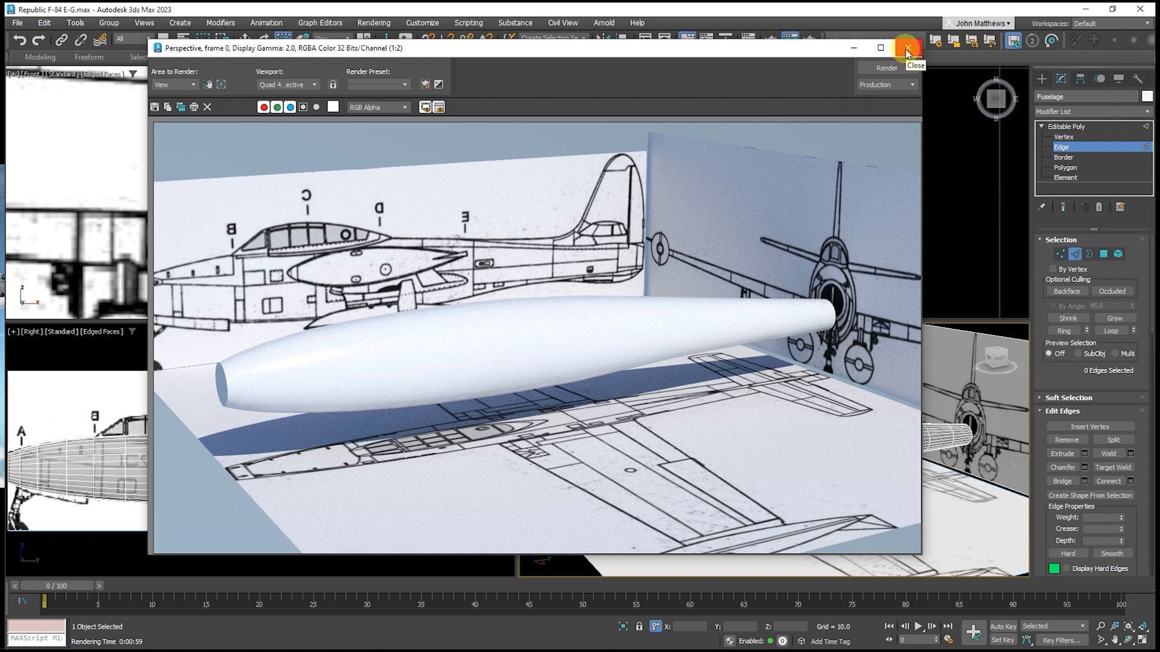
Render the Right view to check the smooth fuselage against the side blueprint, and close the render window
{"action": "left_click", "coordinate": [906, 50]}
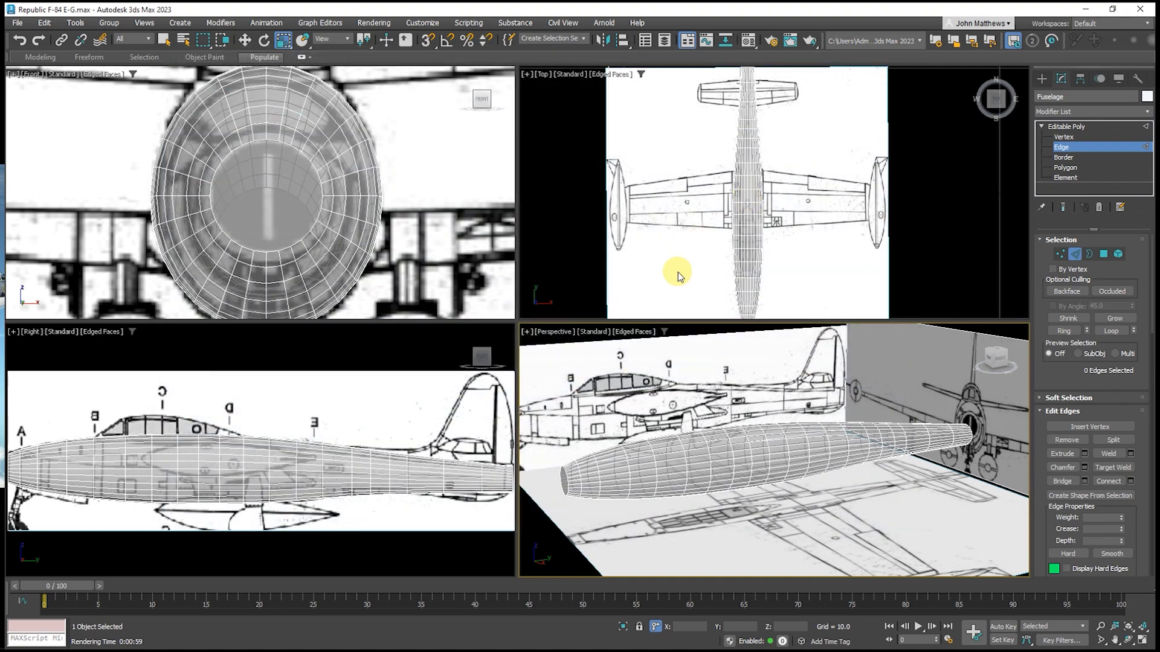
{"action": "left_click", "coordinate": [487, 328]}
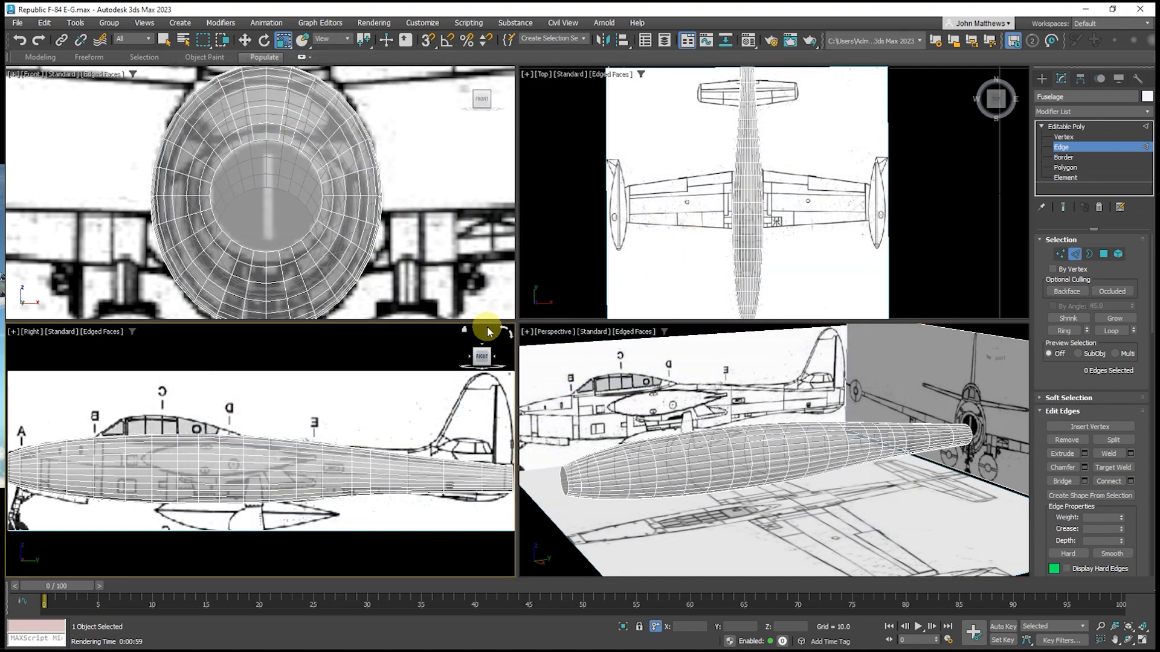
{"action": "left_click", "coordinate": [810, 40]}
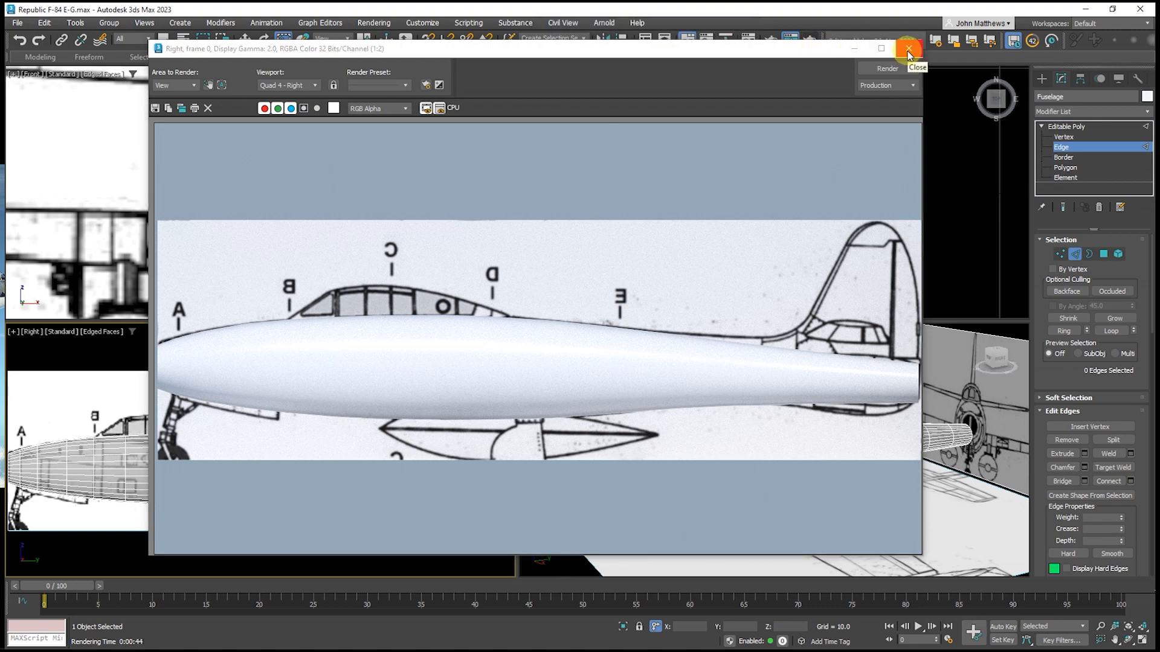
{"action": "left_click", "coordinate": [908, 50]}
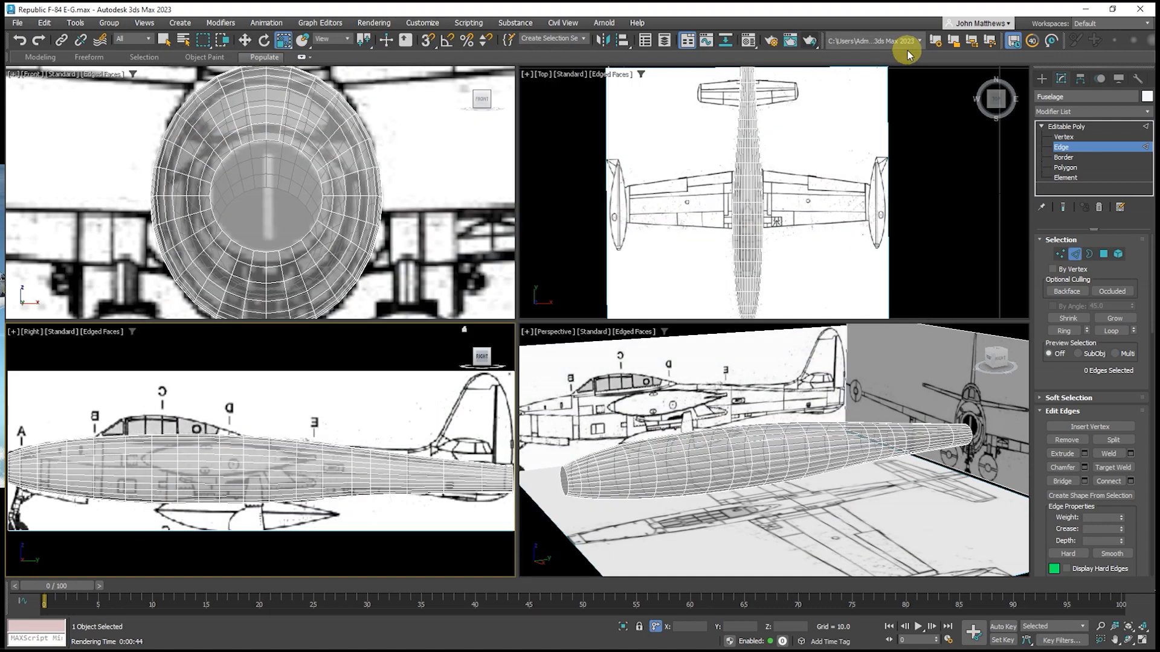
Extrude the fuselage's front cap polygon inward with a height of -2.0 to form the nose intake
{"action": "scroll", "coordinate": [214, 490], "scroll_direction": "up", "scroll_amount": 5}
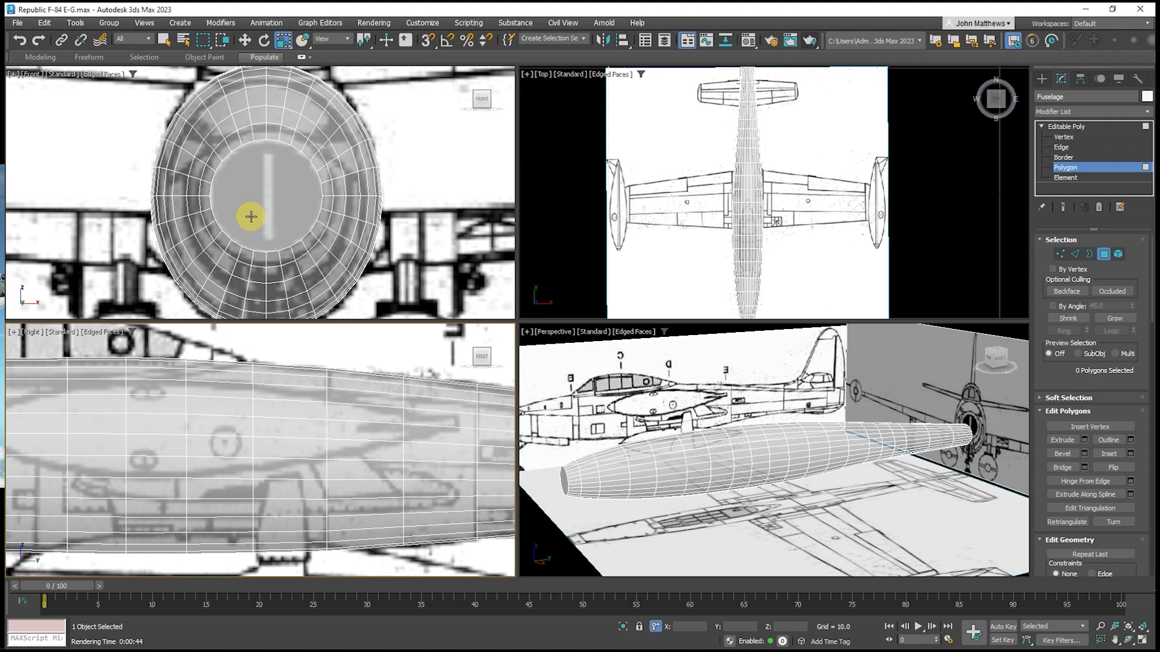
{"action": "left_click", "coordinate": [251, 216]}
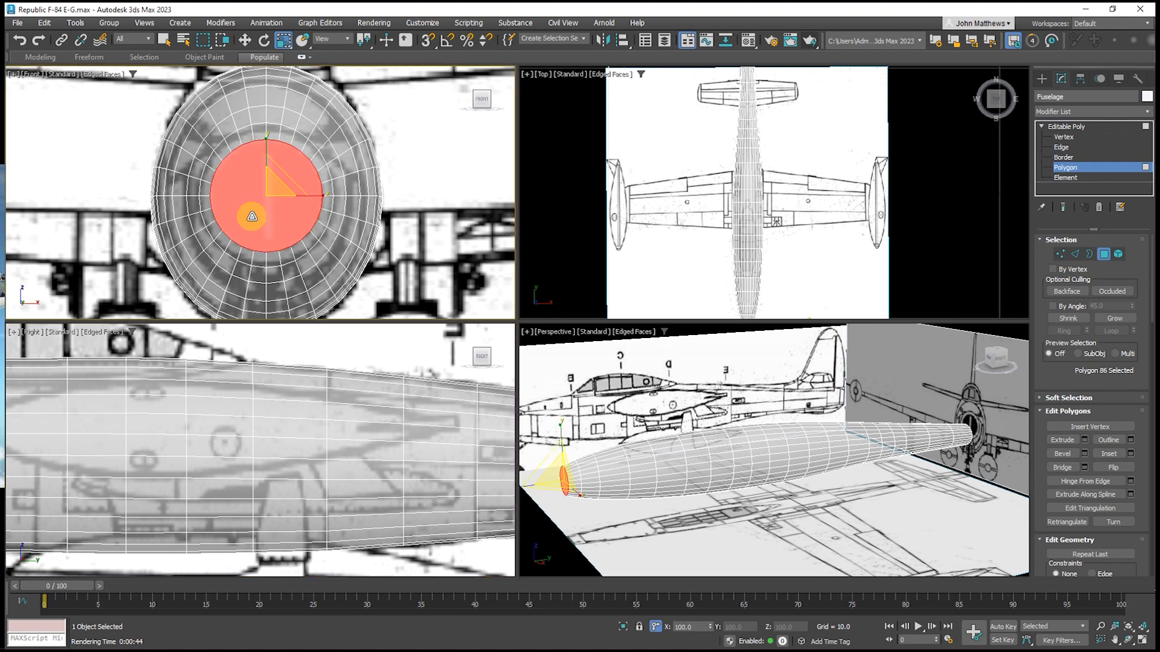
{"action": "middle_click_drag", "start_coordinate": [725, 472], "coordinate": [791, 469], "text": "alt"}
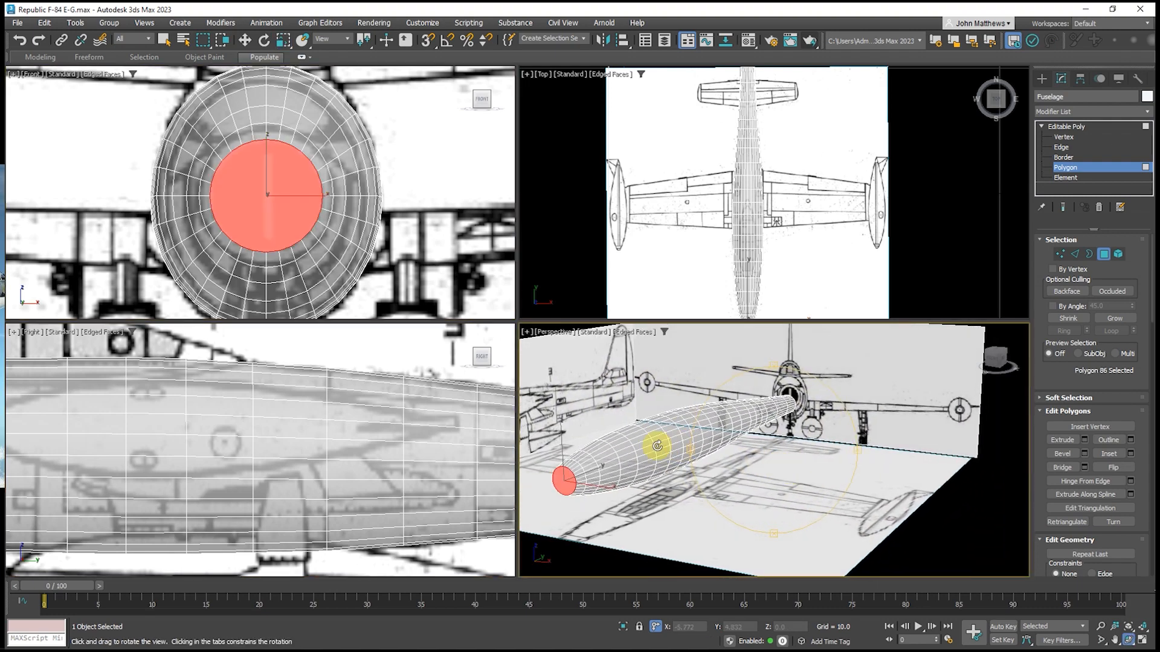
{"action": "scroll", "coordinate": [479, 440], "scroll_direction": "down", "scroll_amount": 5}
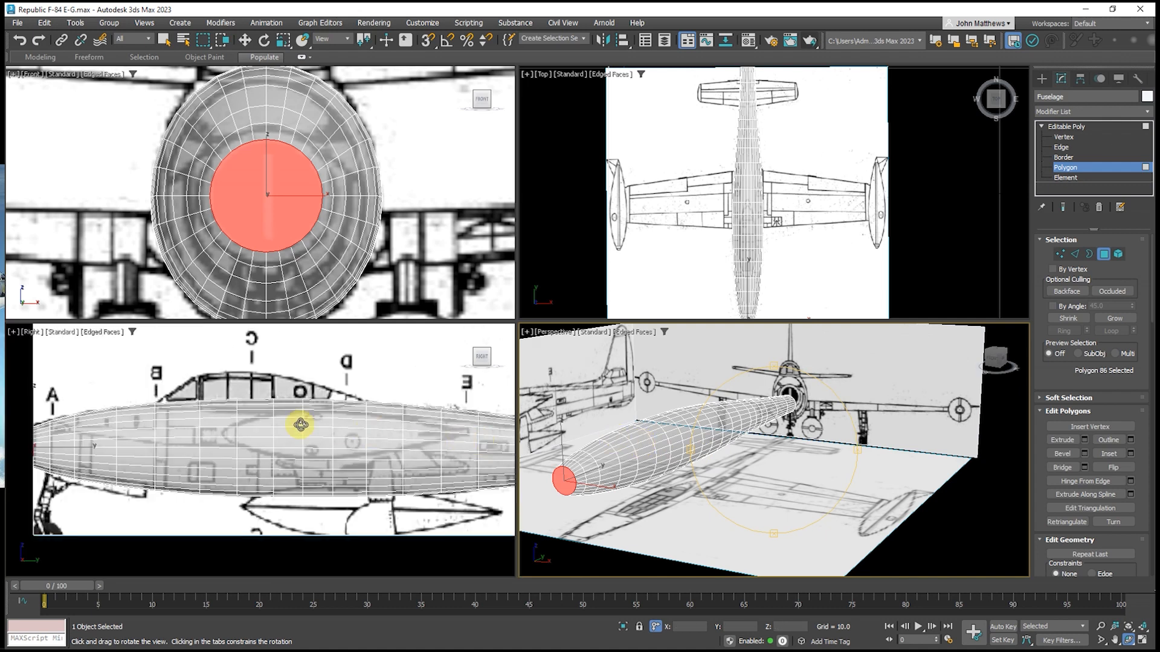
{"action": "middle_click_drag", "start_coordinate": [236, 425], "coordinate": [259, 430]}
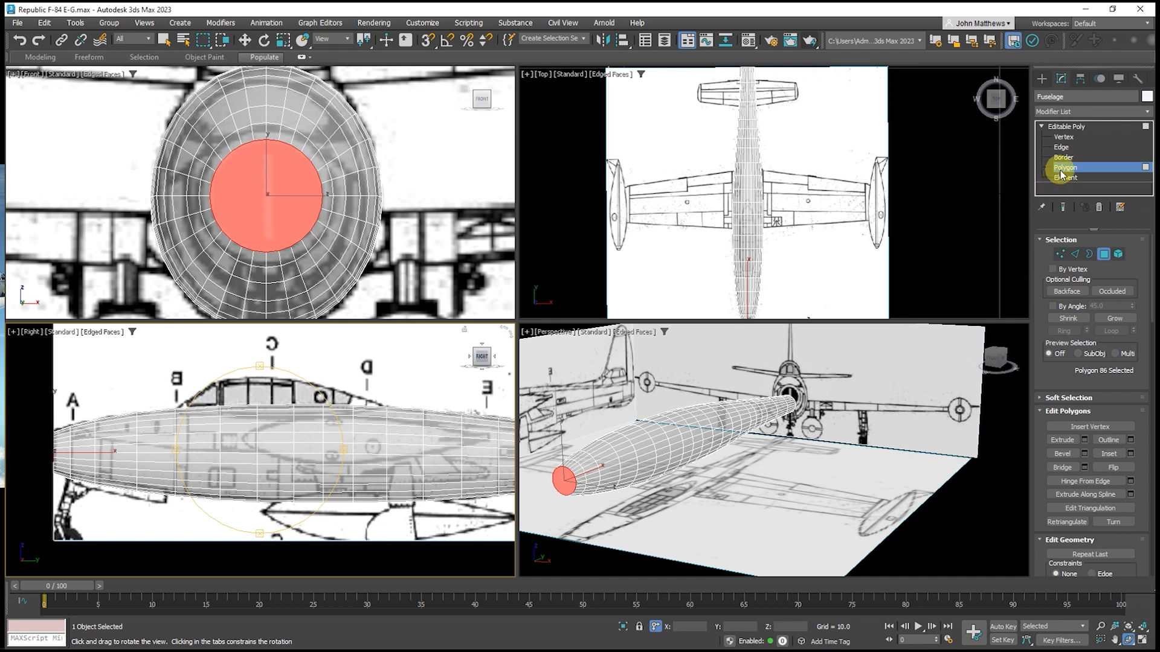
{"action": "left_click", "coordinate": [1085, 441]}
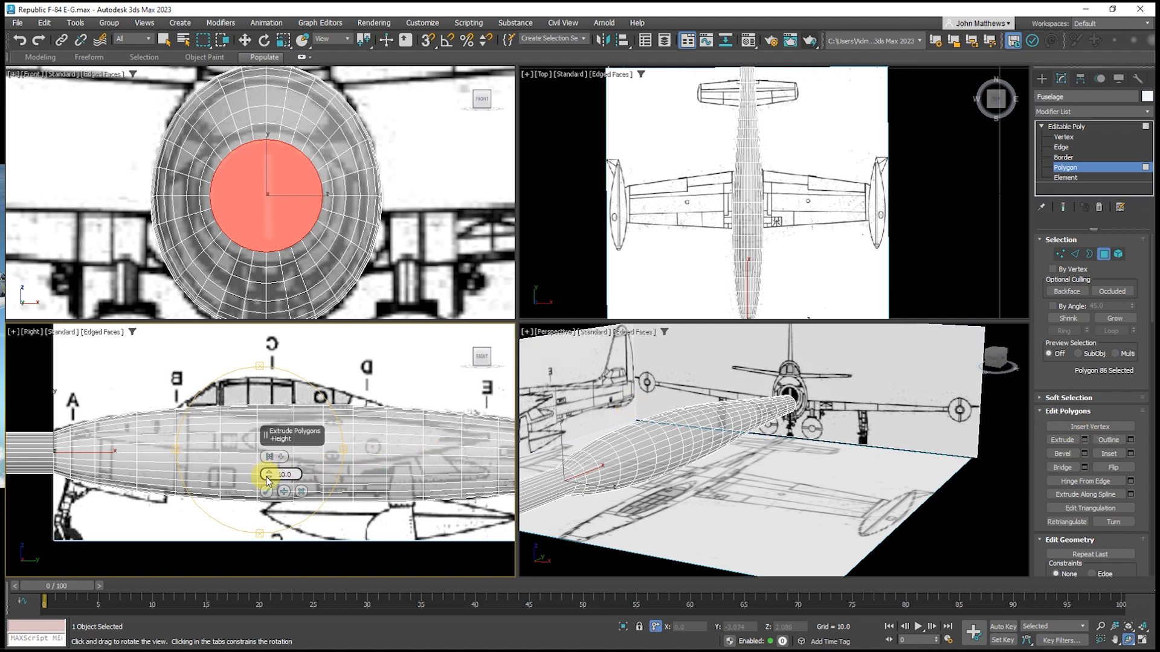
{"action": "left_click_drag", "start_coordinate": [268, 479], "coordinate": [250, 287]}
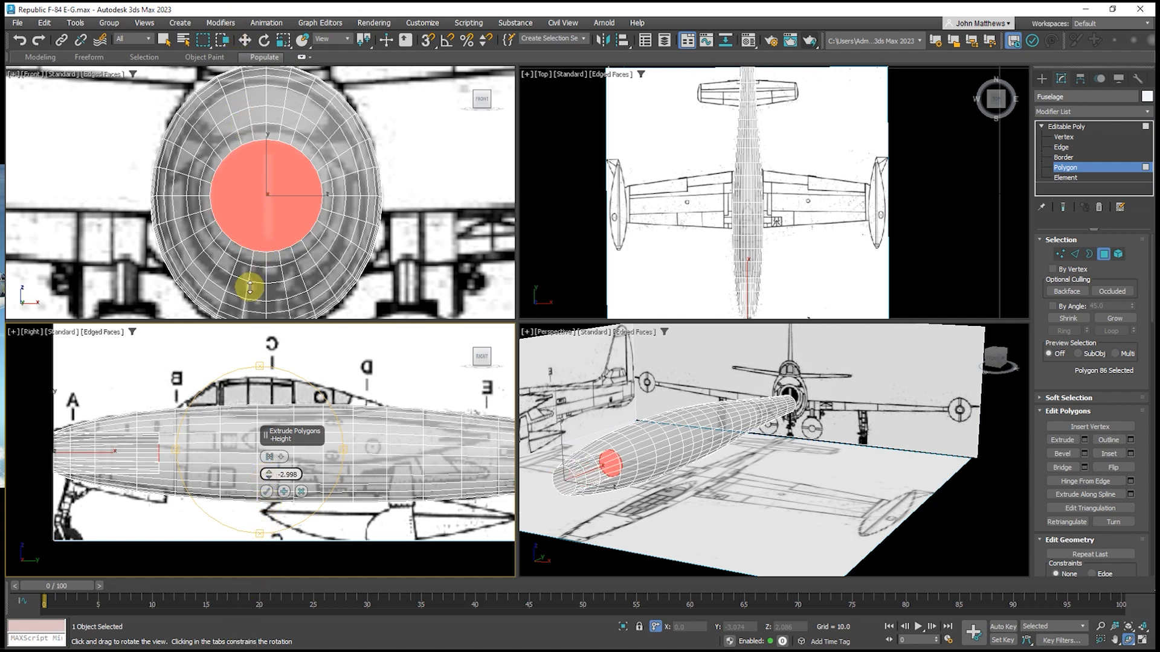
{"action": "type", "text": "-2.0"}
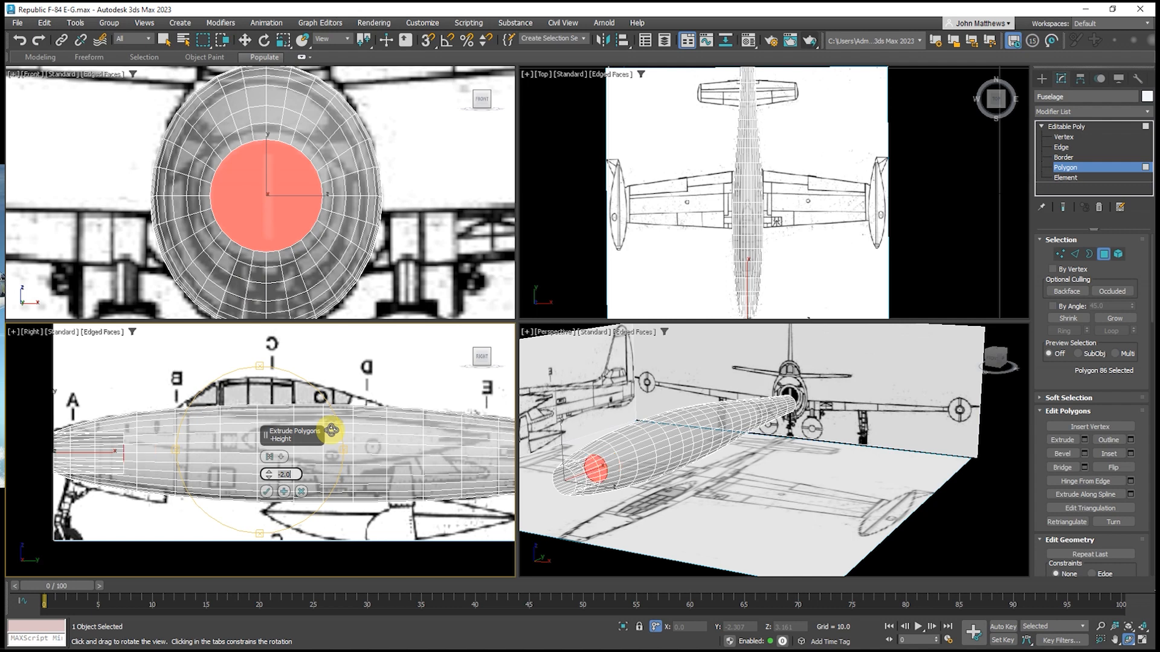
{"action": "left_click", "coordinate": [267, 492]}
Select every edge around the rim of the nose intake on the fuselage
{"action": "key", "text": "2"}
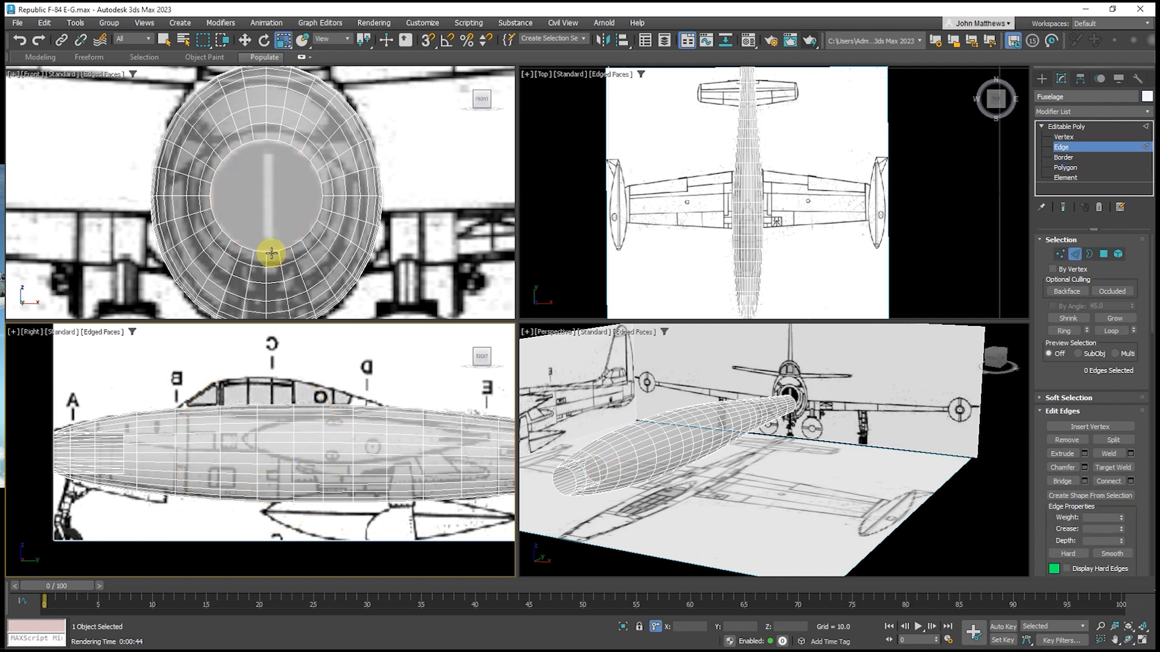
{"action": "left_click", "coordinate": [272, 253]}
{"action": "left_click", "coordinate": [285, 249], "text": "ctrl"}
{"action": "left_click", "coordinate": [295, 244], "text": "ctrl"}
{"action": "left_click", "coordinate": [307, 235], "text": "ctrl"}
{"action": "left_click", "coordinate": [315, 225], "text": "ctrl"}
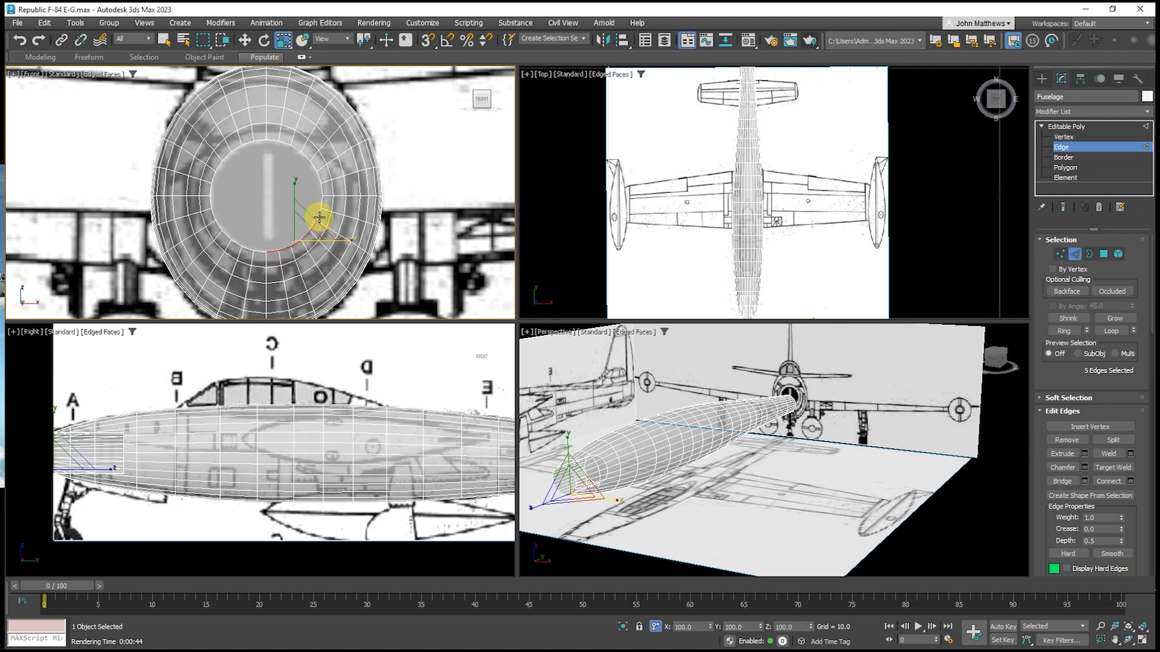
{"action": "left_click", "coordinate": [319, 215], "text": "ctrl"}
{"action": "left_click", "coordinate": [322, 202], "text": "ctrl"}
{"action": "left_click", "coordinate": [323, 189], "text": "ctrl"}
{"action": "left_click", "coordinate": [321, 177], "text": "ctrl"}
{"action": "left_click", "coordinate": [315, 164], "text": "ctrl"}
{"action": "left_click", "coordinate": [308, 154], "text": "ctrl"}
{"action": "left_click", "coordinate": [298, 146], "text": "ctrl"}
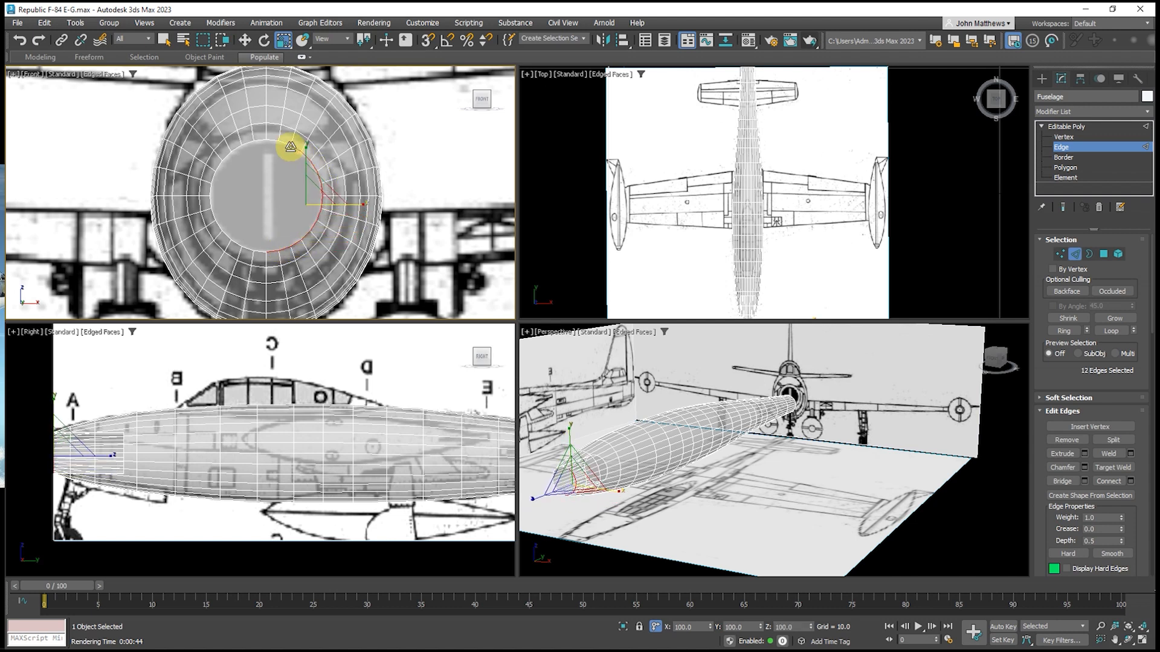
{"action": "left_click", "coordinate": [286, 140], "text": "ctrl"}
{"action": "left_click", "coordinate": [274, 138], "text": "ctrl"}
{"action": "left_click", "coordinate": [261, 138], "text": "ctrl"}
{"action": "left_click", "coordinate": [249, 140], "text": "ctrl"}
{"action": "left_click", "coordinate": [238, 145], "text": "ctrl"}
{"action": "left_click", "coordinate": [228, 152], "text": "ctrl"}
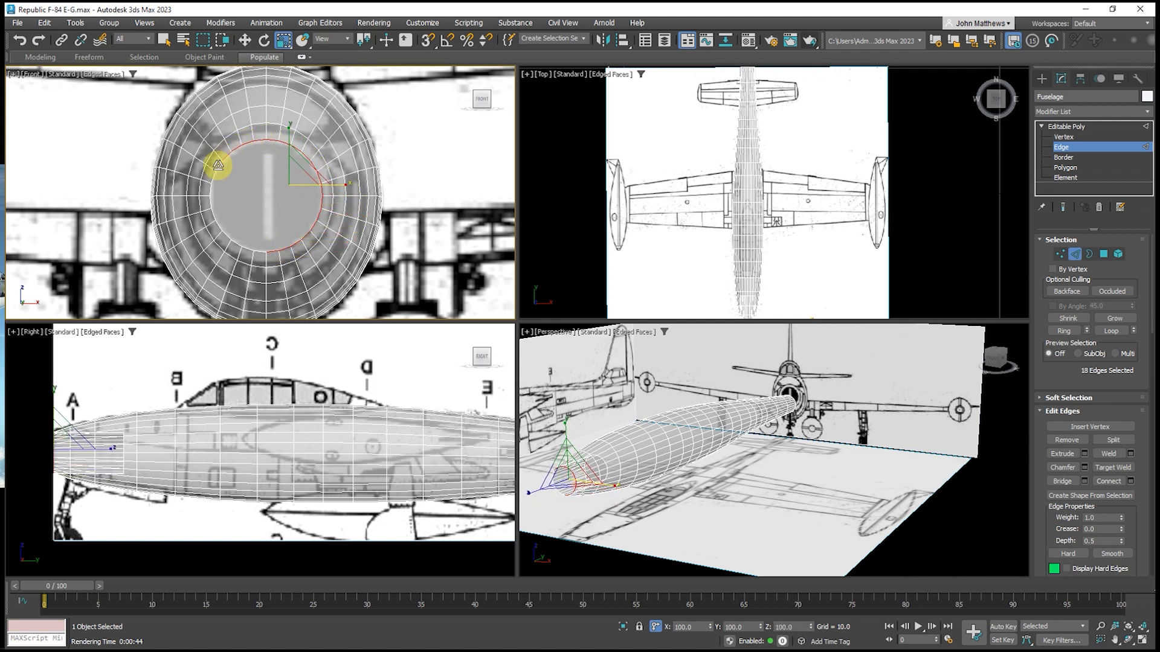
{"action": "left_click", "coordinate": [219, 162], "text": "ctrl"}
{"action": "left_click", "coordinate": [214, 174], "text": "ctrl"}
{"action": "left_click", "coordinate": [211, 191], "text": "ctrl"}
{"action": "left_click", "coordinate": [213, 204], "text": "ctrl"}
{"action": "left_click", "coordinate": [217, 215], "text": "ctrl"}
{"action": "left_click", "coordinate": [221, 225], "text": "ctrl"}
{"action": "left_click", "coordinate": [229, 235], "text": "ctrl"}
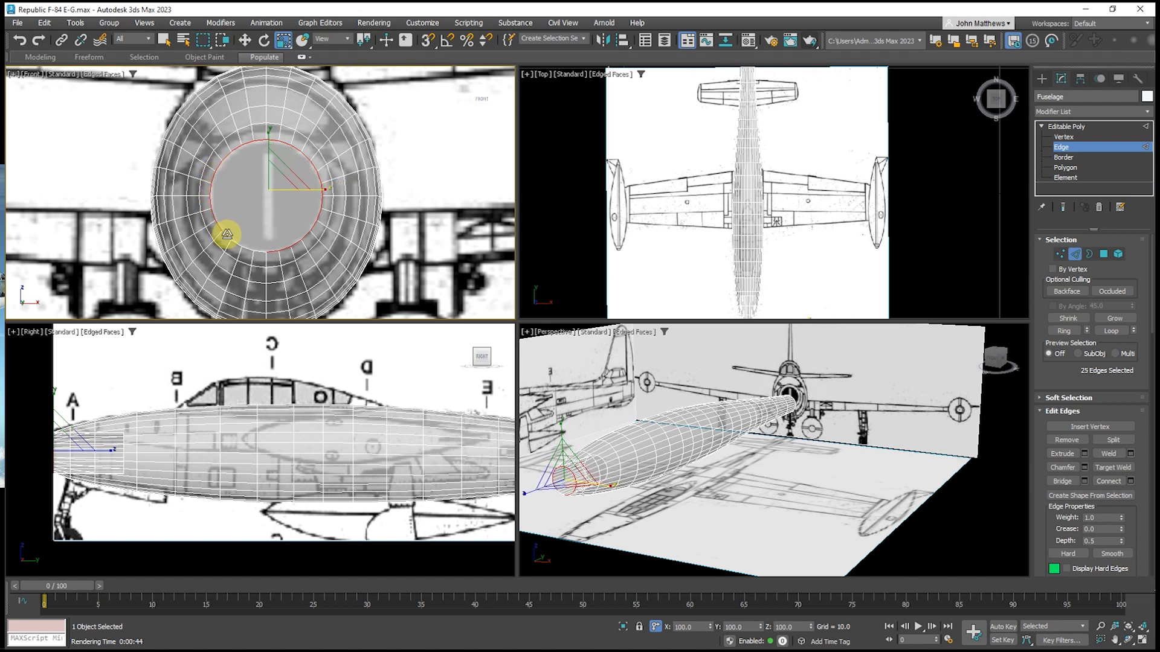
{"action": "left_click", "coordinate": [246, 244], "text": "ctrl"}
{"action": "left_click", "coordinate": [247, 247], "text": "ctrl"}
{"action": "left_click", "coordinate": [264, 252], "text": "ctrl"}
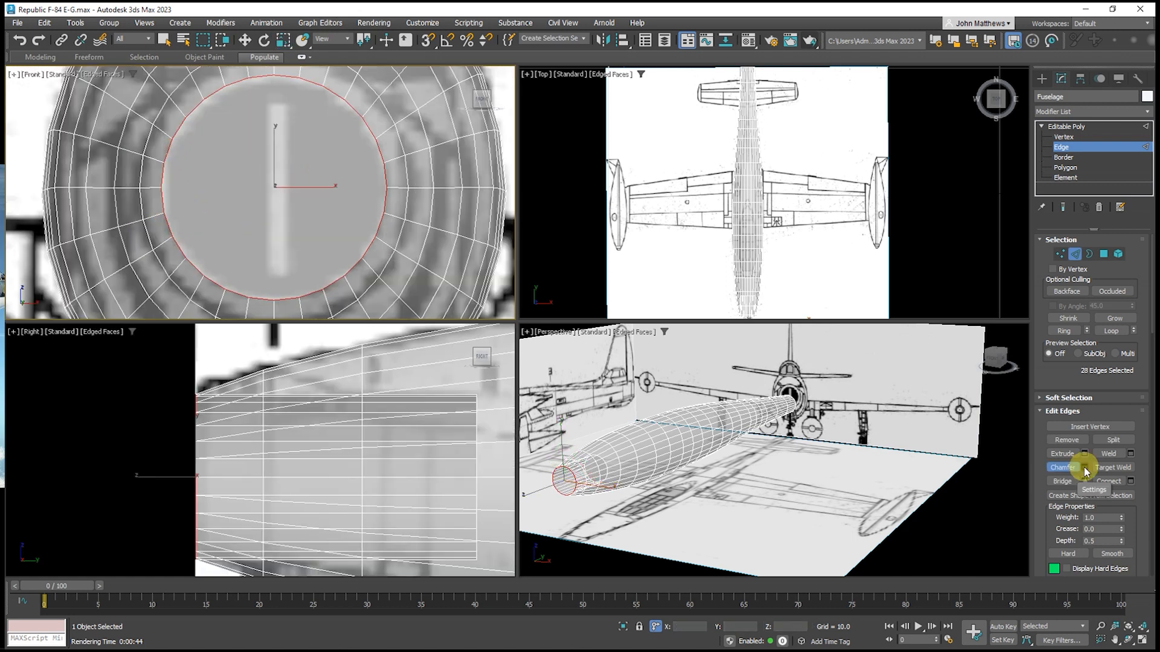
Chamfer the selected intake rim edges by 0.316 with 1 connect edge segment
{"action": "left_click", "coordinate": [1085, 468]}
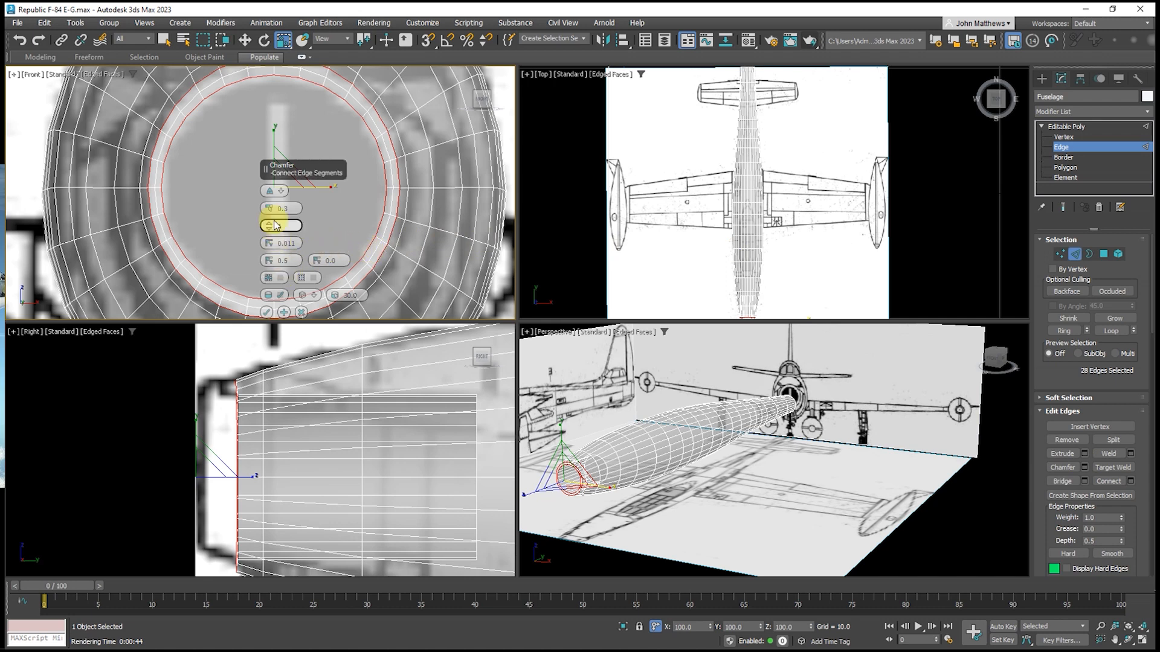
{"action": "left_click", "coordinate": [281, 192]}
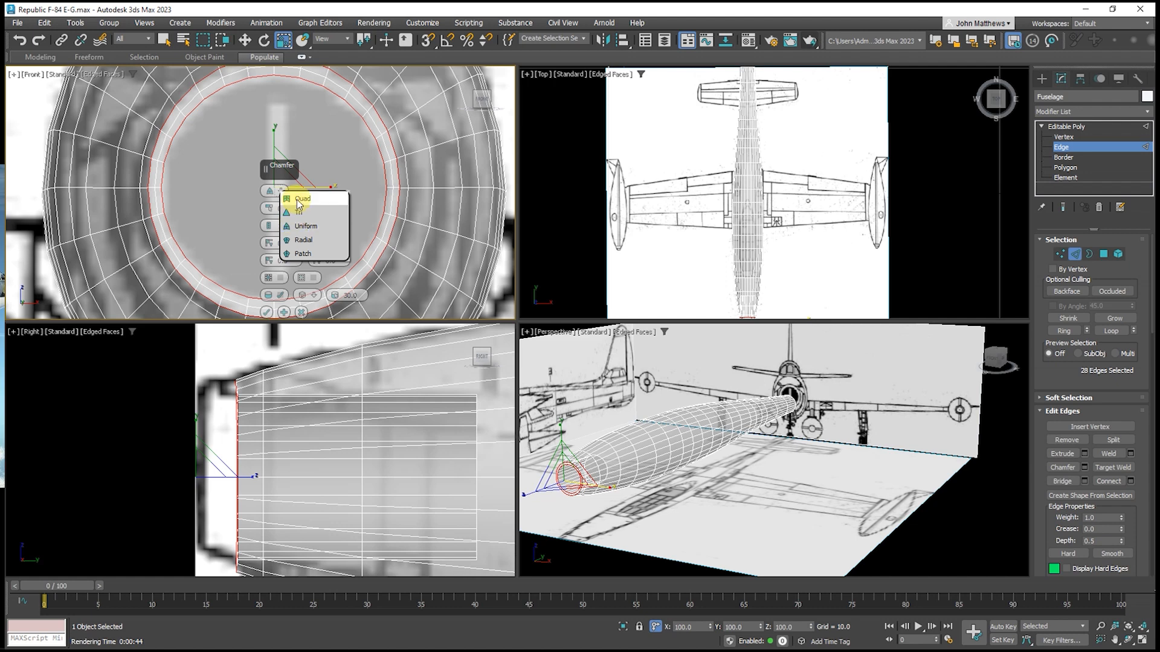
{"action": "left_click", "coordinate": [297, 200]}
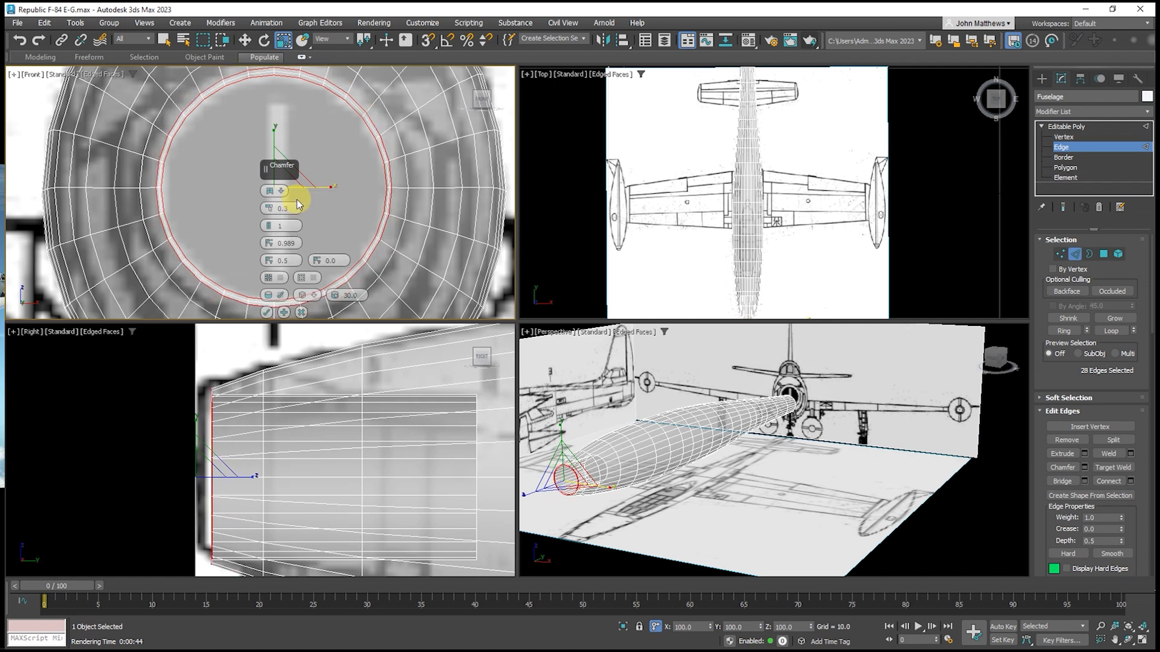
{"action": "left_click", "coordinate": [305, 296]}
{"action": "left_click", "coordinate": [322, 312]}
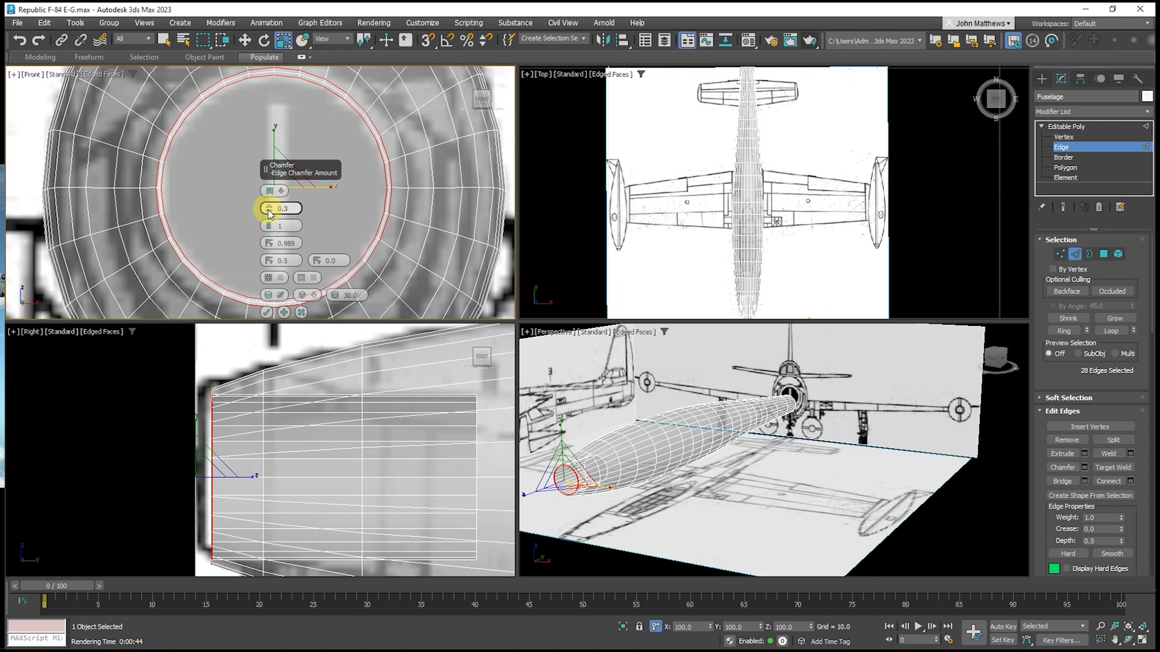
{"action": "left_click_drag", "start_coordinate": [269, 219], "coordinate": [260, 290]}
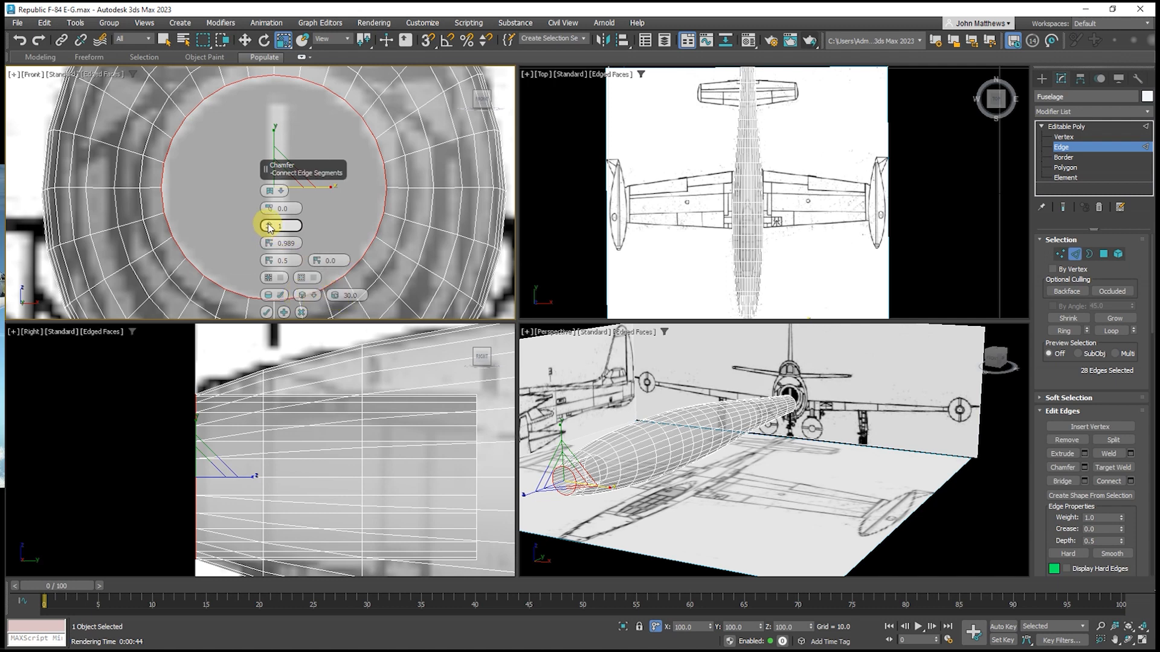
{"action": "left_click_drag", "start_coordinate": [270, 228], "coordinate": [270, 227]}
{"action": "left_click", "coordinate": [269, 226]}
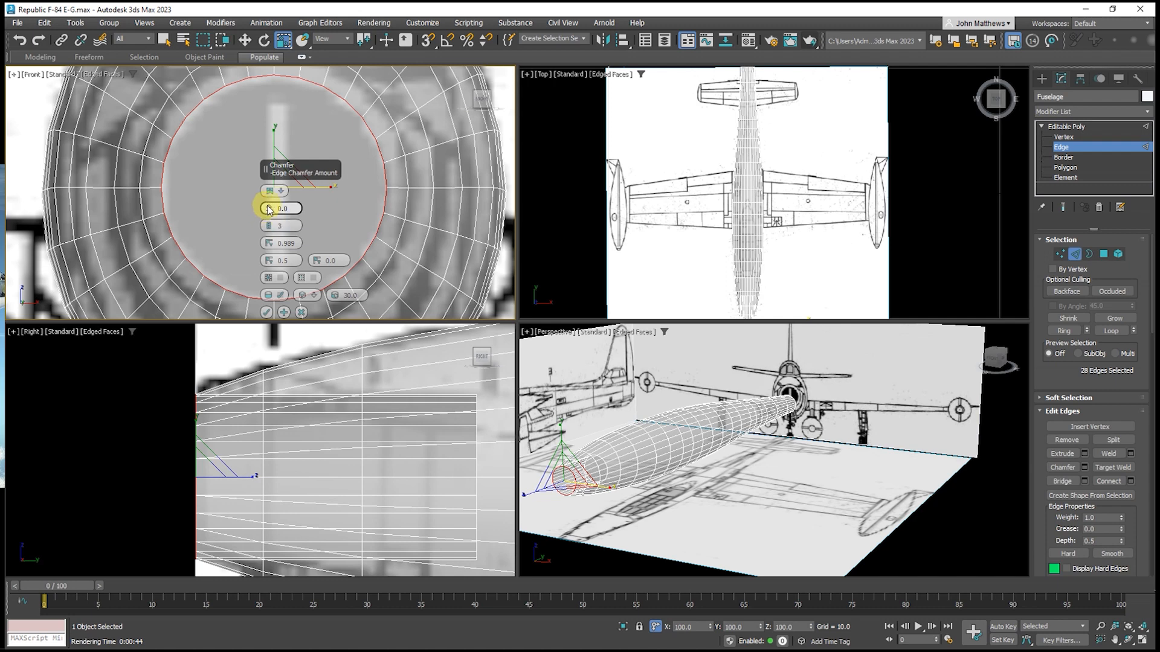
{"action": "left_click_drag", "start_coordinate": [270, 206], "coordinate": [276, 147]}
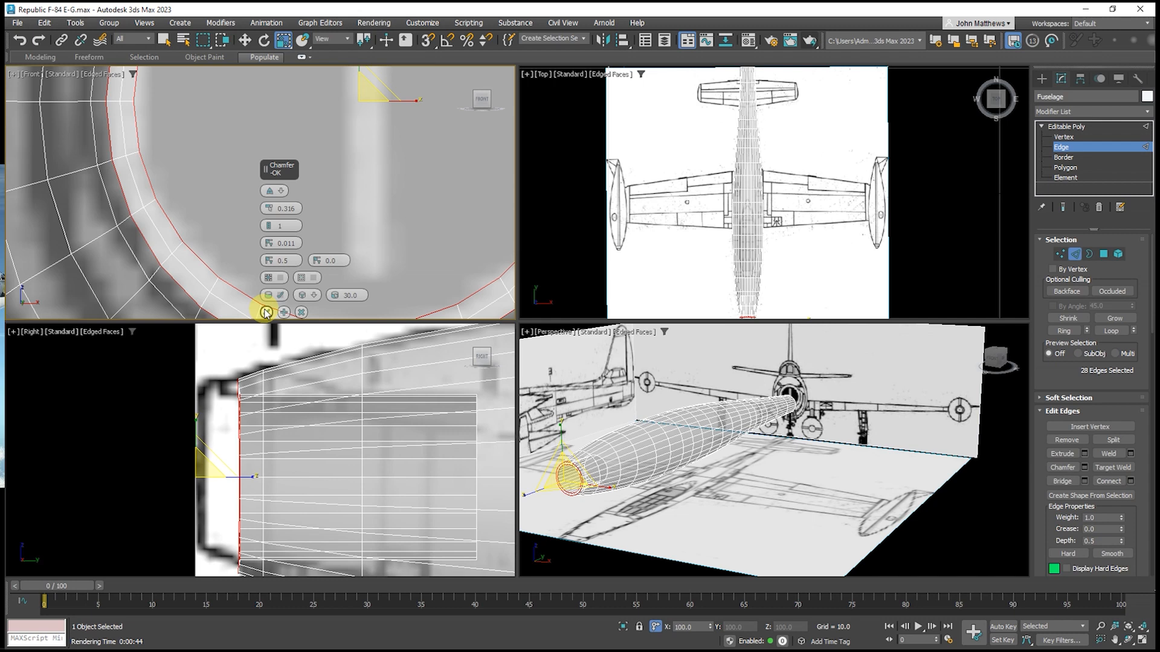
{"action": "left_click", "coordinate": [265, 312]}
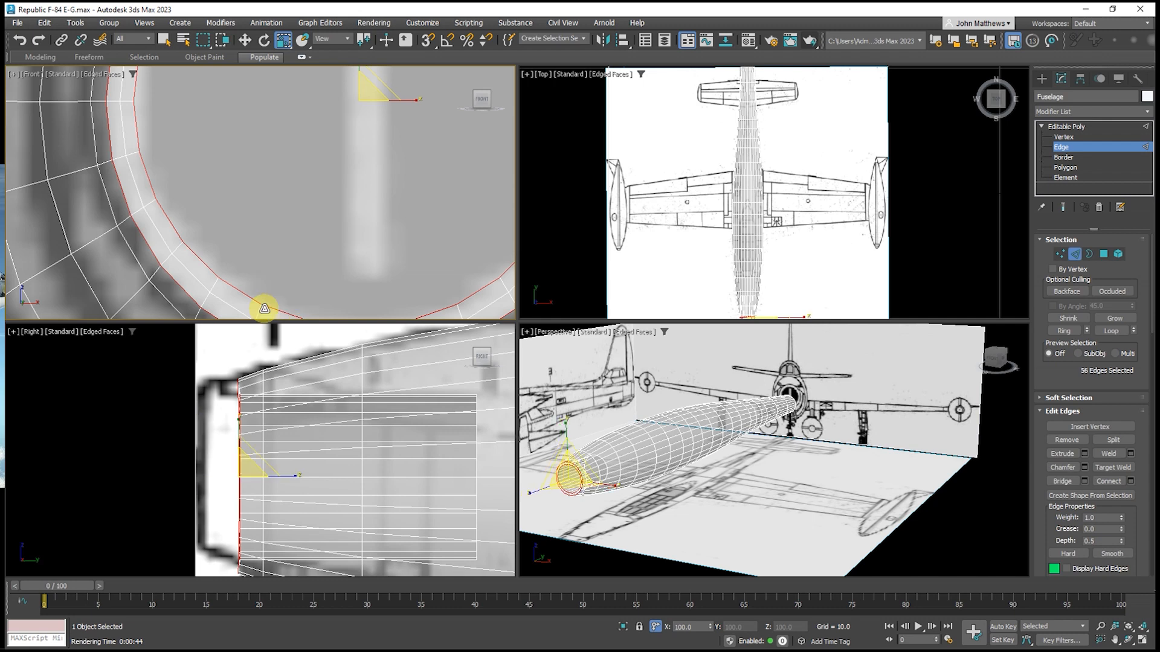
Select the ring of chamfer polygons around the nose intake
{"action": "left_click", "coordinate": [1067, 168]}
{"action": "scroll", "coordinate": [160, 218], "scroll_direction": "down", "scroll_amount": 4}
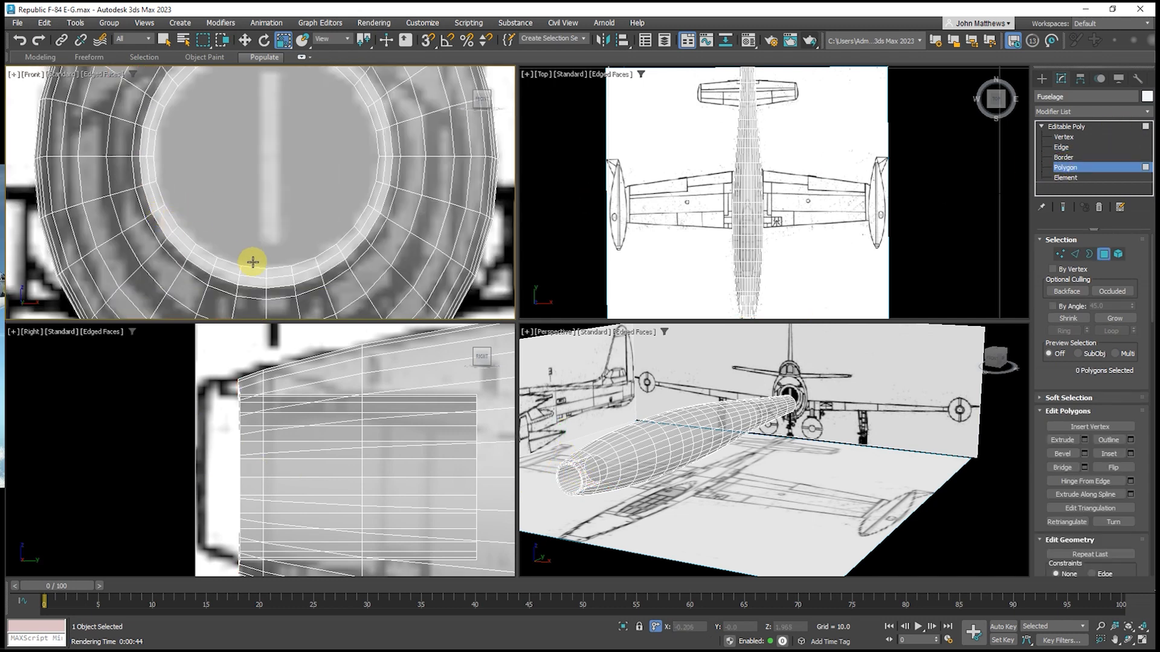
{"action": "key", "text": "q"}
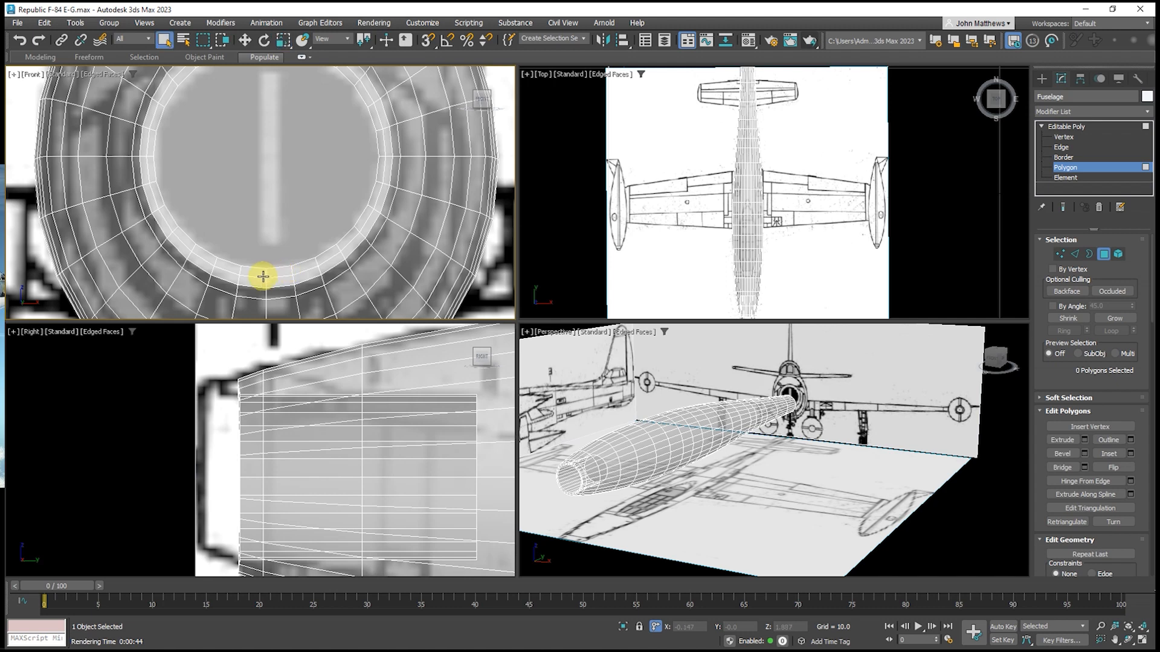
{"action": "mouse_move", "coordinate": [263, 276]}
{"action": "left_mouse_down"}
{"action": "mouse_move", "coordinate": [362, 220]}
{"action": "mouse_move", "coordinate": [384, 172]}
{"action": "mouse_move", "coordinate": [369, 94]}
{"action": "mouse_move", "coordinate": [342, 124]}
{"action": "mouse_move", "coordinate": [286, 92]}
{"action": "mouse_move", "coordinate": [207, 109]}
{"action": "mouse_move", "coordinate": [155, 169]}
{"action": "mouse_move", "coordinate": [148, 223]}
{"action": "mouse_move", "coordinate": [160, 274]}
{"action": "mouse_move", "coordinate": [145, 215]}
{"action": "mouse_move", "coordinate": [233, 247]}
{"action": "left_mouse_up"}
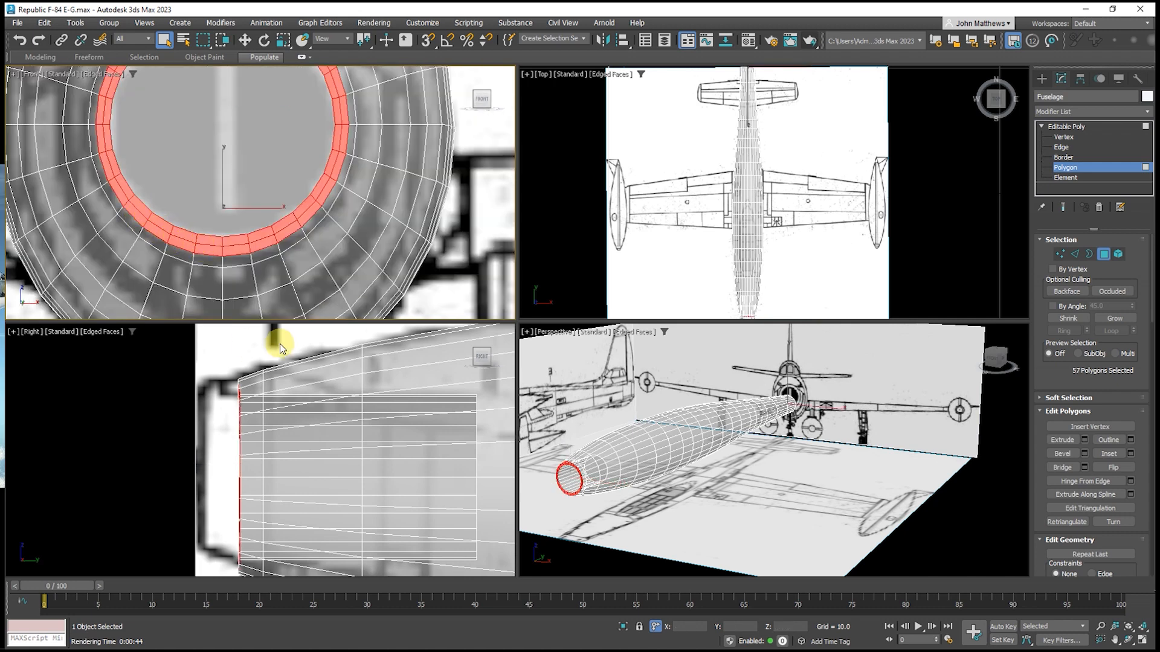
Move the selected intake ring forward about 0.235 along the fuselage axis to the nose tip on the side blueprint
{"action": "key", "text": "w"}
{"action": "right_click", "coordinate": [289, 381]}
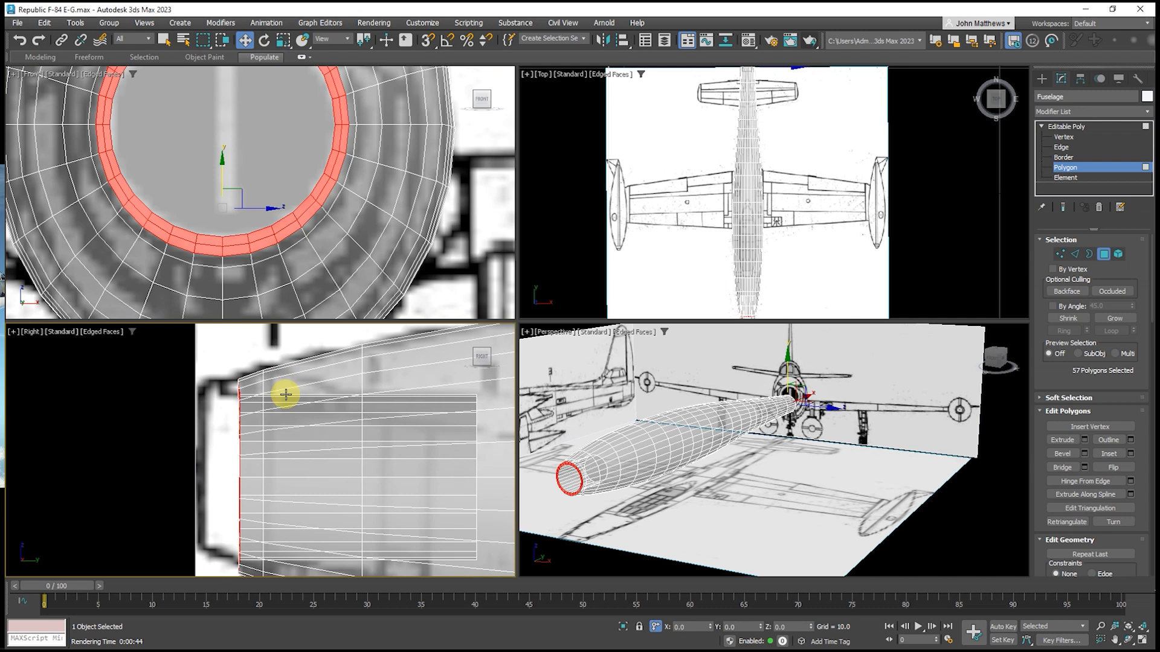
{"action": "right_click", "coordinate": [280, 434]}
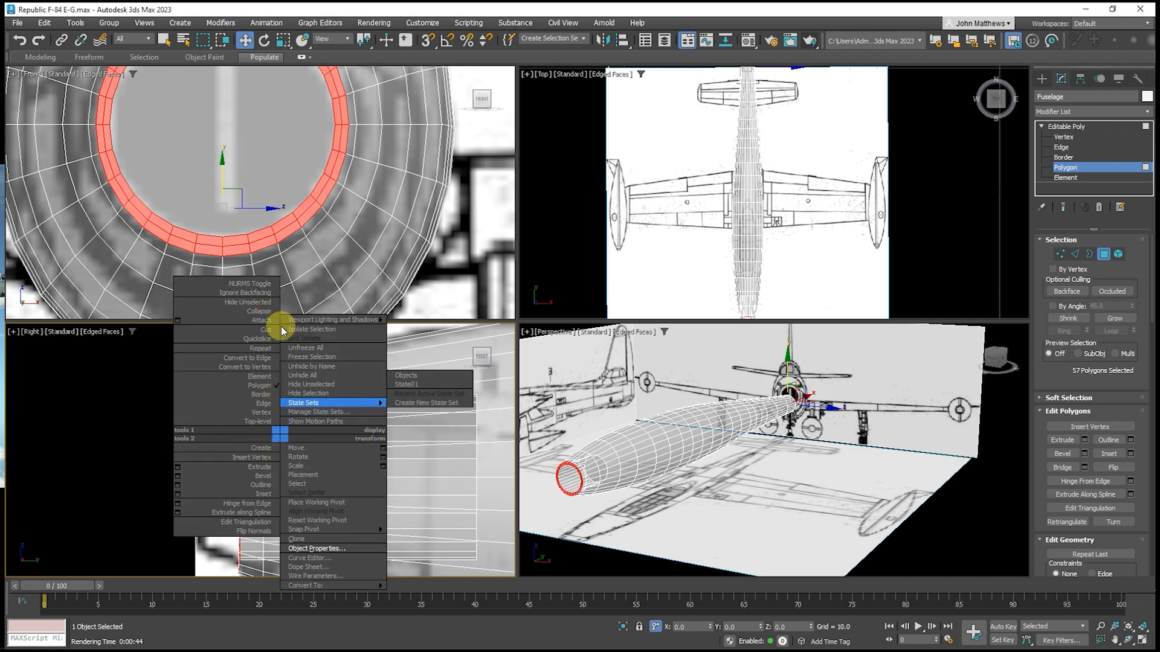
{"action": "left_click", "coordinate": [406, 446]}
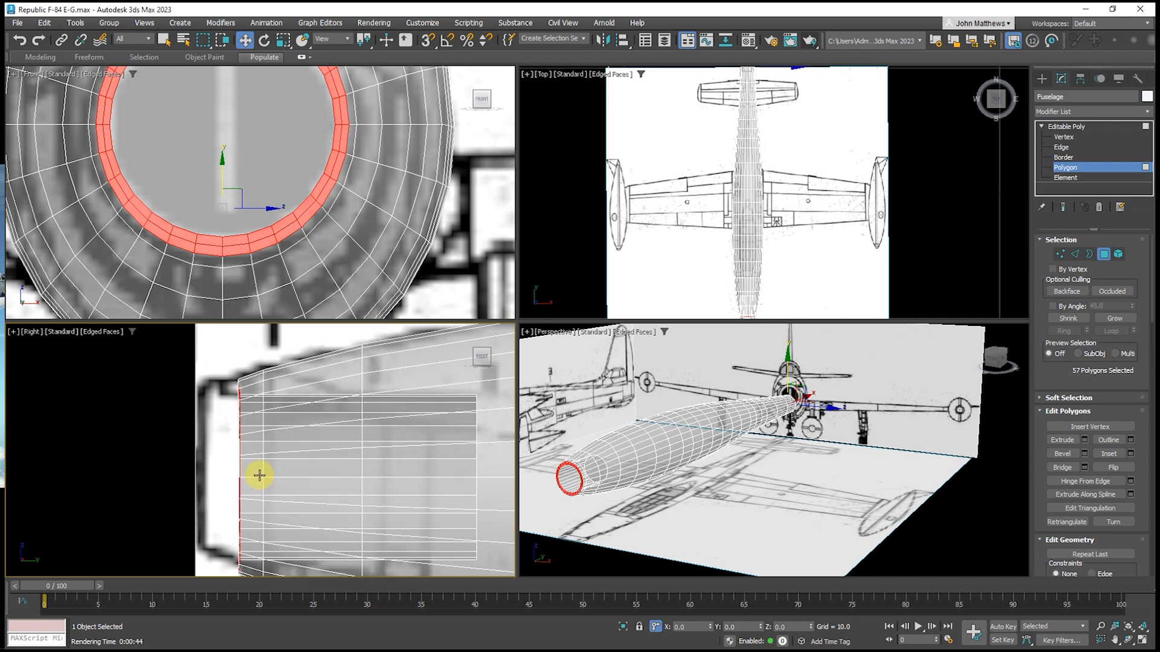
{"action": "scroll", "coordinate": [259, 475], "scroll_direction": "down", "scroll_amount": 8}
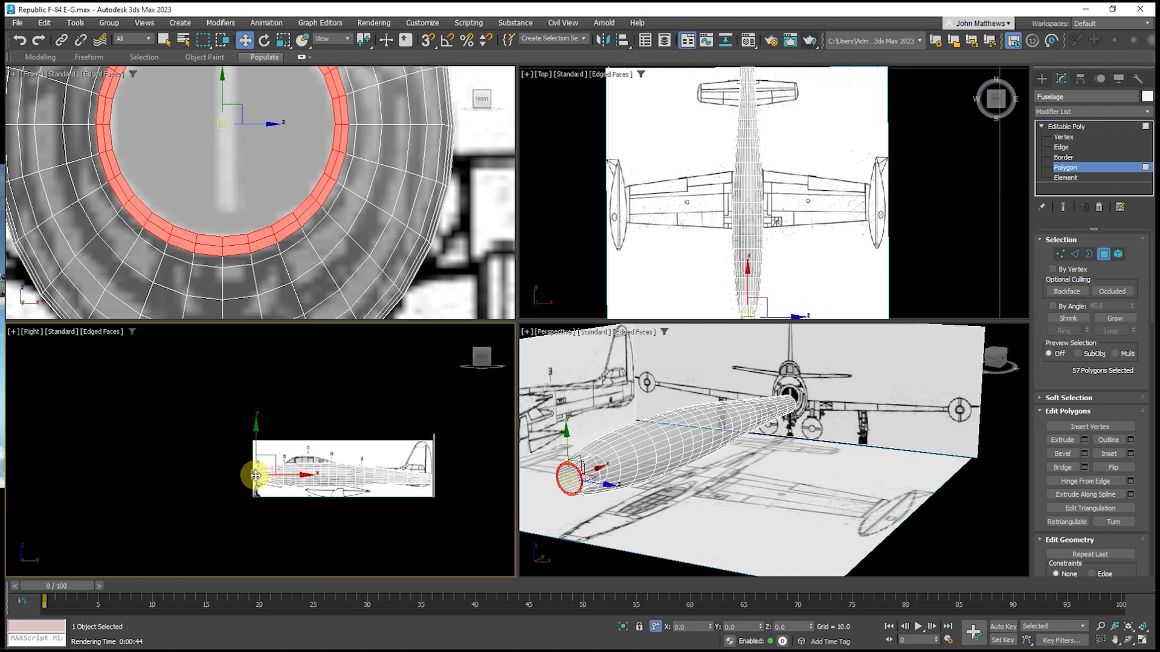
{"action": "scroll", "coordinate": [257, 475], "scroll_direction": "up", "scroll_amount": 8}
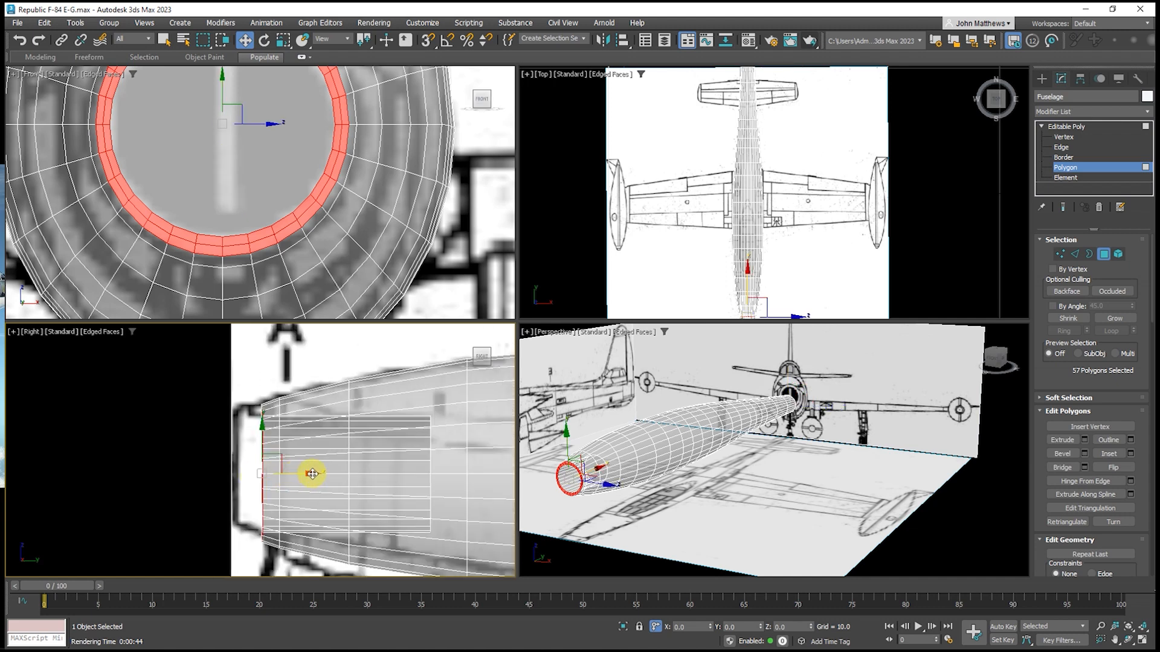
{"action": "left_click_drag", "start_coordinate": [312, 474], "coordinate": [291, 475]}
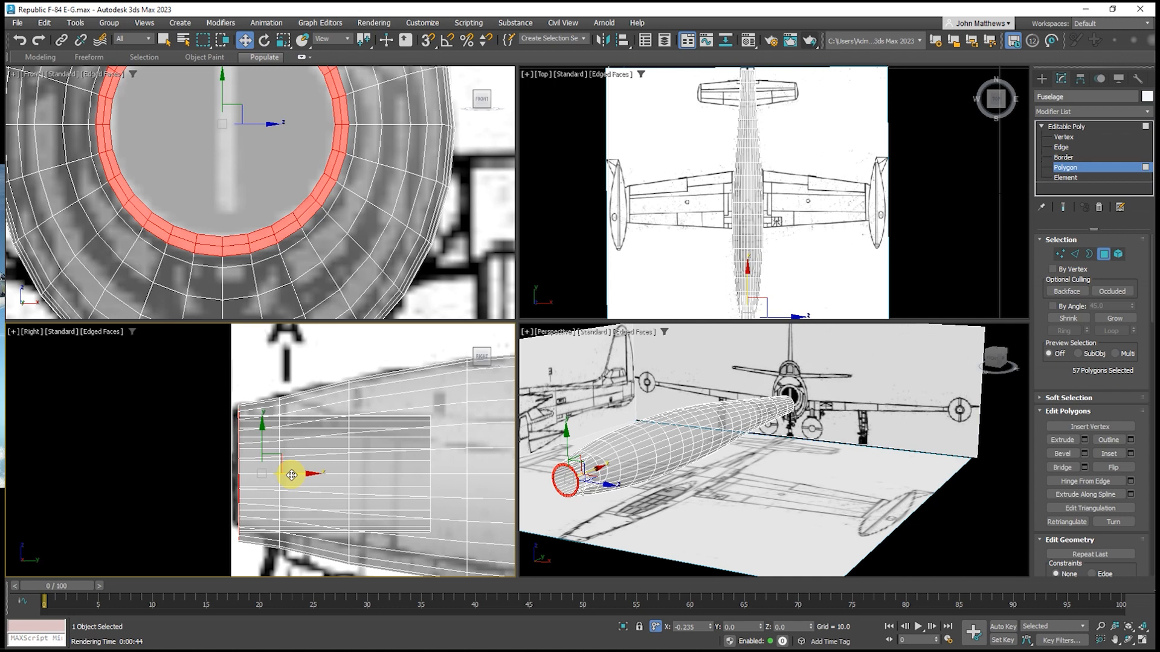
Scale the selected polygon ring around the nose intake uniformly down to 89.9 percent
{"action": "left_click_drag", "start_coordinate": [291, 475], "coordinate": [292, 475]}
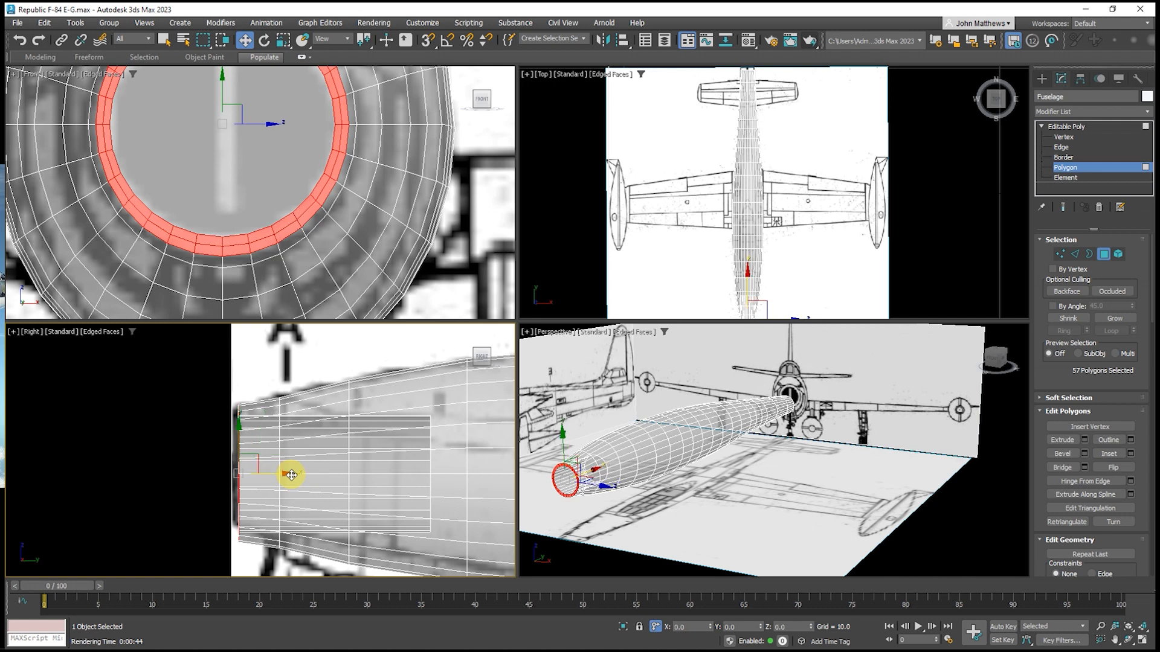
{"action": "right_click", "coordinate": [295, 246]}
{"action": "key", "text": "r"}
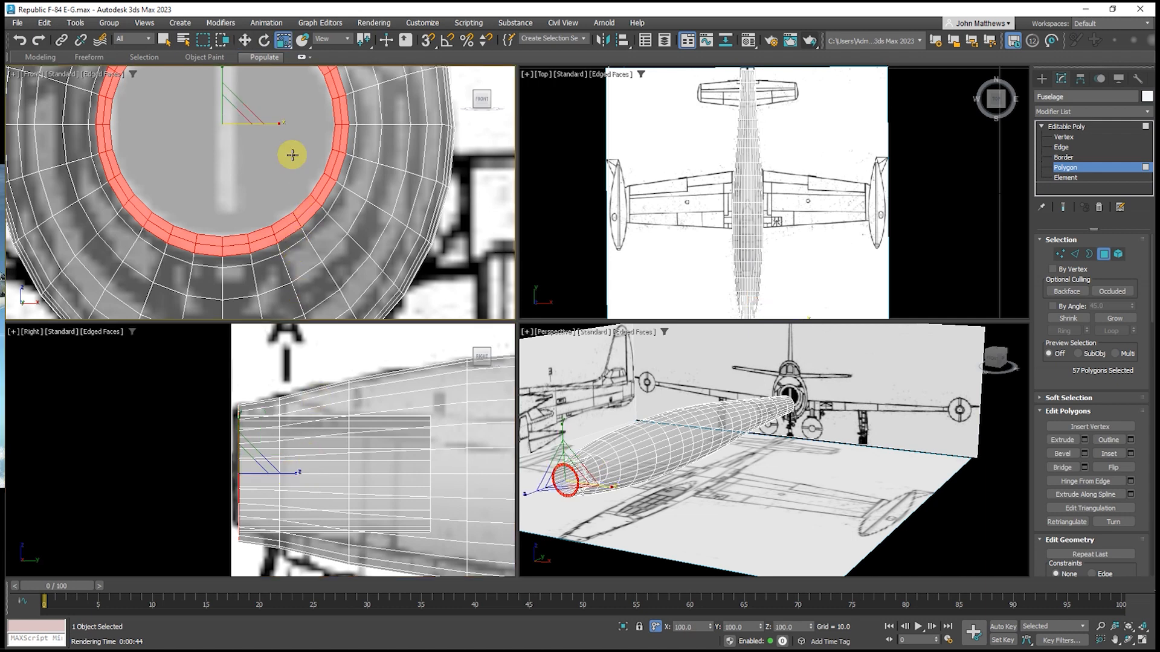
{"action": "left_click", "coordinate": [242, 124]}
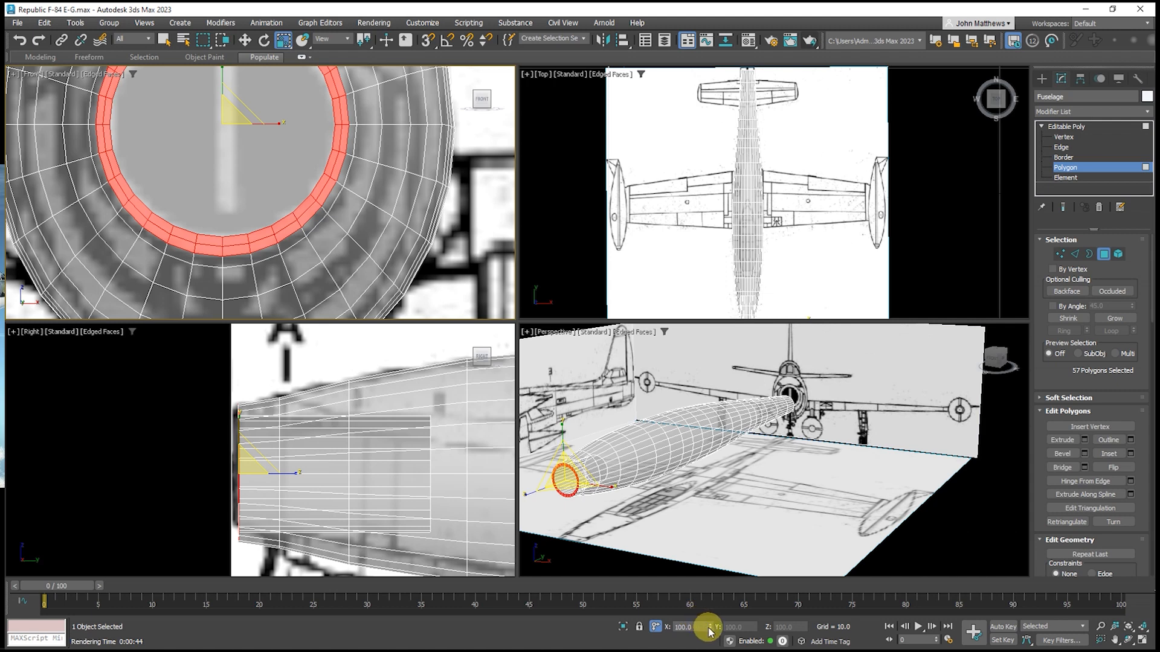
{"action": "left_click_drag", "start_coordinate": [710, 631], "coordinate": [703, 51]}
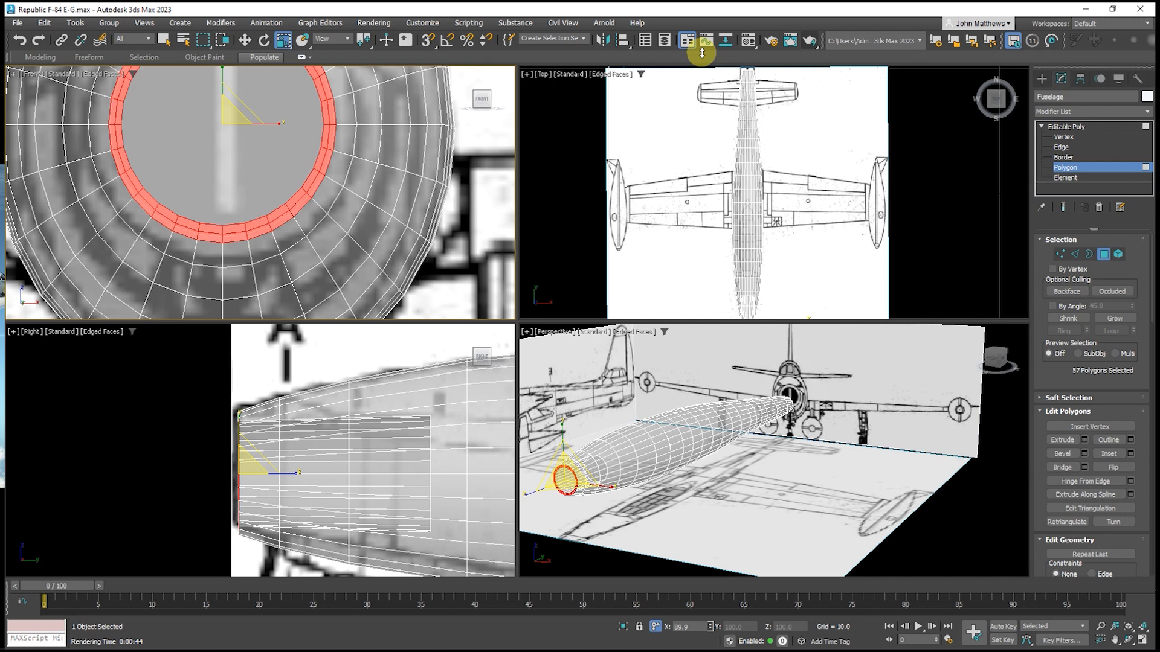
{"action": "left_click_drag", "start_coordinate": [703, 57], "coordinate": [703, 56]}
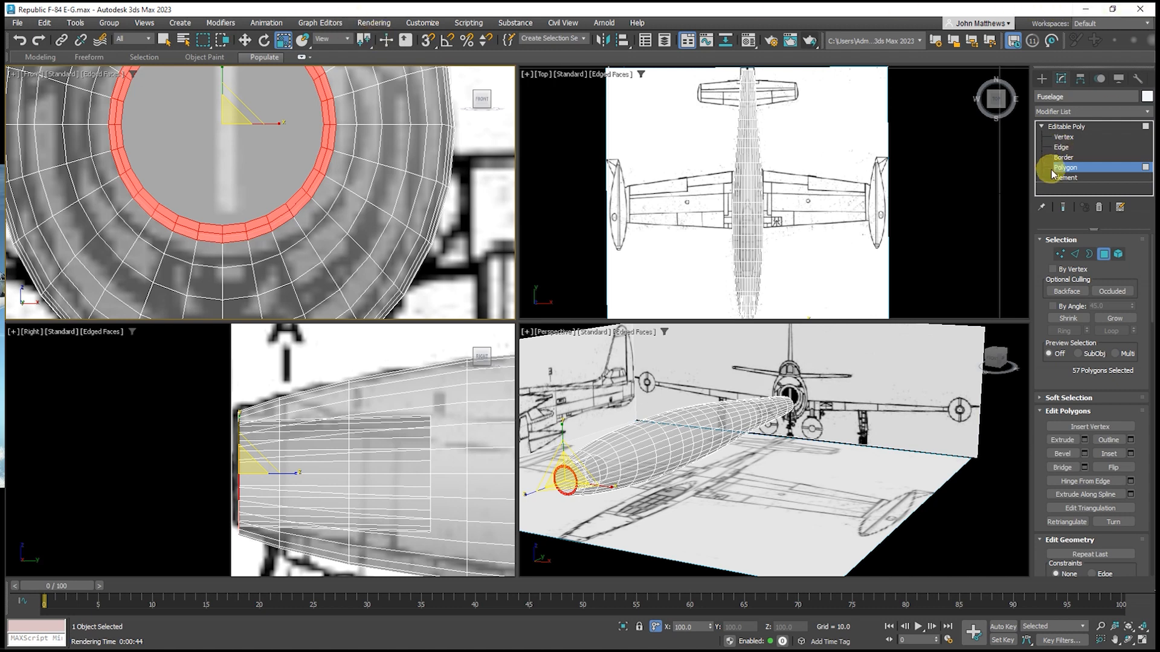
Switch to edges and select the full middle edge loop running around the chamfered intake lip
{"action": "left_click", "coordinate": [1060, 147], "text": "ctrl+shift"}
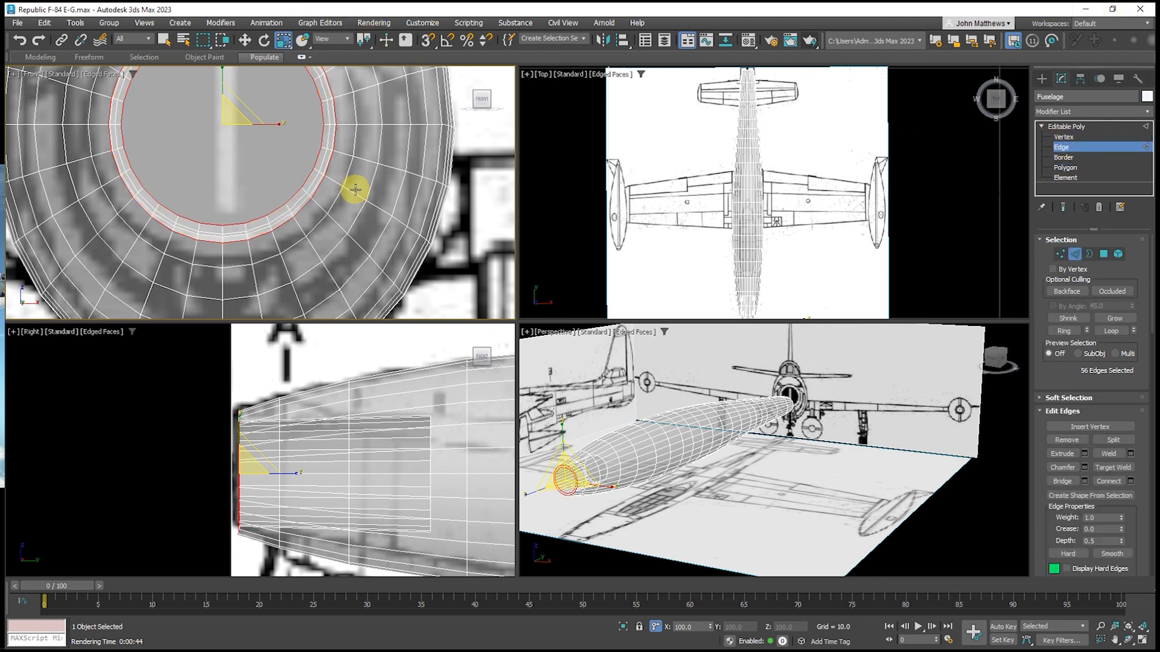
{"action": "key", "text": "q"}
{"action": "left_click", "coordinate": [237, 230]}
{"action": "left_click", "coordinate": [258, 226], "text": "ctrl"}
{"action": "left_click", "coordinate": [280, 218], "text": "ctrl"}
{"action": "left_click", "coordinate": [299, 200], "text": "ctrl"}
{"action": "left_click", "coordinate": [315, 180], "text": "ctrl"}
{"action": "left_click", "coordinate": [325, 159], "text": "ctrl"}
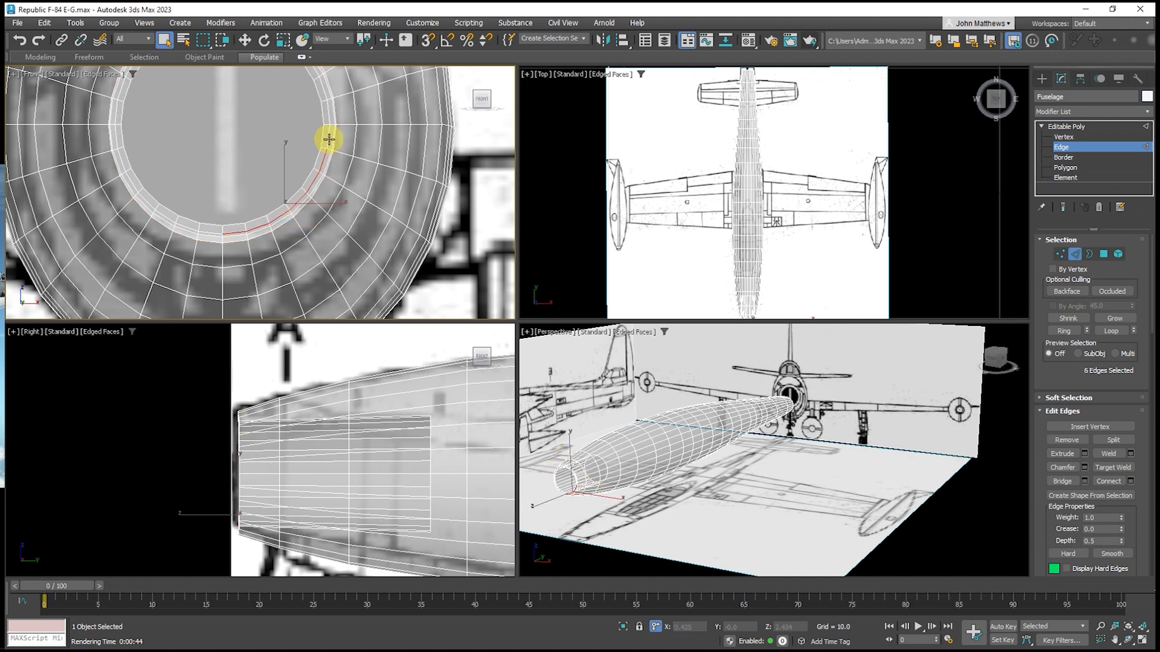
{"action": "left_click", "coordinate": [330, 136], "text": "ctrl"}
{"action": "middle_click_drag", "start_coordinate": [327, 92], "coordinate": [320, 187]}
{"action": "left_click", "coordinate": [250, 118], "text": "ctrl"}
{"action": "left_click", "coordinate": [228, 111], "text": "ctrl"}
{"action": "left_click", "coordinate": [204, 110], "text": "ctrl"}
{"action": "left_click", "coordinate": [181, 116], "text": "ctrl"}
{"action": "left_click", "coordinate": [159, 126], "text": "ctrl"}
{"action": "left_click", "coordinate": [142, 142], "text": "ctrl"}
{"action": "left_click", "coordinate": [127, 160], "text": "ctrl"}
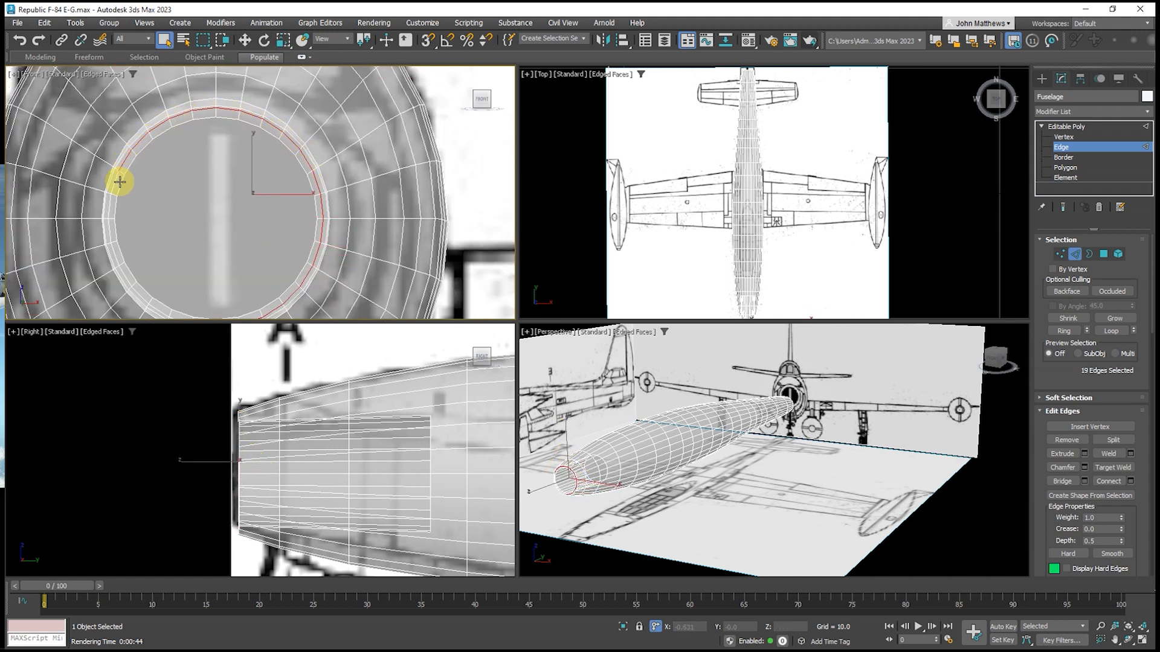
{"action": "left_click", "coordinate": [116, 184], "text": "ctrl"}
{"action": "left_click", "coordinate": [126, 276], "text": "ctrl"}
{"action": "left_click", "coordinate": [140, 293], "text": "ctrl"}
{"action": "middle_click_drag", "start_coordinate": [147, 300], "coordinate": [135, 215]}
{"action": "left_click", "coordinate": [147, 224], "text": "ctrl"}
{"action": "left_click", "coordinate": [169, 235], "text": "ctrl"}
{"action": "left_click", "coordinate": [192, 240], "text": "ctrl"}
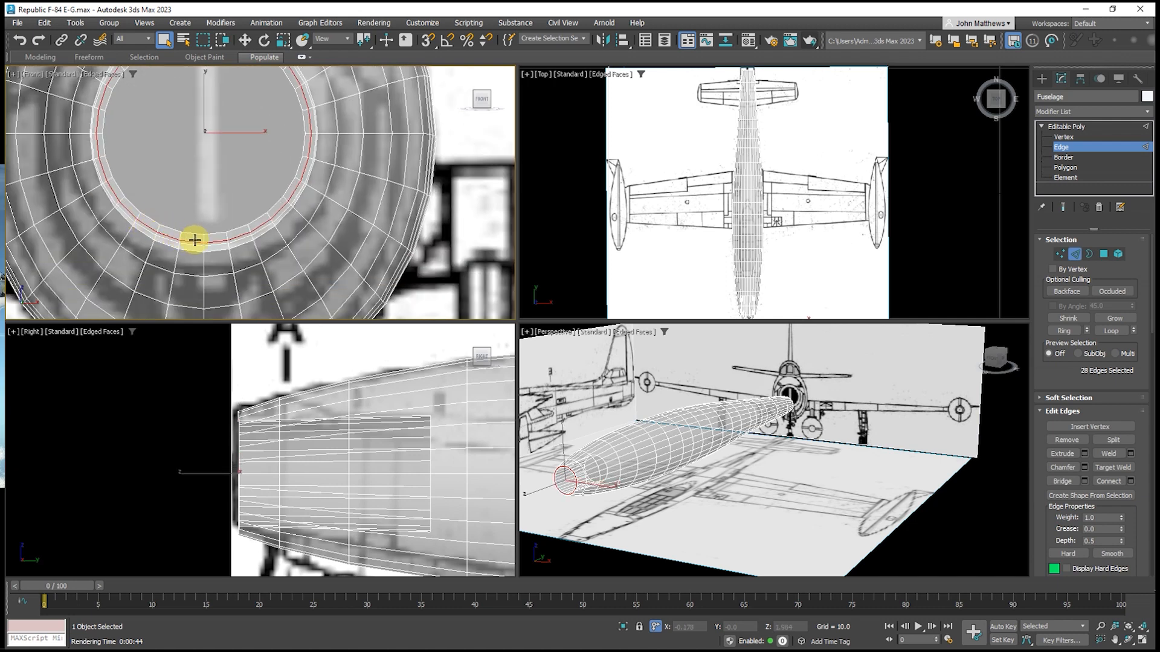
Move the selected middle lip loop slightly forward along the fuselage axis so it protrudes ahead of the rim
{"action": "middle_click", "coordinate": [257, 397]}
{"action": "key", "text": "w"}
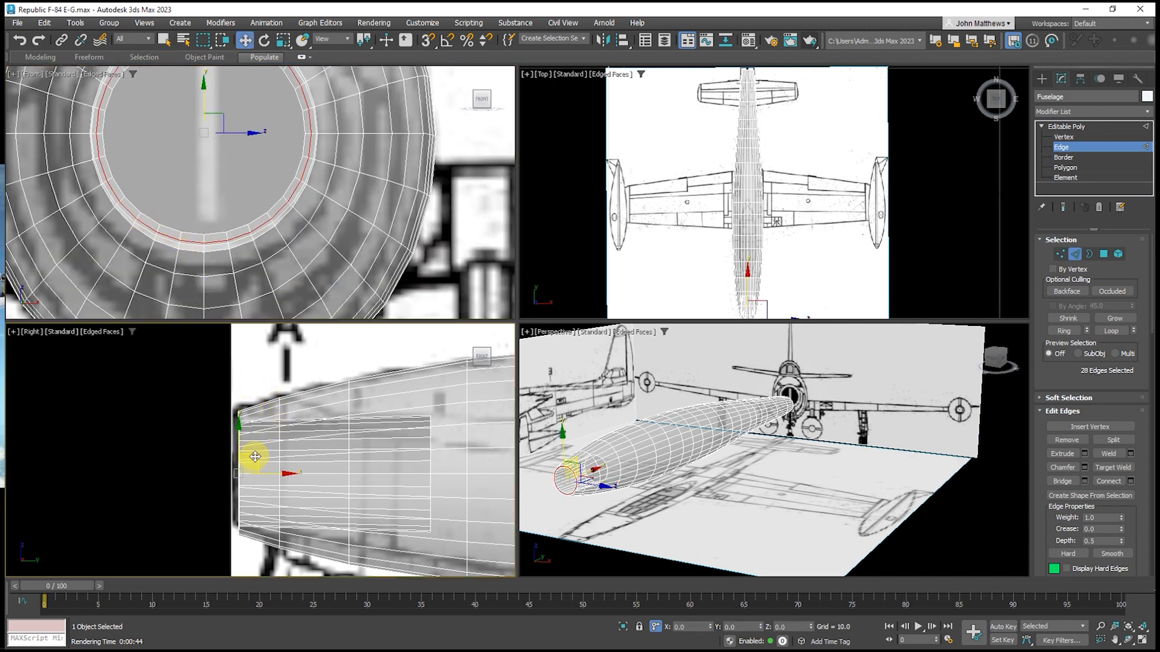
{"action": "scroll", "coordinate": [241, 470], "scroll_direction": "up", "scroll_amount": 5}
{"action": "scroll", "coordinate": [269, 475], "scroll_direction": "down", "scroll_amount": 2}
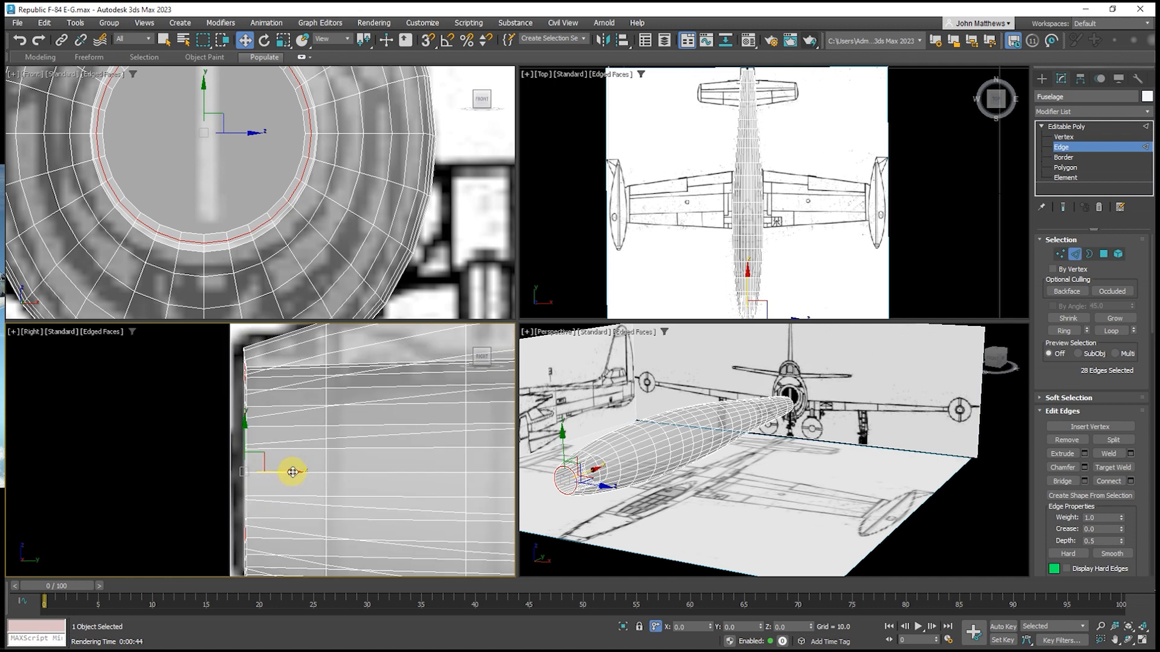
{"action": "left_click_drag", "start_coordinate": [292, 472], "coordinate": [277, 472]}
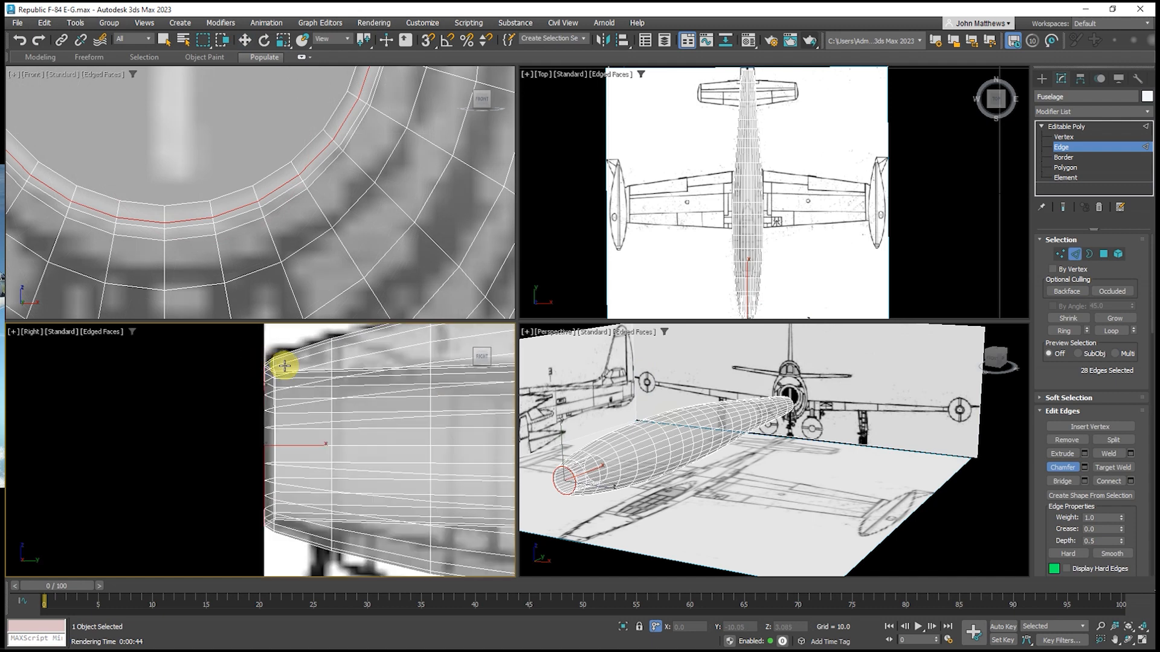
Select only the inner and outer edge loops bordering the intake lip, excluding the protruding middle loop and lengthwise edges
{"action": "scroll", "coordinate": [288, 366], "scroll_direction": "down", "scroll_amount": 4}
{"action": "middle_click_drag", "start_coordinate": [290, 370], "coordinate": [291, 431]}
{"action": "scroll", "coordinate": [291, 431], "scroll_direction": "up", "scroll_amount": 6}
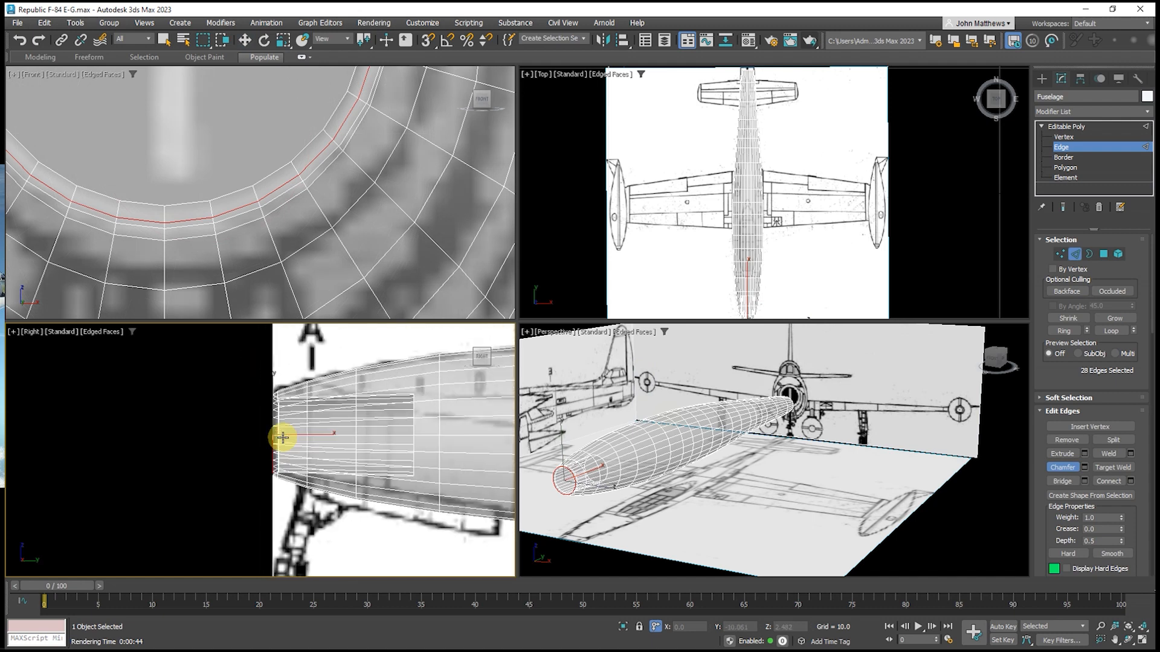
{"action": "scroll", "coordinate": [282, 430], "scroll_direction": "down", "scroll_amount": 2}
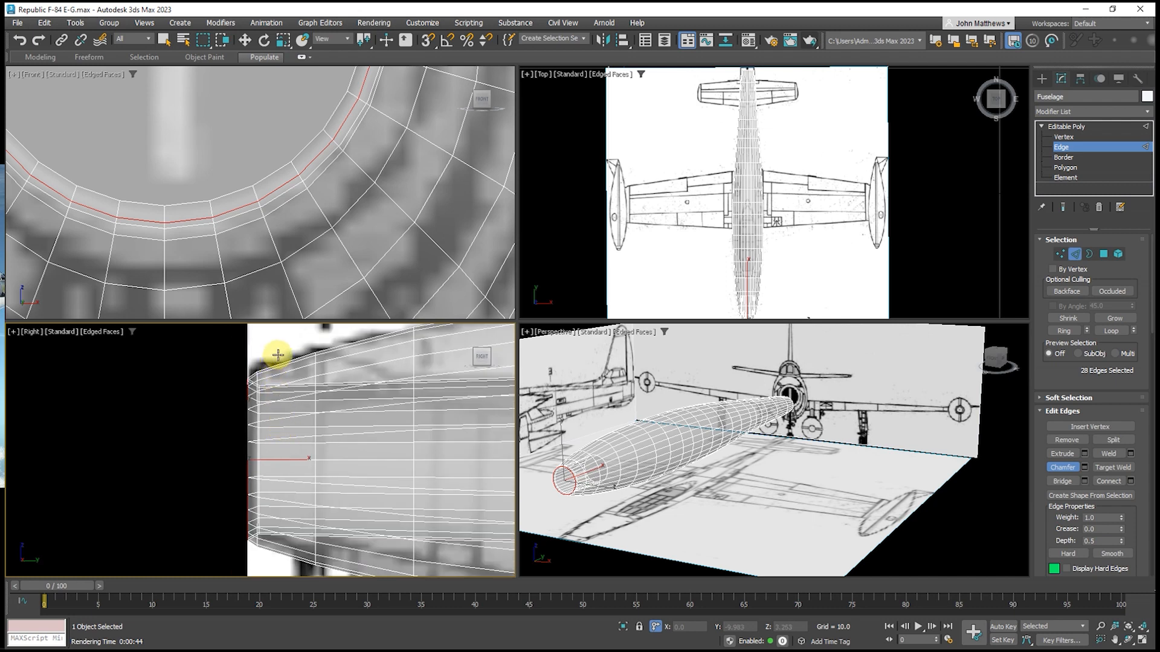
{"action": "left_click_drag", "start_coordinate": [264, 361], "coordinate": [255, 554]}
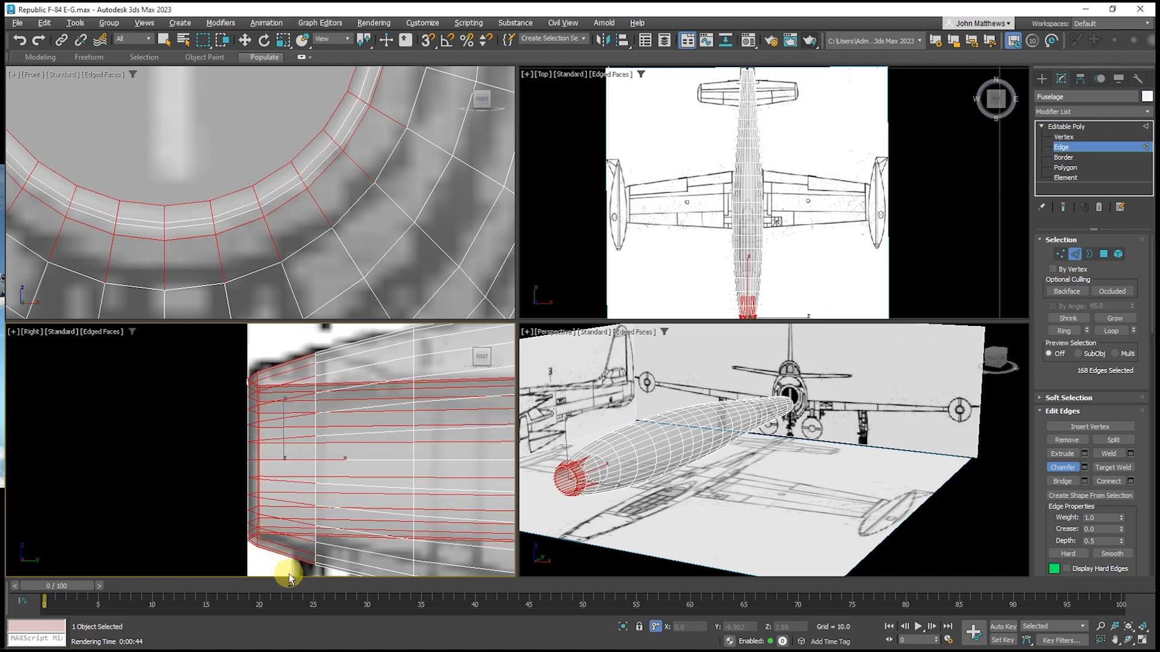
{"action": "key", "text": "w"}
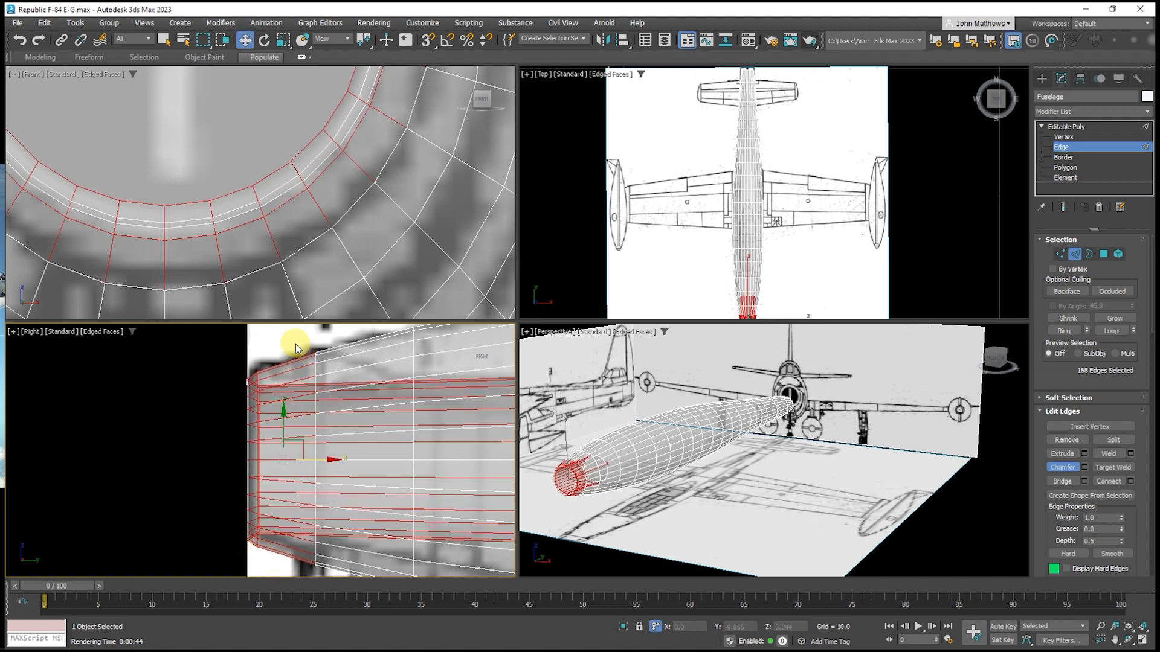
{"action": "left_click_drag", "start_coordinate": [281, 562], "coordinate": [204, 343], "text": "alt"}
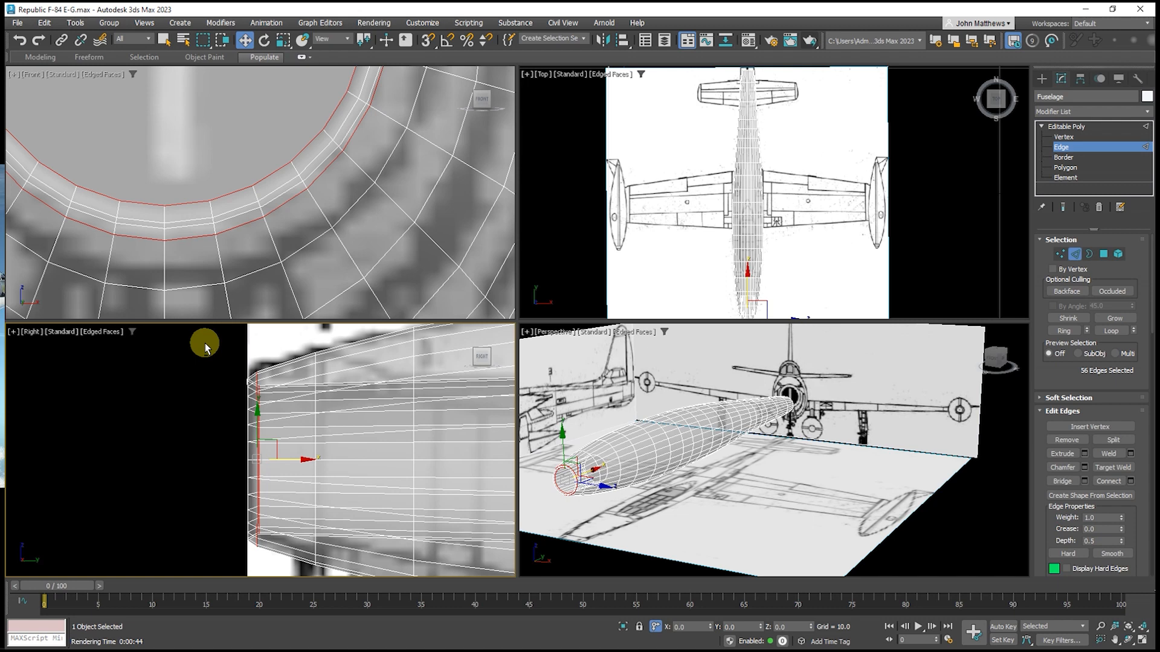
Scale the inner and outer lip loops along the fuselage axis to flatten them into one plane
{"action": "key", "text": "r"}
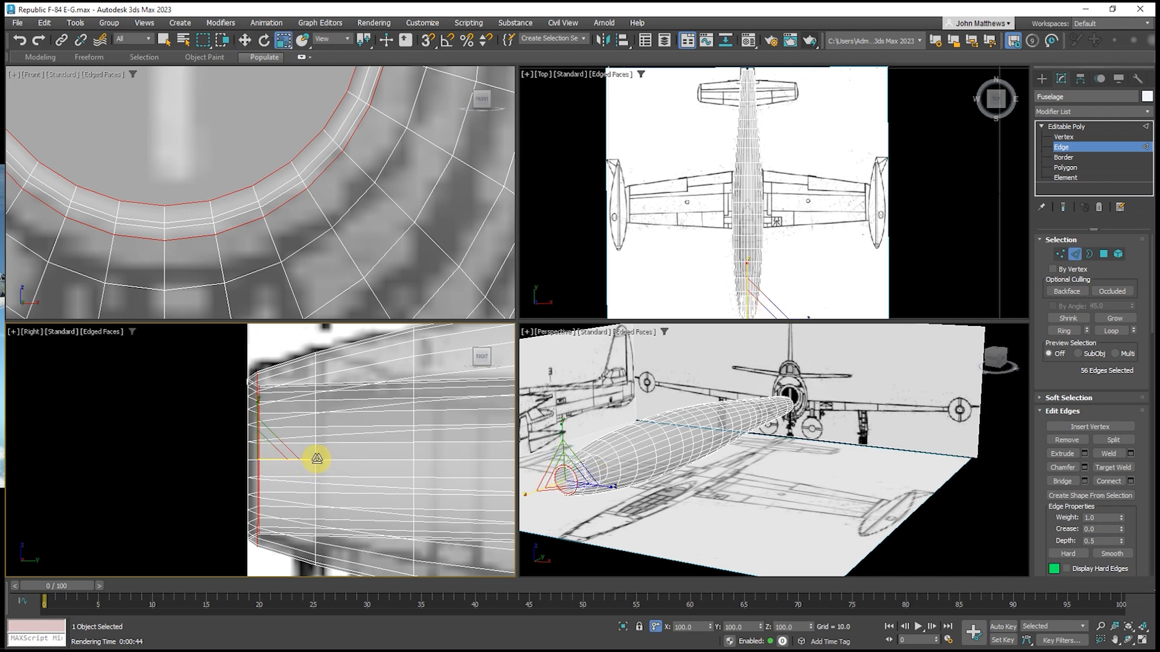
{"action": "left_click_drag", "start_coordinate": [314, 457], "coordinate": [0, 38]}
{"action": "left_click_drag", "start_coordinate": [314, 461], "coordinate": [246, 460]}
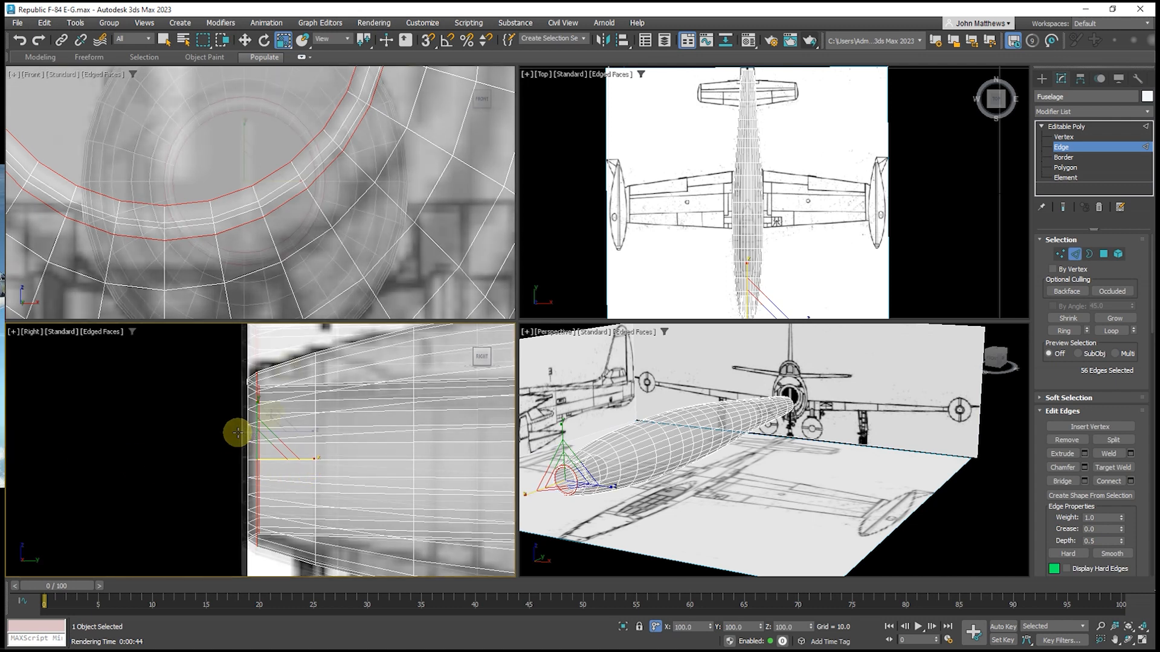
Reselect every edge of the protruding middle loop around the intake lip
{"action": "scroll", "coordinate": [241, 436], "scroll_direction": "down", "scroll_amount": 2}
{"action": "scroll", "coordinate": [261, 264], "scroll_direction": "up", "scroll_amount": 5}
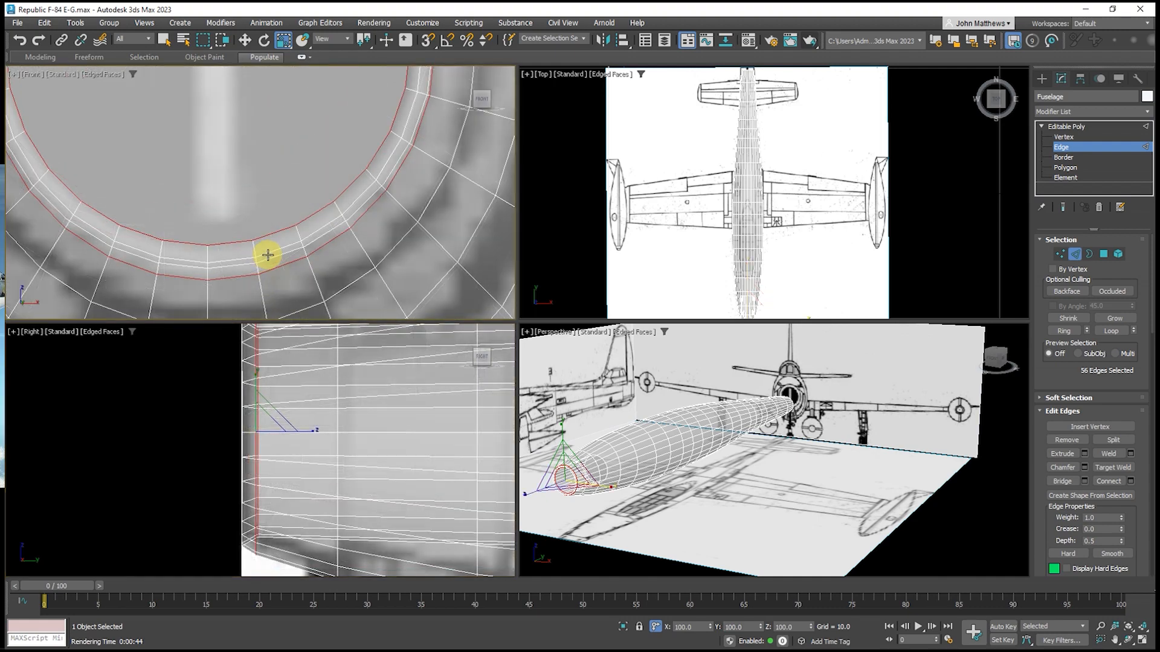
{"action": "left_click", "coordinate": [267, 253]}
{"action": "key", "text": "q"}
{"action": "left_click", "coordinate": [319, 230], "text": "ctrl"}
{"action": "left_click", "coordinate": [358, 198], "text": "ctrl"}
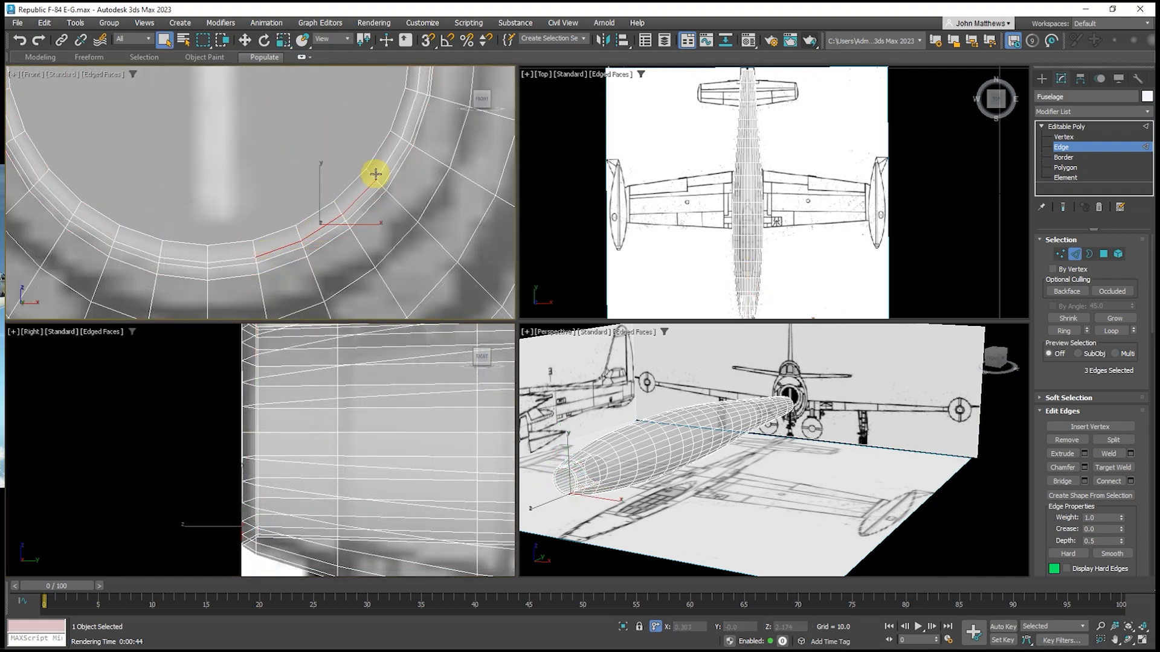
{"action": "left_click", "coordinate": [388, 162], "text": "ctrl"}
{"action": "left_click", "coordinate": [409, 118], "text": "ctrl"}
{"action": "left_click", "coordinate": [418, 83], "text": "ctrl"}
{"action": "left_click", "coordinate": [232, 260], "text": "ctrl"}
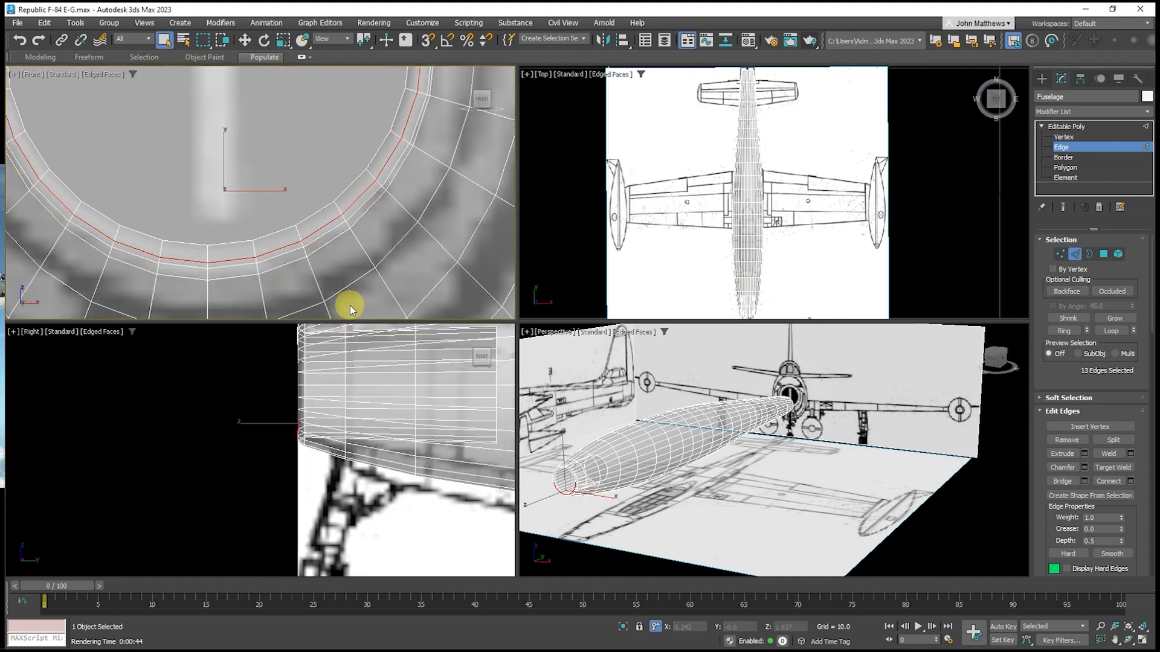
{"action": "scroll", "coordinate": [225, 220], "scroll_direction": "down", "scroll_amount": 3}
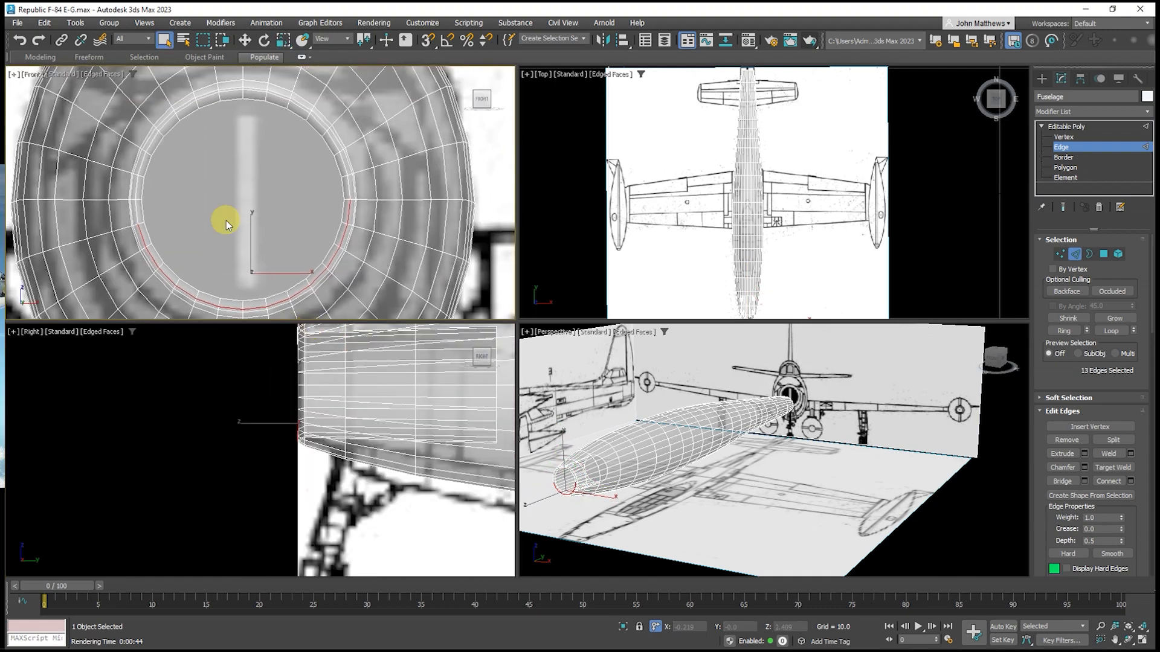
{"action": "left_click", "coordinate": [137, 205], "text": "ctrl"}
{"action": "left_click", "coordinate": [142, 163], "text": "ctrl"}
{"action": "left_click", "coordinate": [160, 136], "text": "ctrl"}
{"action": "left_click", "coordinate": [181, 118], "text": "ctrl"}
{"action": "left_click", "coordinate": [200, 106], "text": "ctrl"}
{"action": "left_click", "coordinate": [219, 95], "text": "ctrl"}
{"action": "left_click", "coordinate": [243, 92], "text": "ctrl"}
{"action": "left_click", "coordinate": [267, 96], "text": "ctrl"}
{"action": "left_click", "coordinate": [290, 104], "text": "ctrl"}
{"action": "left_click", "coordinate": [310, 116], "text": "ctrl"}
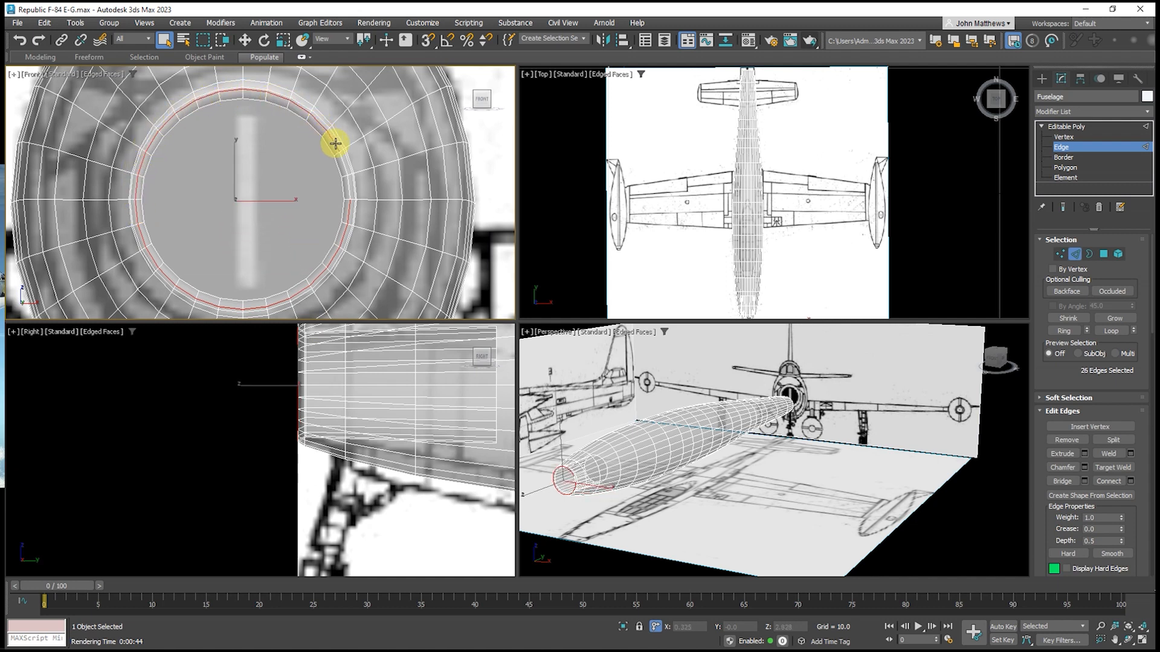
{"action": "left_click", "coordinate": [326, 132], "text": "ctrl"}
{"action": "left_click", "coordinate": [339, 152], "text": "ctrl"}
{"action": "left_click", "coordinate": [347, 175], "text": "ctrl"}
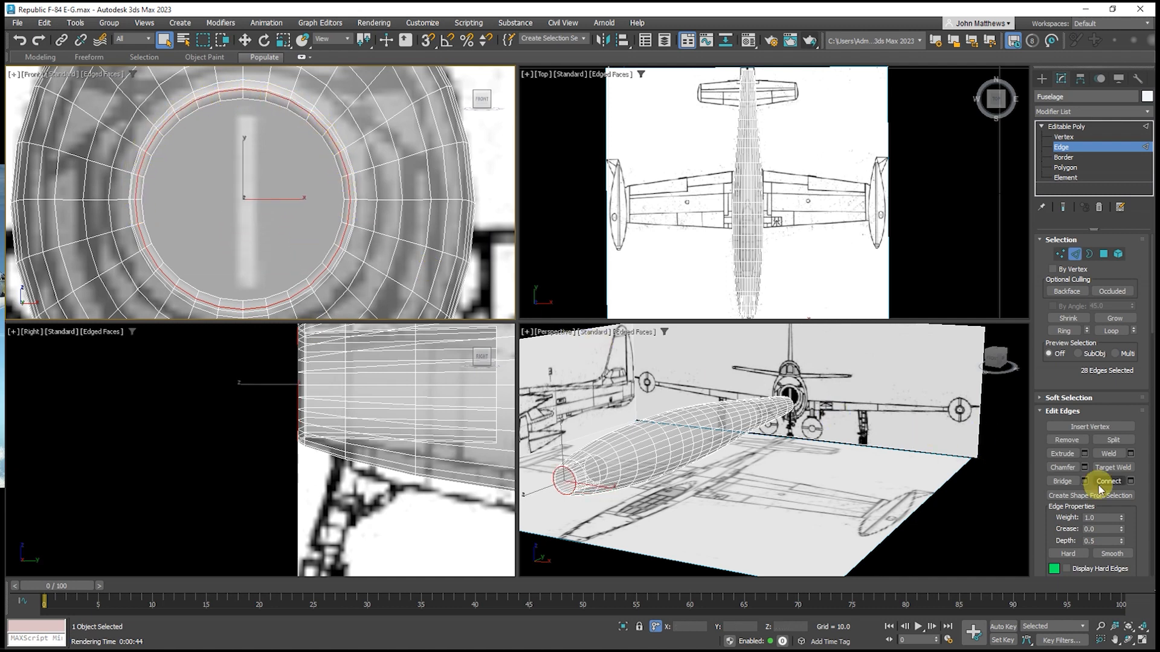
Chamfer the selected middle lip loop by 0.042 with 1 connect edge segment
{"action": "left_click", "coordinate": [1083, 468]}
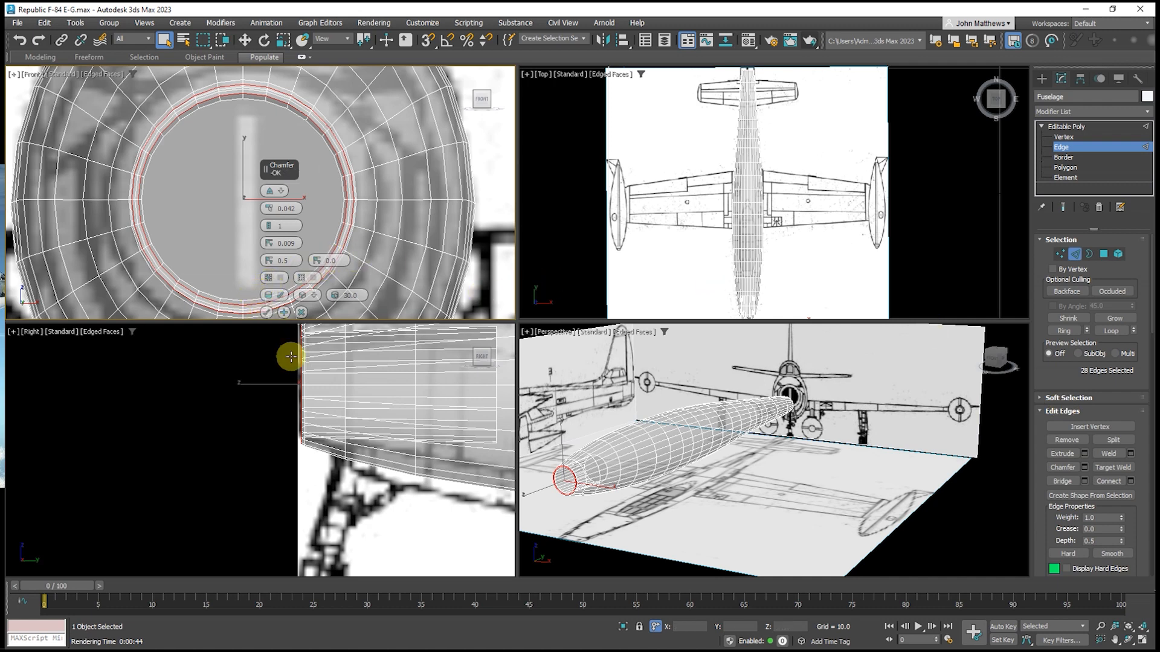
{"action": "scroll", "coordinate": [308, 387], "scroll_direction": "up", "scroll_amount": 5}
{"action": "scroll", "coordinate": [309, 390], "scroll_direction": "down", "scroll_amount": 2}
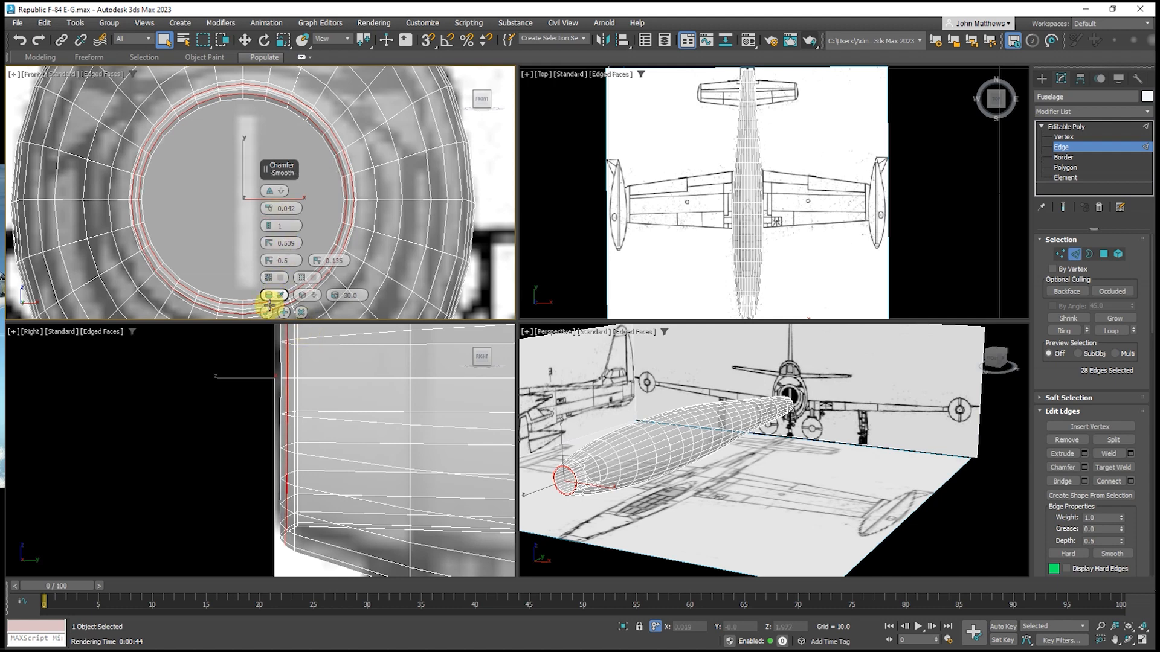
{"action": "left_click", "coordinate": [266, 313]}
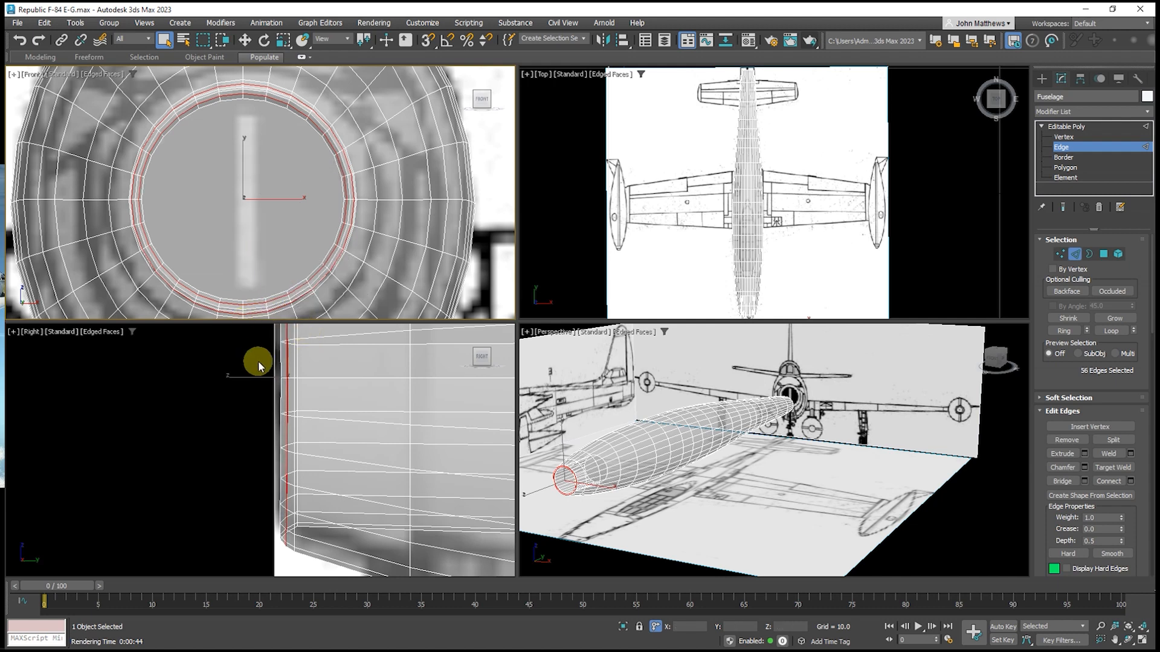
Start selecting the outer of the two front lip edge loops along the upper arc of the intake
{"action": "scroll", "coordinate": [248, 444], "scroll_direction": "down", "scroll_amount": 3}
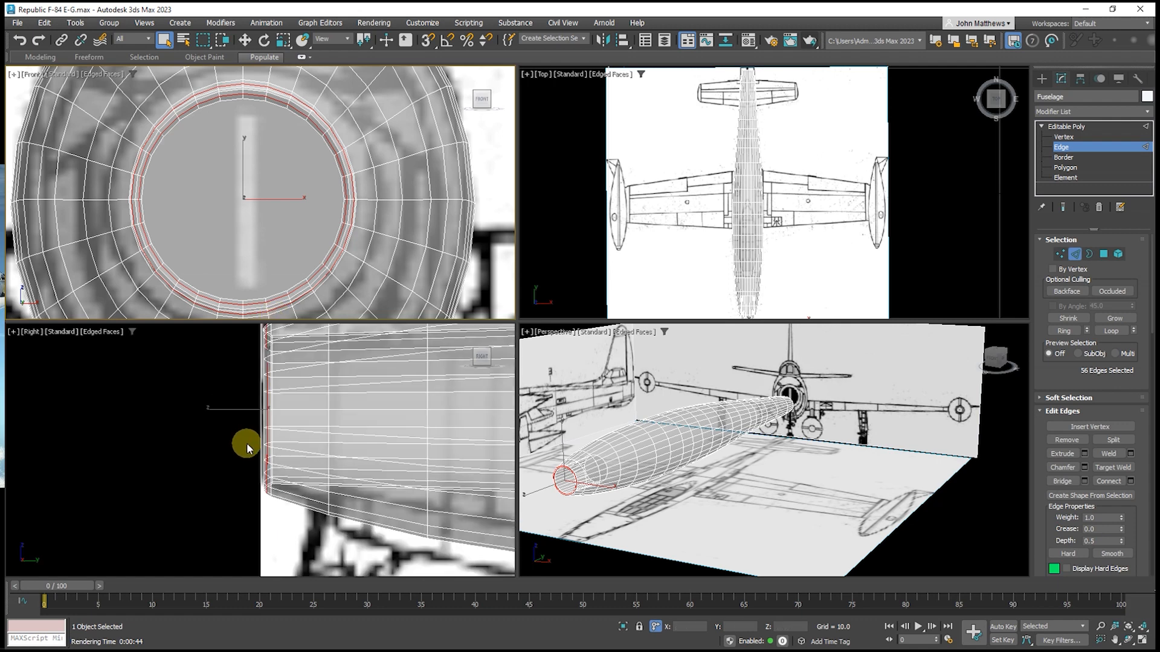
{"action": "middle_click_drag", "start_coordinate": [247, 454], "coordinate": [250, 510]}
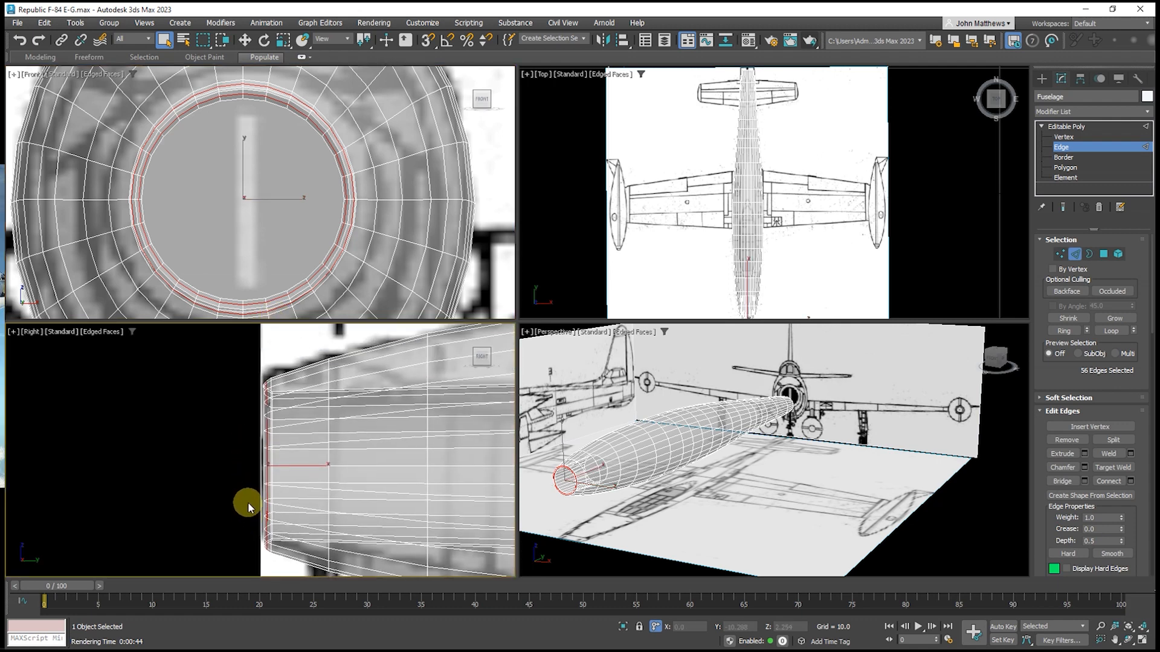
{"action": "scroll", "coordinate": [544, 487], "scroll_direction": "up", "scroll_amount": 10}
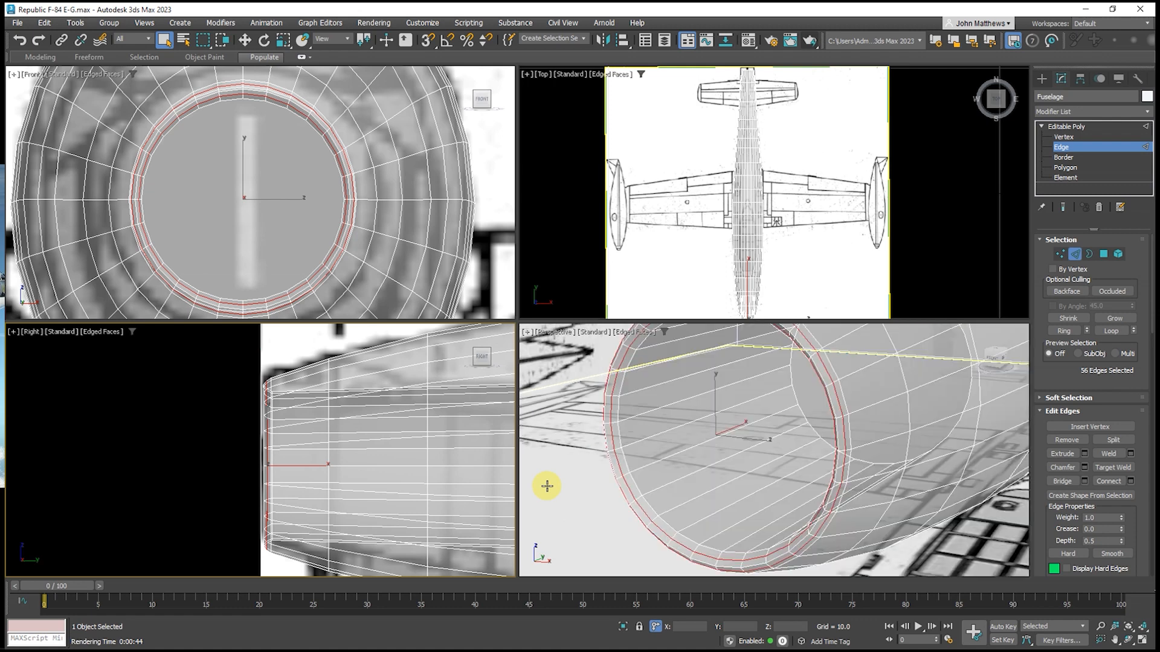
{"action": "middle_click_drag", "start_coordinate": [547, 491], "coordinate": [548, 493]}
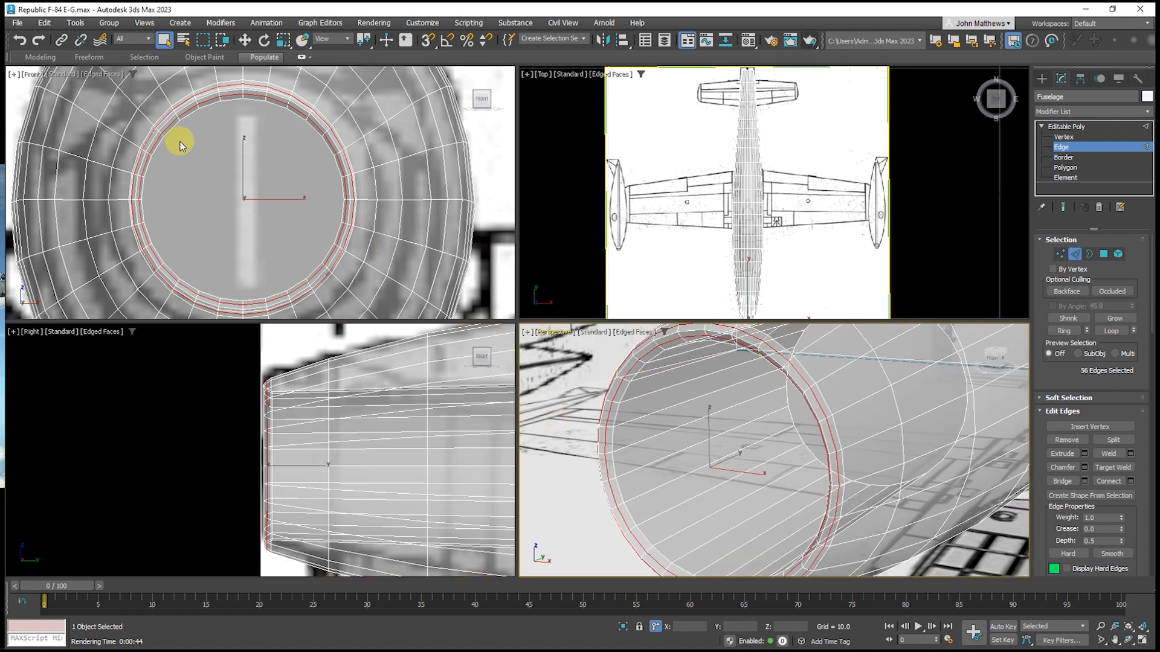
{"action": "left_click", "coordinate": [172, 118]}
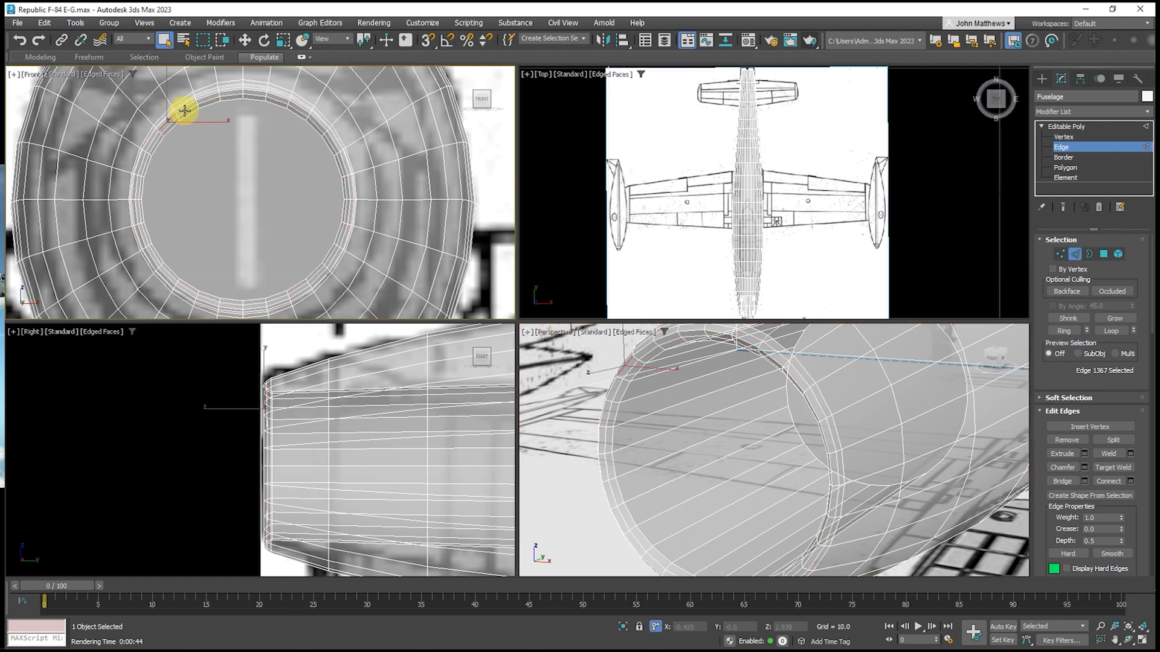
{"action": "scroll", "coordinate": [186, 107], "scroll_direction": "up", "scroll_amount": 2}
{"action": "left_click", "coordinate": [187, 106], "text": "ctrl"}
{"action": "left_click", "coordinate": [224, 89], "text": "ctrl"}
{"action": "left_click", "coordinate": [253, 83], "text": "ctrl"}
{"action": "left_click", "coordinate": [316, 92], "text": "ctrl"}
Turn off the fuselage's see-through display so its surface is shown opaque
{"action": "right_click", "coordinate": [318, 96]}
{"action": "left_click", "coordinate": [356, 185]}
{"action": "left_click", "coordinate": [490, 345]}
{"action": "left_click", "coordinate": [620, 500]}
Extend the front lip edge loop selection over the intake's upper arc and down its far side to the bottom
{"action": "left_click", "coordinate": [350, 107], "text": "ctrl"}
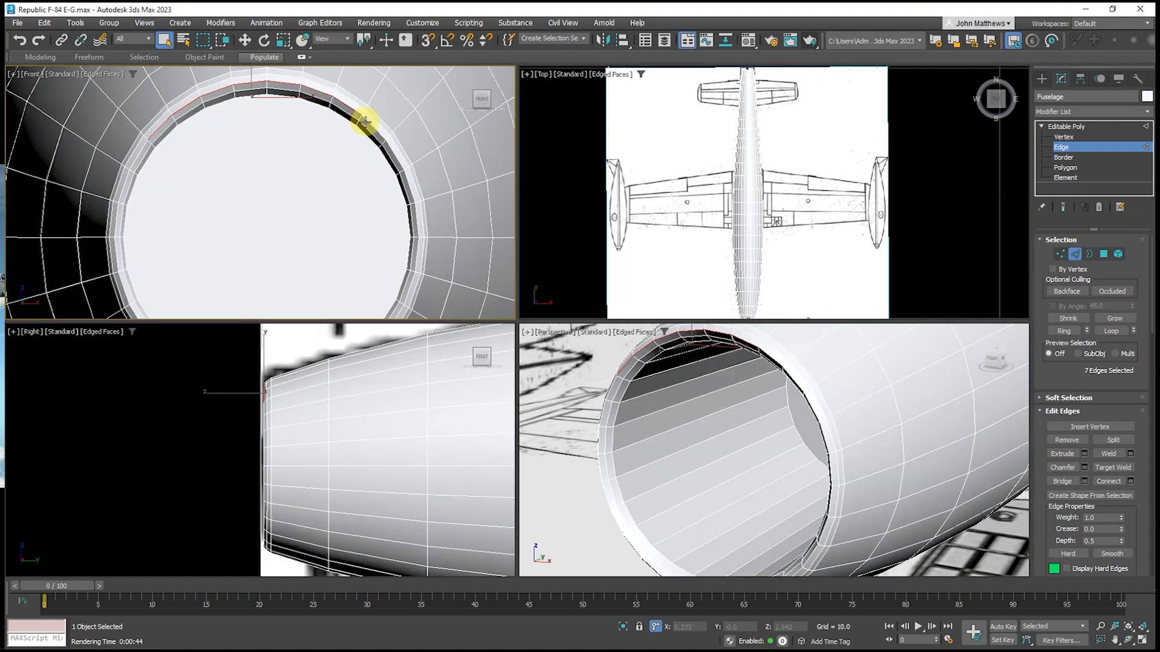
{"action": "left_click", "coordinate": [375, 128], "text": "ctrl"}
{"action": "left_click", "coordinate": [396, 158], "text": "ctrl"}
{"action": "left_click", "coordinate": [411, 187], "text": "ctrl"}
{"action": "left_click", "coordinate": [417, 222], "text": "ctrl"}
{"action": "middle_click_drag", "start_coordinate": [405, 282], "coordinate": [386, 140]}
{"action": "left_click", "coordinate": [295, 242], "text": "ctrl"}
{"action": "left_click", "coordinate": [262, 249], "text": "ctrl"}
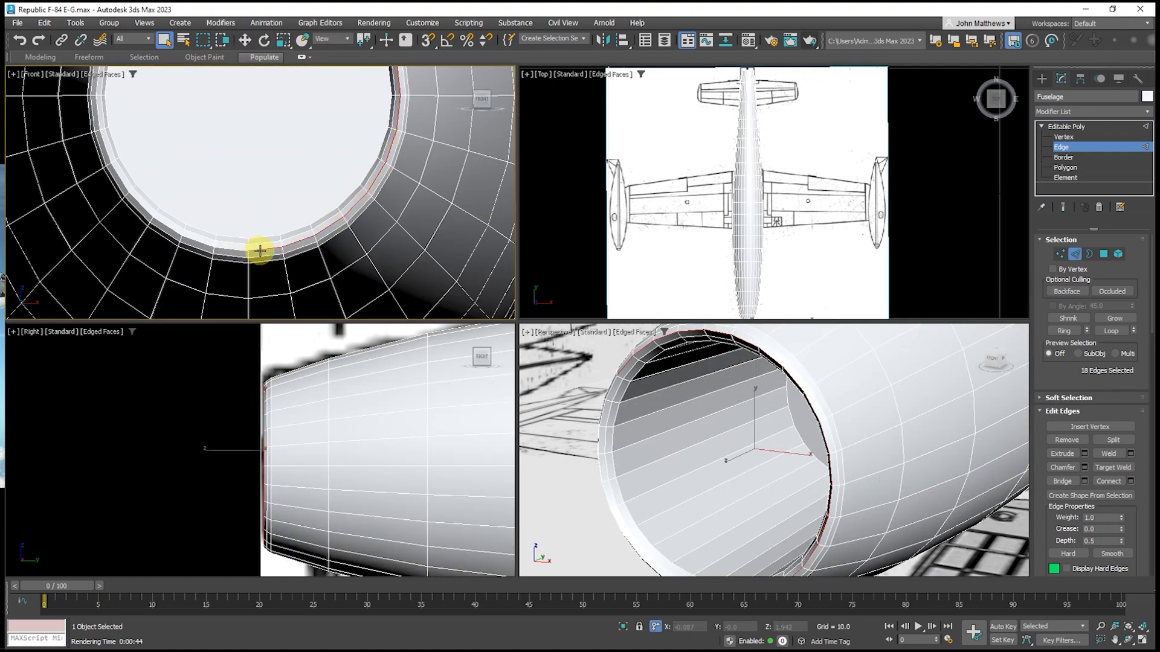
Complete the front lip edge loop selection along the intake's lower arc and back up the opposite side
{"action": "left_click", "coordinate": [231, 249], "text": "ctrl"}
{"action": "left_click", "coordinate": [200, 240], "text": "ctrl"}
{"action": "left_click", "coordinate": [171, 227], "text": "ctrl"}
{"action": "left_click", "coordinate": [142, 202], "text": "ctrl"}
{"action": "middle_click_drag", "start_coordinate": [116, 149], "coordinate": [192, 236]}
{"action": "left_click", "coordinate": [188, 109], "text": "ctrl"}
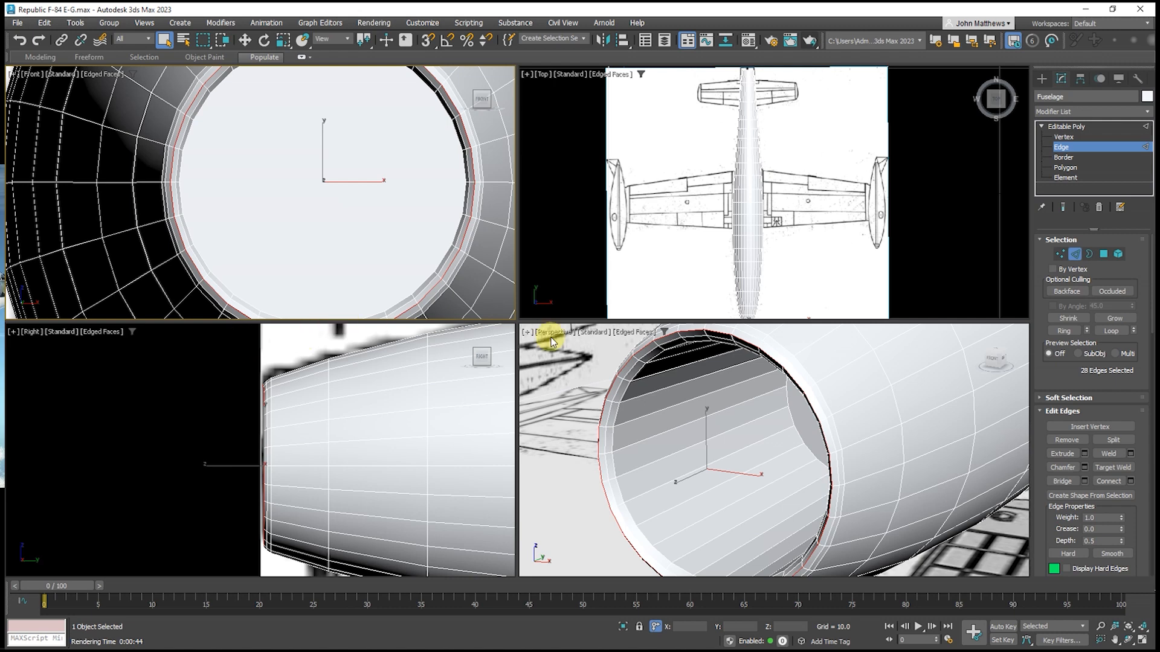
Chamfer the selected front lip loop by 0.012 with 1 connect edge segment
{"action": "scroll", "coordinate": [180, 198], "scroll_direction": "up", "scroll_amount": 5}
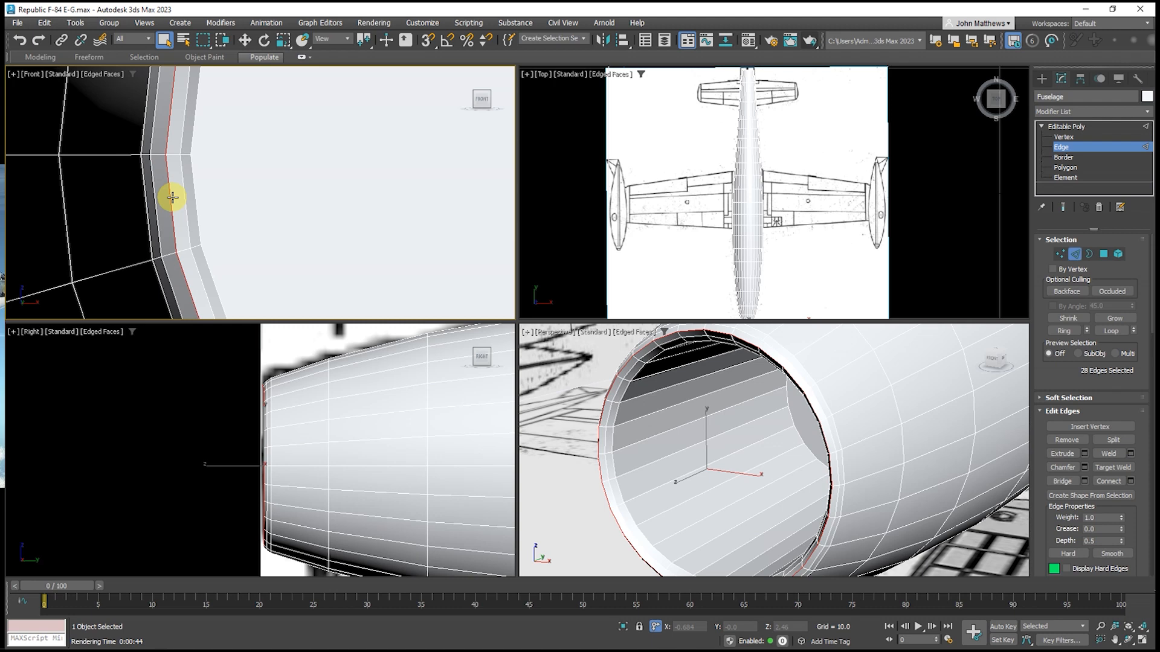
{"action": "left_click", "coordinate": [1085, 468]}
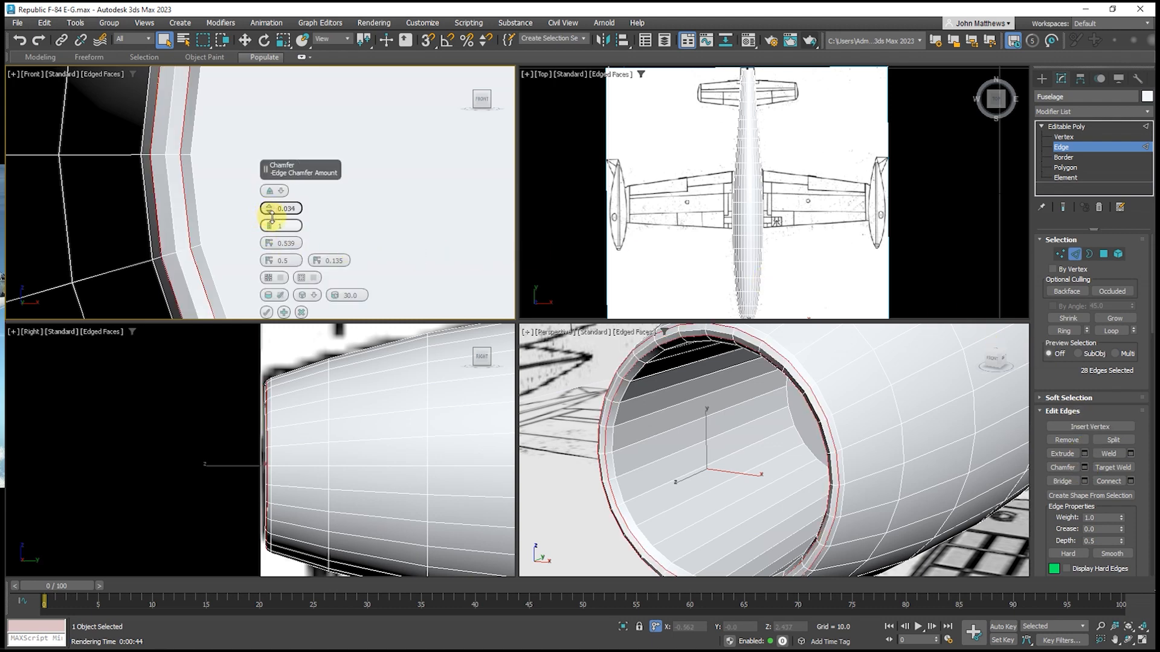
{"action": "left_click_drag", "start_coordinate": [271, 217], "coordinate": [271, 235]}
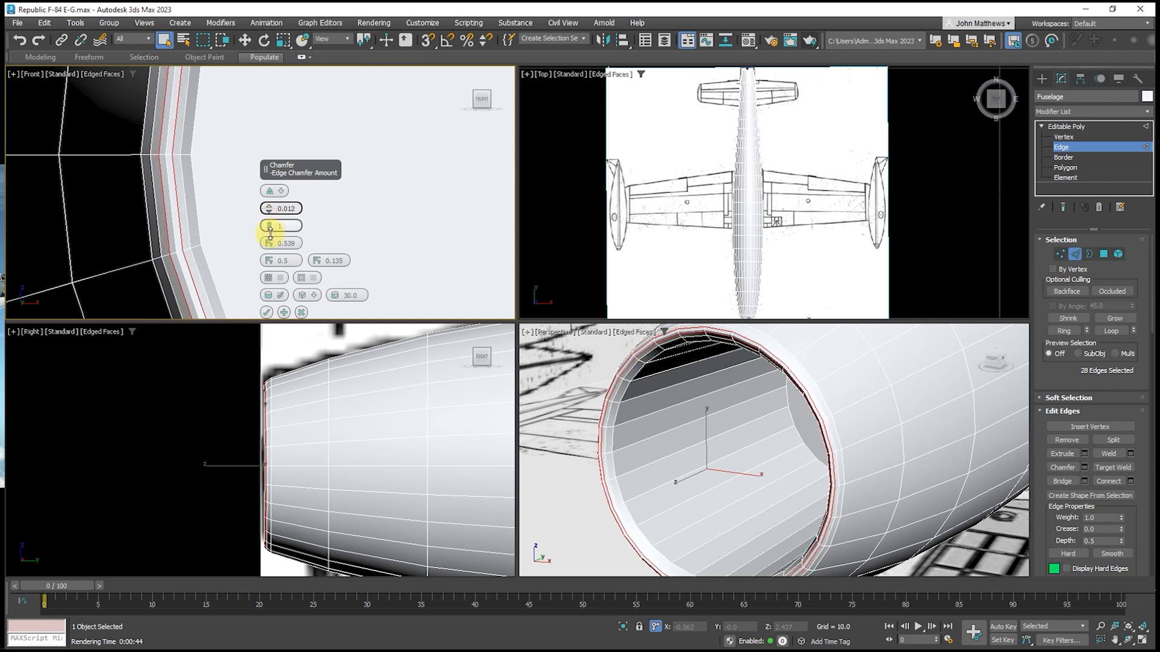
{"action": "scroll", "coordinate": [250, 377], "scroll_direction": "up", "scroll_amount": 2}
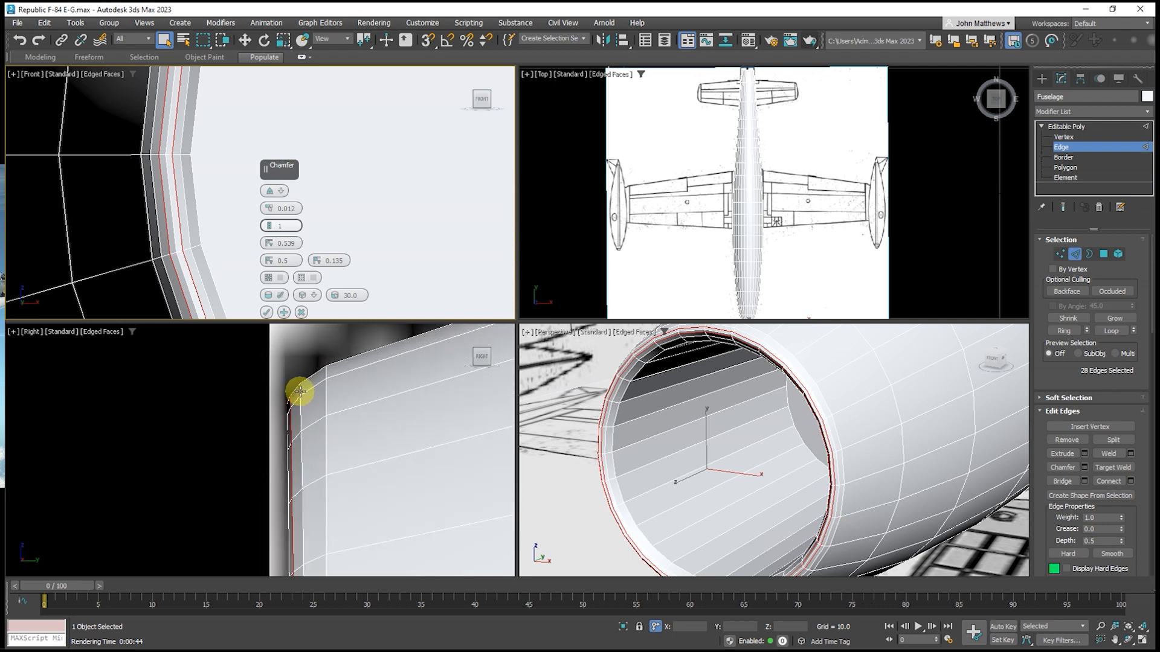
{"action": "scroll", "coordinate": [321, 389], "scroll_direction": "up", "scroll_amount": 3}
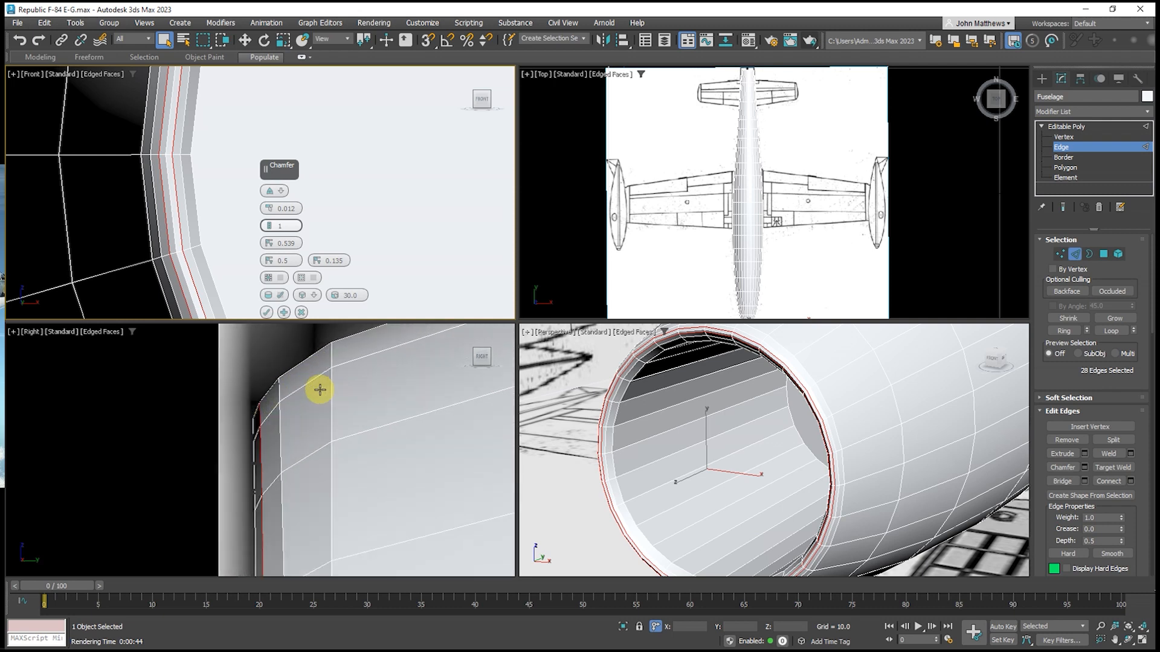
{"action": "scroll", "coordinate": [295, 367], "scroll_direction": "down", "scroll_amount": 9}
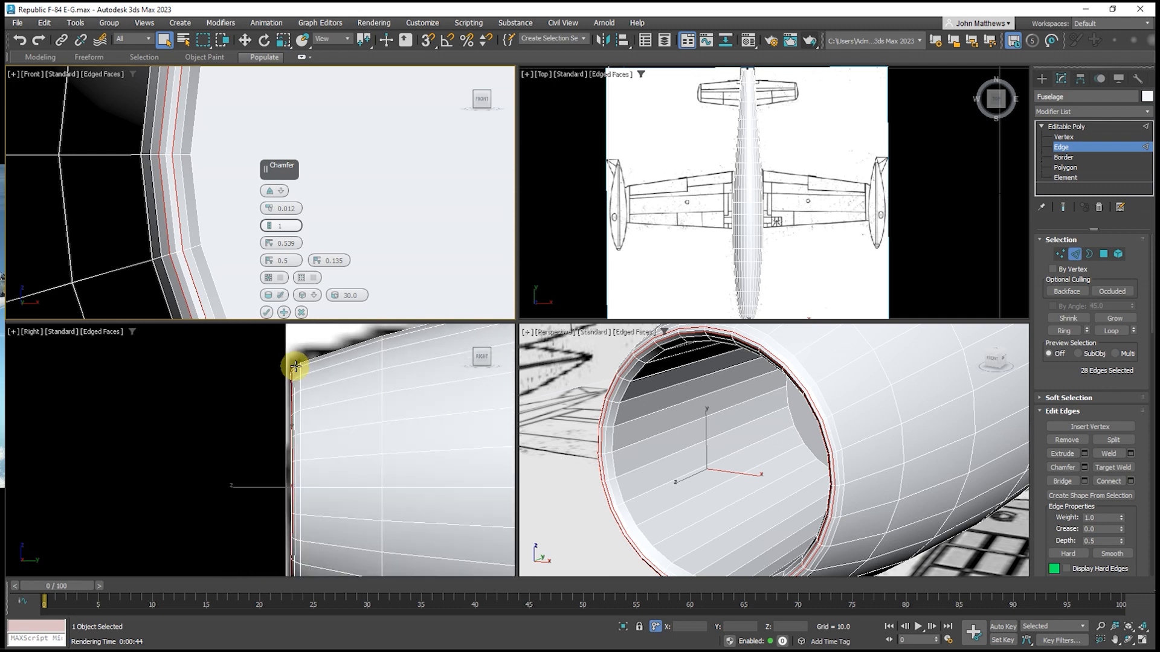
{"action": "scroll", "coordinate": [295, 366], "scroll_direction": "down", "scroll_amount": 2}
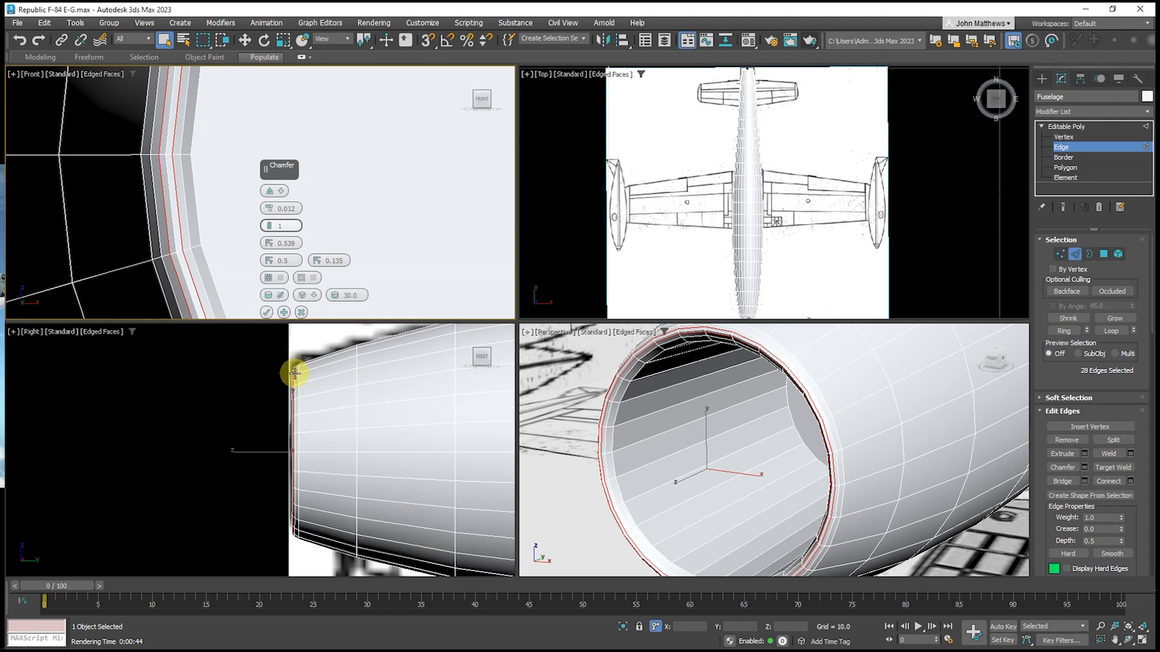
{"action": "scroll", "coordinate": [295, 373], "scroll_direction": "up", "scroll_amount": 4}
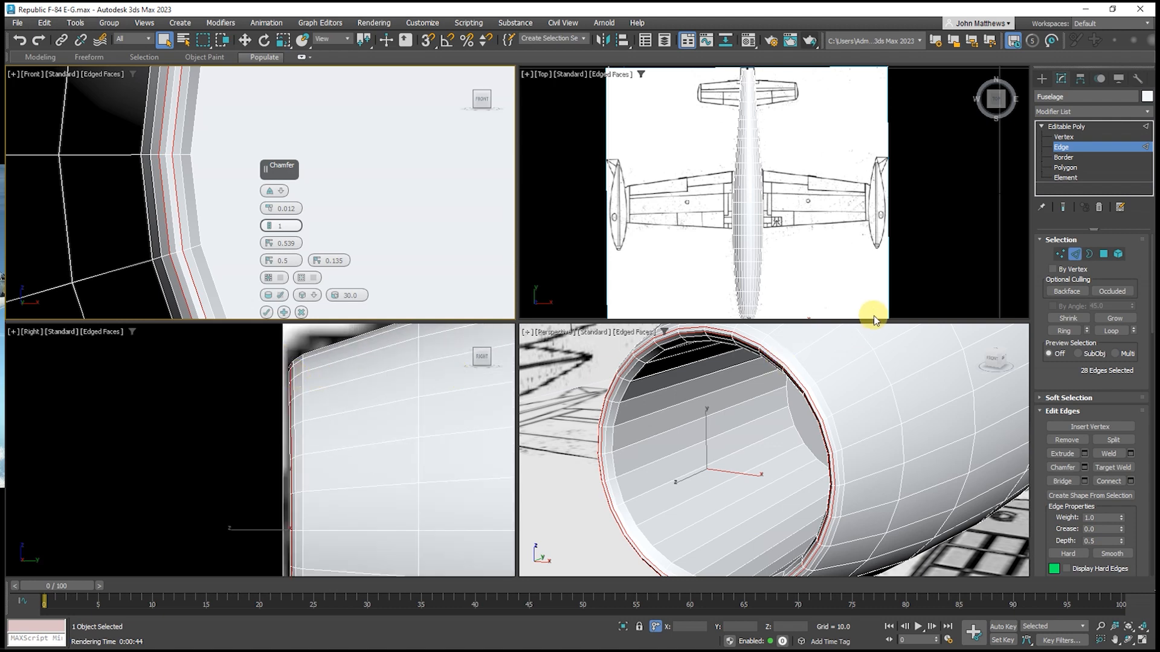
{"action": "left_click", "coordinate": [267, 313]}
Select the outer lip edge loop just behind the intake's front edge, from the top down one side to the underside
{"action": "scroll", "coordinate": [302, 366], "scroll_direction": "up", "scroll_amount": 4}
{"action": "left_click", "coordinate": [282, 374]}
{"action": "left_click", "coordinate": [283, 411], "text": "ctrl"}
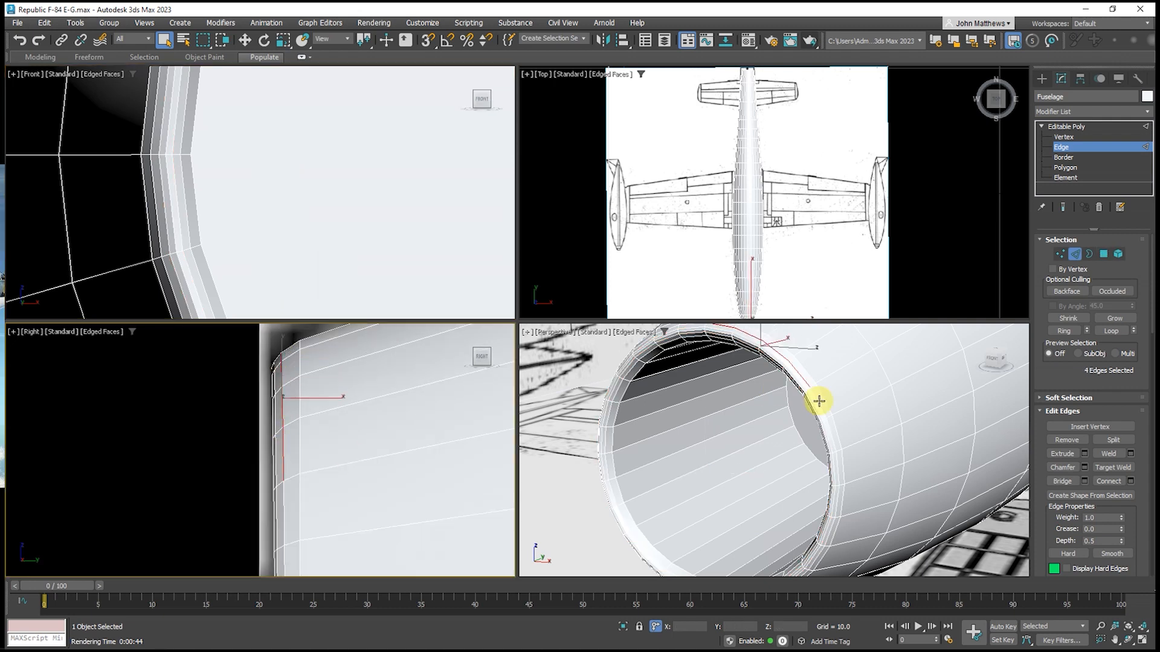
{"action": "left_click", "coordinate": [818, 402], "text": "ctrl"}
{"action": "left_click", "coordinate": [832, 447], "text": "ctrl"}
{"action": "middle_click_drag", "start_coordinate": [836, 501], "coordinate": [817, 388]}
{"action": "left_click", "coordinate": [806, 414], "text": "ctrl"}
{"action": "left_click", "coordinate": [796, 435], "text": "ctrl"}
{"action": "left_click", "coordinate": [780, 458], "text": "ctrl"}
{"action": "left_click", "coordinate": [759, 476], "text": "ctrl"}
{"action": "left_click", "coordinate": [735, 486], "text": "ctrl"}
{"action": "left_click", "coordinate": [710, 487], "text": "ctrl"}
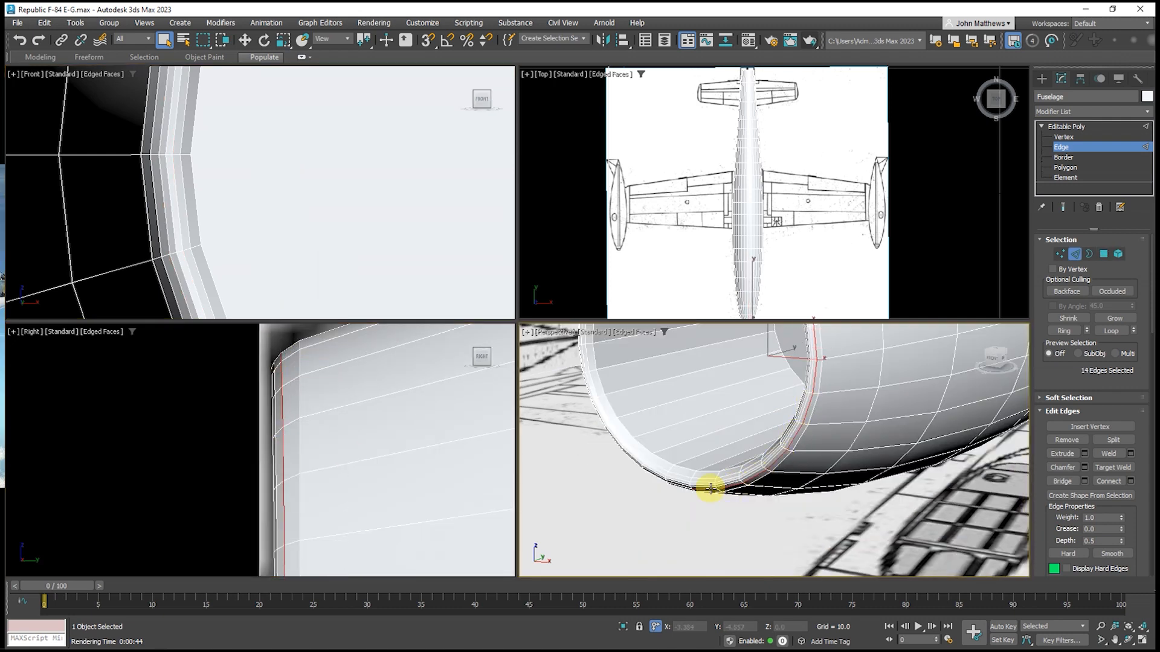
Add the outer lip loop's next underside edge and its edges down the opposite side of the intake to the selection
{"action": "left_click", "coordinate": [687, 485], "text": "ctrl"}
{"action": "middle_click_drag", "start_coordinate": [682, 479], "coordinate": [840, 387]}
{"action": "left_click", "coordinate": [714, 376], "text": "ctrl"}
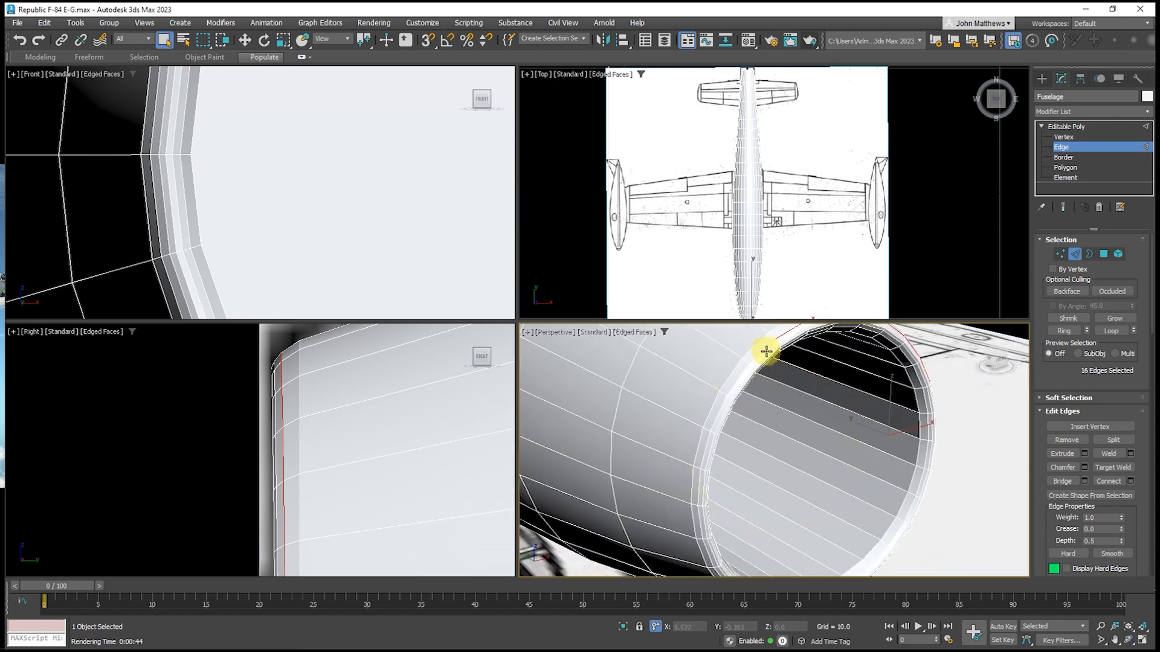
{"action": "left_click", "coordinate": [765, 350], "text": "ctrl"}
{"action": "left_click", "coordinate": [743, 376], "text": "ctrl"}
{"action": "left_click", "coordinate": [719, 413], "text": "ctrl"}
{"action": "left_click", "coordinate": [706, 452], "text": "ctrl"}
{"action": "left_click", "coordinate": [699, 513], "text": "ctrl"}
Add the remaining lower edges so the whole outer lip loop around the intake is selected
{"action": "middle_click_drag", "start_coordinate": [699, 513], "coordinate": [721, 392]}
{"action": "left_click", "coordinate": [726, 409], "text": "ctrl"}
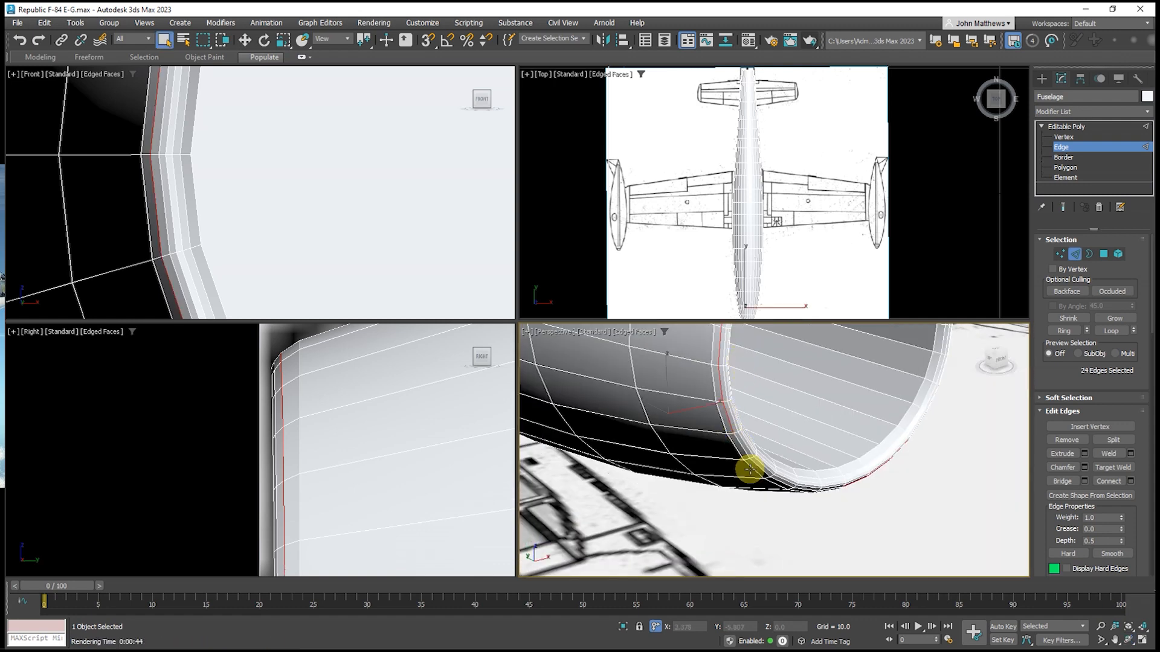
{"action": "left_click", "coordinate": [743, 449], "text": "ctrl"}
{"action": "left_click", "coordinate": [770, 481], "text": "ctrl"}
{"action": "middle_click_drag", "start_coordinate": [944, 559], "coordinate": [751, 463], "text": "alt"}
{"action": "scroll", "coordinate": [751, 463], "scroll_direction": "up", "scroll_amount": 3}
{"action": "left_click", "coordinate": [756, 468], "text": "ctrl"}
{"action": "left_click", "coordinate": [808, 493], "text": "ctrl"}
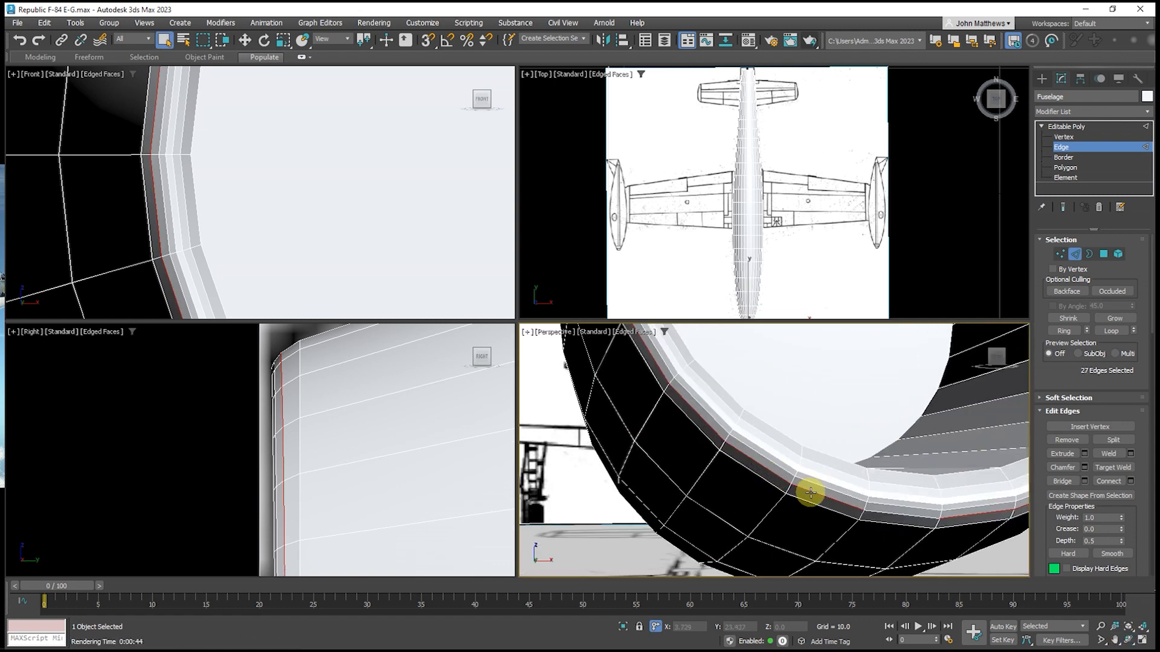
{"action": "left_click", "coordinate": [899, 514], "text": "ctrl"}
{"action": "scroll", "coordinate": [692, 490], "scroll_direction": "down", "scroll_amount": 3}
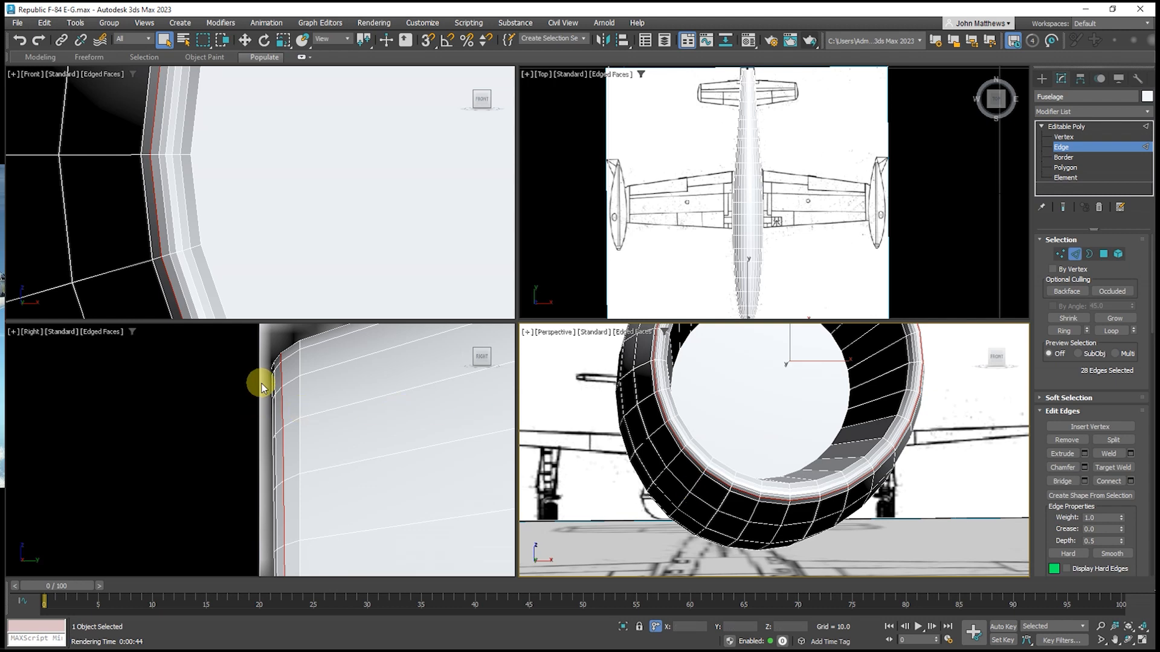
Move the selected outer lip loop slightly rearward along the fuselage
{"action": "right_click", "coordinate": [322, 367]}
{"action": "key", "text": "w"}
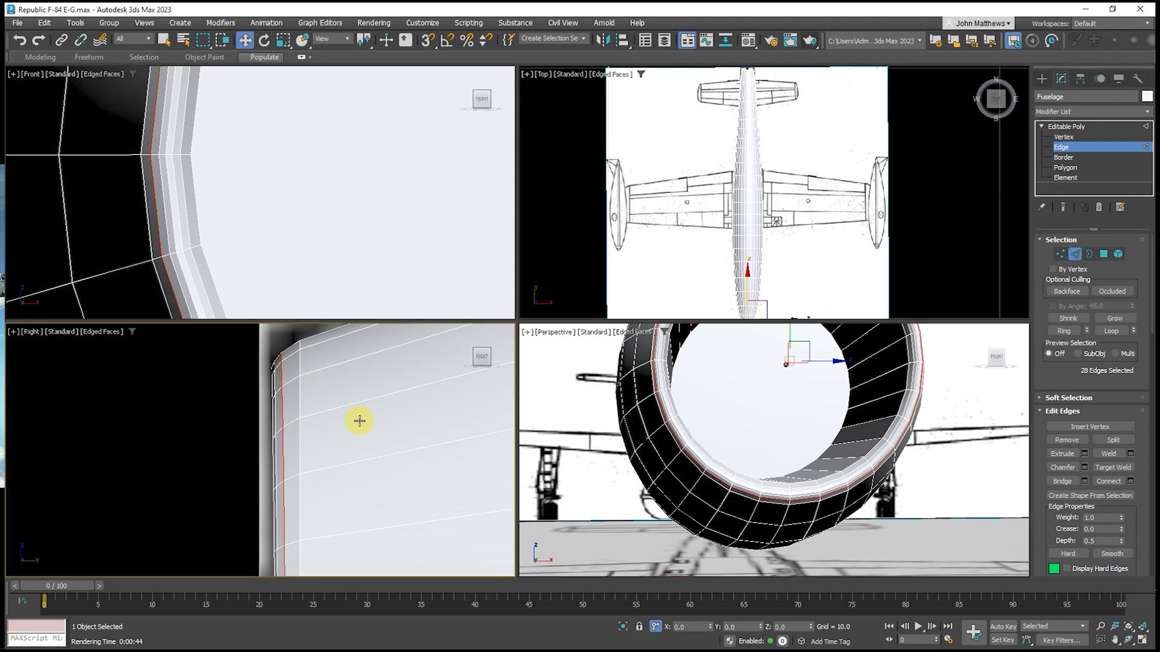
{"action": "right_click", "coordinate": [479, 494]}
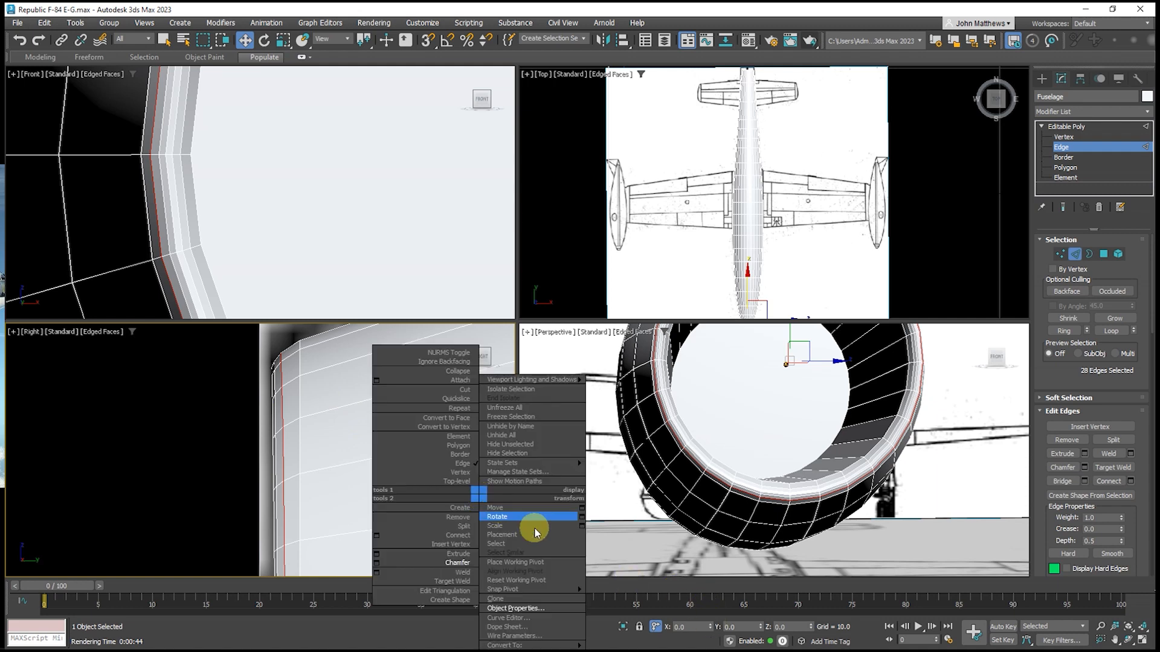
{"action": "left_click", "coordinate": [310, 490]}
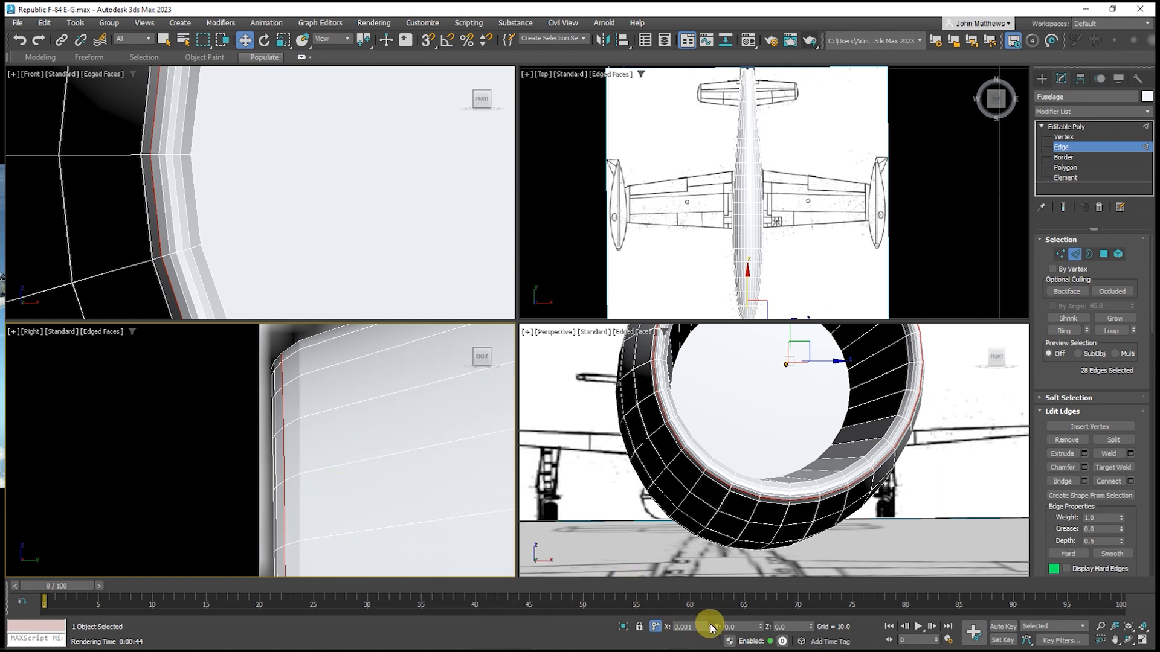
{"action": "left_click_drag", "start_coordinate": [710, 629], "coordinate": [711, 621]}
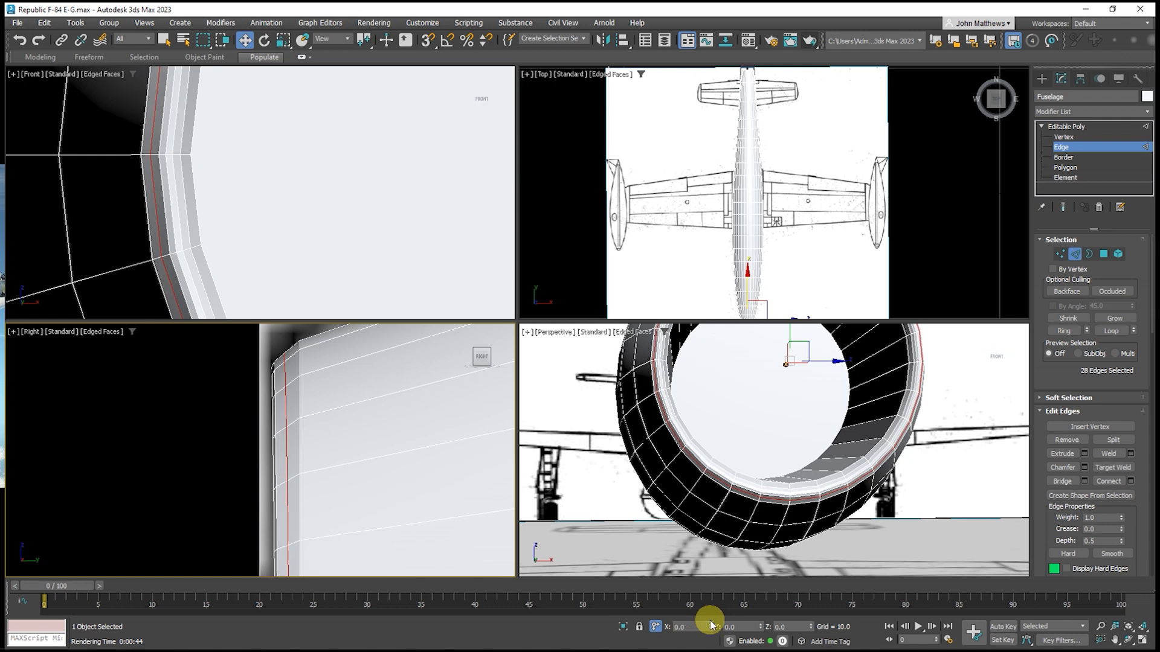
Scale the outer lip loop up uniformly until it rounds the nose profile between its neighbouring loops
{"action": "key", "text": "r"}
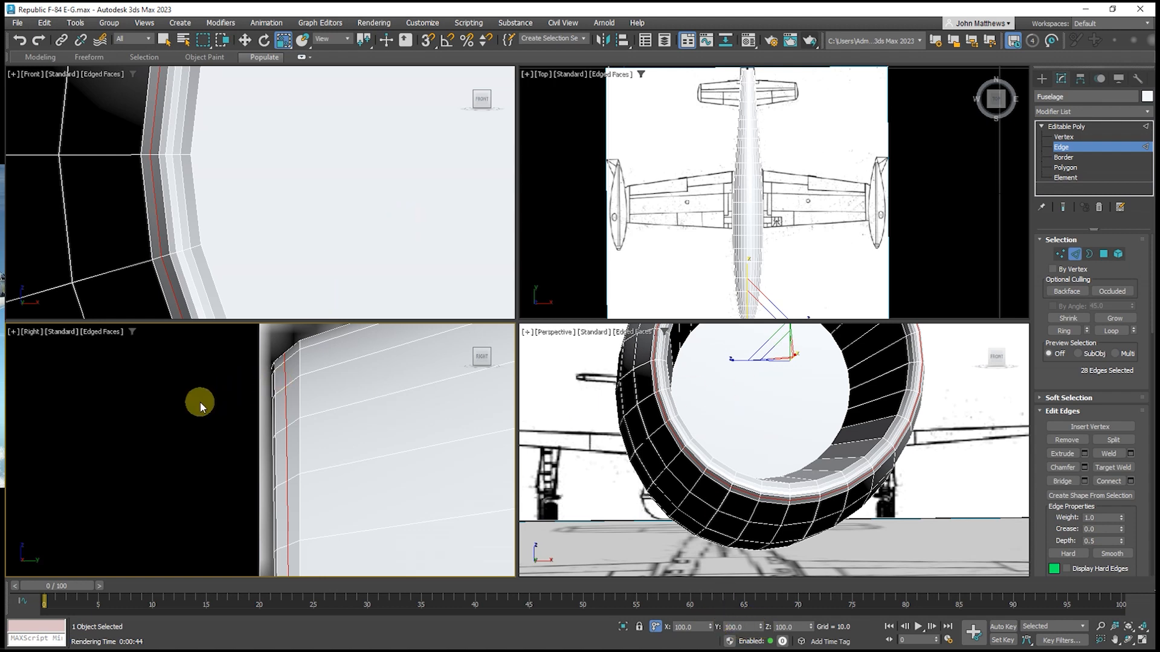
{"action": "scroll", "coordinate": [209, 398], "scroll_direction": "down", "scroll_amount": 3}
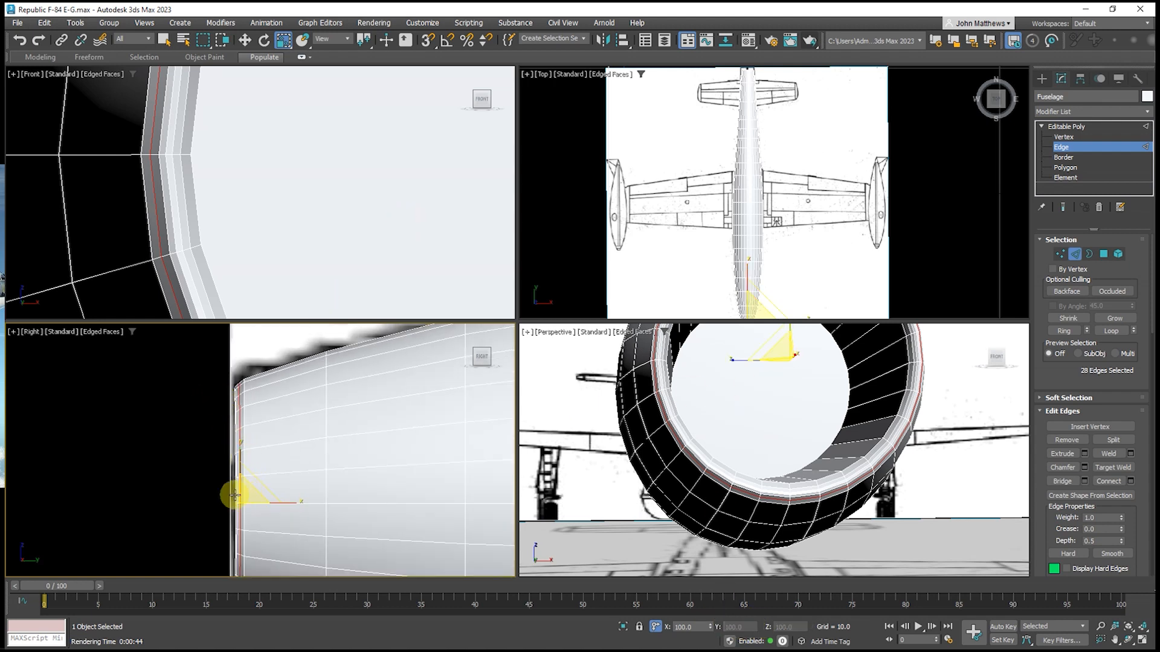
{"action": "scroll", "coordinate": [214, 357], "scroll_direction": "up", "scroll_amount": 5}
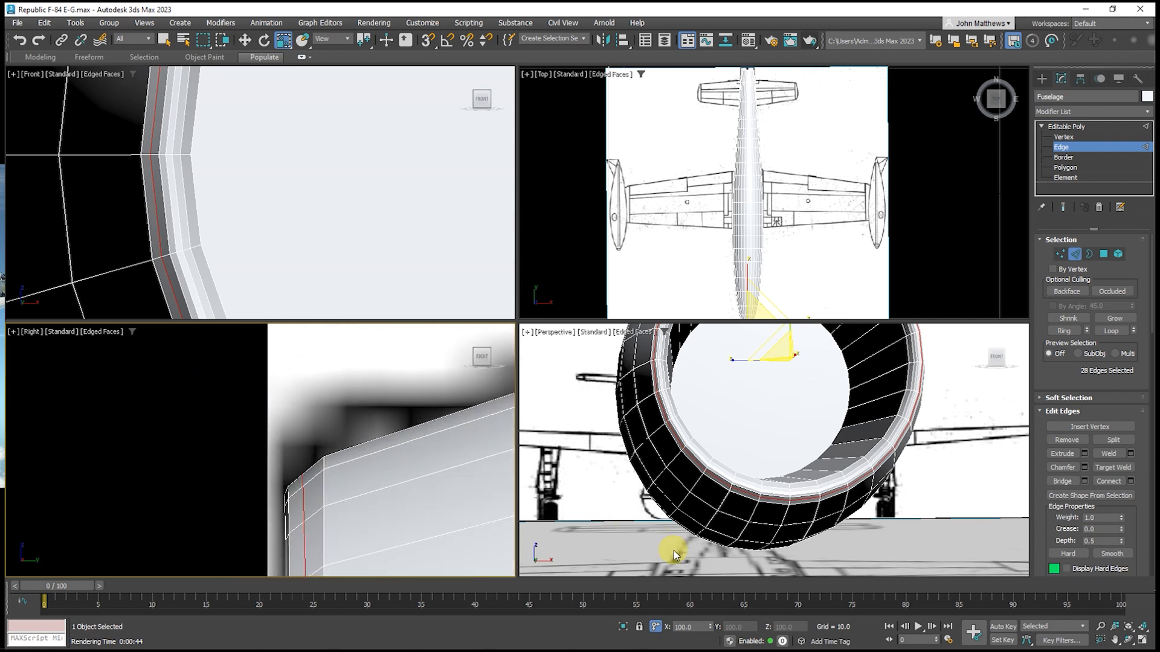
{"action": "left_click_drag", "start_coordinate": [710, 627], "coordinate": [711, 616]}
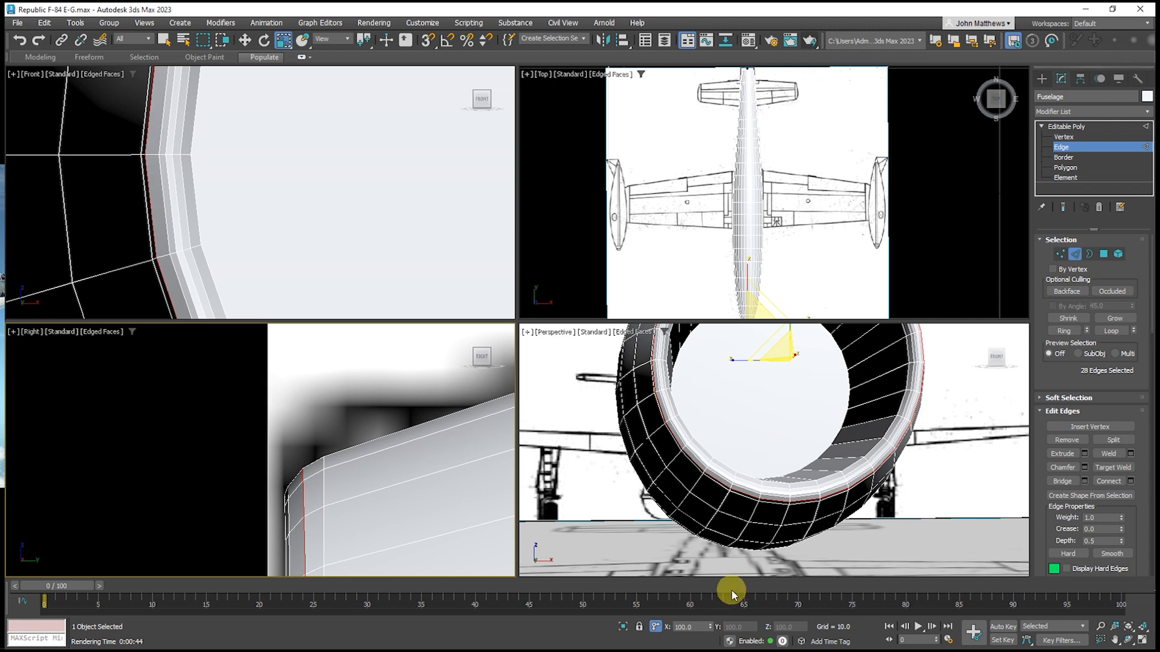
Select the polygons of the nose's front section and intake lip, clear their smoothing groups and assign group 2
{"action": "scroll", "coordinate": [591, 500], "scroll_direction": "down", "scroll_amount": 3}
{"action": "scroll", "coordinate": [591, 500], "scroll_direction": "up", "scroll_amount": 1}
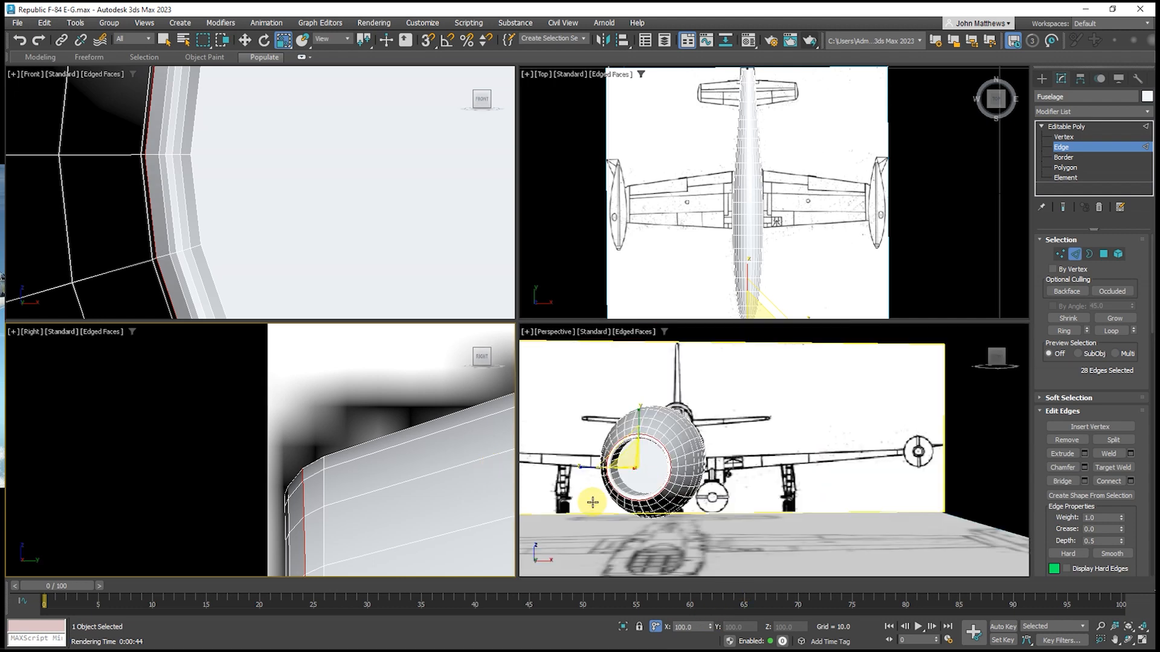
{"action": "scroll", "coordinate": [158, 400], "scroll_direction": "down", "scroll_amount": 5}
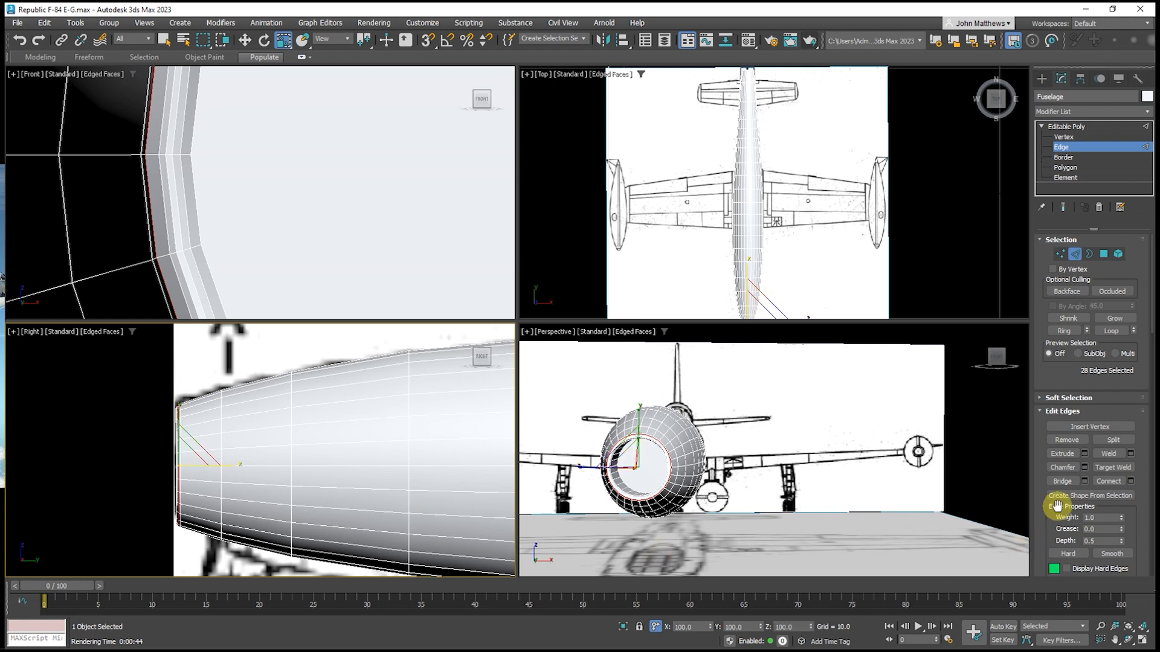
{"action": "left_click", "coordinate": [1071, 171]}
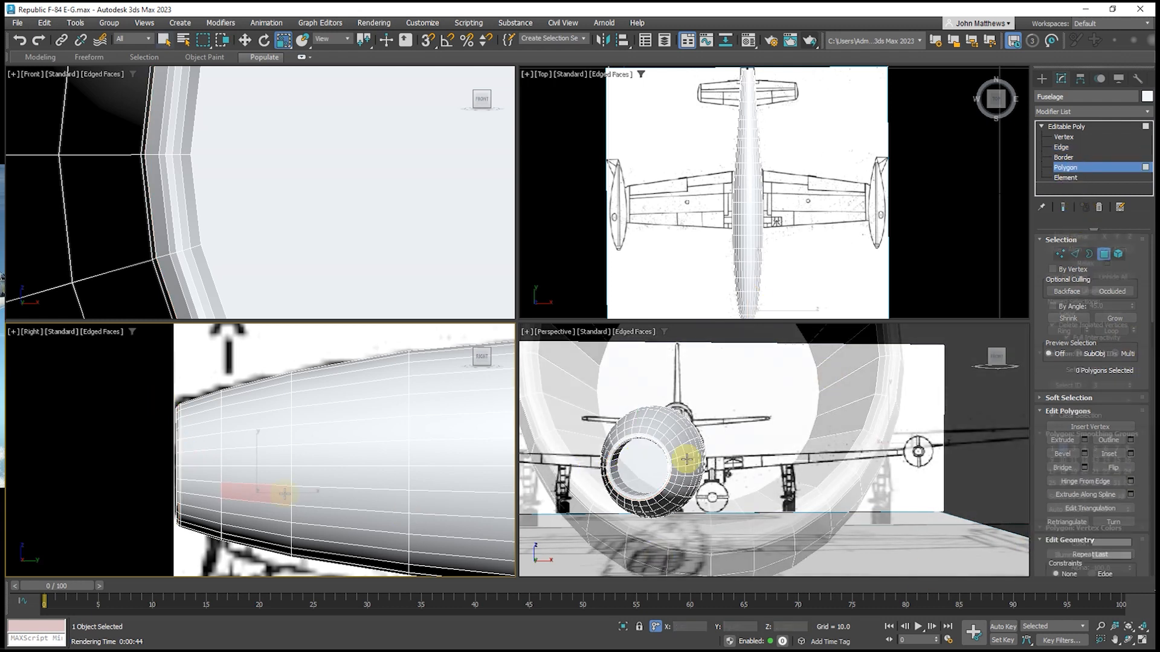
{"action": "left_click", "coordinate": [284, 491]}
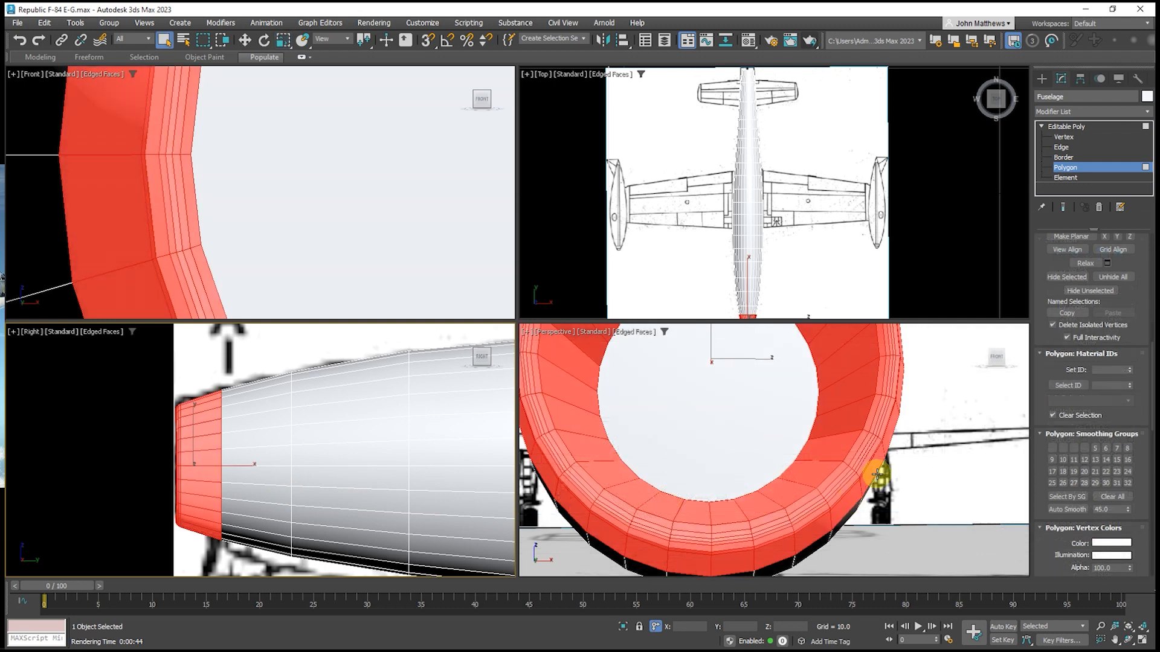
{"action": "left_click", "coordinate": [1103, 497]}
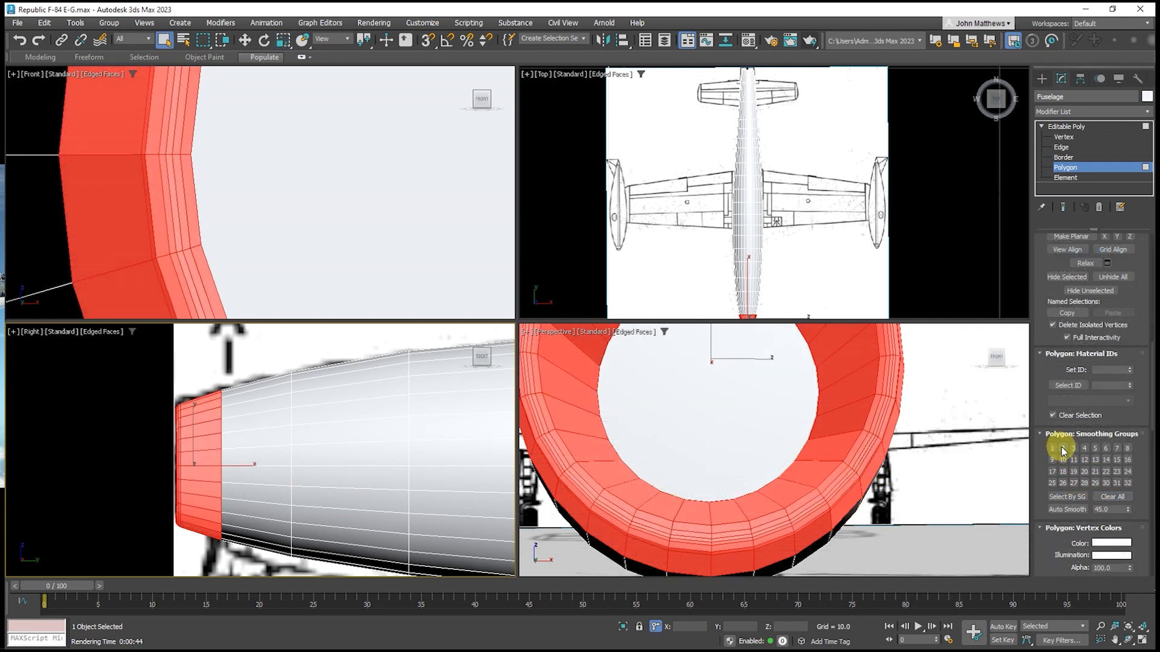
{"action": "left_click", "coordinate": [1063, 449]}
Render the perspective view with the fuselage seen at an angle to check the smoothed intake lip
{"action": "scroll", "coordinate": [643, 538], "scroll_direction": "down", "scroll_amount": 5}
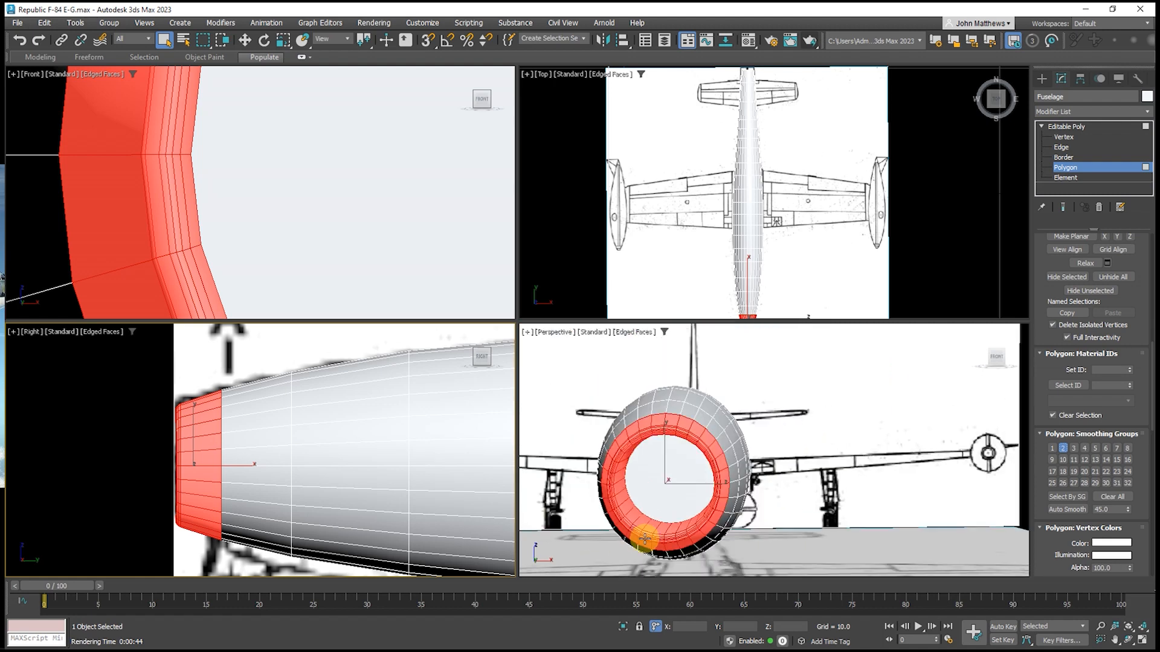
{"action": "scroll", "coordinate": [819, 549], "scroll_direction": "down", "scroll_amount": 5}
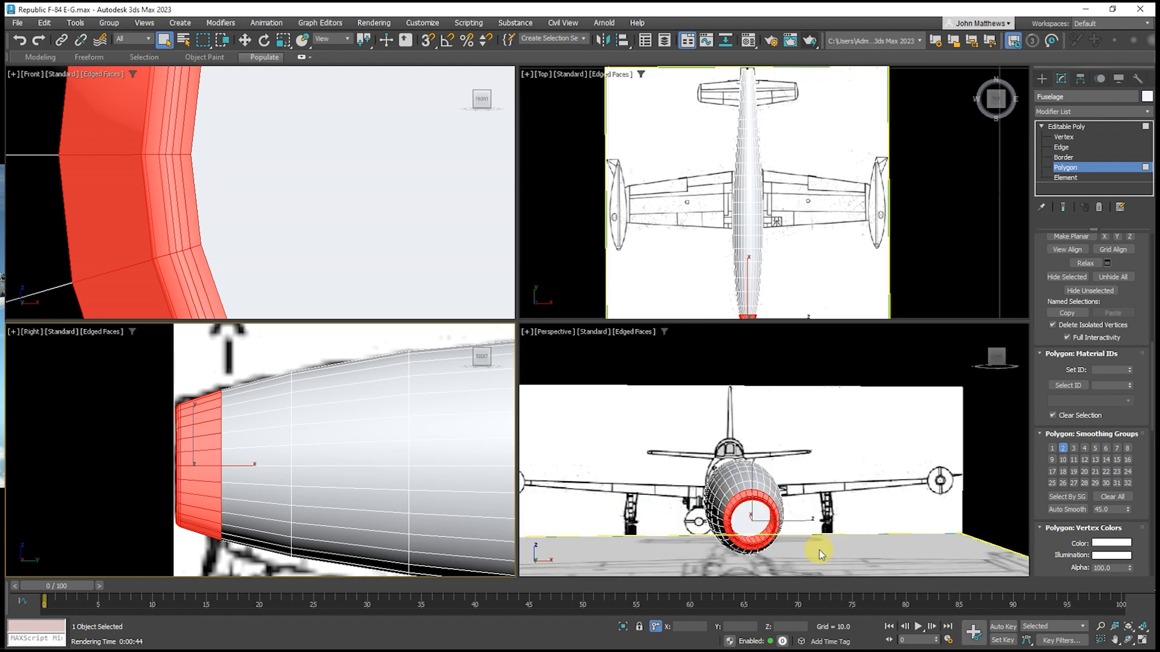
{"action": "left_click", "coordinate": [1125, 642]}
{"action": "mouse_move", "coordinate": [764, 512]}
{"action": "left_mouse_down"}
{"action": "mouse_move", "coordinate": [732, 509]}
{"action": "mouse_move", "coordinate": [824, 507]}
{"action": "mouse_move", "coordinate": [743, 473]}
{"action": "mouse_move", "coordinate": [764, 481]}
{"action": "mouse_move", "coordinate": [743, 495]}
{"action": "mouse_move", "coordinate": [769, 513]}
{"action": "mouse_move", "coordinate": [759, 518]}
{"action": "left_mouse_up"}
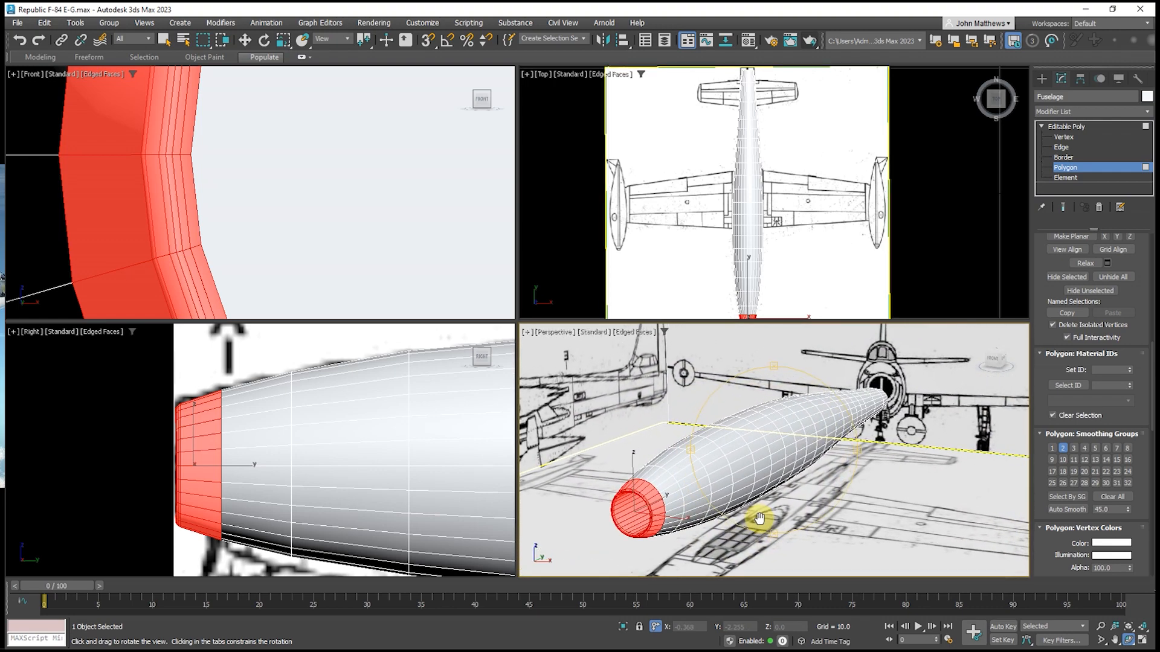
{"action": "left_click", "coordinate": [811, 42]}
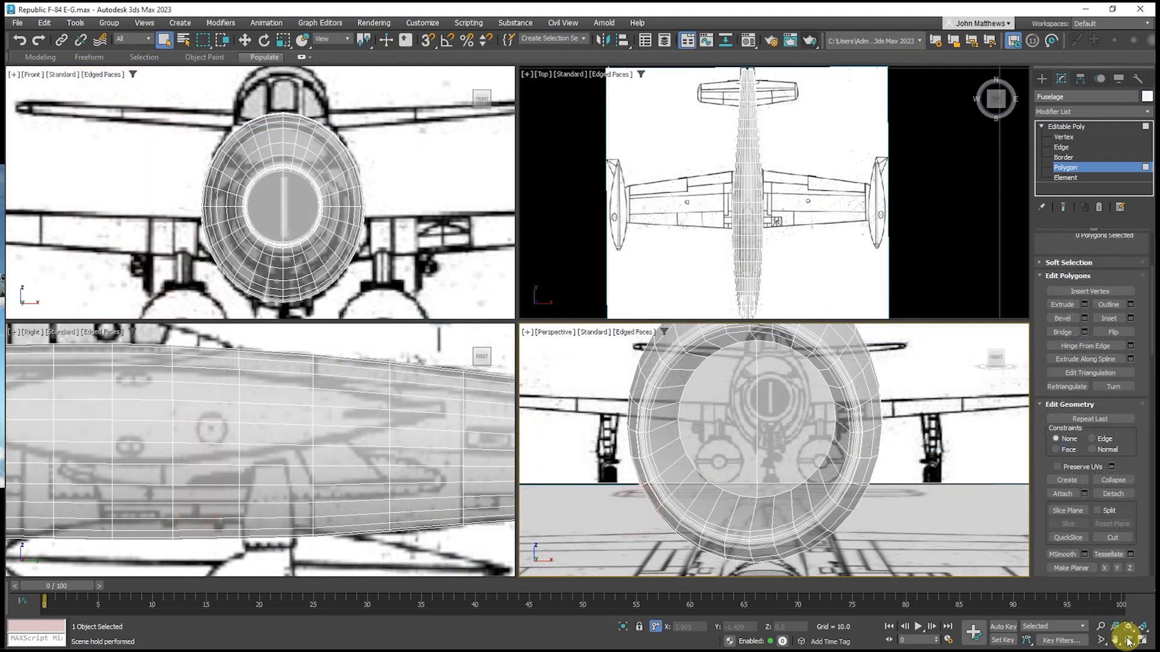
{"action": "scroll", "coordinate": [697, 463], "scroll_direction": "down", "scroll_amount": 5}
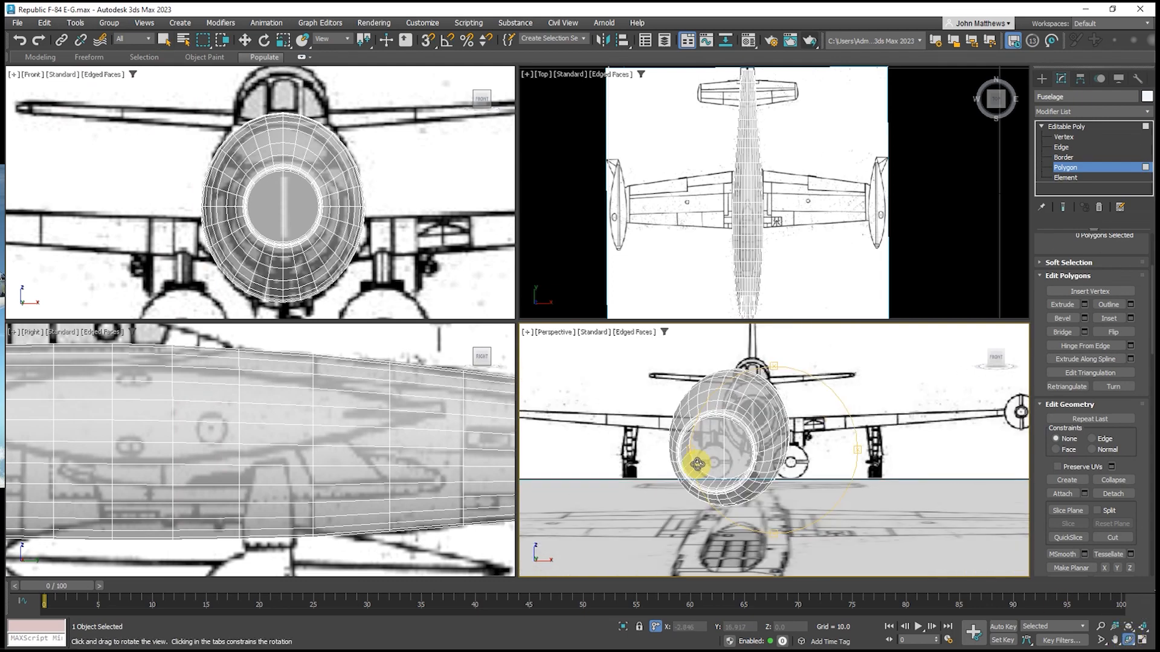
Hide the front-view blueprint plane that blocks the fuselage's tail end in the perspective view
{"action": "left_click_drag", "start_coordinate": [825, 464], "coordinate": [641, 482]}
{"action": "left_click_drag", "start_coordinate": [937, 451], "coordinate": [818, 463]}
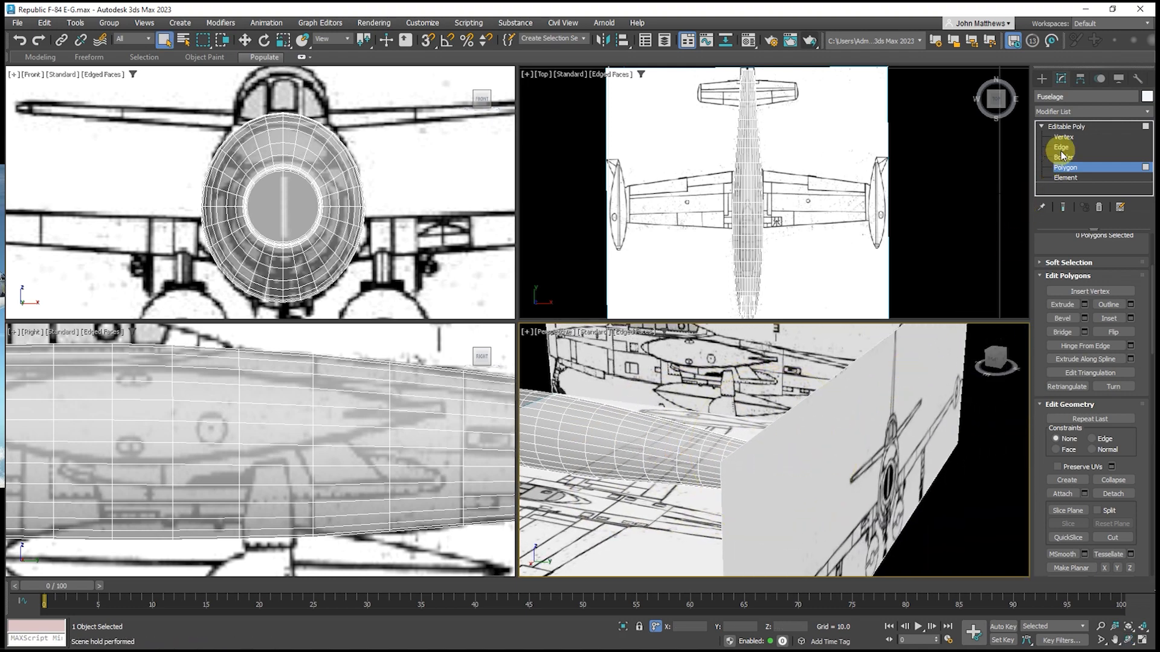
{"action": "left_click", "coordinate": [1066, 126]}
{"action": "left_click", "coordinate": [925, 356]}
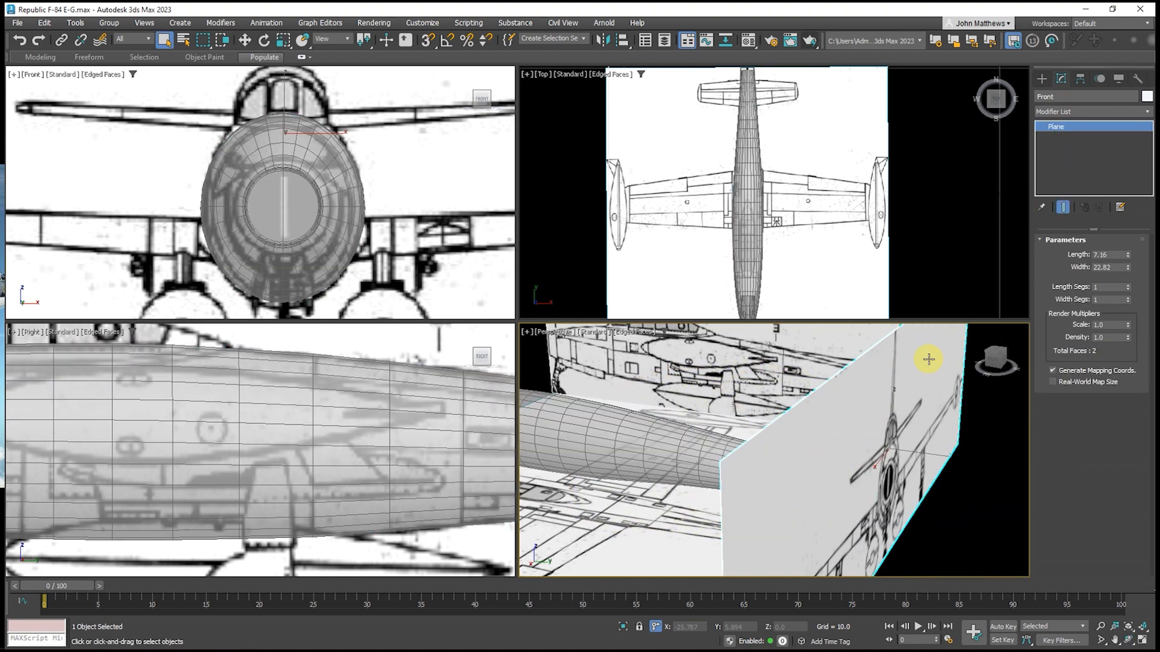
{"action": "right_click", "coordinate": [926, 355]}
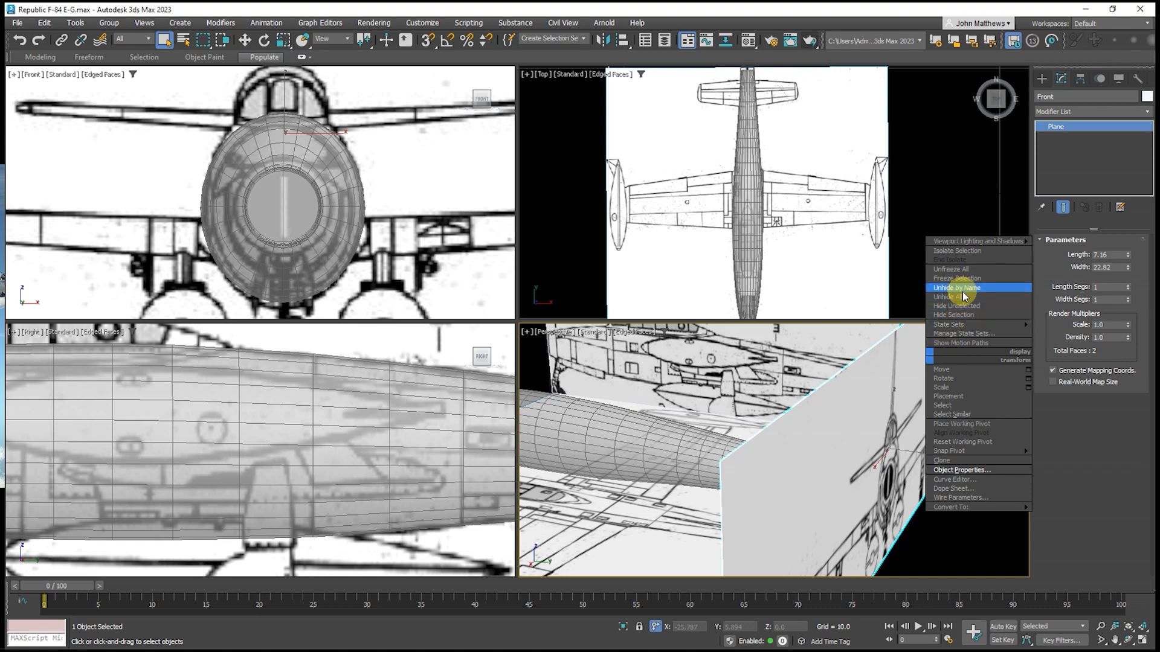
{"action": "left_click", "coordinate": [955, 315]}
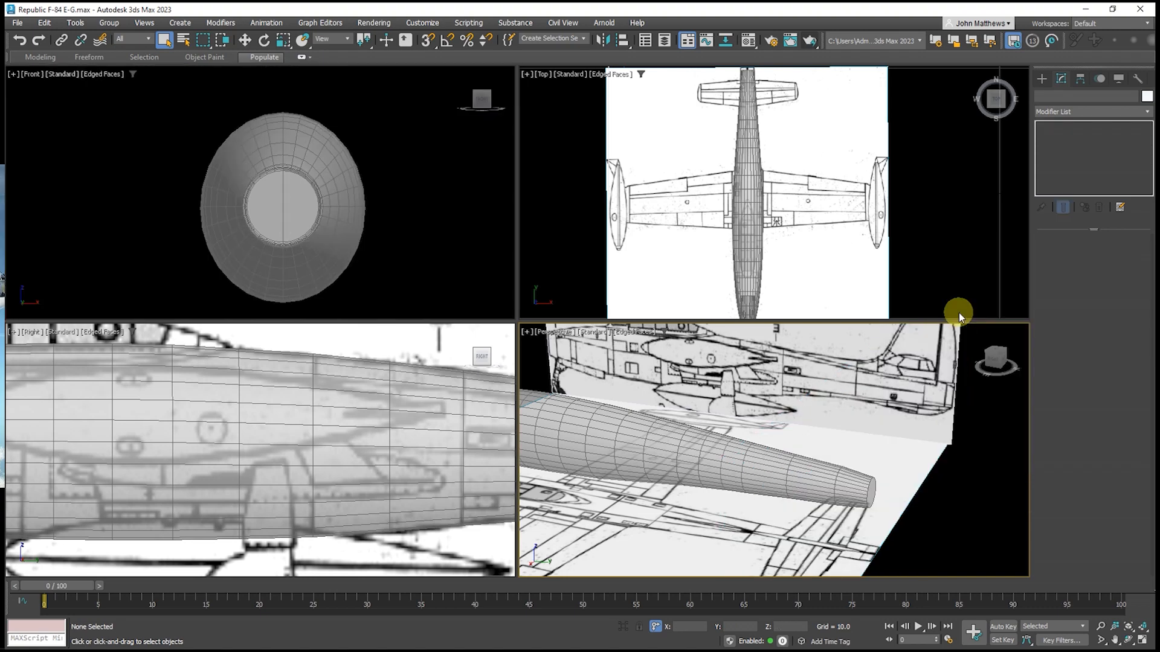
Select the fuselage's rear end-cap polygon and move it rearward to the tail end shown on the side blueprint
{"action": "left_click", "coordinate": [869, 490]}
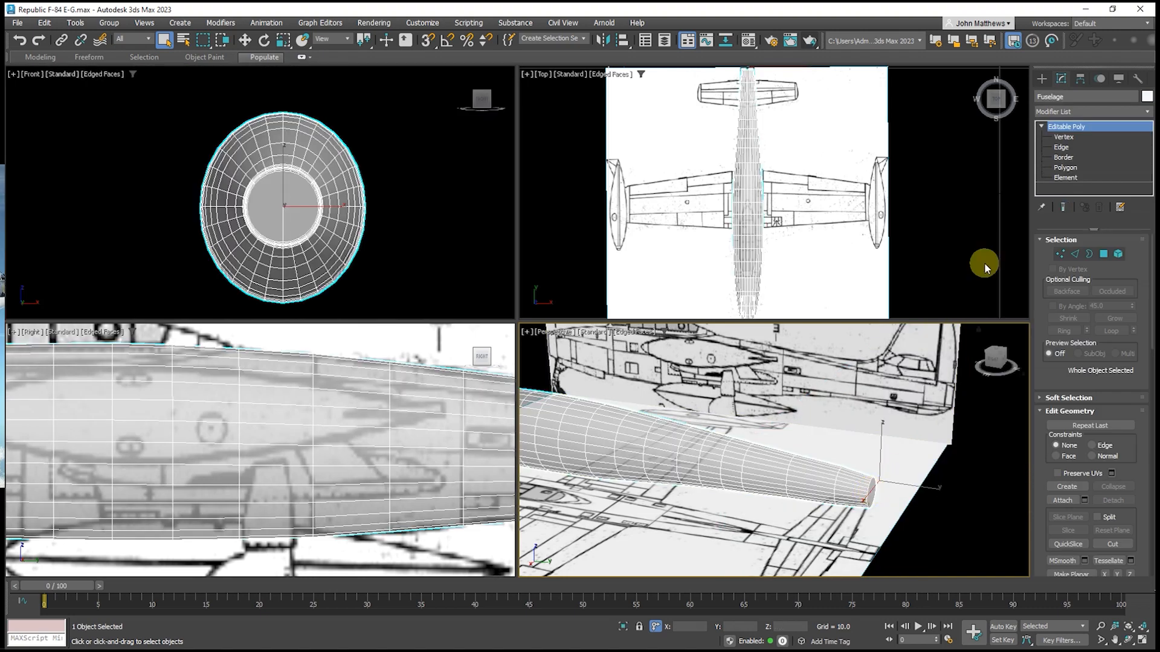
{"action": "left_click", "coordinate": [1064, 168]}
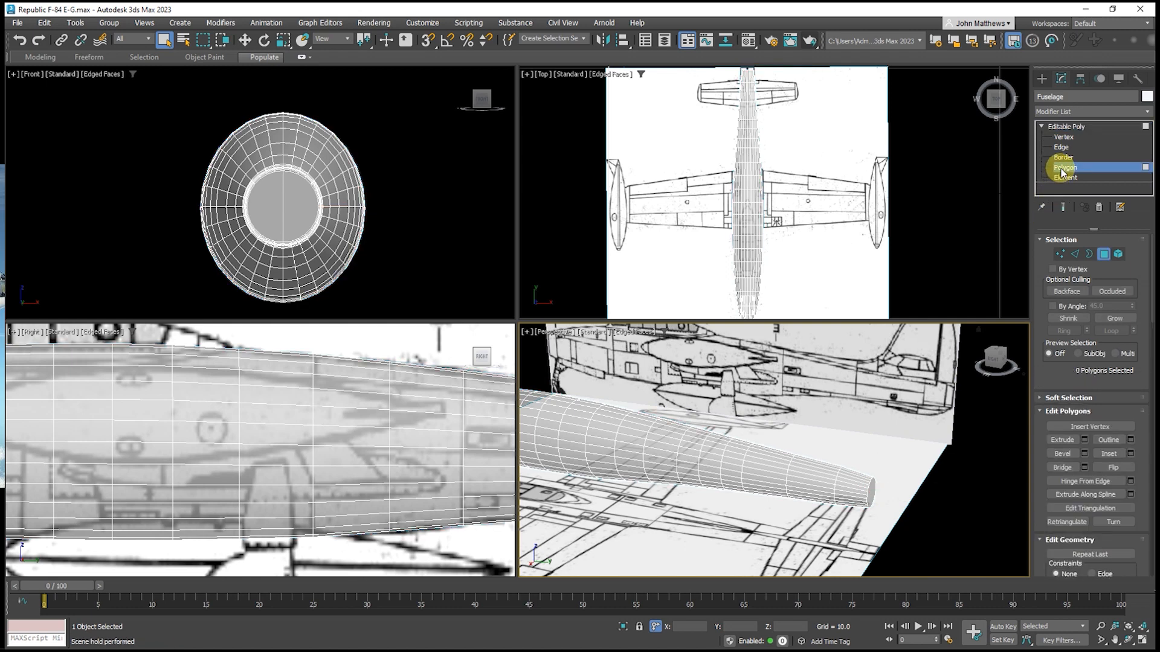
{"action": "left_click", "coordinate": [871, 492]}
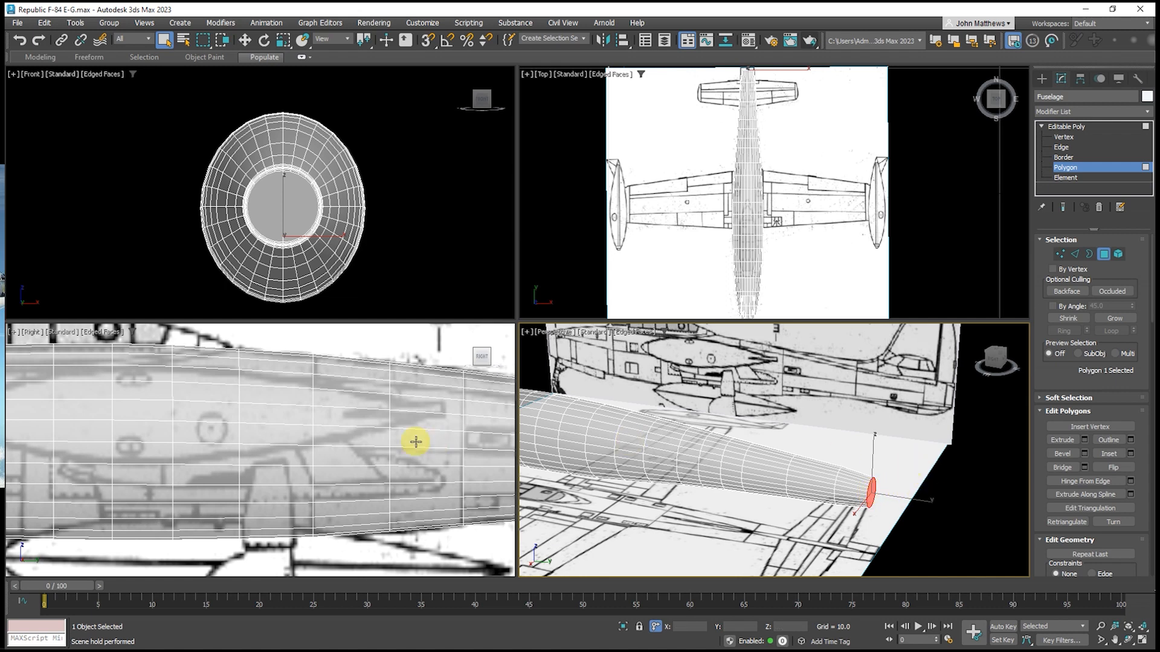
{"action": "scroll", "coordinate": [171, 446], "scroll_direction": "down", "scroll_amount": 3}
{"action": "scroll", "coordinate": [412, 447], "scroll_direction": "up", "scroll_amount": 5}
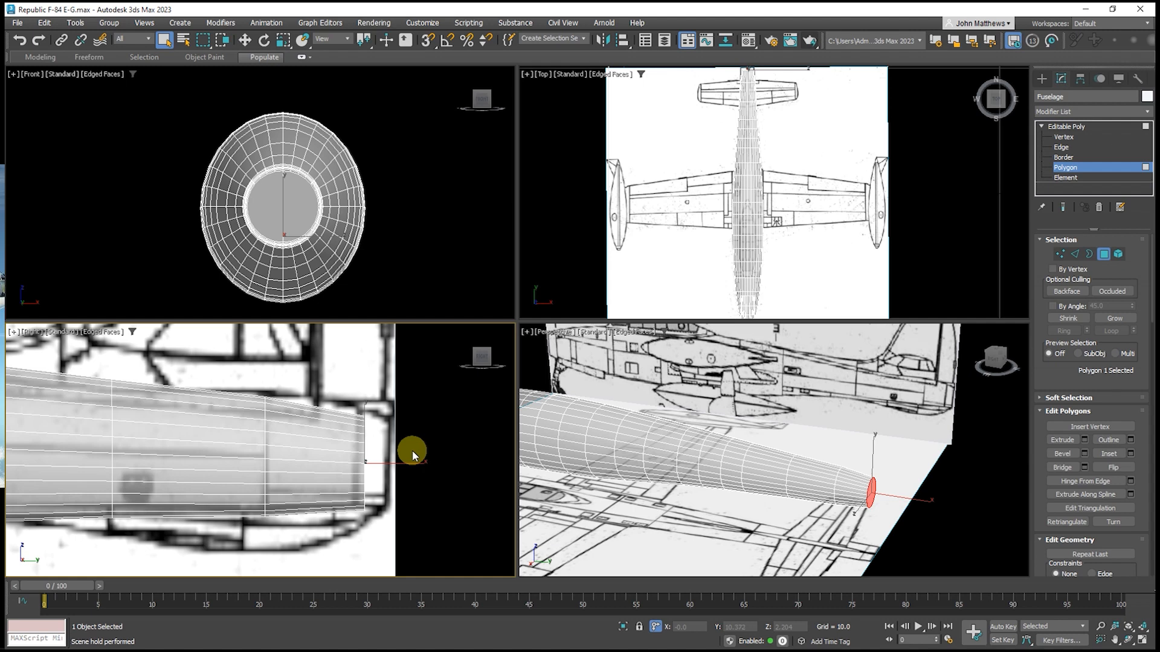
{"action": "key", "text": "w"}
{"action": "left_click_drag", "start_coordinate": [411, 463], "coordinate": [432, 466]}
{"action": "key", "text": "r"}
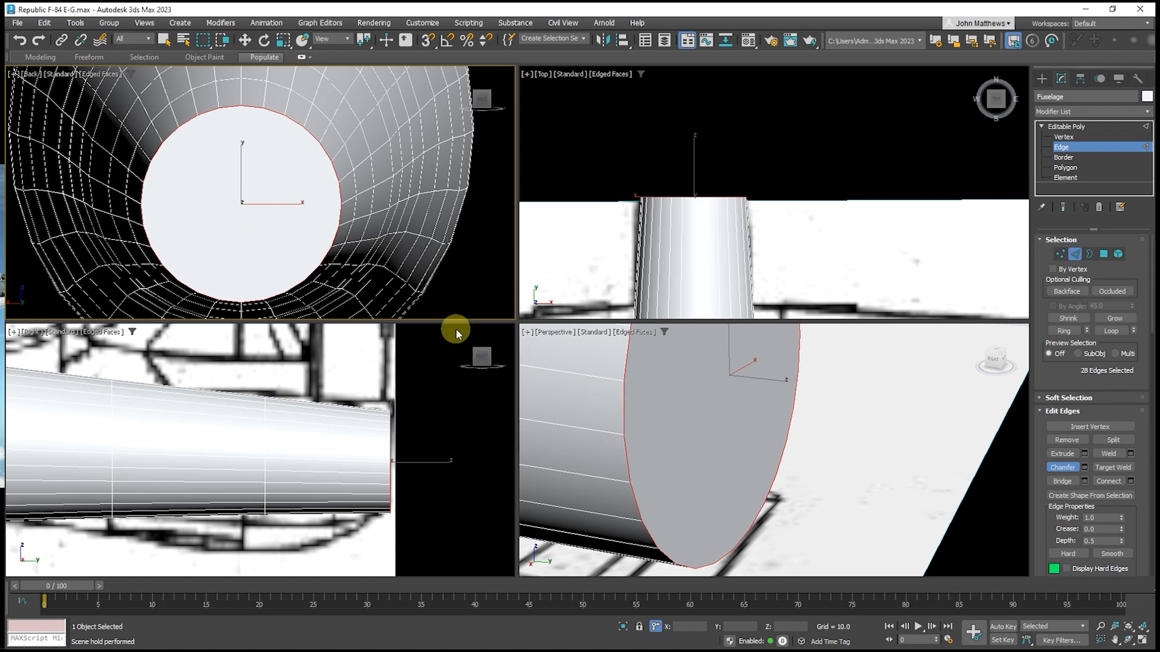
Chamfer the tail end's edge loop narrowly and extrude the enclosed end-cap polygon to a height of -3
{"action": "scroll", "coordinate": [328, 261], "scroll_direction": "up", "scroll_amount": 5}
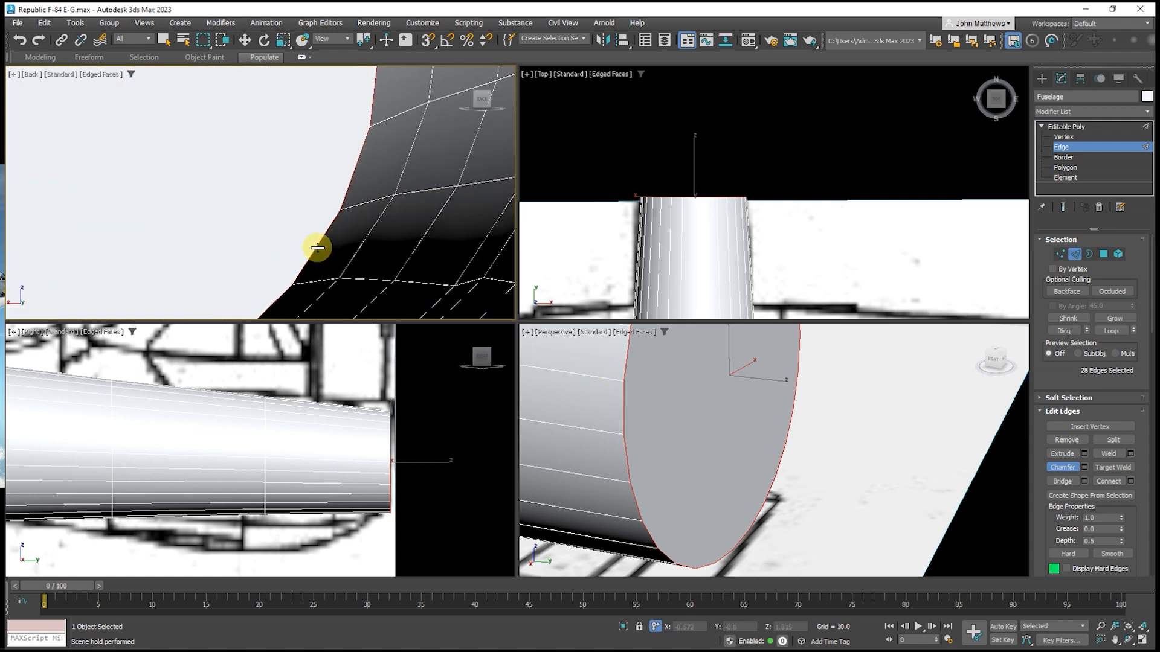
{"action": "left_click_drag", "start_coordinate": [317, 248], "coordinate": [317, 238]}
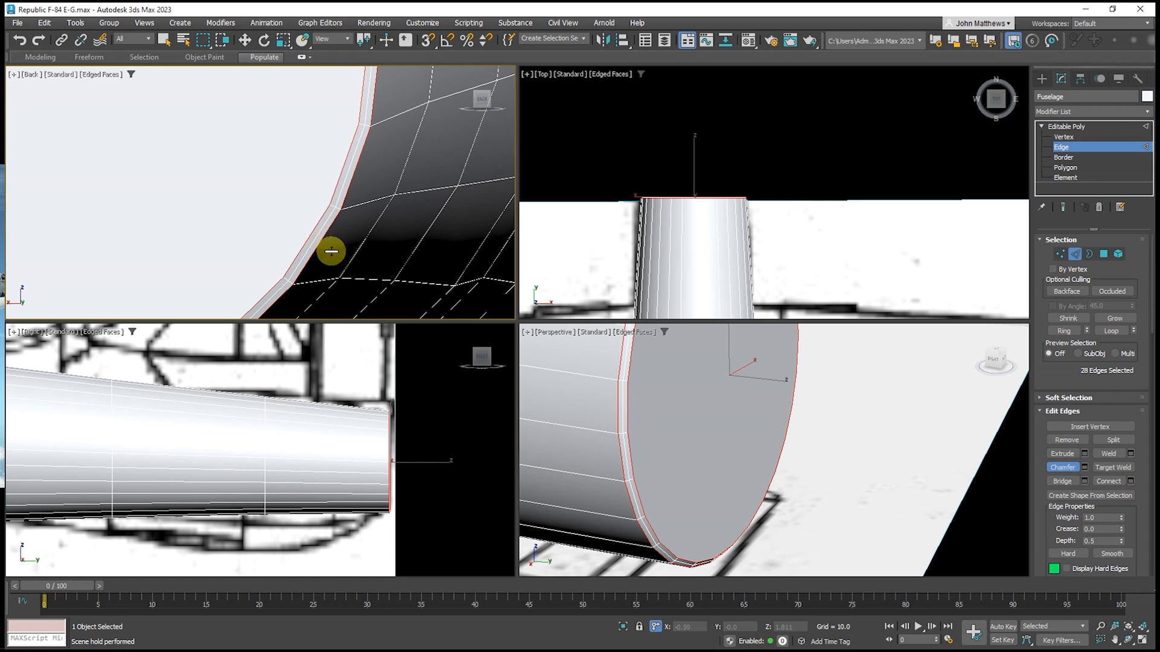
{"action": "key", "text": "4"}
{"action": "left_click", "coordinate": [260, 217]}
{"action": "key", "text": "r"}
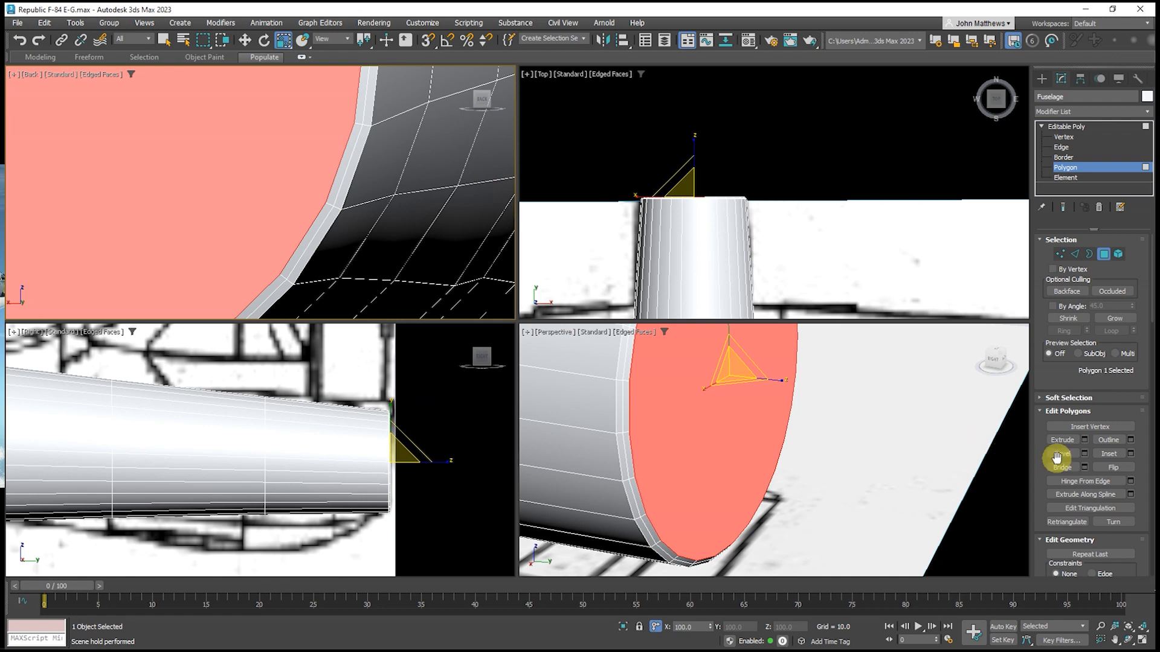
{"action": "left_click", "coordinate": [1084, 441]}
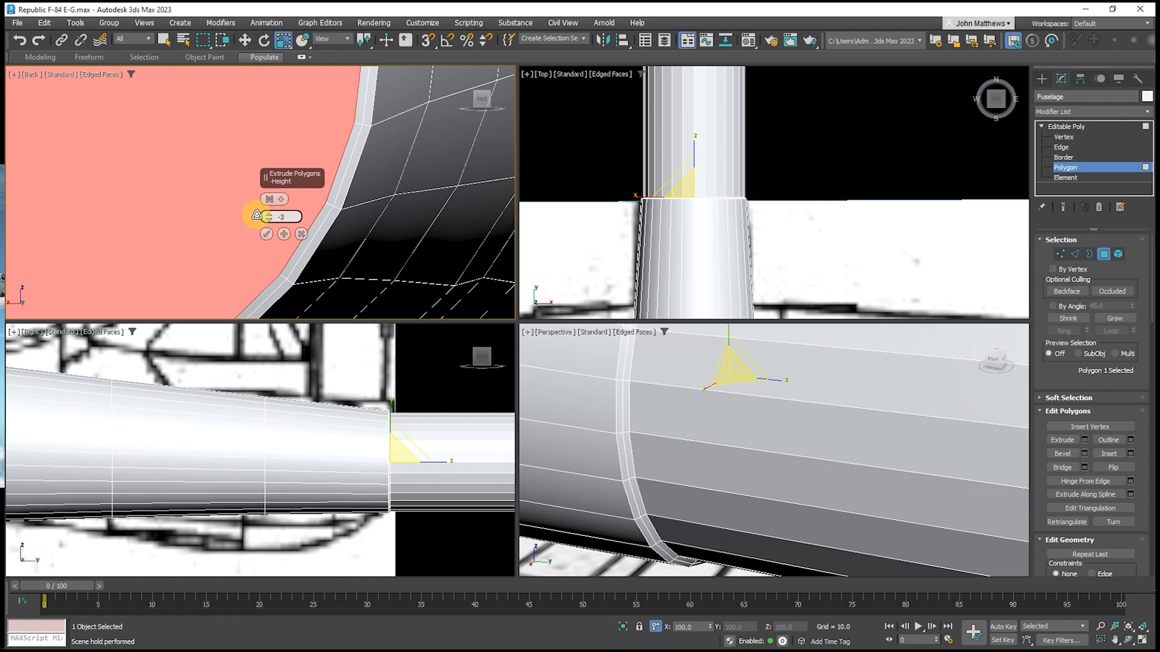
{"action": "left_click", "coordinate": [259, 216]}
{"action": "type", "text": "-3"}
{"action": "key", "text": "Return"}
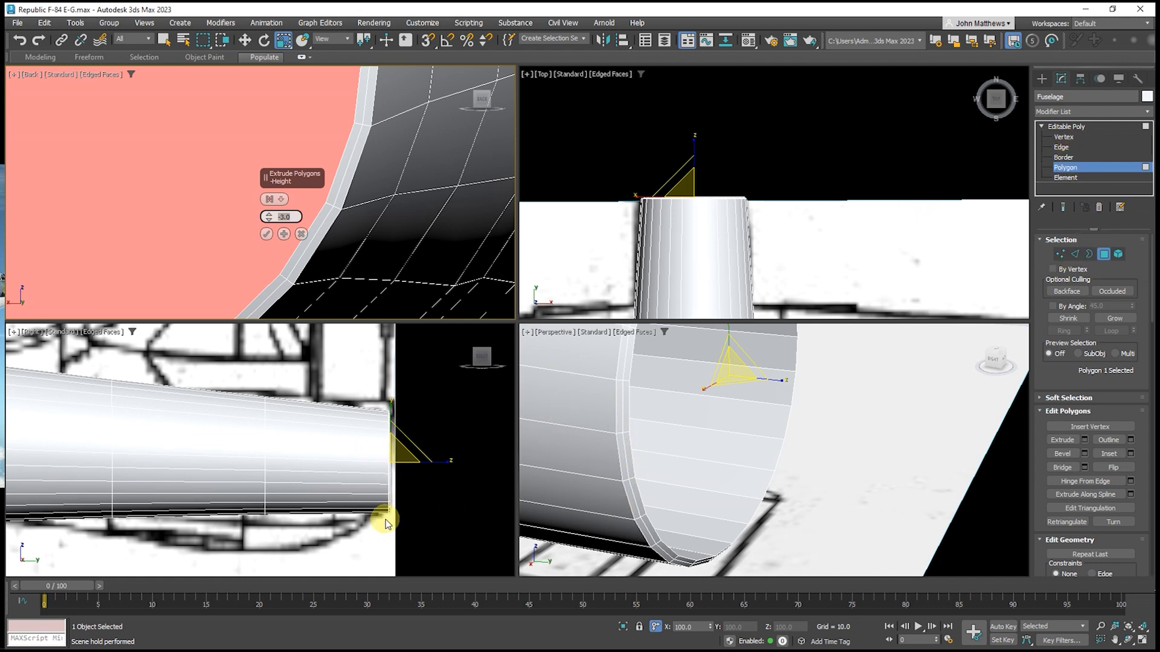
{"action": "left_click", "coordinate": [266, 234]}
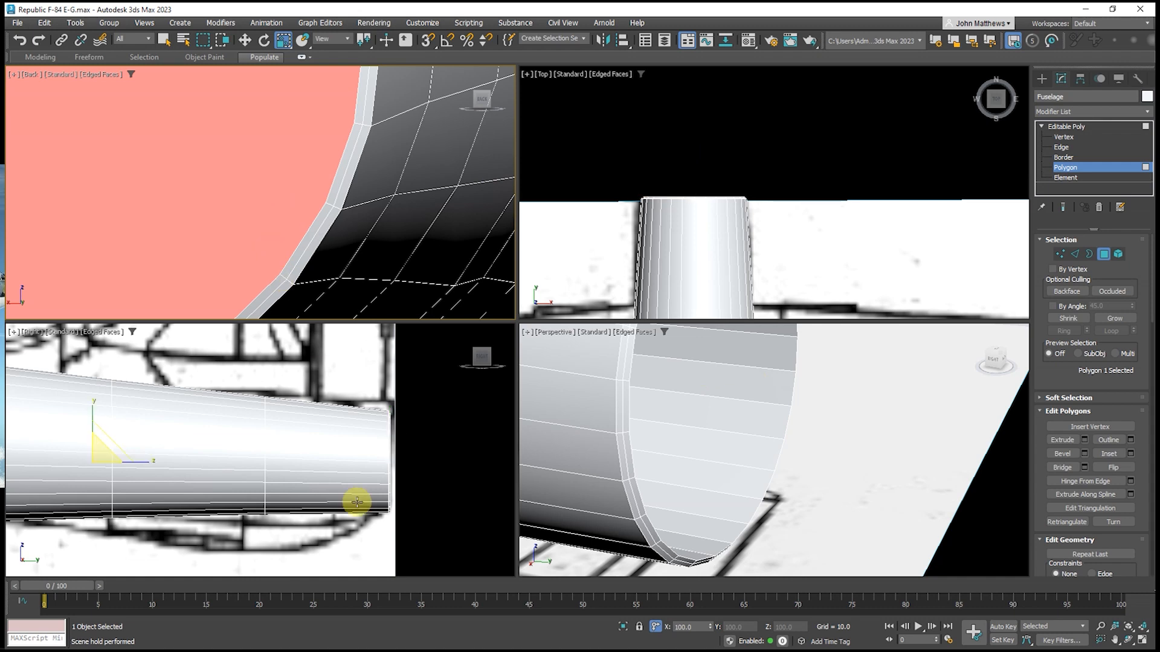
Select the tail's last section and exhaust polygons, clear their smoothing groups, assign group 2 and deselect them
{"action": "left_click_drag", "start_coordinate": [369, 552], "coordinate": [419, 377]}
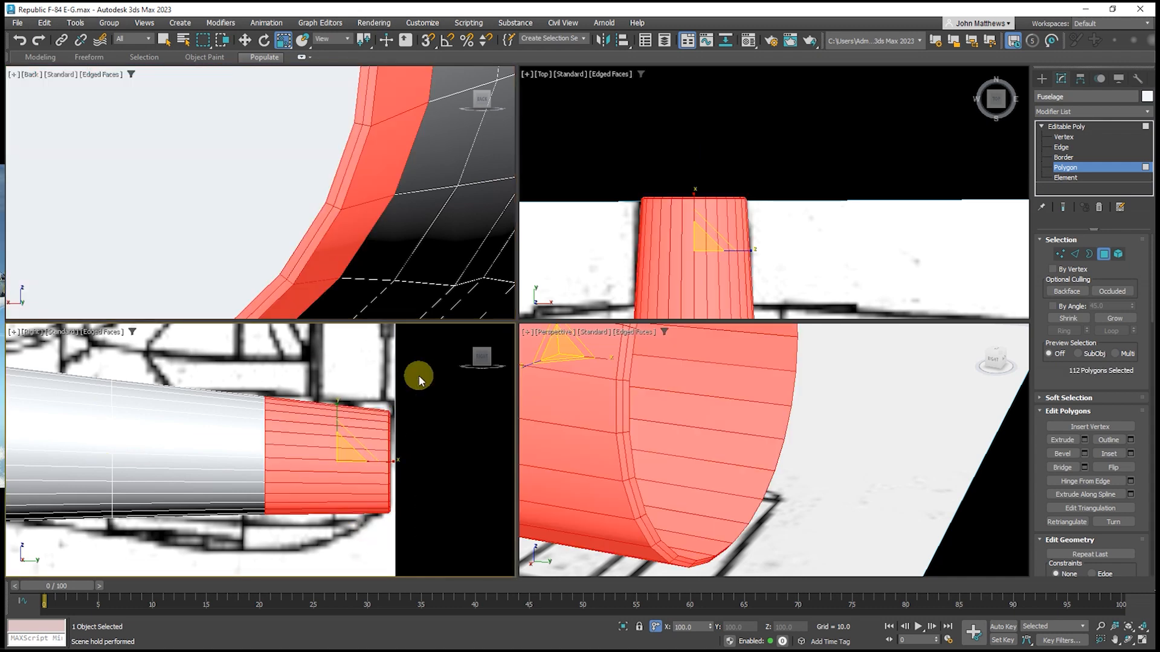
{"action": "scroll", "coordinate": [1060, 499], "scroll_direction": "down", "scroll_amount": 5}
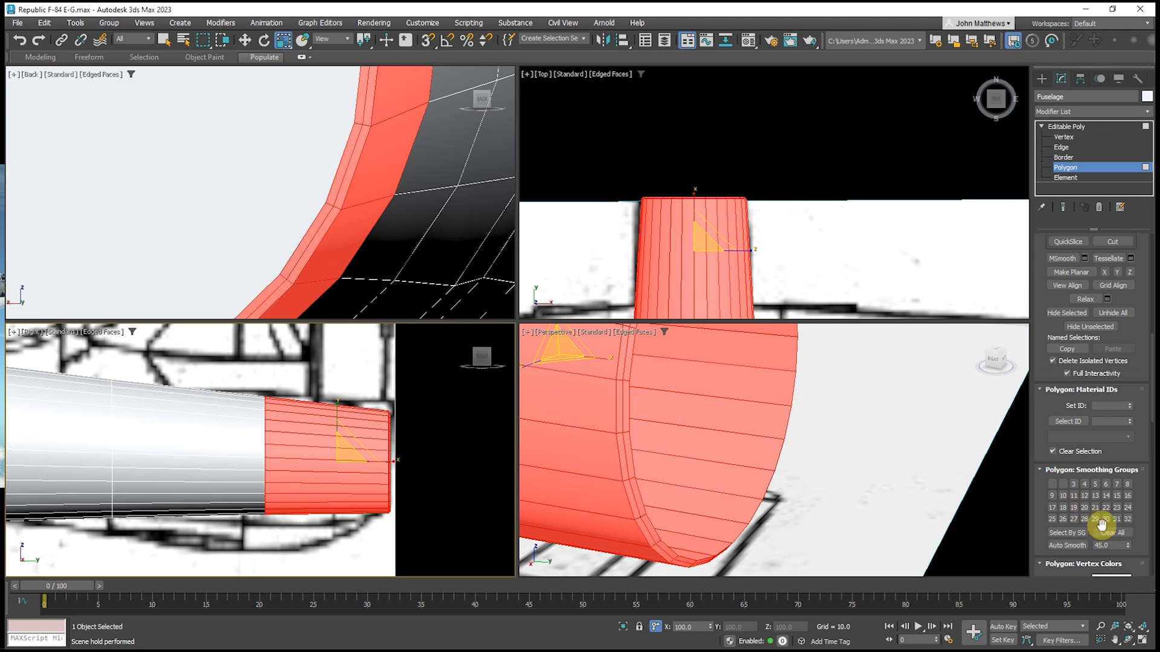
{"action": "left_click", "coordinate": [1105, 530]}
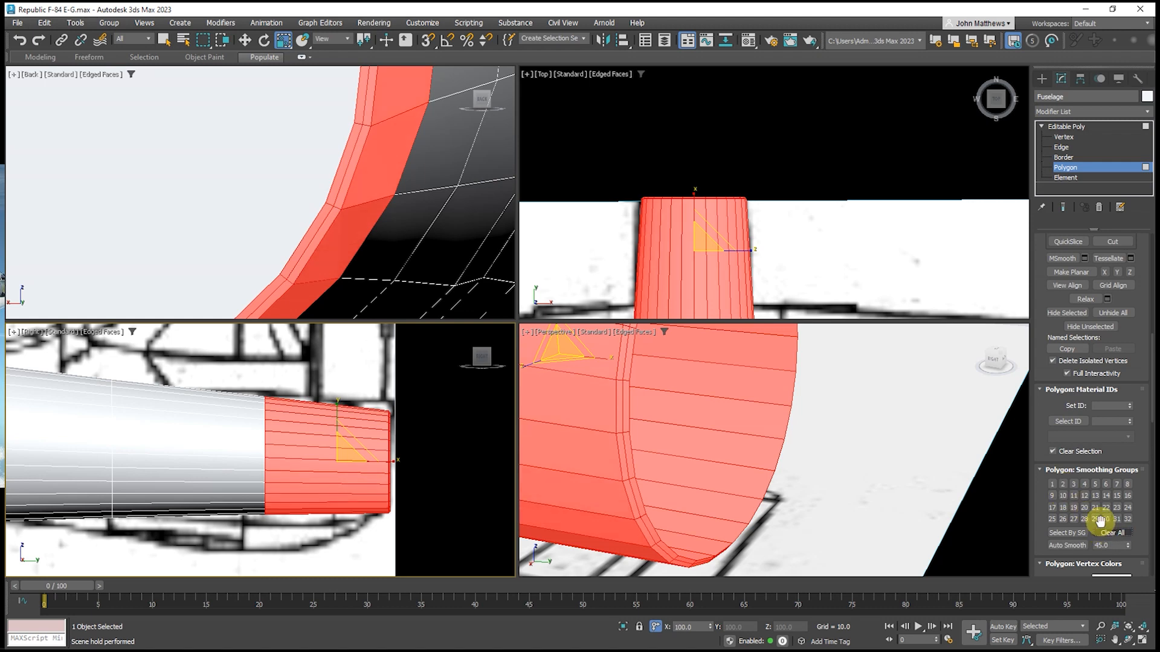
{"action": "left_click", "coordinate": [1064, 484]}
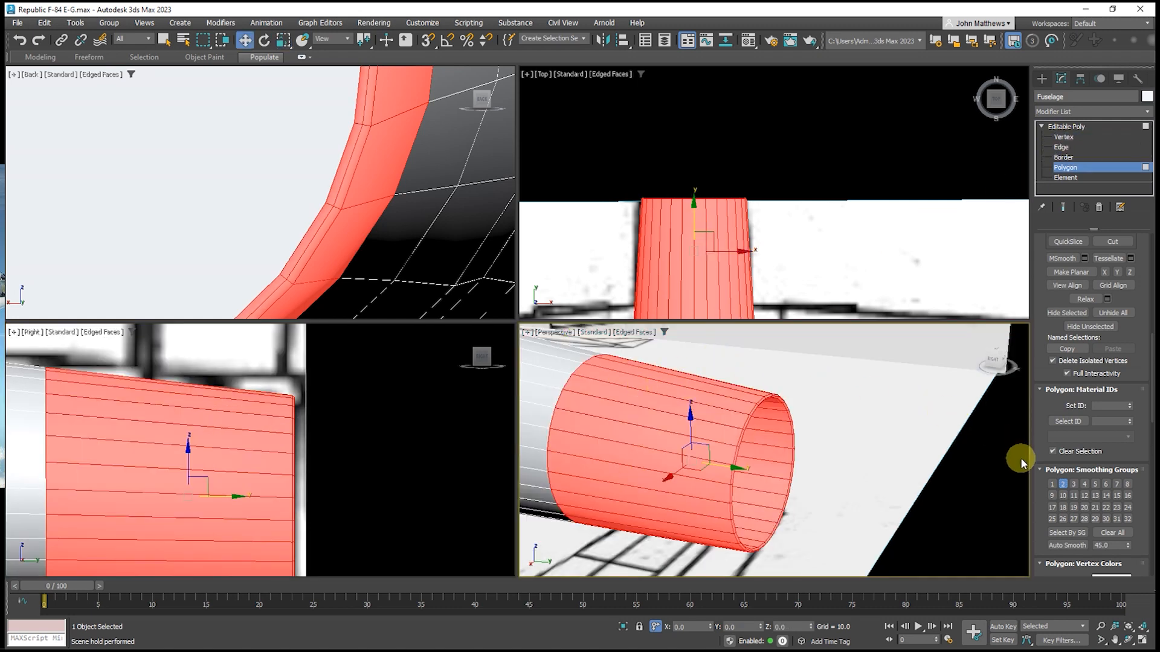
{"action": "left_click", "coordinate": [971, 492]}
Draw a flat ellipse spline about 0.23 long and 5.35 wide over the wing root in the side view
{"action": "scroll", "coordinate": [952, 486], "scroll_direction": "down", "scroll_amount": 5}
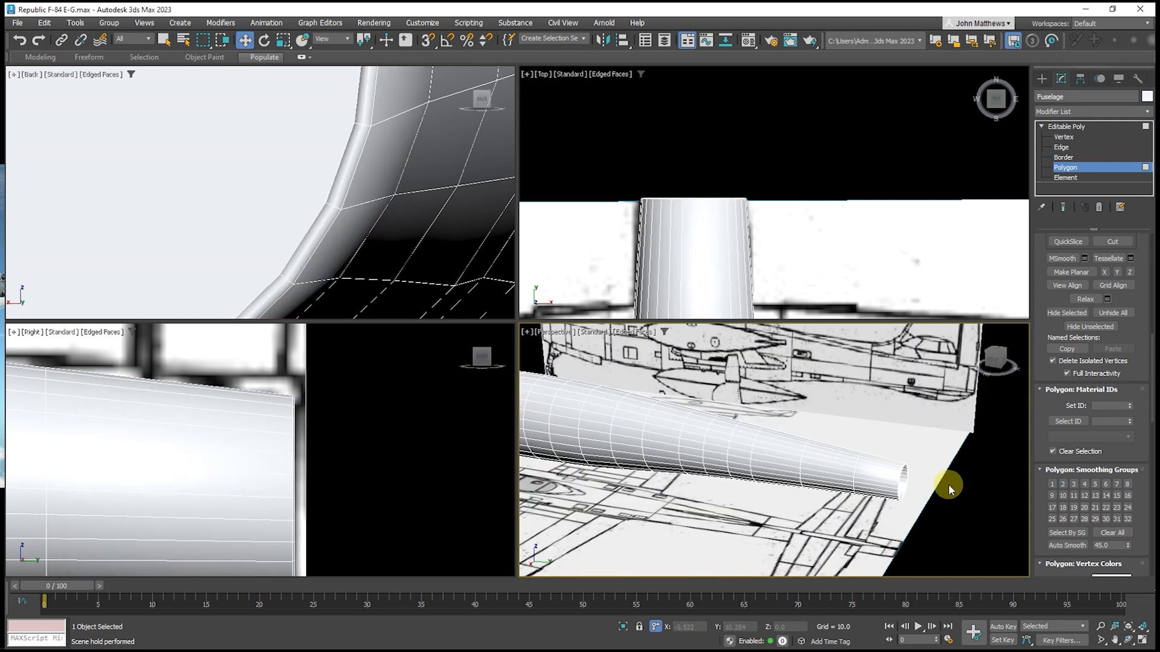
{"action": "middle_click_drag", "start_coordinate": [948, 485], "coordinate": [1015, 504]}
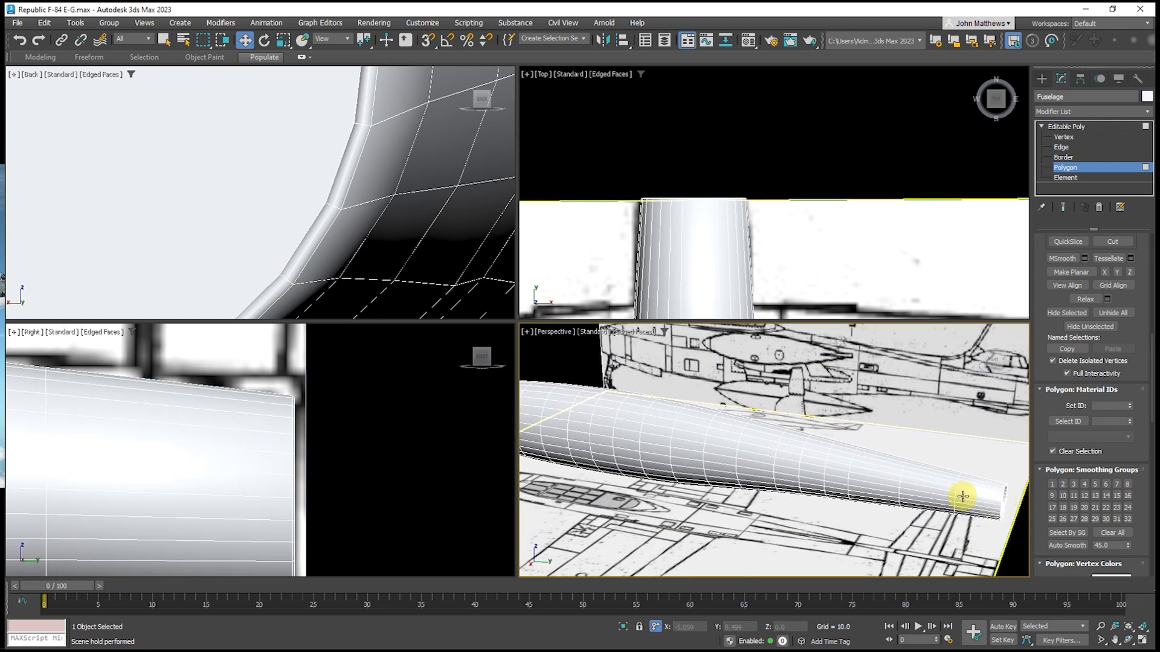
{"action": "mouse_move", "coordinate": [887, 482]}
{"action": "middle_mouse_down"}
{"action": "mouse_move", "coordinate": [913, 481]}
{"action": "mouse_move", "coordinate": [893, 482]}
{"action": "middle_mouse_up"}
{"action": "scroll", "coordinate": [912, 482], "scroll_direction": "down", "scroll_amount": 3}
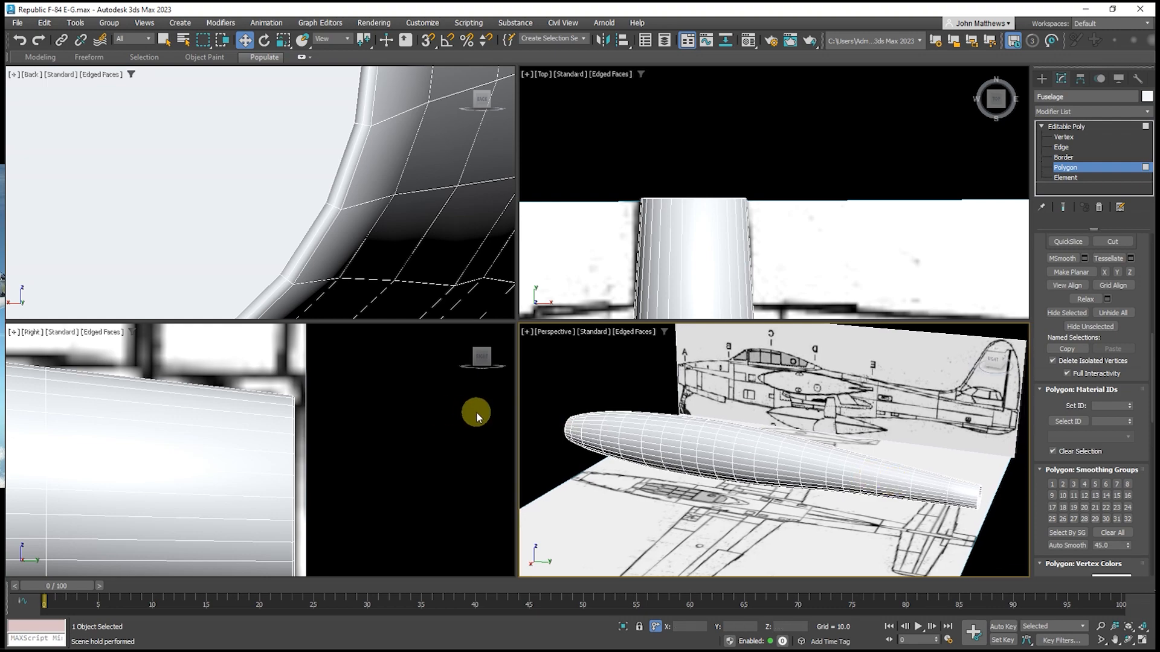
{"action": "scroll", "coordinate": [499, 422], "scroll_direction": "down", "scroll_amount": 5}
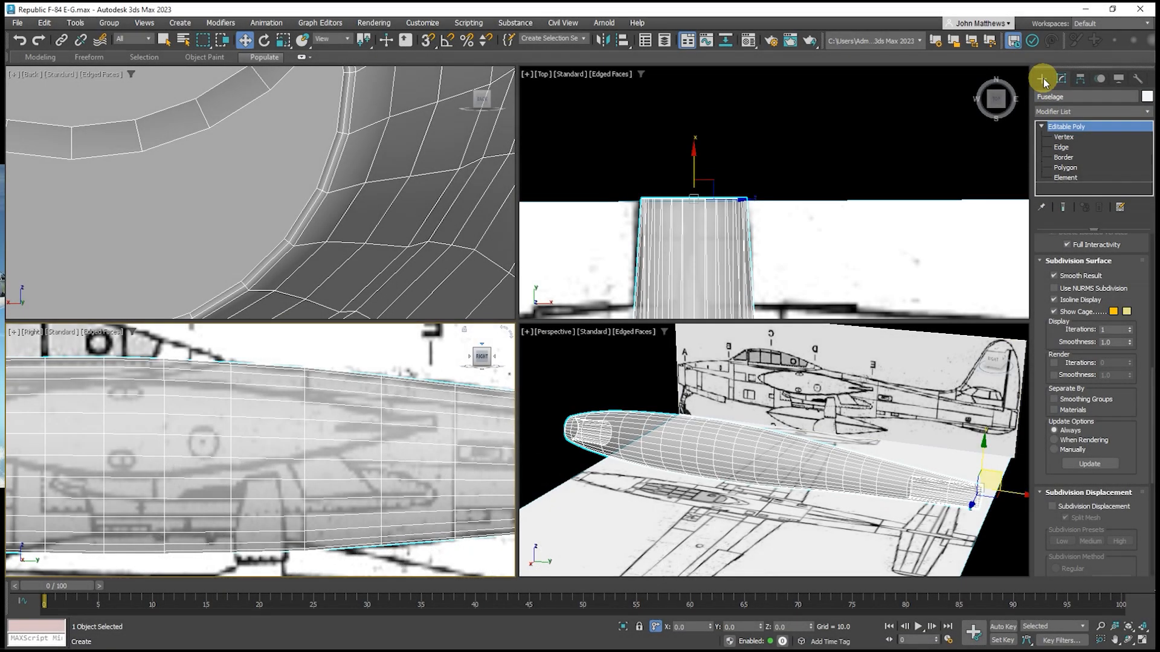
{"action": "left_click", "coordinate": [1042, 79]}
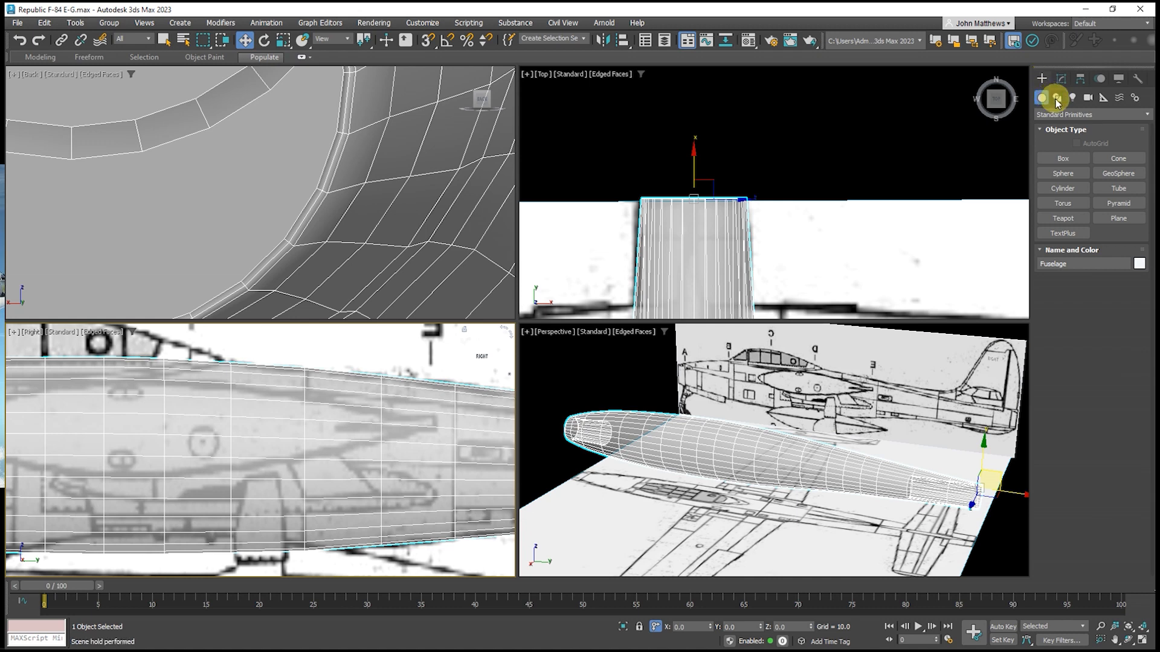
{"action": "left_click", "coordinate": [1056, 99]}
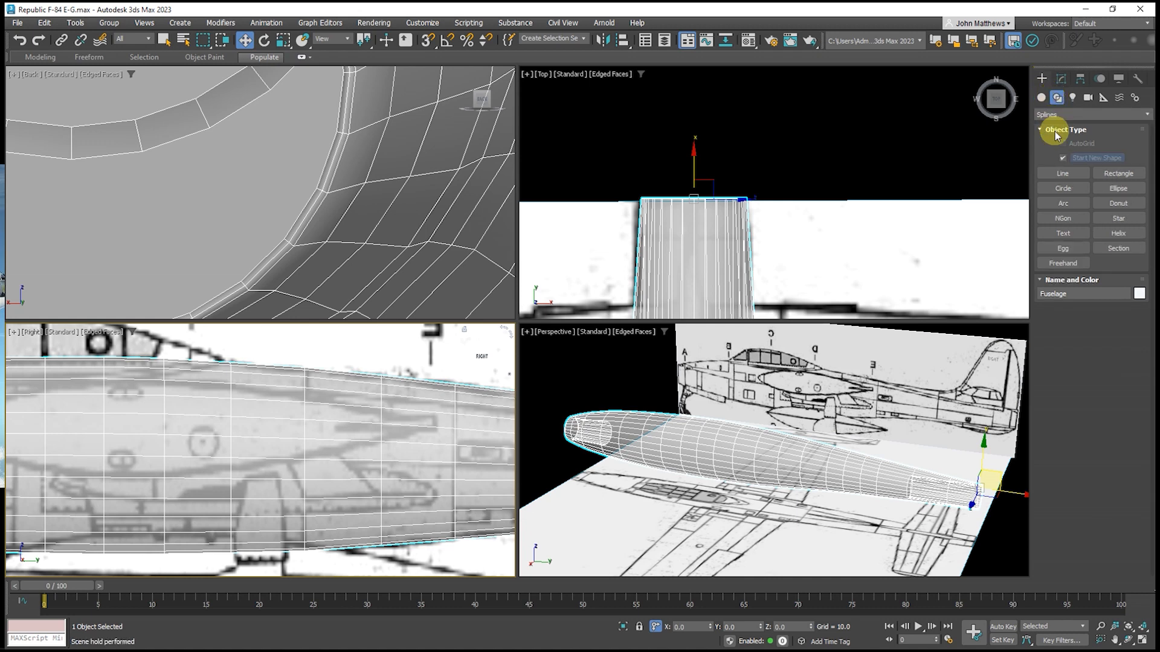
{"action": "left_click", "coordinate": [1071, 188]}
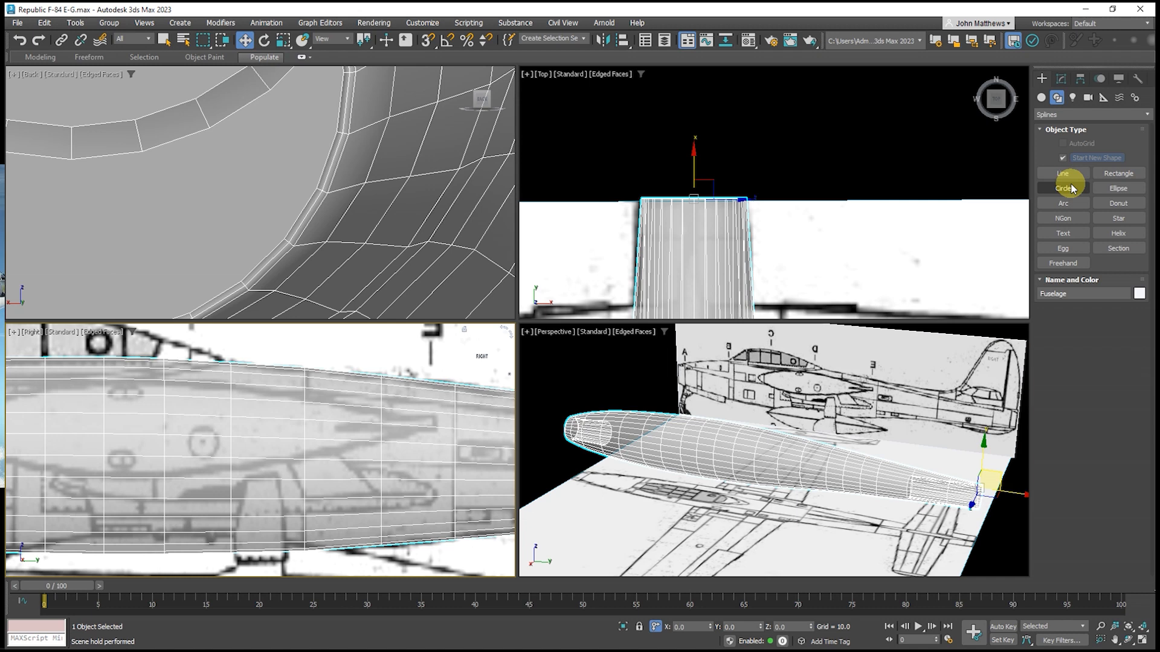
{"action": "left_click", "coordinate": [1103, 190]}
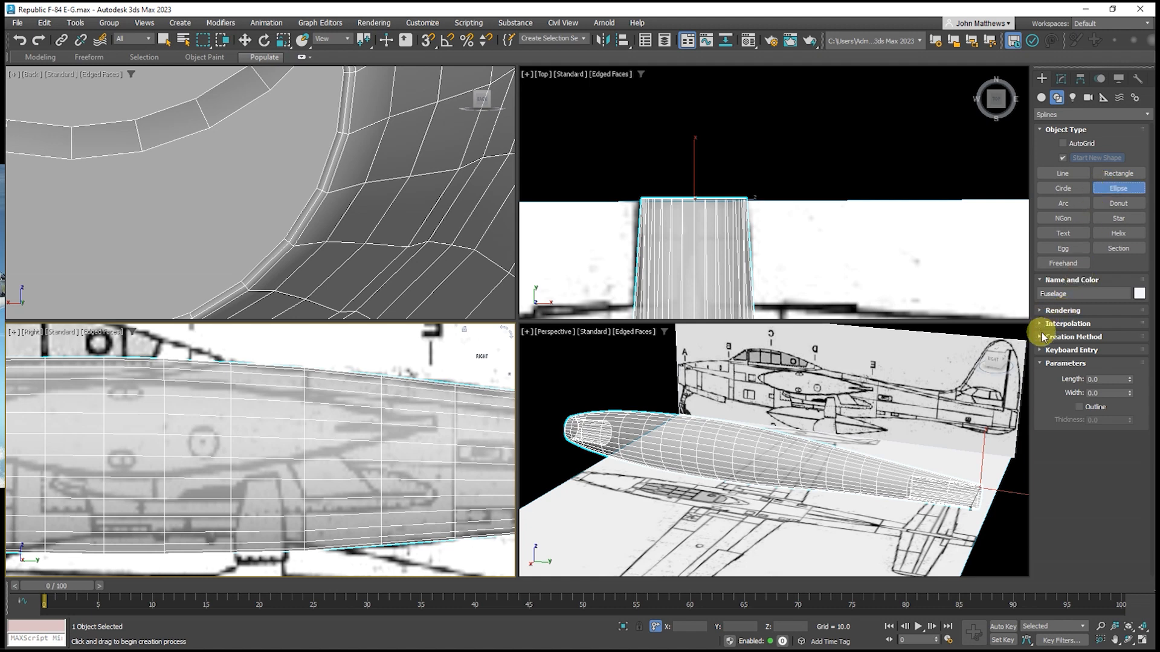
{"action": "left_click", "coordinate": [1051, 337]}
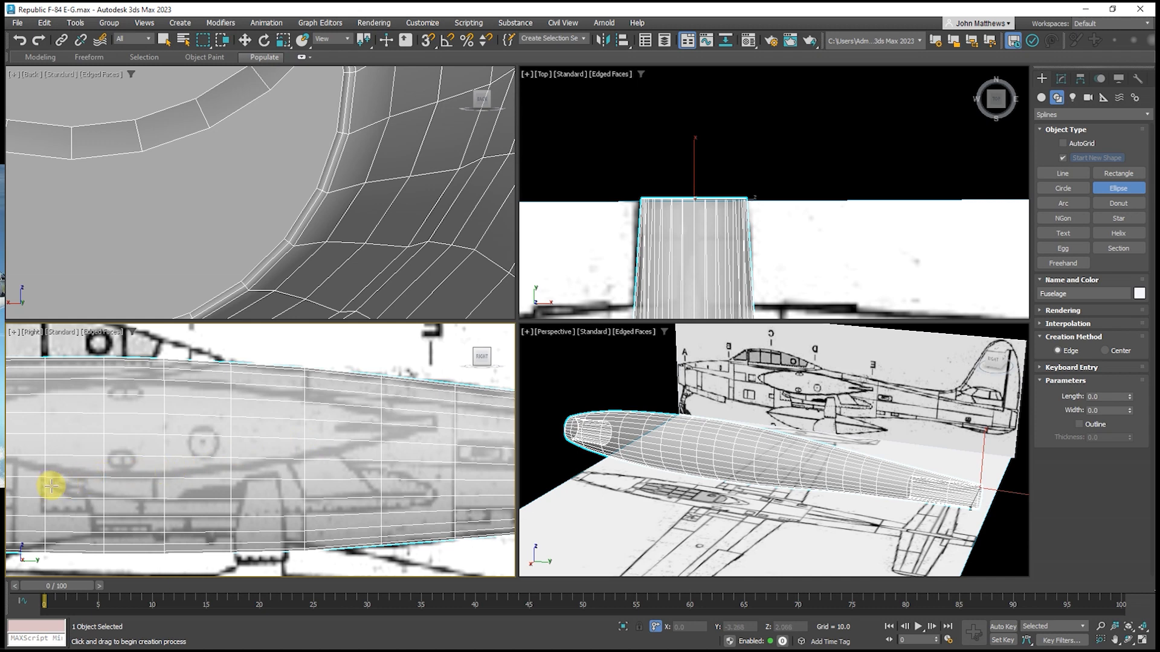
{"action": "left_click_drag", "start_coordinate": [51, 487], "coordinate": [427, 503]}
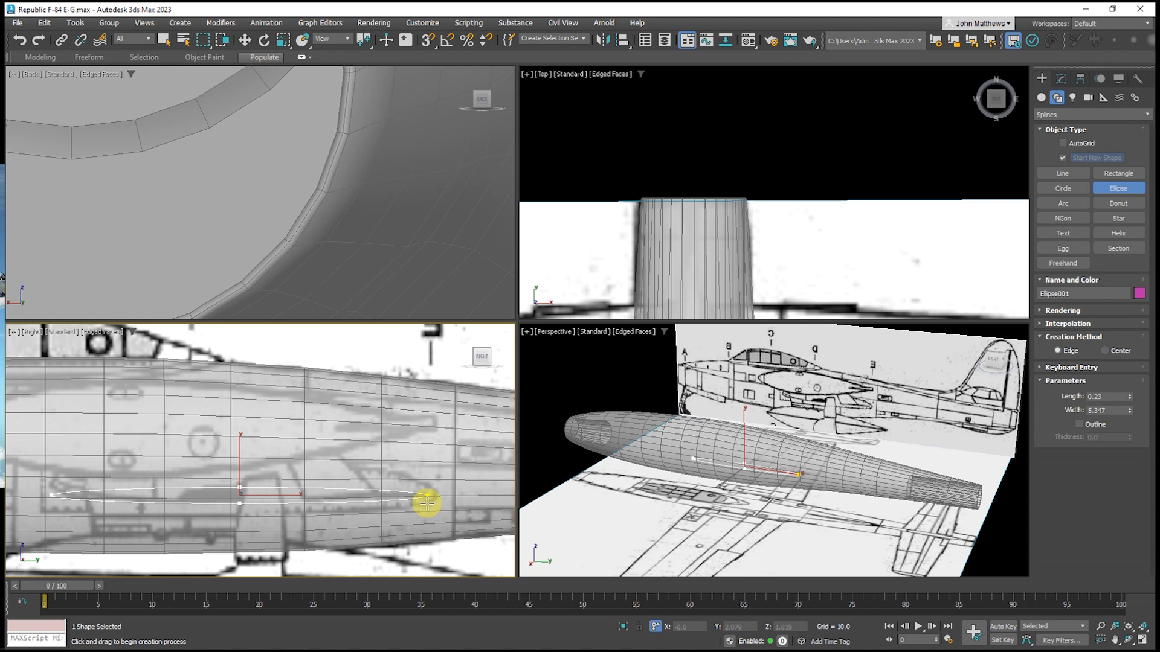
{"action": "right_click", "coordinate": [370, 470]}
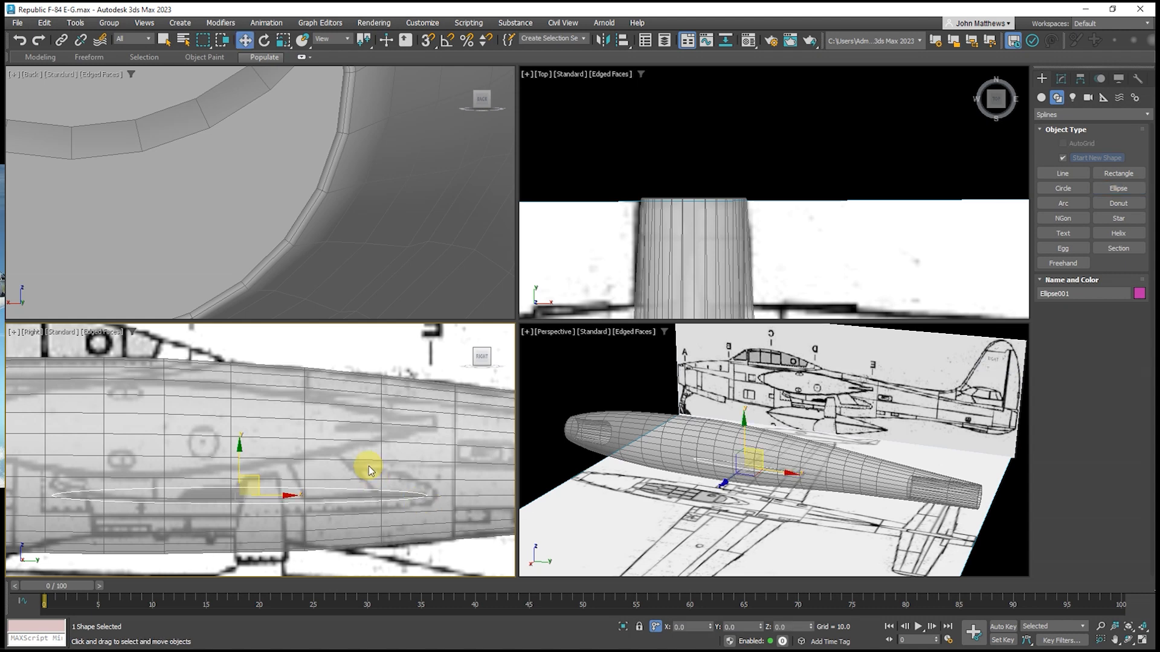
Move the ellipse up about 0.14 on the side blueprint
{"action": "left_click", "coordinate": [371, 470]}
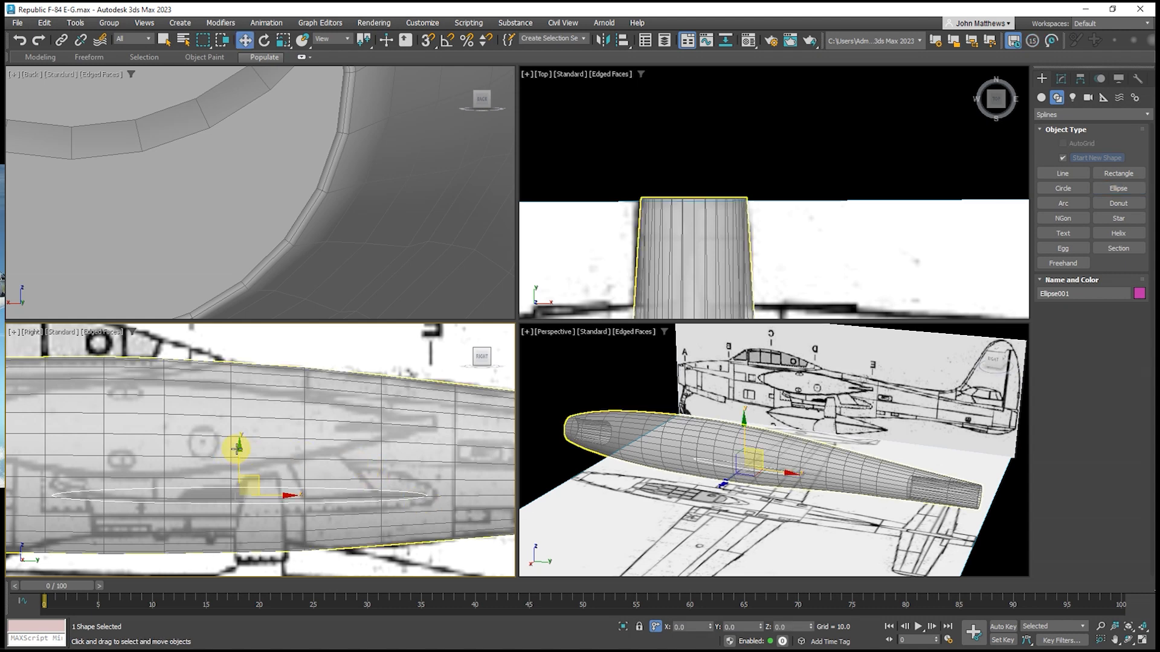
{"action": "left_click_drag", "start_coordinate": [237, 447], "coordinate": [236, 439]}
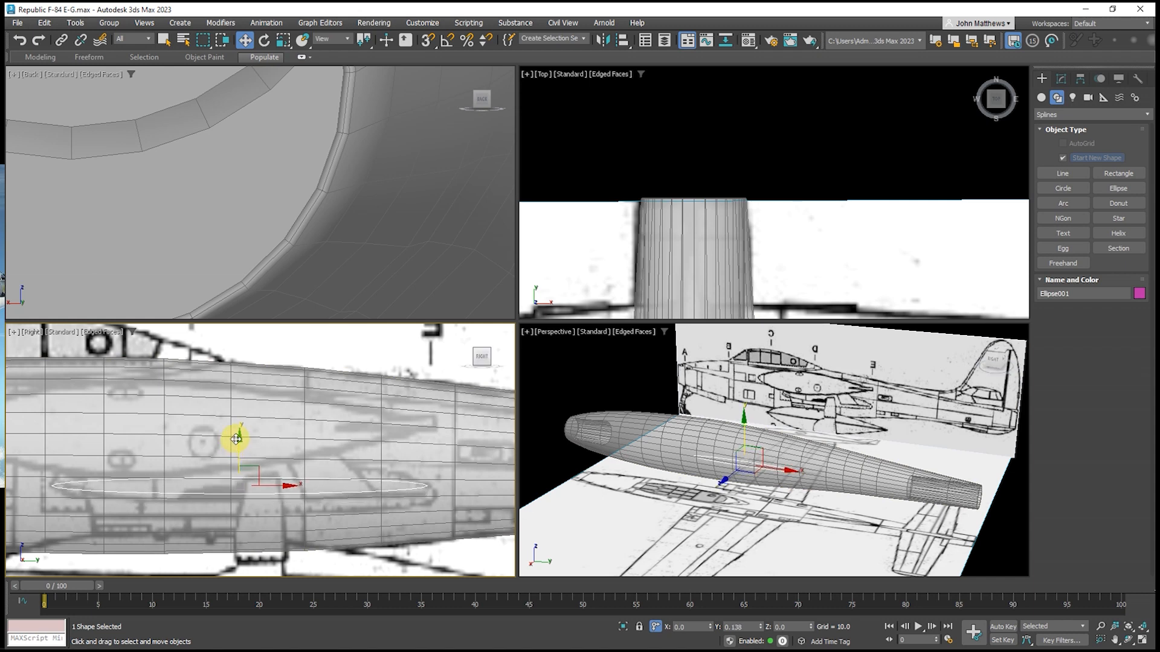
{"action": "left_click_drag", "start_coordinate": [236, 440], "coordinate": [235, 439]}
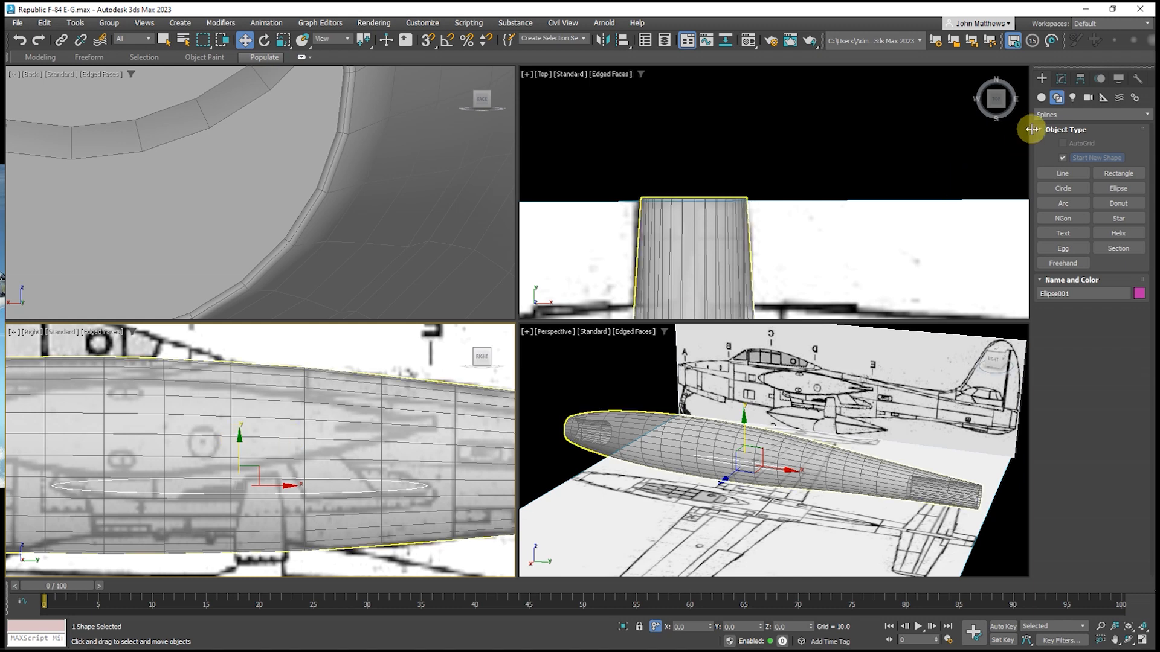
Convert the wing-root ellipse to an Editable Spline and enter its Vertex level
{"action": "left_click", "coordinate": [1058, 79]}
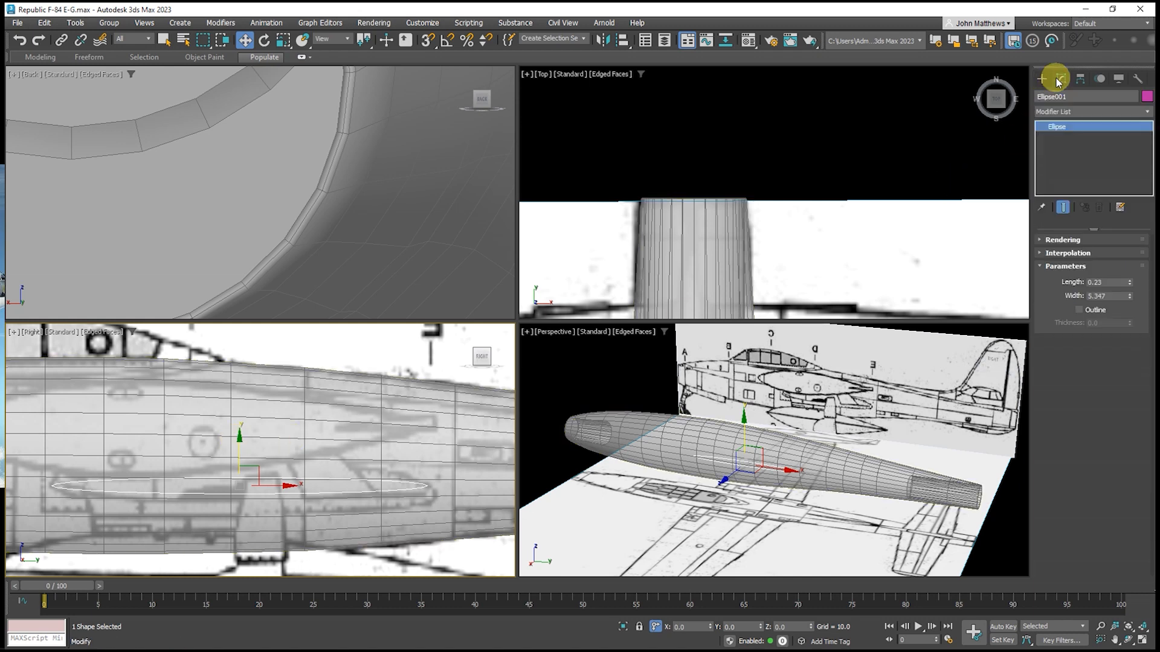
{"action": "right_click", "coordinate": [1062, 128]}
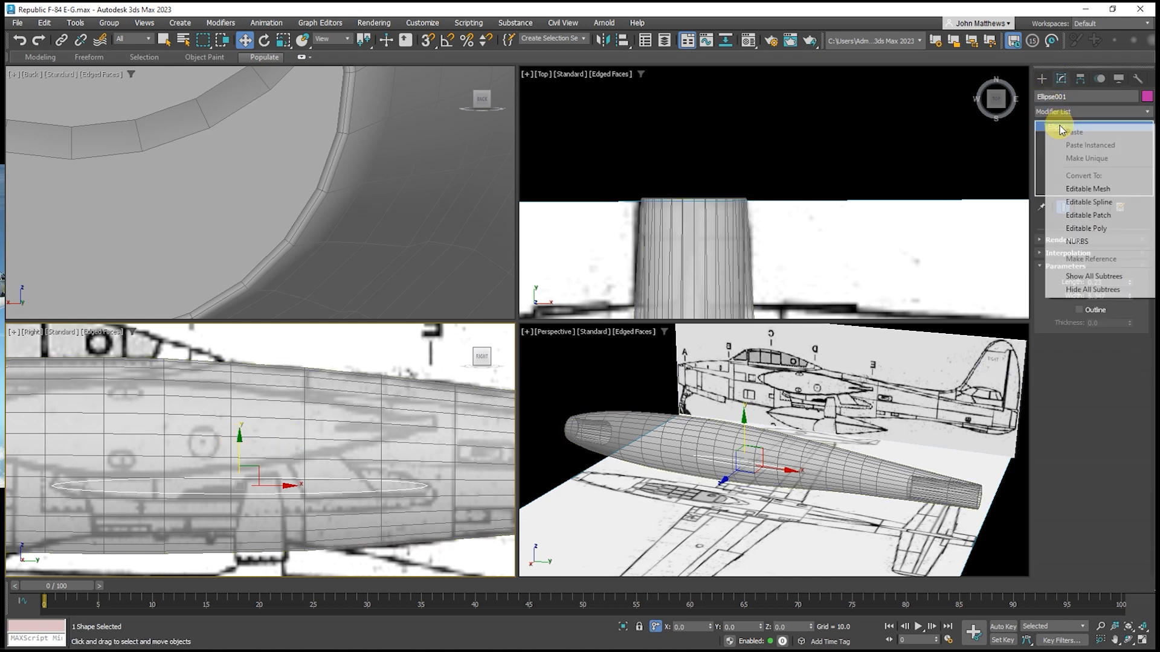
{"action": "left_click", "coordinate": [1079, 206]}
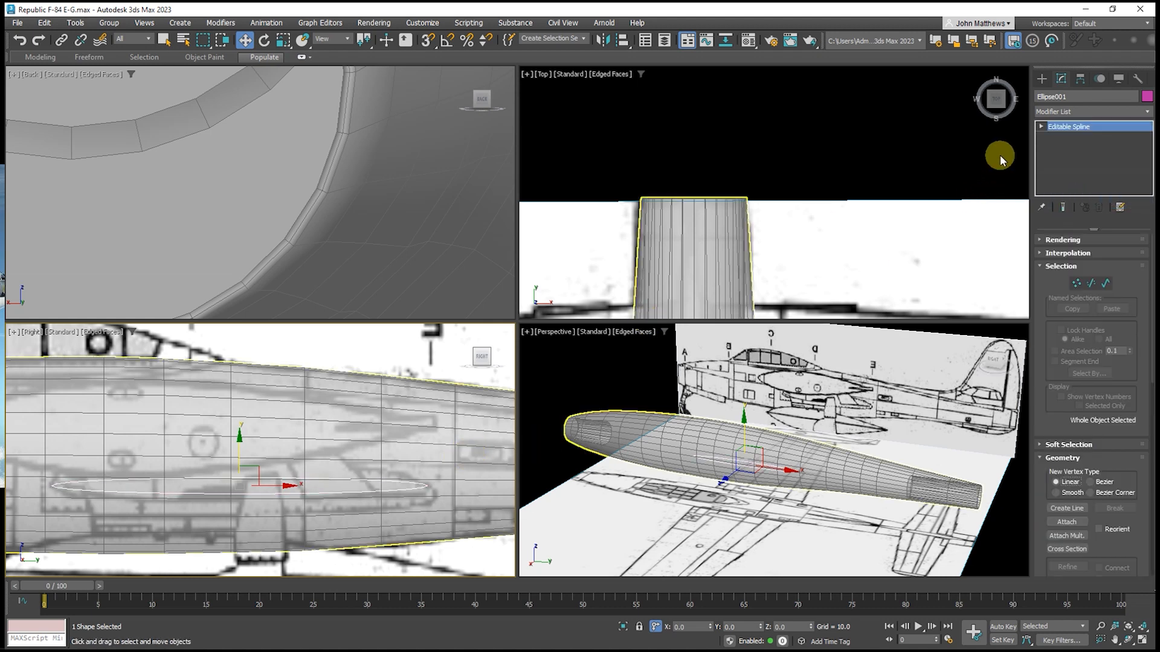
{"action": "left_click", "coordinate": [1040, 126]}
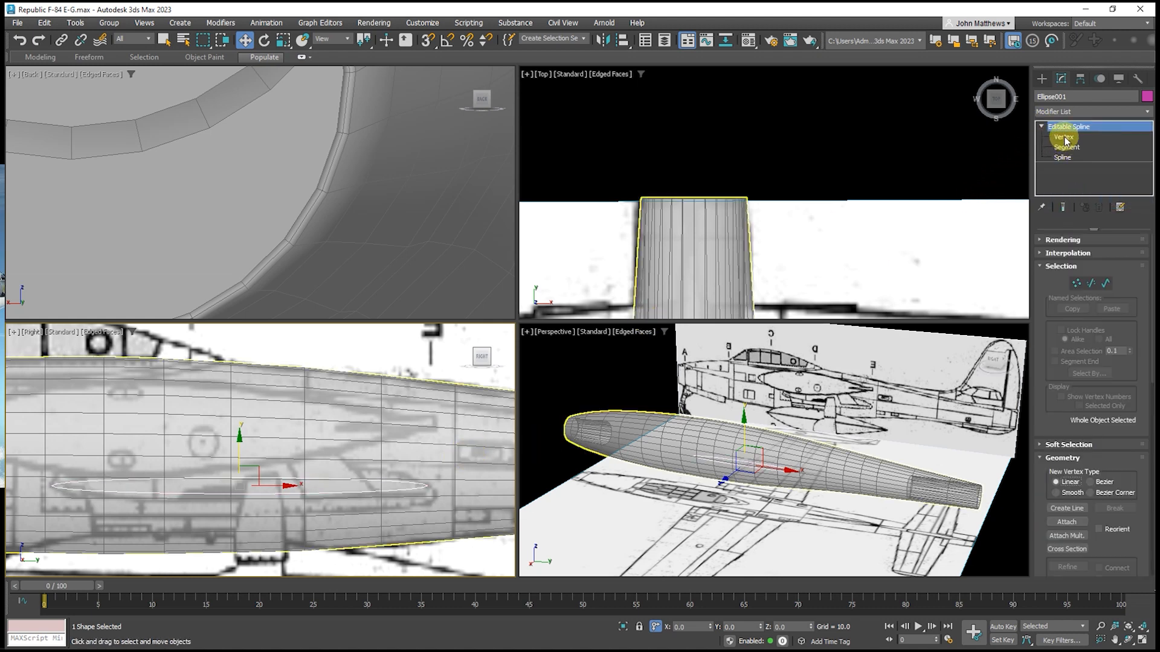
{"action": "left_click", "coordinate": [1064, 137]}
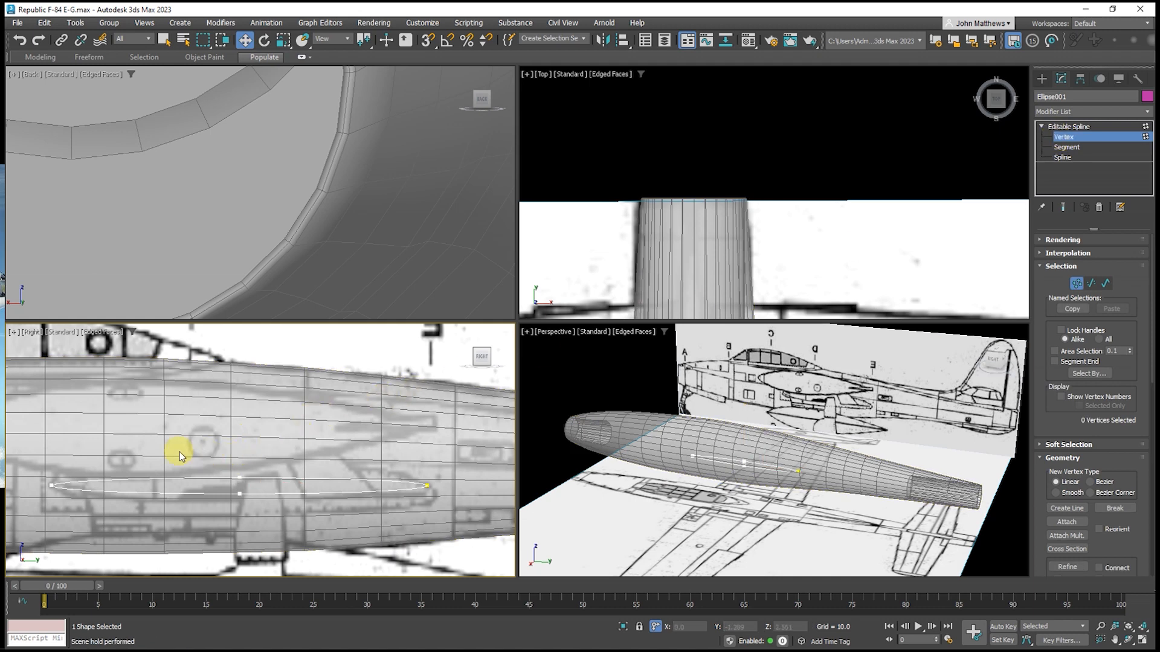
Move the ellipse's upper and lower middle vertices forward together, towards the wing's leading edge in the side view
{"action": "left_click_drag", "start_coordinate": [29, 454], "coordinate": [439, 519]}
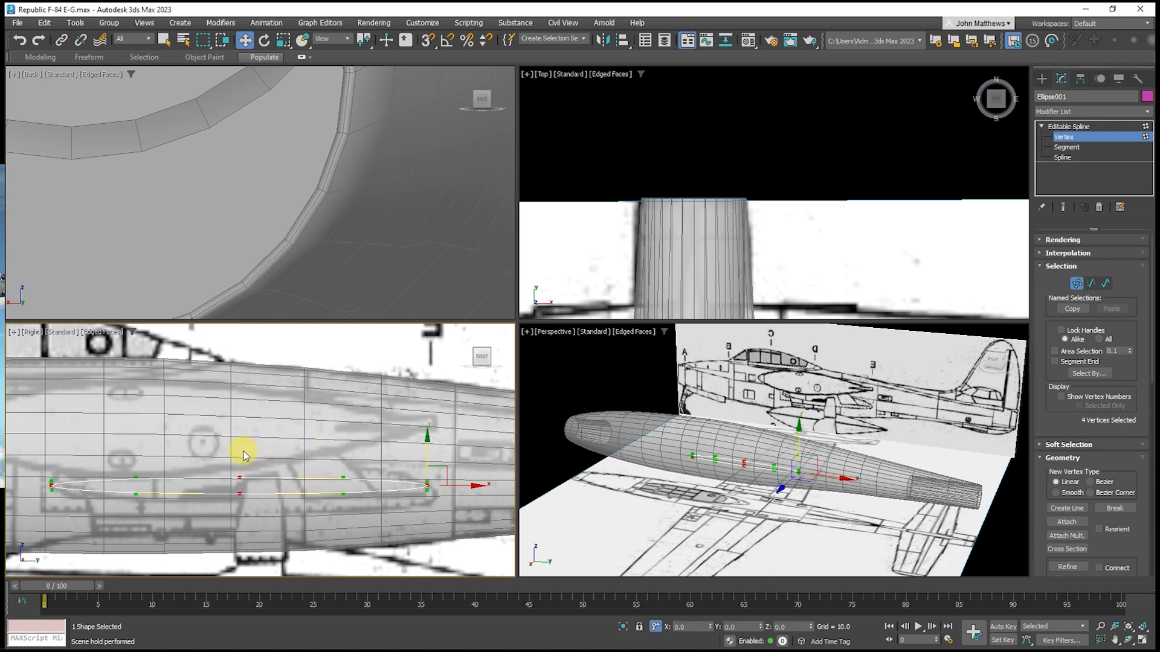
{"action": "left_click_drag", "start_coordinate": [249, 456], "coordinate": [214, 518]}
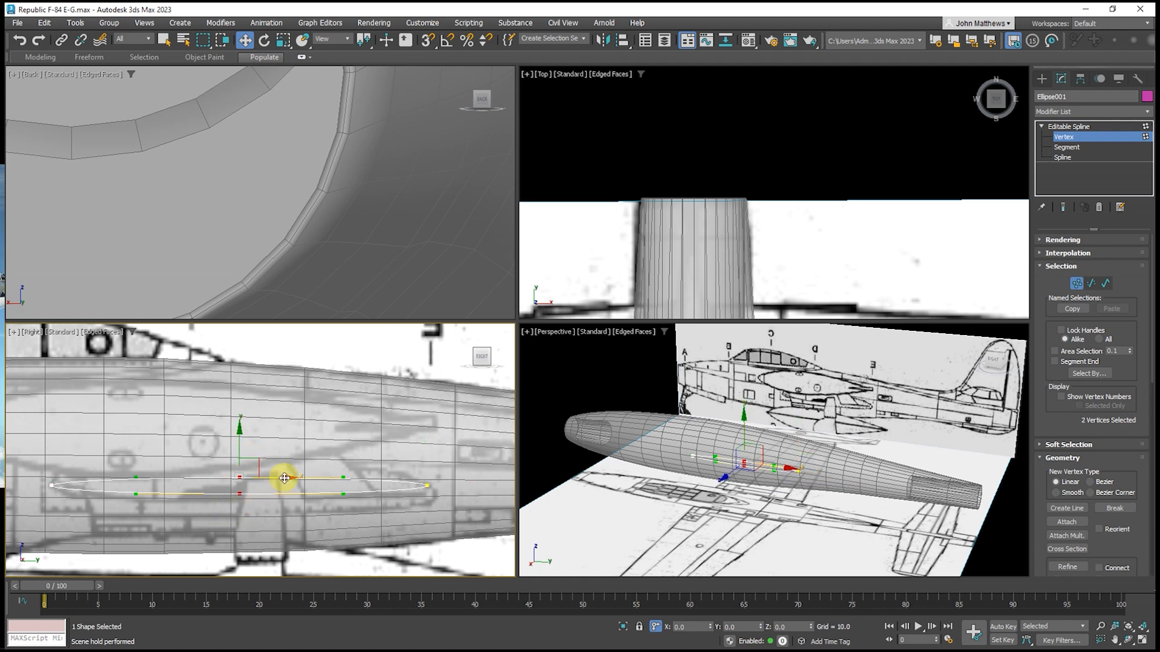
{"action": "left_click_drag", "start_coordinate": [279, 475], "coordinate": [203, 485]}
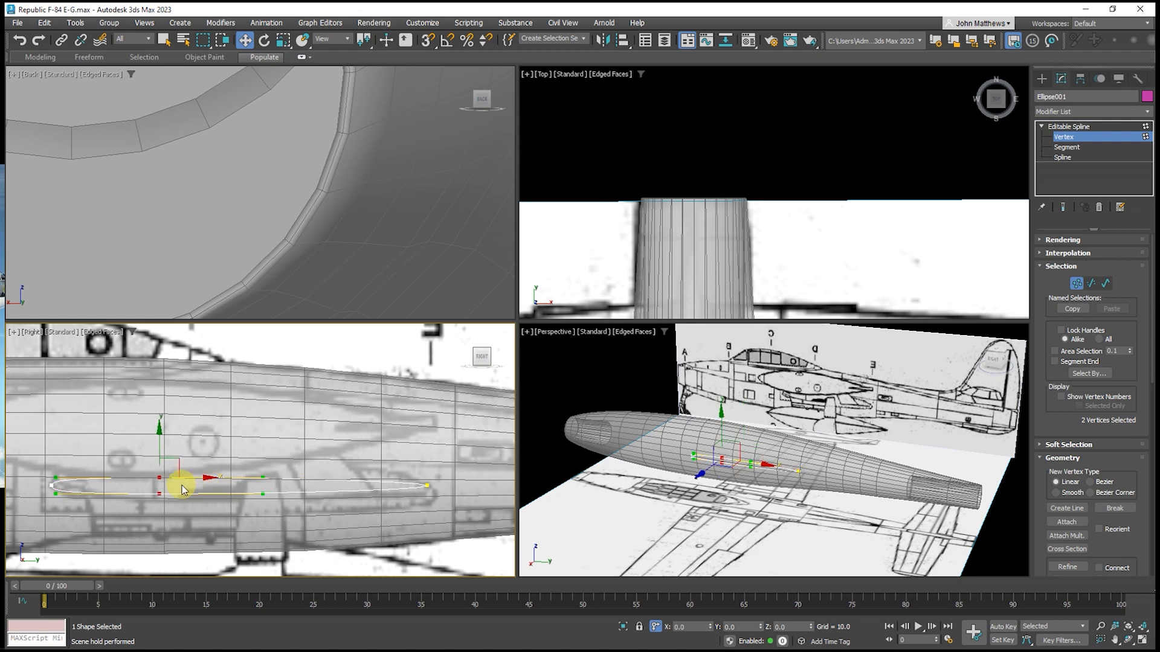
Scale the upper and lower vertices vertically about their shared selection centre to make the profile about twice as thick
{"action": "scroll", "coordinate": [46, 482], "scroll_direction": "up", "scroll_amount": 3}
{"action": "scroll", "coordinate": [48, 434], "scroll_direction": "down", "scroll_amount": 2}
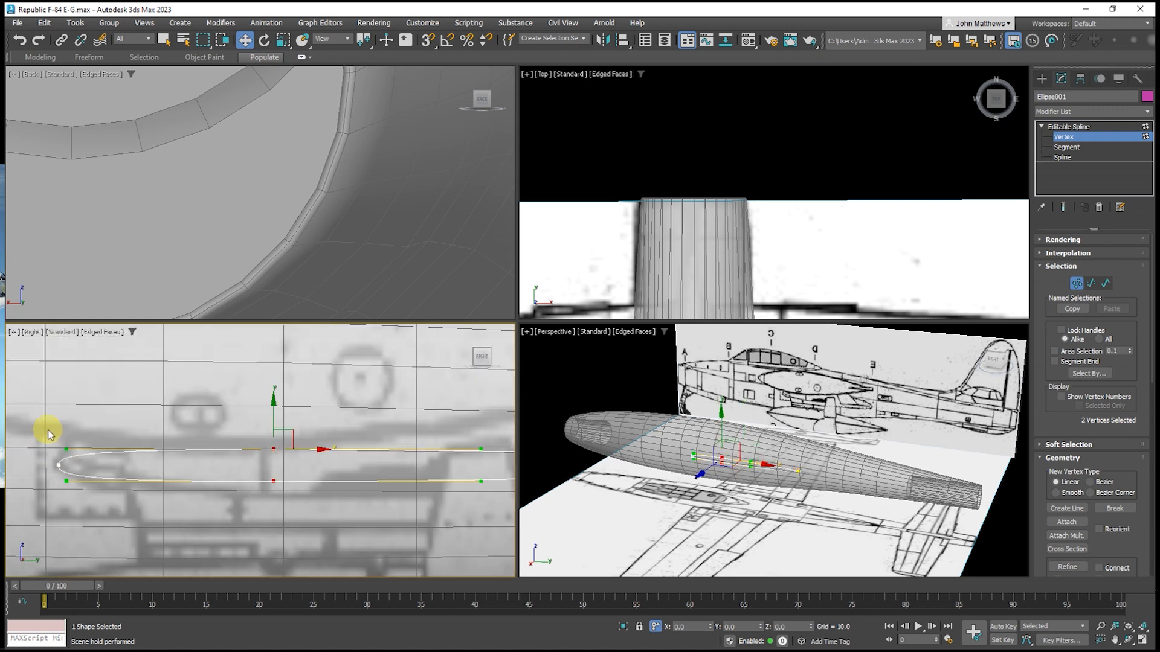
{"action": "left_click", "coordinate": [282, 40]}
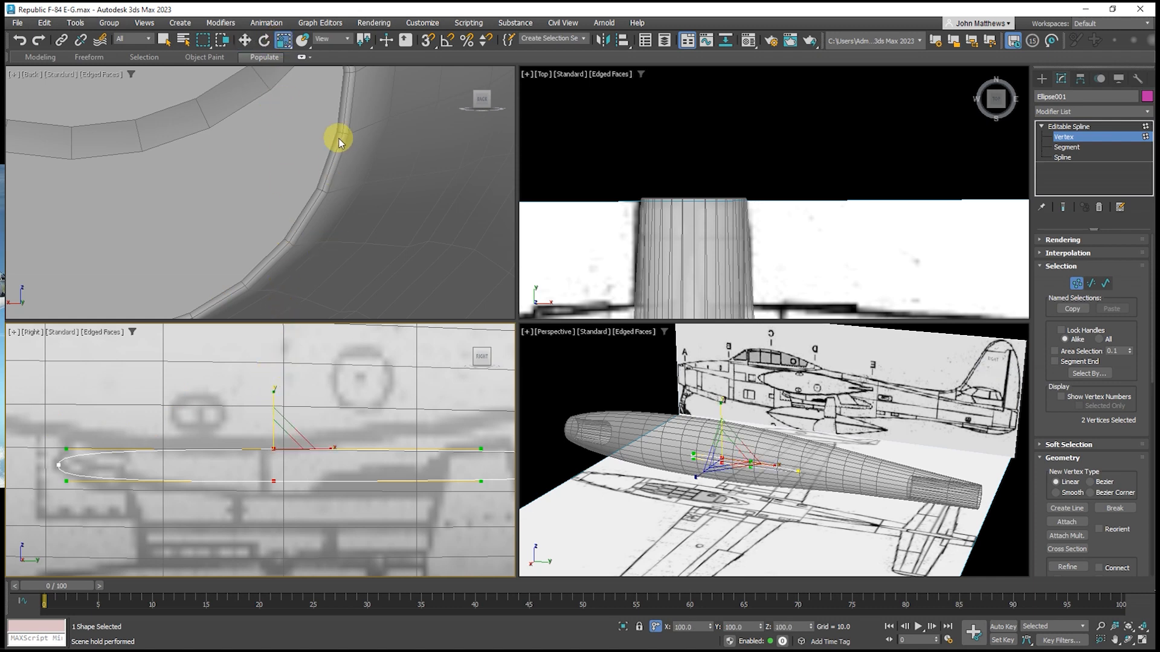
{"action": "left_click_drag", "start_coordinate": [365, 39], "coordinate": [360, 79]}
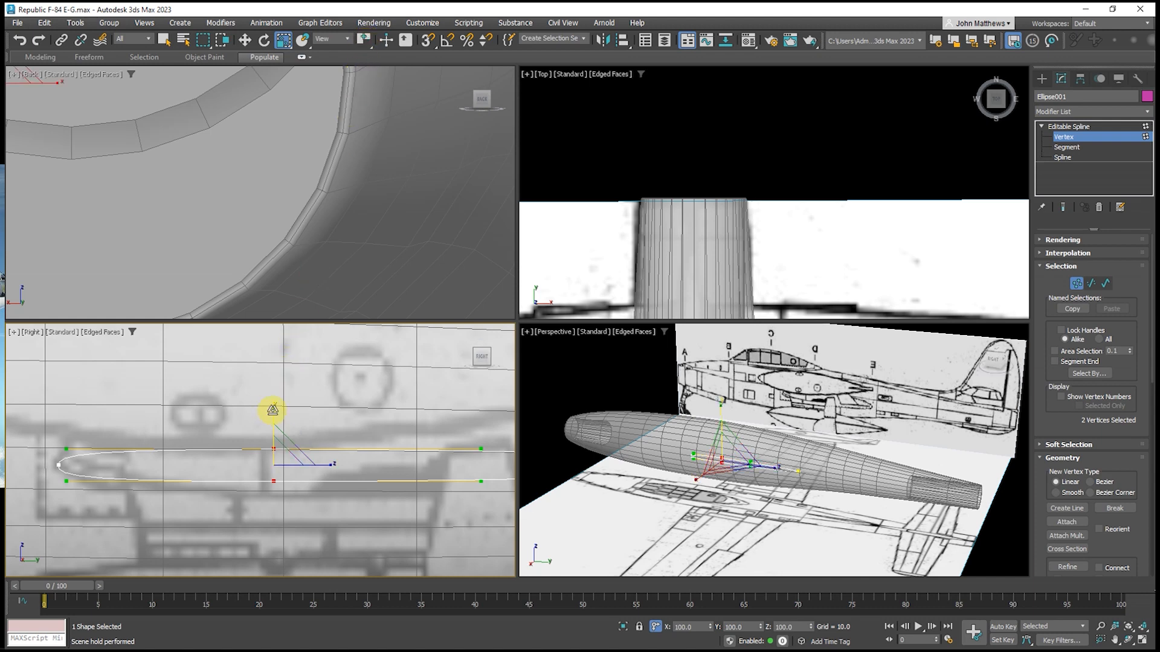
{"action": "left_click_drag", "start_coordinate": [272, 406], "coordinate": [293, 369]}
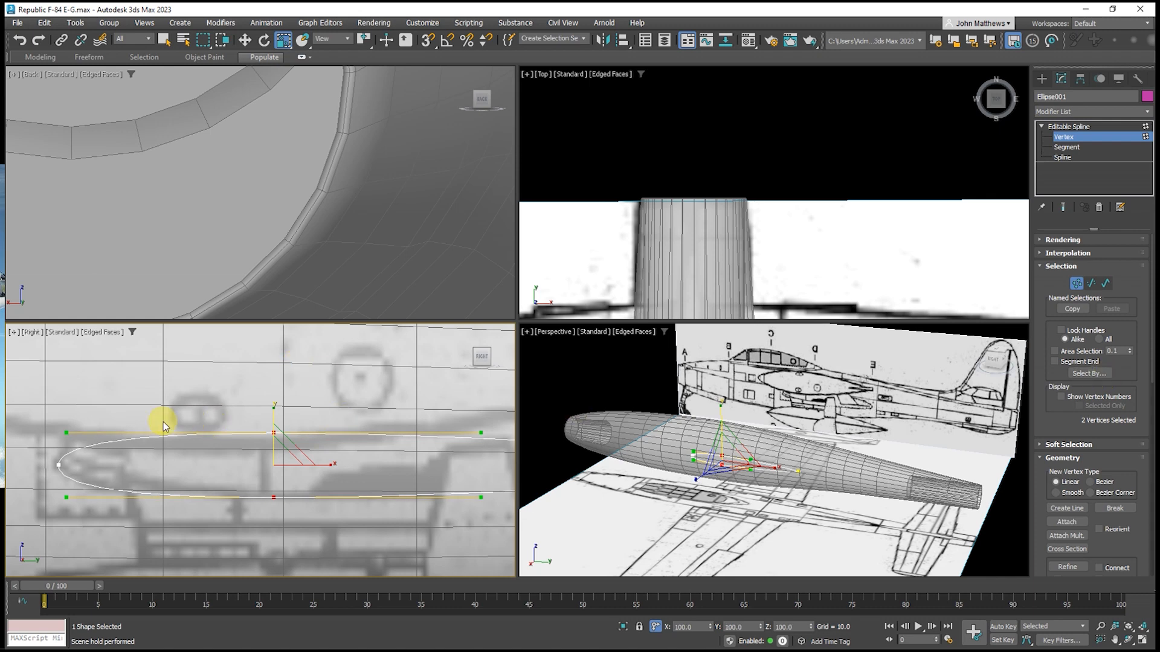
Select only the profile's trailing-edge vertex and move it slightly down to match the side blueprint
{"action": "scroll", "coordinate": [118, 415], "scroll_direction": "down", "scroll_amount": 3}
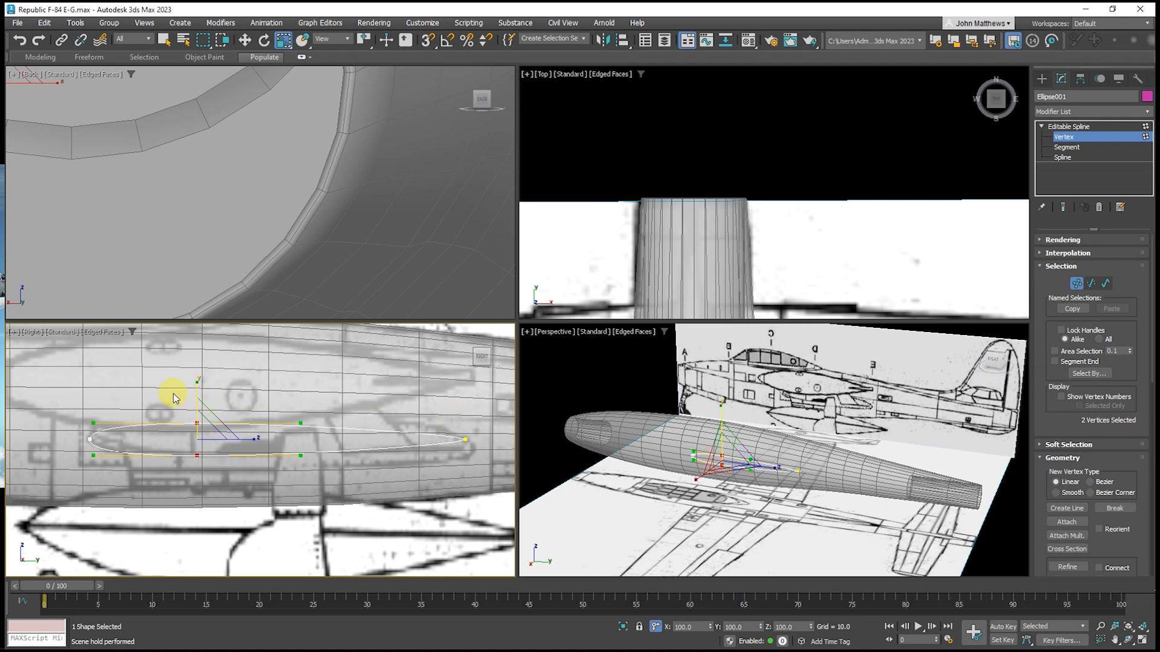
{"action": "left_click_drag", "start_coordinate": [174, 394], "coordinate": [485, 493]}
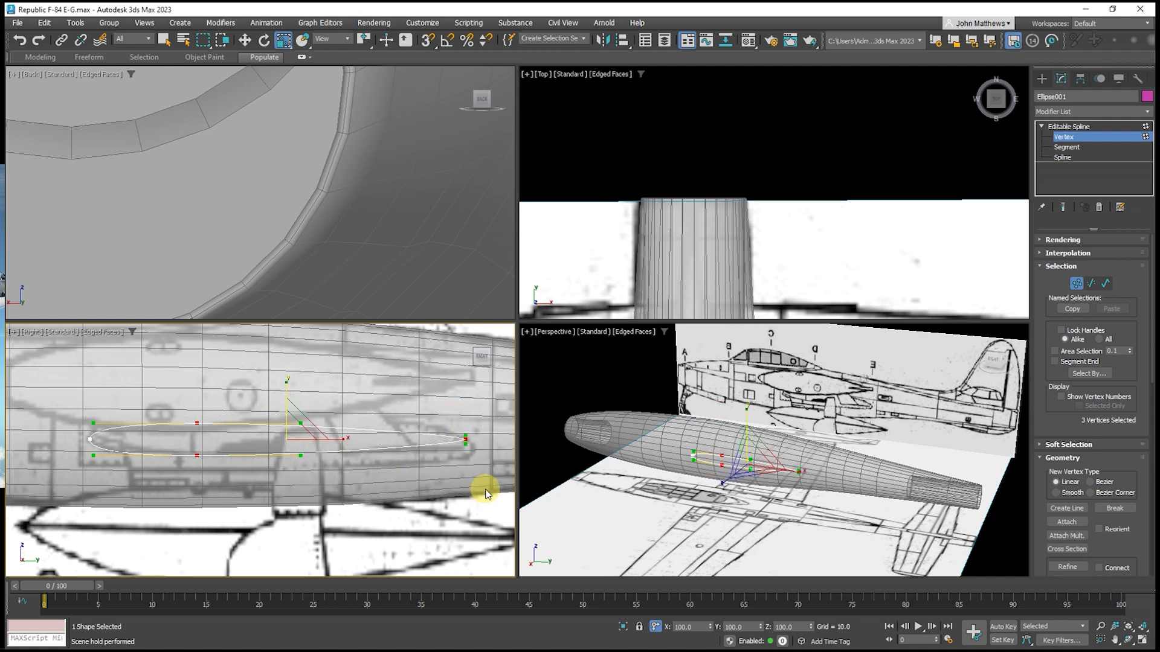
{"action": "left_click", "coordinate": [458, 443]}
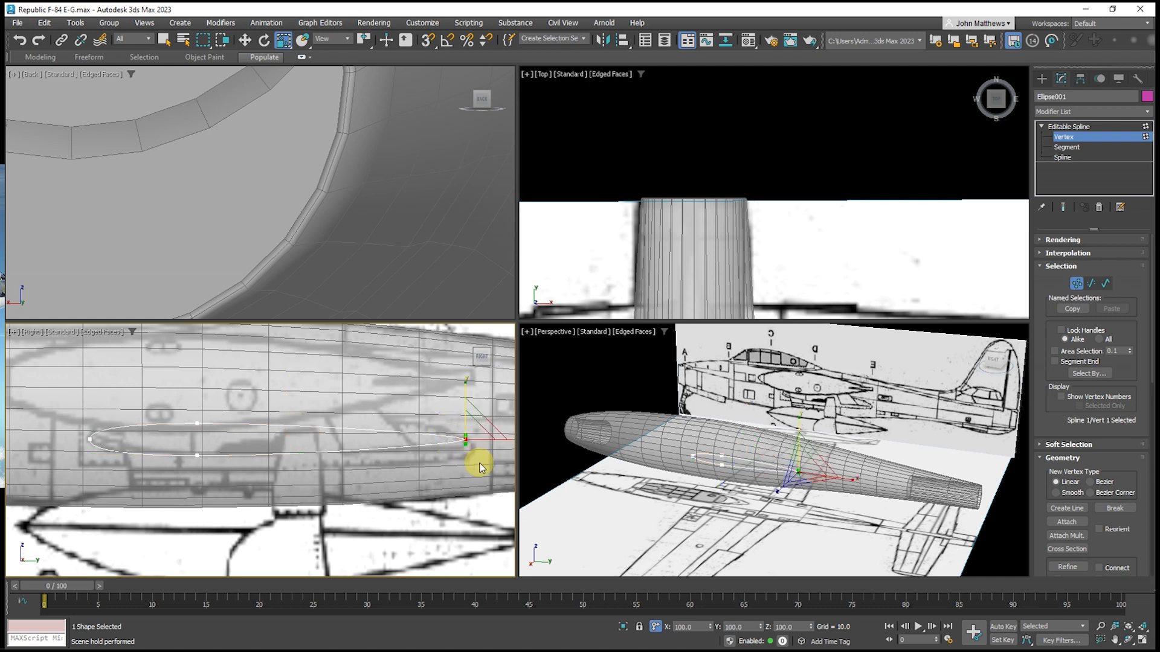
{"action": "key", "text": "w"}
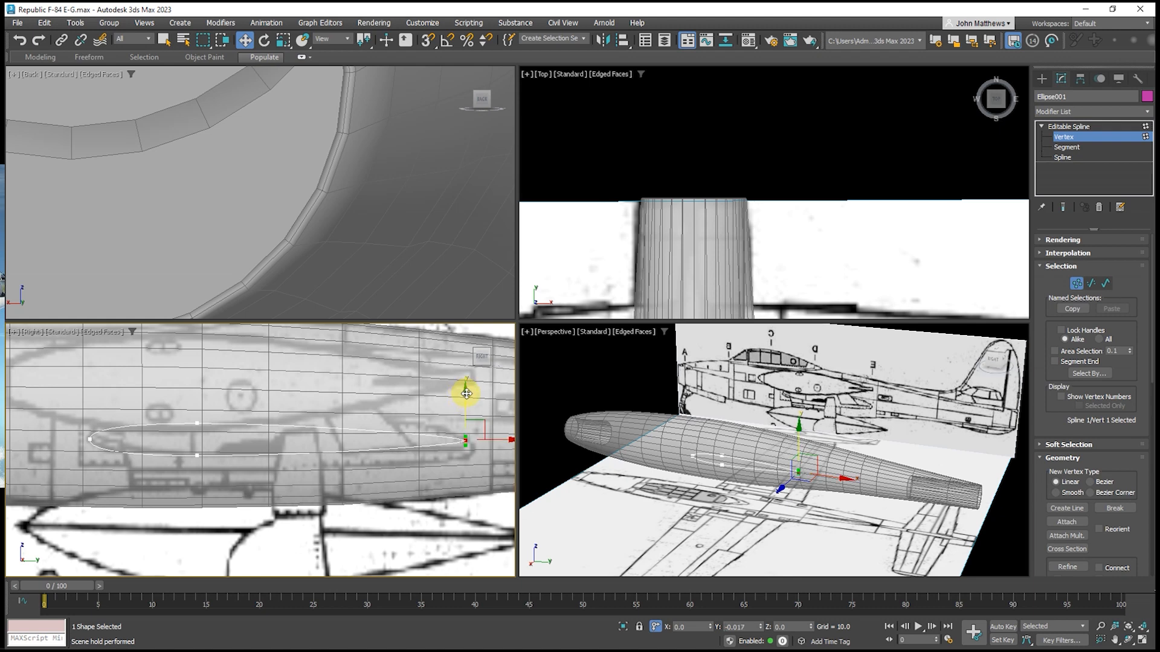
{"action": "left_click_drag", "start_coordinate": [466, 393], "coordinate": [470, 402]}
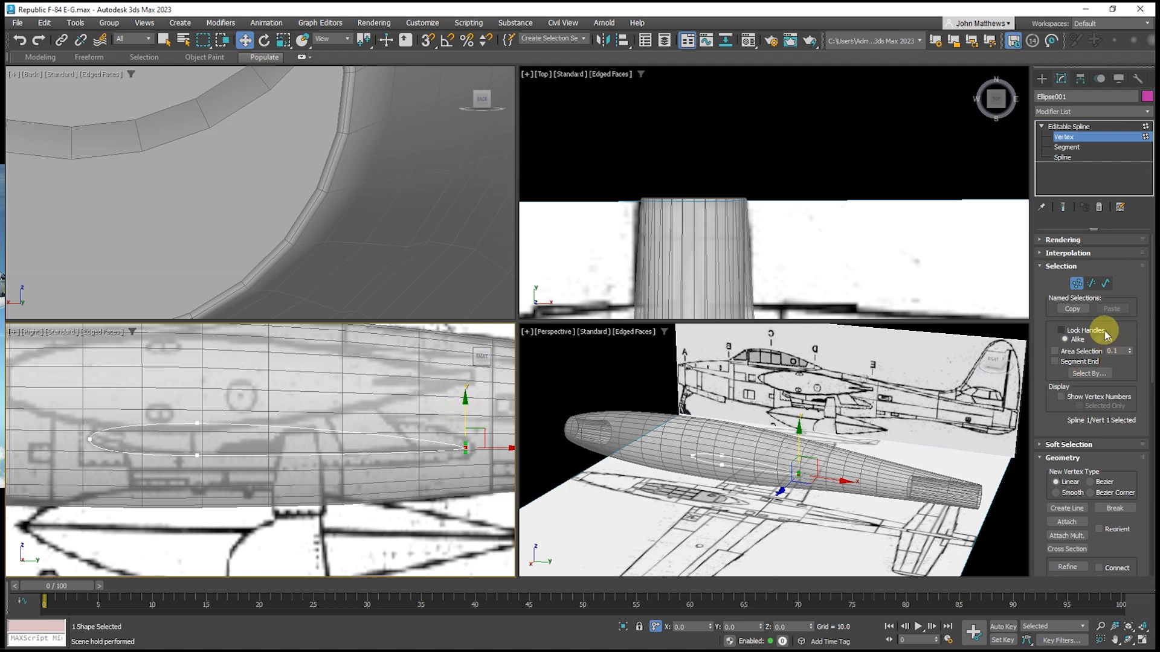
Leave the Vertex level and move the whole wing profile spline down about 0.024 in the side view
{"action": "left_click", "coordinate": [1102, 255]}
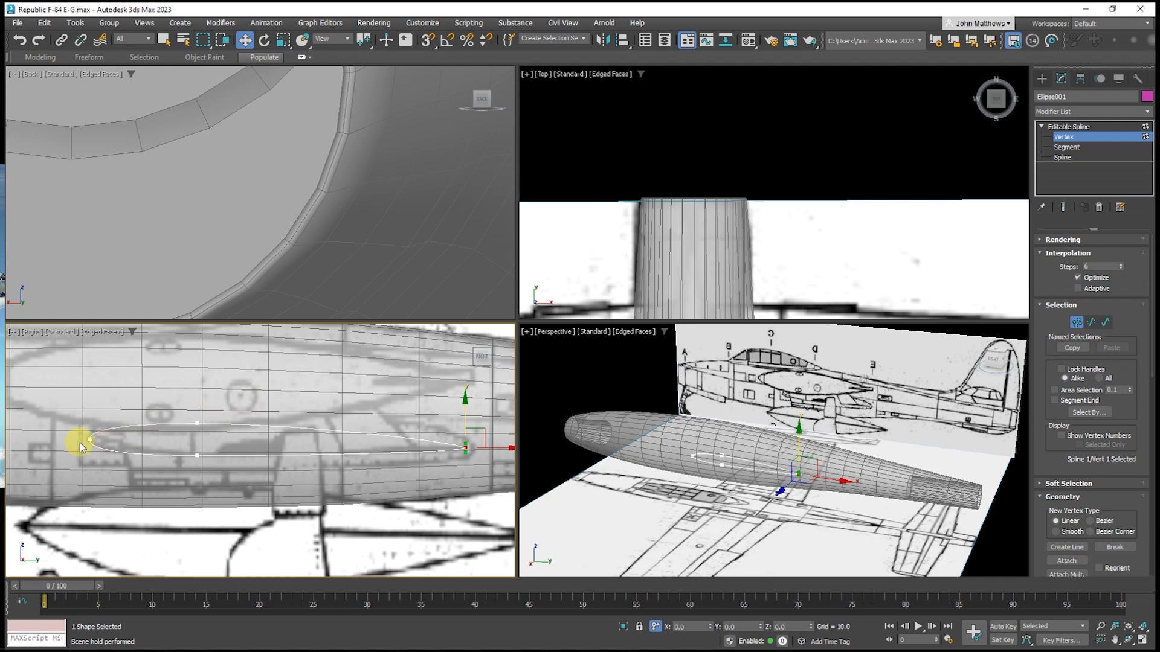
{"action": "scroll", "coordinate": [80, 443], "scroll_direction": "up", "scroll_amount": 6}
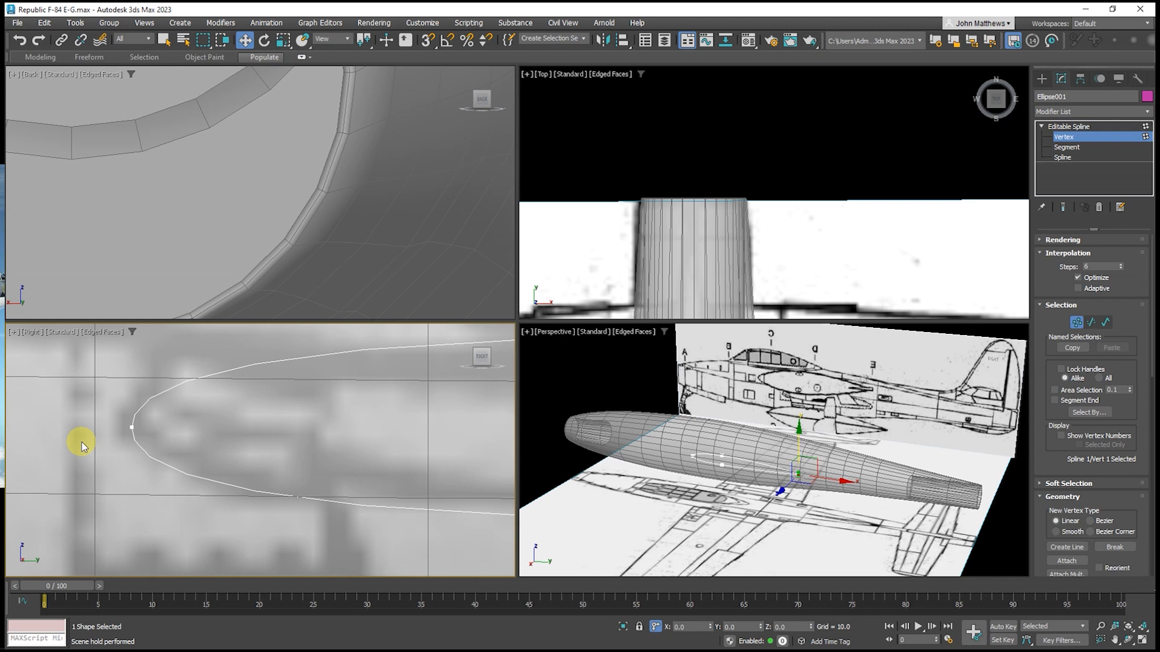
{"action": "left_click", "coordinate": [1068, 126]}
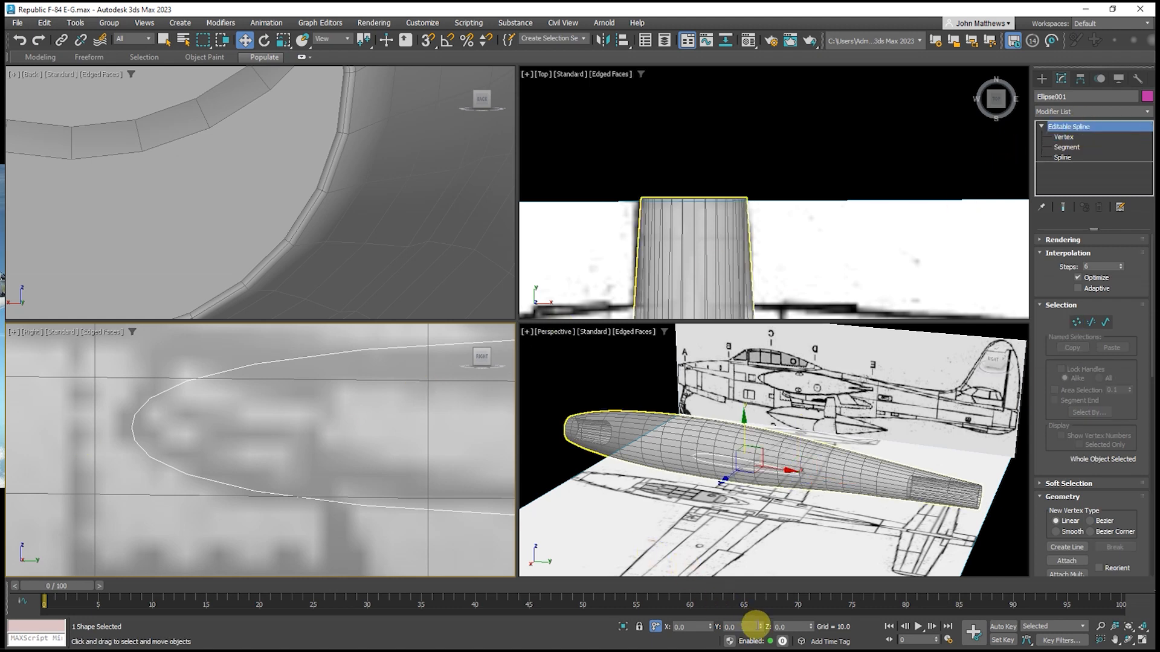
{"action": "left_click_drag", "start_coordinate": [760, 629], "coordinate": [760, 634]}
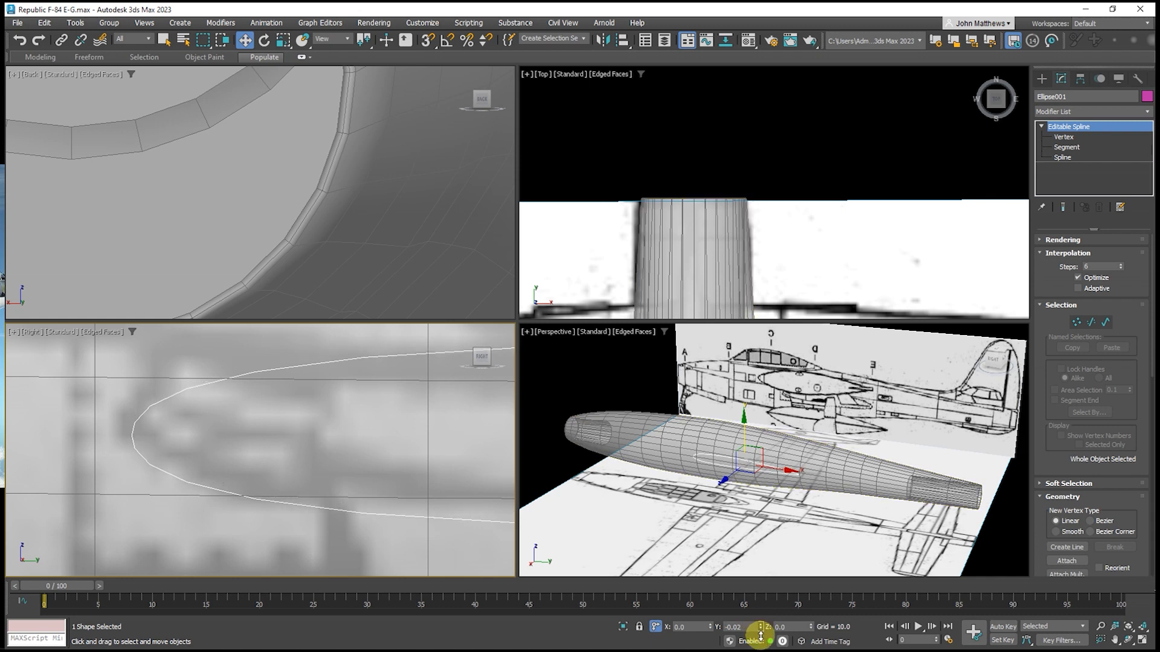
{"action": "left_click_drag", "start_coordinate": [760, 634], "coordinate": [762, 637]}
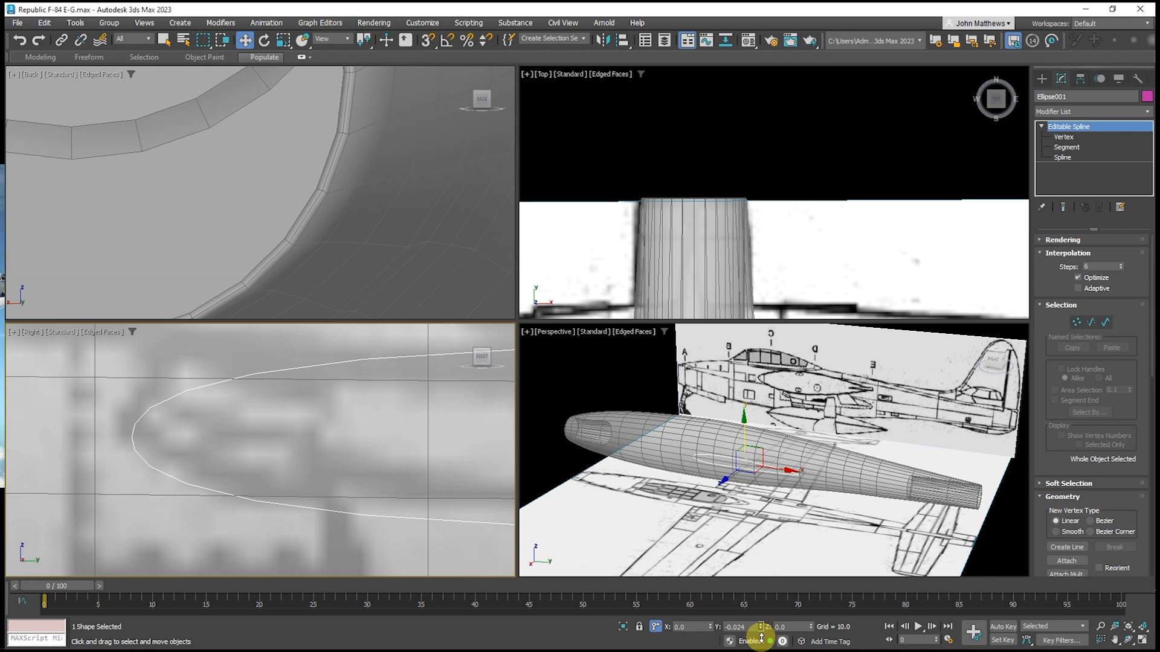
{"action": "right_click", "coordinate": [761, 637]}
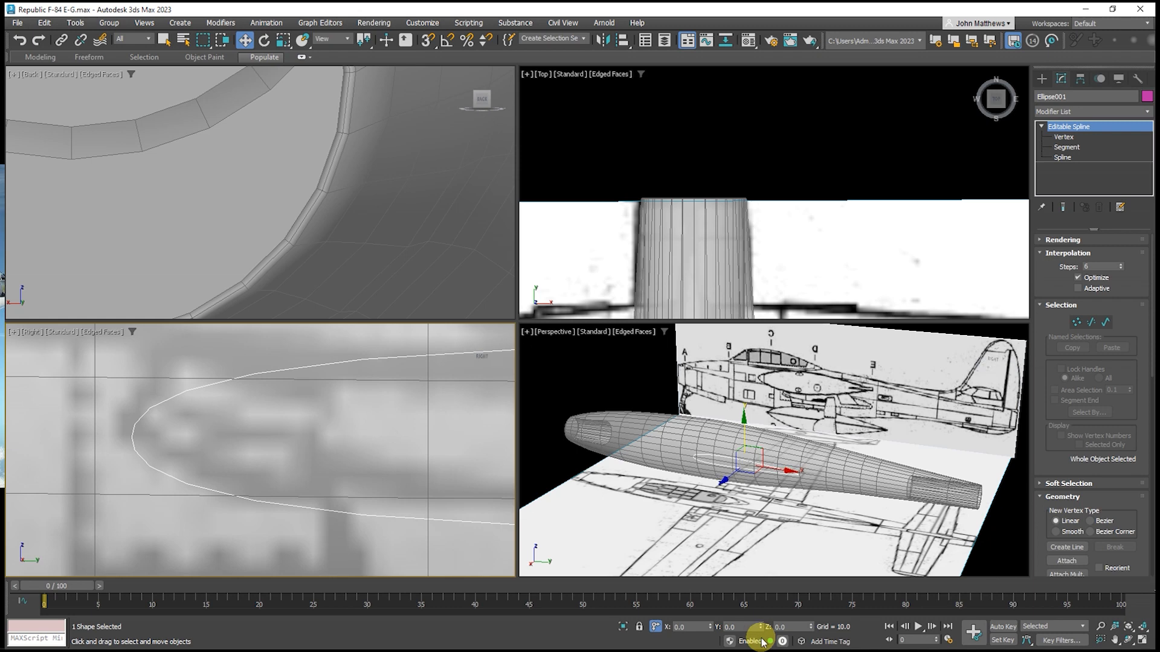
Set the profile spline's interpolation steps to 5
{"action": "left_click", "coordinate": [1121, 270]}
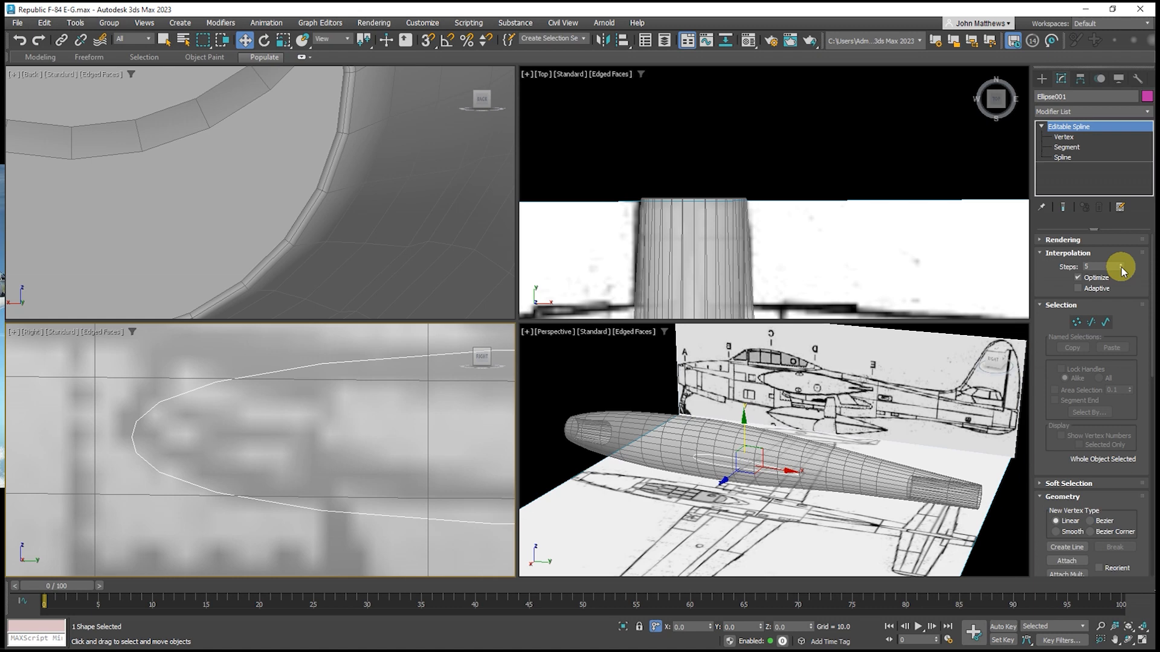
{"action": "left_click", "coordinate": [1121, 270]}
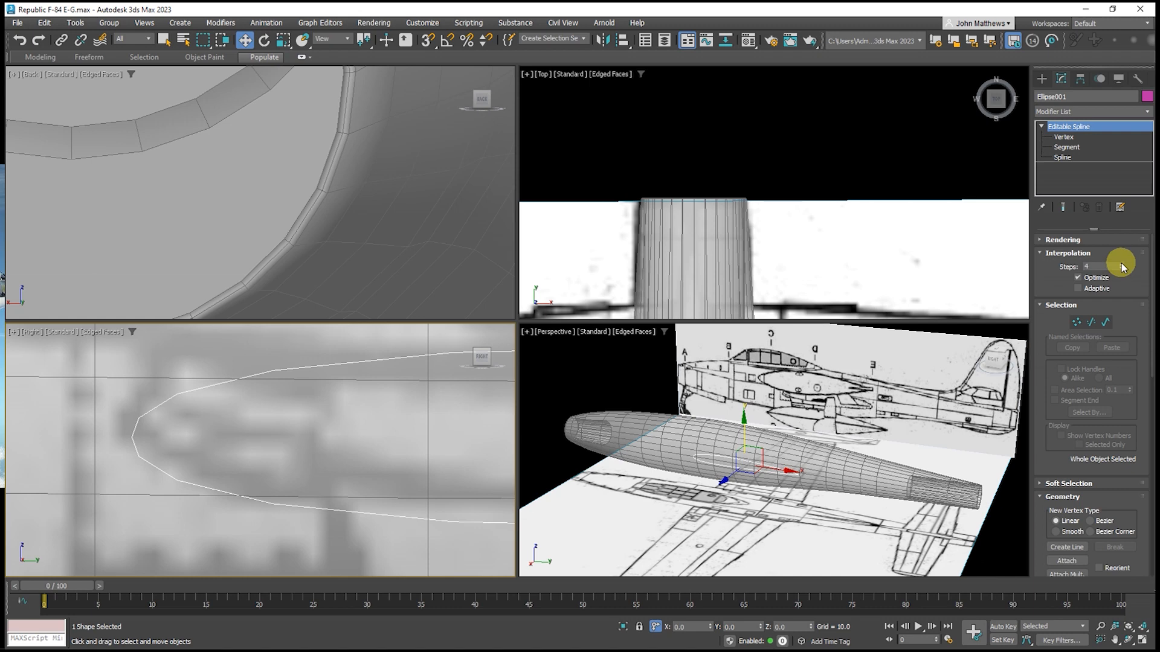
{"action": "left_click", "coordinate": [1122, 264]}
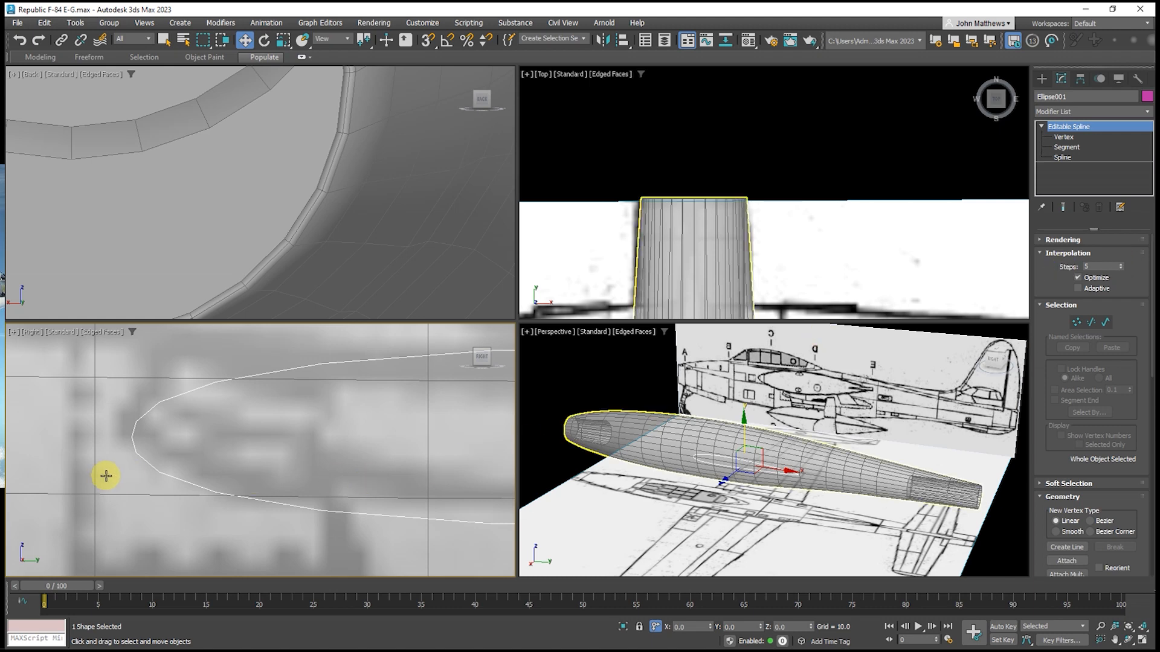
Rename the profile spline as Wing Root Spline
{"action": "scroll", "coordinate": [60, 469], "scroll_direction": "down", "scroll_amount": 4}
{"action": "scroll", "coordinate": [62, 469], "scroll_direction": "down", "scroll_amount": 2}
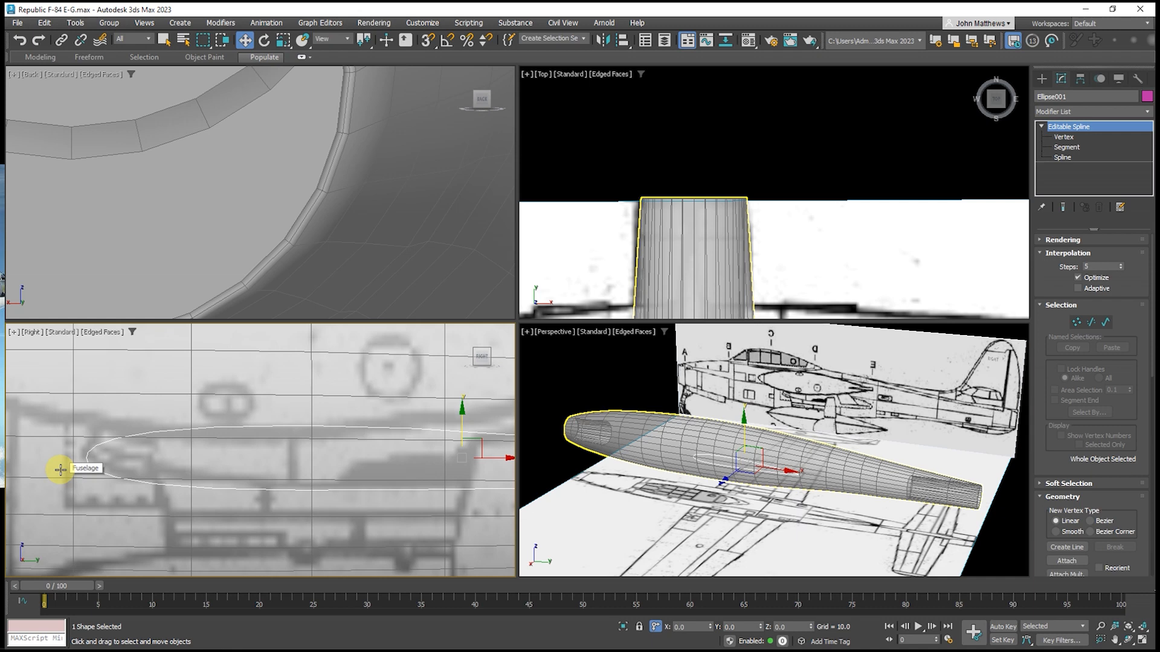
{"action": "scroll", "coordinate": [61, 469], "scroll_direction": "down", "scroll_amount": 3}
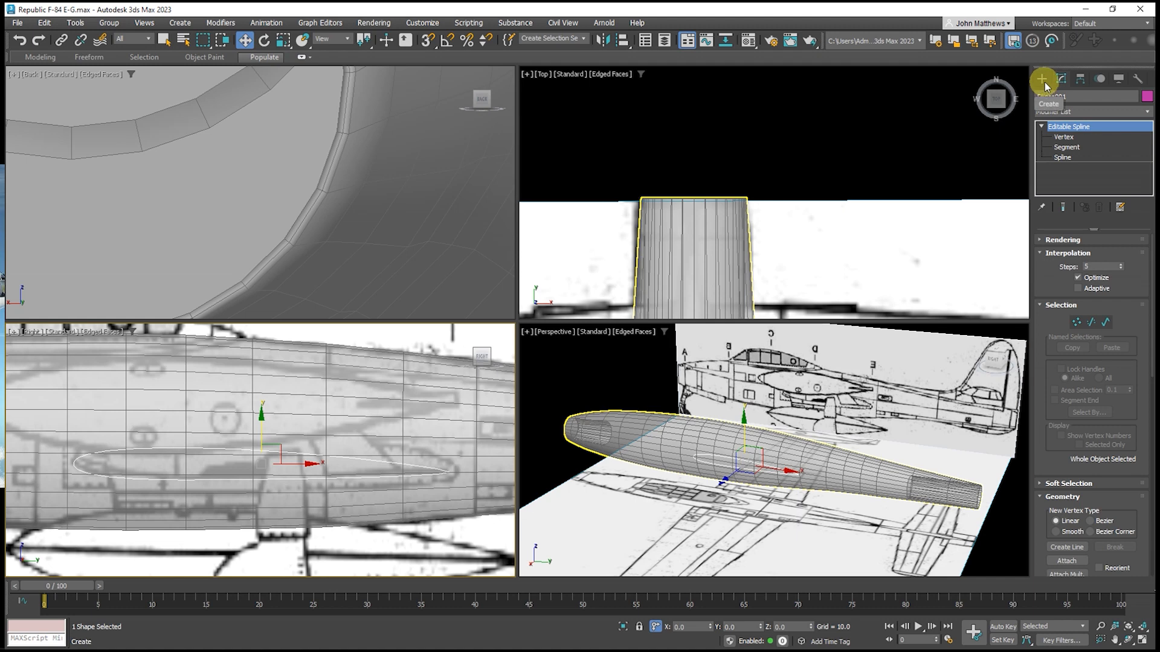
{"action": "left_click", "coordinate": [1069, 95]}
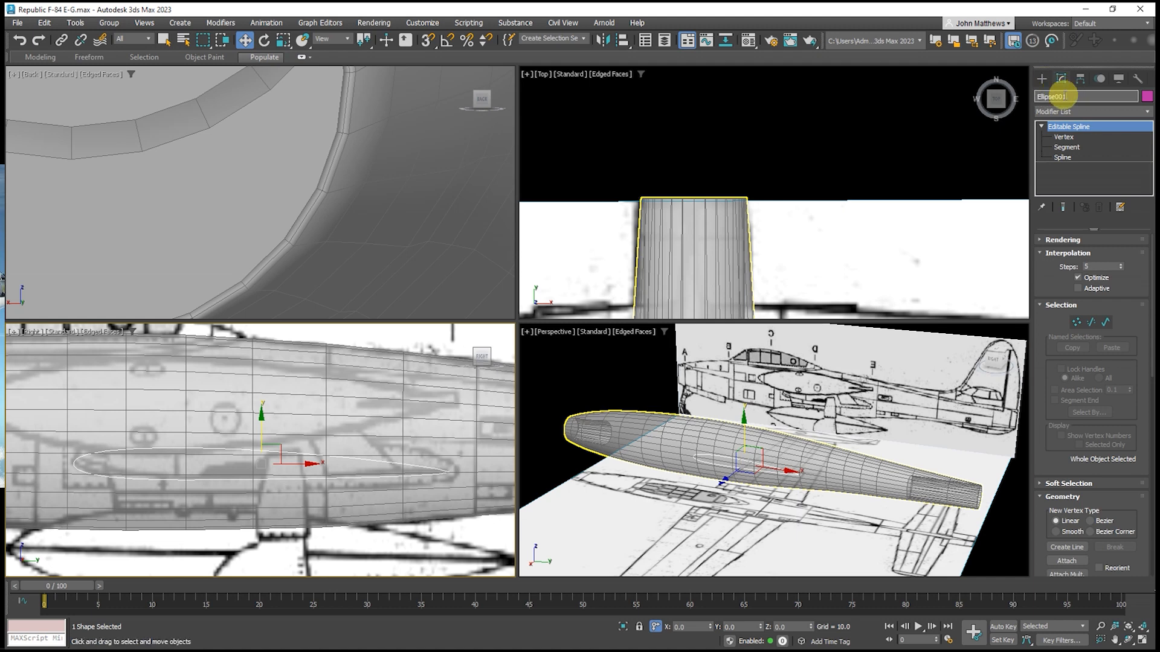
{"action": "type", "text": "Wing Root Spline"}
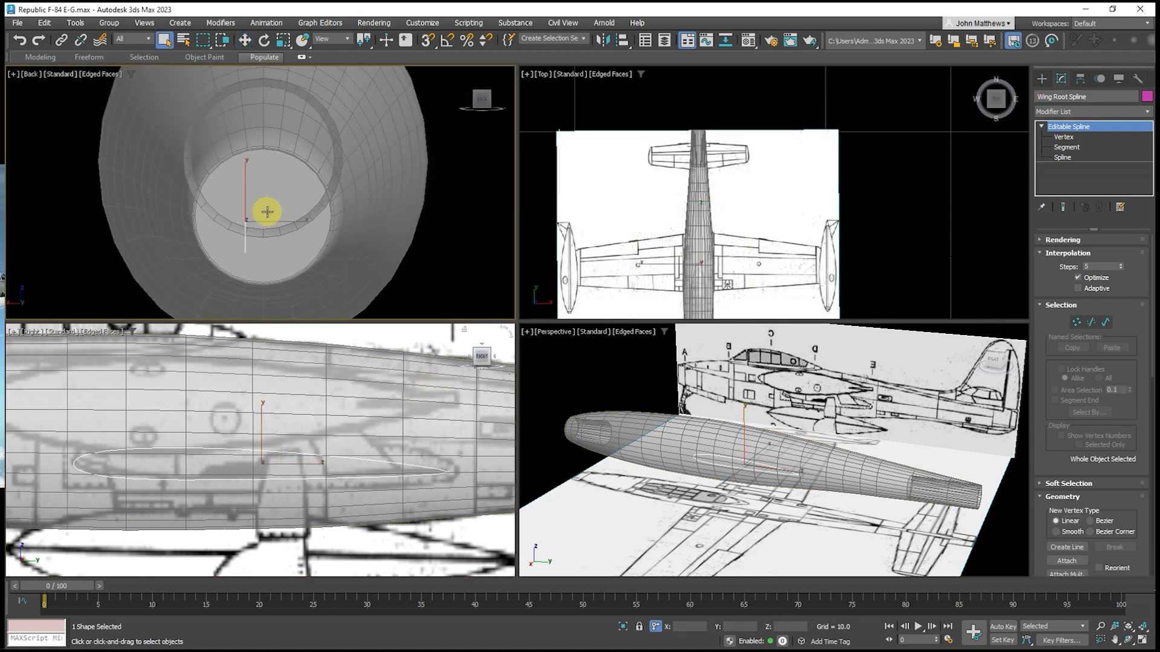
Move the Wing Root Spline sideways in the back view until it lies just outside the fuselage
{"action": "key", "text": "w"}
{"action": "left_click_drag", "start_coordinate": [293, 222], "coordinate": [133, 222]}
{"action": "key", "text": "q"}
Create a ShapeMerge compound object from the fuselage, picking the Wing Root Spline as an instanced shape with the Merge operation
{"action": "left_click", "coordinate": [445, 368]}
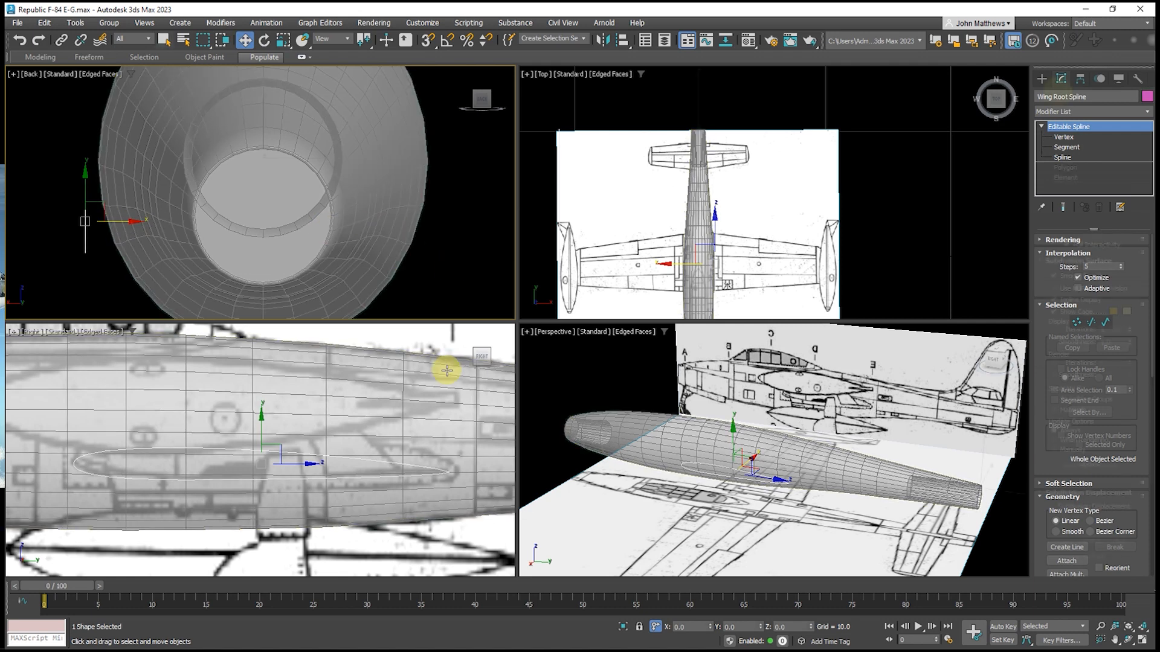
{"action": "left_click", "coordinate": [1042, 80]}
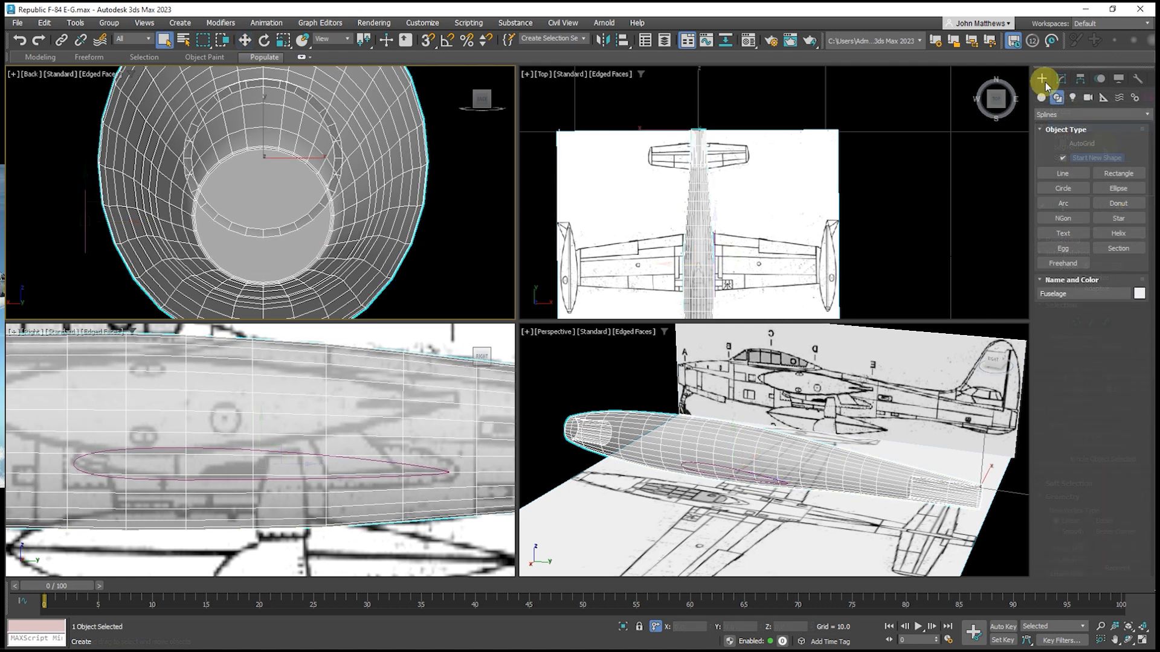
{"action": "left_click", "coordinate": [1043, 98]}
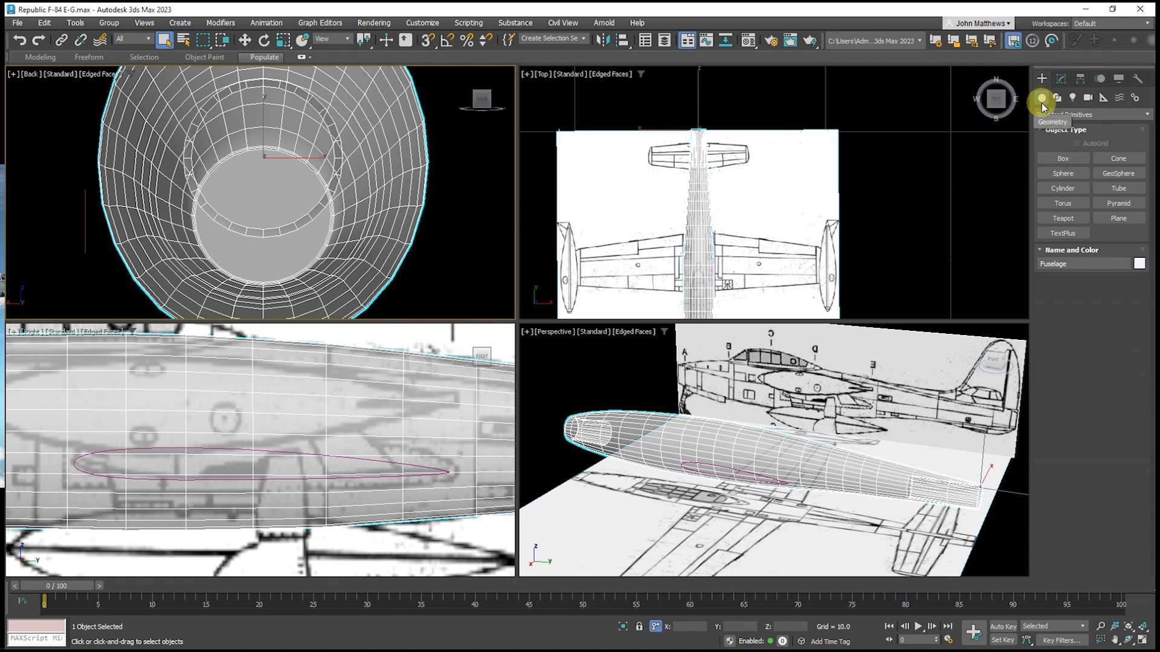
{"action": "left_click", "coordinate": [1095, 114]}
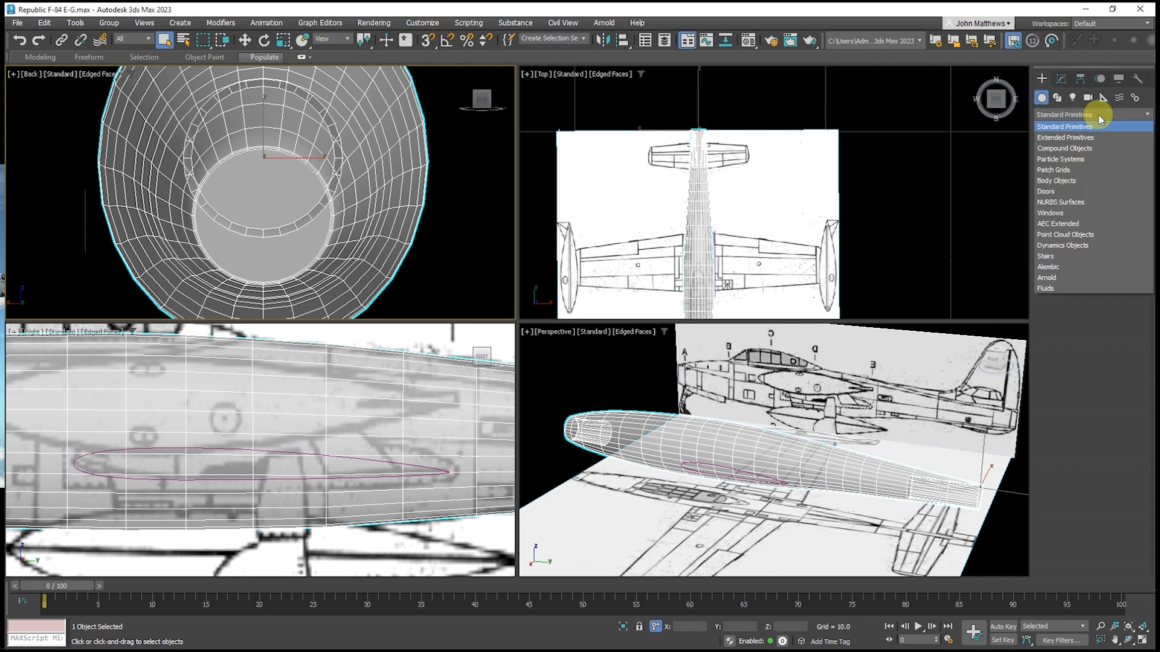
{"action": "left_click", "coordinate": [1096, 149]}
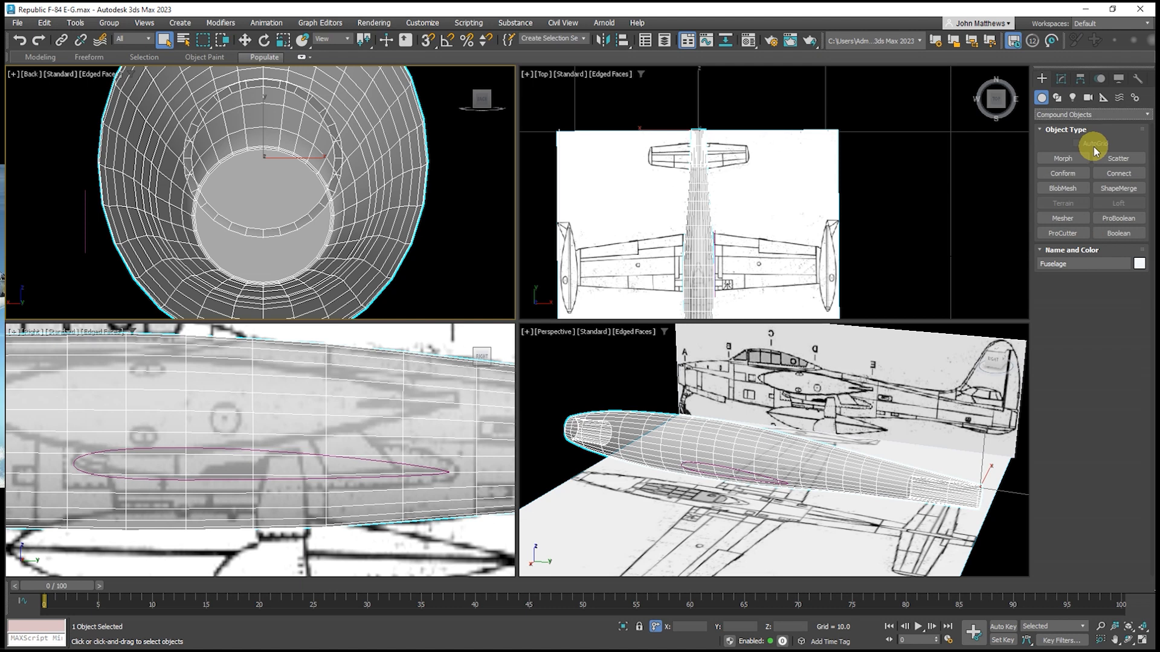
{"action": "left_click", "coordinate": [1115, 192]}
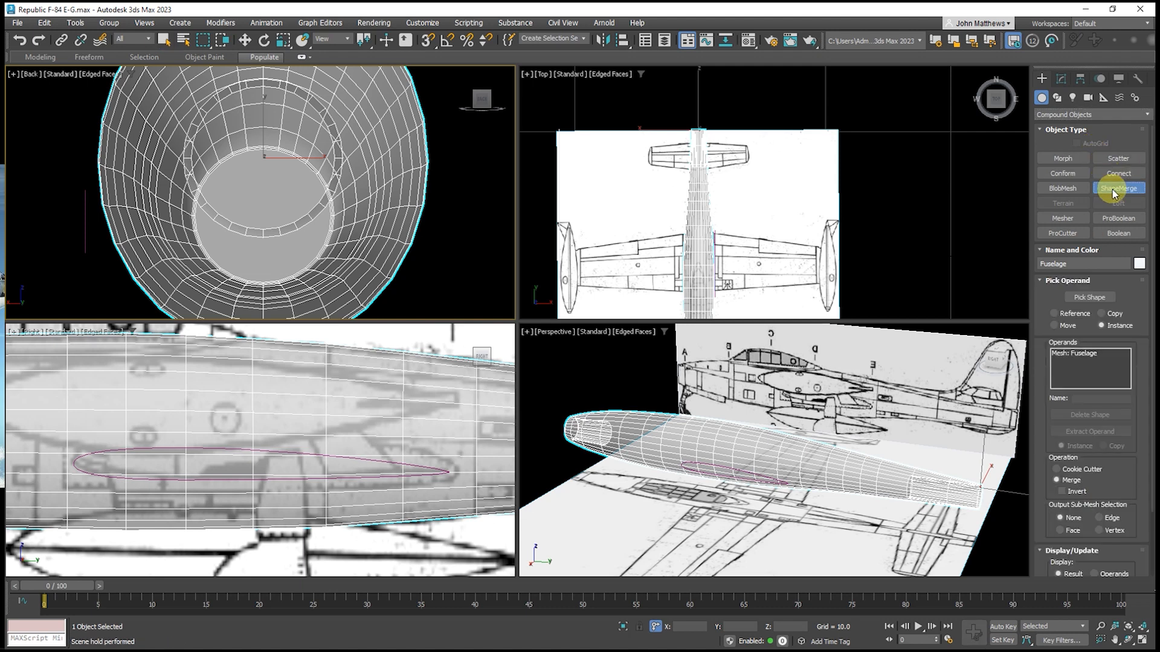
{"action": "left_click", "coordinate": [512, 390]}
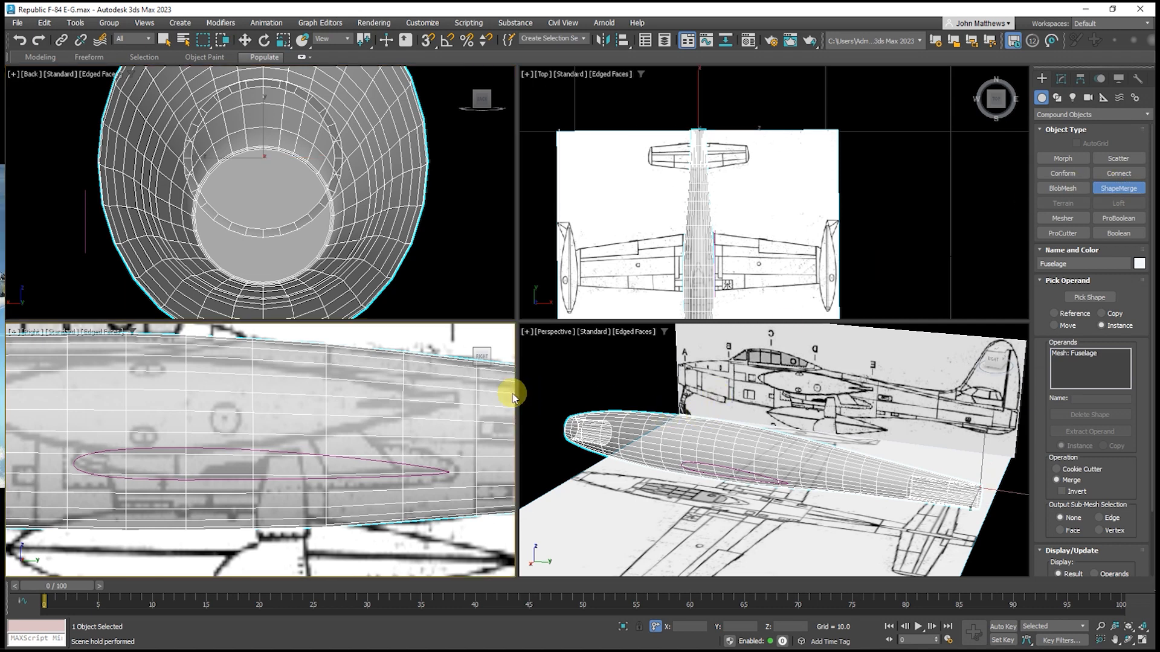
{"action": "left_click", "coordinate": [1143, 643]}
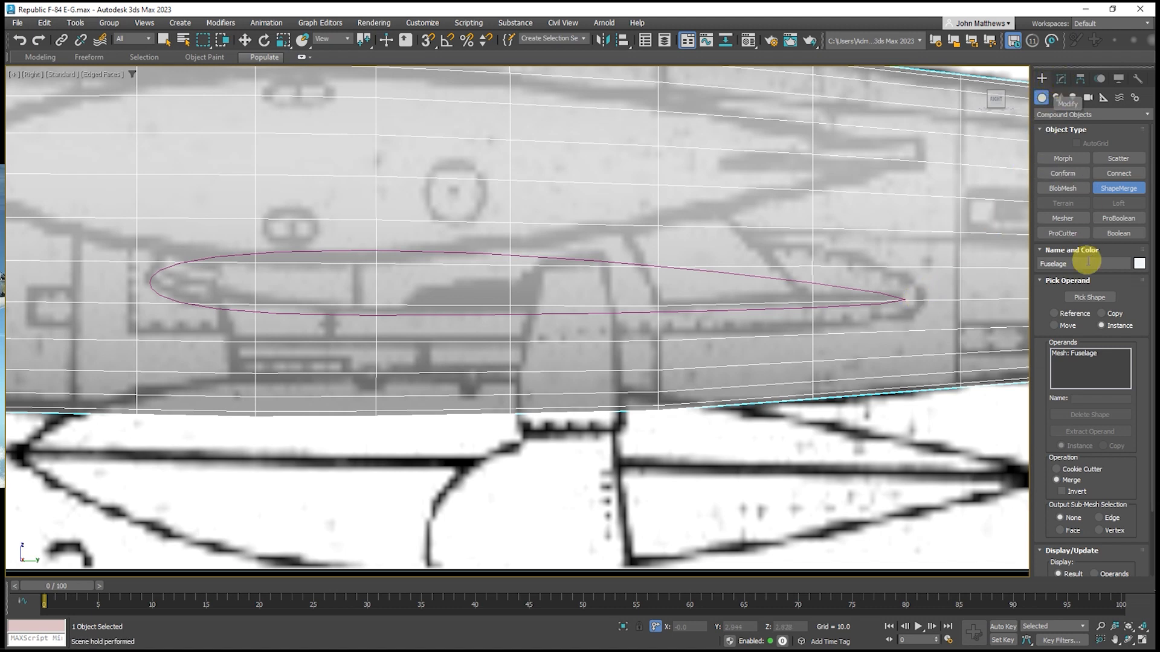
{"action": "left_click", "coordinate": [1089, 297]}
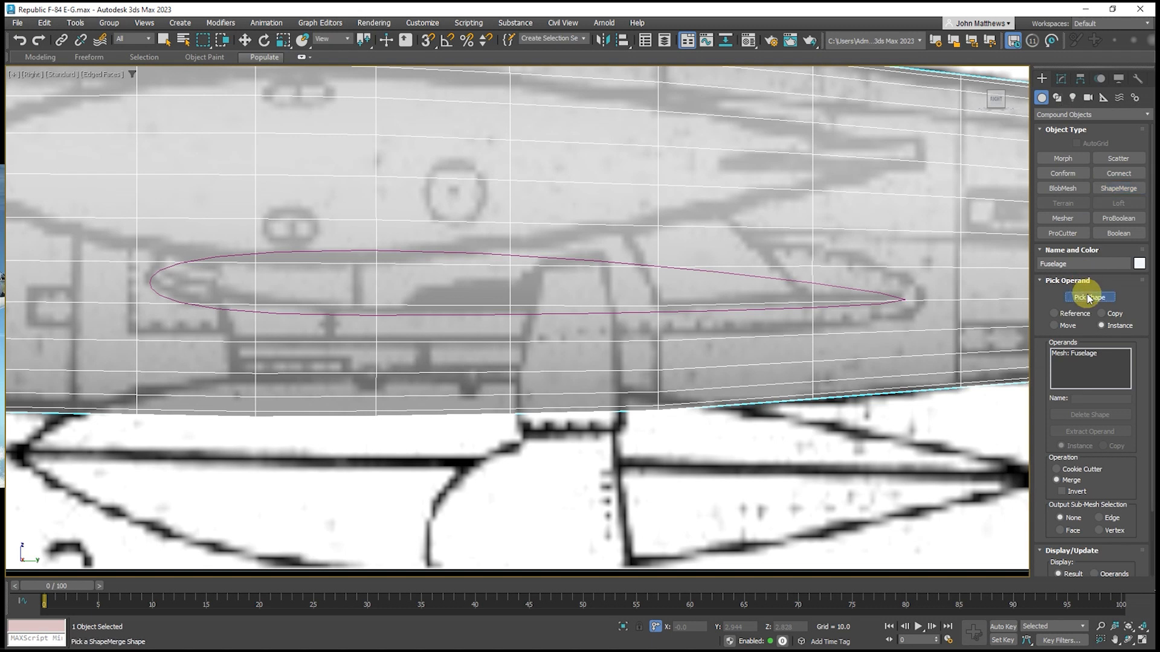
{"action": "left_click", "coordinate": [871, 291]}
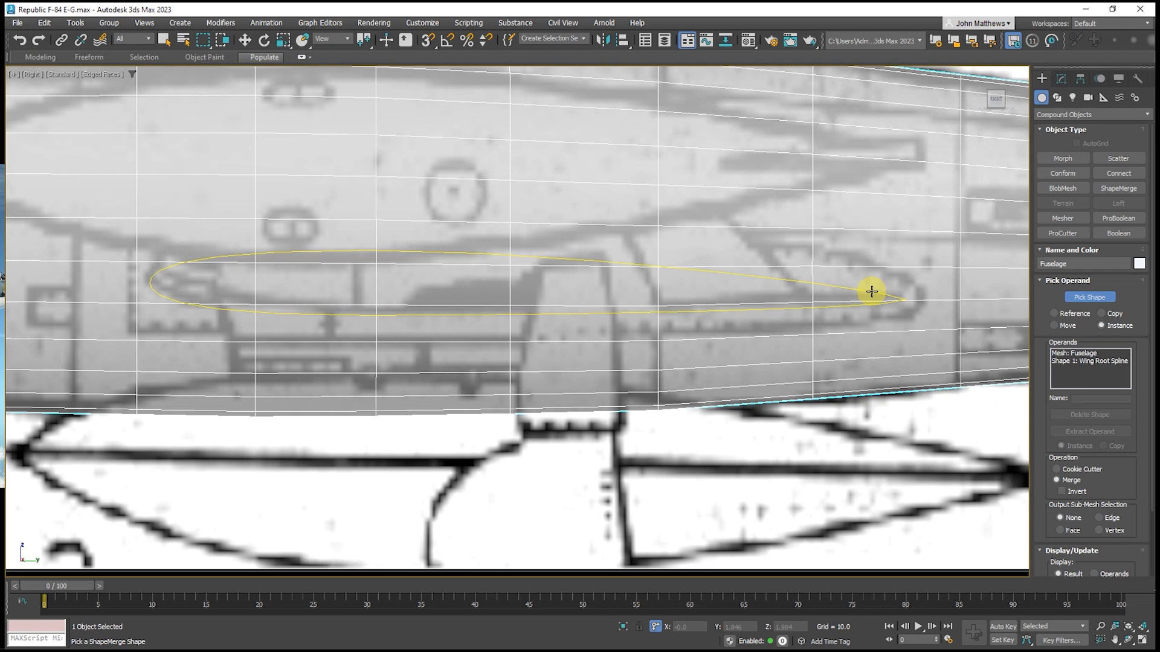
Add an Edit Poly modifier above the fuselage's ShapeMerge and enter its Vertex level
{"action": "left_click", "coordinate": [1063, 81]}
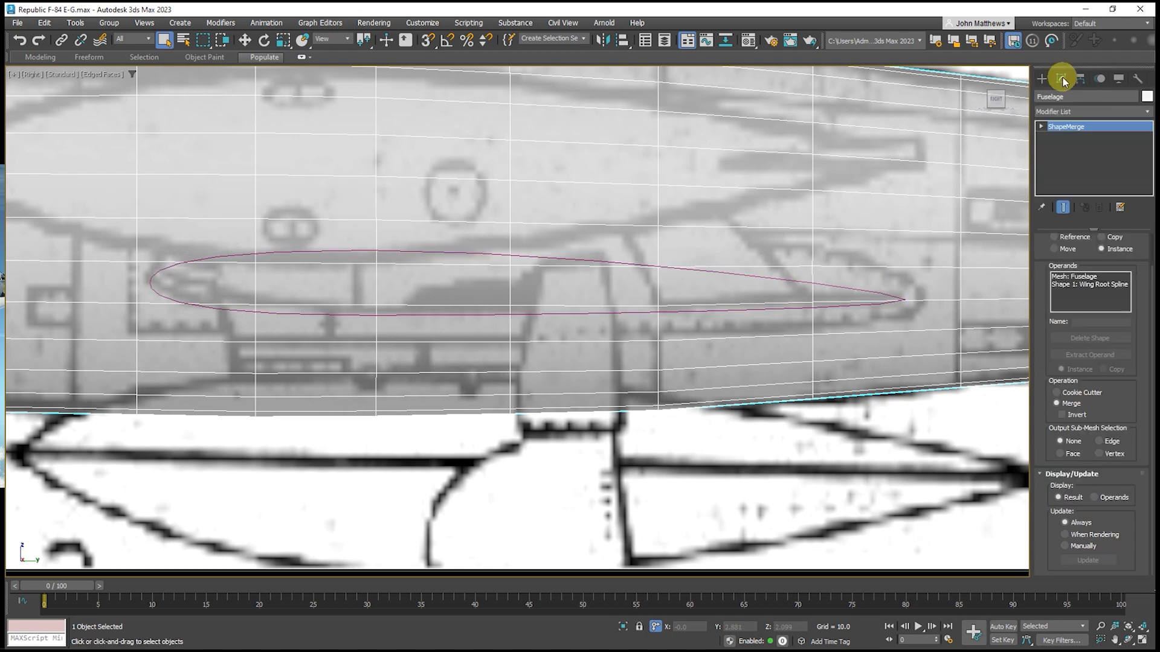
{"action": "left_click", "coordinate": [1071, 112]}
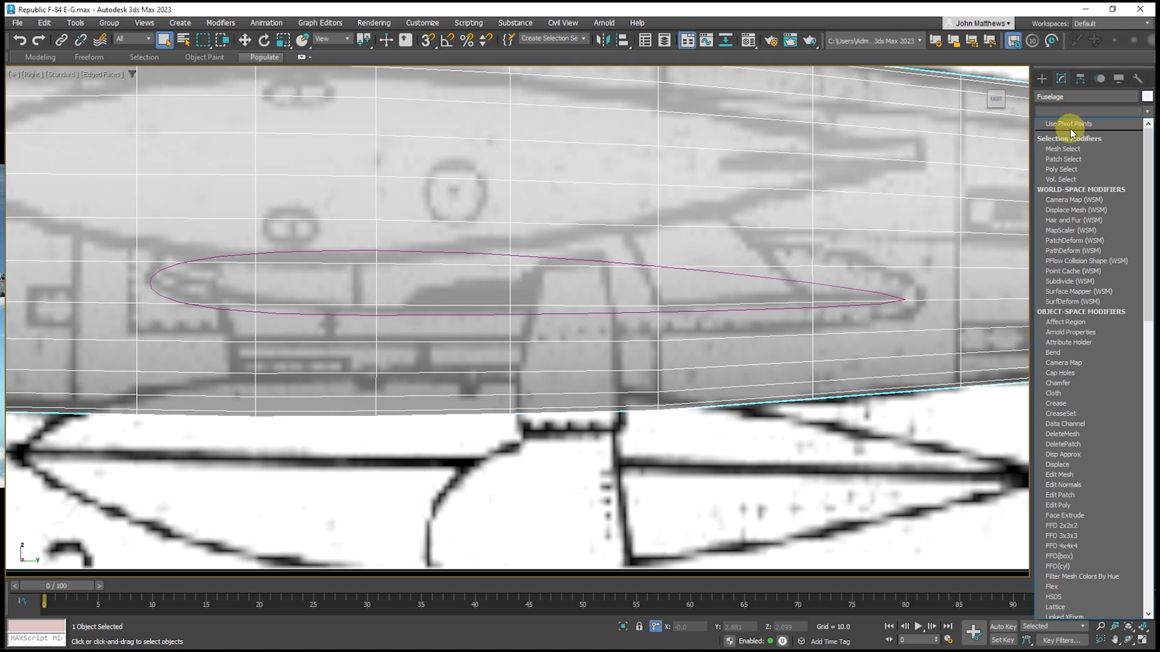
{"action": "left_click", "coordinate": [1069, 505]}
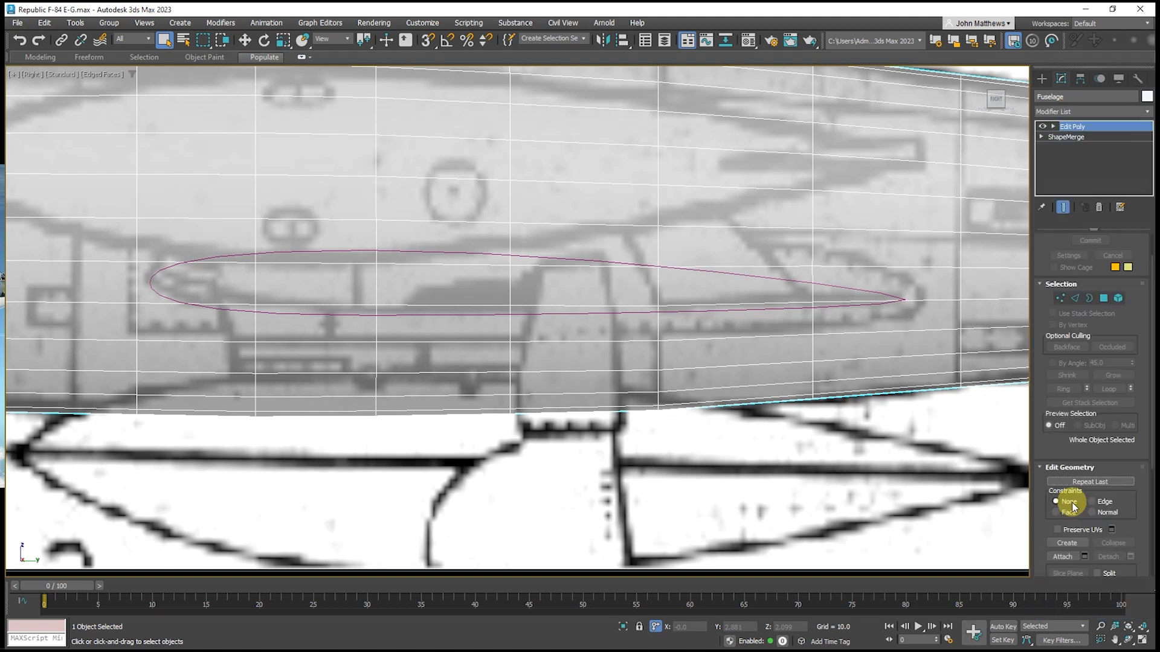
{"action": "left_click", "coordinate": [1053, 127]}
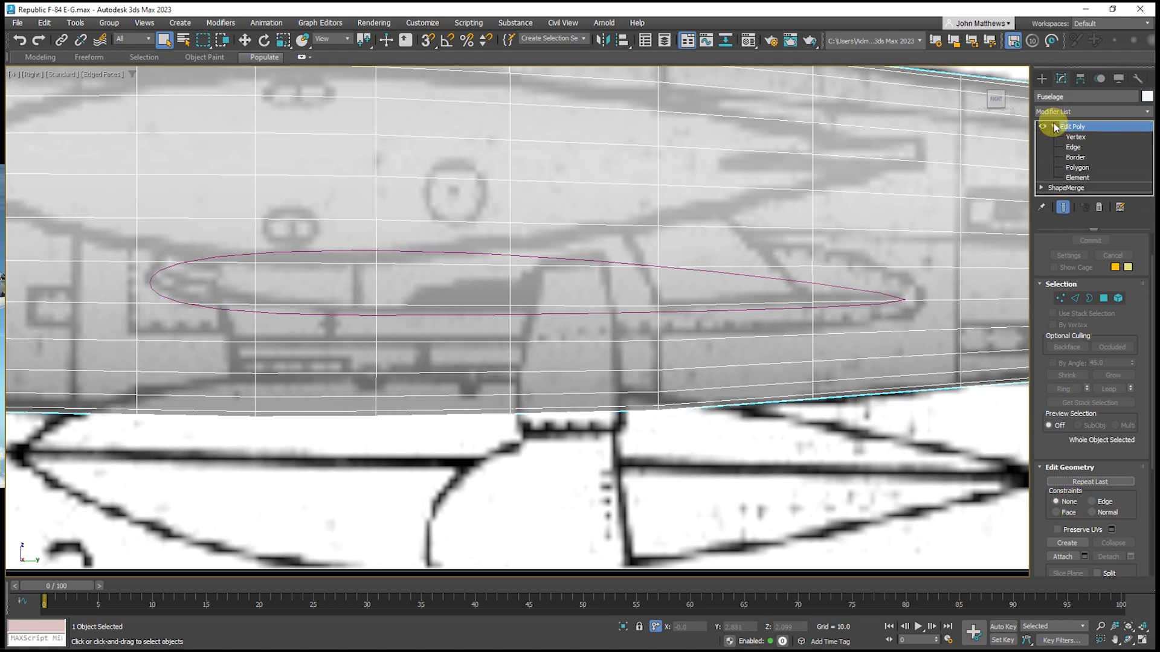
{"action": "left_click", "coordinate": [1076, 137]}
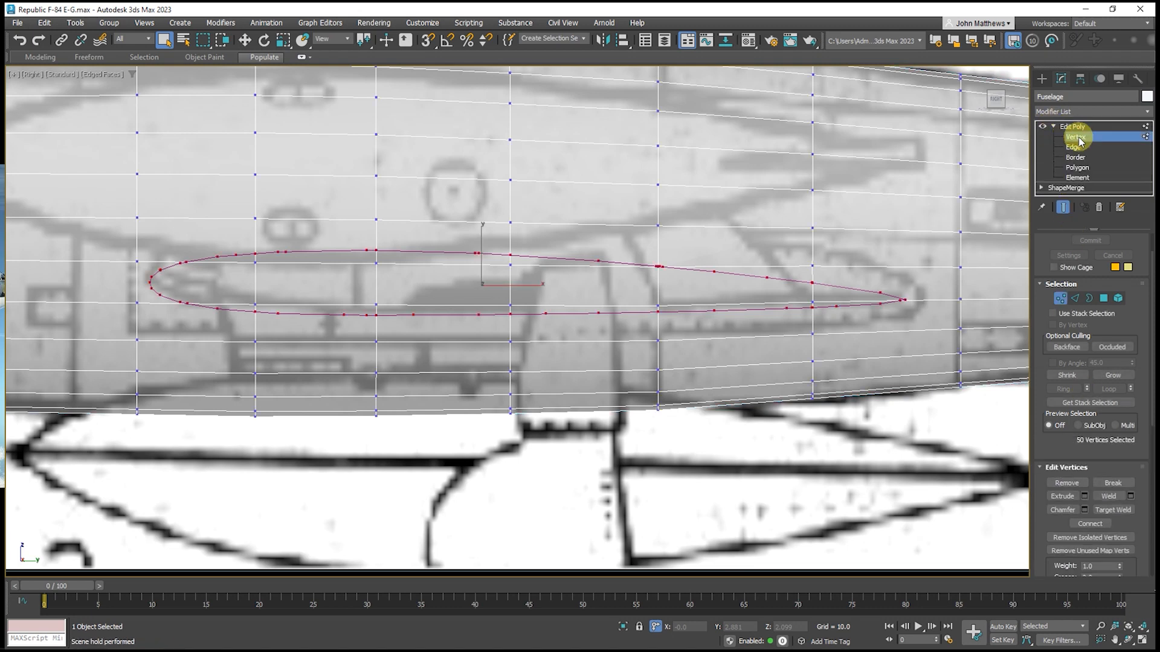
Target-weld the closely spaced duplicate vertices along the upper front edge of the merged wing root outline
{"action": "scroll", "coordinate": [141, 278], "scroll_direction": "up", "scroll_amount": 5}
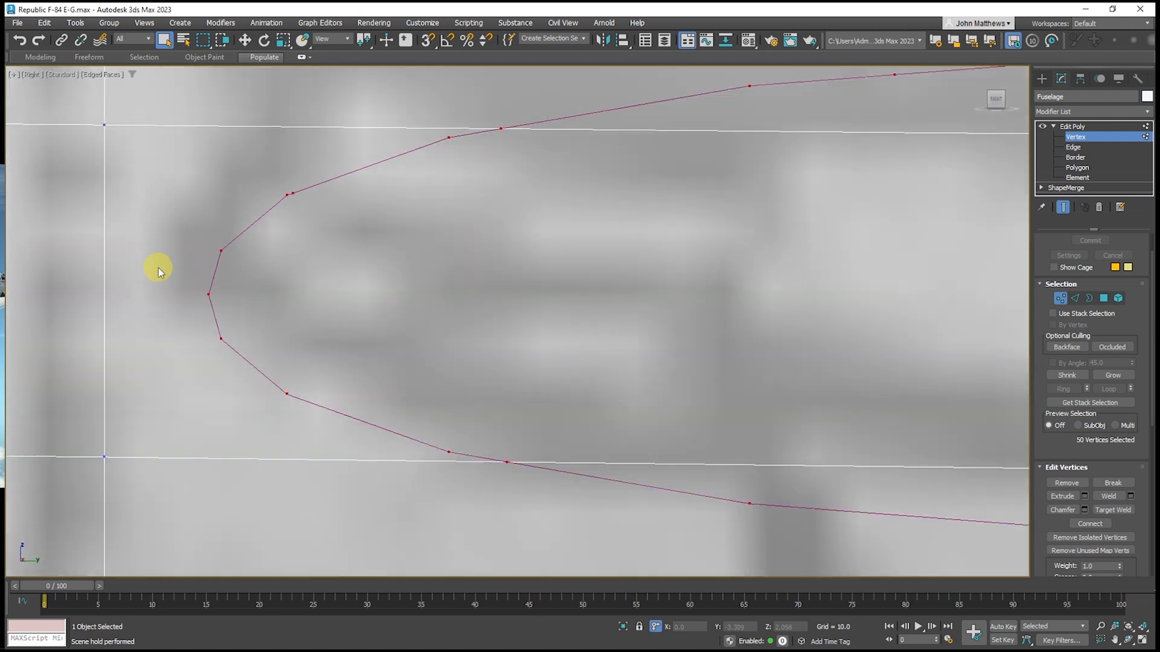
{"action": "right_click", "coordinate": [303, 253]}
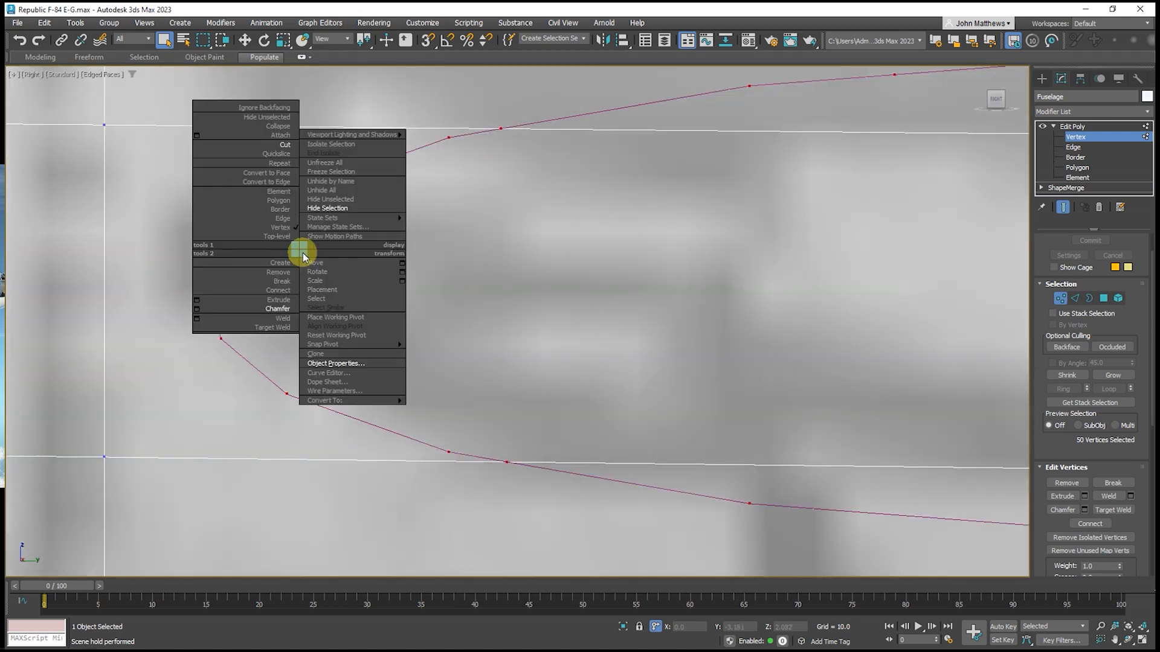
{"action": "left_click", "coordinate": [295, 312]}
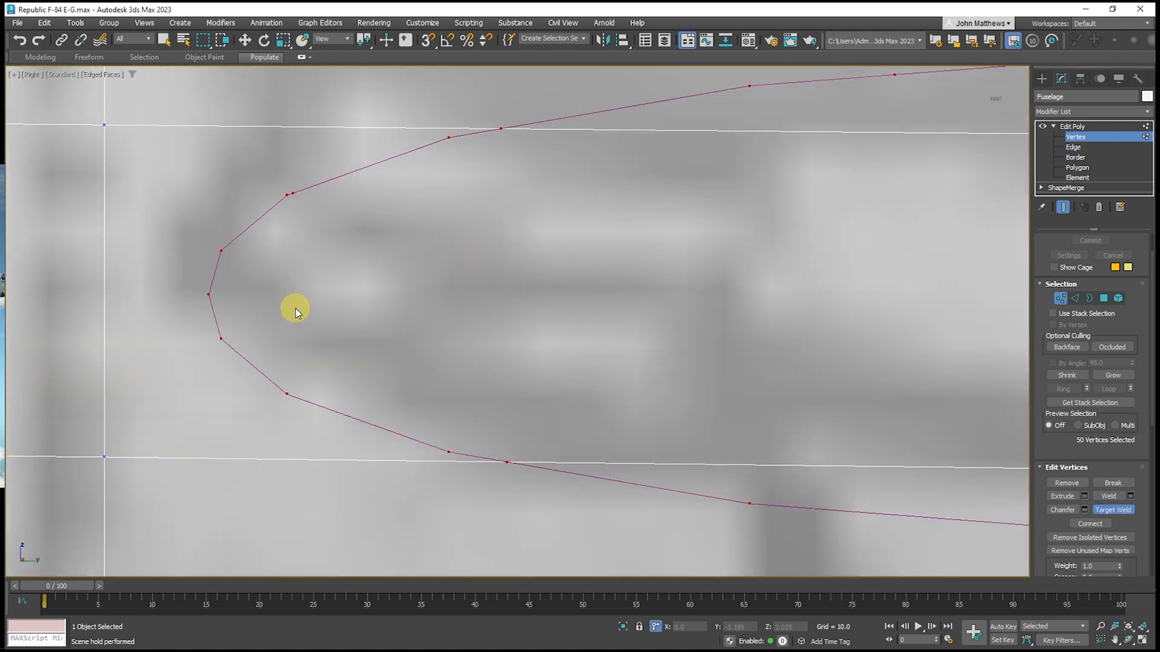
{"action": "left_click", "coordinate": [287, 191]}
{"action": "scroll", "coordinate": [278, 310], "scroll_direction": "down", "scroll_amount": 2}
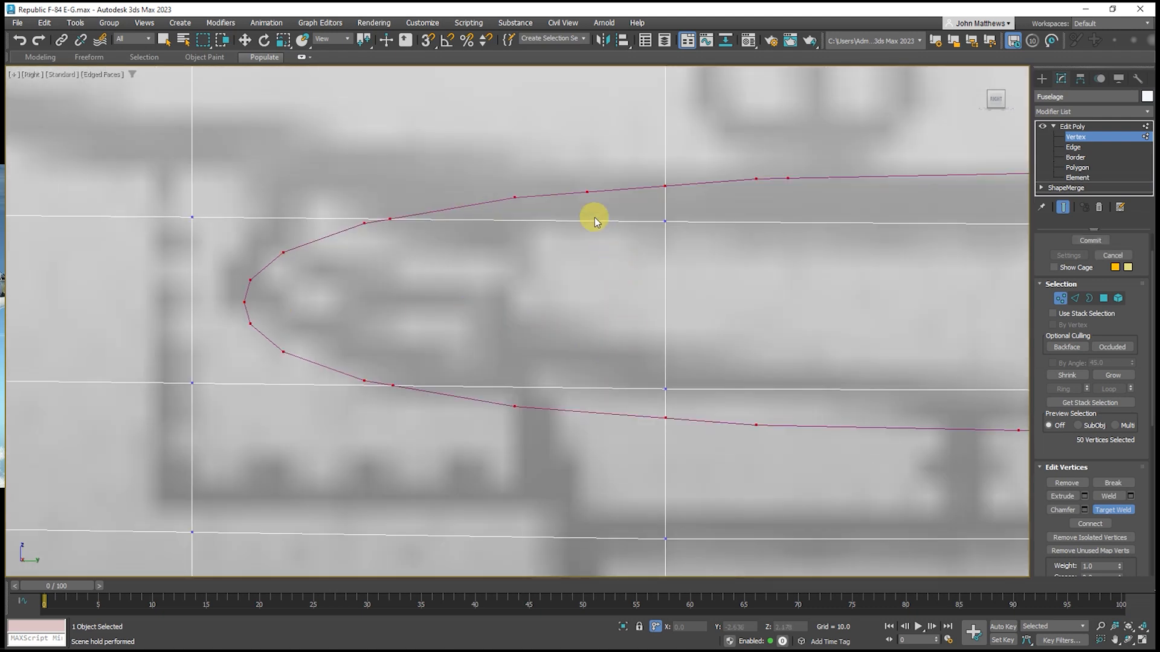
{"action": "left_click", "coordinate": [587, 192]}
{"action": "left_click", "coordinate": [665, 185]}
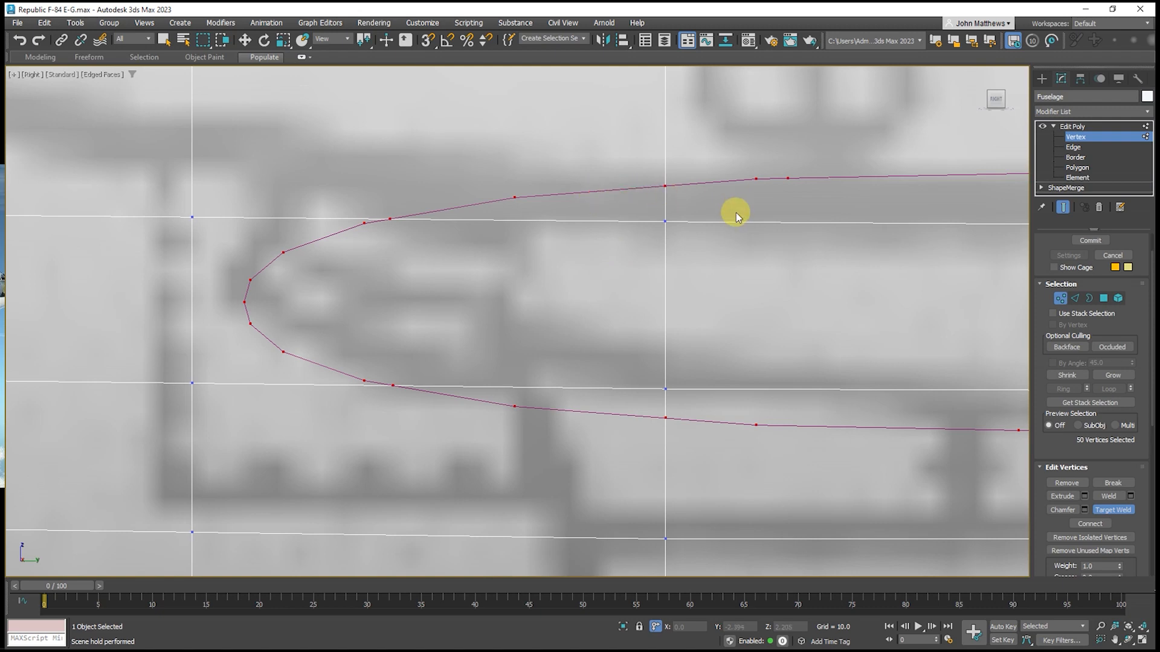
{"action": "left_click", "coordinate": [787, 179]}
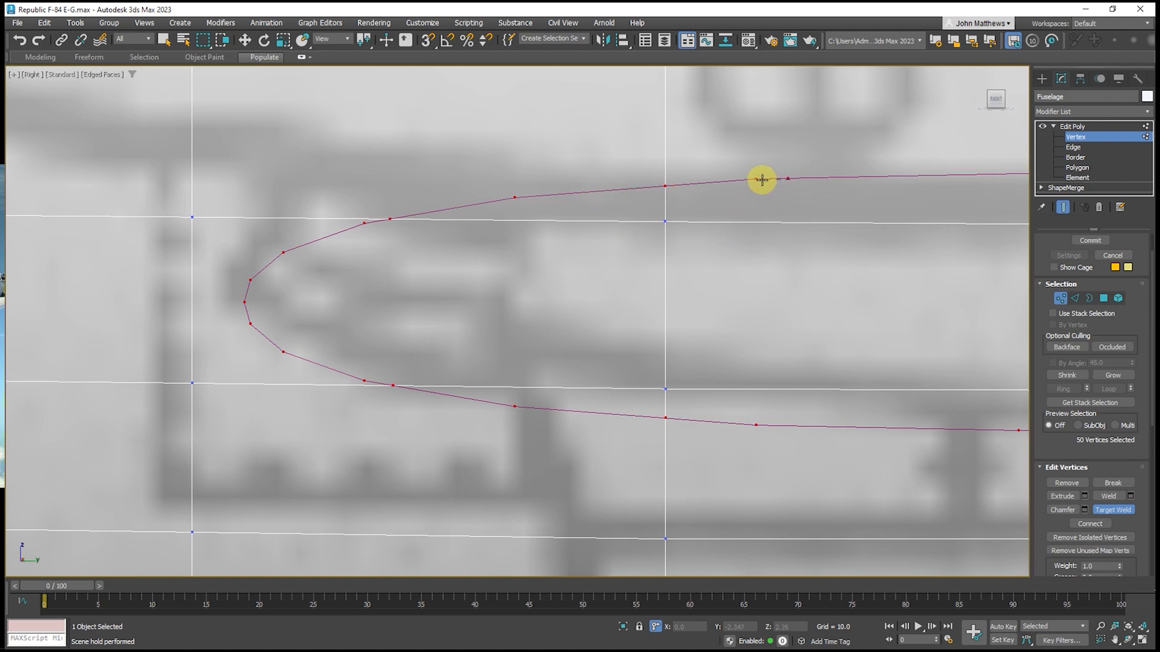
{"action": "scroll", "coordinate": [445, 295], "scroll_direction": "down", "scroll_amount": 2}
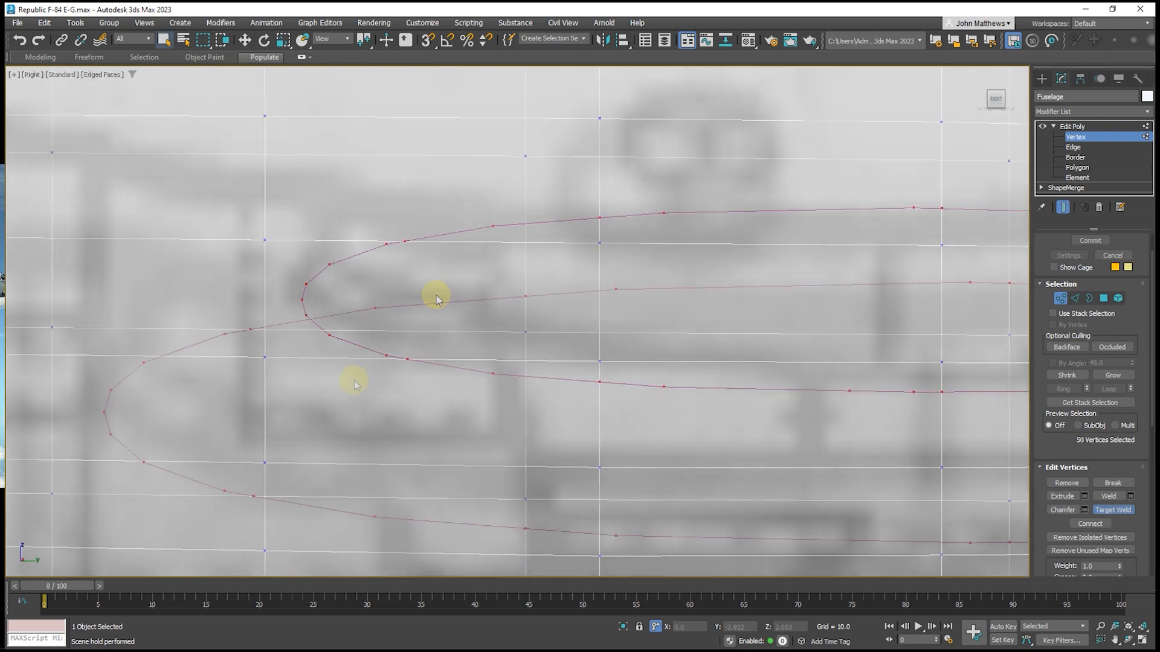
Cut four vertical edges between opposite upper and lower vertices at the leading edge of the wing root outline
{"action": "right_click", "coordinate": [352, 379]}
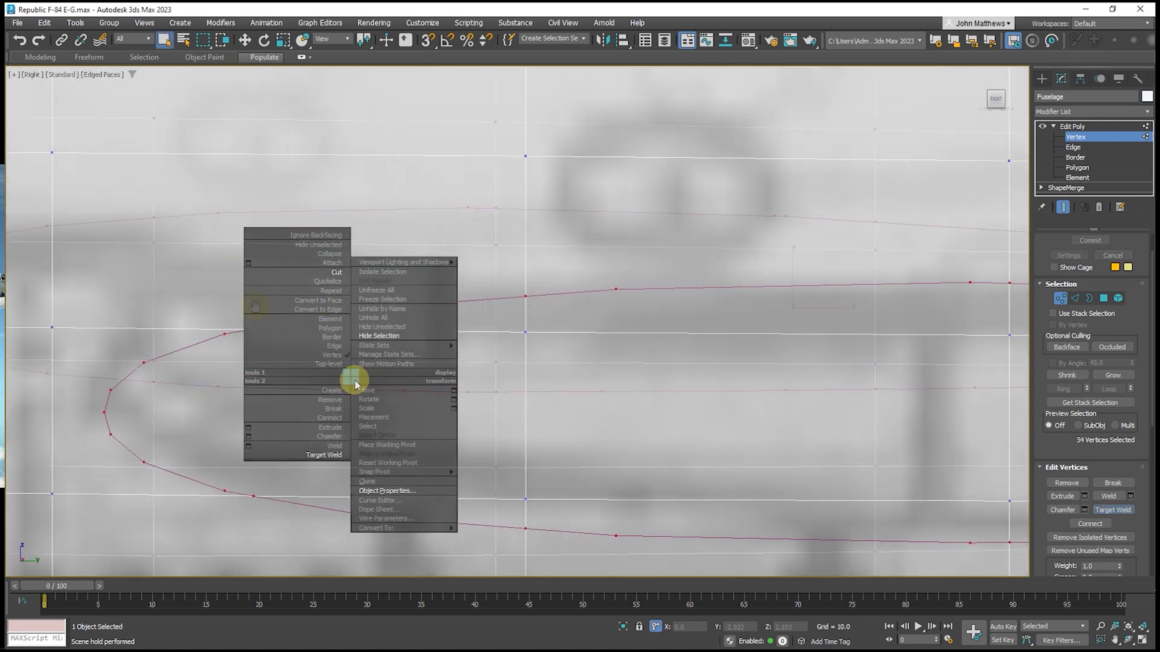
{"action": "left_click", "coordinate": [336, 271]}
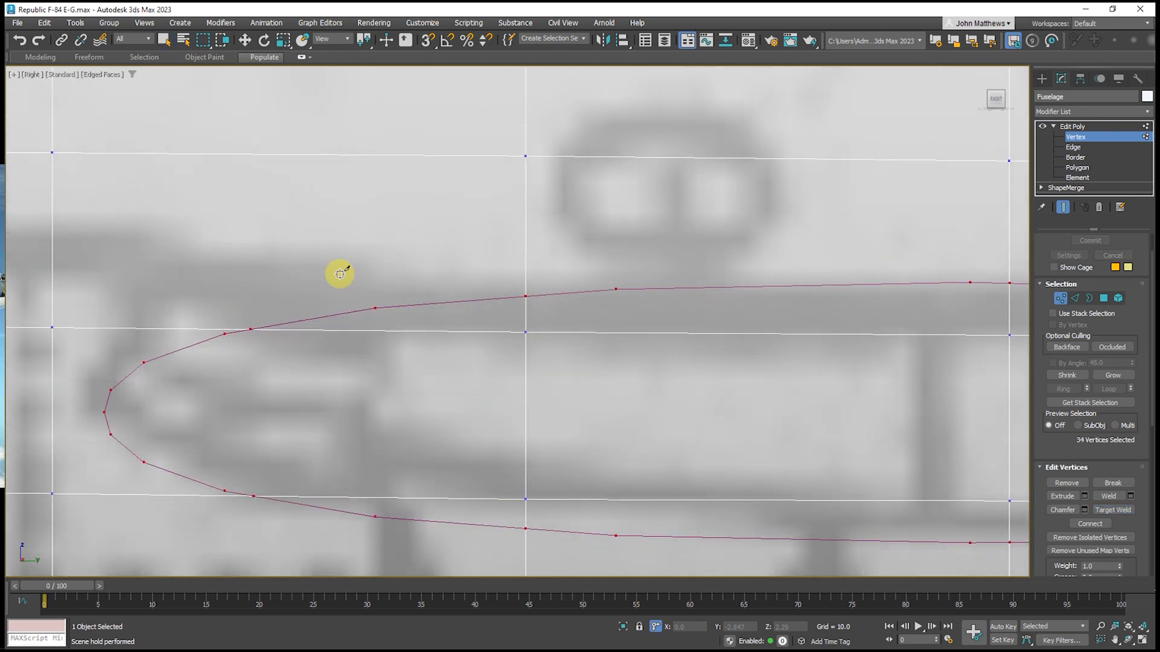
{"action": "left_click", "coordinate": [110, 434]}
{"action": "left_click", "coordinate": [111, 390]}
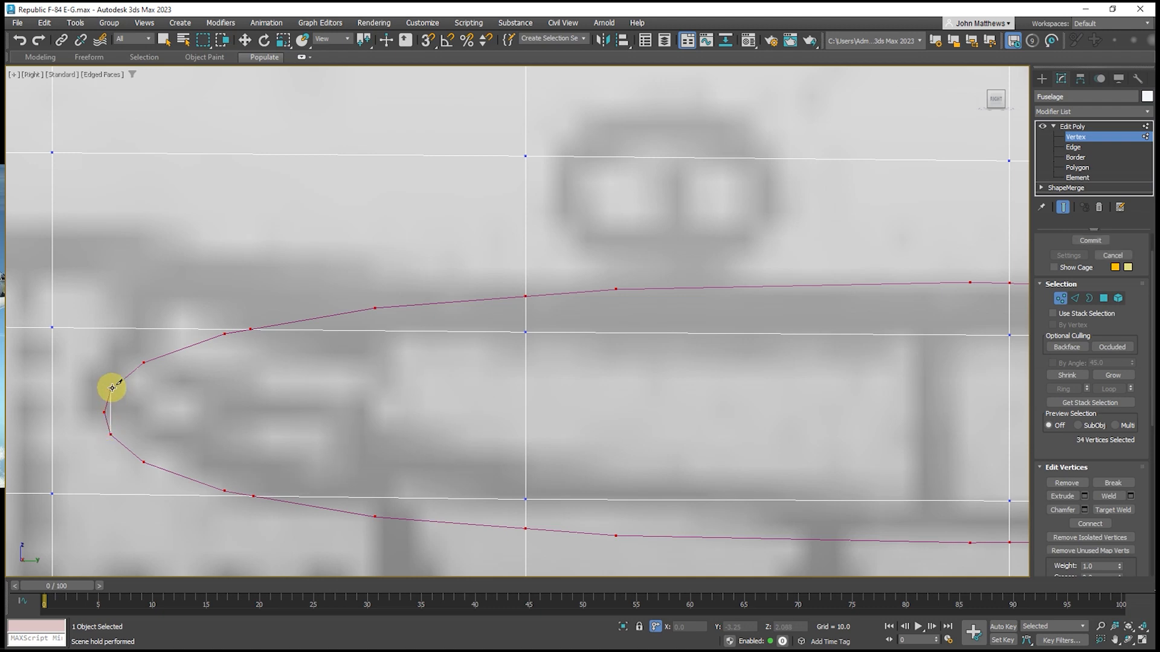
{"action": "left_click", "coordinate": [143, 362]}
{"action": "left_click", "coordinate": [143, 462]}
{"action": "left_click", "coordinate": [224, 491]}
{"action": "left_click", "coordinate": [253, 496]}
{"action": "left_click", "coordinate": [250, 330]}
{"action": "right_click", "coordinate": [250, 329]}
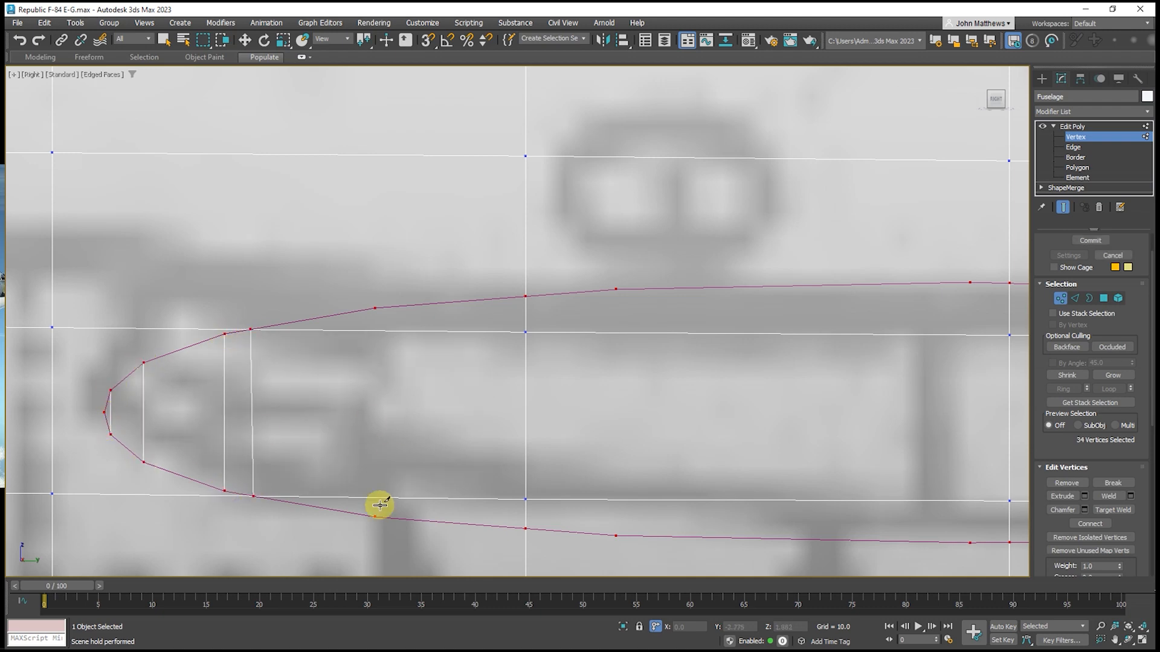
Cut three more vertical edges between opposite outline vertices across the forward half of the wing root
{"action": "left_click", "coordinate": [375, 517]}
{"action": "left_click", "coordinate": [376, 309]}
{"action": "right_click", "coordinate": [375, 308]}
{"action": "left_click", "coordinate": [616, 290]}
{"action": "left_click", "coordinate": [618, 535]}
{"action": "right_click", "coordinate": [618, 535]}
{"action": "middle_click_drag", "start_coordinate": [931, 351], "coordinate": [518, 298]}
{"action": "left_click", "coordinate": [557, 230]}
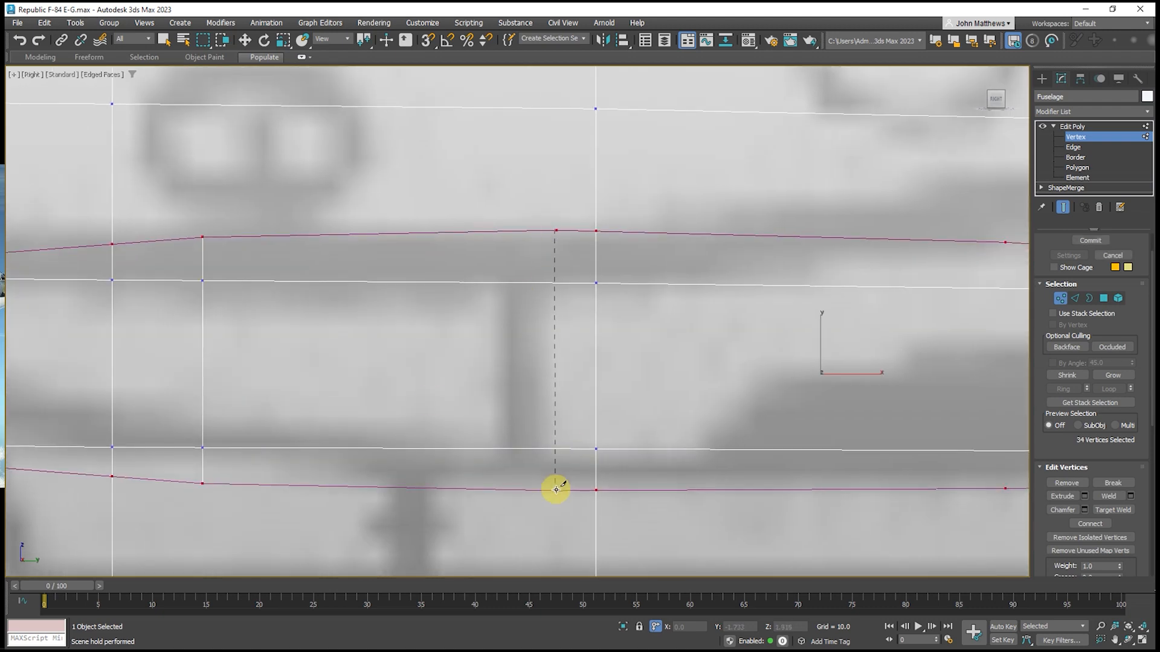
{"action": "left_click", "coordinate": [557, 489]}
Cut four vertical edges between opposite outline vertices across the rear of the wing root, ending just ahead of the trailing edge
{"action": "scroll", "coordinate": [557, 487], "scroll_direction": "down", "scroll_amount": 5}
{"action": "left_click", "coordinate": [589, 348]}
{"action": "left_click", "coordinate": [588, 435]}
{"action": "left_click", "coordinate": [757, 433]}
{"action": "left_click", "coordinate": [758, 360]}
{"action": "left_click", "coordinate": [922, 375]}
{"action": "left_click", "coordinate": [922, 430]}
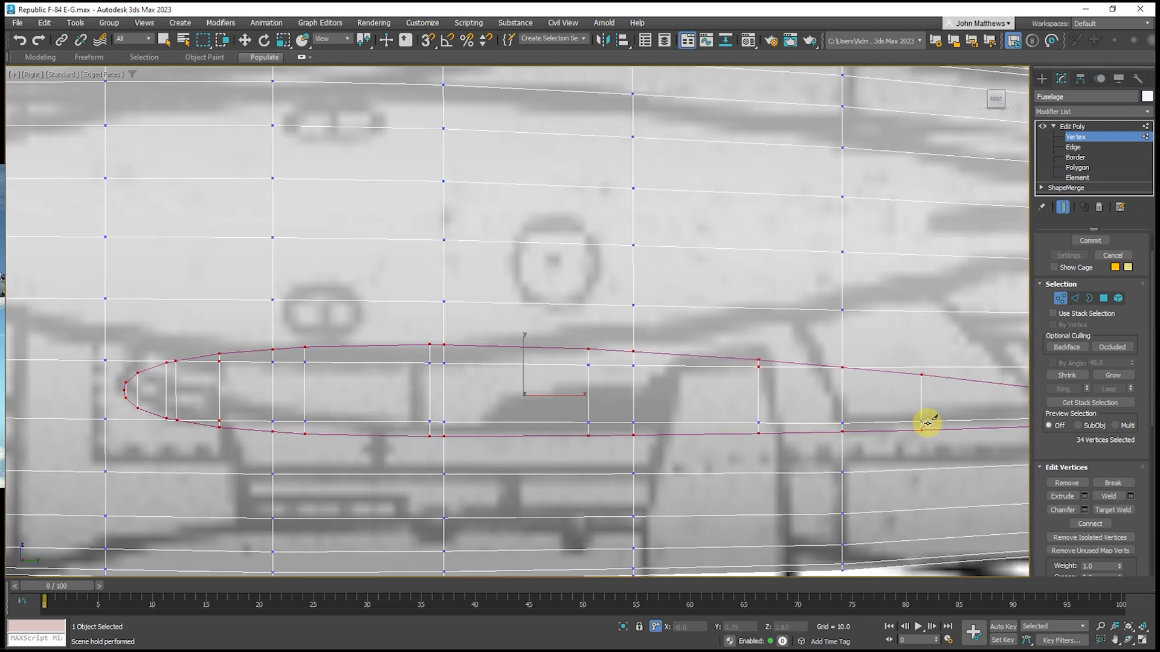
{"action": "middle_click_drag", "start_coordinate": [949, 415], "coordinate": [556, 401]}
{"action": "left_click", "coordinate": [764, 408]}
{"action": "left_click", "coordinate": [764, 392]}
{"action": "right_click", "coordinate": [752, 390]}
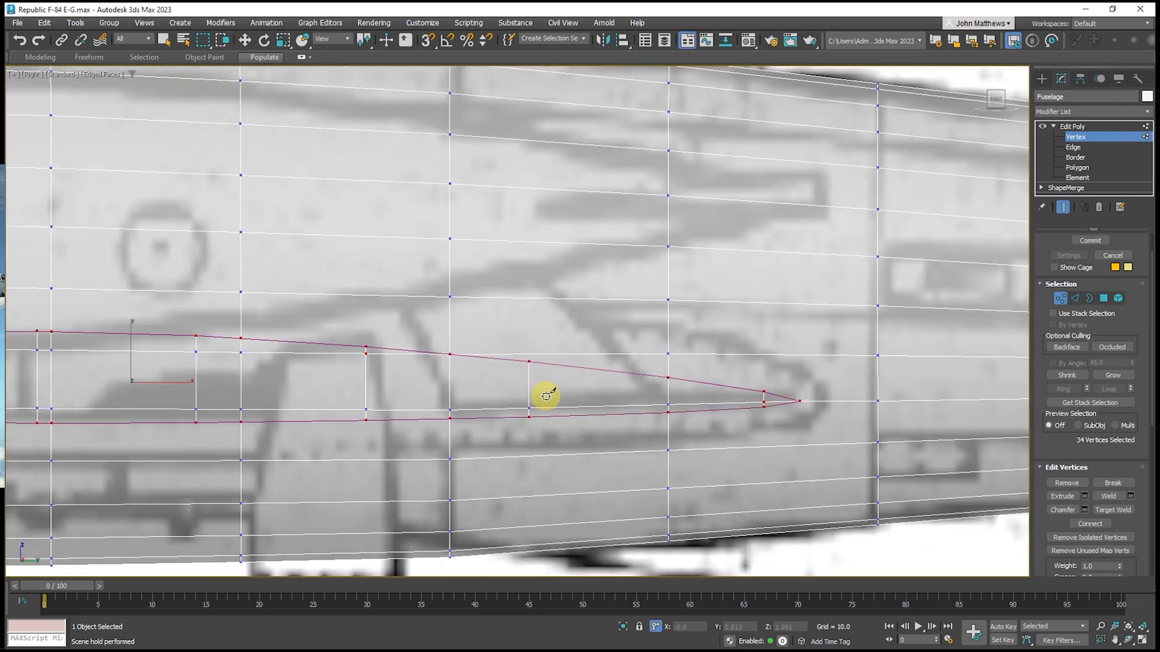
Target-weld the inner vertices on the fifth vertical cut from the leading edge onto the outline vertices above and below
{"action": "middle_click_drag", "start_coordinate": [439, 390], "coordinate": [770, 386]}
{"action": "scroll", "coordinate": [268, 368], "scroll_direction": "up", "scroll_amount": 3}
{"action": "right_click", "coordinate": [428, 416]}
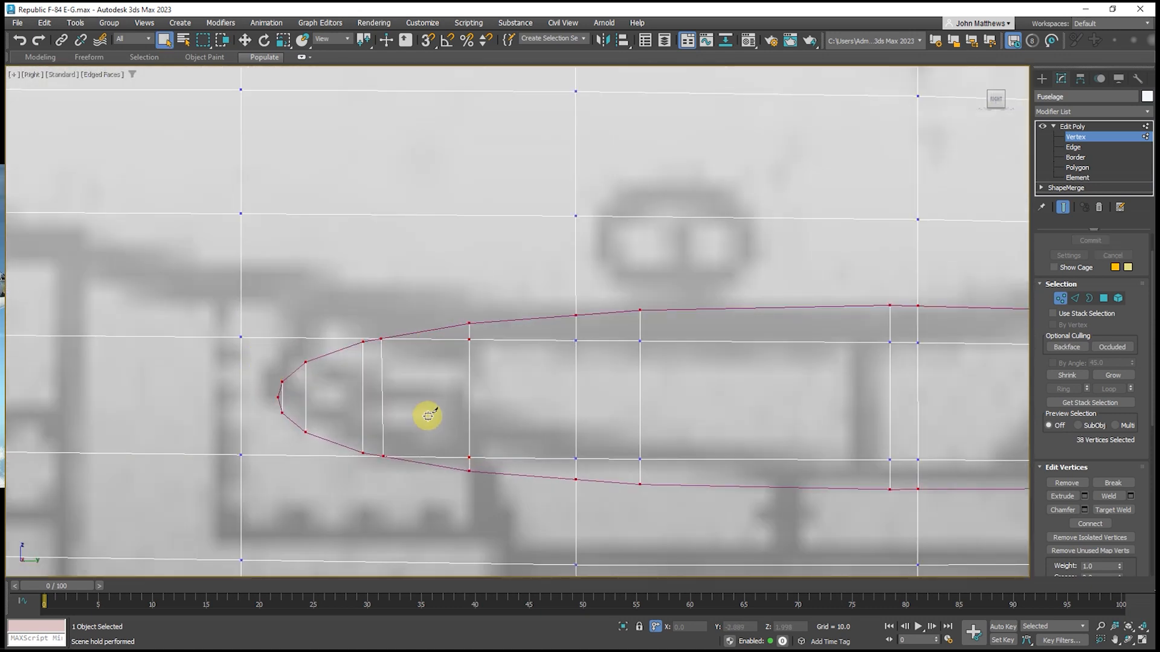
{"action": "right_click", "coordinate": [429, 416]}
{"action": "left_click", "coordinate": [415, 484]}
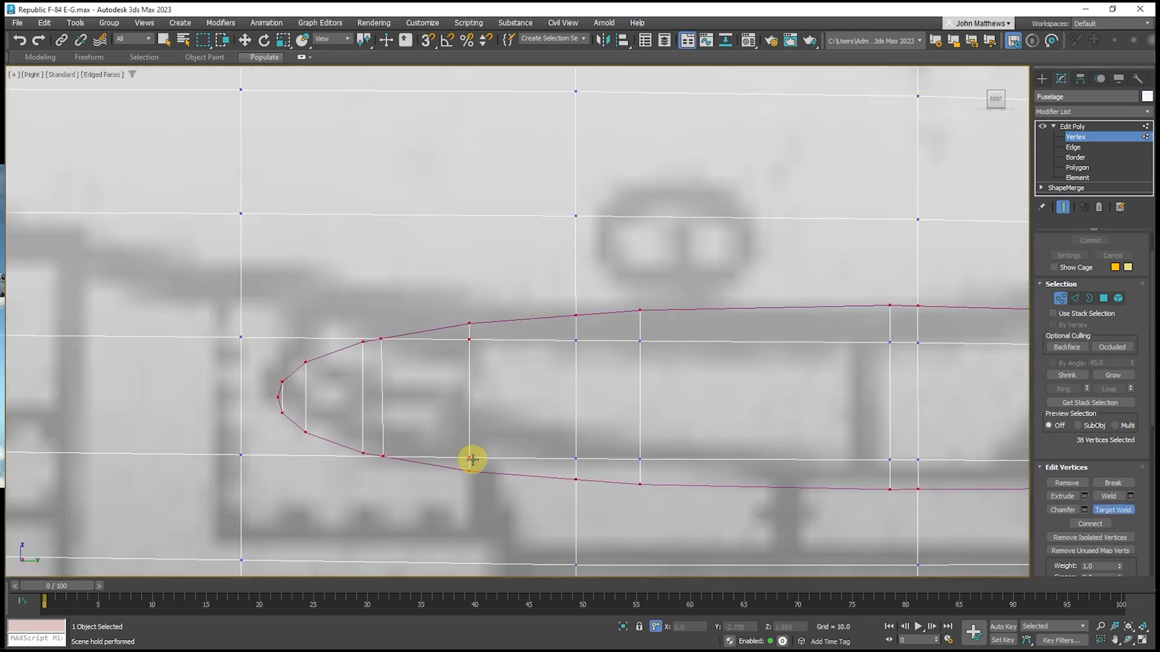
{"action": "left_click", "coordinate": [470, 454]}
{"action": "left_click", "coordinate": [470, 471]}
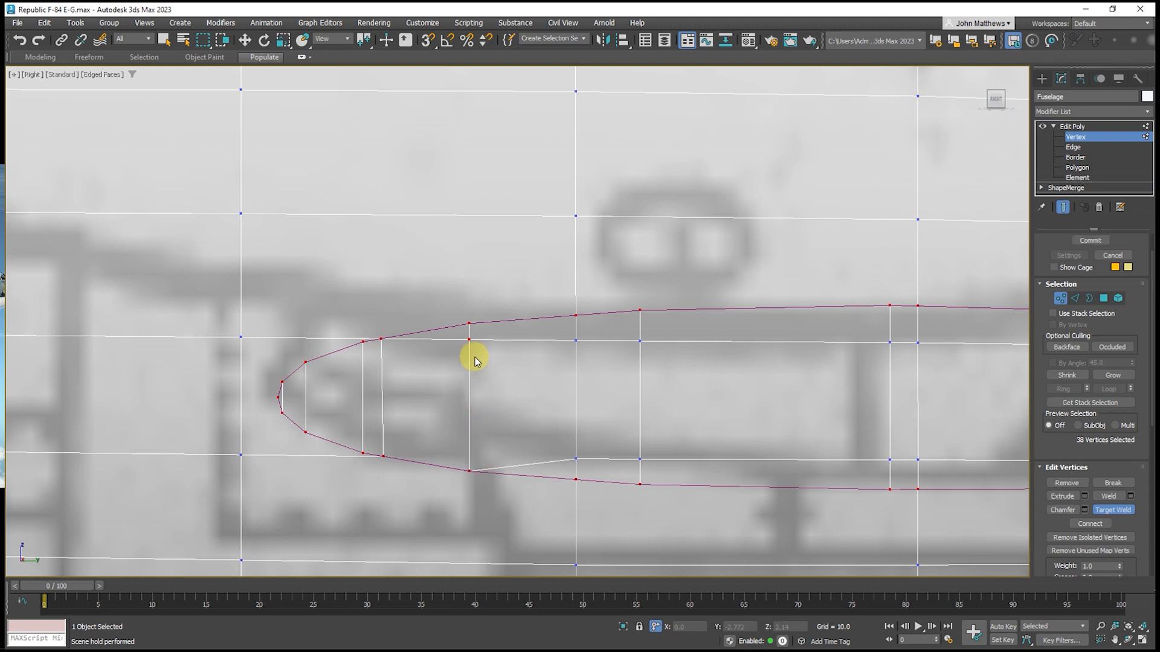
{"action": "left_click", "coordinate": [470, 324]}
Target-weld the inner vertices on the sixth and seventh vertical edges from the leading edge onto the adjacent wing root outline vertices
{"action": "left_click", "coordinate": [575, 341]}
{"action": "left_click", "coordinate": [575, 315]}
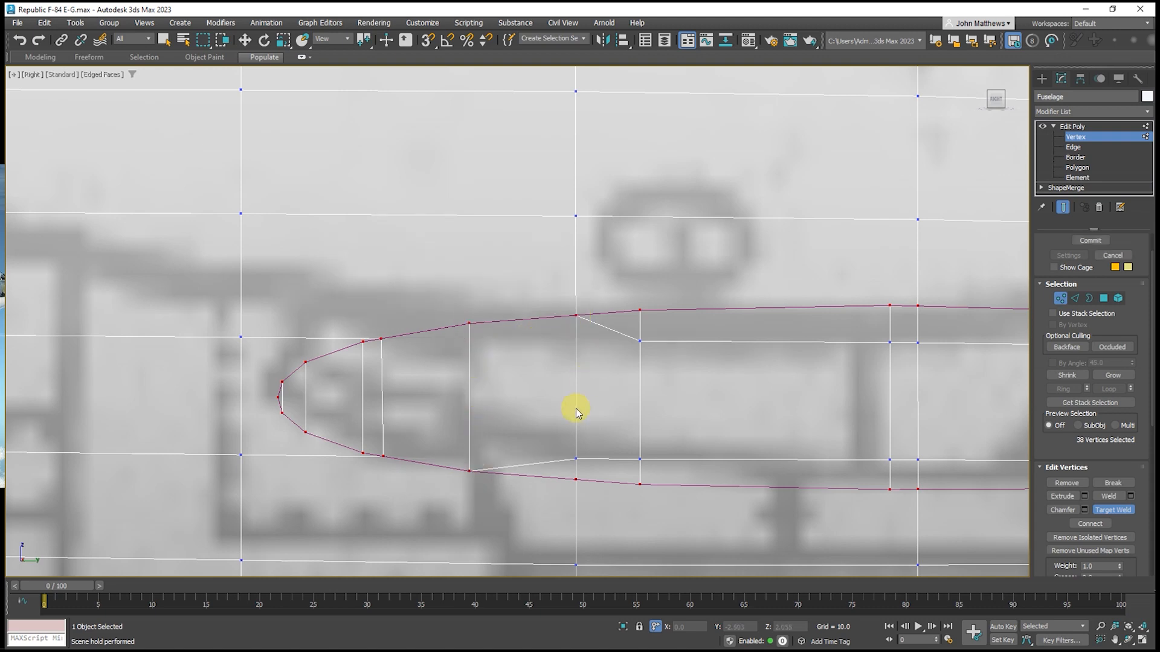
{"action": "left_click", "coordinate": [572, 460]}
{"action": "left_click", "coordinate": [576, 479]}
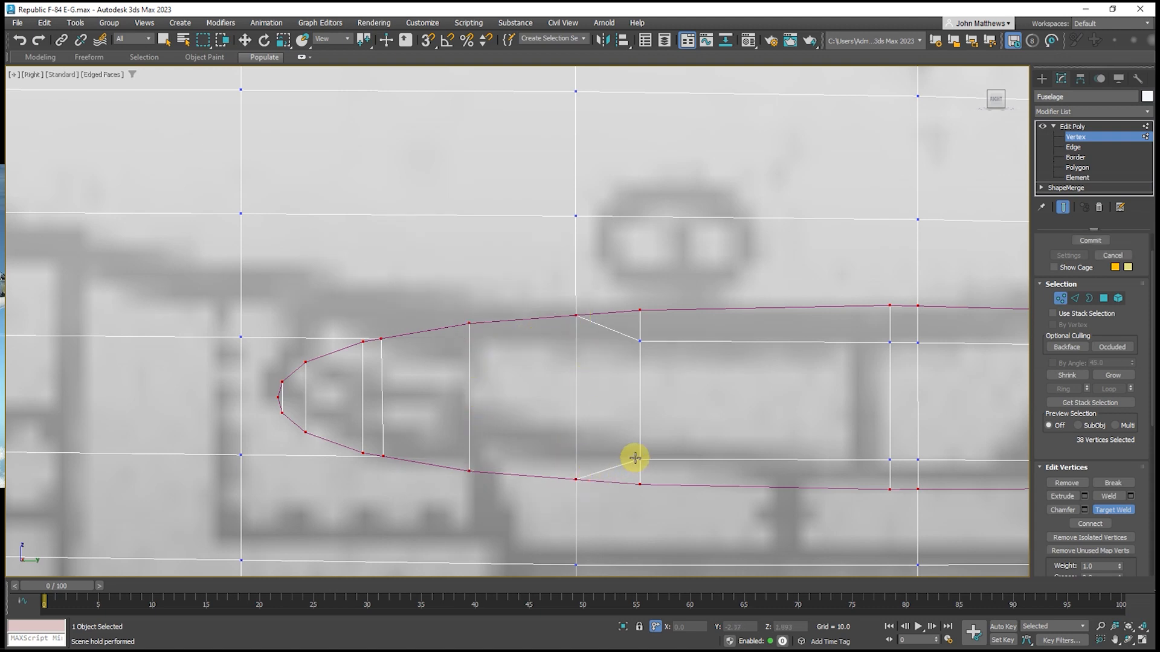
{"action": "left_click", "coordinate": [640, 483]}
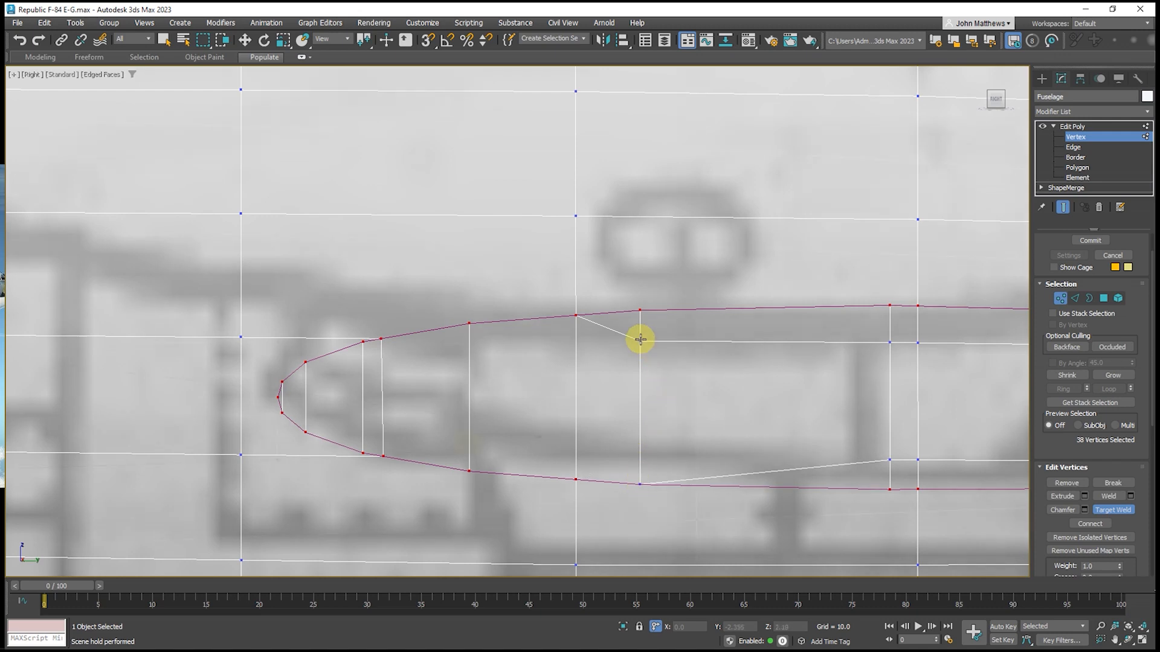
Select all polygons inside the wing root outline on the fuselage
{"action": "scroll", "coordinate": [622, 423], "scroll_direction": "down", "scroll_amount": 6}
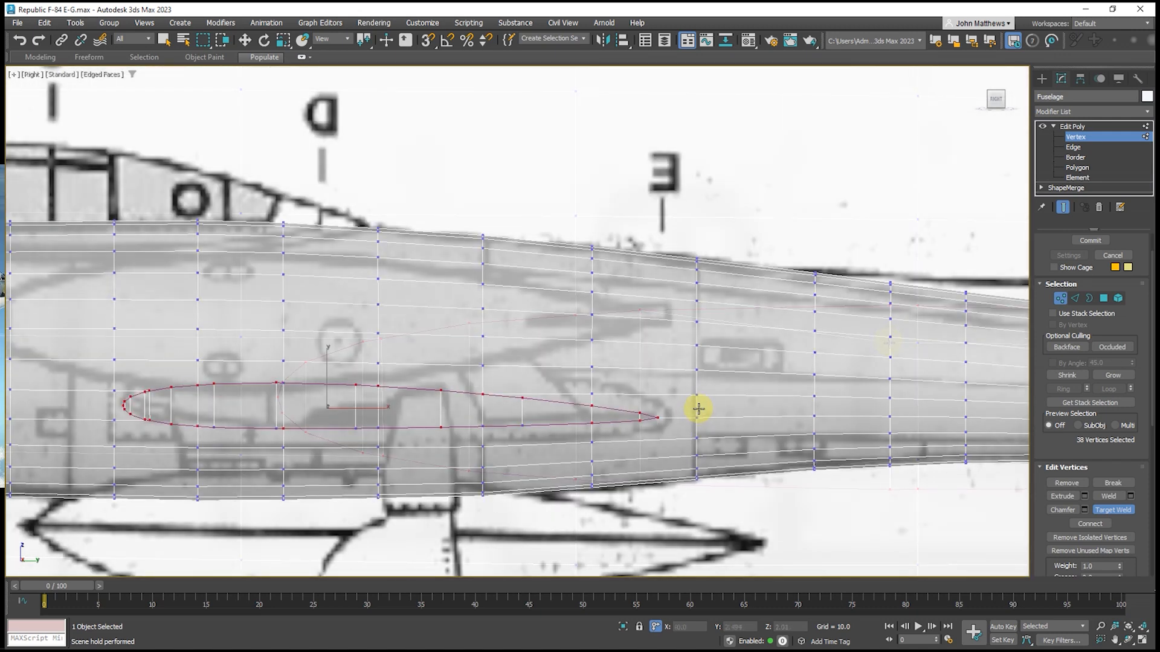
{"action": "middle_click_drag", "start_coordinate": [544, 407], "coordinate": [727, 415]}
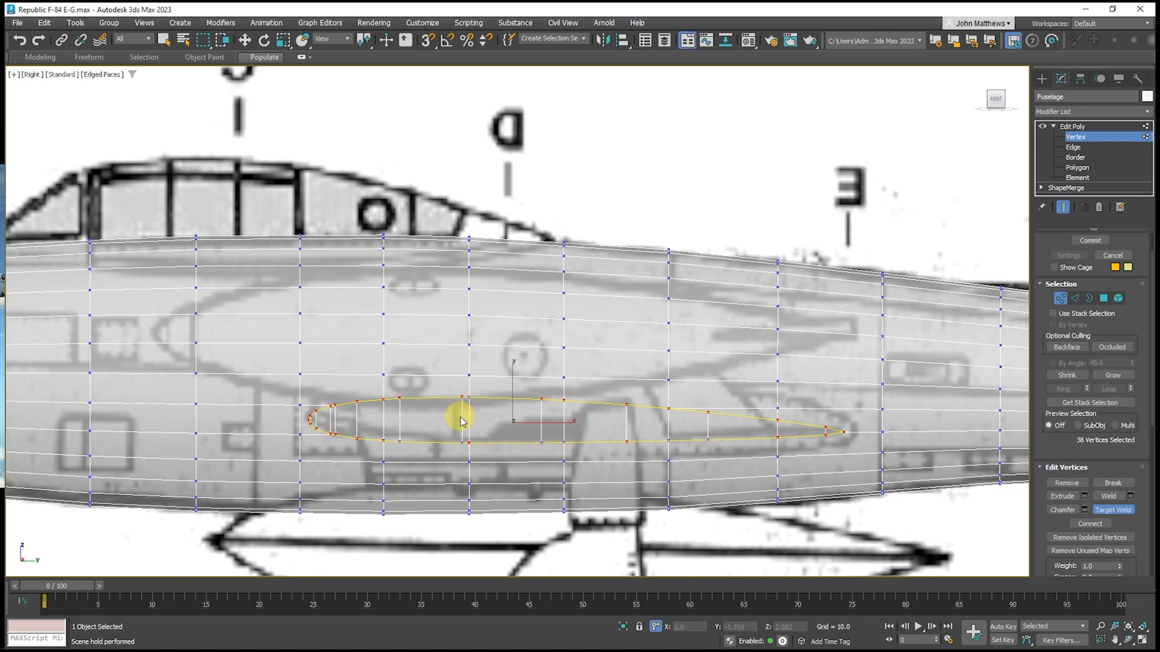
{"action": "left_click", "coordinate": [1084, 168]}
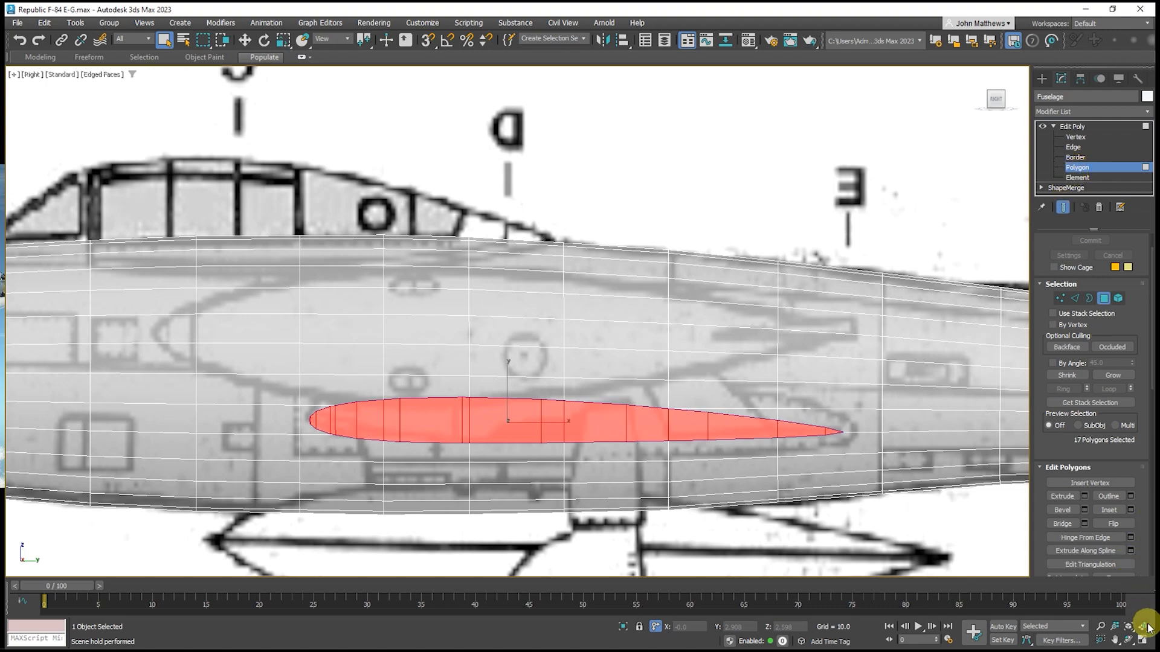
Unhide the front-elevation blueprint plane and change the Back viewport to a Front view framing the wing beside the selected root
{"action": "left_click", "coordinate": [1140, 641]}
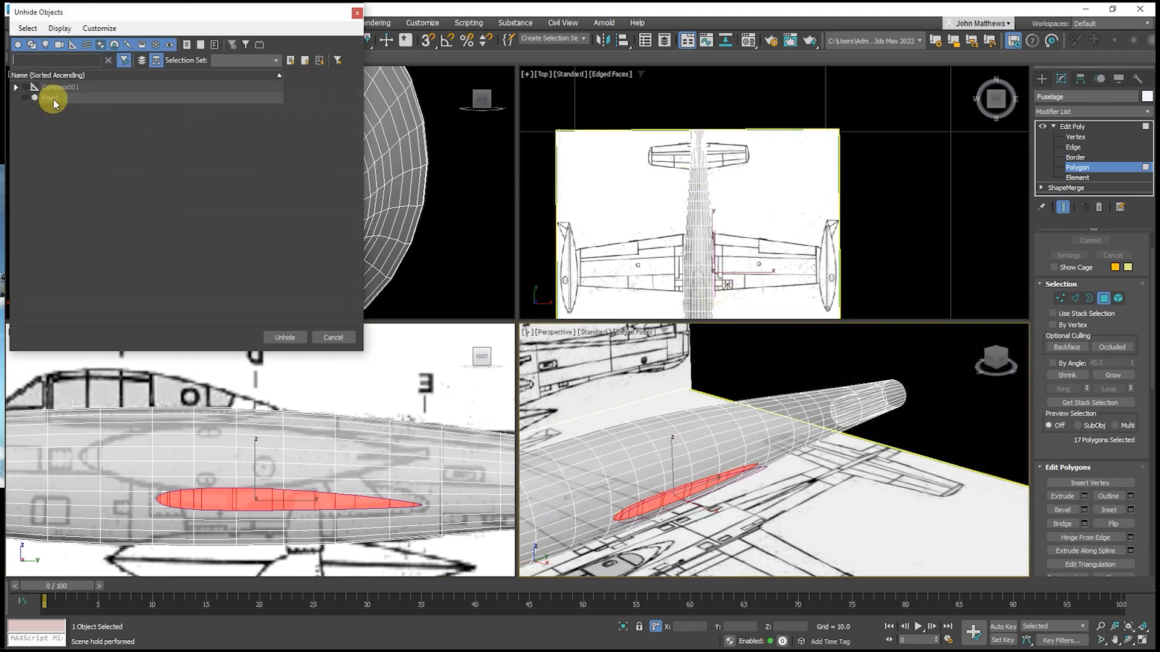
{"action": "left_click", "coordinate": [55, 103]}
{"action": "double_click", "coordinate": [53, 101]}
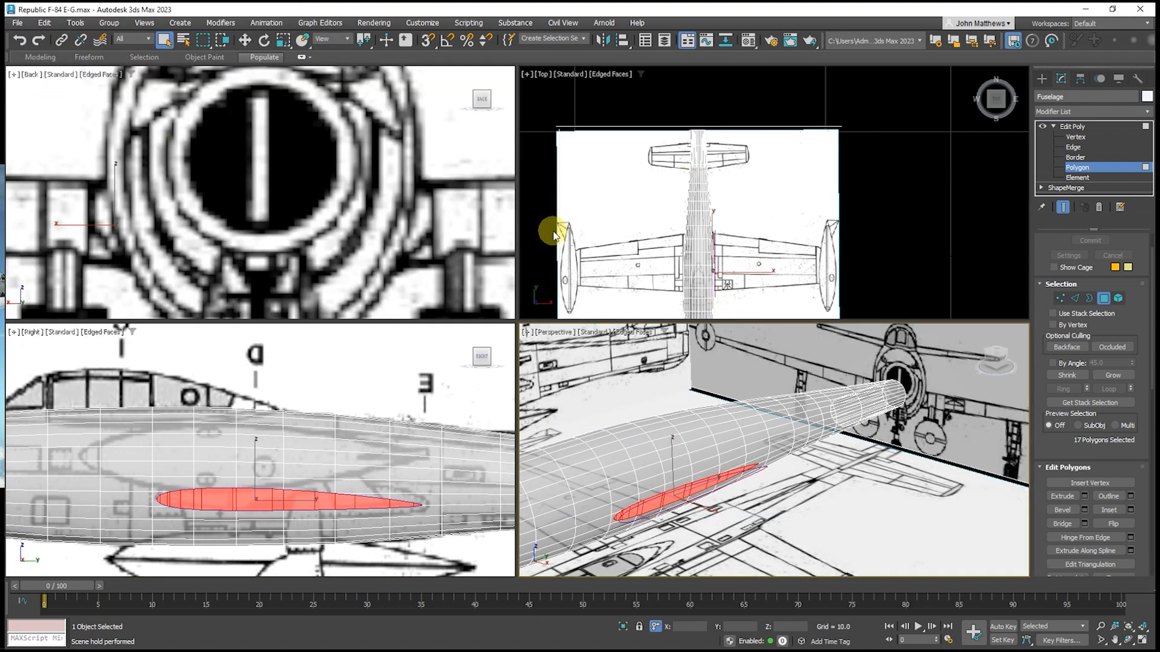
{"action": "scroll", "coordinate": [298, 267], "scroll_direction": "down", "scroll_amount": 6}
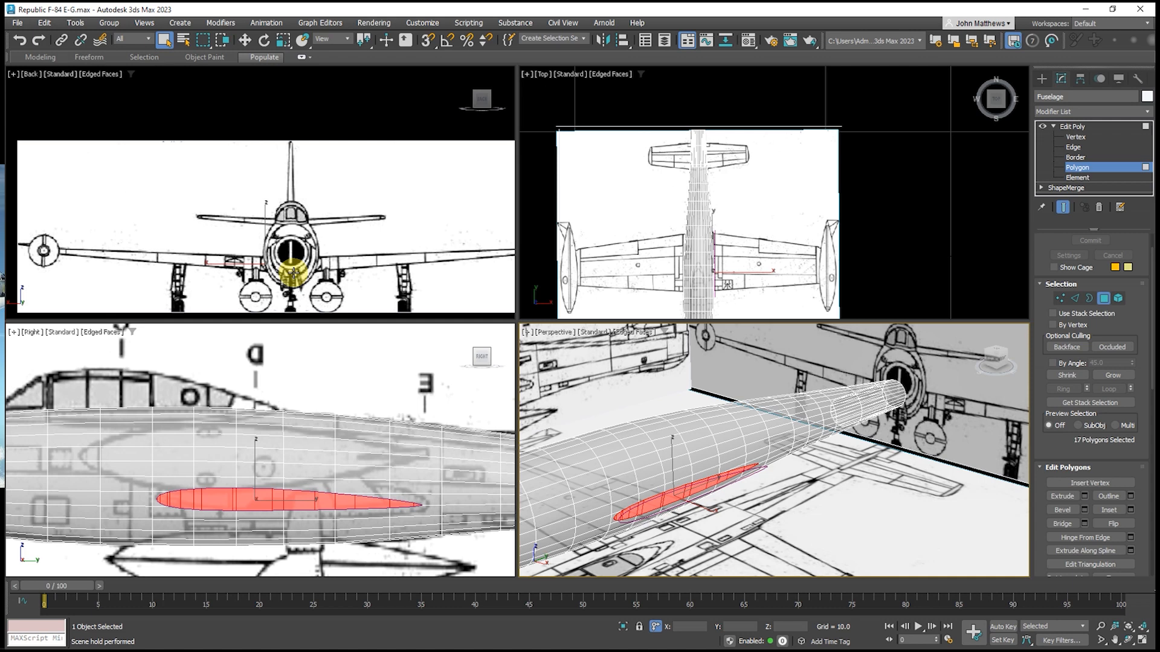
{"action": "left_click", "coordinate": [32, 74]}
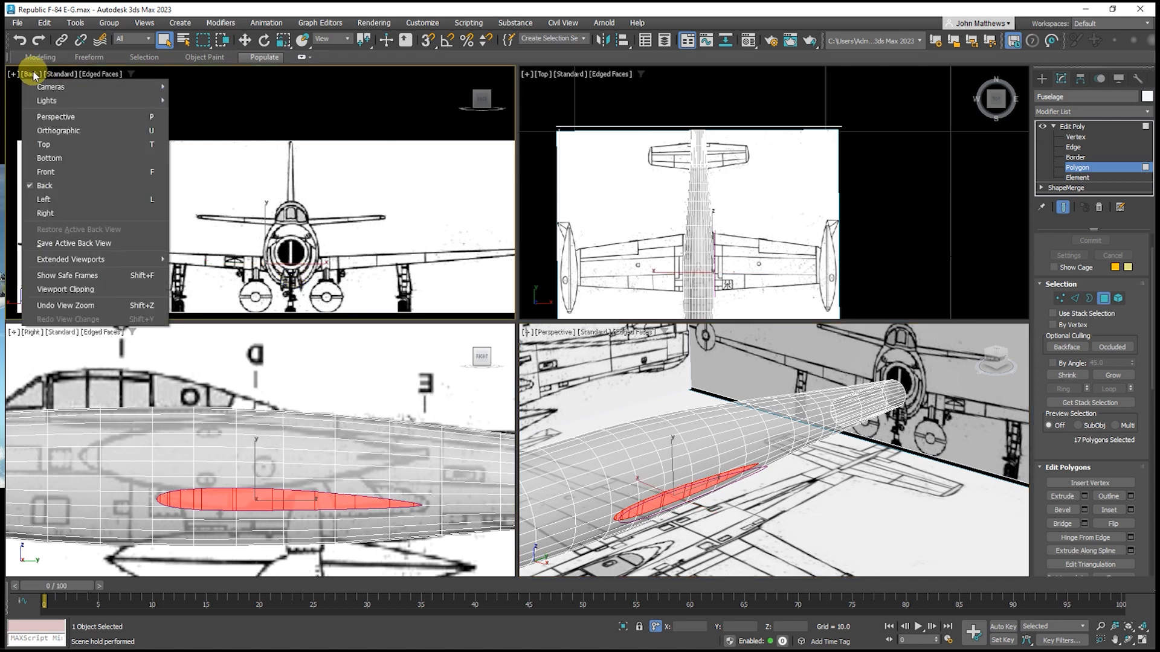
{"action": "left_click", "coordinate": [53, 171]}
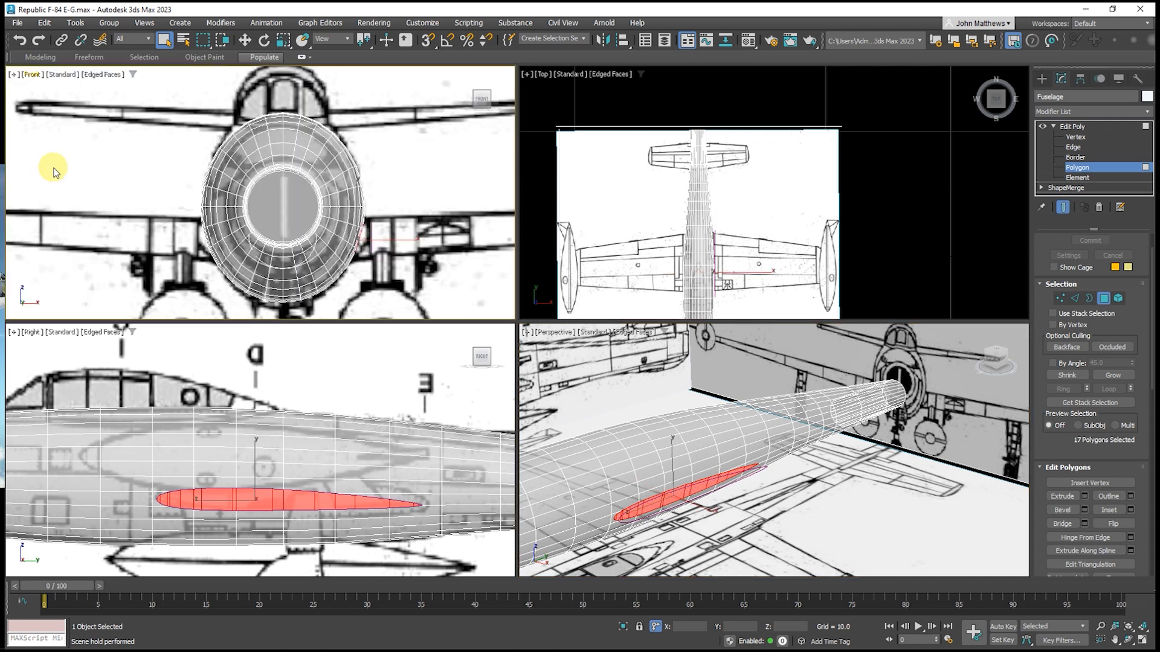
{"action": "scroll", "coordinate": [52, 194], "scroll_direction": "down", "scroll_amount": 3}
{"action": "middle_click_drag", "start_coordinate": [227, 228], "coordinate": [189, 258]}
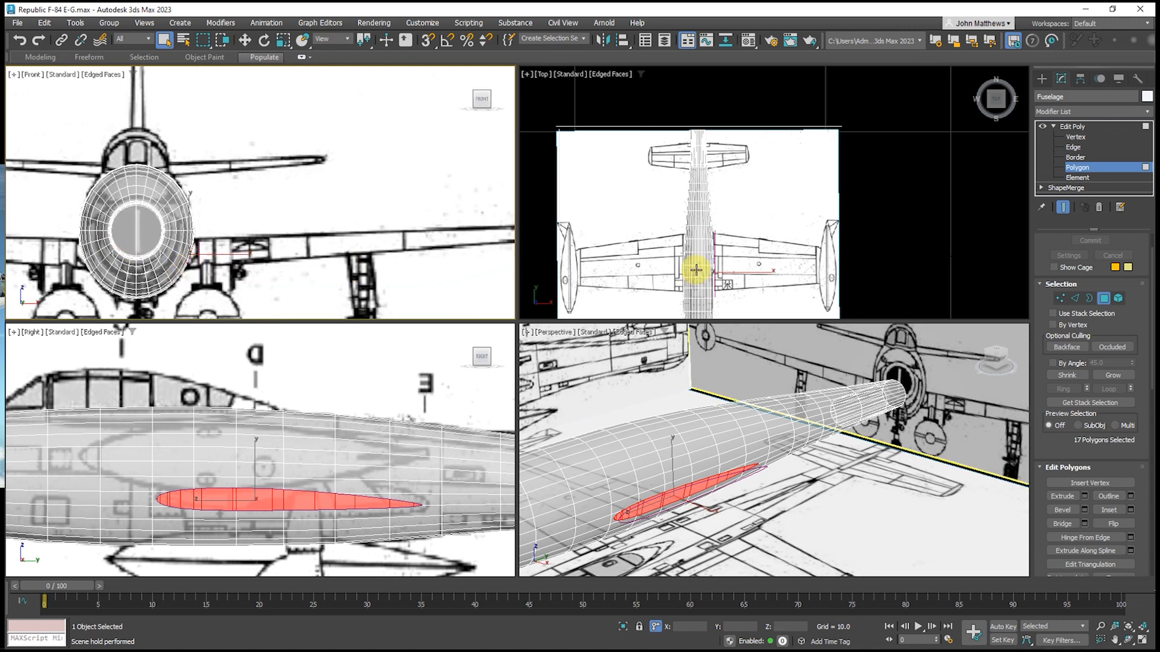
{"action": "scroll", "coordinate": [204, 238], "scroll_direction": "down", "scroll_amount": 2}
{"action": "middle_click_drag", "start_coordinate": [288, 237], "coordinate": [212, 247]}
{"action": "scroll", "coordinate": [232, 263], "scroll_direction": "up", "scroll_amount": 2}
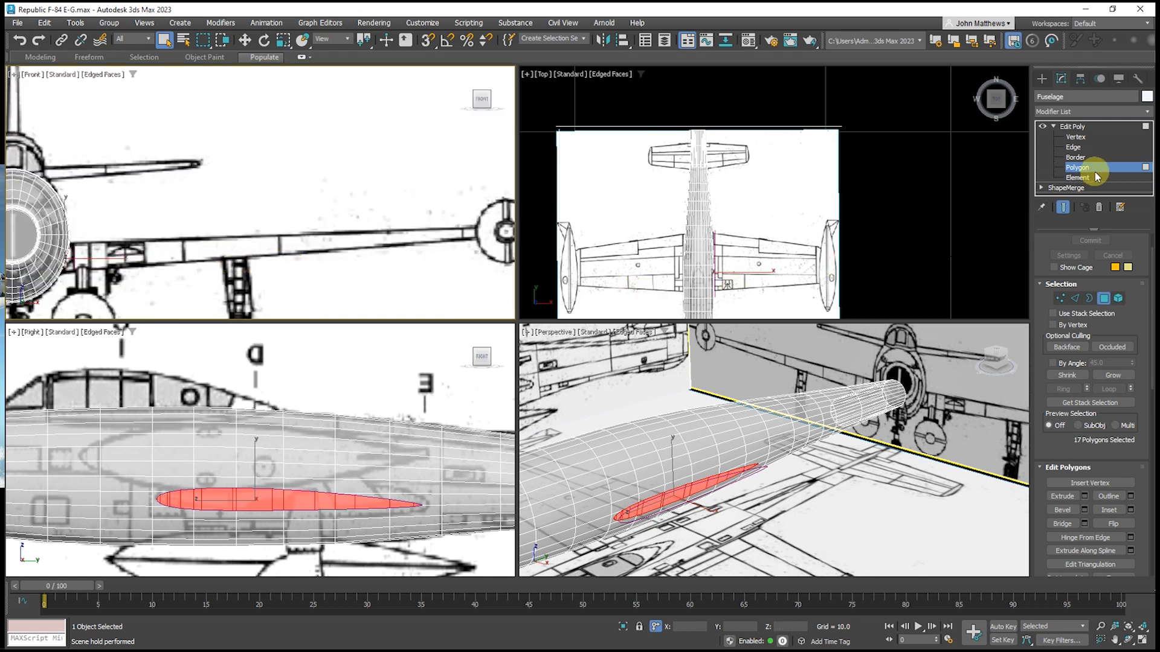
Extrude the selected wing root polygons outward from the fuselage to about the main landing gear leg on the front blueprint
{"action": "left_click", "coordinate": [1084, 498]}
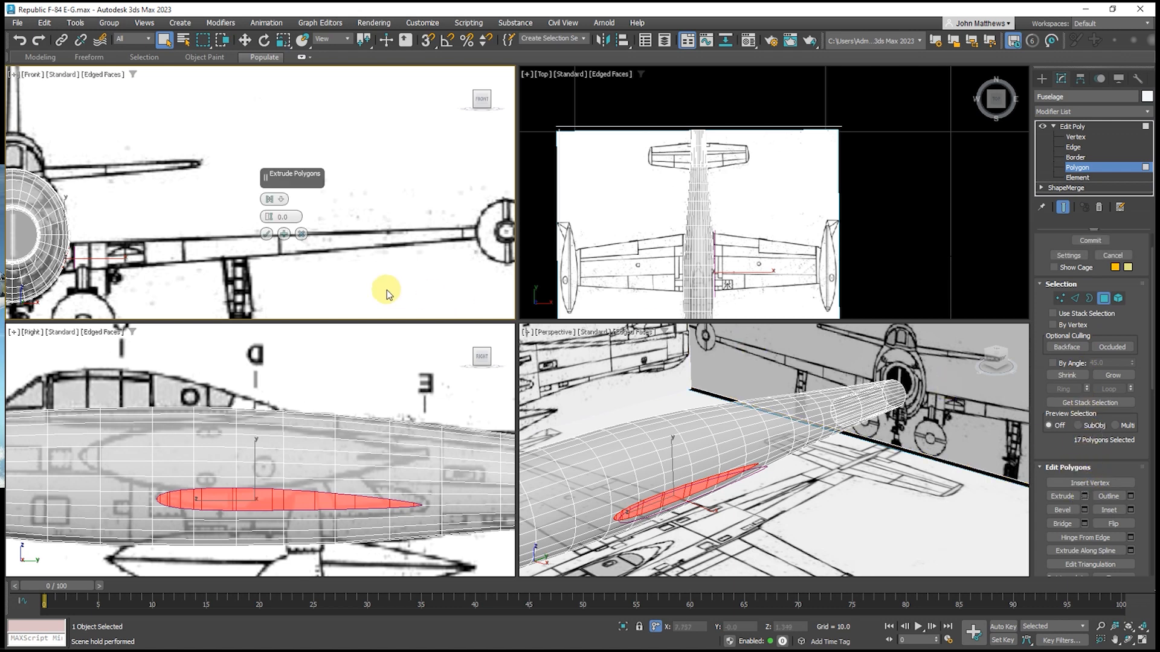
{"action": "right_click", "coordinate": [350, 284]}
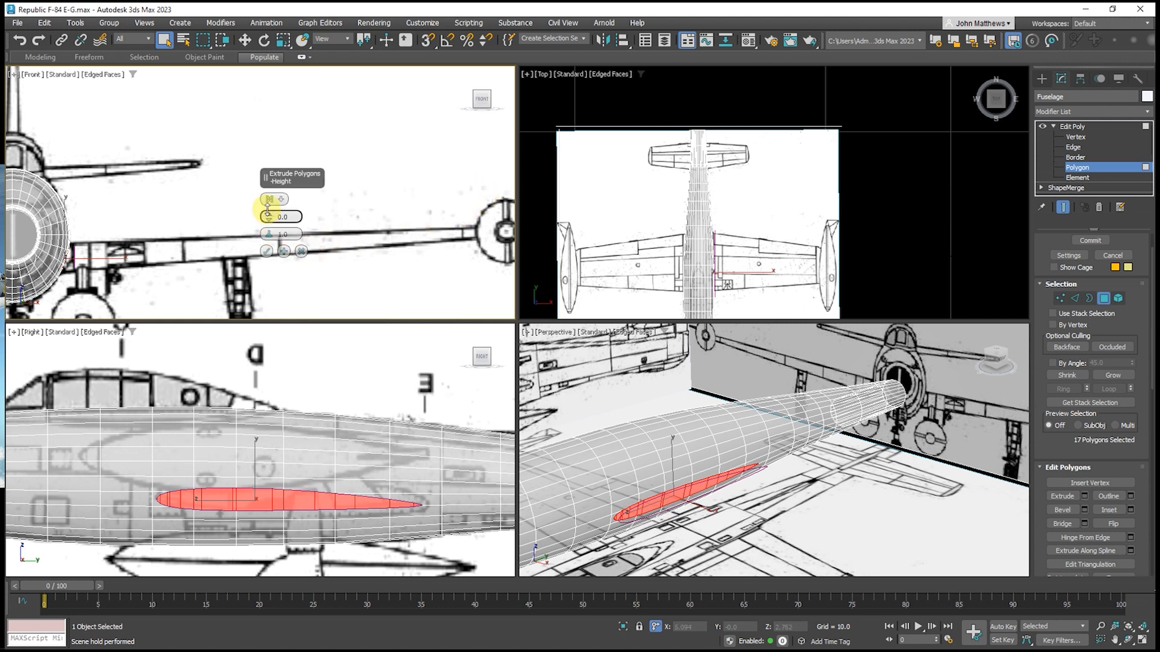
{"action": "left_click_drag", "start_coordinate": [268, 208], "coordinate": [284, 73]}
{"action": "left_click", "coordinate": [268, 239]}
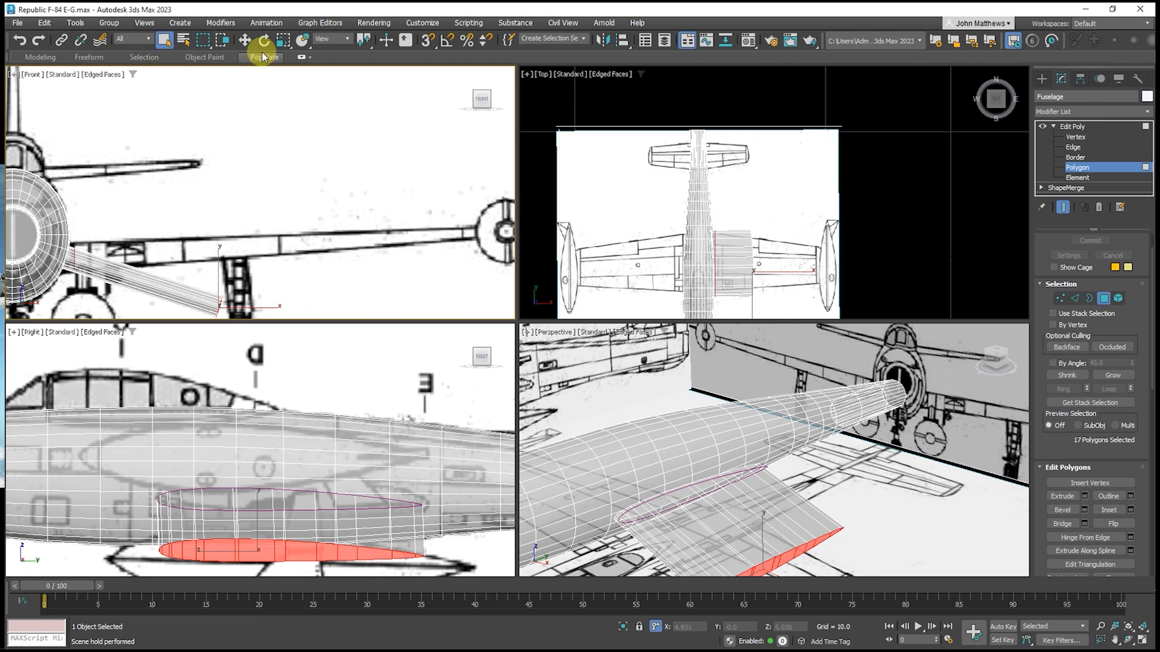
Move the extruded wing end face outward and up along the front blueprint's wing, stopping just inboard of the tip tank's centre
{"action": "left_click", "coordinate": [244, 42]}
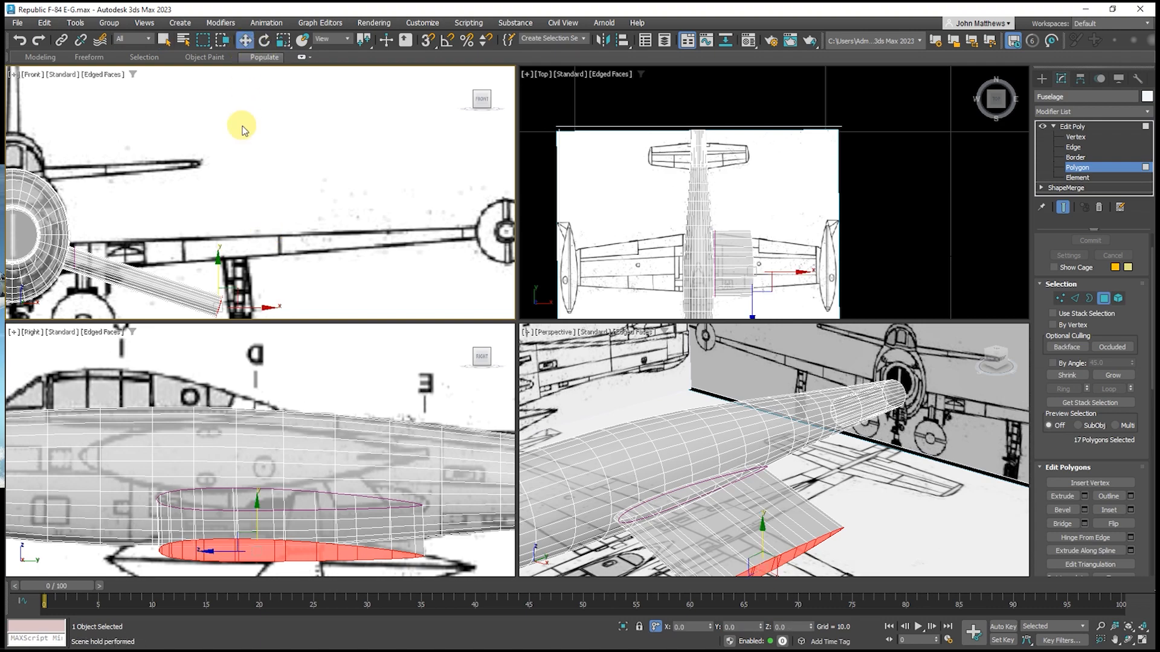
{"action": "left_click_drag", "start_coordinate": [236, 288], "coordinate": [525, 213]}
{"action": "scroll", "coordinate": [524, 213], "scroll_direction": "up", "scroll_amount": 6}
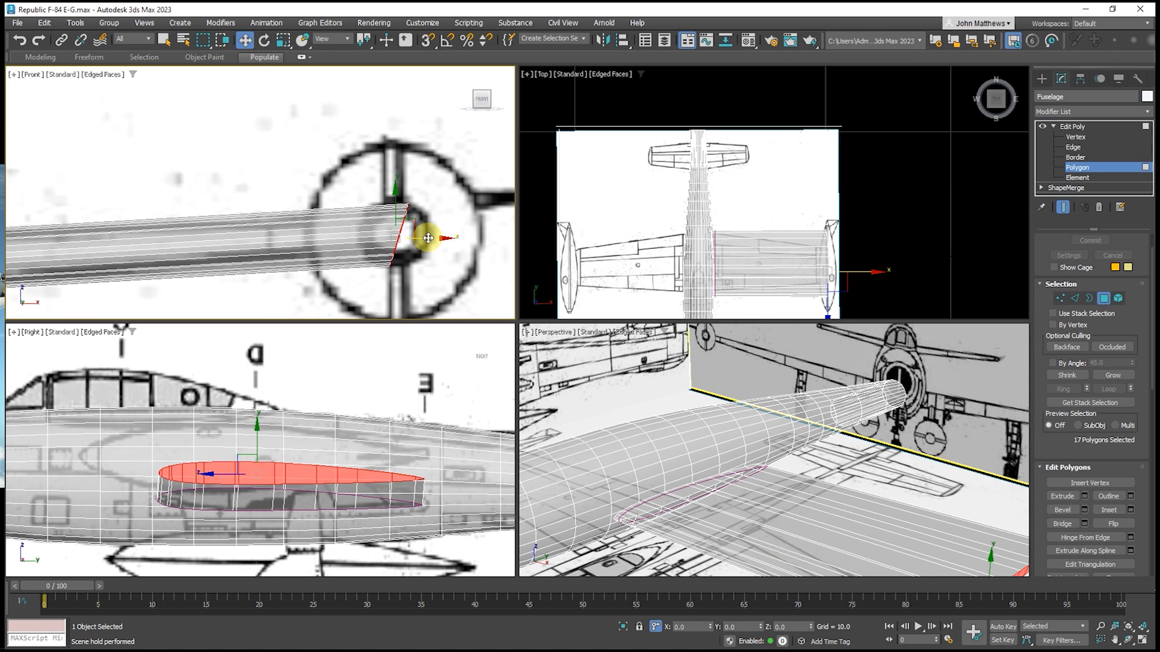
{"action": "left_click_drag", "start_coordinate": [420, 240], "coordinate": [381, 238]}
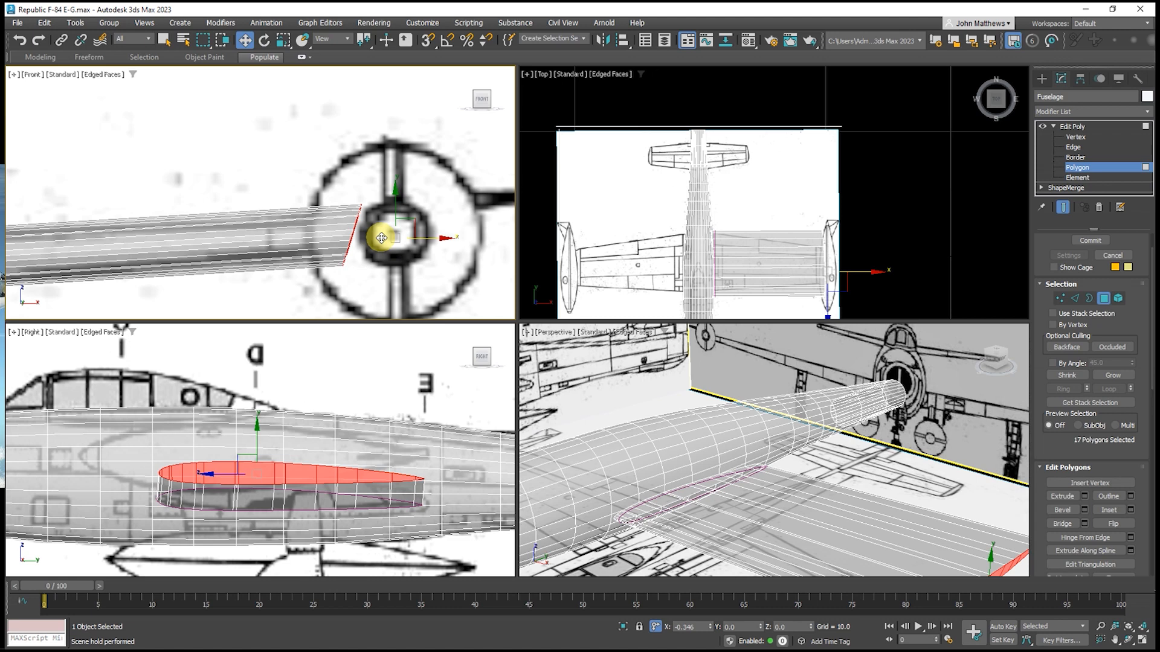
{"action": "left_click_drag", "start_coordinate": [381, 238], "coordinate": [381, 238]}
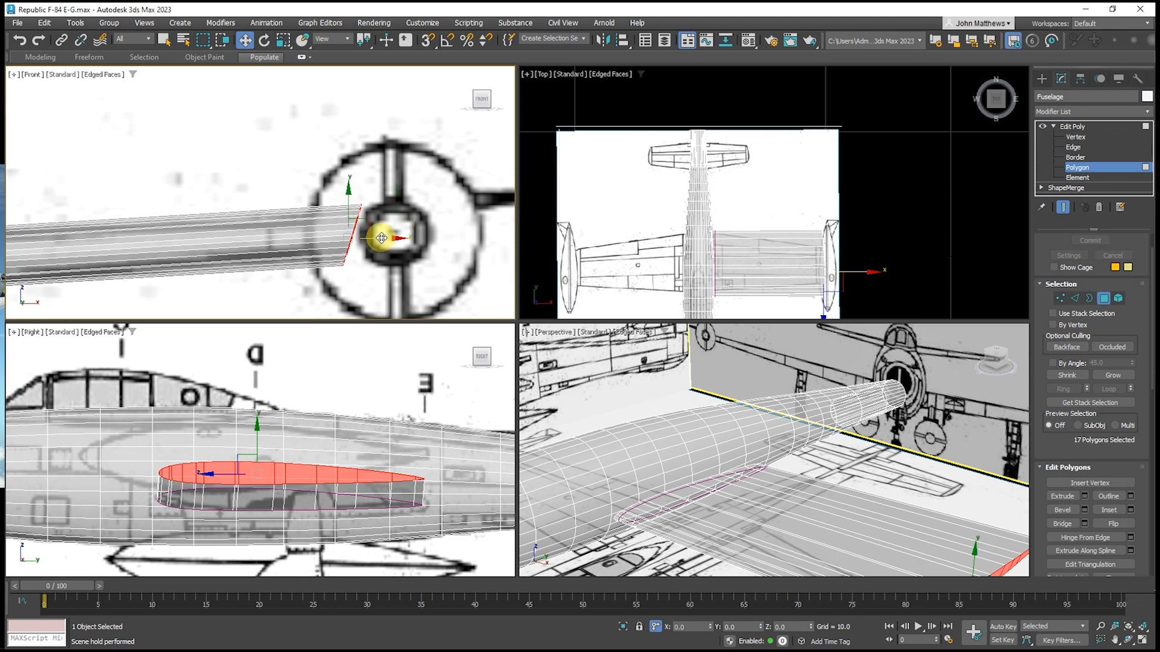
Make the selected wing tip polygons planar along the X axis
{"action": "scroll", "coordinate": [1112, 463], "scroll_direction": "down", "scroll_amount": 5}
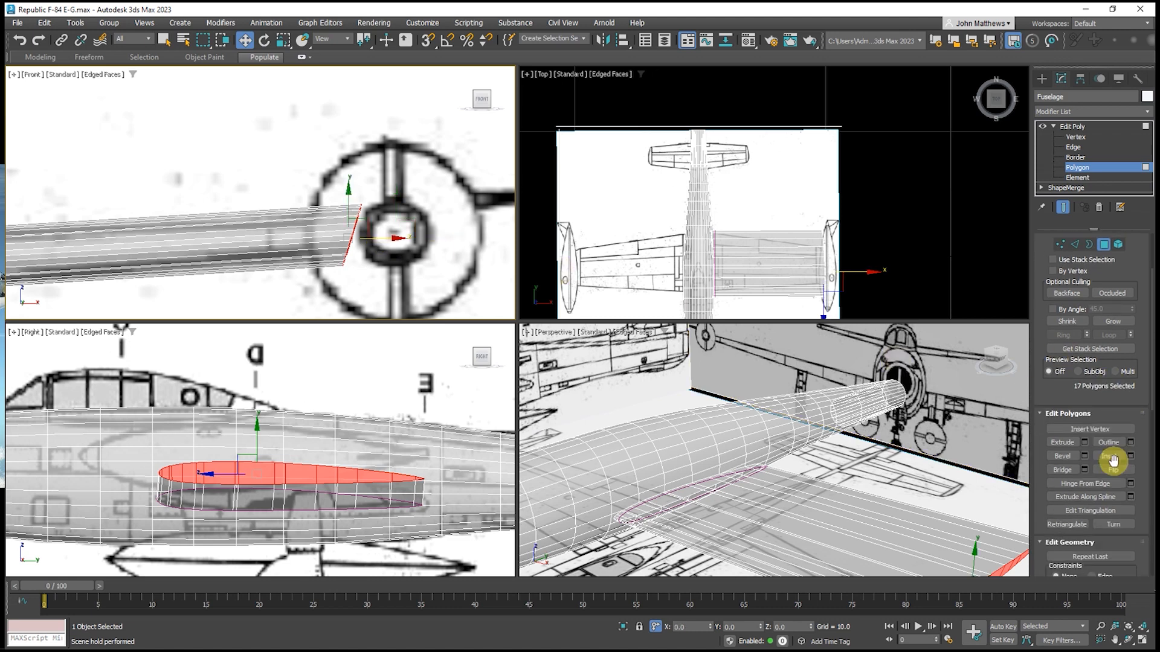
{"action": "scroll", "coordinate": [1110, 470], "scroll_direction": "down", "scroll_amount": 8}
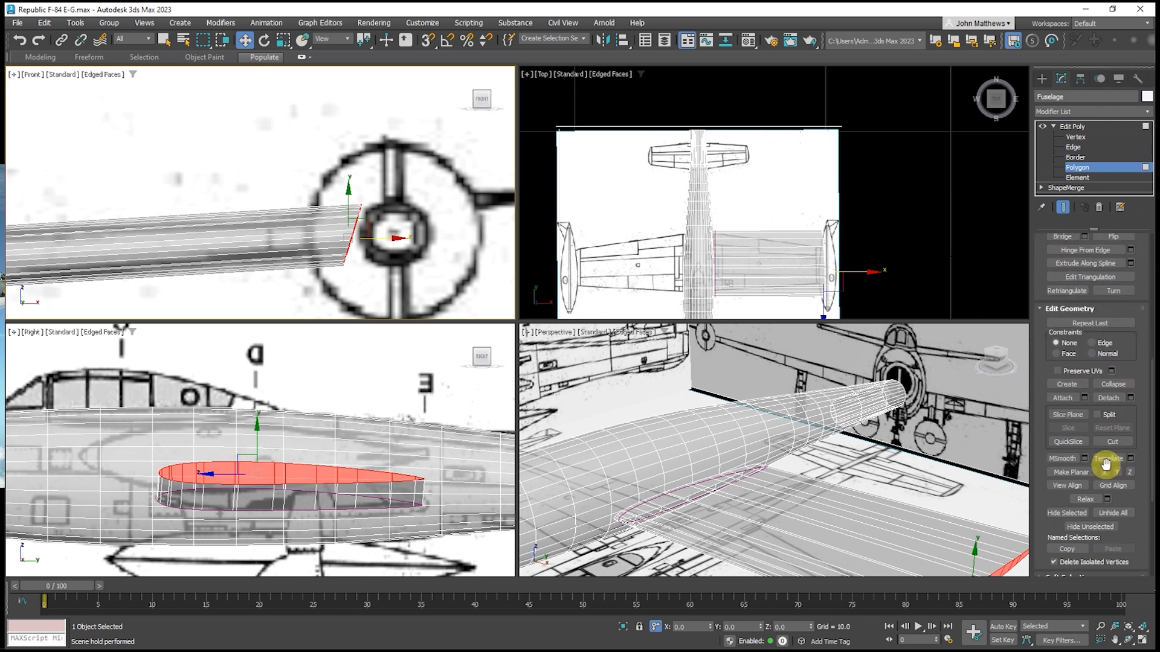
{"action": "left_click", "coordinate": [1106, 473]}
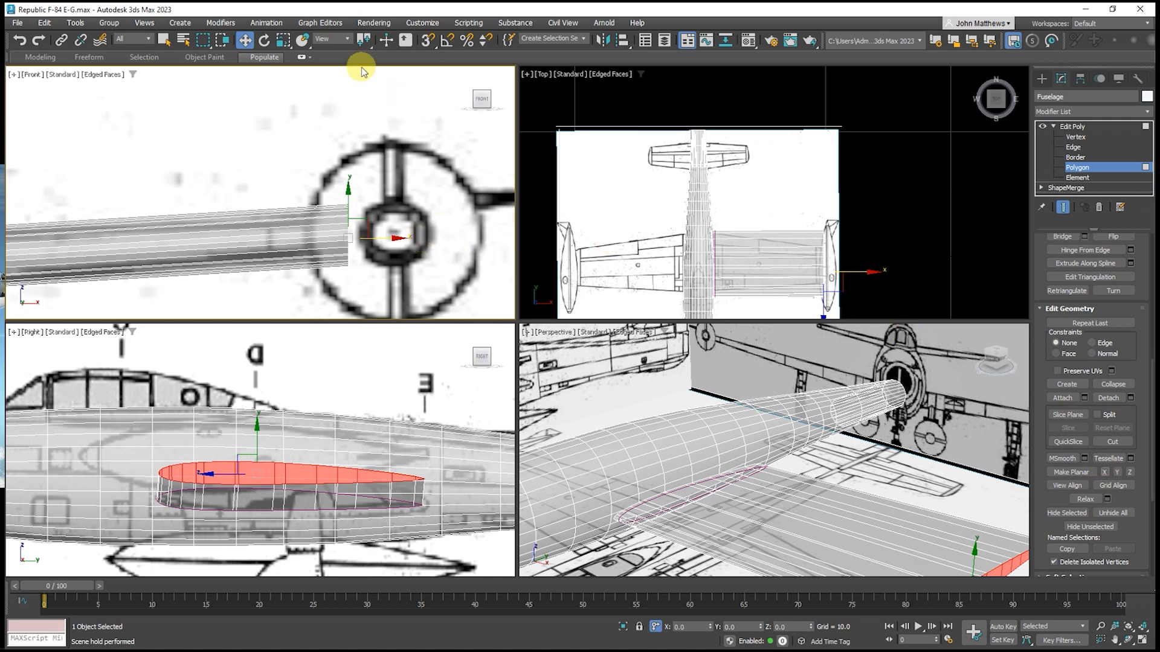
Scale the wing tip face vertically to about 63 percent to match the front blueprint's wing thickness
{"action": "left_click", "coordinate": [282, 41]}
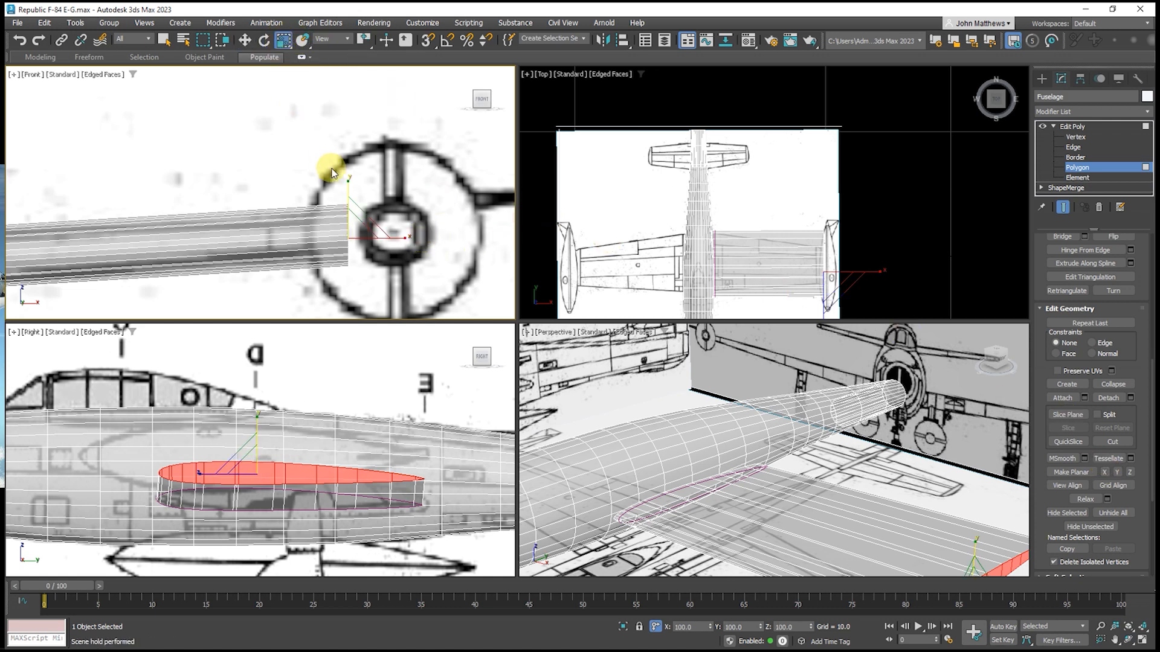
{"action": "left_click_drag", "start_coordinate": [347, 177], "coordinate": [353, 203]}
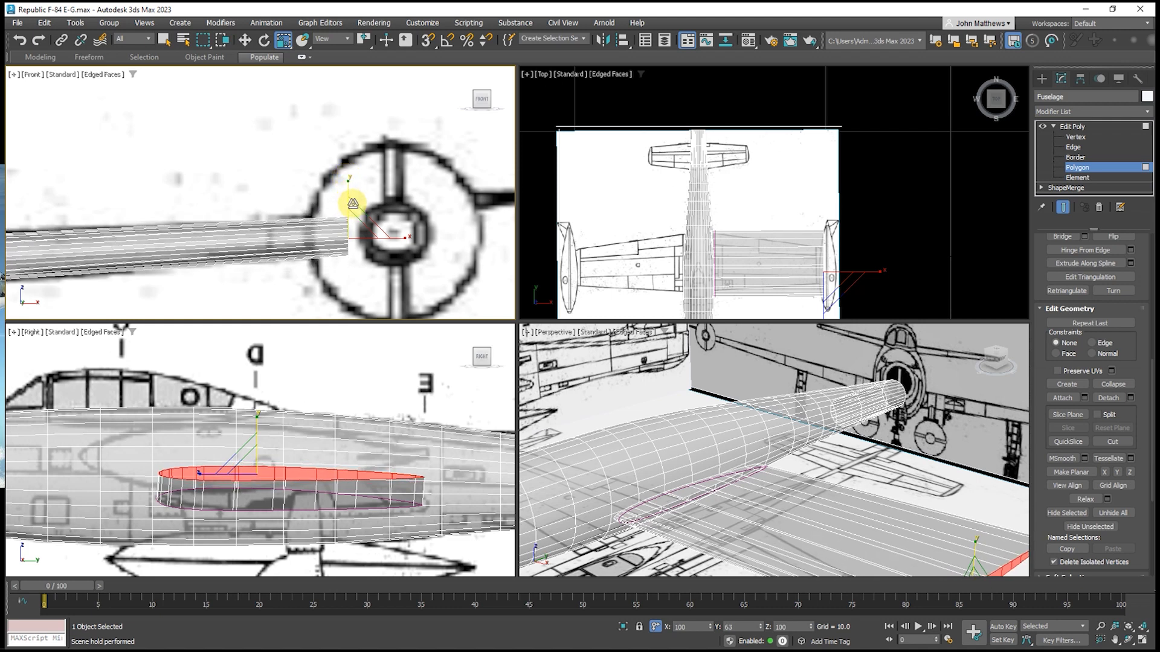
{"action": "left_click_drag", "start_coordinate": [353, 204], "coordinate": [353, 203]}
Scale the wing tip face along its chord in the Top view to match the blueprint's tapered wing tip
{"action": "scroll", "coordinate": [388, 184], "scroll_direction": "down", "scroll_amount": 5}
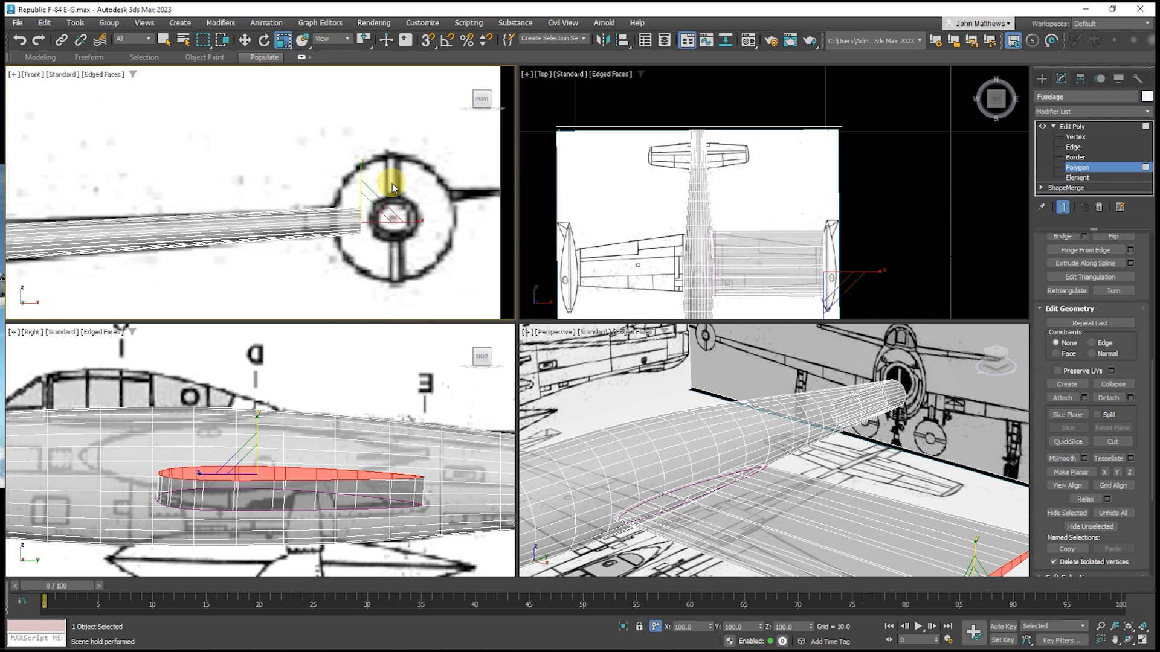
{"action": "scroll", "coordinate": [801, 247], "scroll_direction": "up", "scroll_amount": 3}
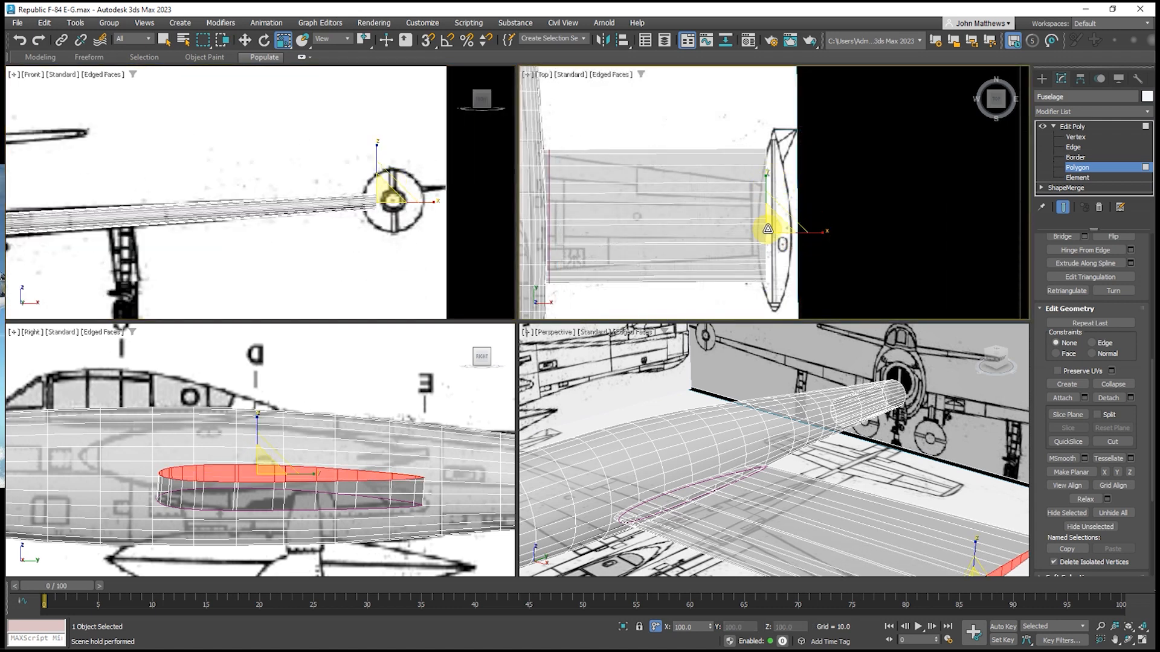
{"action": "right_click", "coordinate": [774, 205]}
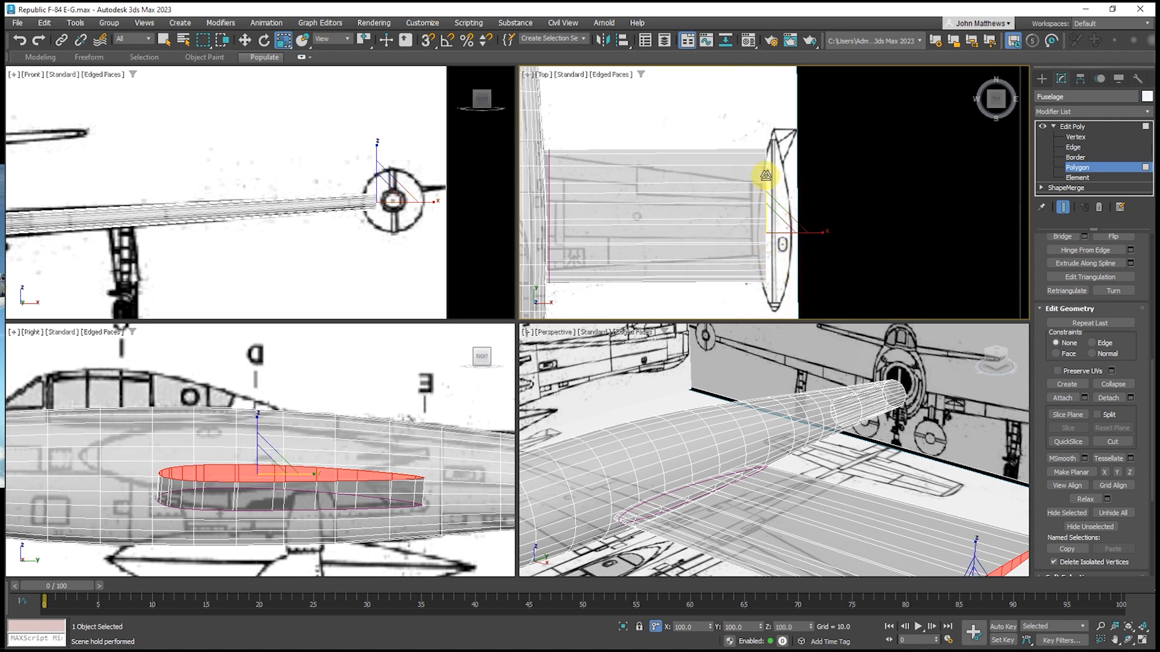
{"action": "left_click_drag", "start_coordinate": [765, 176], "coordinate": [773, 207]}
{"action": "scroll", "coordinate": [719, 254], "scroll_direction": "up", "scroll_amount": 3}
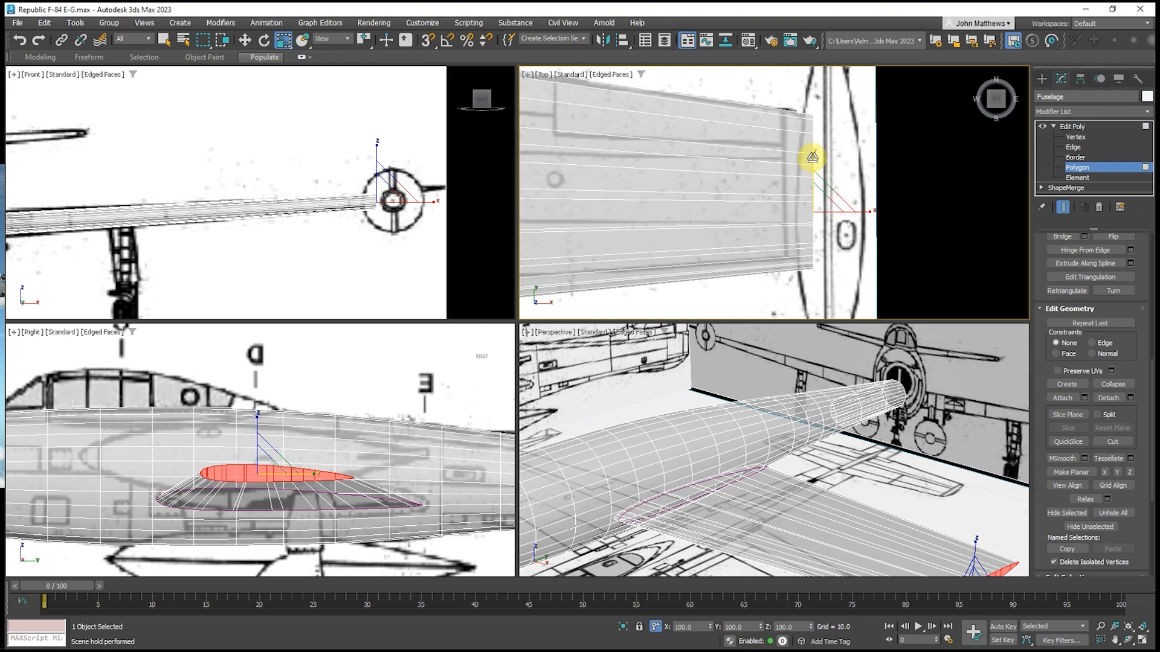
{"action": "mouse_move", "coordinate": [811, 158]}
{"action": "left_mouse_down"}
{"action": "mouse_move", "coordinate": [811, 173]}
{"action": "mouse_move", "coordinate": [811, 152]}
{"action": "left_mouse_up"}
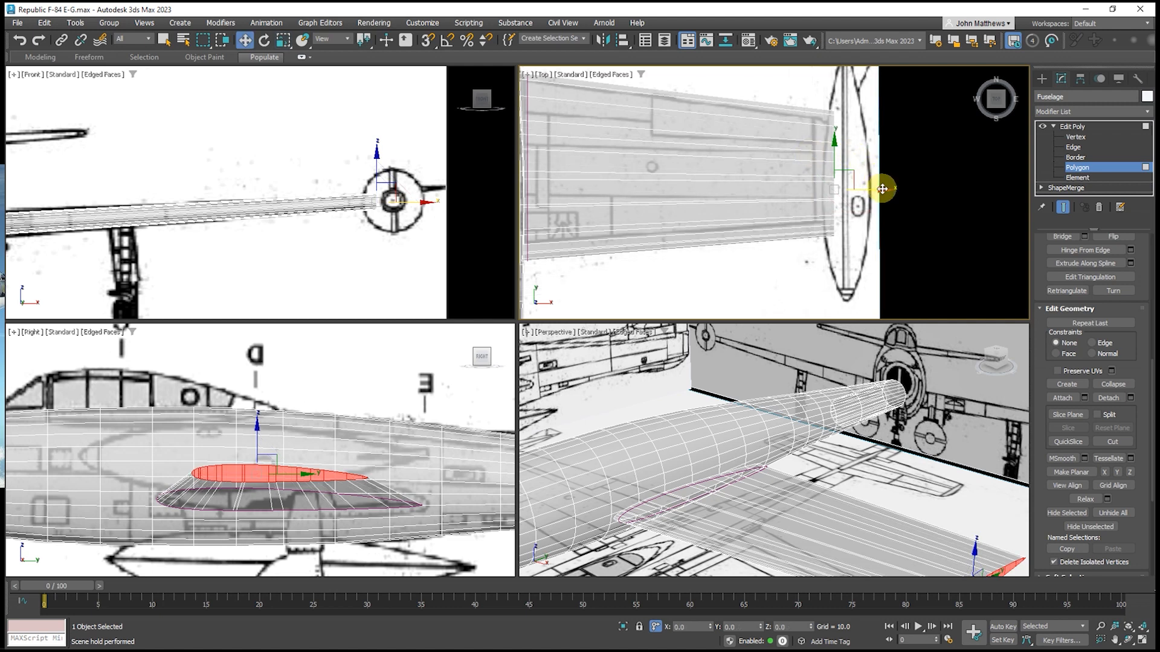
Move the wing tip face inboard along X to the blueprint's wing end beside the tip tank
{"action": "left_click_drag", "start_coordinate": [882, 191], "coordinate": [863, 189]}
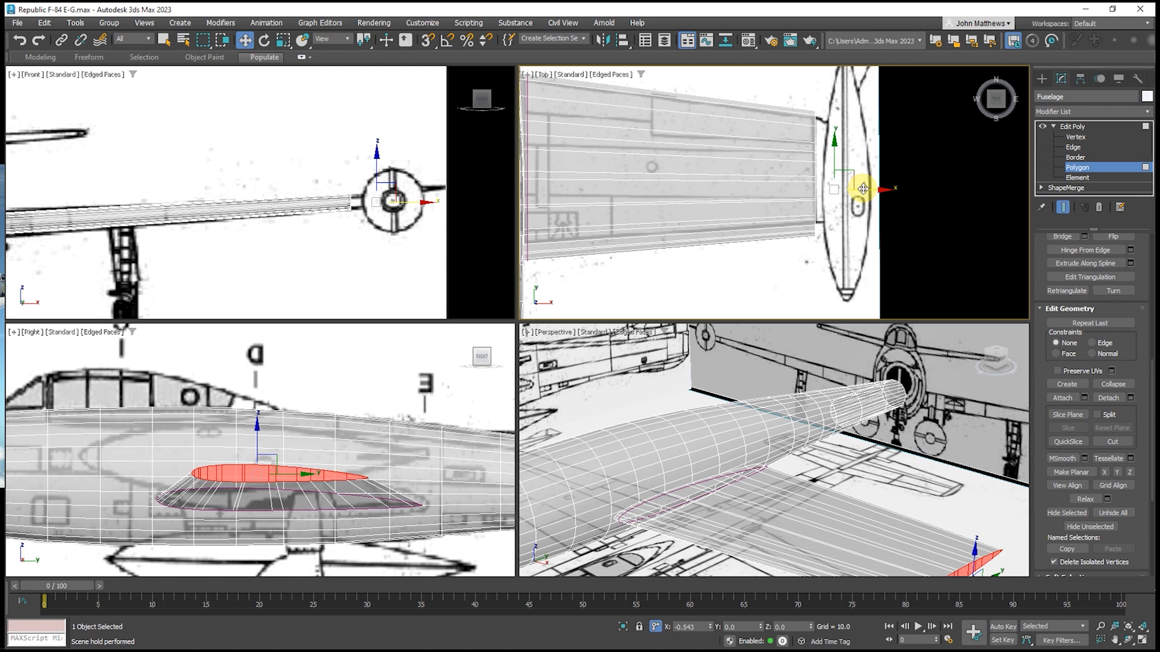
{"action": "left_click_drag", "start_coordinate": [862, 189], "coordinate": [865, 190]}
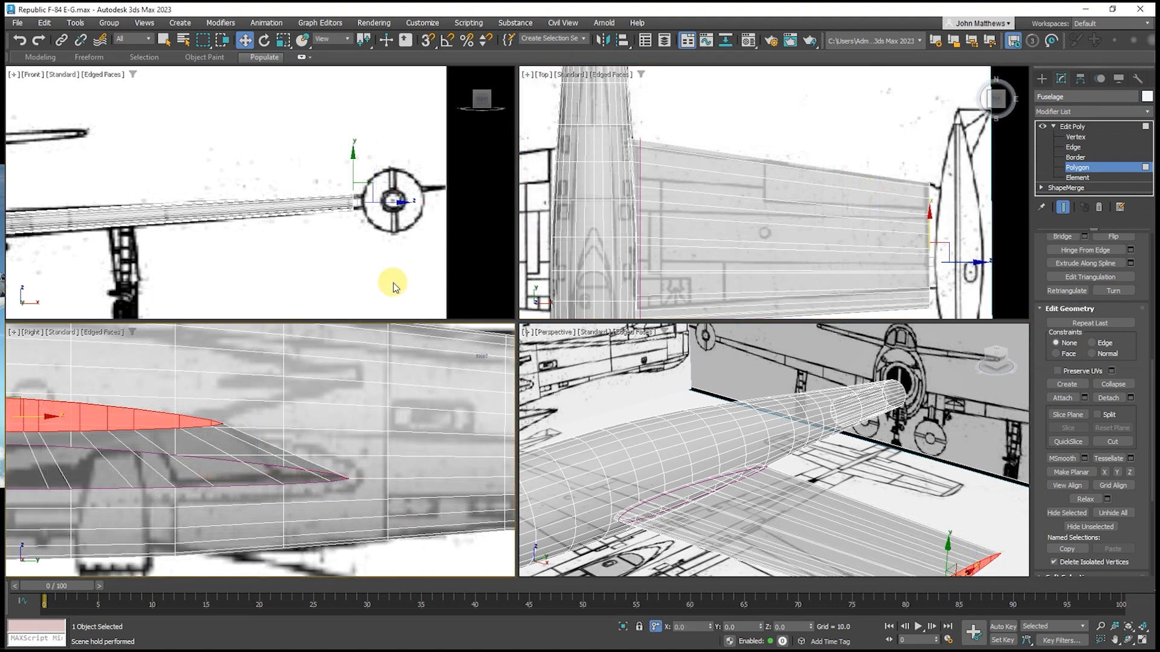
{"action": "scroll", "coordinate": [356, 211], "scroll_direction": "up", "scroll_amount": 4}
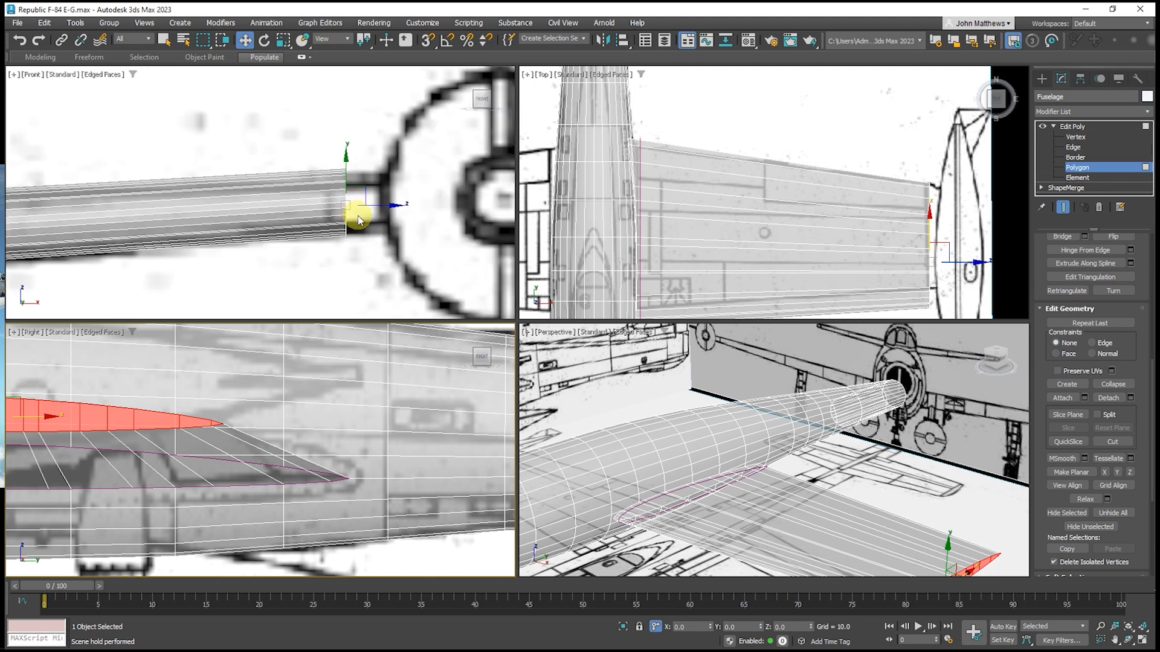
{"action": "middle_click_drag", "start_coordinate": [797, 240], "coordinate": [725, 195]}
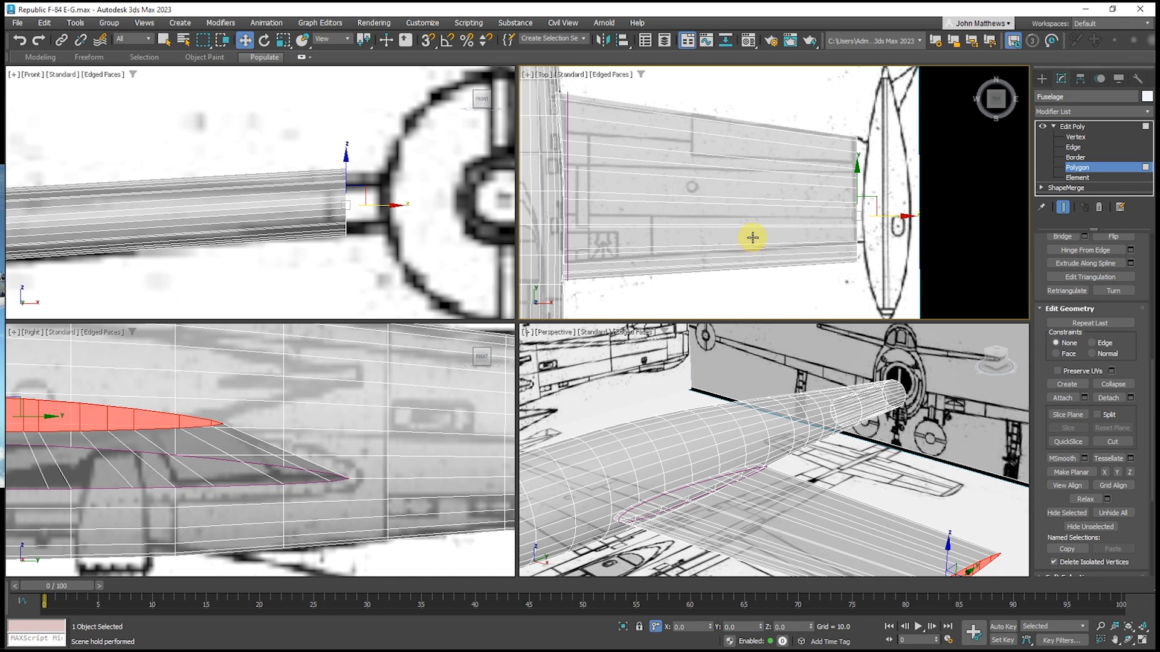
{"action": "scroll", "coordinate": [823, 280], "scroll_direction": "down", "scroll_amount": 3}
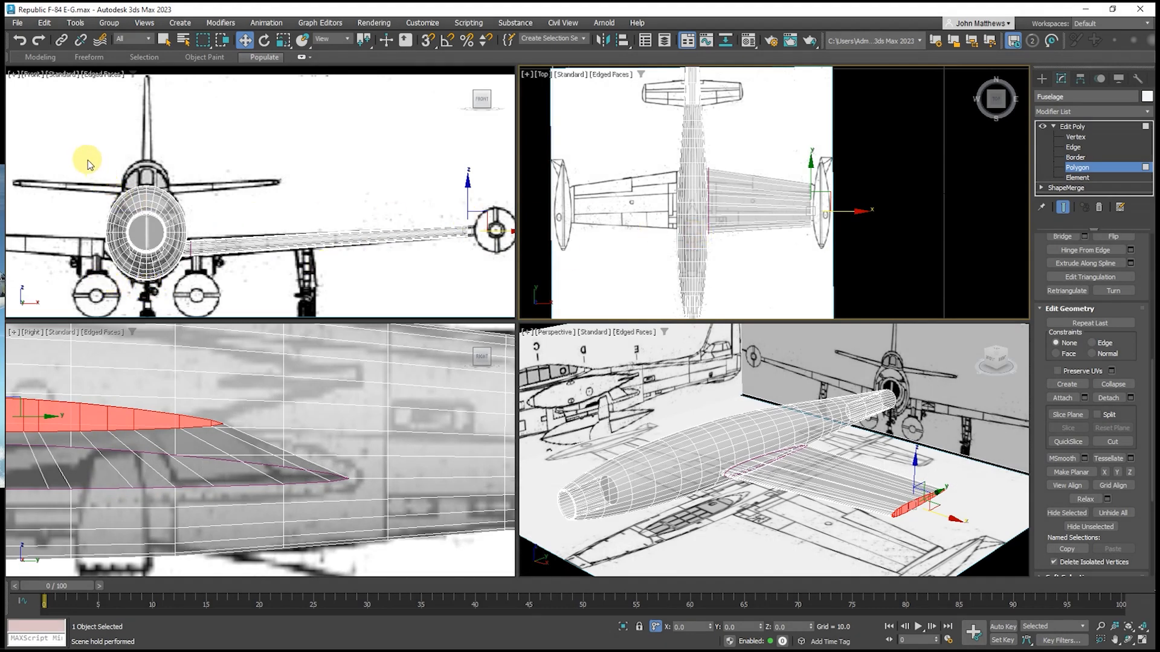
Delete the fuselage half opposite the modelled wing and collapse the Edit Poly stack into an editable poly
{"action": "left_click_drag", "start_coordinate": [88, 159], "coordinate": [147, 310]}
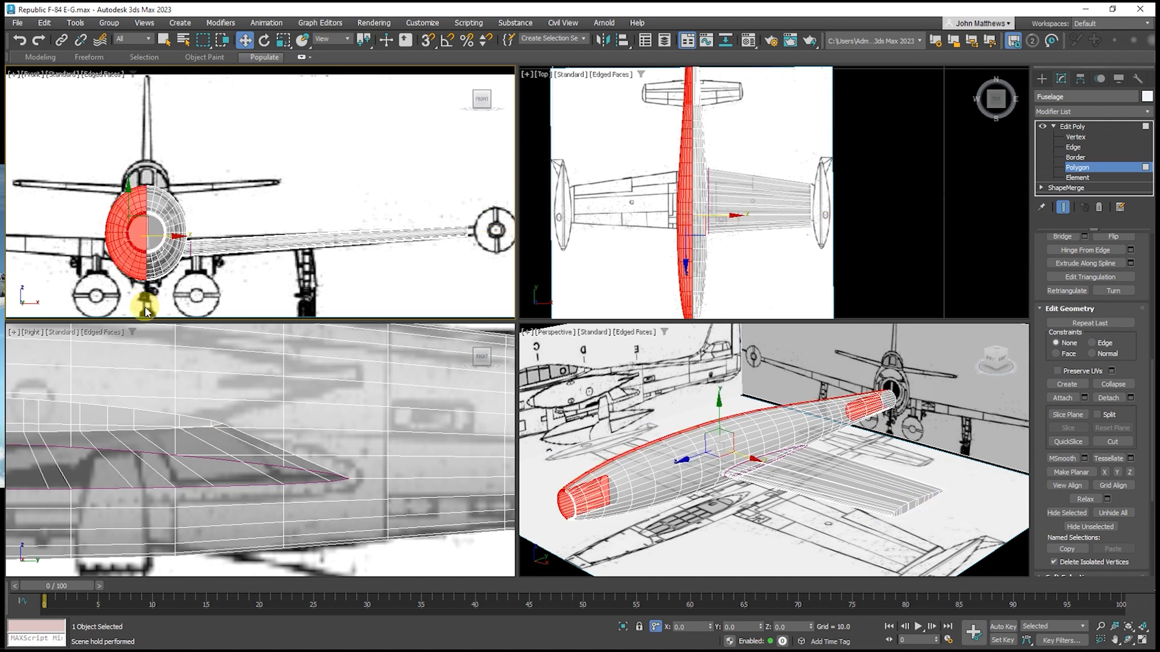
{"action": "key", "text": "Delete"}
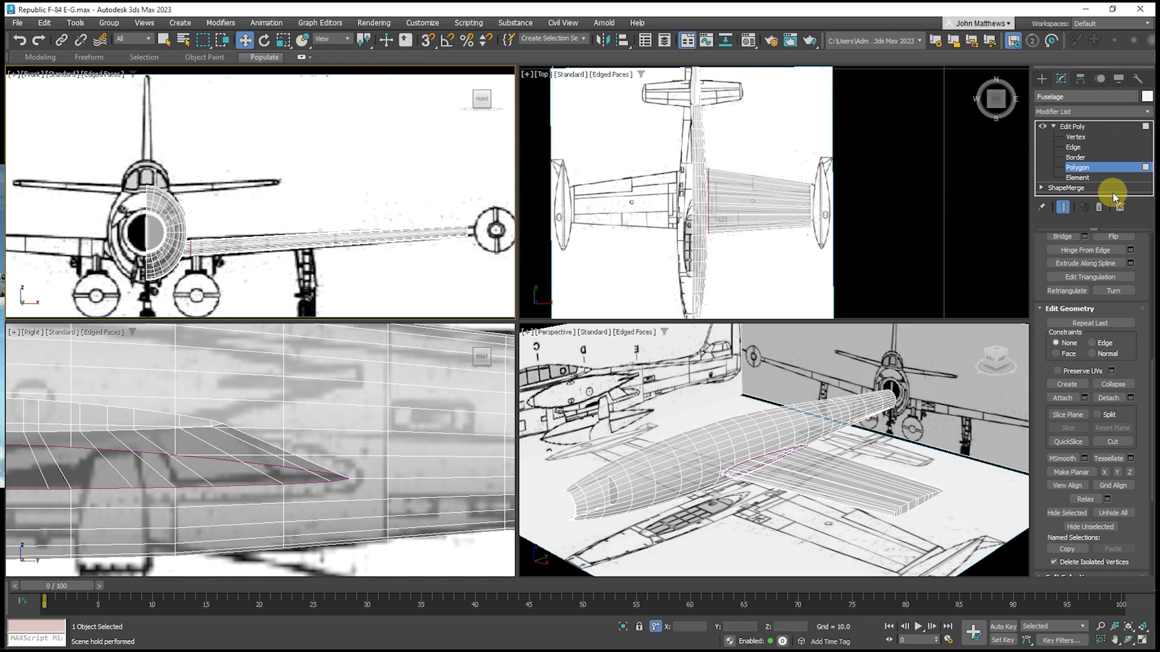
{"action": "left_click", "coordinate": [1081, 128]}
{"action": "right_click", "coordinate": [1080, 128]}
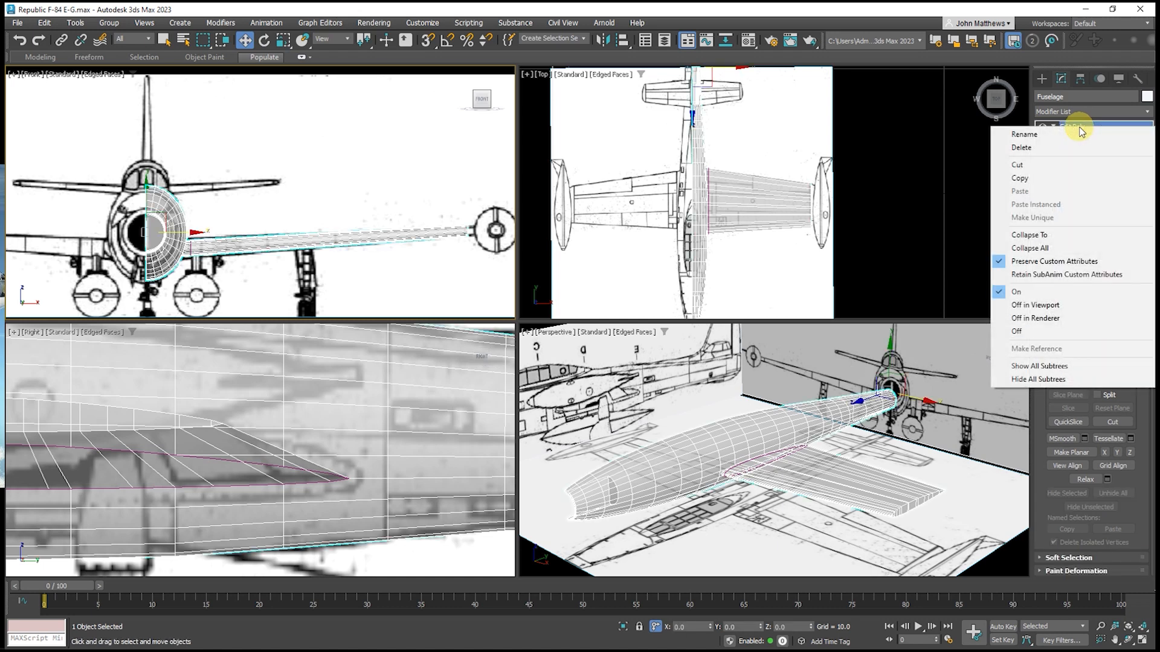
{"action": "left_click", "coordinate": [1034, 234]}
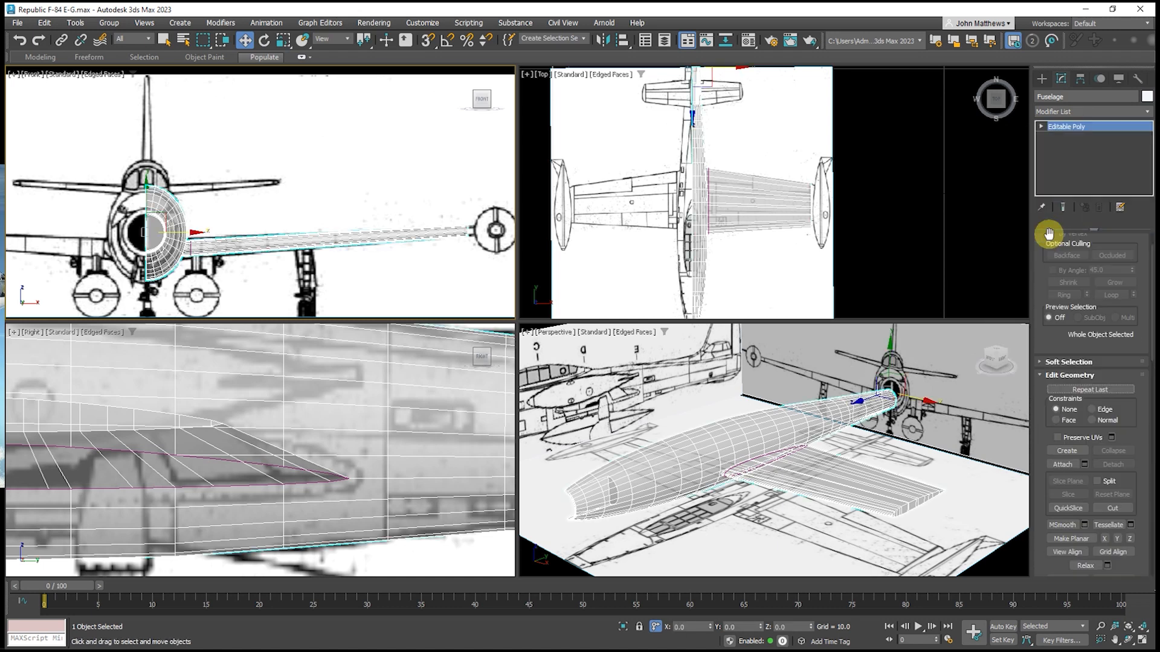
Add a Symmetry modifier to the fuselage and mirror the half model with its wing across the X axis
{"action": "left_click", "coordinate": [1056, 112]}
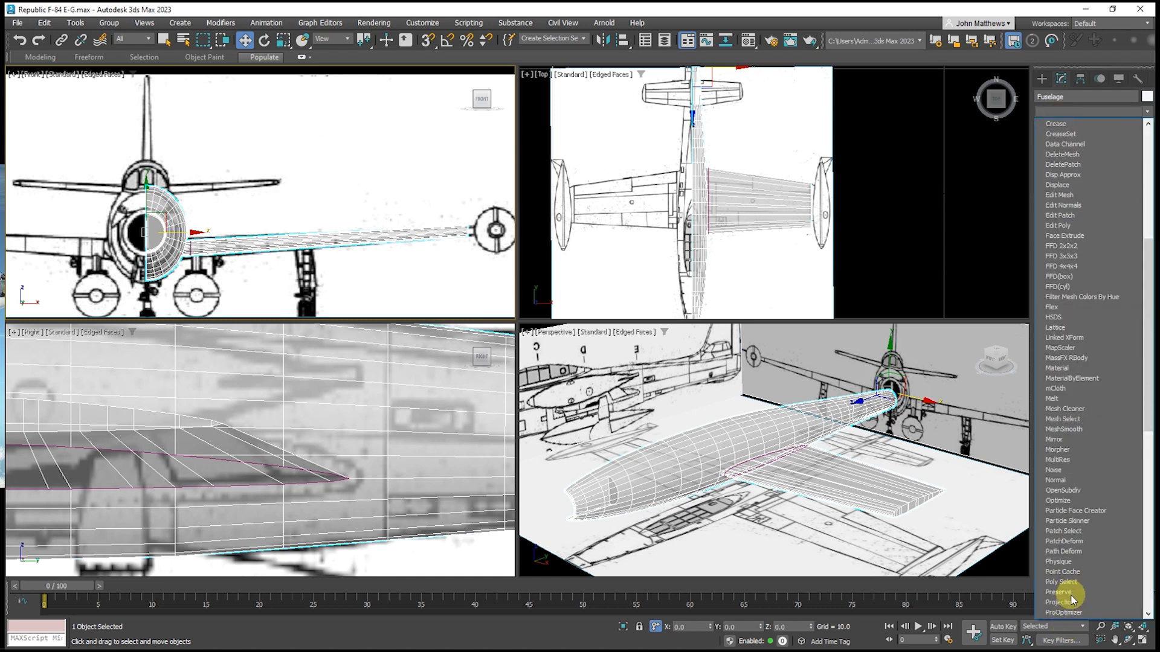
{"action": "scroll", "coordinate": [1063, 610], "scroll_direction": "down", "scroll_amount": 10}
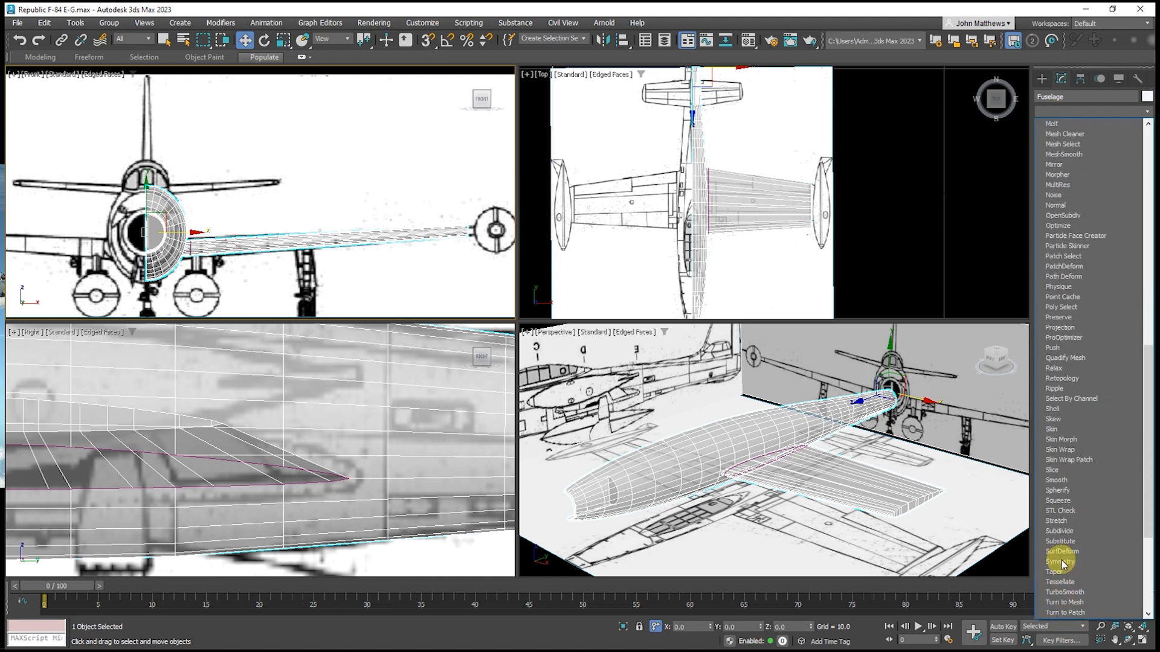
{"action": "left_click", "coordinate": [1062, 562]}
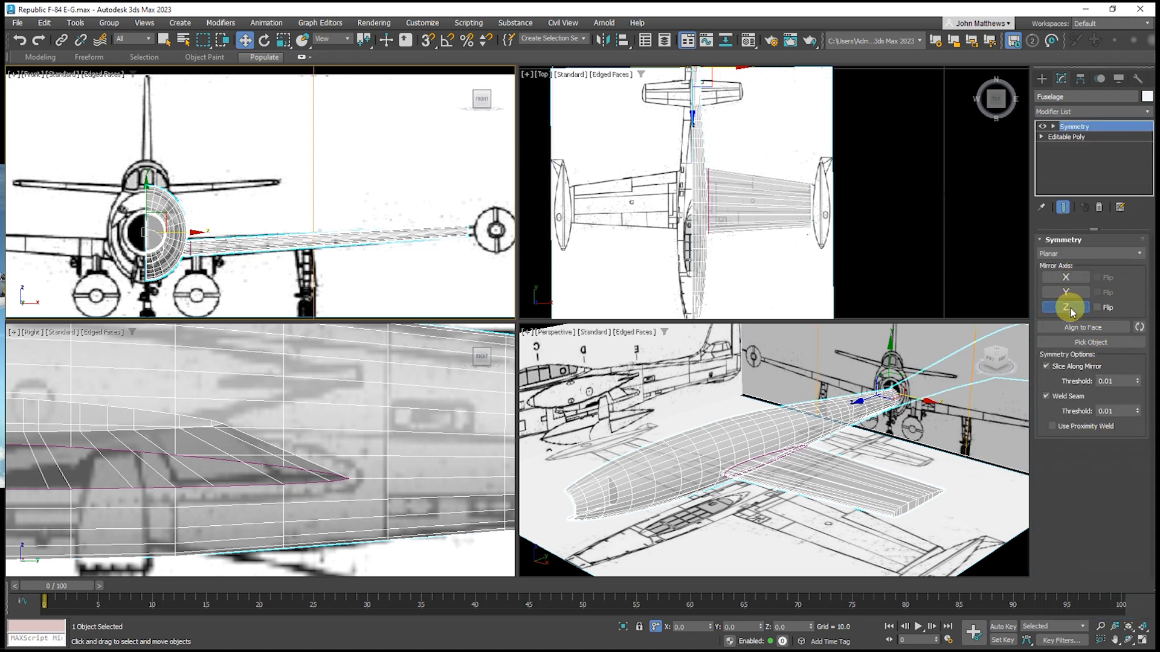
{"action": "left_click", "coordinate": [1069, 278]}
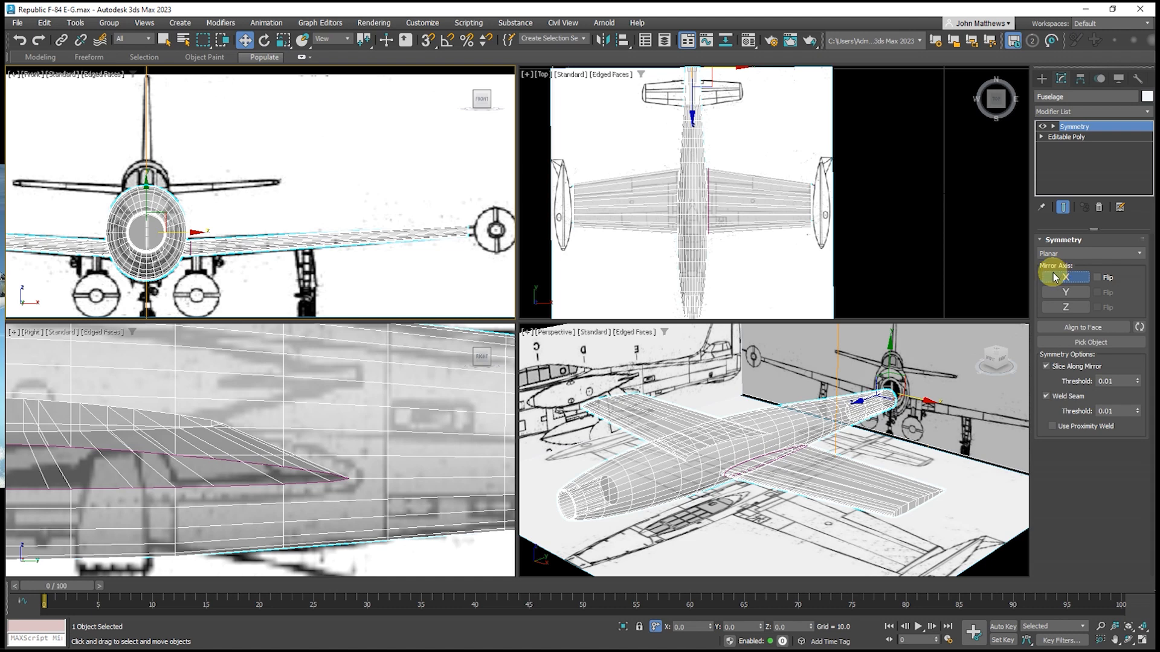
In the editable poly's subdivision surface settings, turn off Show Cage and separate by Smoothing Groups
{"action": "left_click", "coordinate": [1041, 136]}
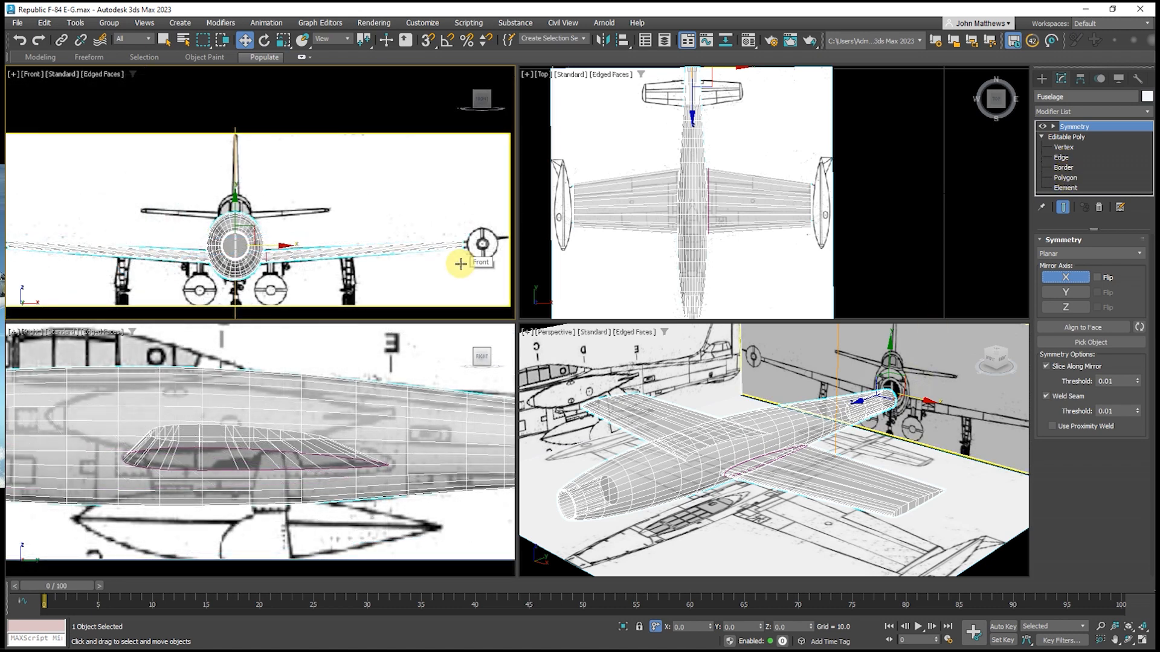
{"action": "left_click", "coordinate": [1066, 178]}
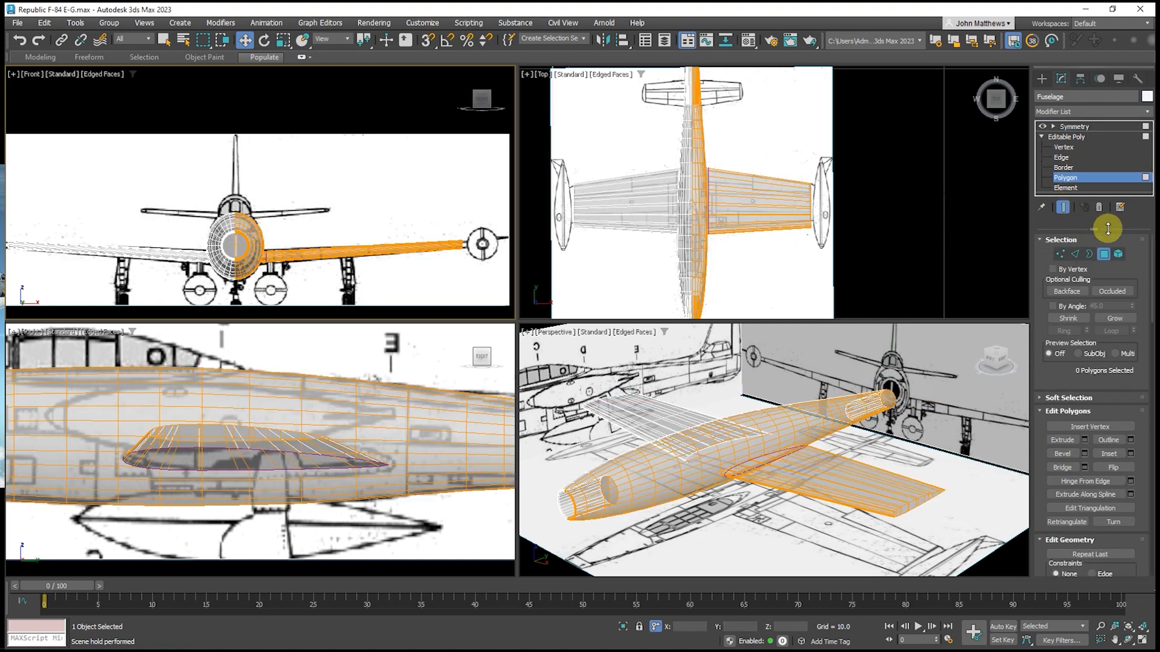
{"action": "left_click_drag", "start_coordinate": [1149, 256], "coordinate": [1147, 411]}
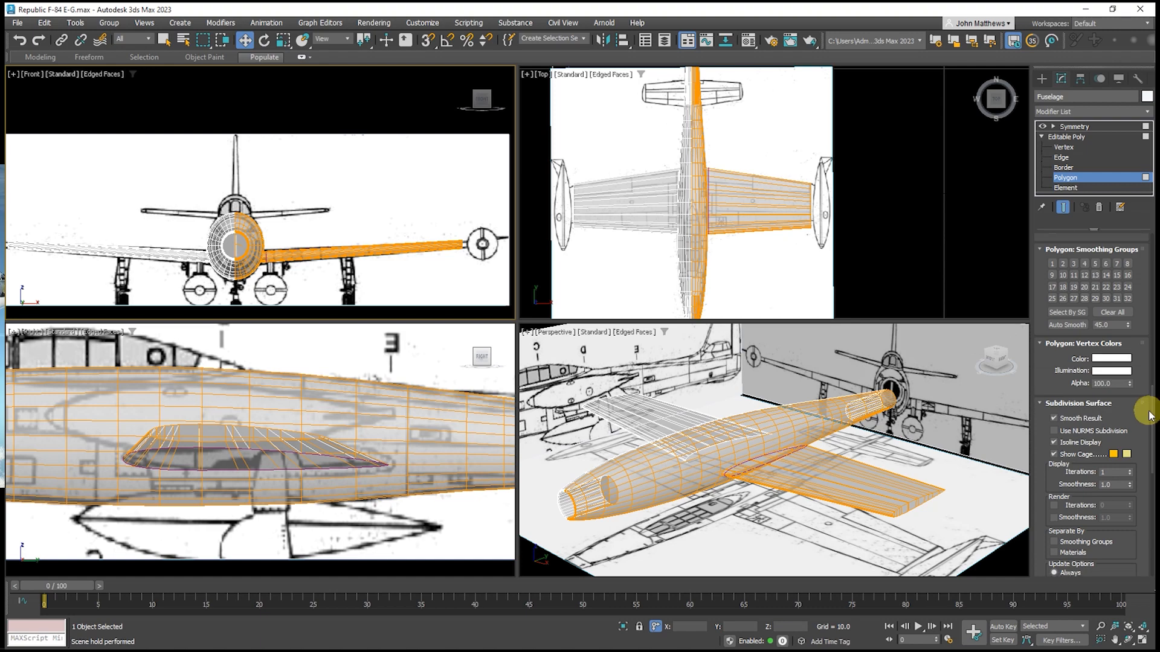
{"action": "left_click", "coordinate": [1073, 455]}
{"action": "left_click", "coordinate": [1081, 542]}
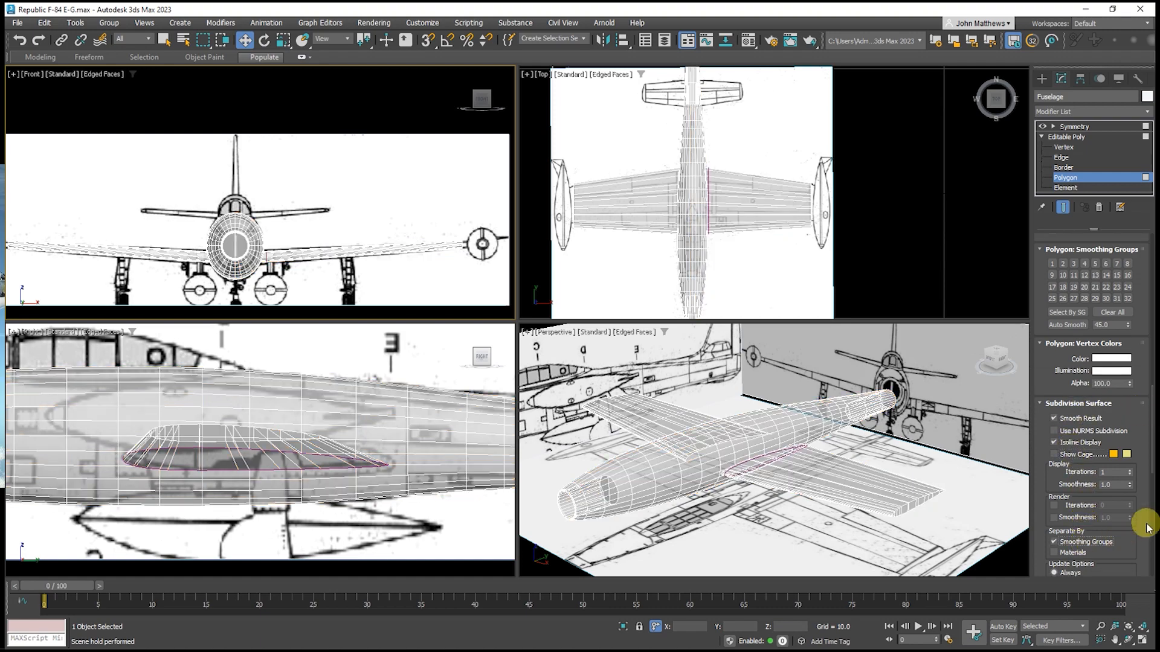
{"action": "left_click_drag", "start_coordinate": [1149, 456], "coordinate": [1148, 300]}
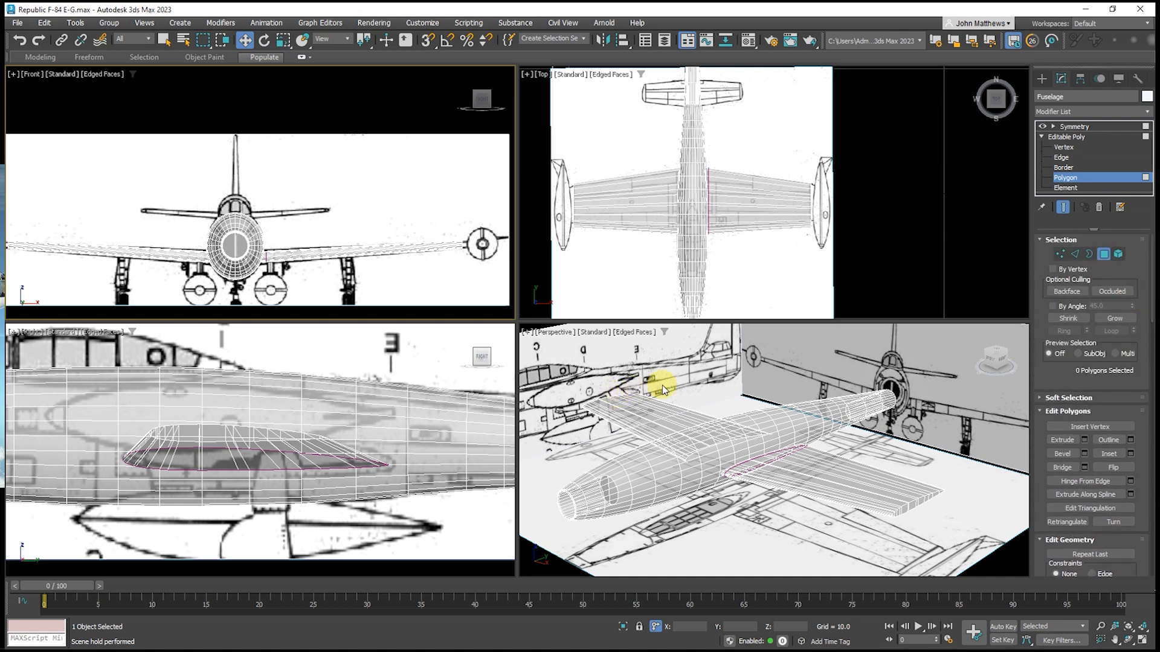
Render the Perspective view to check the mirrored fuselage and wings, and close the rendered frame
{"action": "left_click", "coordinate": [728, 382]}
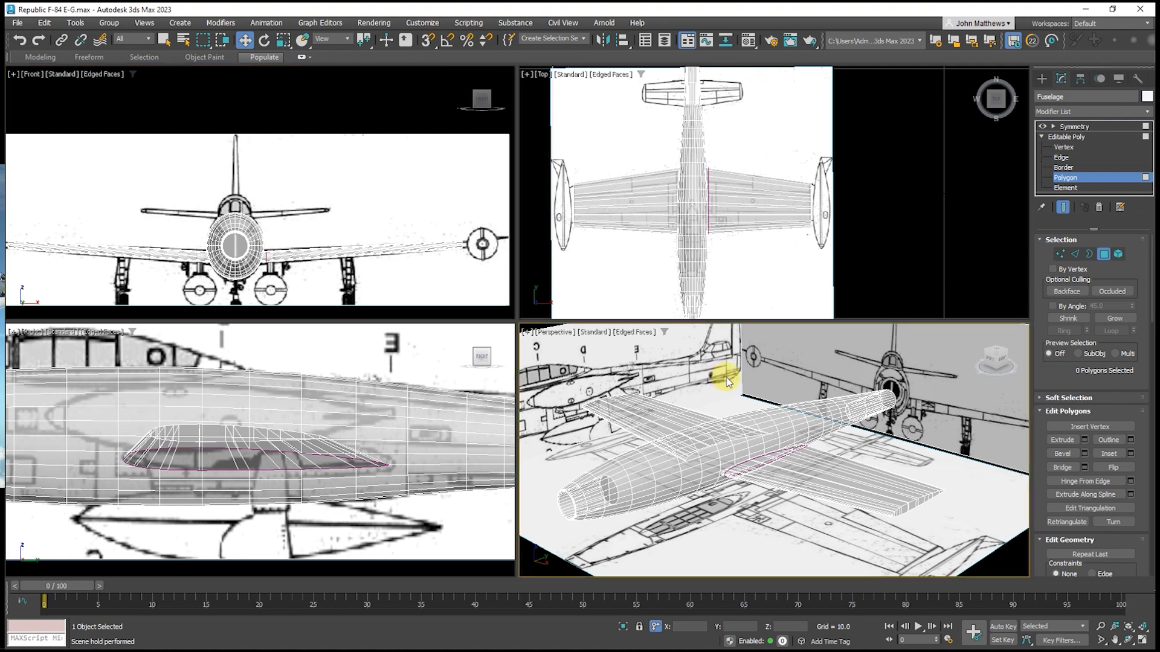
{"action": "left_click", "coordinate": [811, 41]}
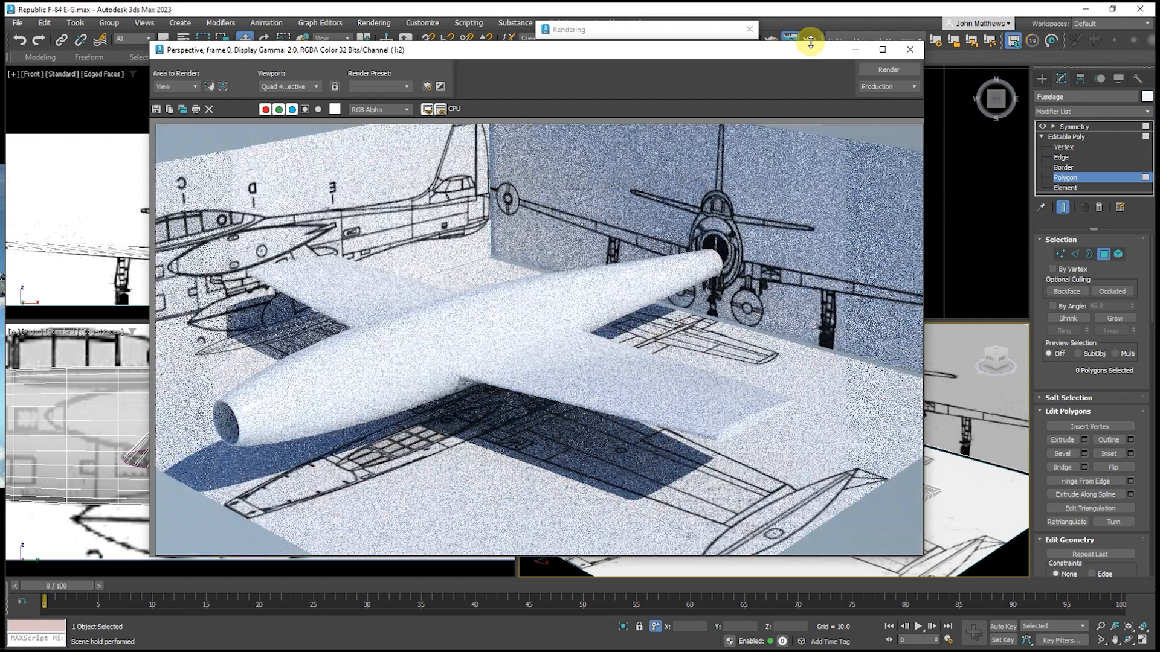
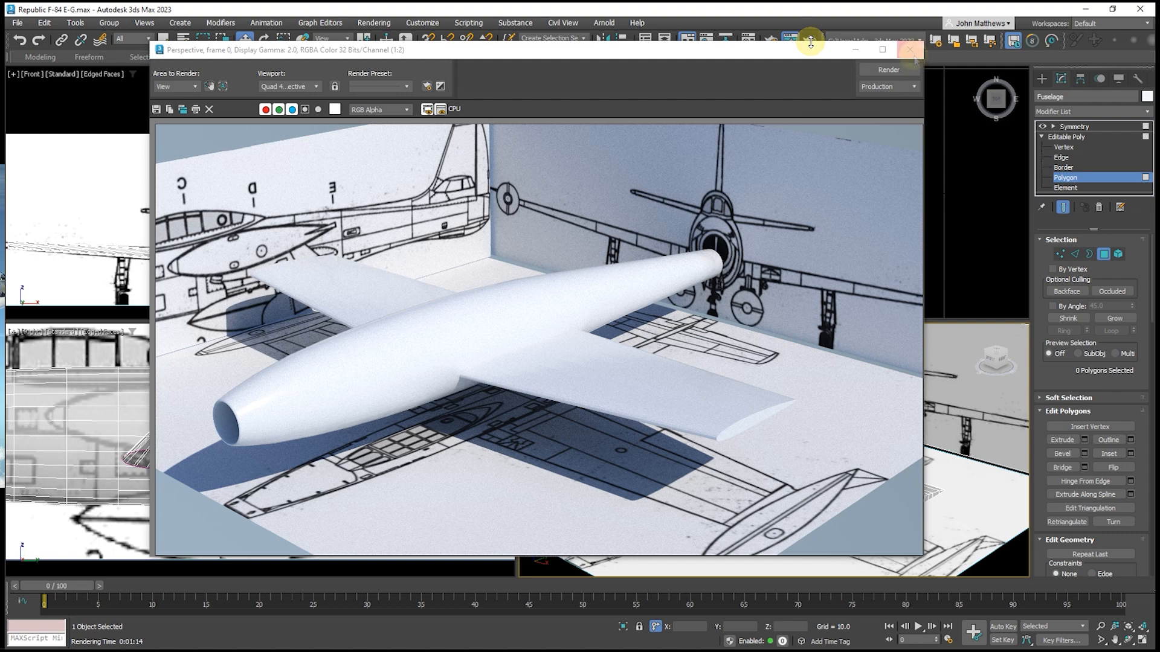
{"action": "left_click", "coordinate": [910, 49]}
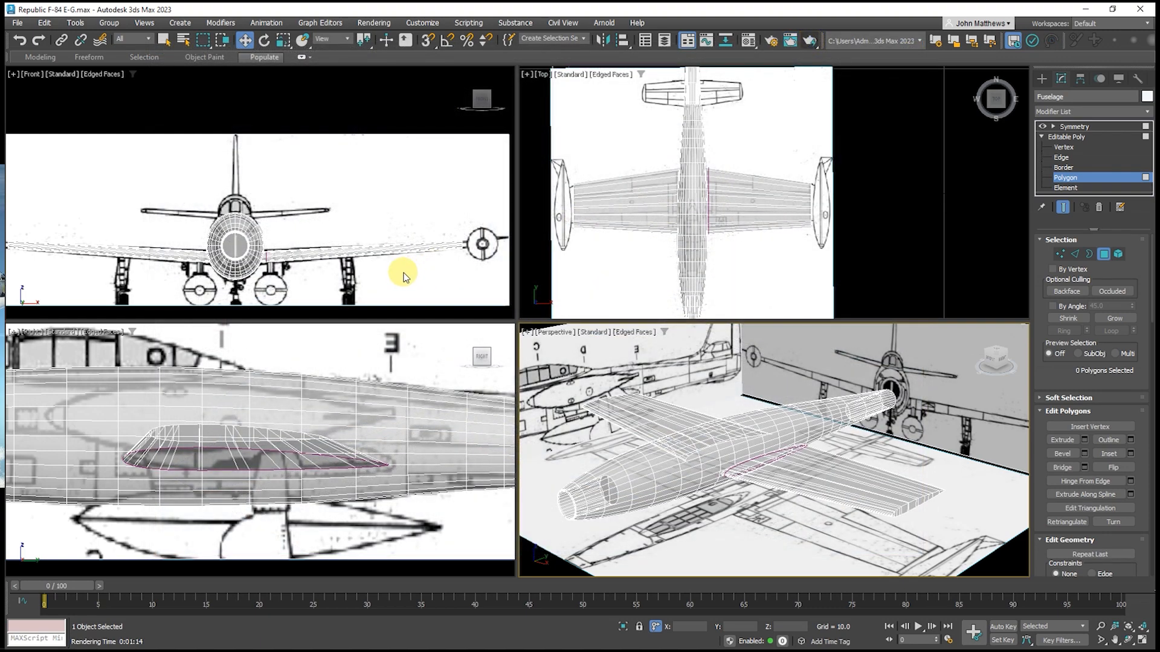
Select the wing's upper and lower polygons and assign them to smoothing group 20
{"action": "left_click_drag", "start_coordinate": [403, 273], "coordinate": [387, 219]}
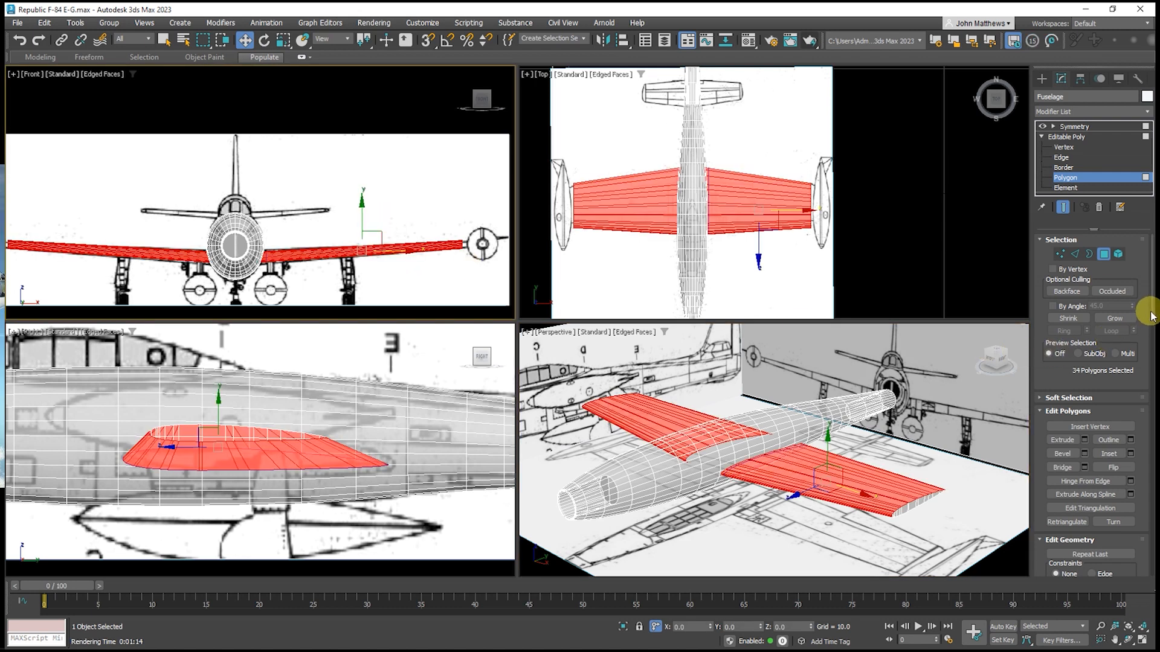
{"action": "left_click_drag", "start_coordinate": [1152, 315], "coordinate": [1150, 430]}
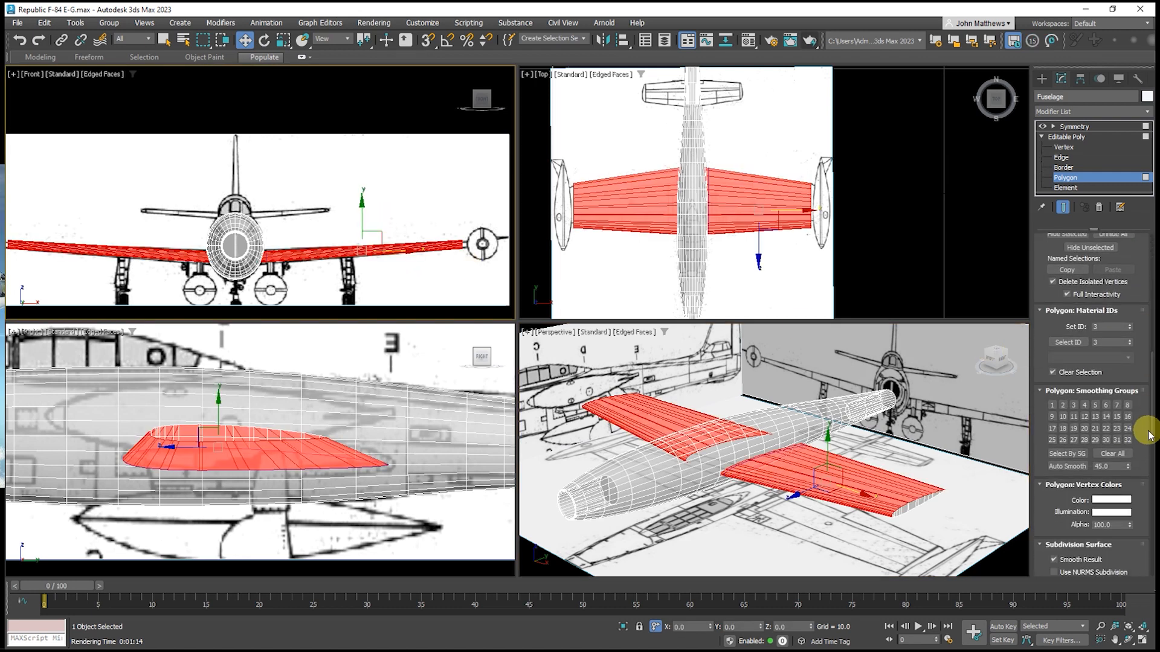
{"action": "left_click", "coordinate": [1085, 428]}
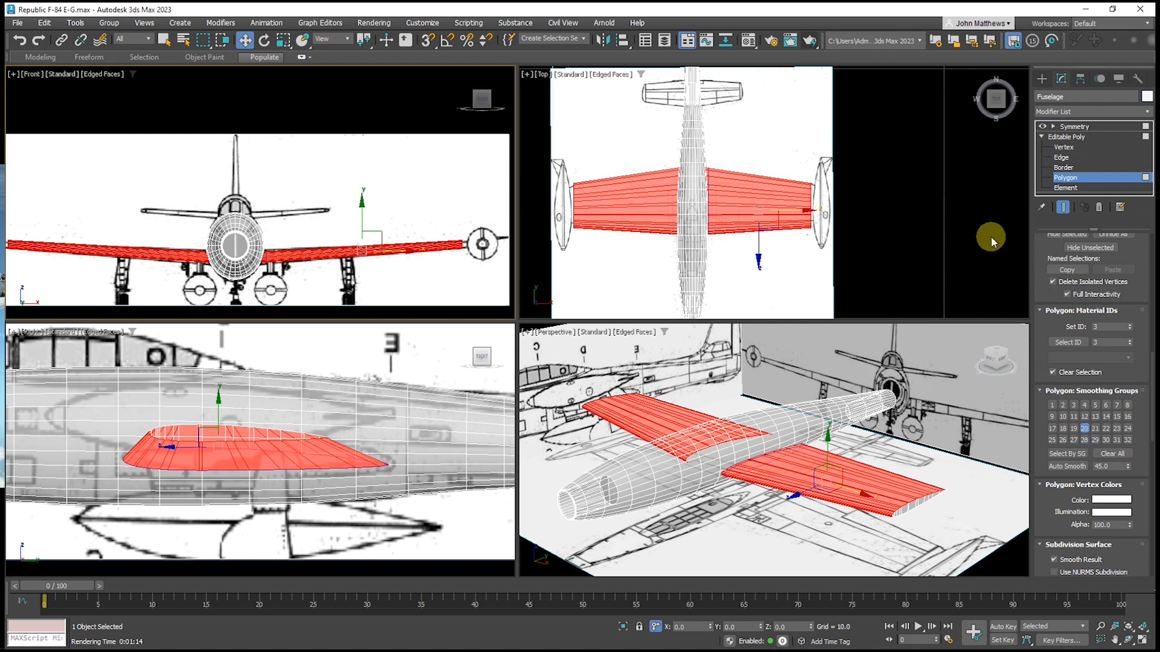
{"action": "right_click", "coordinate": [876, 342]}
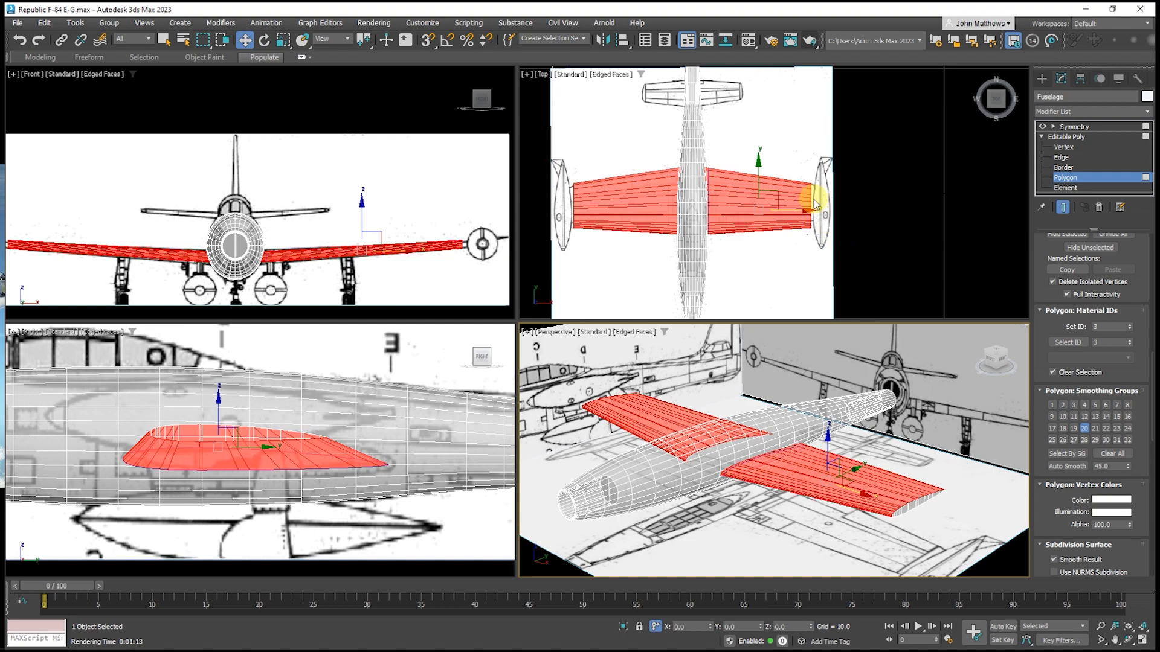
Start a slice plane on the selected wing polygons and rotate it 90 degrees about Z to cut across the span
{"action": "scroll", "coordinate": [810, 189], "scroll_direction": "up", "scroll_amount": 4}
{"action": "scroll", "coordinate": [810, 189], "scroll_direction": "up", "scroll_amount": 3}
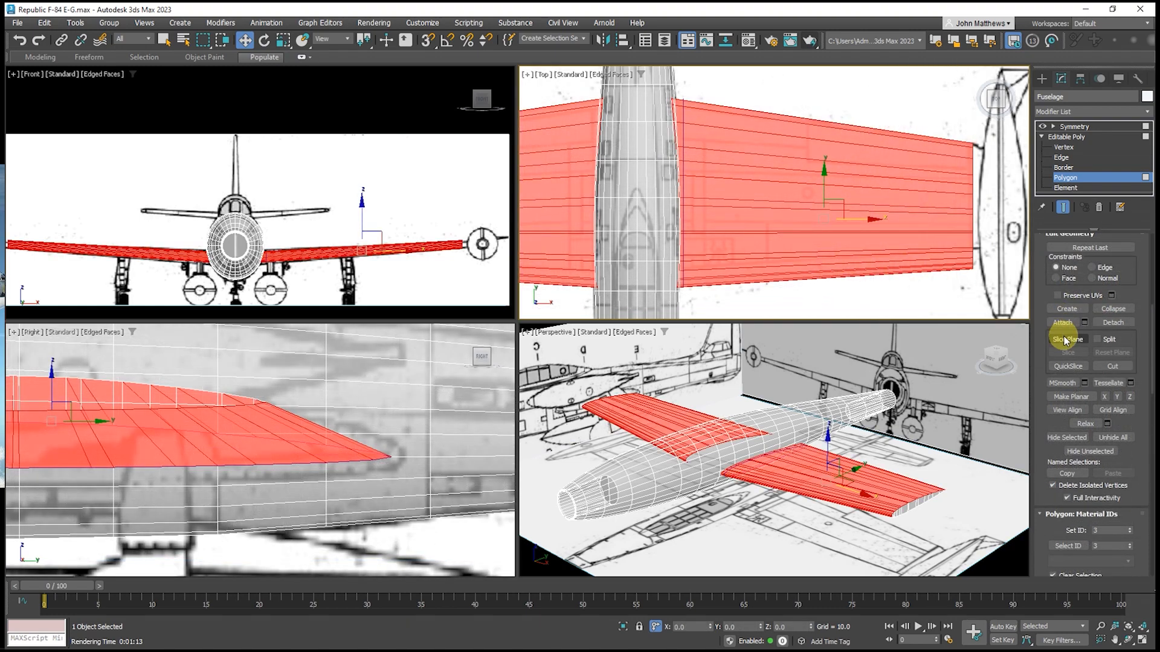
{"action": "left_click", "coordinate": [1066, 339]}
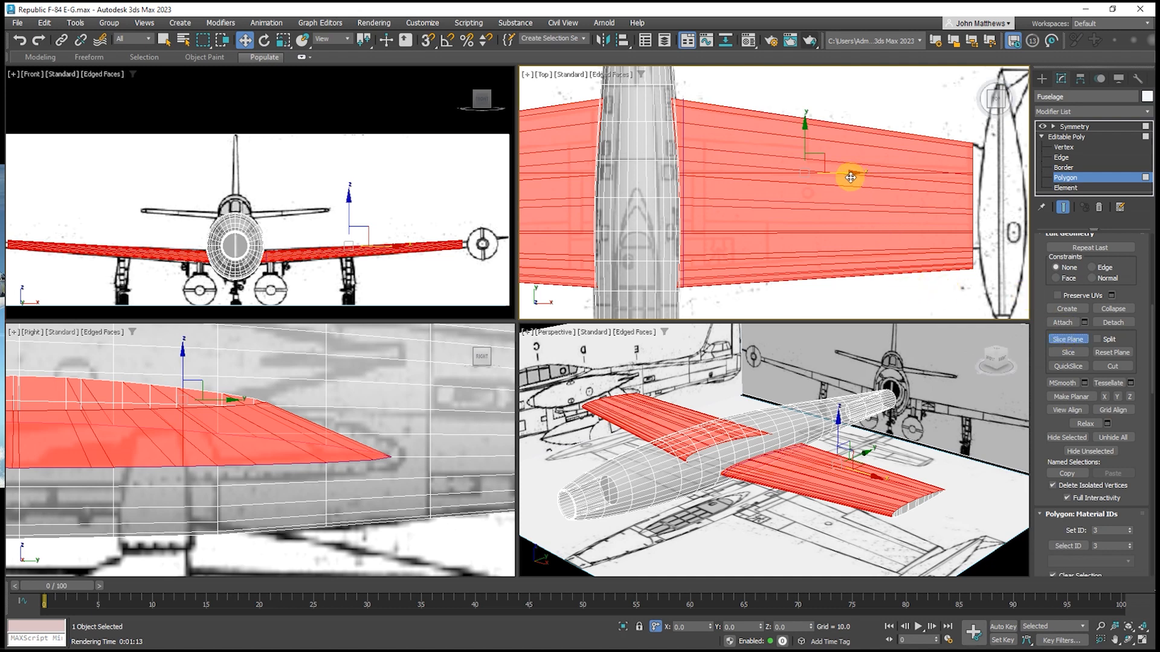
{"action": "mouse_move", "coordinate": [803, 132]}
{"action": "left_mouse_down"}
{"action": "mouse_move", "coordinate": [804, 112]}
{"action": "mouse_move", "coordinate": [810, 134]}
{"action": "left_mouse_up"}
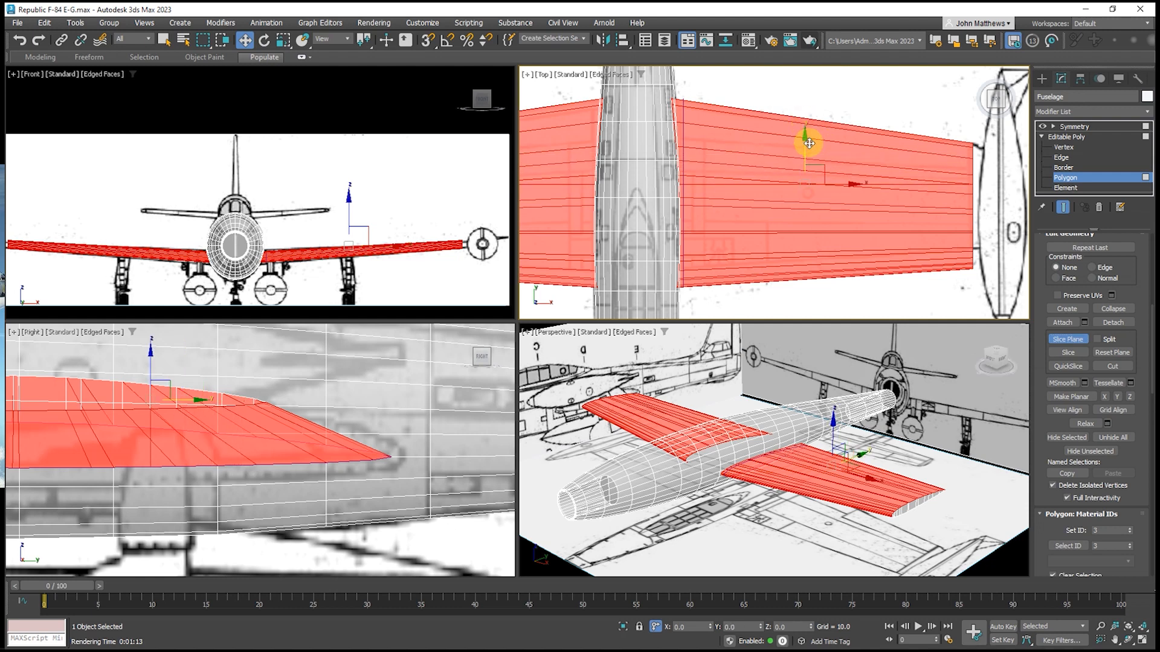
{"action": "left_click", "coordinate": [266, 40]}
{"action": "left_click", "coordinate": [788, 628]}
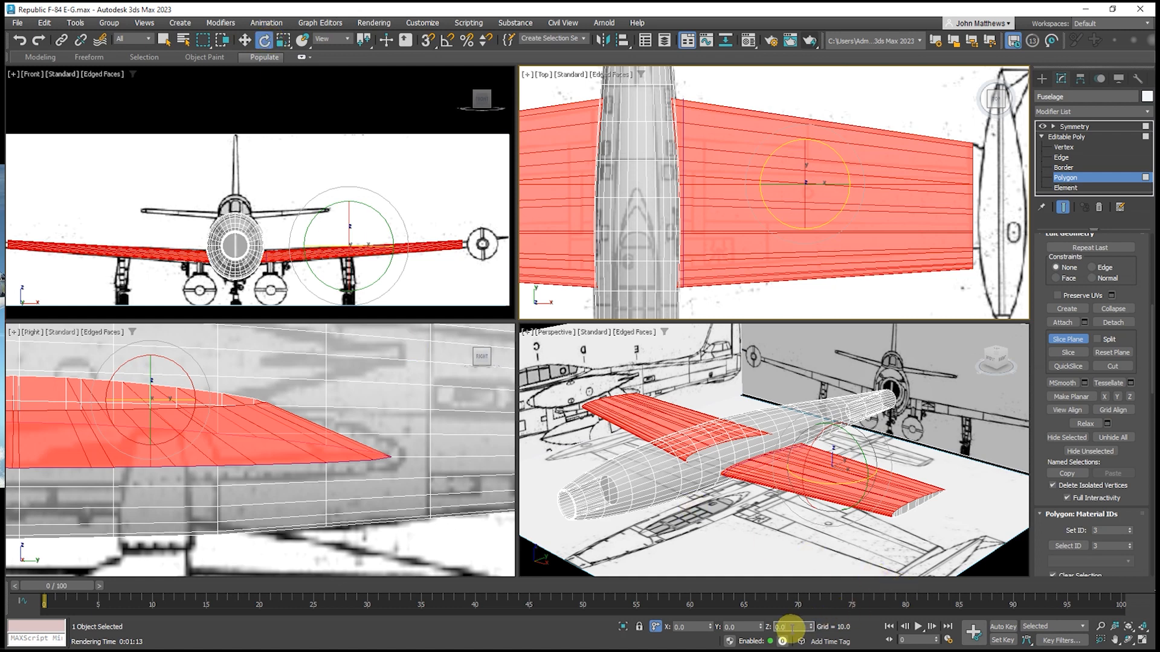
{"action": "type", "text": "90"}
{"action": "key", "text": "Return"}
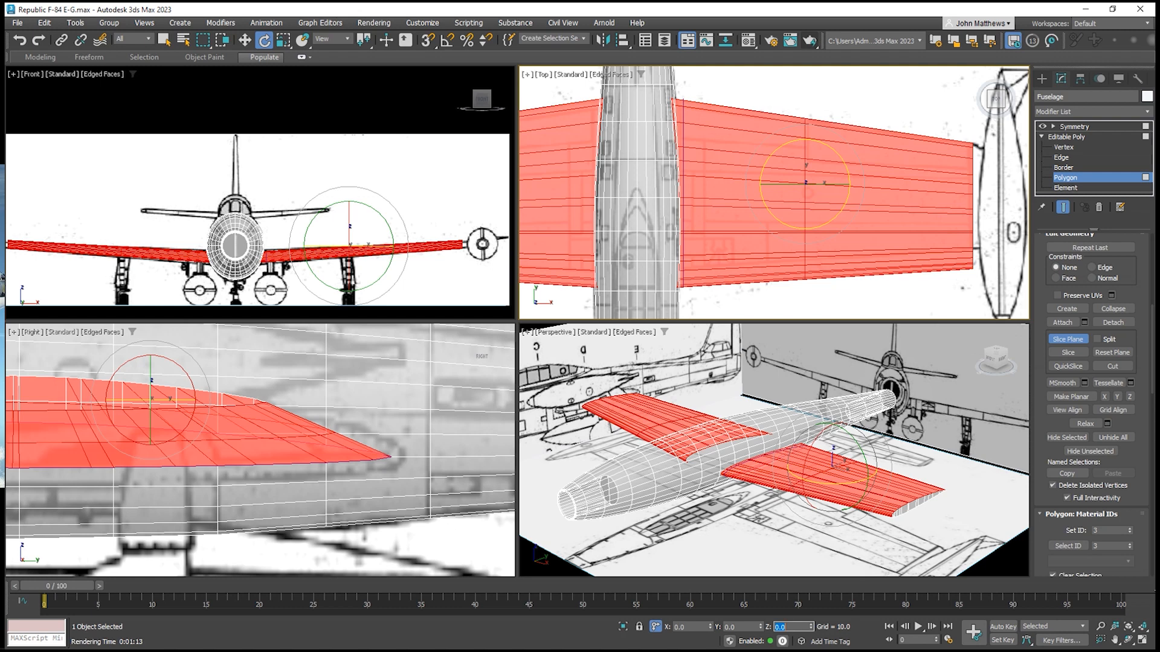
Move the slice plane inboard along X to just outside the fuselage at the wing root and slice the wing polygons
{"action": "left_click", "coordinate": [245, 40]}
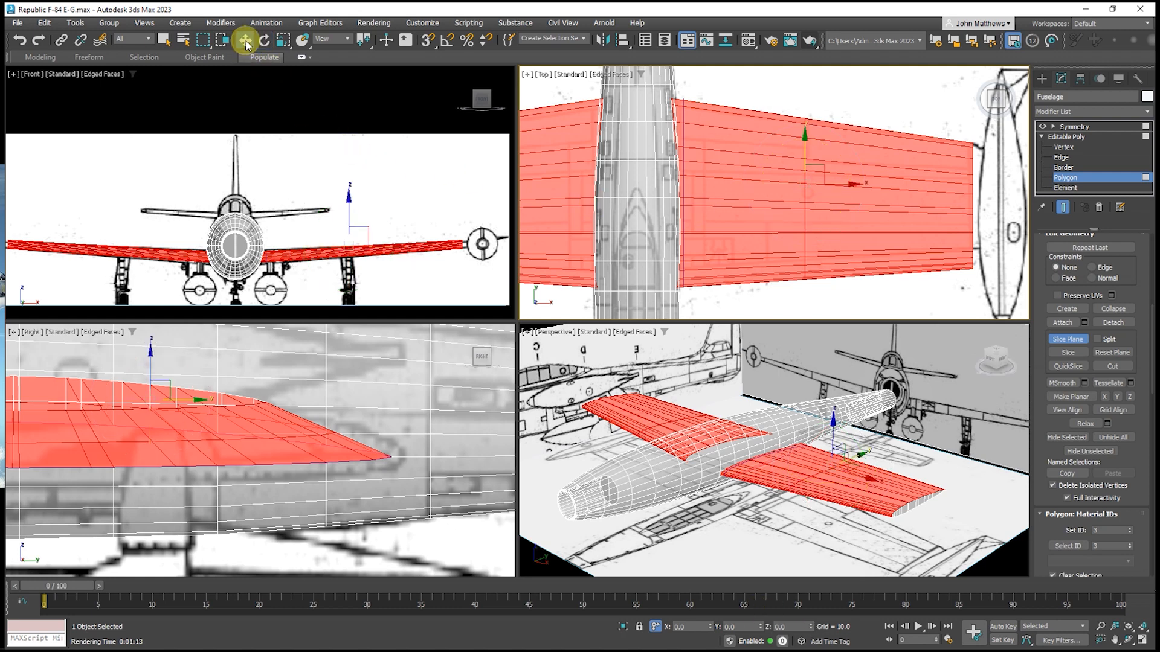
{"action": "left_click_drag", "start_coordinate": [844, 187], "coordinate": [733, 183]}
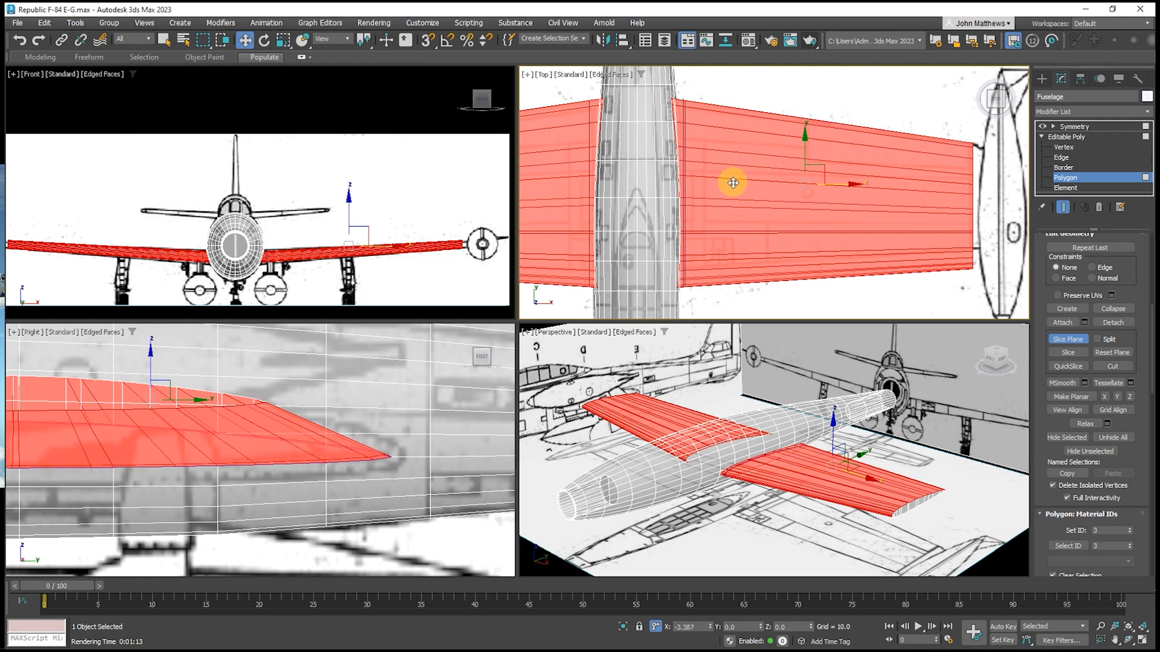
{"action": "scroll", "coordinate": [701, 100], "scroll_direction": "up", "scroll_amount": 5}
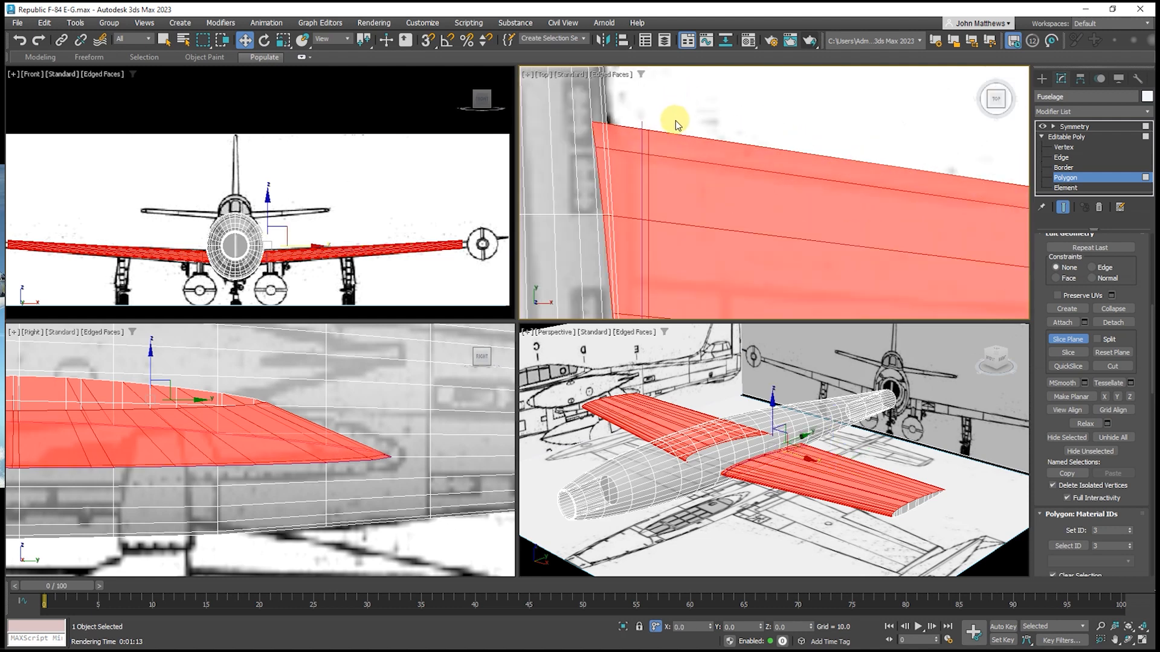
{"action": "scroll", "coordinate": [677, 121], "scroll_direction": "down", "scroll_amount": 2}
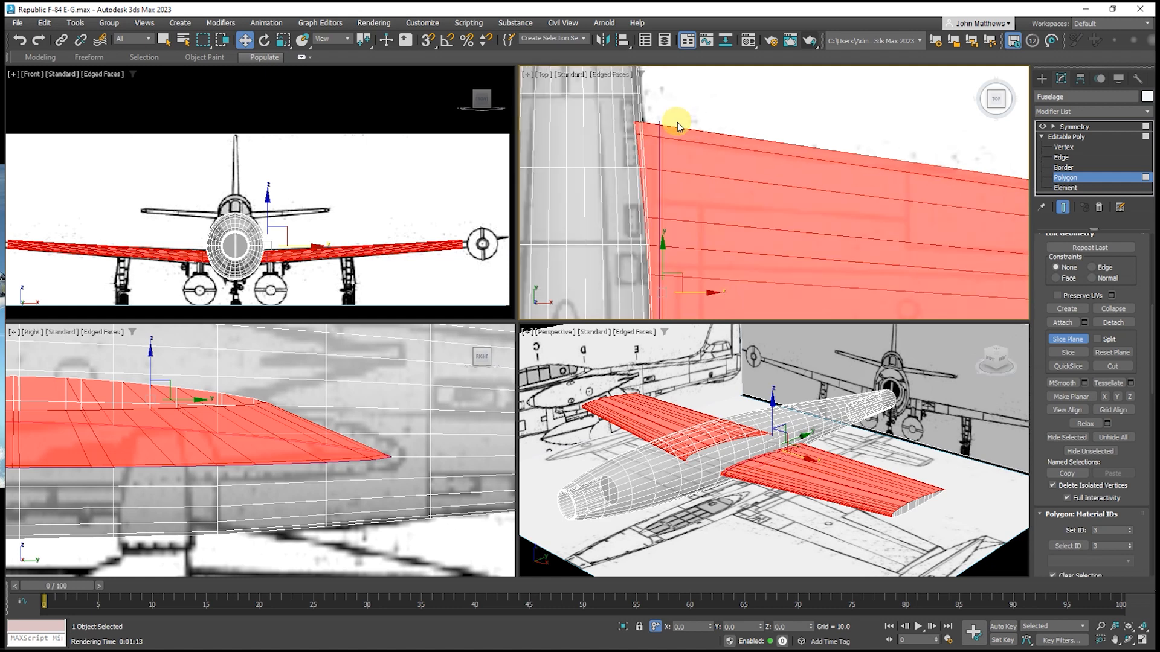
{"action": "scroll", "coordinate": [663, 132], "scroll_direction": "up", "scroll_amount": 1}
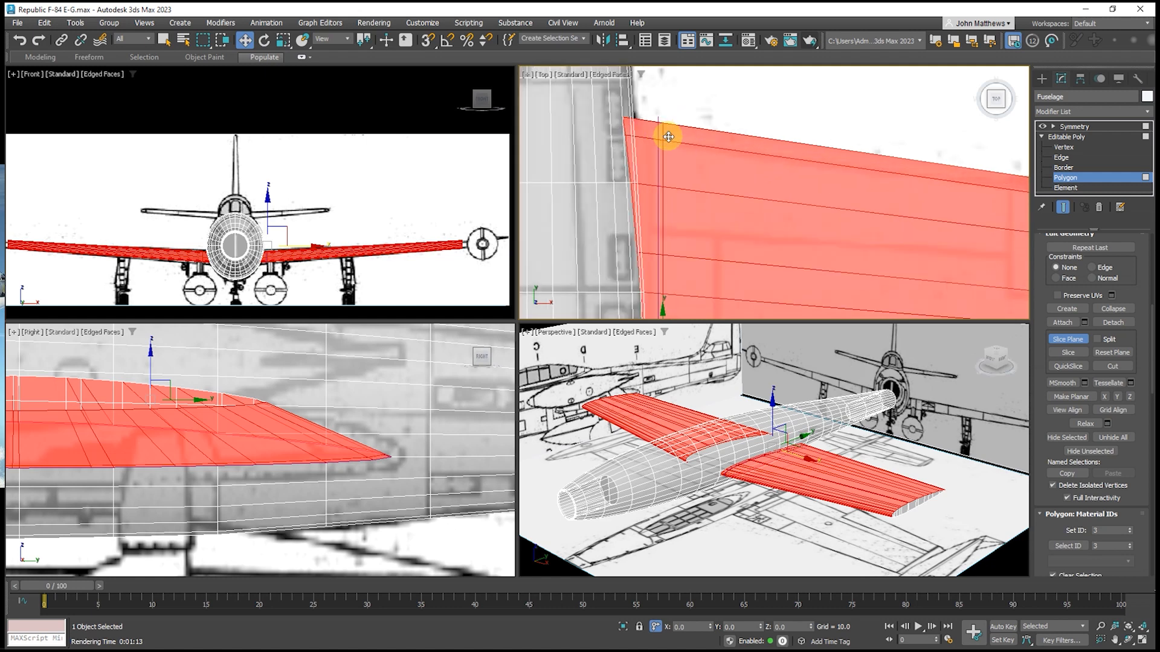
{"action": "scroll", "coordinate": [668, 136], "scroll_direction": "down", "scroll_amount": 1}
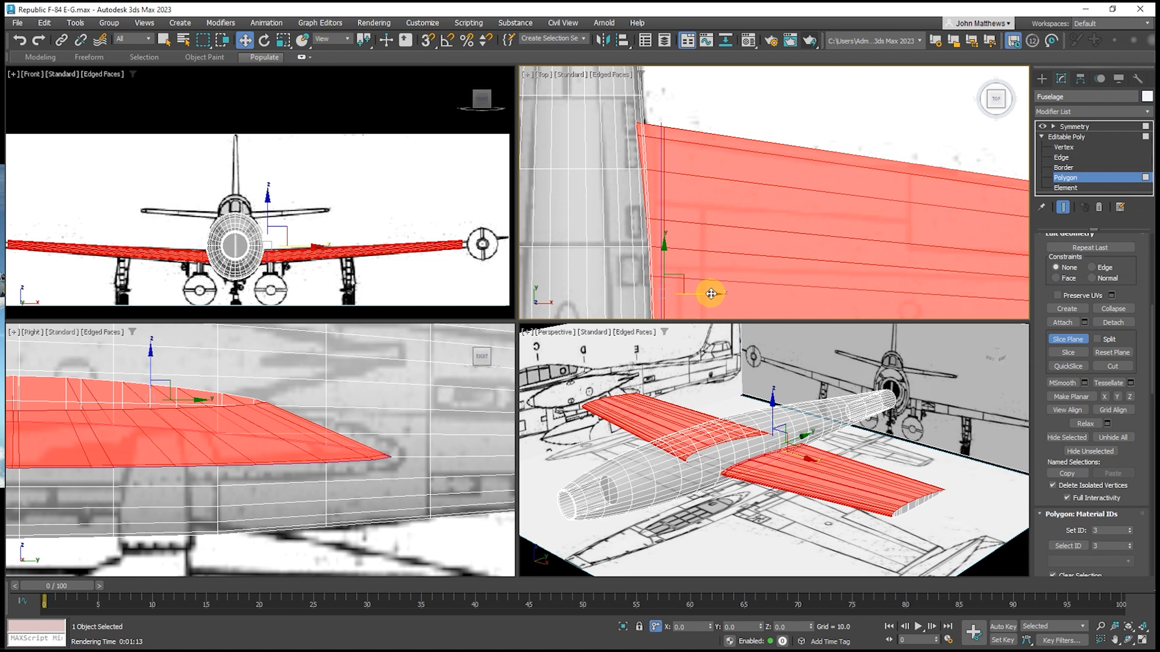
{"action": "left_click_drag", "start_coordinate": [708, 294], "coordinate": [708, 294]}
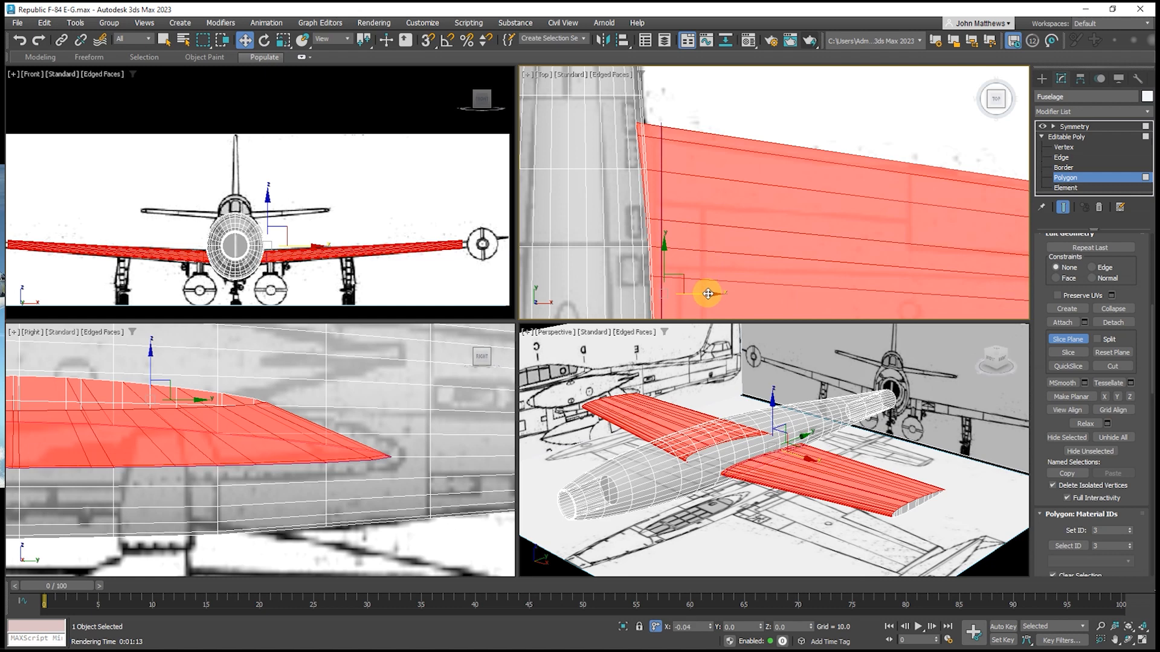
{"action": "left_click_drag", "start_coordinate": [708, 293], "coordinate": [707, 294]}
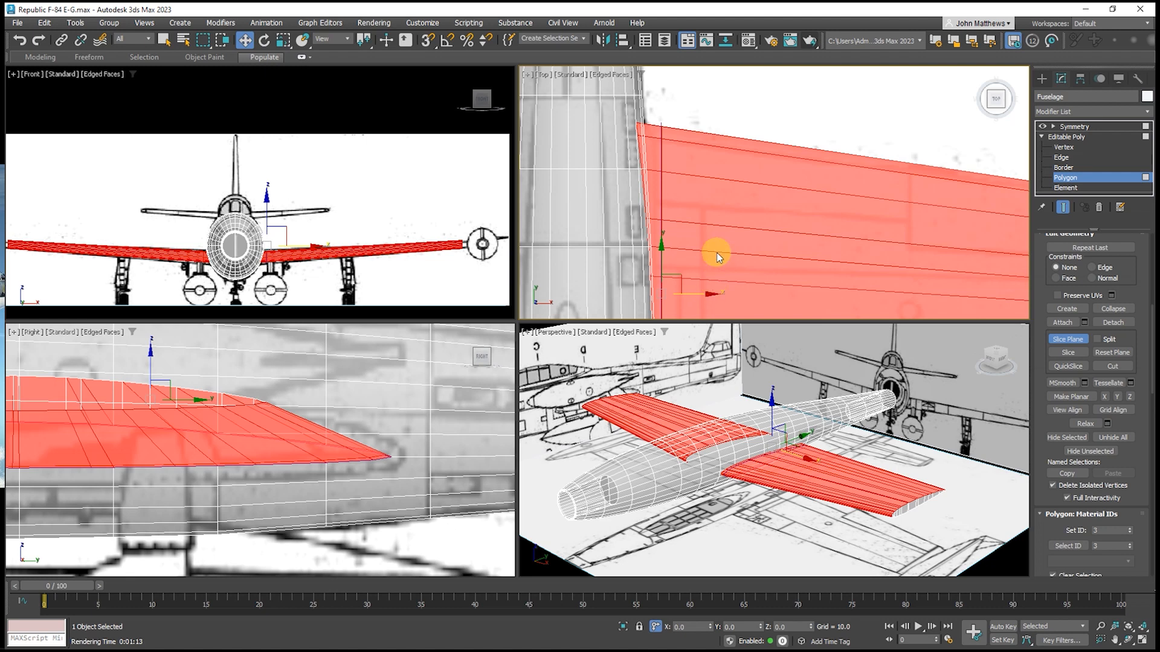
{"action": "left_click", "coordinate": [1067, 352]}
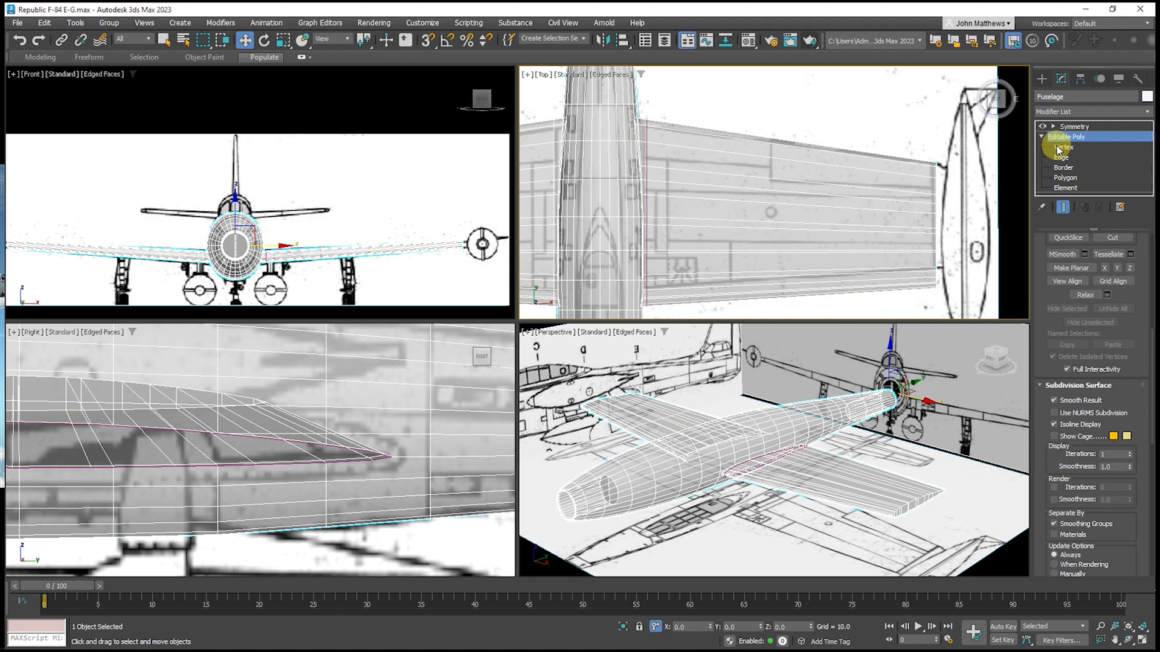
Move the wing root's trailing-edge vertices forward at the slice and aft at the fuselage junction to match the blueprint fillet
{"action": "left_click", "coordinate": [1064, 147]}
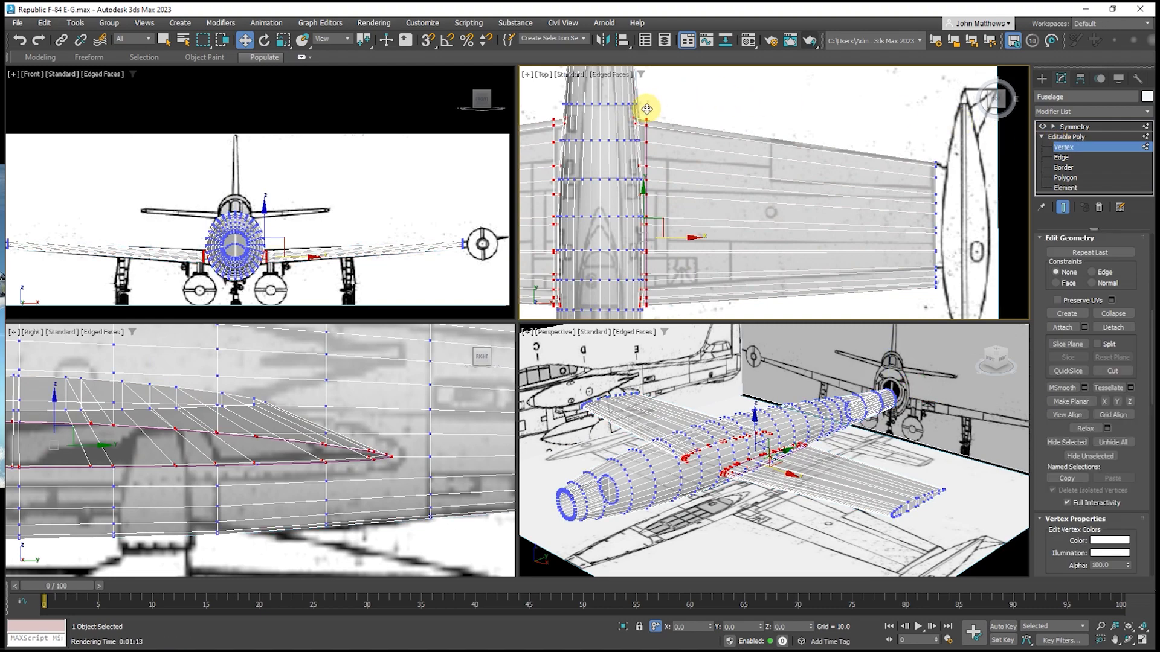
{"action": "scroll", "coordinate": [639, 113], "scroll_direction": "up", "scroll_amount": 5}
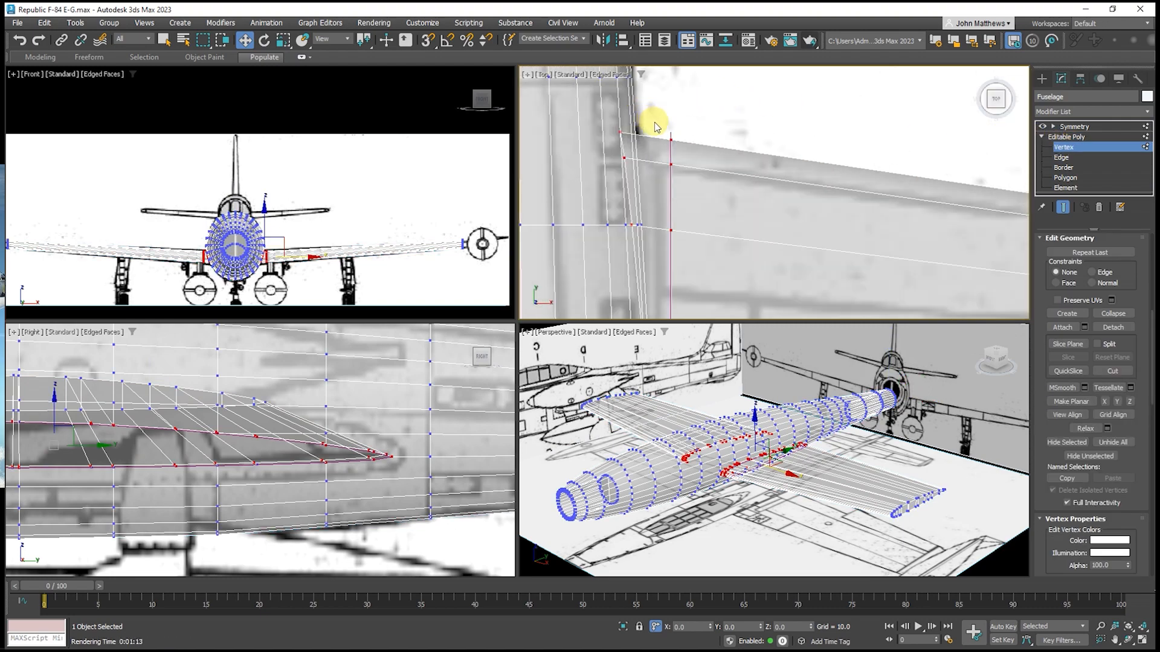
{"action": "left_click_drag", "start_coordinate": [656, 119], "coordinate": [693, 182]}
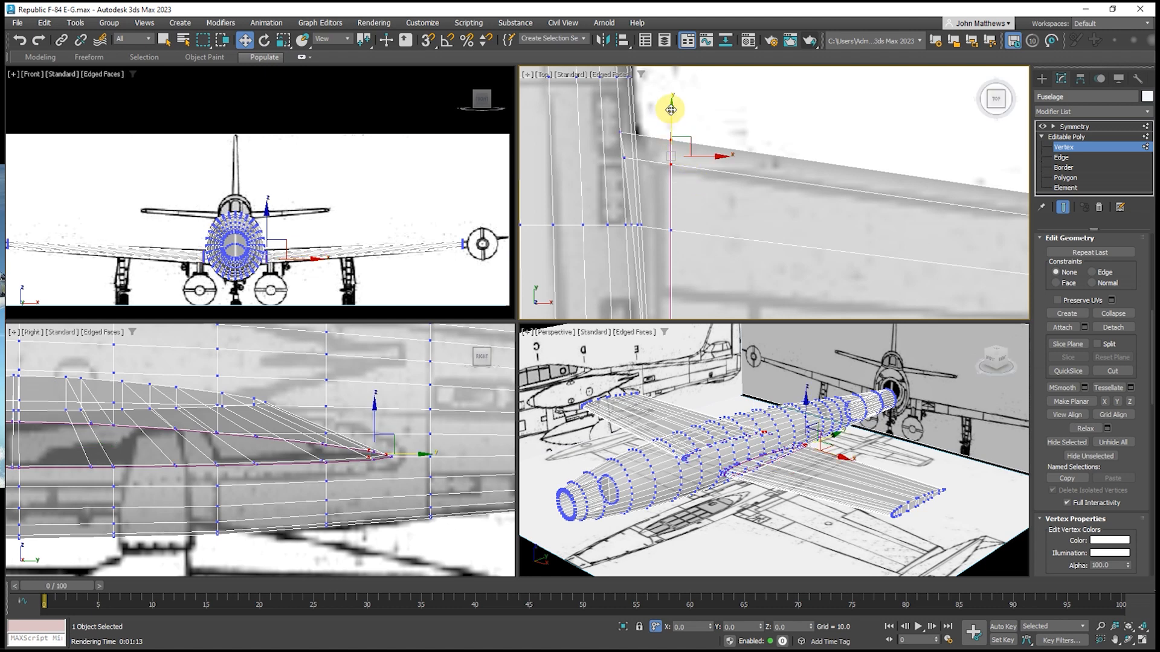
{"action": "left_click_drag", "start_coordinate": [672, 108], "coordinate": [680, 145]}
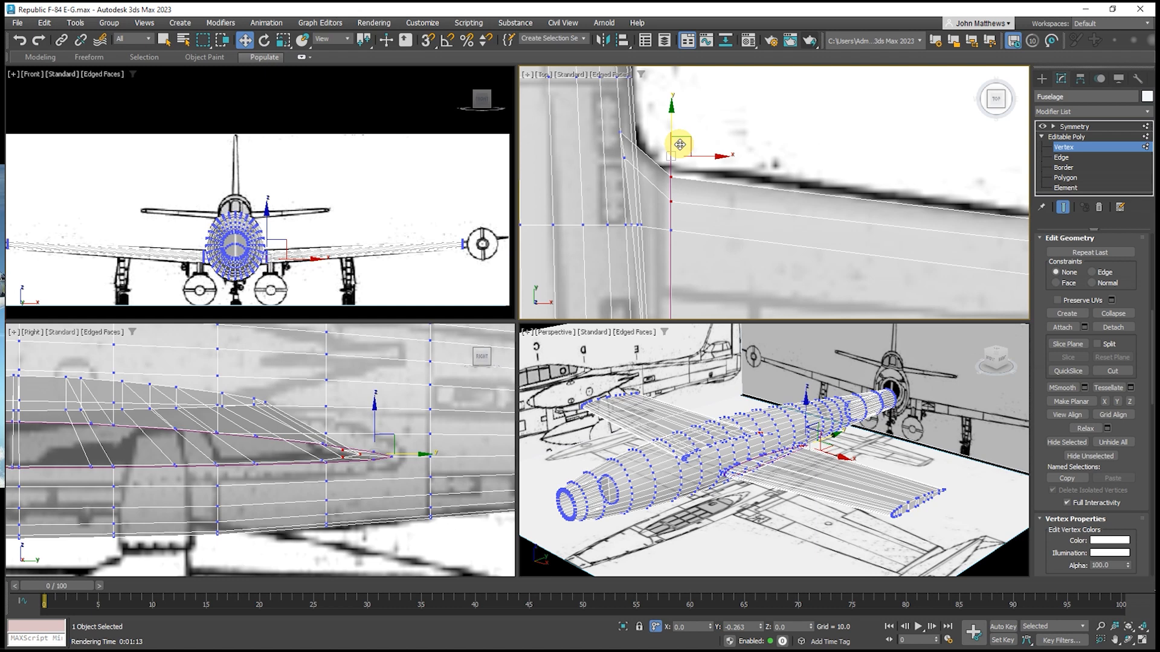
{"action": "left_click_drag", "start_coordinate": [681, 145], "coordinate": [681, 145]}
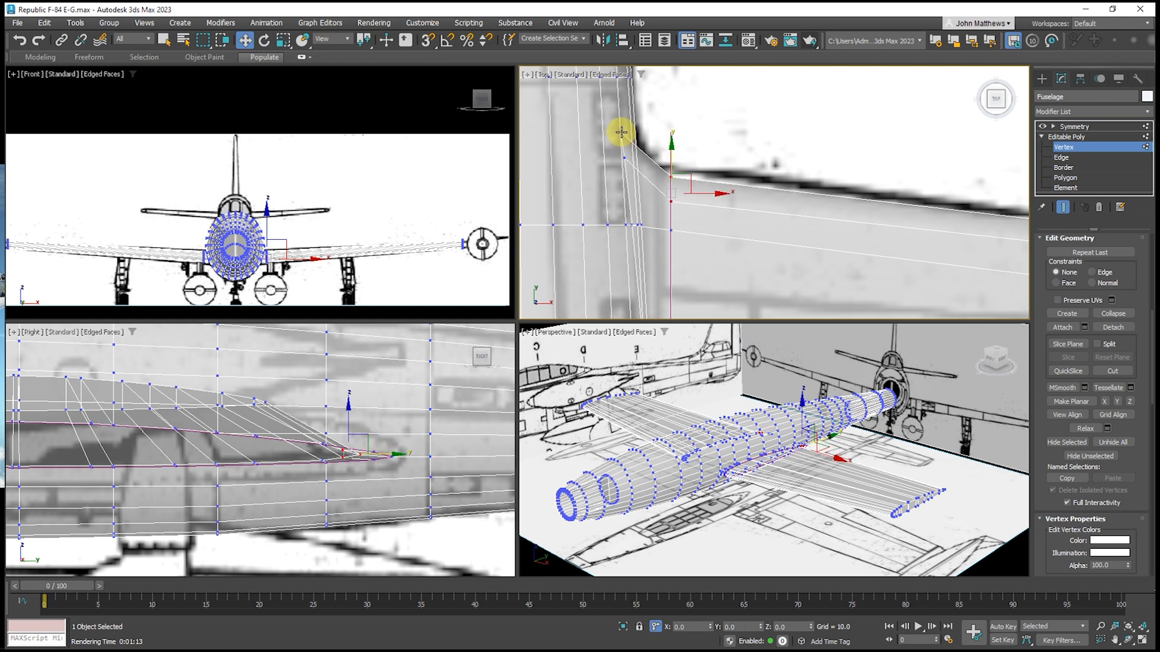
{"action": "left_click_drag", "start_coordinate": [609, 122], "coordinate": [628, 158]}
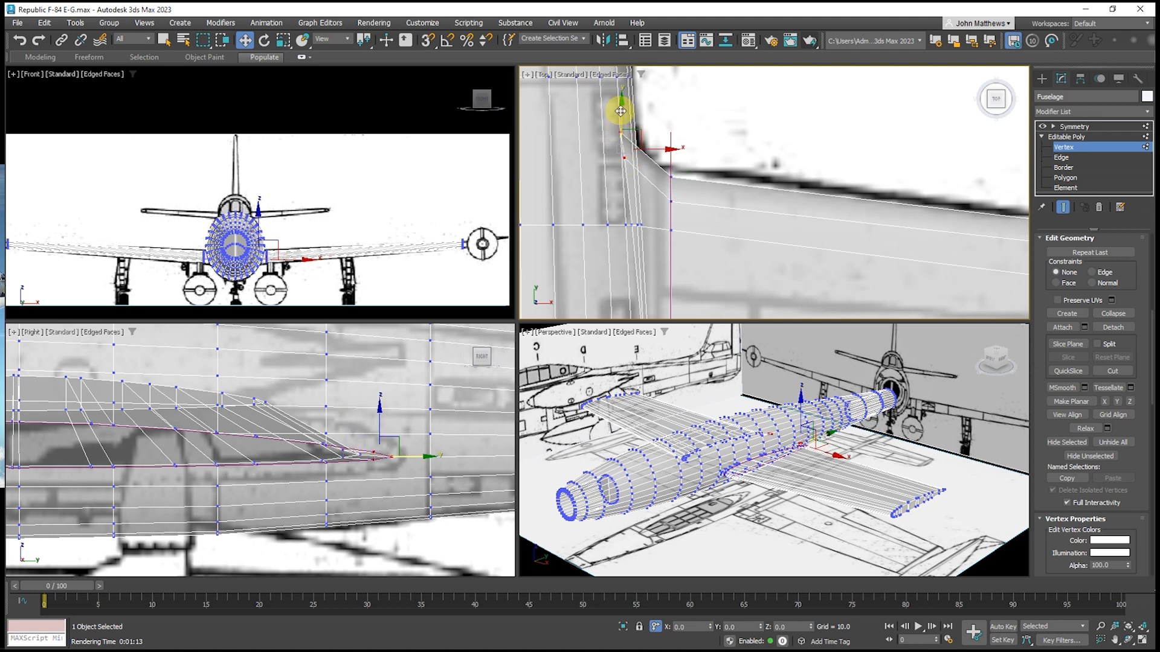
{"action": "left_click_drag", "start_coordinate": [620, 111], "coordinate": [624, 86]}
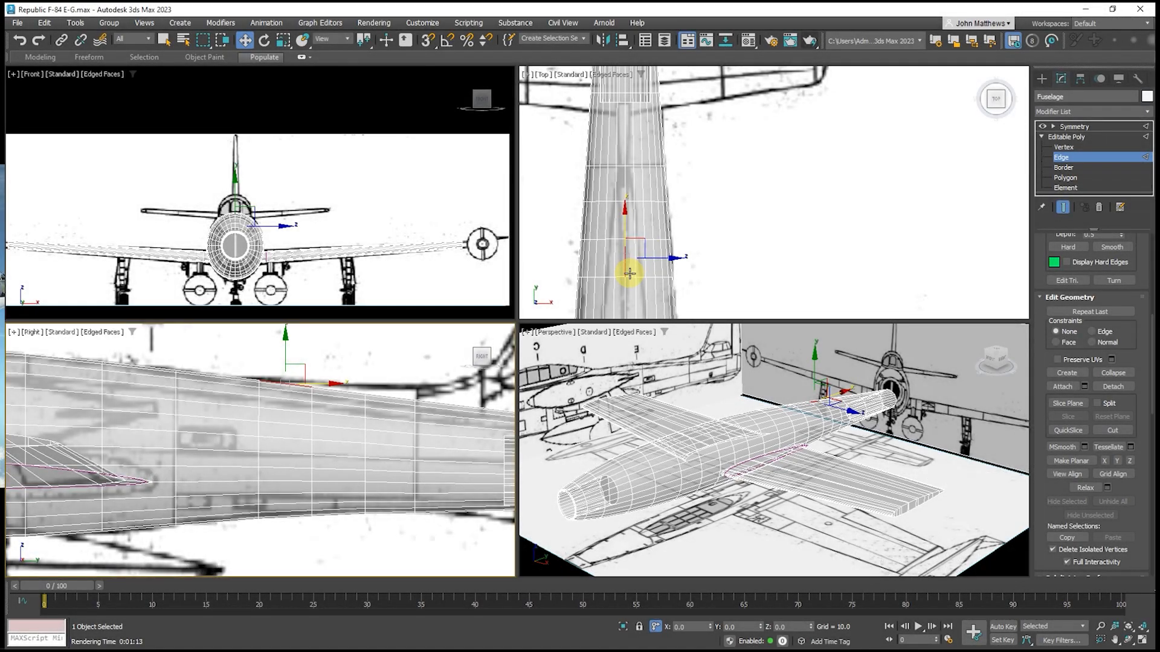
Select the five short transverse edges along the fuselage spine between the wing and the tailplane
{"action": "left_click", "coordinate": [630, 274]}
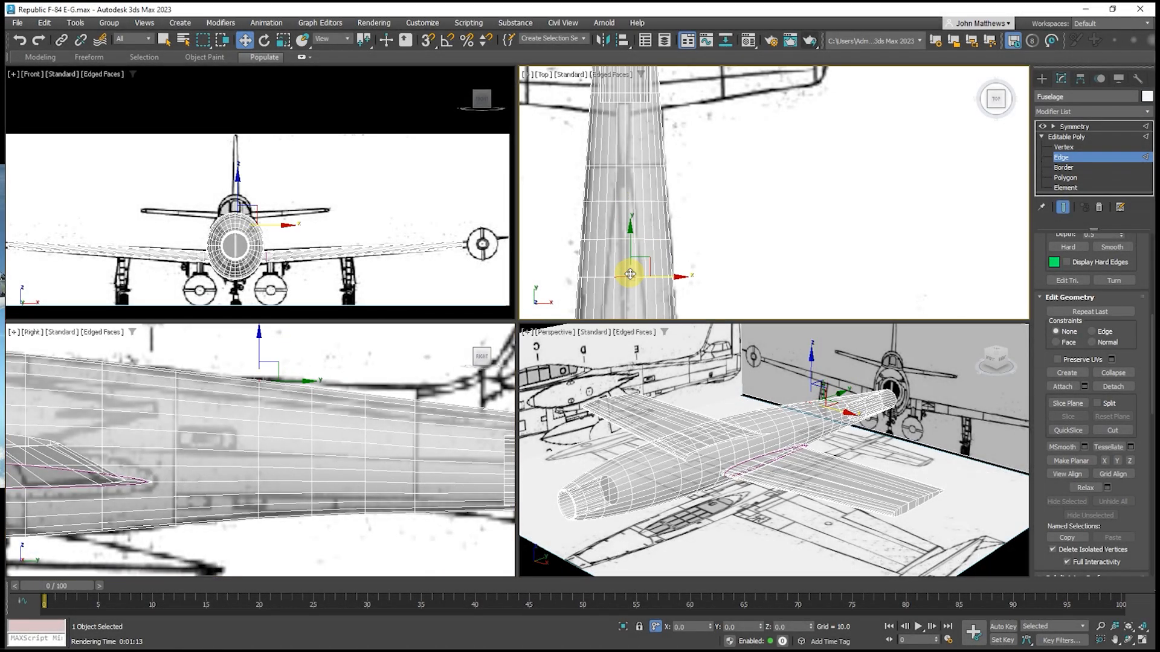
{"action": "key", "text": "q"}
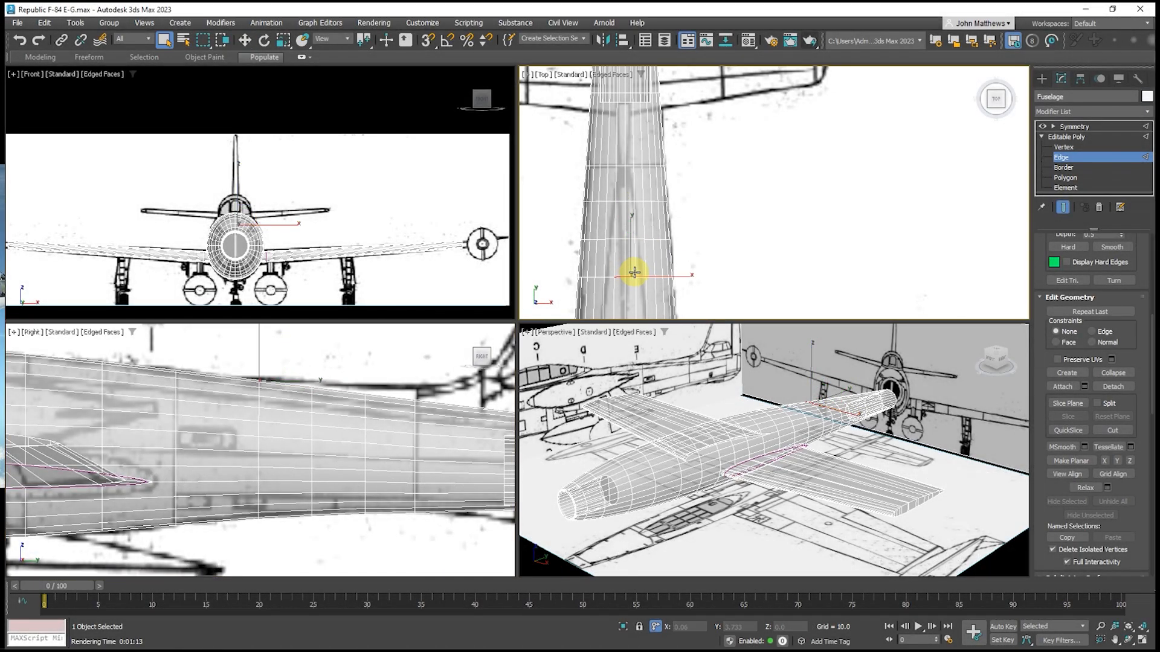
{"action": "left_click", "coordinate": [629, 238], "text": "ctrl"}
{"action": "left_click", "coordinate": [632, 202], "text": "ctrl"}
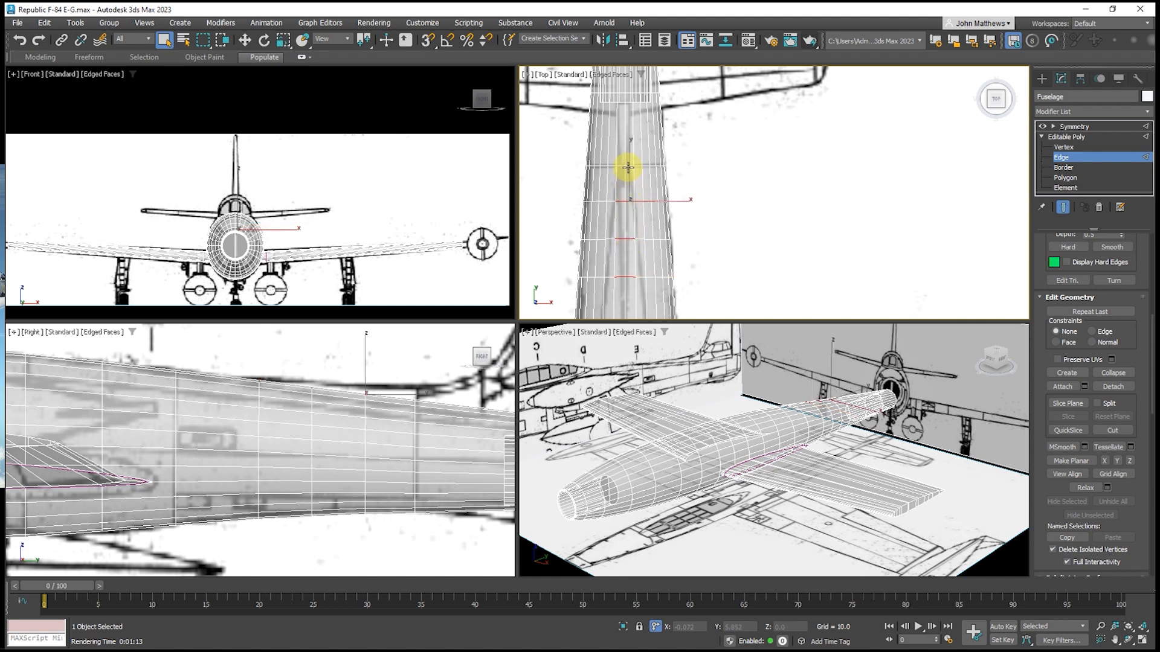
{"action": "left_click", "coordinate": [630, 164], "text": "ctrl"}
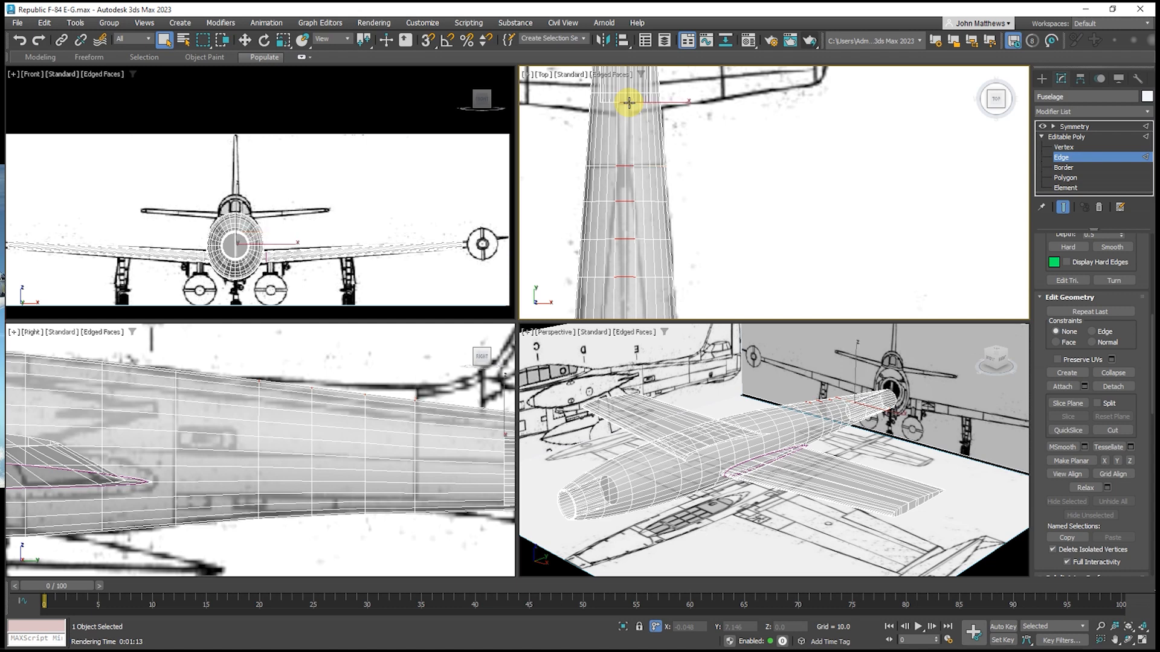
{"action": "middle_click_drag", "start_coordinate": [655, 137], "coordinate": [626, 89]}
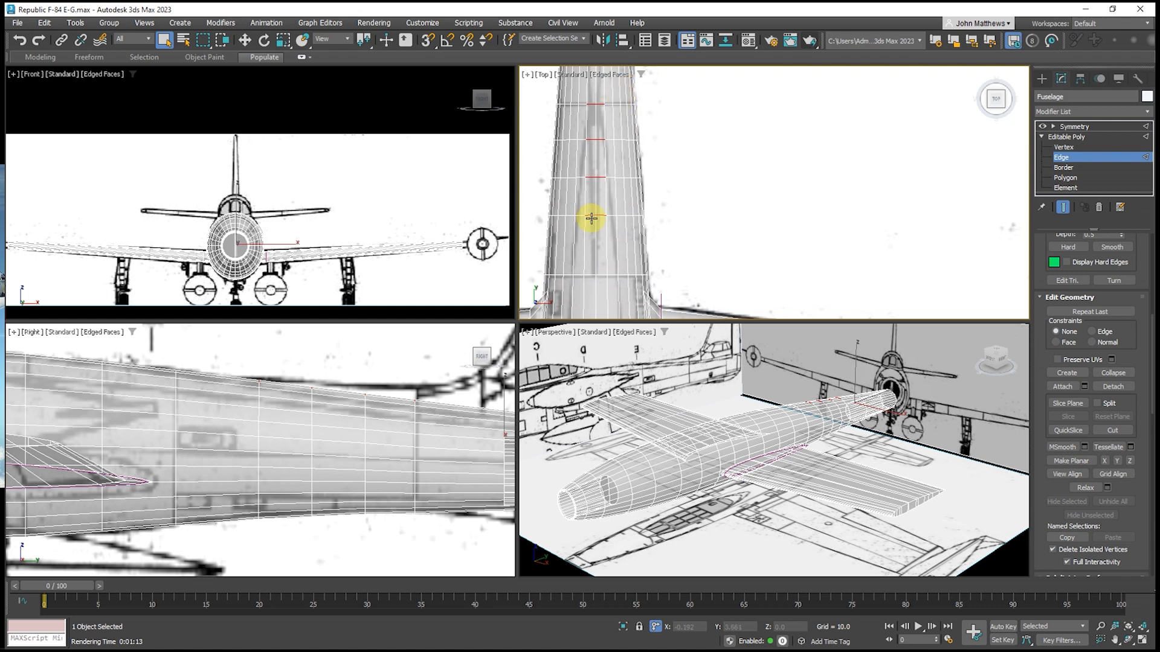
{"action": "left_click", "coordinate": [598, 273], "text": "ctrl"}
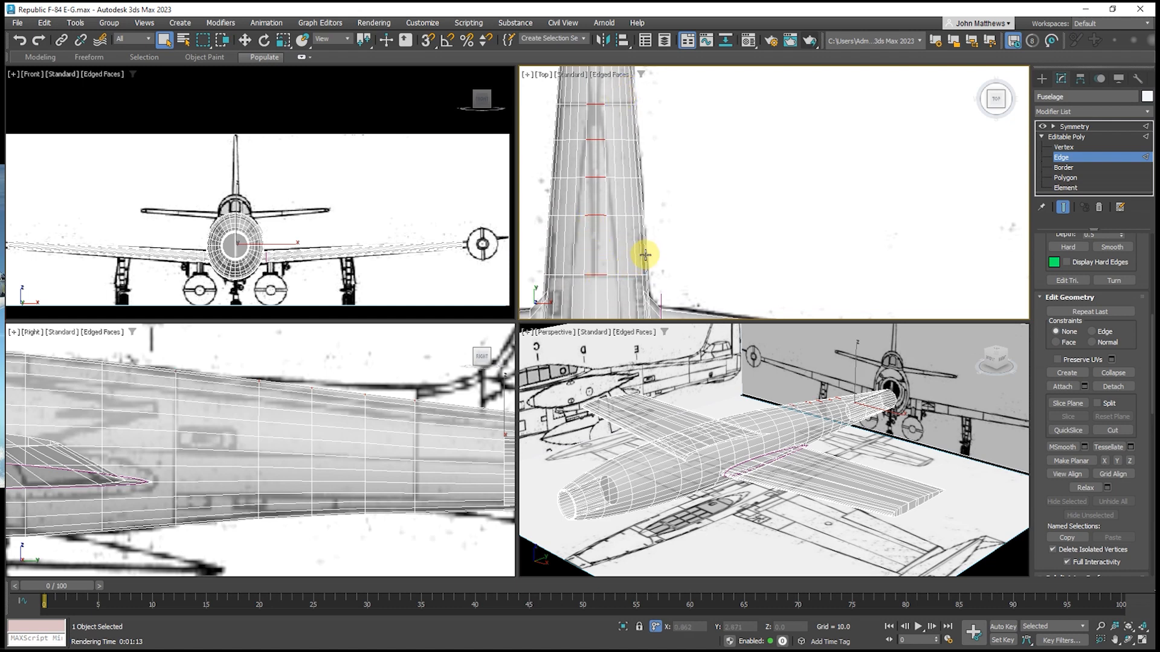
Add the rear of the two closely spaced spine edges at the tailplane's leading edge and deselect the forward one
{"action": "scroll", "coordinate": [631, 206], "scroll_direction": "down", "scroll_amount": 4}
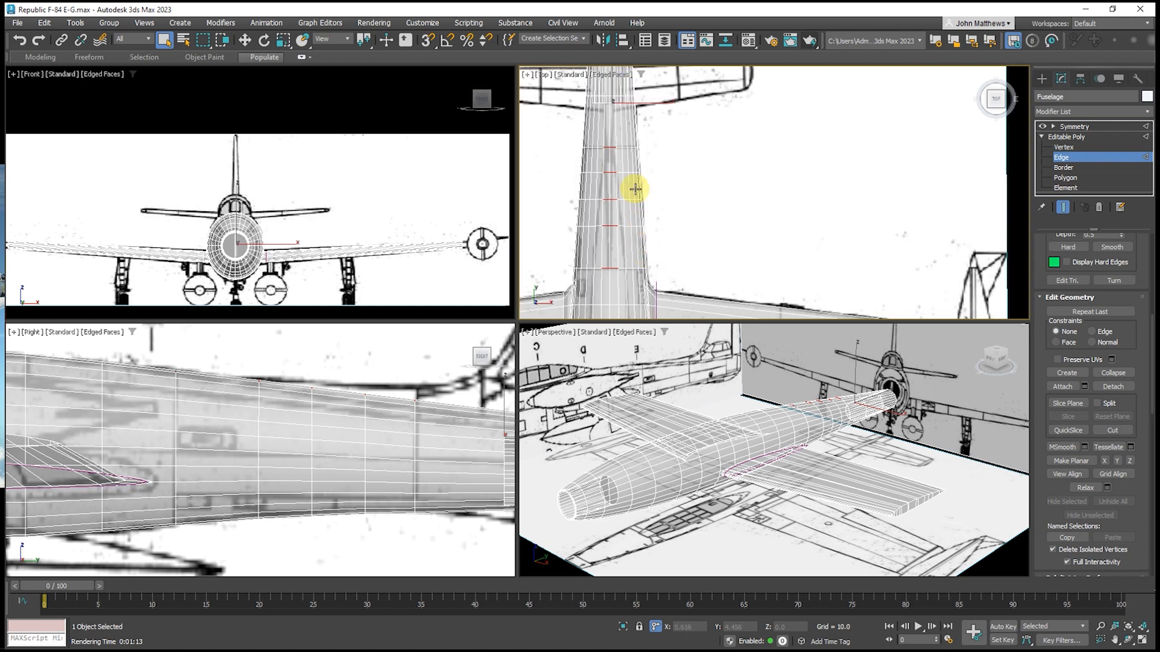
{"action": "scroll", "coordinate": [617, 196], "scroll_direction": "up", "scroll_amount": 4}
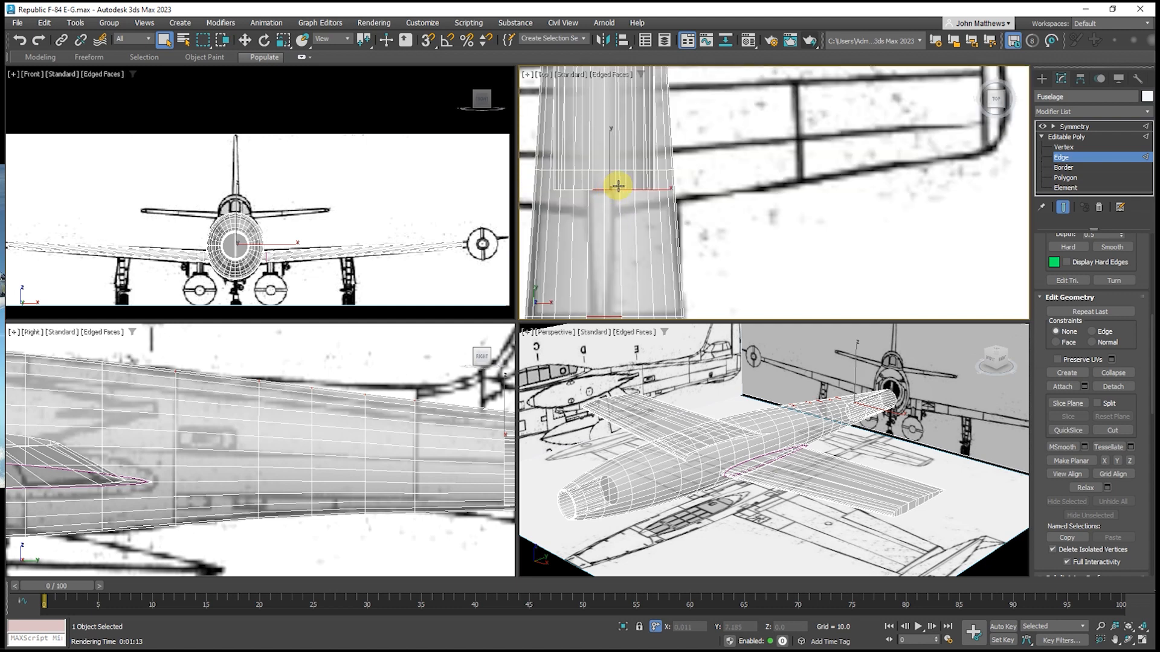
{"action": "left_click", "coordinate": [610, 171], "text": "ctrl"}
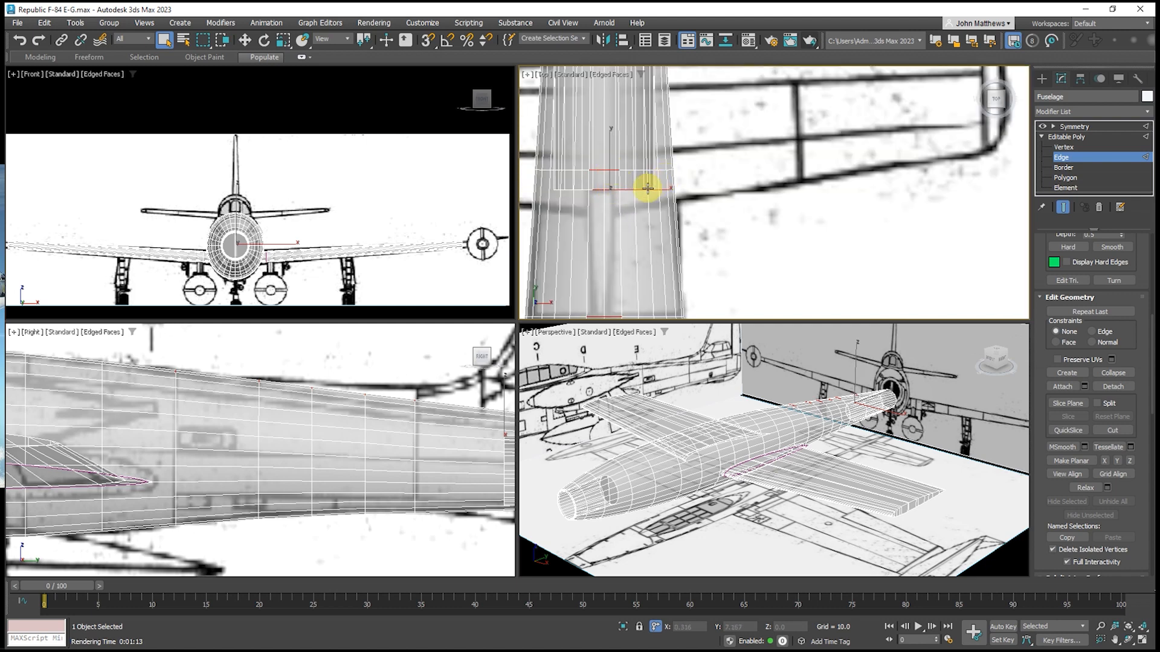
{"action": "left_click", "coordinate": [612, 191], "text": "alt"}
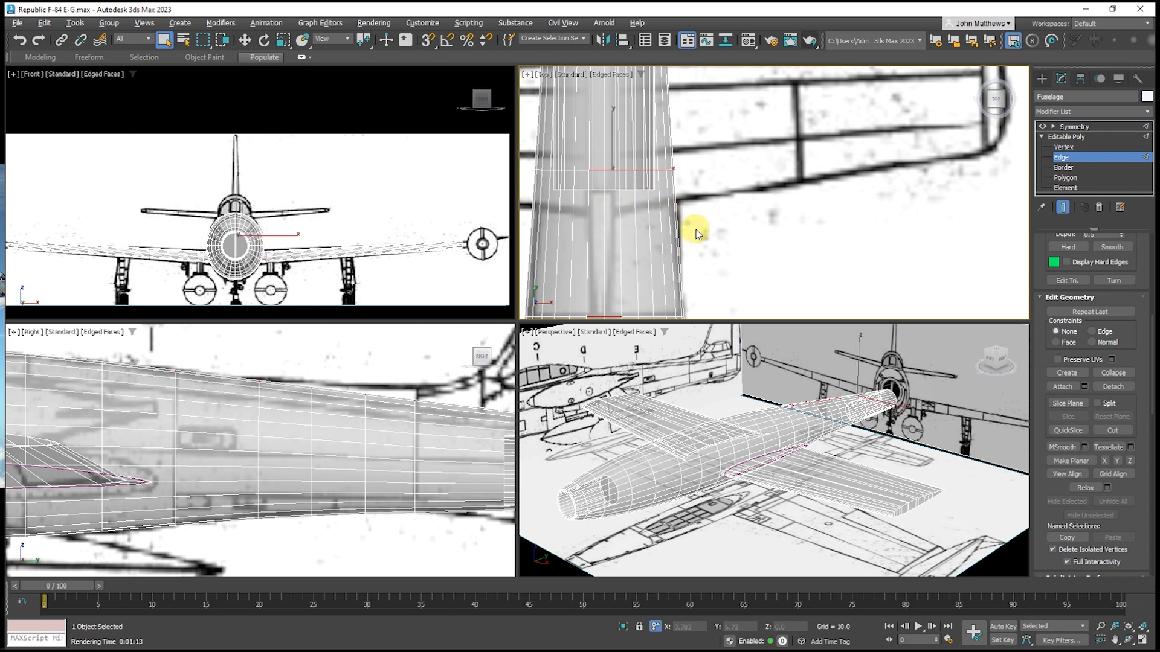
{"action": "middle_click_drag", "start_coordinate": [696, 230], "coordinate": [693, 296]}
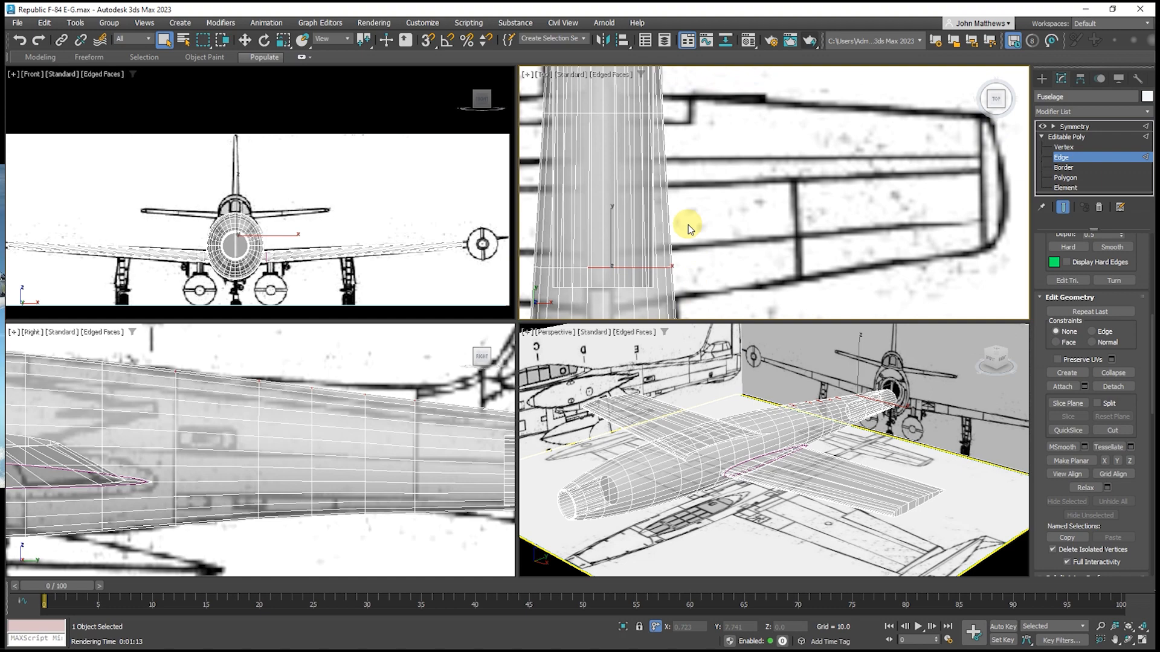
Turn off See-Through display in the Fuselage's object properties
{"action": "right_click", "coordinate": [620, 139]}
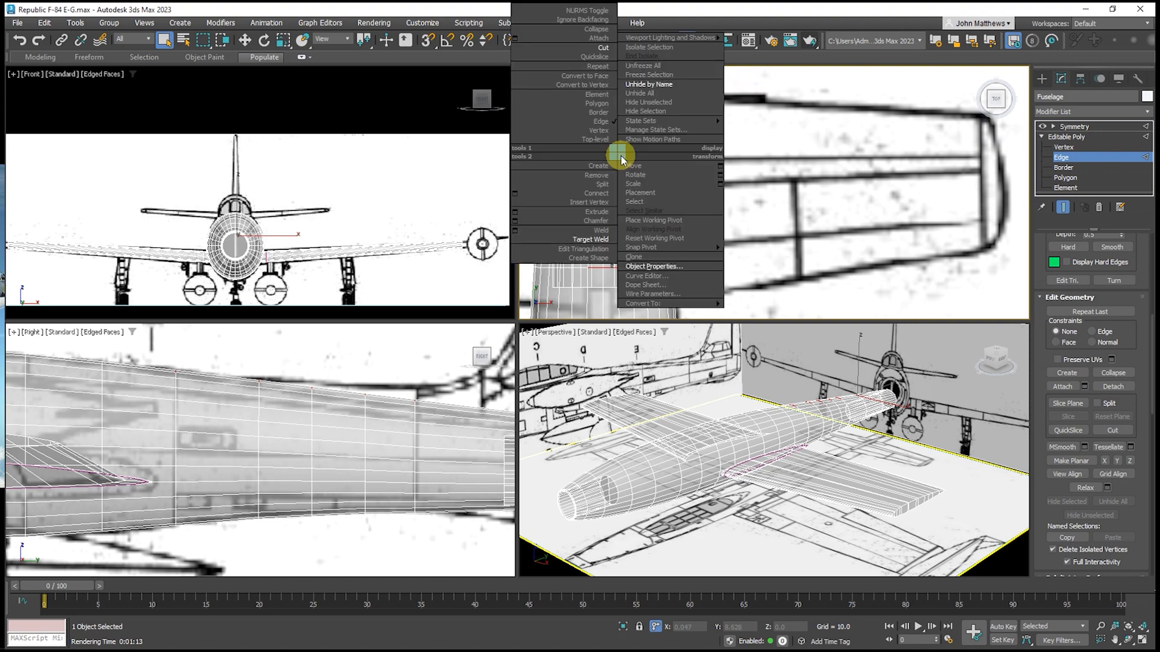
{"action": "left_click", "coordinate": [666, 250]}
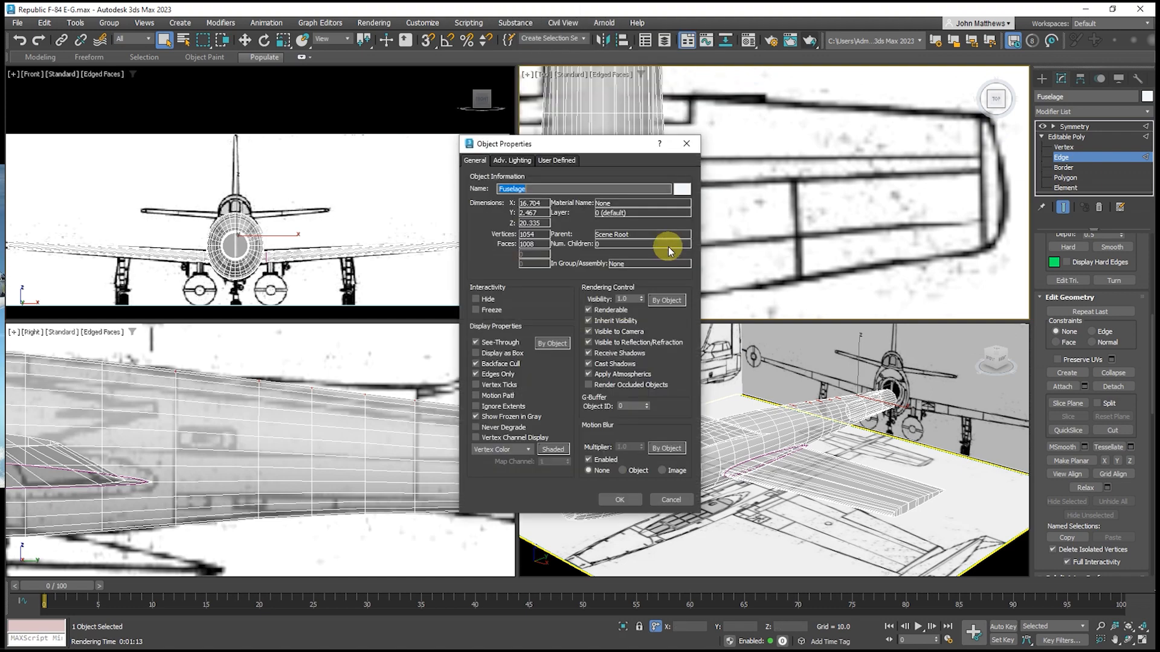
{"action": "left_click", "coordinate": [501, 342]}
{"action": "left_click", "coordinate": [604, 496]}
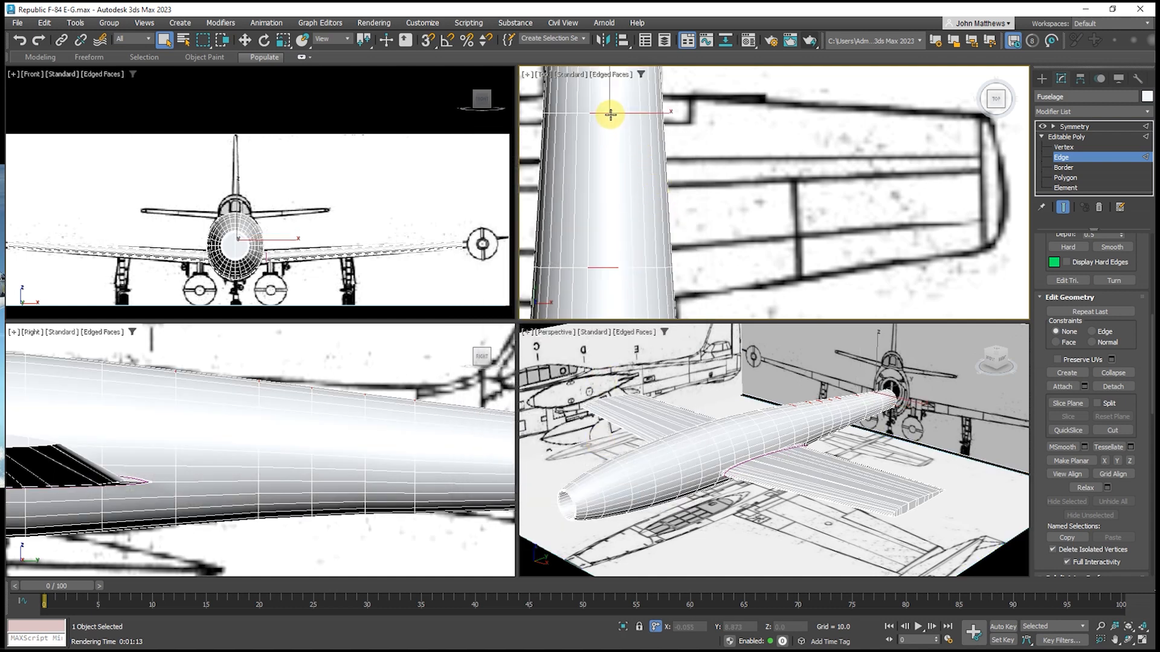
Extend the spine edge selection with the transverse edges at the tailplane's trailing edge and the fuselage's tail end
{"action": "middle_click_drag", "start_coordinate": [772, 150], "coordinate": [763, 308]}
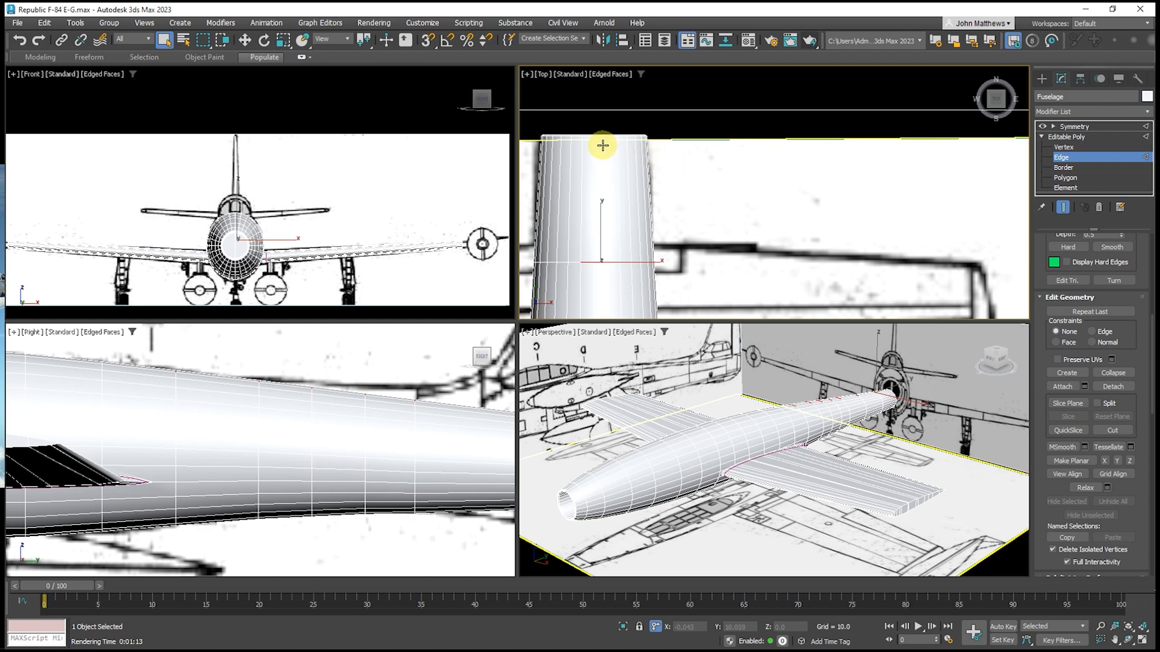
{"action": "scroll", "coordinate": [603, 142], "scroll_direction": "up", "scroll_amount": 5}
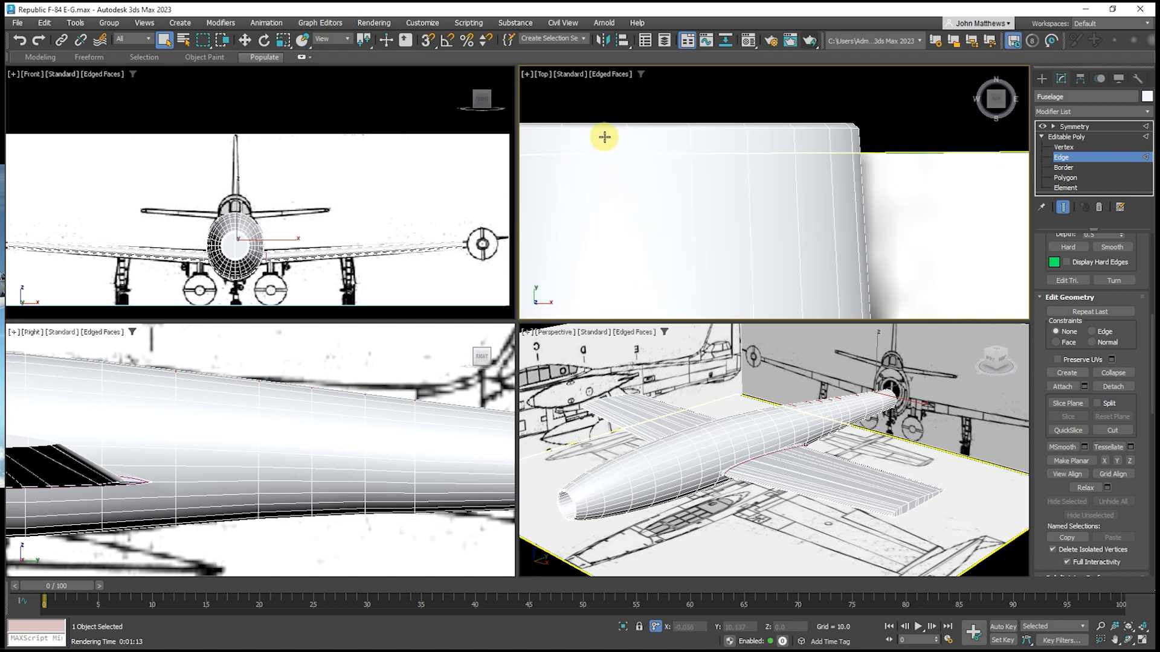
{"action": "scroll", "coordinate": [647, 133], "scroll_direction": "down", "scroll_amount": 5}
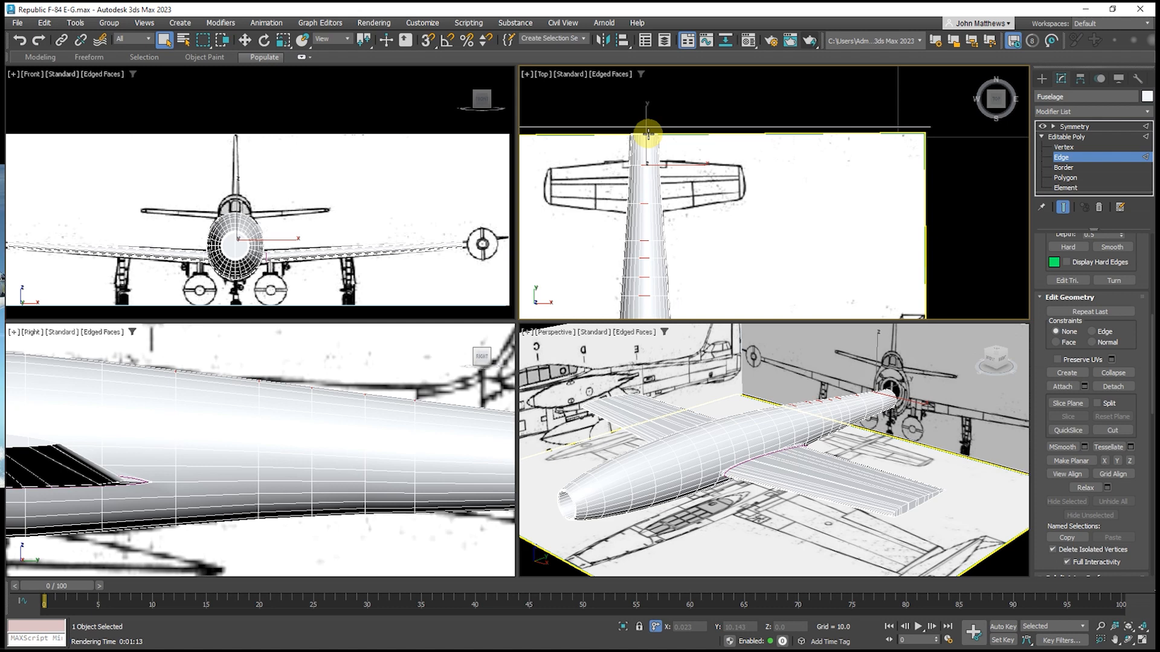
{"action": "scroll", "coordinate": [648, 133], "scroll_direction": "up", "scroll_amount": 5}
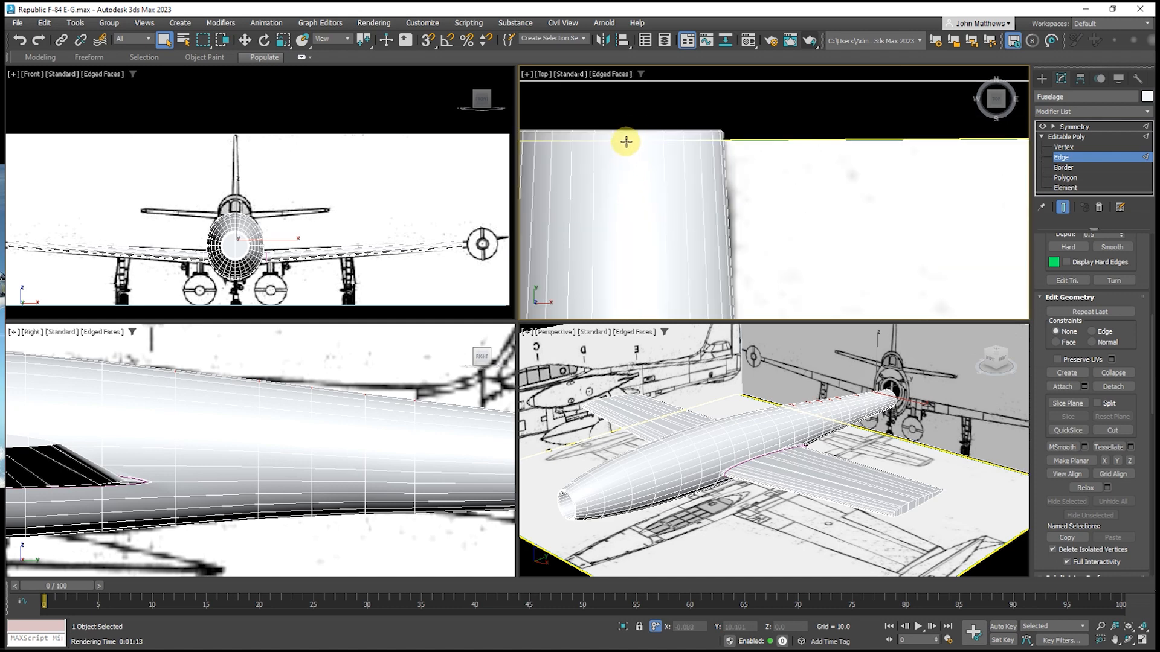
{"action": "left_click", "coordinate": [626, 131]}
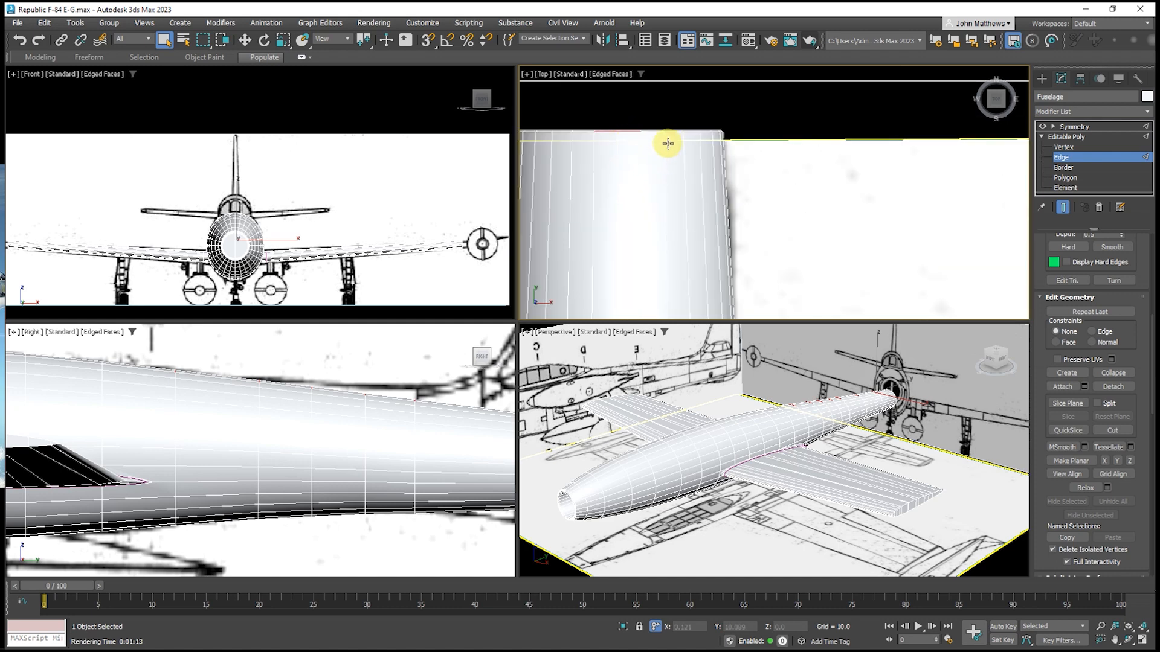
{"action": "scroll", "coordinate": [668, 143], "scroll_direction": "down", "scroll_amount": 4}
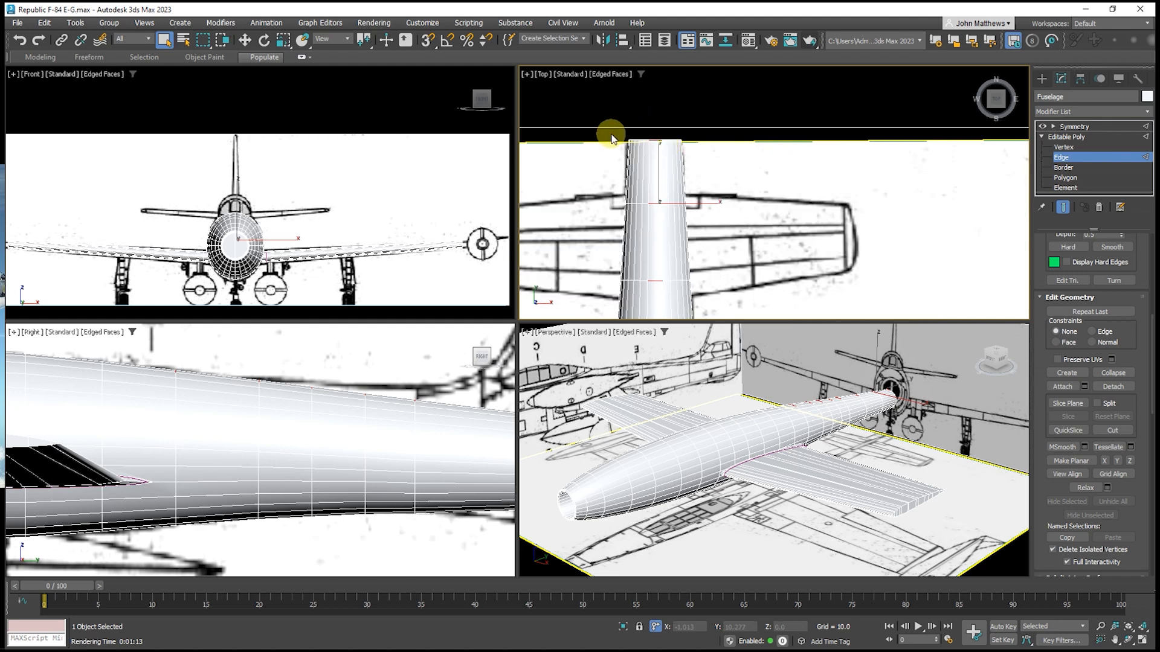
{"action": "scroll", "coordinate": [604, 104], "scroll_direction": "down", "scroll_amount": 4}
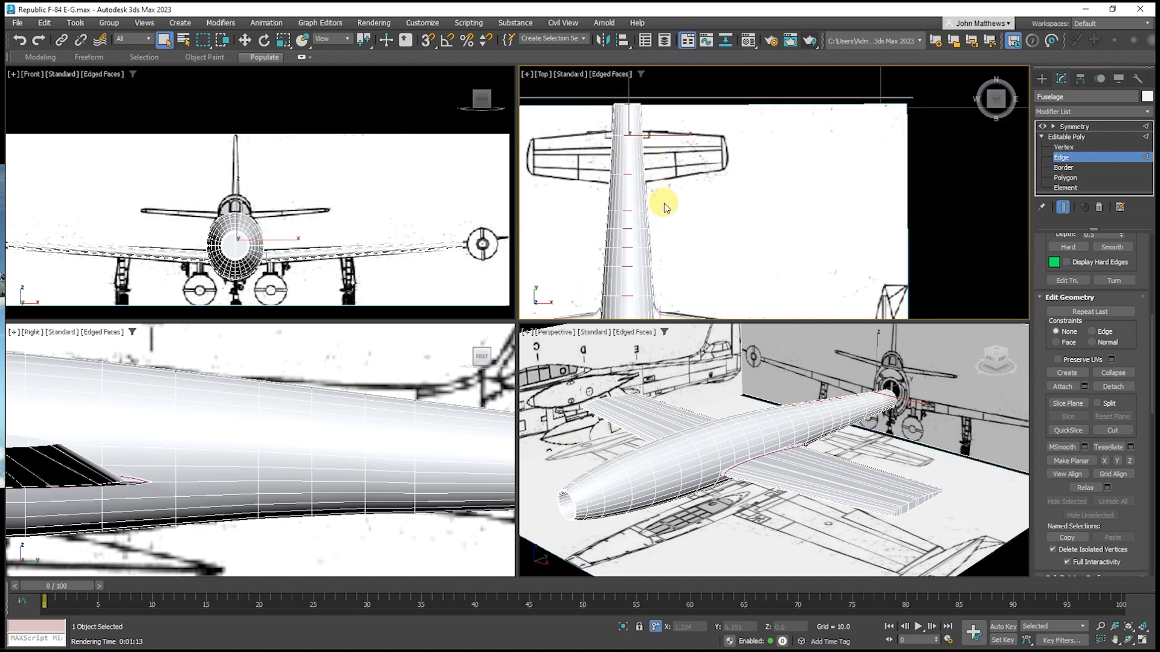
{"action": "mouse_move", "coordinate": [664, 203]}
{"action": "middle_mouse_down"}
{"action": "mouse_move", "coordinate": [676, 169]}
{"action": "mouse_move", "coordinate": [683, 196]}
{"action": "middle_mouse_up"}
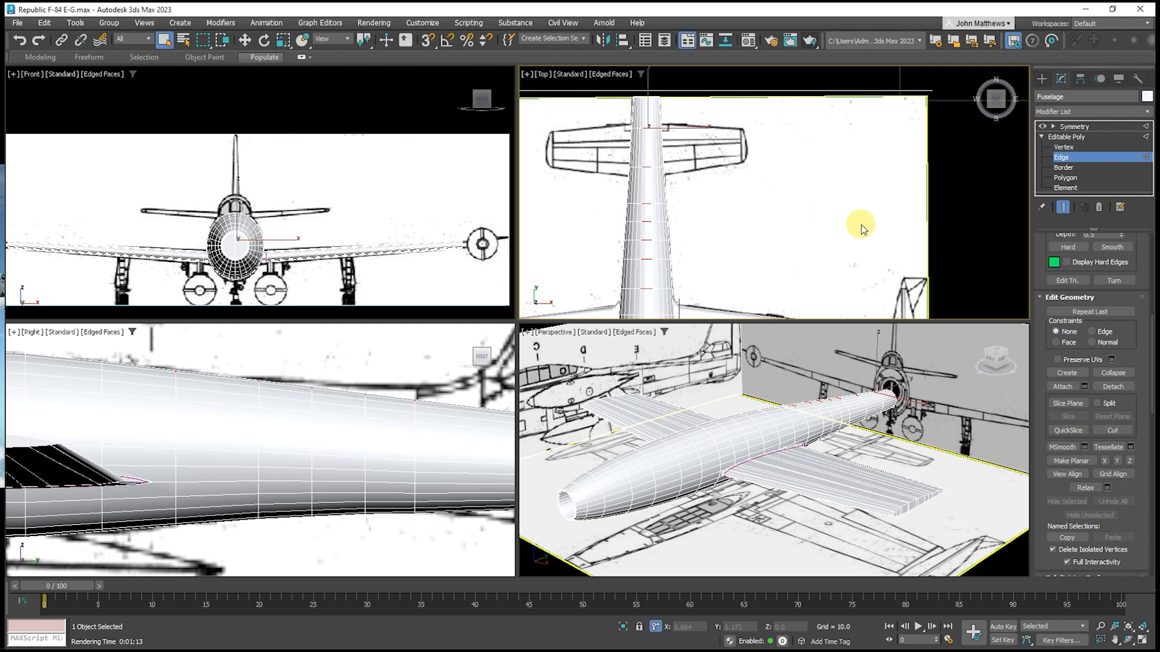
Connect the selected spine edges with 1 segment, pinch 0 and slide 0 in the maximized Top view
{"action": "left_click", "coordinate": [1141, 640]}
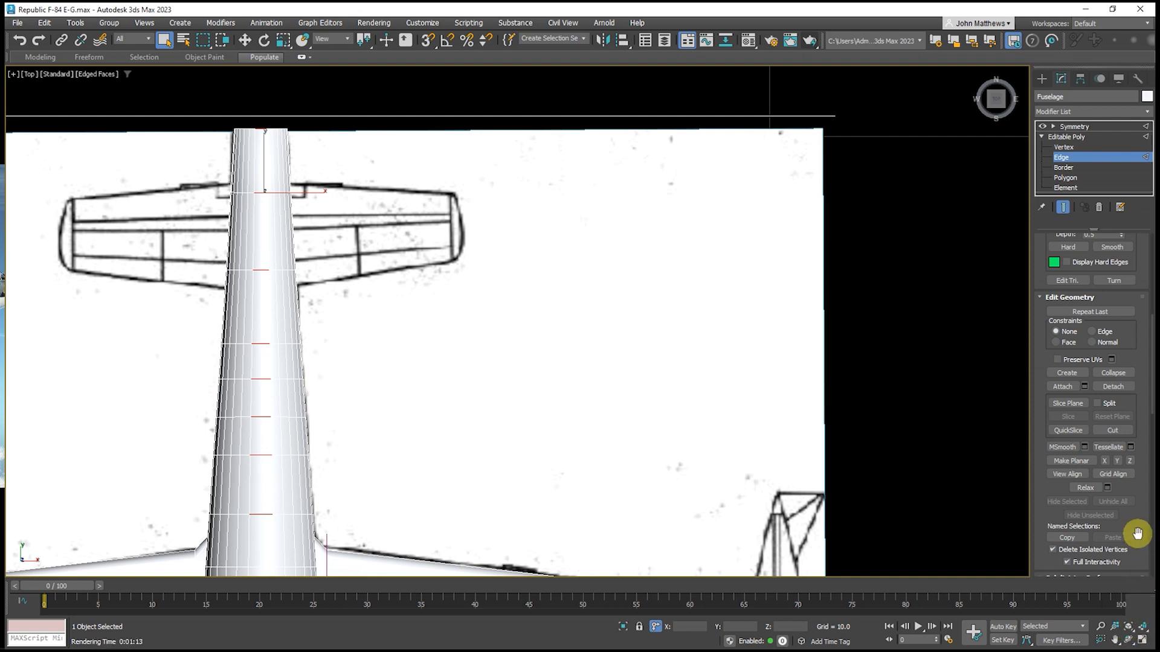
{"action": "scroll", "coordinate": [1109, 459], "scroll_direction": "up", "scroll_amount": 2}
{"action": "scroll", "coordinate": [1110, 459], "scroll_direction": "up", "scroll_amount": 4}
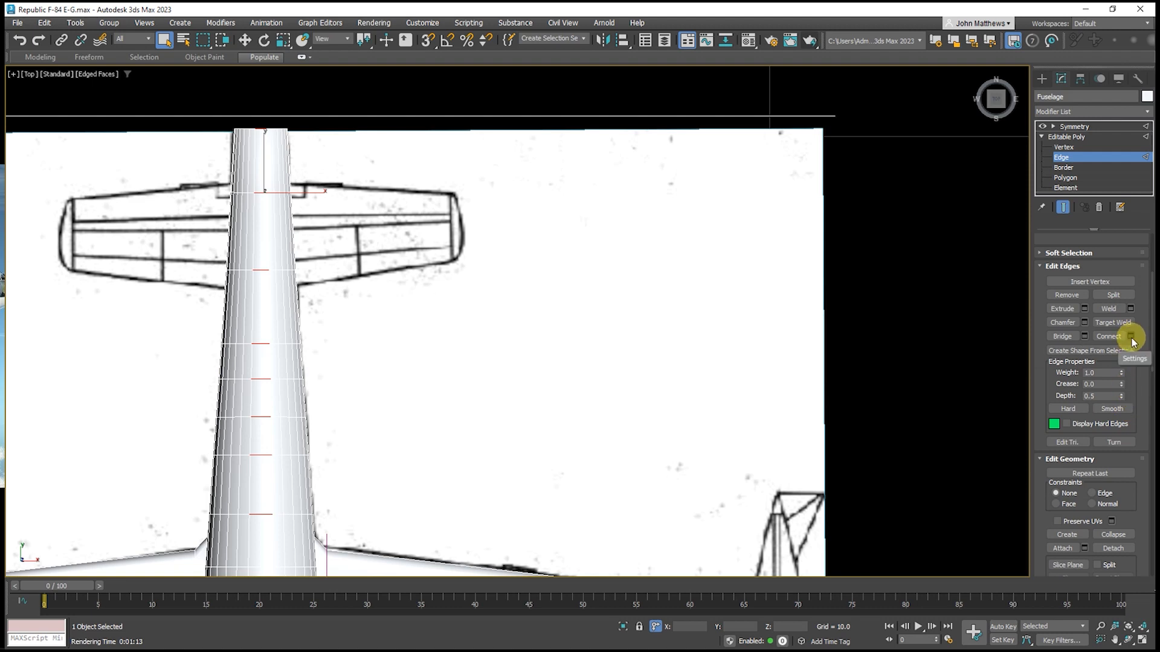
{"action": "left_click", "coordinate": [1132, 340]}
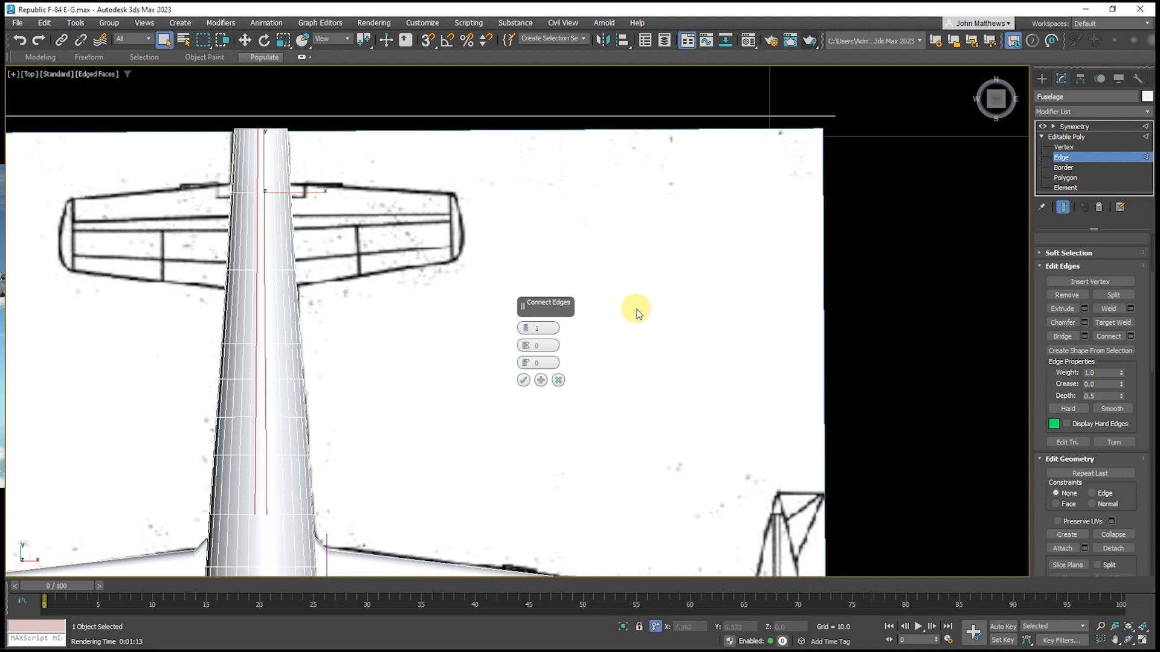
Turn on See-Through display in the Fuselage's object properties
{"action": "right_click", "coordinate": [590, 335]}
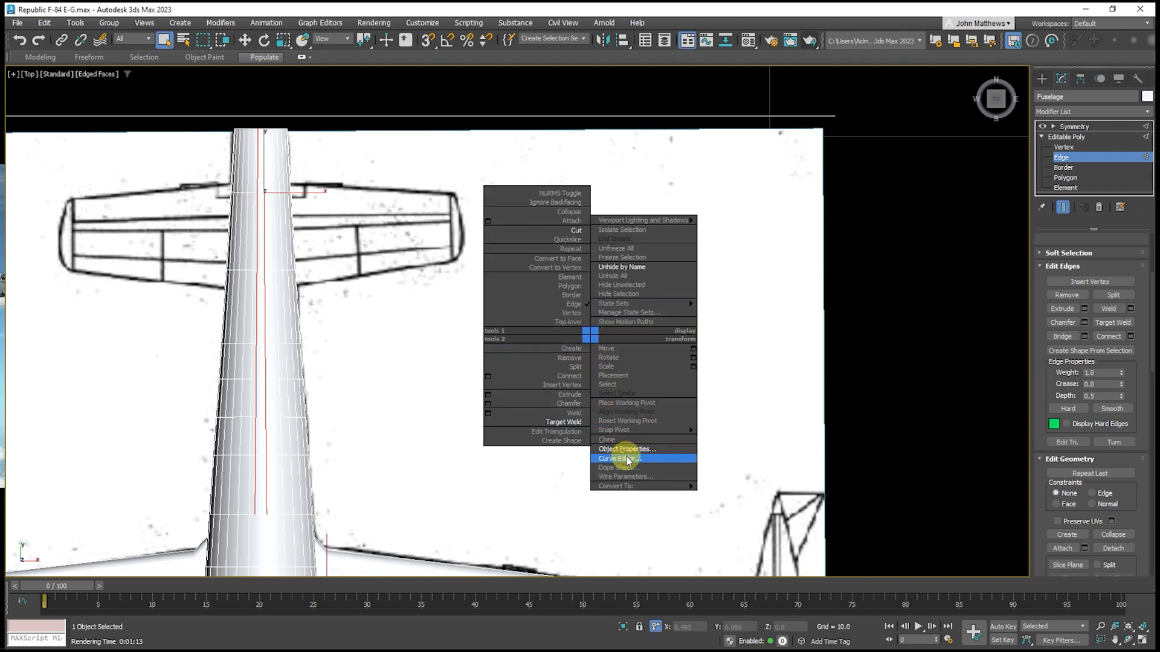
{"action": "left_click", "coordinate": [622, 449]}
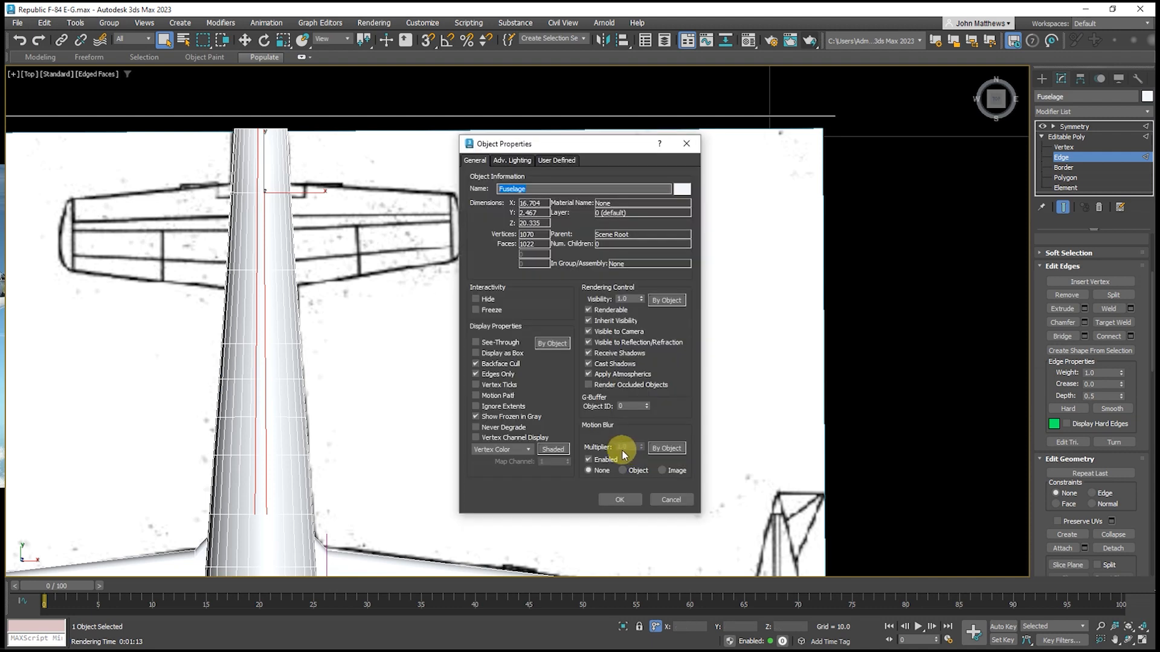
{"action": "left_click", "coordinate": [501, 342]}
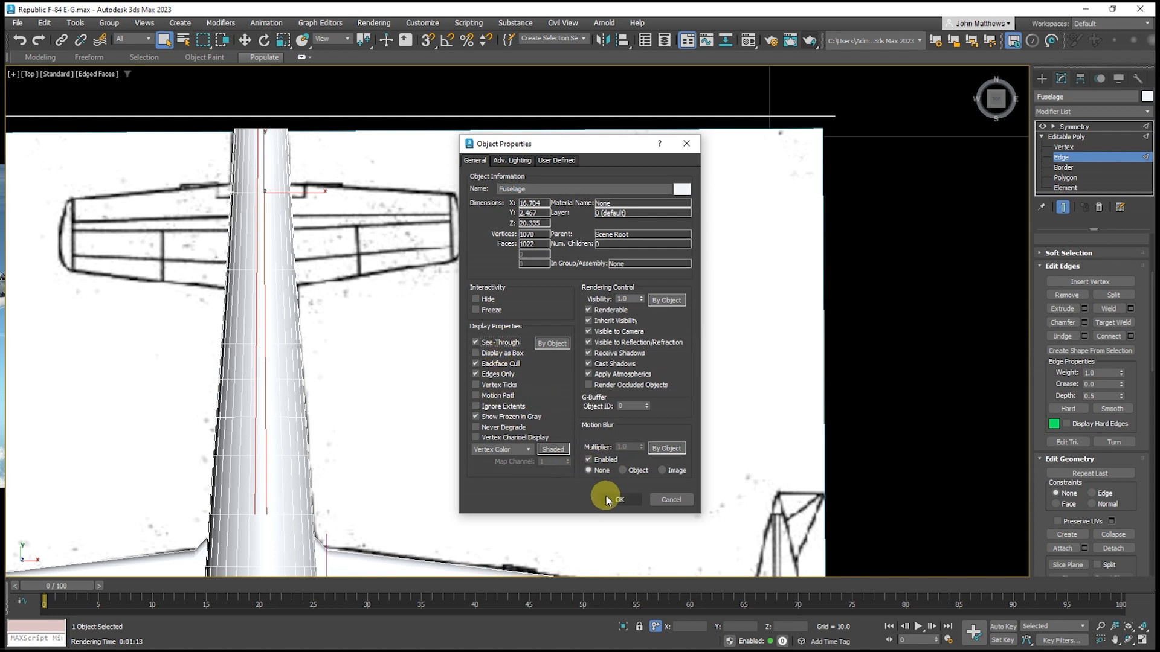
{"action": "left_click", "coordinate": [608, 499]}
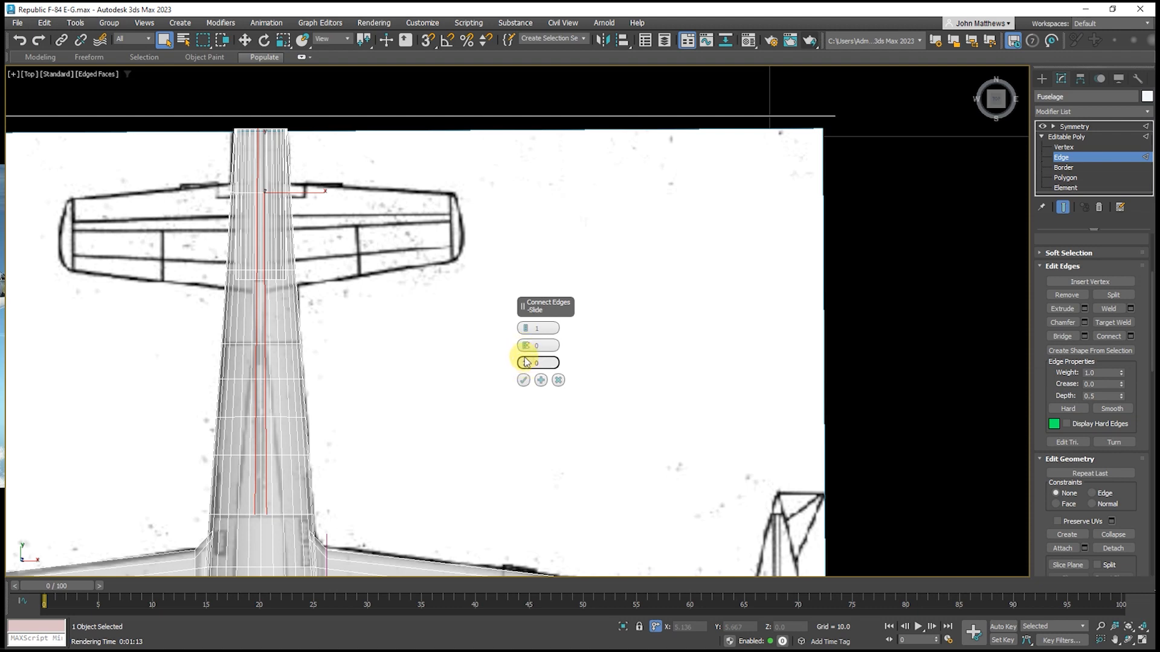
Set the slide of the connecting spine edges to 20 and apply the connection
{"action": "left_click_drag", "start_coordinate": [525, 364], "coordinate": [524, 310]}
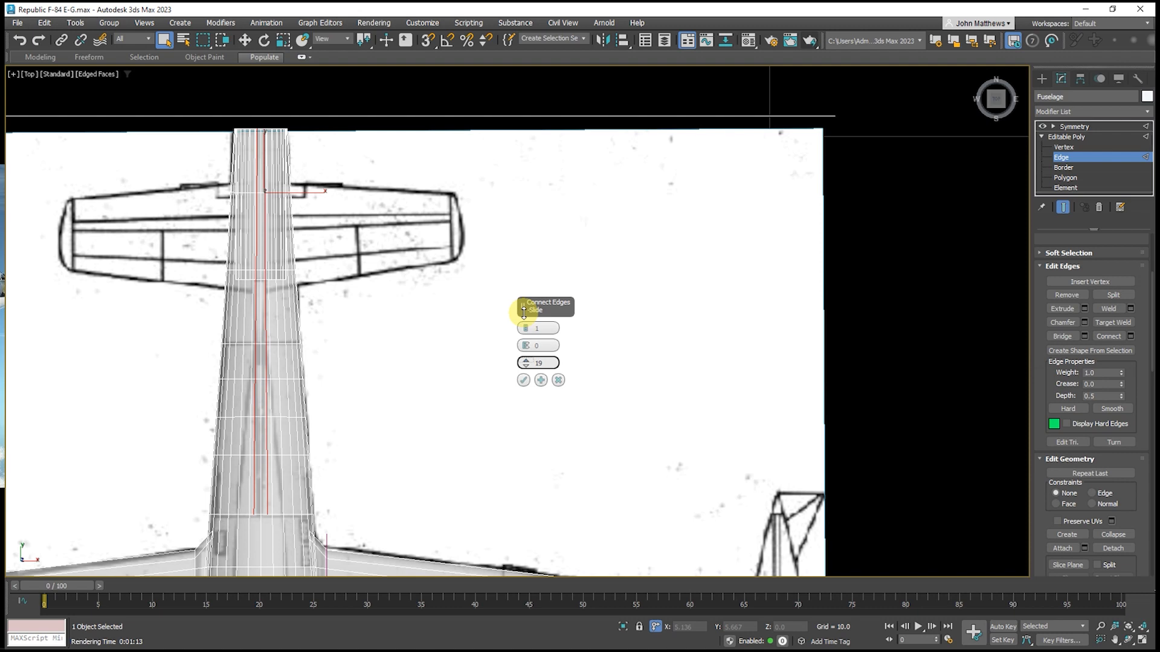
{"action": "left_click_drag", "start_coordinate": [523, 311], "coordinate": [518, 306]}
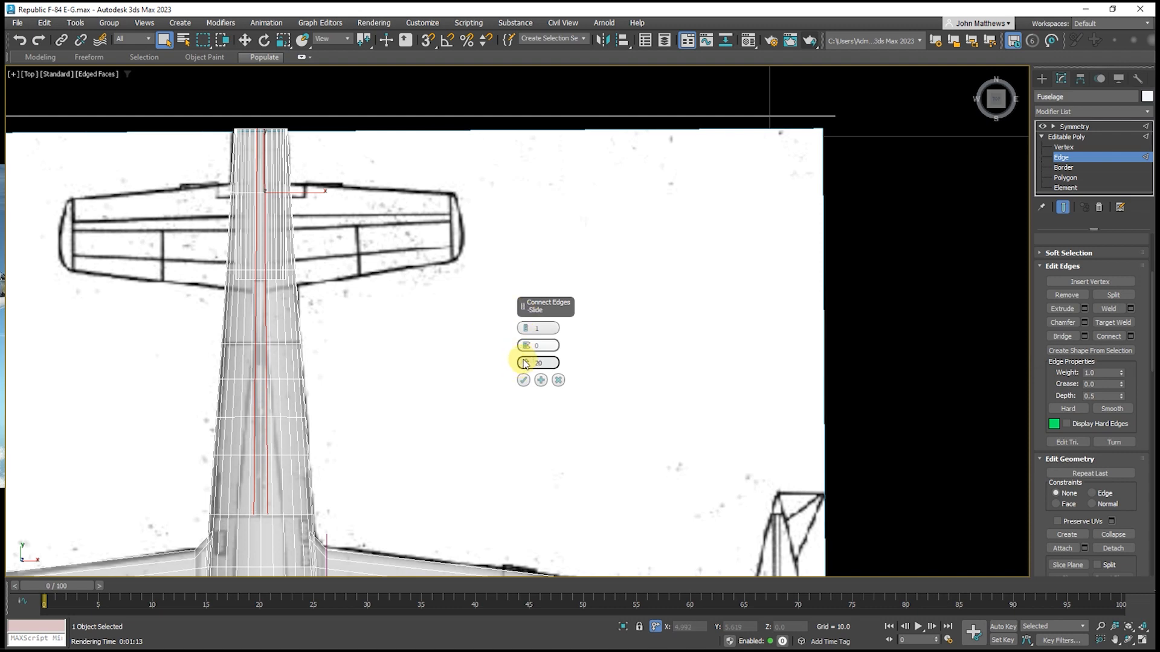
{"action": "left_click", "coordinate": [523, 379]}
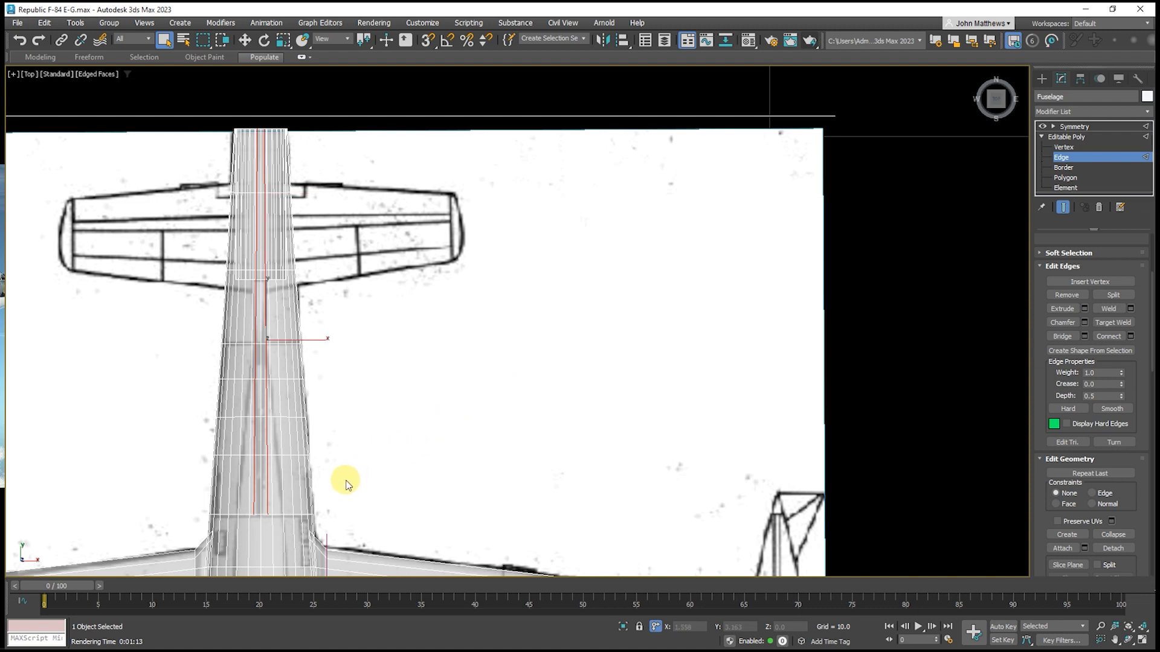
Target-weld the front end vertex of the new spine edge line to the fuselage centreline vertex just behind the wing
{"action": "left_click", "coordinate": [1062, 148]}
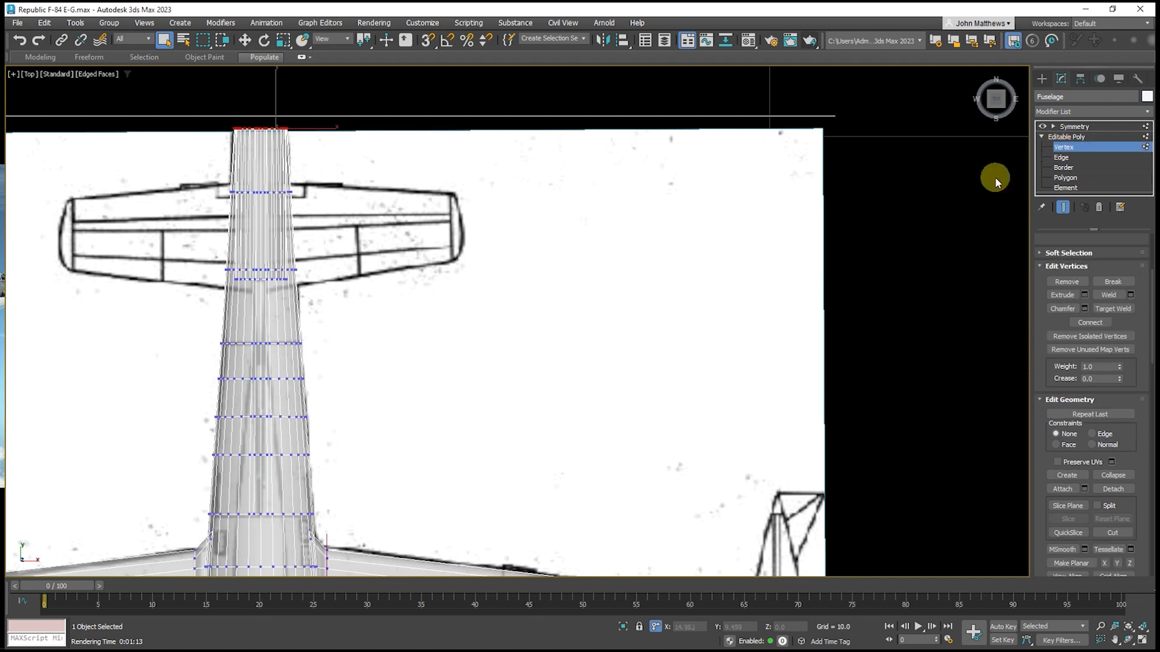
{"action": "scroll", "coordinate": [264, 526], "scroll_direction": "up", "scroll_amount": 6}
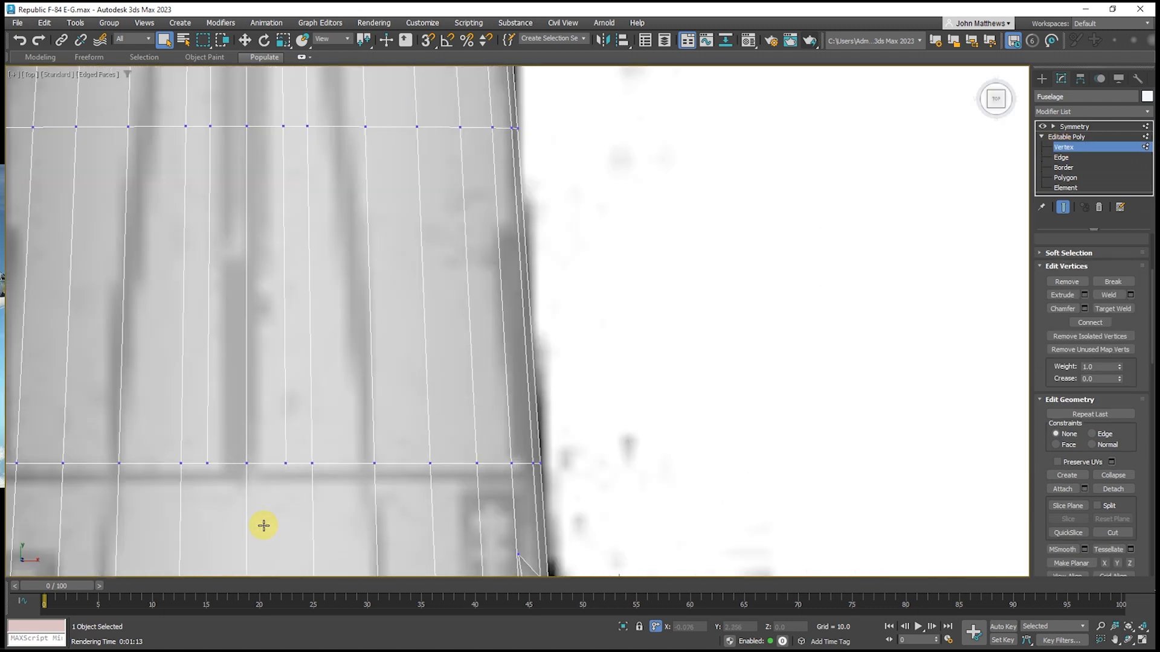
{"action": "right_click", "coordinate": [278, 499]}
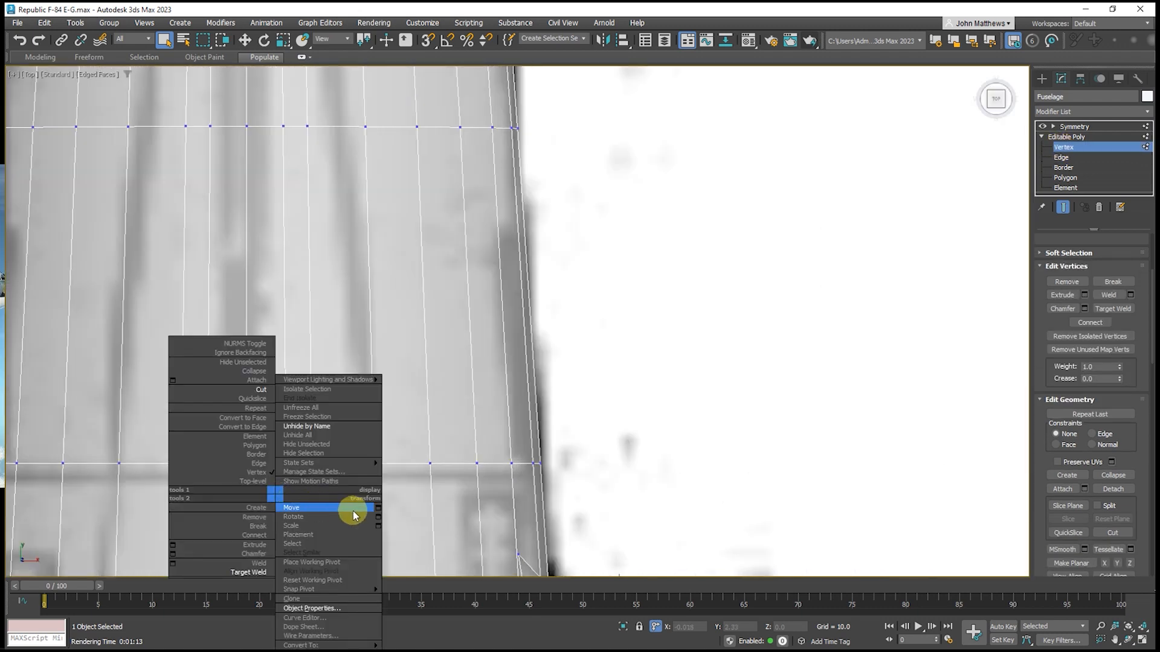
{"action": "left_click", "coordinate": [262, 573]}
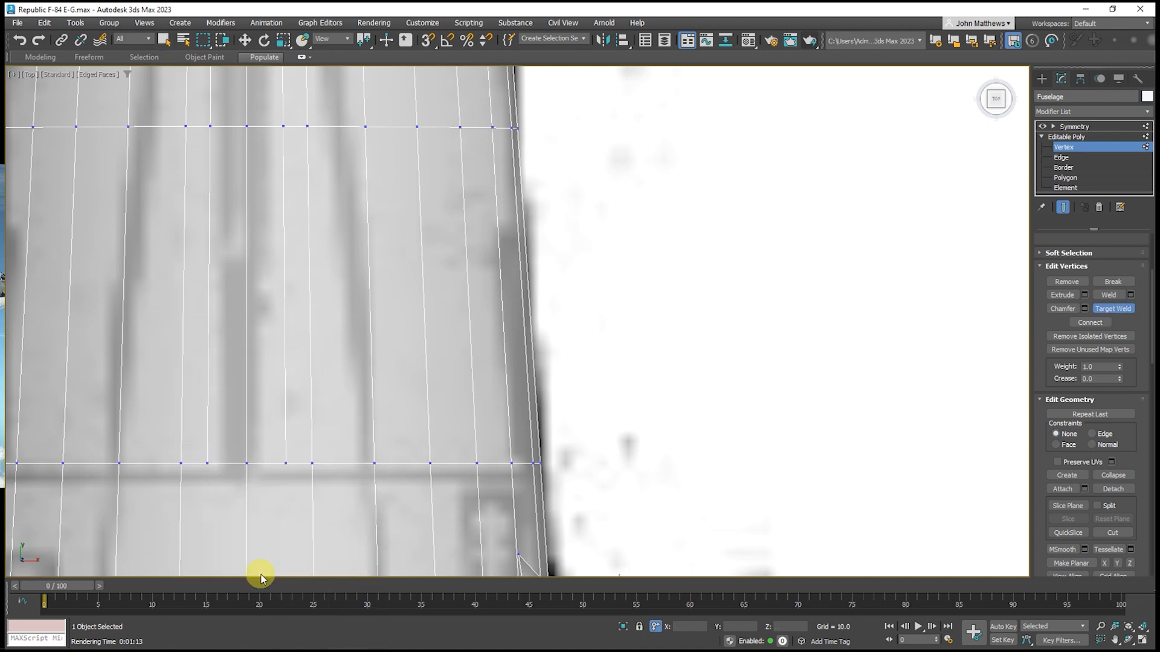
{"action": "left_click", "coordinate": [286, 464]}
{"action": "left_click", "coordinate": [247, 463]}
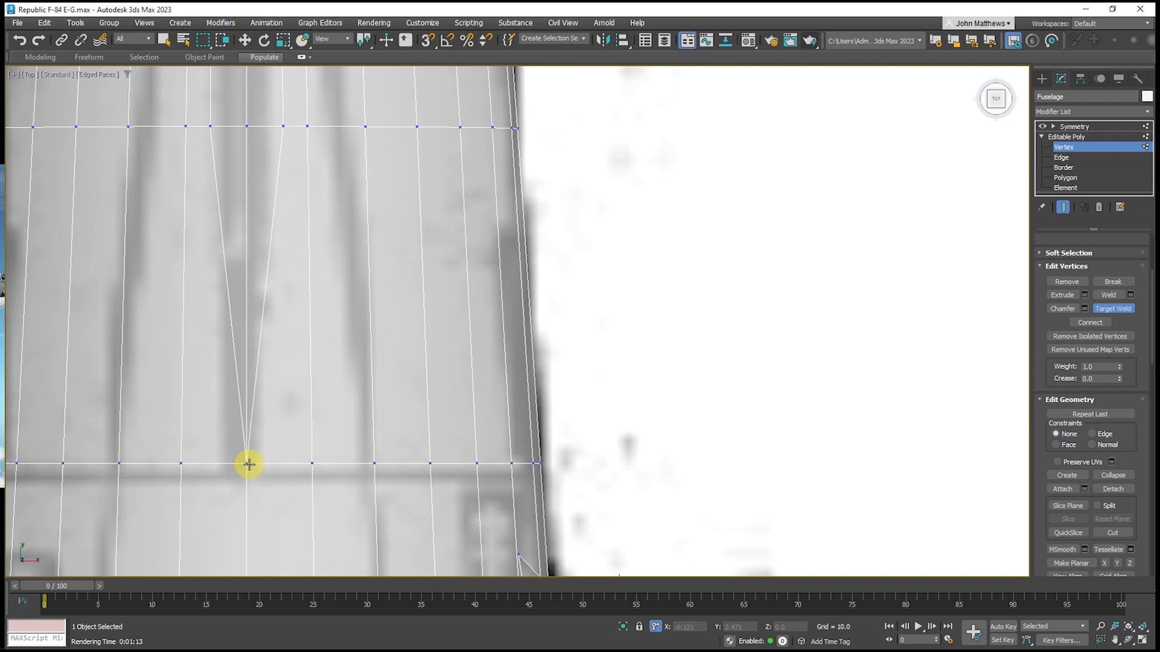
{"action": "scroll", "coordinate": [247, 466], "scroll_direction": "down", "scroll_amount": 2}
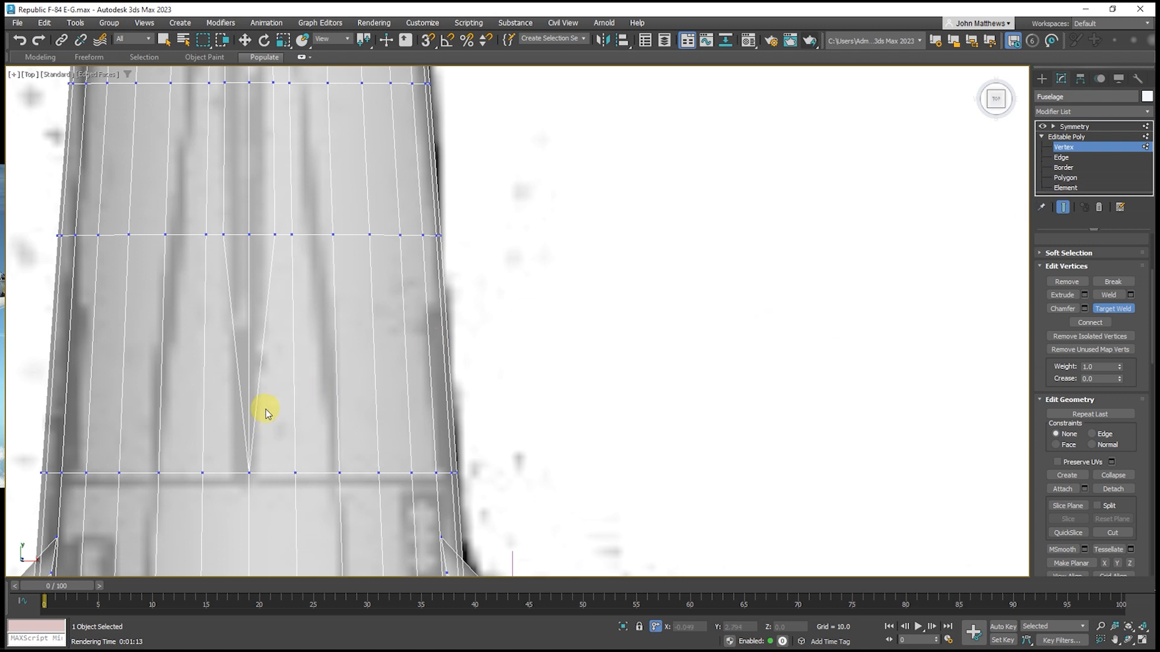
Cut a new edge from midway along the narrow spine wedge's side to the vertex beside the centreline on the ring in front
{"action": "right_click", "coordinate": [273, 438]}
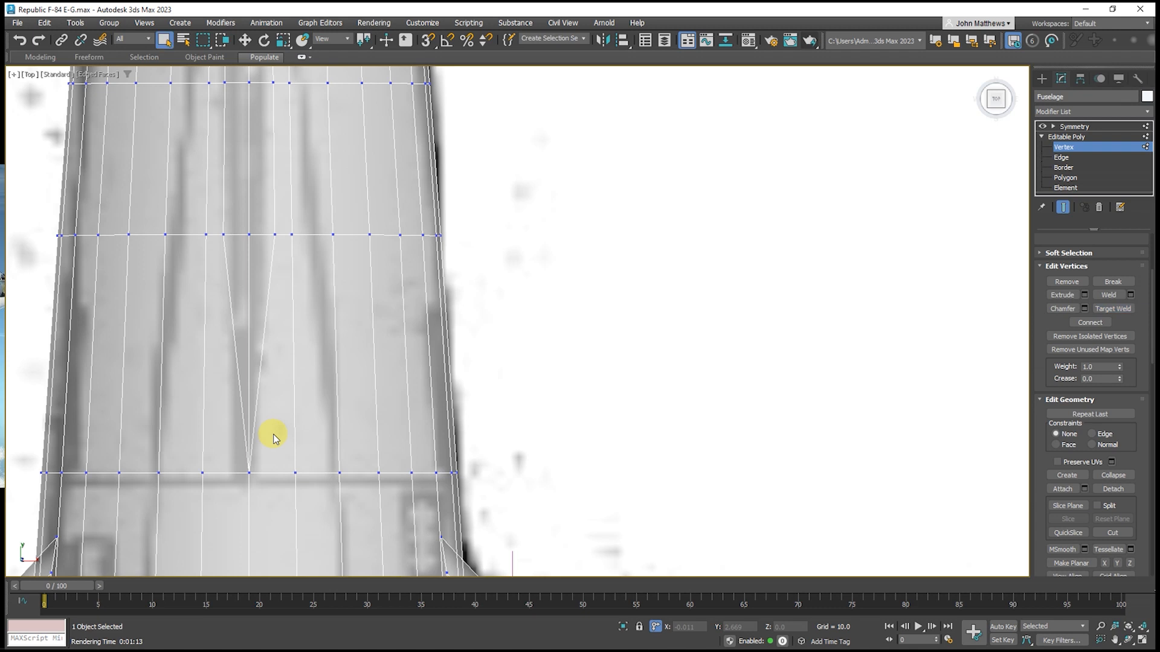
{"action": "right_click", "coordinate": [273, 438]}
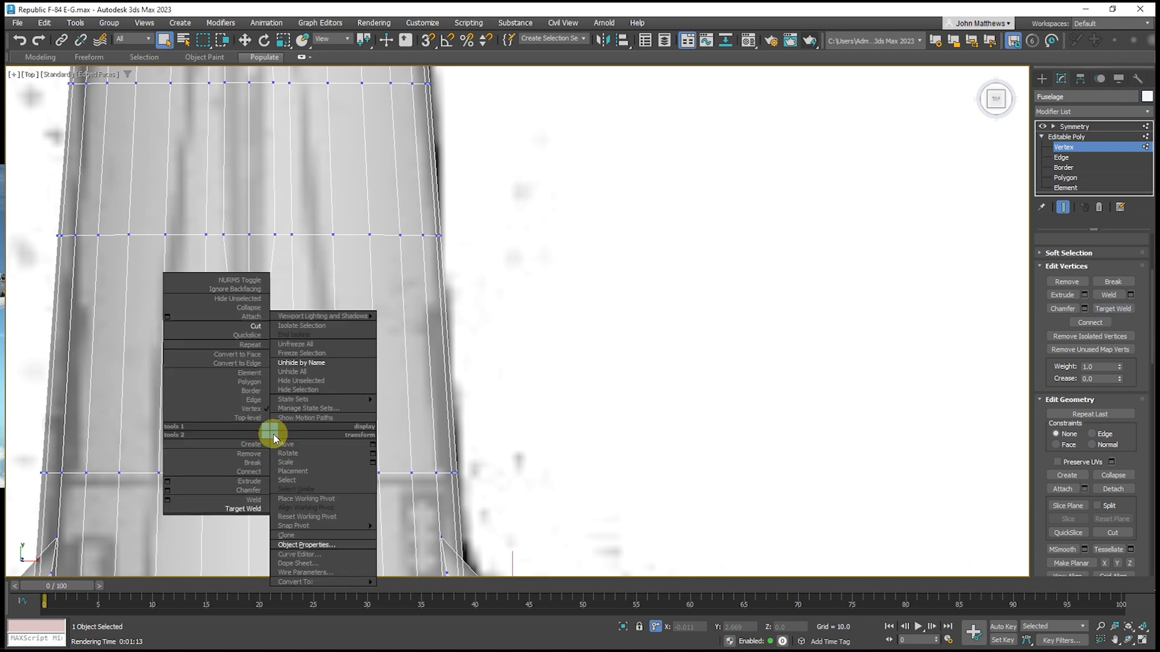
{"action": "left_click", "coordinate": [256, 327]}
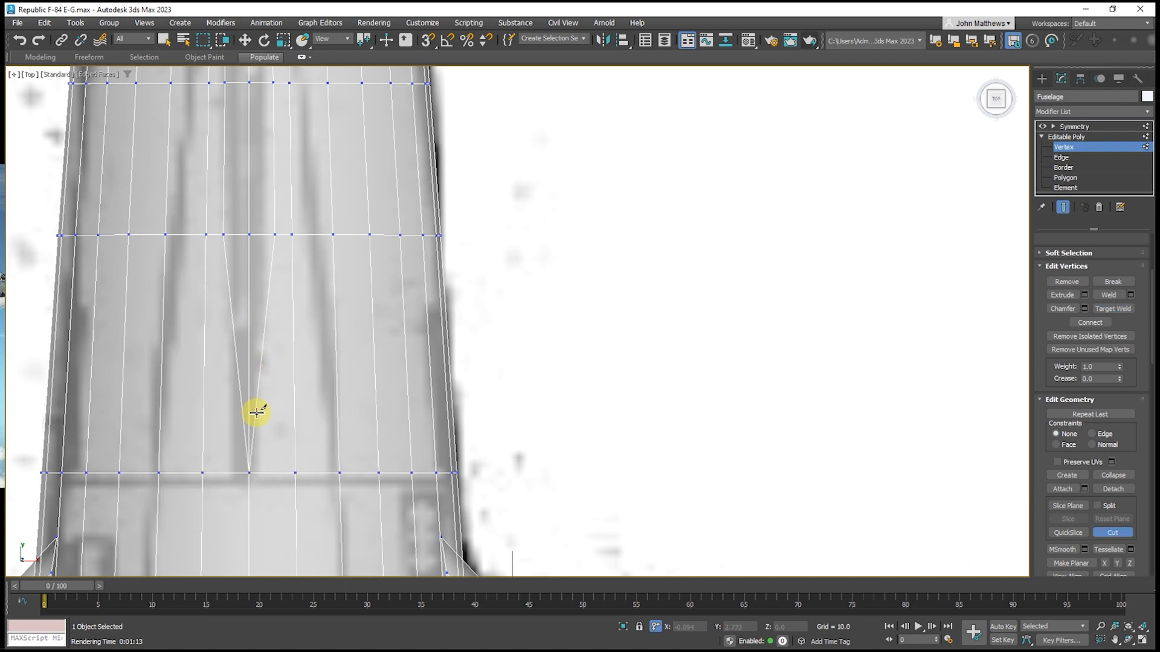
{"action": "left_click", "coordinate": [264, 335]}
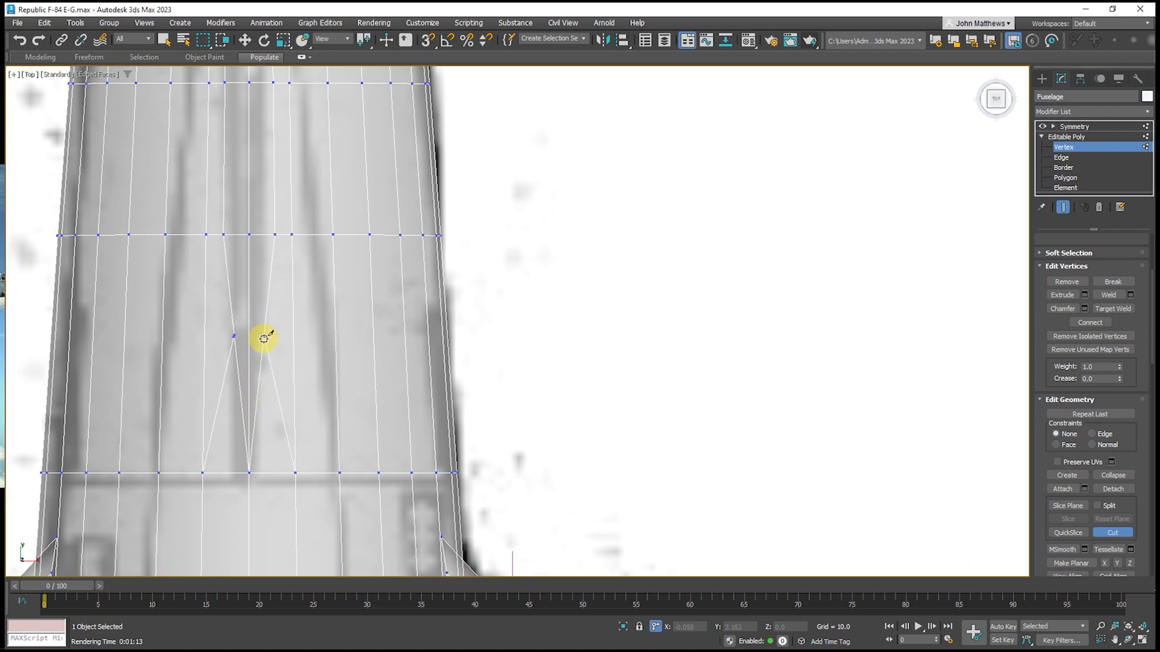
{"action": "left_click", "coordinate": [296, 473]}
{"action": "right_click", "coordinate": [296, 472]}
{"action": "right_click", "coordinate": [306, 404]}
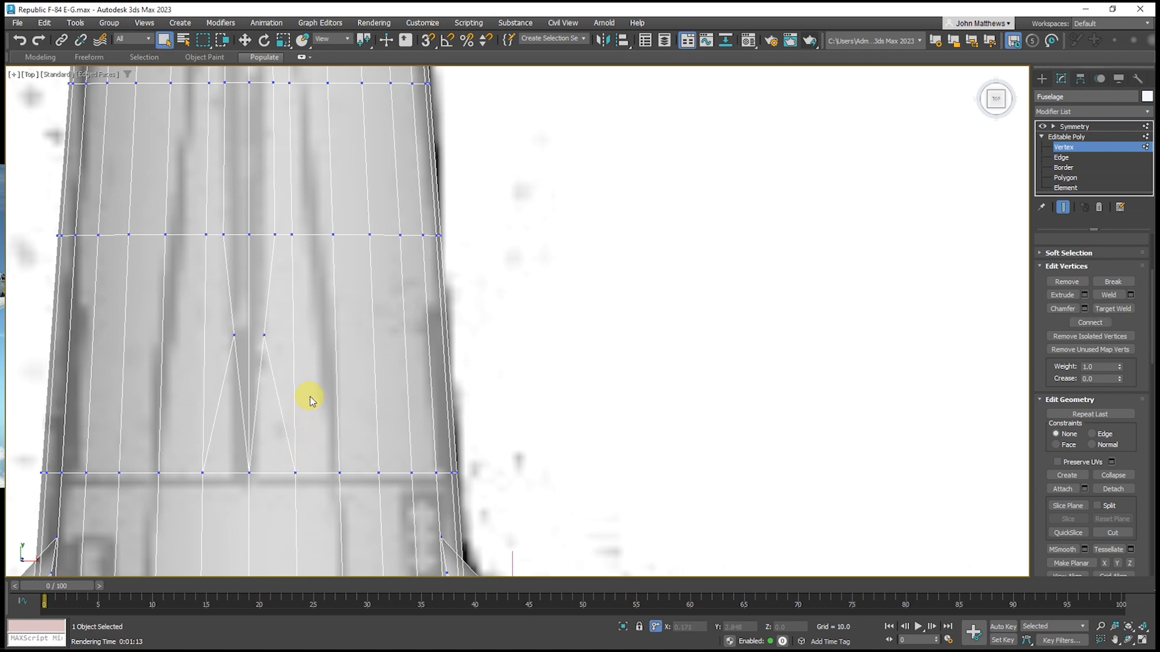
Move the new mirrored cut vertices outward by about 0.043 along X to widen the wedge
{"action": "left_click", "coordinate": [266, 336]}
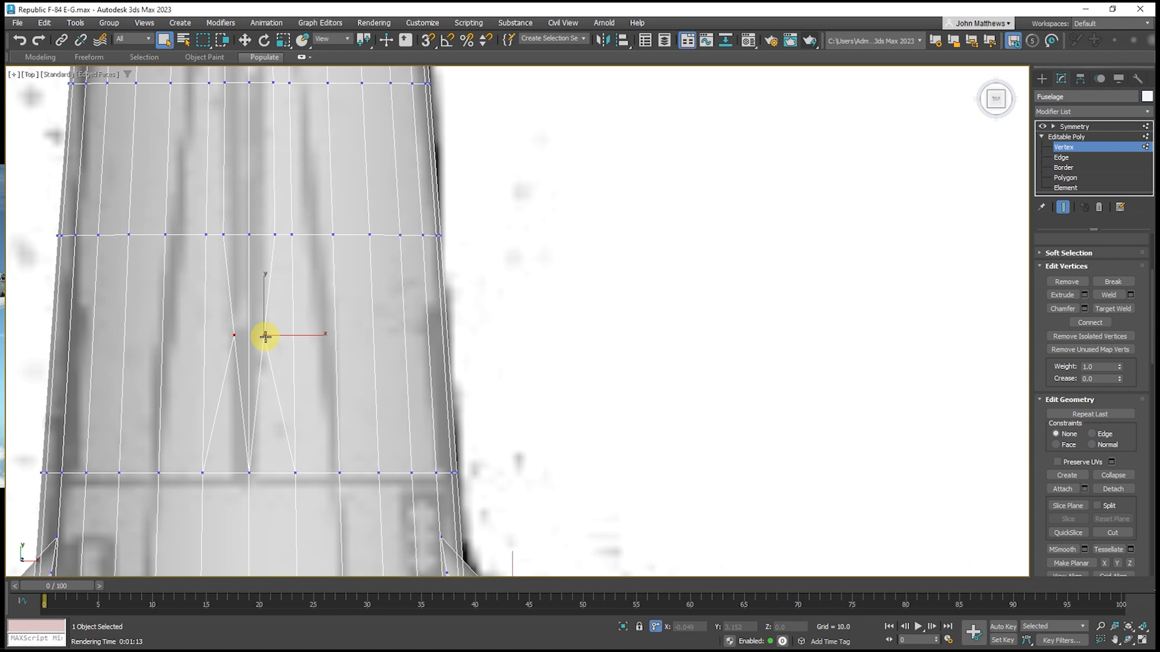
{"action": "key", "text": "w"}
{"action": "left_click_drag", "start_coordinate": [303, 336], "coordinate": [308, 339]}
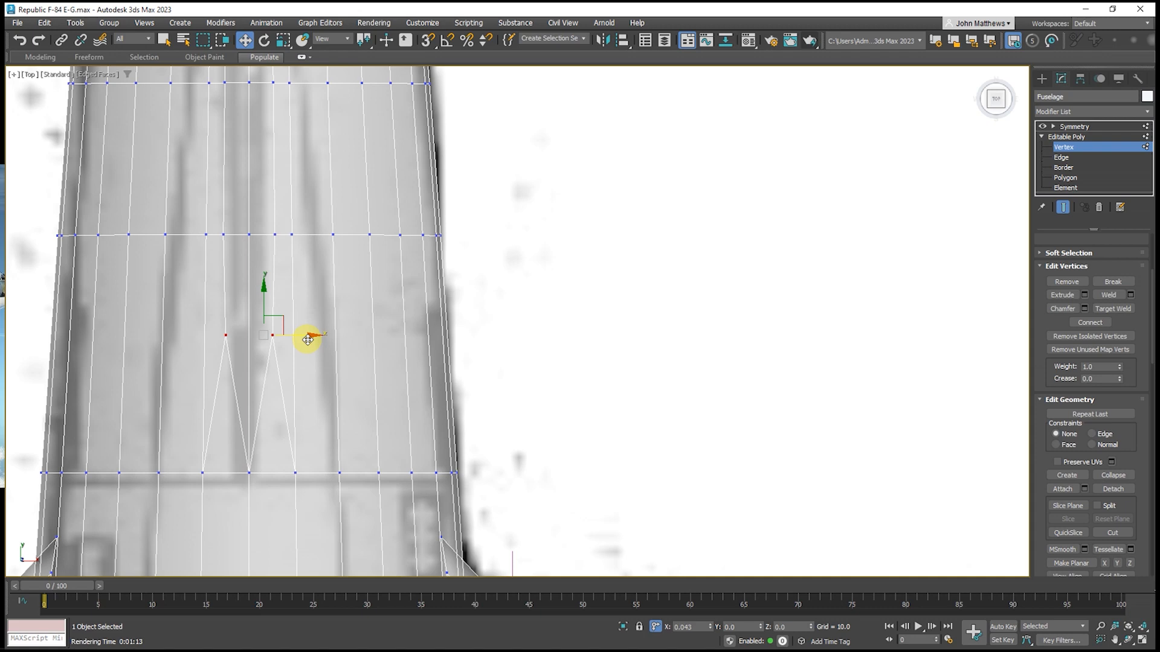
Cut a second edge from the wedge's side, nearer its tip, to the same ring vertex beside the centreline
{"action": "right_click", "coordinate": [254, 392]}
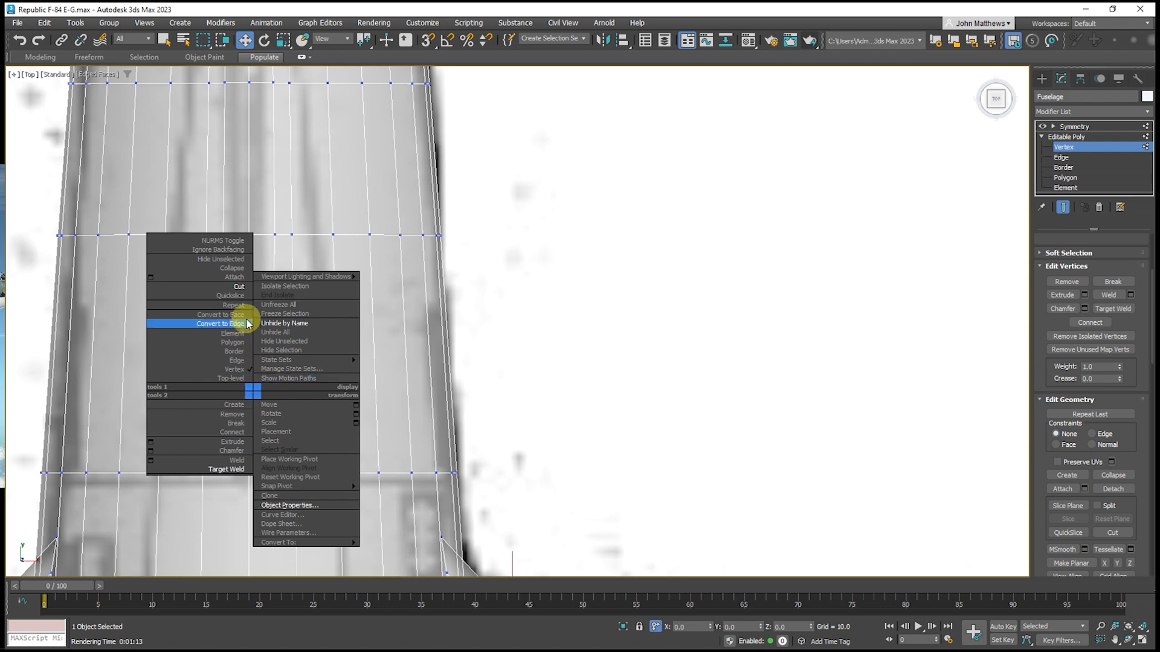
{"action": "left_click", "coordinate": [240, 287]}
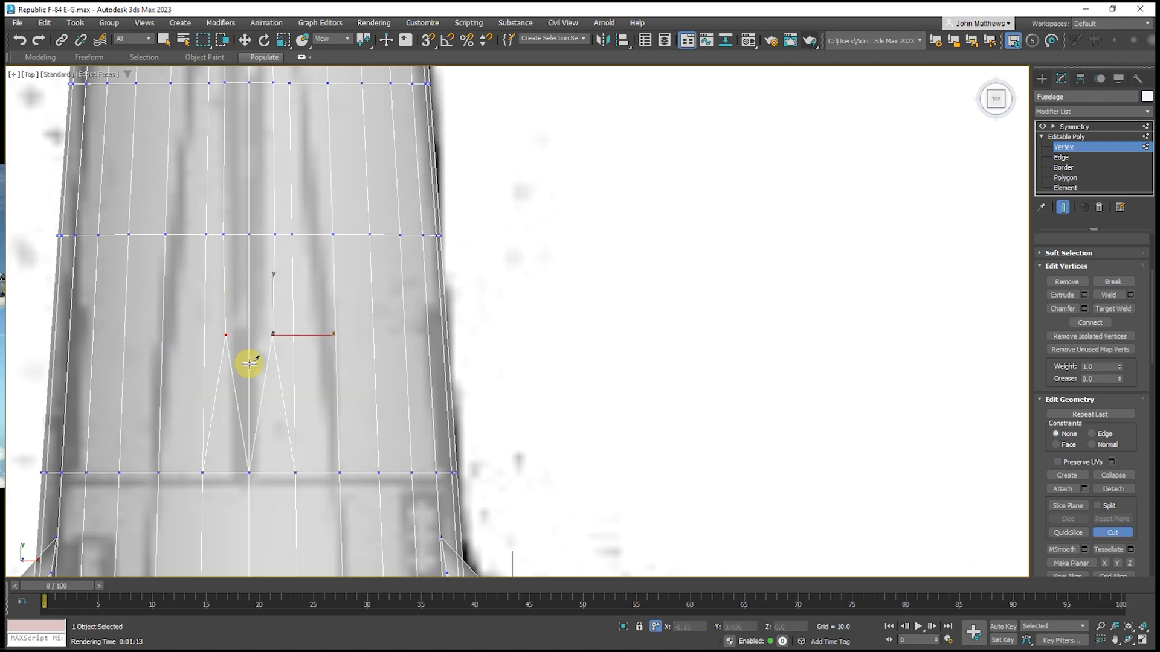
{"action": "left_click", "coordinate": [260, 411]}
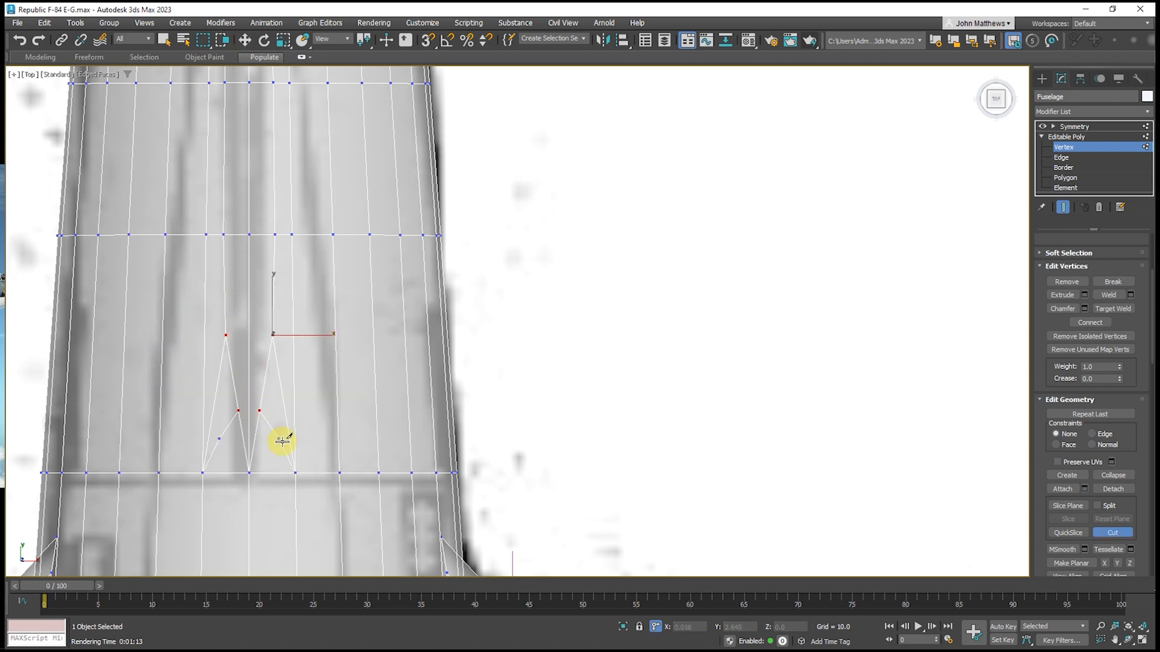
{"action": "left_click", "coordinate": [295, 472]}
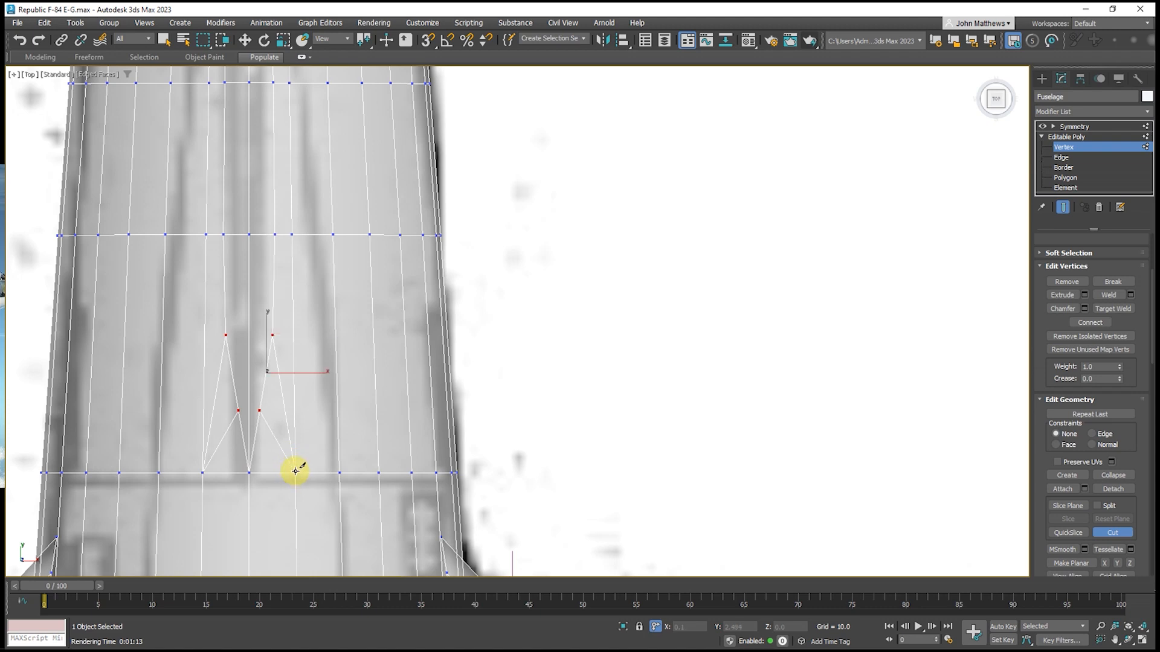
{"action": "right_click", "coordinate": [328, 450]}
{"action": "left_click", "coordinate": [512, 392]}
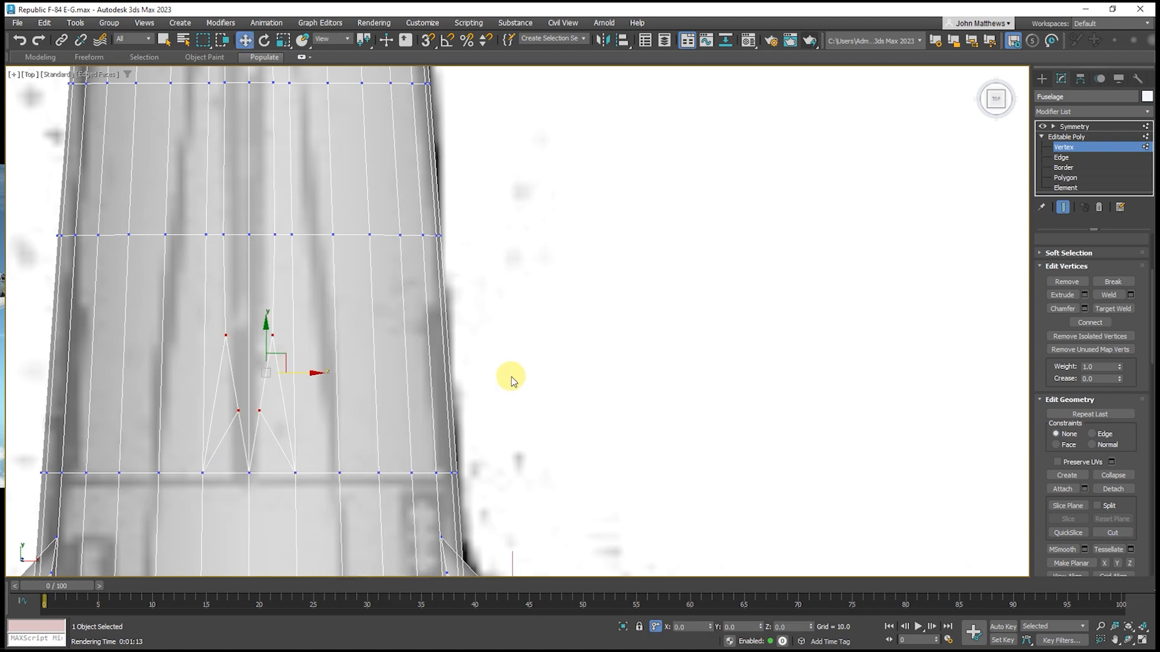
Move the second cut's vertex pair closer to the wedge tip and outward by about 0.019 along X to round the wedge
{"action": "left_click", "coordinate": [262, 410]}
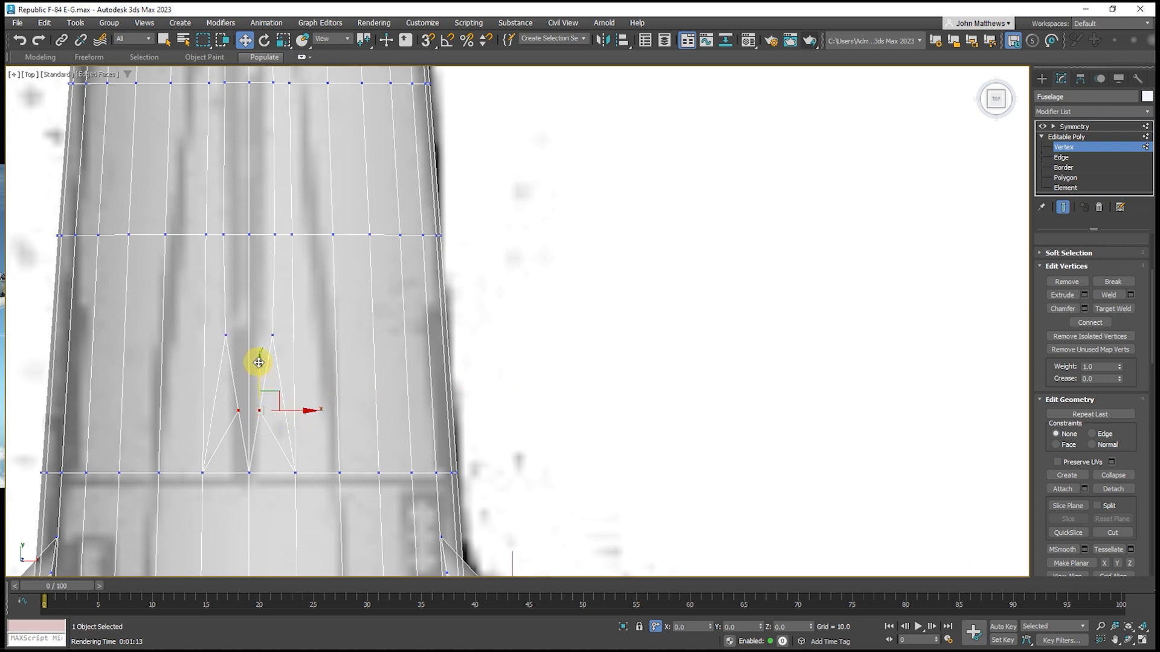
{"action": "left_click_drag", "start_coordinate": [262, 363], "coordinate": [264, 380]}
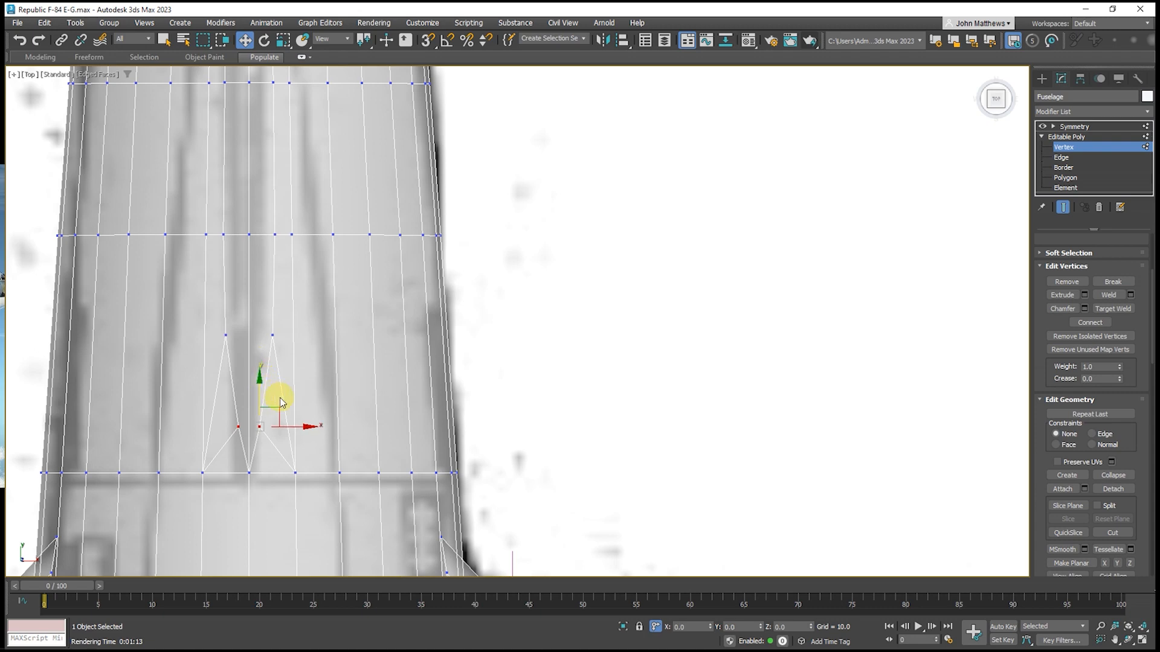
{"action": "left_click_drag", "start_coordinate": [303, 427], "coordinate": [306, 428]}
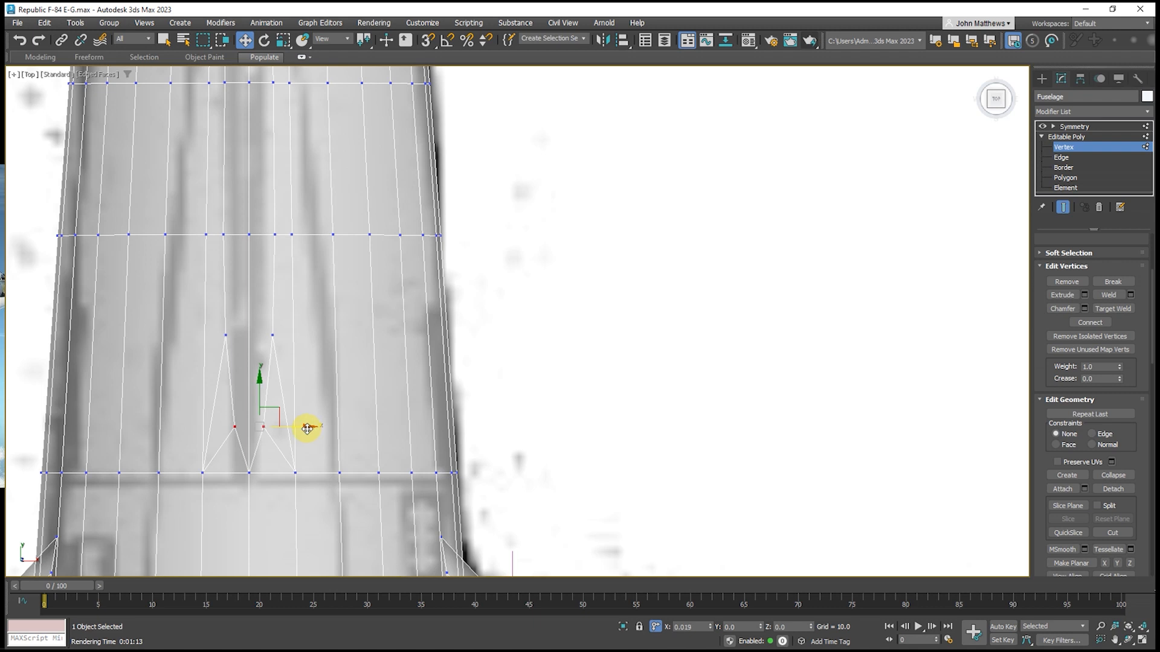
{"action": "left_click_drag", "start_coordinate": [307, 428], "coordinate": [307, 428]}
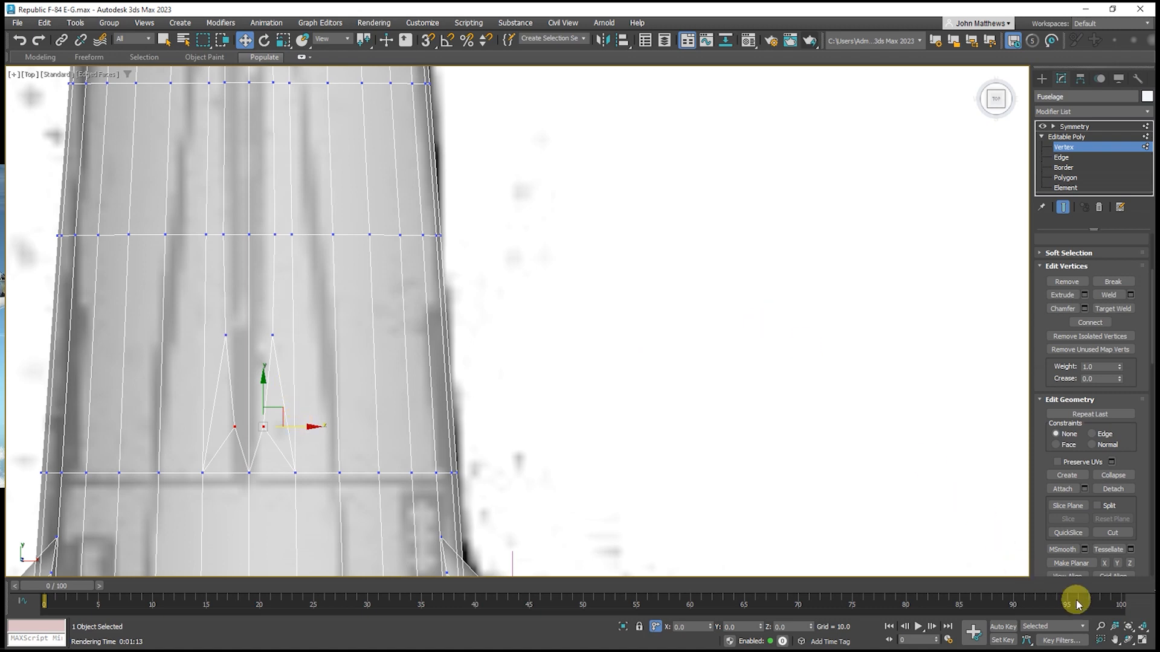
Raise the vertex pair near the wedge tip by about 0.007 in the Right view and check the other new pair against the profile
{"action": "left_click", "coordinate": [1140, 639]}
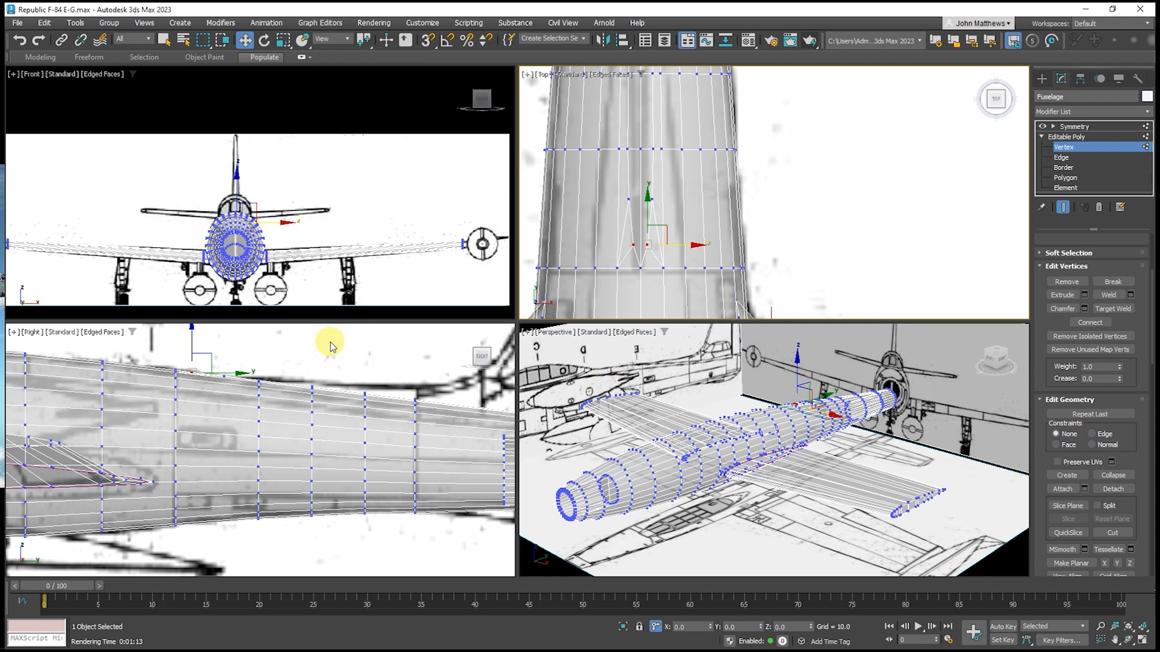
{"action": "scroll", "coordinate": [209, 375], "scroll_direction": "up", "scroll_amount": 4}
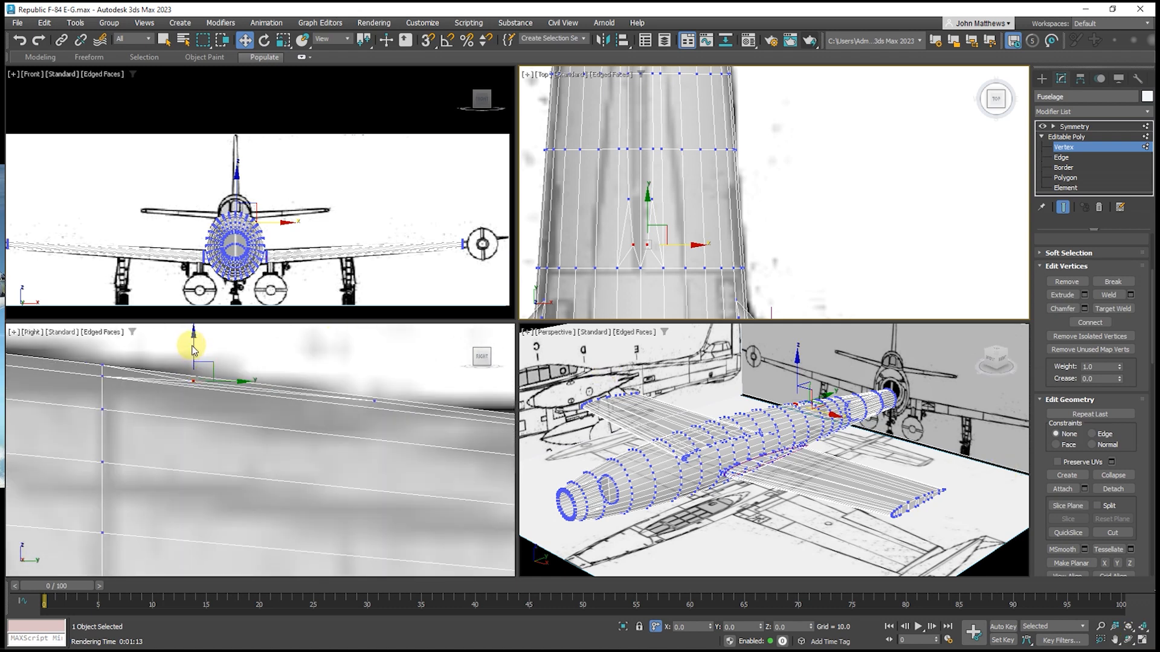
{"action": "left_click", "coordinate": [193, 348]}
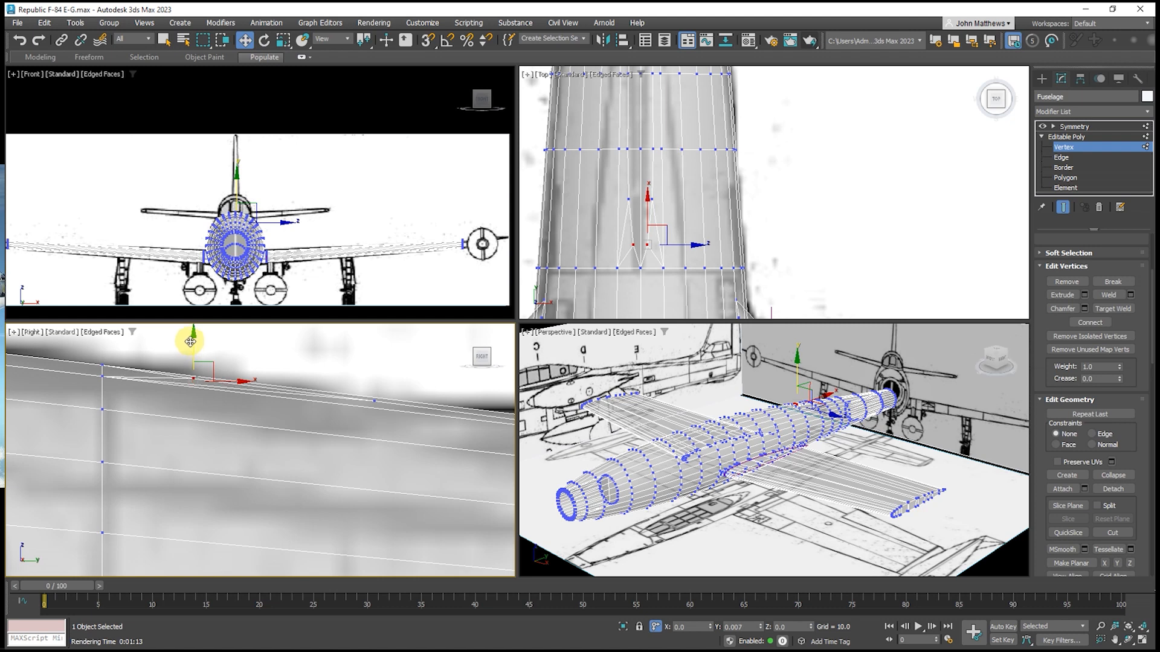
{"action": "scroll", "coordinate": [156, 383], "scroll_direction": "down", "scroll_amount": 2}
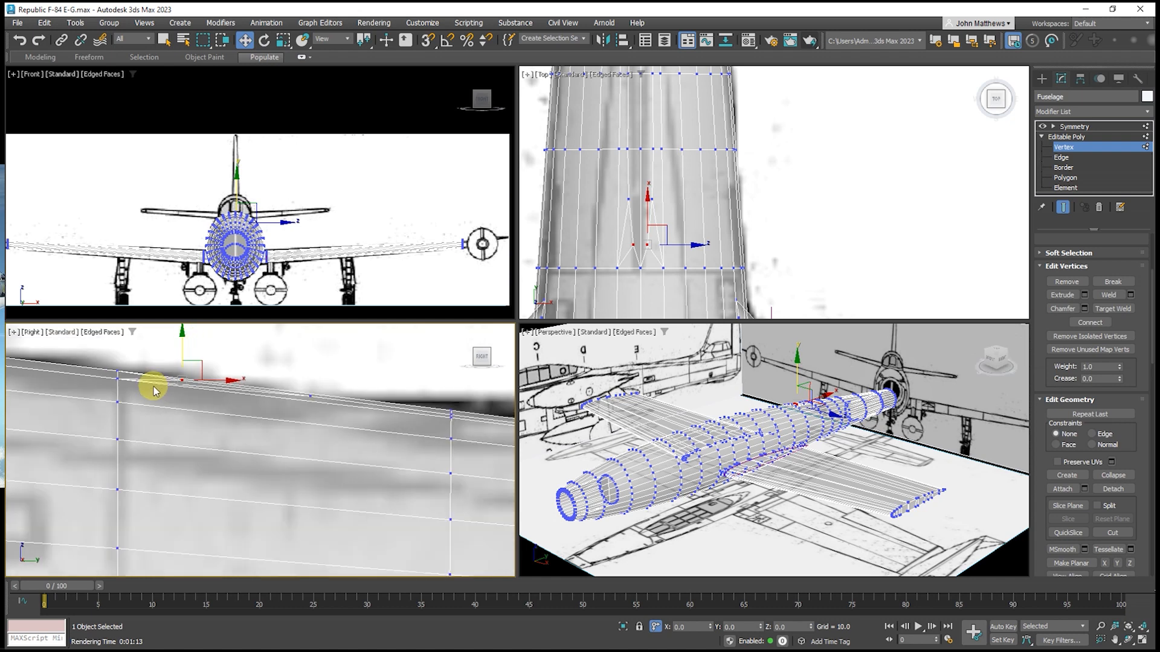
{"action": "left_click", "coordinate": [311, 397]}
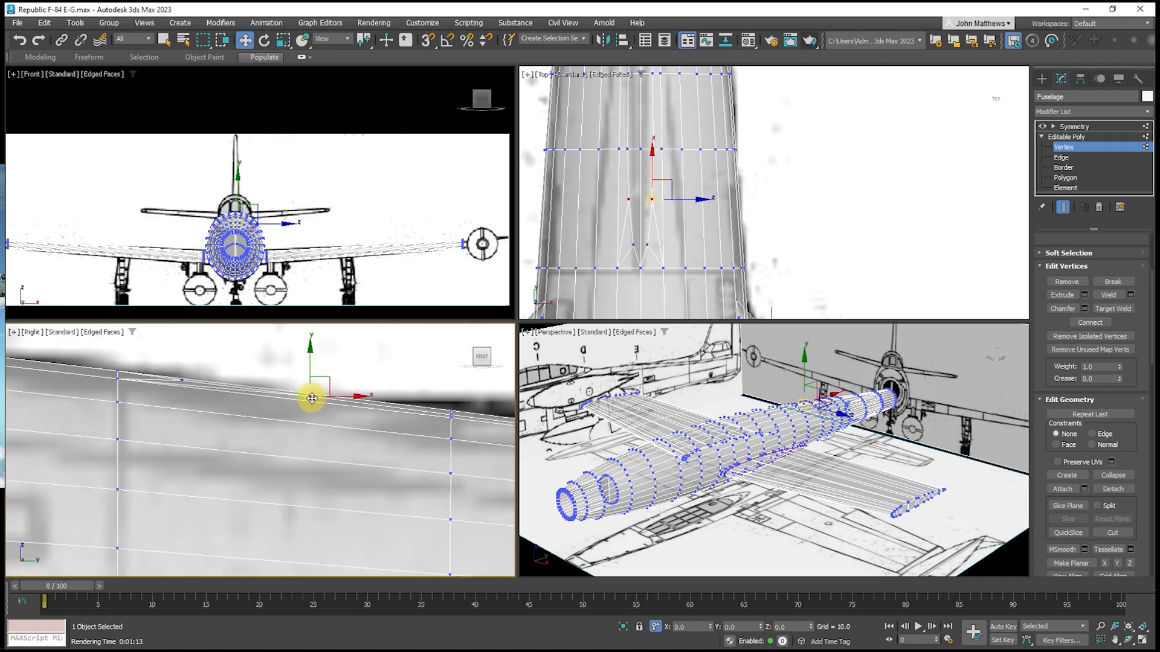
{"action": "scroll", "coordinate": [201, 411], "scroll_direction": "down", "scroll_amount": 2}
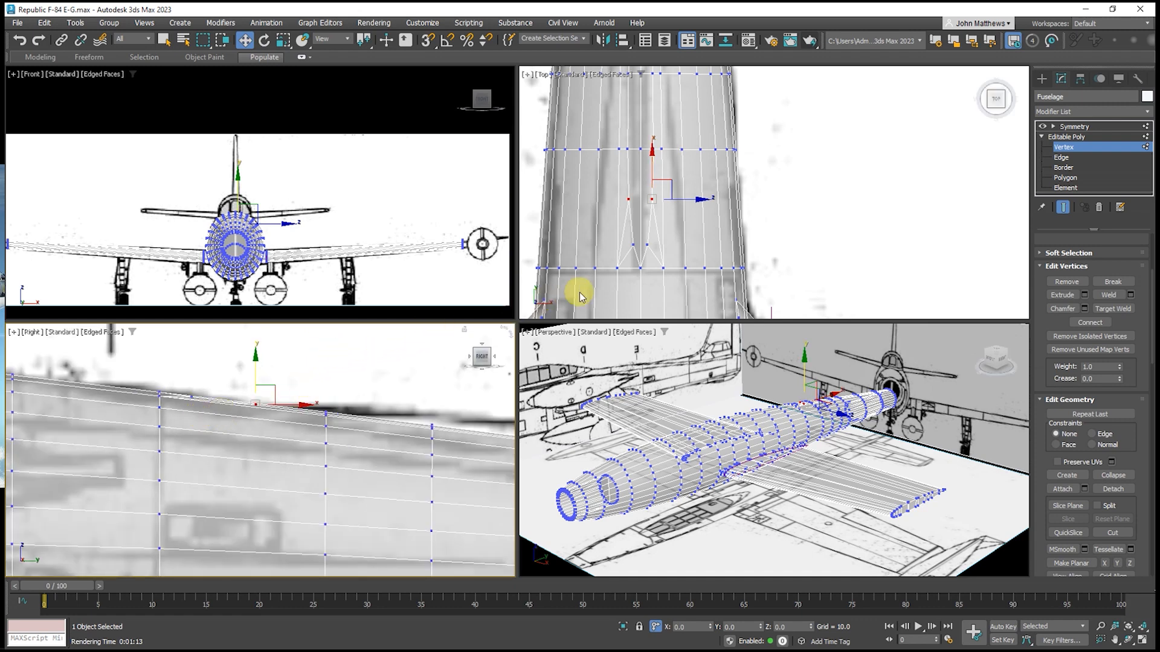
Turn off See-Through in the fuselage's object properties so it displays as solid
{"action": "scroll", "coordinate": [119, 411], "scroll_direction": "down", "scroll_amount": 5}
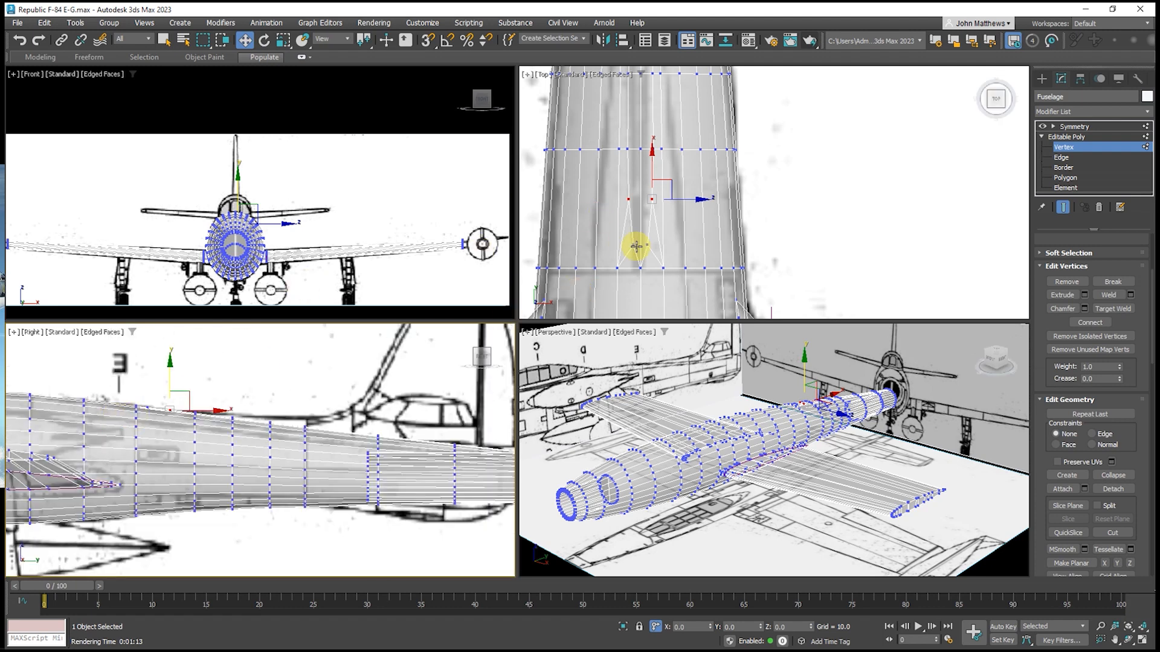
{"action": "middle_click_drag", "start_coordinate": [422, 355], "coordinate": [318, 412]}
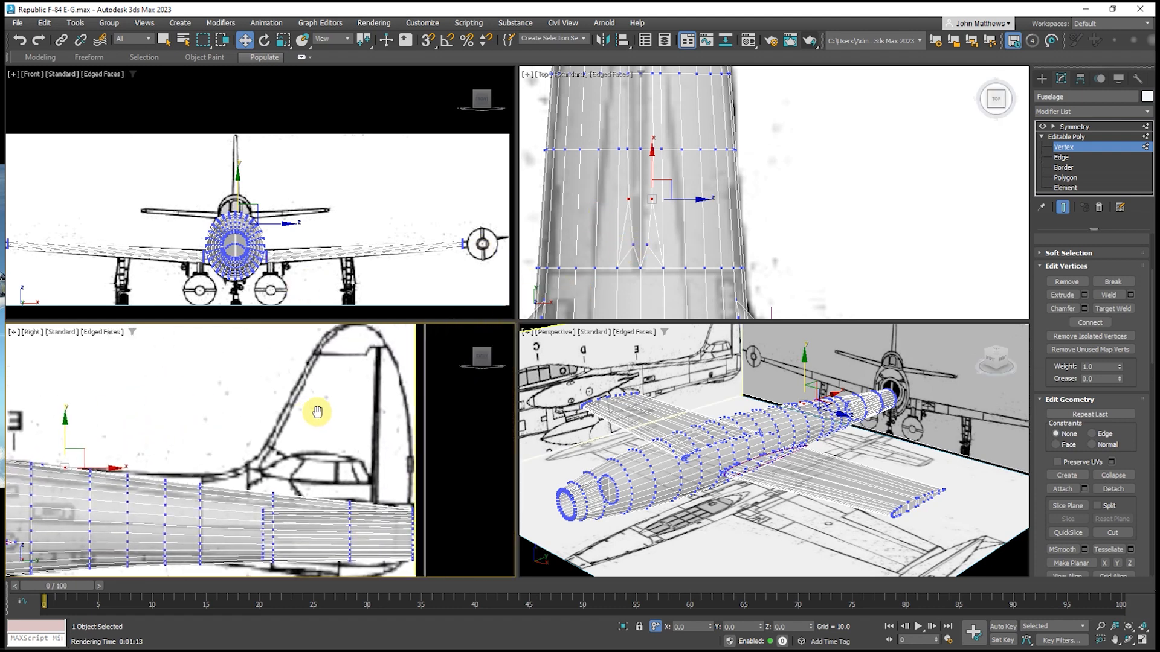
{"action": "scroll", "coordinate": [679, 256], "scroll_direction": "down", "scroll_amount": 8}
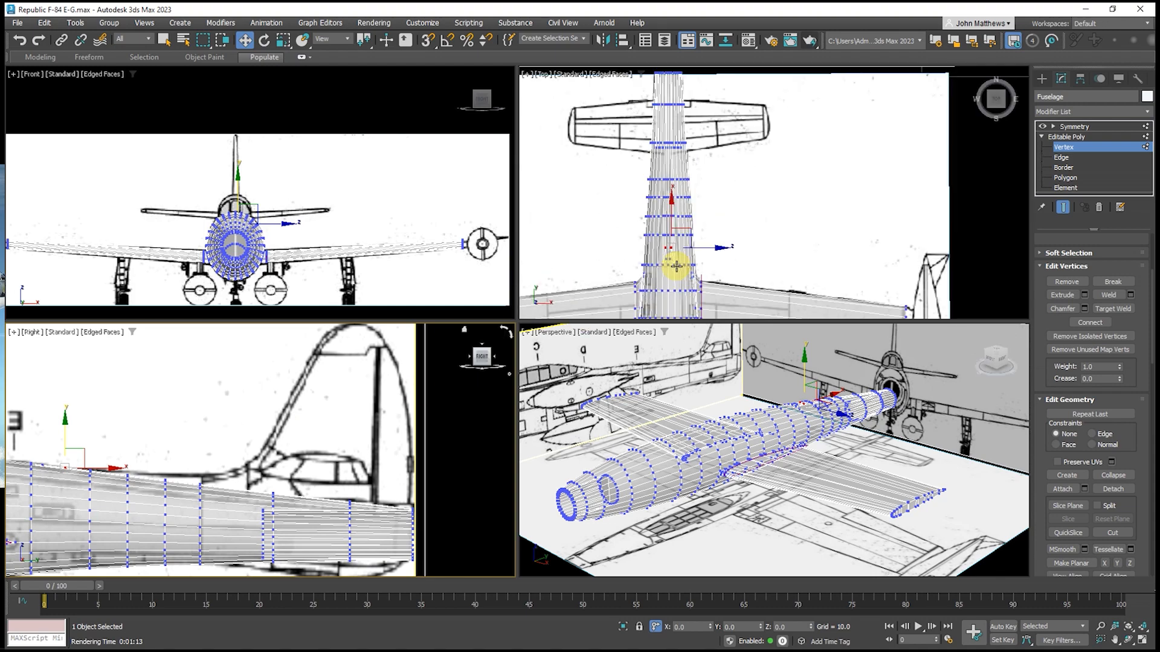
{"action": "right_click", "coordinate": [727, 221]}
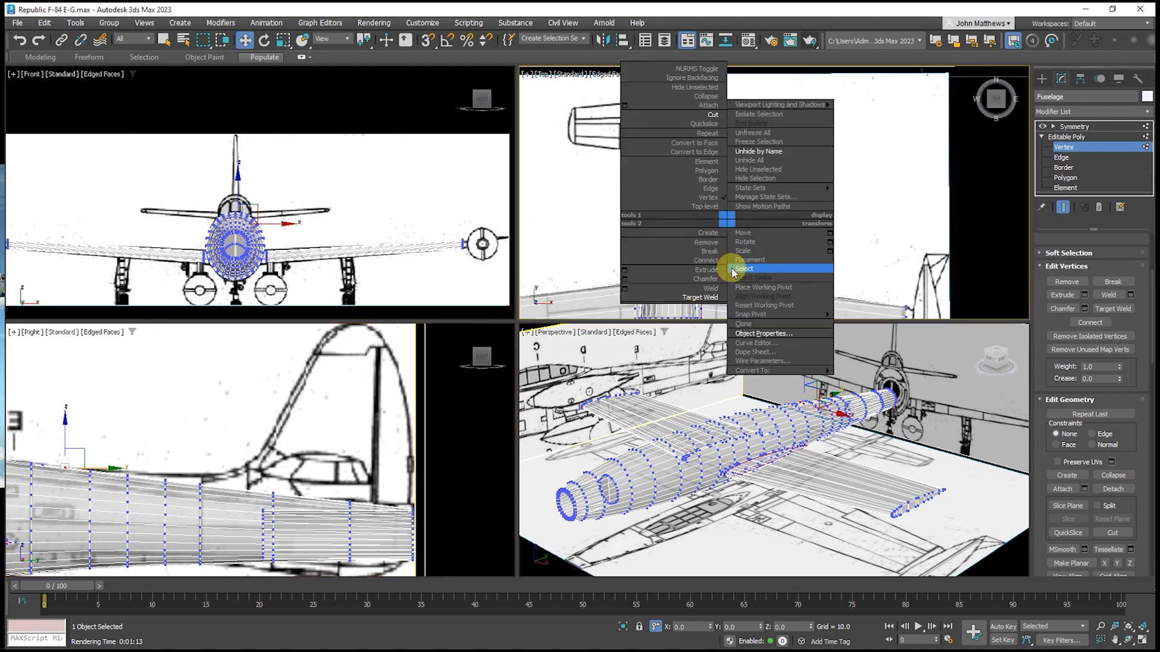
{"action": "left_click", "coordinate": [749, 333]}
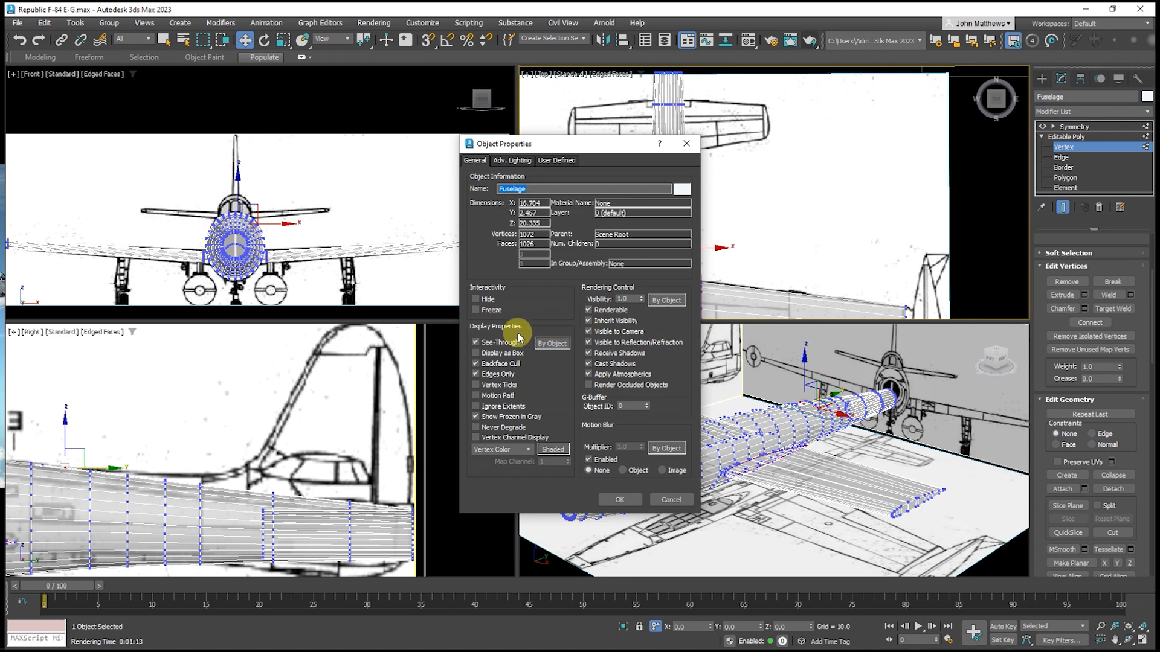
{"action": "left_click", "coordinate": [511, 345]}
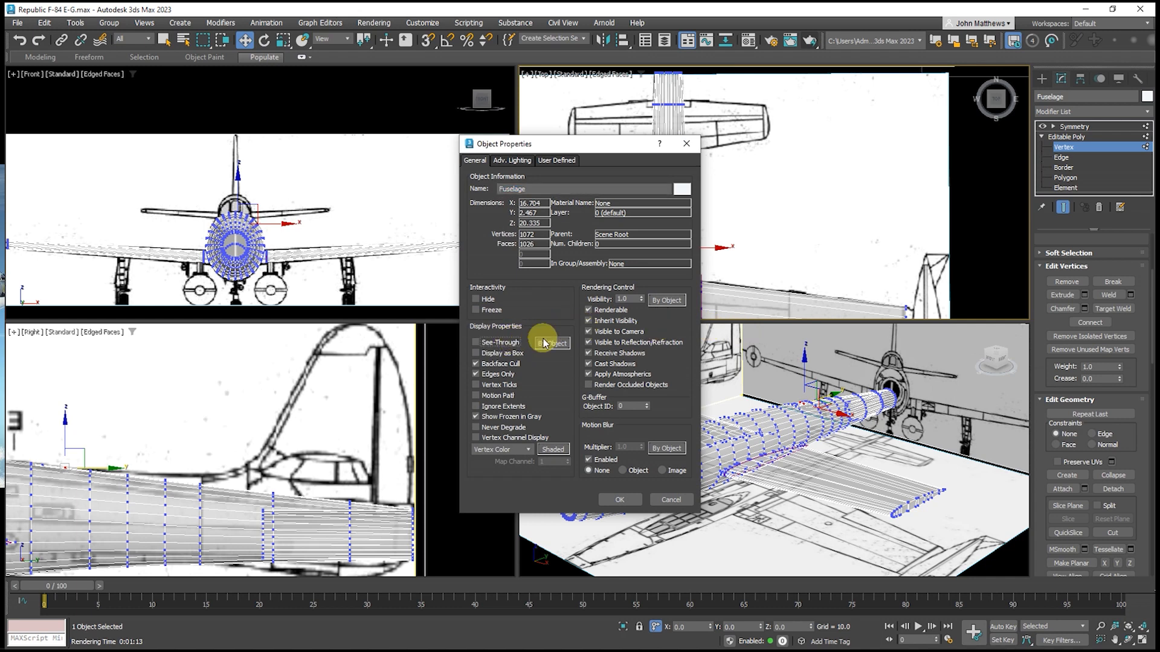
{"action": "left_click", "coordinate": [616, 500]}
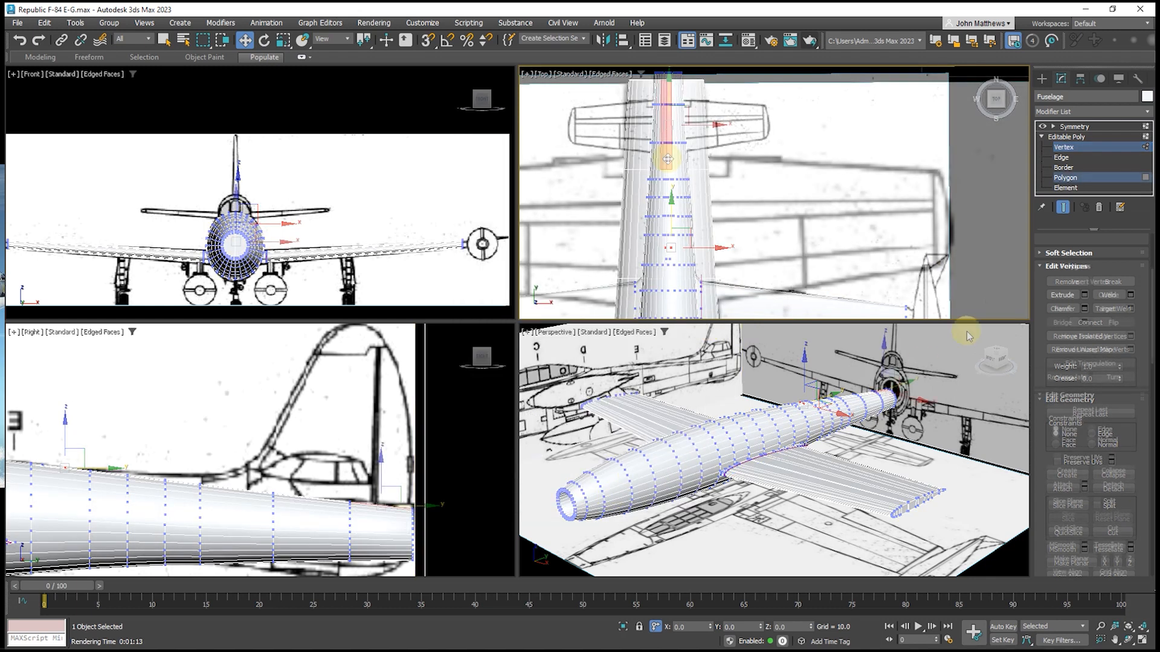
Select the narrow strip of polygons along the fuselage's top centreline, from the tail end forward to the rounded wedge tip
{"action": "left_click", "coordinate": [654, 116]}
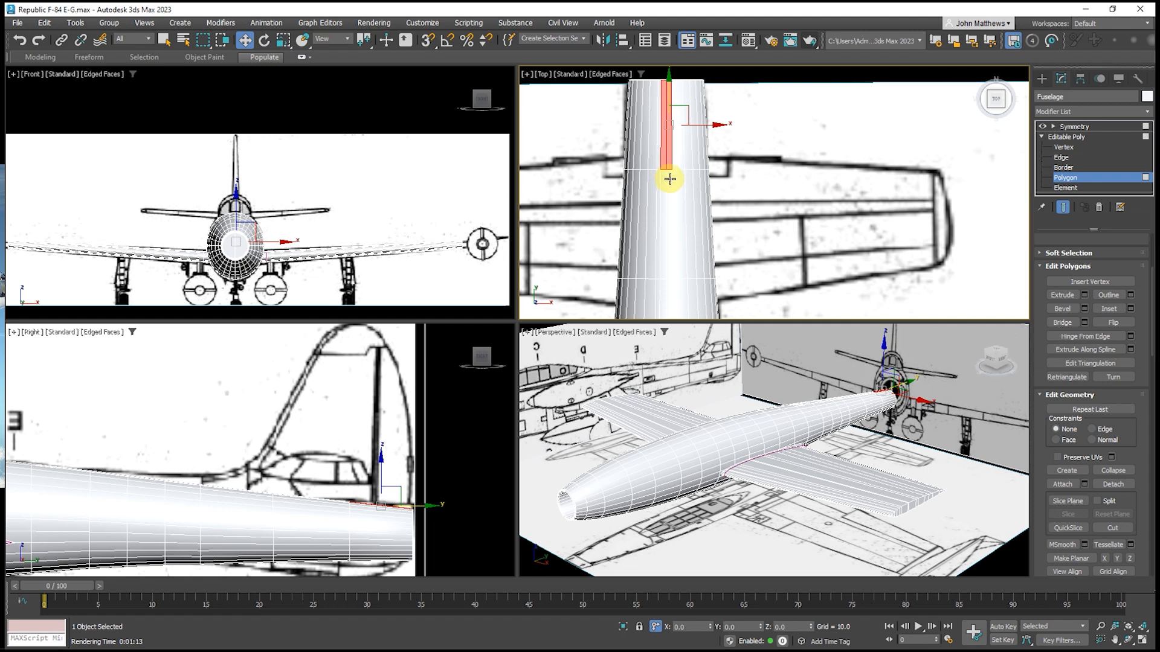
{"action": "left_click", "coordinate": [670, 179], "text": "ctrl"}
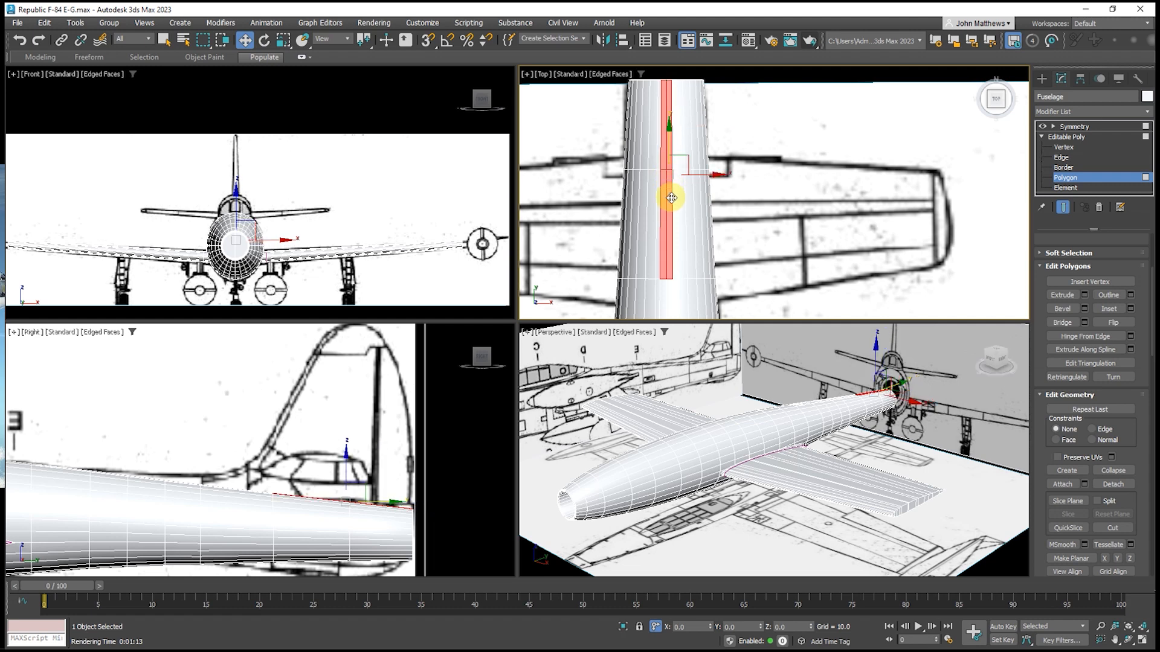
{"action": "left_click", "coordinate": [671, 288], "text": "ctrl"}
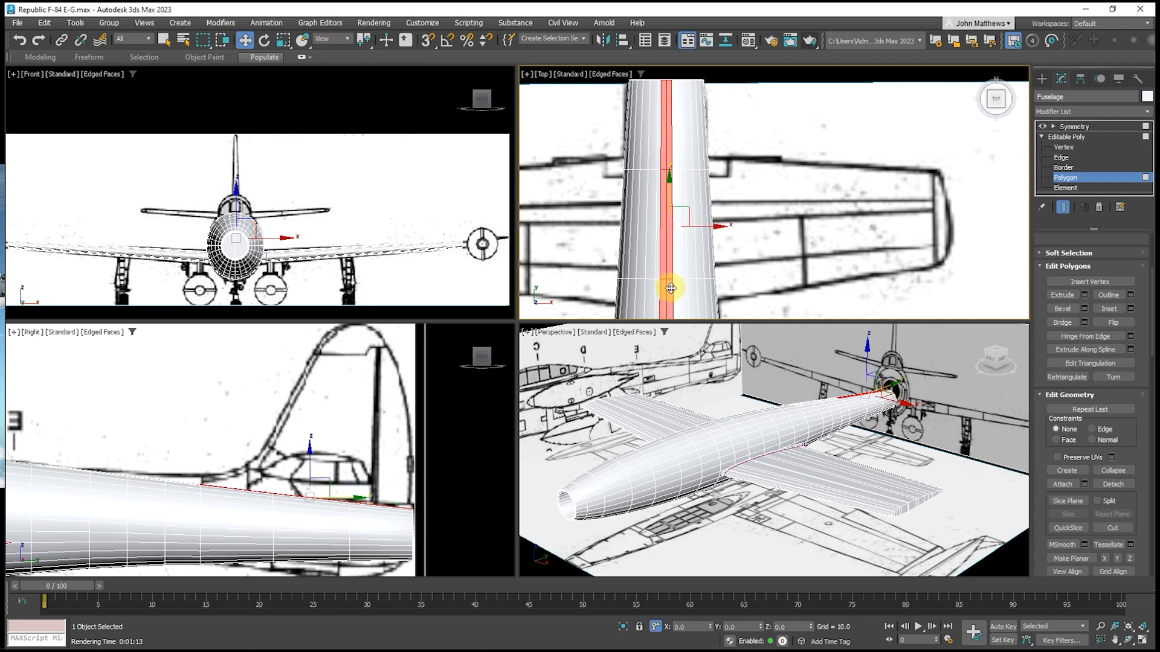
{"action": "middle_click_drag", "start_coordinate": [673, 241], "coordinate": [686, 130]}
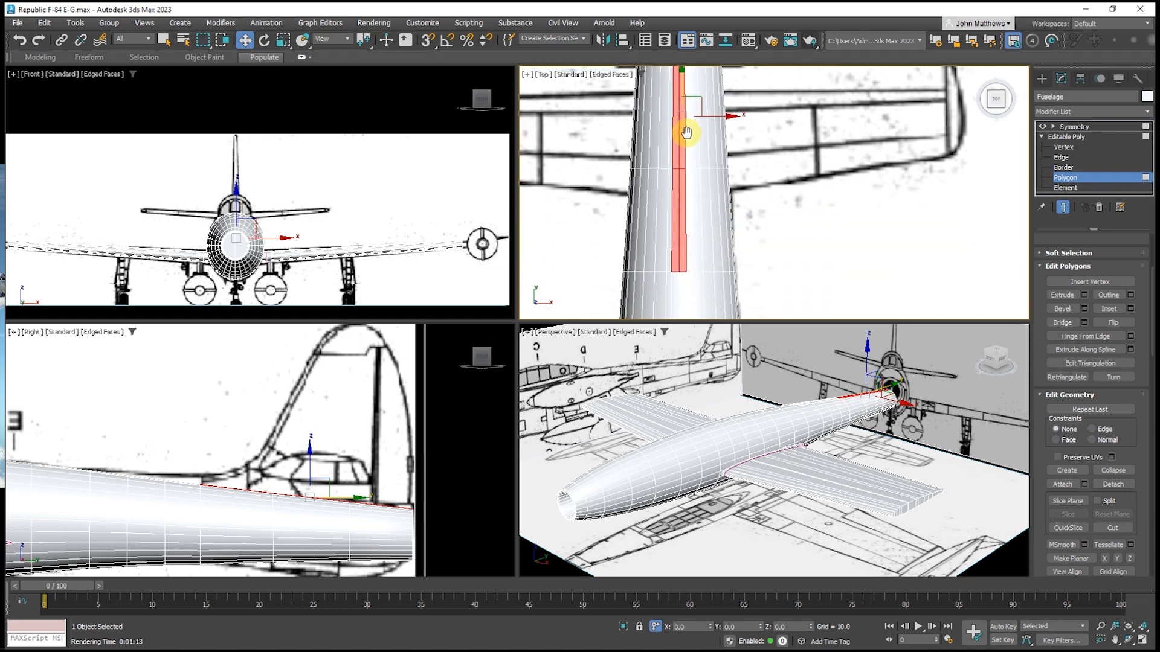
{"action": "left_click", "coordinate": [683, 278], "text": "ctrl"}
{"action": "middle_click_drag", "start_coordinate": [683, 278], "coordinate": [679, 126]}
{"action": "left_click", "coordinate": [683, 200], "text": "ctrl"}
{"action": "left_click", "coordinate": [680, 185], "text": "ctrl"}
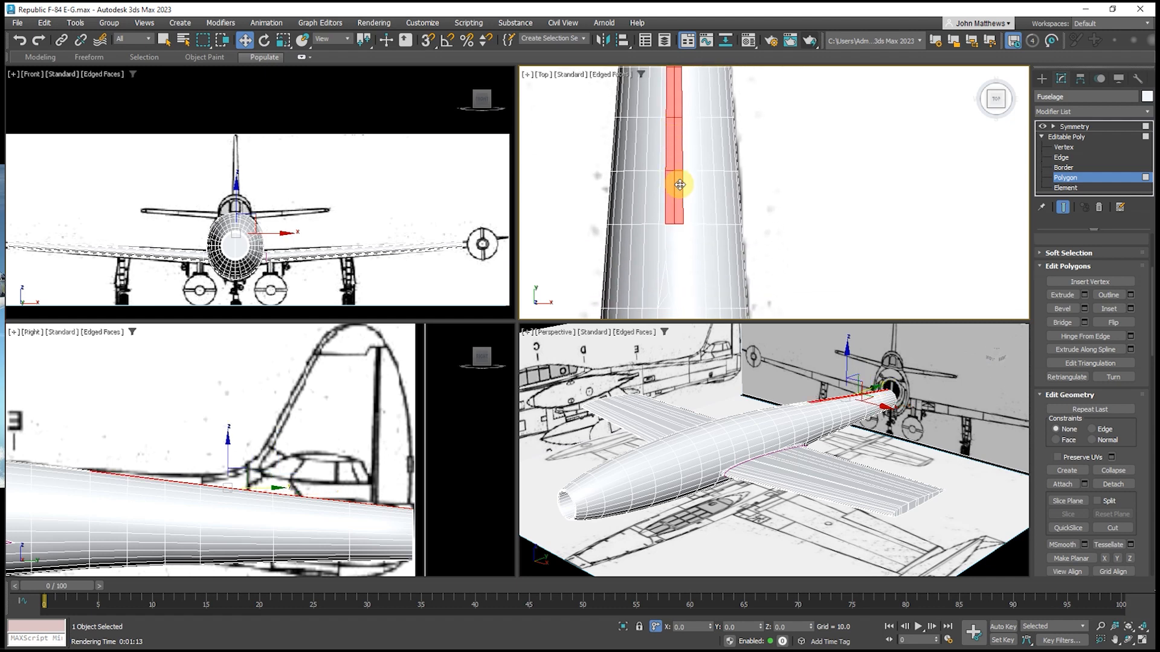
{"action": "middle_click_drag", "start_coordinate": [682, 191], "coordinate": [686, 118]}
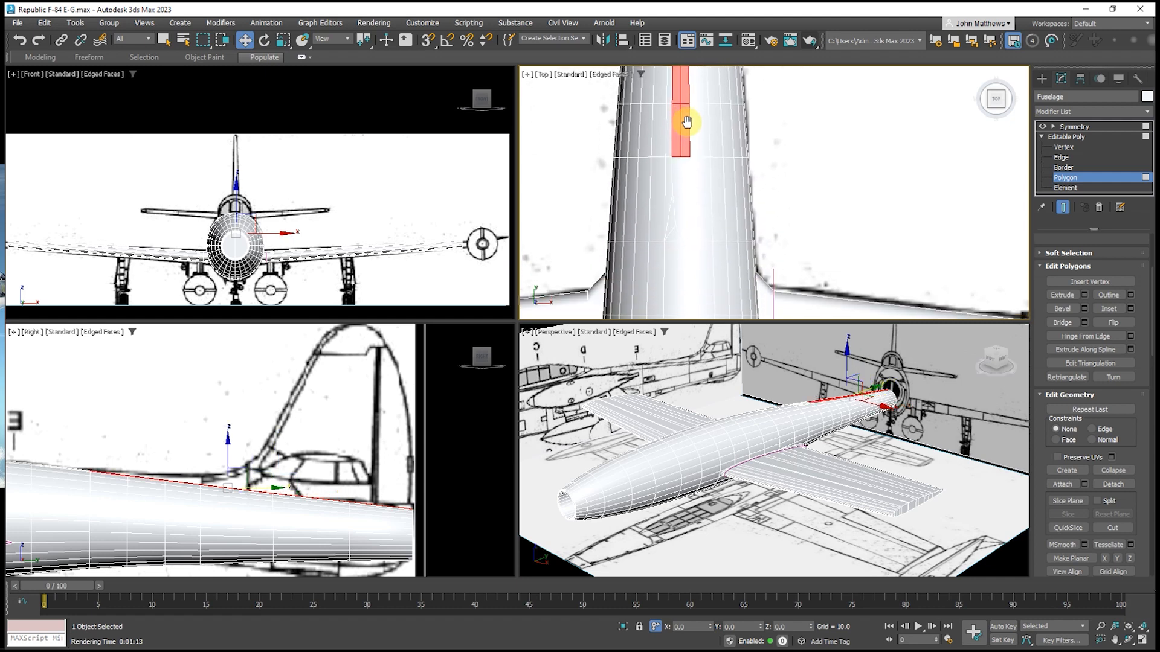
{"action": "left_click", "coordinate": [685, 164], "text": "ctrl"}
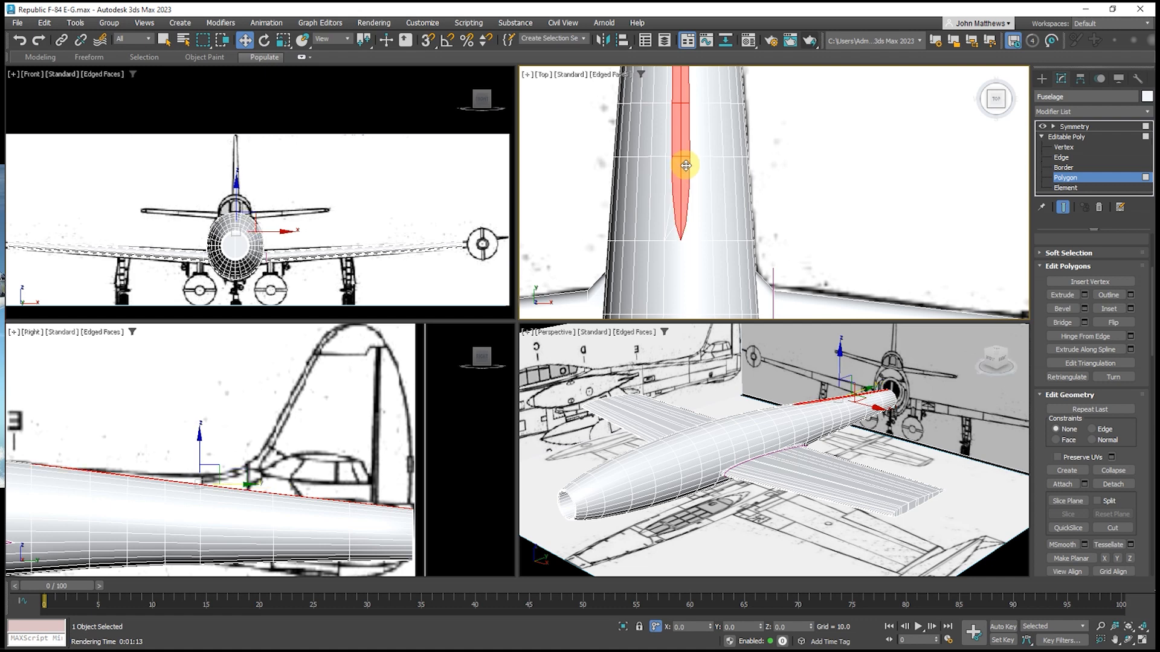
Extrude the selected spine polygons by a height of 3.0 to form the tail fin's base geometry
{"action": "left_click", "coordinate": [1086, 295]}
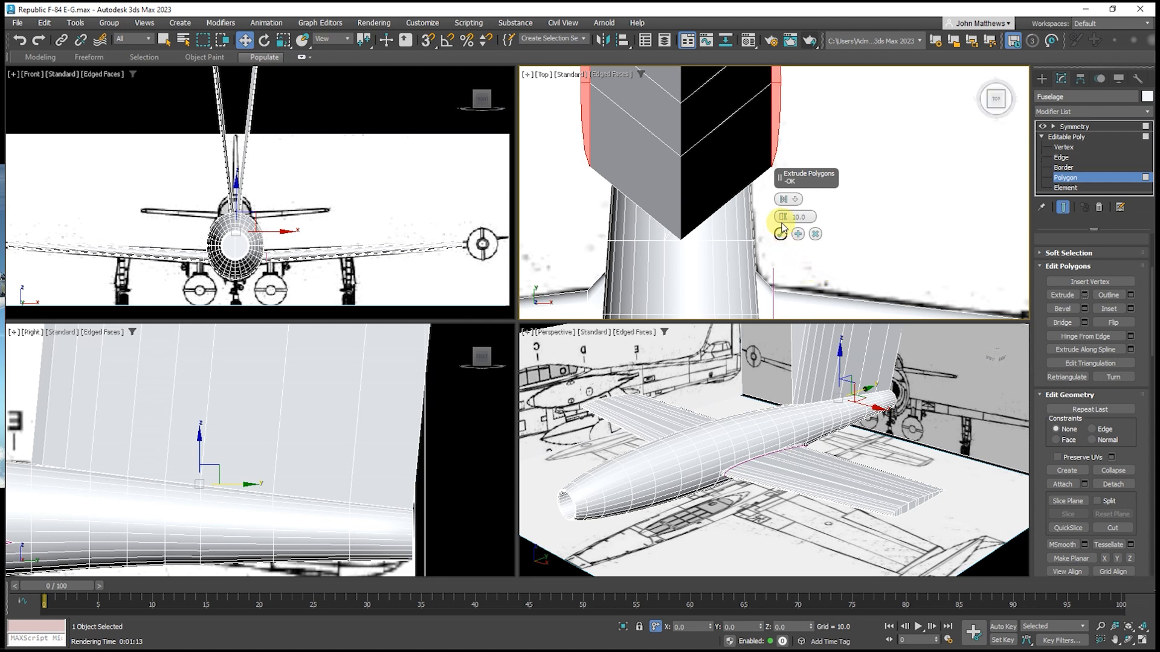
{"action": "left_click_drag", "start_coordinate": [803, 216], "coordinate": [793, 217]}
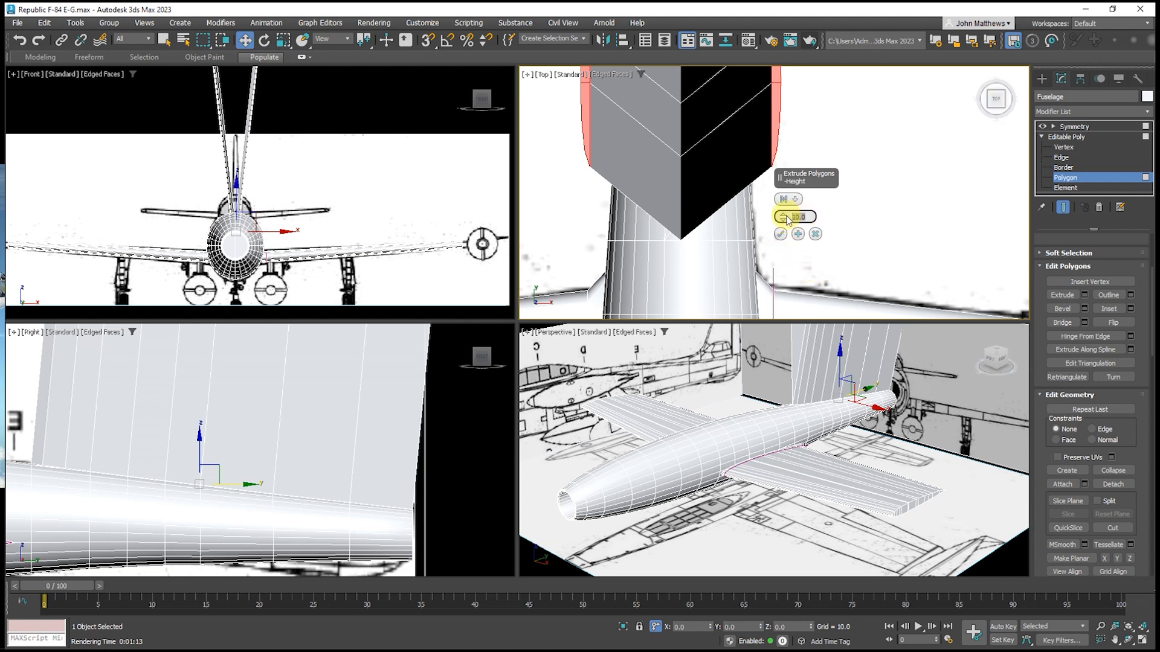
{"action": "type", "text": "3"}
{"action": "key", "text": "Return"}
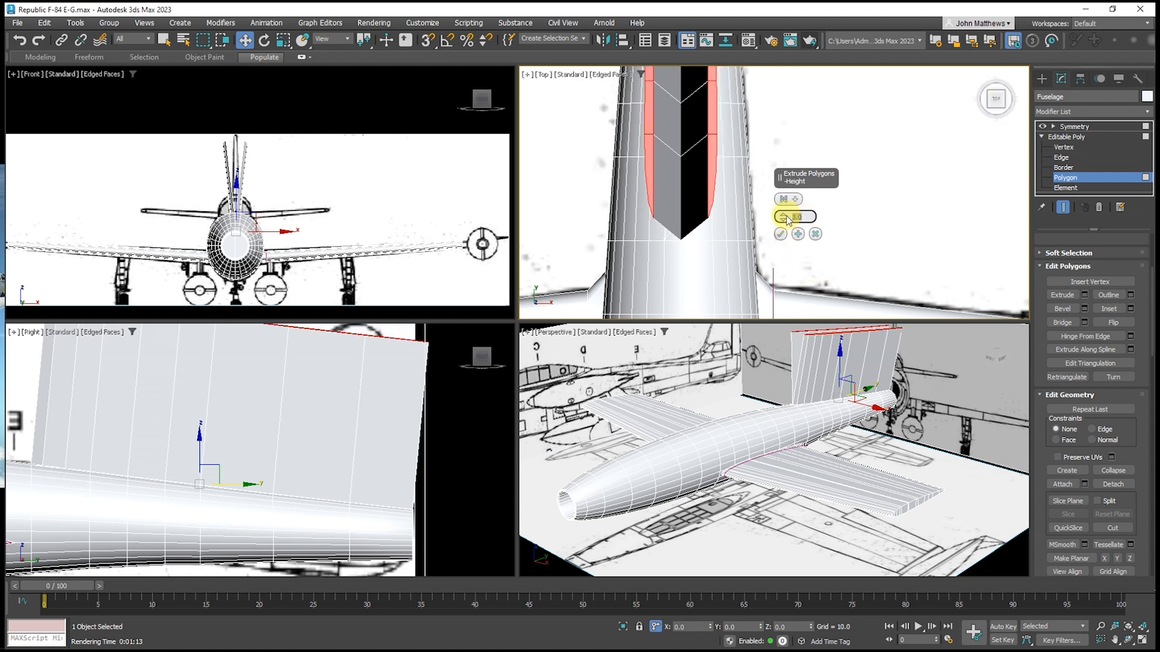
{"action": "scroll", "coordinate": [392, 404], "scroll_direction": "down", "scroll_amount": 2}
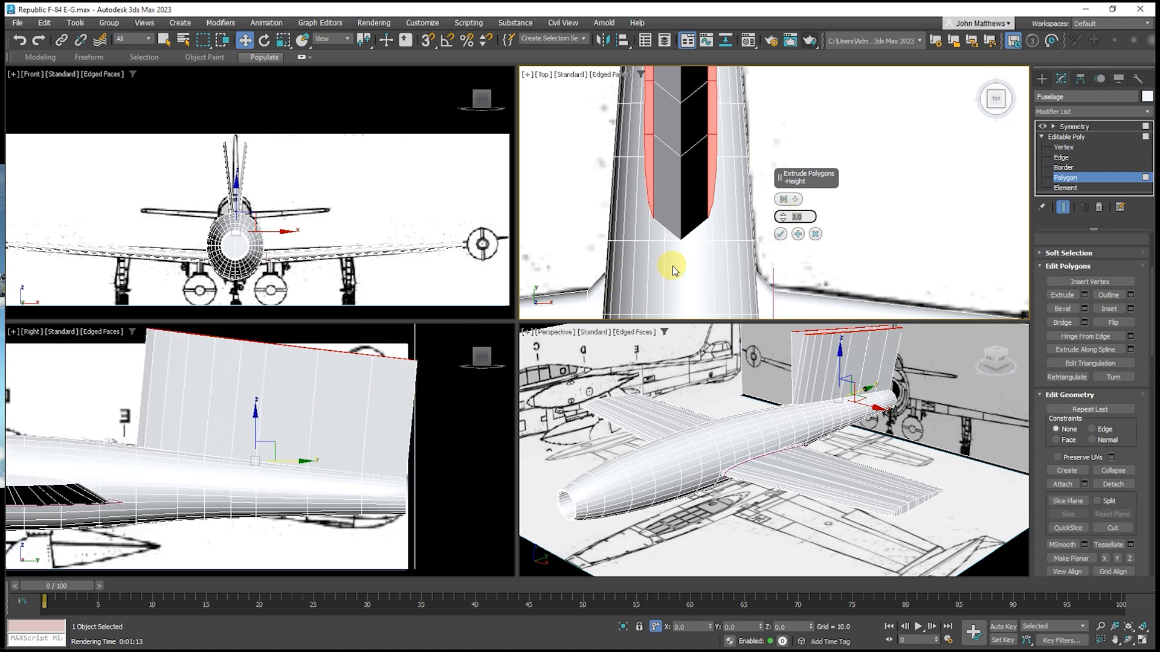
{"action": "left_click", "coordinate": [780, 236]}
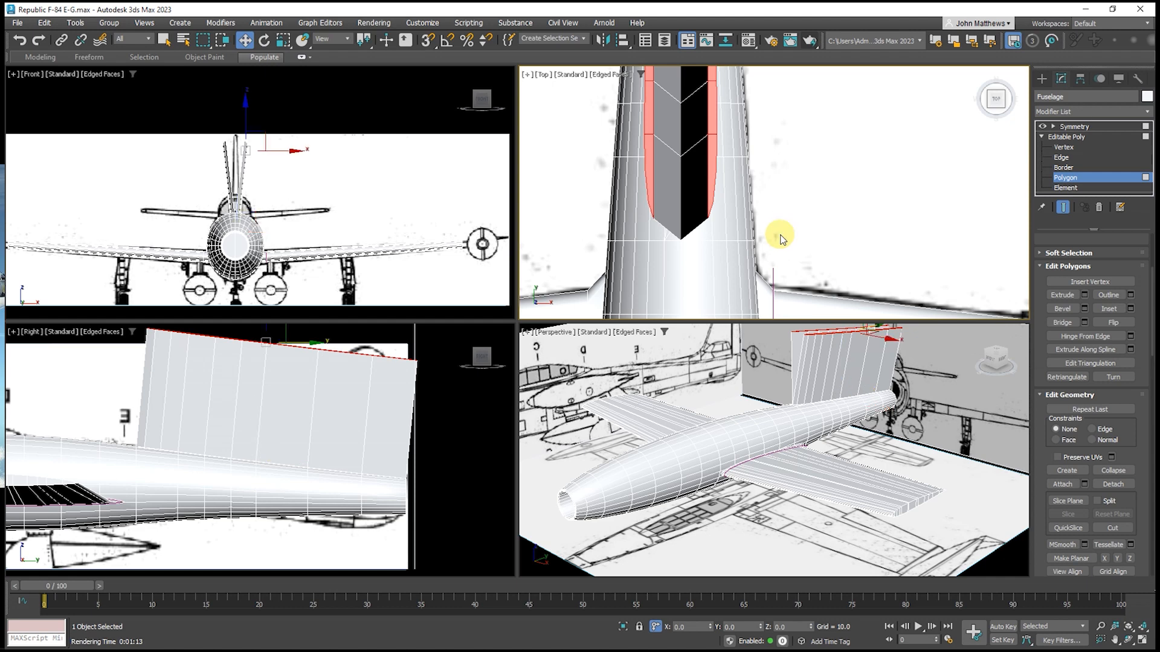
Select all the inner wall polygons facing the centreline along the extruded fin halves and delete them
{"action": "left_click", "coordinate": [702, 209]}
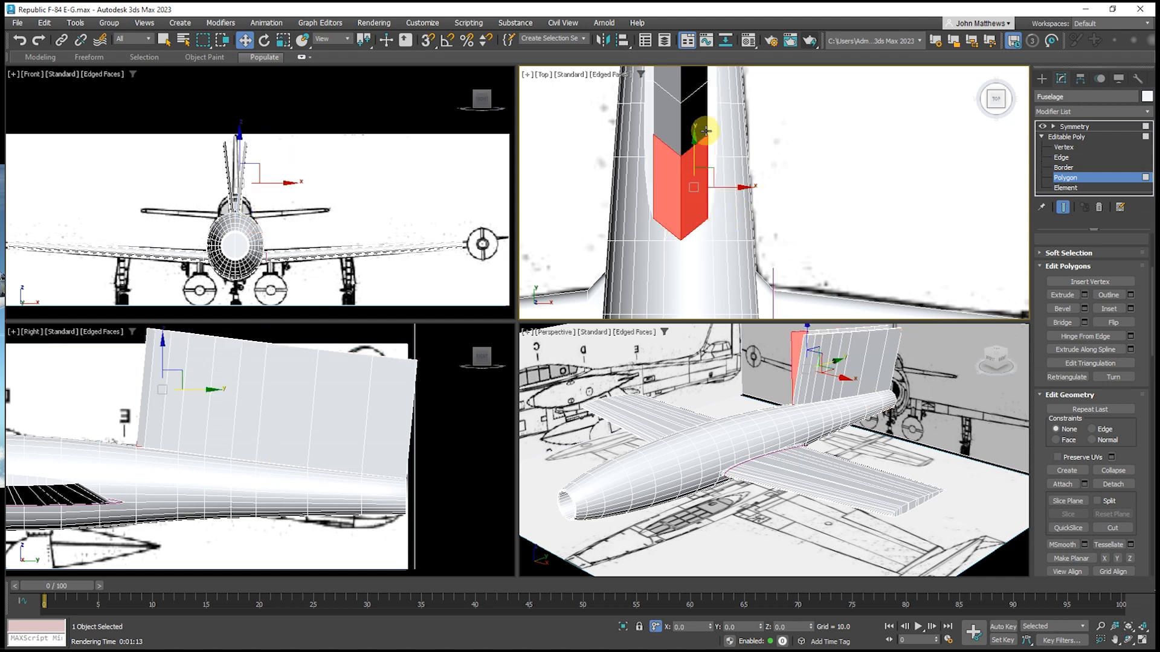
{"action": "left_click", "coordinate": [702, 116], "text": "ctrl"}
{"action": "left_click", "coordinate": [699, 72], "text": "ctrl"}
{"action": "middle_click_drag", "start_coordinate": [701, 88], "coordinate": [699, 242]}
{"action": "left_click", "coordinate": [700, 142], "text": "ctrl"}
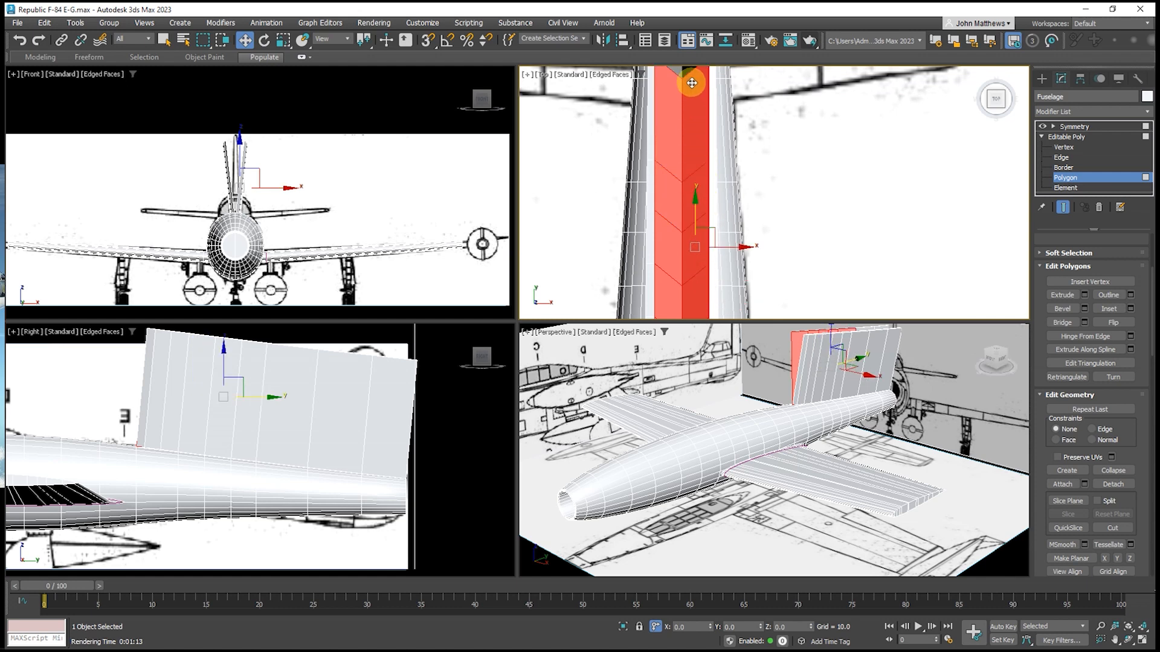
{"action": "left_click", "coordinate": [687, 71], "text": "ctrl"}
{"action": "middle_click_drag", "start_coordinate": [698, 130], "coordinate": [651, 379]}
{"action": "left_click", "coordinate": [652, 190], "text": "ctrl"}
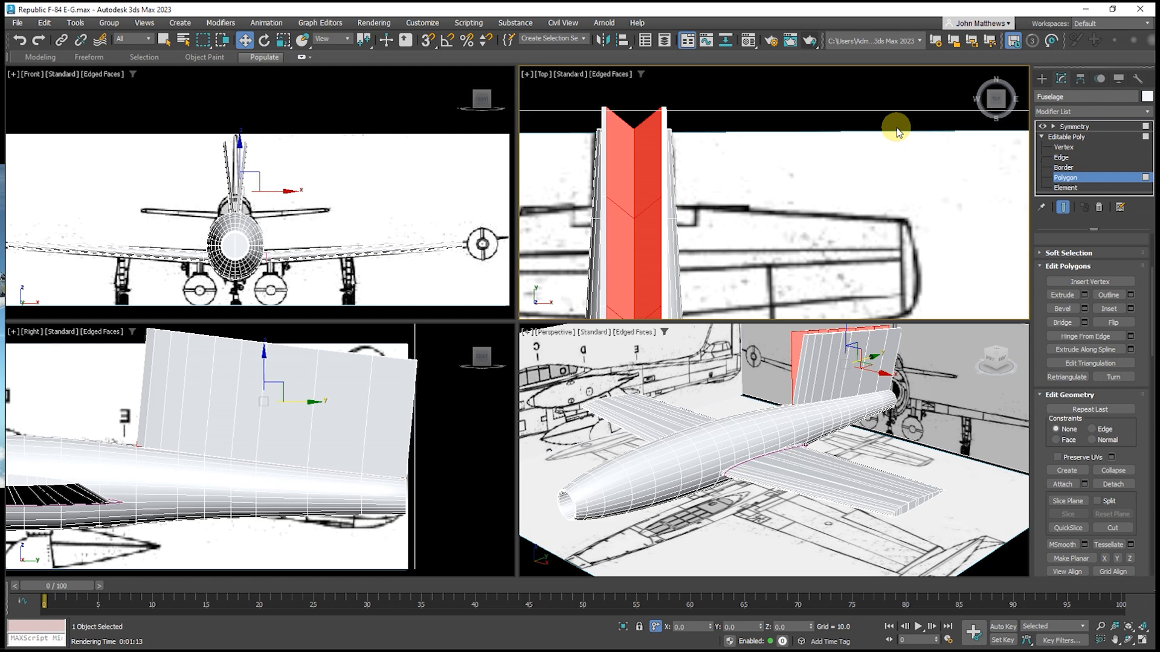
{"action": "left_click", "coordinate": [897, 131]}
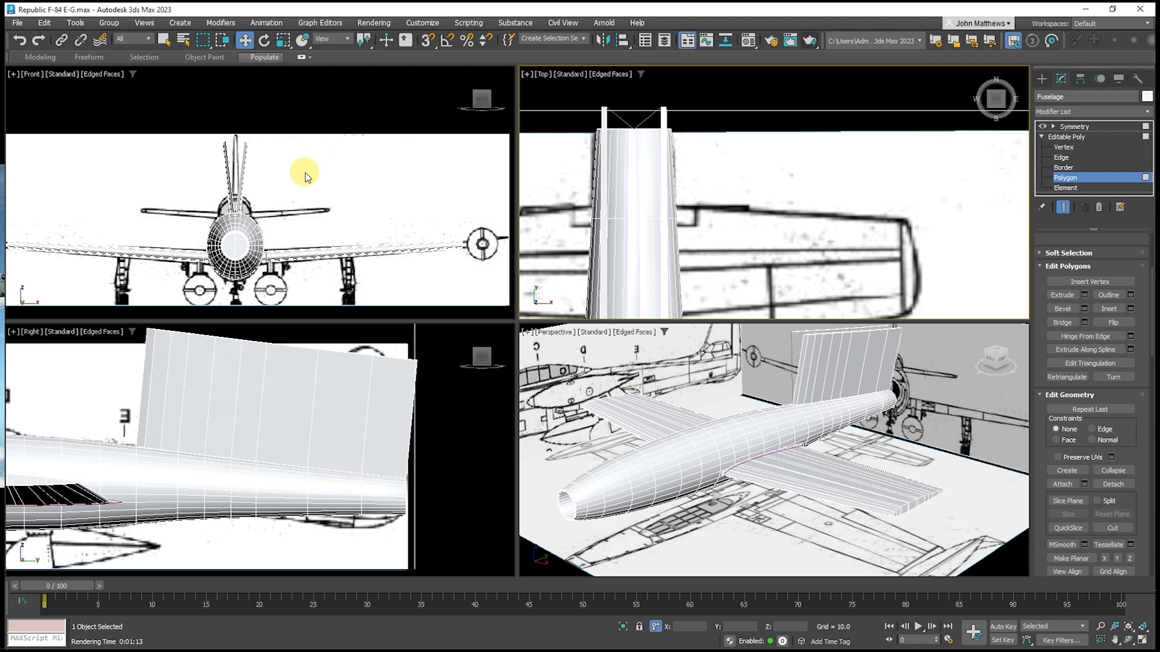
Select all top vertices of the fin half in the Front view and move them inward along X to the centreline
{"action": "left_click", "coordinate": [1063, 148]}
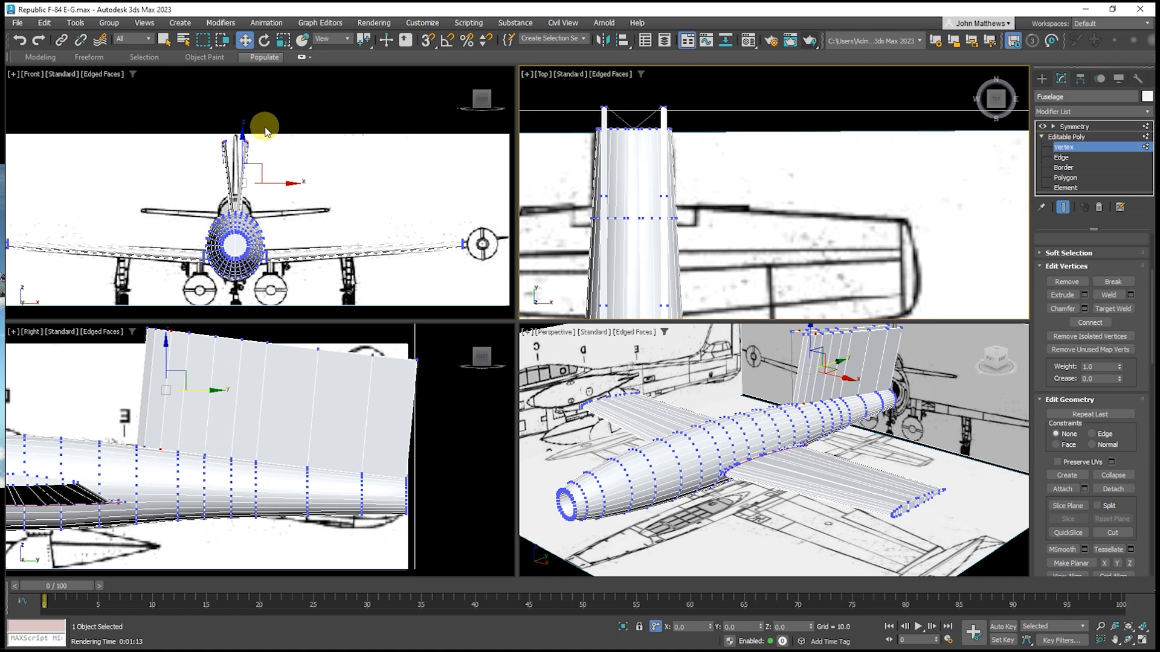
{"action": "scroll", "coordinate": [269, 134], "scroll_direction": "up", "scroll_amount": 5}
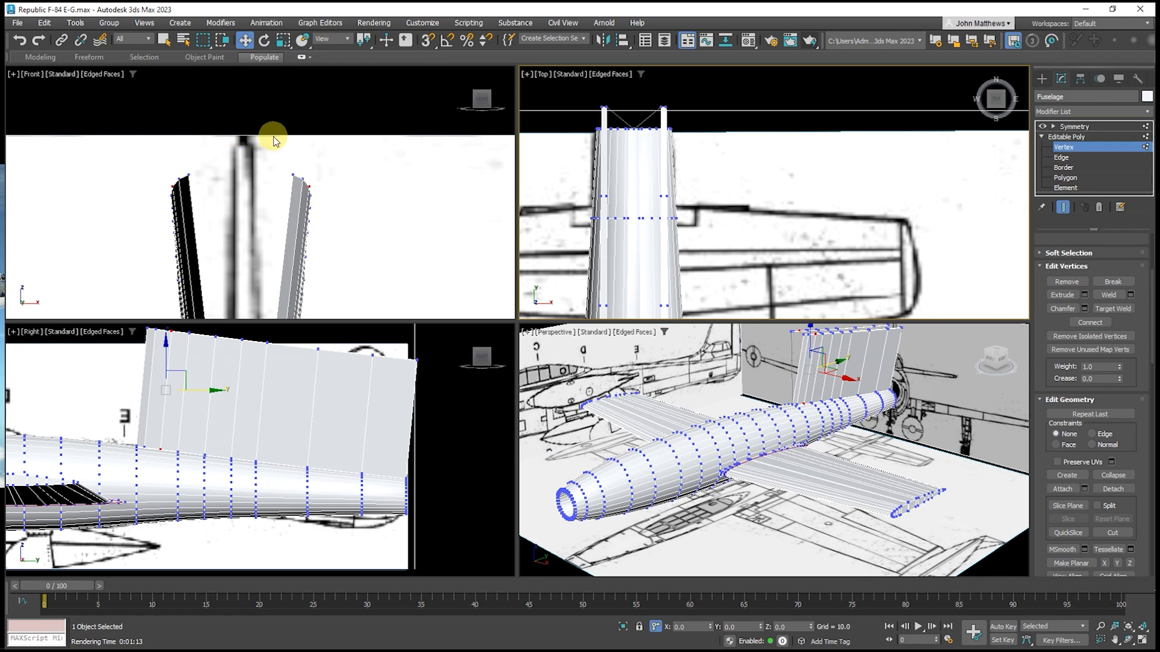
{"action": "left_click_drag", "start_coordinate": [277, 149], "coordinate": [337, 212]}
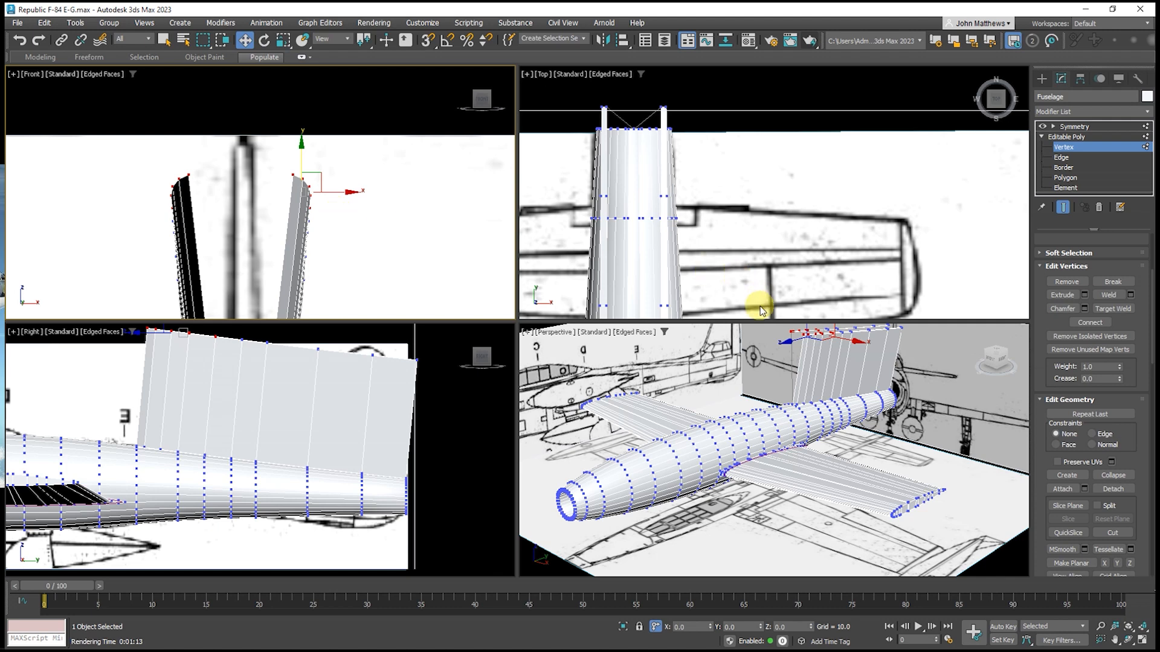
{"action": "left_click_drag", "start_coordinate": [278, 179], "coordinate": [339, 282]}
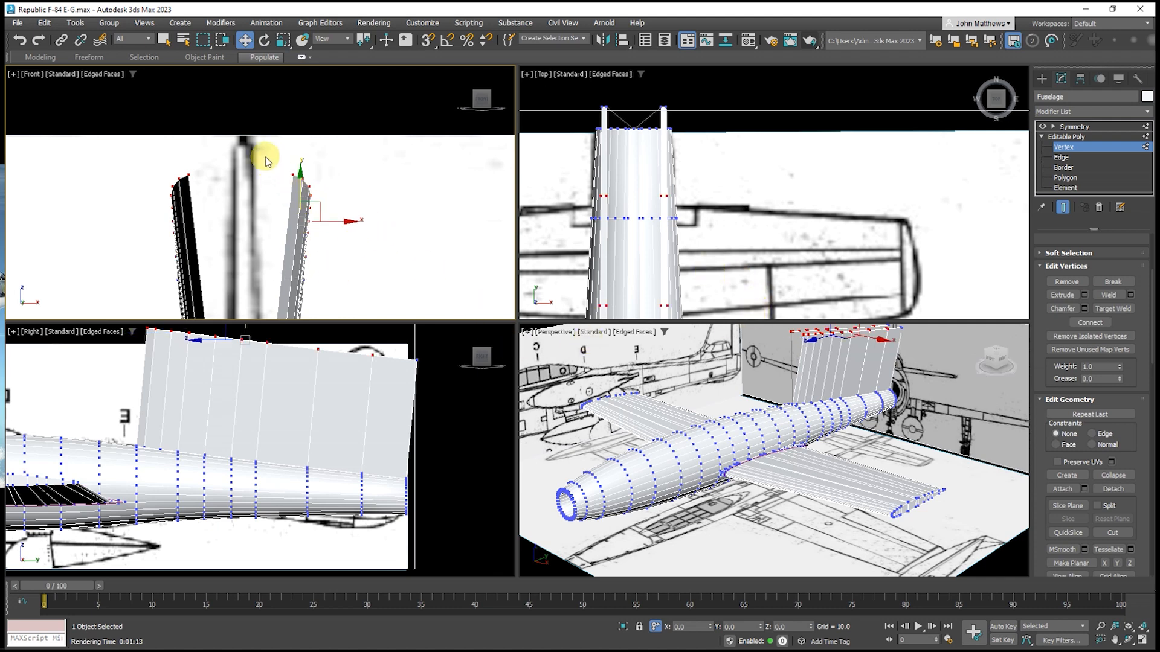
{"action": "left_click_drag", "start_coordinate": [264, 155], "coordinate": [334, 304]}
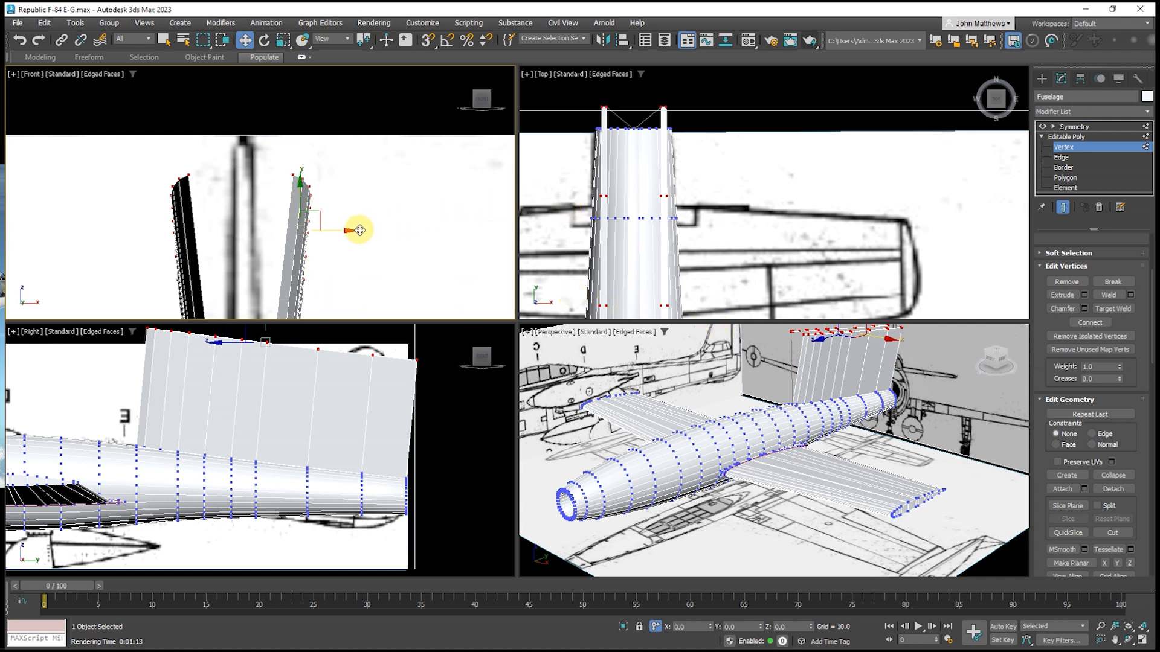
{"action": "left_click_drag", "start_coordinate": [342, 228], "coordinate": [295, 226]}
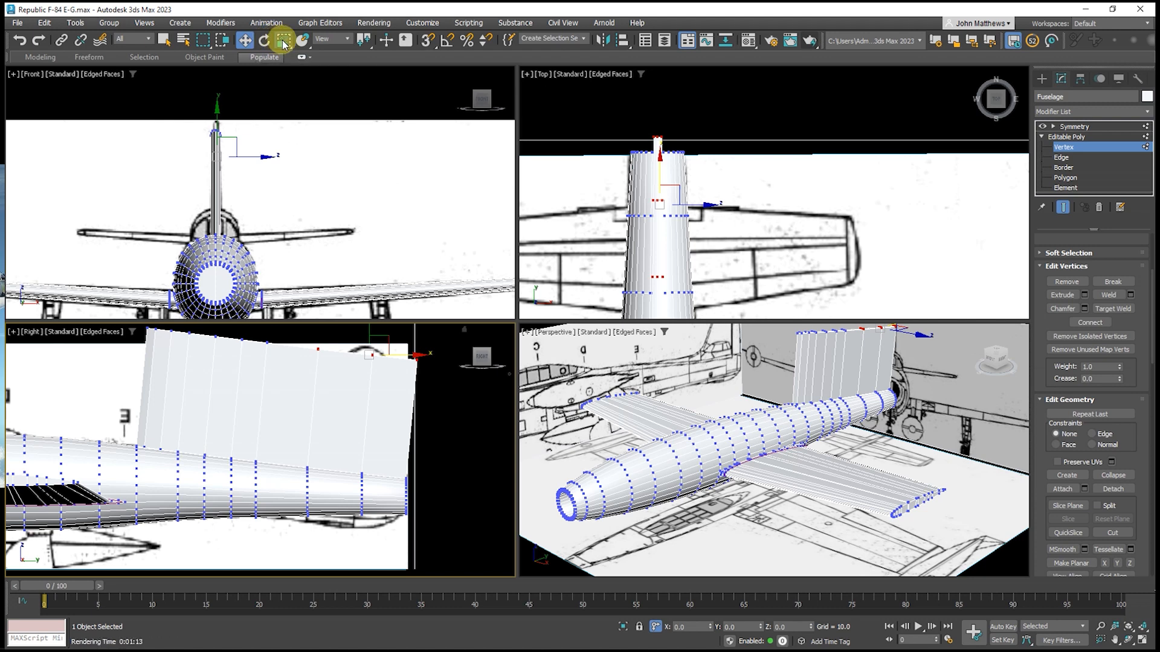
Scale the three rearmost top fin vertex rows level along Y, and closer together along X to fit the blueprint's fin tip
{"action": "left_click", "coordinate": [282, 40]}
{"action": "middle_click_drag", "start_coordinate": [337, 334], "coordinate": [333, 370]}
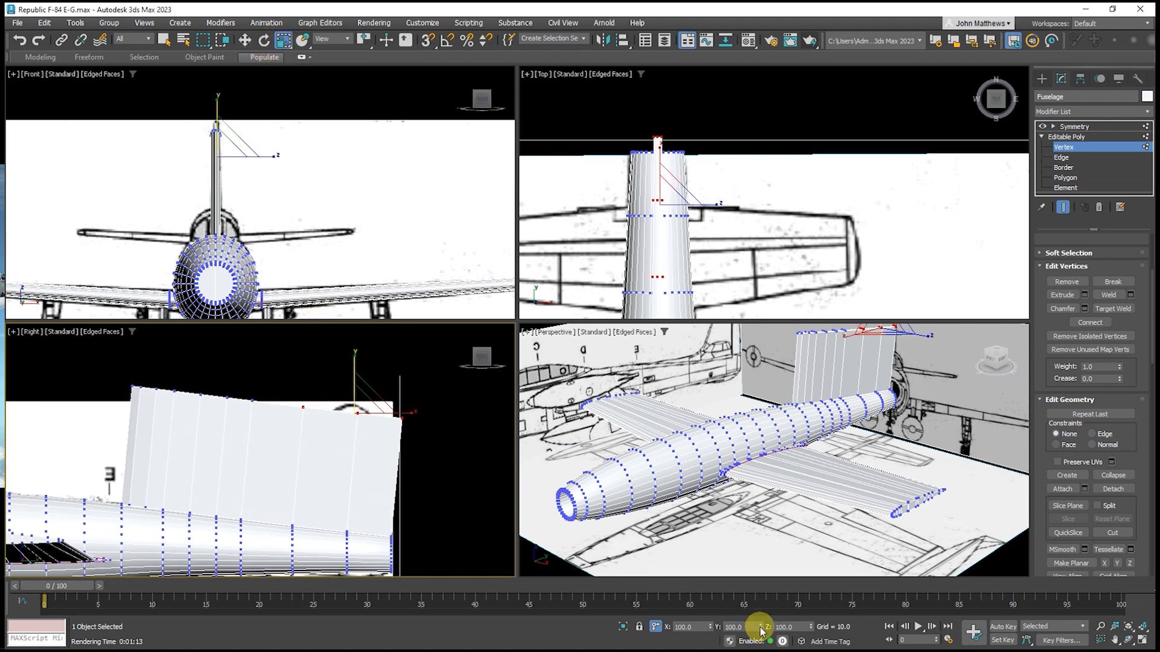
{"action": "left_click_drag", "start_coordinate": [760, 631], "coordinate": [481, 561]}
{"action": "left_click_drag", "start_coordinate": [355, 351], "coordinate": [342, 513]}
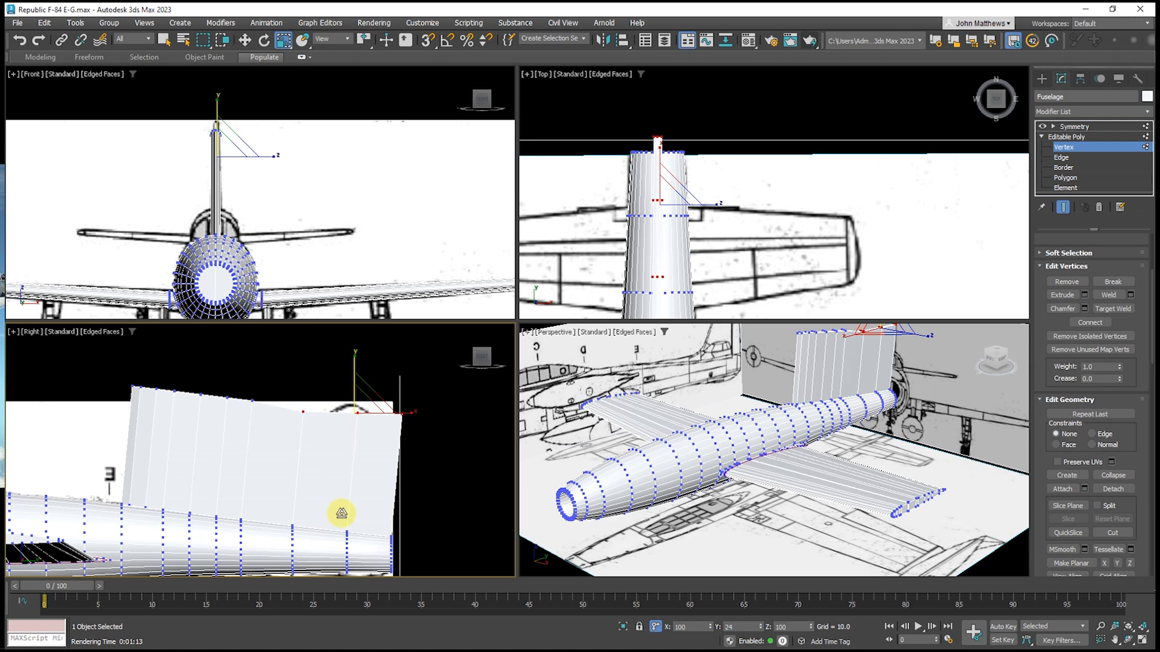
{"action": "left_click_drag", "start_coordinate": [26, 459], "coordinate": [2, 474]}
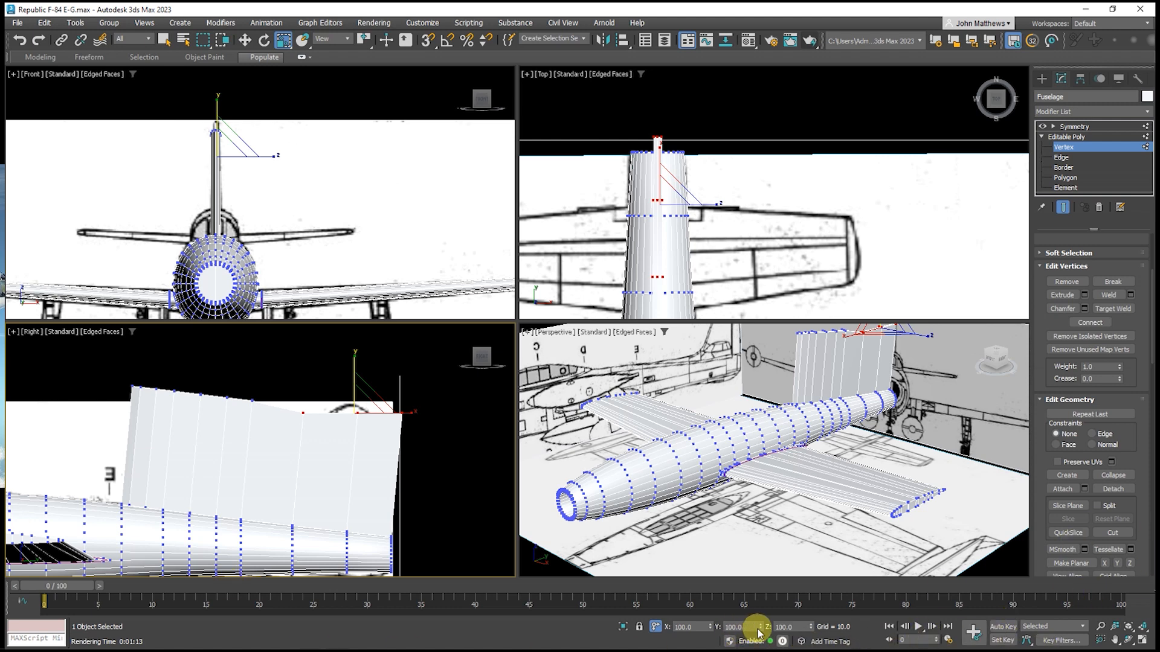
{"action": "left_click_drag", "start_coordinate": [761, 631], "coordinate": [763, 30]}
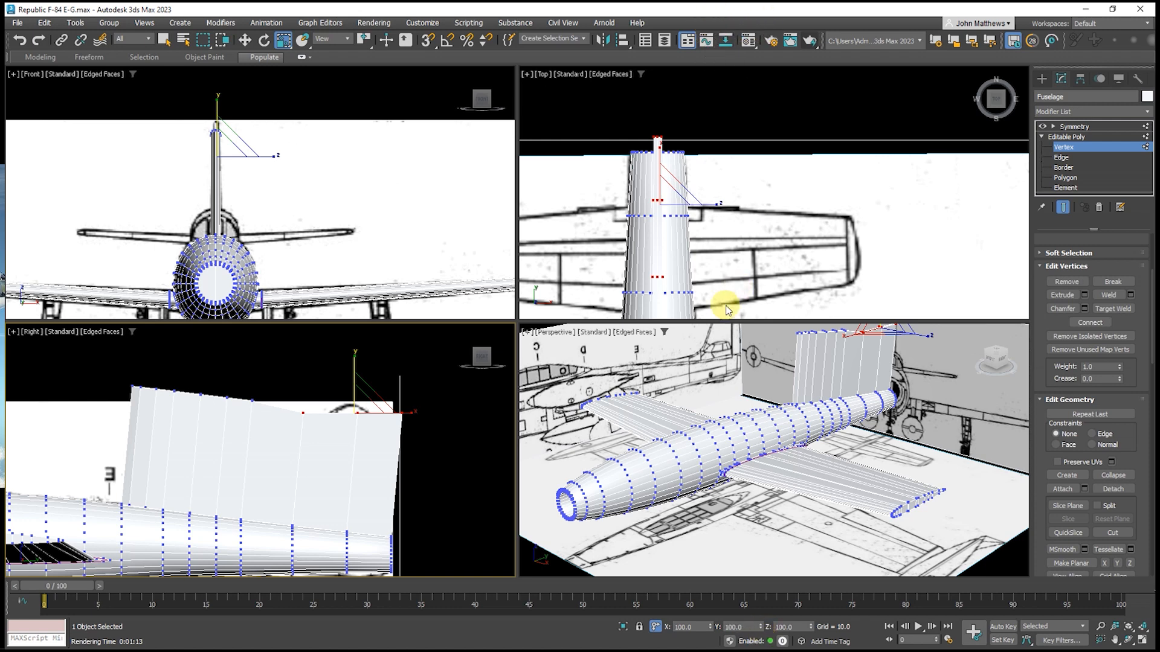
{"action": "left_click_drag", "start_coordinate": [702, 626], "coordinate": [691, 394]}
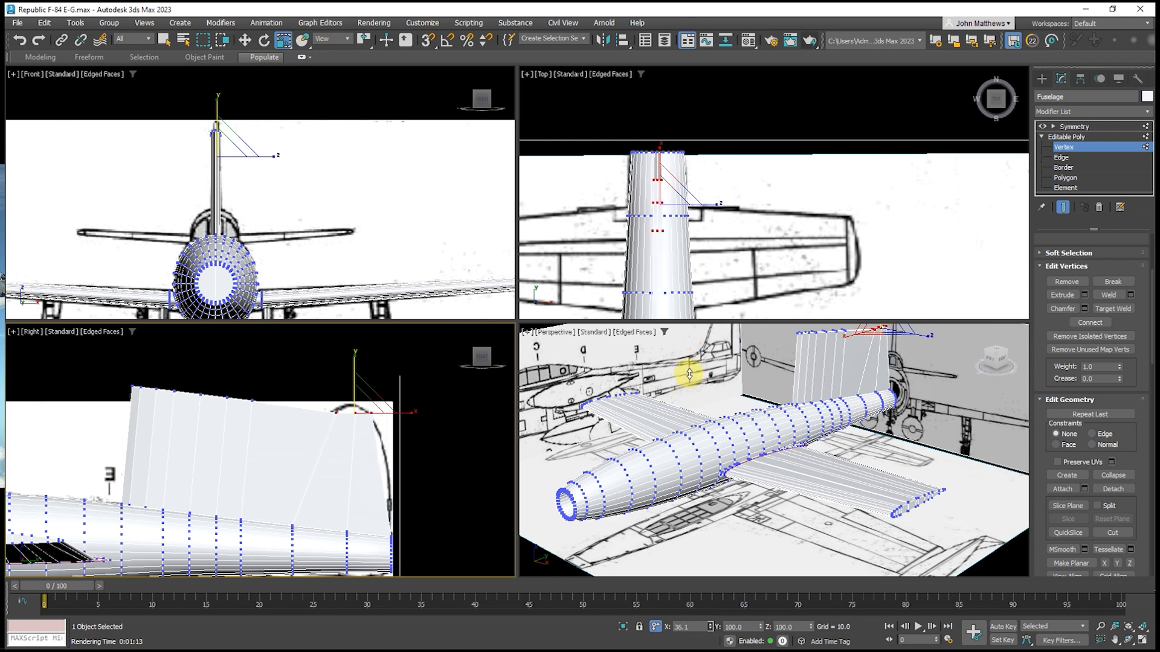
{"action": "left_click_drag", "start_coordinate": [688, 368], "coordinate": [689, 356]}
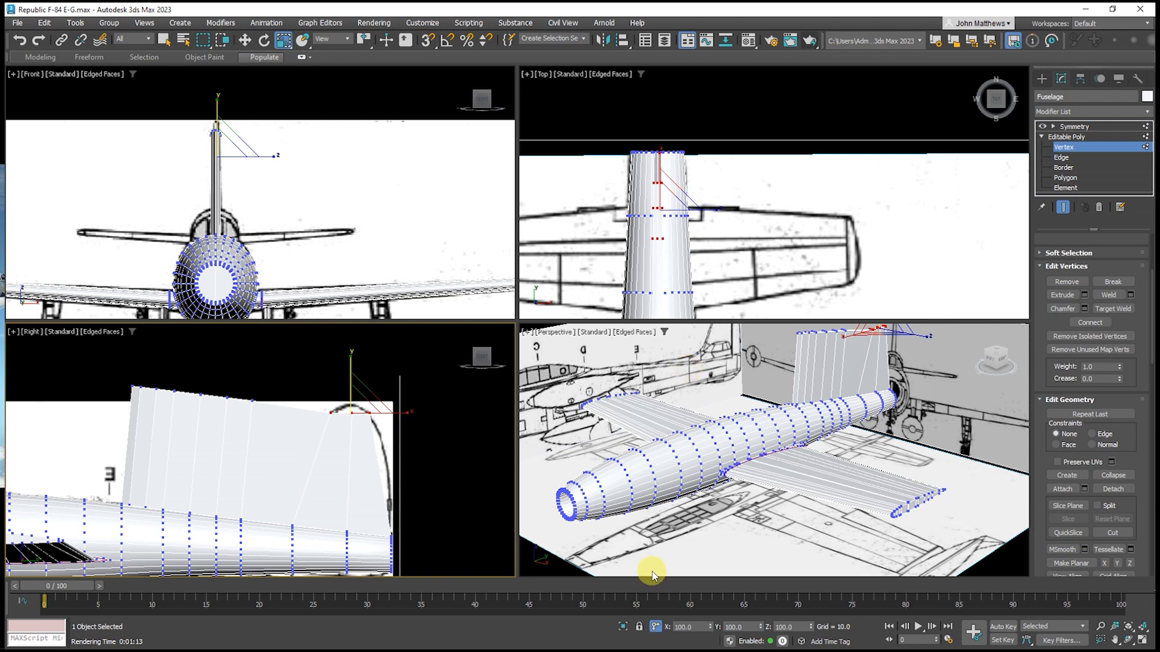
Turn on See-Through in the fuselage's object properties so the fin blueprint shows behind the mesh
{"action": "right_click", "coordinate": [485, 459]}
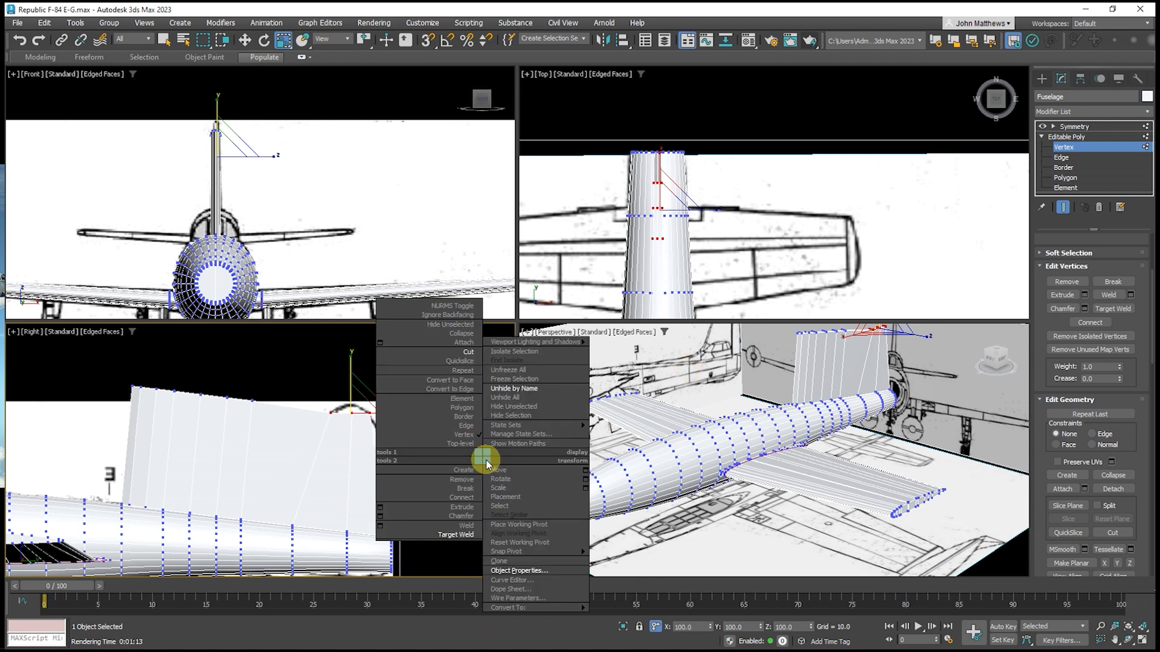
{"action": "left_click", "coordinate": [498, 571]}
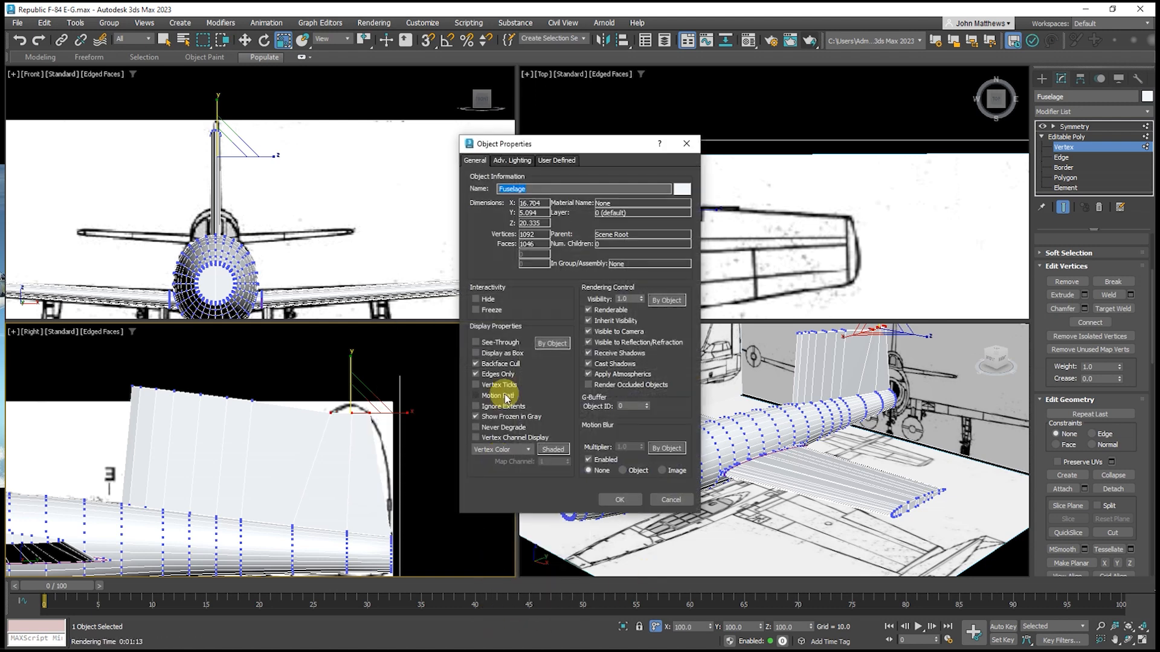
{"action": "left_click", "coordinate": [478, 342]}
{"action": "left_click", "coordinate": [613, 499]}
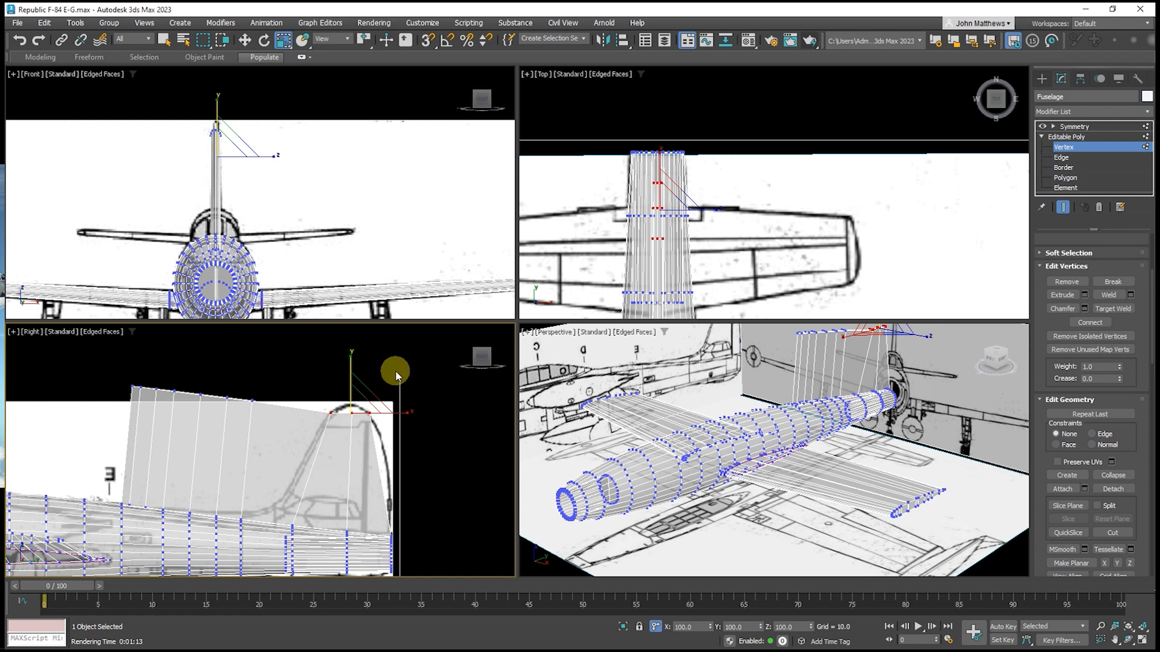
Lower the levelled fin-tip vertices by about 0.394 along Y in the Right view and select the foremost one
{"action": "key", "text": "w"}
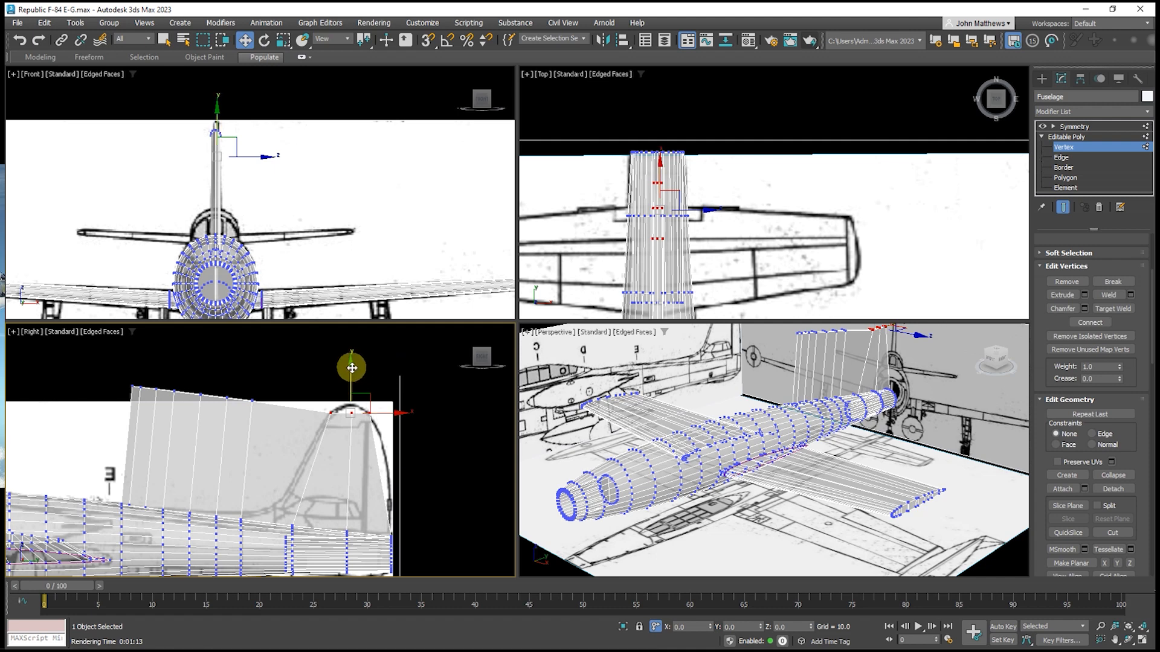
{"action": "left_click_drag", "start_coordinate": [352, 365], "coordinate": [358, 379]}
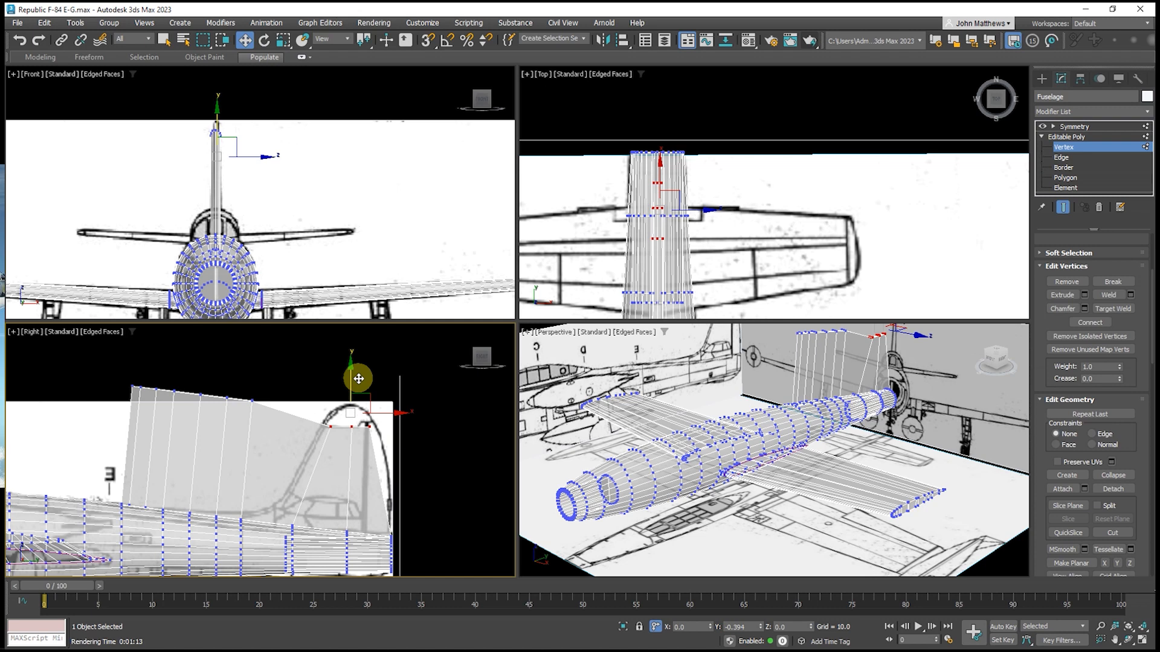
{"action": "left_click_drag", "start_coordinate": [359, 379], "coordinate": [359, 378]}
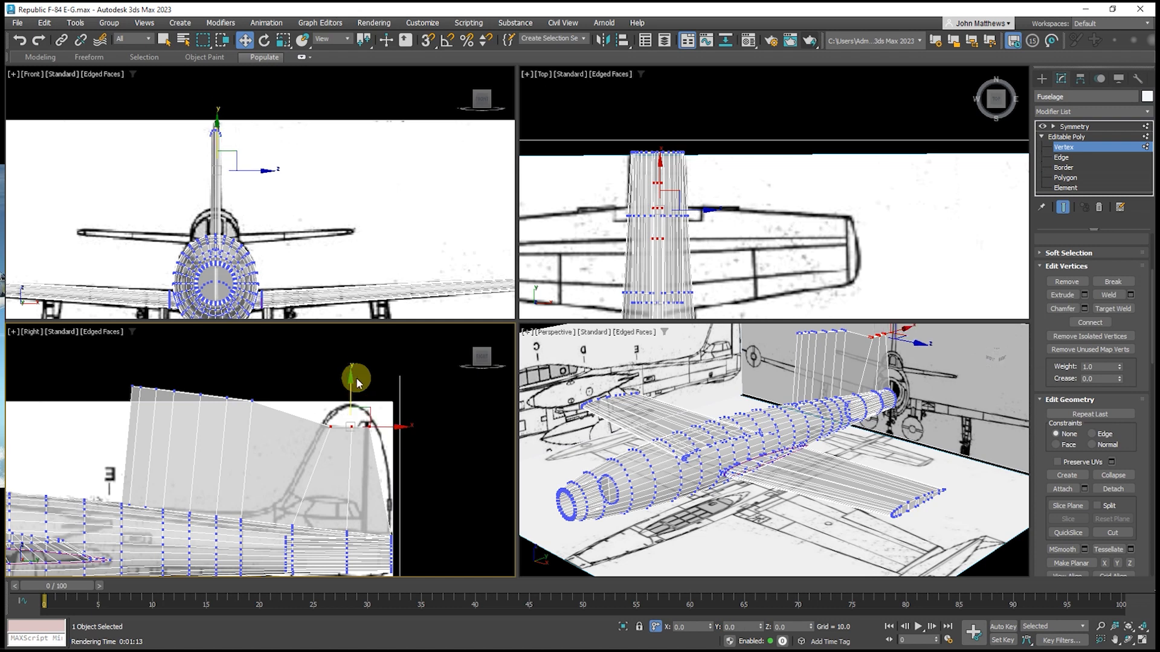
{"action": "left_click", "coordinate": [330, 426]}
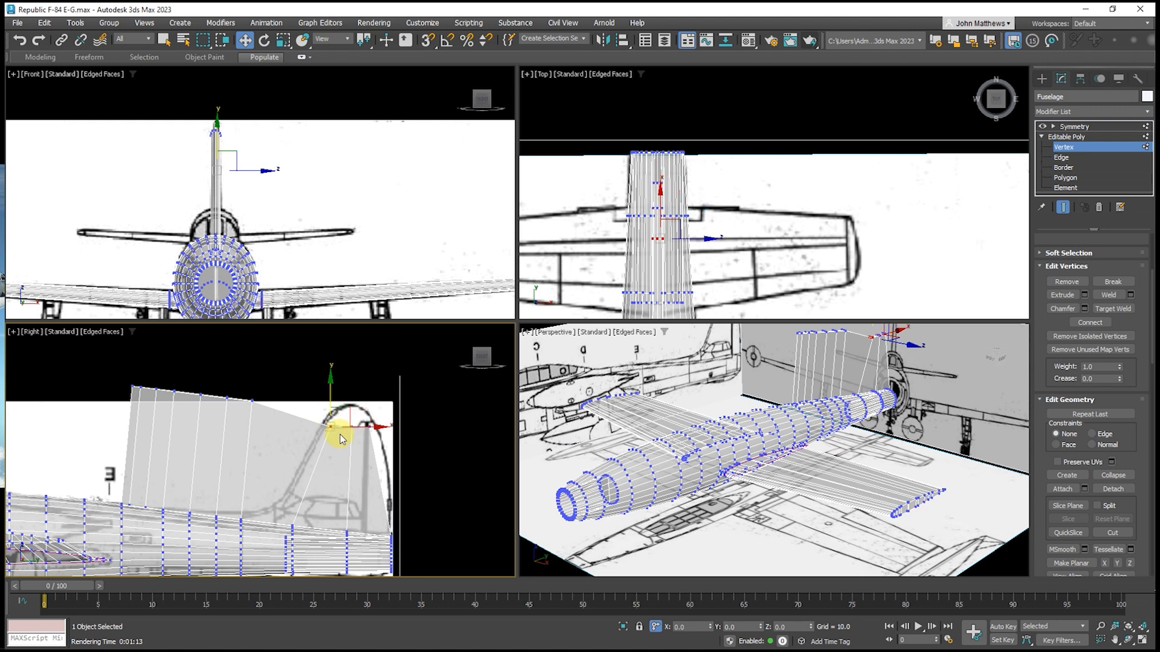
Move the foremost of the levelled fin-tip vertices back about 0.135 along X in the Right view
{"action": "left_click_drag", "start_coordinate": [376, 428], "coordinate": [380, 428]}
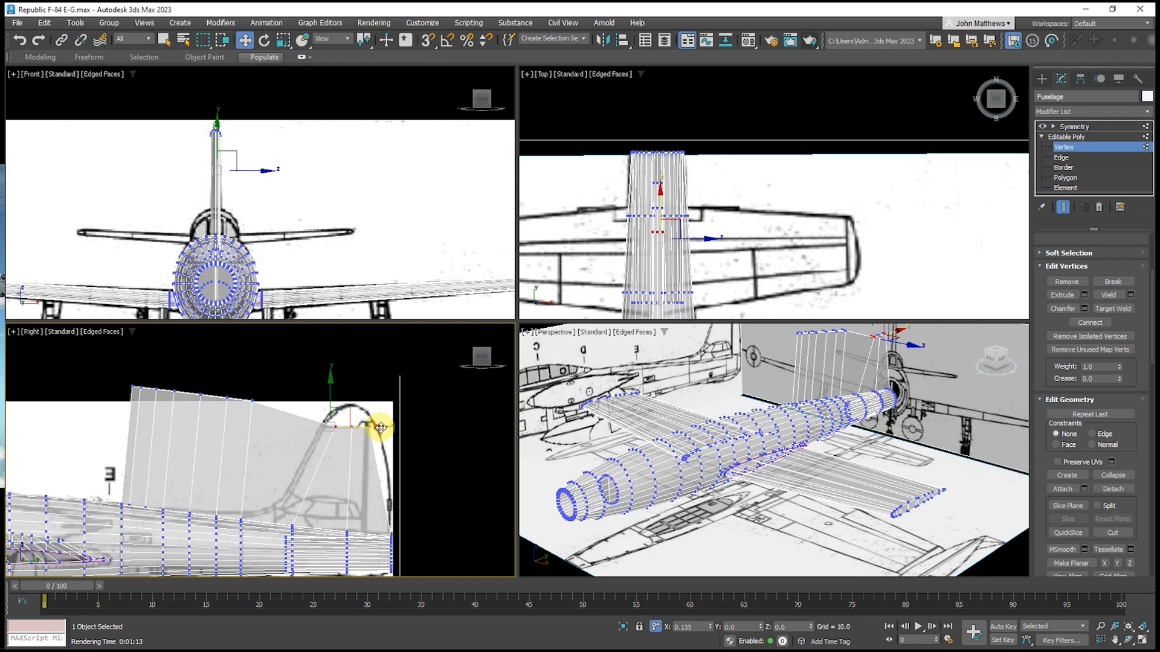
{"action": "left_click_drag", "start_coordinate": [381, 428], "coordinate": [381, 428]}
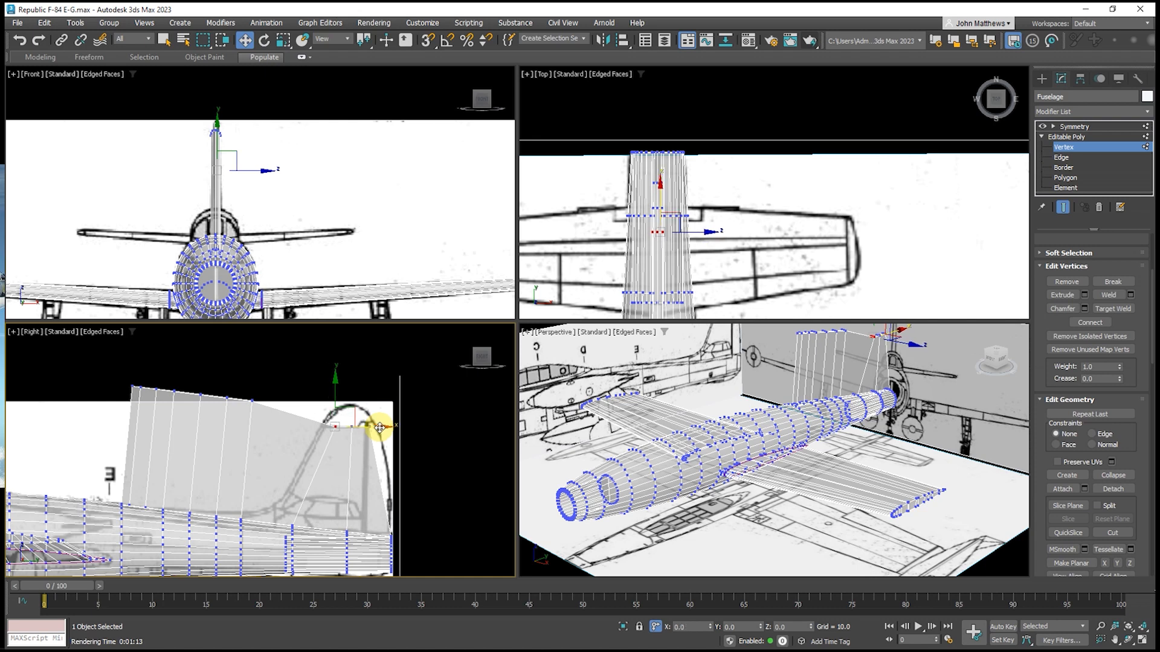
Lower the top vertex row just ahead of the fin tip to the blueprint's fin root, aligning it vertically and raising it about 0.03 along Y
{"action": "left_click", "coordinate": [243, 398]}
{"action": "left_click_drag", "start_coordinate": [251, 349], "coordinate": [256, 463]}
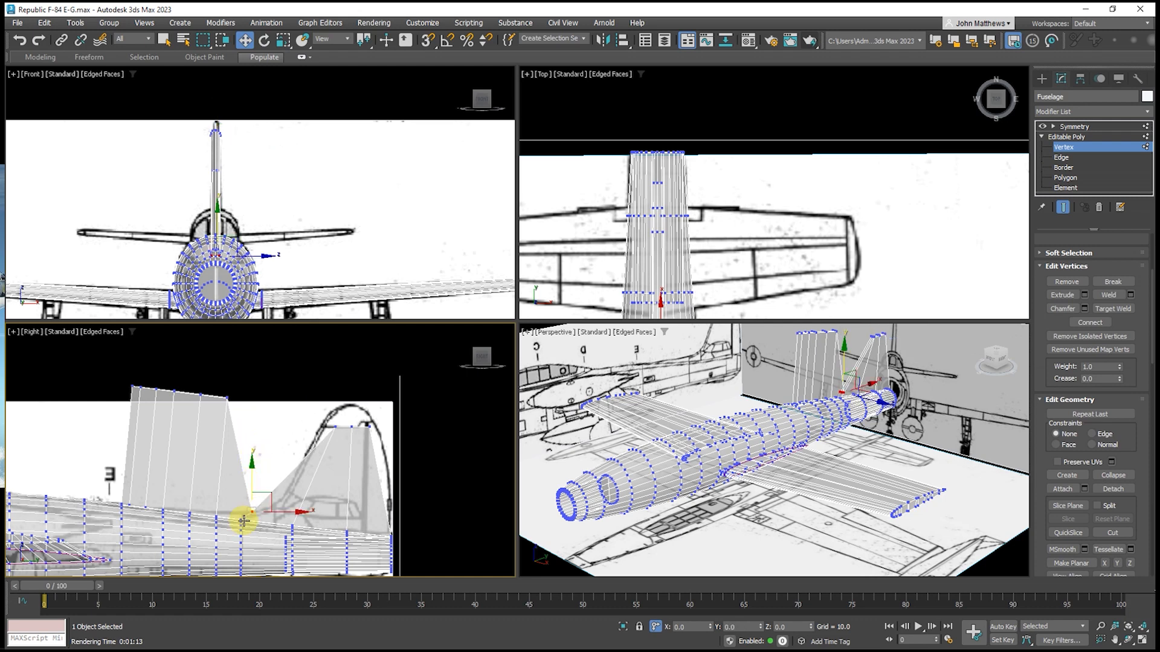
{"action": "scroll", "coordinate": [243, 519], "scroll_direction": "up", "scroll_amount": 8}
{"action": "left_click_drag", "start_coordinate": [348, 452], "coordinate": [264, 451]}
{"action": "scroll", "coordinate": [212, 461], "scroll_direction": "up", "scroll_amount": 3}
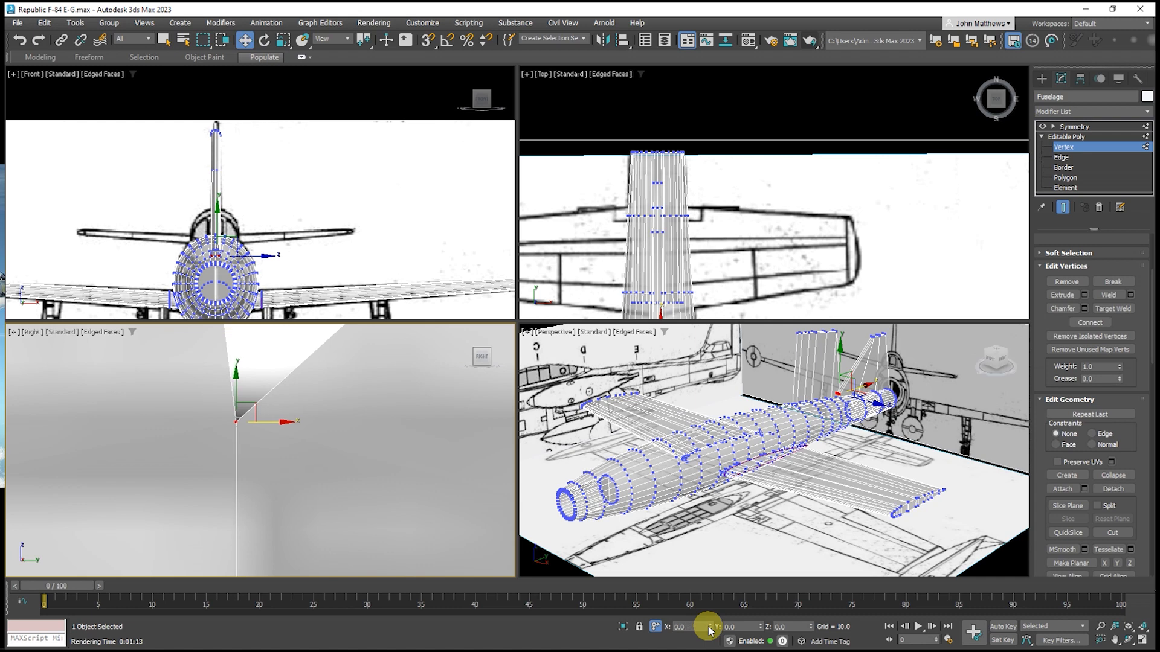
{"action": "scroll", "coordinate": [204, 391], "scroll_direction": "down", "scroll_amount": 5}
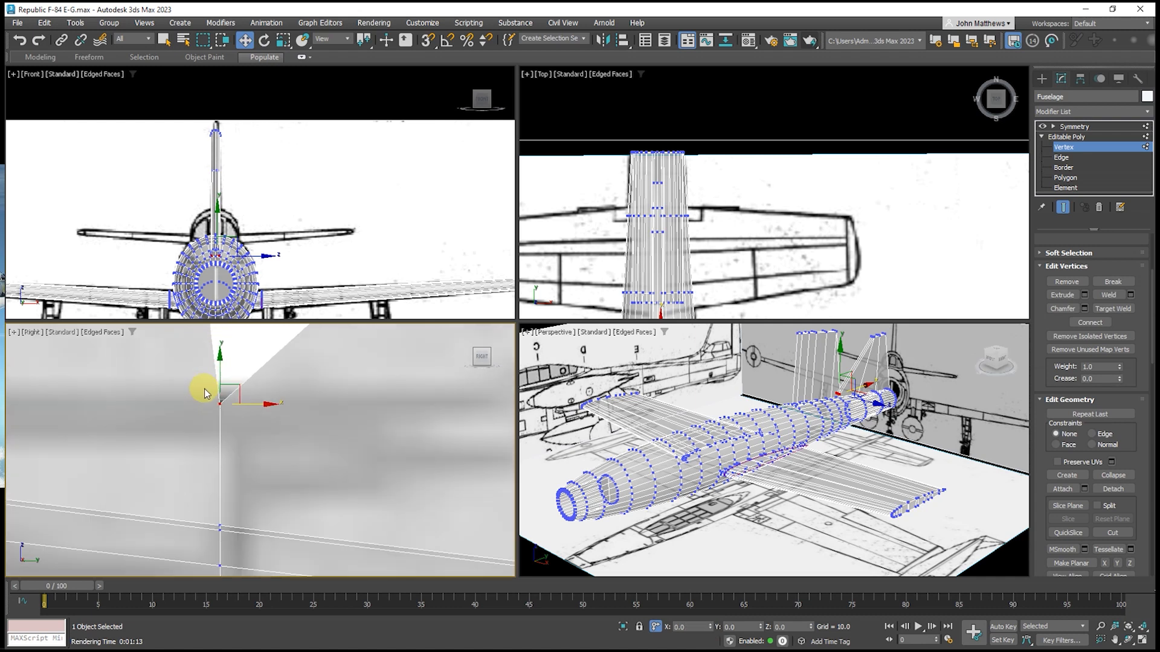
{"action": "scroll", "coordinate": [193, 510], "scroll_direction": "down", "scroll_amount": 3}
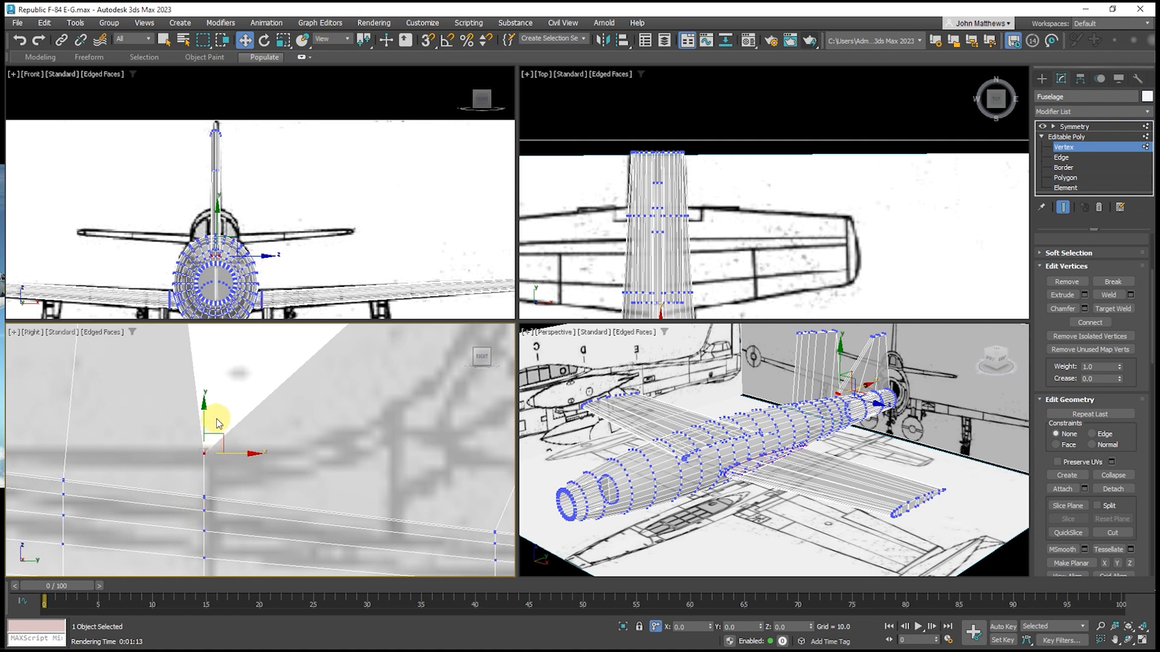
{"action": "left_click_drag", "start_coordinate": [206, 408], "coordinate": [206, 403]}
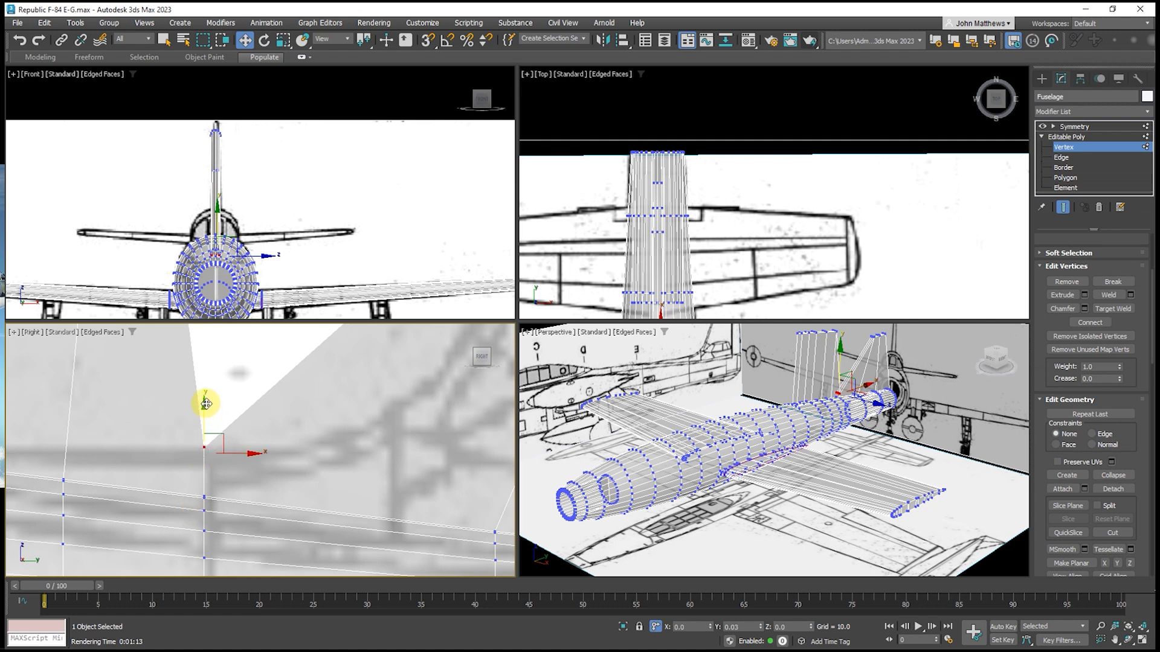
{"action": "scroll", "coordinate": [236, 478], "scroll_direction": "down", "scroll_amount": 3}
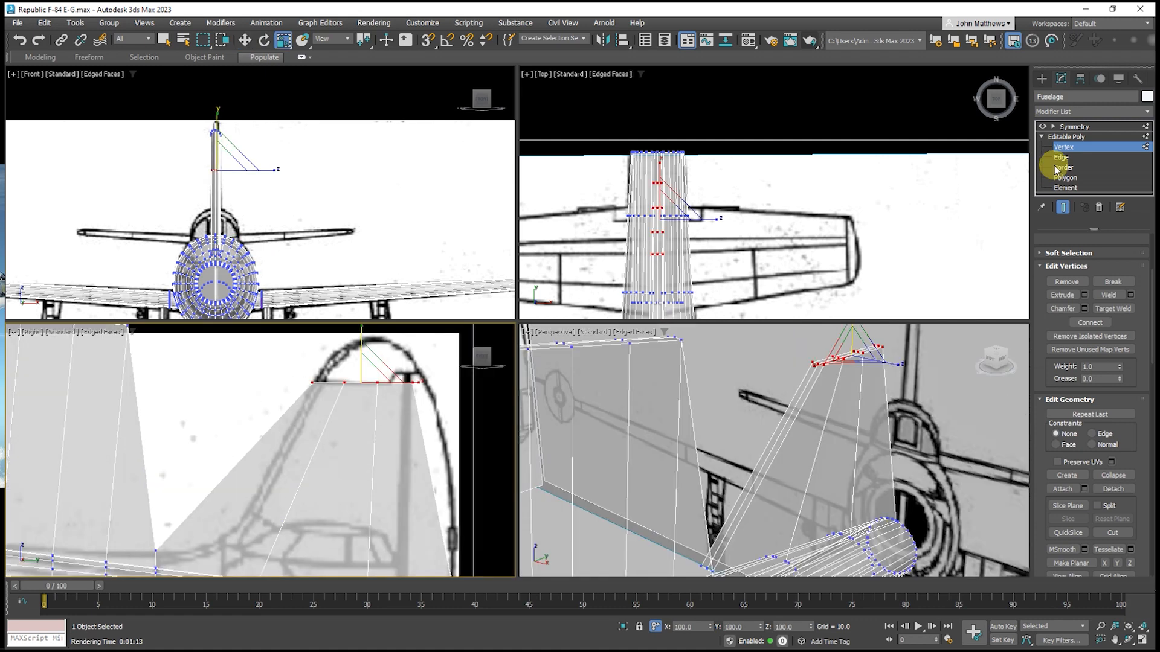
Connect the edges along the fin's leading edge and move the new edges down onto the blueprint's curve at the fin root
{"action": "left_click", "coordinate": [1060, 158]}
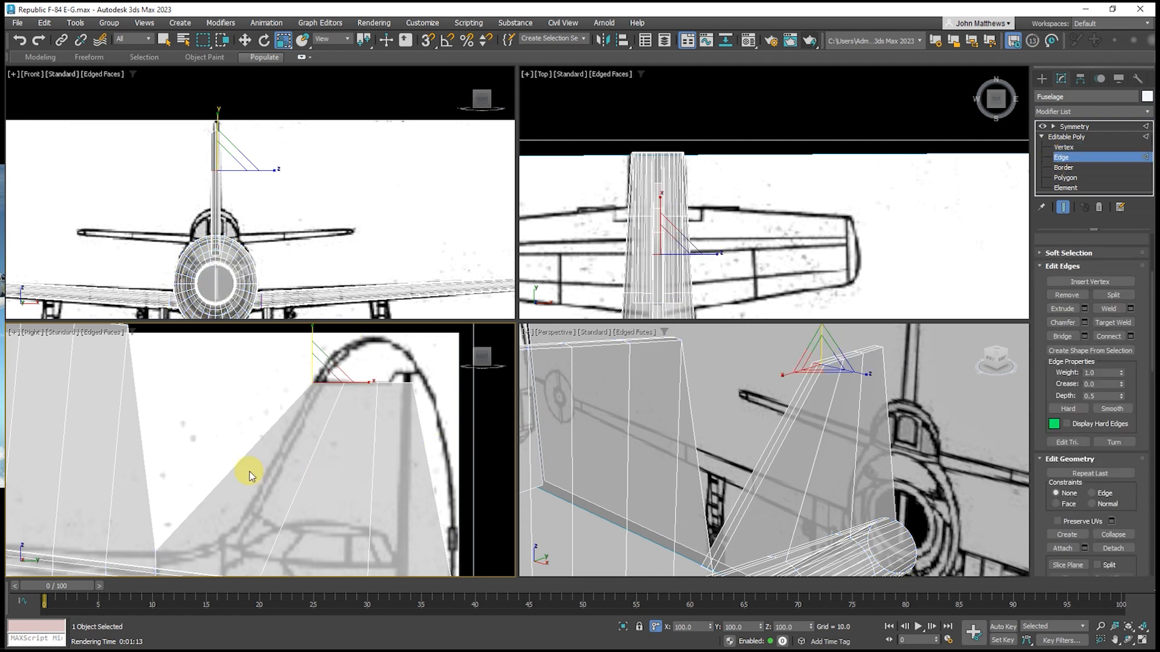
{"action": "left_click_drag", "start_coordinate": [219, 470], "coordinate": [238, 484]}
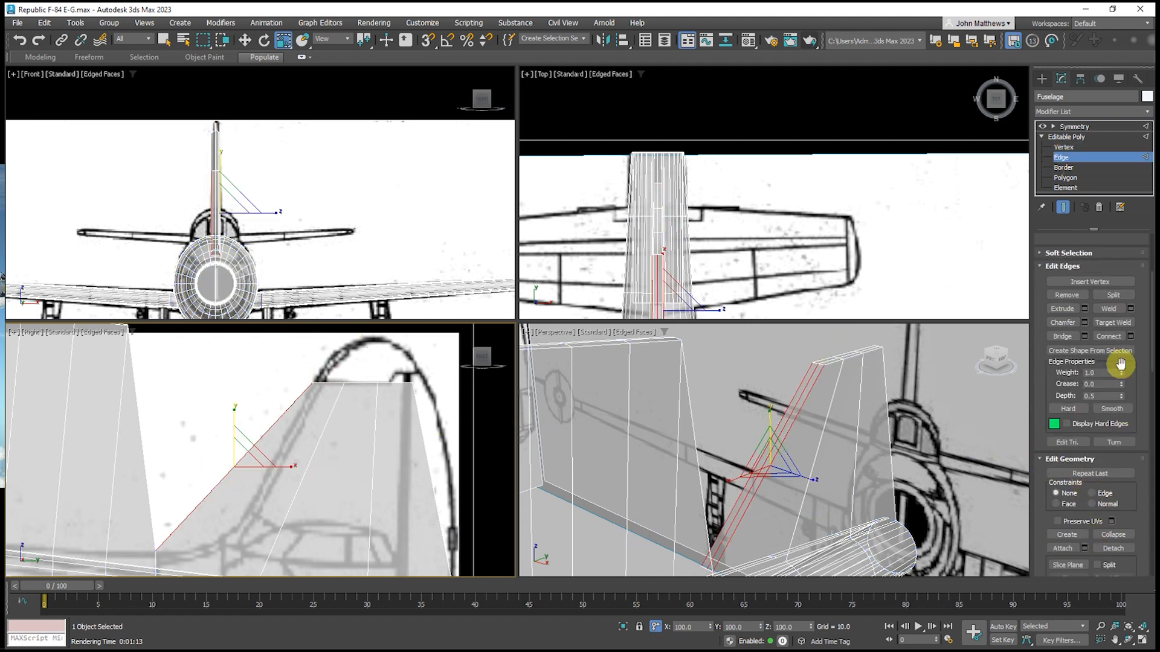
{"action": "left_click", "coordinate": [1111, 337]}
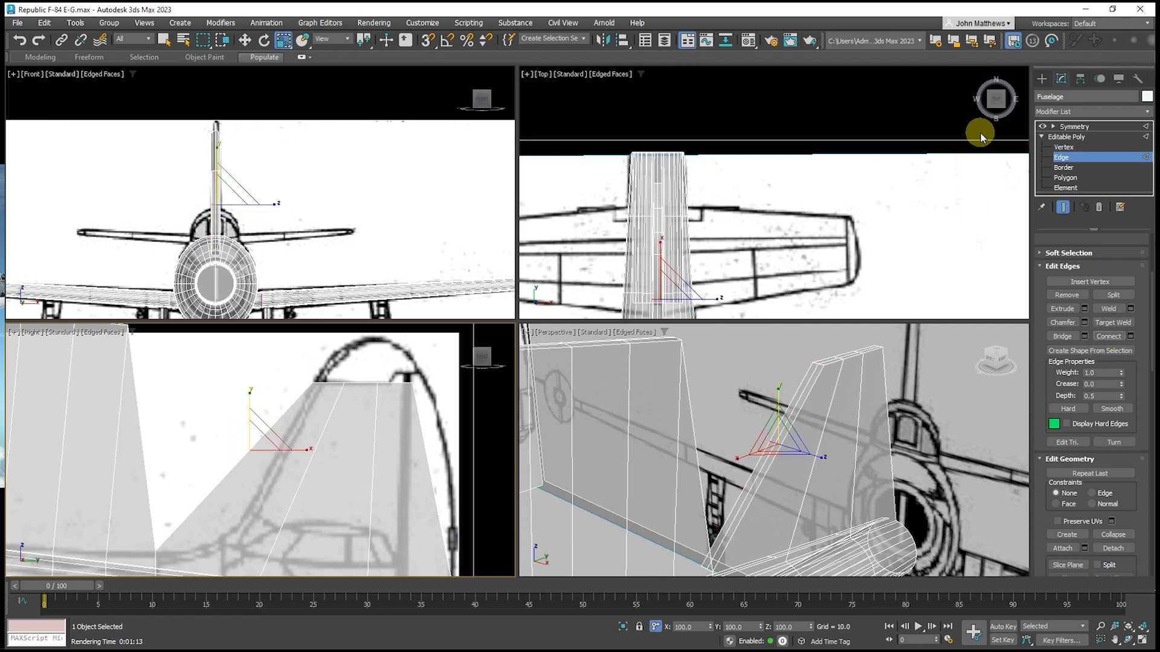
{"action": "left_click", "coordinate": [245, 40]}
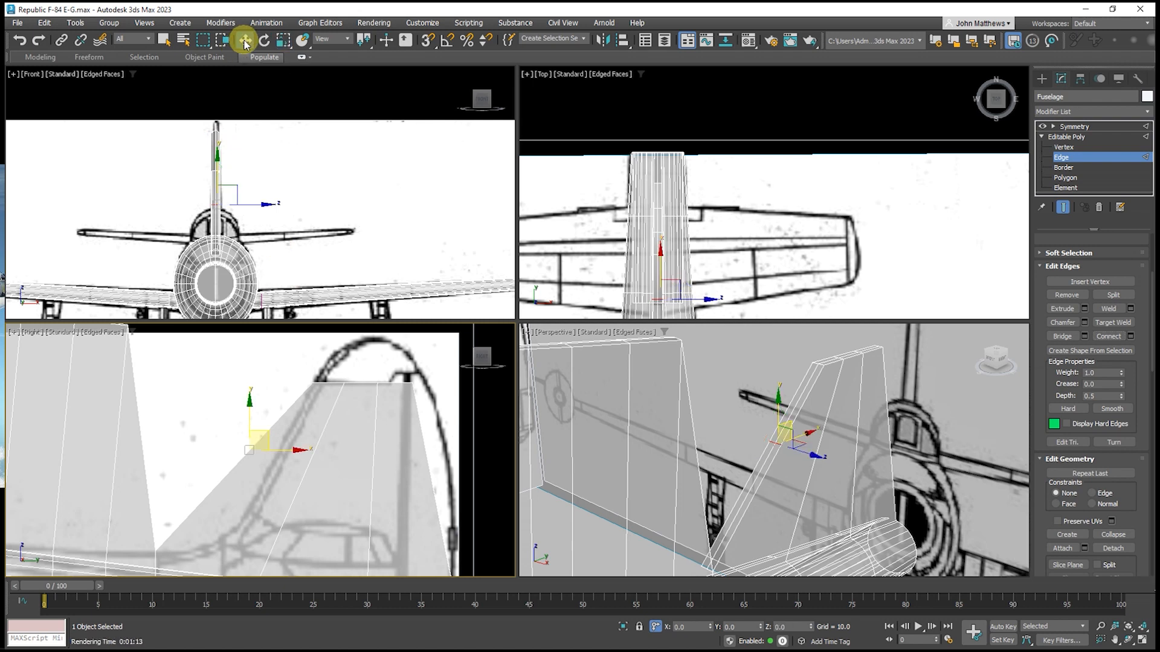
{"action": "left_click_drag", "start_coordinate": [268, 434], "coordinate": [243, 515]}
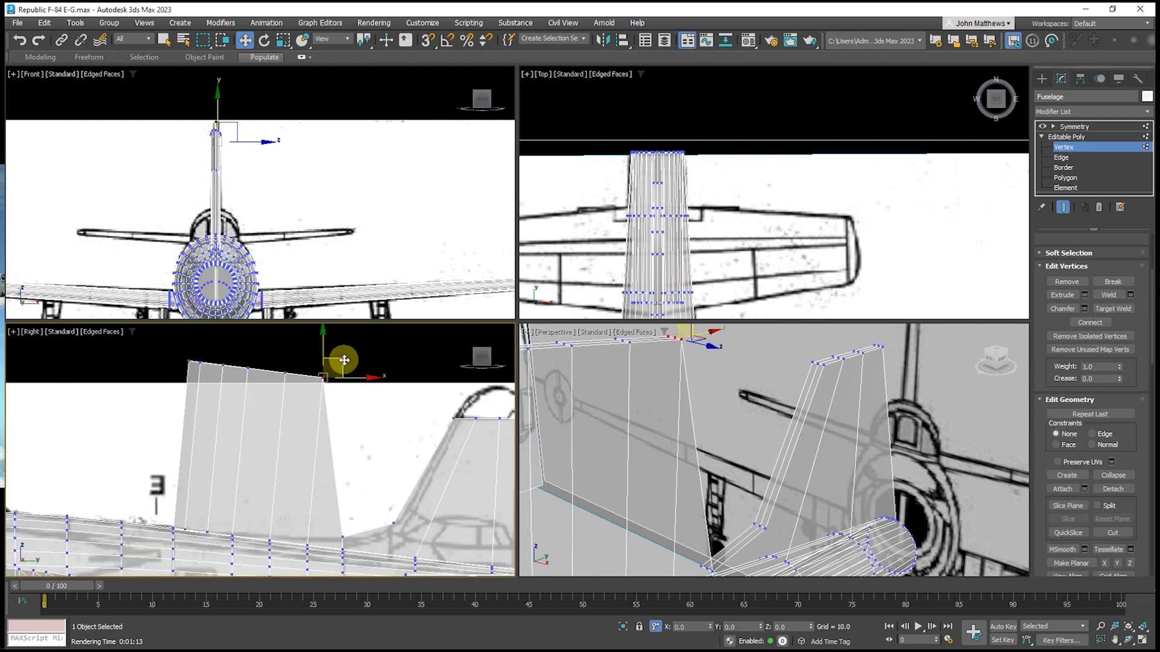
Lower the rearmost remaining top vertex row onto the blueprint's spine line and align it with the edge below by about -0.011 along X
{"action": "left_click_drag", "start_coordinate": [342, 362], "coordinate": [324, 520]}
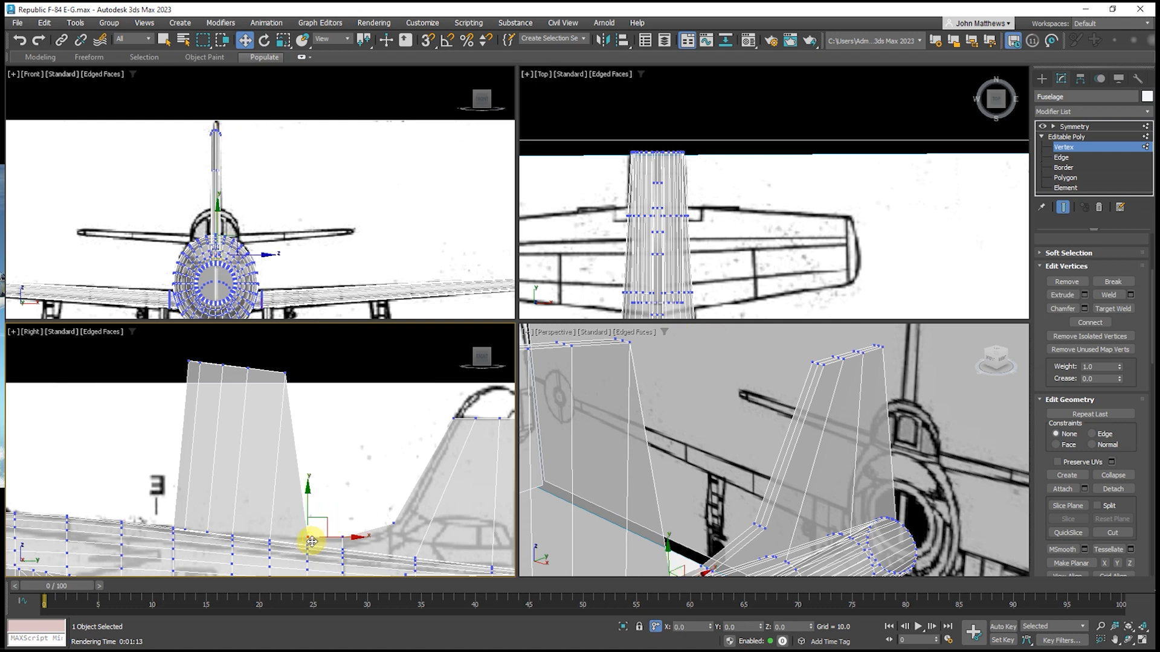
{"action": "scroll", "coordinate": [302, 537], "scroll_direction": "up", "scroll_amount": 6}
{"action": "scroll", "coordinate": [276, 523], "scroll_direction": "up", "scroll_amount": 1}
{"action": "middle_click_drag", "start_coordinate": [278, 520], "coordinate": [308, 397]}
{"action": "scroll", "coordinate": [310, 395], "scroll_direction": "up", "scroll_amount": 1}
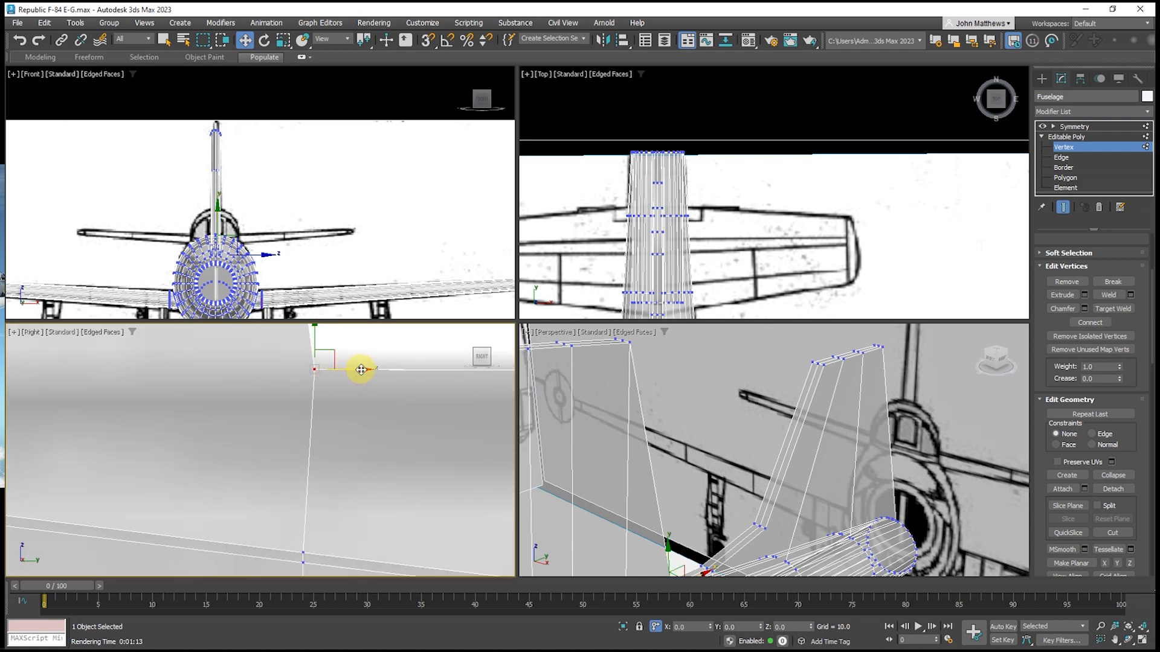
{"action": "left_click_drag", "start_coordinate": [360, 369], "coordinate": [349, 373]}
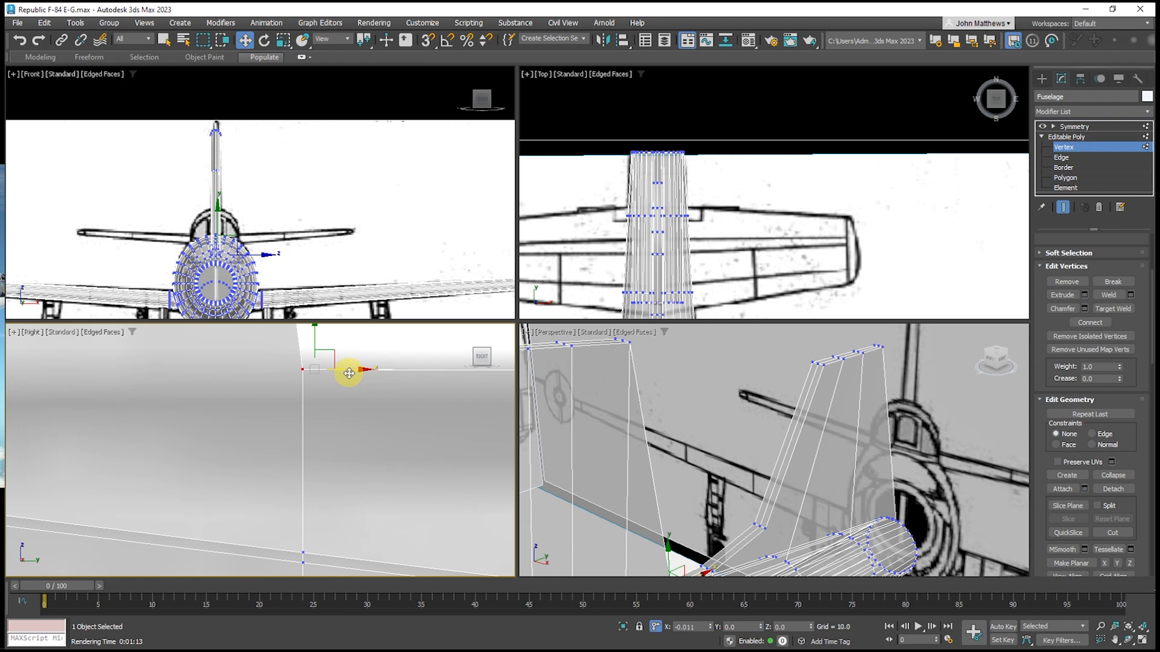
{"action": "scroll", "coordinate": [345, 462], "scroll_direction": "down", "scroll_amount": 5}
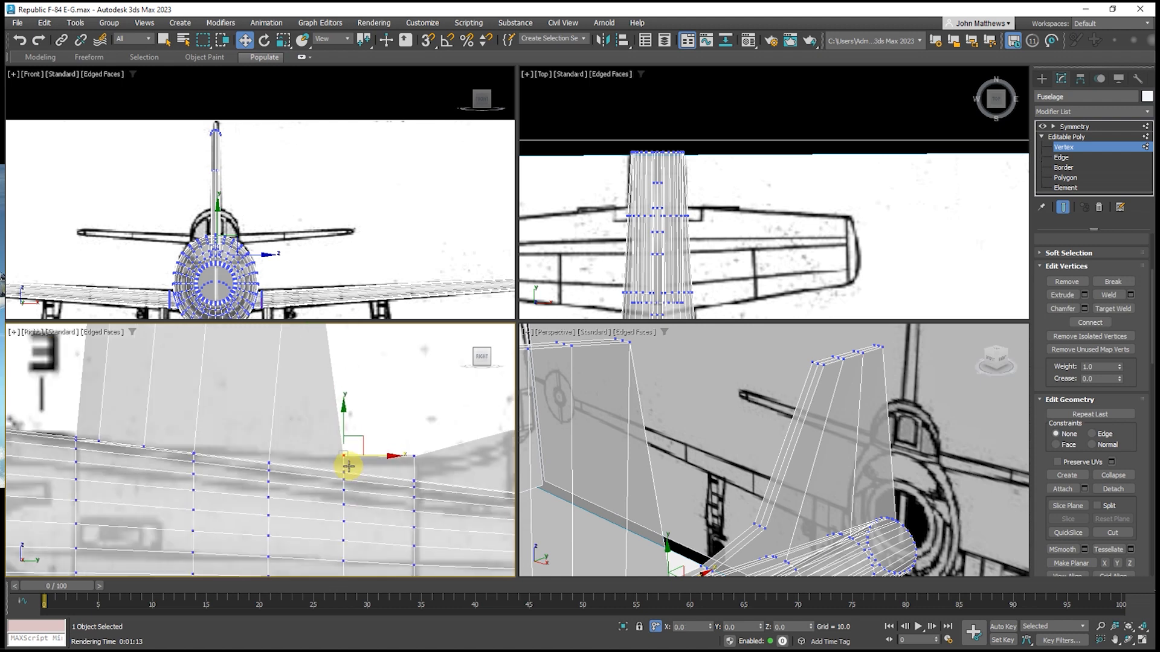
{"action": "scroll", "coordinate": [349, 466], "scroll_direction": "down", "scroll_amount": 2}
{"action": "middle_click_drag", "start_coordinate": [314, 474], "coordinate": [302, 528]}
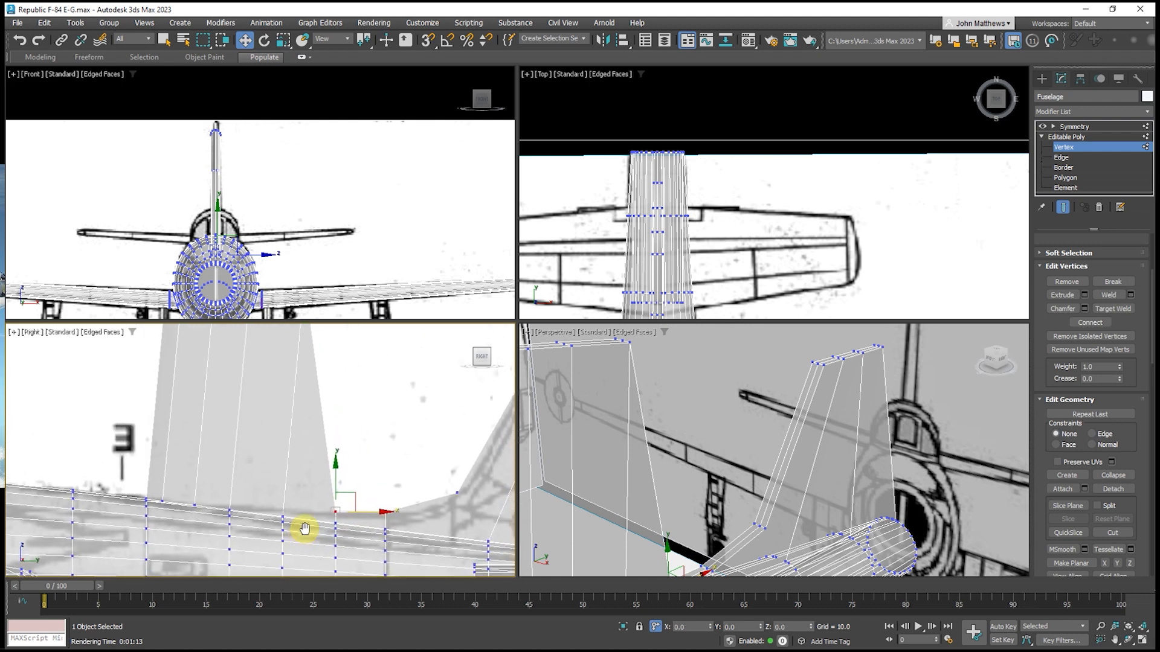
Bring the next raised vertex row forward down onto the spine line and align it over the fuselage edge below
{"action": "scroll", "coordinate": [303, 528], "scroll_direction": "down", "scroll_amount": 2}
{"action": "left_click_drag", "start_coordinate": [289, 342], "coordinate": [332, 383]}
{"action": "key", "text": "Delete"}
{"action": "scroll", "coordinate": [314, 487], "scroll_direction": "up", "scroll_amount": 4}
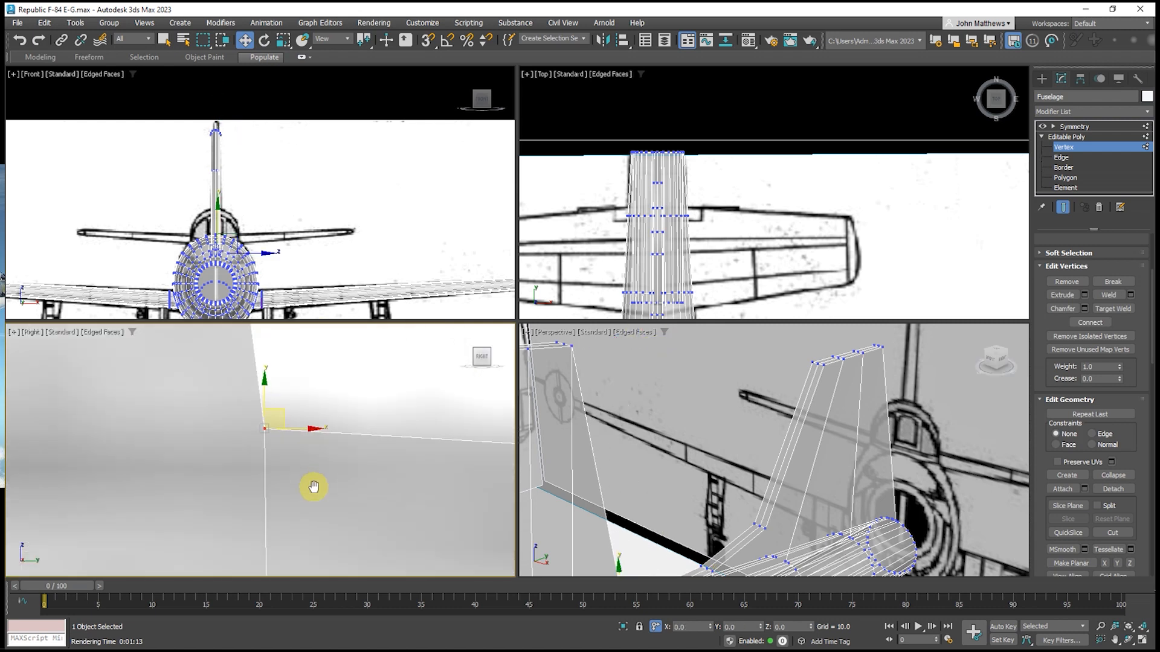
{"action": "middle_click_drag", "start_coordinate": [314, 487], "coordinate": [323, 422]}
{"action": "left_click_drag", "start_coordinate": [323, 369], "coordinate": [327, 369]}
{"action": "scroll", "coordinate": [284, 490], "scroll_direction": "down", "scroll_amount": 8}
Lower the remaining front top vertex rows onto the blueprint's spine, fine-tuning them by about -0.01 along X and -0.032 along Y
{"action": "middle_click_drag", "start_coordinate": [270, 488], "coordinate": [261, 523]}
{"action": "left_click_drag", "start_coordinate": [181, 331], "coordinate": [230, 487]}
{"action": "scroll", "coordinate": [230, 487], "scroll_direction": "up", "scroll_amount": 6}
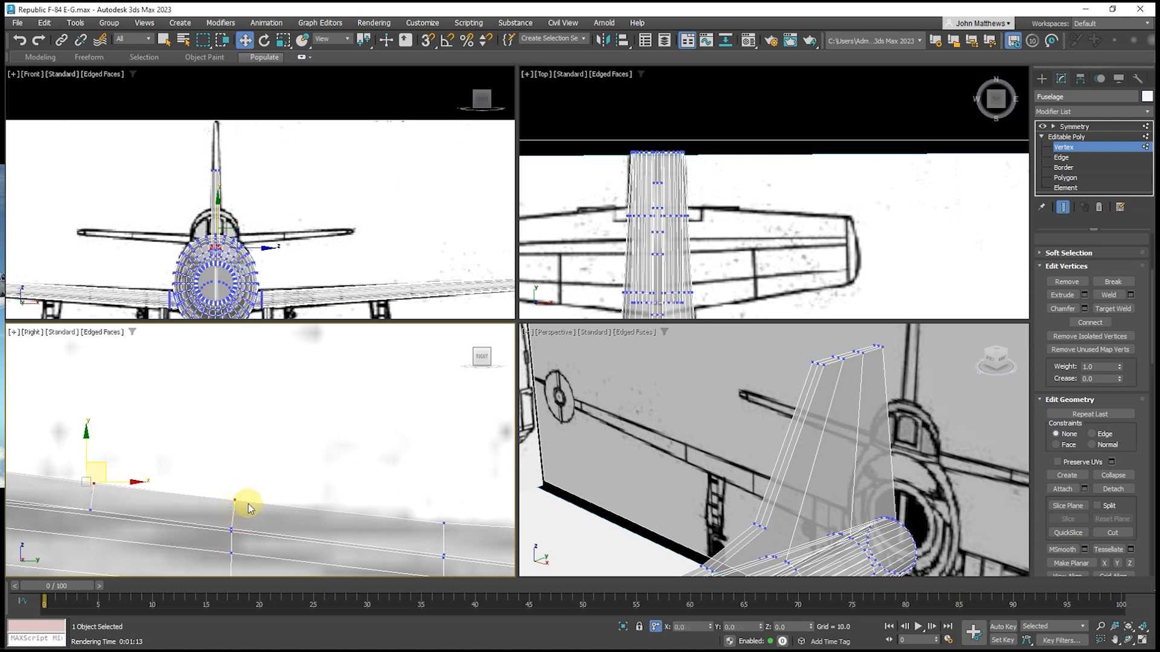
{"action": "left_click_drag", "start_coordinate": [234, 500], "coordinate": [232, 509]}
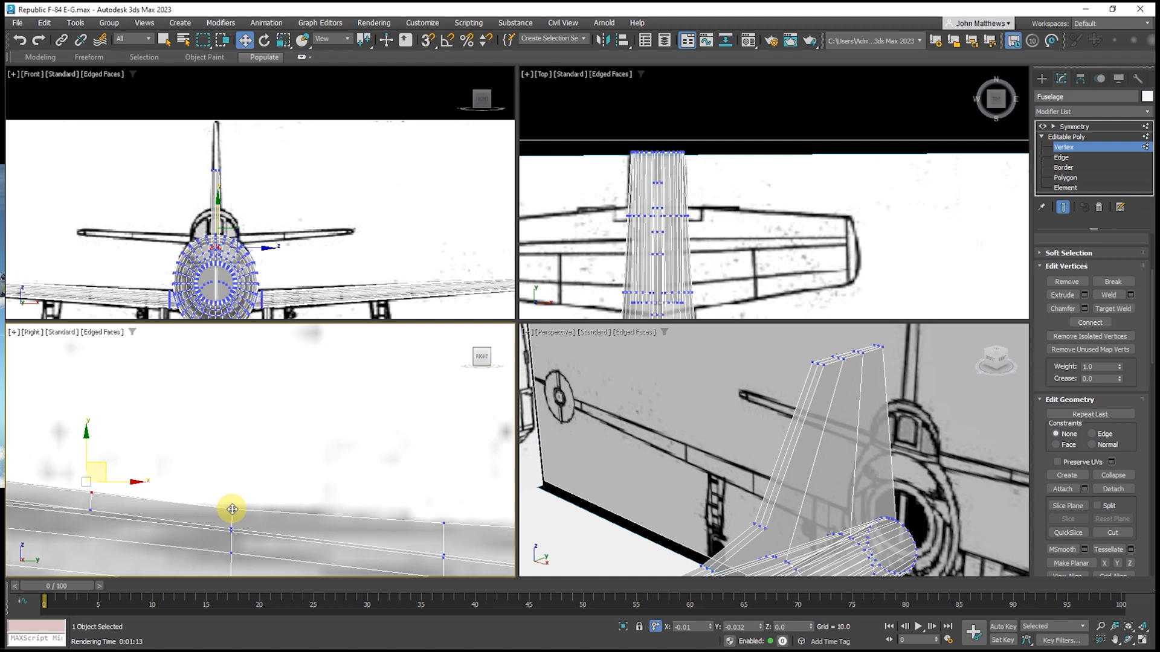
{"action": "left_click_drag", "start_coordinate": [232, 509], "coordinate": [232, 510]}
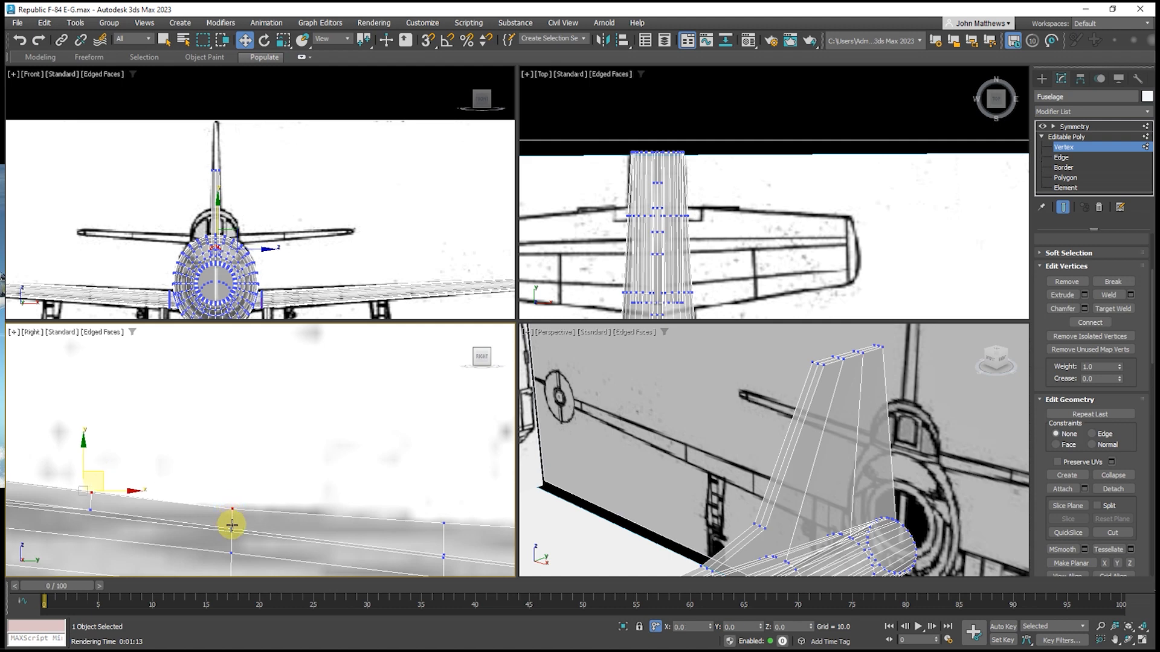
{"action": "scroll", "coordinate": [231, 526], "scroll_direction": "up", "scroll_amount": 4}
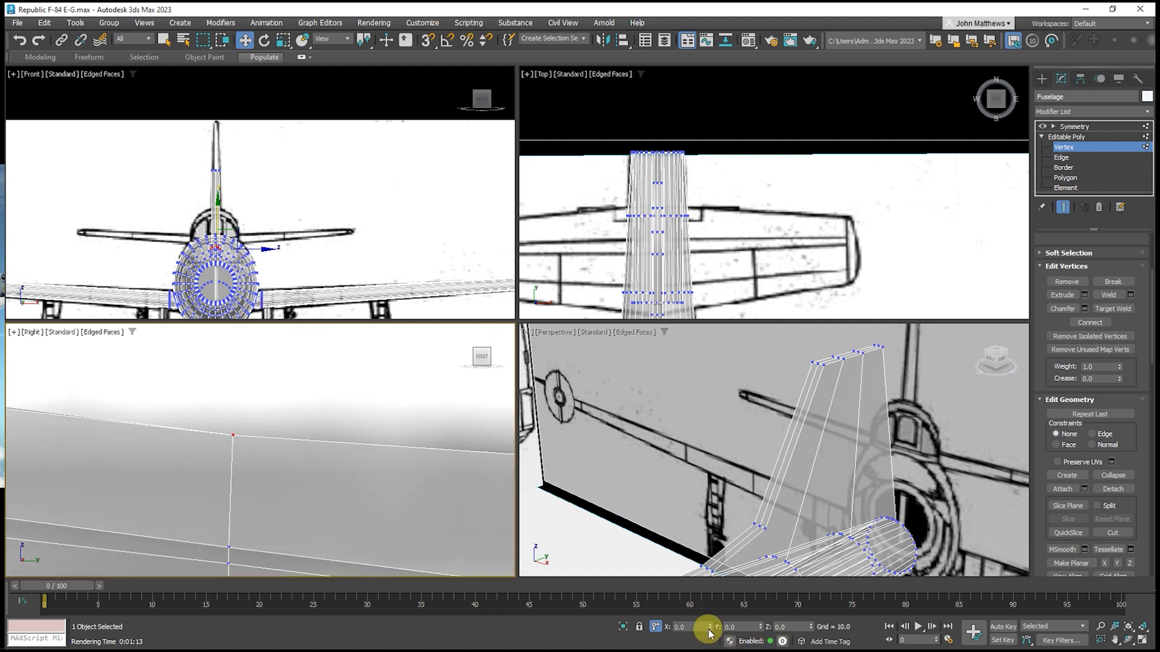
{"action": "left_click_drag", "start_coordinate": [710, 626], "coordinate": [711, 631]}
{"action": "scroll", "coordinate": [314, 505], "scroll_direction": "down", "scroll_amount": 3}
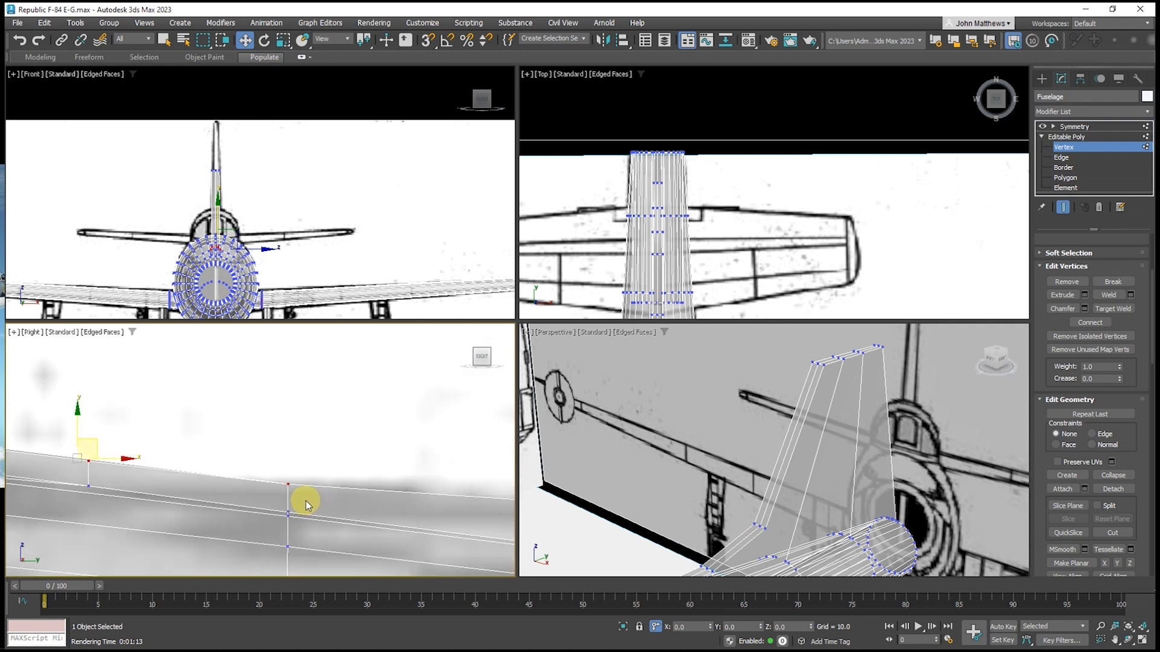
{"action": "scroll", "coordinate": [306, 503], "scroll_direction": "down", "scroll_amount": 3}
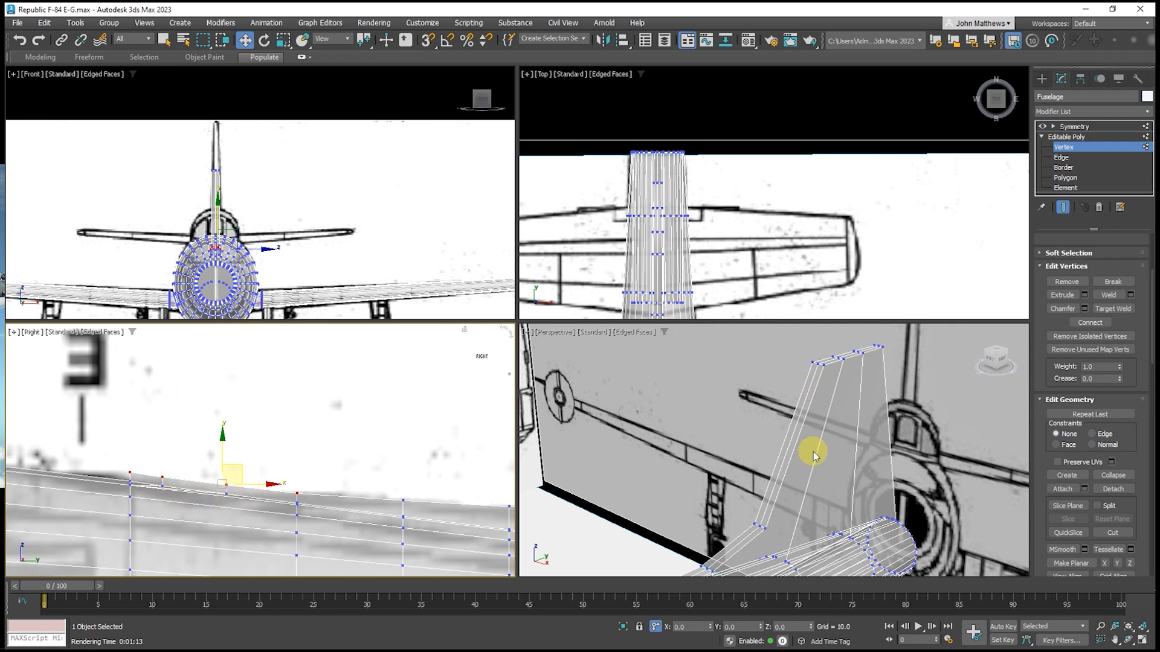
Turn off See-Through in the fuselage's object properties
{"action": "middle_click_drag", "start_coordinate": [880, 474], "coordinate": [955, 340]}
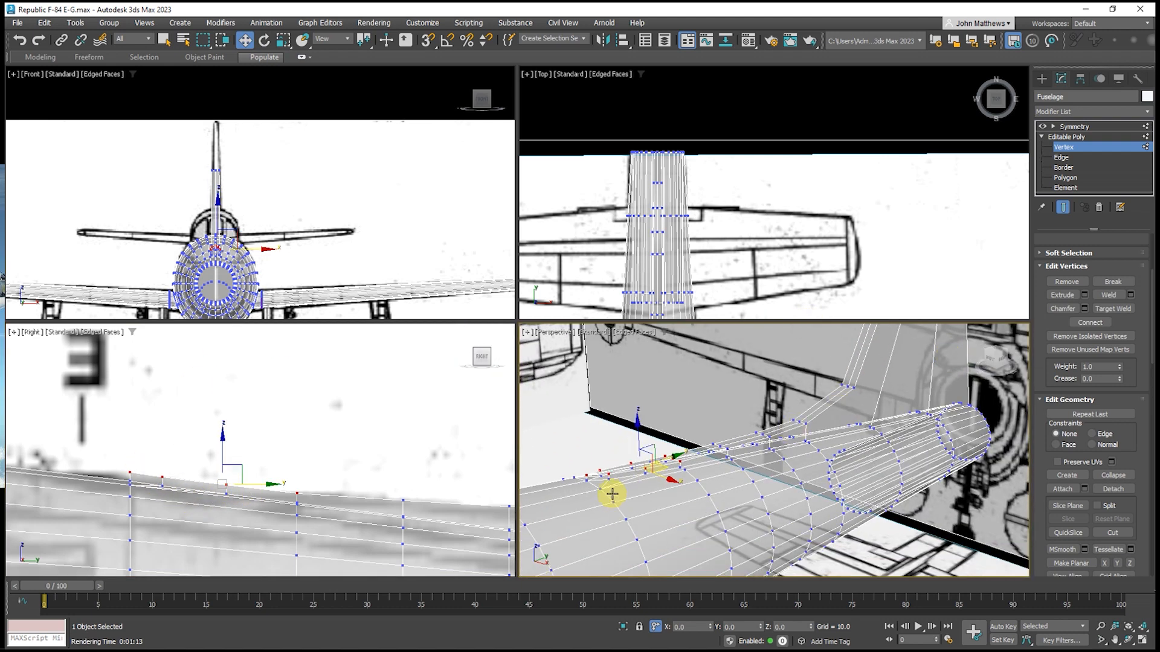
{"action": "right_click", "coordinate": [318, 455]}
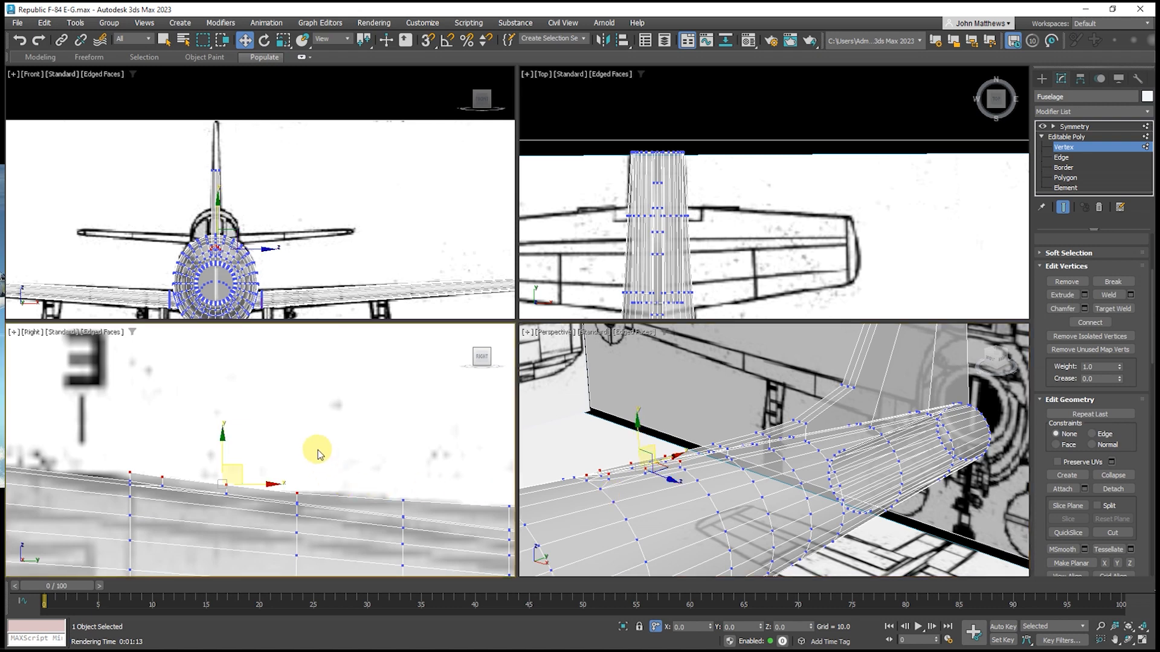
{"action": "right_click", "coordinate": [314, 447]}
{"action": "left_click", "coordinate": [348, 561]}
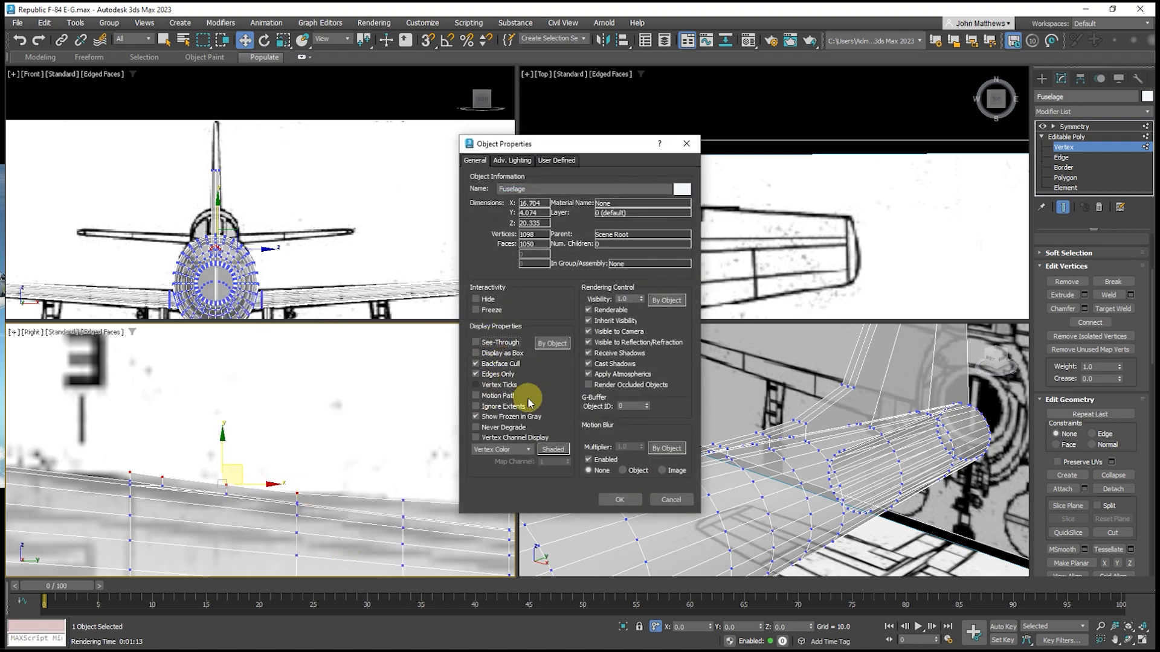
{"action": "left_click", "coordinate": [619, 500]}
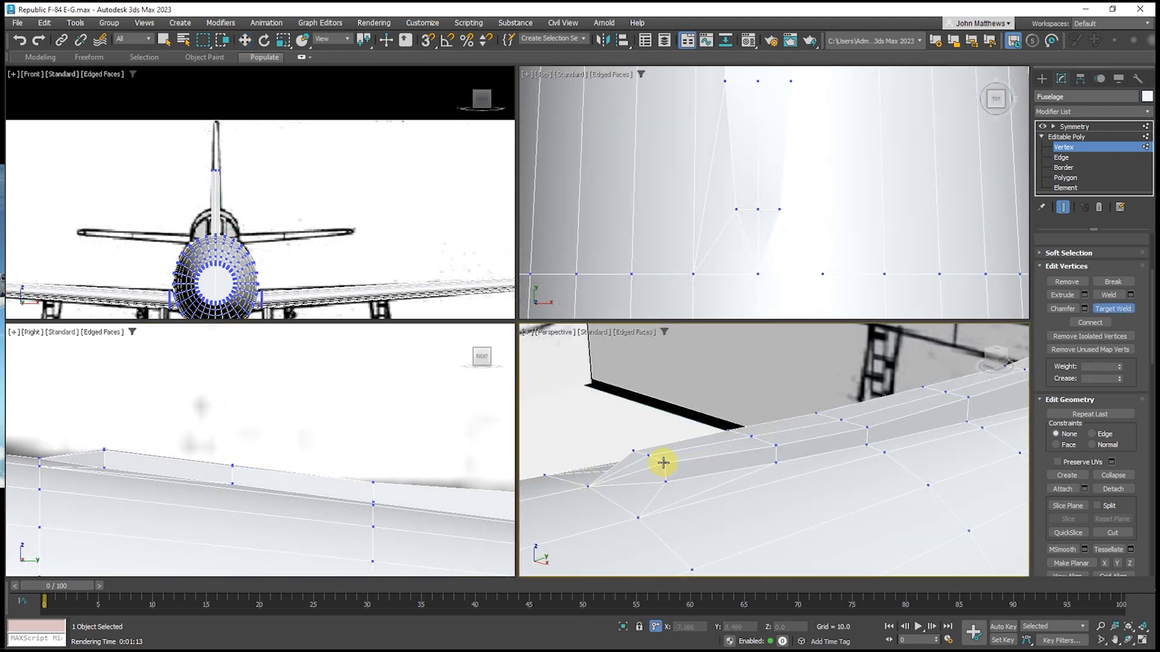
Select the outer upper vertices along the spine ridge ahead of the fin and lower them slightly to bevel the ridge
{"action": "key", "text": "w"}
{"action": "left_click", "coordinate": [665, 463]}
{"action": "left_click", "coordinate": [776, 446], "text": "ctrl"}
{"action": "left_click", "coordinate": [867, 428], "text": "ctrl"}
{"action": "left_click", "coordinate": [968, 397], "text": "ctrl"}
{"action": "scroll", "coordinate": [182, 399], "scroll_direction": "down", "scroll_amount": 3}
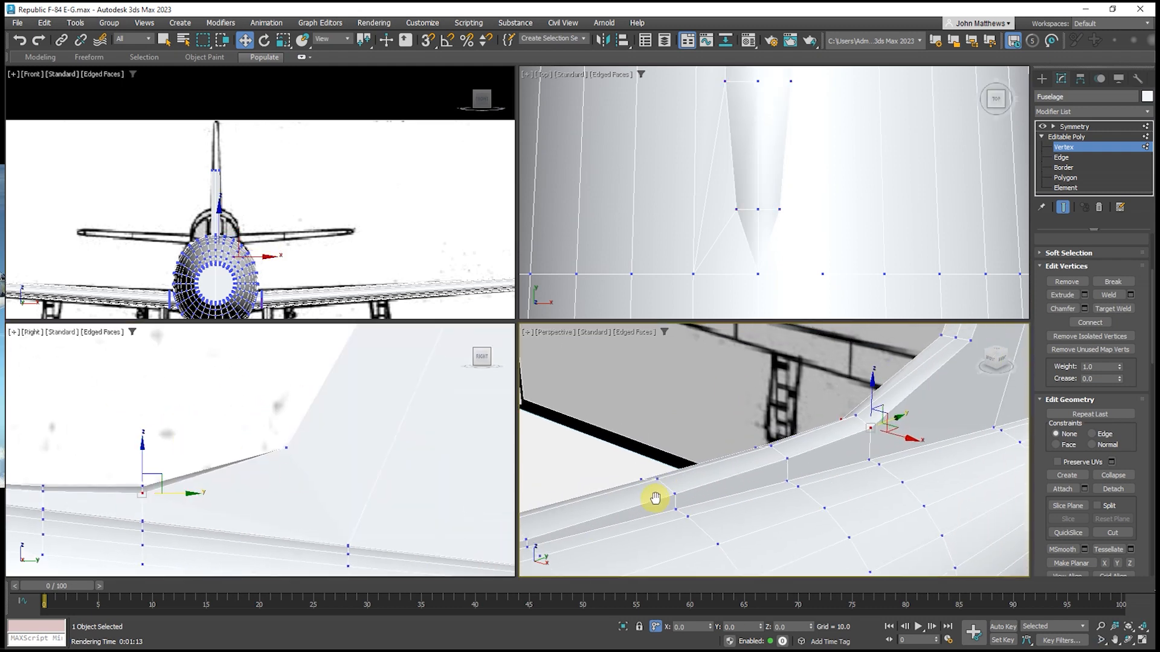
Cut an edge from the fuselage vertex below the fin to the outer vertex at the base of the fin's leading edge
{"action": "right_click", "coordinate": [861, 483]}
{"action": "left_click", "coordinate": [844, 379]}
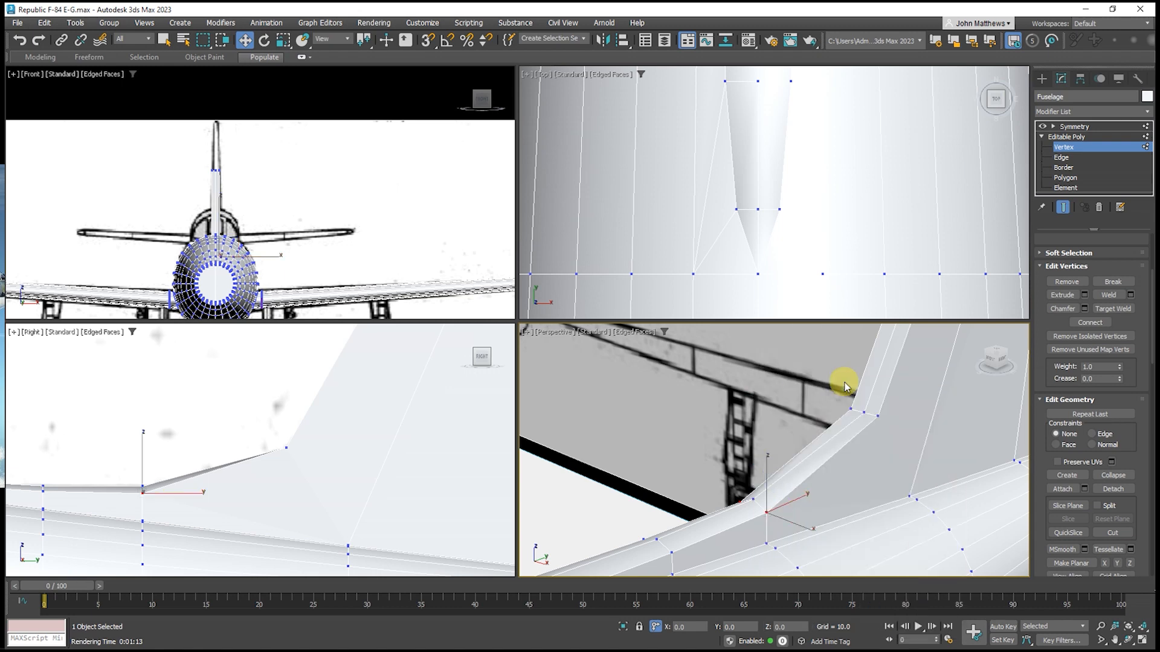
{"action": "left_click", "coordinate": [908, 495]}
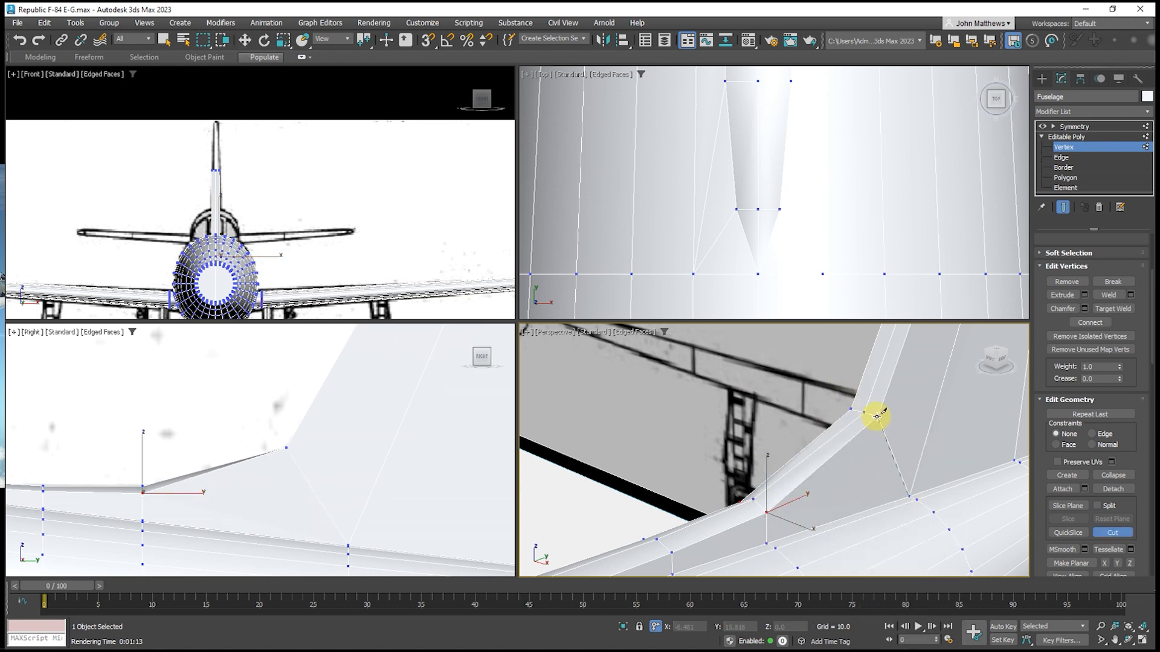
{"action": "left_click", "coordinate": [876, 416]}
Move the outer vertex at the base of the fin's leading edge slightly back and down in the Right view
{"action": "right_click", "coordinate": [326, 460]}
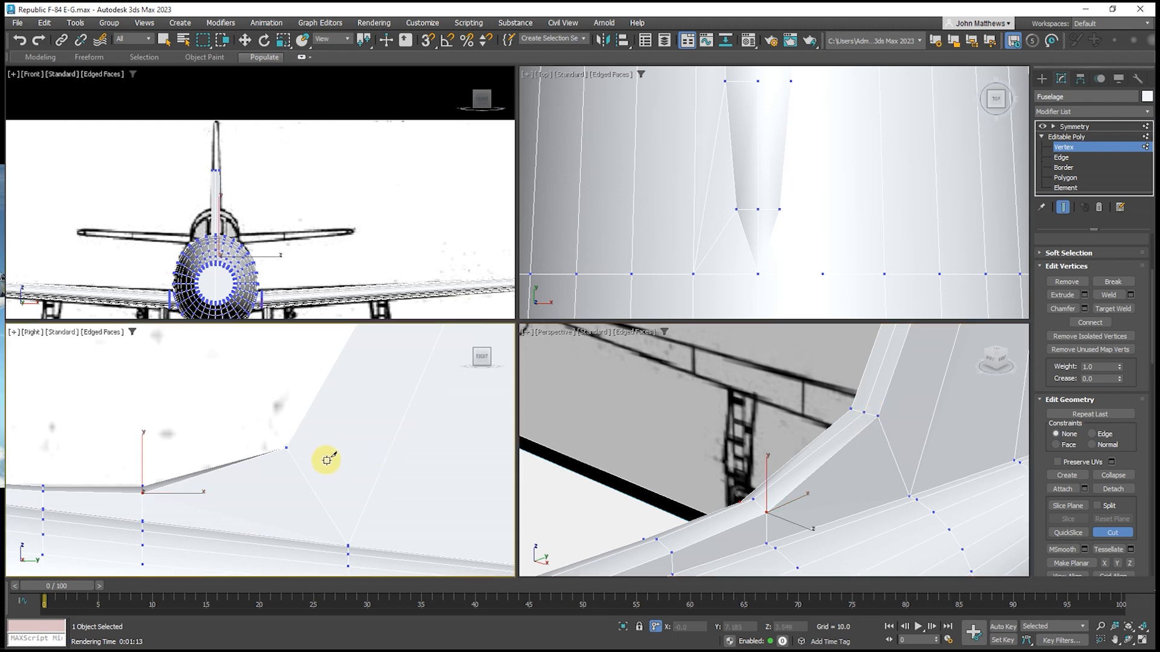
{"action": "key", "text": "w"}
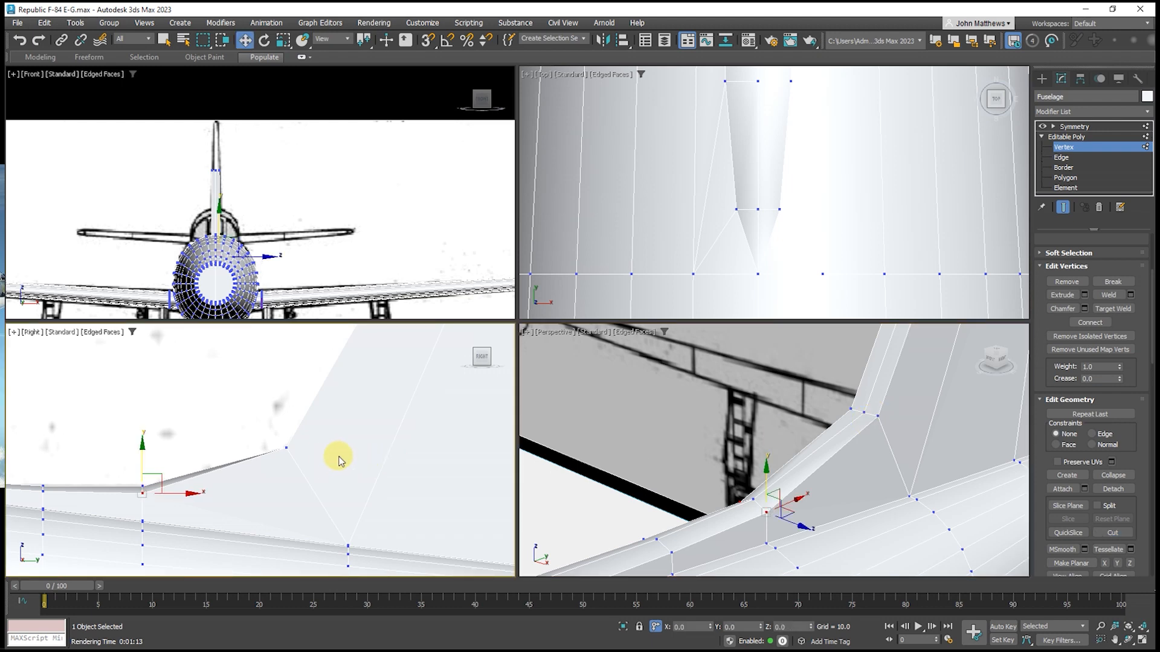
{"action": "left_click", "coordinate": [293, 450]}
{"action": "left_click_drag", "start_coordinate": [303, 435], "coordinate": [309, 440]}
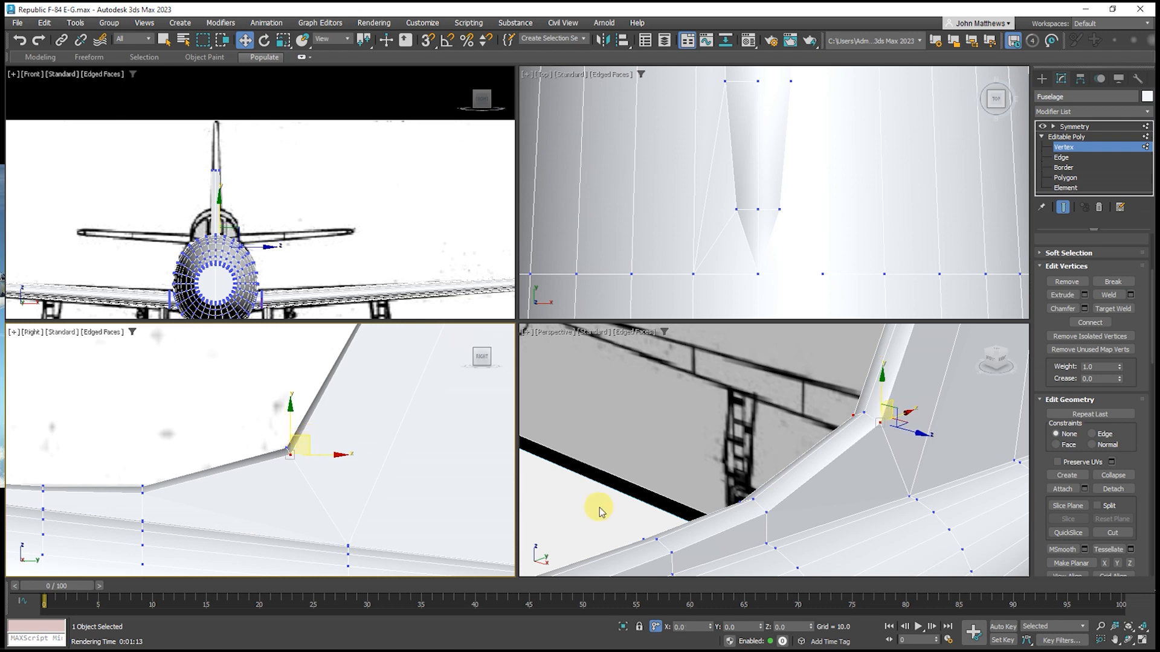
Select the outer vertex at the top of the fin's leading edge and move it slightly back in the Right view
{"action": "scroll", "coordinate": [700, 535], "scroll_direction": "down", "scroll_amount": 7}
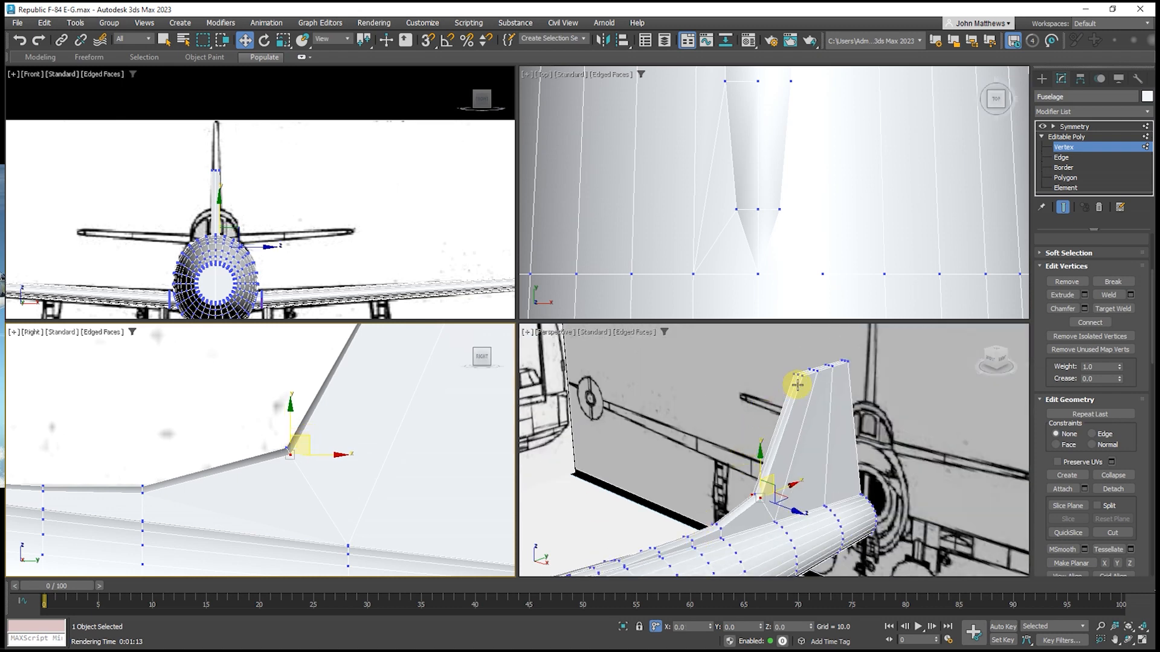
{"action": "scroll", "coordinate": [798, 387], "scroll_direction": "up", "scroll_amount": 5}
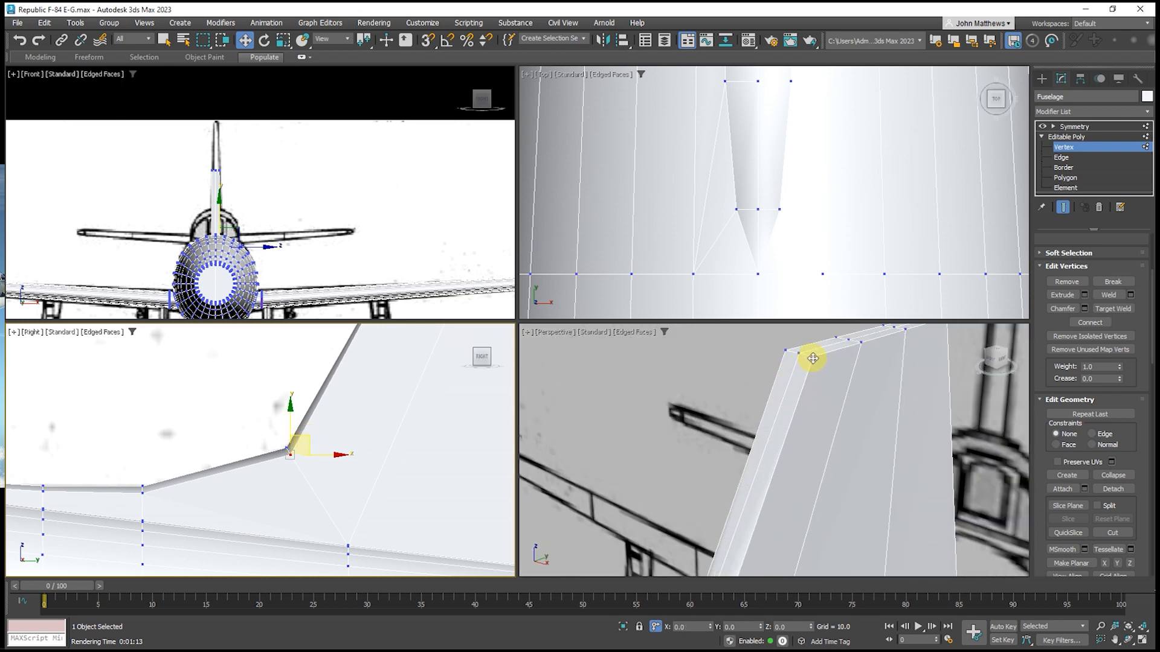
{"action": "left_click", "coordinate": [813, 359]}
{"action": "scroll", "coordinate": [224, 543], "scroll_direction": "down", "scroll_amount": 5}
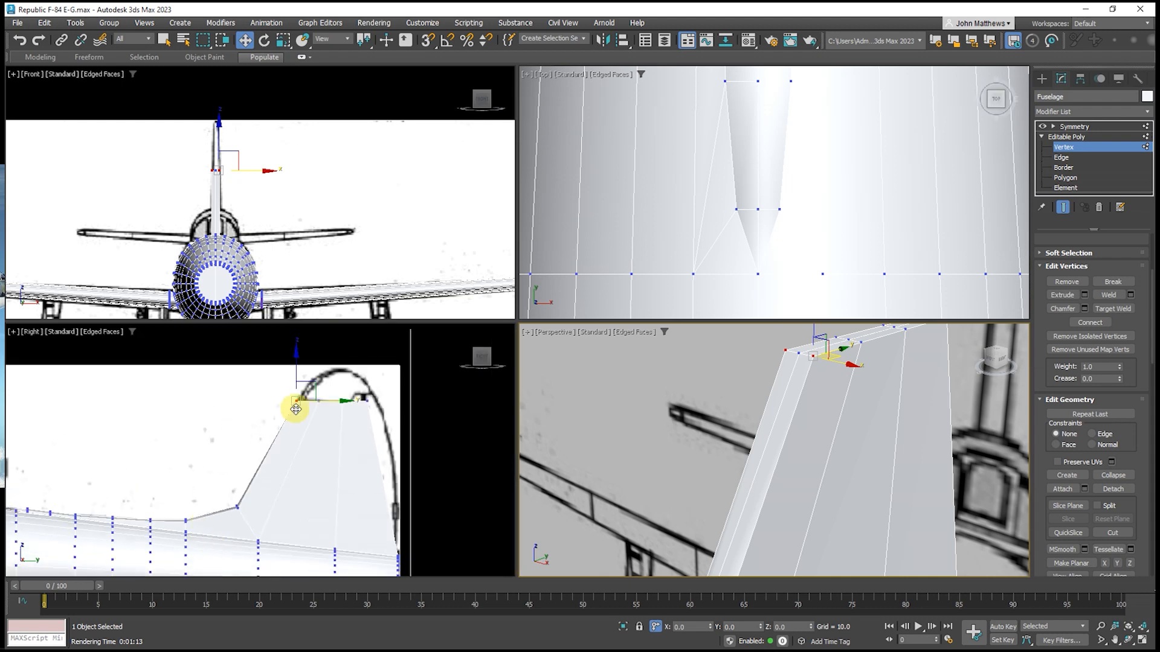
{"action": "scroll", "coordinate": [296, 410], "scroll_direction": "up", "scroll_amount": 5}
{"action": "left_click", "coordinate": [343, 386]}
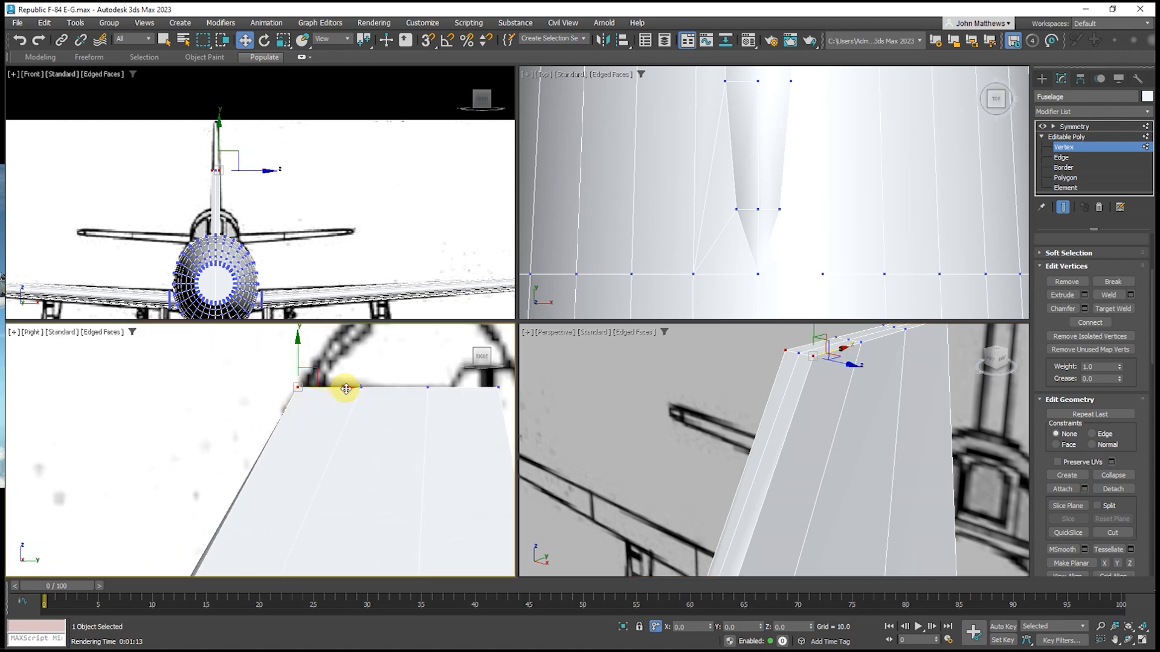
{"action": "left_click_drag", "start_coordinate": [346, 388], "coordinate": [349, 389]}
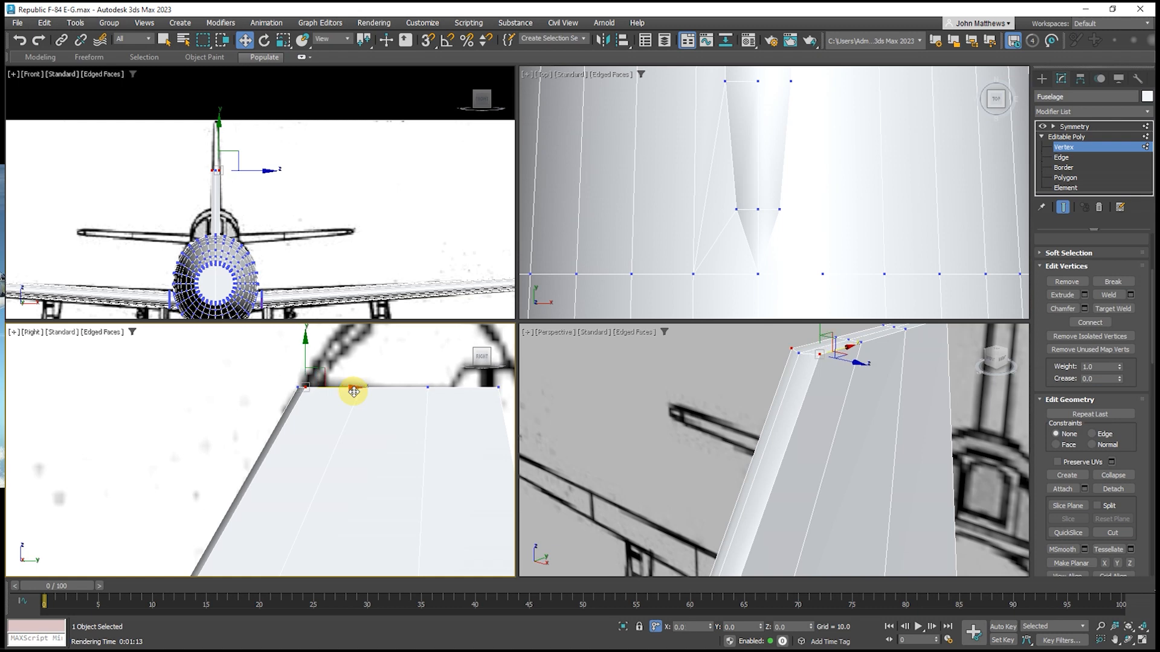
{"action": "middle_click_drag", "start_coordinate": [350, 388], "coordinate": [441, 357]}
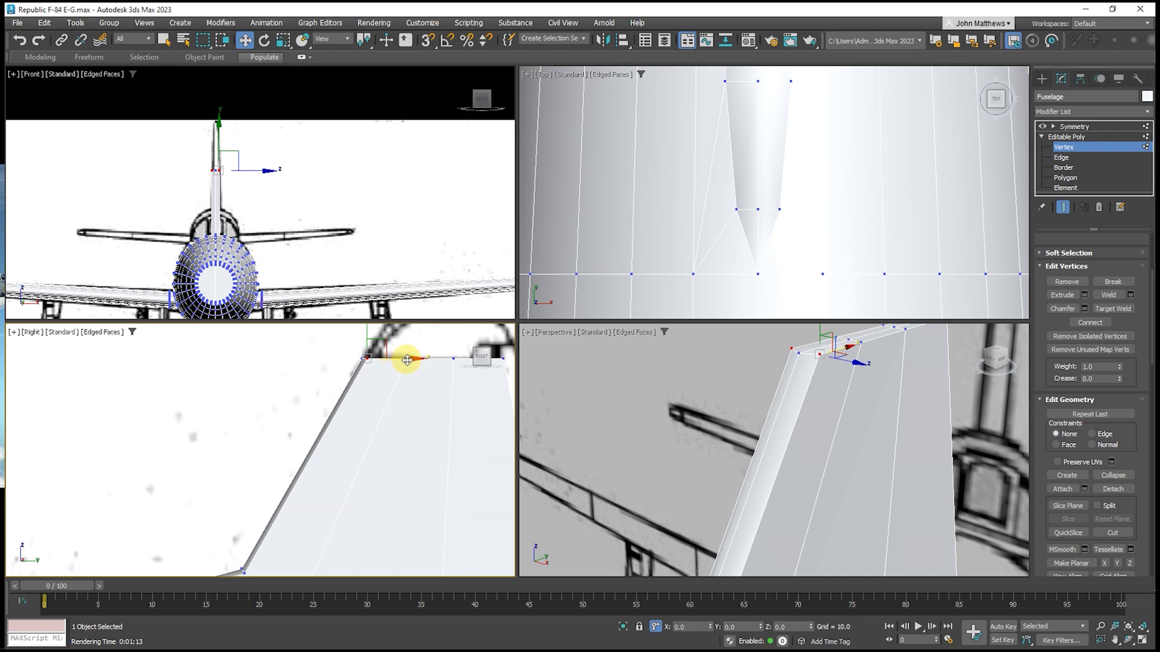
{"action": "left_click_drag", "start_coordinate": [407, 360], "coordinate": [412, 360]}
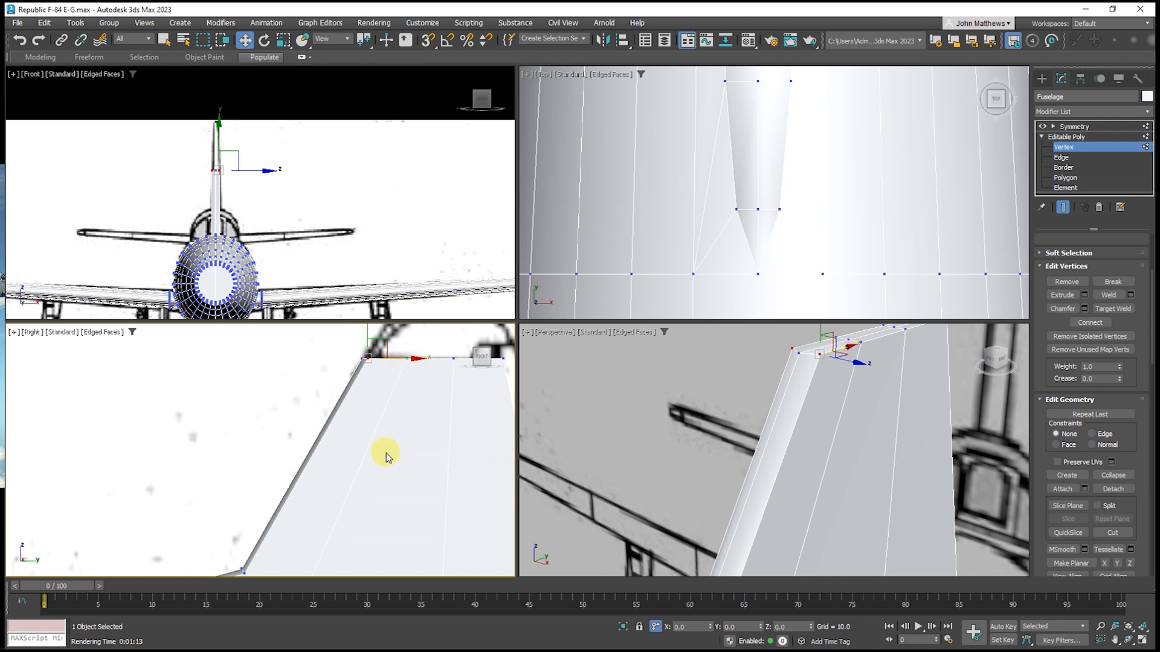
{"action": "middle_click_drag", "start_coordinate": [233, 474], "coordinate": [138, 526]}
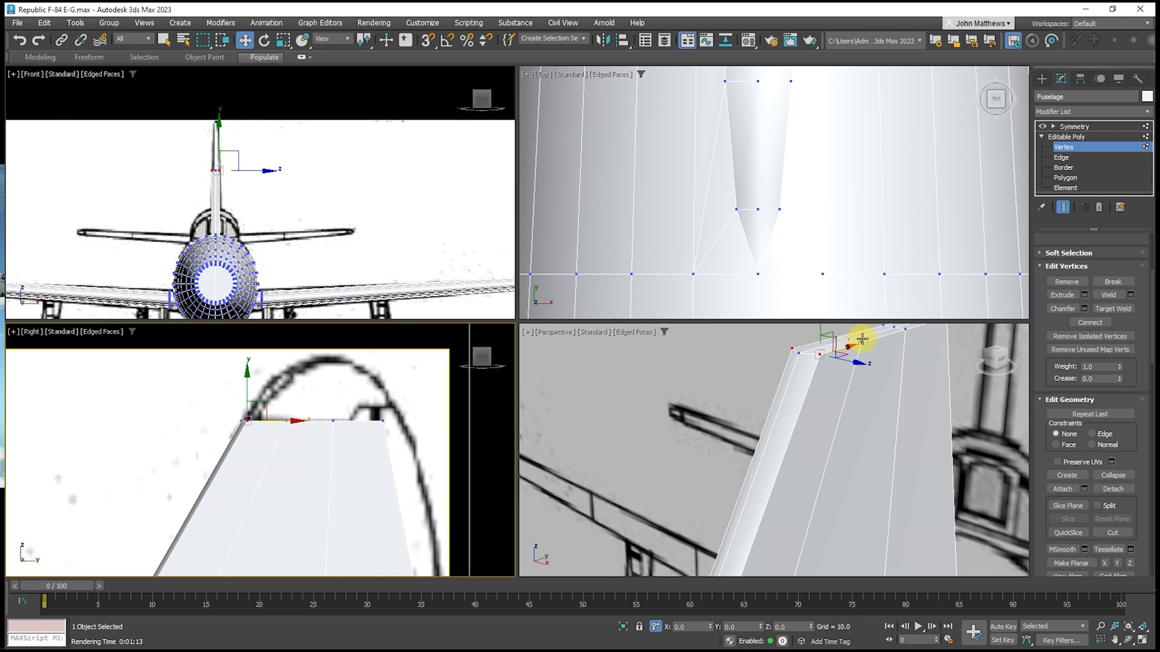
Select the fin top's centreline vertices behind the leading edge and raise them toward the blueprint's tip outline
{"action": "middle_click_drag", "start_coordinate": [876, 342], "coordinate": [817, 423], "text": "alt"}
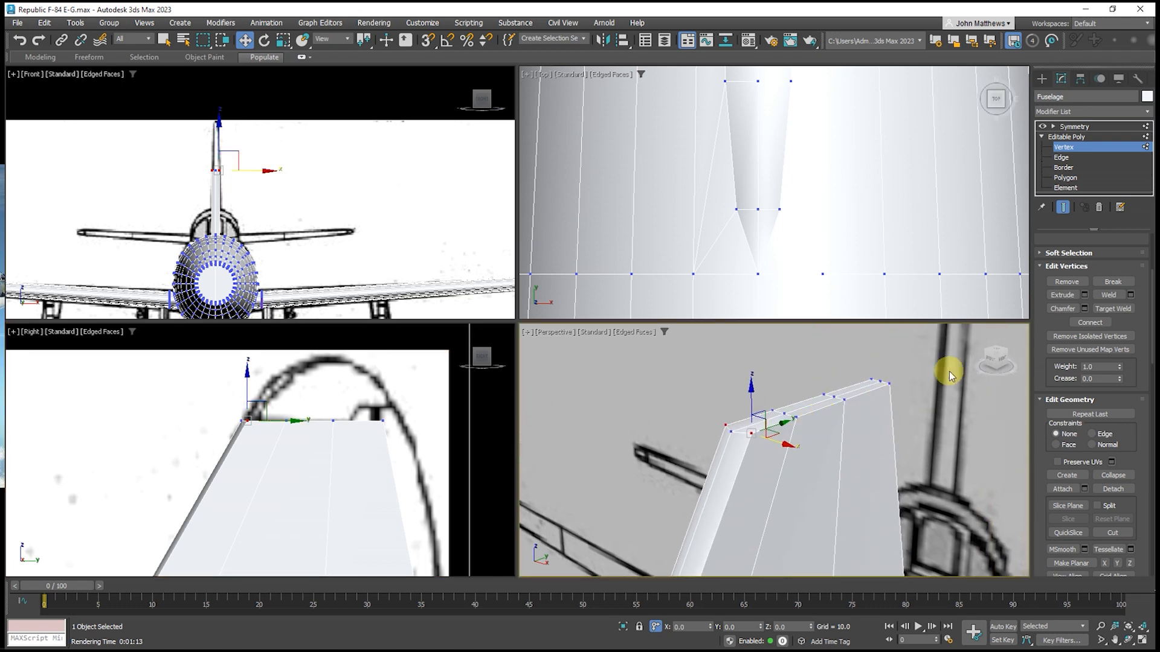
{"action": "left_click", "coordinate": [1064, 179]}
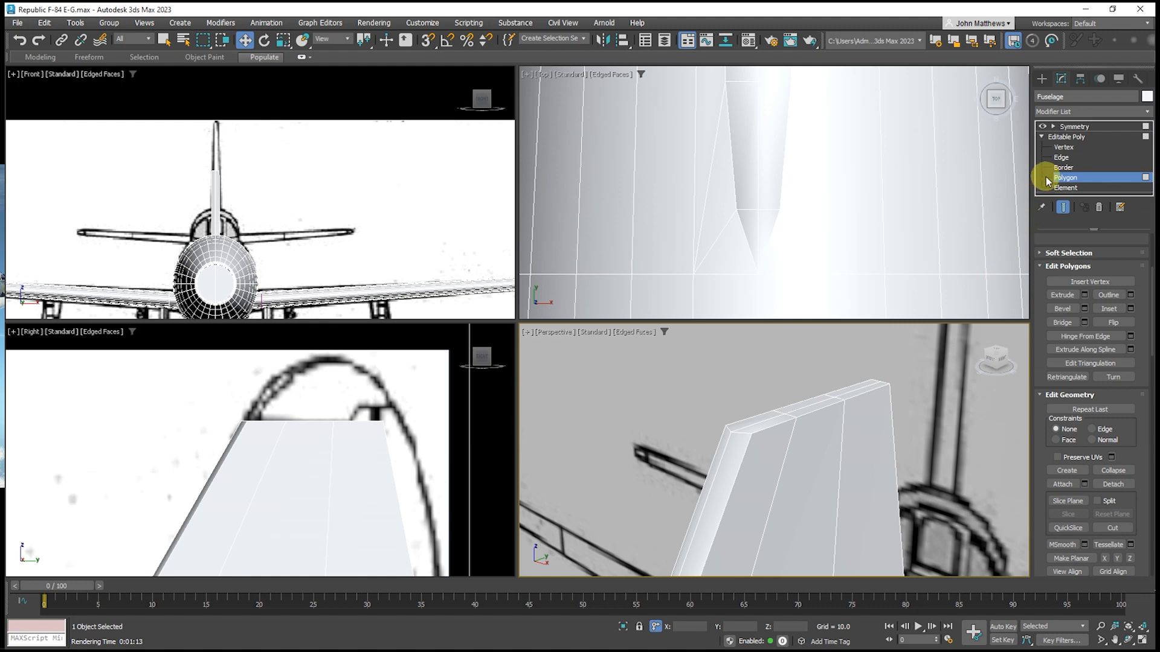
{"action": "left_click", "coordinate": [1062, 148]}
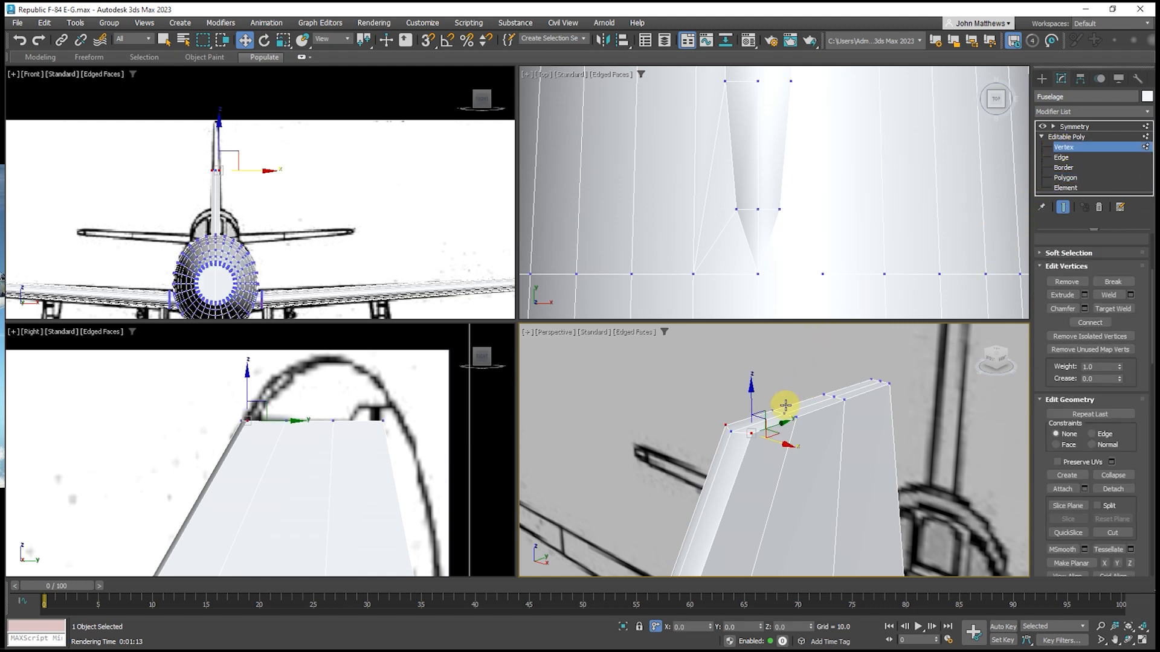
{"action": "left_click_drag", "start_coordinate": [783, 413], "coordinate": [872, 383]}
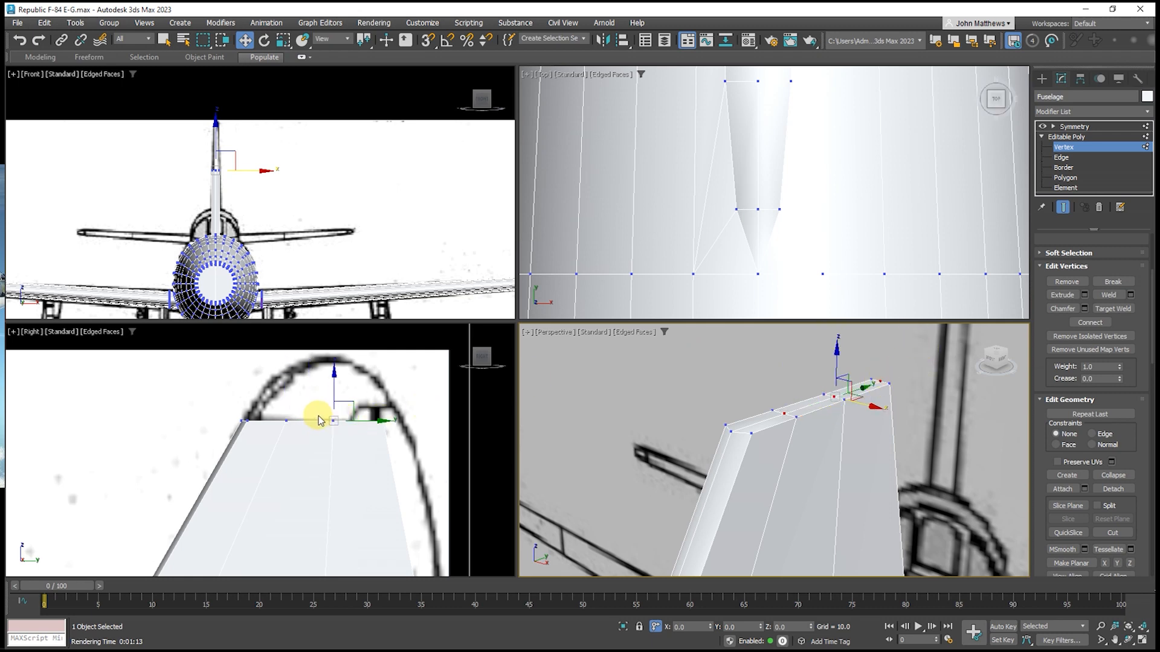
{"action": "right_click", "coordinate": [362, 388]}
{"action": "left_click_drag", "start_coordinate": [336, 380], "coordinate": [336, 357]}
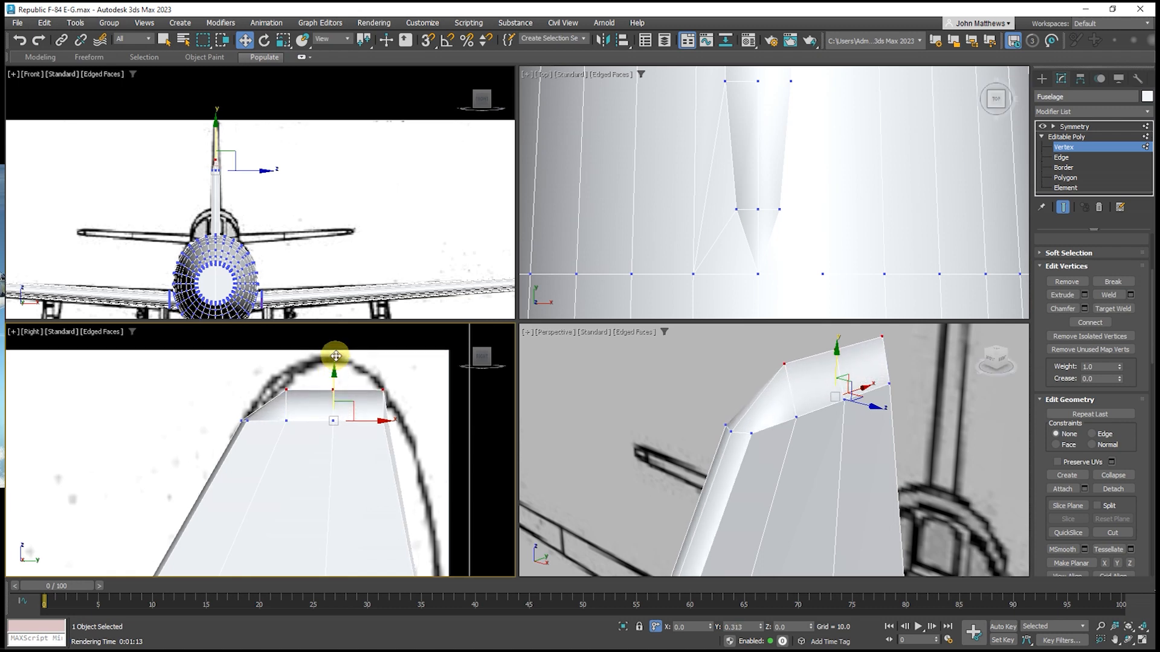
Adjust the heights of the fin tip's individual centreline vertices in the Right view to follow the blueprint's rounded tip
{"action": "left_click_drag", "start_coordinate": [336, 356], "coordinate": [389, 355]}
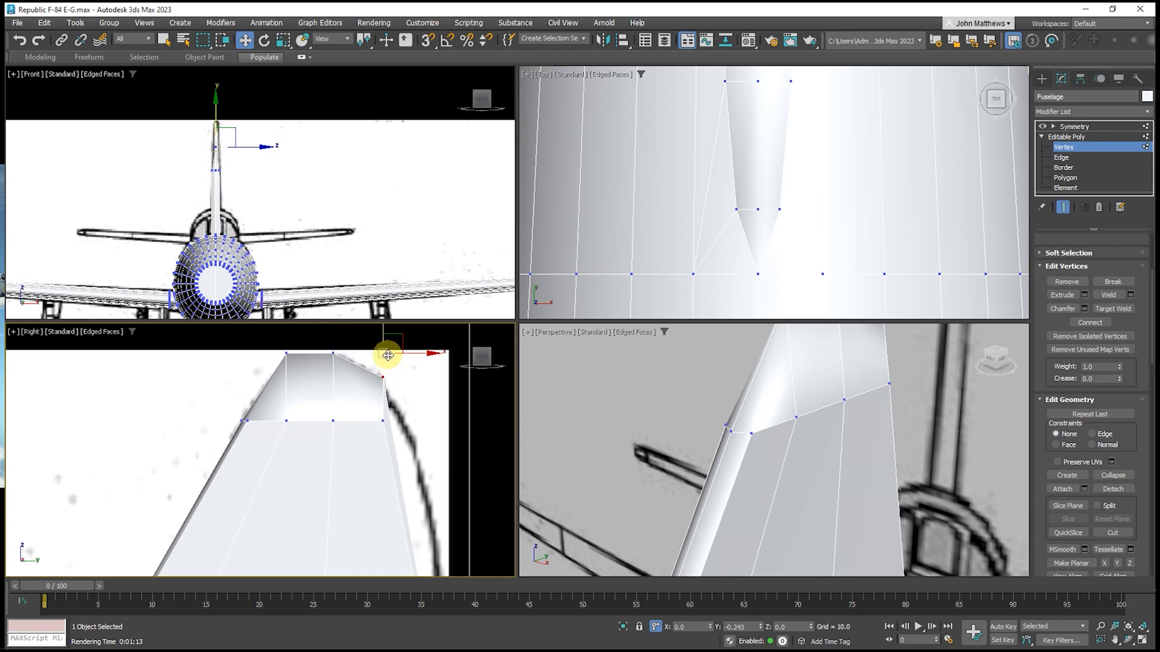
{"action": "left_click_drag", "start_coordinate": [387, 356], "coordinate": [388, 357]}
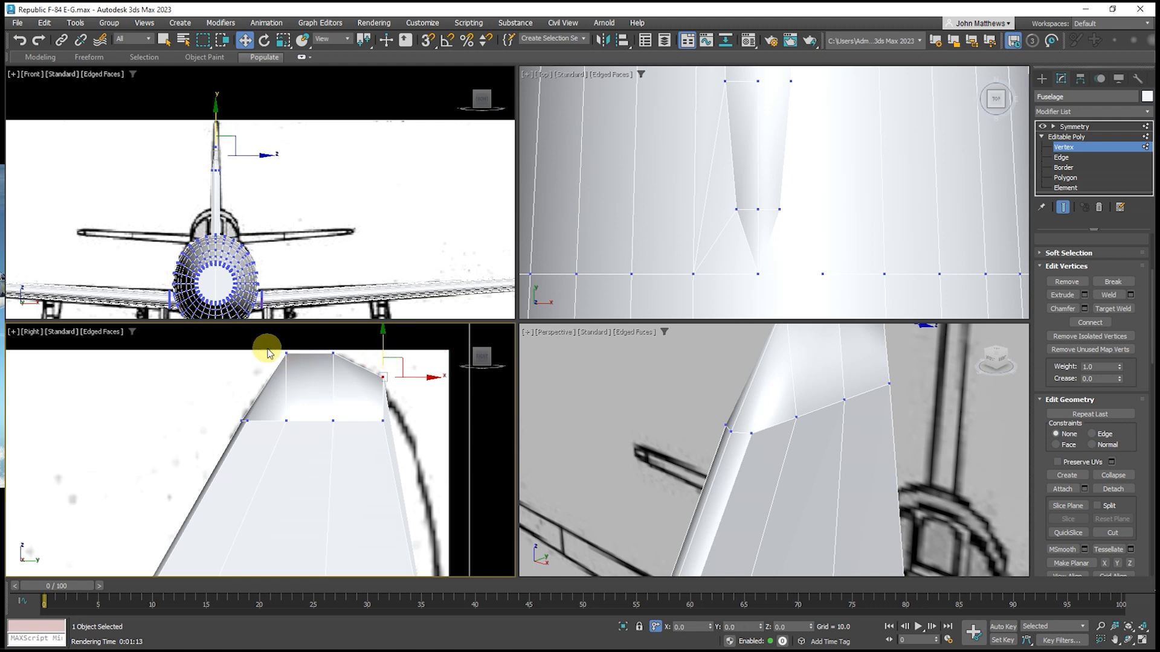
{"action": "left_click", "coordinate": [286, 346]}
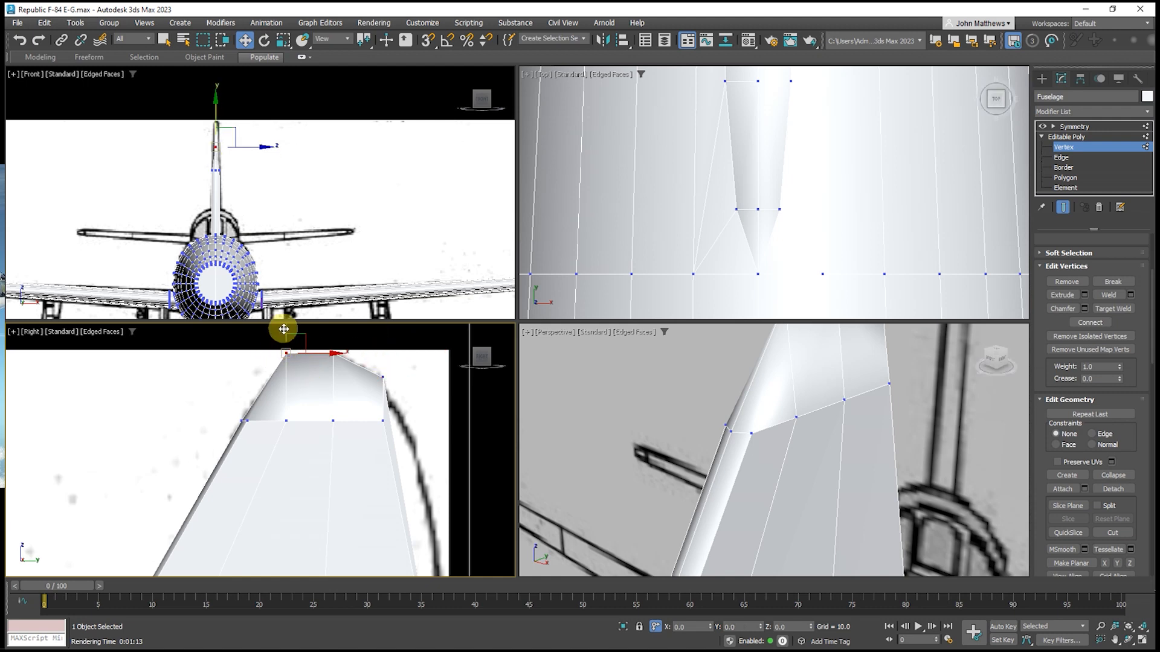
{"action": "left_click_drag", "start_coordinate": [285, 325], "coordinate": [285, 337]}
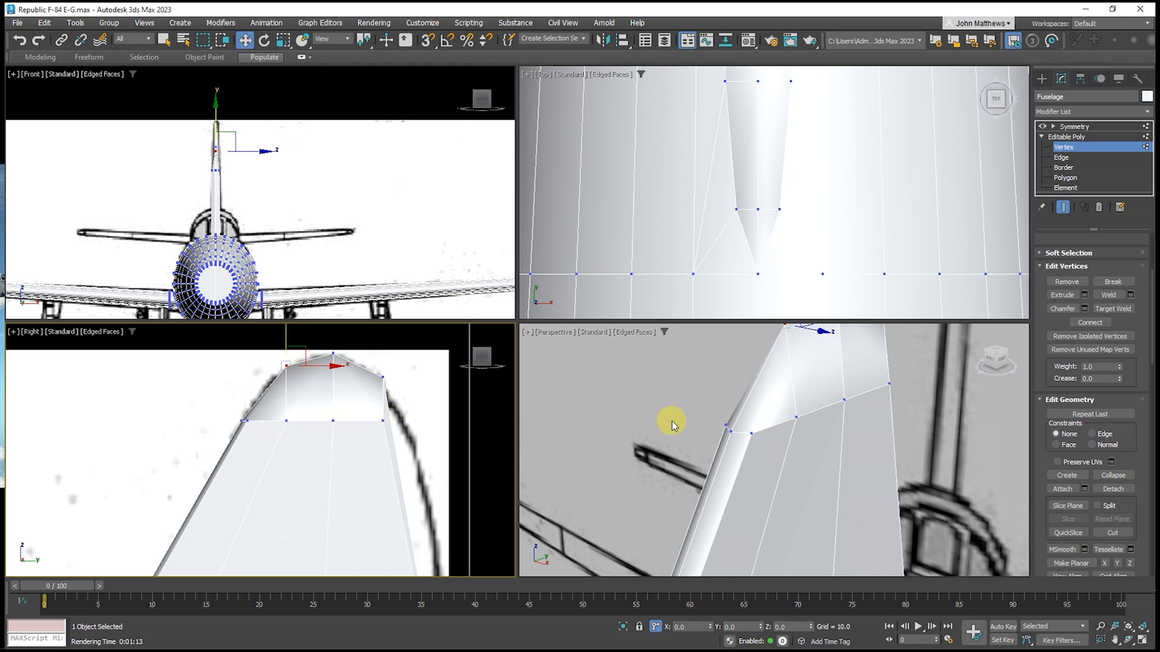
{"action": "middle_click_drag", "start_coordinate": [673, 435], "coordinate": [618, 491], "text": "alt"}
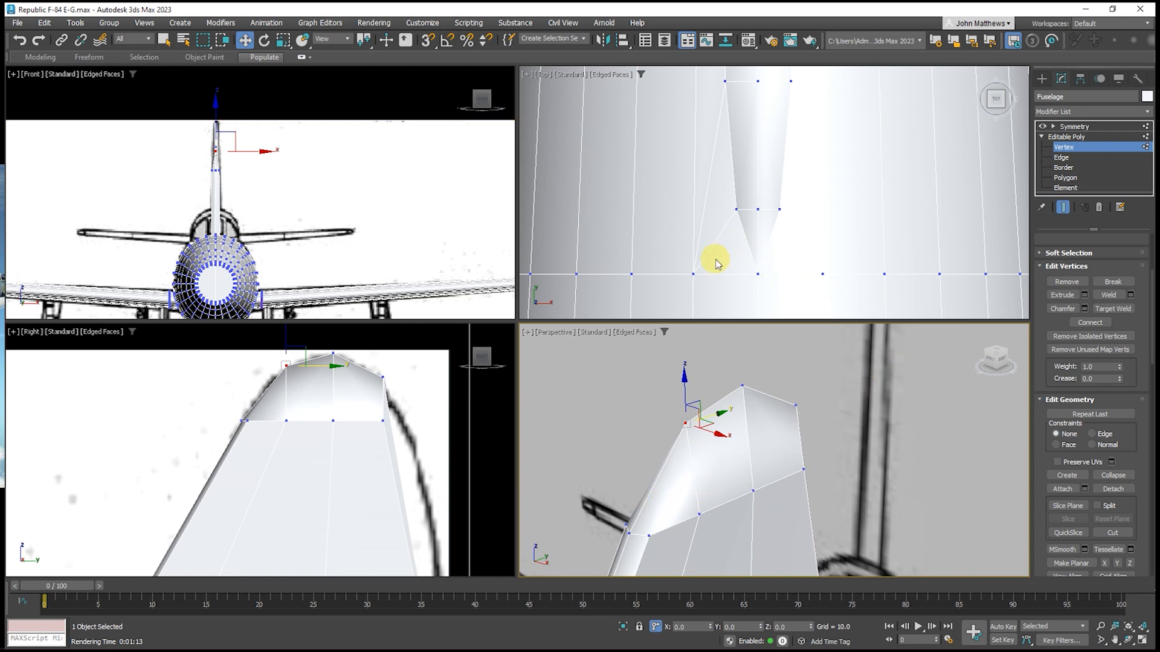
Cut a horizontal edge from the rear outer vertex at the base of the fin tip back to the trailing edge's centreline
{"action": "scroll", "coordinate": [710, 277], "scroll_direction": "down", "scroll_amount": 5}
{"action": "scroll", "coordinate": [735, 207], "scroll_direction": "down", "scroll_amount": 4}
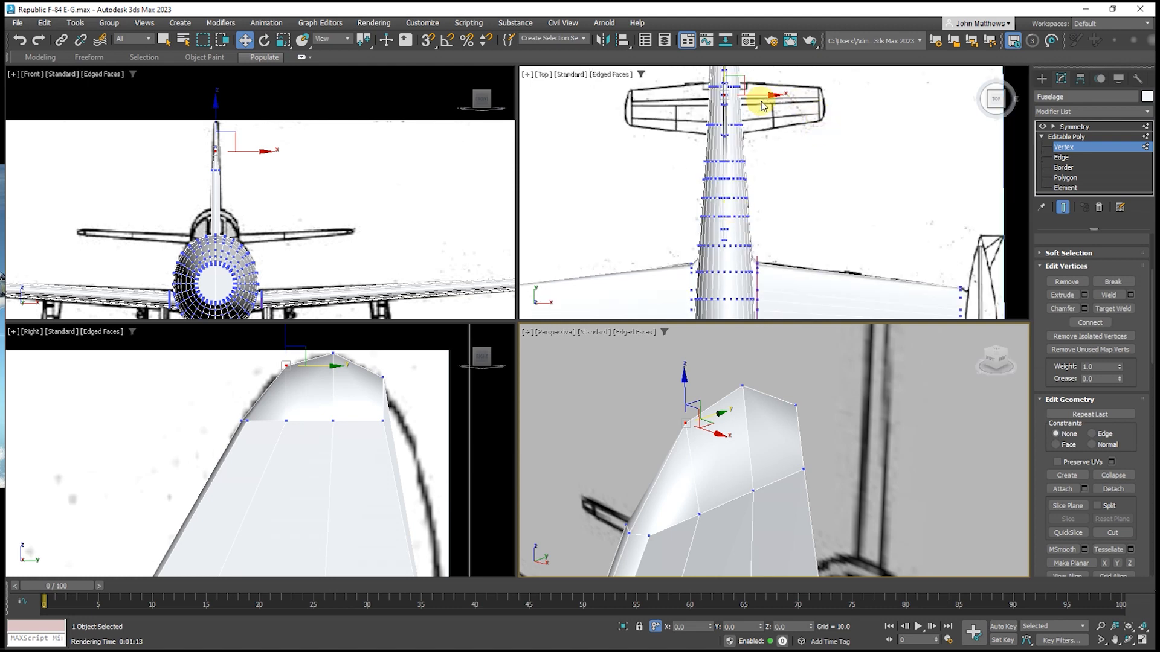
{"action": "middle_click_drag", "start_coordinate": [737, 207], "coordinate": [766, 176]}
{"action": "scroll", "coordinate": [736, 152], "scroll_direction": "up", "scroll_amount": 5}
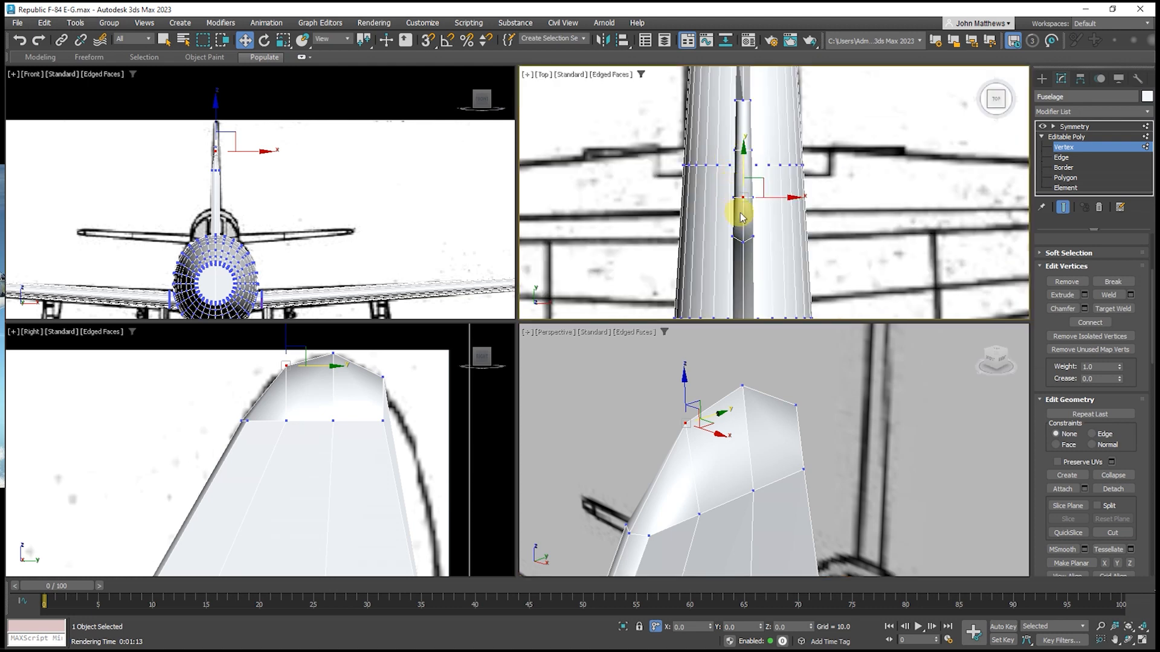
{"action": "scroll", "coordinate": [755, 169], "scroll_direction": "up", "scroll_amount": 3}
{"action": "middle_click_drag", "start_coordinate": [769, 135], "coordinate": [740, 219]}
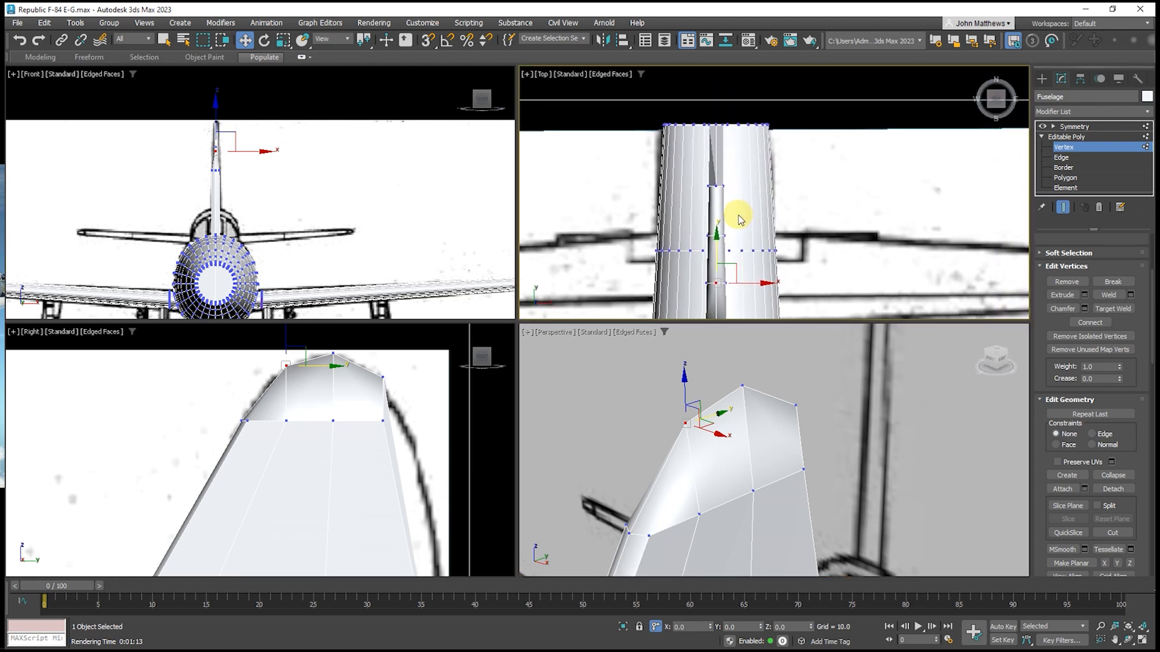
{"action": "scroll", "coordinate": [403, 427], "scroll_direction": "up", "scroll_amount": 2}
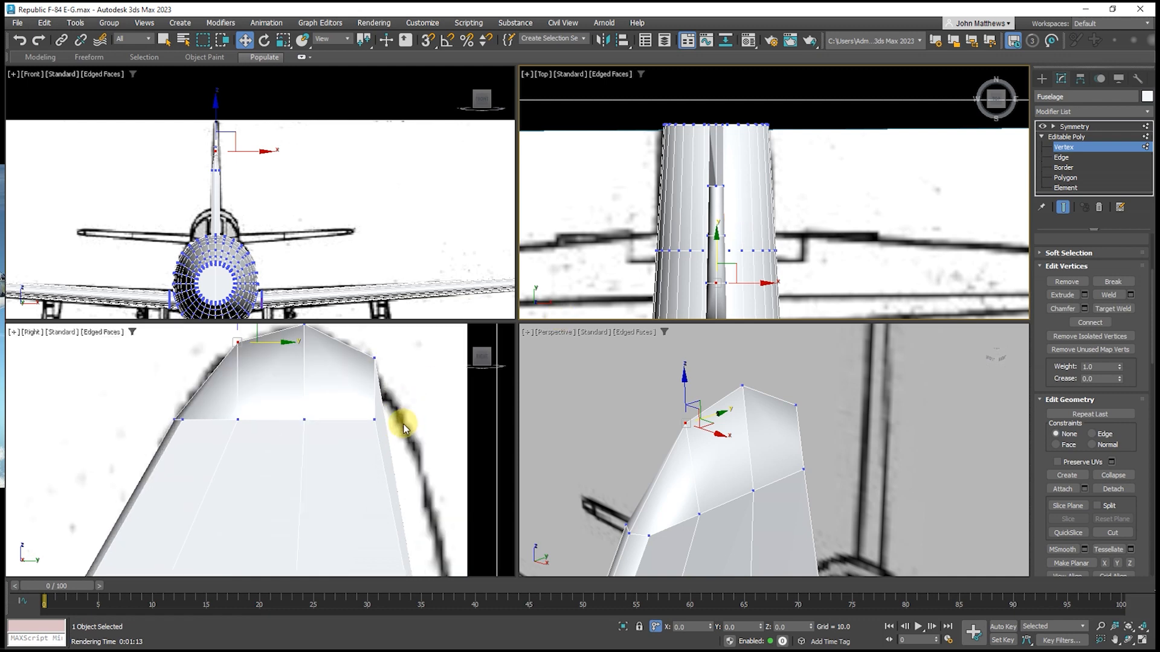
{"action": "scroll", "coordinate": [403, 426], "scroll_direction": "up", "scroll_amount": 2}
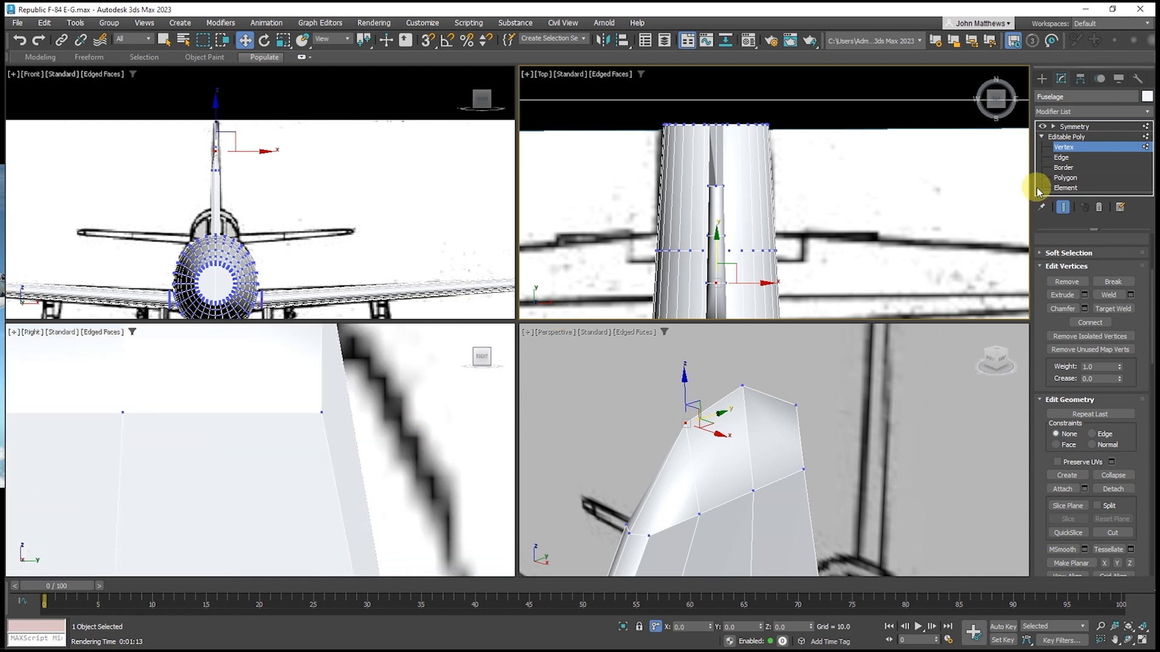
{"action": "scroll", "coordinate": [362, 415], "scroll_direction": "up", "scroll_amount": 3}
{"action": "right_click", "coordinate": [362, 415]}
{"action": "right_click", "coordinate": [361, 413]}
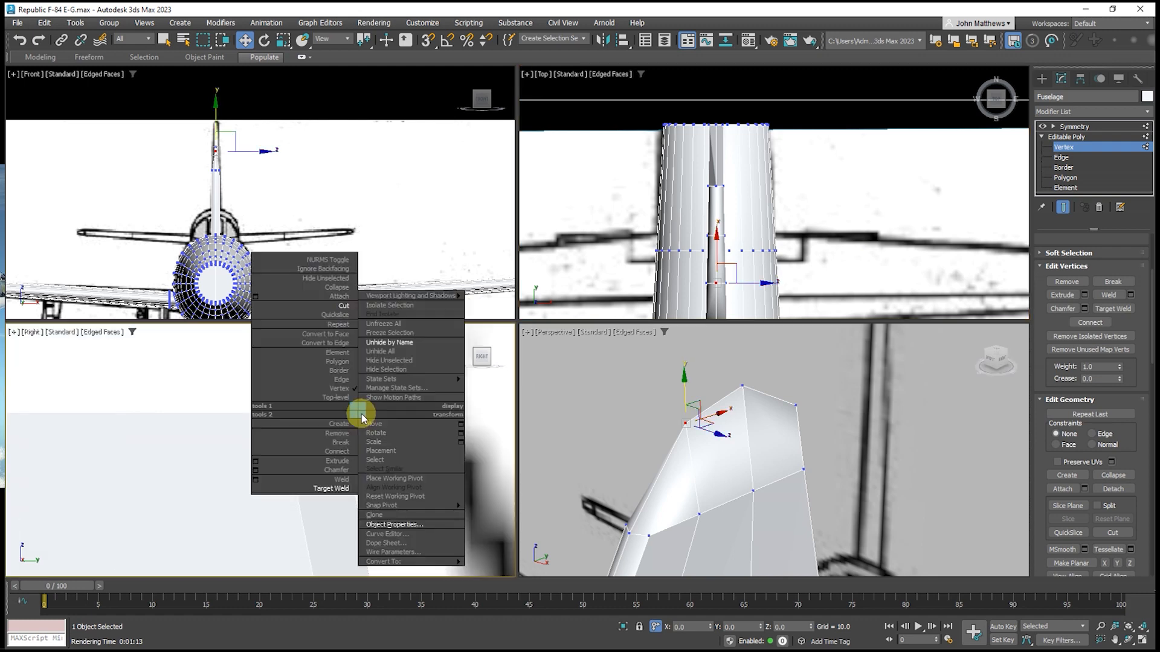
{"action": "left_click", "coordinate": [345, 309]}
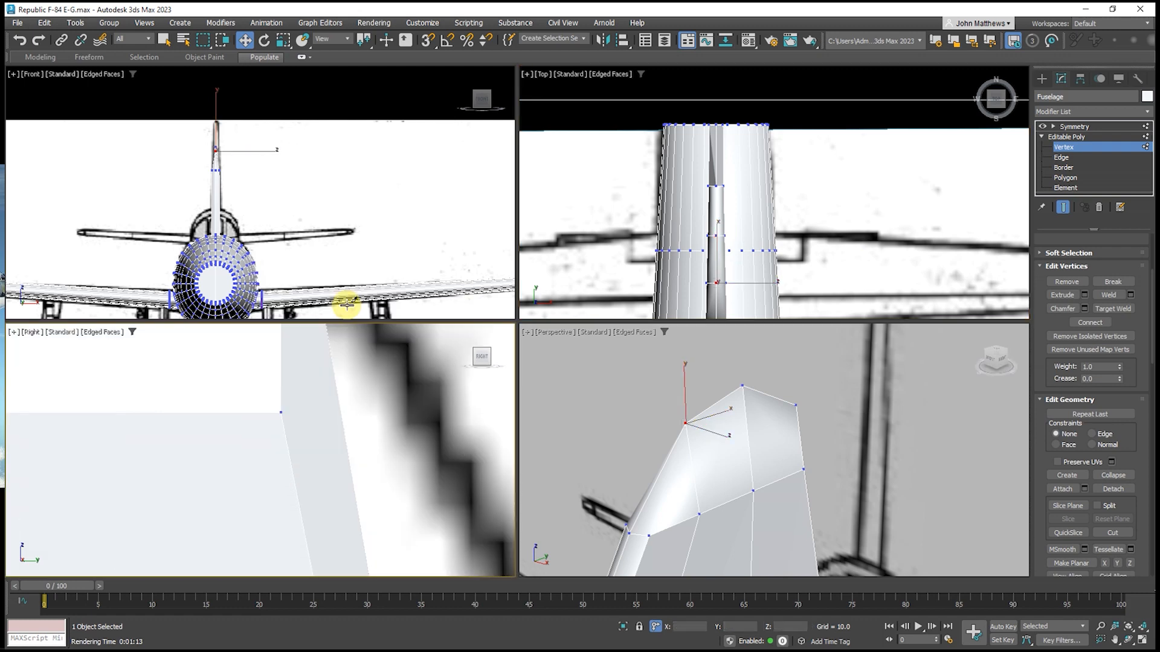
{"action": "left_click", "coordinate": [281, 413]}
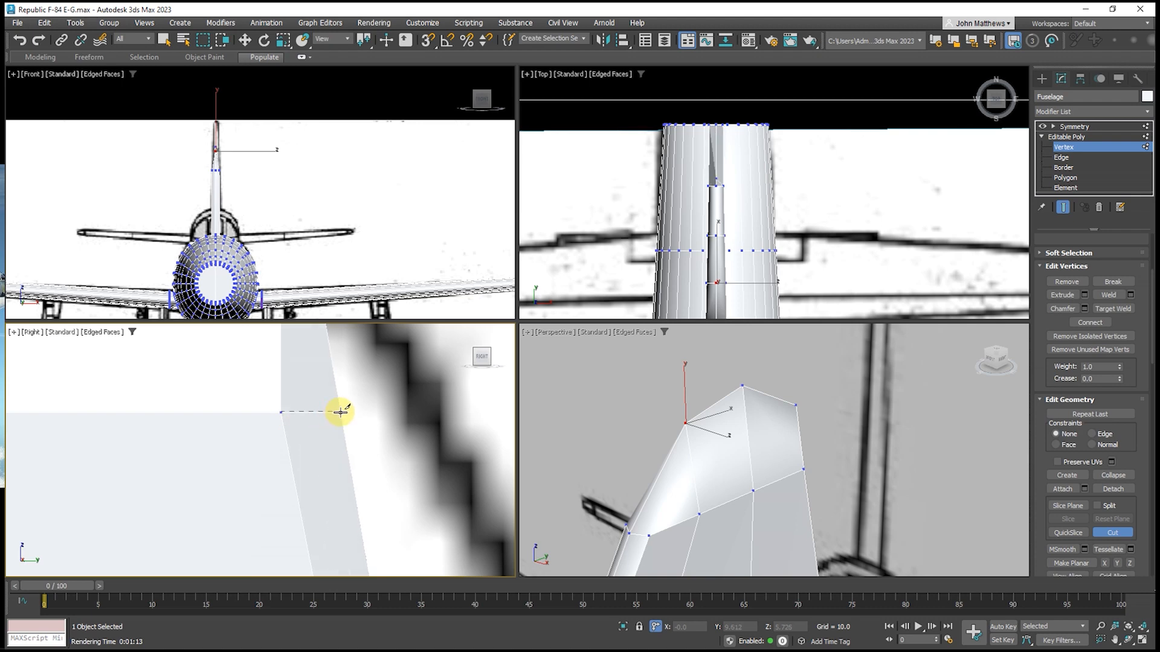
{"action": "scroll", "coordinate": [254, 406], "scroll_direction": "down", "scroll_amount": 4}
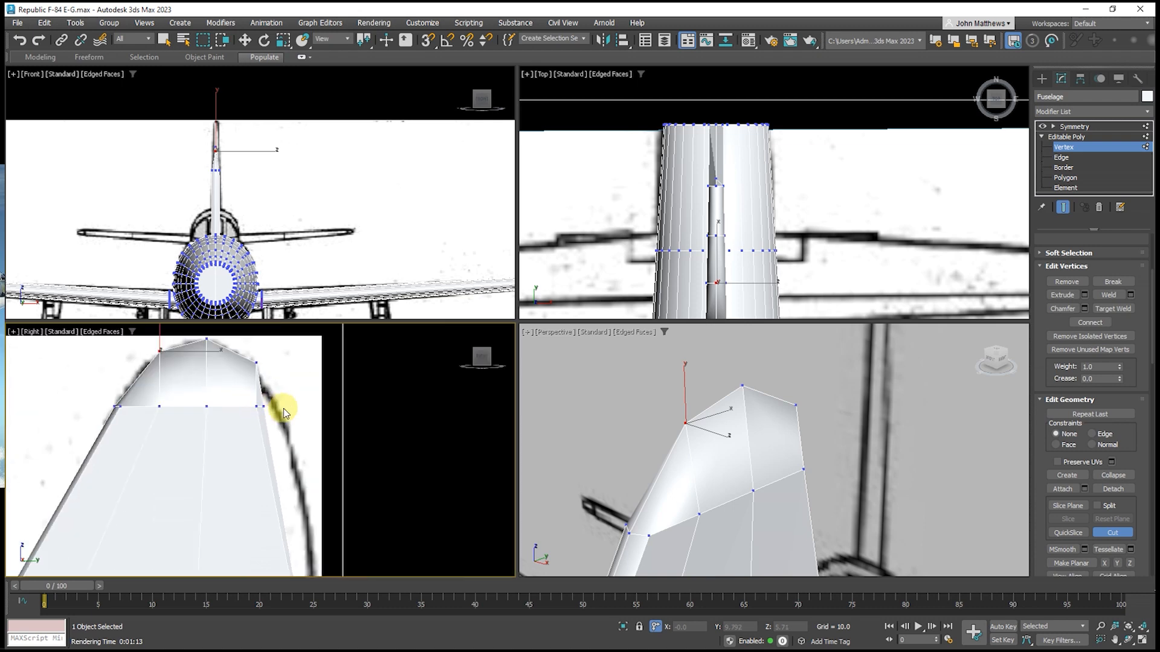
{"action": "key", "text": "w"}
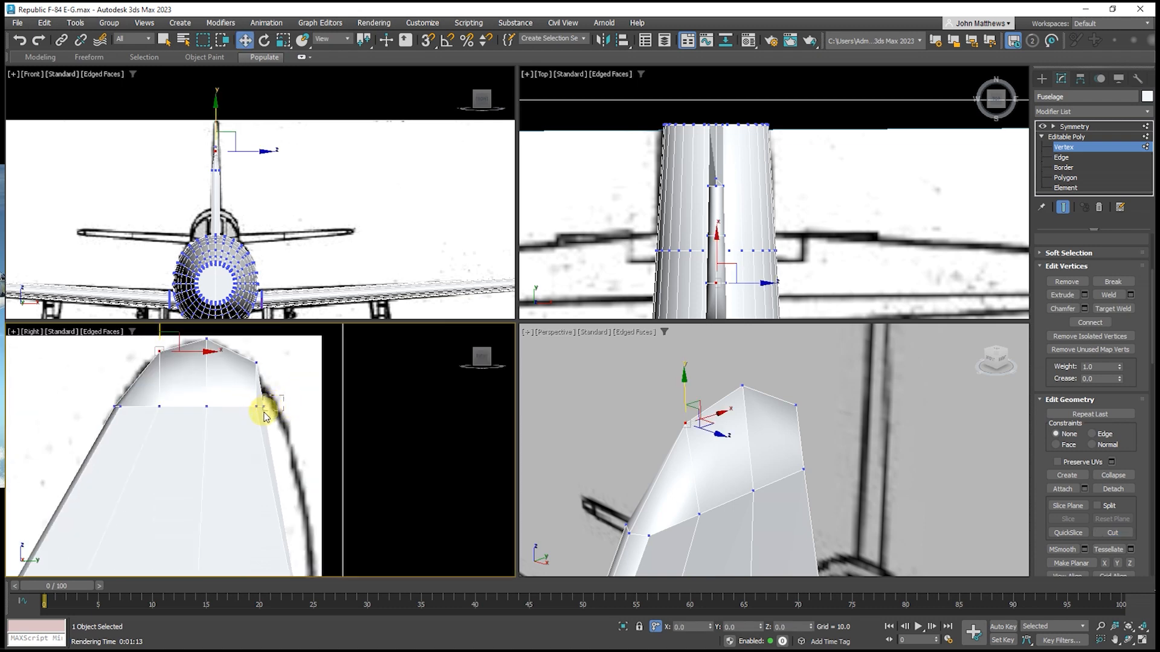
Move the new trailing-edge vertex and the outer vertex ahead of it back to the blueprint's rear fin outline
{"action": "left_click", "coordinate": [264, 412]}
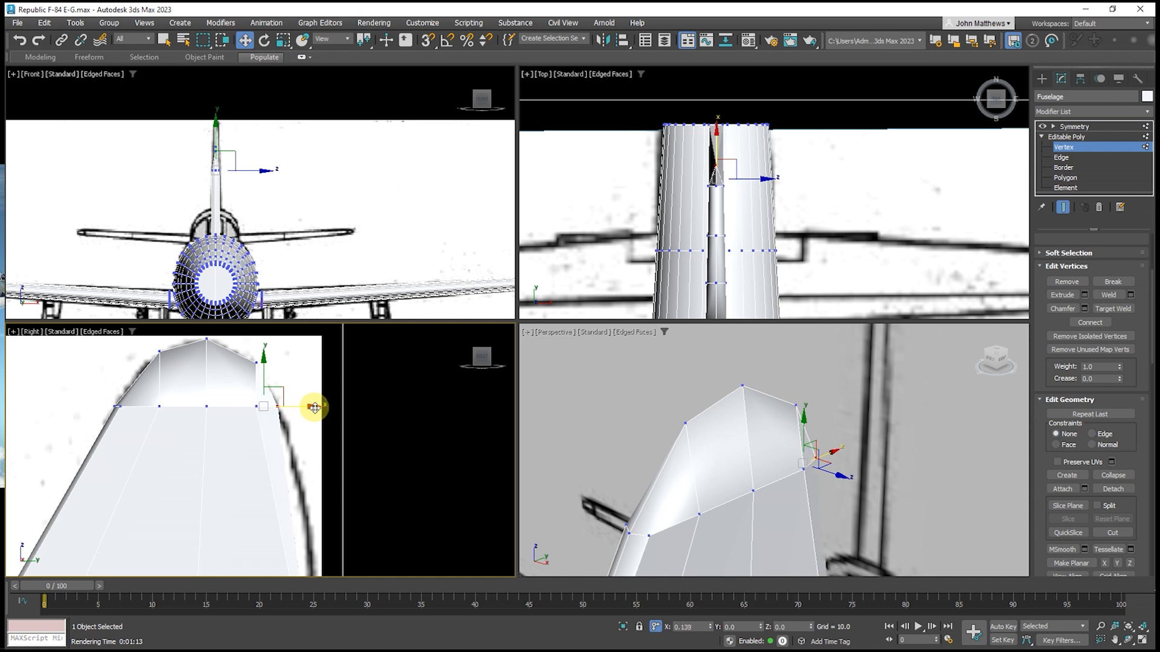
{"action": "left_click_drag", "start_coordinate": [315, 408], "coordinate": [317, 409]}
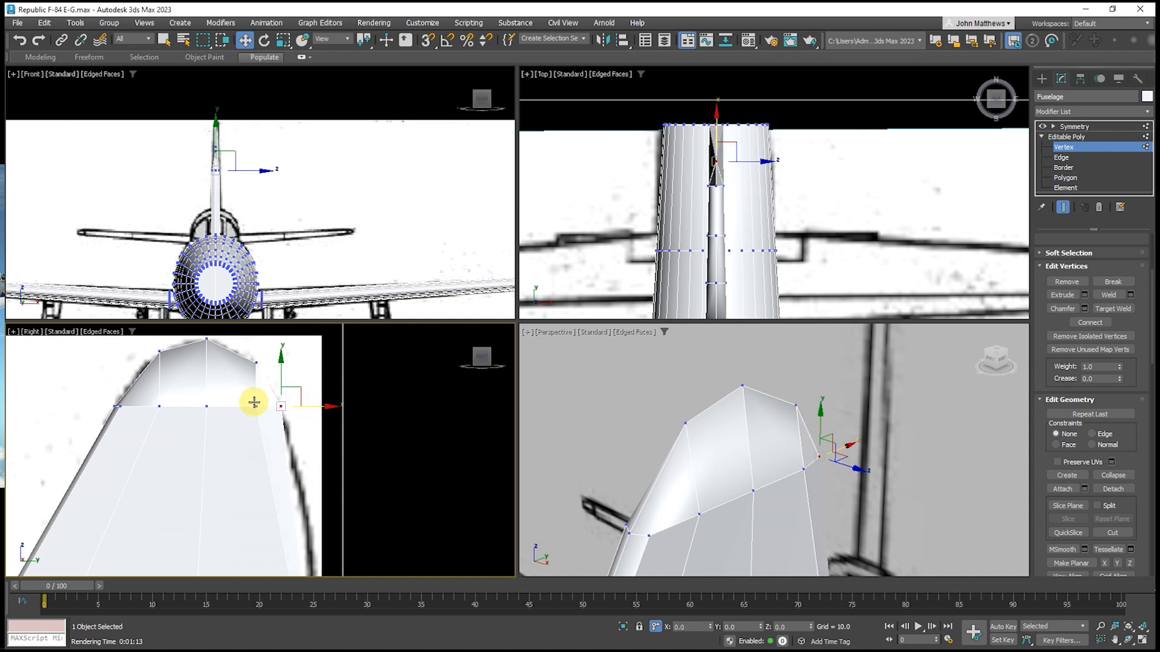
{"action": "left_click_drag", "start_coordinate": [245, 399], "coordinate": [315, 409]}
{"action": "scroll", "coordinate": [259, 389], "scroll_direction": "down", "scroll_amount": 2}
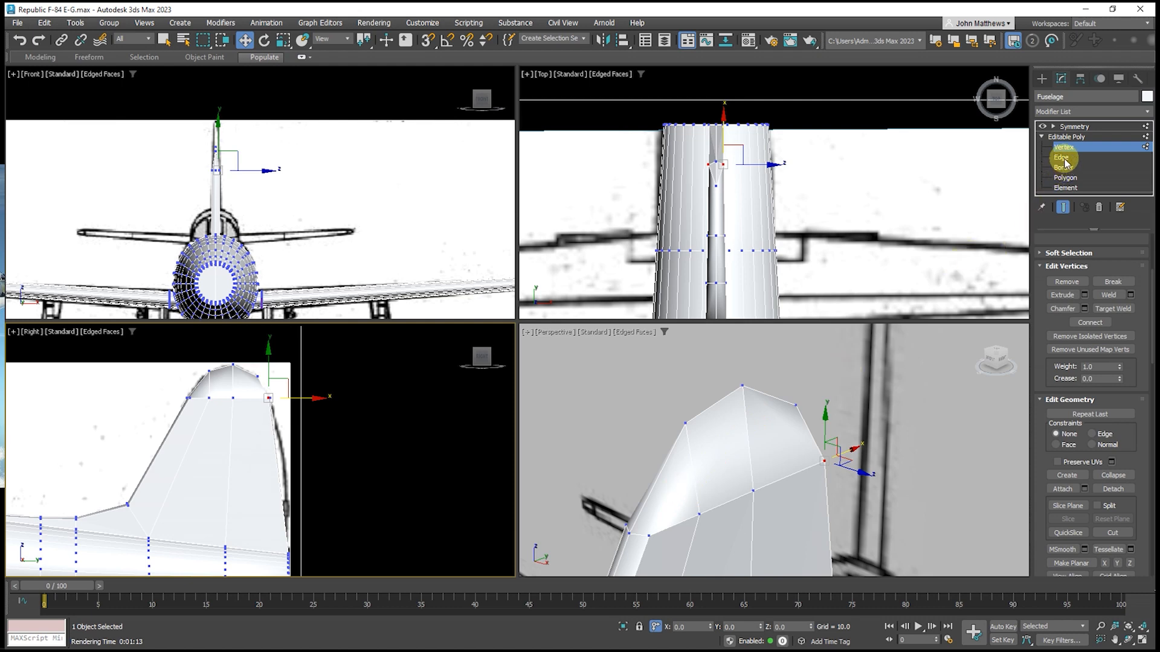
Cut an edge line just inside the fin tip's outline, from the leading edge's outer vertex around to the base edge near the trailing edge
{"action": "right_click", "coordinate": [657, 497]}
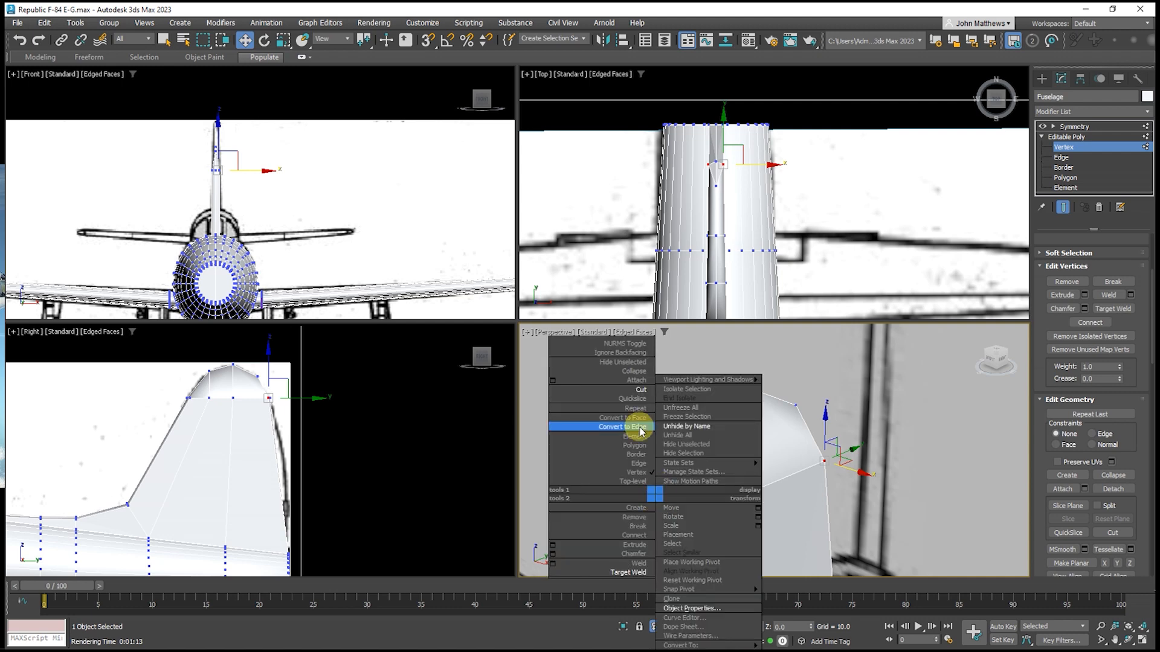
{"action": "left_click", "coordinate": [641, 390]}
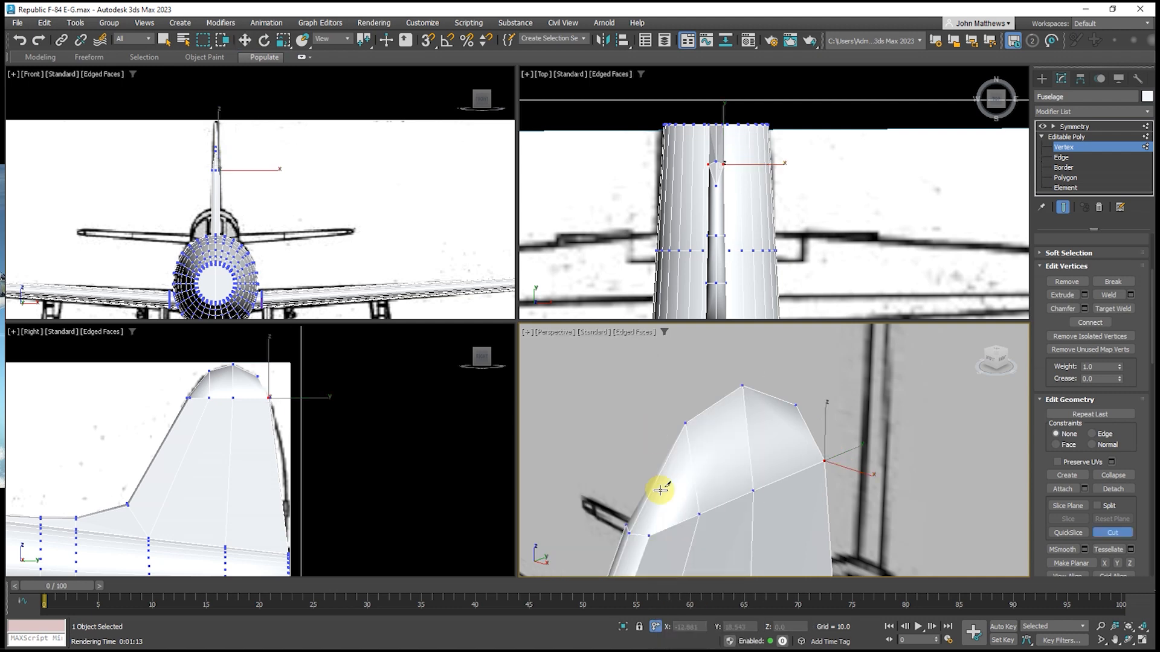
{"action": "left_click", "coordinate": [648, 535]}
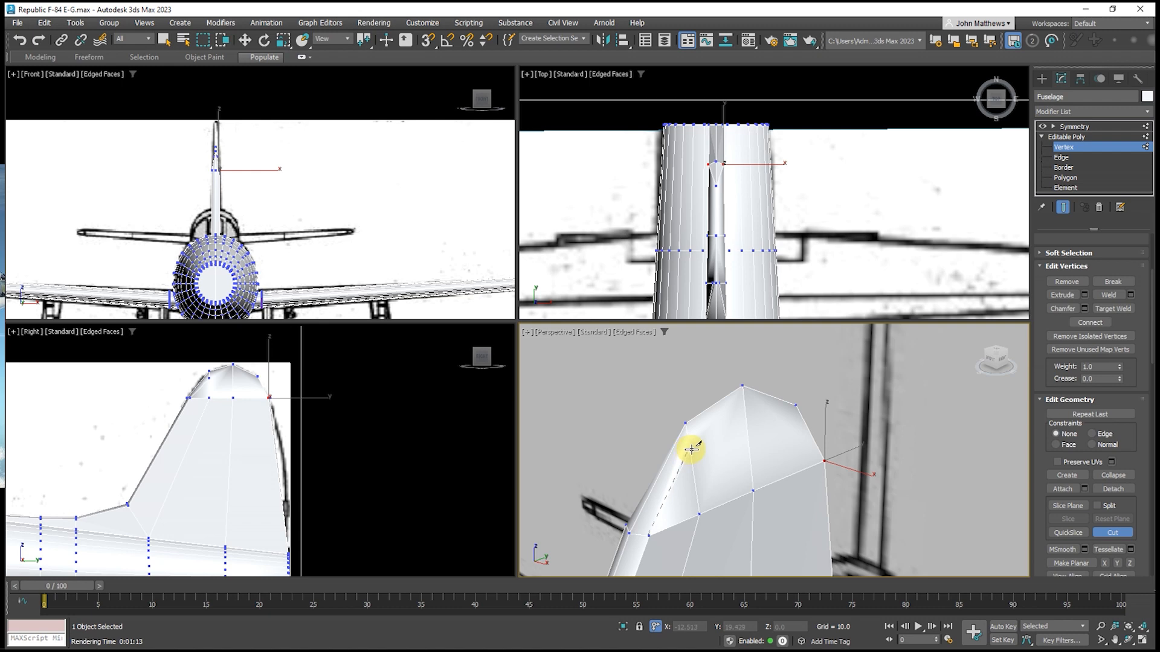
{"action": "left_click", "coordinate": [691, 449]}
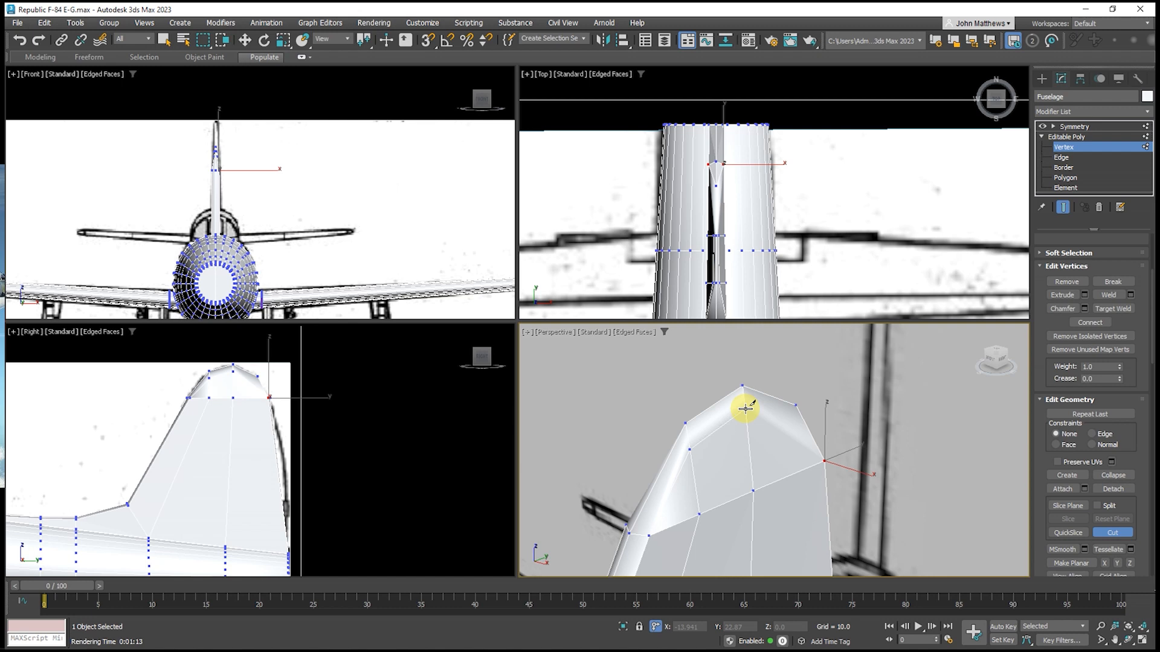
{"action": "left_click", "coordinate": [746, 408]}
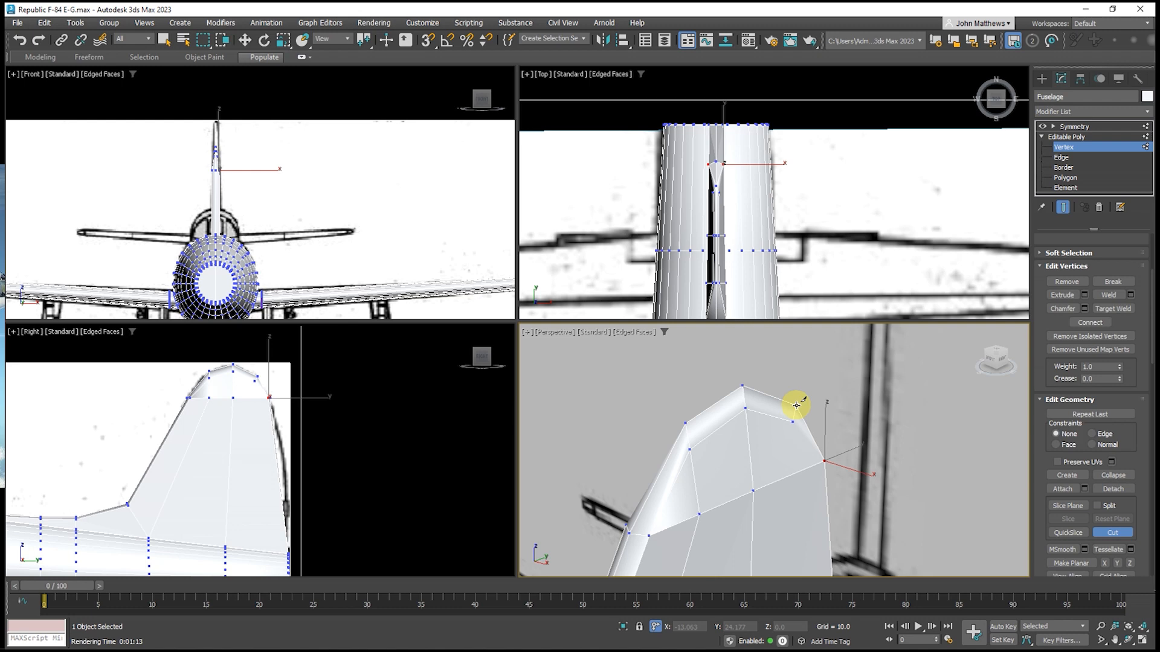
{"action": "scroll", "coordinate": [271, 385], "scroll_direction": "up", "scroll_amount": 5}
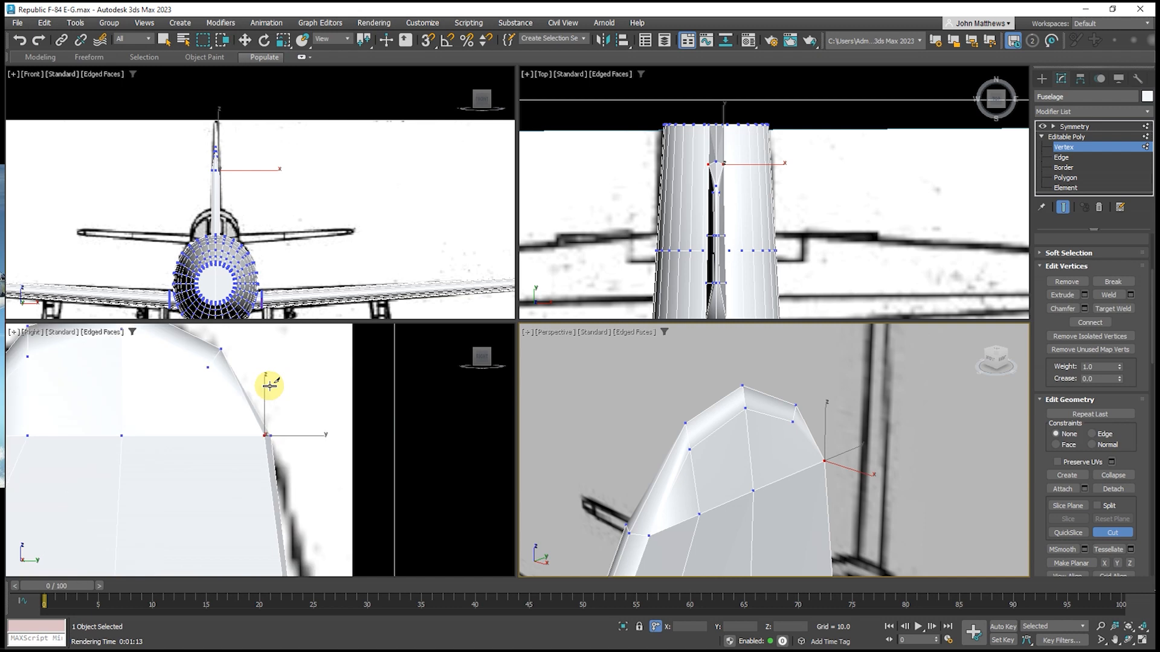
{"action": "left_click", "coordinate": [207, 370]}
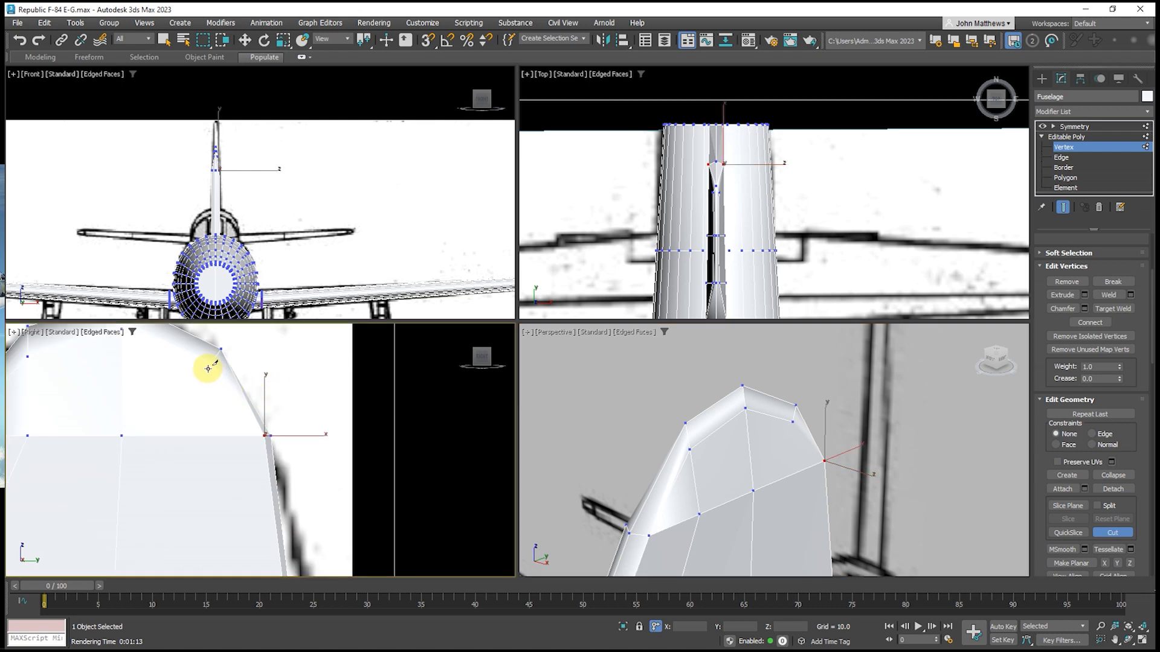
{"action": "left_click", "coordinate": [249, 436]}
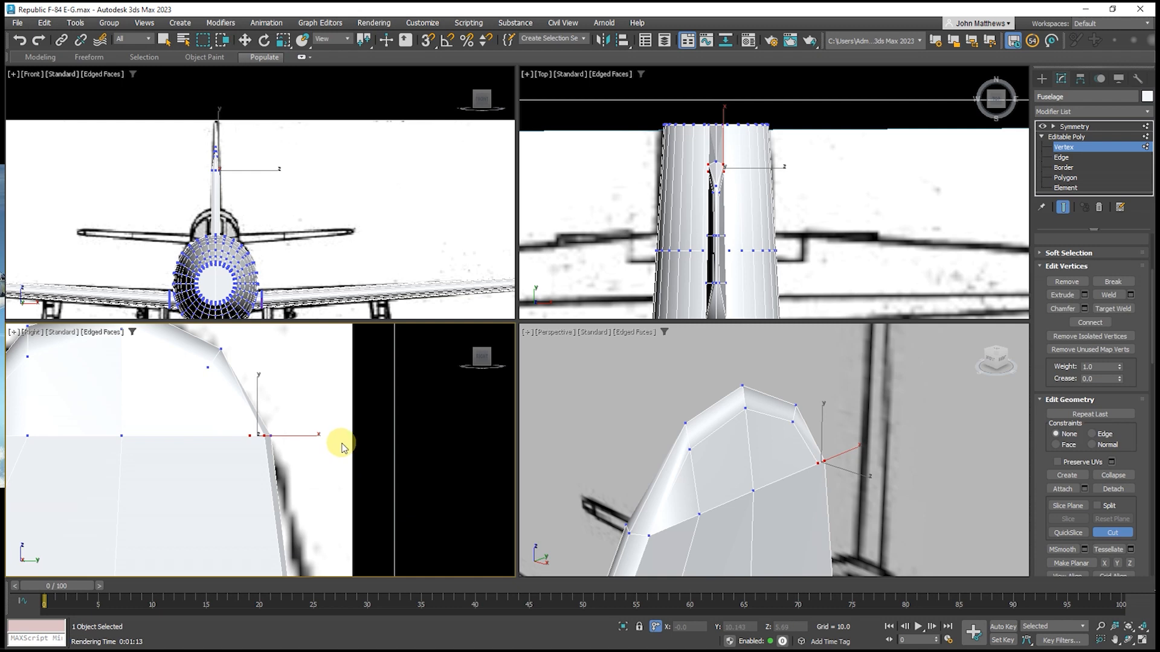
{"action": "right_click", "coordinate": [809, 456]}
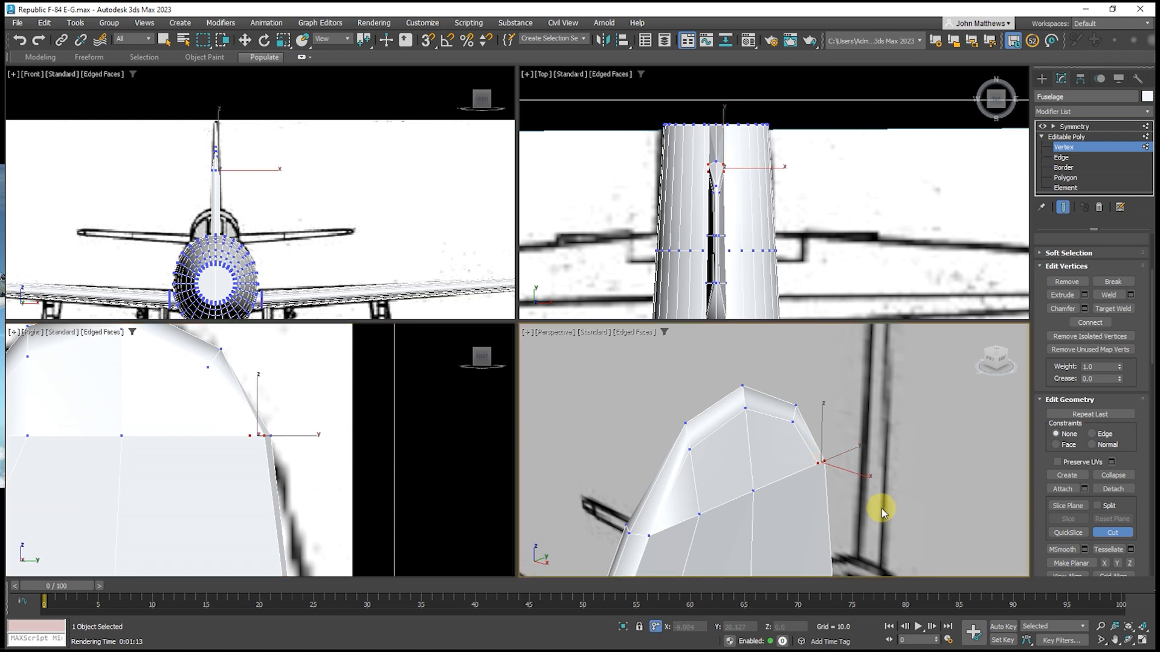
Show the Perspective view full size from the fin's rear and hide the Front blueprint plane blocking the fin
{"action": "left_click", "coordinate": [1128, 640]}
{"action": "left_click", "coordinate": [1142, 640]}
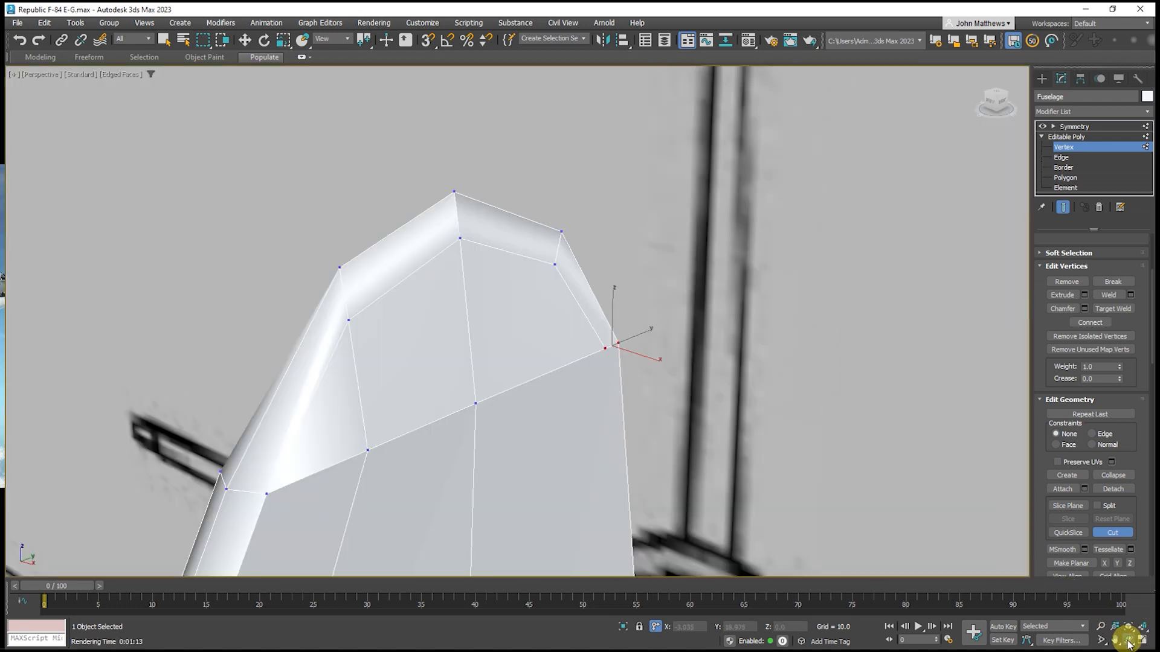
{"action": "left_click_drag", "start_coordinate": [541, 414], "coordinate": [465, 432]}
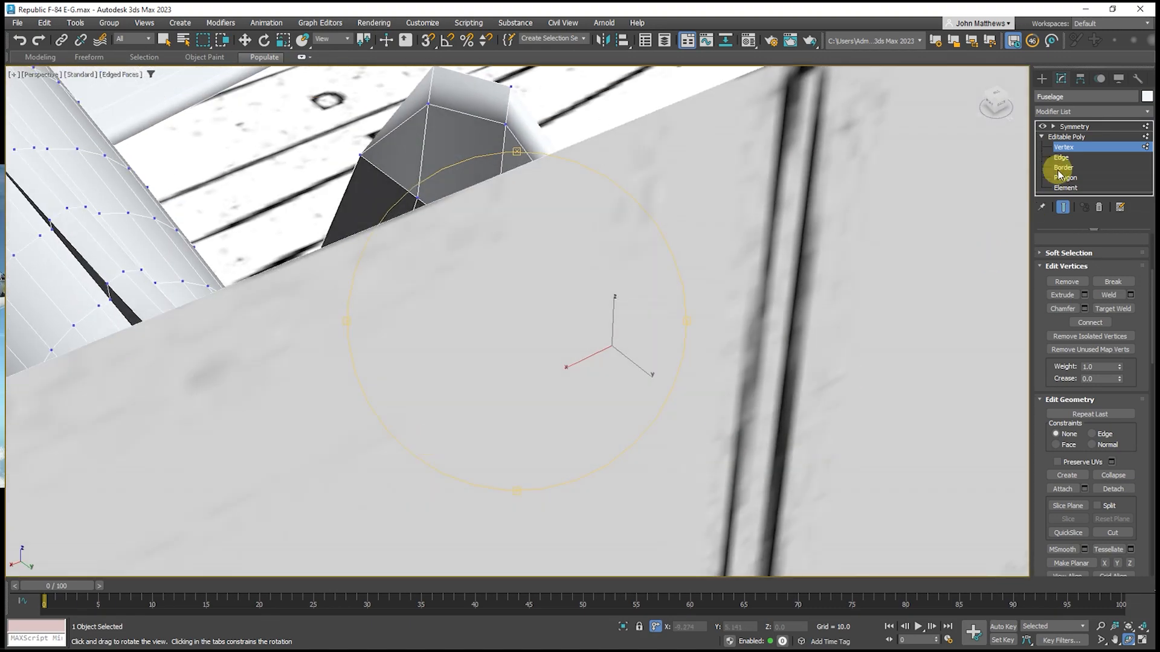
{"action": "left_click", "coordinate": [1068, 136]}
{"action": "left_click", "coordinate": [733, 223]}
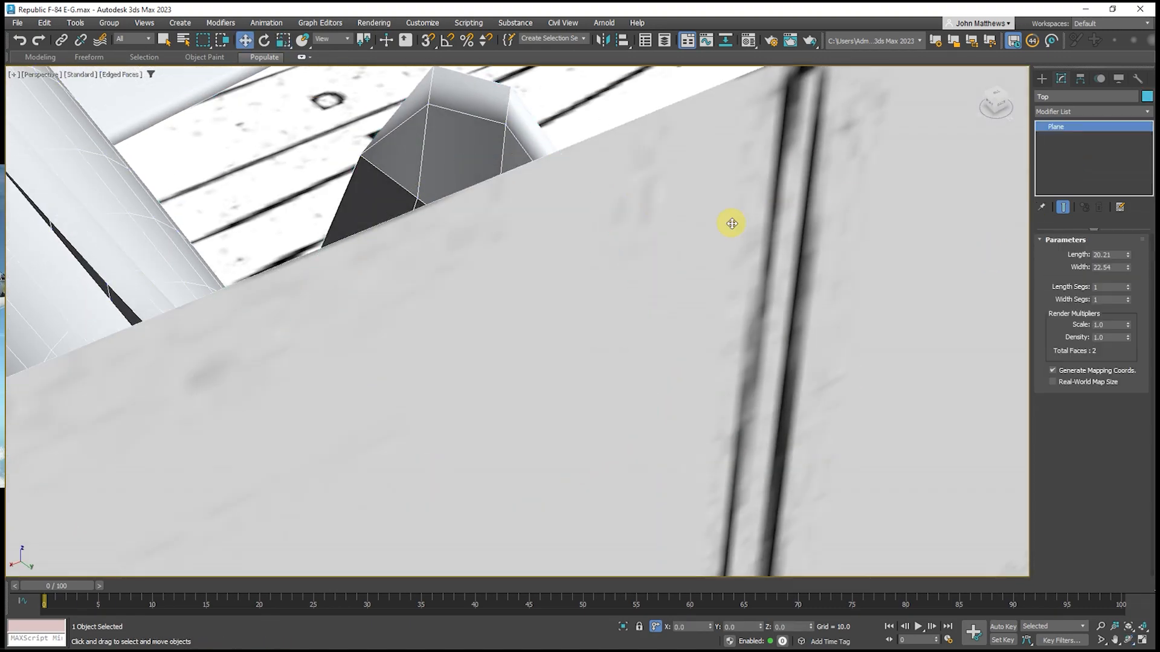
{"action": "right_click", "coordinate": [733, 226]}
{"action": "left_click", "coordinate": [688, 225]}
{"action": "left_click", "coordinate": [692, 226]}
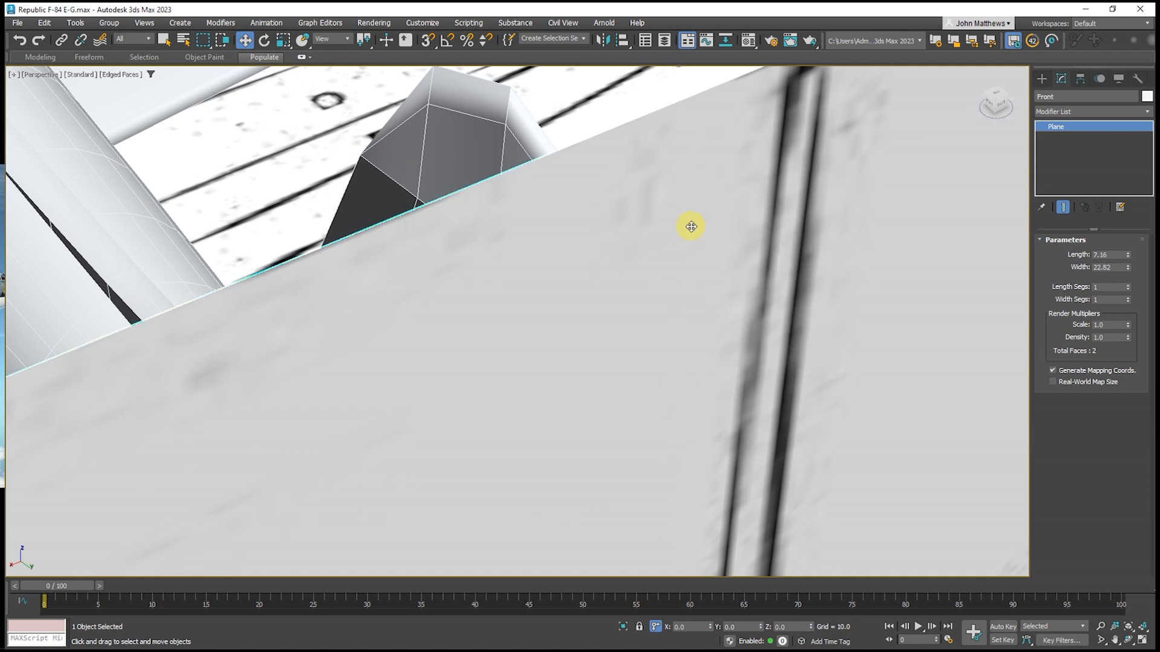
{"action": "right_click", "coordinate": [692, 228]}
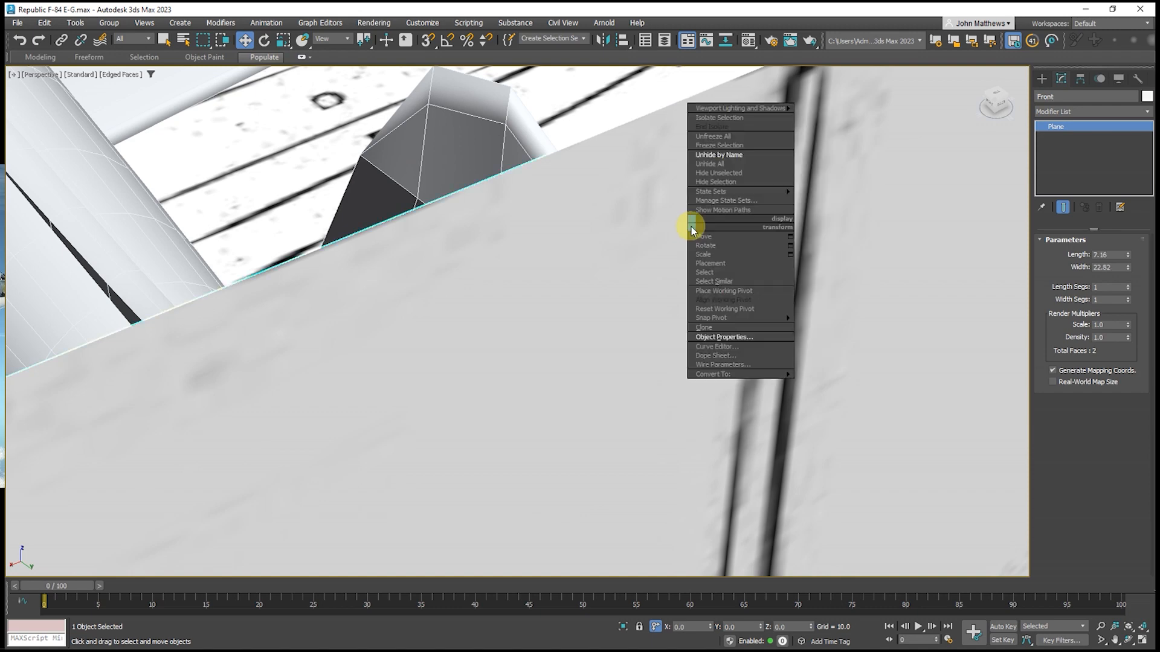
{"action": "left_click", "coordinate": [729, 181]}
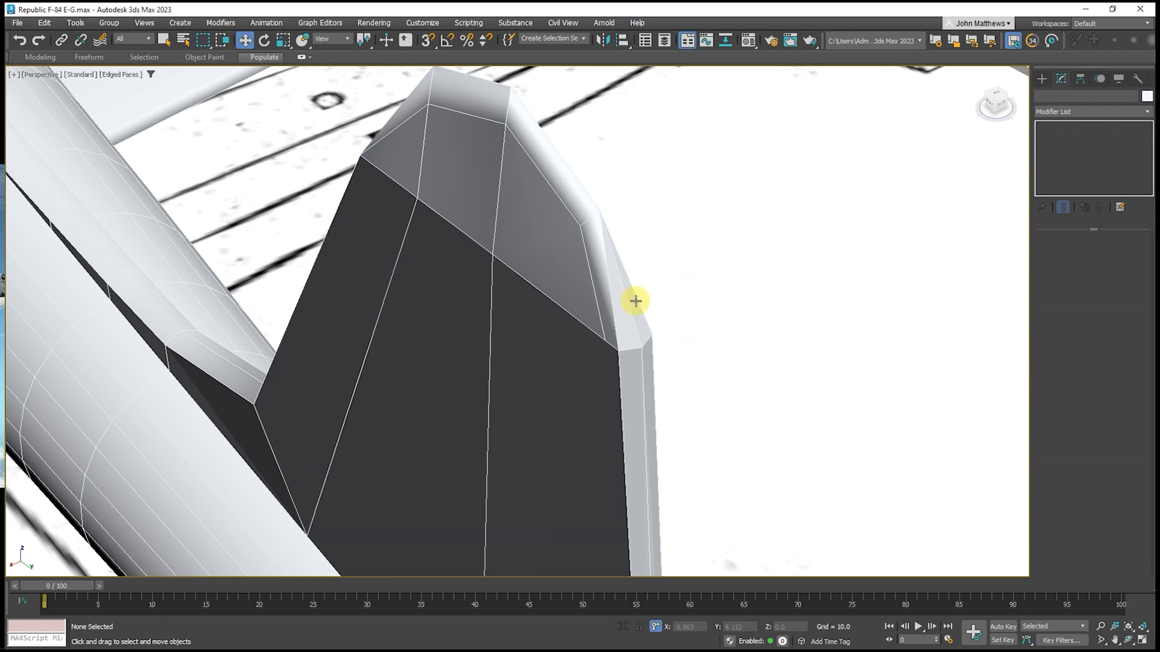
Target weld the Fuselage's outer trailing-edge vertex at the base of the fin tip to the adjacent centreline vertex
{"action": "left_click", "coordinate": [581, 311]}
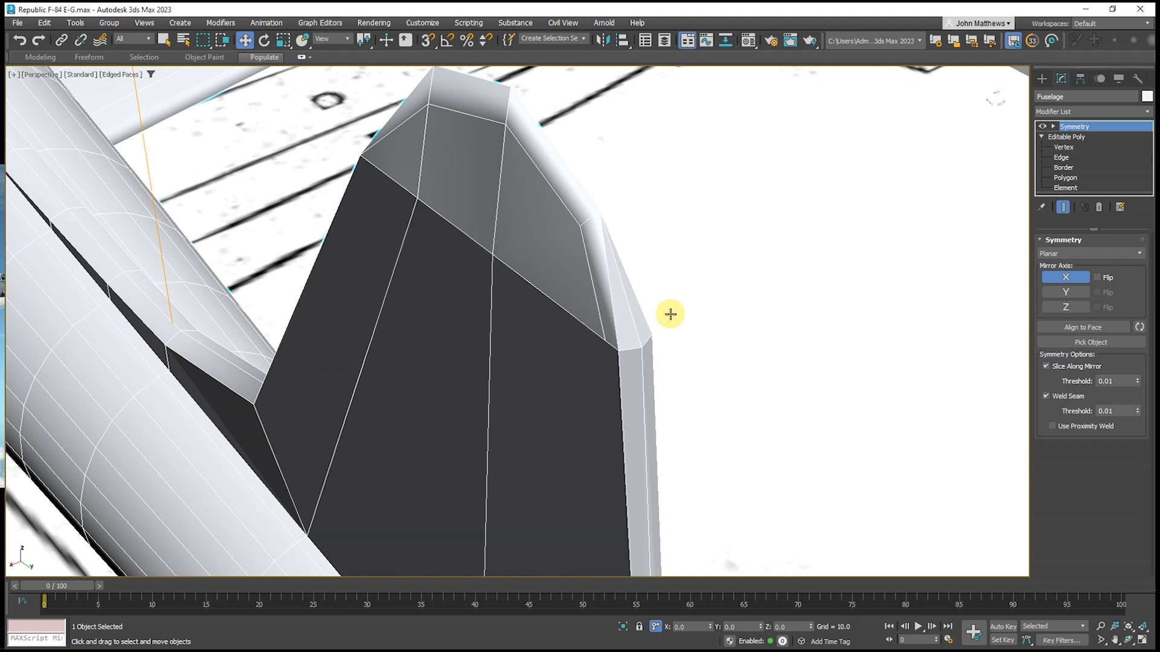
{"action": "left_click", "coordinate": [1063, 148]}
{"action": "left_click", "coordinate": [632, 337]}
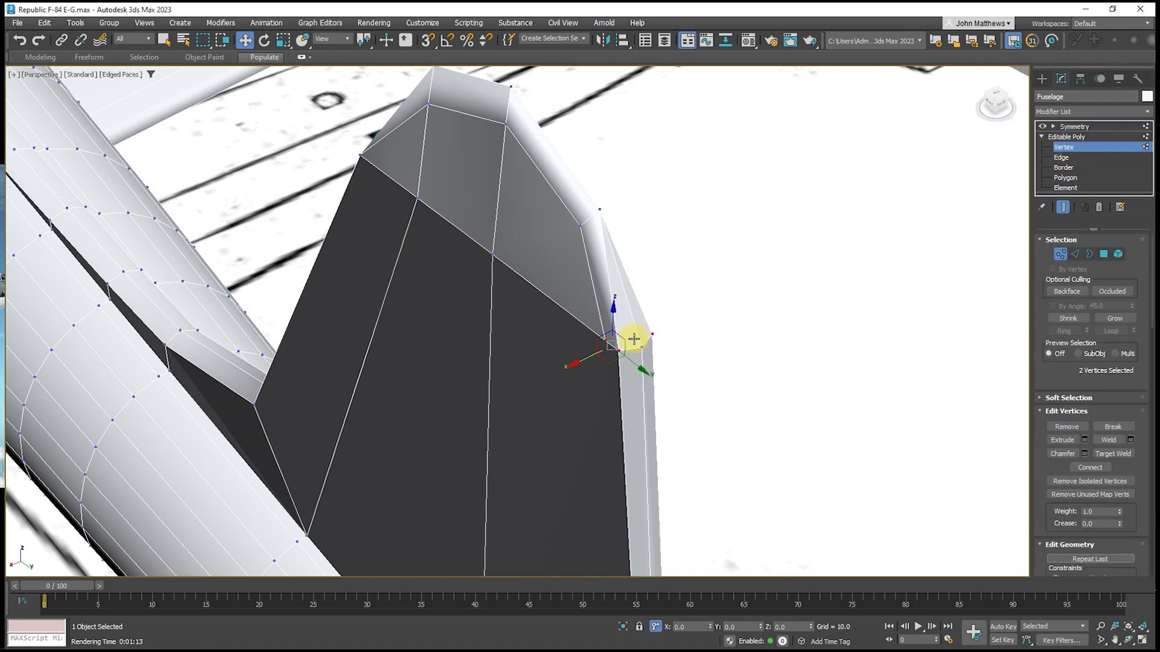
{"action": "right_click", "coordinate": [632, 397]}
{"action": "left_click", "coordinate": [611, 463]}
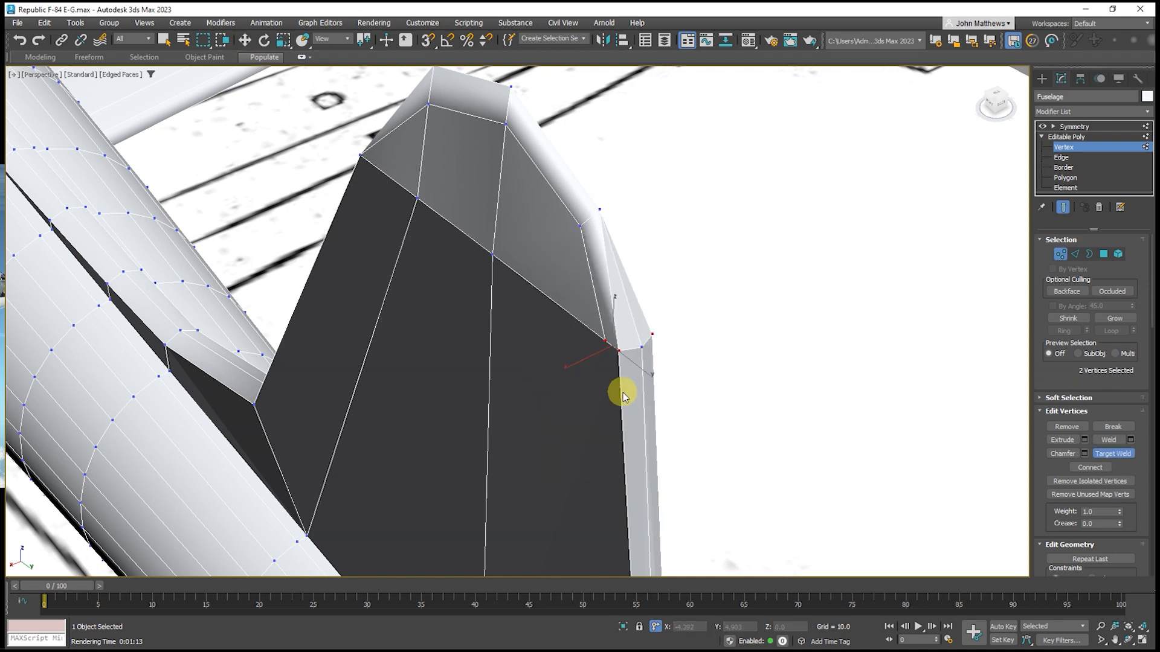
{"action": "left_click", "coordinate": [620, 351]}
{"action": "left_click", "coordinate": [641, 348]}
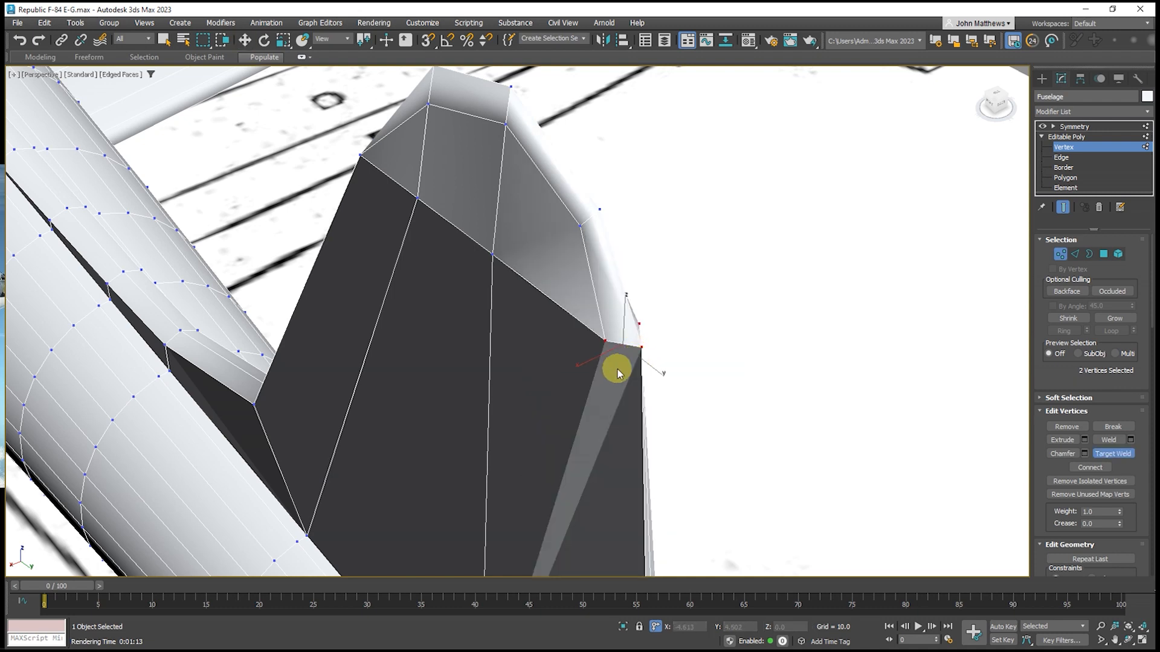
Cut an edge down the fin's rear side from the new vertex at the tip's base to the fuselage at the fin root
{"action": "scroll", "coordinate": [576, 326], "scroll_direction": "down", "scroll_amount": 2}
{"action": "scroll", "coordinate": [576, 330], "scroll_direction": "down", "scroll_amount": 1}
{"action": "middle_click_drag", "start_coordinate": [582, 332], "coordinate": [582, 244]}
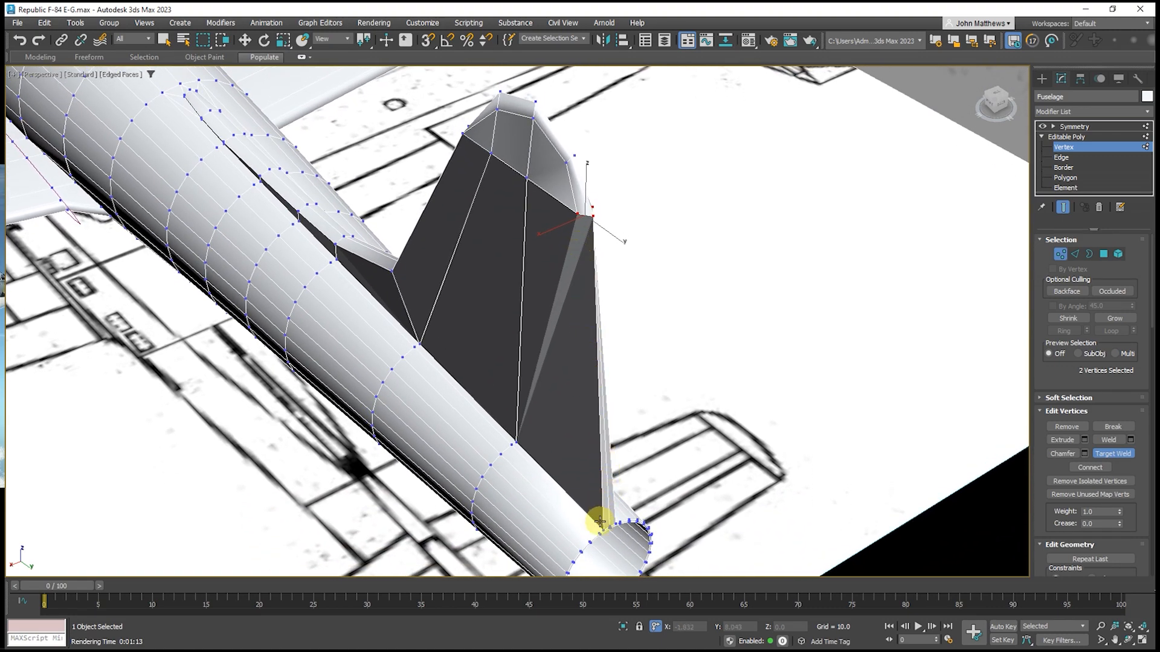
{"action": "scroll", "coordinate": [600, 517], "scroll_direction": "up", "scroll_amount": 5}
{"action": "scroll", "coordinate": [601, 528], "scroll_direction": "down", "scroll_amount": 4}
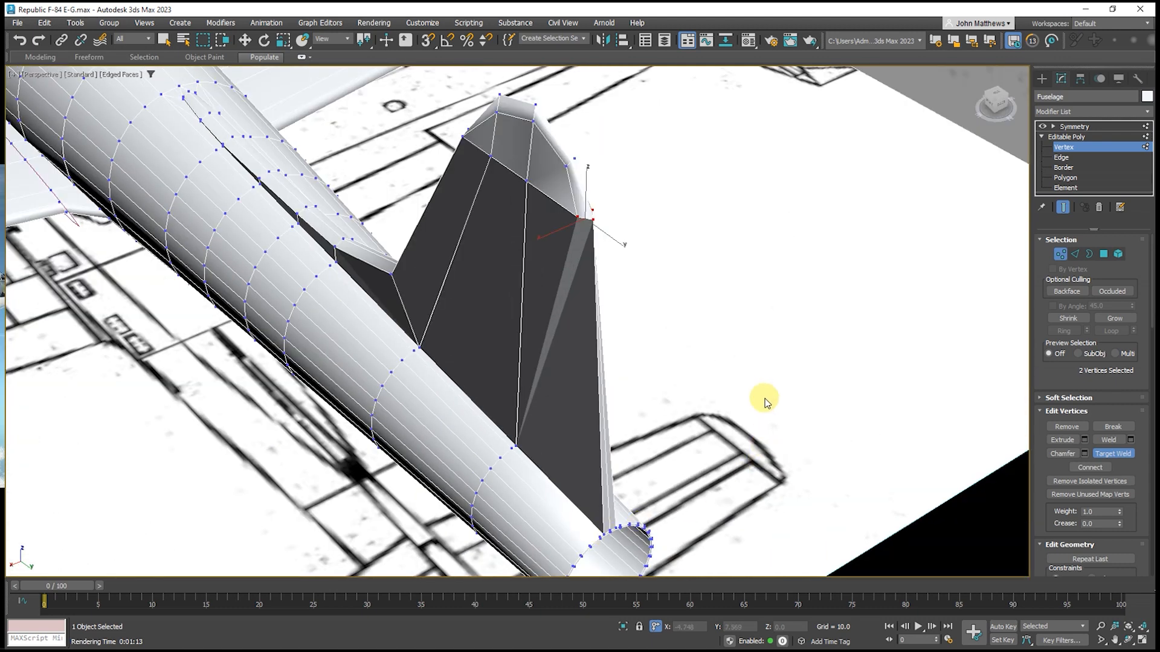
{"action": "key", "text": "w"}
{"action": "right_click", "coordinate": [661, 296]}
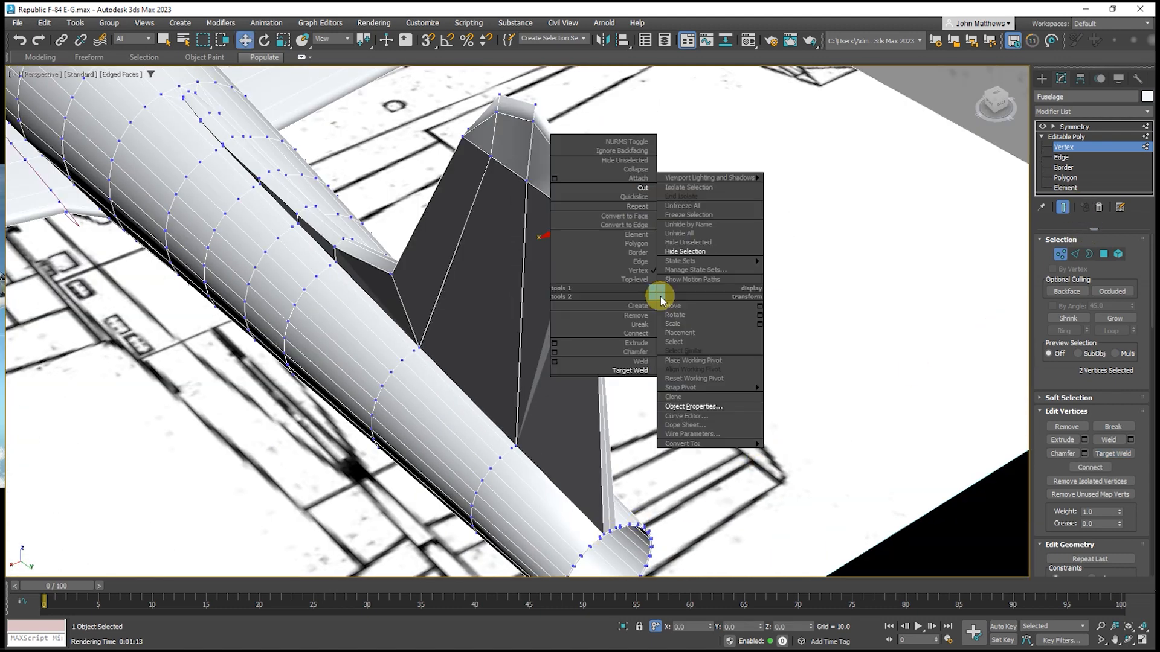
{"action": "left_click", "coordinate": [648, 183]}
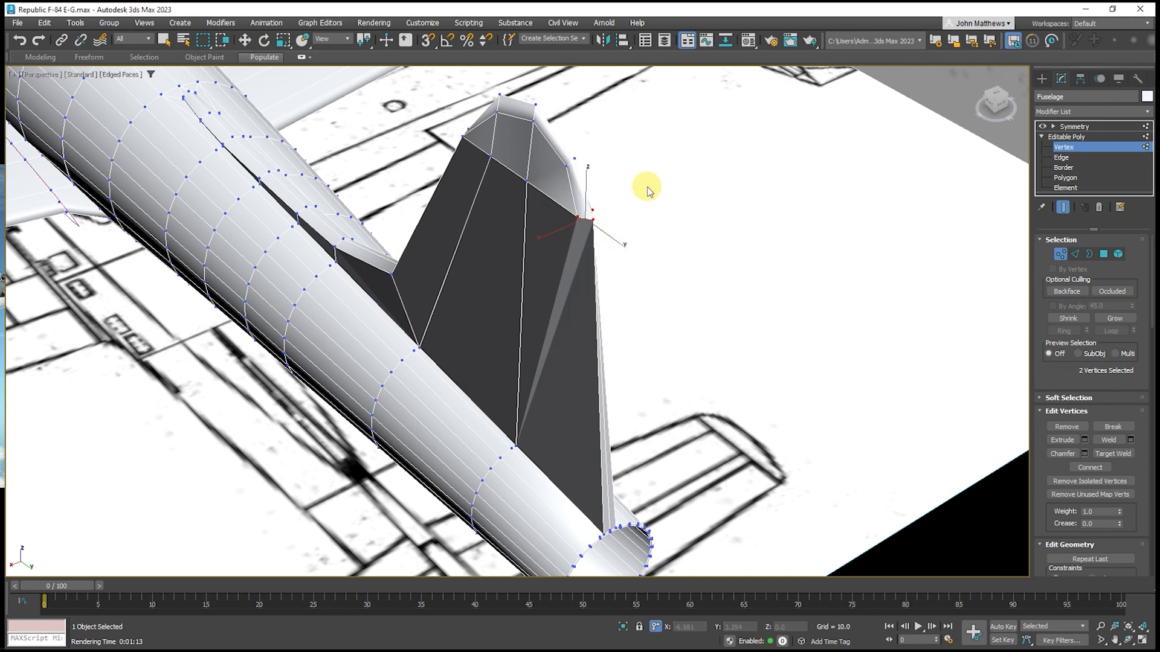
{"action": "left_click", "coordinate": [578, 216]}
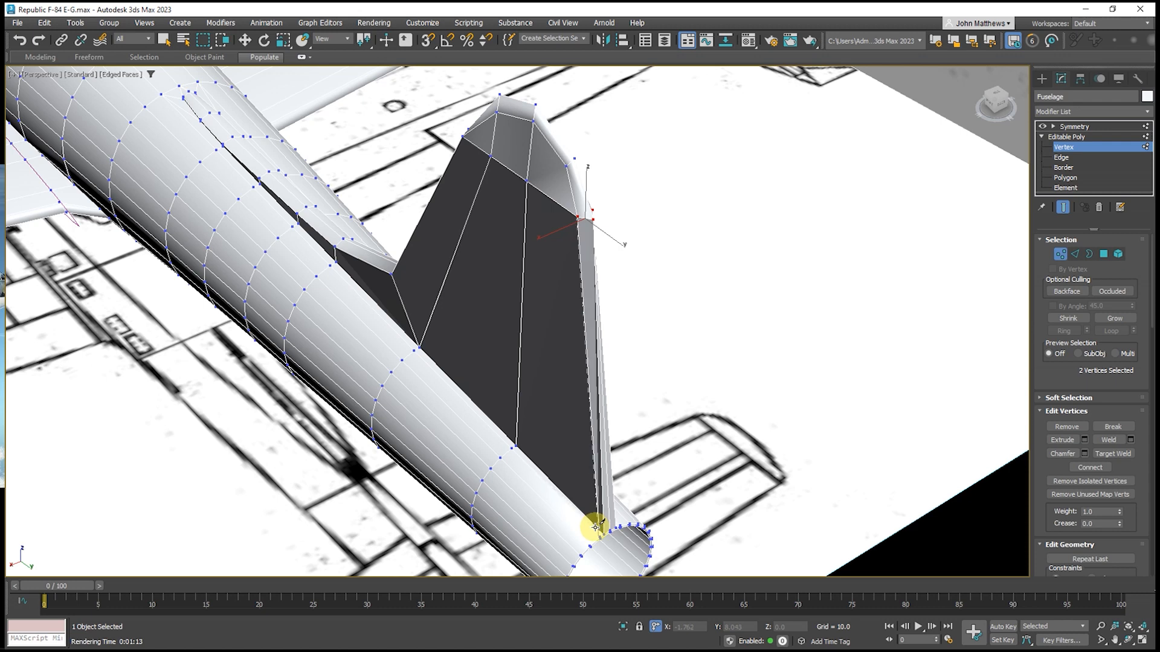
{"action": "left_click", "coordinate": [592, 527]}
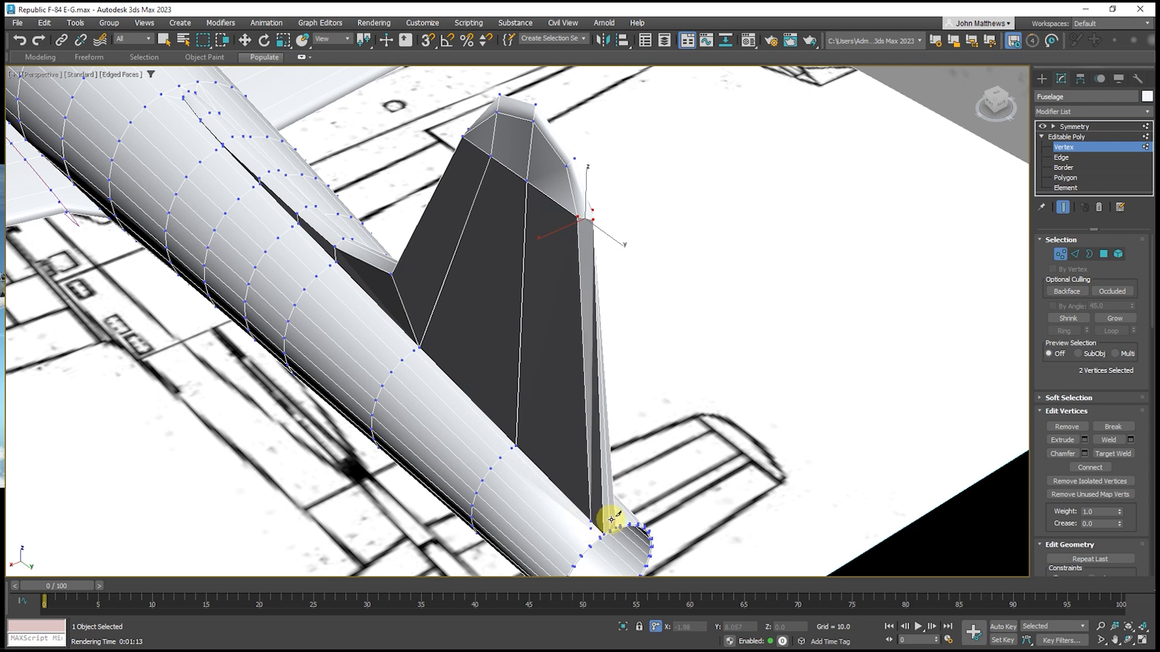
Target weld the stray vertex at the cut's lower end to the nearest vertex on the fuselage's rear rim
{"action": "scroll", "coordinate": [595, 531], "scroll_direction": "up", "scroll_amount": 5}
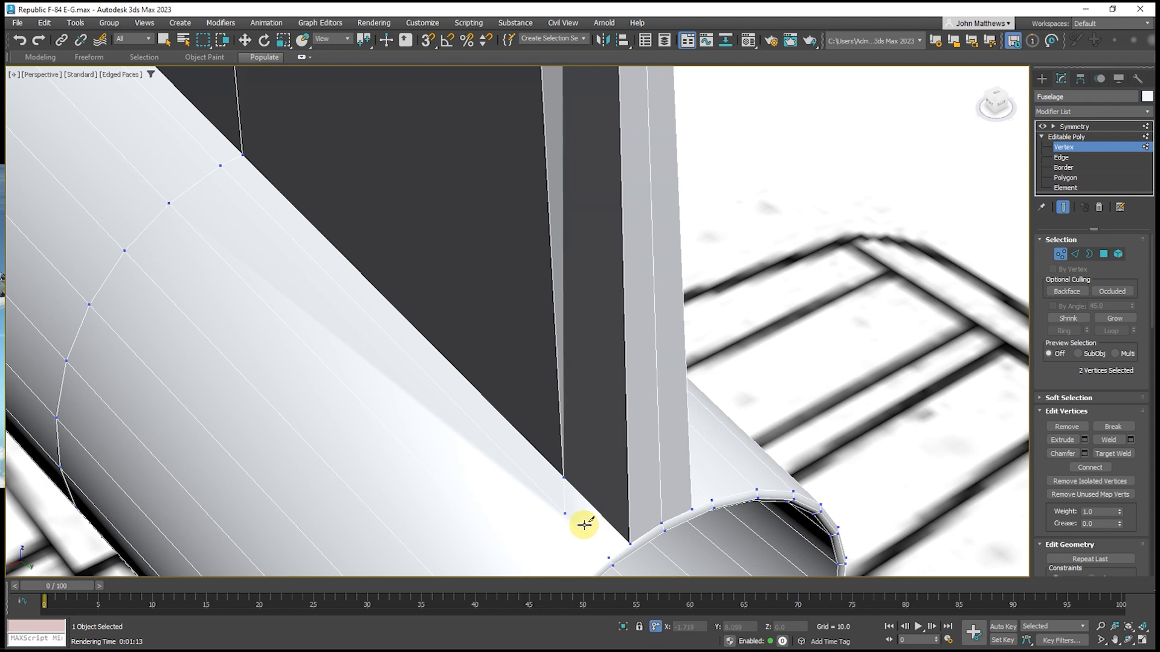
{"action": "right_click", "coordinate": [581, 495]}
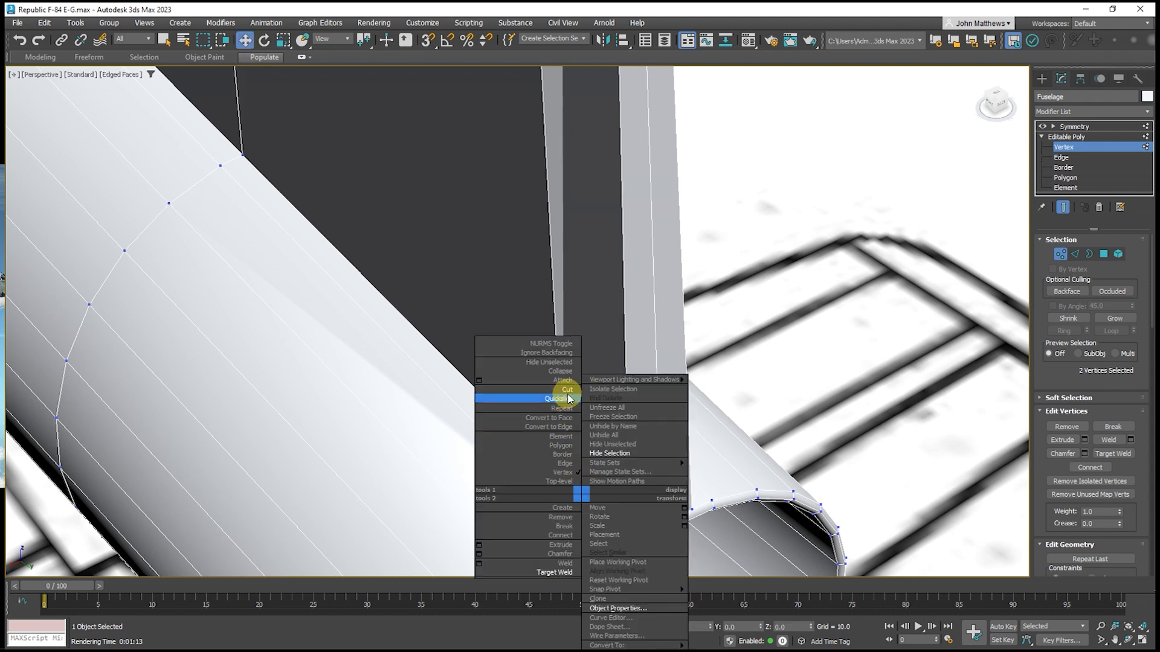
{"action": "left_click", "coordinate": [554, 572]}
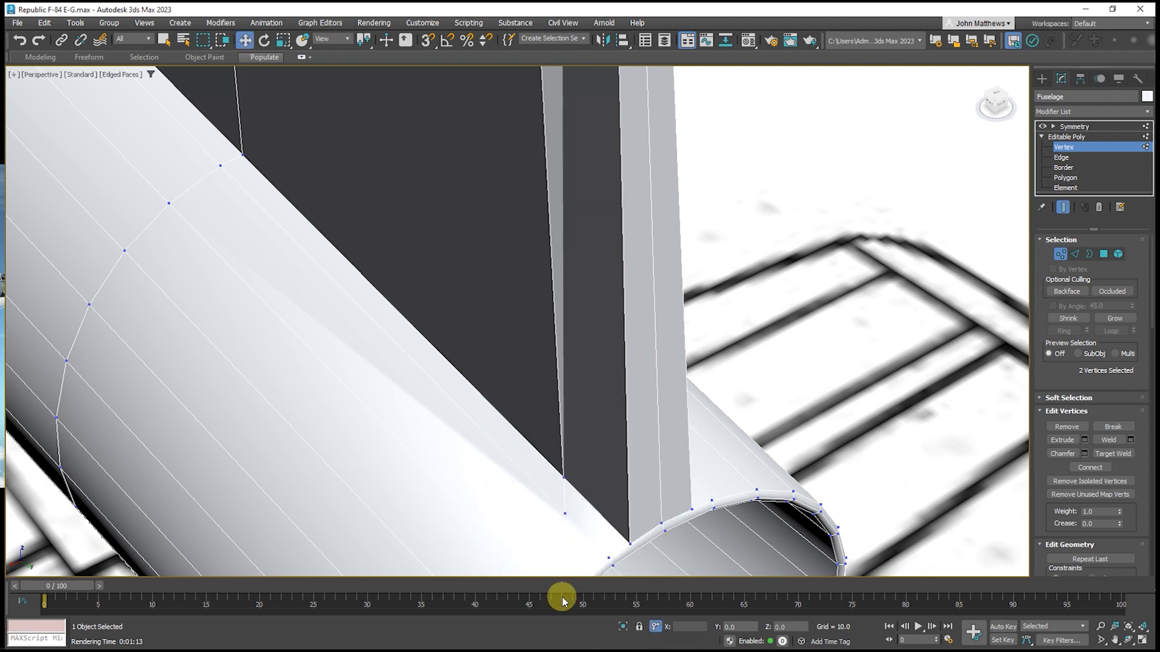
{"action": "left_click", "coordinate": [566, 514]}
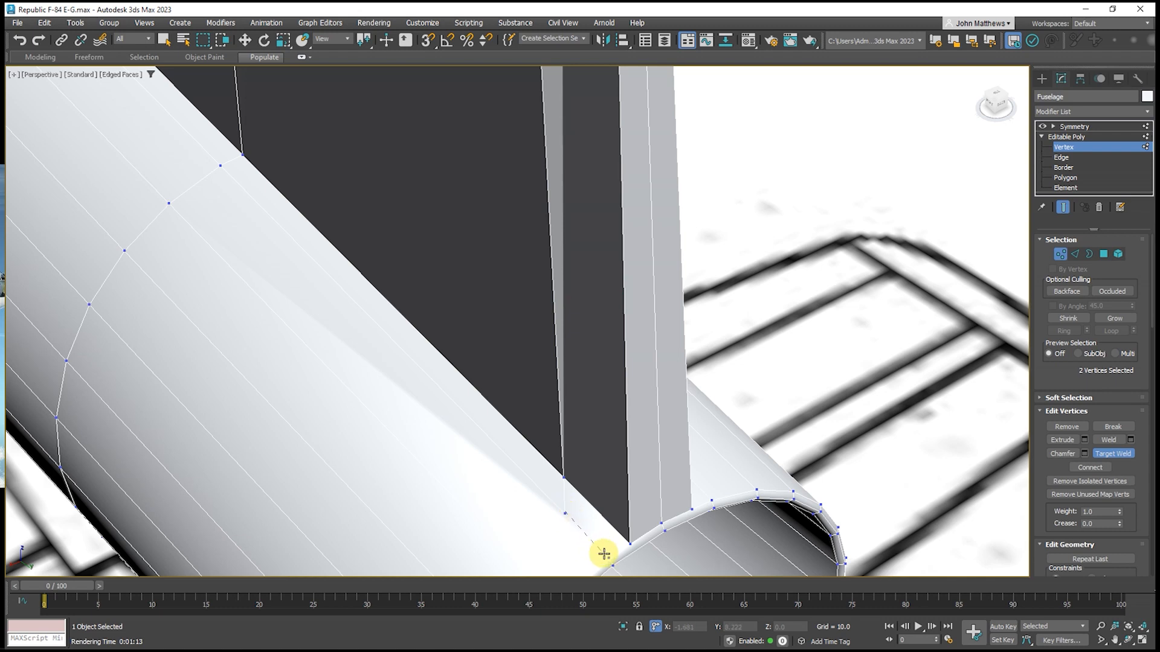
{"action": "left_click", "coordinate": [607, 557]}
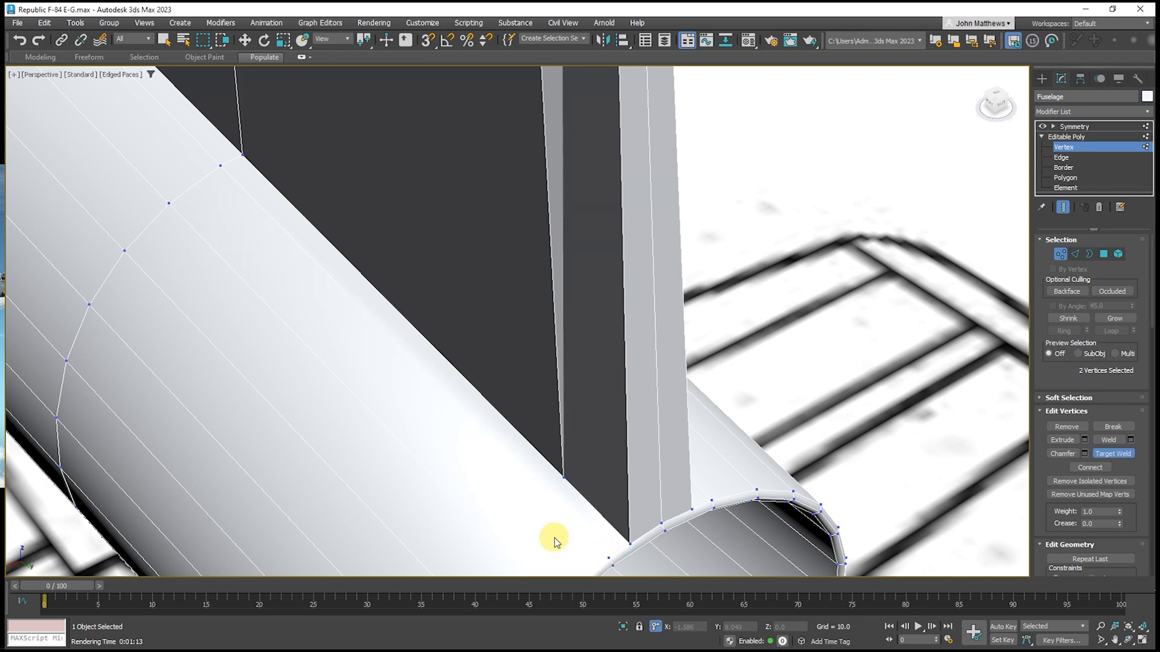
Cut a short edge across the fuselage skin beside the fin root to the fin's rear corner vertex
{"action": "right_click", "coordinate": [583, 500]}
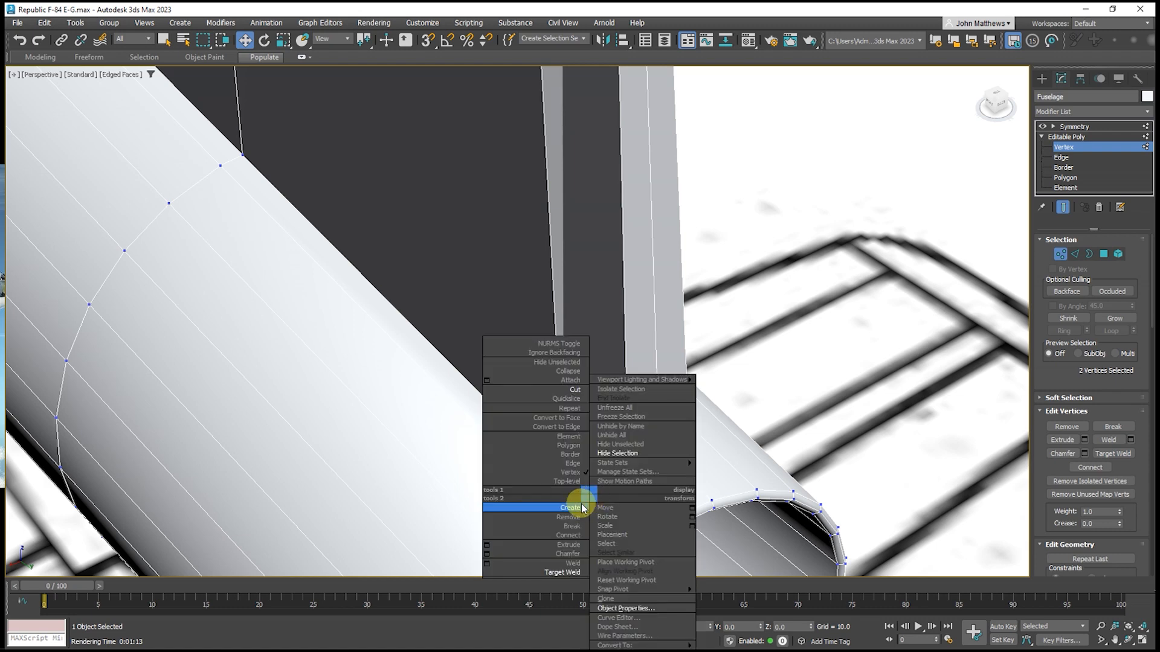
{"action": "left_click", "coordinate": [577, 390]}
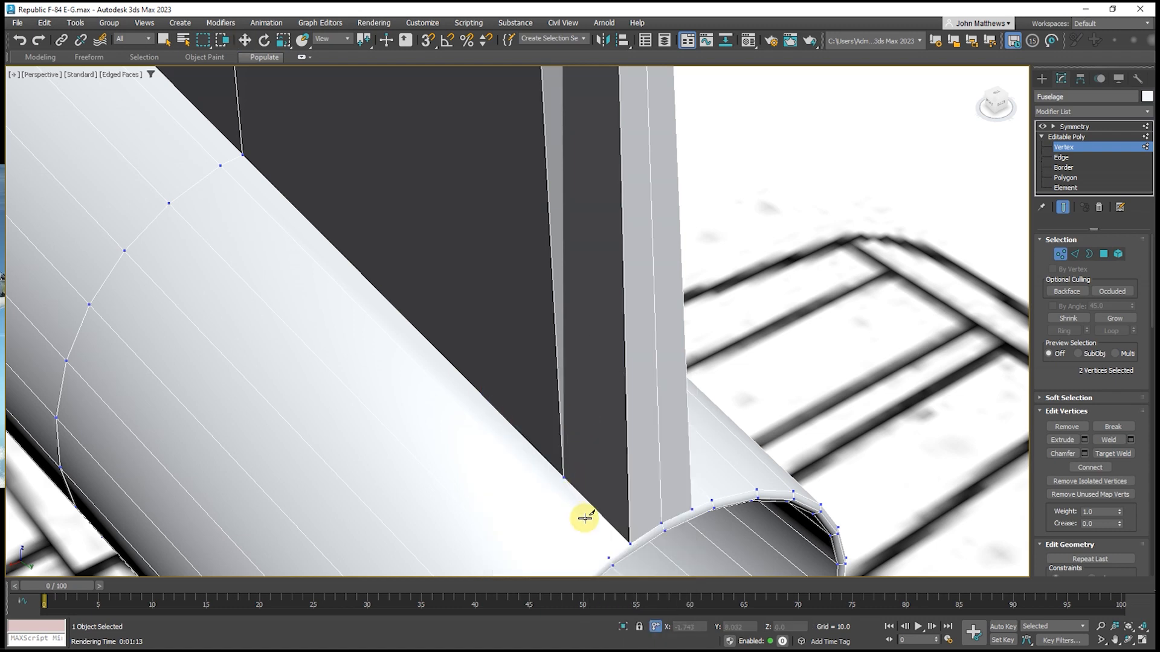
{"action": "left_click", "coordinate": [585, 518]}
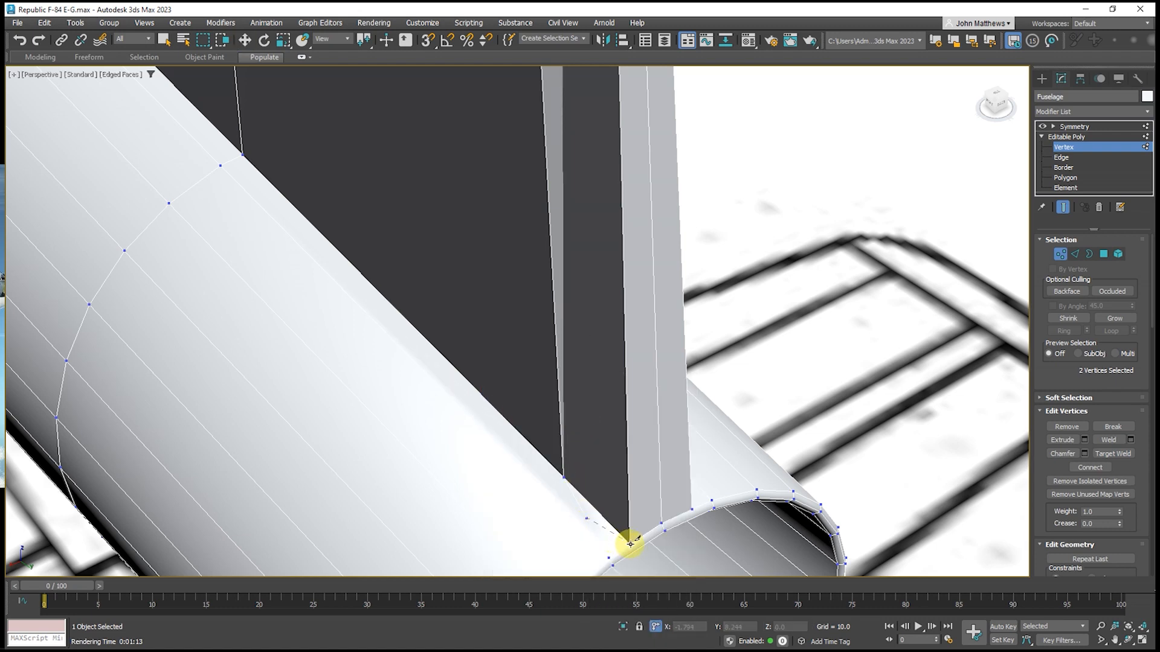
{"action": "right_click", "coordinate": [613, 496]}
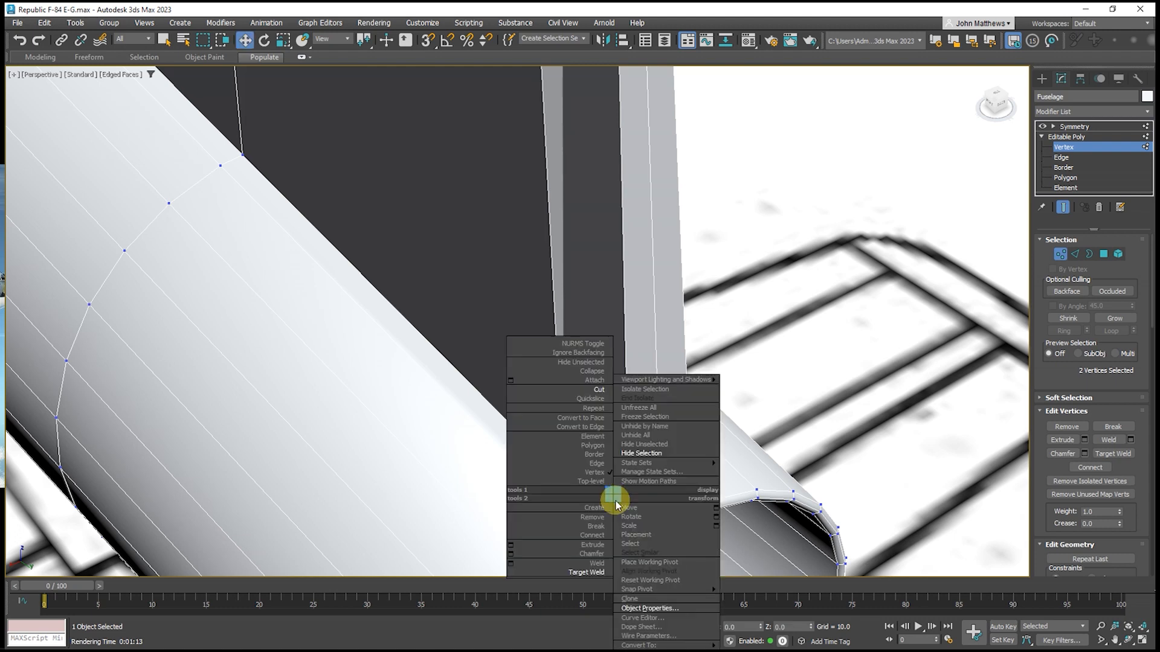
Target weld the stray cut vertex beside the fin root to the fin's rear corner vertex on the fuselage rim
{"action": "left_click", "coordinate": [589, 572]}
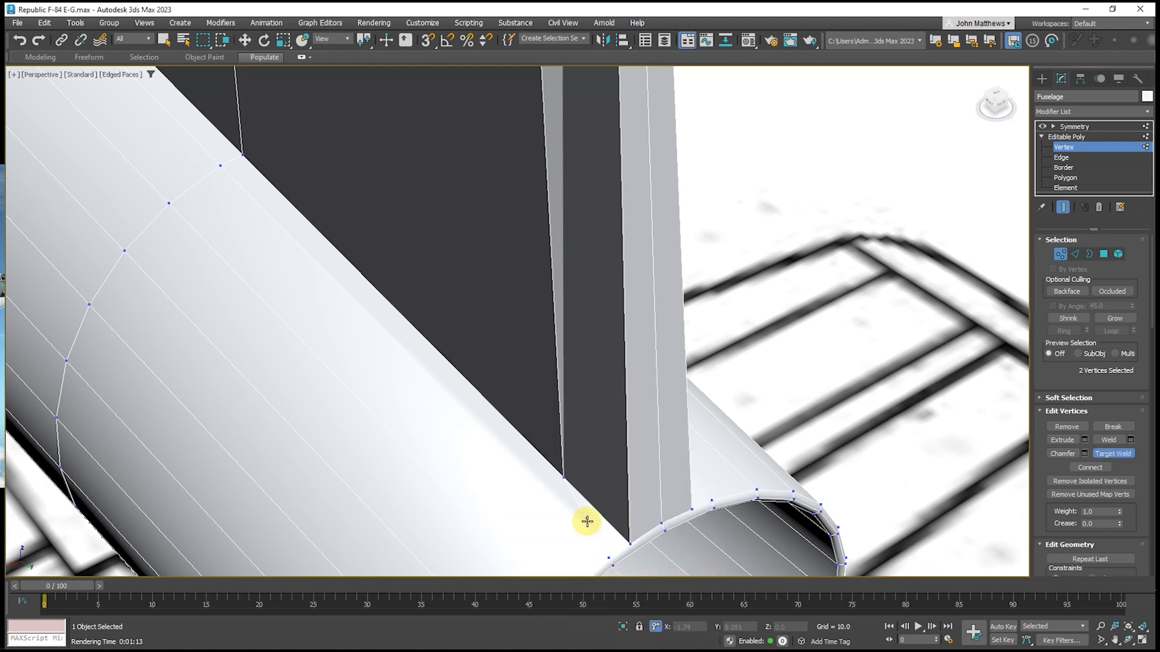
{"action": "left_click", "coordinate": [595, 521]}
{"action": "left_click", "coordinate": [630, 543]}
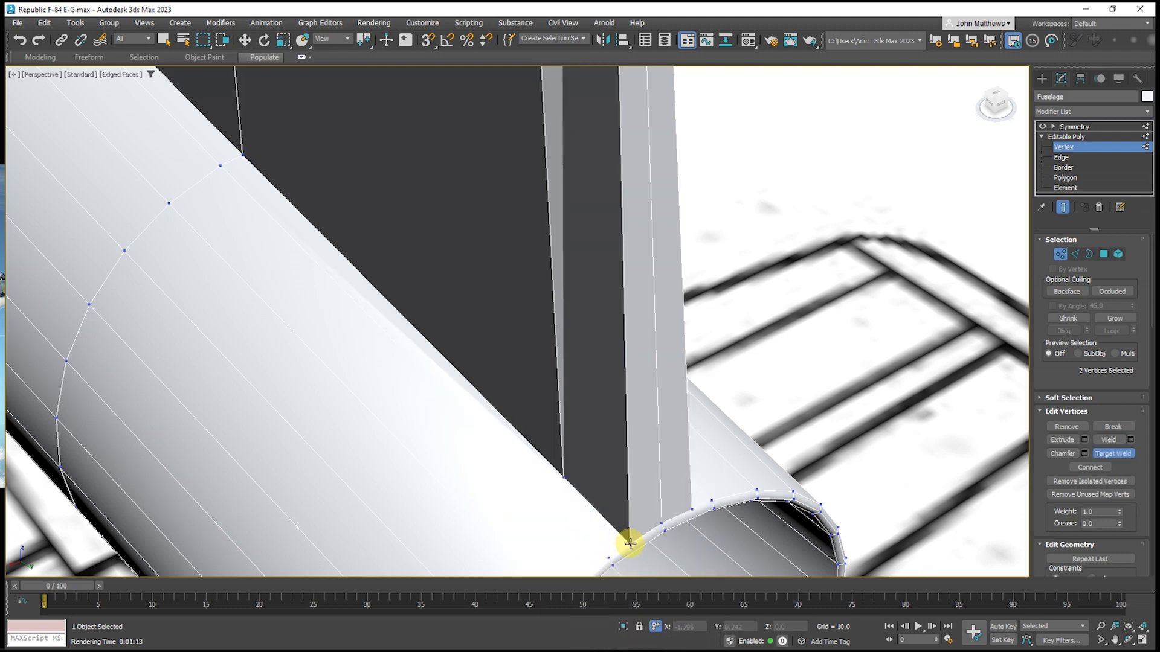
{"action": "scroll", "coordinate": [648, 502], "scroll_direction": "down", "scroll_amount": 5}
{"action": "scroll", "coordinate": [590, 512], "scroll_direction": "up", "scroll_amount": 5}
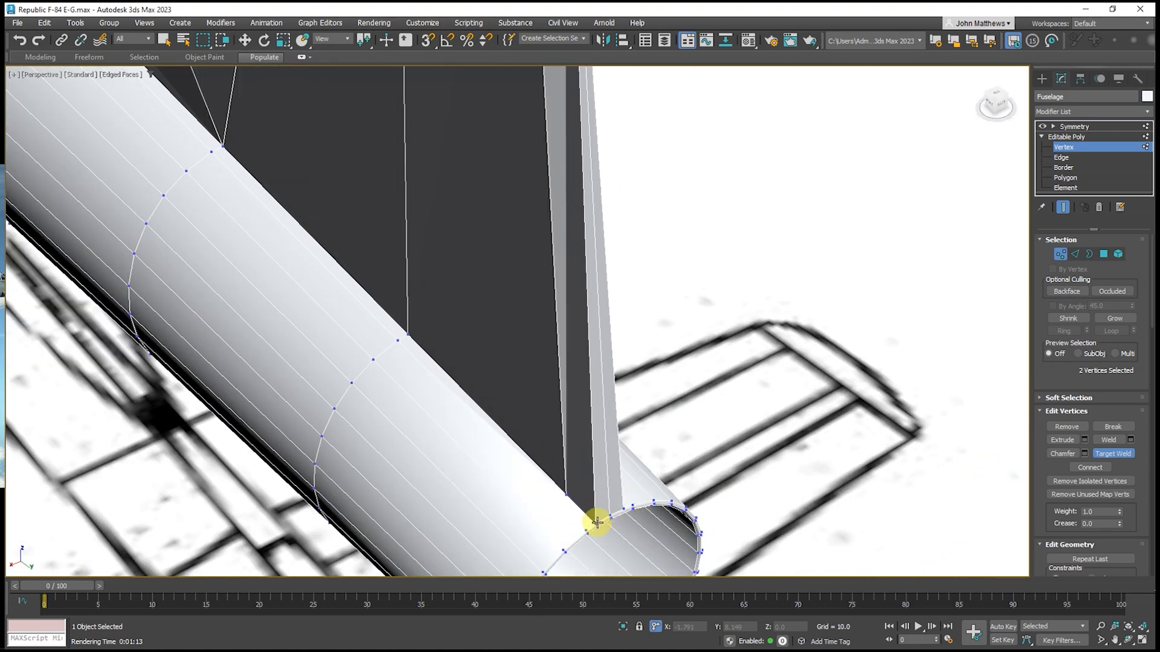
{"action": "scroll", "coordinate": [604, 519], "scroll_direction": "down", "scroll_amount": 5}
{"action": "scroll", "coordinate": [639, 524], "scroll_direction": "up", "scroll_amount": 7}
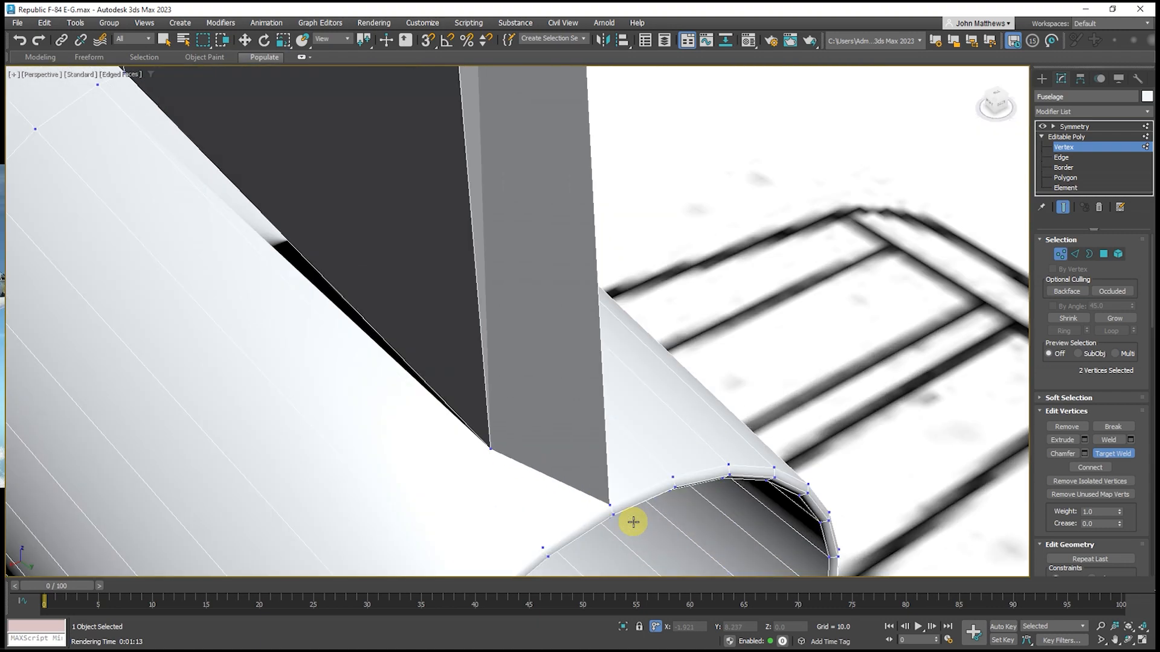
{"action": "scroll", "coordinate": [633, 522], "scroll_direction": "down", "scroll_amount": 4}
Activate Turn at Edge level to examine the hidden triangulation around the fin's root
{"action": "left_click", "coordinate": [1061, 157]}
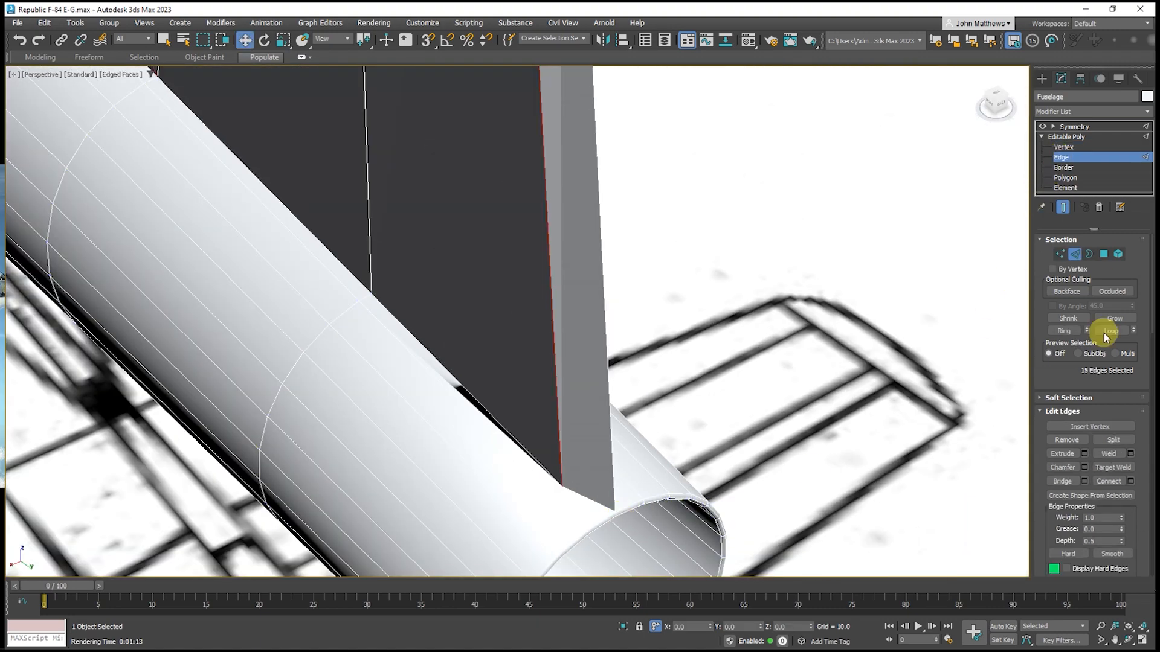
{"action": "scroll", "coordinate": [1106, 336], "scroll_direction": "down", "scroll_amount": 3}
{"action": "left_click", "coordinate": [1113, 497]}
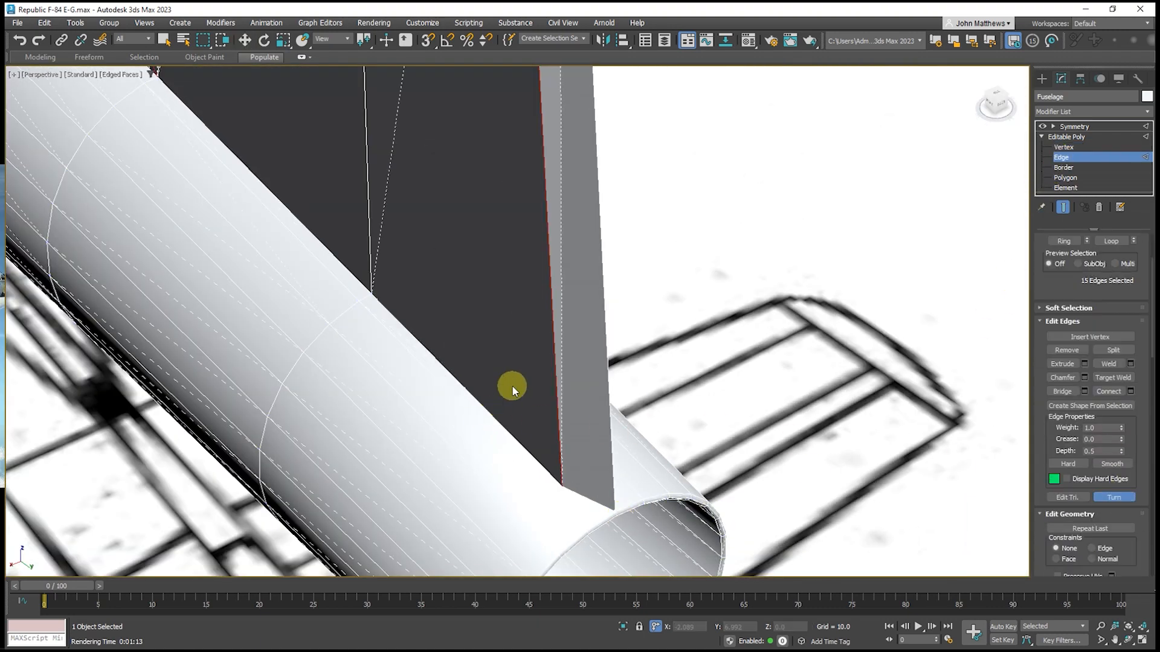
{"action": "scroll", "coordinate": [554, 414], "scroll_direction": "down", "scroll_amount": 5}
Restore the four-viewport layout and raise the fin tip's inner front and top vertices about 0.1 in the Right view
{"action": "left_click", "coordinate": [1141, 640]}
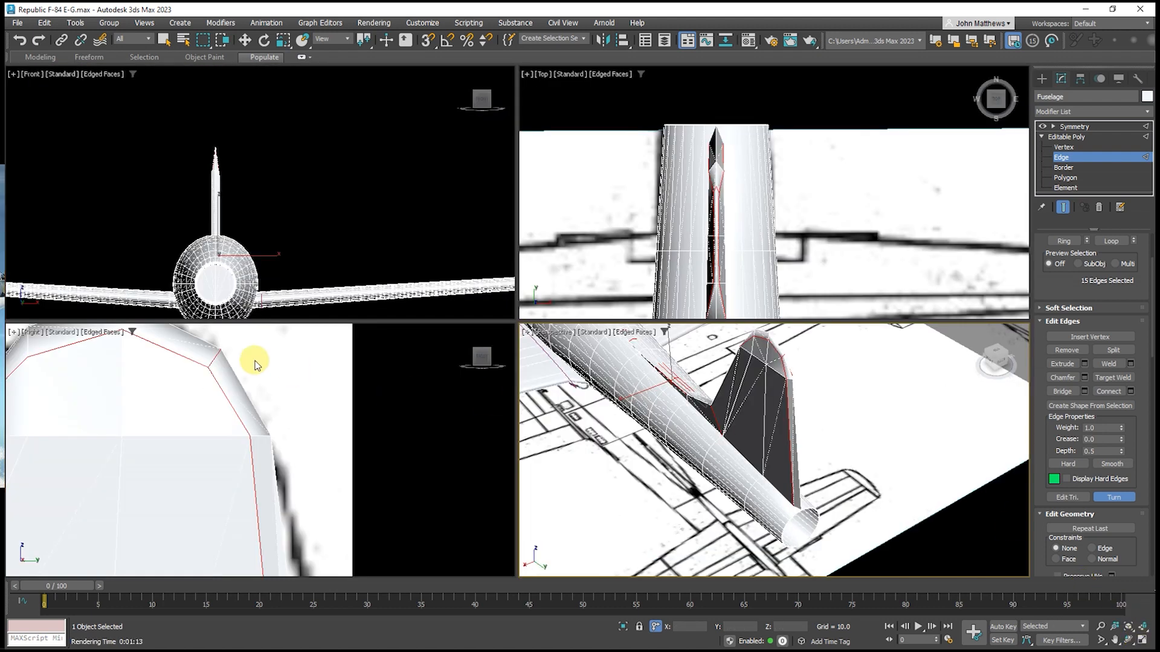
{"action": "scroll", "coordinate": [302, 377], "scroll_direction": "down", "scroll_amount": 2}
{"action": "key", "text": "1"}
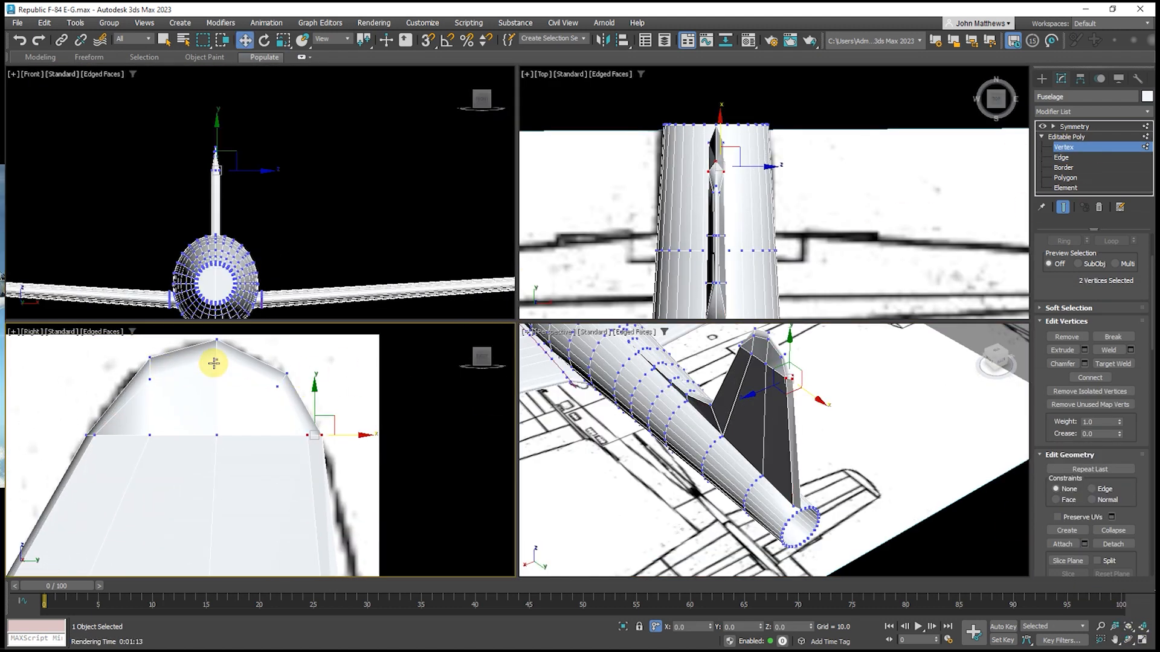
{"action": "left_click", "coordinate": [151, 375]}
{"action": "left_click_drag", "start_coordinate": [194, 357], "coordinate": [178, 329]}
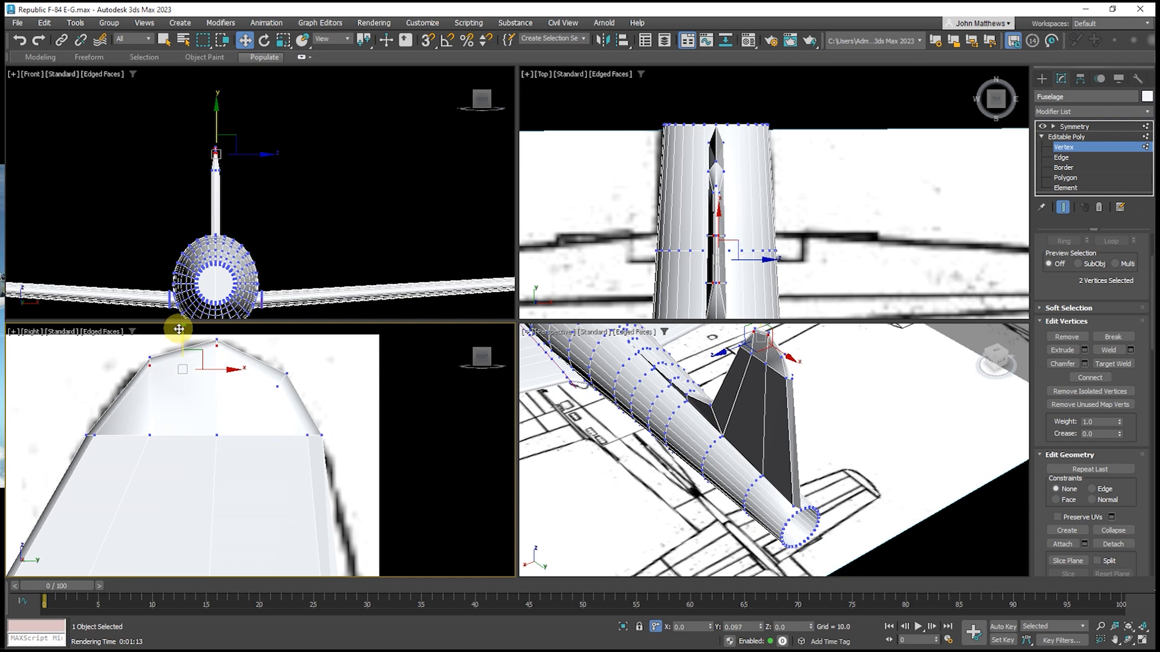
Select the fin tip's inner rear vertex and make the Fuselage see-through in its object properties
{"action": "left_click", "coordinate": [277, 386]}
{"action": "scroll", "coordinate": [279, 380], "scroll_direction": "up", "scroll_amount": 3}
{"action": "right_click", "coordinate": [329, 394]}
{"action": "left_click", "coordinate": [365, 507]}
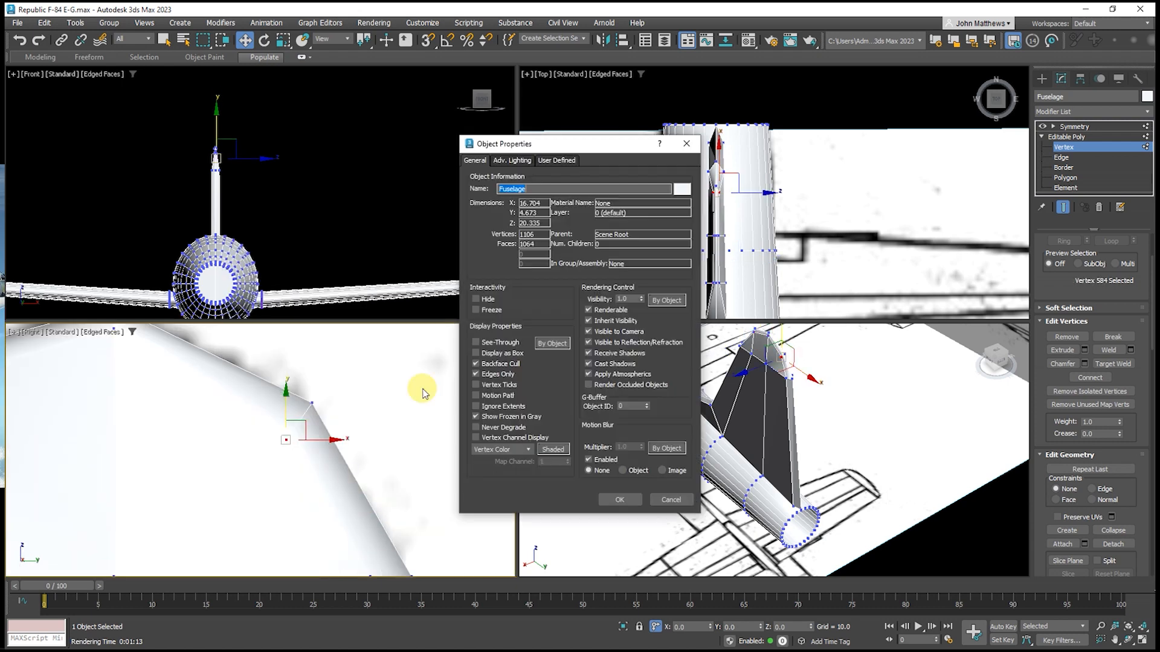
{"action": "left_click", "coordinate": [476, 343]}
{"action": "left_click", "coordinate": [634, 488]}
Move the fin tip's inner rear vertex and the inner trailing-edge vertex at the tip's base outward toward the fin outline
{"action": "left_click_drag", "start_coordinate": [365, 475], "coordinate": [375, 455]}
{"action": "scroll", "coordinate": [235, 399], "scroll_direction": "down", "scroll_amount": 3}
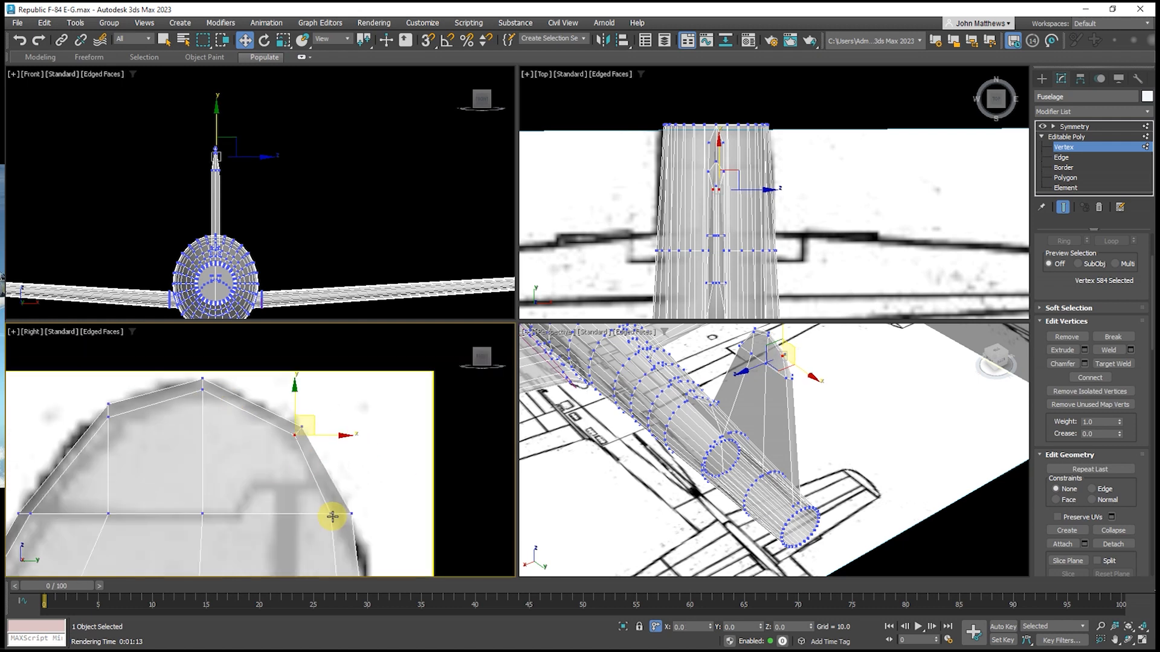
{"action": "left_click", "coordinate": [332, 514]}
{"action": "left_click_drag", "start_coordinate": [380, 514], "coordinate": [387, 514]}
{"action": "scroll", "coordinate": [299, 416], "scroll_direction": "down", "scroll_amount": 7}
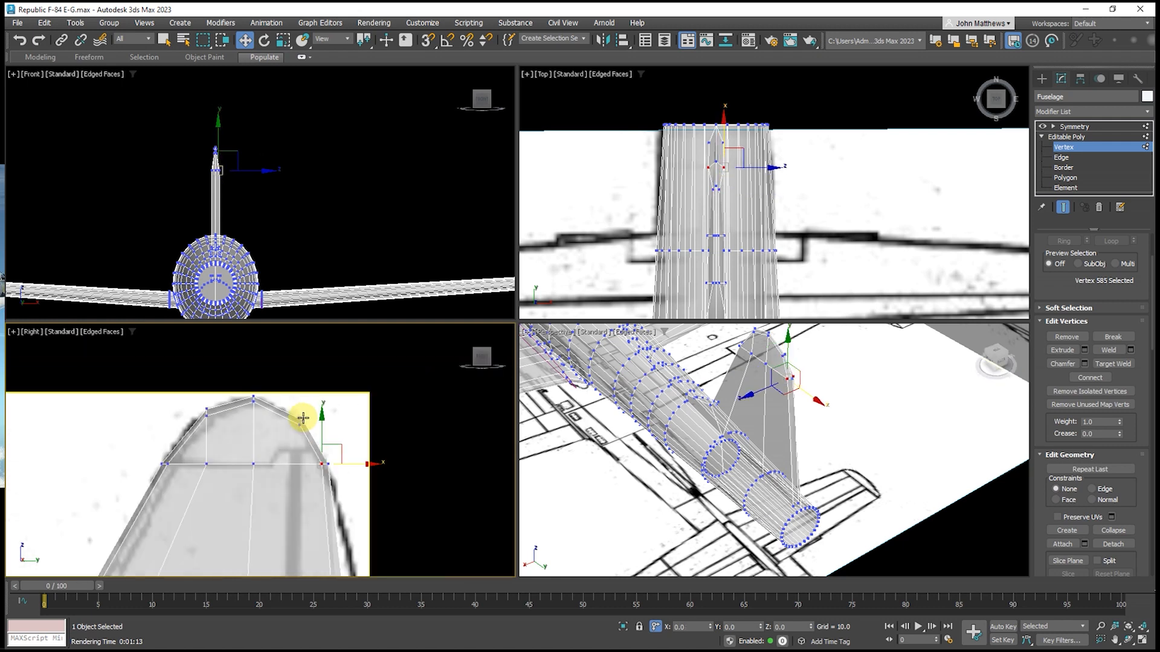
Move the inner trailing-edge vertex at the fin root aft and the inner leading-edge vertex at the tip's base forward
{"action": "scroll", "coordinate": [323, 536], "scroll_direction": "up", "scroll_amount": 9}
{"action": "left_click", "coordinate": [260, 540]}
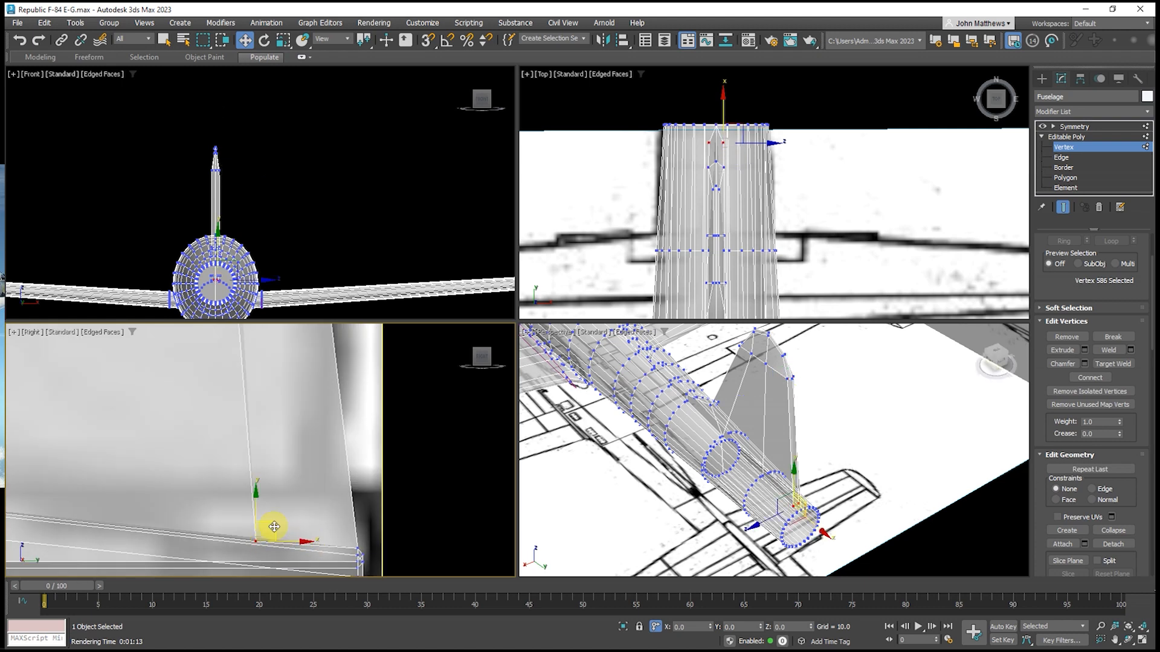
{"action": "left_click_drag", "start_coordinate": [267, 529], "coordinate": [338, 530]}
{"action": "scroll", "coordinate": [335, 535], "scroll_direction": "down", "scroll_amount": 6}
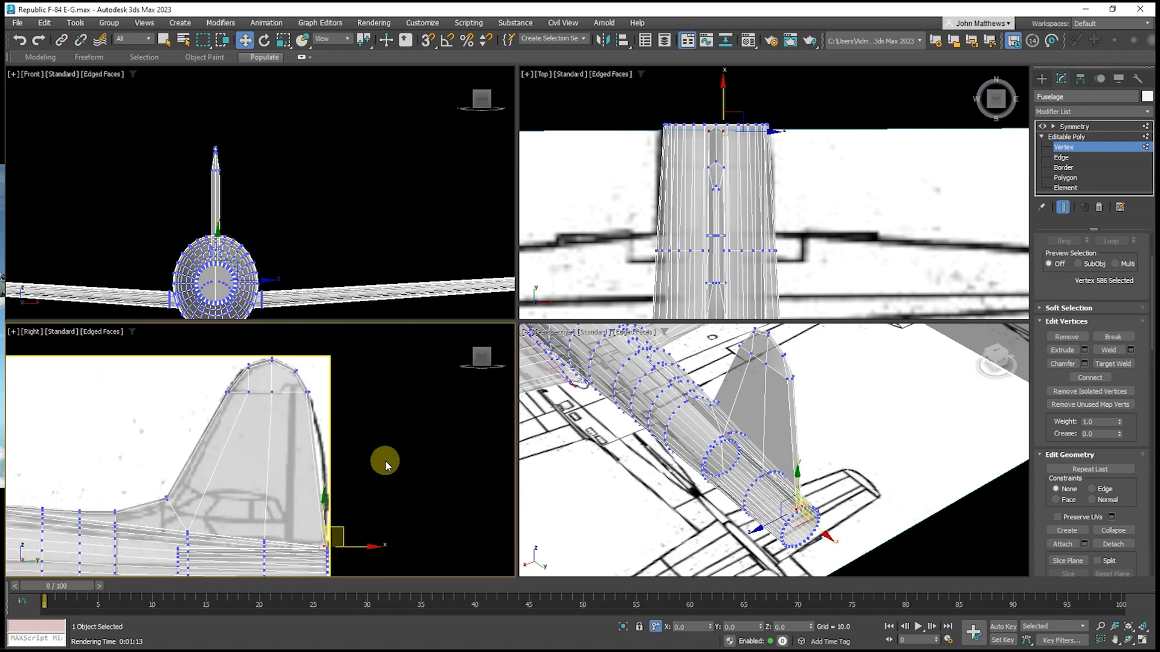
{"action": "left_click", "coordinate": [249, 391]}
{"action": "left_click_drag", "start_coordinate": [295, 395], "coordinate": [279, 395]}
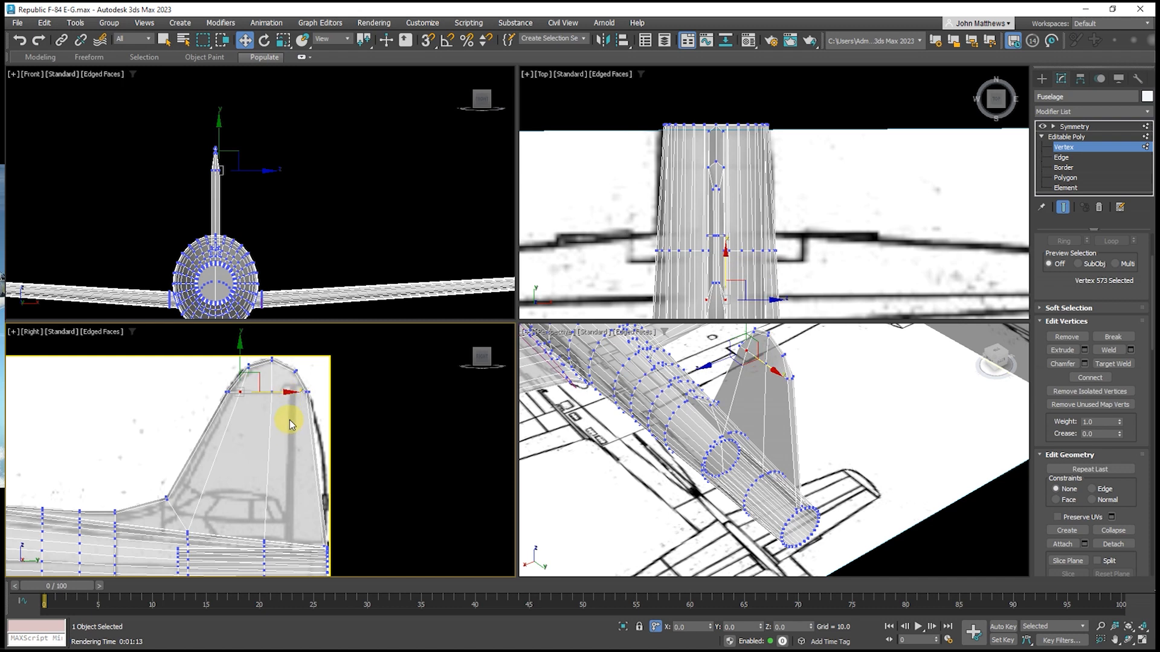
Preview a Uniform chamfer of 0.435 with one segment on the two edges at the base of the fin's leading edge
{"action": "left_click", "coordinate": [1061, 157]}
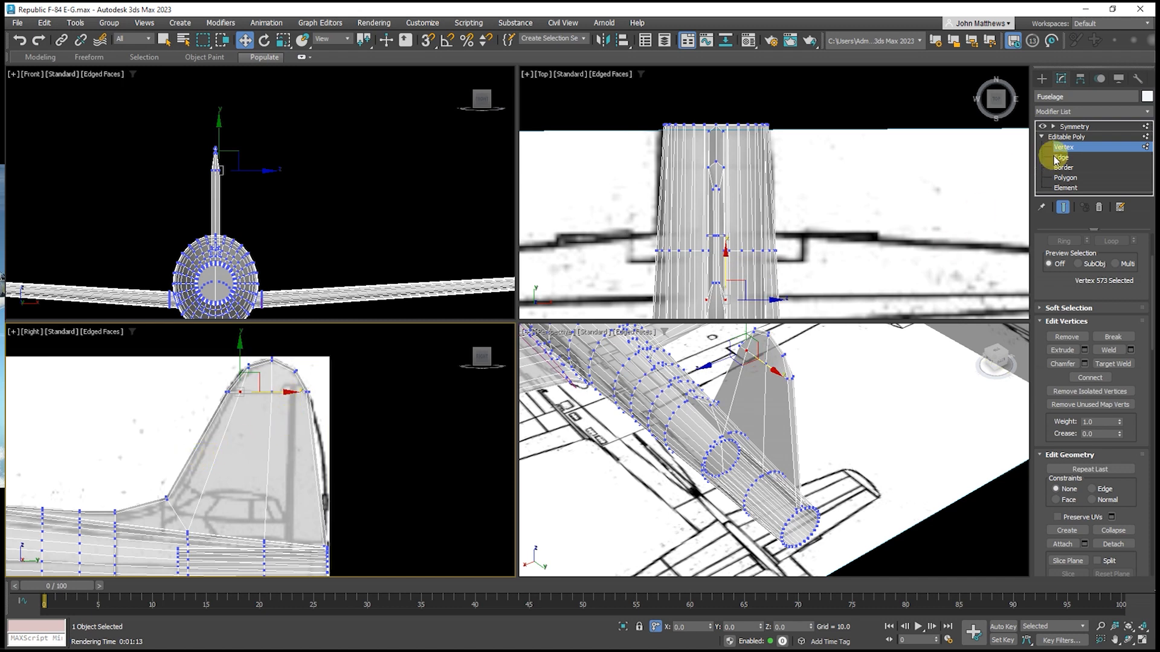
{"action": "scroll", "coordinate": [509, 488], "scroll_direction": "up", "scroll_amount": 4}
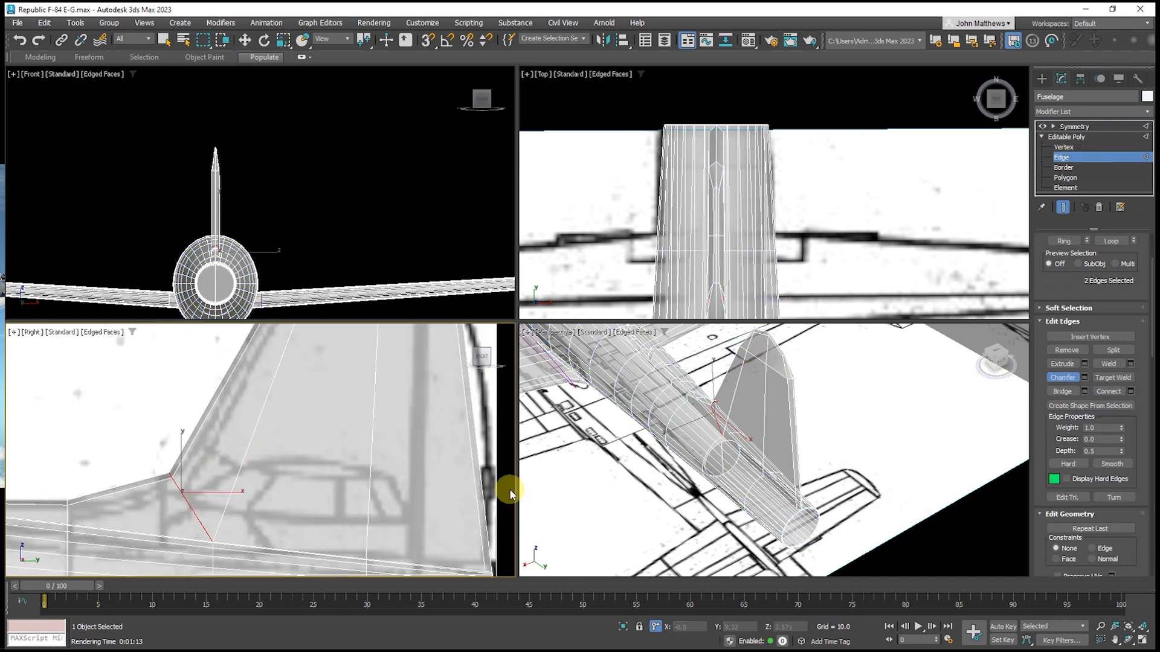
{"action": "left_click", "coordinate": [1085, 377]}
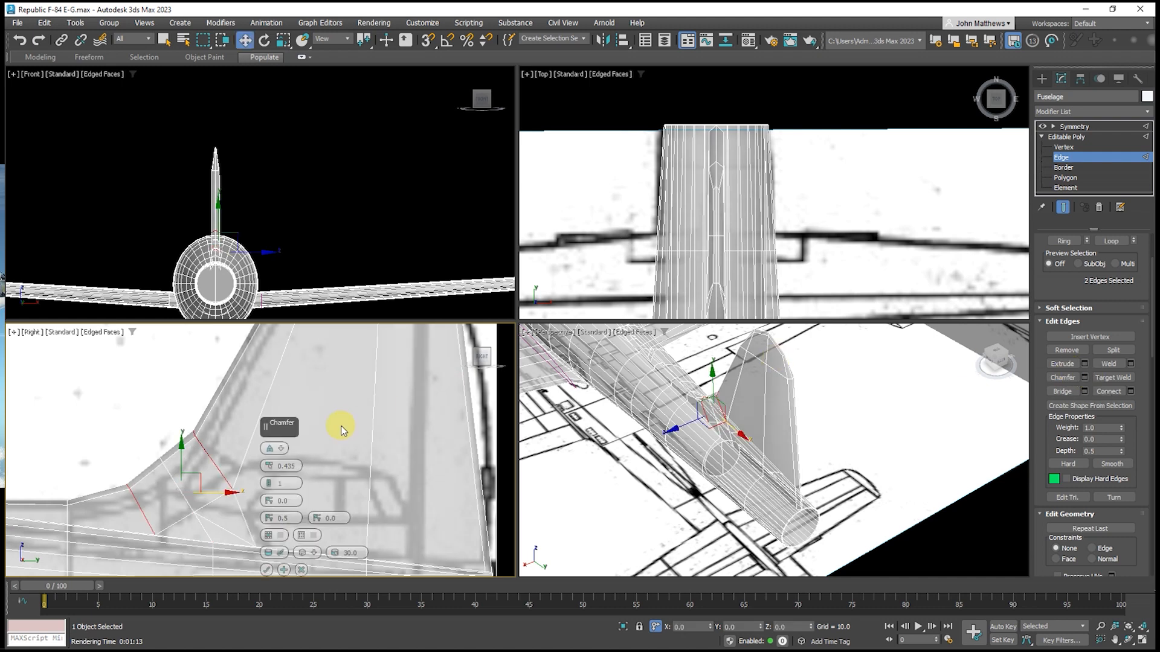
{"action": "left_click", "coordinate": [283, 450]}
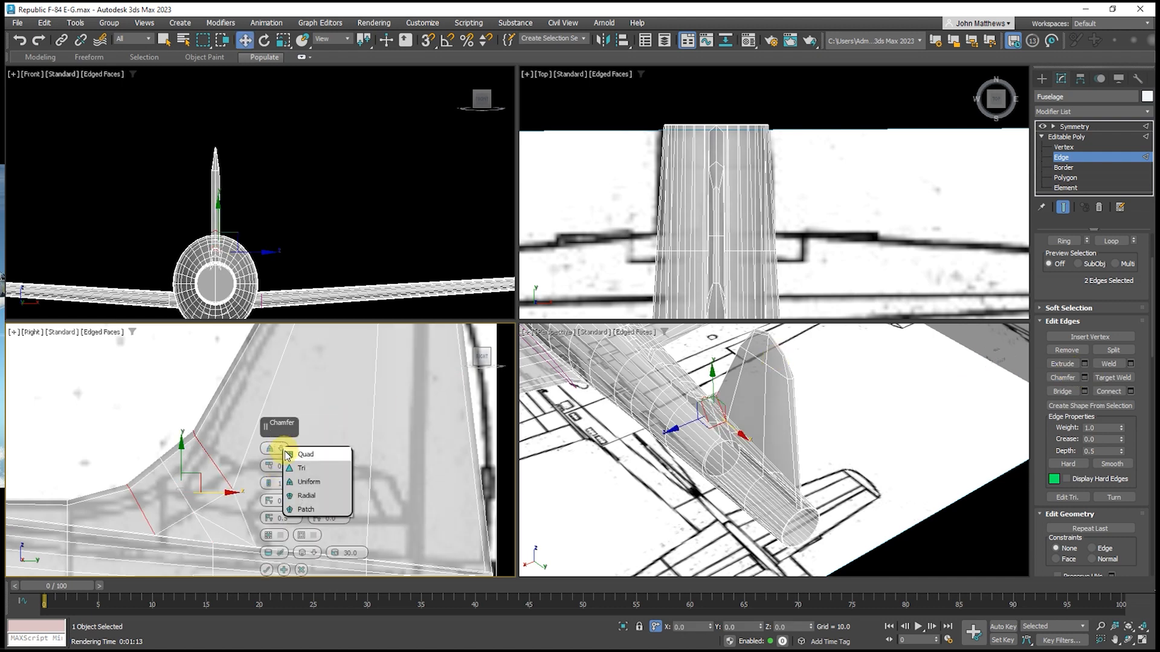
{"action": "left_click", "coordinate": [292, 483]}
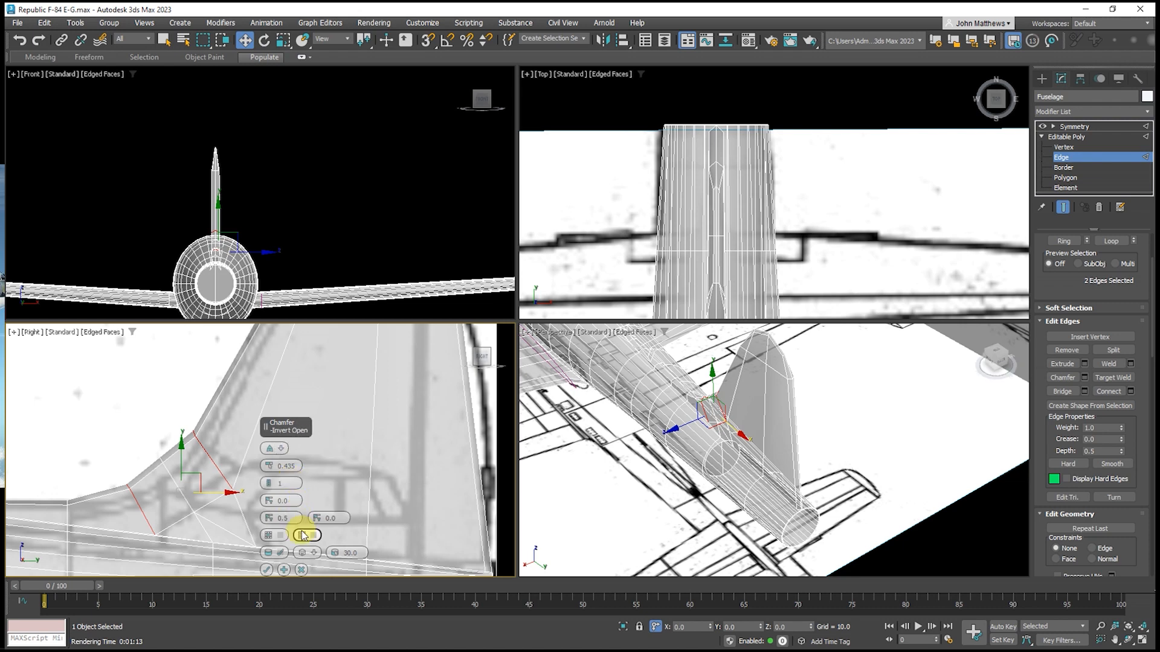
{"action": "left_click", "coordinate": [306, 554]}
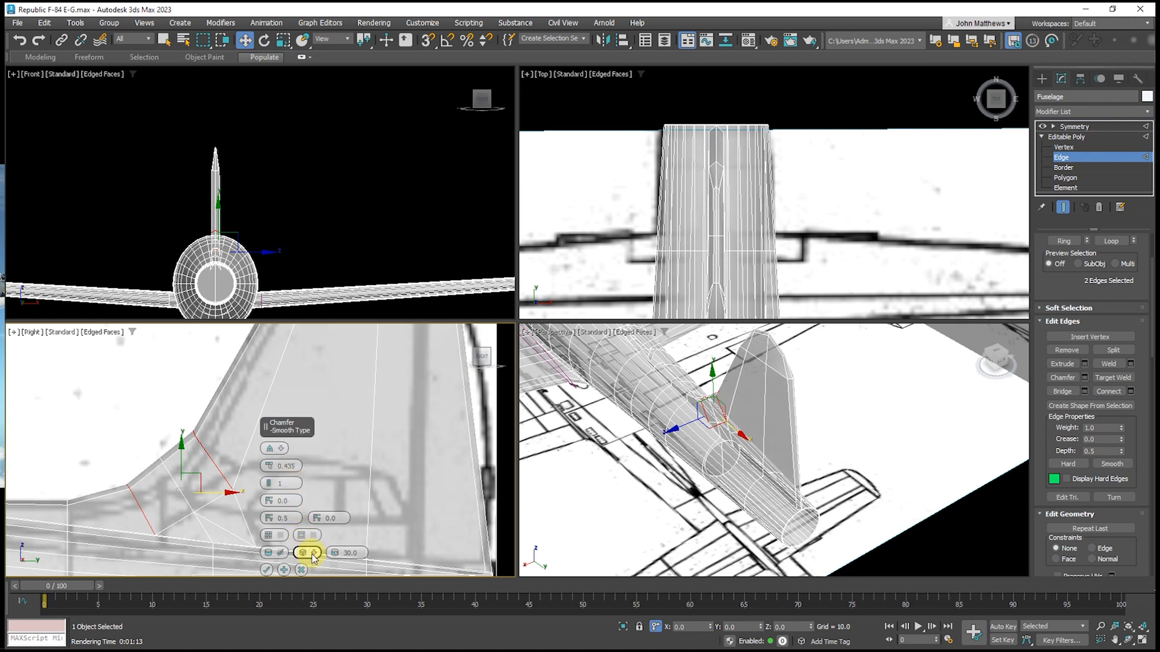
Try the Quad chamfer type, return to Uniform with an edge depth of 0.345, and apply the chamfer
{"action": "left_click", "coordinate": [282, 451]}
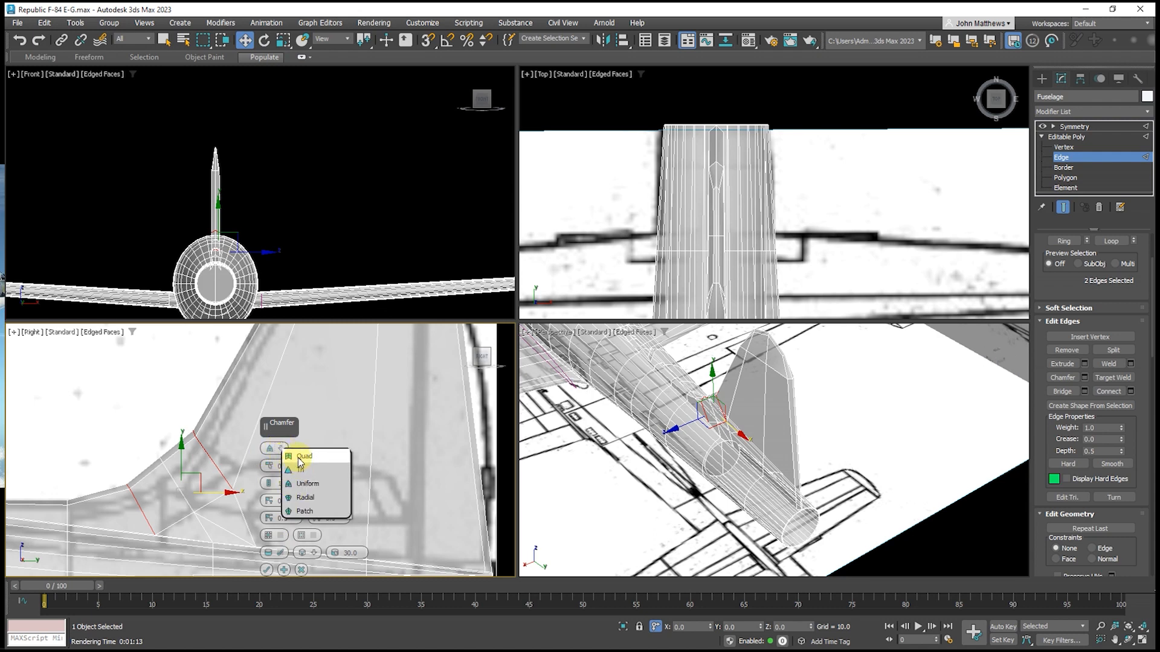
{"action": "left_click", "coordinate": [299, 457]}
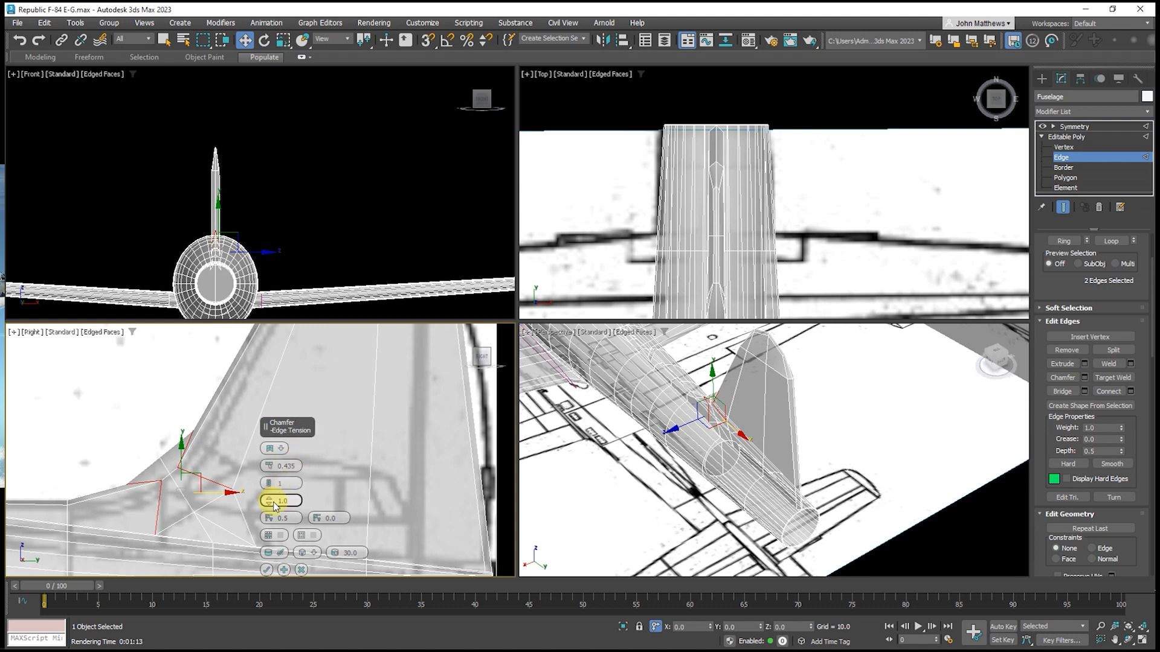
{"action": "left_click", "coordinate": [281, 450]}
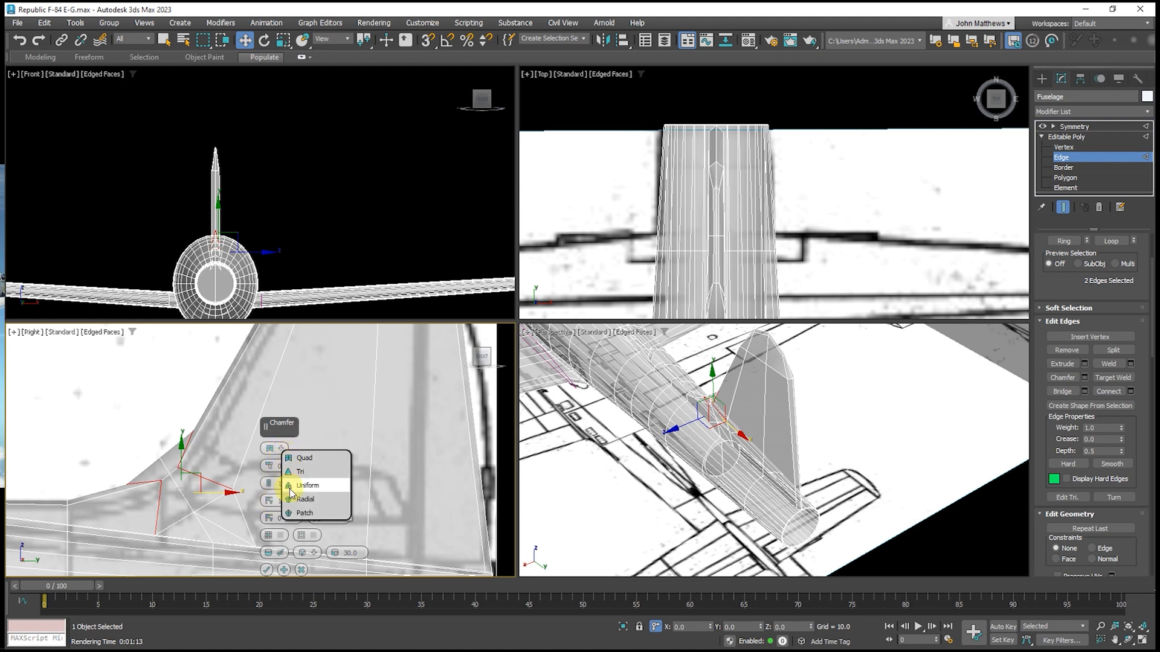
{"action": "left_click", "coordinate": [287, 484]}
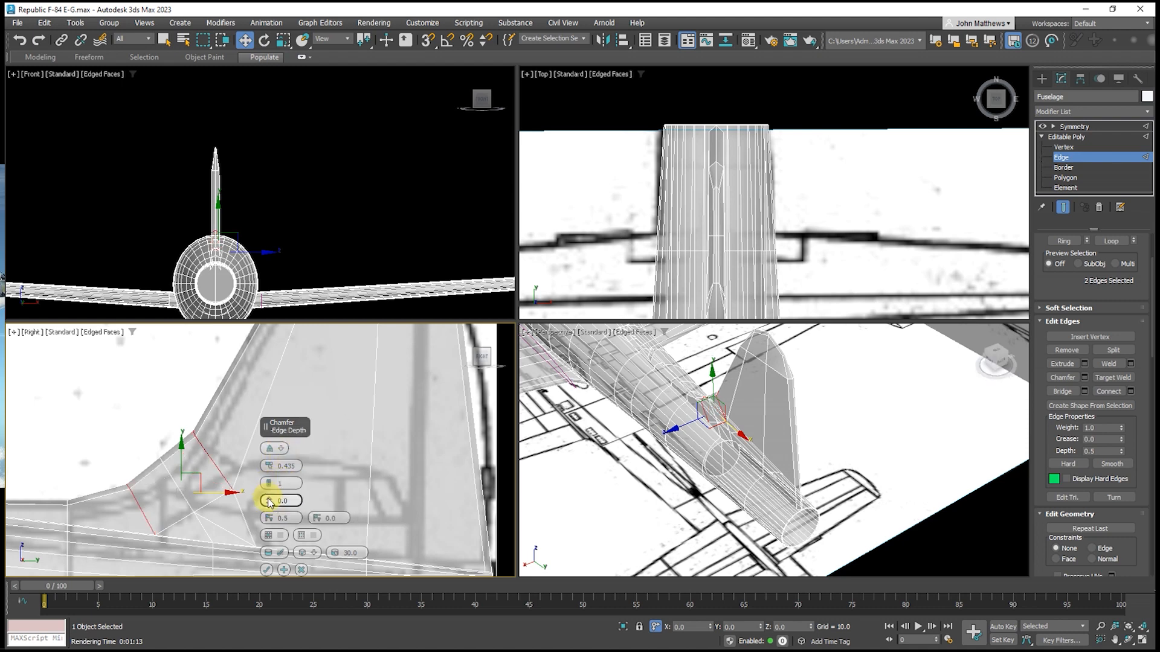
{"action": "left_click_drag", "start_coordinate": [270, 503], "coordinate": [285, 461]}
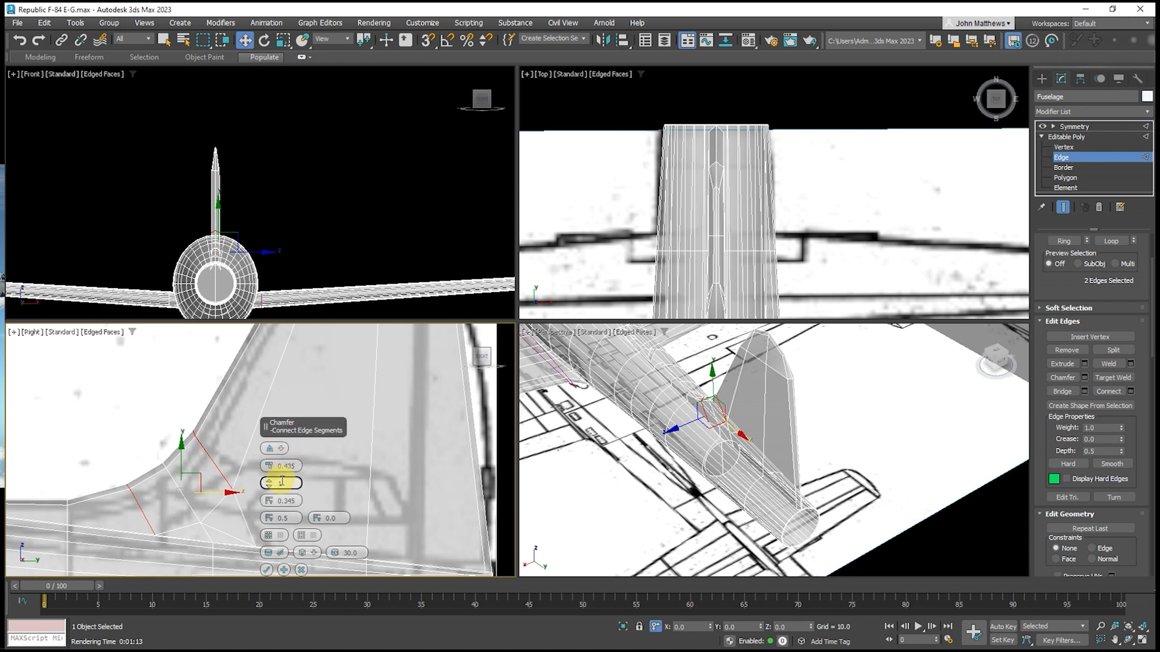
{"action": "left_click", "coordinate": [265, 570]}
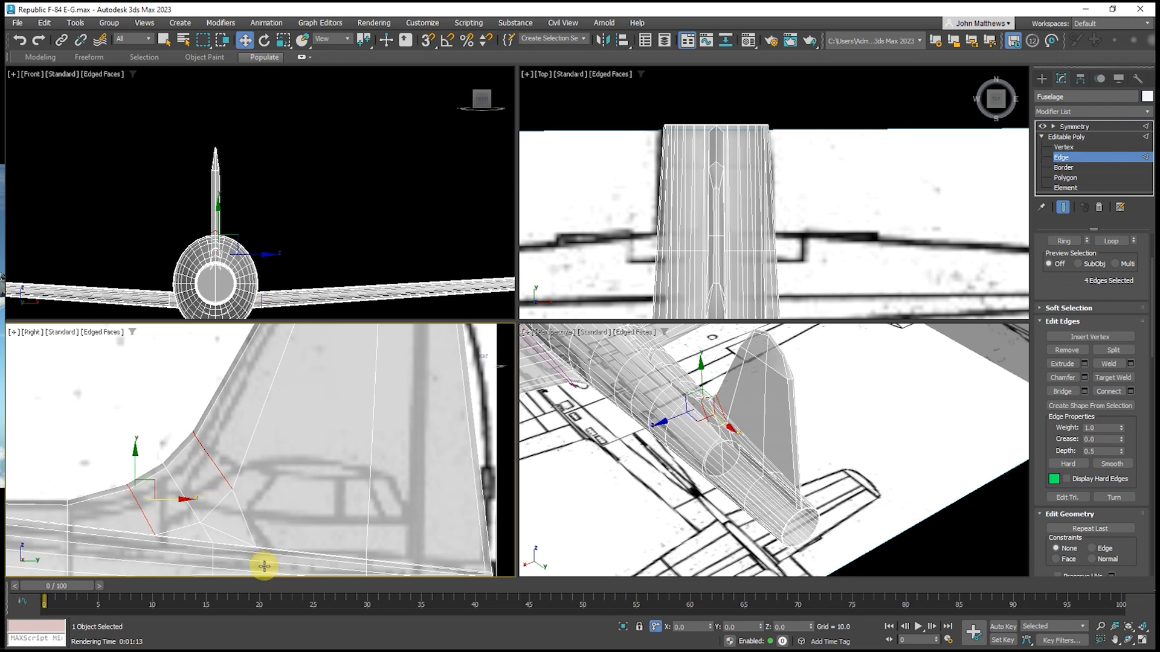
Move the six vertices along the leading-edge root curve about 0.04 in X and -0.08 in Y to match the blueprint
{"action": "left_click", "coordinate": [1064, 147]}
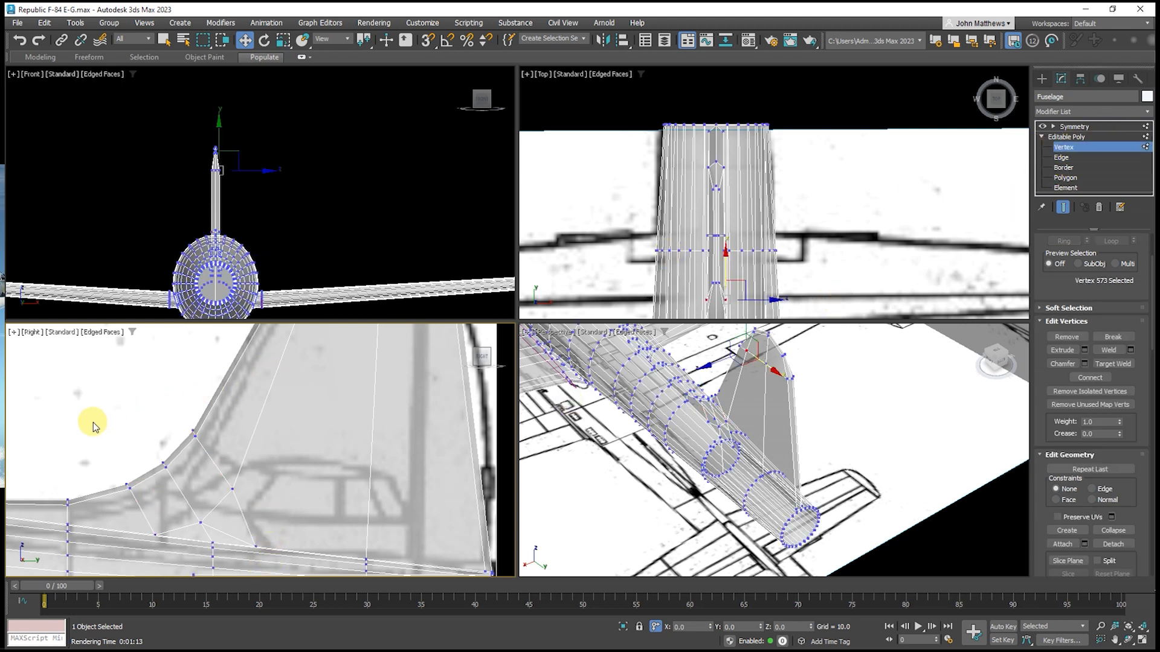
{"action": "left_click_drag", "start_coordinate": [84, 424], "coordinate": [203, 495]}
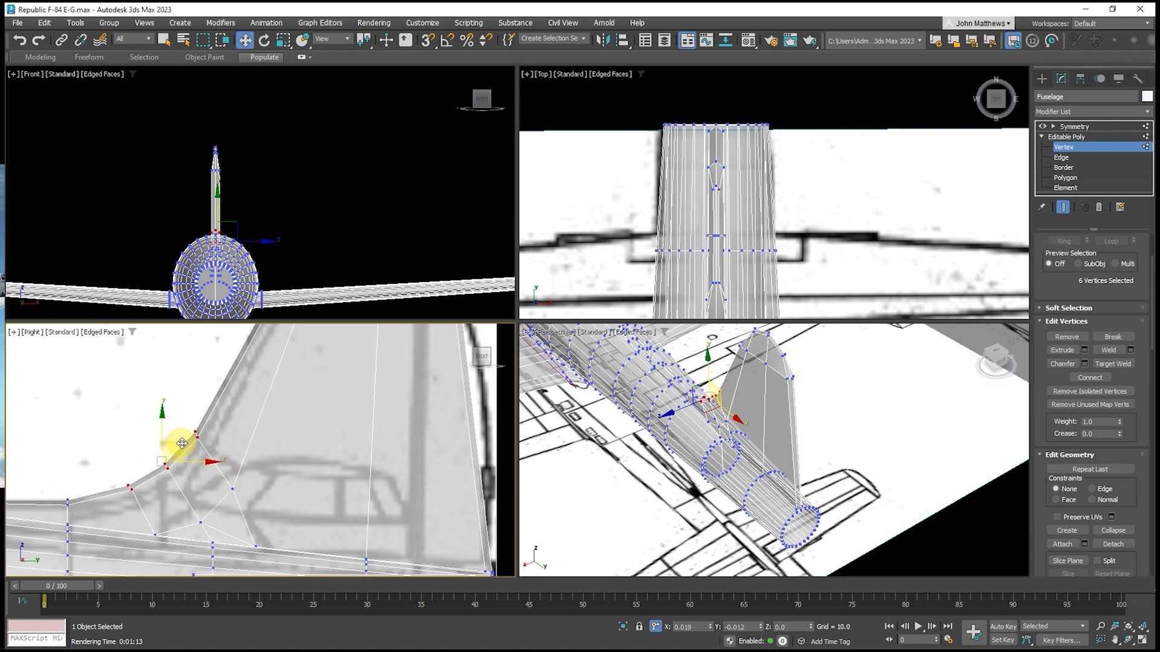
{"action": "left_click_drag", "start_coordinate": [182, 444], "coordinate": [185, 449]}
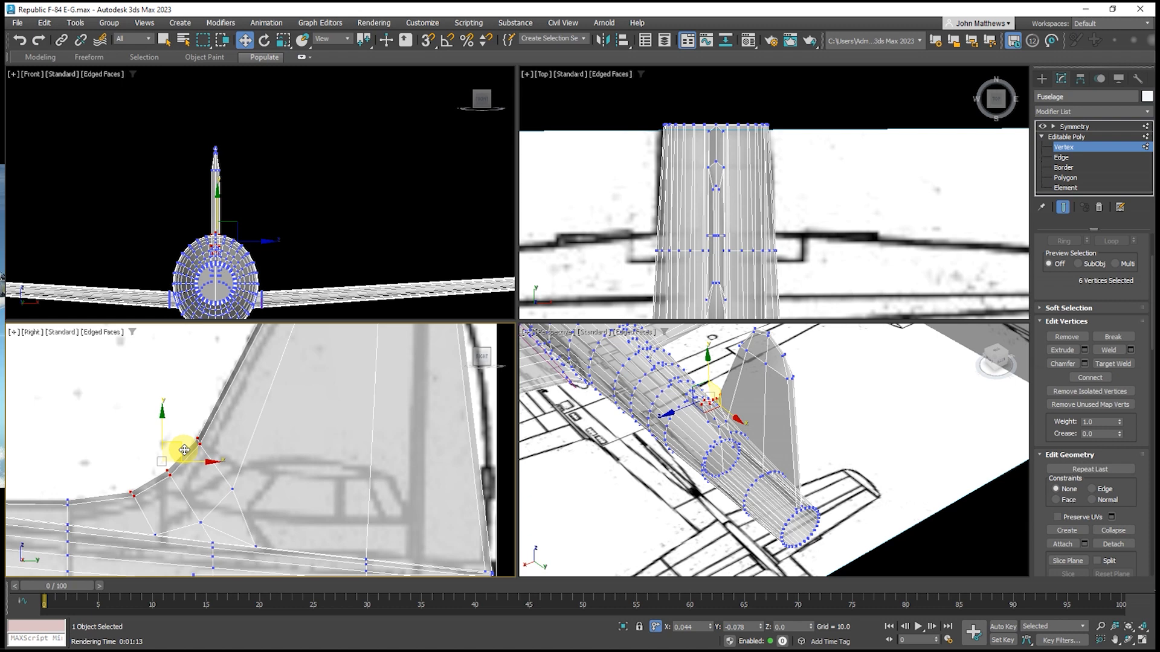
Chamfer the six selected edges along the fin's leading-edge root curve by 0.109 with one segment
{"action": "key", "text": "2"}
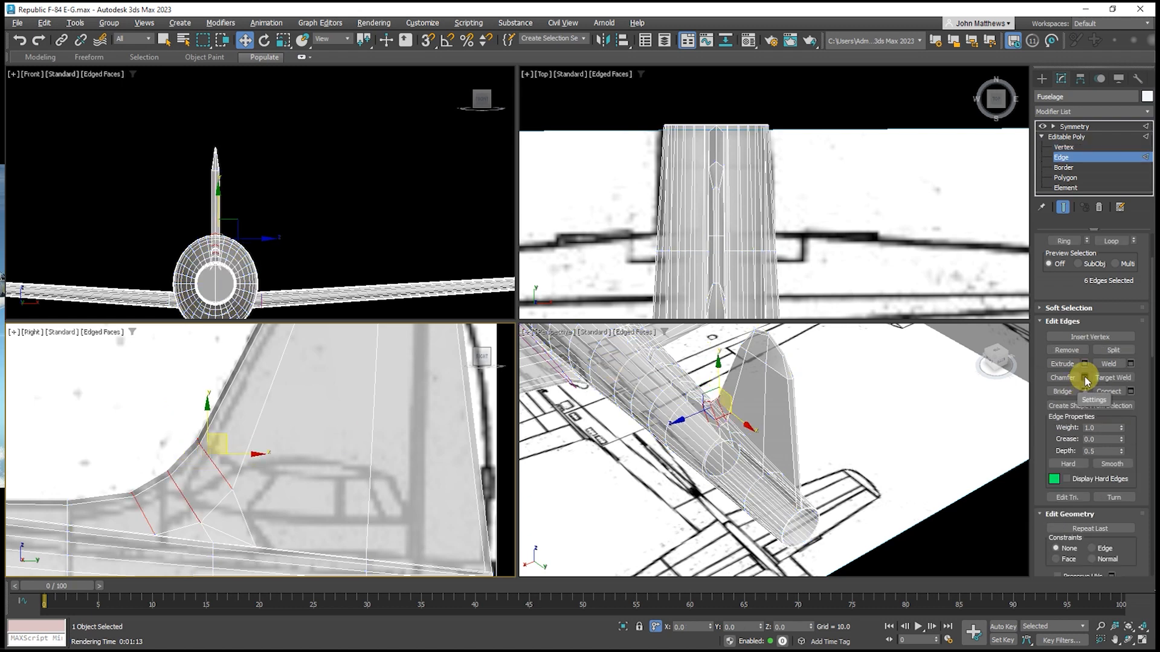
{"action": "left_click", "coordinate": [1086, 380]}
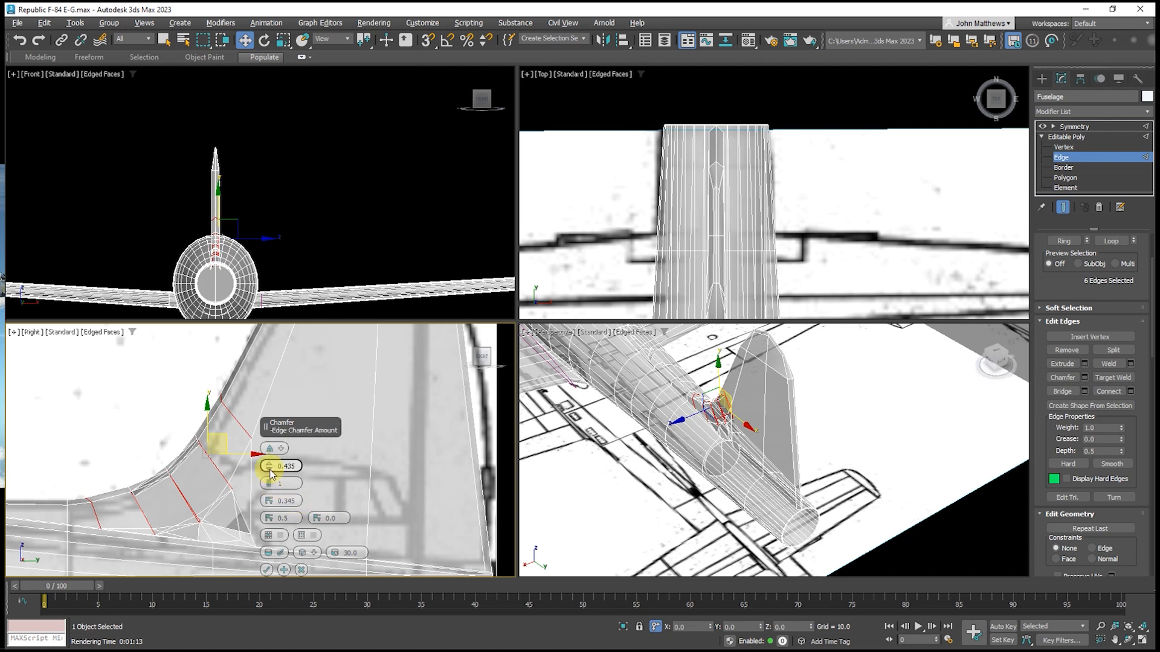
{"action": "left_click_drag", "start_coordinate": [270, 473], "coordinate": [274, 501]}
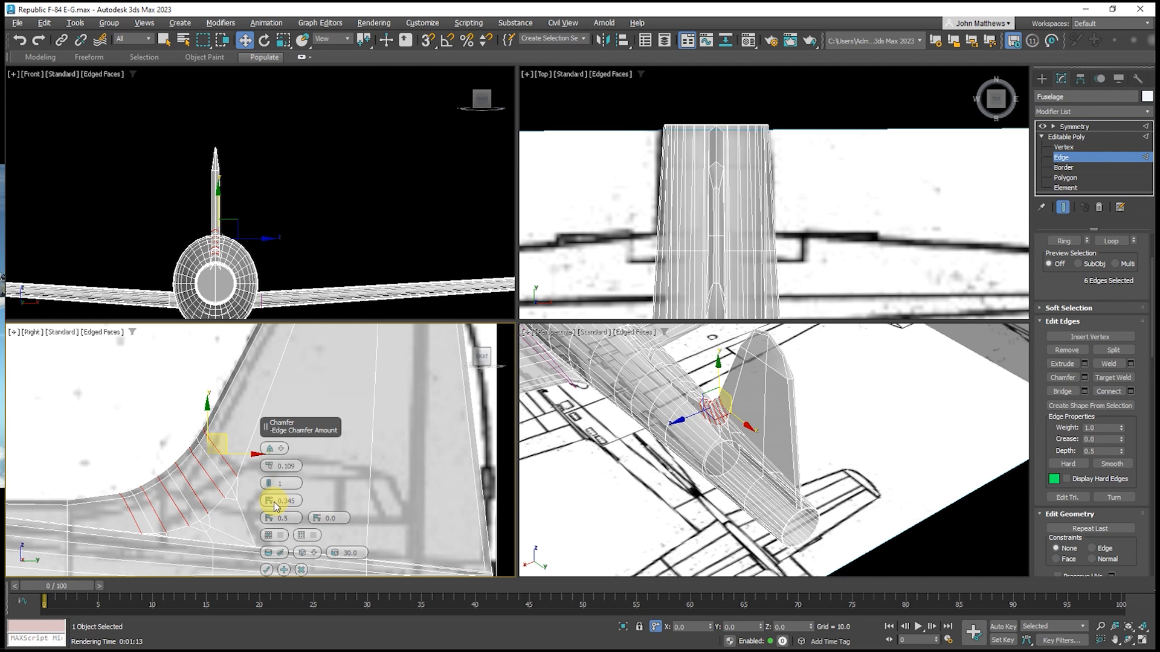
{"action": "scroll", "coordinate": [168, 463], "scroll_direction": "up", "scroll_amount": 5}
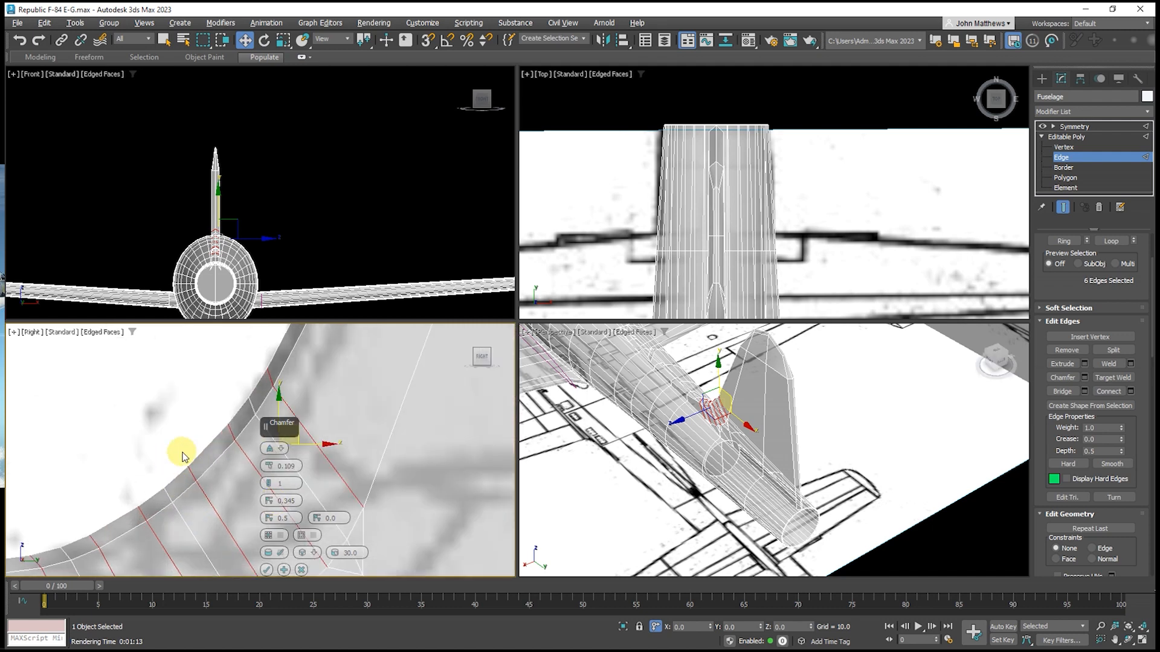
{"action": "scroll", "coordinate": [363, 429], "scroll_direction": "down", "scroll_amount": 3}
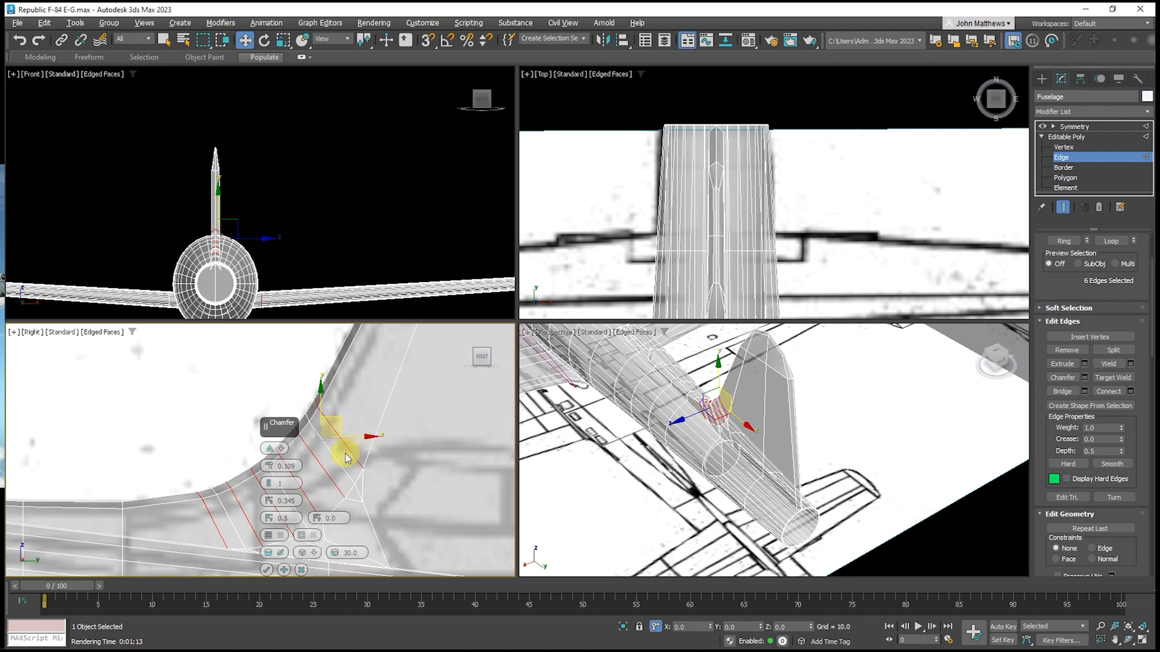
{"action": "scroll", "coordinate": [200, 482], "scroll_direction": "down", "scroll_amount": 4}
{"action": "scroll", "coordinate": [187, 485], "scroll_direction": "down", "scroll_amount": 2}
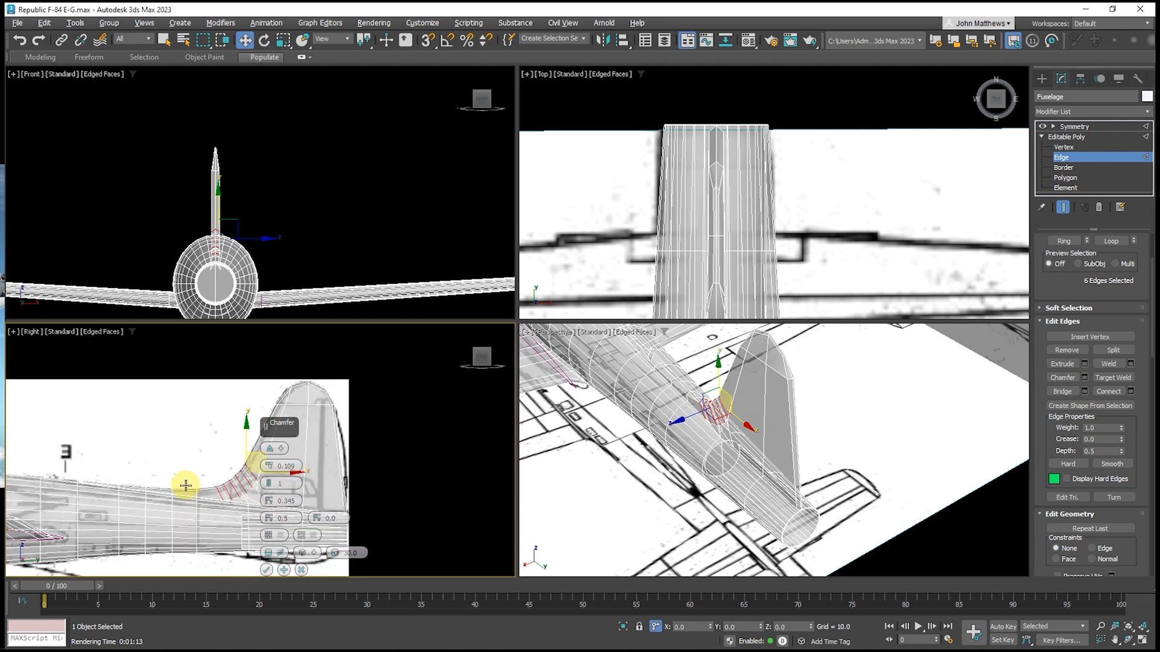
{"action": "left_click", "coordinate": [266, 566]}
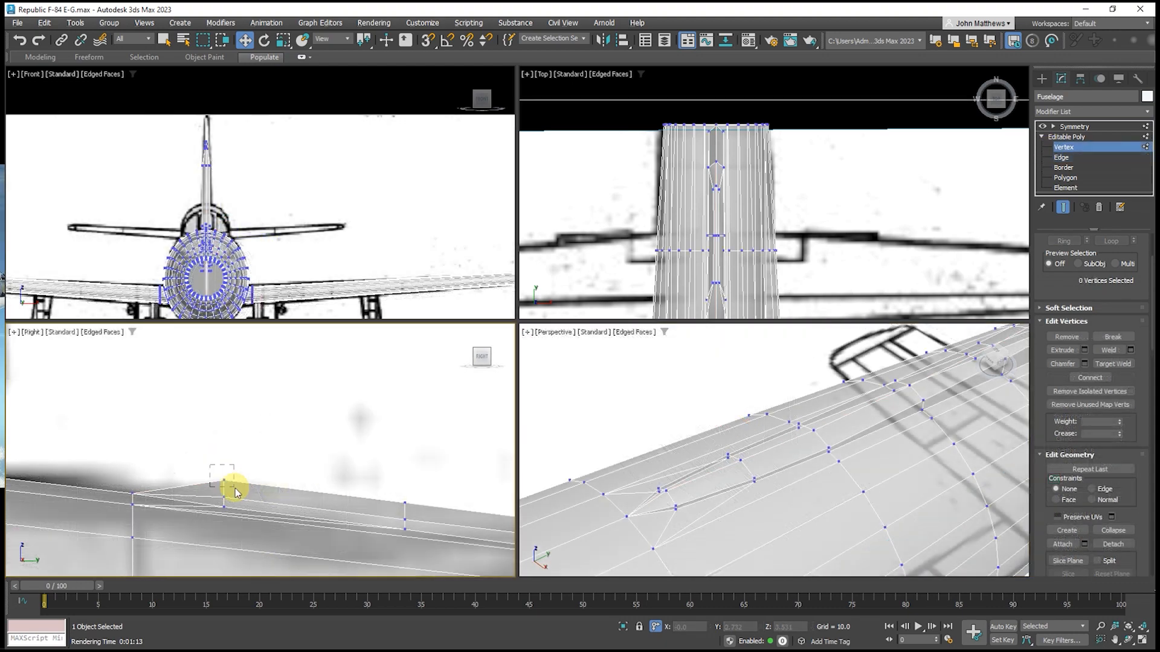
Lower the topmost vertex at the front of the fin's spine fillet about 0.021 and the top vertex just aft of it
{"action": "left_click", "coordinate": [228, 481]}
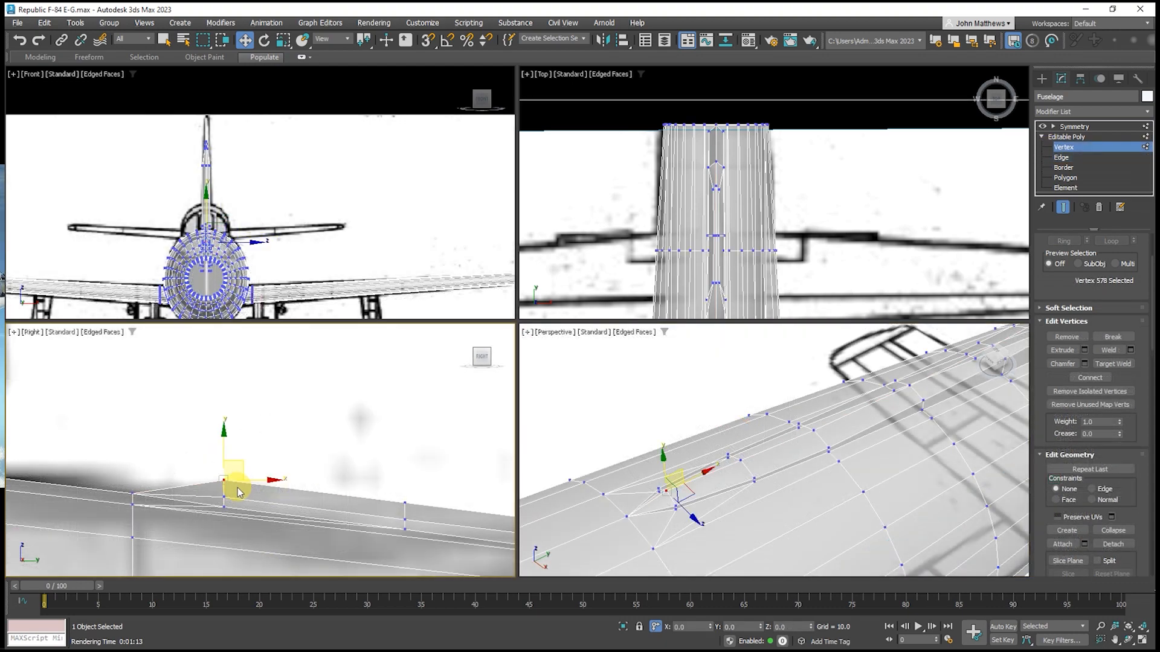
{"action": "left_click_drag", "start_coordinate": [225, 439], "coordinate": [226, 445]}
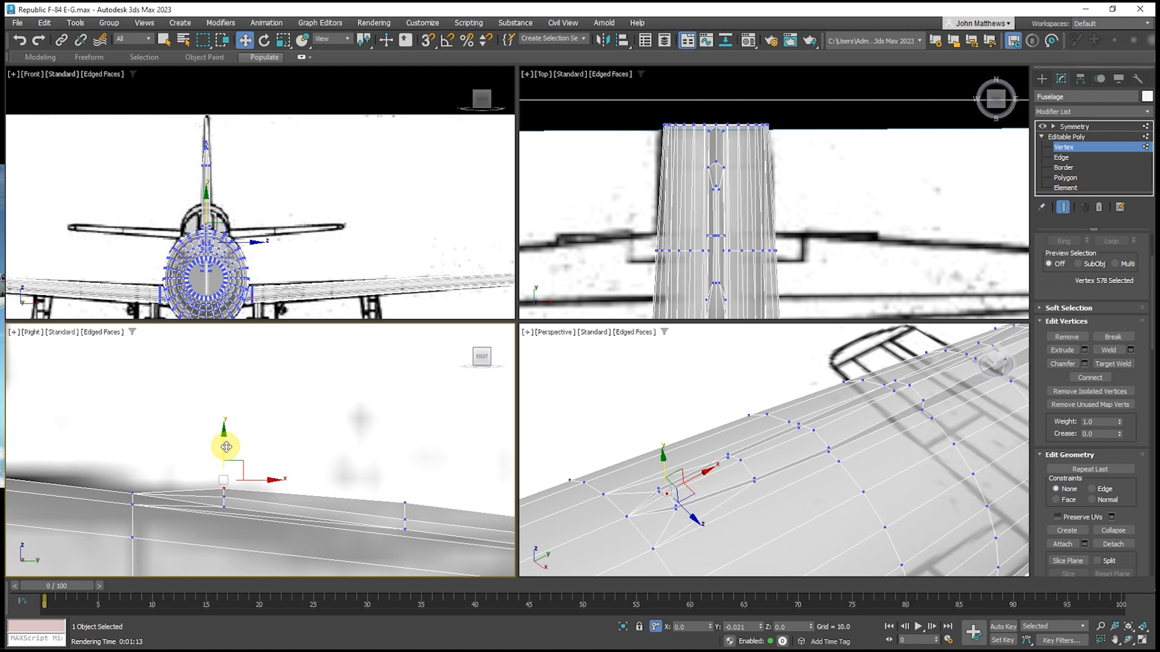
{"action": "scroll", "coordinate": [72, 445], "scroll_direction": "down", "scroll_amount": 5}
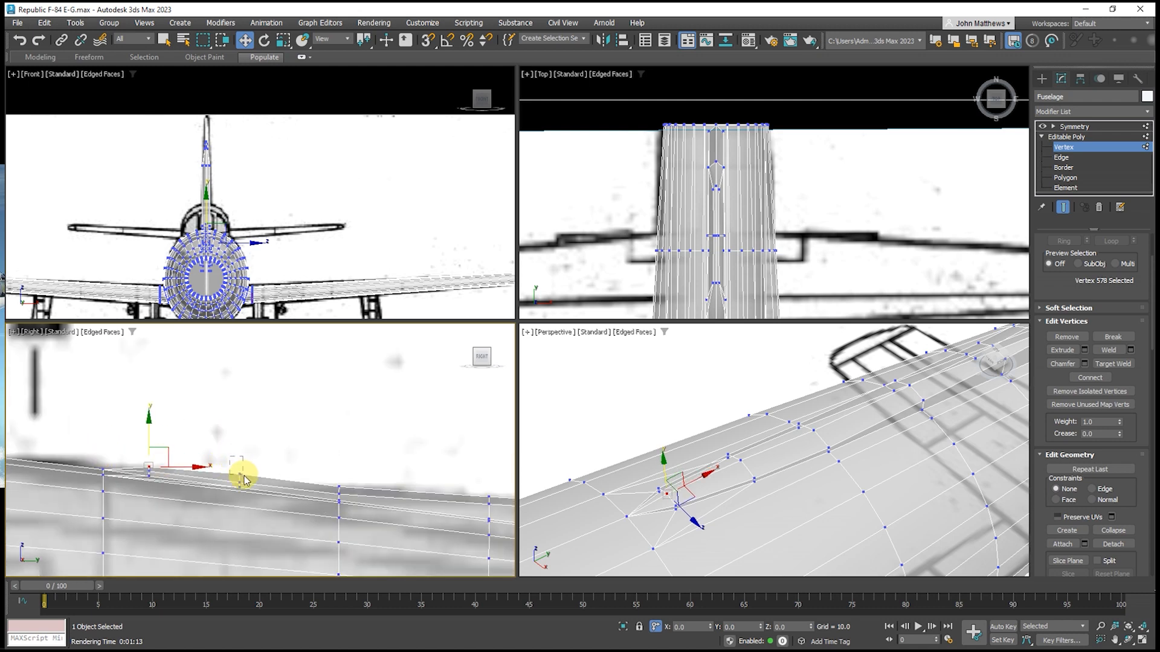
{"action": "left_click", "coordinate": [244, 480]}
{"action": "left_click_drag", "start_coordinate": [241, 440], "coordinate": [242, 443]}
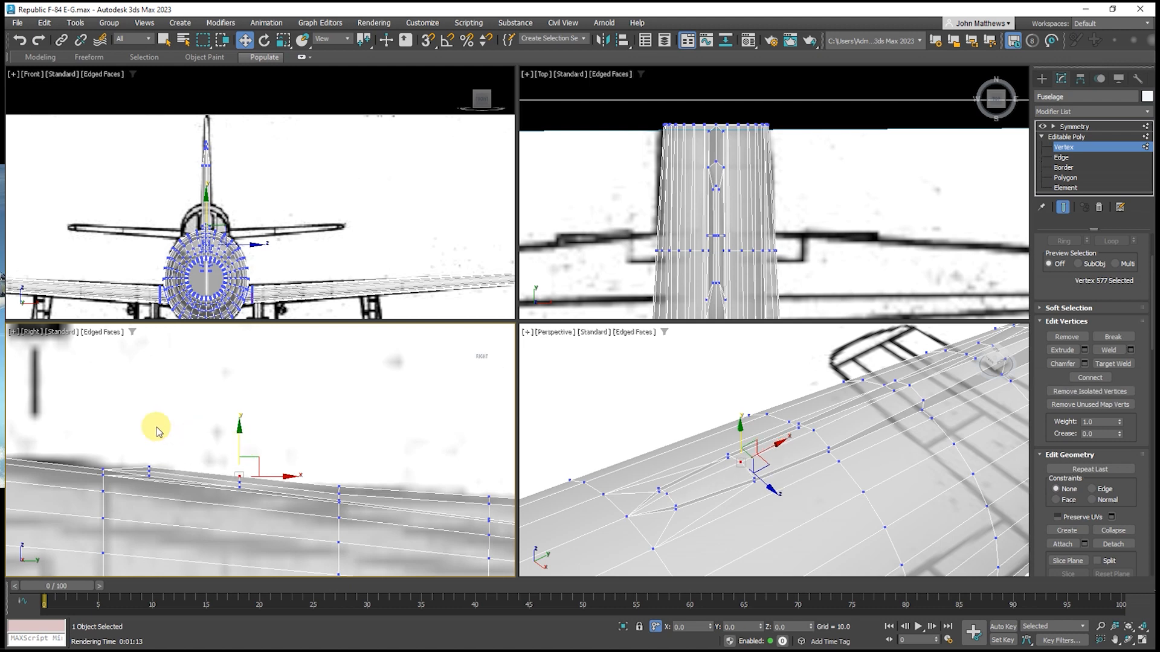
{"action": "scroll", "coordinate": [65, 429], "scroll_direction": "down", "scroll_amount": 2}
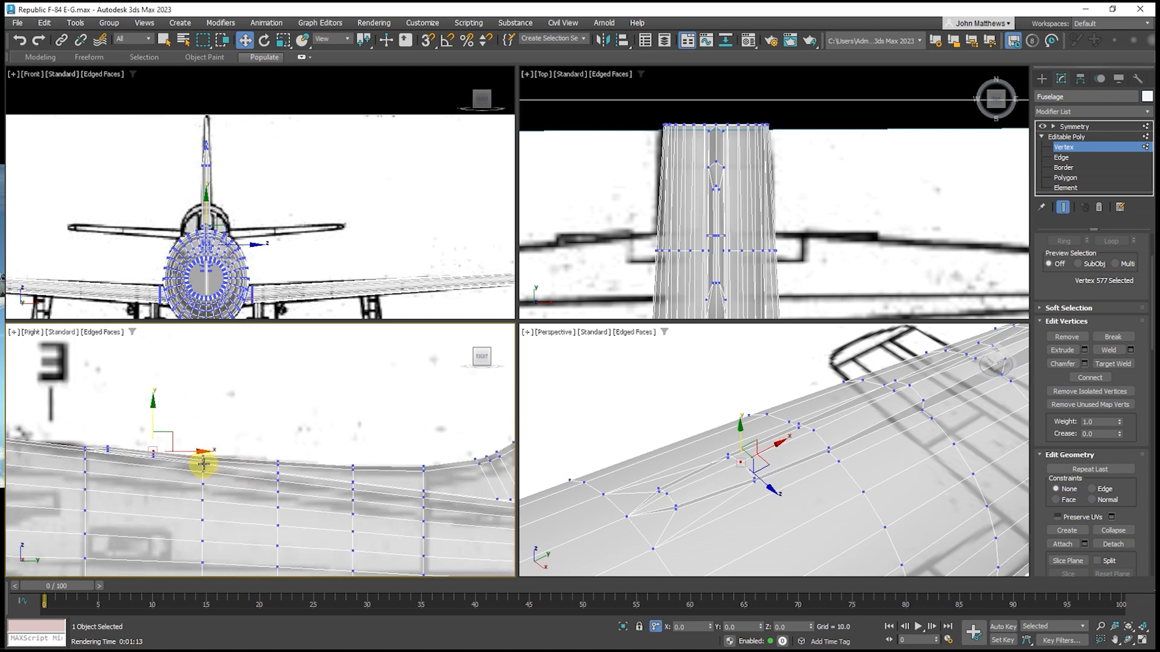
At the next full cross-section aft, raise the spine's top vertex about 0.003 and the vertex below it slightly
{"action": "scroll", "coordinate": [202, 463], "scroll_direction": "up", "scroll_amount": 4}
{"action": "left_click", "coordinate": [198, 433]}
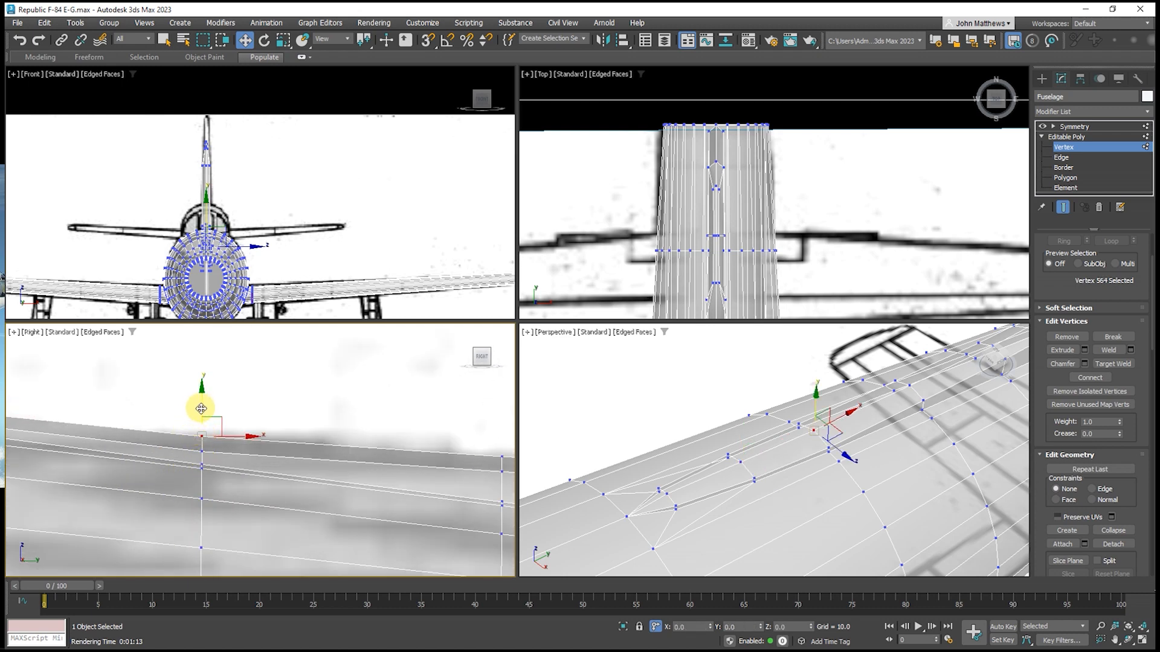
{"action": "left_click_drag", "start_coordinate": [203, 407], "coordinate": [202, 408]}
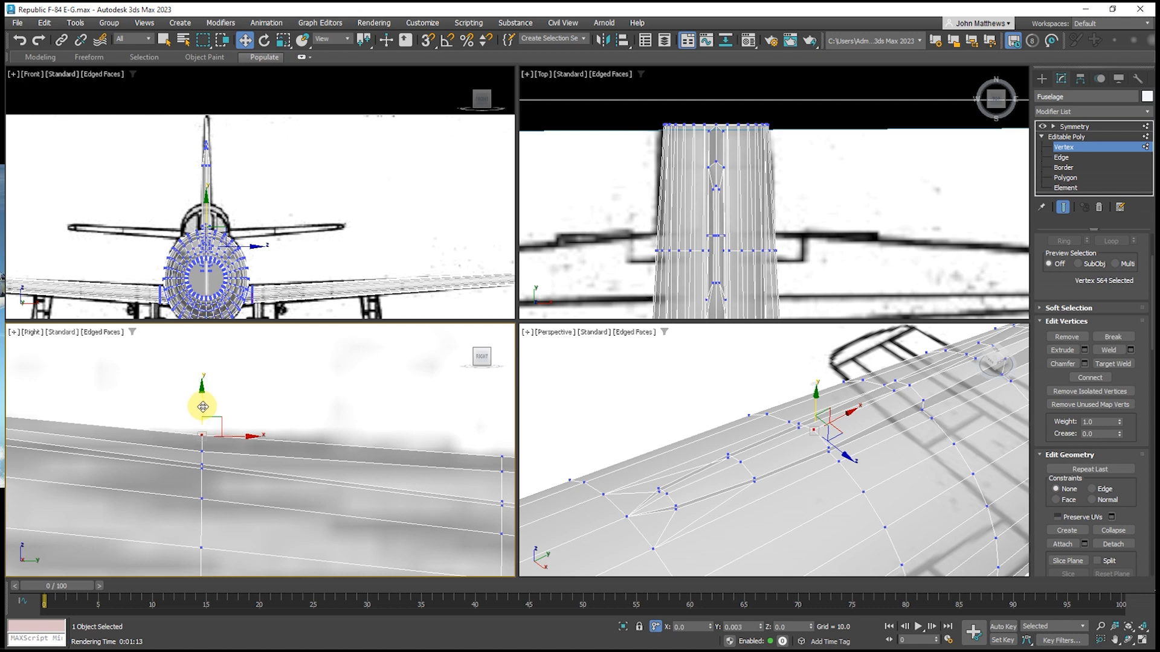
{"action": "left_click", "coordinate": [197, 449]}
{"action": "left_click_drag", "start_coordinate": [201, 422], "coordinate": [202, 417]}
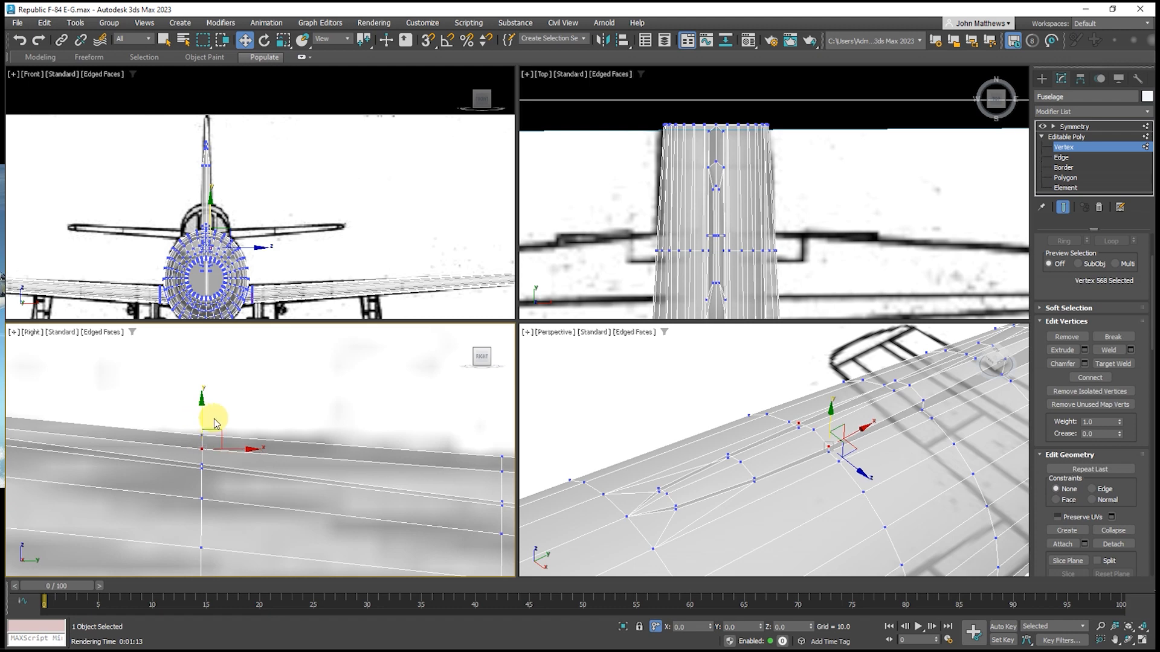
Back at the front of the spine fillet, lower the second vertex about 0.009 and the topmost vertex slightly
{"action": "scroll", "coordinate": [348, 426], "scroll_direction": "down", "scroll_amount": 3}
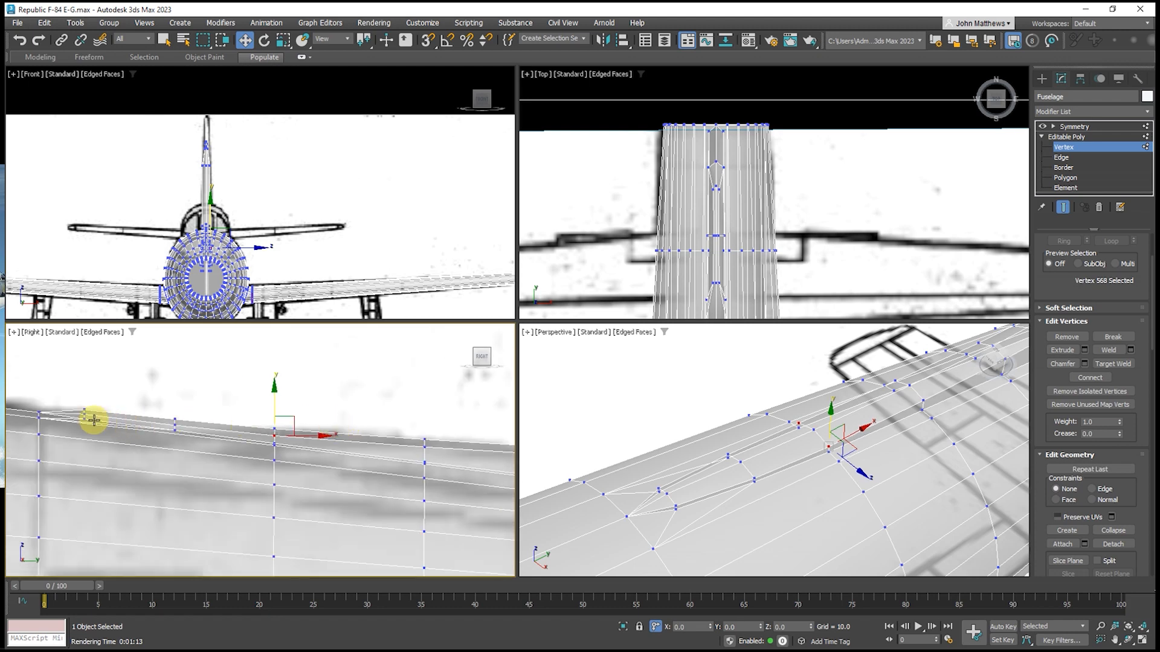
{"action": "scroll", "coordinate": [84, 416], "scroll_direction": "up", "scroll_amount": 2}
{"action": "left_click", "coordinate": [84, 412]}
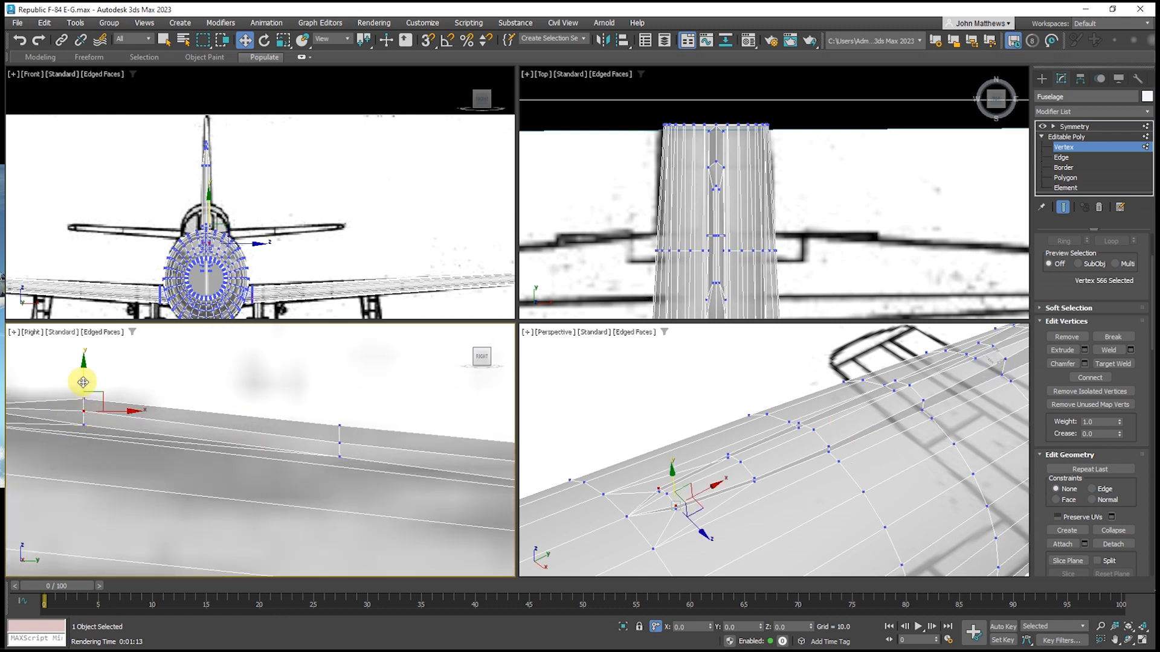
{"action": "left_click_drag", "start_coordinate": [84, 383], "coordinate": [88, 387]}
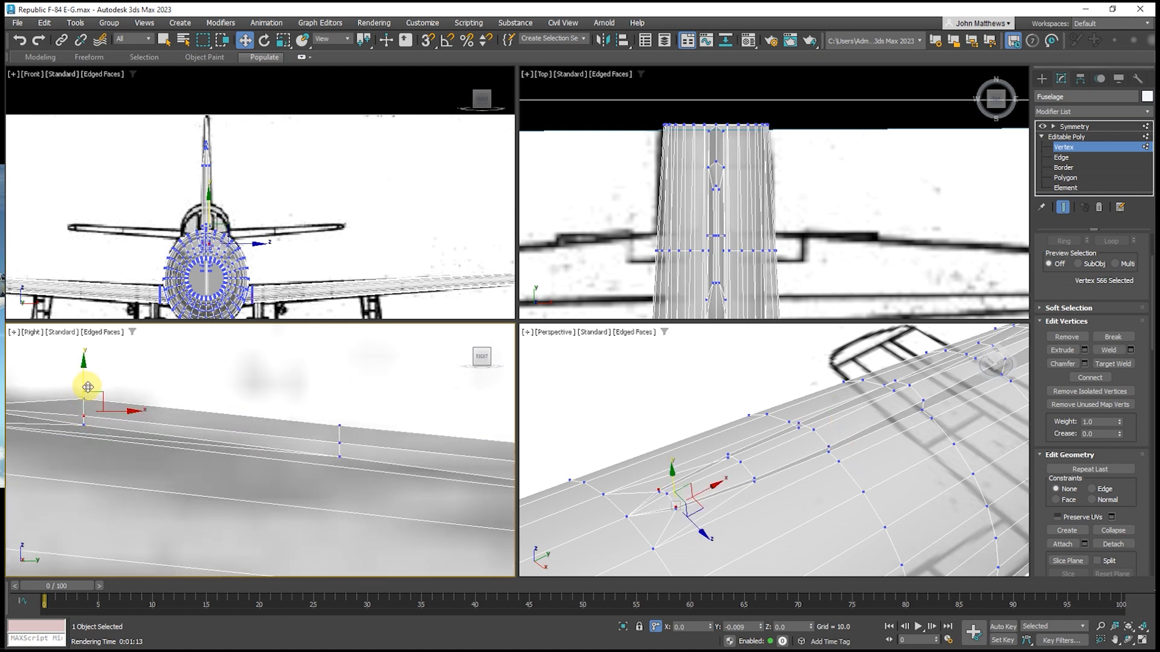
{"action": "left_click", "coordinate": [84, 397]}
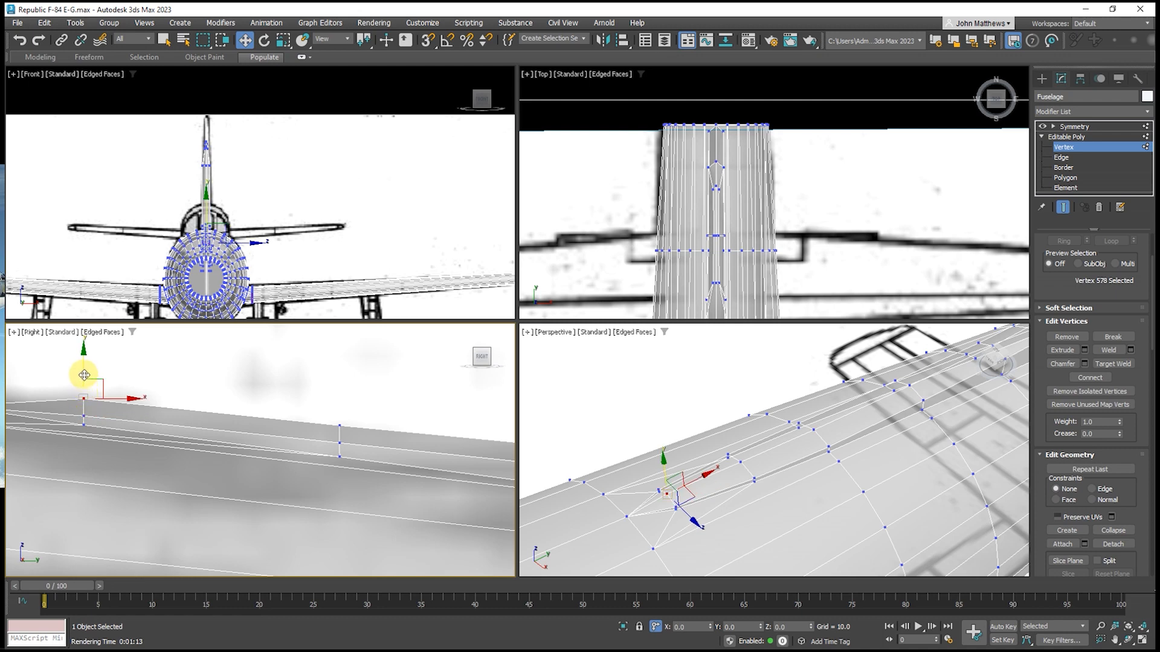
{"action": "left_click_drag", "start_coordinate": [85, 376], "coordinate": [86, 384]}
{"action": "scroll", "coordinate": [112, 437], "scroll_direction": "down", "scroll_amount": 4}
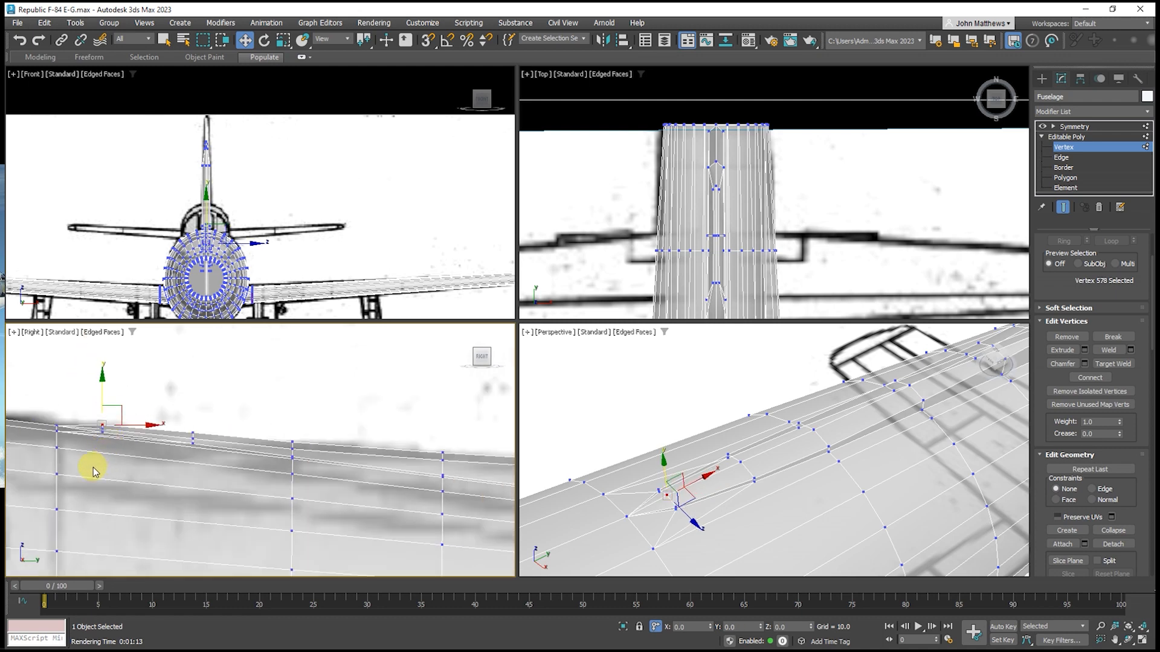
Turn off the See-Through display property of the fuselage object
{"action": "scroll", "coordinate": [36, 473], "scroll_direction": "down", "scroll_amount": 3}
{"action": "middle_click_drag", "start_coordinate": [193, 479], "coordinate": [119, 482]}
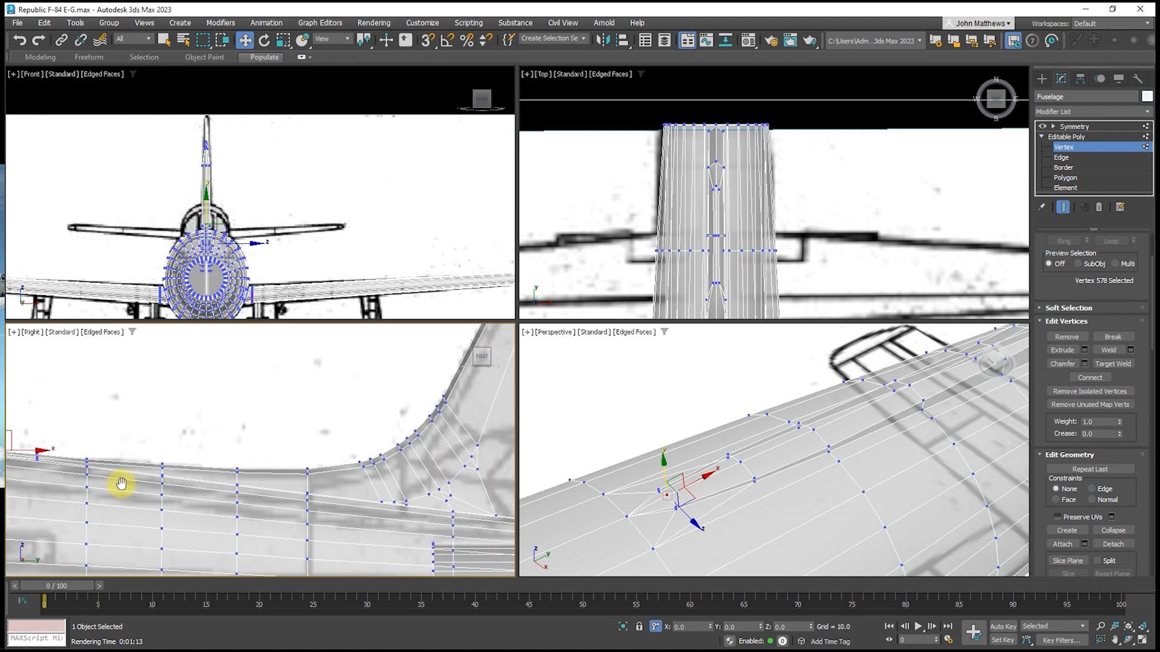
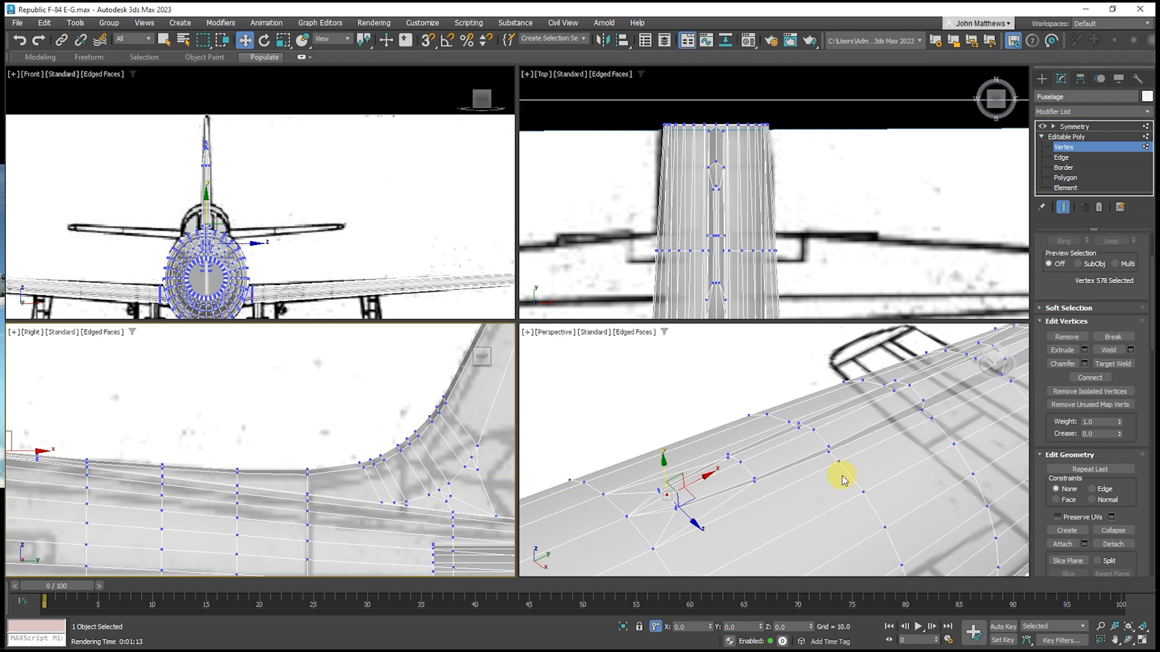
{"action": "left_click", "coordinate": [1061, 158]}
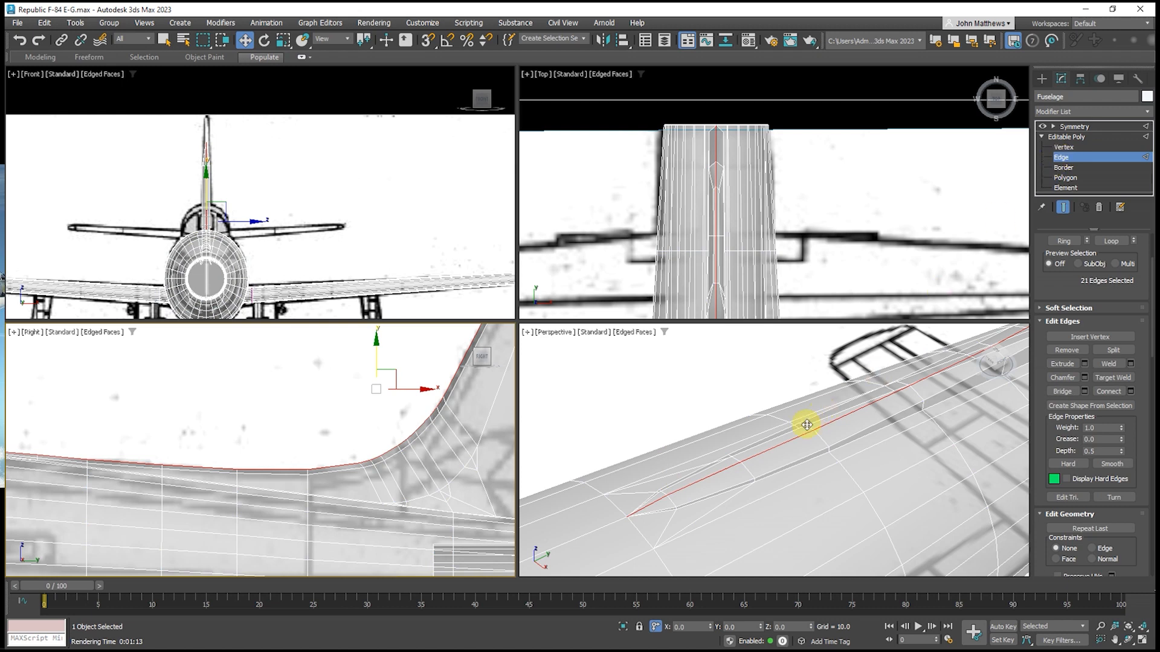
{"action": "middle_click", "coordinate": [787, 446]}
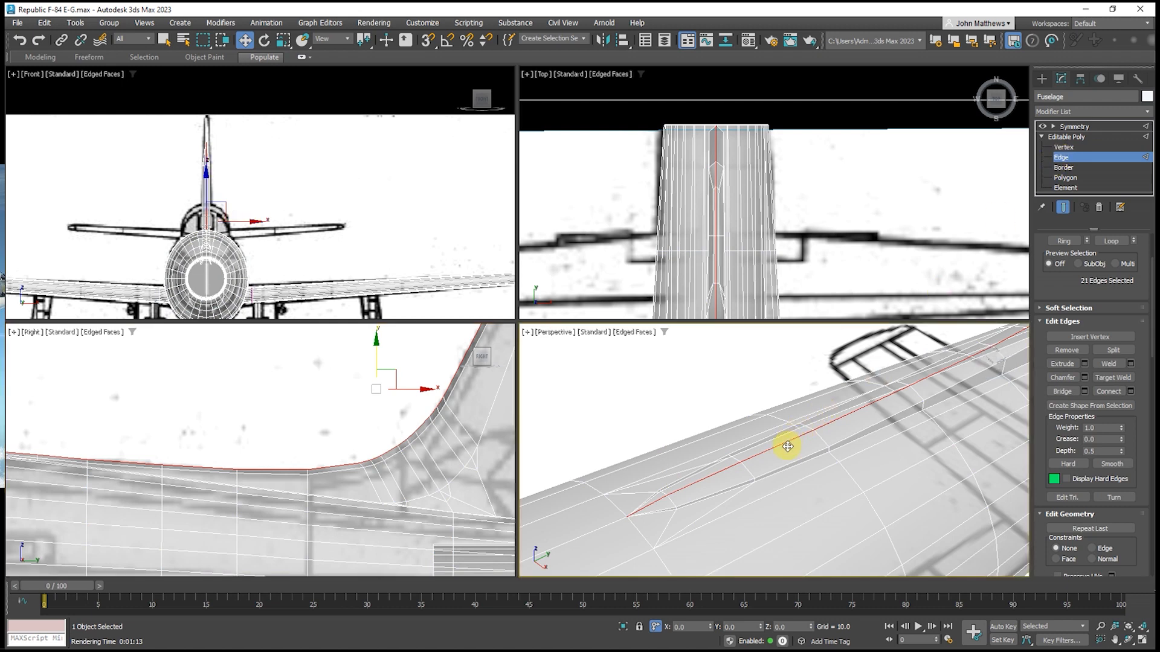
{"action": "right_click", "coordinate": [791, 459]}
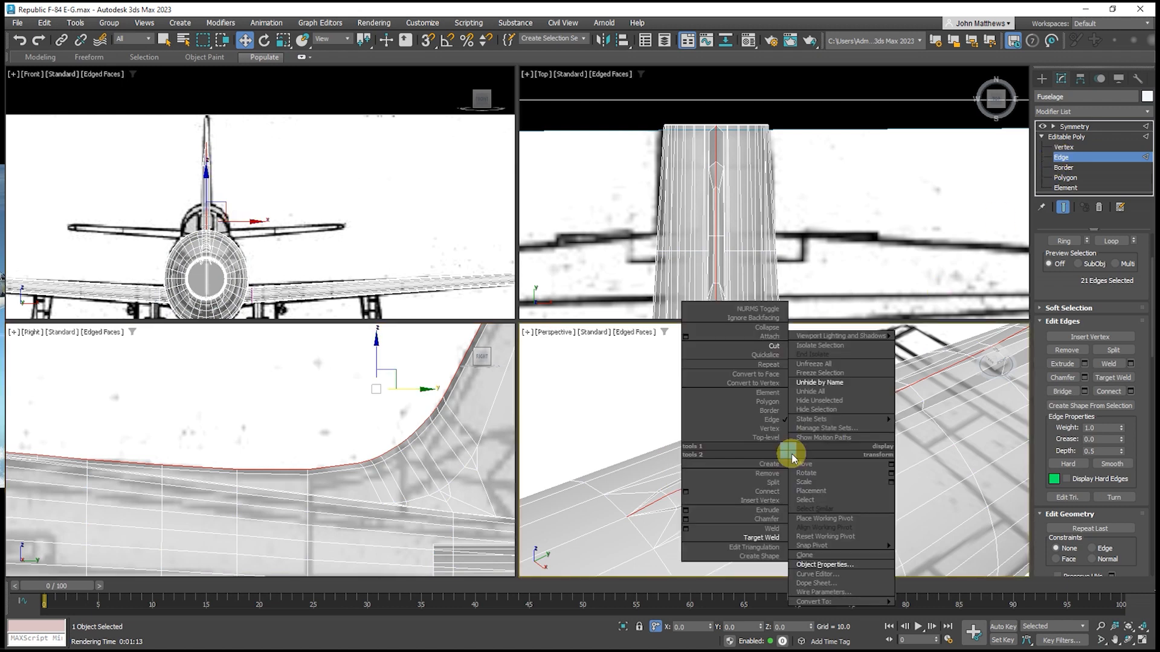
{"action": "left_click", "coordinate": [820, 564]}
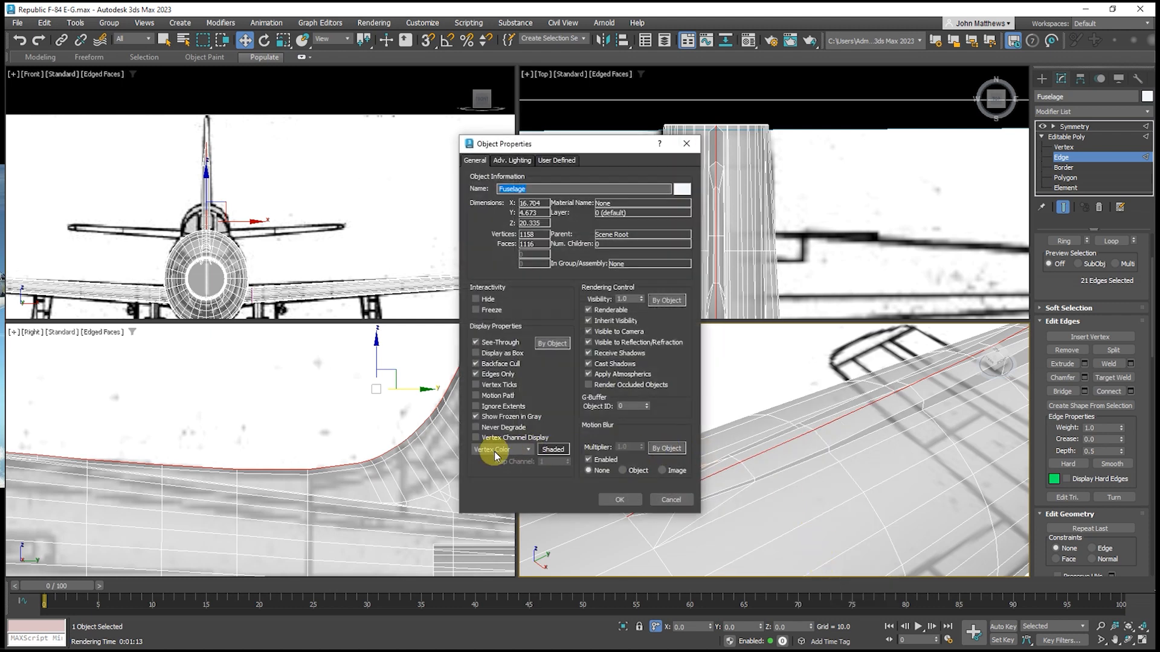
{"action": "left_click", "coordinate": [502, 343]}
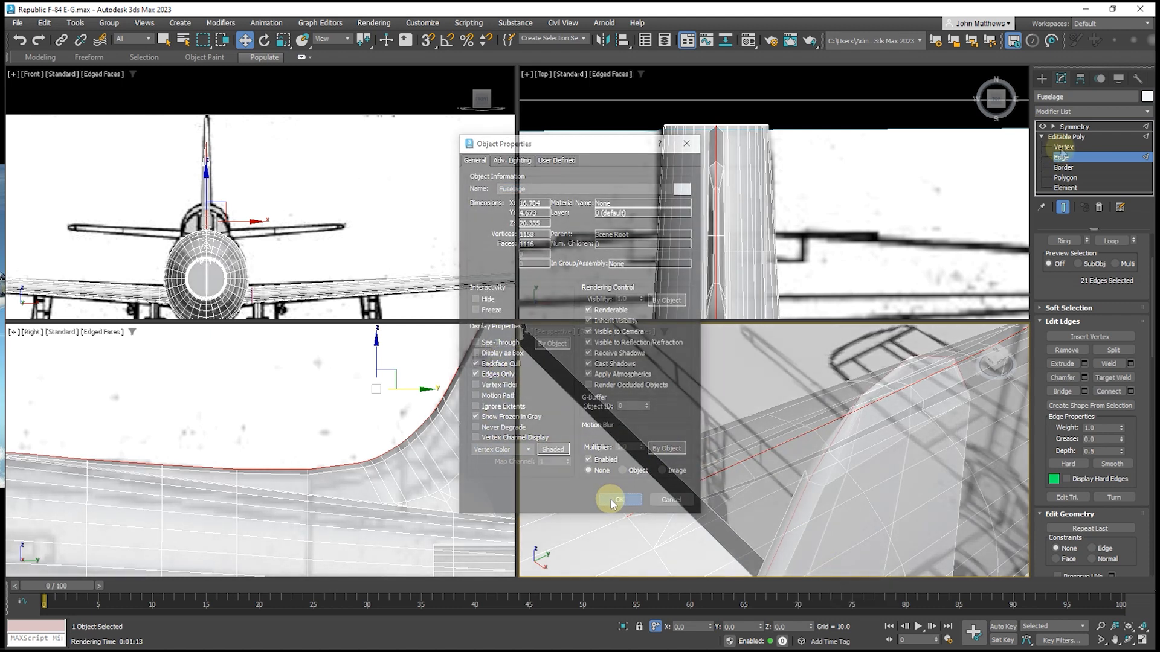
{"action": "left_click", "coordinate": [617, 500]}
Select the three side vertices near the fin's tip and move them outward along X to thicken the tip
{"action": "left_click", "coordinate": [1063, 146]}
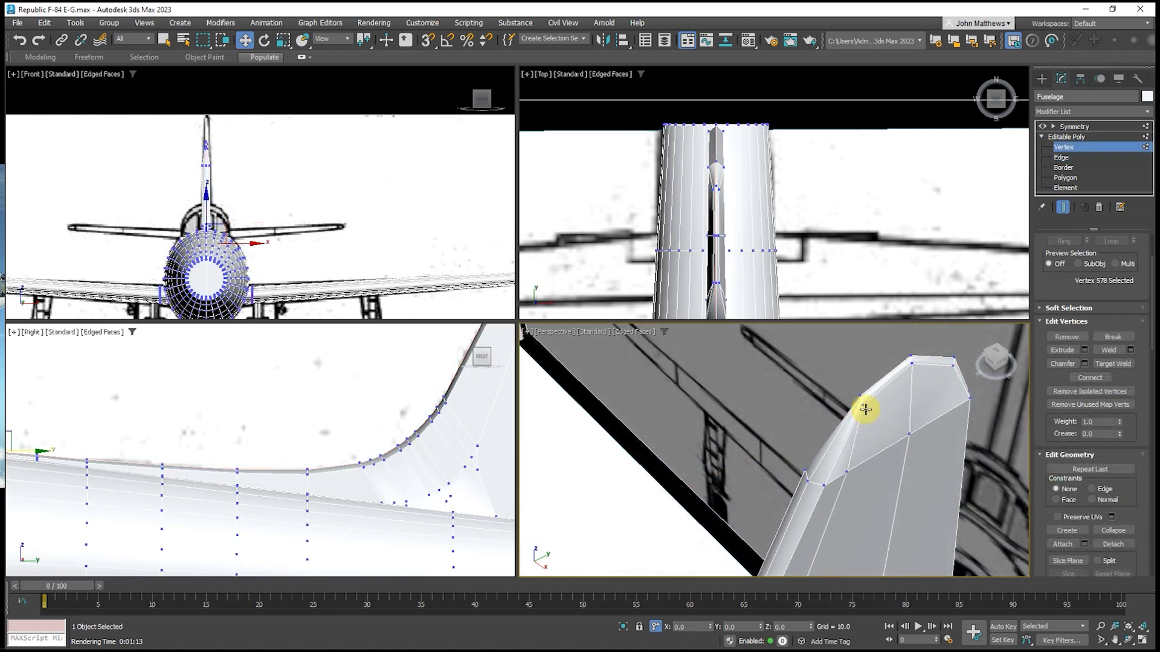
{"action": "left_click", "coordinate": [863, 406]}
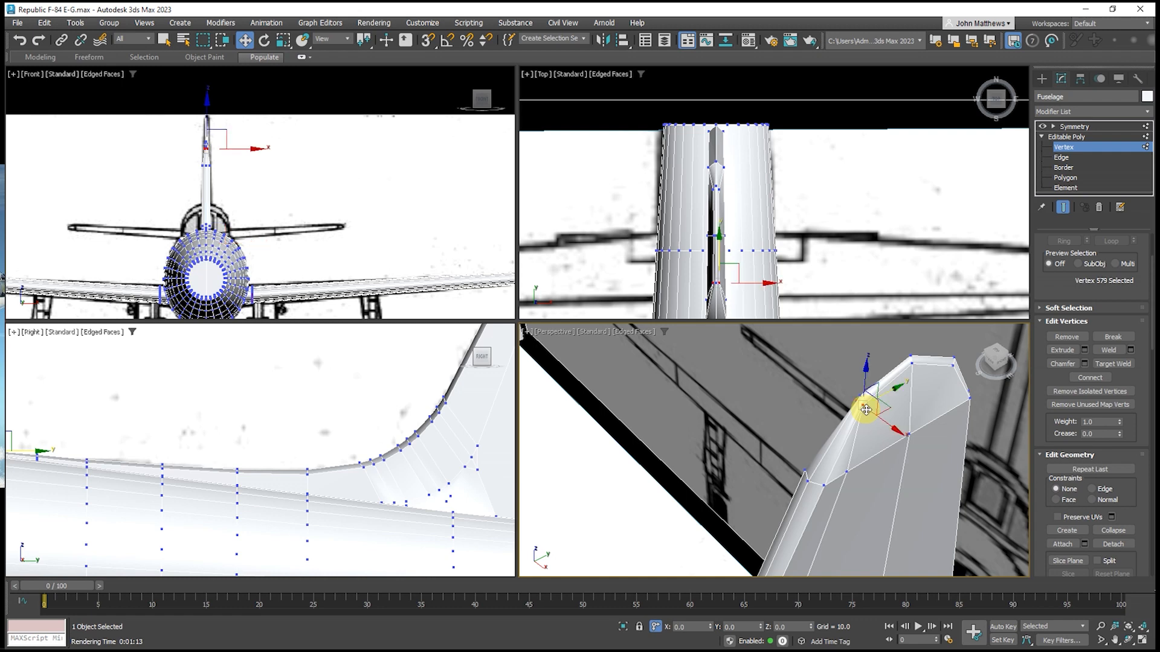
{"action": "left_click", "coordinate": [914, 367], "text": "ctrl"}
{"action": "left_click", "coordinate": [951, 369], "text": "ctrl"}
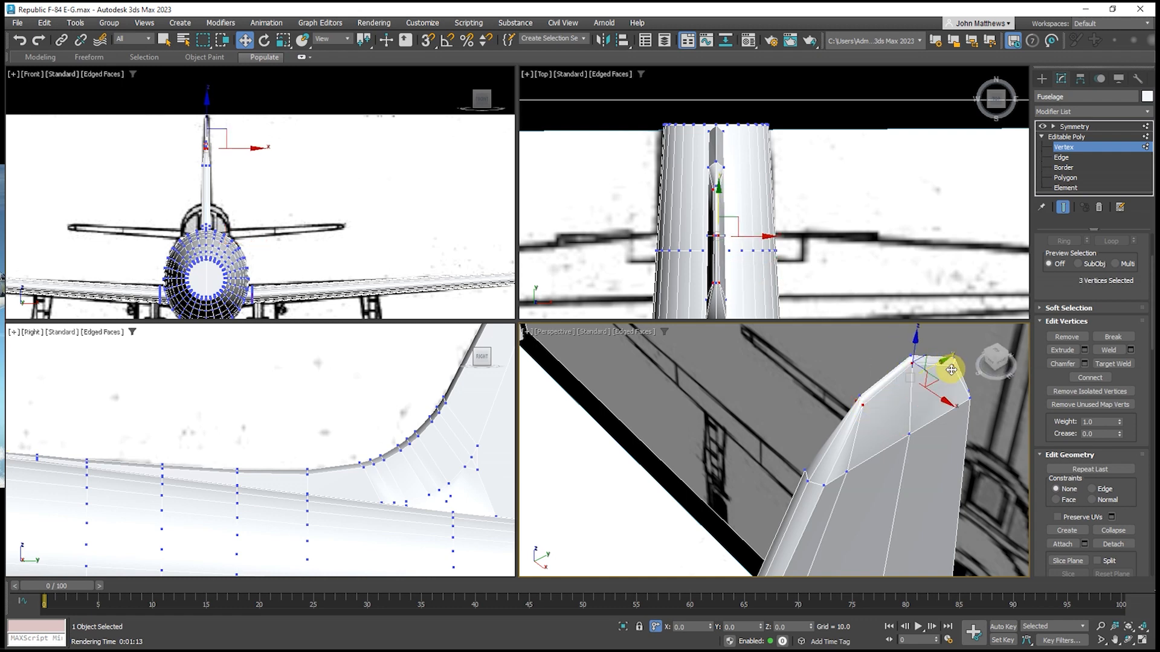
{"action": "scroll", "coordinate": [212, 151], "scroll_direction": "up", "scroll_amount": 5}
{"action": "scroll", "coordinate": [216, 171], "scroll_direction": "up", "scroll_amount": 2}
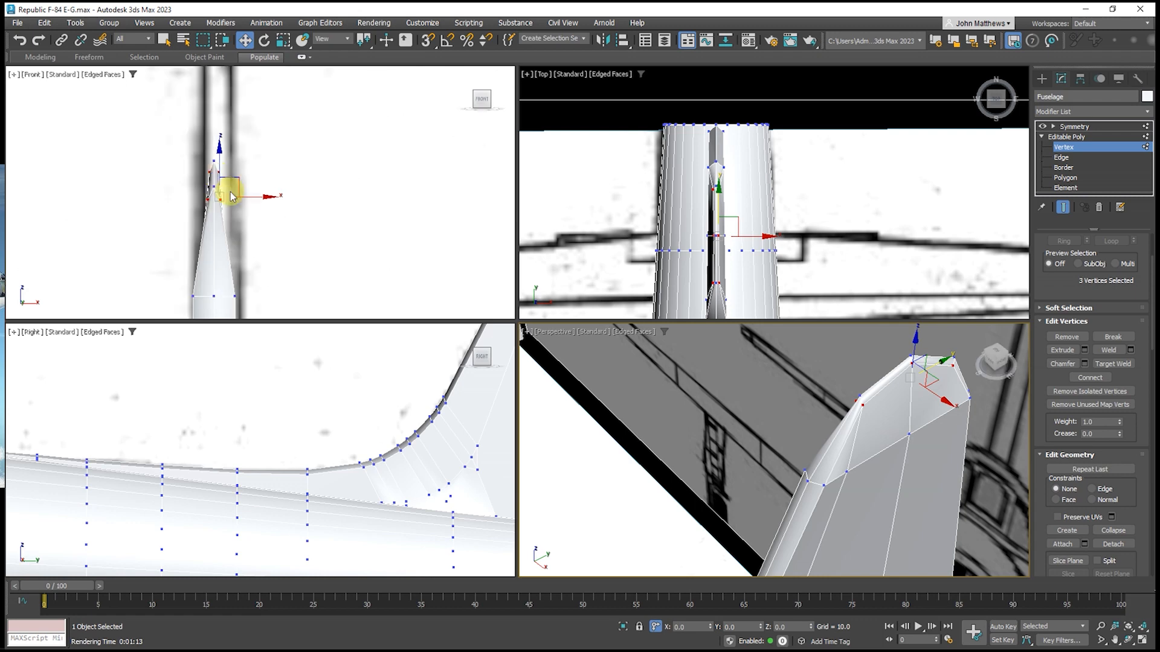
{"action": "left_click_drag", "start_coordinate": [266, 200], "coordinate": [278, 192]}
{"action": "middle_click_drag", "start_coordinate": [321, 224], "coordinate": [341, 98]}
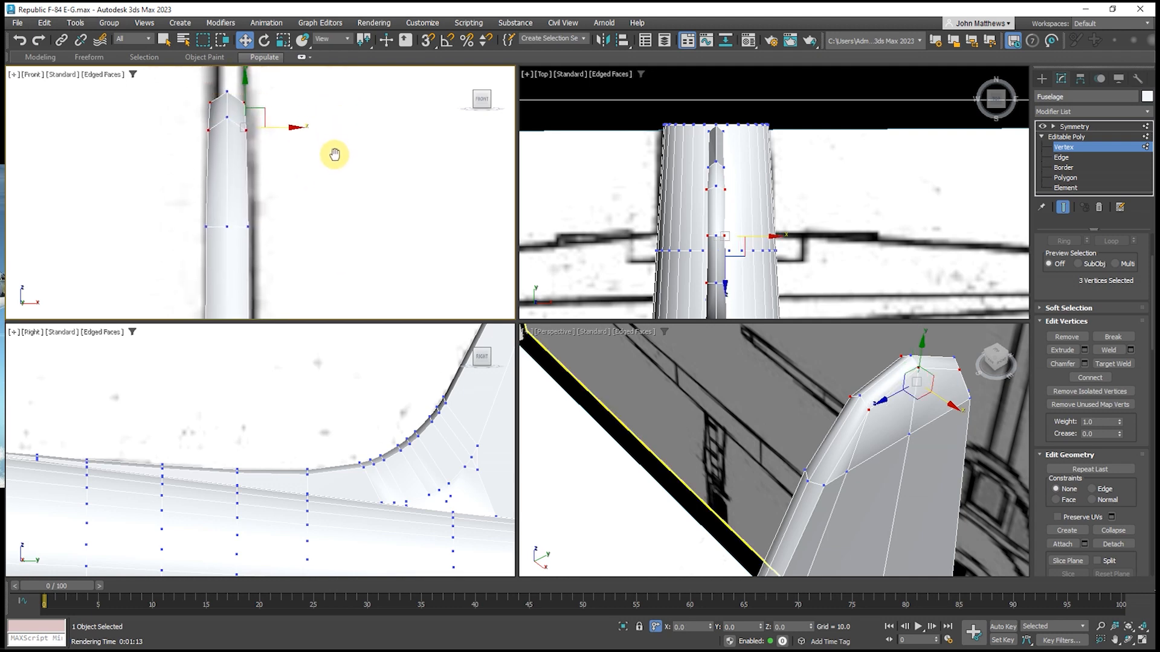
{"action": "middle_click_drag", "start_coordinate": [335, 155], "coordinate": [332, 160]}
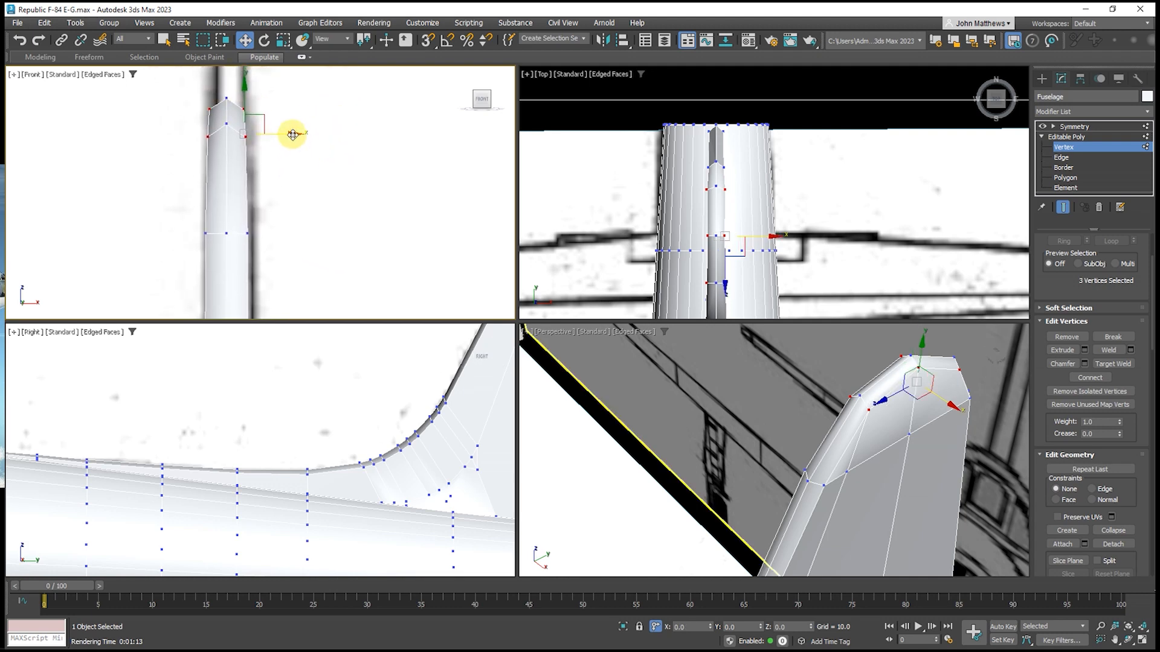
{"action": "left_click_drag", "start_coordinate": [293, 135], "coordinate": [293, 135]}
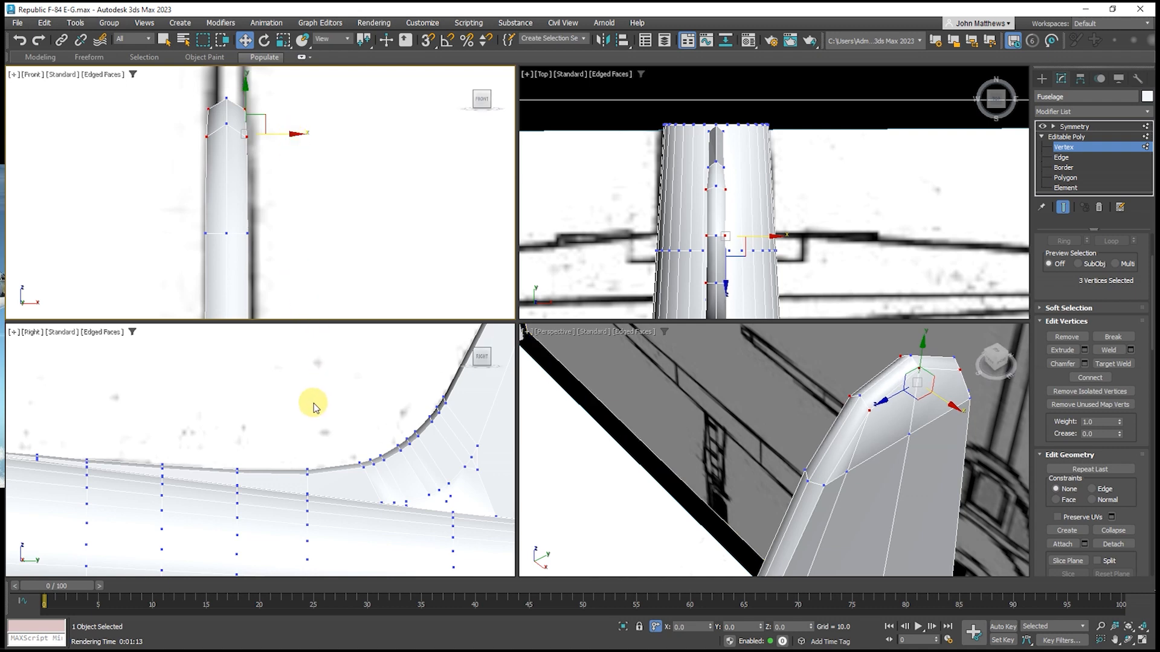
{"action": "scroll", "coordinate": [310, 402], "scroll_direction": "down", "scroll_amount": 3}
{"action": "middle_click_drag", "start_coordinate": [298, 415], "coordinate": [254, 477]}
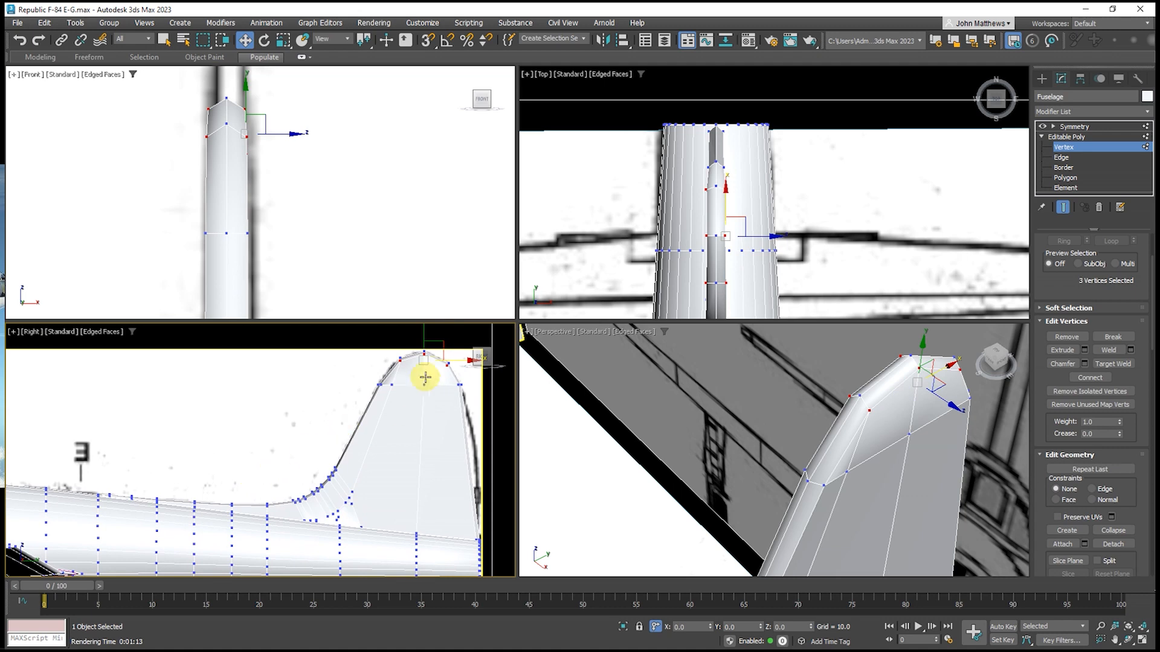
Move the rear side vertex just below the fin's tip, where the trailing edge begins, slightly outward along X
{"action": "middle_click_drag", "start_coordinate": [388, 355], "coordinate": [330, 370]}
{"action": "scroll", "coordinate": [344, 390], "scroll_direction": "up", "scroll_amount": 5}
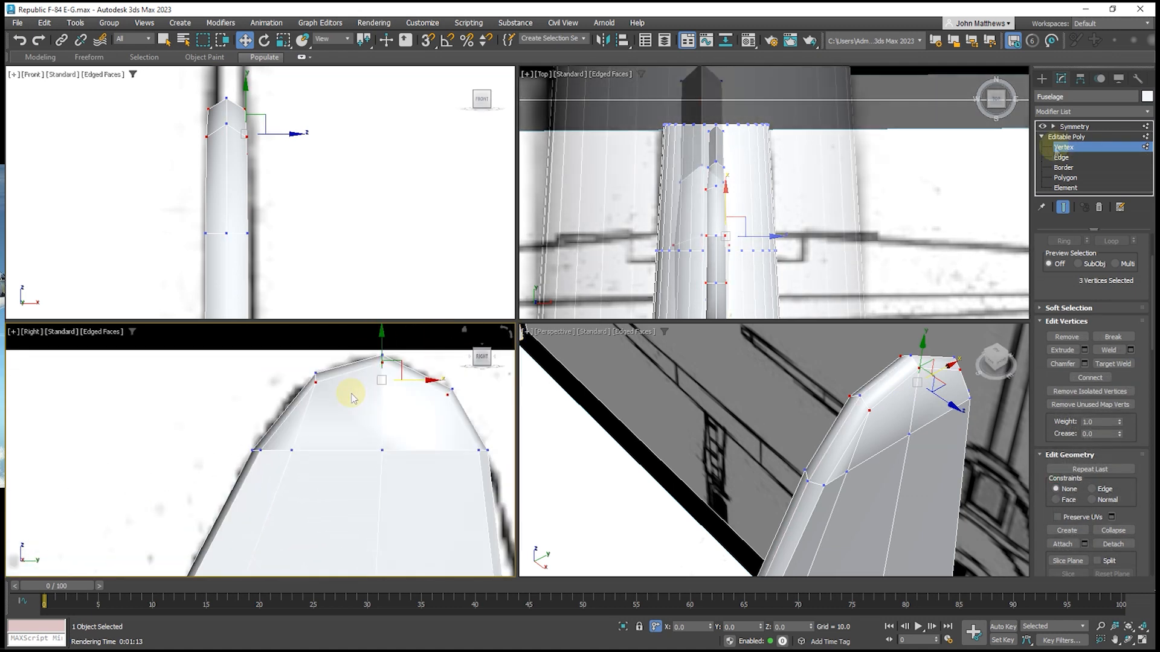
{"action": "scroll", "coordinate": [713, 175], "scroll_direction": "up", "scroll_amount": 3}
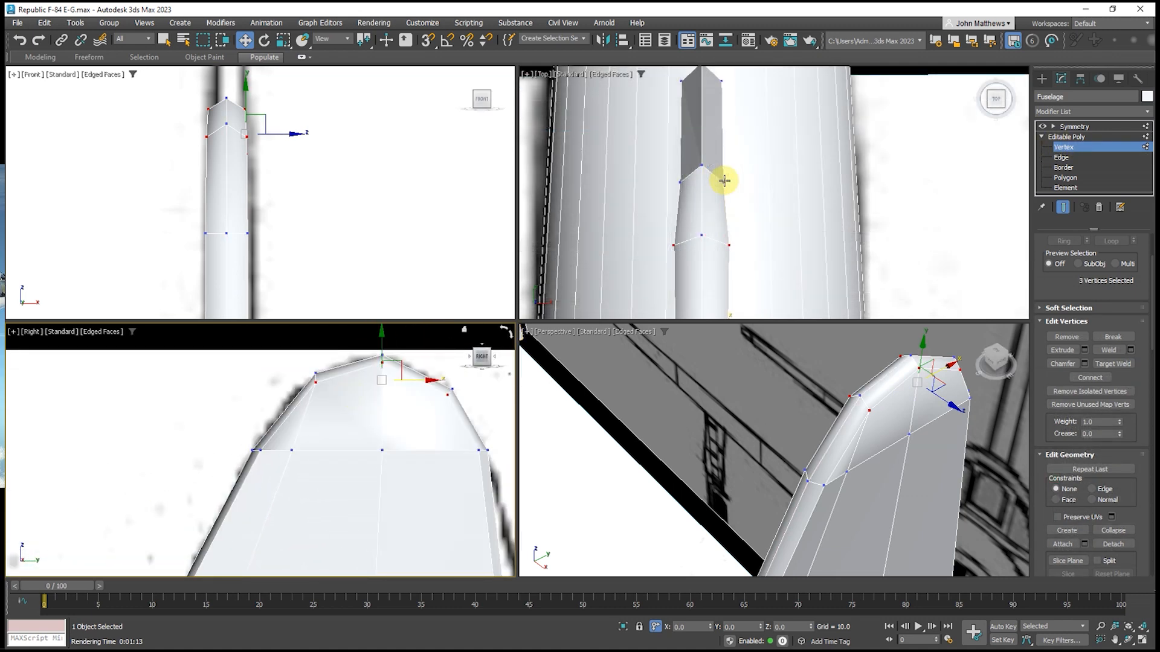
{"action": "left_click", "coordinate": [724, 180]}
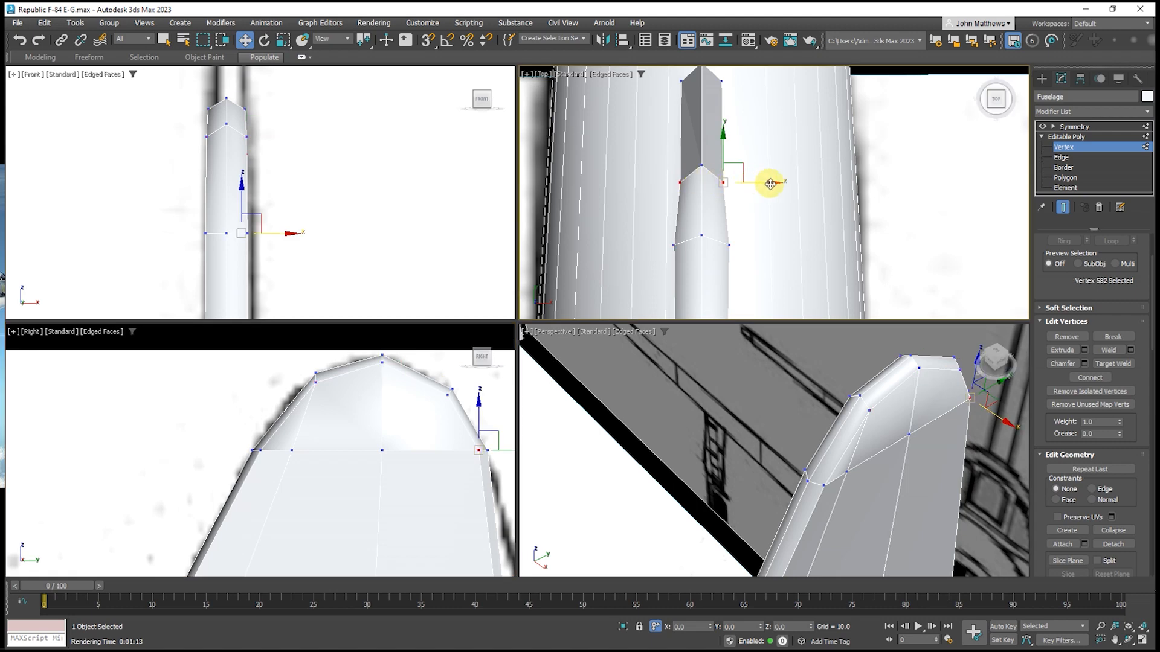
{"action": "left_click_drag", "start_coordinate": [772, 182], "coordinate": [775, 182]}
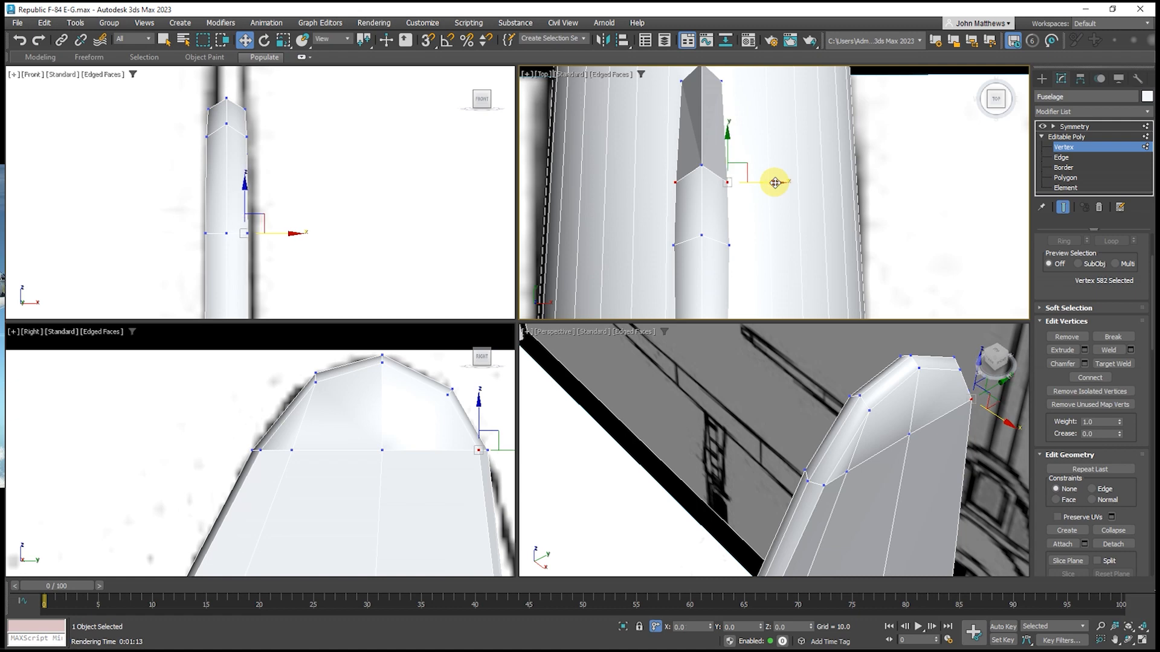
Select the two rearmost side vertices of the fin's tip and move them inward about 0.012 along X
{"action": "scroll", "coordinate": [598, 245], "scroll_direction": "down", "scroll_amount": 3}
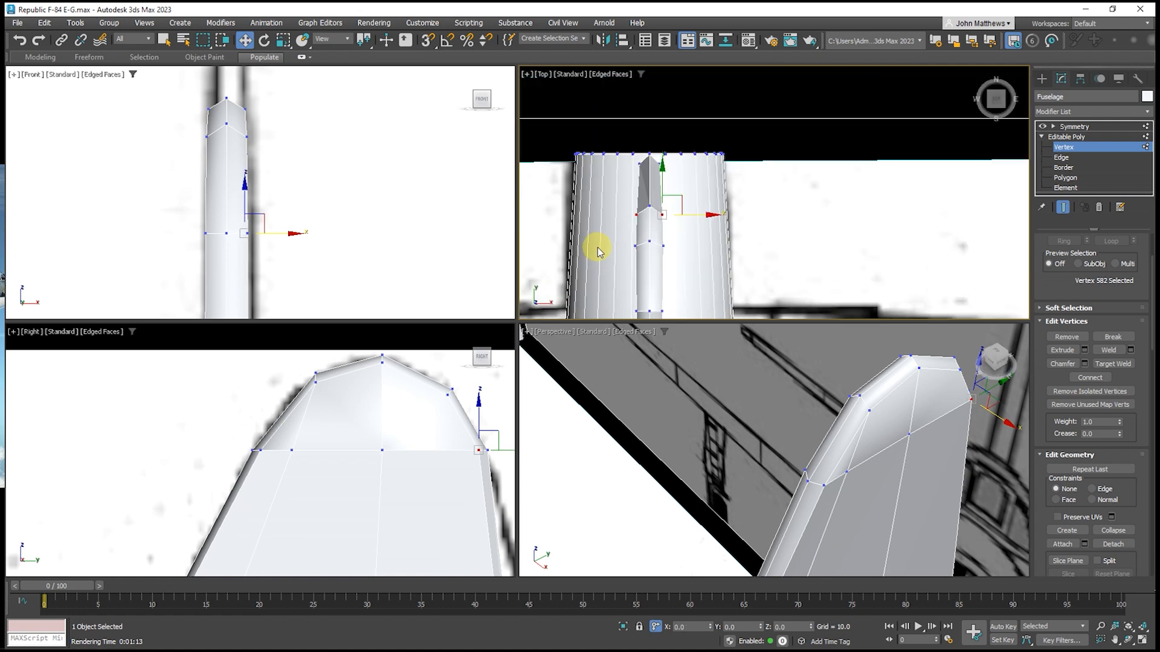
{"action": "scroll", "coordinate": [694, 175], "scroll_direction": "down", "scroll_amount": 2}
{"action": "scroll", "coordinate": [671, 219], "scroll_direction": "up", "scroll_amount": 4}
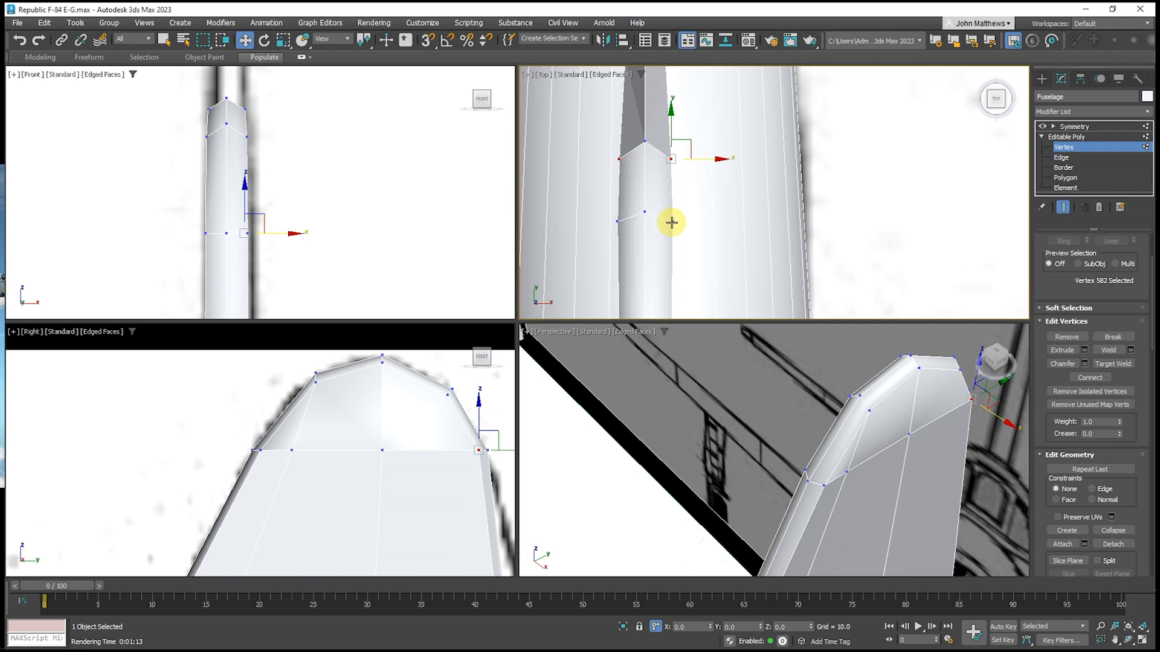
{"action": "left_click", "coordinate": [672, 221]}
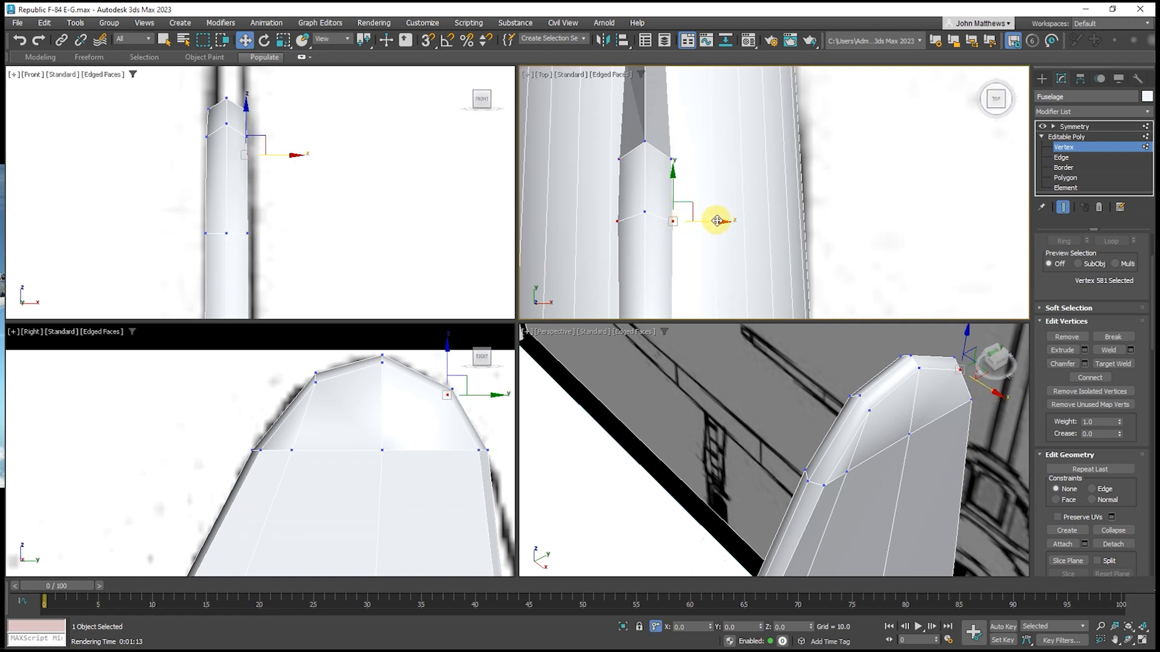
{"action": "left_click", "coordinate": [671, 160], "text": "ctrl"}
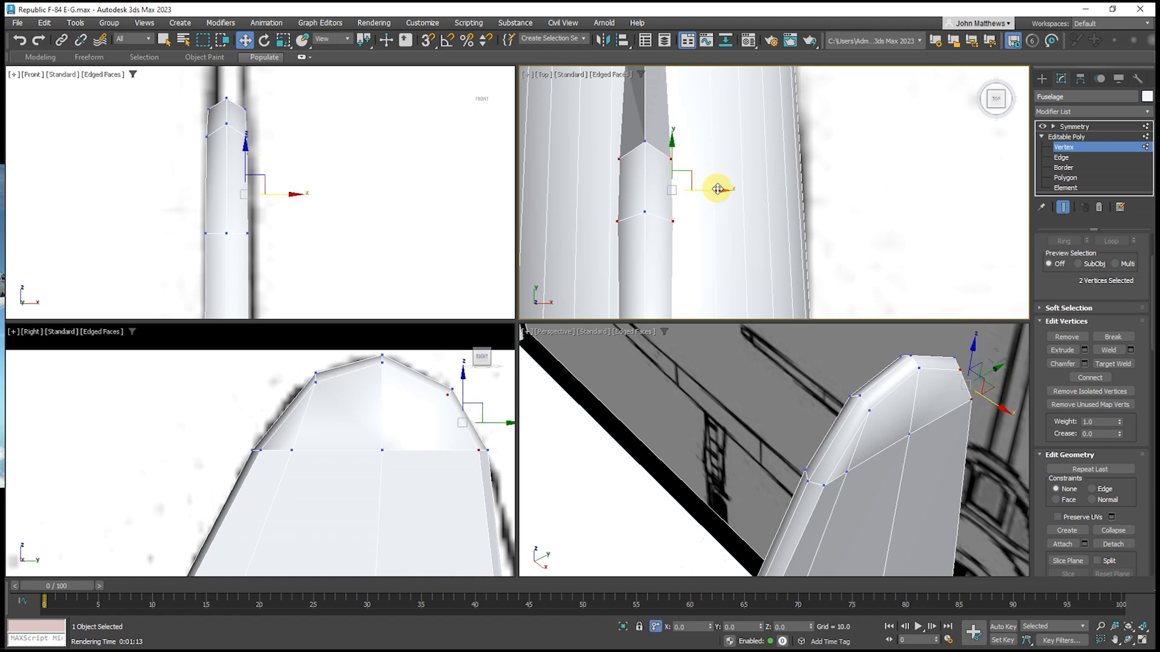
{"action": "left_click_drag", "start_coordinate": [717, 189], "coordinate": [715, 189]}
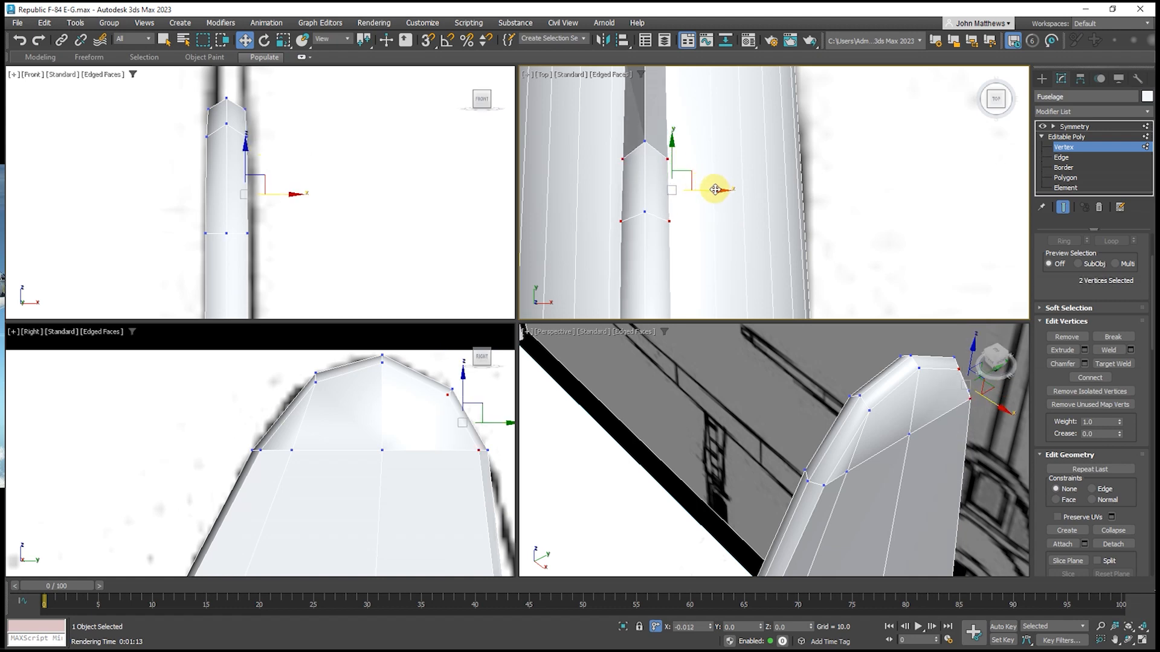
{"action": "scroll", "coordinate": [670, 151], "scroll_direction": "down", "scroll_amount": 4}
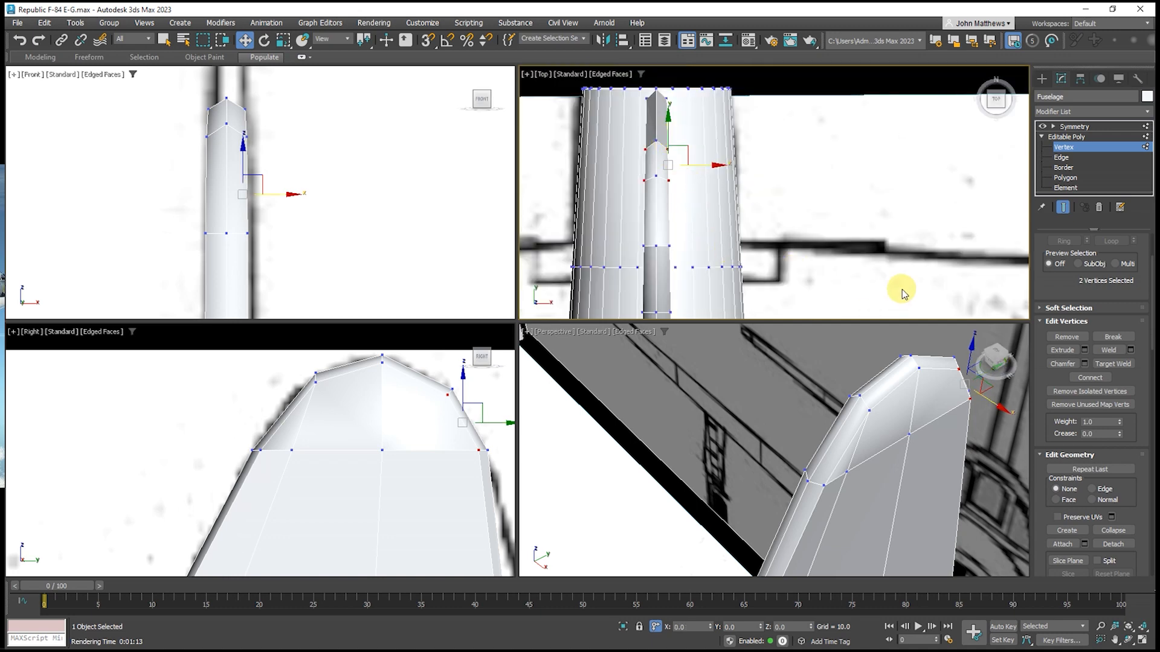
Select the side edges bordering the fin's leading edge, from the tip down to the root fillet
{"action": "left_click", "coordinate": [1059, 158]}
{"action": "double_click", "coordinate": [894, 386]}
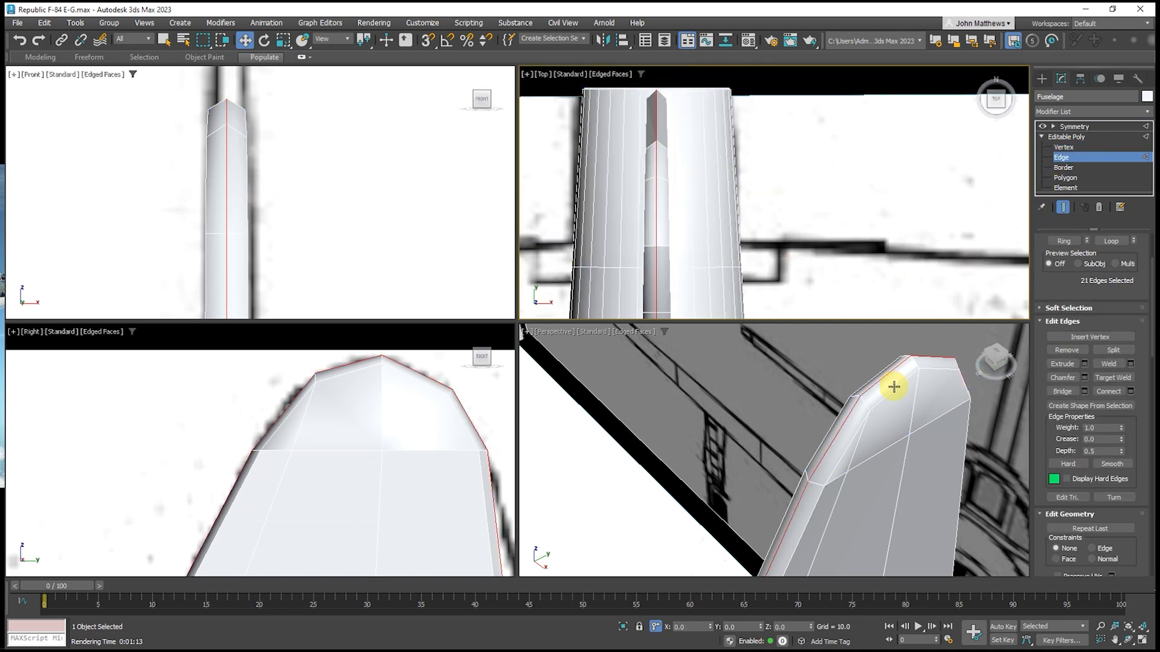
{"action": "left_click", "coordinate": [895, 386]}
{"action": "left_click", "coordinate": [864, 412], "text": "ctrl"}
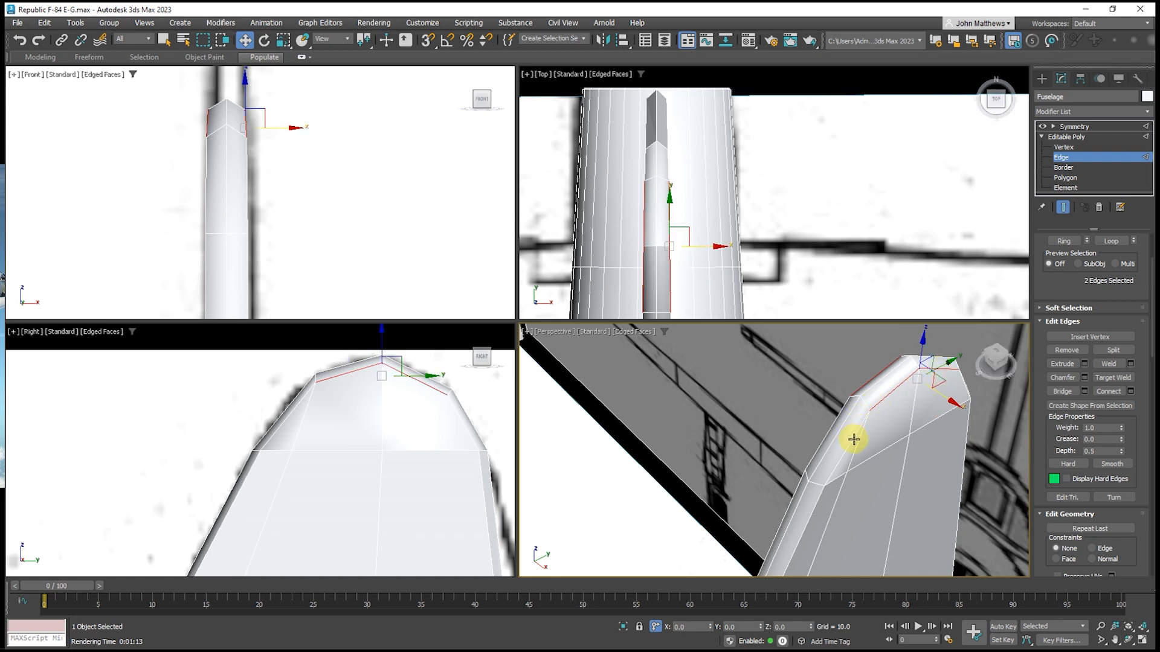
{"action": "left_click", "coordinate": [819, 493], "text": "ctrl"}
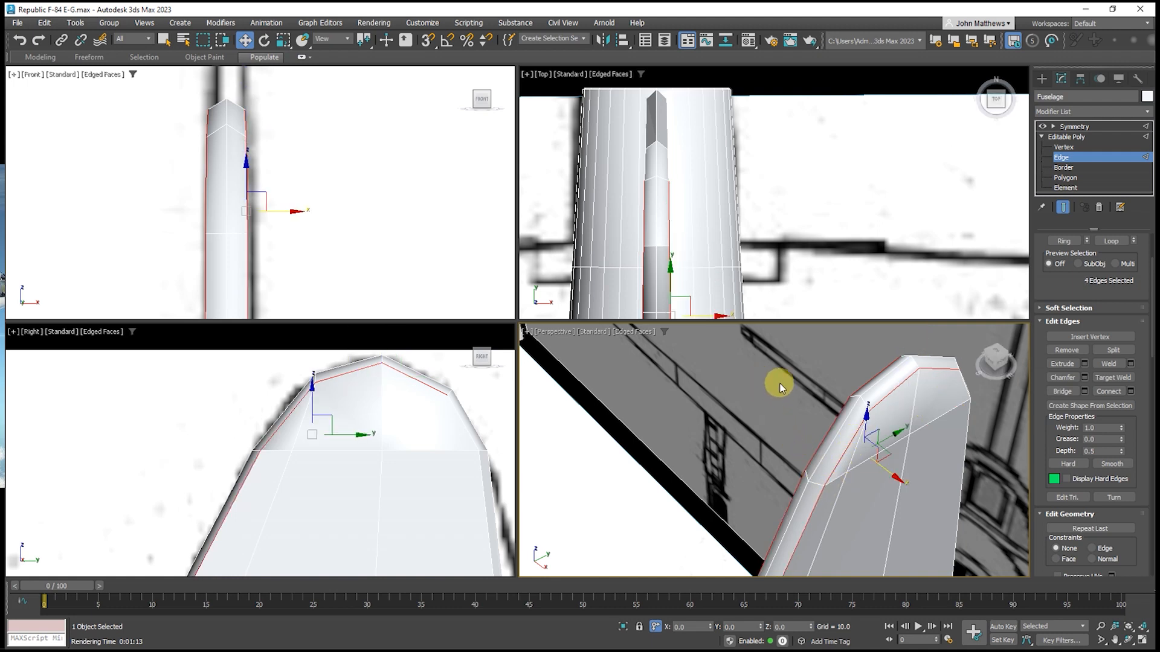
{"action": "scroll", "coordinate": [866, 362], "scroll_direction": "down", "scroll_amount": 5}
{"action": "scroll", "coordinate": [815, 479], "scroll_direction": "up", "scroll_amount": 4}
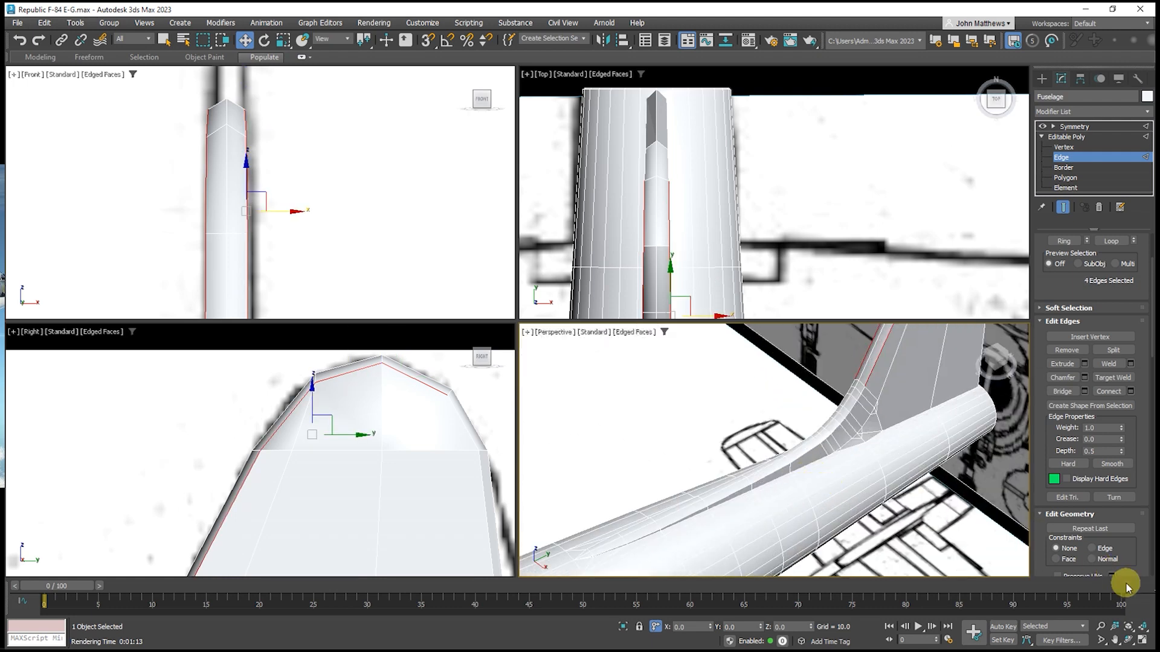
Extend the edge selection down the curved root fillet and forward along the side of the fuselage spine
{"action": "left_click", "coordinate": [1142, 639]}
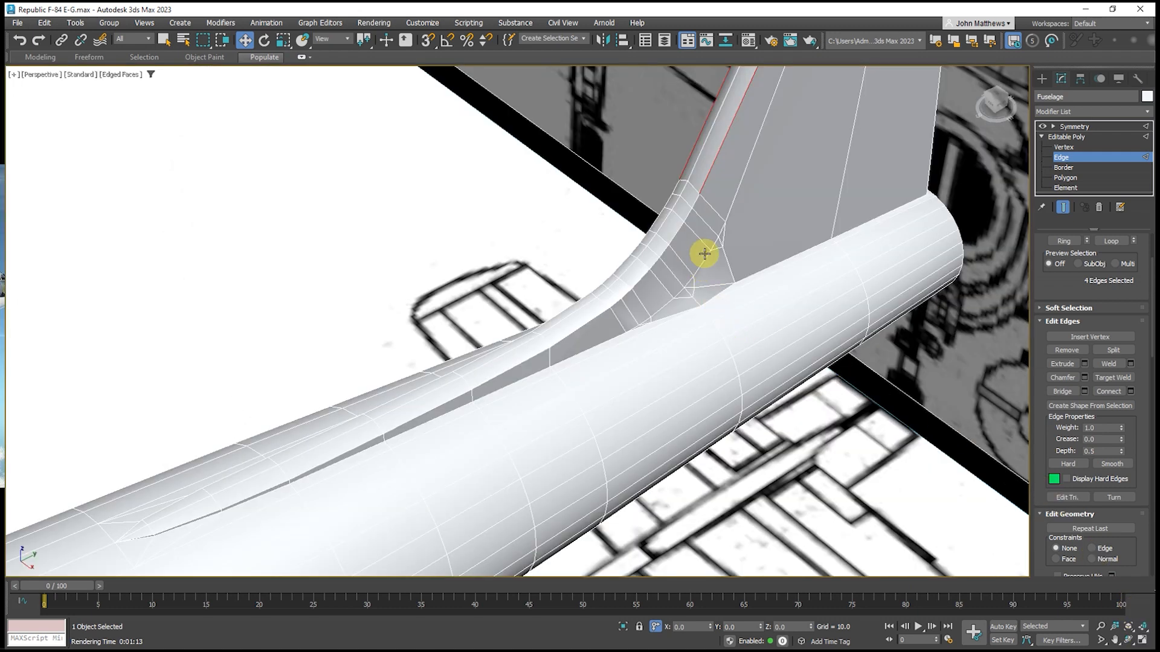
{"action": "left_click", "coordinate": [690, 217], "text": "ctrl"}
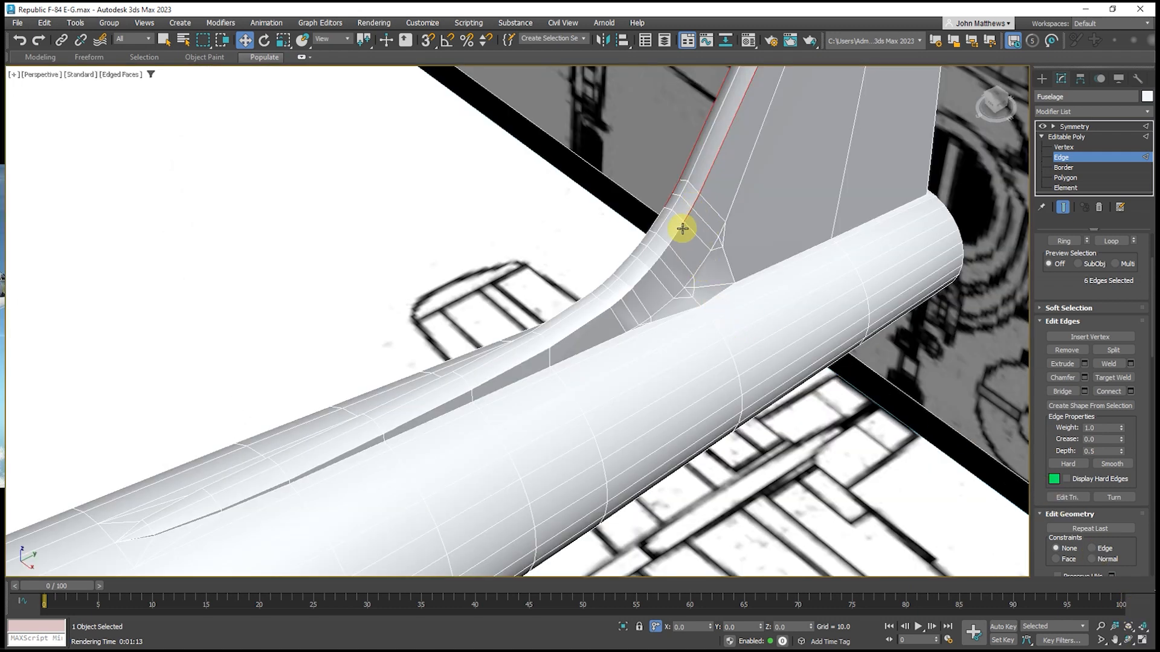
{"action": "left_click", "coordinate": [681, 230], "text": "ctrl"}
{"action": "left_click", "coordinate": [661, 263], "text": "ctrl"}
{"action": "left_click", "coordinate": [657, 267], "text": "ctrl"}
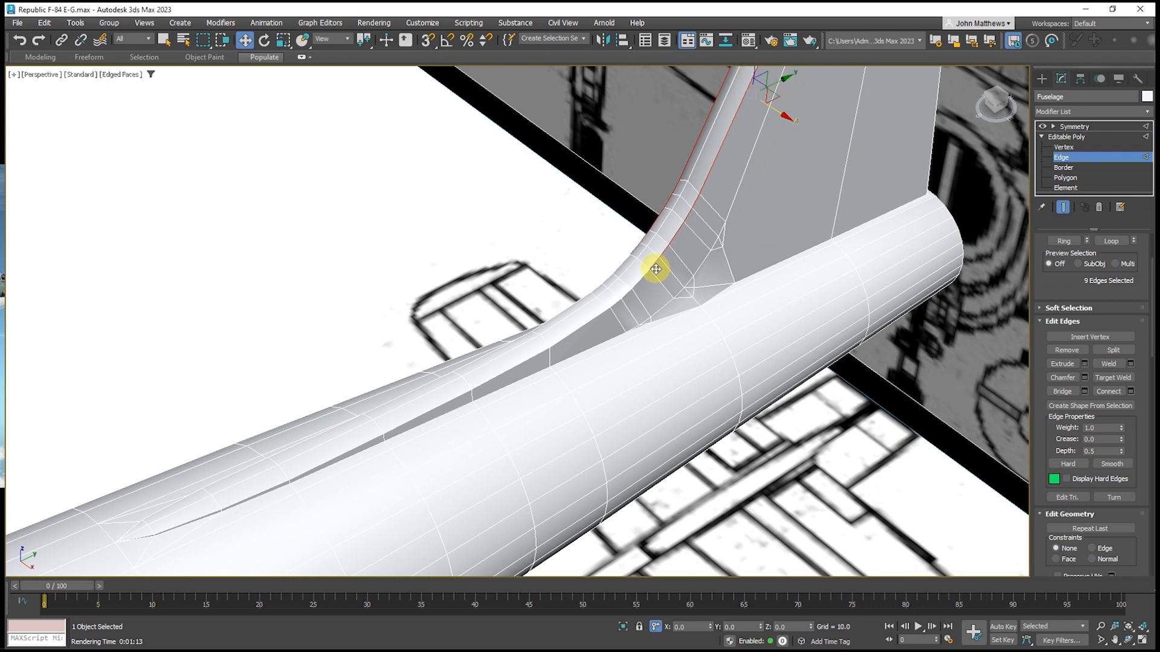
{"action": "left_click", "coordinate": [642, 277], "text": "ctrl"}
{"action": "left_click", "coordinate": [626, 298], "text": "ctrl"}
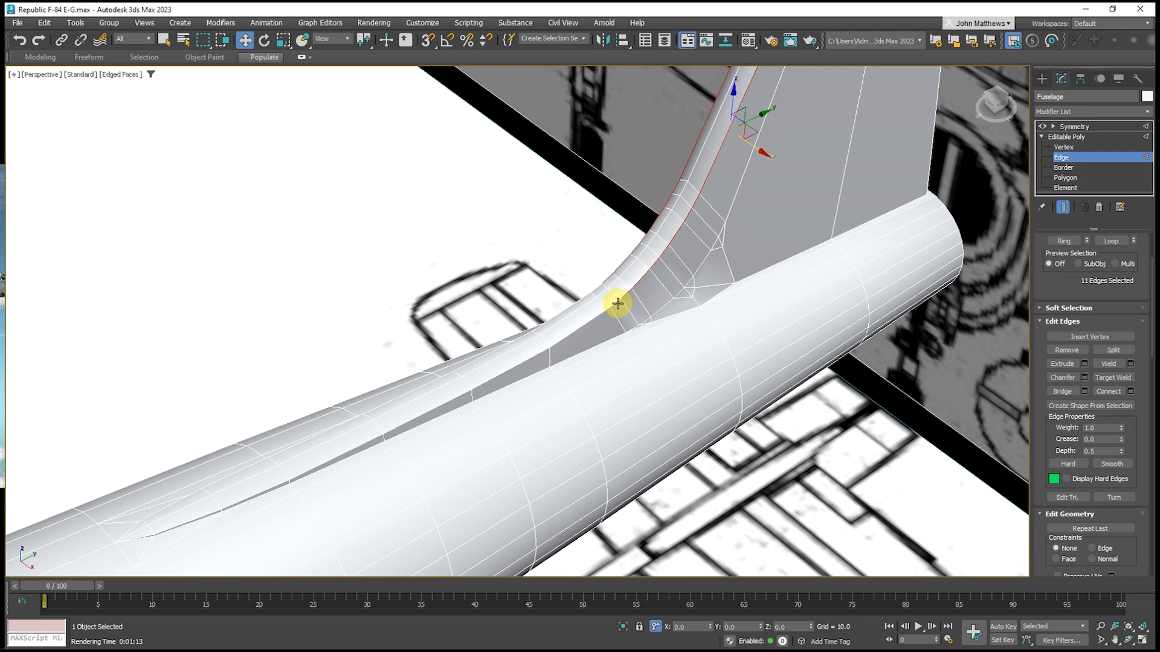
{"action": "left_click", "coordinate": [602, 312], "text": "ctrl"}
{"action": "left_click", "coordinate": [594, 319], "text": "ctrl"}
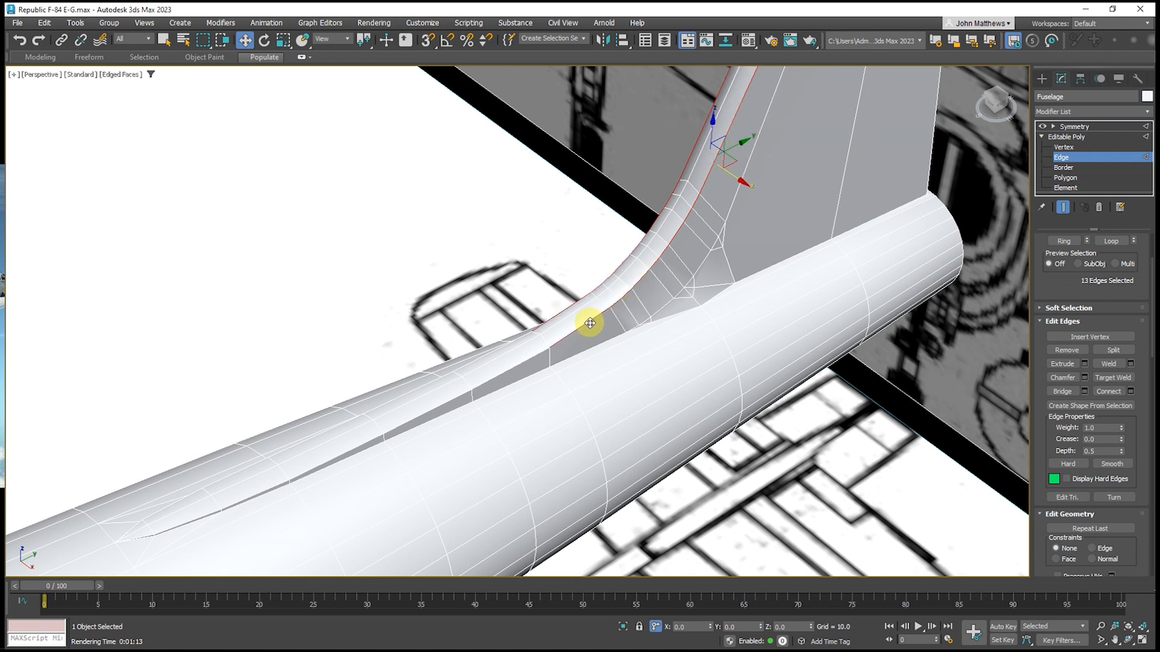
{"action": "left_click", "coordinate": [523, 361], "text": "ctrl"}
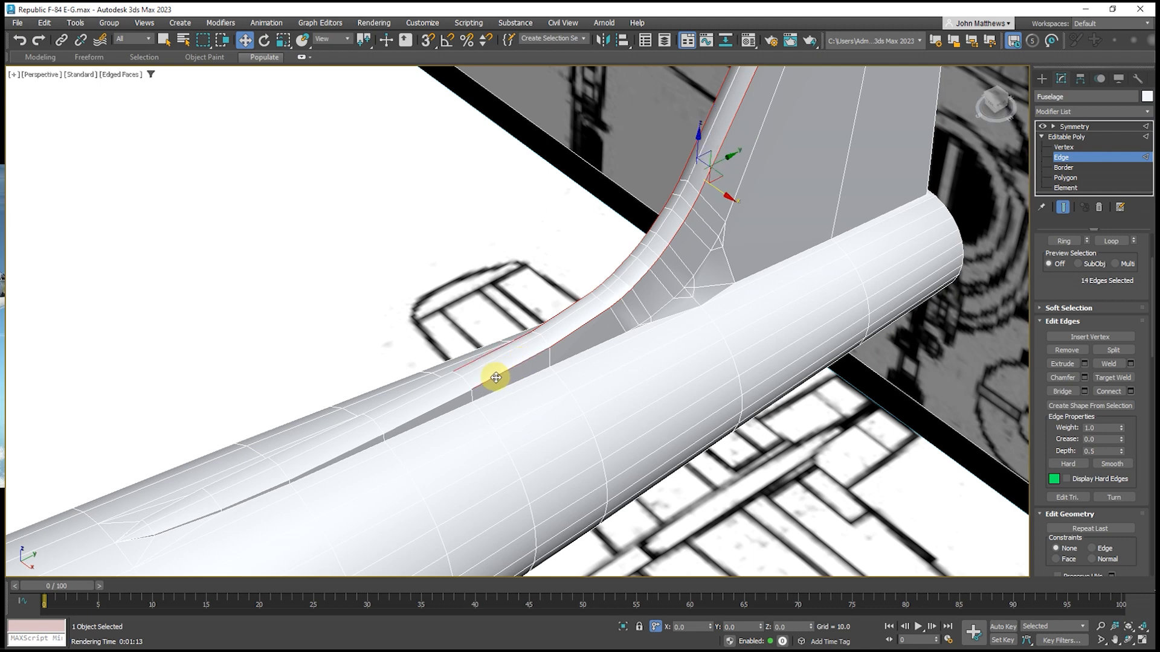
{"action": "left_click", "coordinate": [456, 392], "text": "ctrl"}
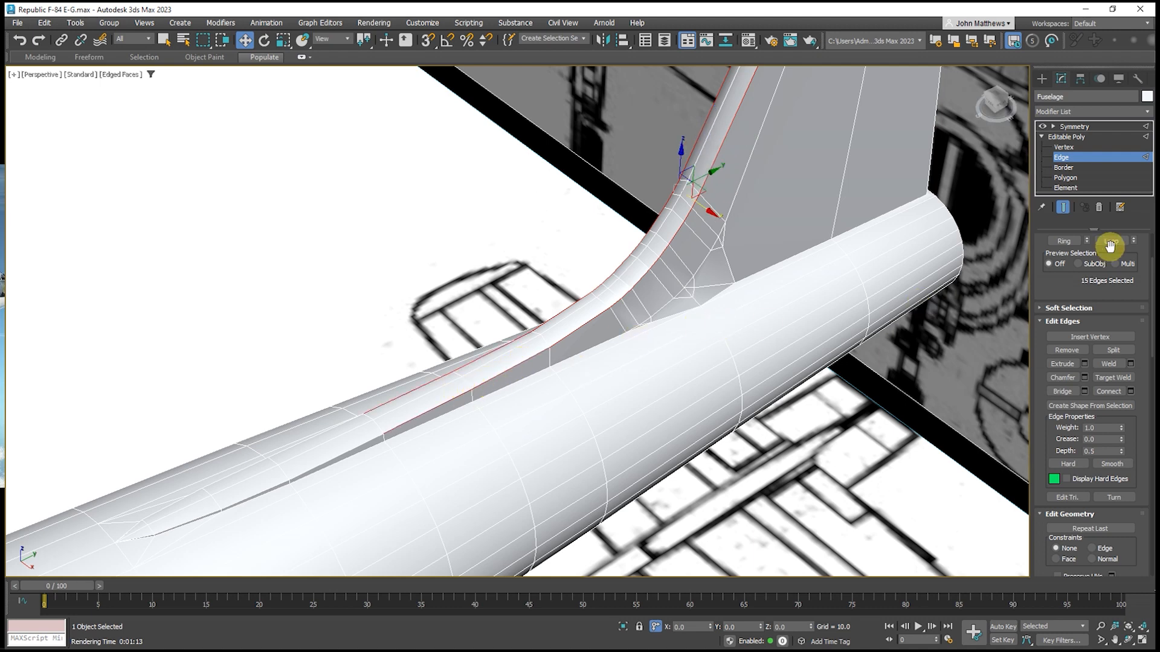
Open the Chamfer settings with an amount of 0.0 and add the fin's trailing side edges to the selection
{"action": "left_click", "coordinate": [1085, 379]}
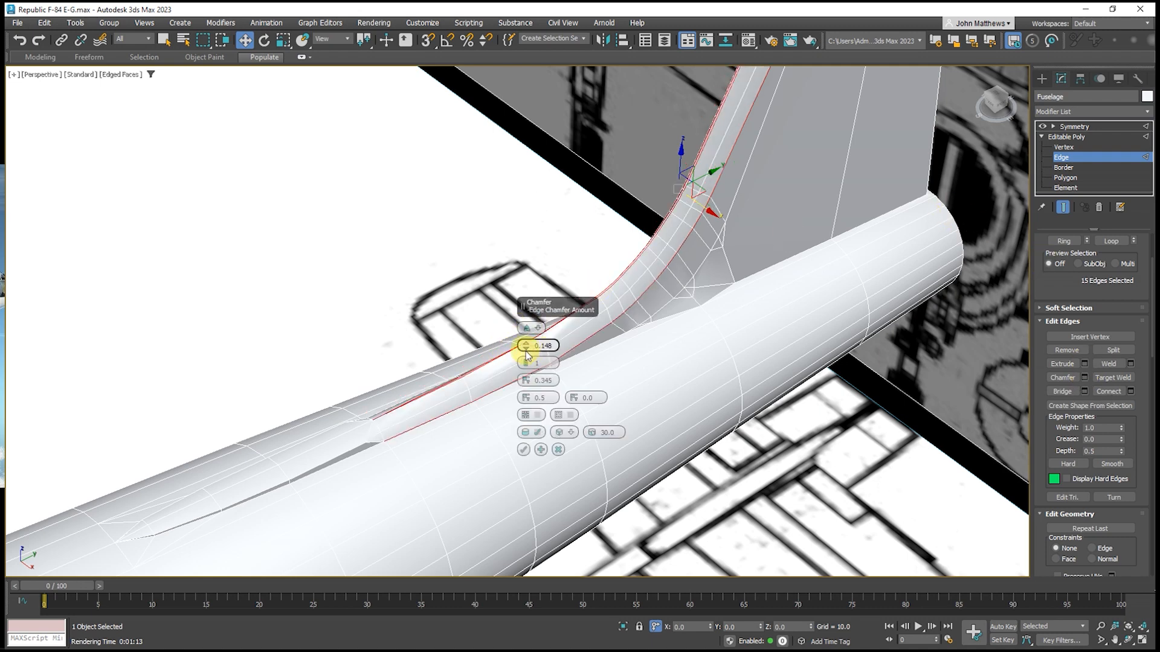
{"action": "left_click_drag", "start_coordinate": [525, 355], "coordinate": [526, 360]}
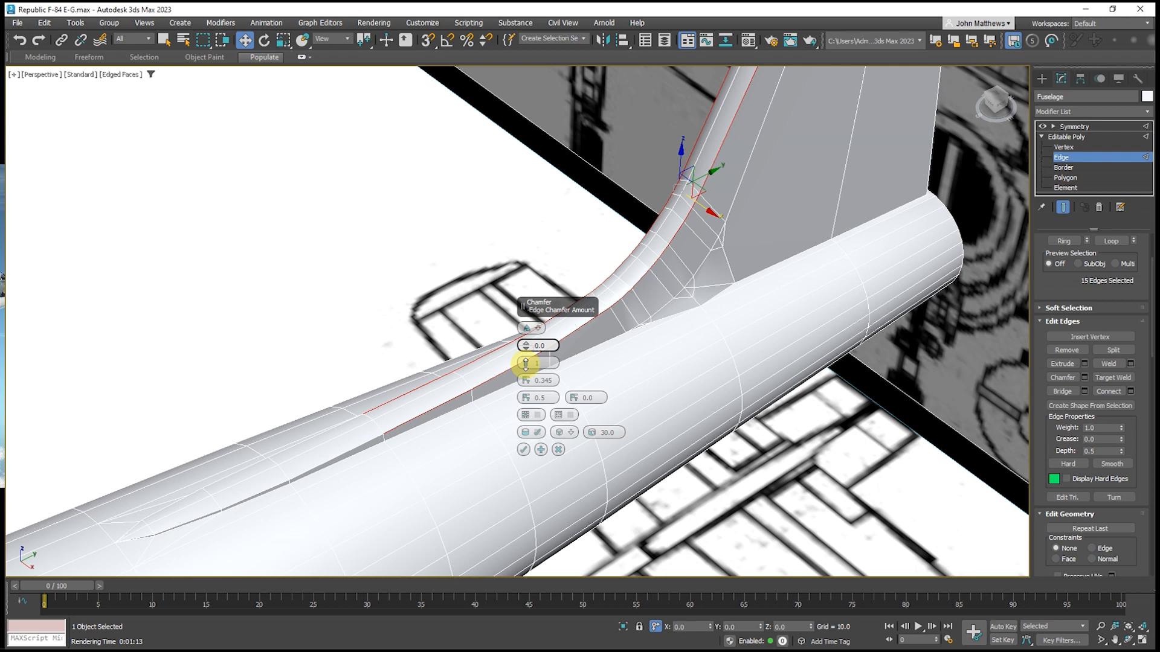
{"action": "left_click", "coordinate": [1139, 638]}
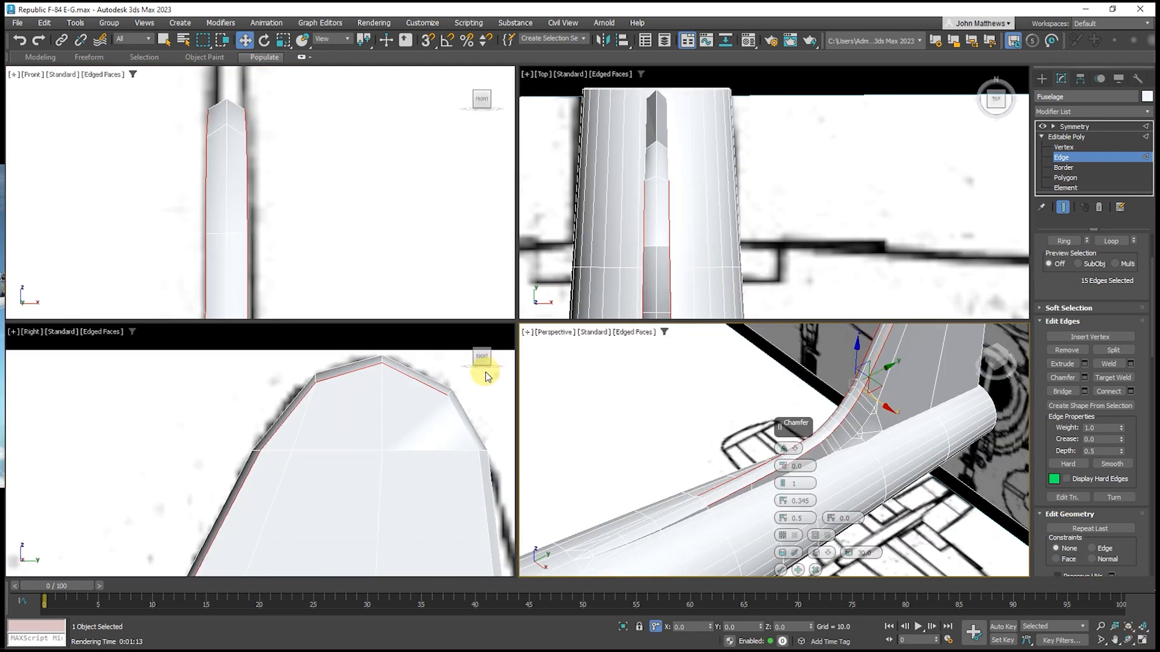
{"action": "right_click", "coordinate": [461, 381]}
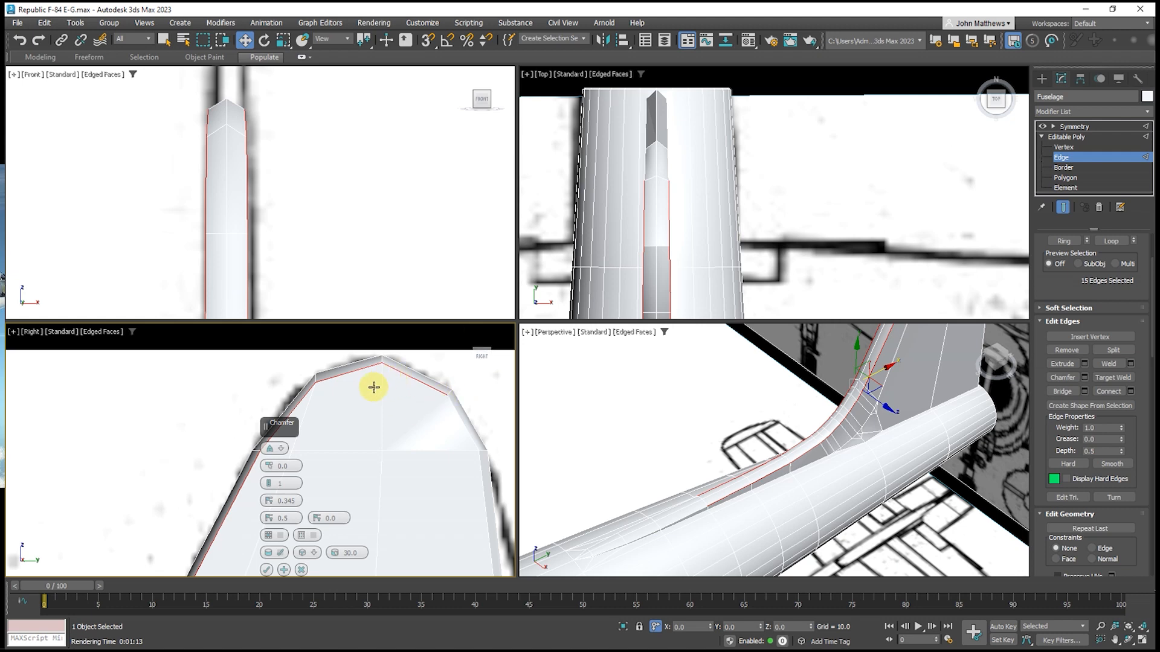
{"action": "left_click", "coordinate": [464, 433], "text": "ctrl"}
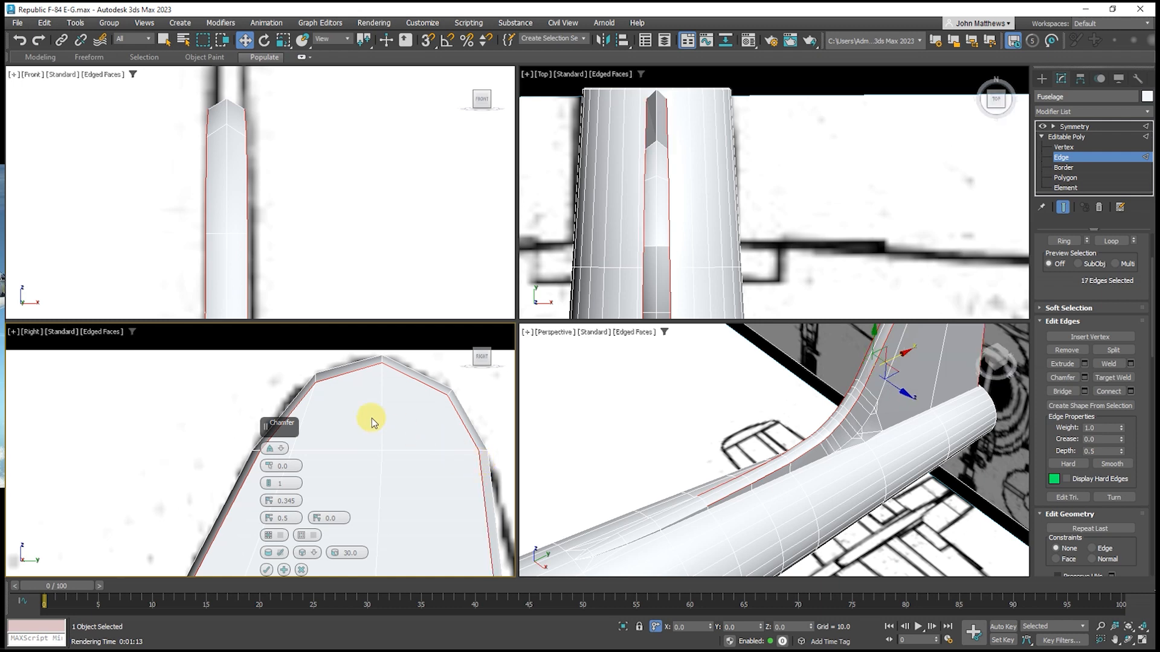
{"action": "scroll", "coordinate": [332, 409], "scroll_direction": "down", "scroll_amount": 2}
{"action": "left_click", "coordinate": [332, 410], "text": "ctrl"}
{"action": "scroll", "coordinate": [332, 409], "scroll_direction": "up", "scroll_amount": 2}
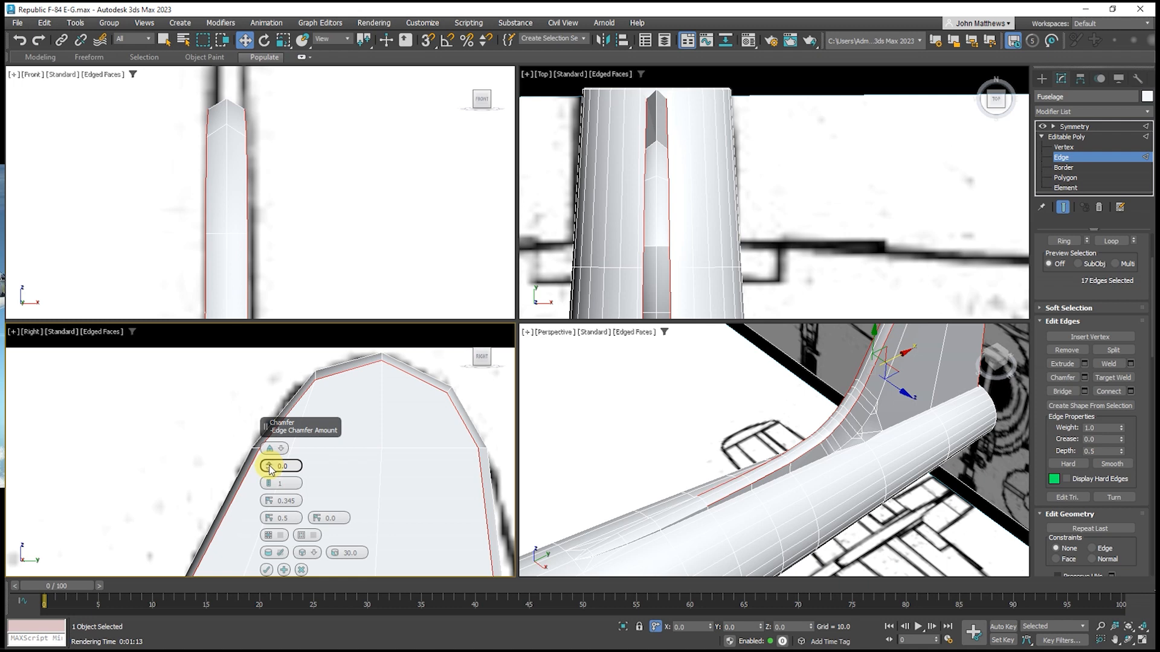
Chamfer the selected fin and spine edges by 0.034 with an edge depth of 0.35
{"action": "left_click_drag", "start_coordinate": [270, 467], "coordinate": [270, 461]}
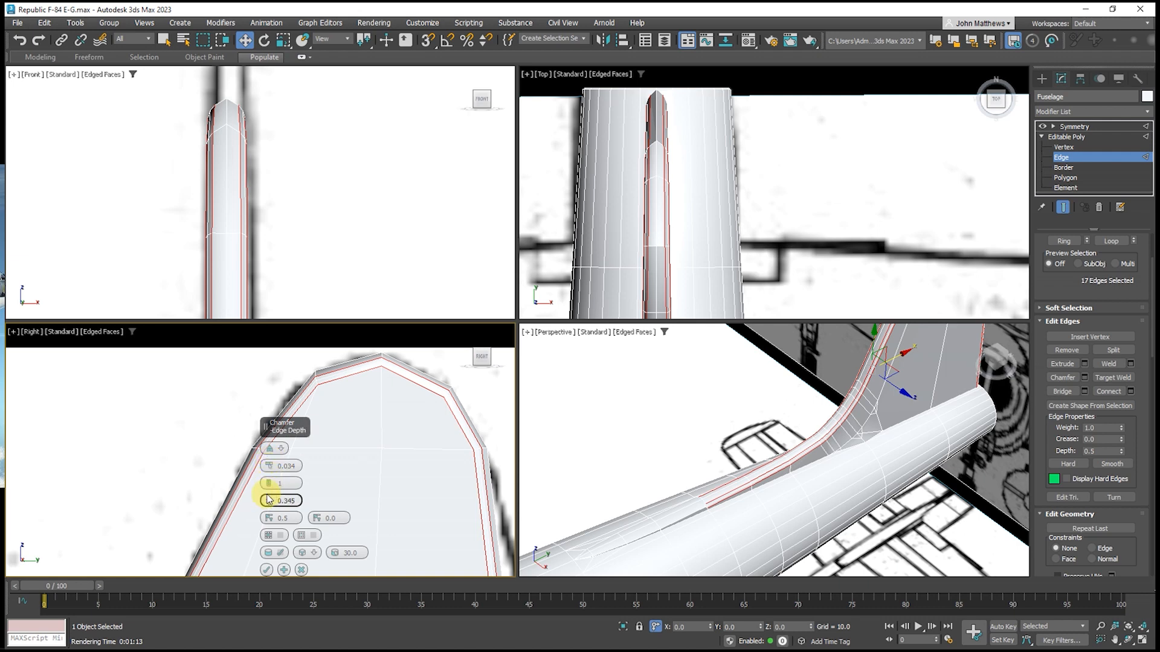
{"action": "mouse_move", "coordinate": [267, 496]}
{"action": "left_mouse_down"}
{"action": "mouse_move", "coordinate": [271, 464]}
{"action": "mouse_move", "coordinate": [282, 568]}
{"action": "mouse_move", "coordinate": [277, 497]}
{"action": "left_mouse_up"}
{"action": "scroll", "coordinate": [238, 100], "scroll_direction": "up", "scroll_amount": 5}
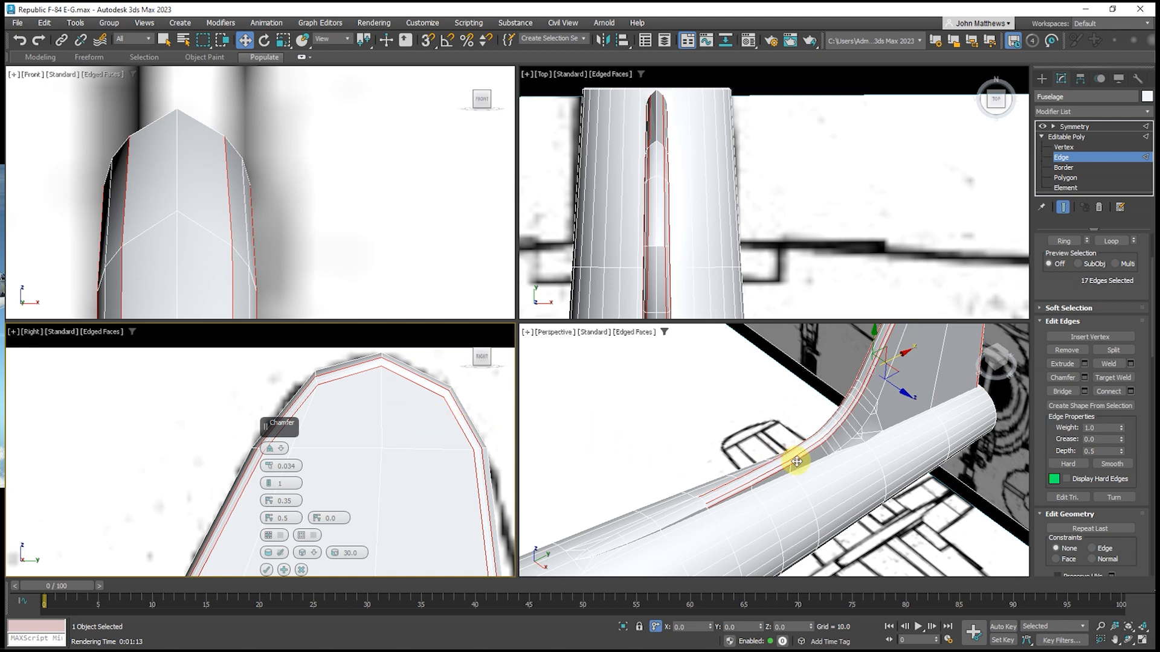
Check the chamfer preview around the fin's side edges and root fillet, and apply the chamfer
{"action": "right_click", "coordinate": [971, 543]}
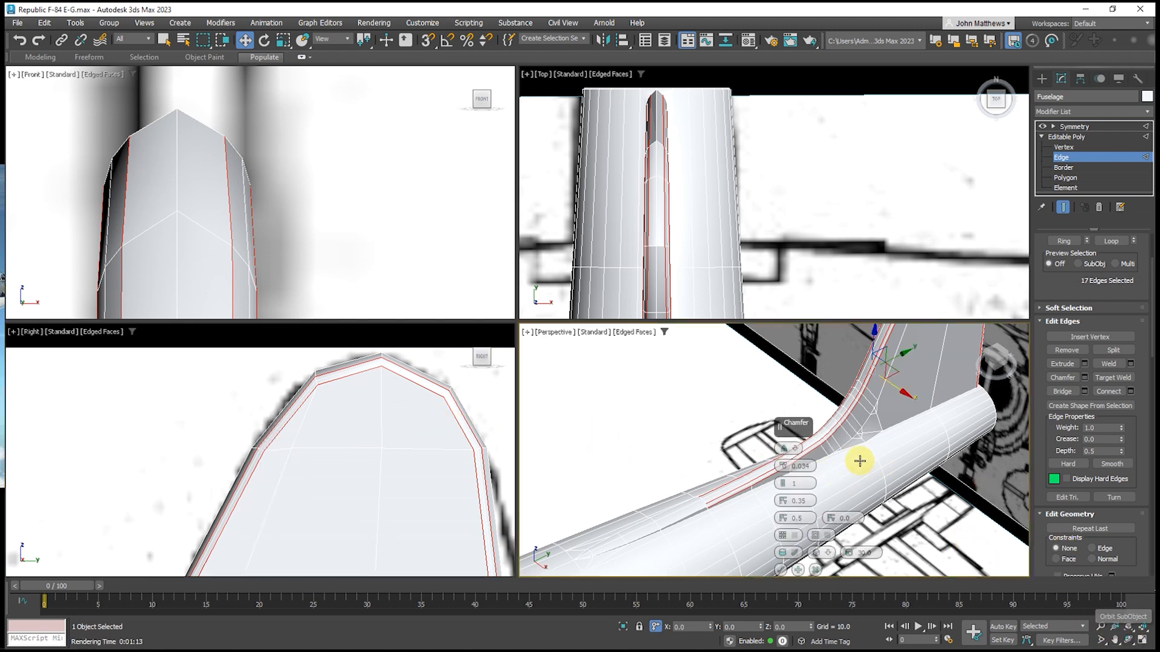
{"action": "left_click_drag", "start_coordinate": [800, 428], "coordinate": [550, 353]}
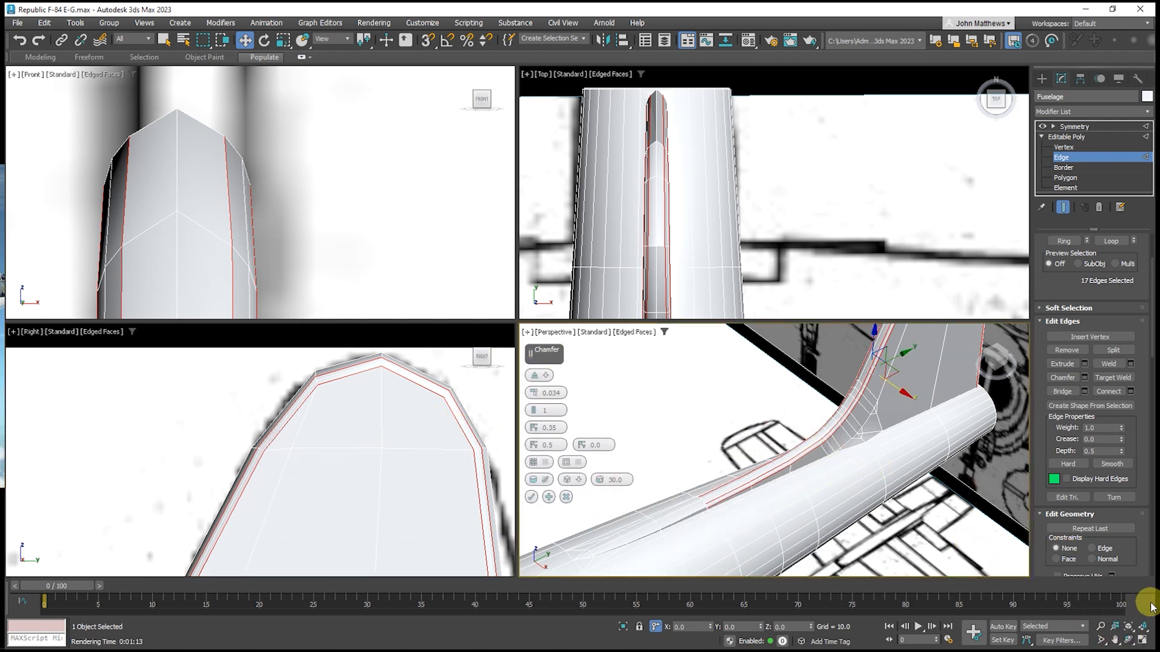
{"action": "left_click", "coordinate": [1128, 640]}
{"action": "left_click_drag", "start_coordinate": [825, 488], "coordinate": [723, 492]}
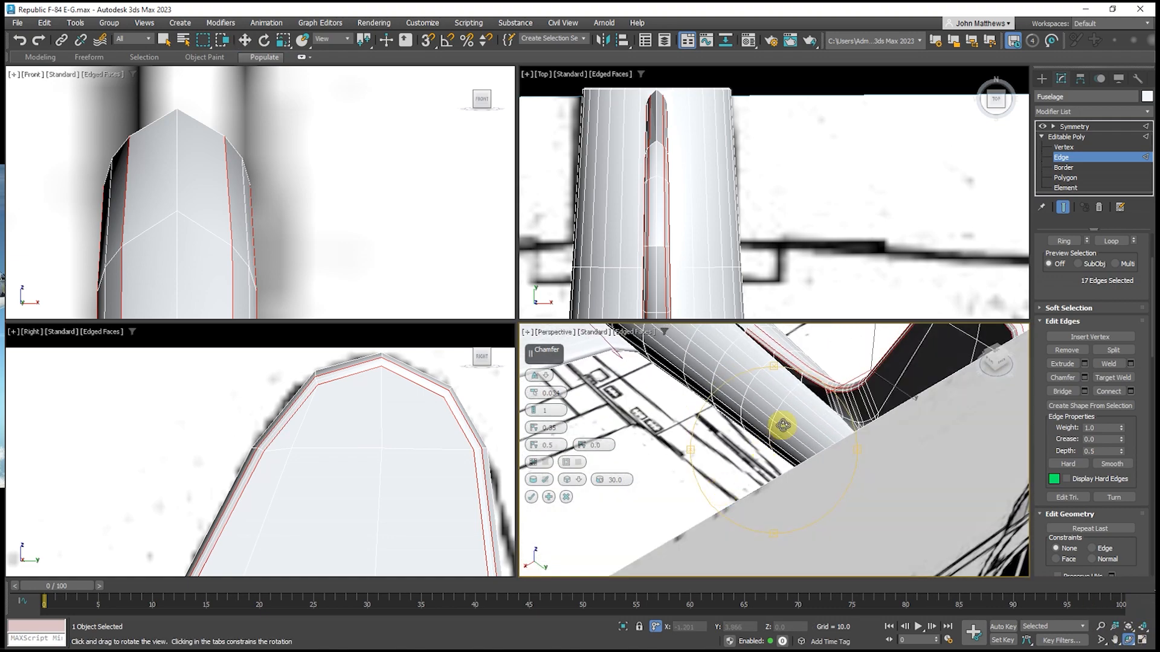
{"action": "mouse_move", "coordinate": [814, 460]}
{"action": "left_mouse_down"}
{"action": "mouse_move", "coordinate": [808, 451]}
{"action": "mouse_move", "coordinate": [818, 464]}
{"action": "left_mouse_up"}
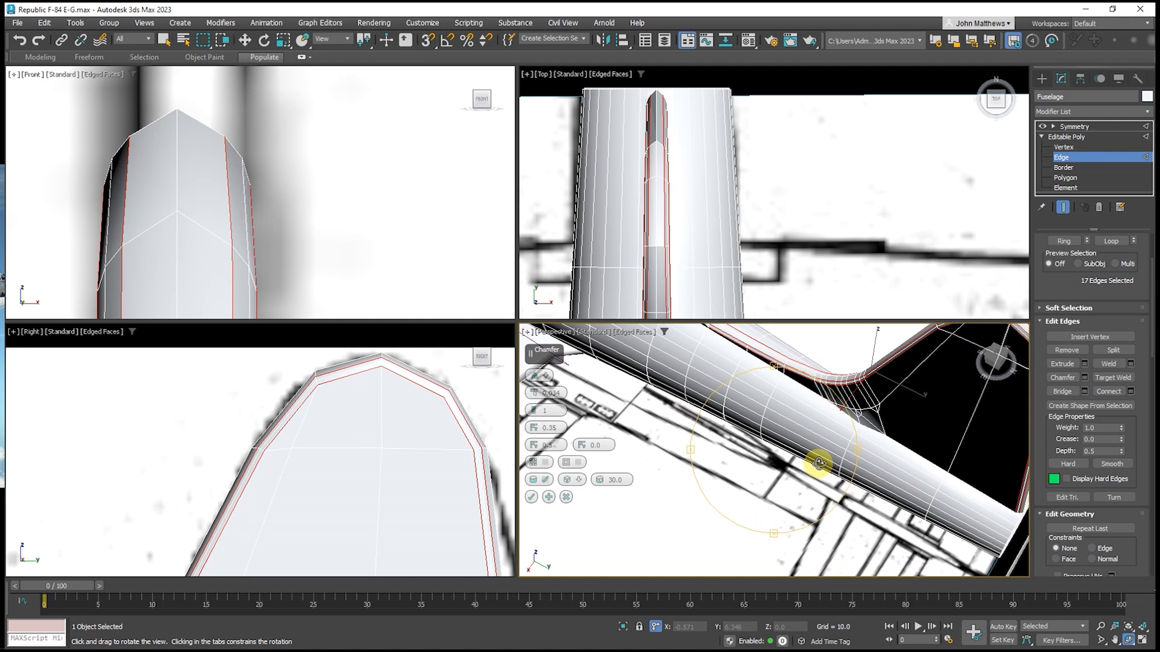
{"action": "left_click_drag", "start_coordinate": [900, 473], "coordinate": [845, 475]}
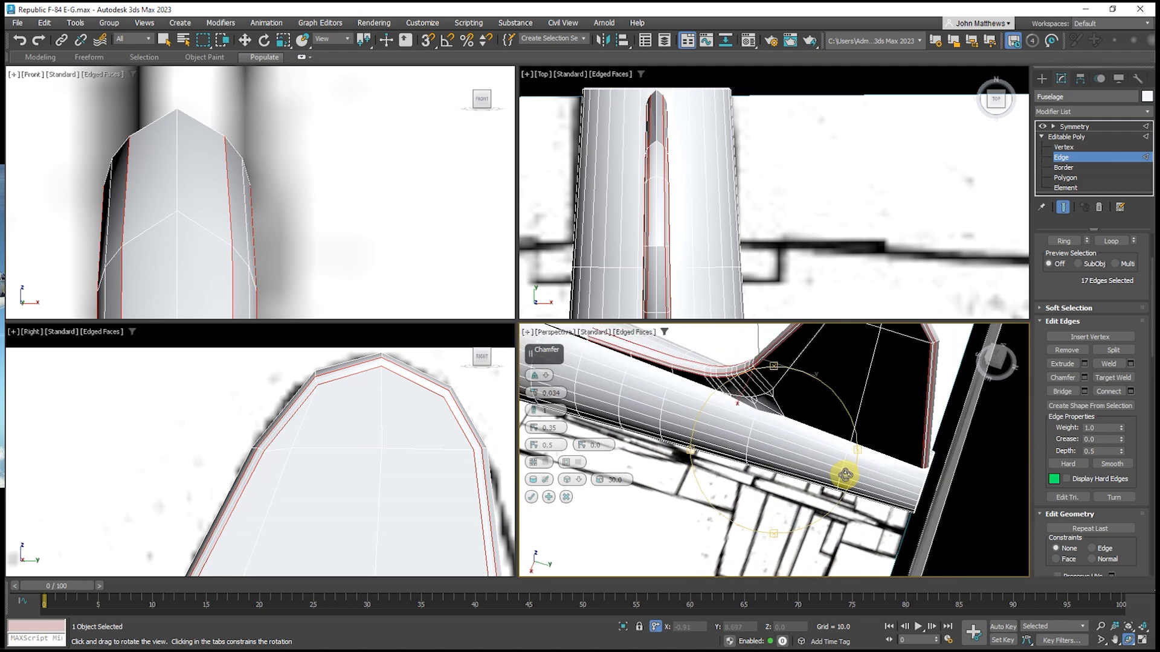
{"action": "left_click_drag", "start_coordinate": [846, 475], "coordinate": [846, 475]}
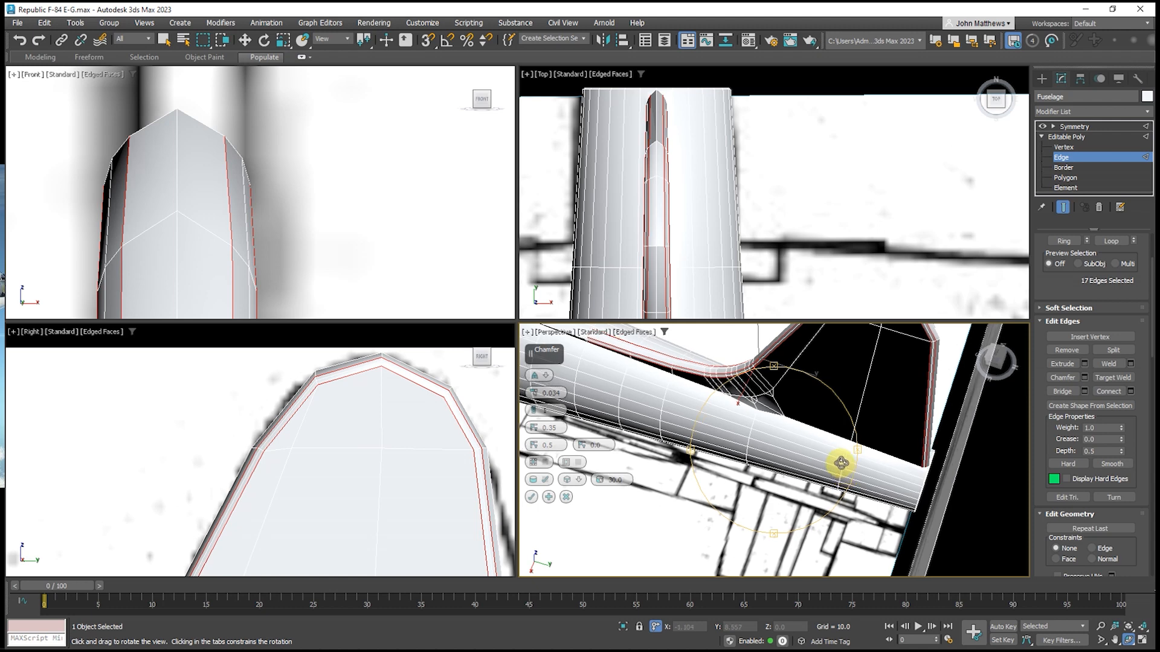
{"action": "left_click_drag", "start_coordinate": [823, 440], "coordinate": [823, 473]}
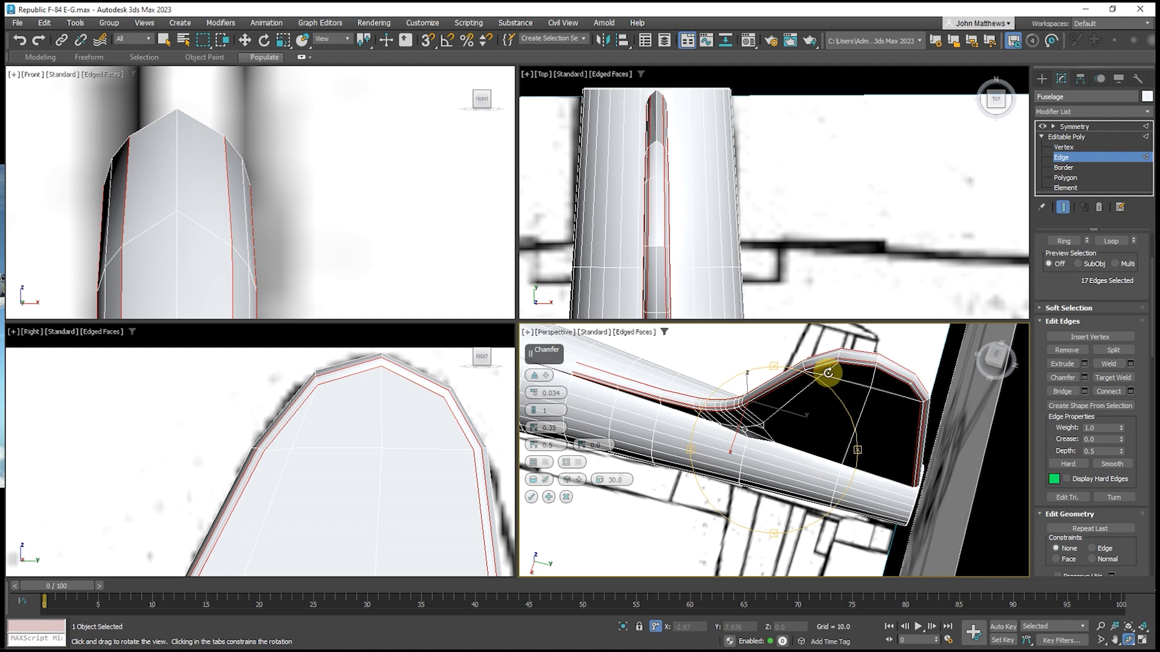
{"action": "left_click_drag", "start_coordinate": [829, 371], "coordinate": [838, 363]}
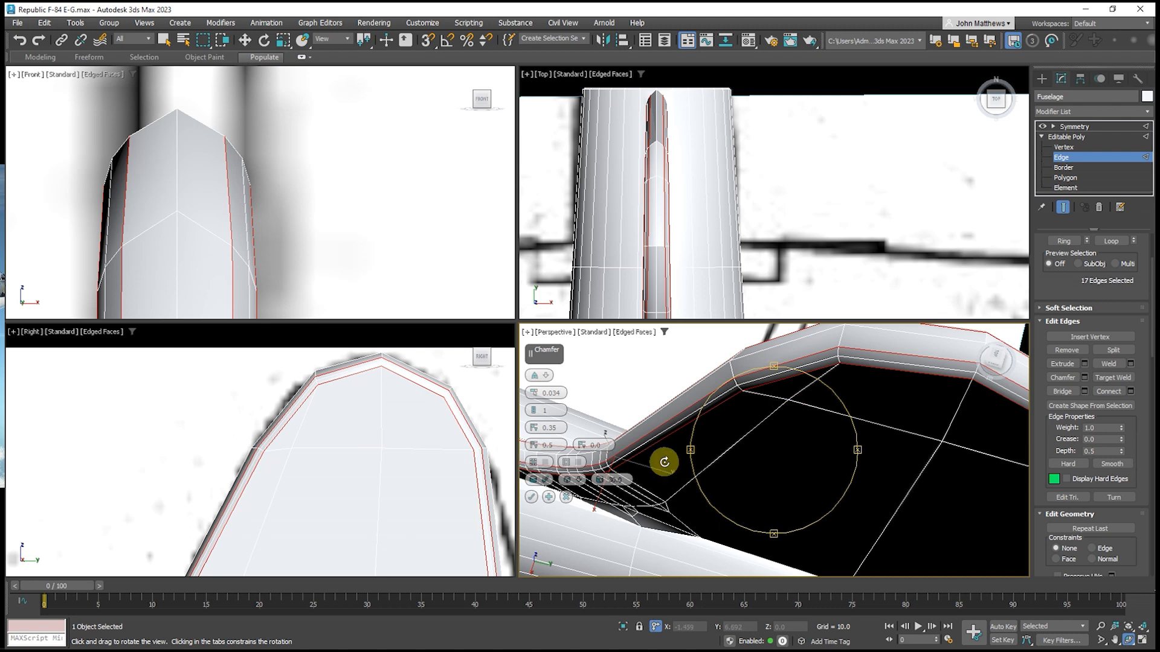
{"action": "left_click", "coordinate": [531, 497]}
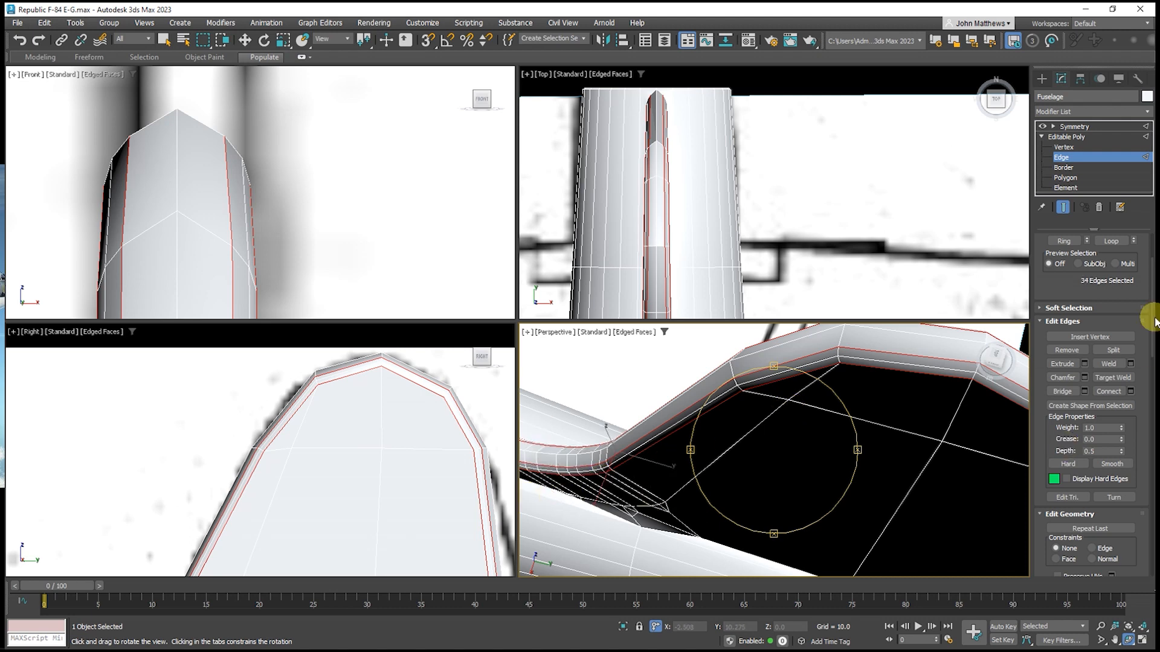
Collapse the Symmetry modifier into the fuselage's Editable Poly
{"action": "left_click", "coordinate": [1071, 128]}
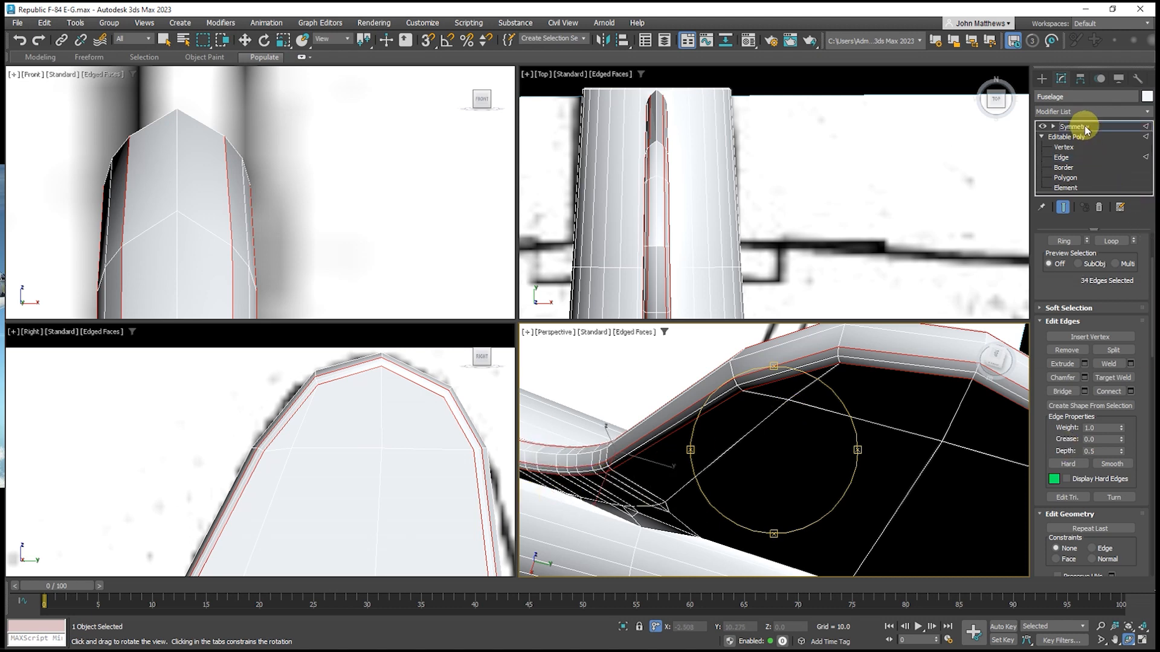
{"action": "right_click", "coordinate": [1071, 128]}
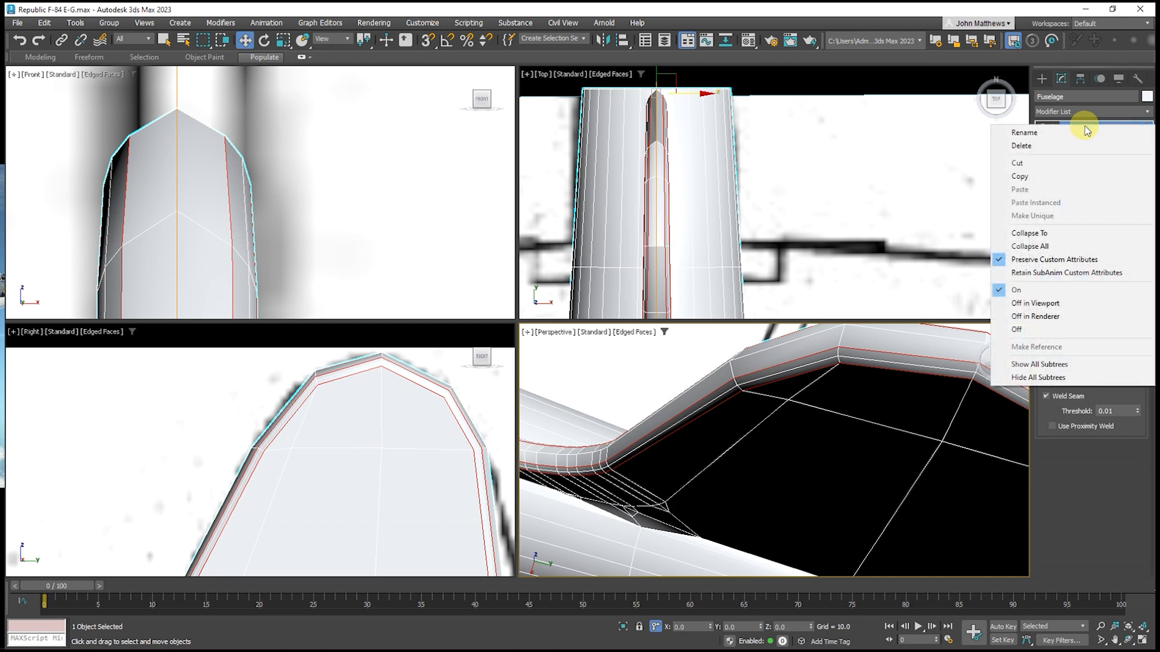
{"action": "left_click", "coordinate": [1052, 234]}
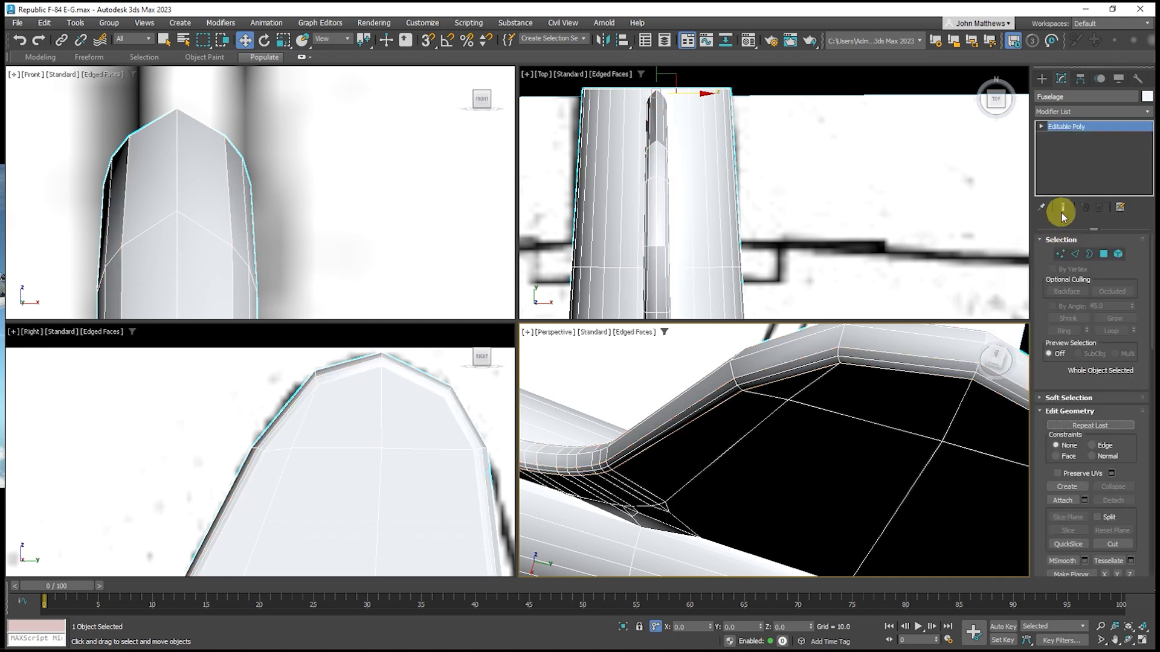
Select the fin's centreline edges at edge level, over the tip and along the leading edge
{"action": "left_click", "coordinate": [1041, 126]}
{"action": "left_click", "coordinate": [1063, 137]}
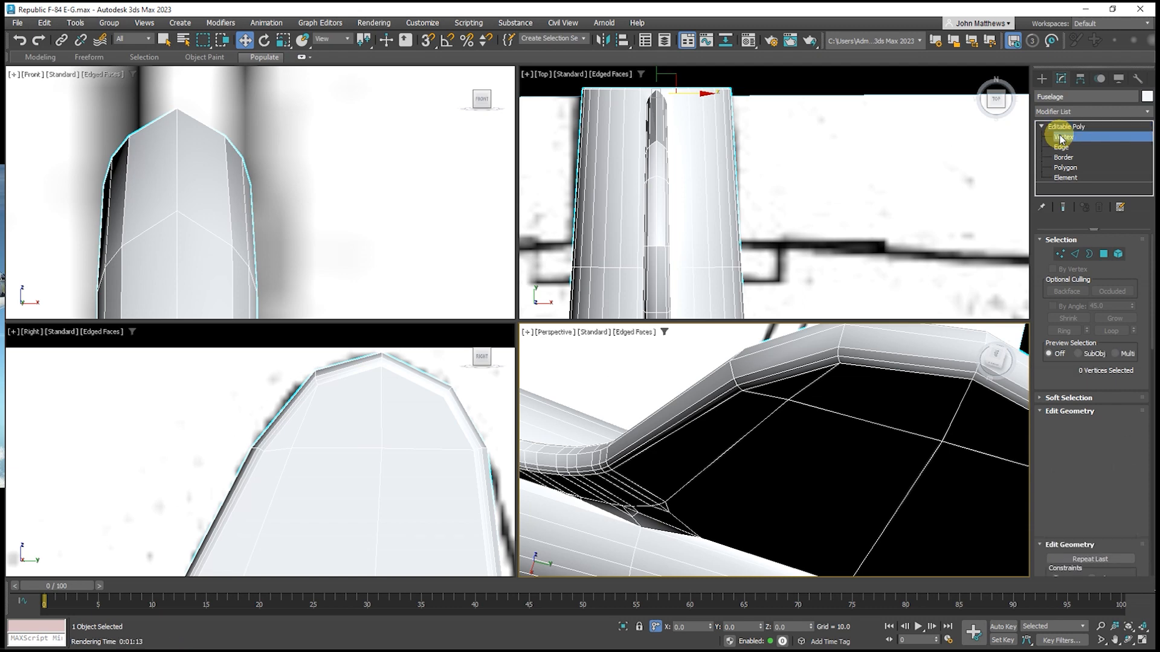
{"action": "left_click", "coordinate": [1063, 146]}
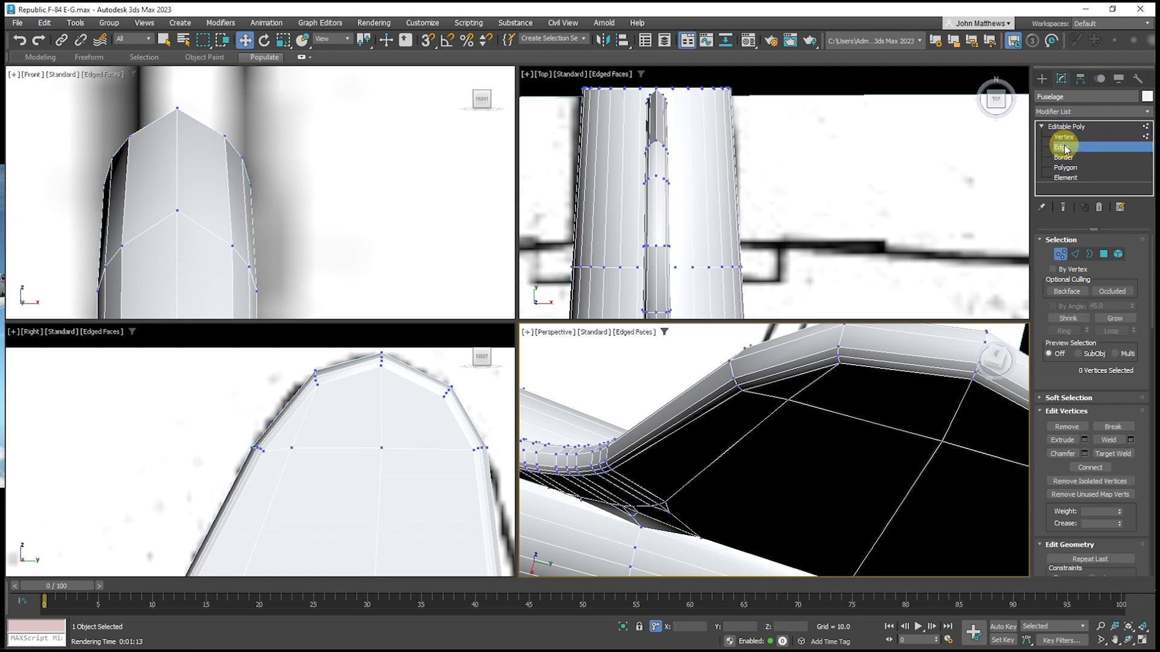
{"action": "left_click", "coordinate": [918, 333]}
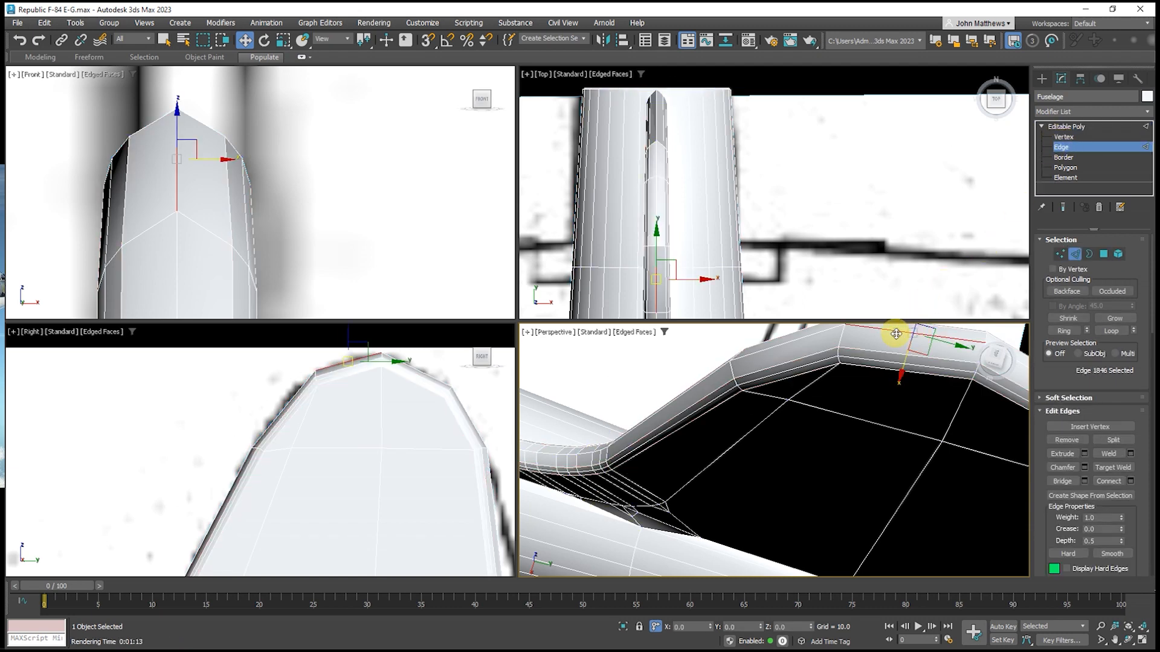
{"action": "left_click", "coordinate": [815, 335], "text": "ctrl"}
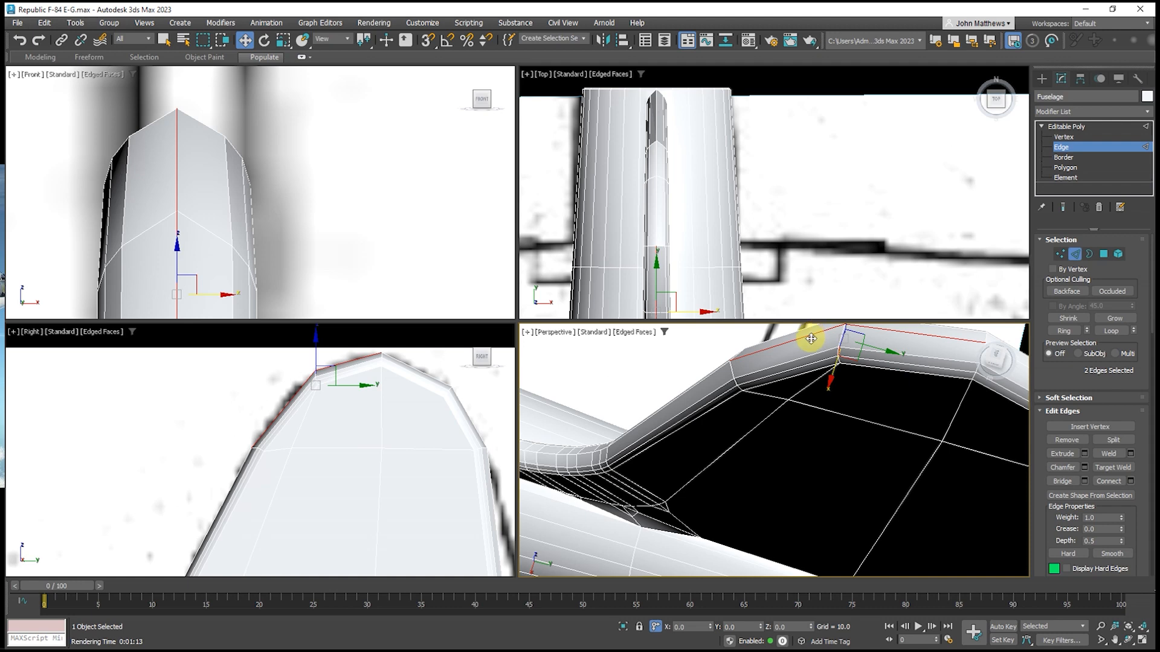
{"action": "left_click", "coordinate": [705, 385], "text": "ctrl"}
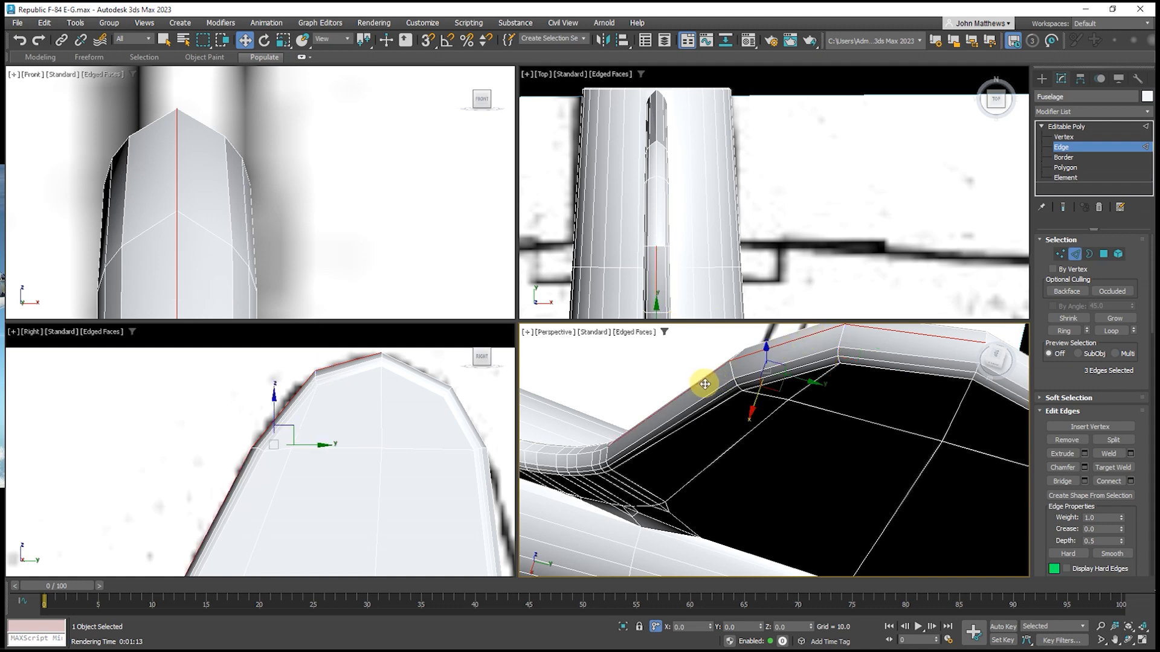
{"action": "left_click", "coordinate": [1023, 365], "text": "ctrl"}
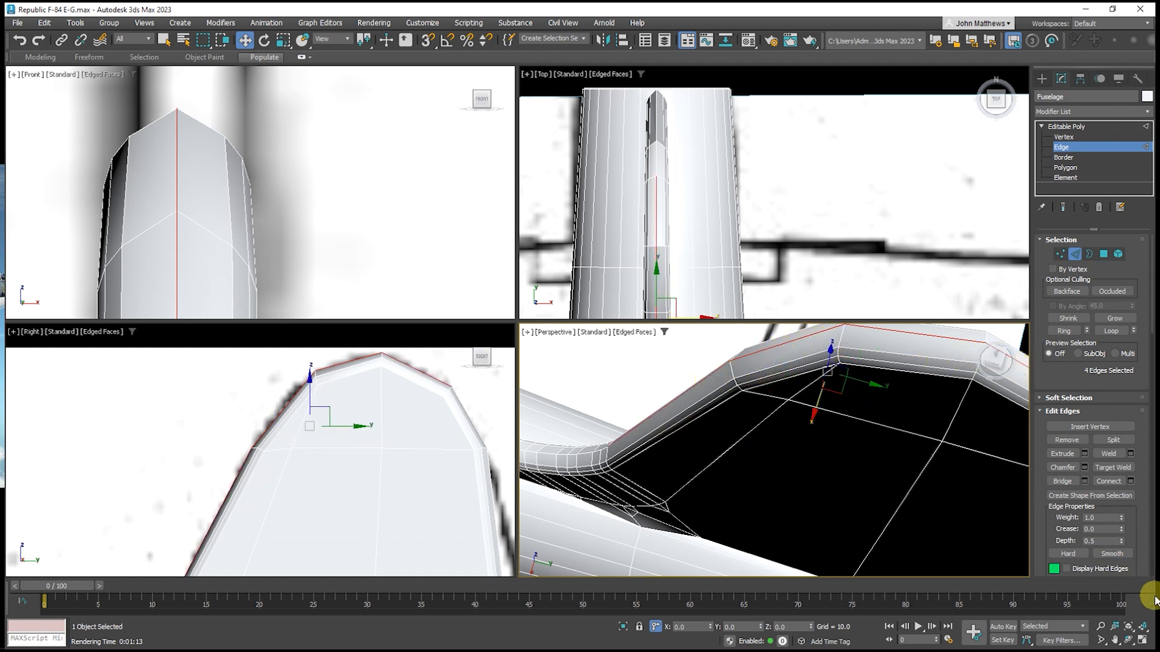
Extend the centreline edge selection from the bottom of the leading edge down into the curved root fillet
{"action": "left_click", "coordinate": [1142, 641]}
{"action": "left_click", "coordinate": [1128, 640]}
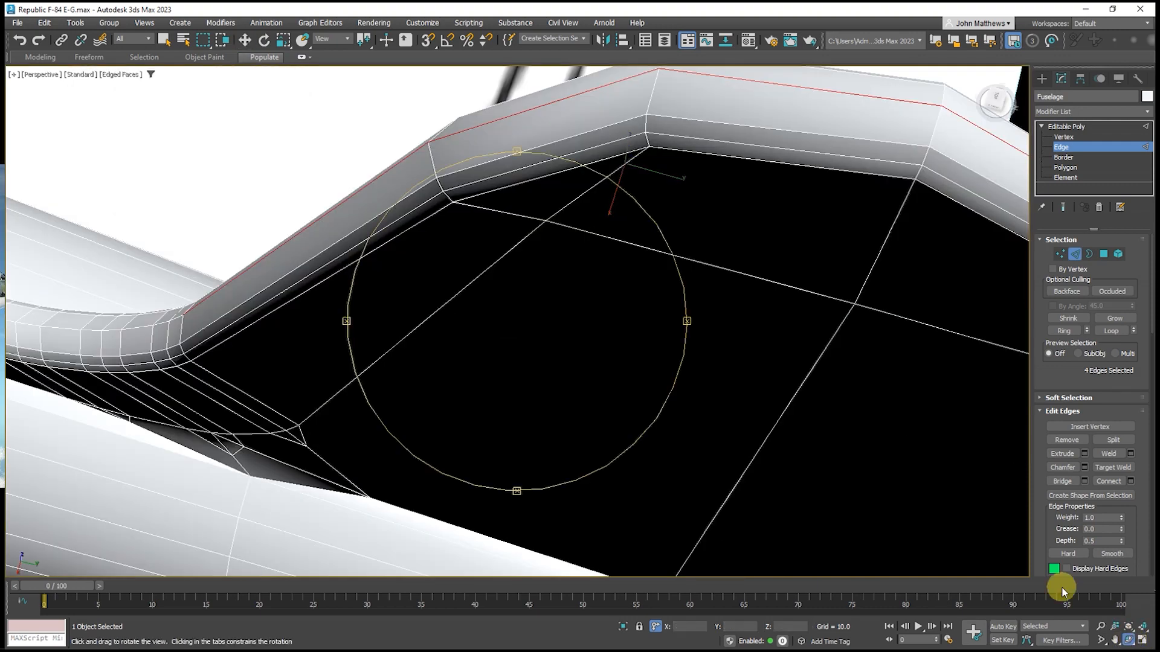
{"action": "left_click_drag", "start_coordinate": [580, 326], "coordinate": [562, 356]}
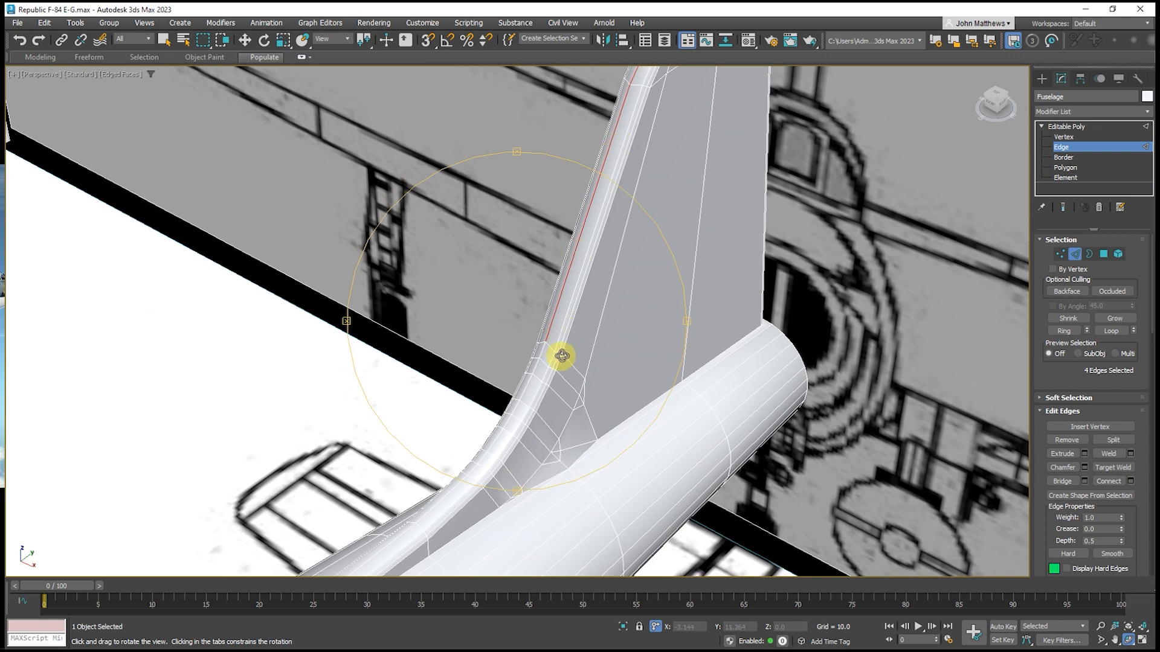
{"action": "scroll", "coordinate": [549, 354], "scroll_direction": "up", "scroll_amount": 3}
{"action": "right_click", "coordinate": [548, 354]}
{"action": "left_click", "coordinate": [535, 353], "text": "ctrl"}
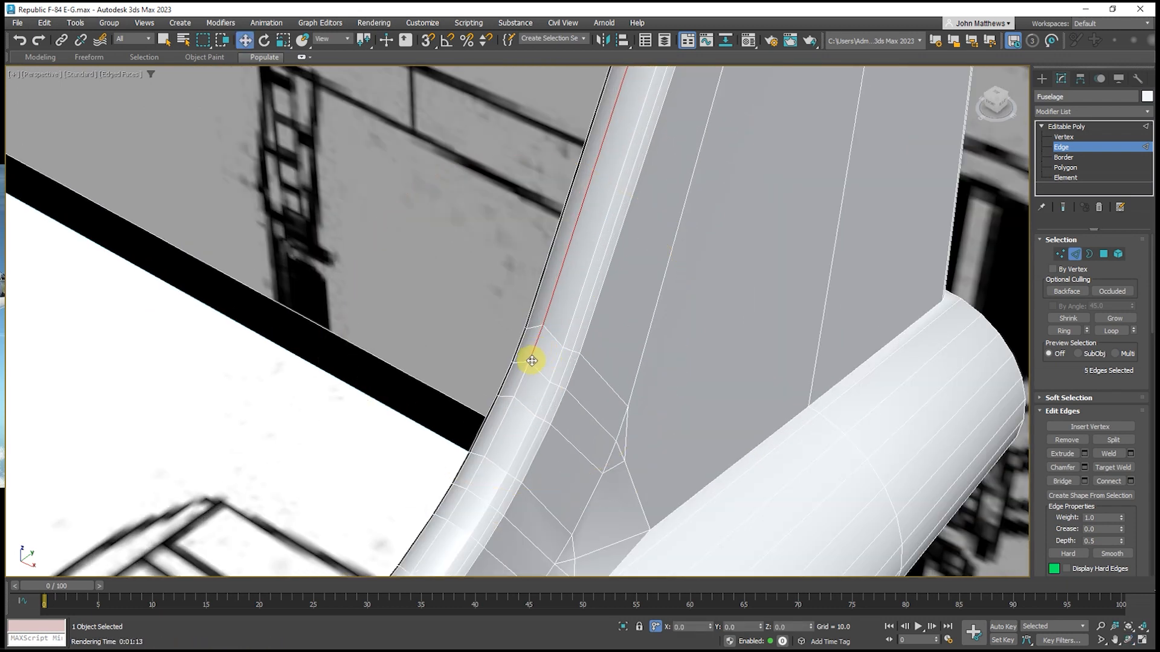
{"action": "left_click", "coordinate": [521, 374], "text": "ctrl"}
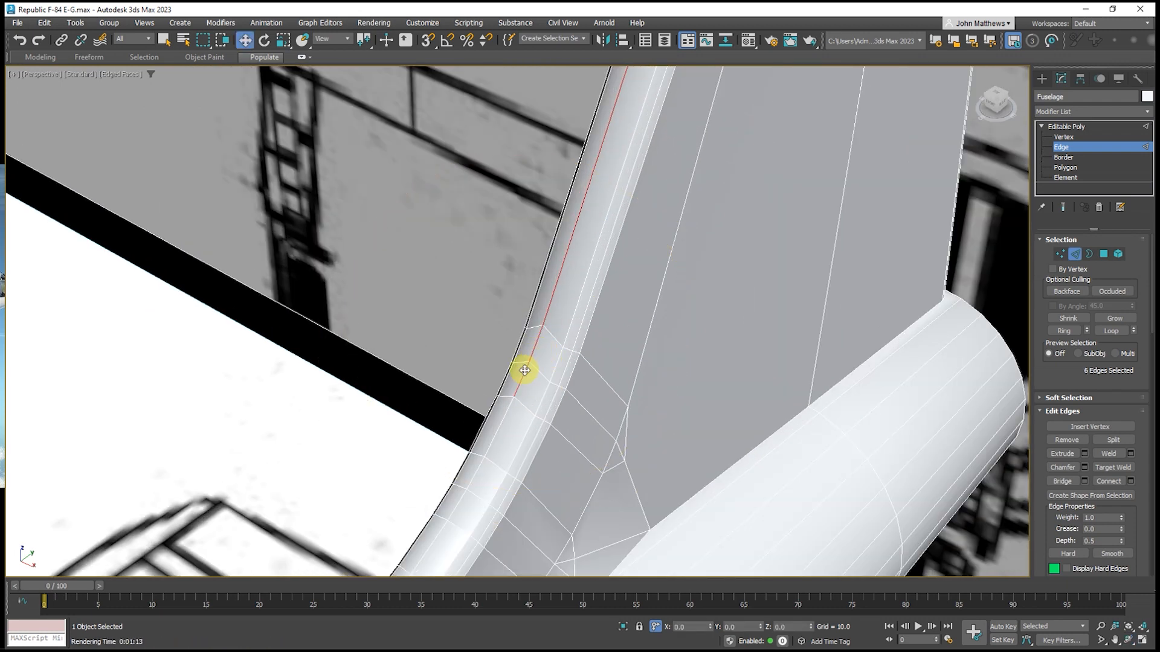
{"action": "left_click", "coordinate": [507, 411], "text": "ctrl"}
{"action": "left_click", "coordinate": [478, 469], "text": "ctrl"}
{"action": "left_click", "coordinate": [459, 501], "text": "ctrl"}
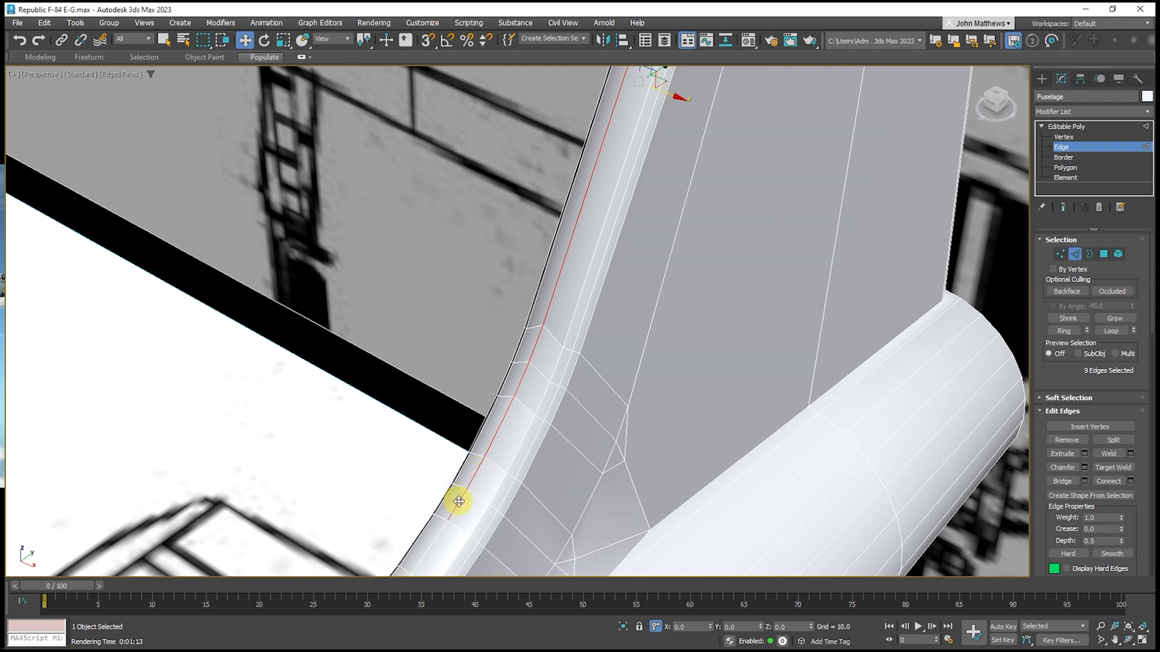
{"action": "left_click", "coordinate": [446, 523], "text": "ctrl"}
Add the remaining centreline edges of the root fillet and continue the selection forward along the fuselage spine
{"action": "scroll", "coordinate": [523, 375], "scroll_direction": "down", "scroll_amount": 2}
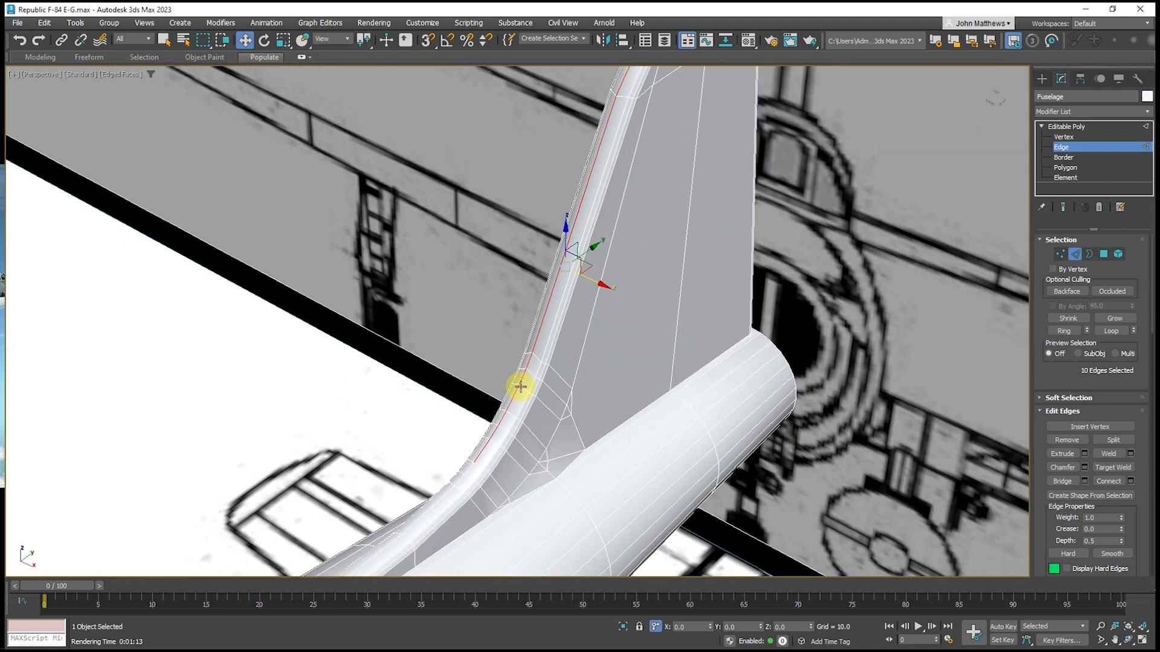
{"action": "left_click", "coordinate": [466, 468], "text": "ctrl"}
{"action": "left_click", "coordinate": [456, 476], "text": "ctrl"}
{"action": "left_click", "coordinate": [450, 491], "text": "ctrl"}
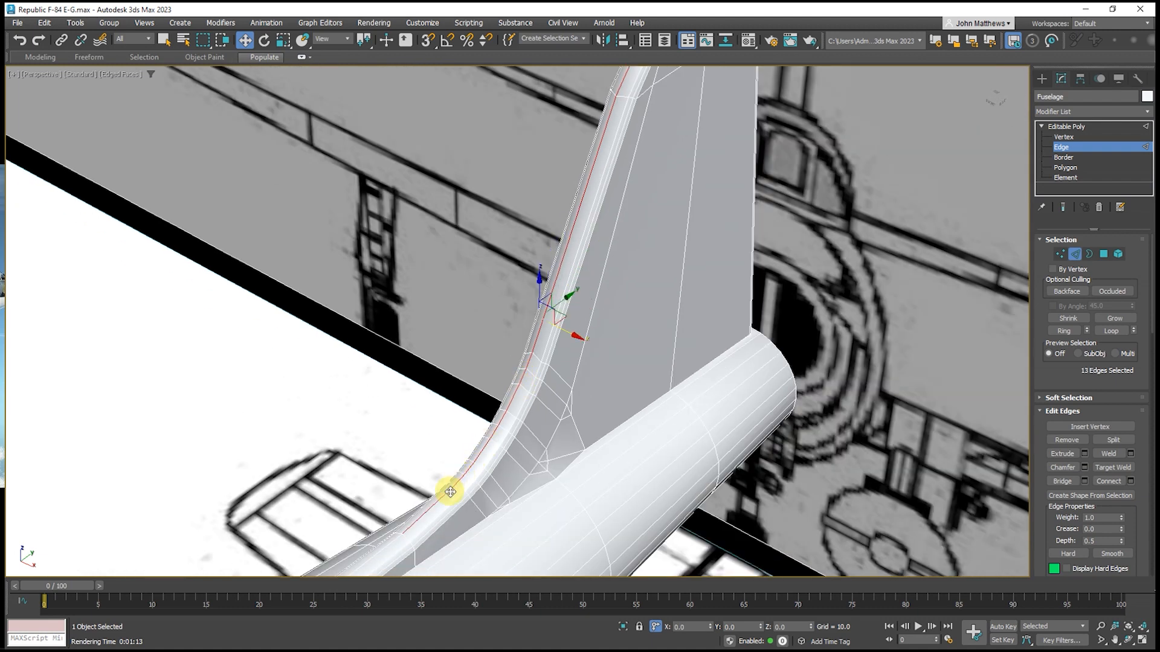
{"action": "left_click", "coordinate": [396, 537], "text": "ctrl"}
{"action": "middle_click_drag", "start_coordinate": [407, 523], "coordinate": [573, 302]}
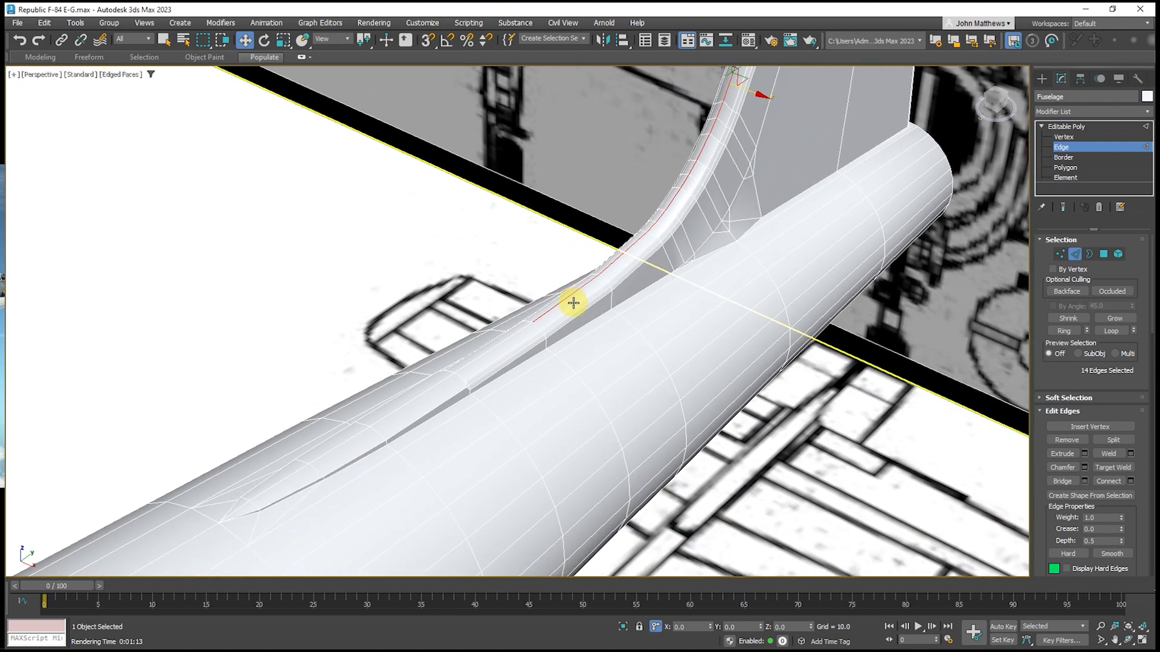
{"action": "left_click", "coordinate": [512, 337], "text": "ctrl"}
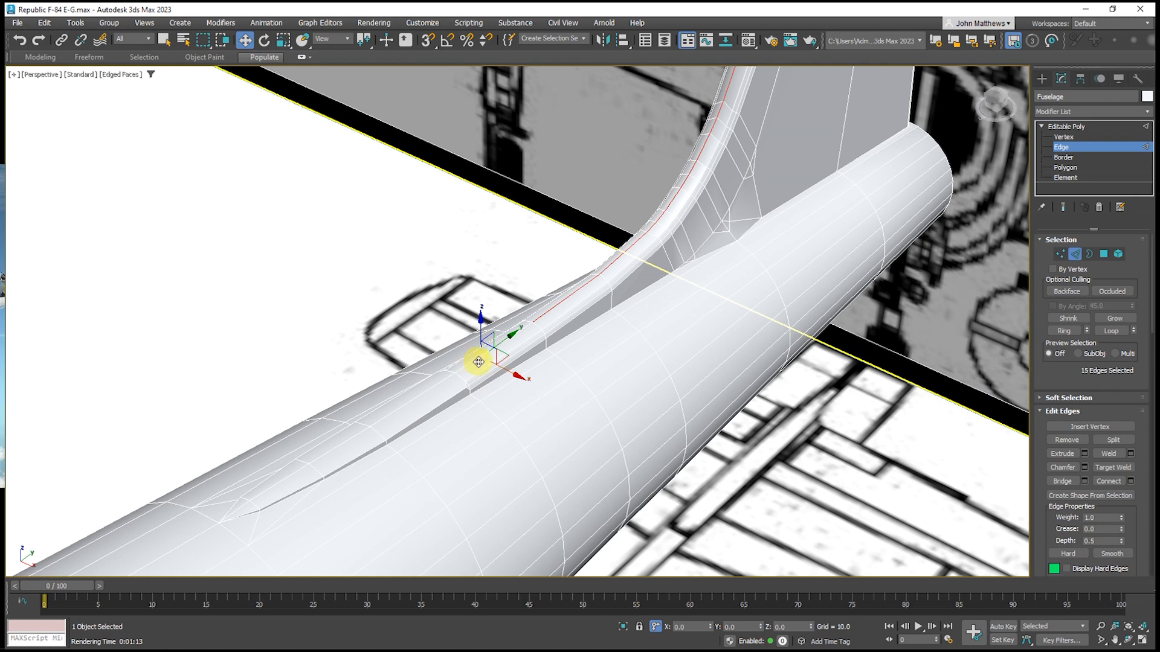
{"action": "left_click", "coordinate": [479, 361], "text": "alt"}
{"action": "left_click", "coordinate": [480, 357], "text": "ctrl"}
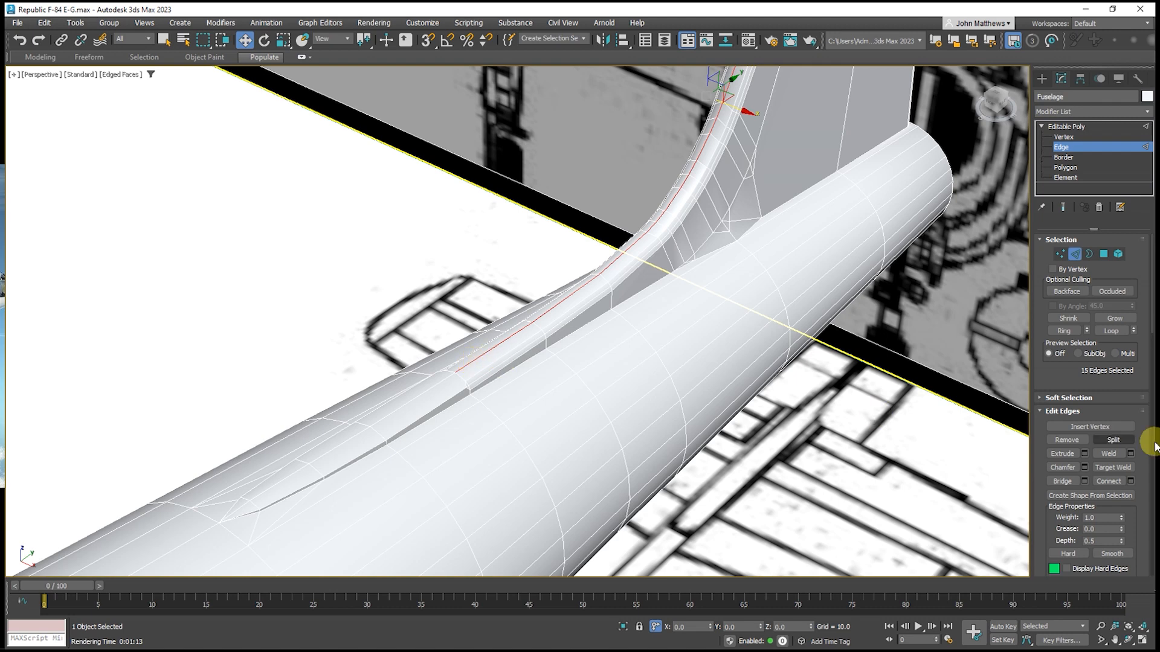
{"action": "left_click", "coordinate": [1085, 469]}
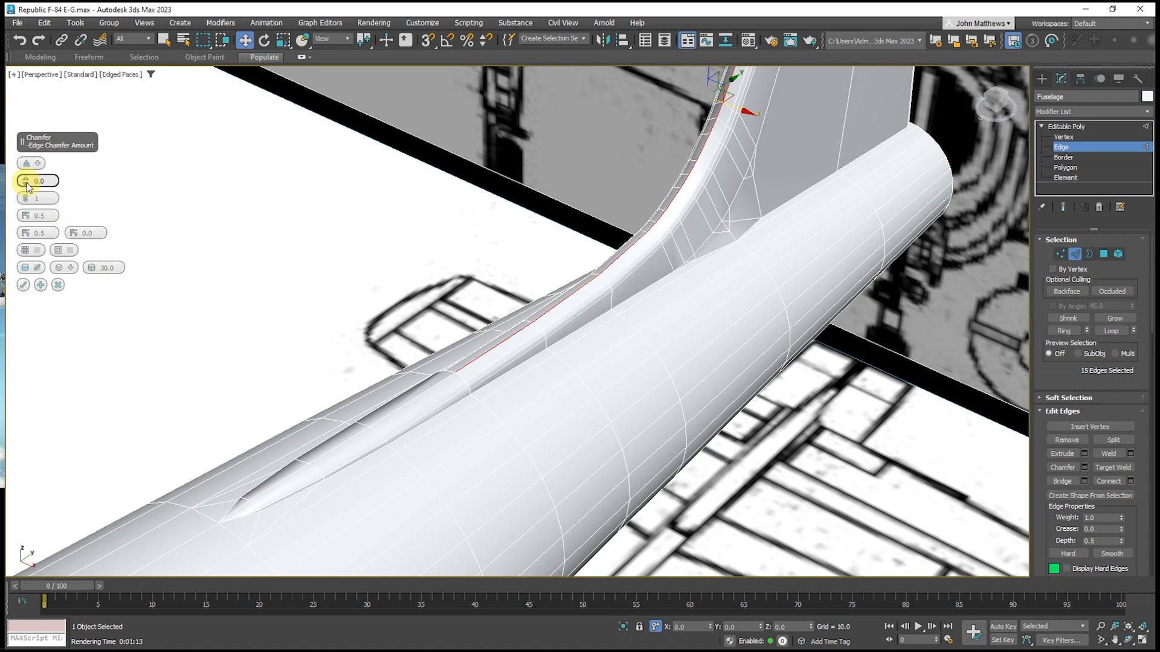
{"action": "left_click_drag", "start_coordinate": [24, 201], "coordinate": [24, 168]}
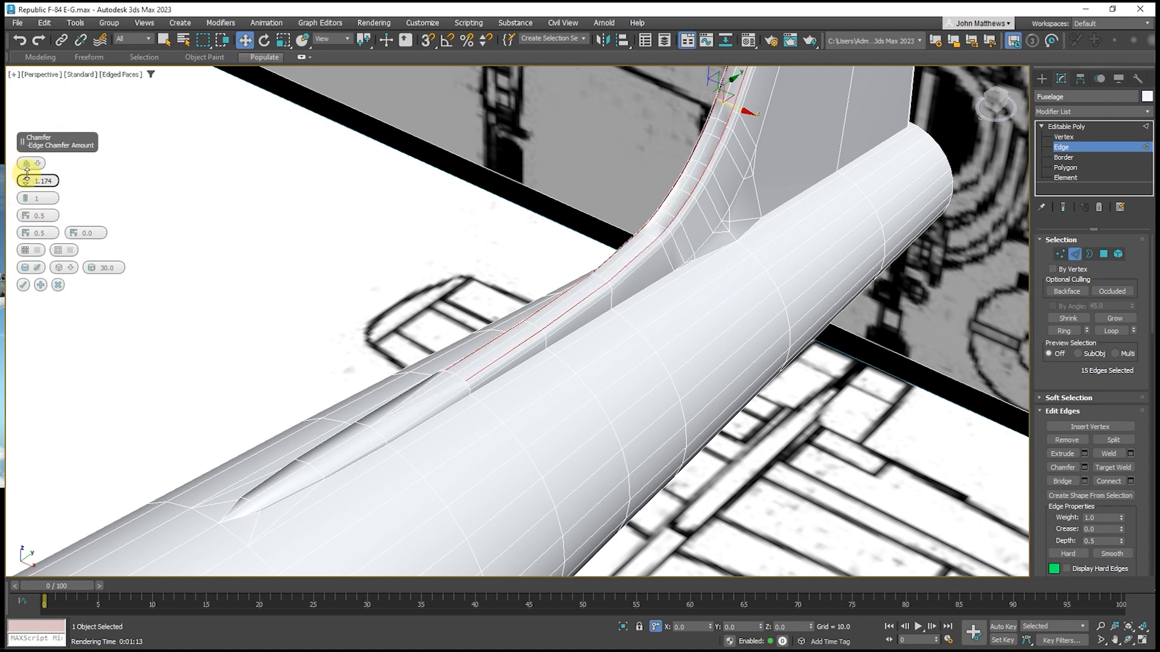
{"action": "right_click", "coordinate": [28, 181]}
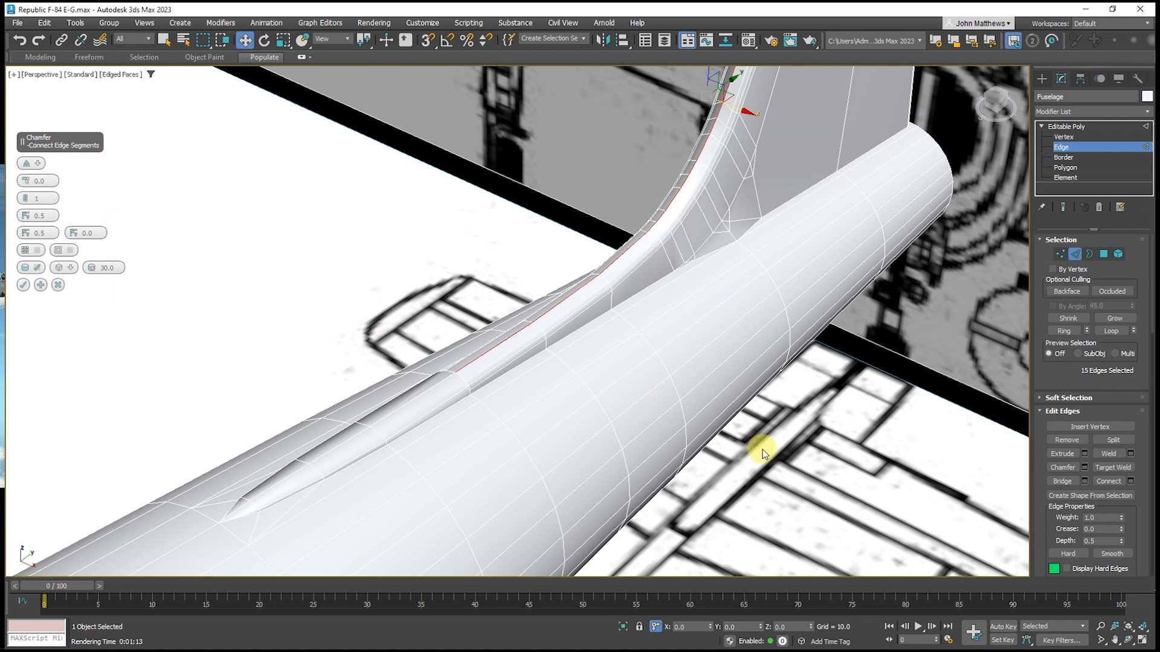
{"action": "left_click", "coordinate": [1141, 640]}
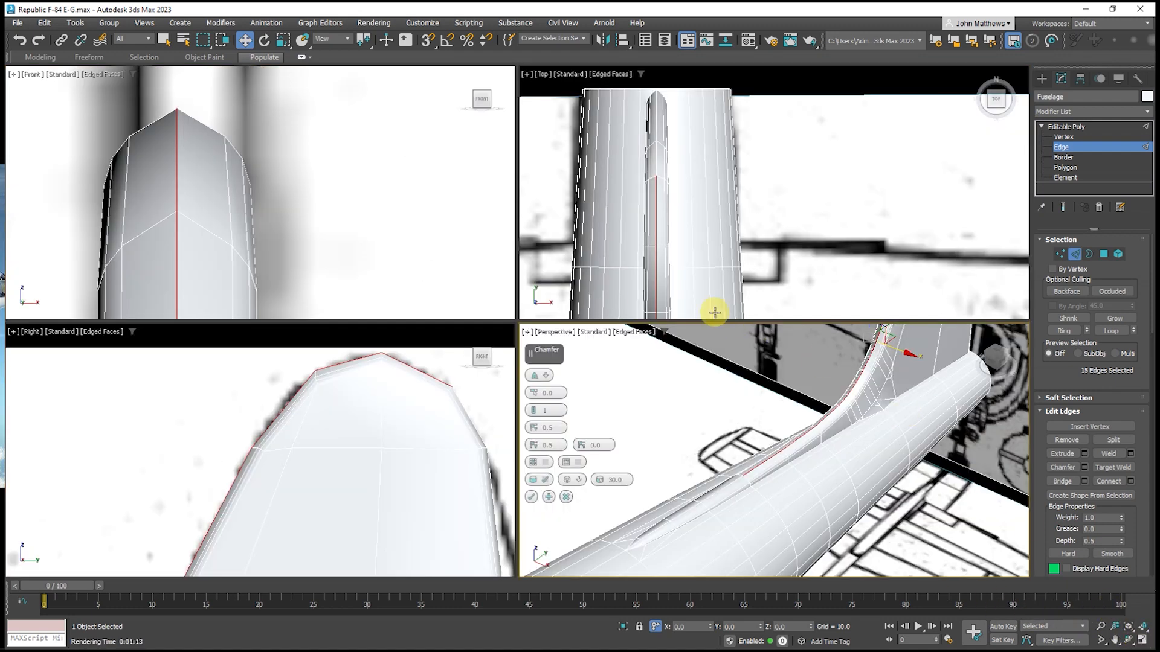
{"action": "scroll", "coordinate": [284, 151], "scroll_direction": "down", "scroll_amount": 5}
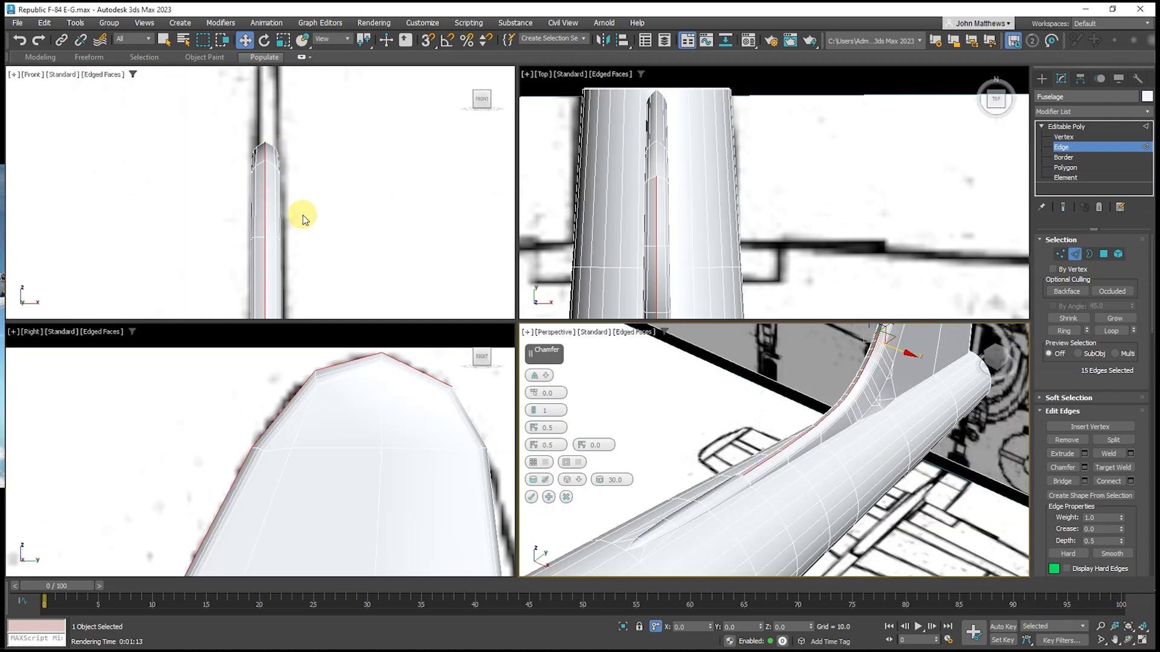
{"action": "right_click", "coordinate": [800, 508]}
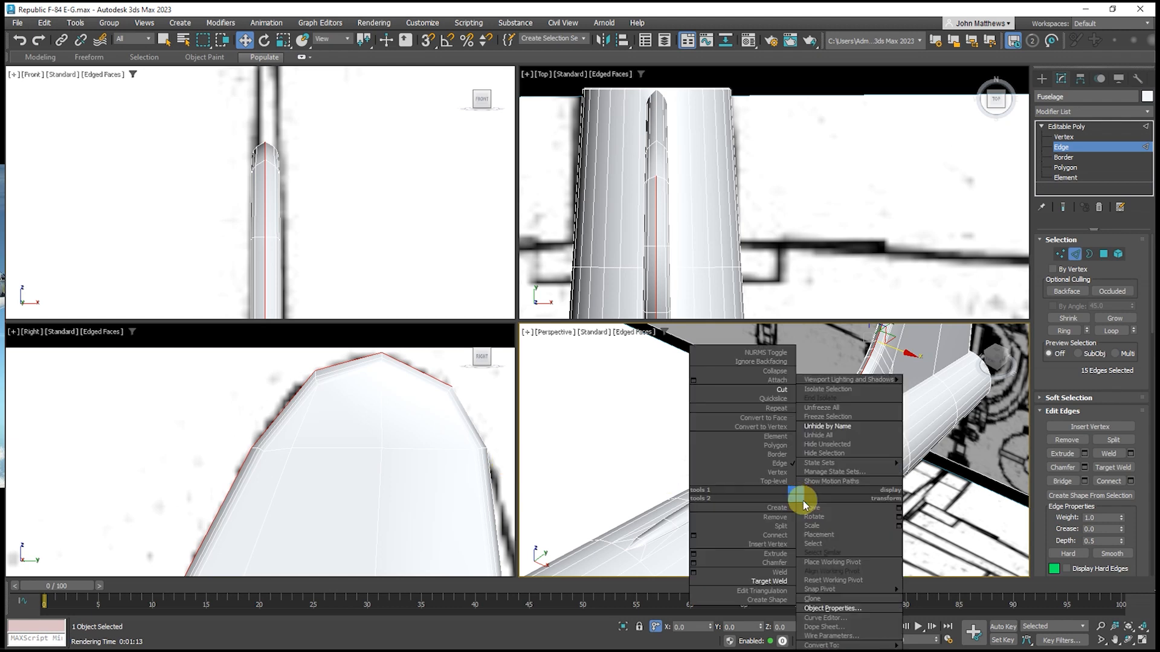
{"action": "left_click", "coordinate": [1014, 580]}
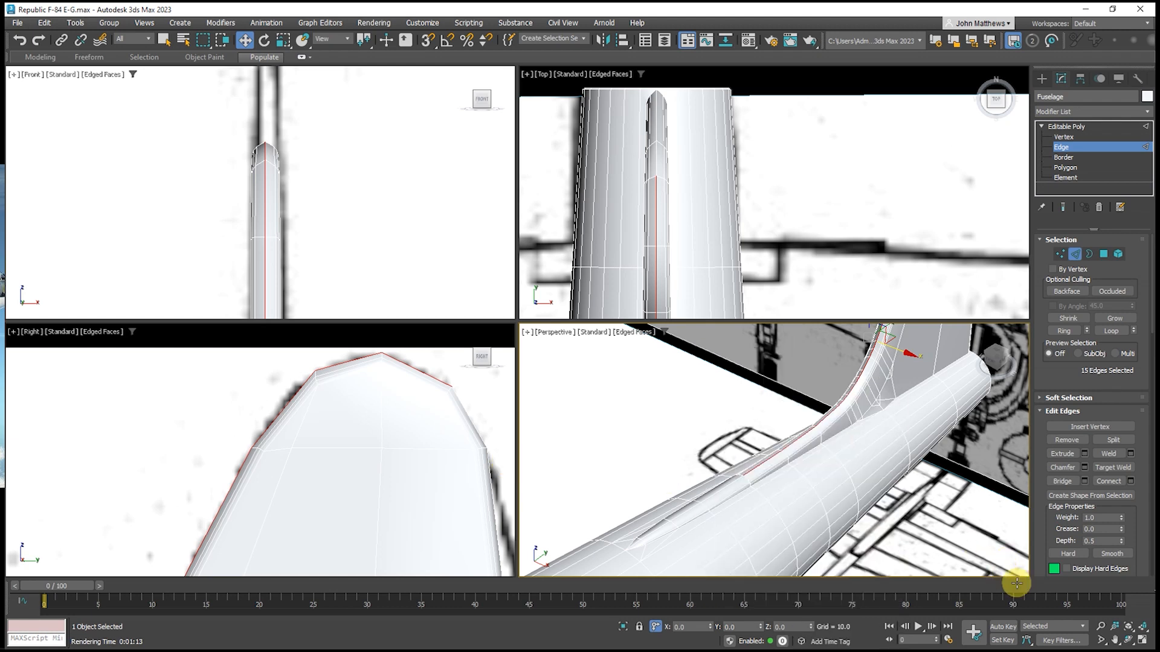
Add the centreline edges at the fin's rear, from the tip down the trailing edge, to the edge selection
{"action": "left_click", "coordinate": [1128, 640]}
{"action": "left_click_drag", "start_coordinate": [809, 491], "coordinate": [557, 507]}
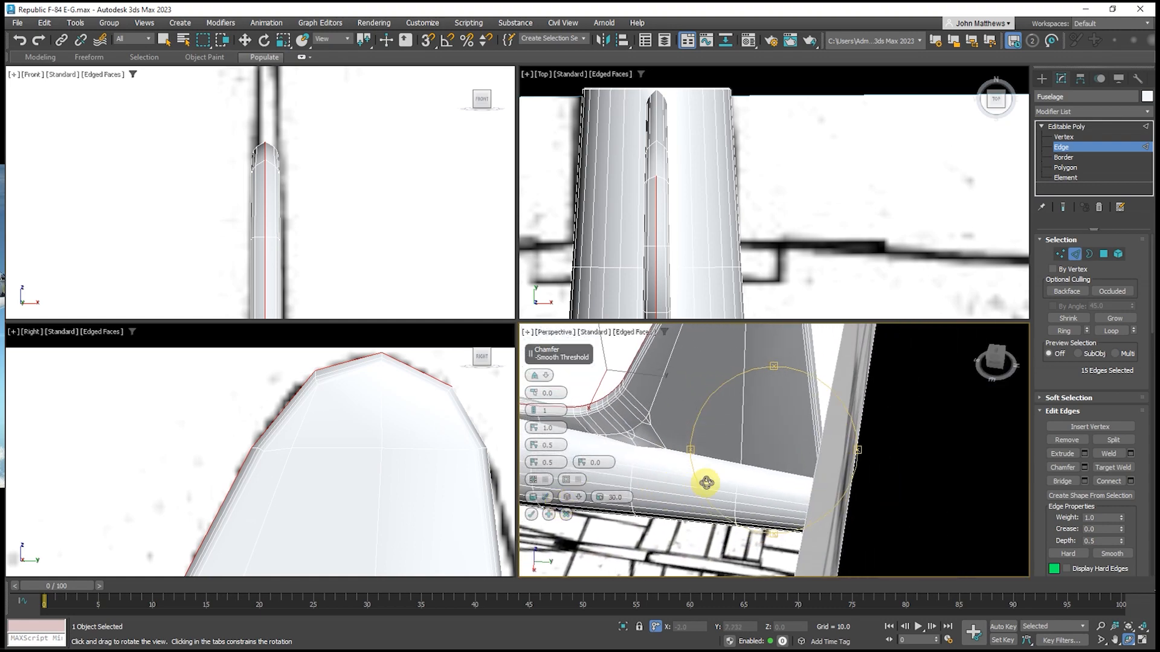
{"action": "left_click_drag", "start_coordinate": [704, 481], "coordinate": [731, 500]}
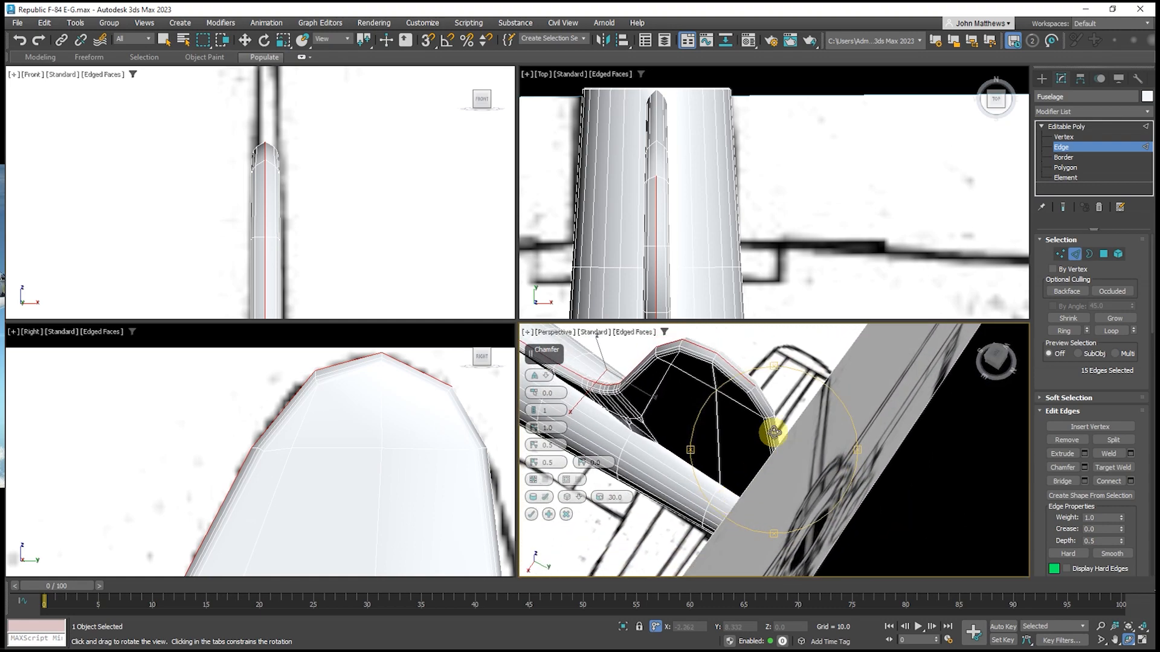
{"action": "scroll", "coordinate": [771, 433], "scroll_direction": "up", "scroll_amount": 4}
{"action": "key", "text": "w"}
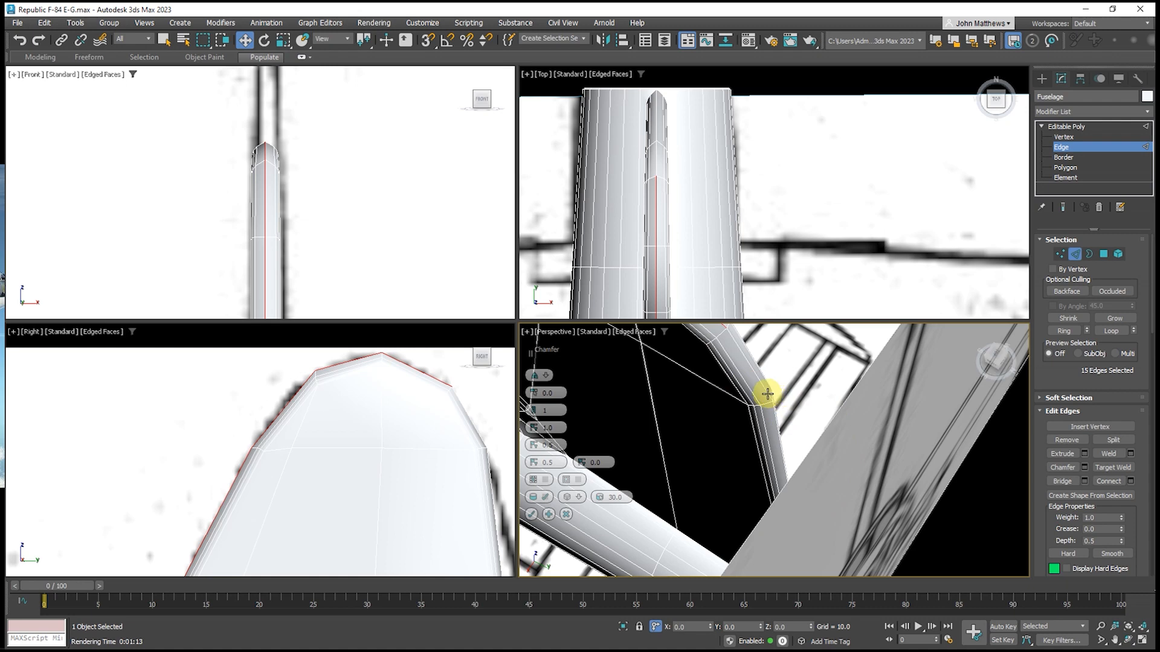
{"action": "left_click", "coordinate": [767, 394], "text": "ctrl"}
{"action": "scroll", "coordinate": [779, 424], "scroll_direction": "up", "scroll_amount": 2}
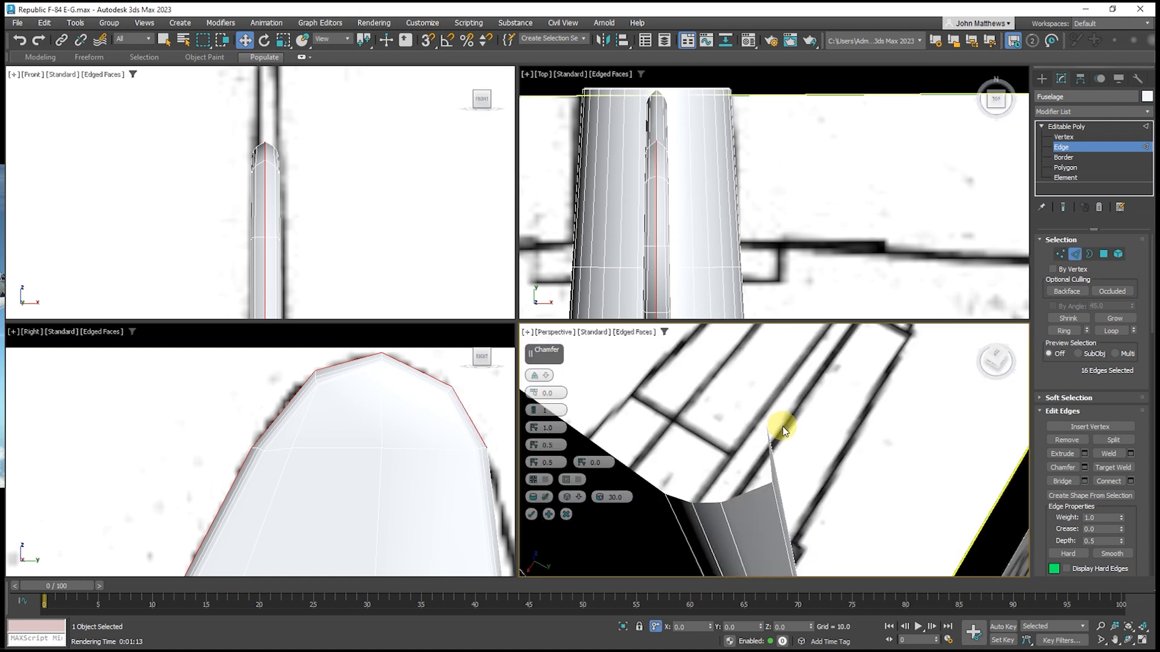
{"action": "right_click", "coordinate": [774, 497]}
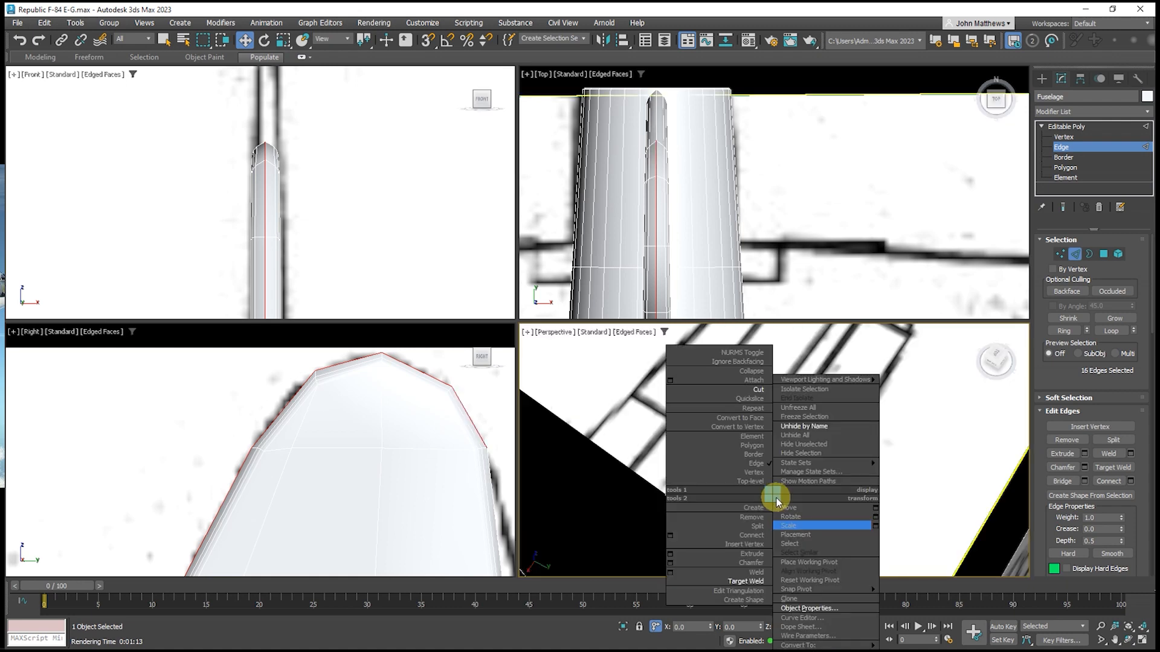
{"action": "left_click", "coordinate": [887, 495]}
{"action": "left_click", "coordinate": [777, 526], "text": "ctrl"}
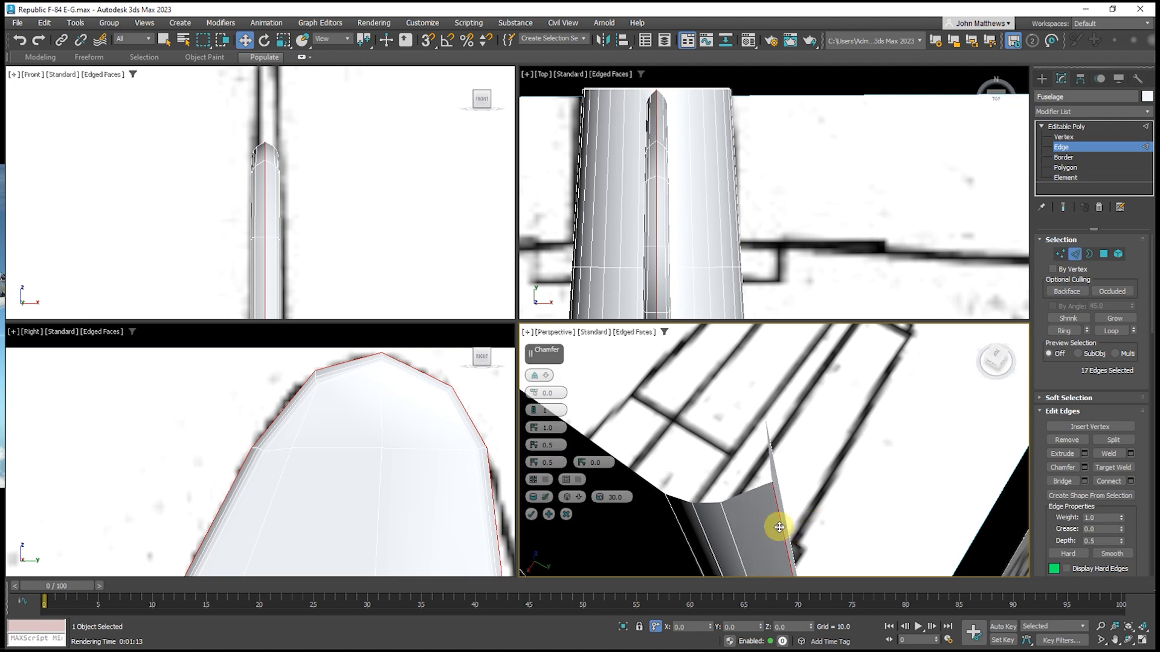
{"action": "scroll", "coordinate": [840, 484], "scroll_direction": "down", "scroll_amount": 3}
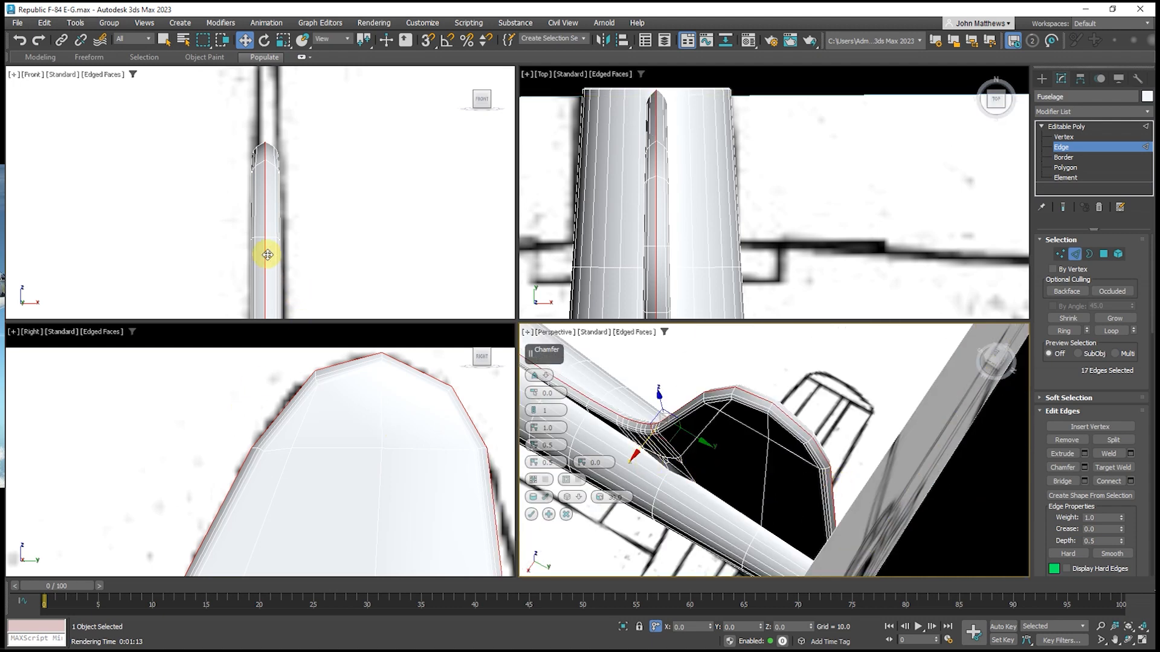
Chamfer the selected fin centreline edges by 0.033 with a tension of 0.31, and clear the edge selection
{"action": "right_click", "coordinate": [291, 213]}
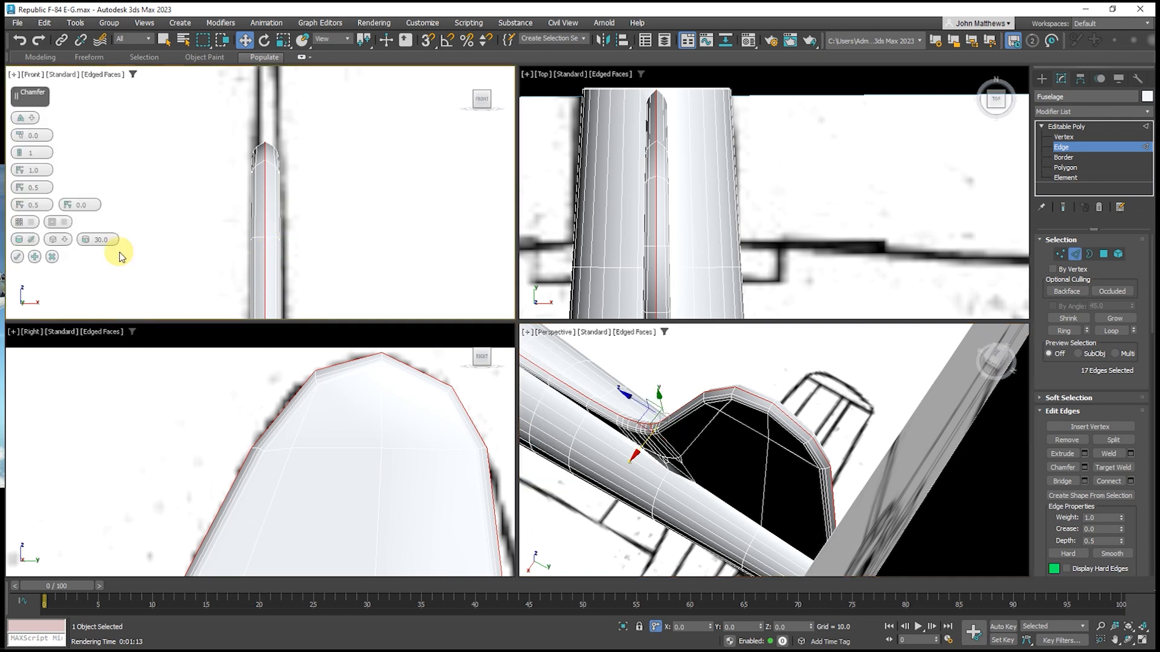
{"action": "scroll", "coordinate": [229, 132], "scroll_direction": "up", "scroll_amount": 5}
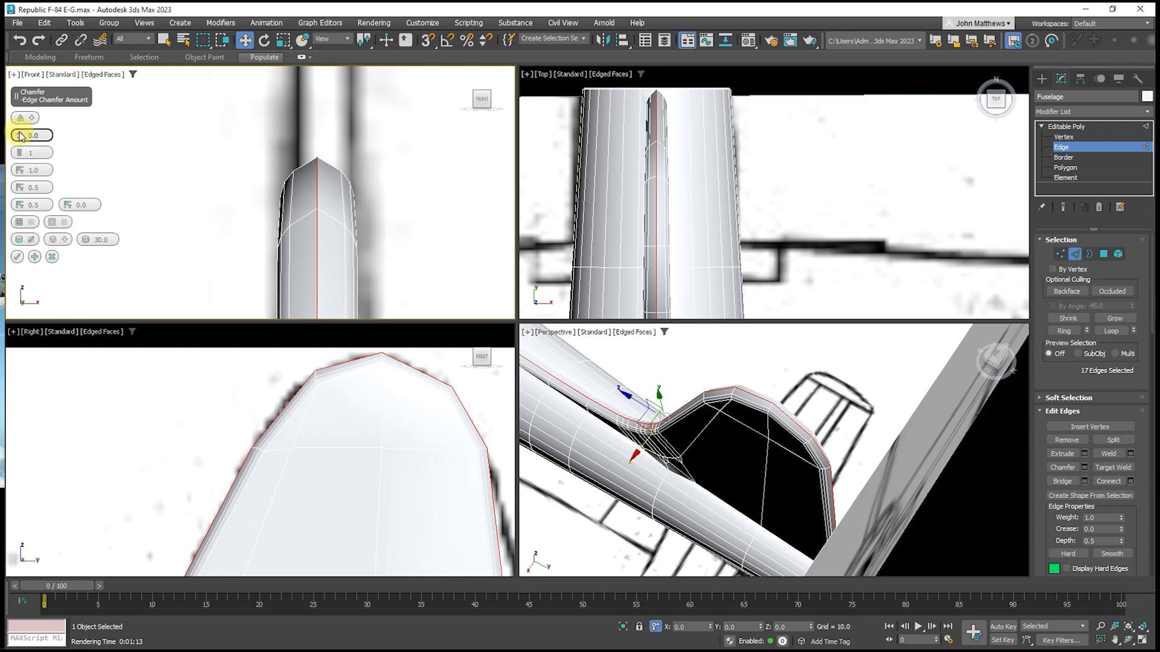
{"action": "left_click_drag", "start_coordinate": [20, 126], "coordinate": [22, 118]}
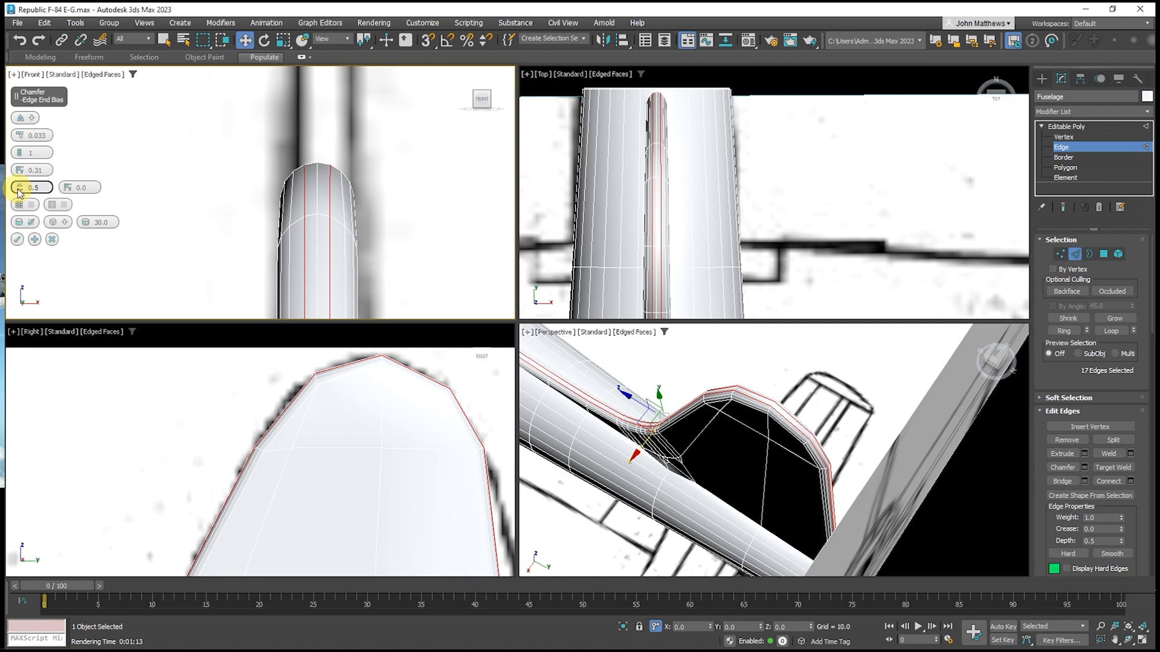
{"action": "left_click", "coordinate": [19, 240]}
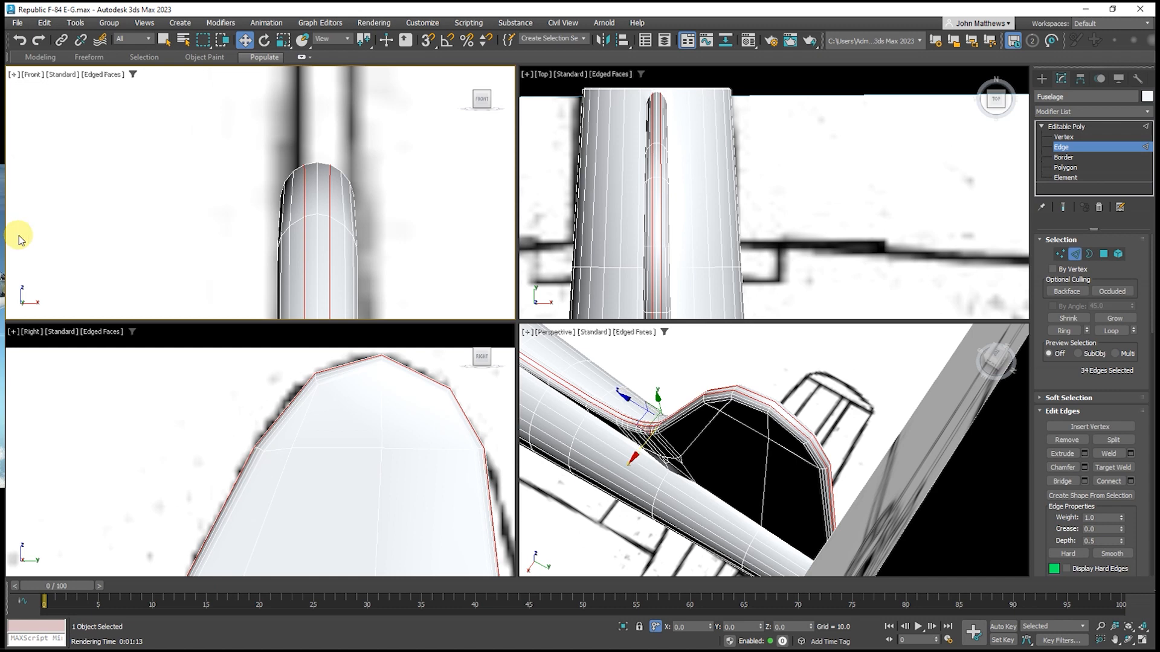
{"action": "left_click", "coordinate": [797, 379]}
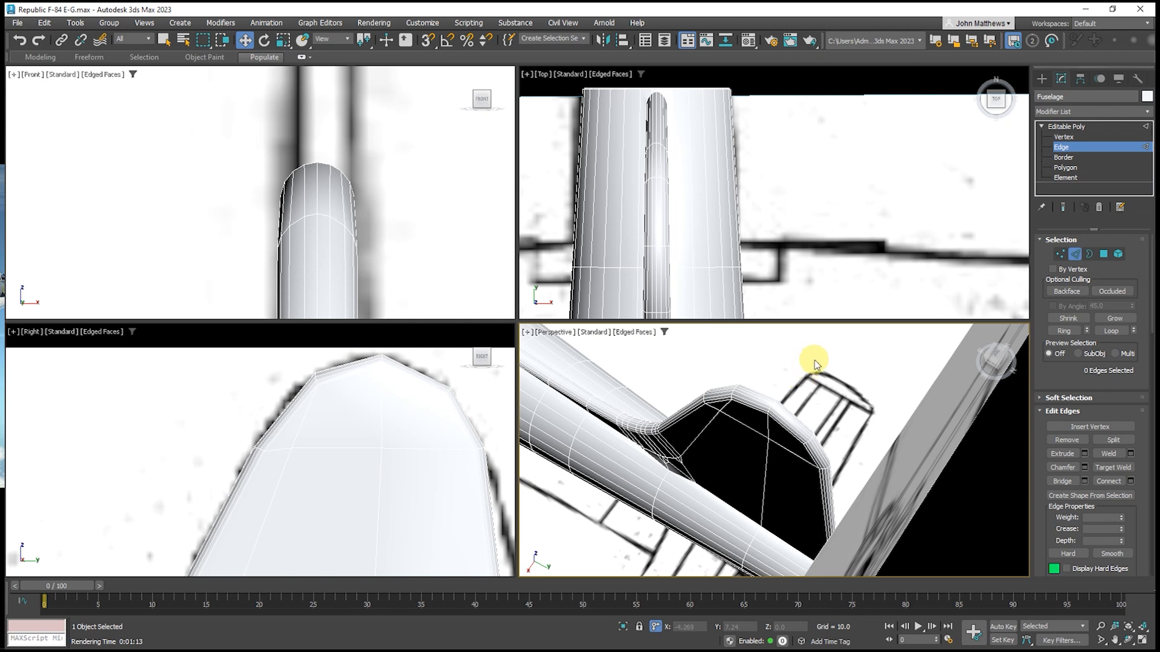
Select the polygons of the tail fin, from the tip down to the fuselage, at polygon level
{"action": "scroll", "coordinate": [806, 376], "scroll_direction": "down", "scroll_amount": 5}
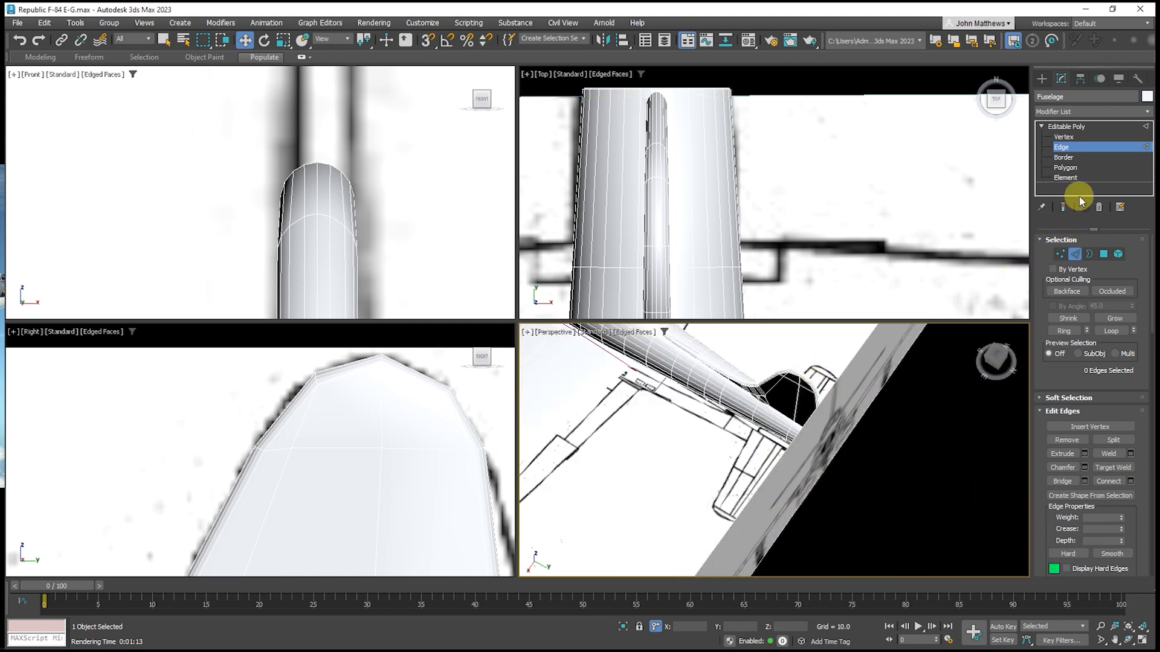
{"action": "left_click", "coordinate": [1066, 167]}
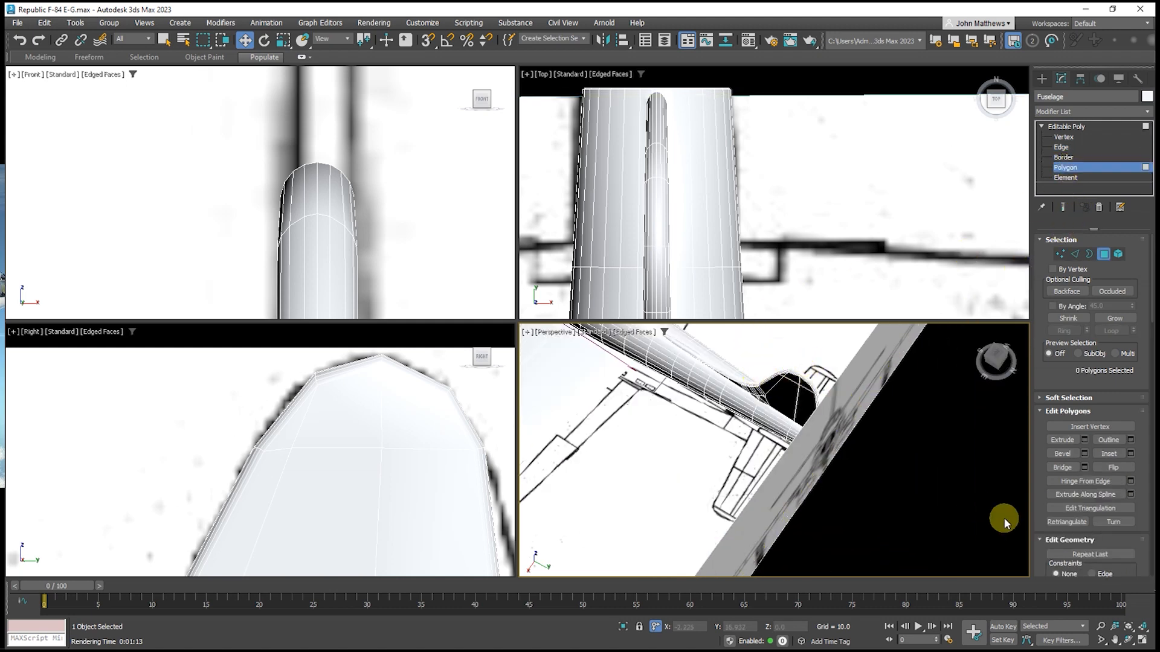
{"action": "left_click", "coordinate": [1128, 636]}
{"action": "left_click_drag", "start_coordinate": [748, 466], "coordinate": [842, 497]}
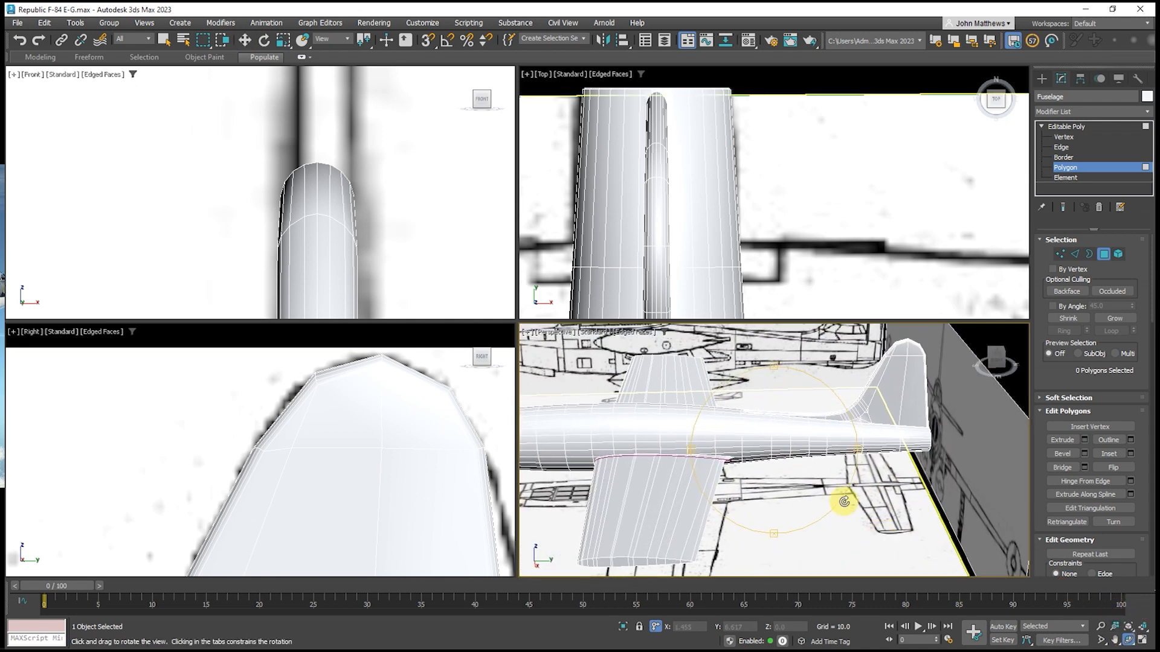
{"action": "scroll", "coordinate": [266, 413], "scroll_direction": "down", "scroll_amount": 8}
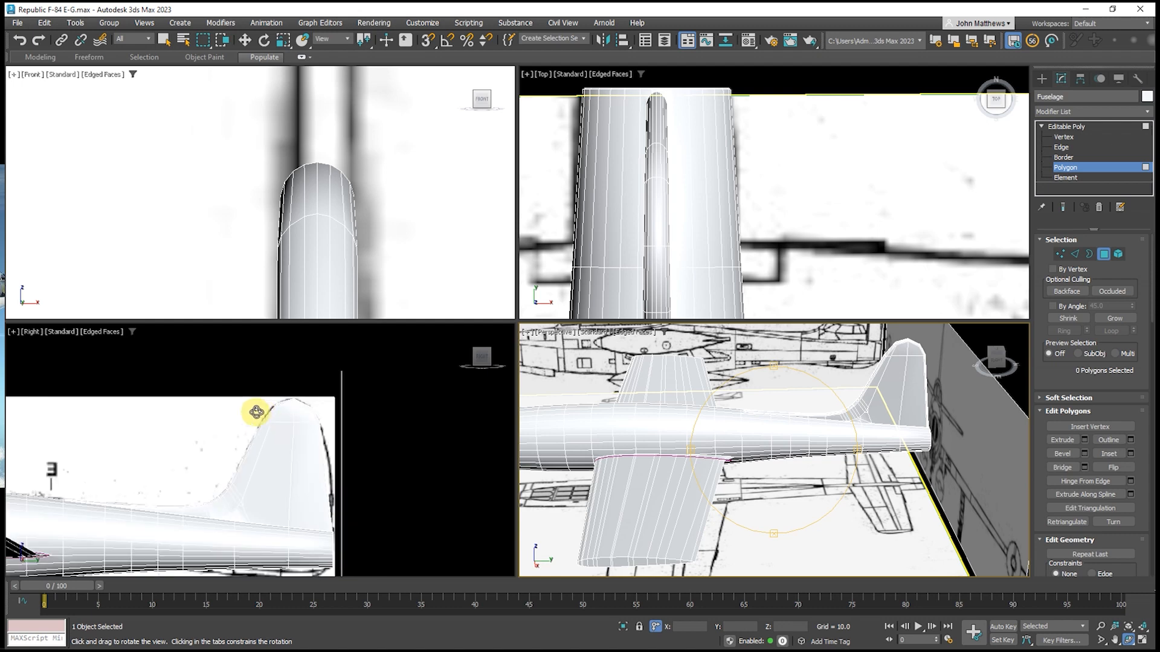
{"action": "right_click", "coordinate": [253, 409]}
{"action": "left_click_drag", "start_coordinate": [228, 393], "coordinate": [345, 510]}
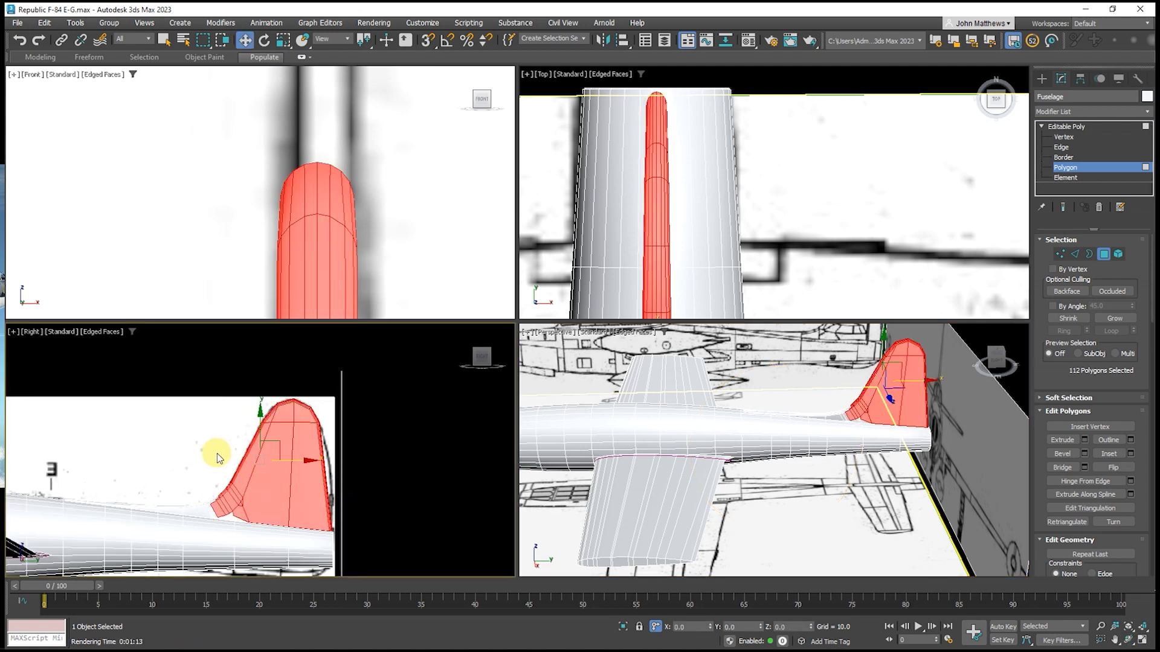
Add the root fillet polygons at the fin's base, running forward onto the fuselage spine, to the polygon selection
{"action": "key", "text": "q"}
{"action": "scroll", "coordinate": [215, 493], "scroll_direction": "up", "scroll_amount": 6}
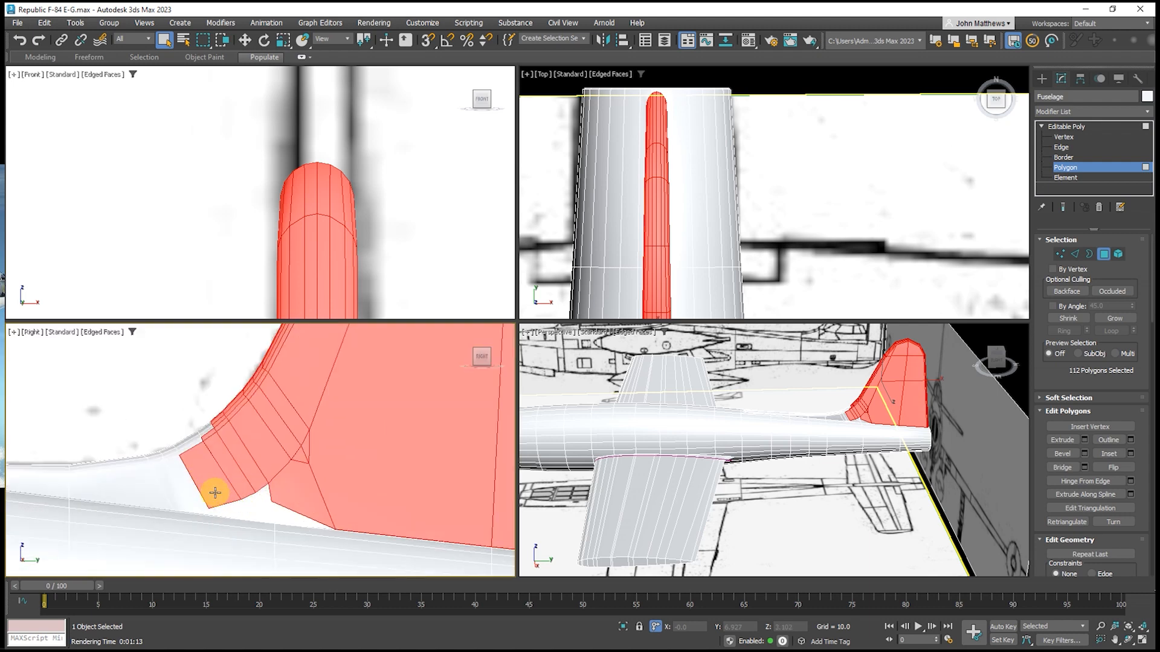
{"action": "left_click_drag", "start_coordinate": [184, 398], "coordinate": [279, 507]}
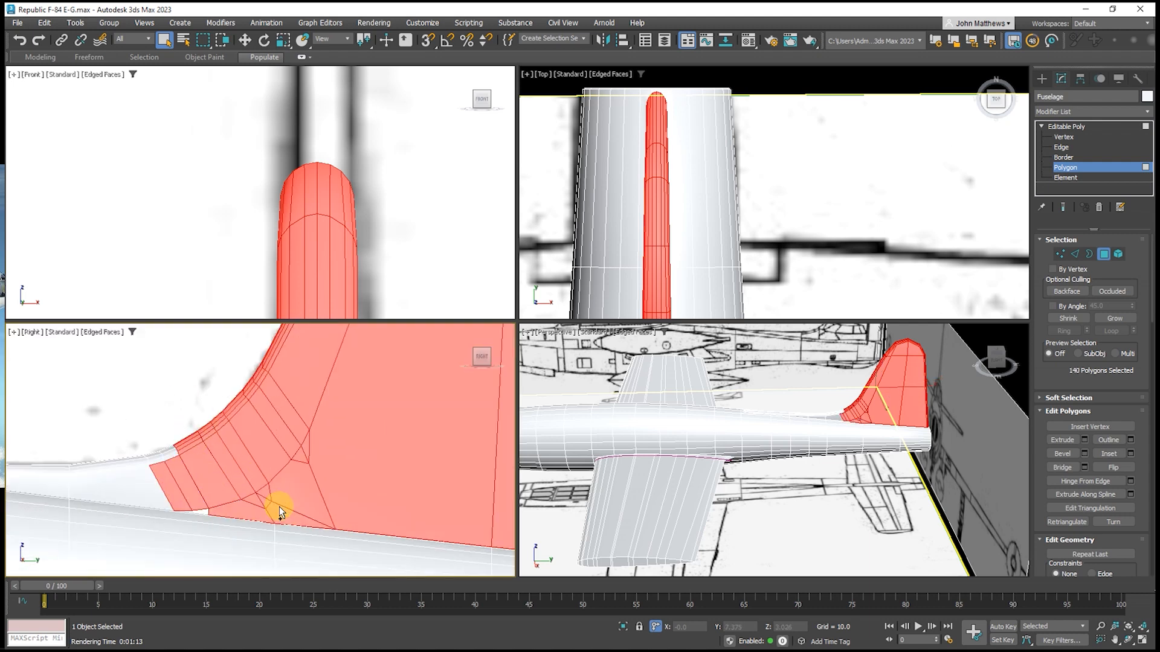
{"action": "left_click_drag", "start_coordinate": [206, 487], "coordinate": [209, 495], "text": "ctrl"}
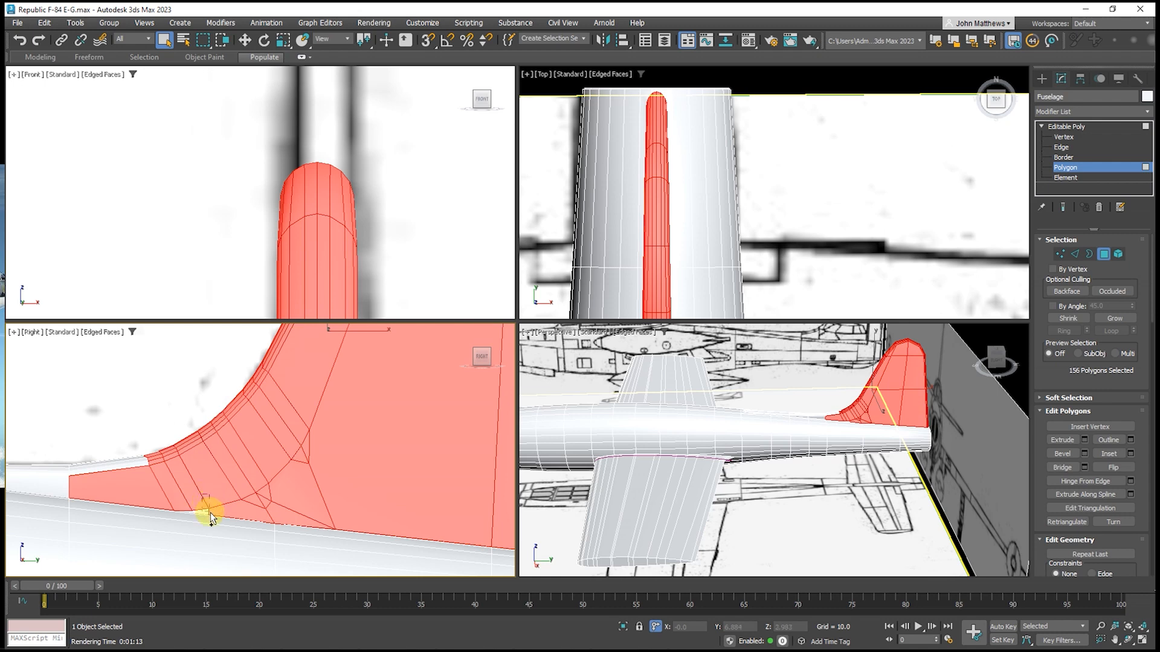
Add the unselected polygons at the fin's base and the adjoining front fillet strip to the fin's polygon selection
{"action": "scroll", "coordinate": [190, 508], "scroll_direction": "up", "scroll_amount": 4}
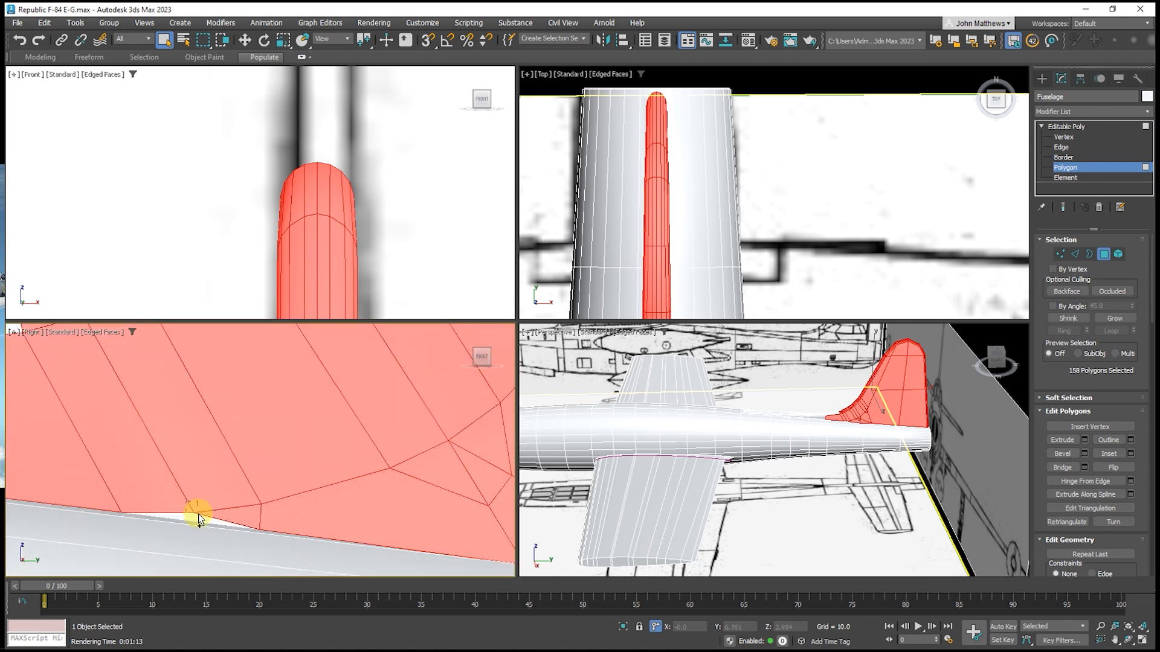
{"action": "left_click", "coordinate": [218, 514], "text": "ctrl"}
{"action": "scroll", "coordinate": [218, 514], "scroll_direction": "down", "scroll_amount": 4}
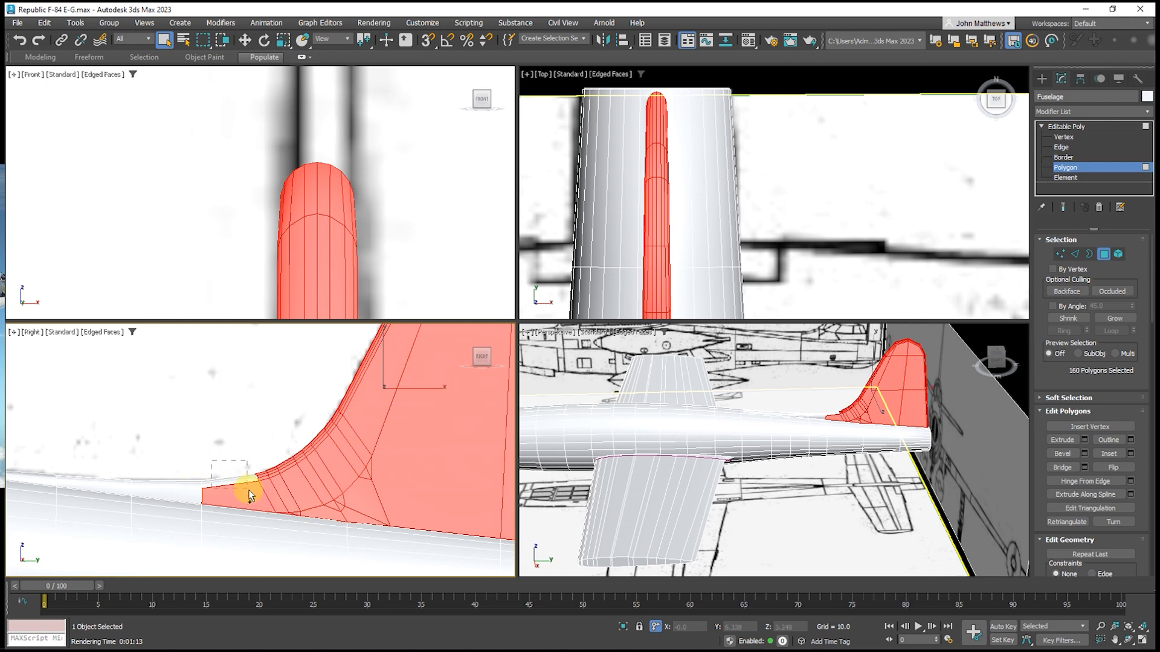
{"action": "left_click_drag", "start_coordinate": [249, 490], "coordinate": [250, 493], "text": "ctrl"}
{"action": "left_click_drag", "start_coordinate": [155, 456], "coordinate": [178, 487], "text": "ctrl"}
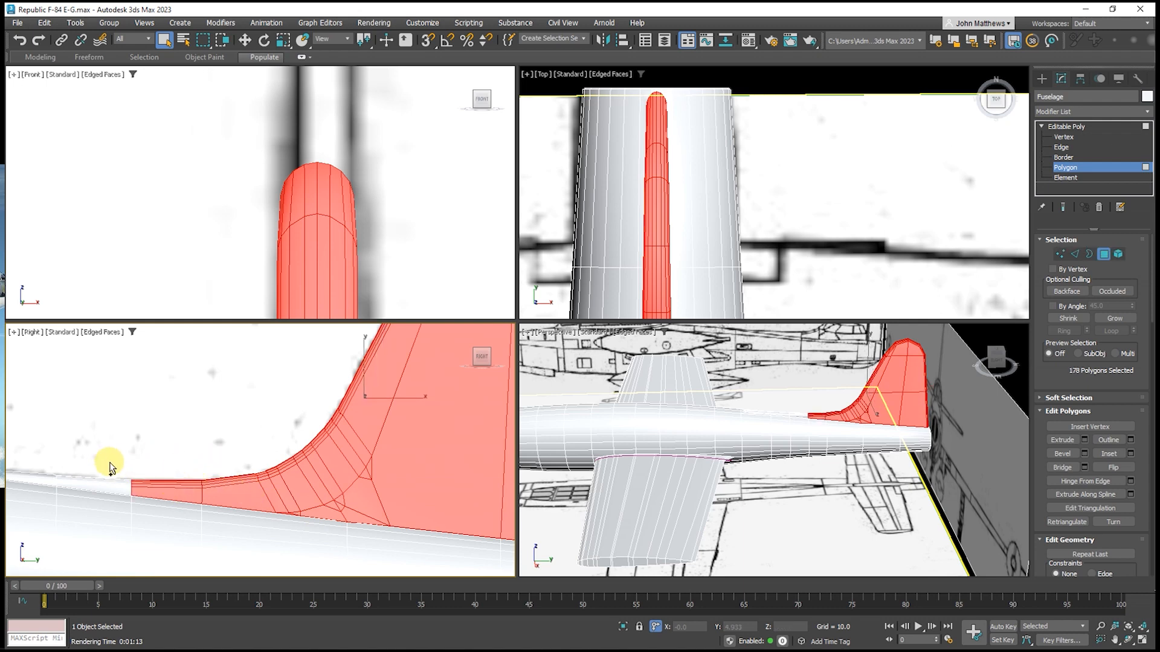
{"action": "left_click_drag", "start_coordinate": [107, 458], "coordinate": [122, 480], "text": "ctrl"}
Extend the polygon selection forward along the dorsal fillet strip to where it tapers into the fuselage
{"action": "scroll", "coordinate": [262, 502], "scroll_direction": "up", "scroll_amount": 4}
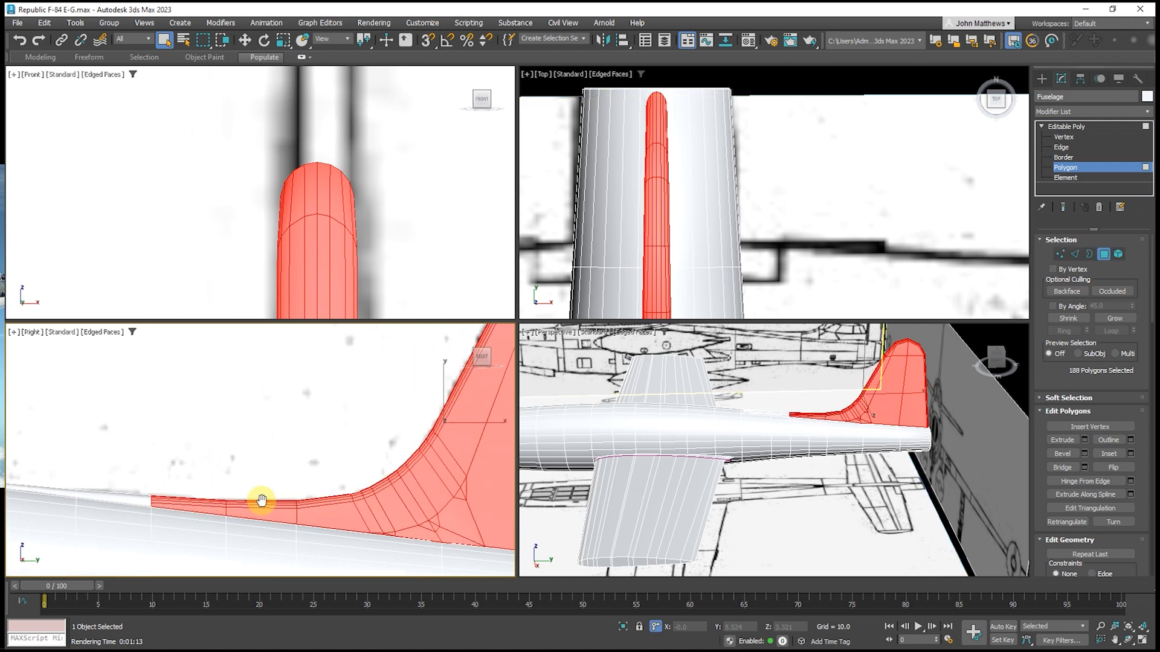
{"action": "scroll", "coordinate": [234, 501], "scroll_direction": "up", "scroll_amount": 6}
{"action": "scroll", "coordinate": [233, 499], "scroll_direction": "down", "scroll_amount": 2}
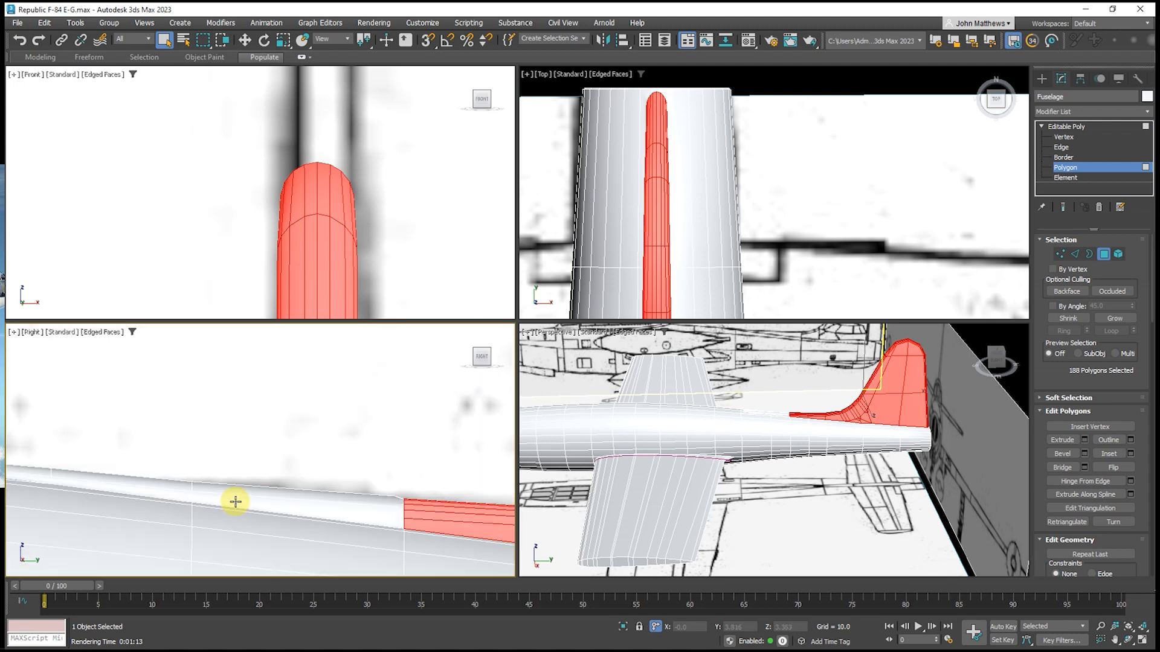
{"action": "left_click_drag", "start_coordinate": [242, 463], "coordinate": [193, 502], "text": "ctrl"}
{"action": "scroll", "coordinate": [272, 466], "scroll_direction": "down", "scroll_amount": 2}
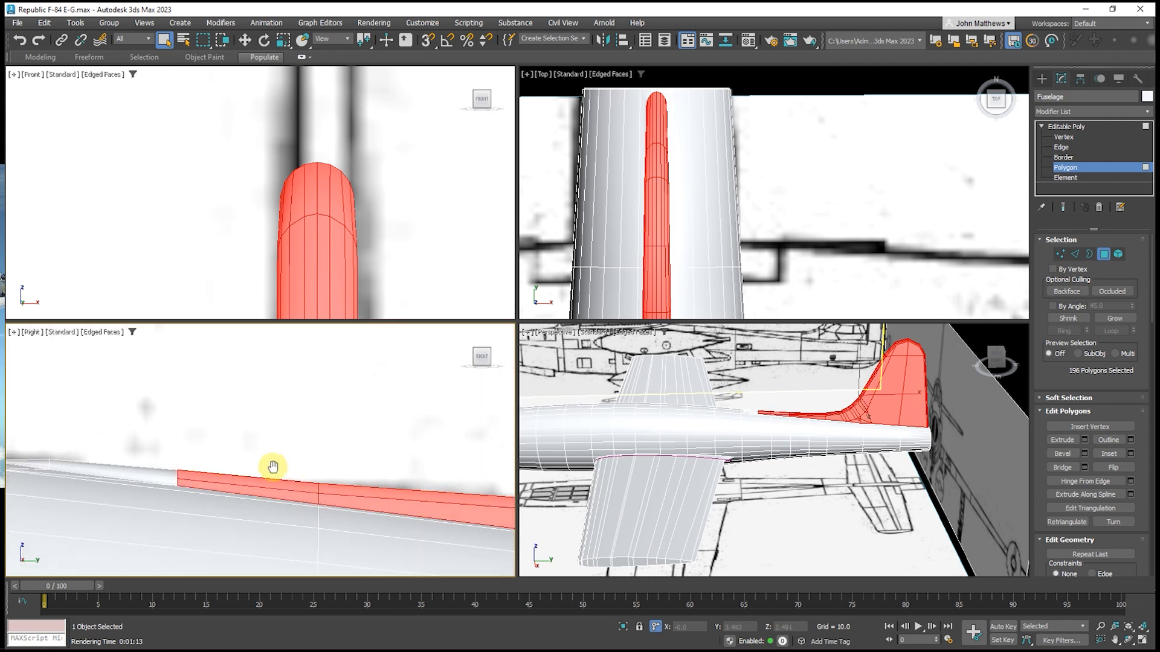
{"action": "left_click_drag", "start_coordinate": [213, 450], "coordinate": [107, 469], "text": "ctrl"}
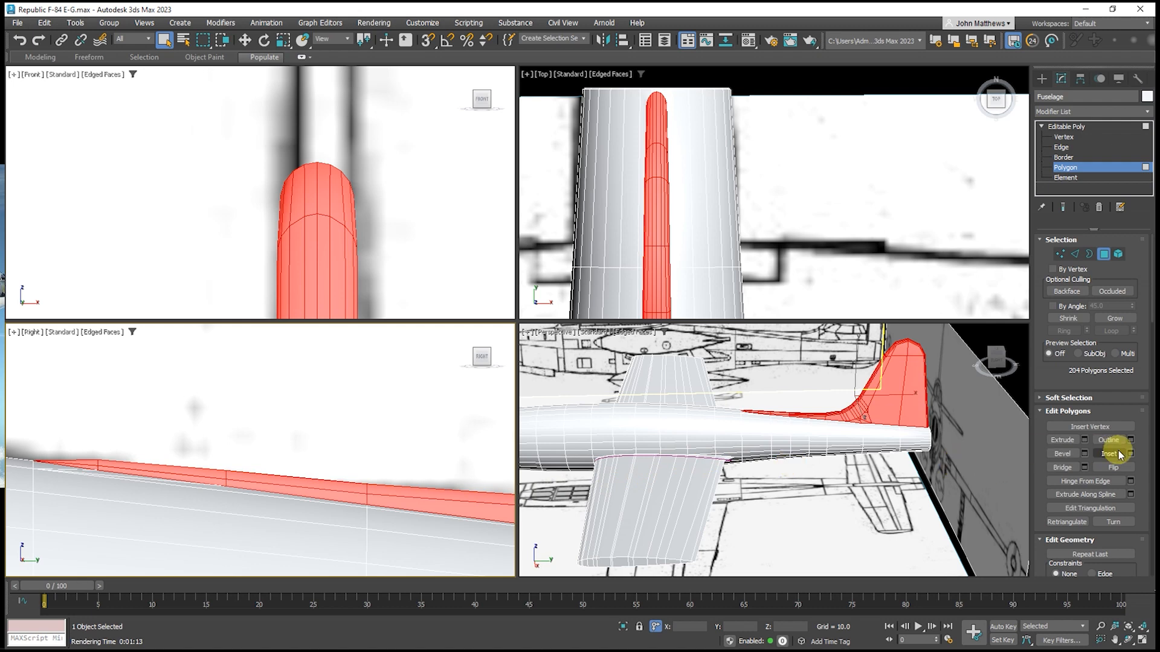
Clear all smoothing groups from the selected fin and fillet polygons and assign them to smoothing group 14
{"action": "scroll", "coordinate": [1080, 459], "scroll_direction": "down", "scroll_amount": 5}
{"action": "scroll", "coordinate": [1085, 491], "scroll_direction": "down", "scroll_amount": 5}
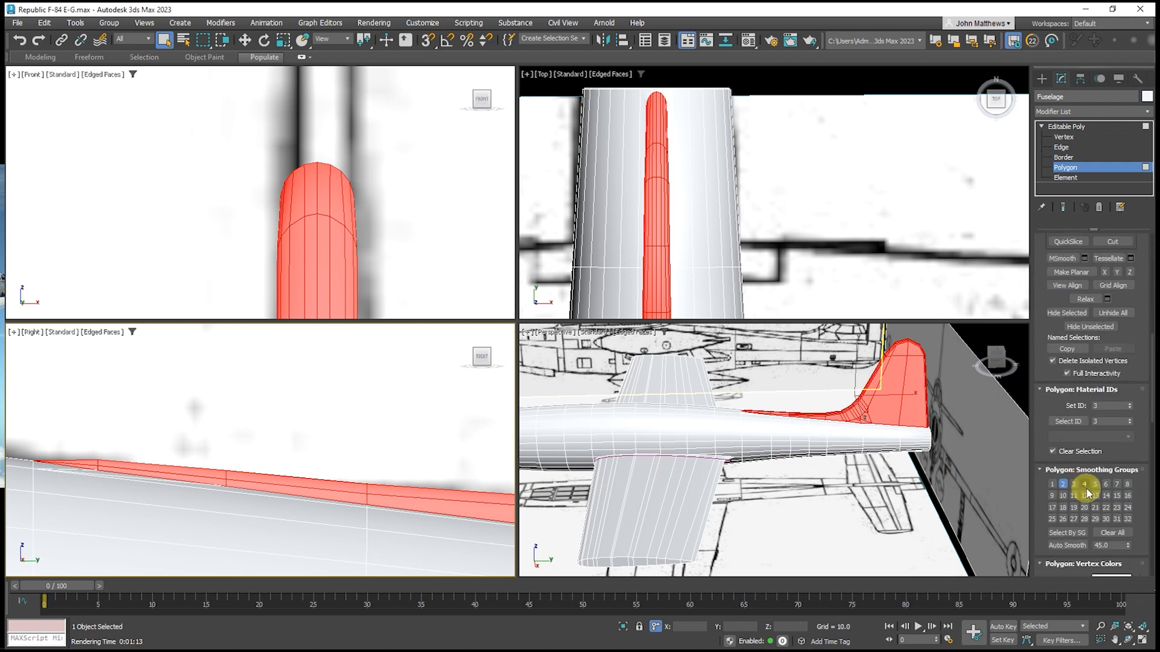
{"action": "left_click", "coordinate": [1100, 515]}
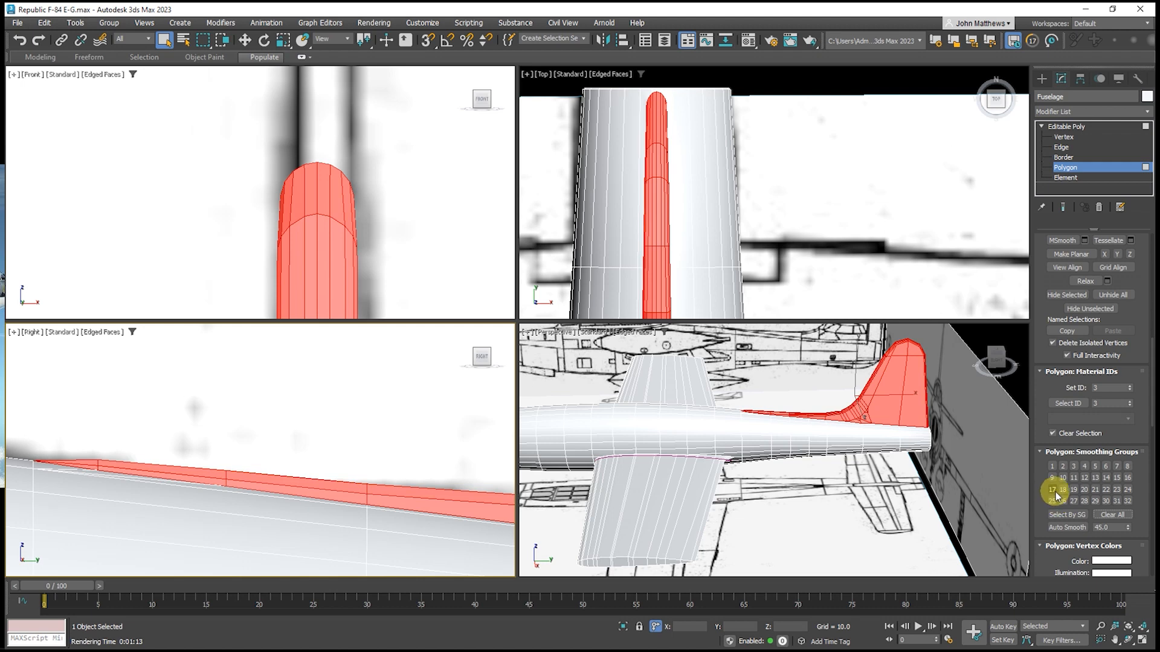
{"action": "left_click", "coordinate": [1106, 479]}
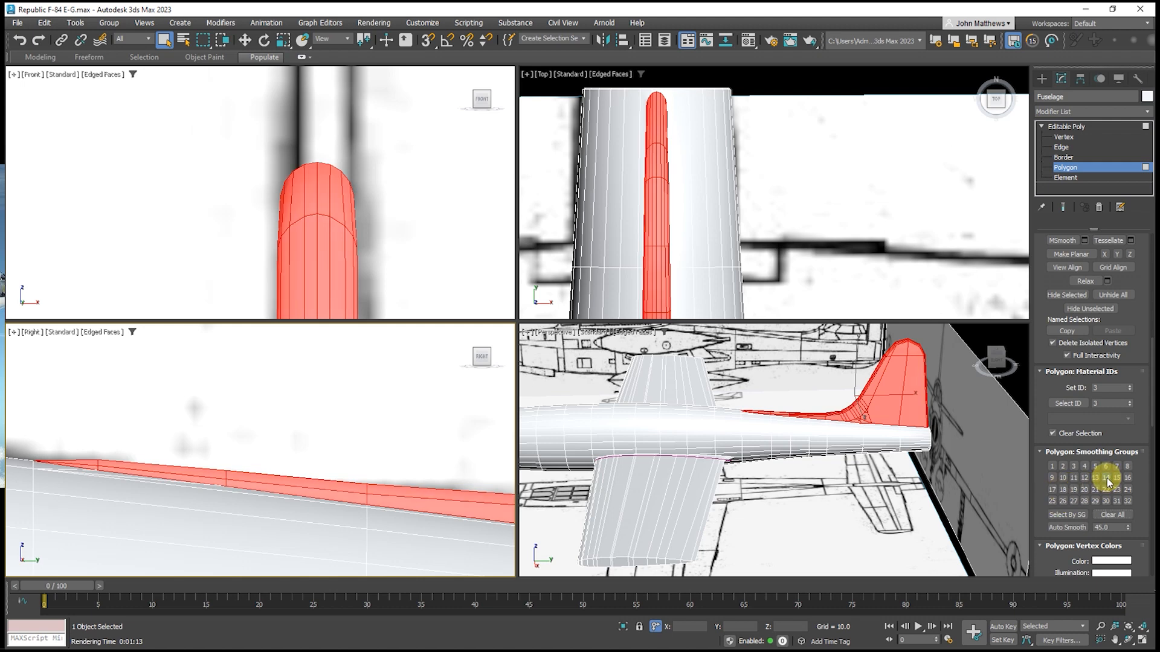
Render the perspective view from the front quarter to check the fin's smoothing, and close the render
{"action": "middle_click_drag", "start_coordinate": [653, 454], "coordinate": [828, 511], "text": "alt"}
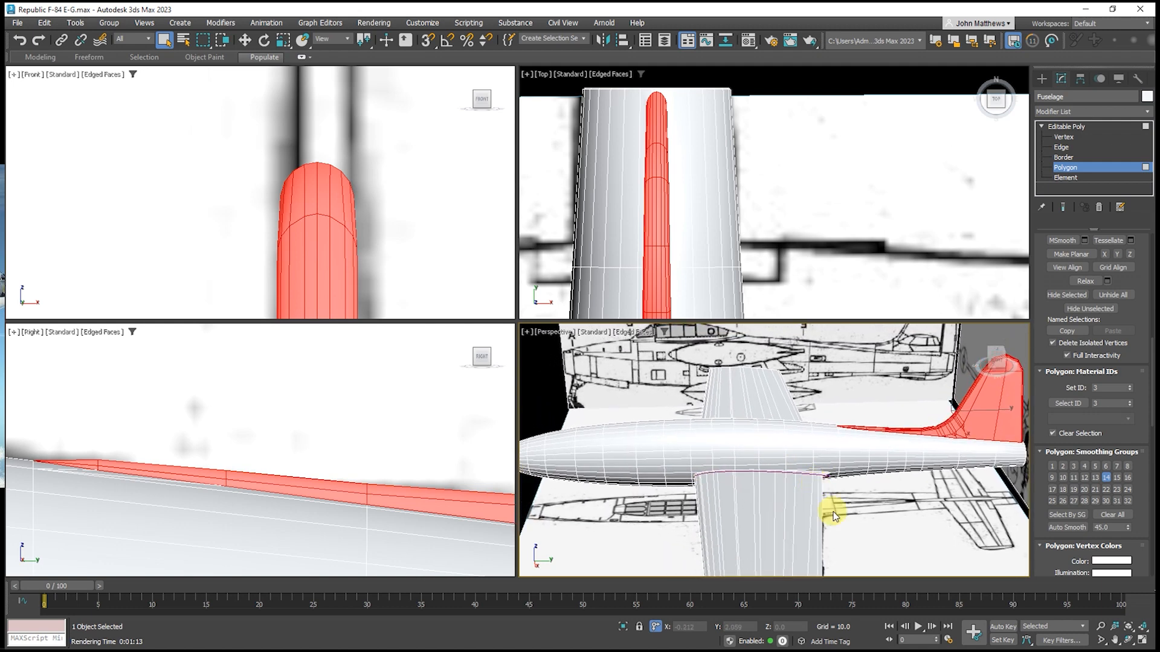
{"action": "left_click", "coordinate": [1128, 639]}
{"action": "left_click_drag", "start_coordinate": [764, 487], "coordinate": [800, 455]}
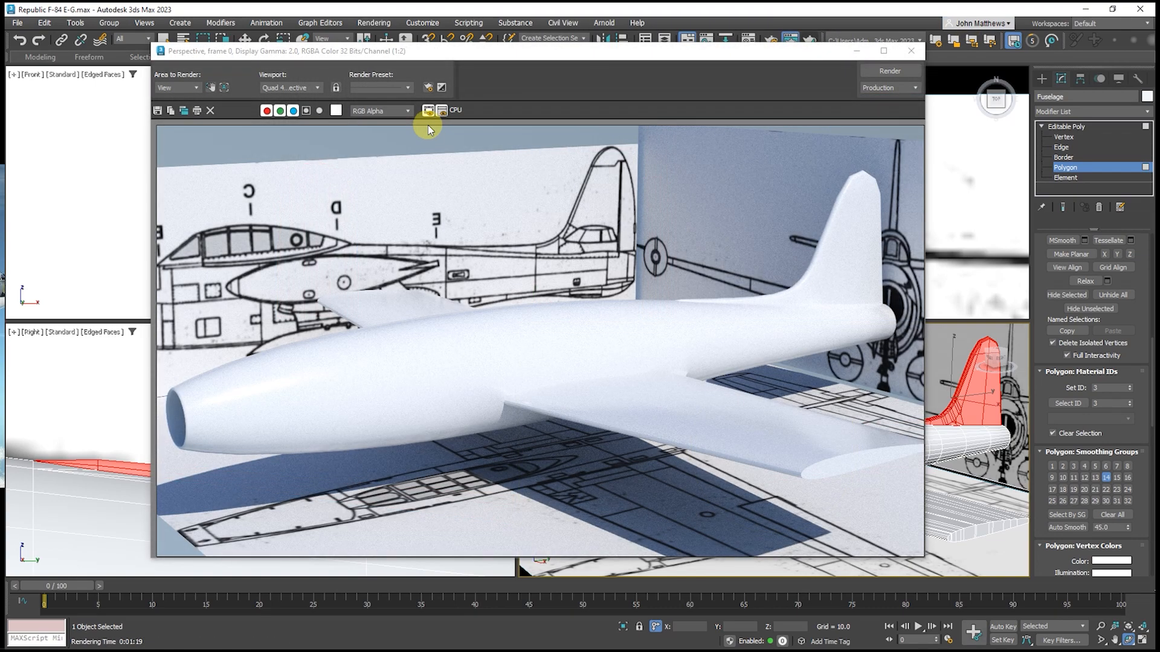
{"action": "left_click", "coordinate": [912, 52]}
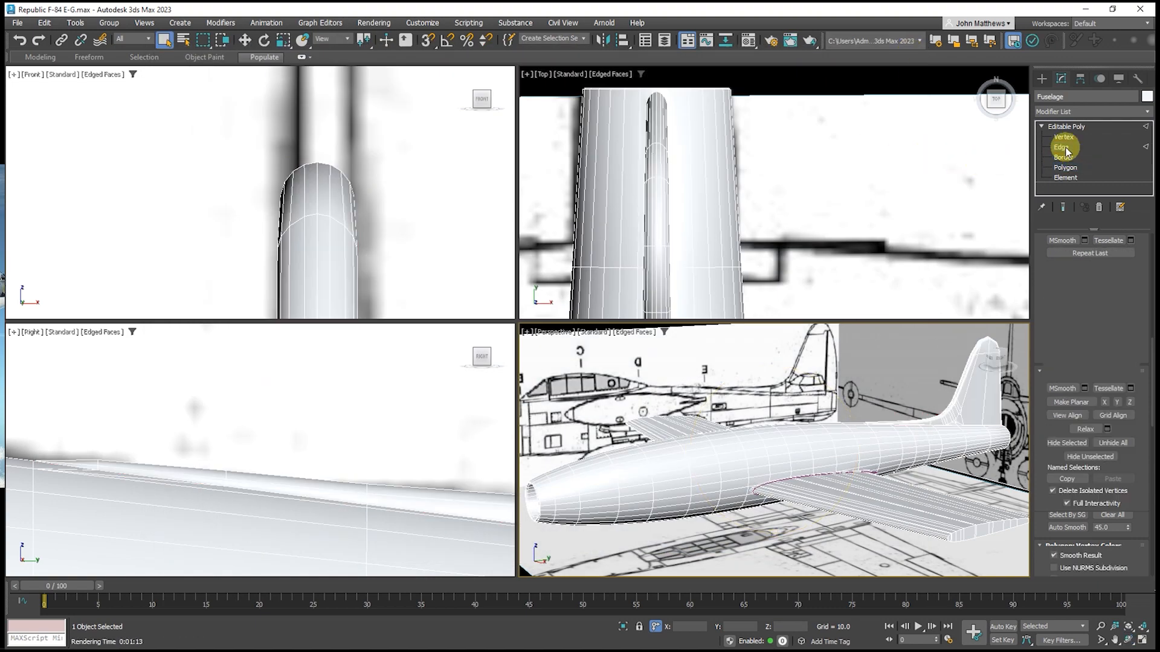
Switch the fuselage to edge editing and enable See-Through in its object properties
{"action": "left_click", "coordinate": [1063, 147]}
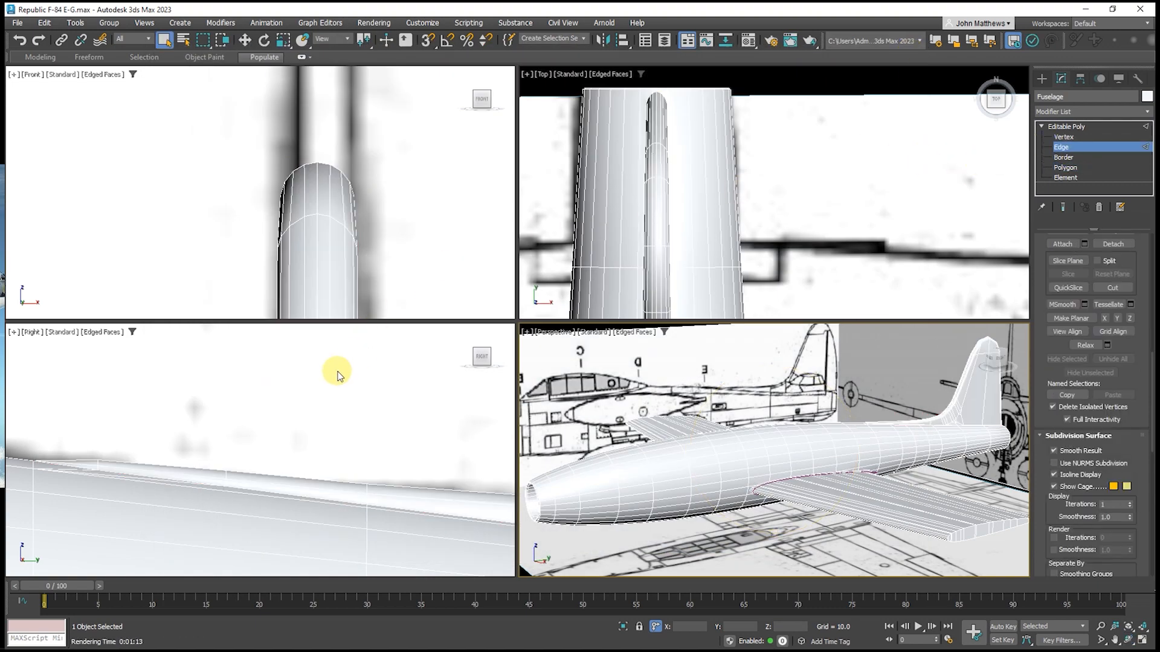
{"action": "scroll", "coordinate": [91, 435], "scroll_direction": "down", "scroll_amount": 4}
{"action": "scroll", "coordinate": [67, 450], "scroll_direction": "down", "scroll_amount": 2}
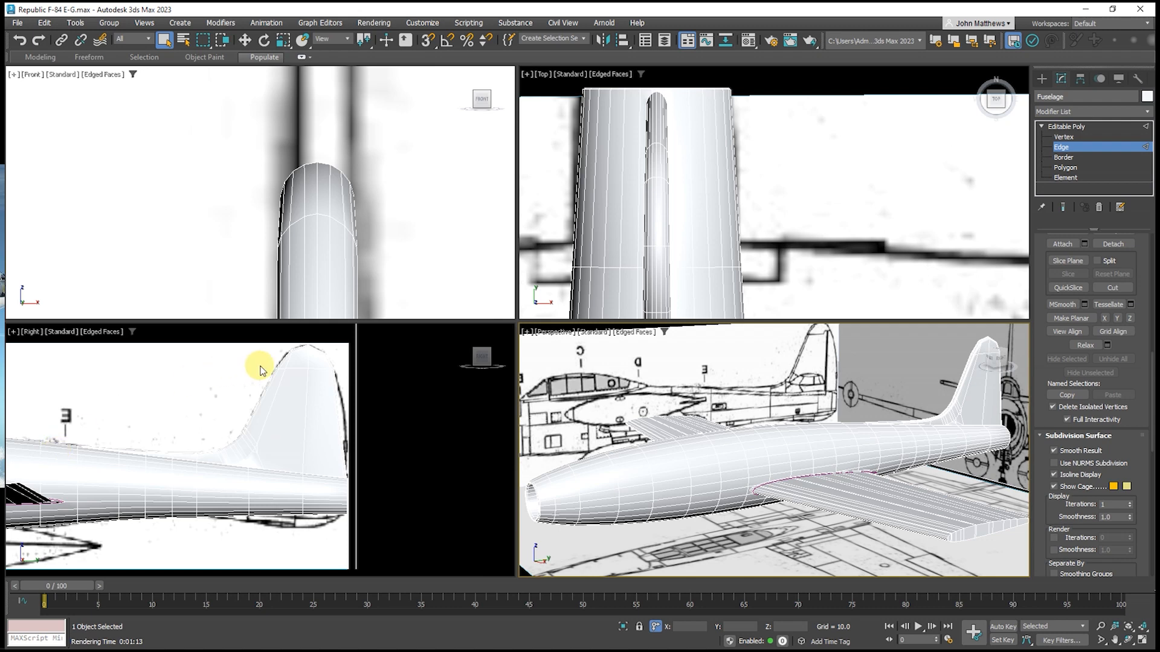
{"action": "scroll", "coordinate": [302, 345], "scroll_direction": "up", "scroll_amount": 8}
{"action": "scroll", "coordinate": [257, 371], "scroll_direction": "up", "scroll_amount": 3}
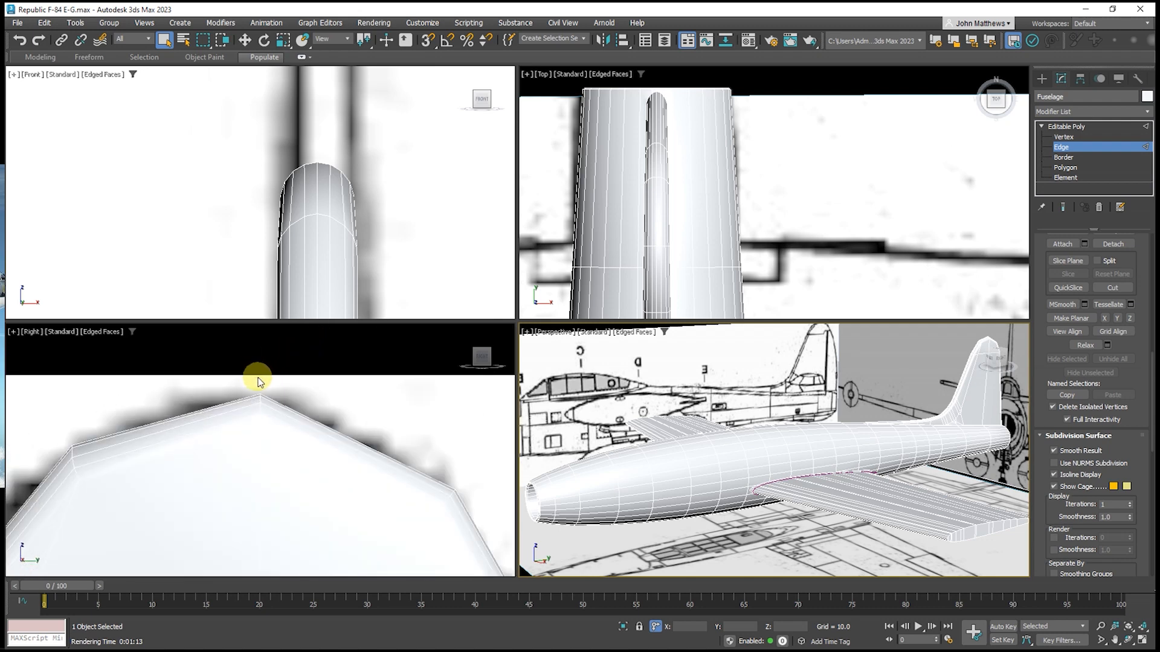
{"action": "left_click", "coordinate": [258, 379]}
{"action": "right_click", "coordinate": [260, 374]}
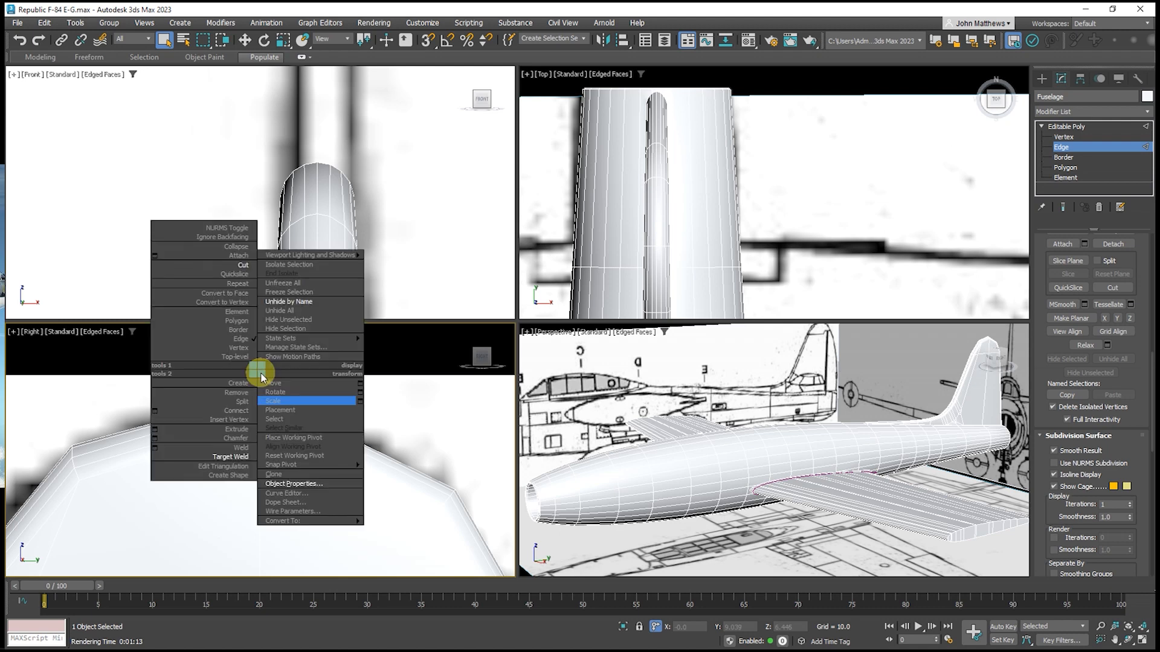
{"action": "left_click", "coordinate": [293, 484]}
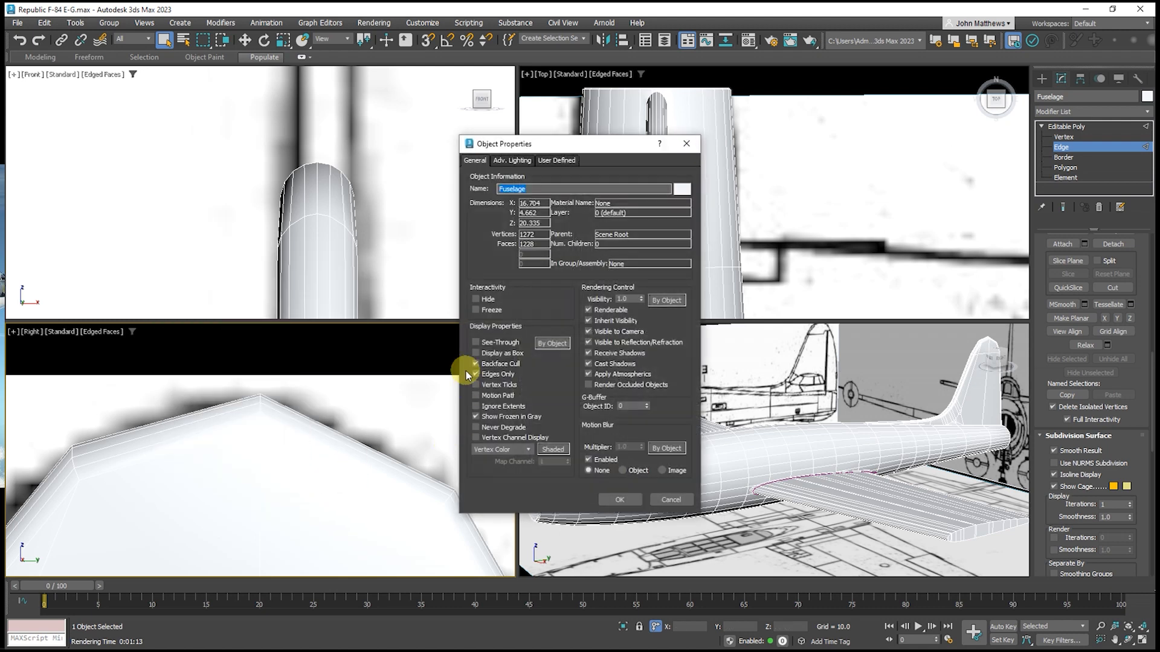
{"action": "left_click", "coordinate": [479, 342]}
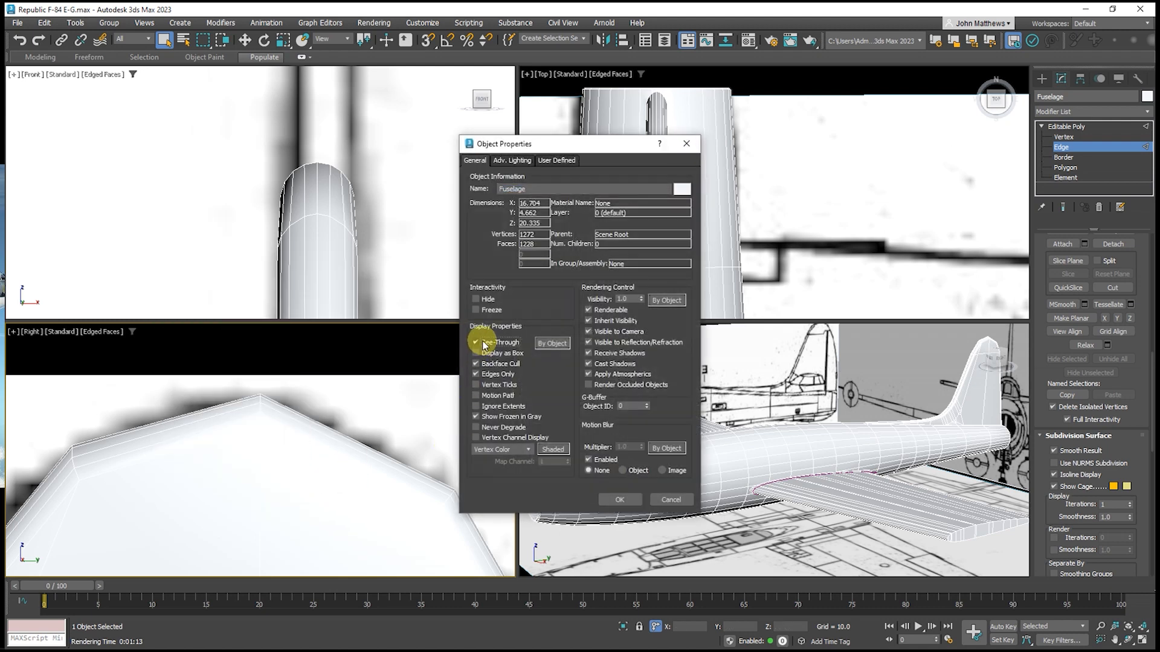
{"action": "left_click", "coordinate": [610, 499]}
Select the edges crossing the rim of the fin tip at its peak and at the front and rear corners
{"action": "left_click_drag", "start_coordinate": [244, 383], "coordinate": [269, 437]}
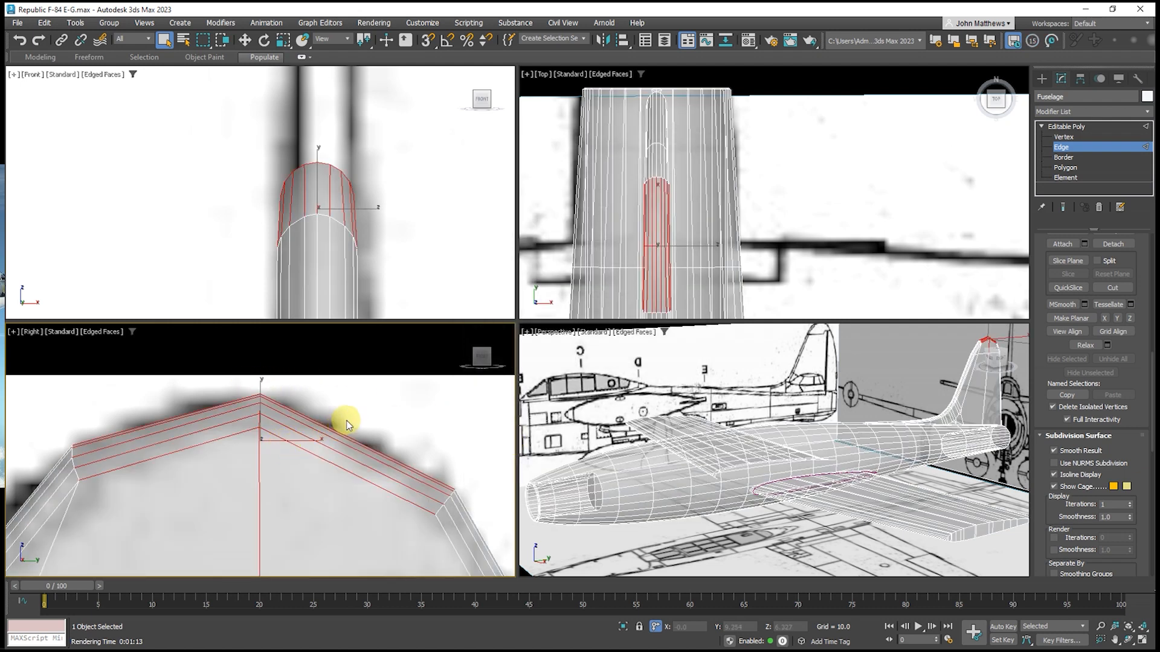
{"action": "left_click_drag", "start_coordinate": [310, 471], "coordinate": [308, 473], "text": "alt"}
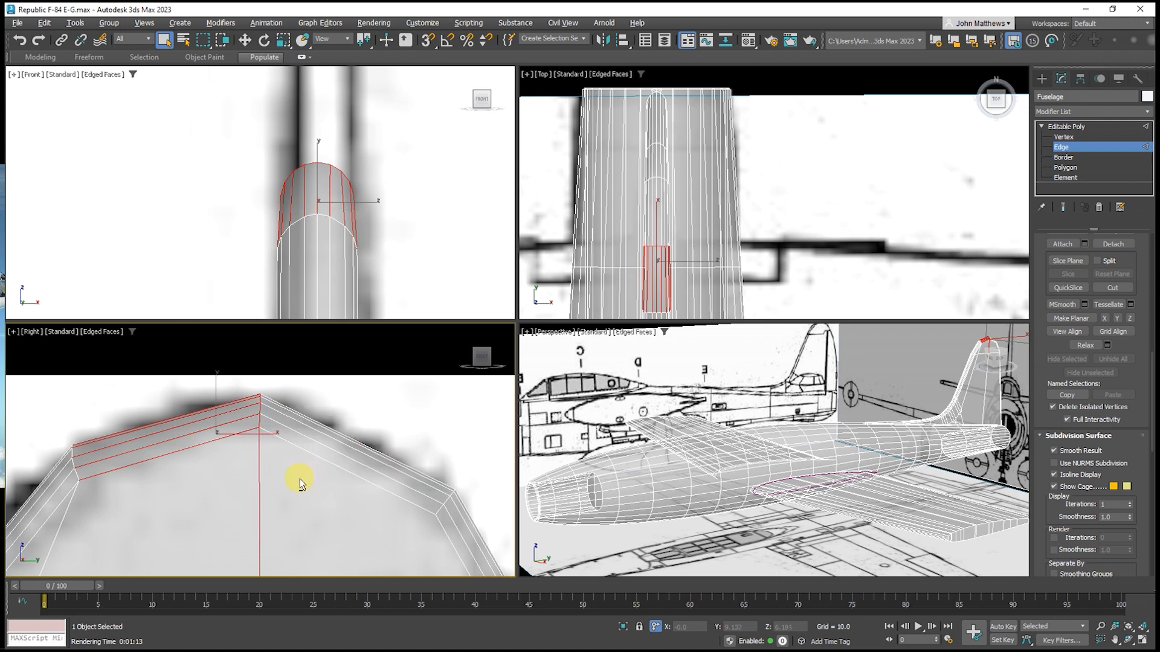
{"action": "left_click_drag", "start_coordinate": [168, 399], "coordinate": [160, 388], "text": "alt"}
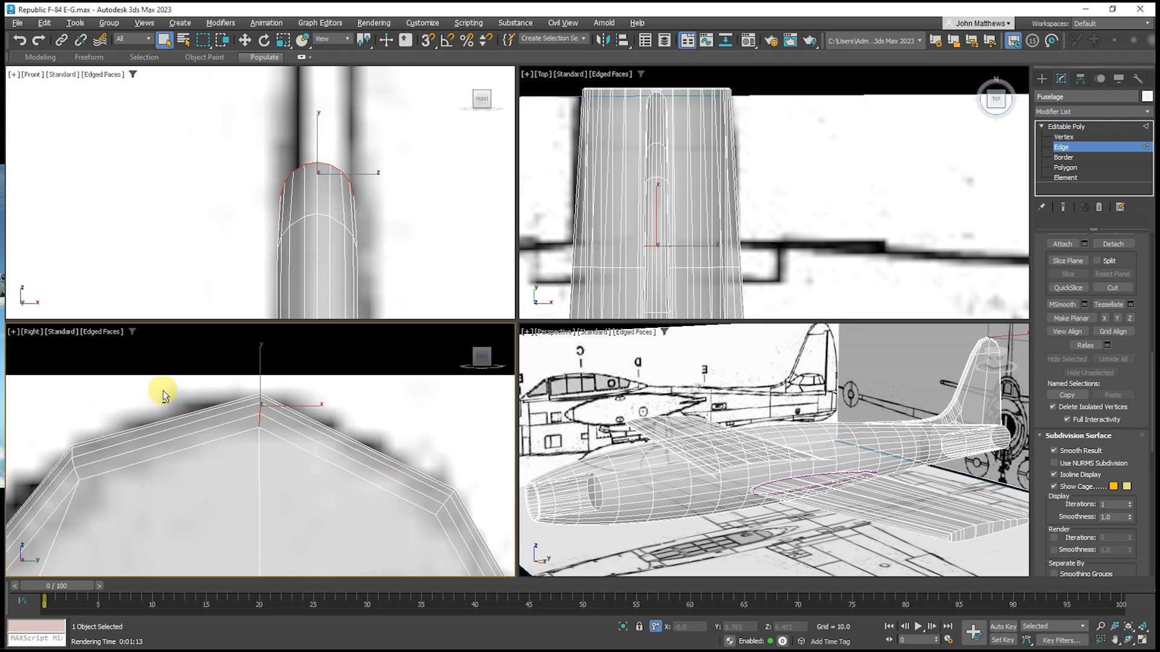
{"action": "left_click_drag", "start_coordinate": [404, 446], "coordinate": [464, 549]}
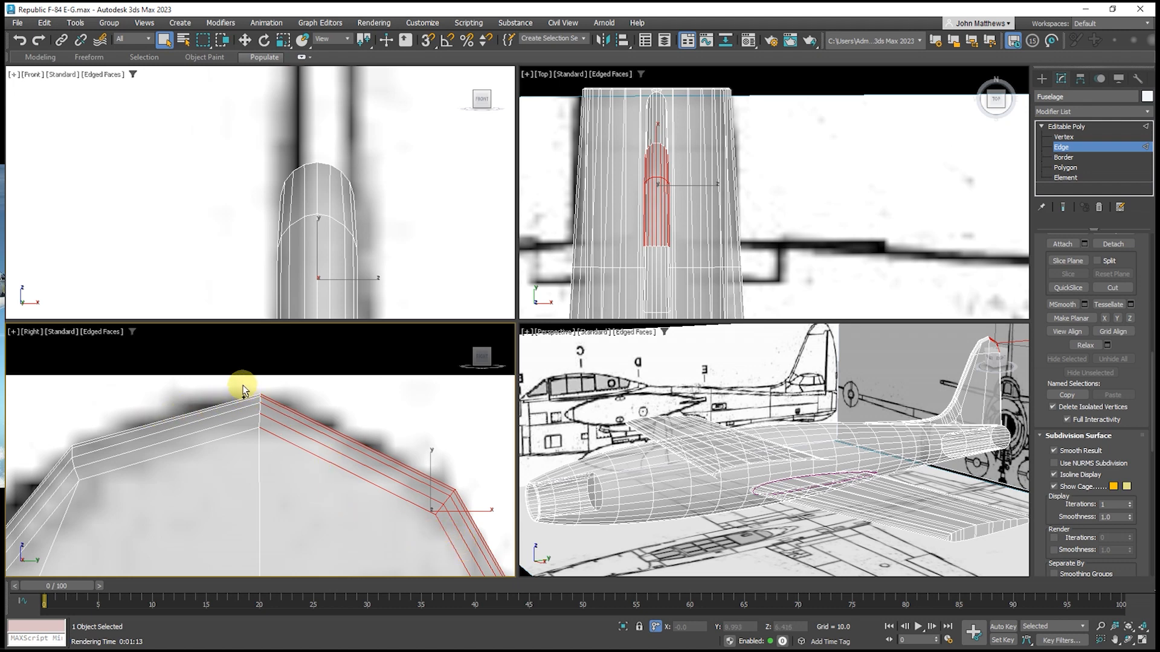
{"action": "left_click_drag", "start_coordinate": [279, 444], "coordinate": [279, 444], "text": "ctrl"}
{"action": "left_click_drag", "start_coordinate": [55, 436], "coordinate": [102, 501], "text": "ctrl"}
{"action": "middle_click_drag", "start_coordinate": [141, 480], "coordinate": [293, 396]}
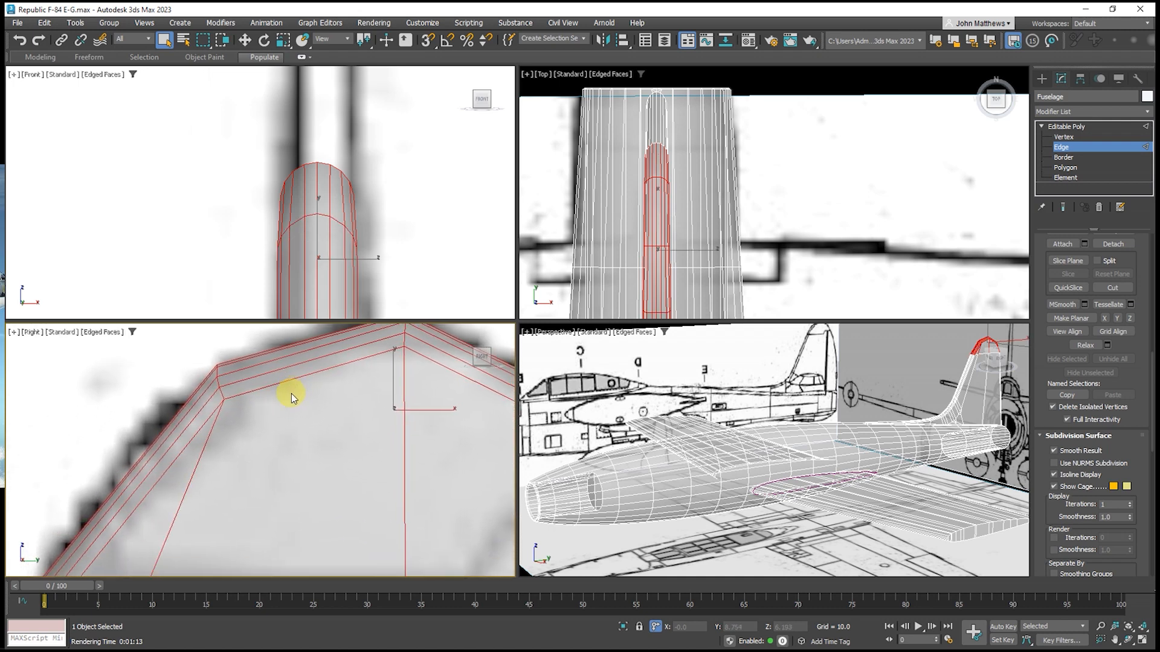
Select the horizontal row of vertices across the fin below its tip and activate the Scale tool
{"action": "scroll", "coordinate": [277, 403], "scroll_direction": "down", "scroll_amount": 3}
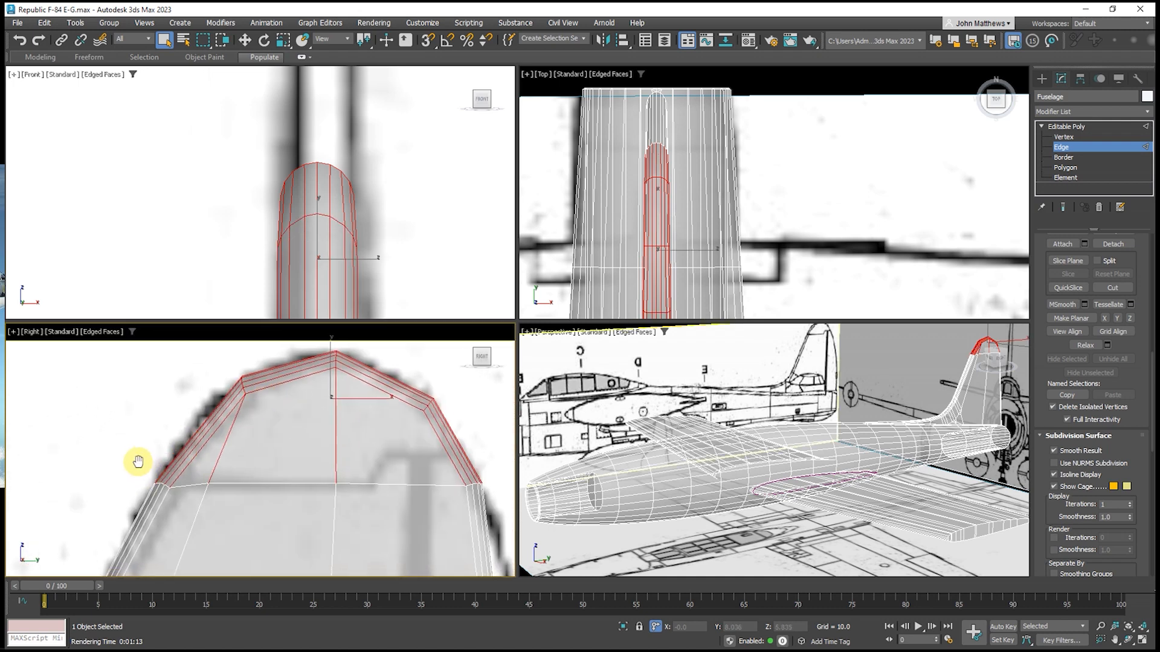
{"action": "middle_click_drag", "start_coordinate": [134, 460], "coordinate": [123, 440]}
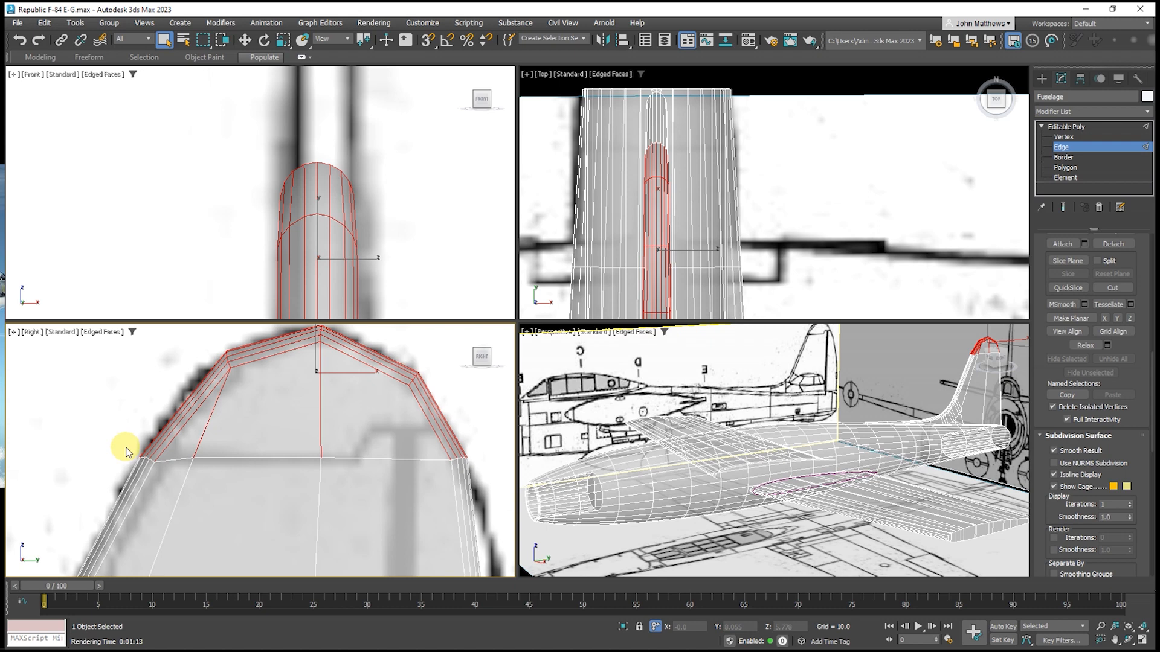
{"action": "left_click", "coordinate": [1062, 137]}
{"action": "left_click_drag", "start_coordinate": [121, 448], "coordinate": [481, 474]}
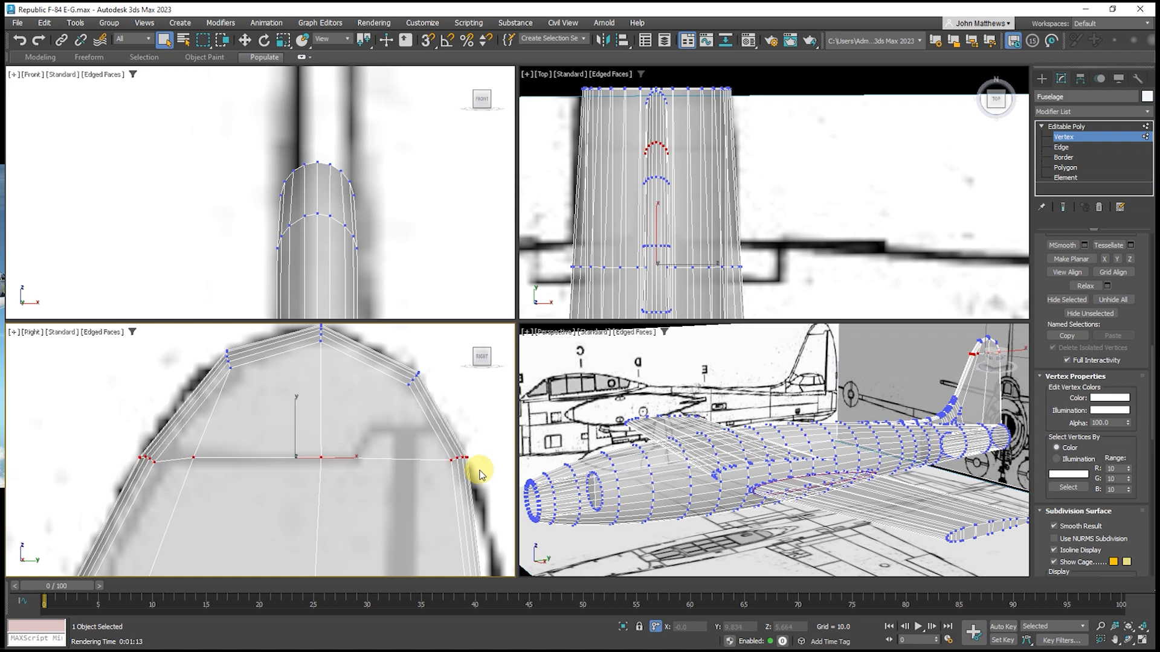
{"action": "left_click", "coordinate": [284, 40]}
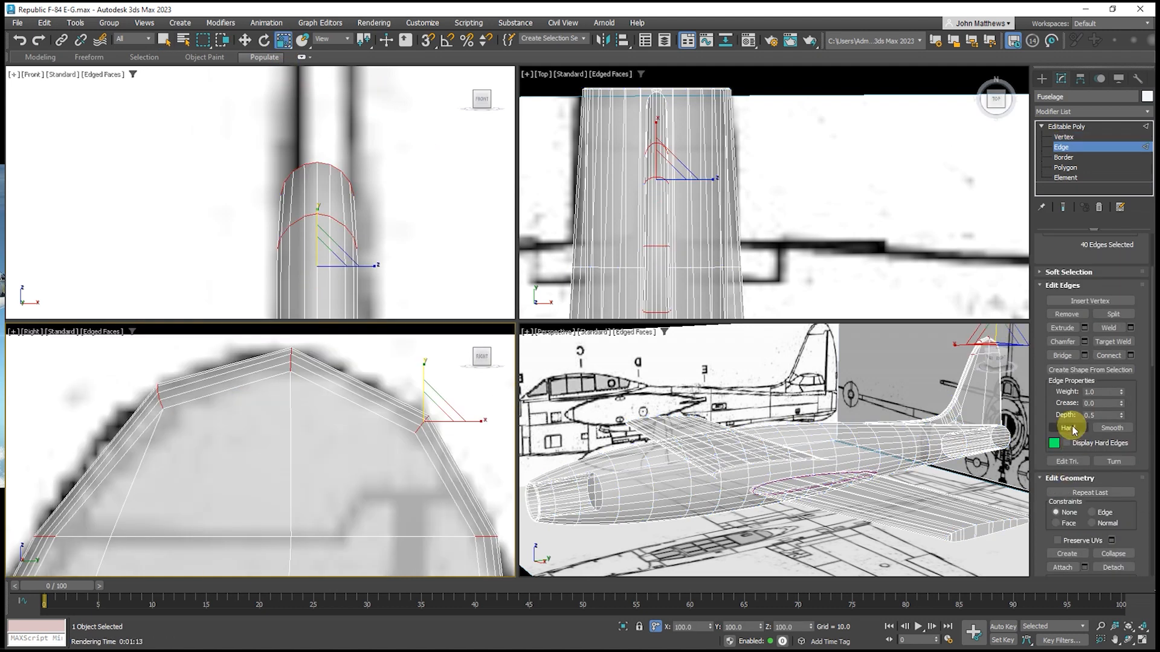
Chamfer the selected fin-tip edges by 0.157 with one segment, depth 0.325 and end bias 0.3, and return to edge editing
{"action": "left_click", "coordinate": [1085, 343]}
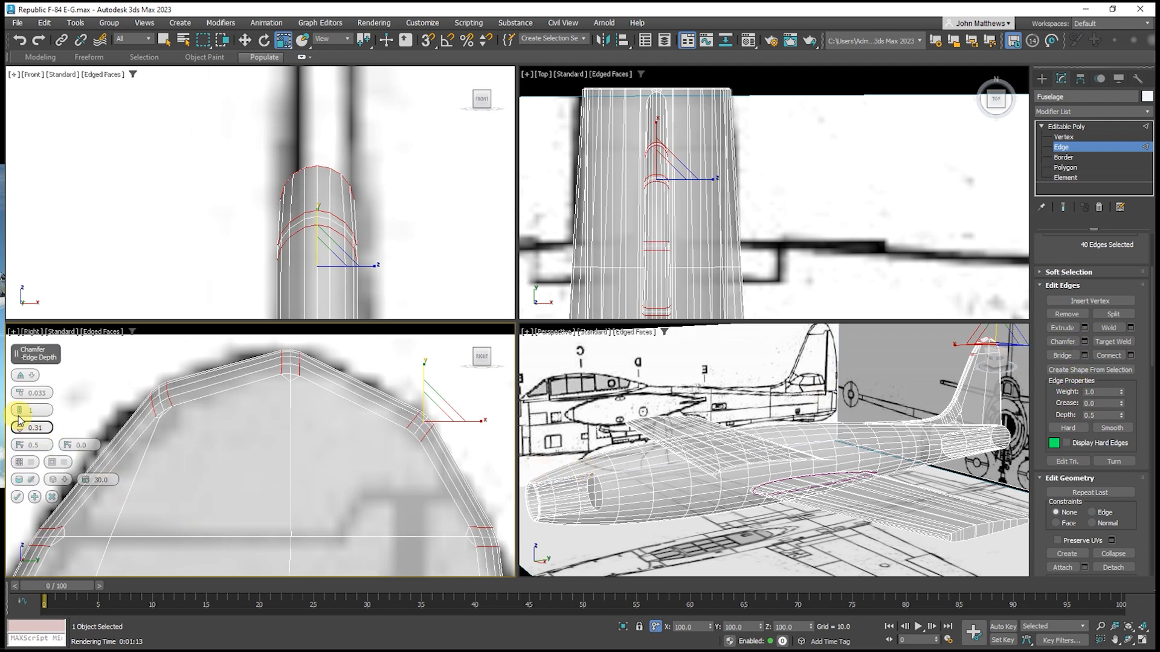
{"action": "left_click_drag", "start_coordinate": [18, 393], "coordinate": [15, 356]}
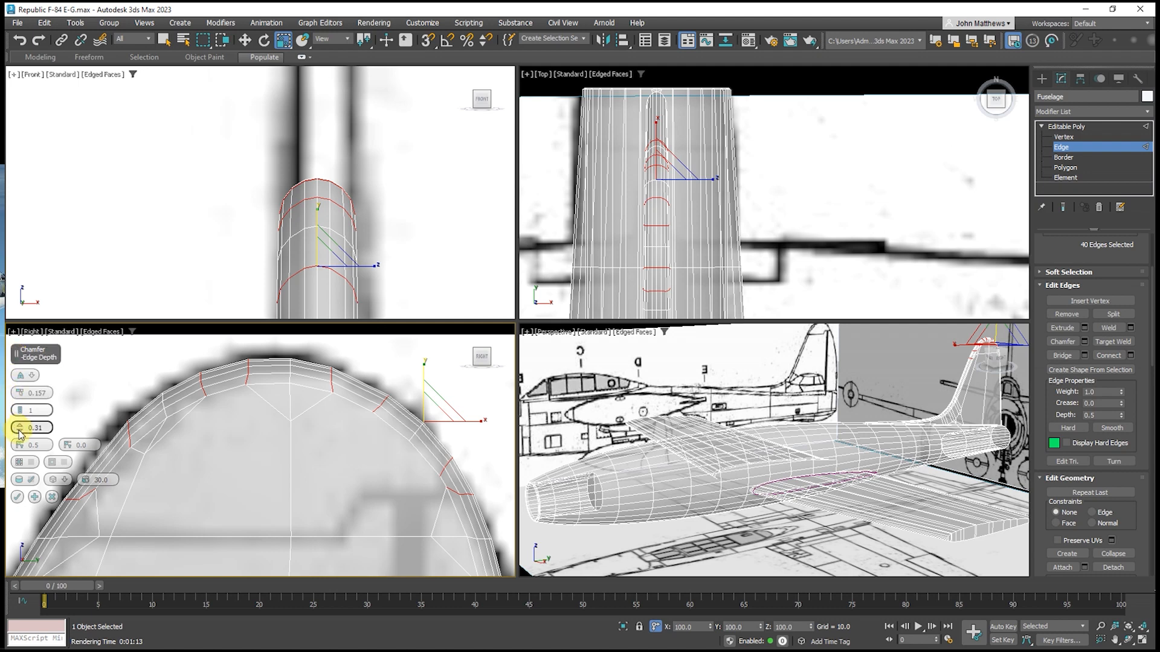
{"action": "mouse_move", "coordinate": [20, 432]}
{"action": "left_mouse_down"}
{"action": "mouse_move", "coordinate": [12, 450]}
{"action": "mouse_move", "coordinate": [12, 427]}
{"action": "left_mouse_up"}
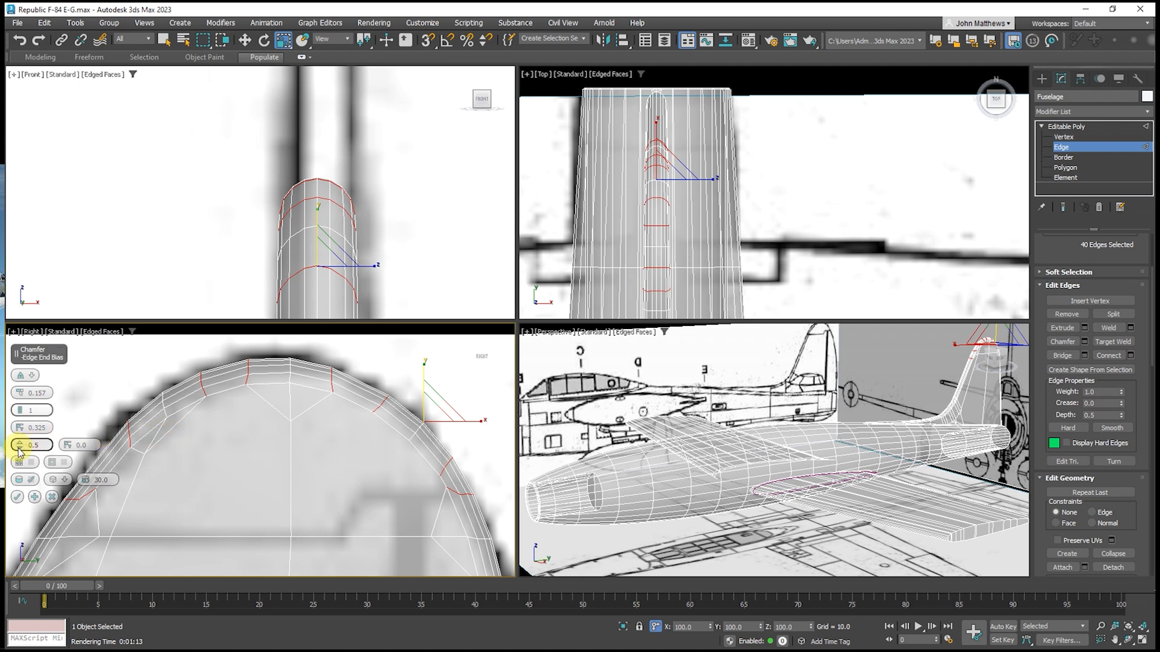
{"action": "mouse_move", "coordinate": [19, 450]}
{"action": "left_mouse_down"}
{"action": "mouse_move", "coordinate": [19, 393]}
{"action": "mouse_move", "coordinate": [31, 483]}
{"action": "mouse_move", "coordinate": [24, 465]}
{"action": "left_mouse_up"}
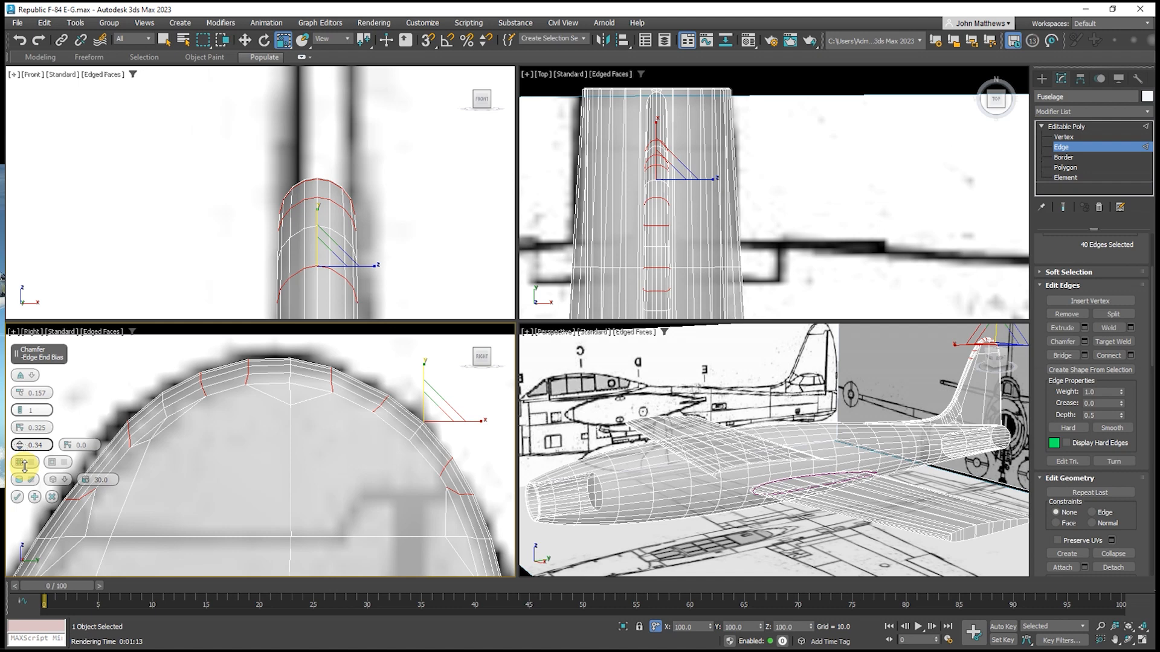
{"action": "mouse_move", "coordinate": [25, 465]}
{"action": "left_mouse_down"}
{"action": "mouse_move", "coordinate": [17, 418]}
{"action": "mouse_move", "coordinate": [16, 473]}
{"action": "left_mouse_up"}
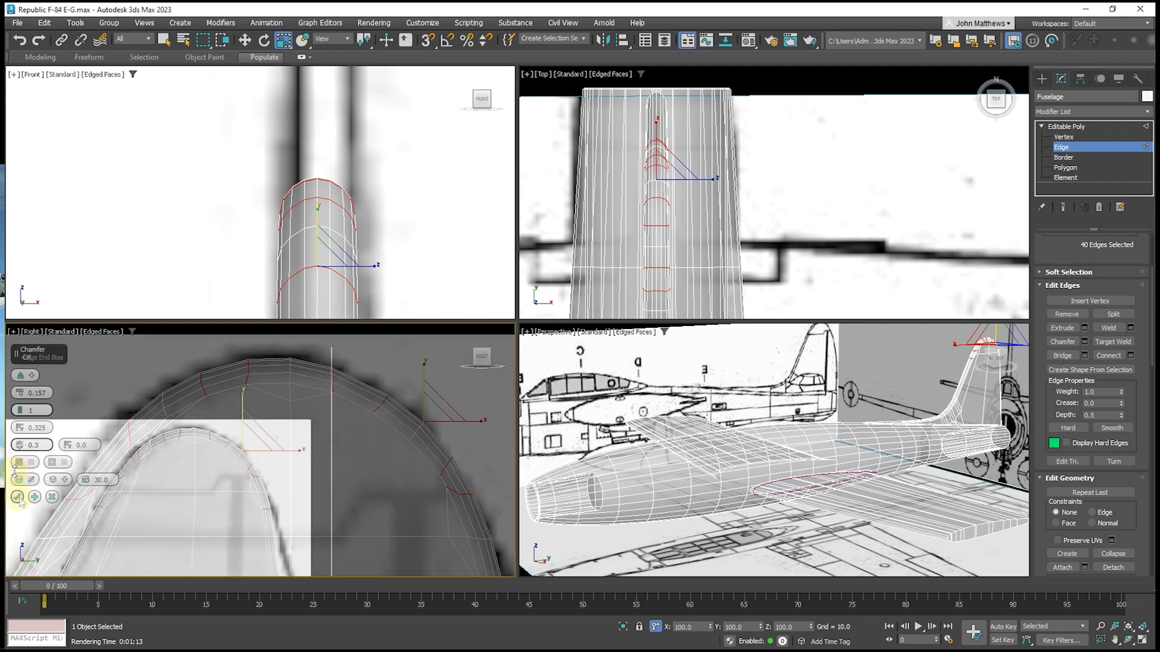
{"action": "left_click", "coordinate": [17, 496]}
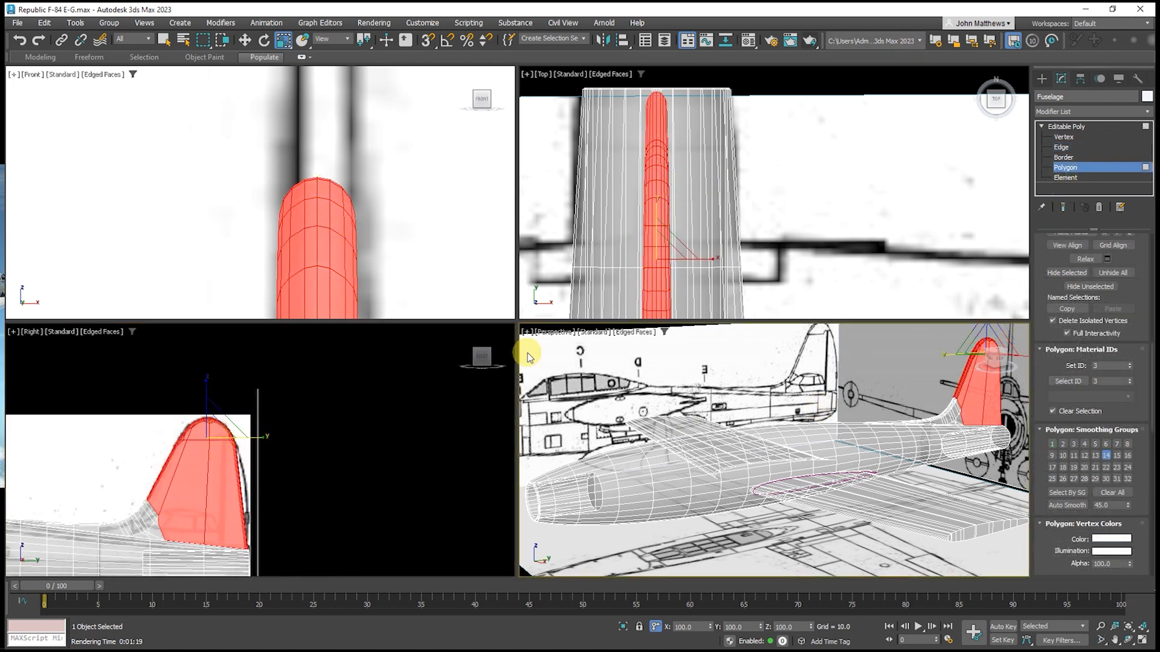
{"action": "left_click", "coordinate": [1062, 147]}
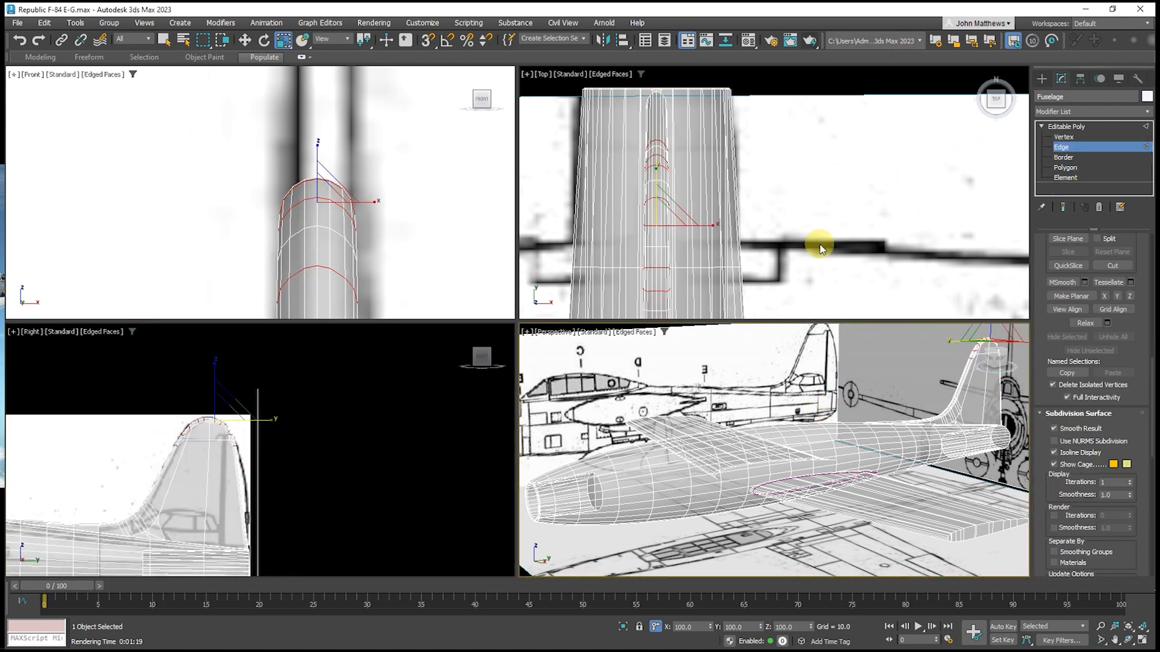
Connect the fin's trailing-edge edges with one segment, pinch 0 and slide 31, and move the new edge rearward onto the blueprint outline
{"action": "scroll", "coordinate": [302, 509], "scroll_direction": "up", "scroll_amount": 3}
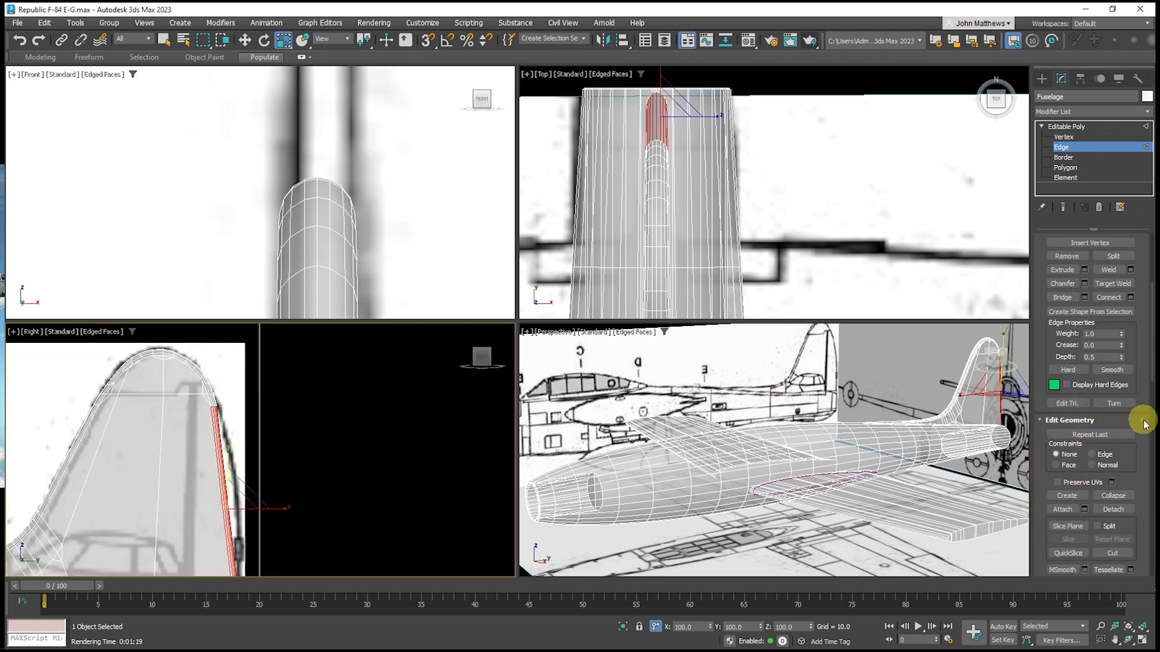
{"action": "left_click", "coordinate": [1131, 298]}
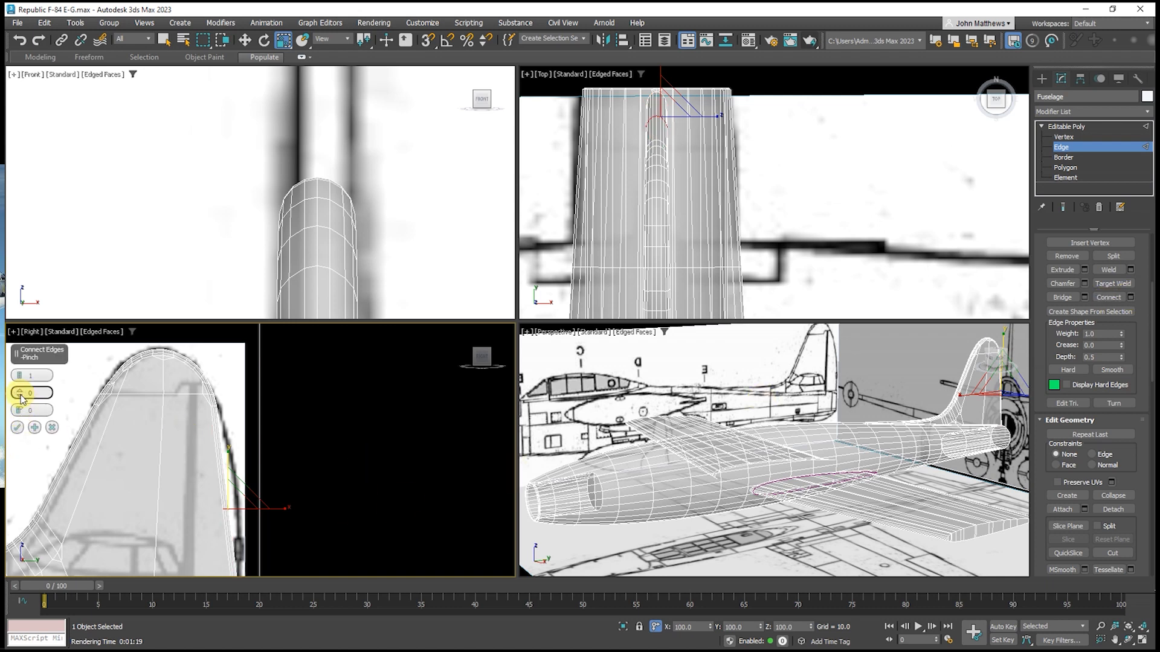
{"action": "left_click_drag", "start_coordinate": [21, 394], "coordinate": [27, 350]}
{"action": "left_click", "coordinate": [17, 427]}
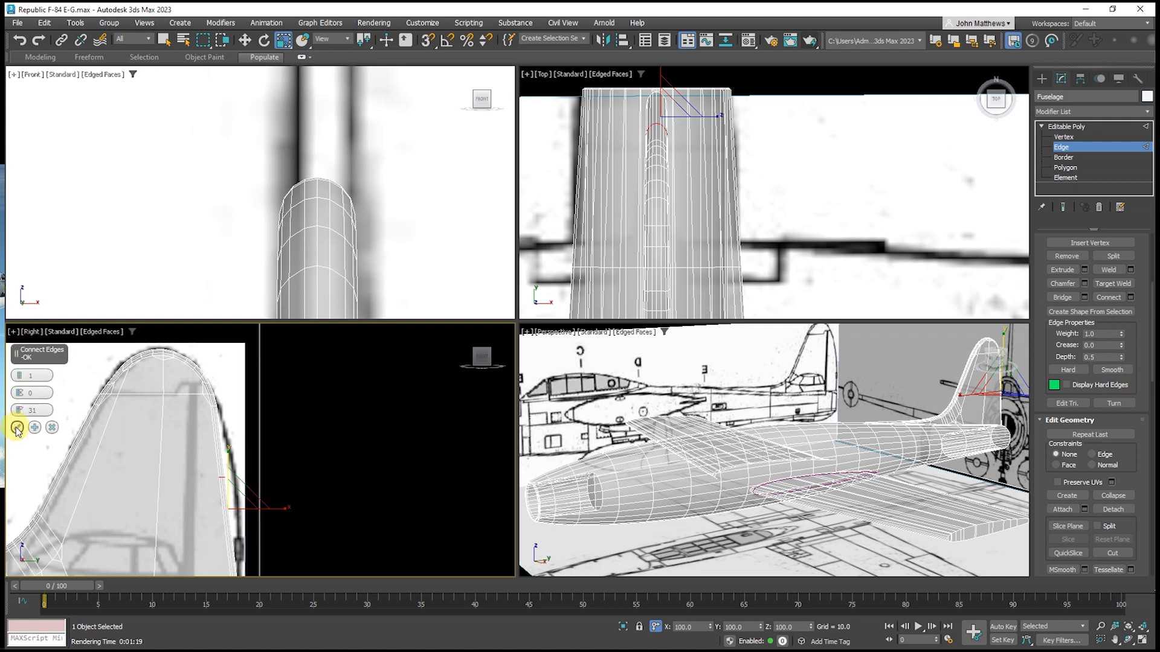
{"action": "key", "text": "w"}
{"action": "right_click", "coordinate": [255, 458]}
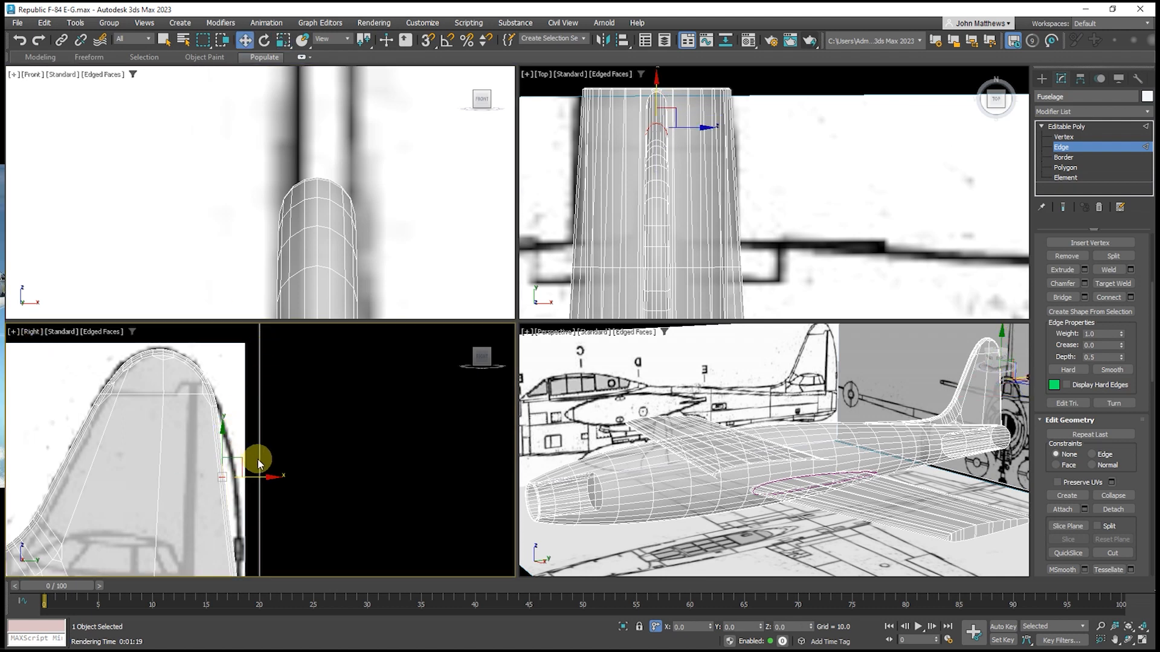
{"action": "left_click_drag", "start_coordinate": [268, 478], "coordinate": [279, 477]}
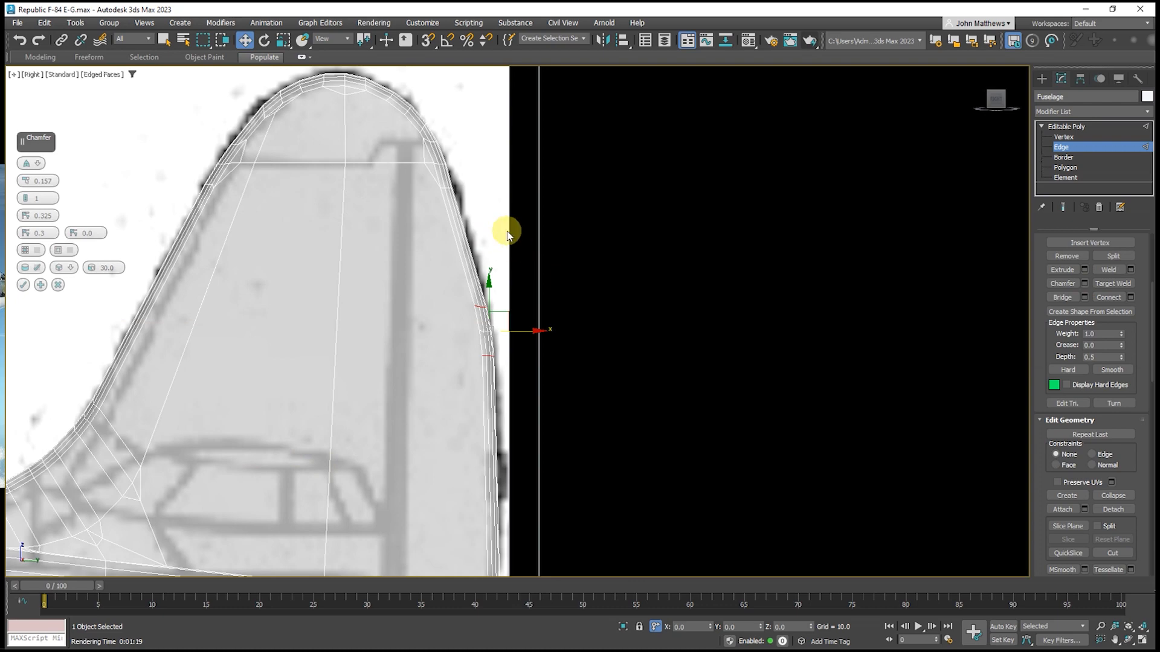
Chamfer the moved trailing-edge cross edges by 0.619 with two segments, depth 0.285, end bias 0.3 and Smooth Chamfers Only
{"action": "left_click", "coordinate": [26, 268]}
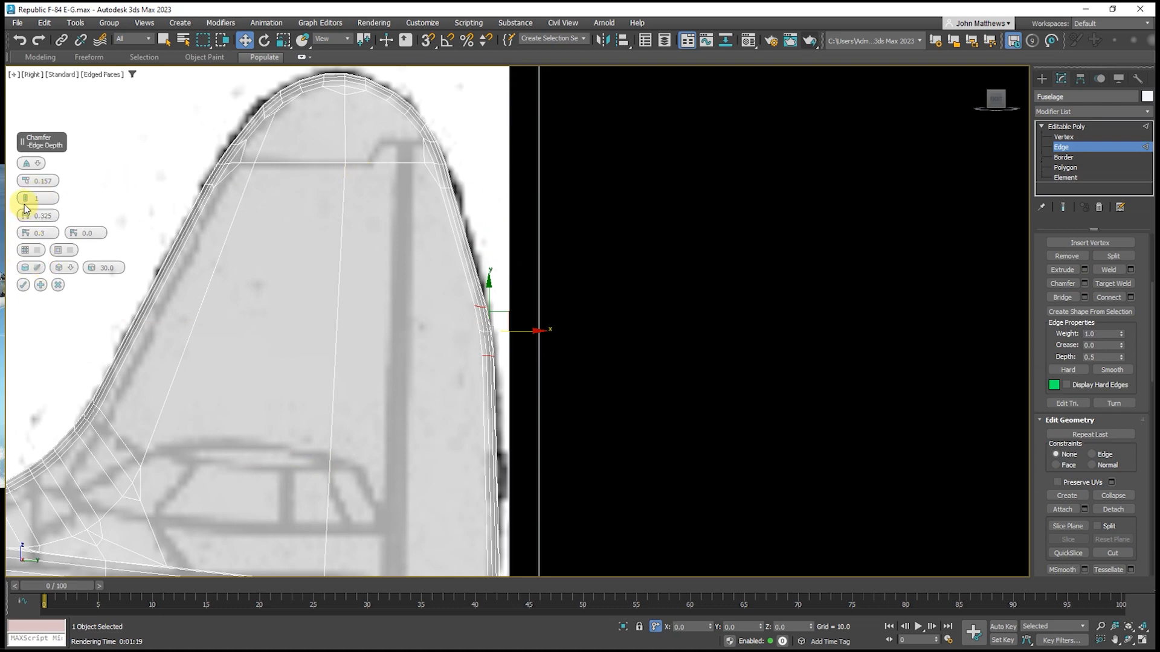
{"action": "left_click", "coordinate": [69, 268]}
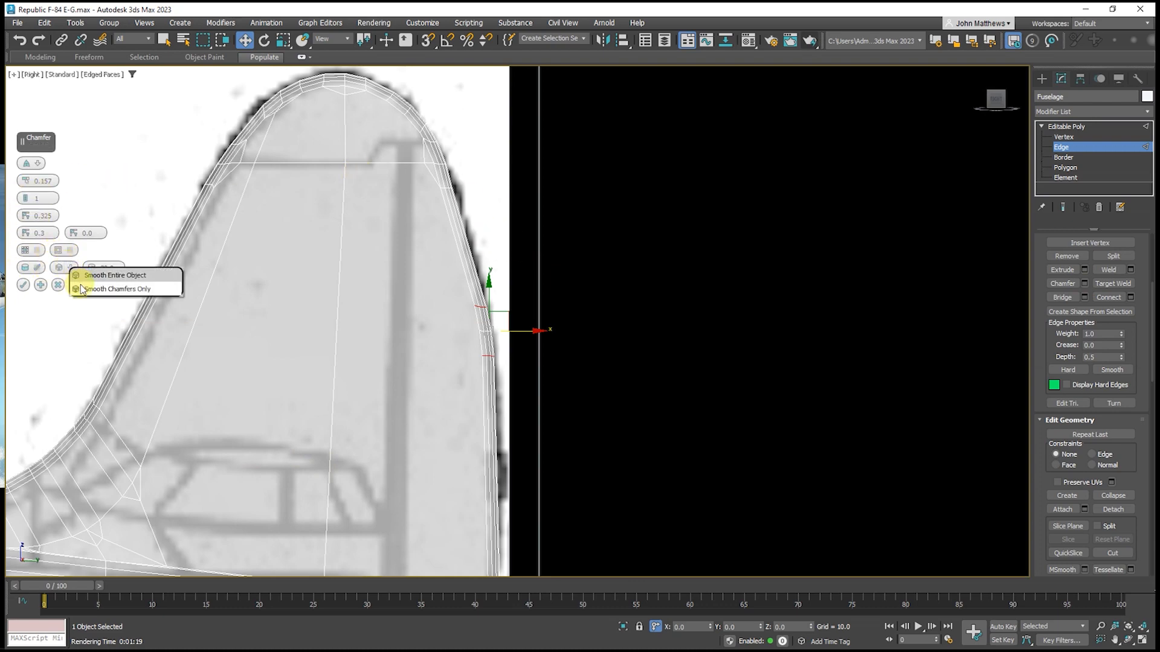
{"action": "left_click", "coordinate": [79, 286]}
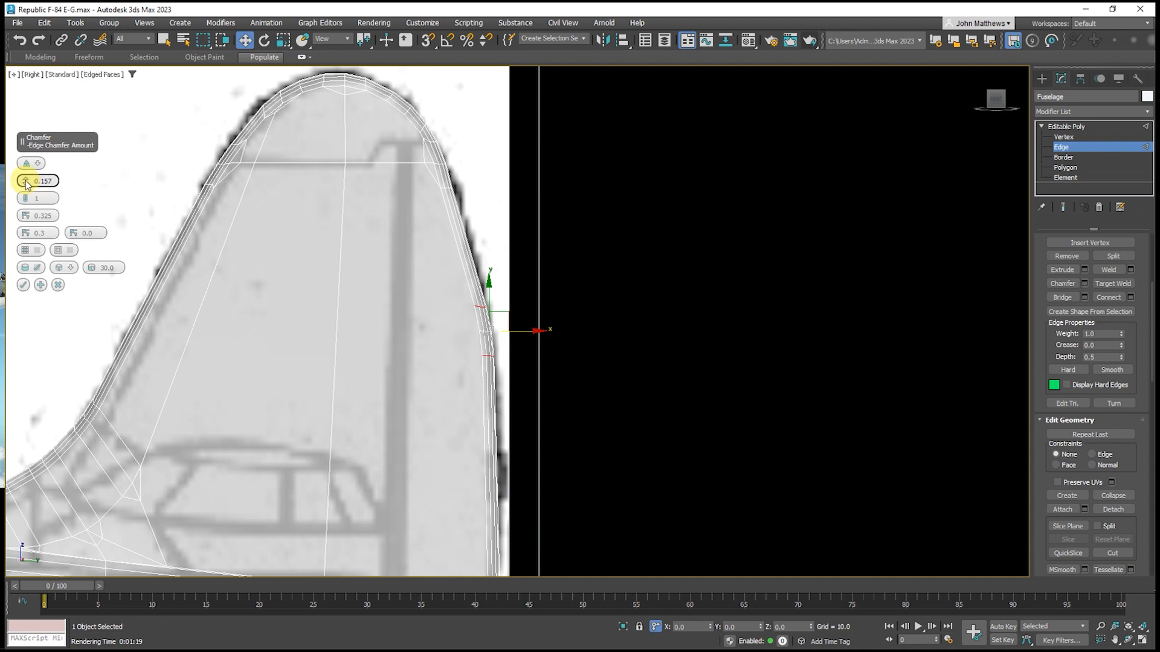
{"action": "mouse_move", "coordinate": [26, 182]}
{"action": "left_mouse_down"}
{"action": "mouse_move", "coordinate": [28, 115]}
{"action": "mouse_move", "coordinate": [26, 192]}
{"action": "left_mouse_up"}
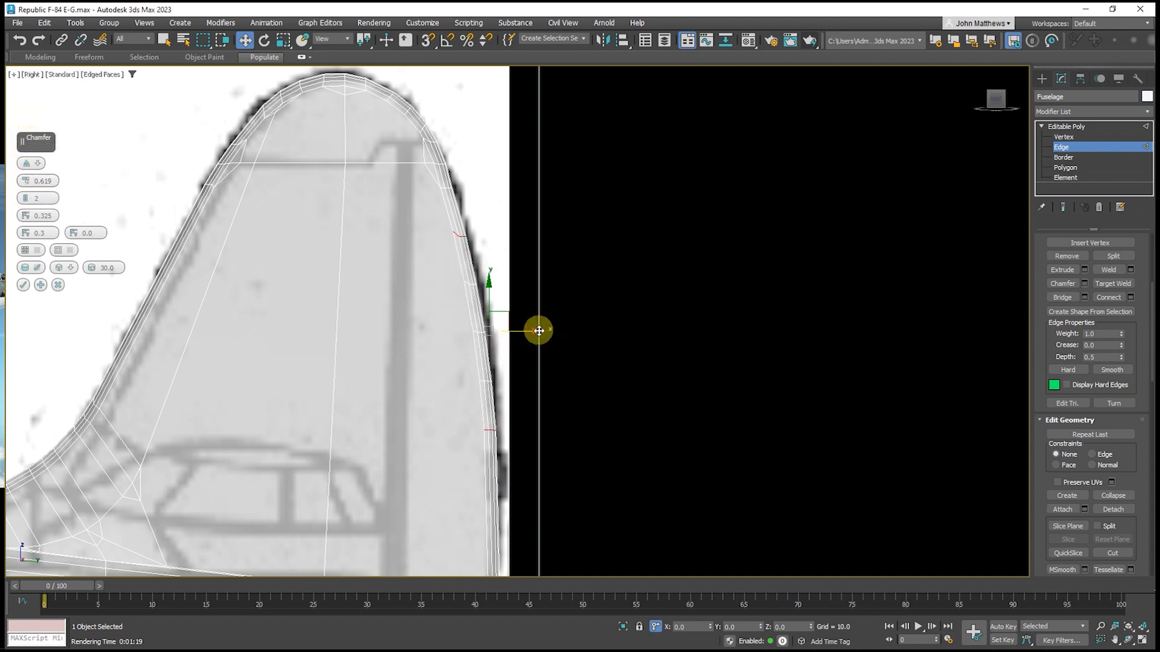
{"action": "left_click_drag", "start_coordinate": [539, 331], "coordinate": [544, 330]}
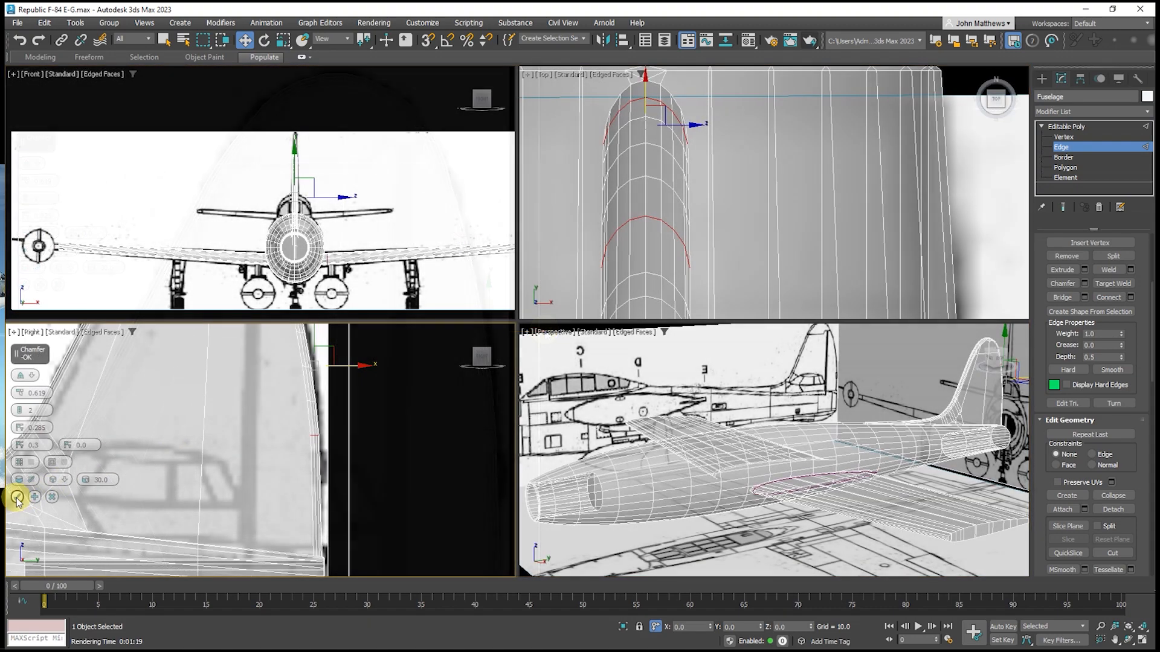
{"action": "left_click", "coordinate": [17, 497]}
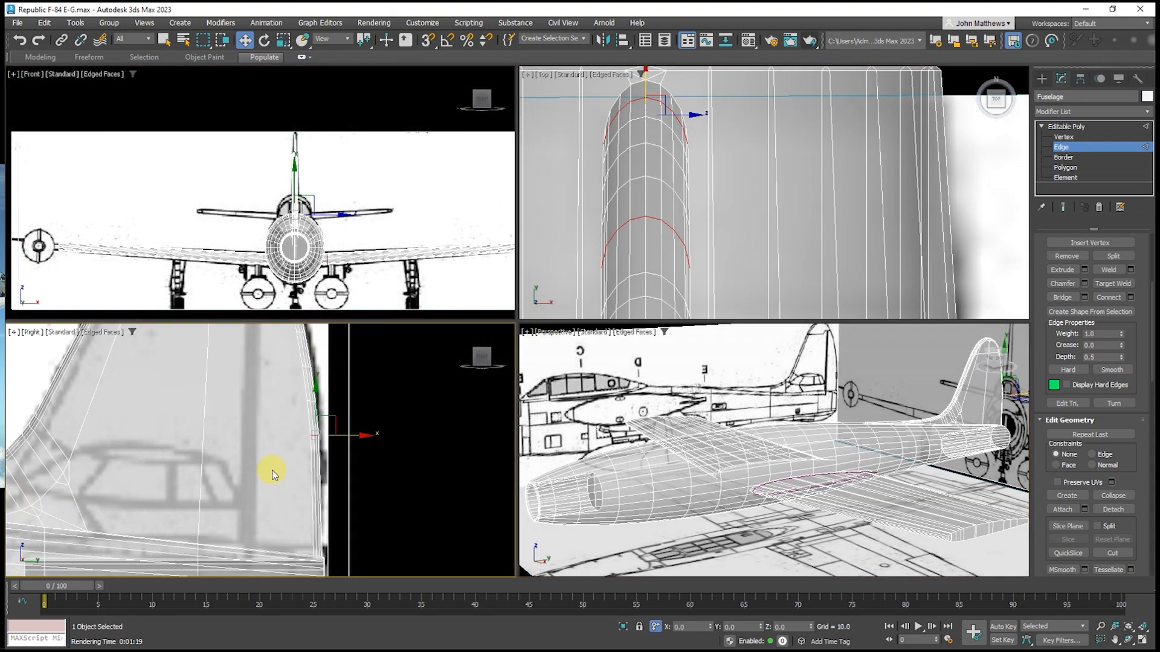
Select the lowest cross edges on the fin's trailing edge and move them down and slightly rearward onto the blueprint outline
{"action": "left_click_drag", "start_coordinate": [284, 457], "coordinate": [329, 428]}
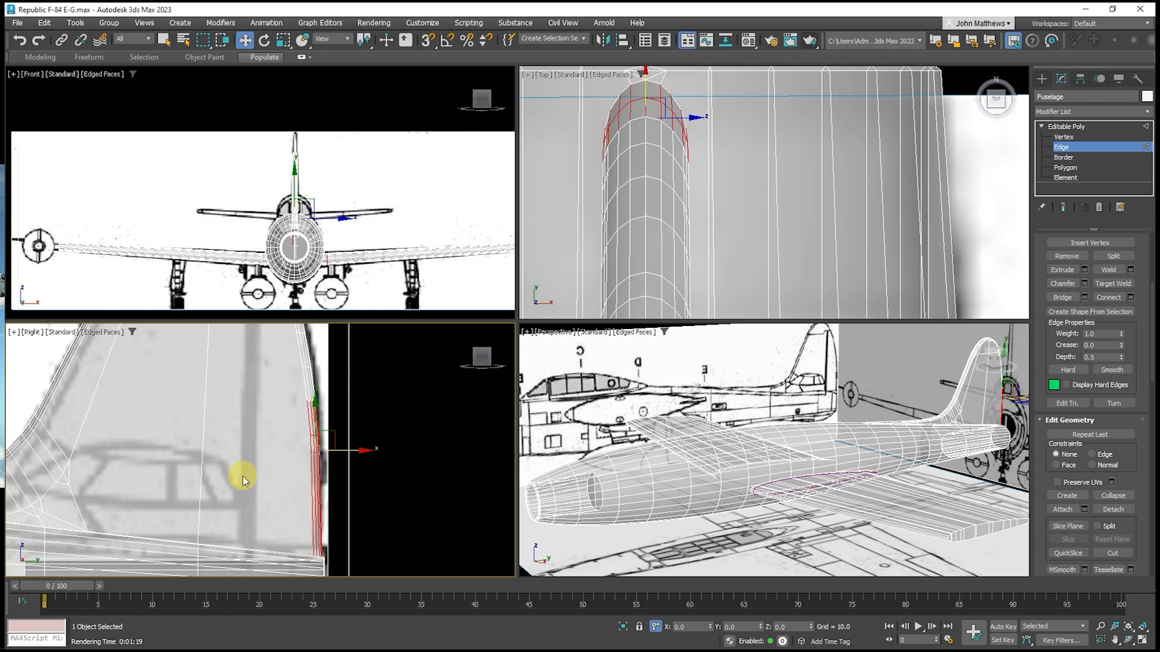
{"action": "left_click_drag", "start_coordinate": [227, 478], "coordinate": [366, 472], "text": "alt"}
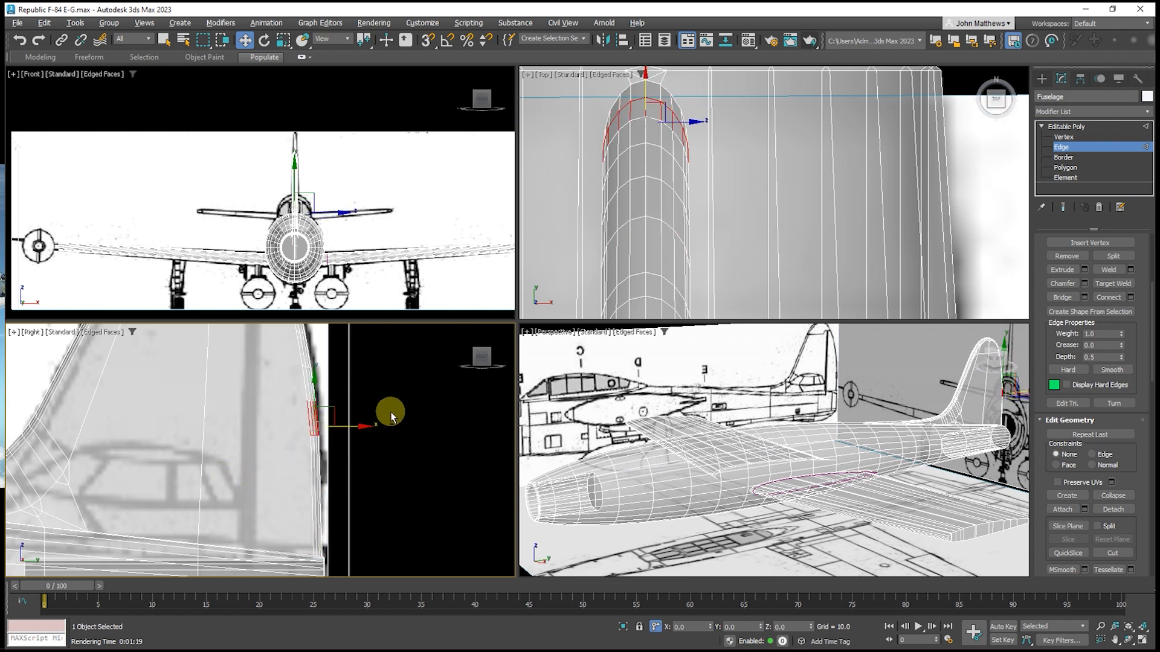
{"action": "left_click_drag", "start_coordinate": [390, 411], "coordinate": [255, 414], "text": "alt"}
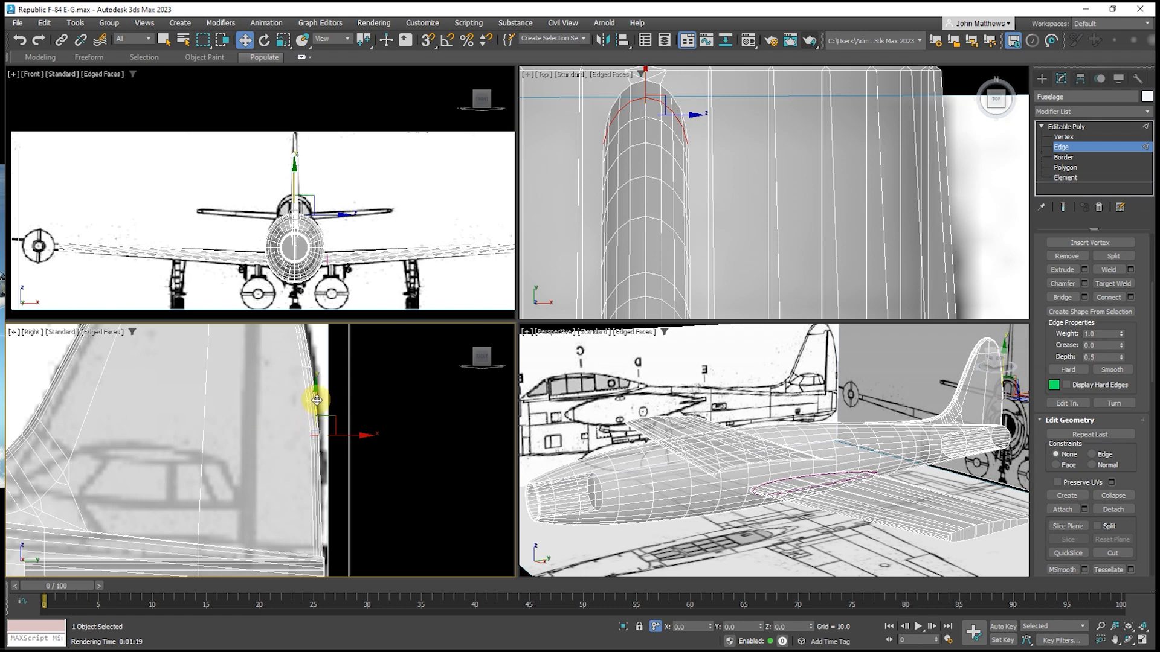
{"action": "left_click_drag", "start_coordinate": [316, 399], "coordinate": [316, 436]}
{"action": "scroll", "coordinate": [342, 483], "scroll_direction": "up", "scroll_amount": 2}
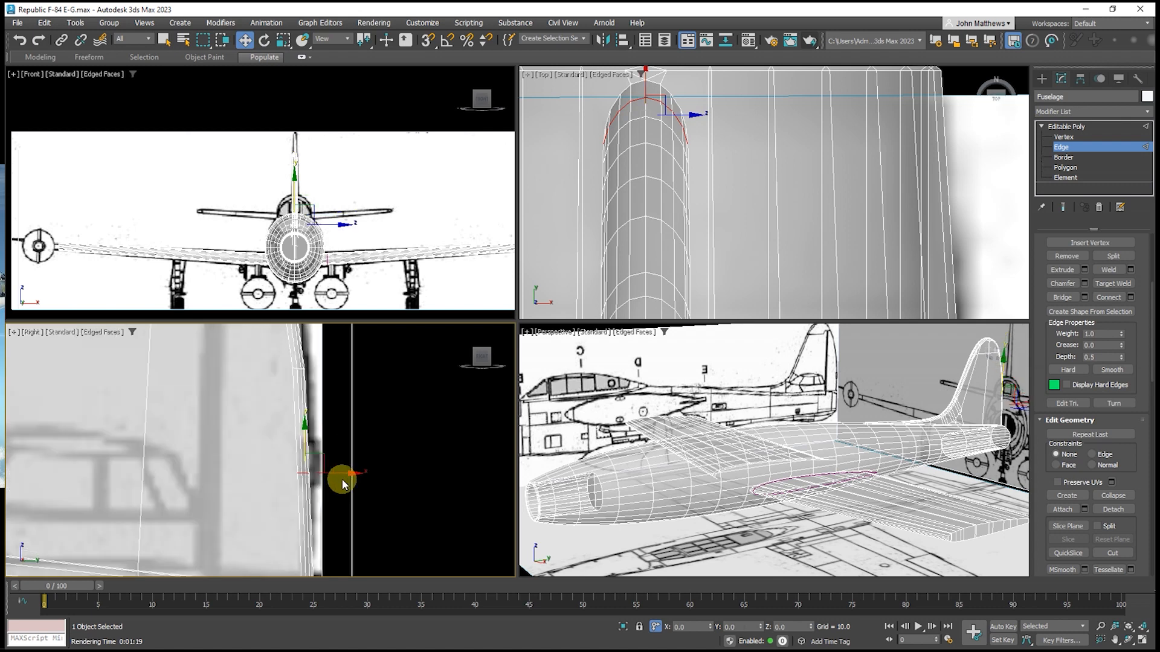
{"action": "left_click_drag", "start_coordinate": [349, 474], "coordinate": [354, 473]}
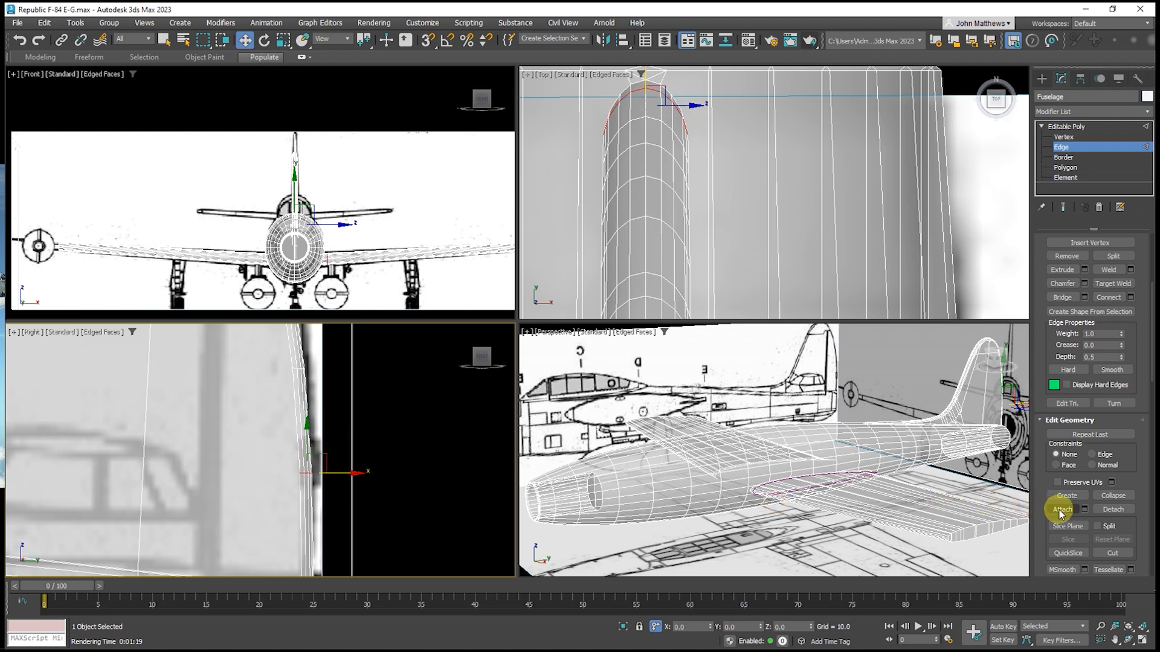
Chamfer the lowest trailing-edge cross edges by 0.257 with 0 segments, depth 0.285 and end bias 0.3
{"action": "left_click", "coordinate": [1085, 286]}
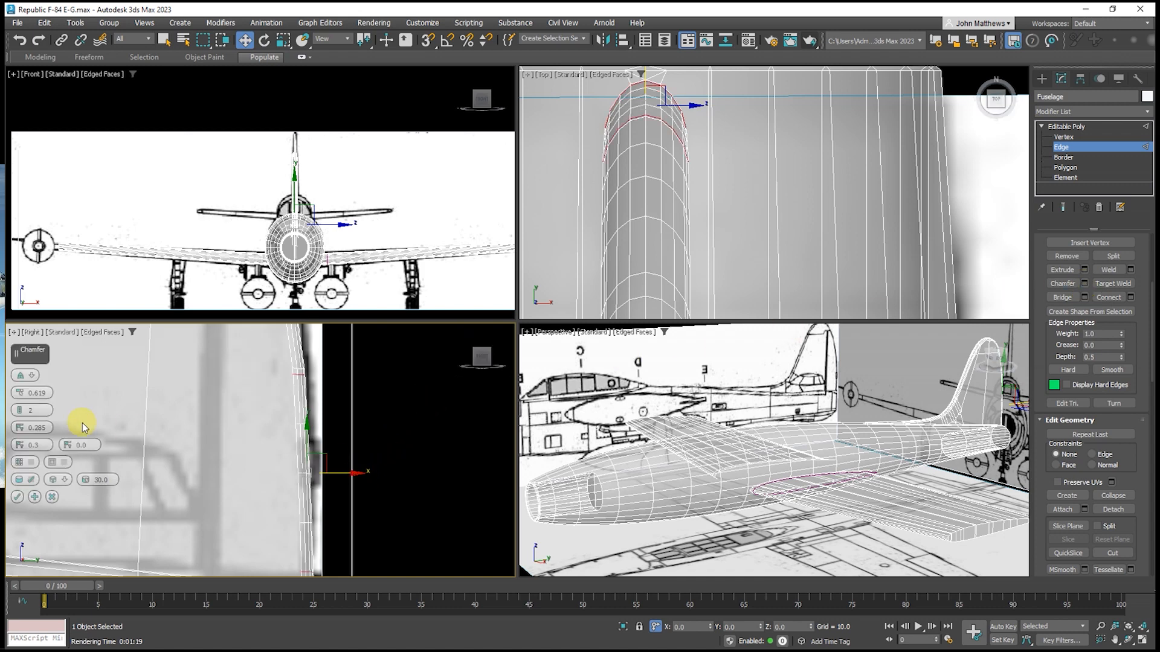
{"action": "left_click", "coordinate": [19, 415]}
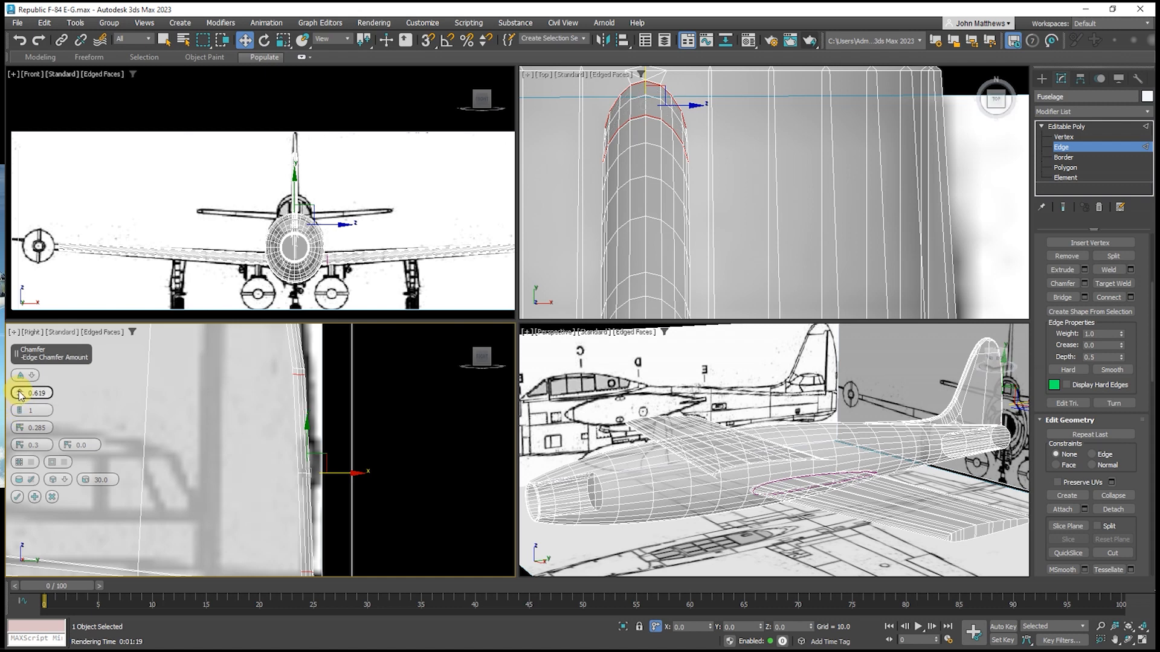
{"action": "left_click_drag", "start_coordinate": [20, 394], "coordinate": [24, 436]}
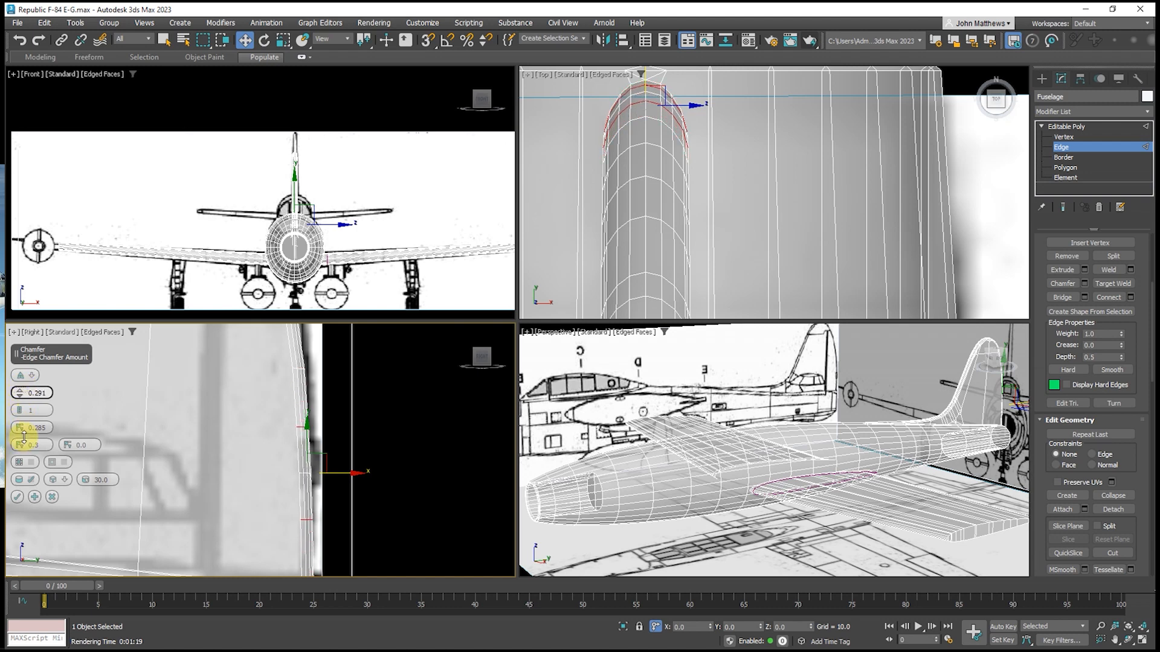
{"action": "left_click", "coordinate": [20, 413]}
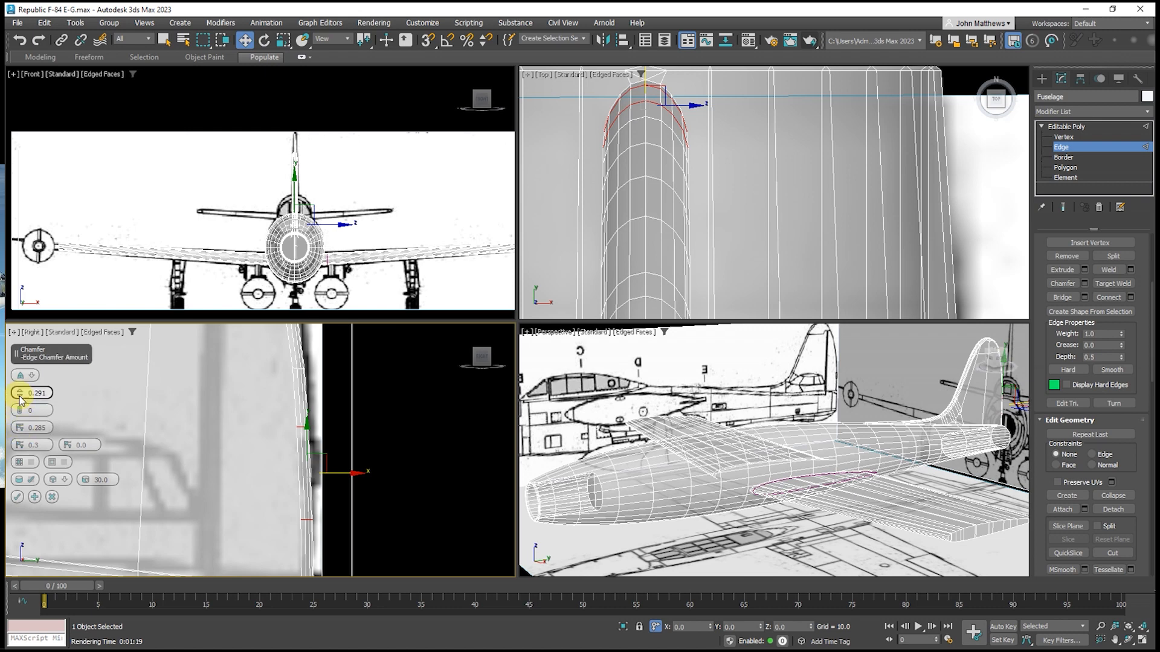
{"action": "left_click_drag", "start_coordinate": [19, 395], "coordinate": [22, 400]}
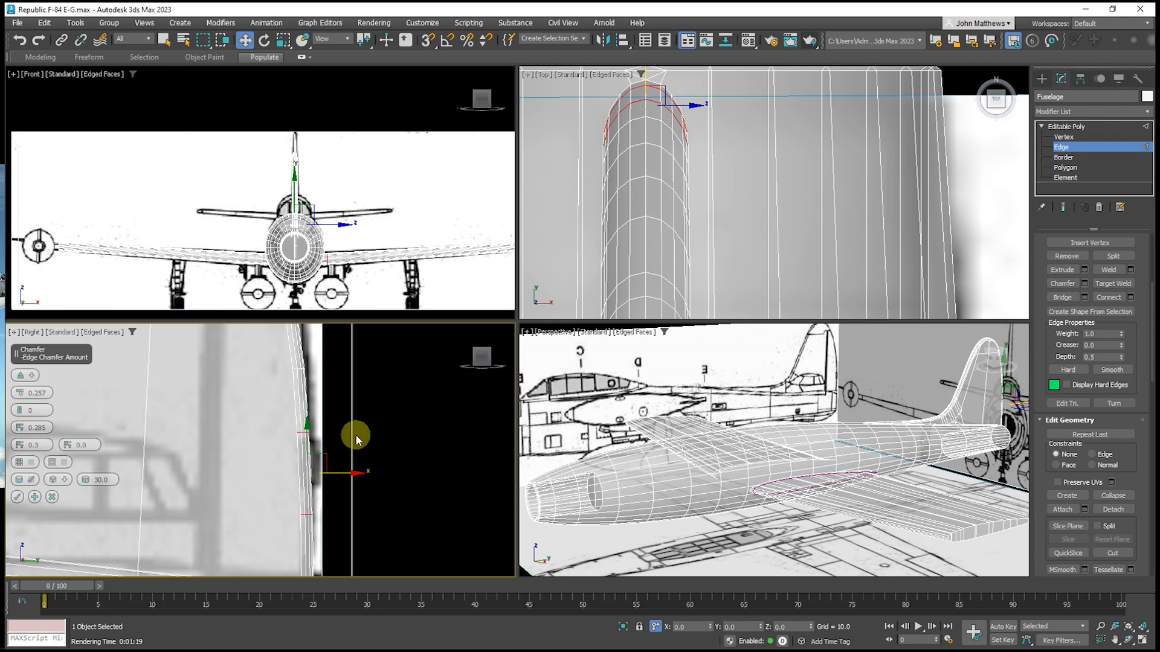
{"action": "scroll", "coordinate": [365, 435], "scroll_direction": "down", "scroll_amount": 2}
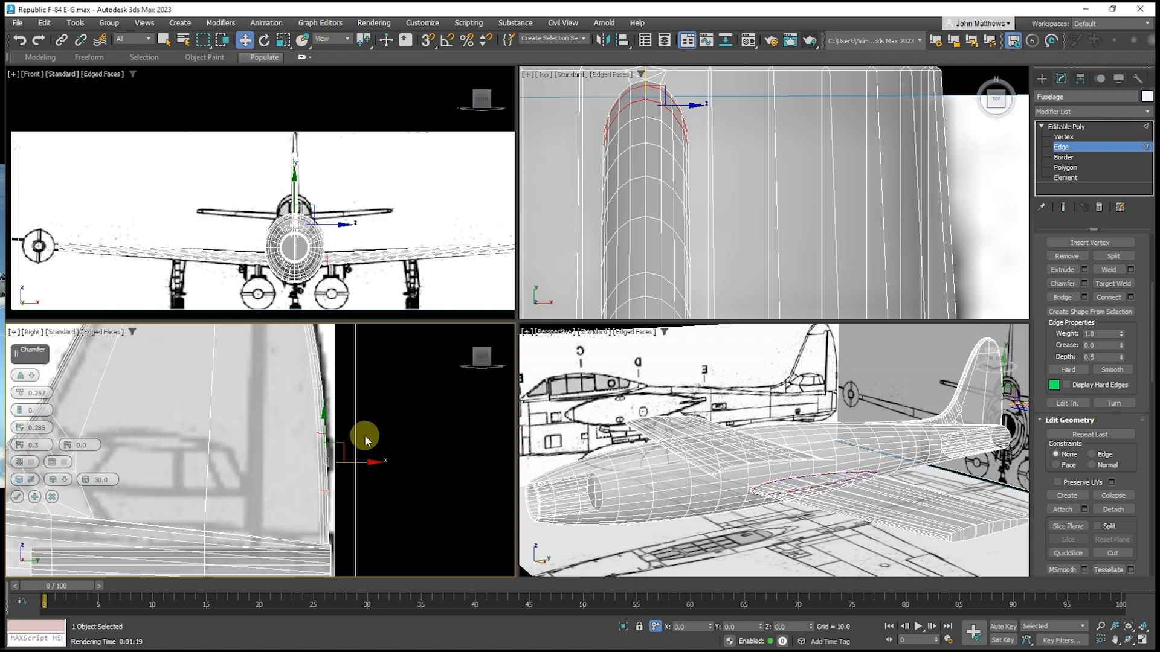
{"action": "scroll", "coordinate": [380, 521], "scroll_direction": "down", "scroll_amount": 2}
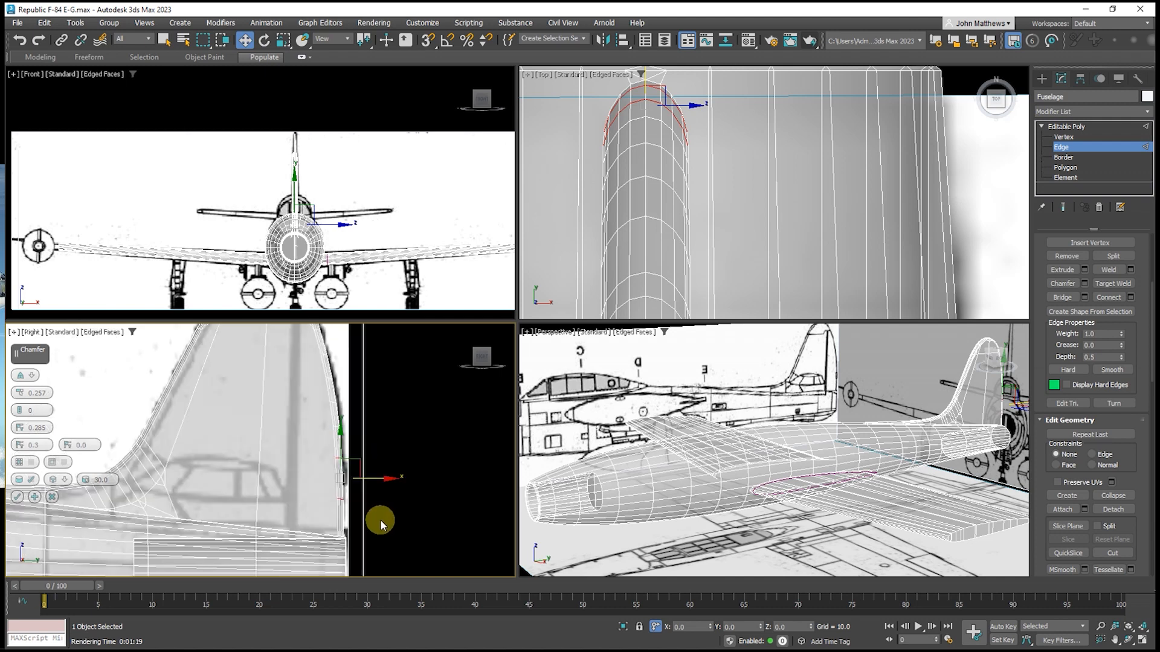
{"action": "scroll", "coordinate": [374, 539], "scroll_direction": "down", "scroll_amount": 1}
{"action": "scroll", "coordinate": [374, 538], "scroll_direction": "down", "scroll_amount": 1}
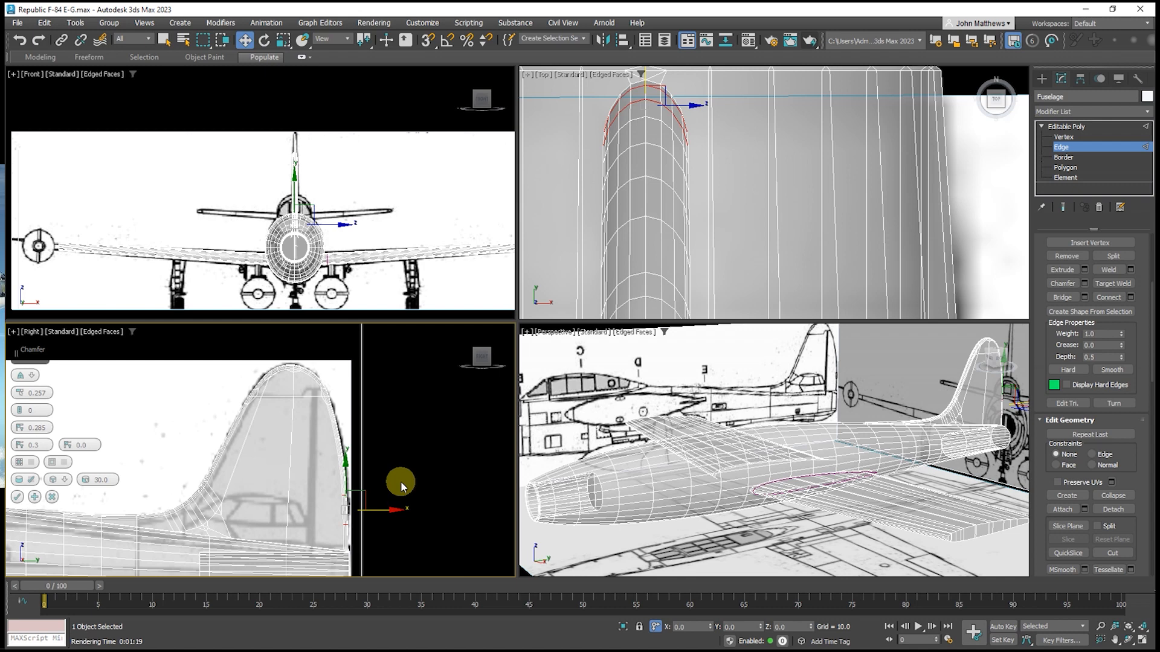
{"action": "left_click", "coordinate": [17, 497]}
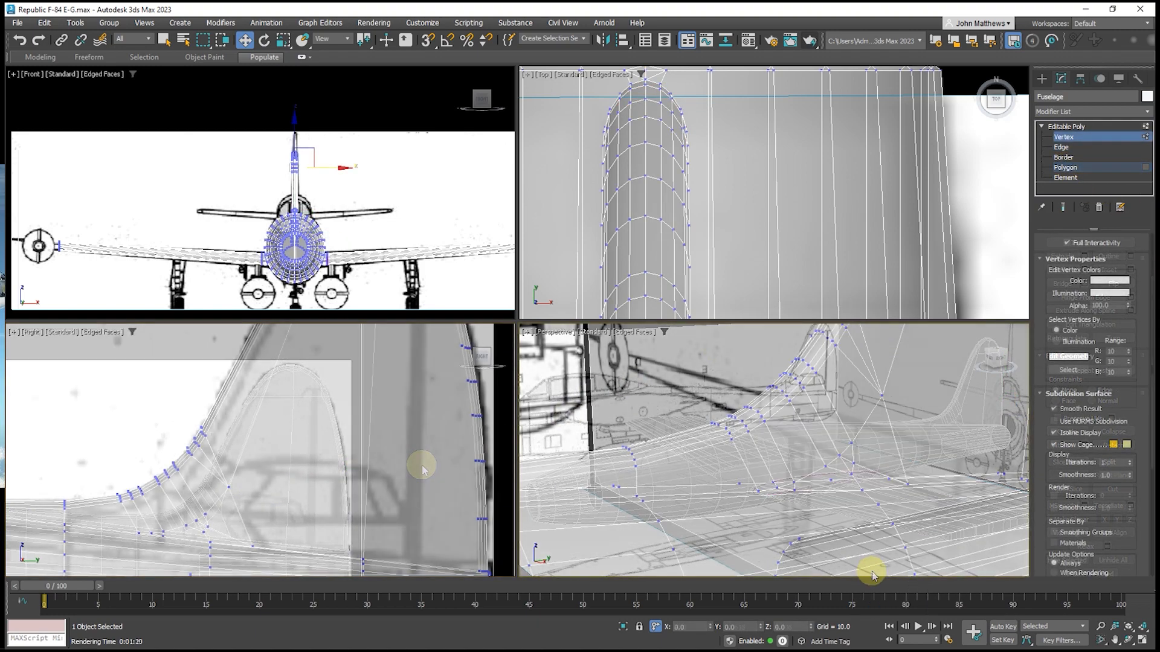
Turn off See-Through for the fuselage in its object properties
{"action": "left_click", "coordinate": [872, 574]}
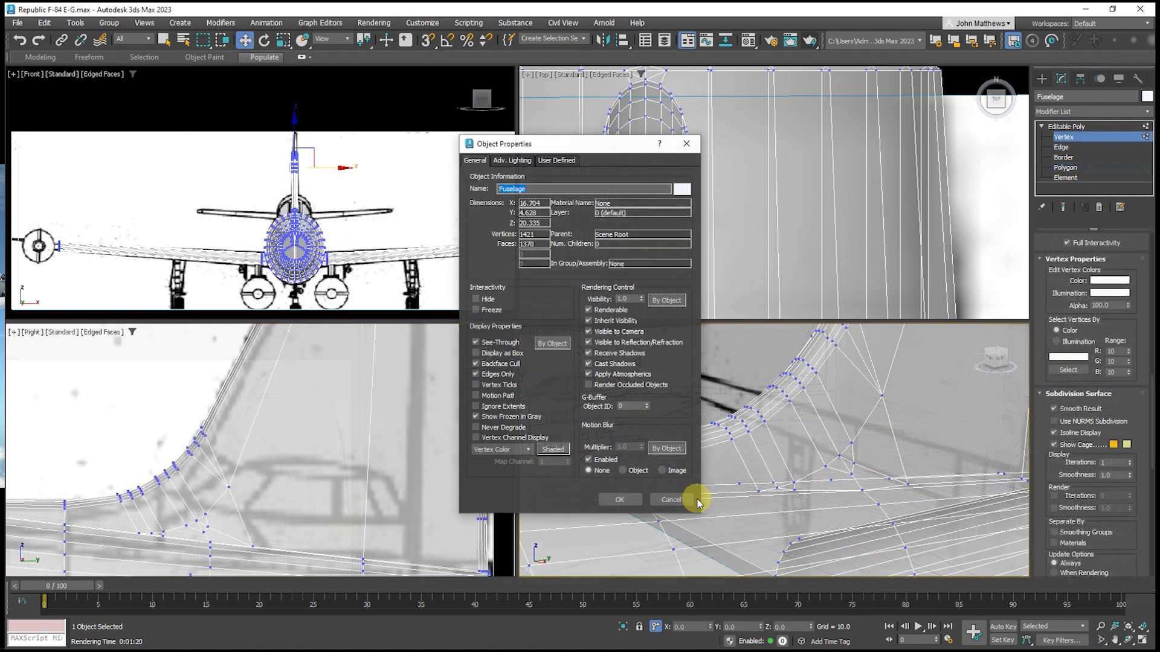
{"action": "left_click", "coordinate": [509, 363]}
{"action": "left_click", "coordinate": [620, 500]}
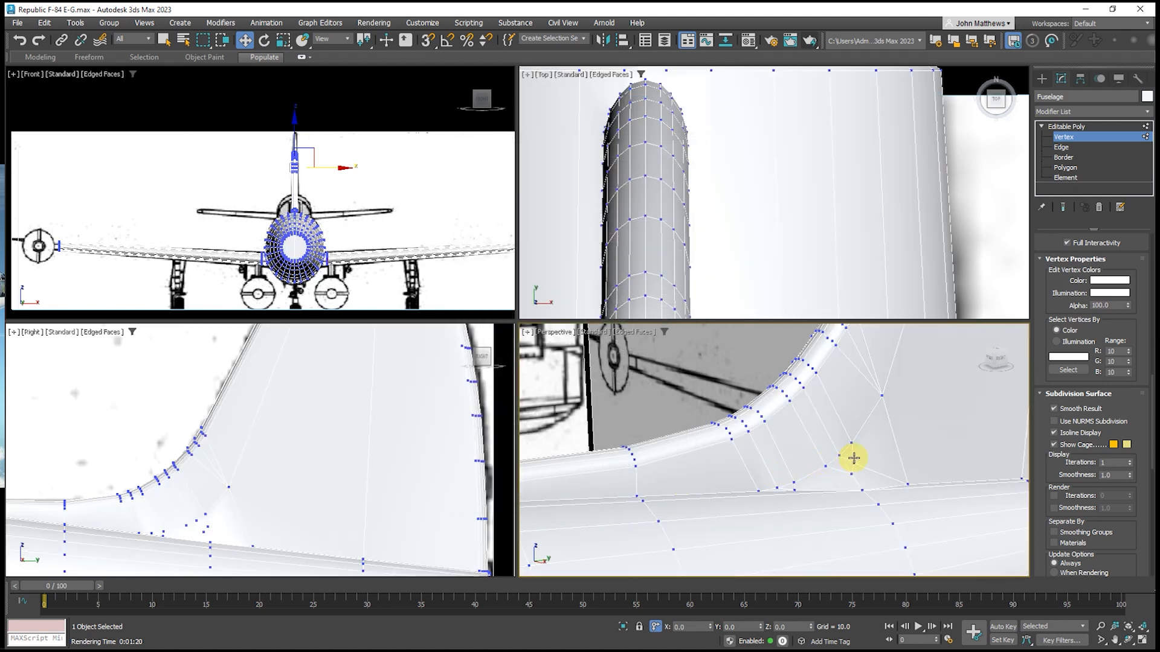
Target Weld the small cluster of vertices in the fin fillet into its upper forward vertex above the fuselage joint
{"action": "left_click", "coordinate": [849, 440]}
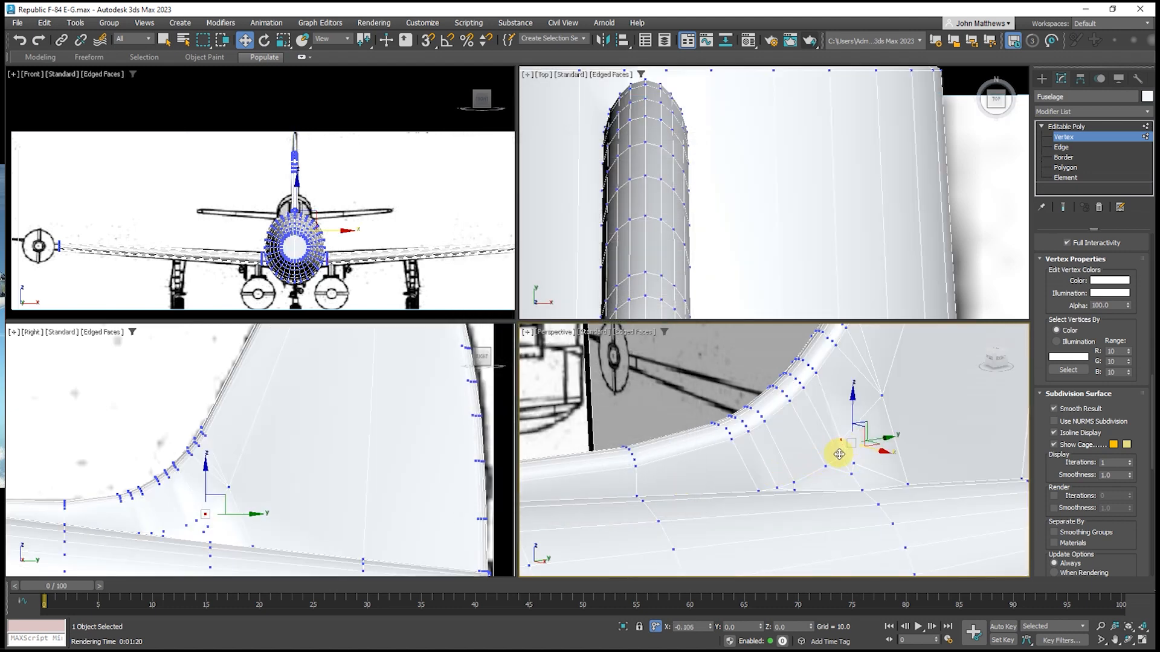
{"action": "right_click", "coordinate": [838, 458]}
{"action": "left_click", "coordinate": [809, 535]}
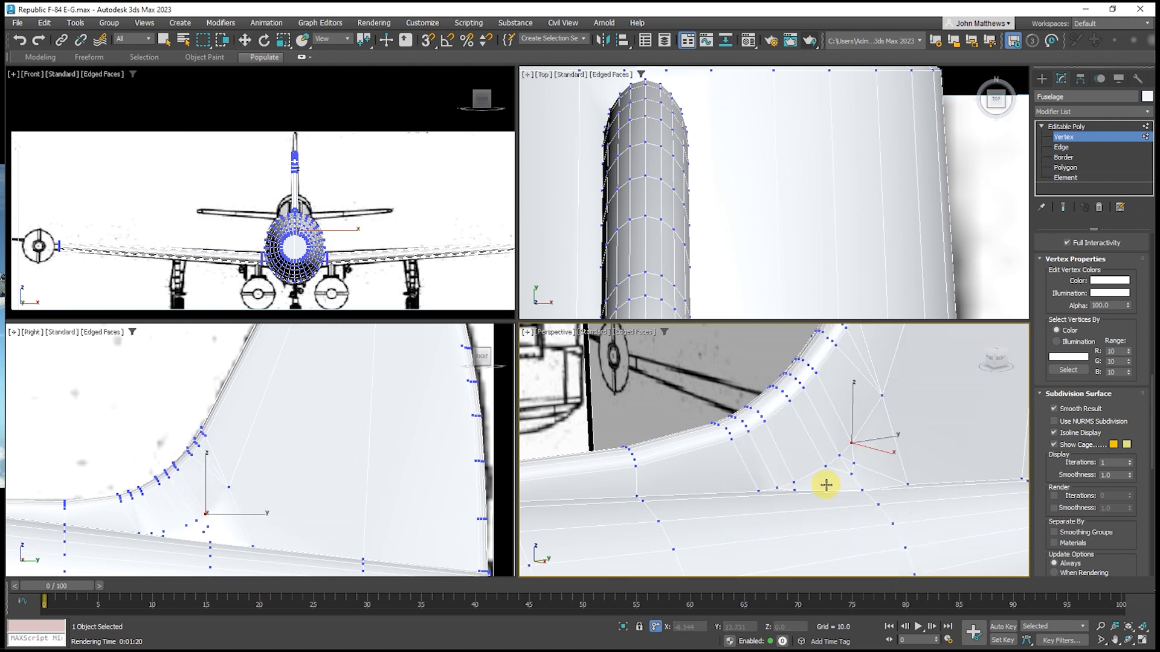
{"action": "left_click", "coordinate": [850, 443]}
{"action": "left_click", "coordinate": [839, 456]}
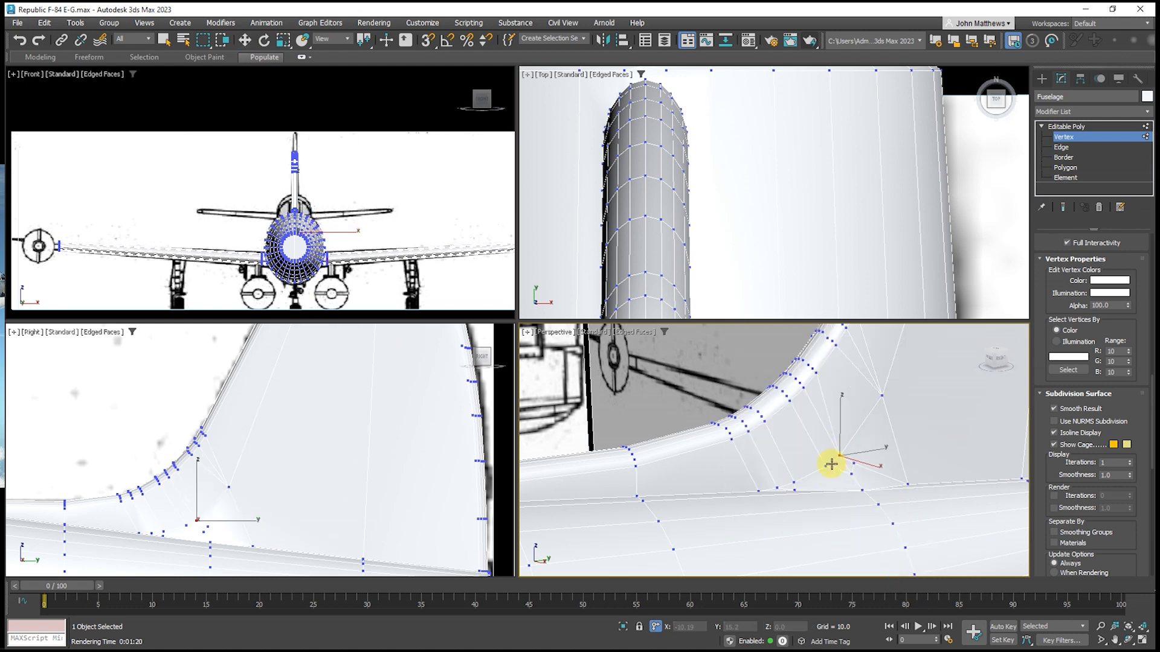
{"action": "left_click", "coordinate": [839, 457]}
{"action": "left_click", "coordinate": [851, 475]}
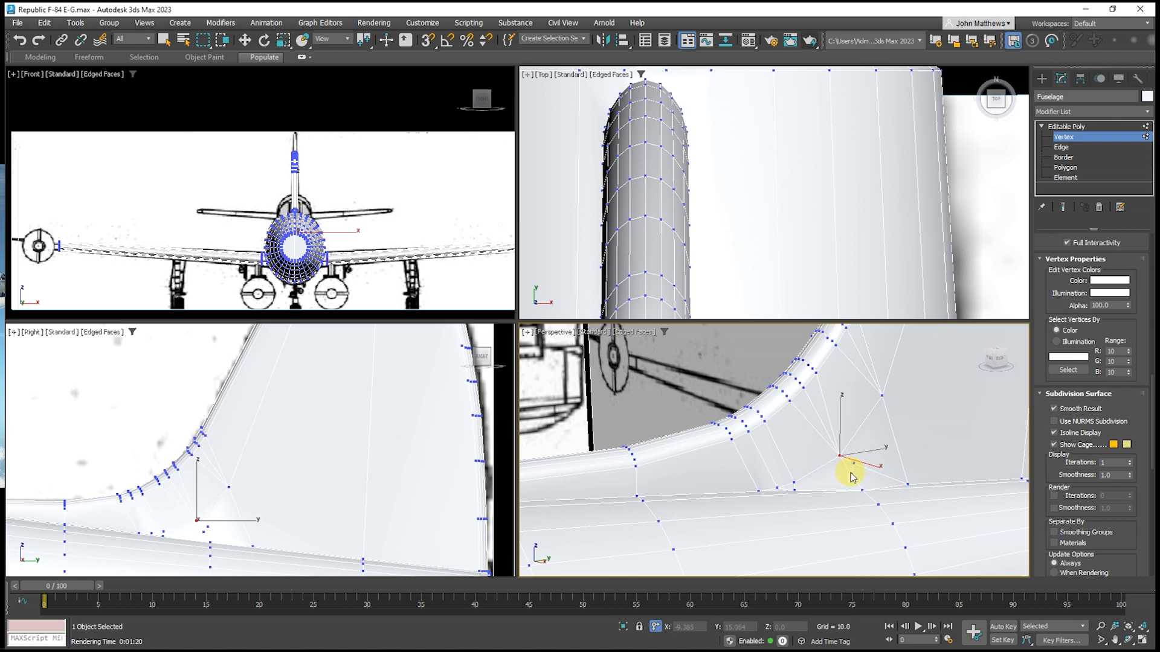
{"action": "left_click", "coordinate": [839, 457]}
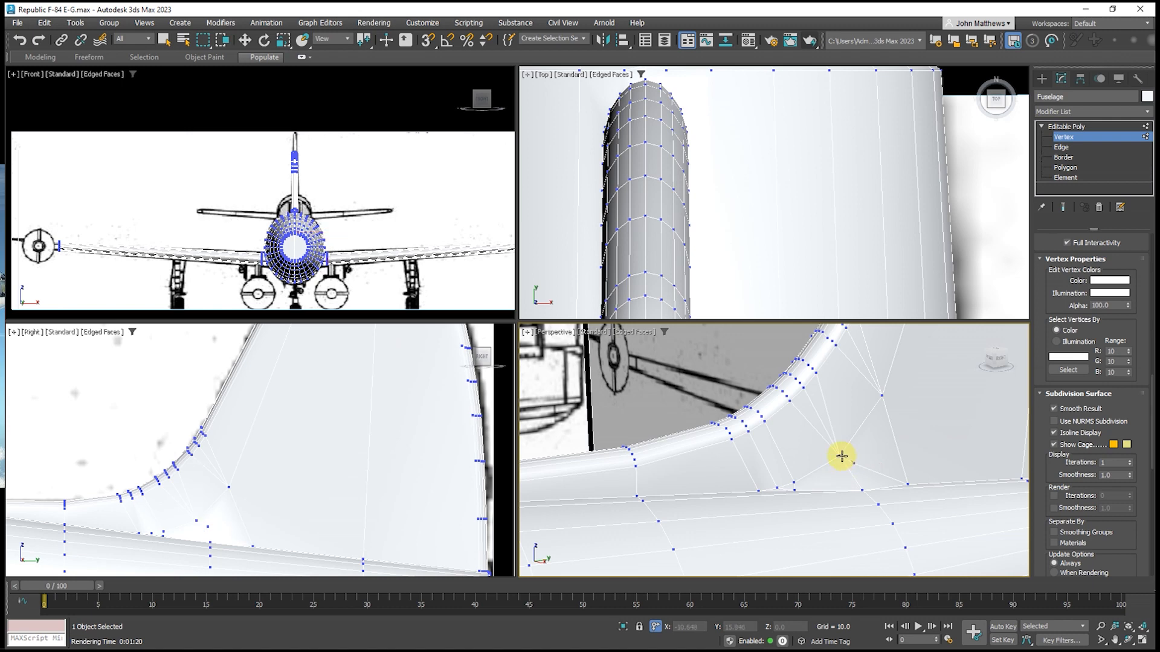
{"action": "left_click", "coordinate": [842, 456]}
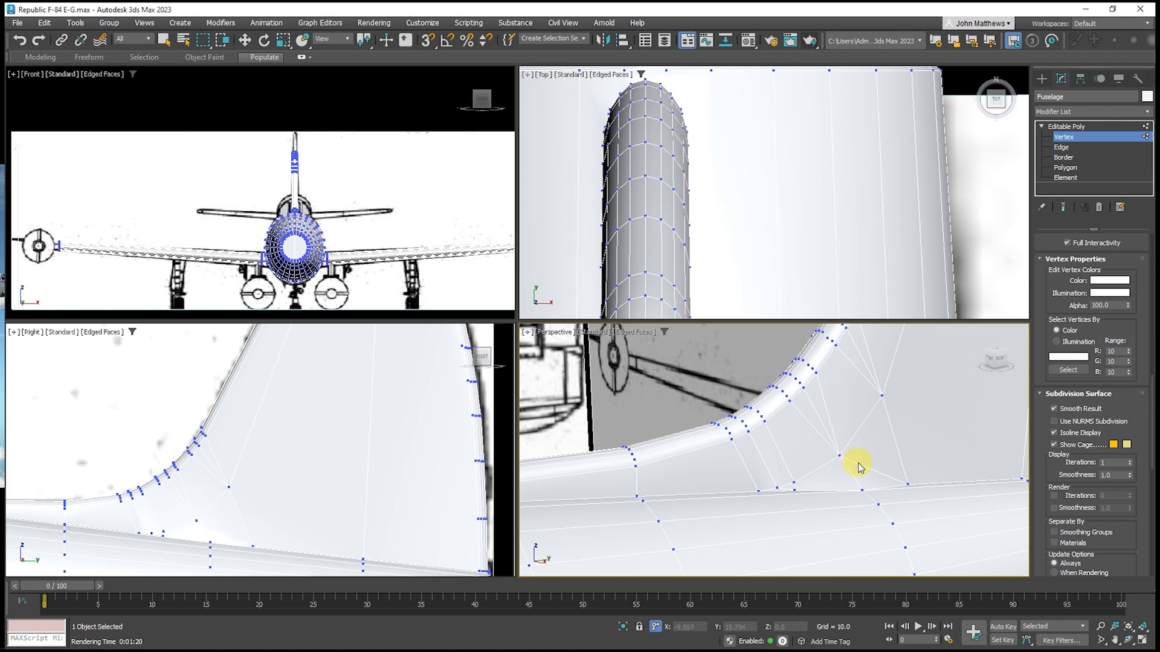
Target Weld the lower fillet vertex into its neighbour just above the fuselage joint, and cut an edge from the fillet outline down to it
{"action": "left_click", "coordinate": [779, 486]}
{"action": "left_click", "coordinate": [793, 482]}
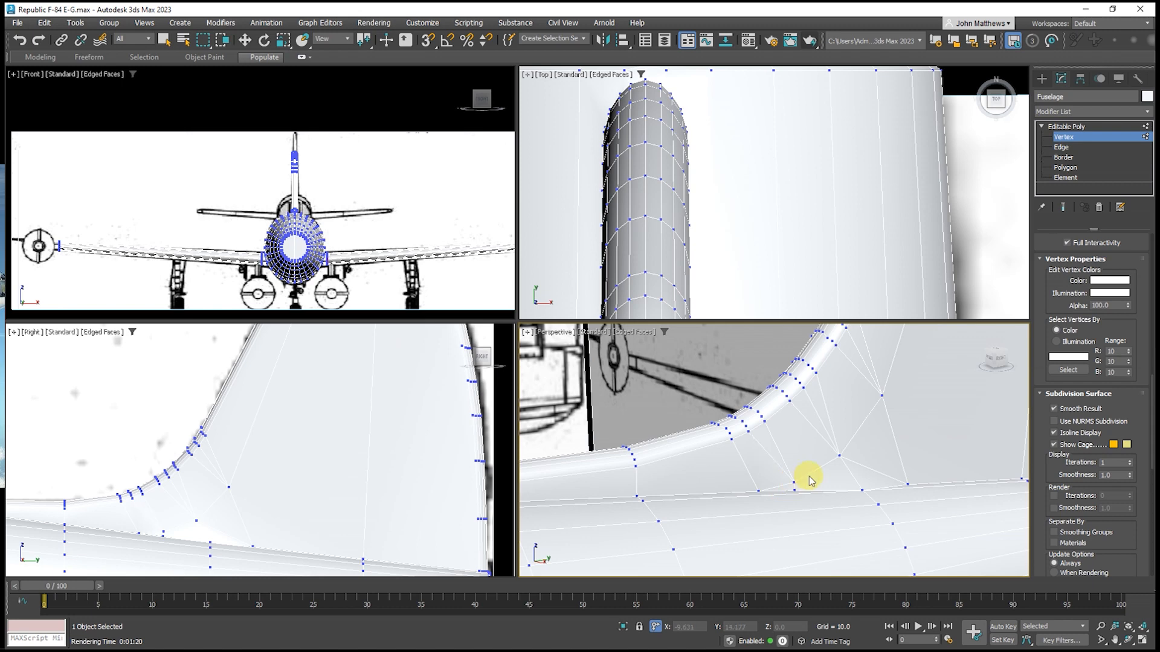
{"action": "key", "text": "w"}
{"action": "right_click", "coordinate": [809, 439]}
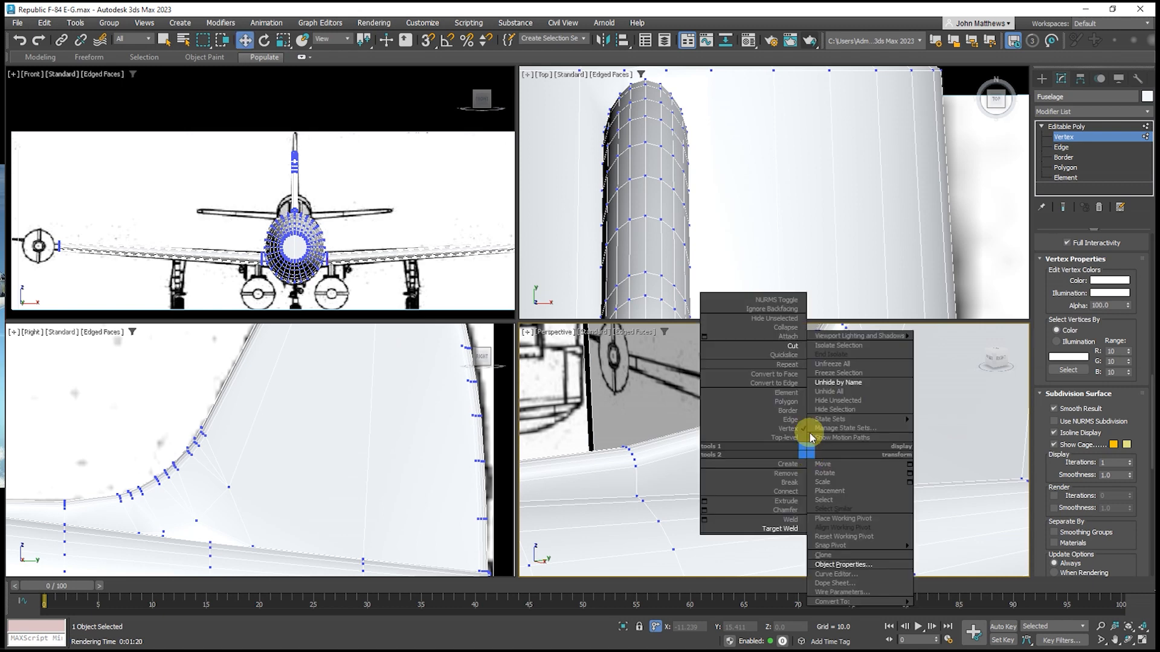
{"action": "left_click", "coordinate": [803, 344]}
{"action": "left_click", "coordinate": [787, 400]}
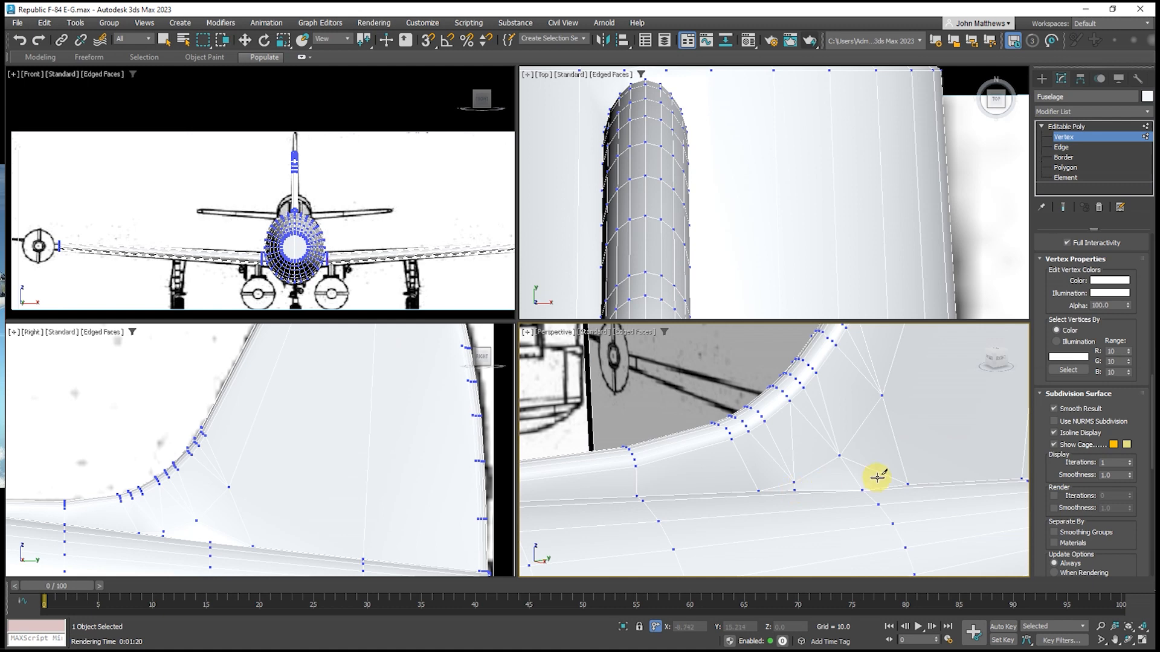
Level the leading-edge vertices just below the fin tip with the tip's horizontal edge
{"action": "middle_click_drag", "start_coordinate": [877, 478], "coordinate": [741, 474]}
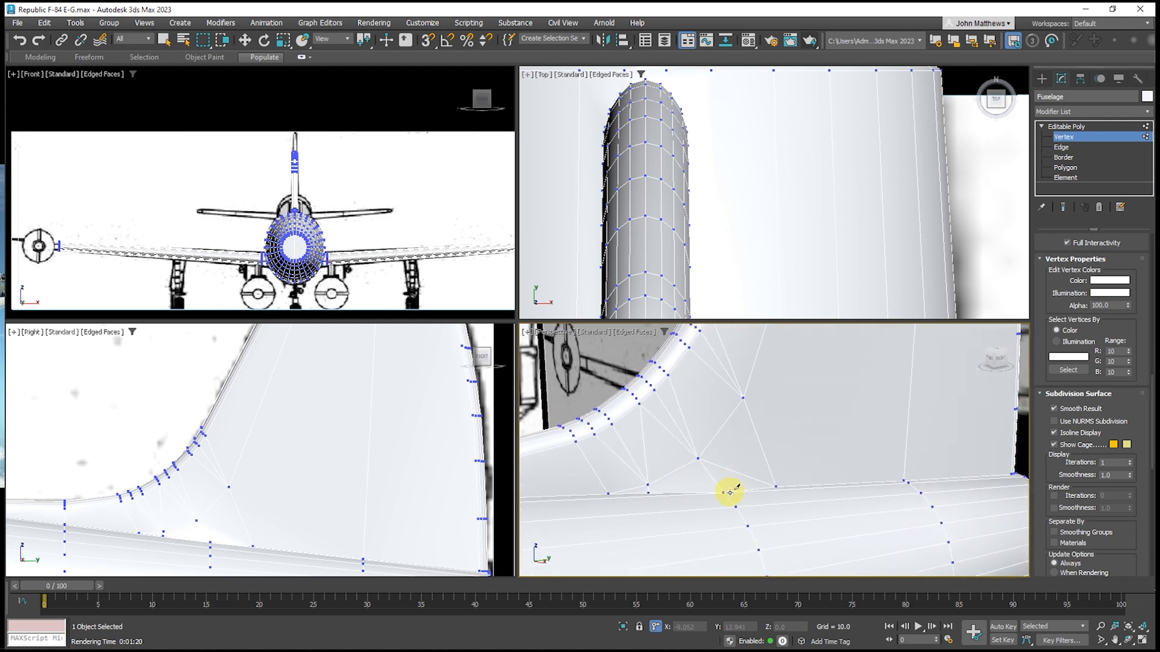
{"action": "scroll", "coordinate": [730, 493], "scroll_direction": "up", "scroll_amount": 5}
{"action": "scroll", "coordinate": [728, 494], "scroll_direction": "down", "scroll_amount": 4}
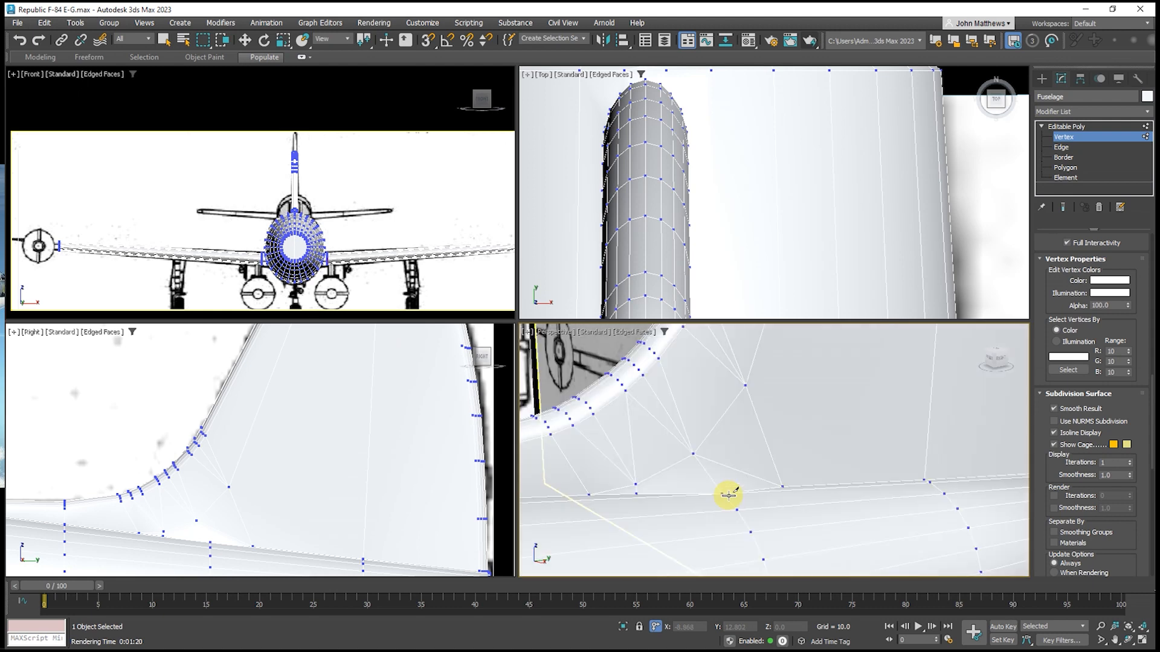
{"action": "scroll", "coordinate": [729, 494], "scroll_direction": "down", "scroll_amount": 4}
{"action": "scroll", "coordinate": [732, 488], "scroll_direction": "down", "scroll_amount": 4}
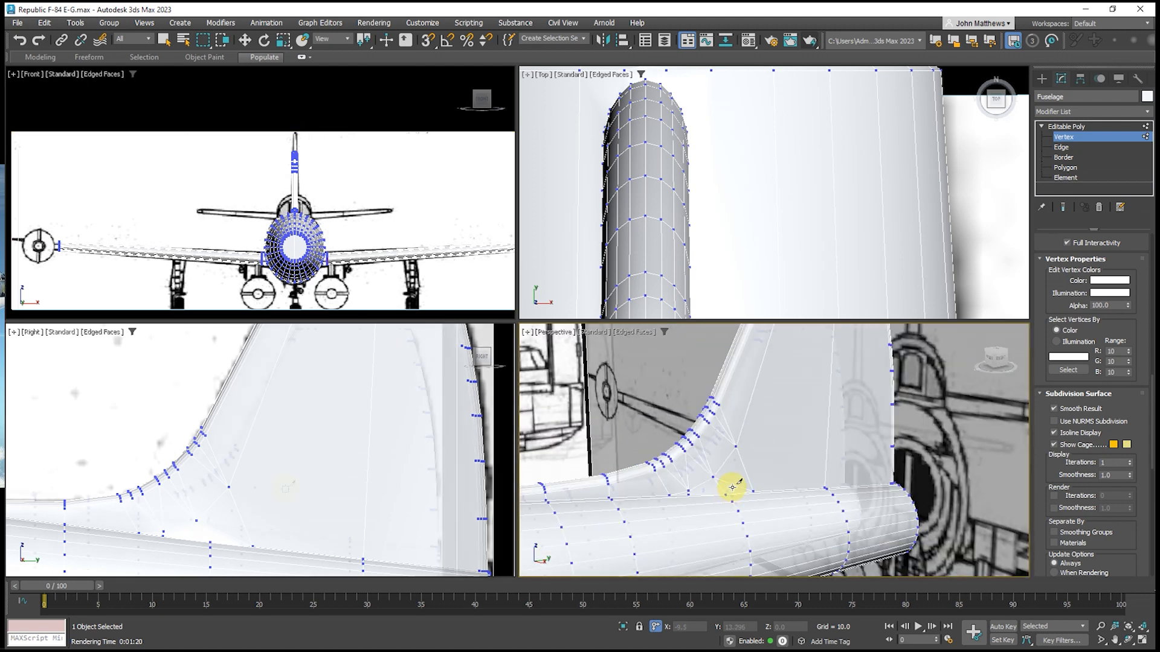
{"action": "middle_click_drag", "start_coordinate": [332, 363], "coordinate": [287, 464]}
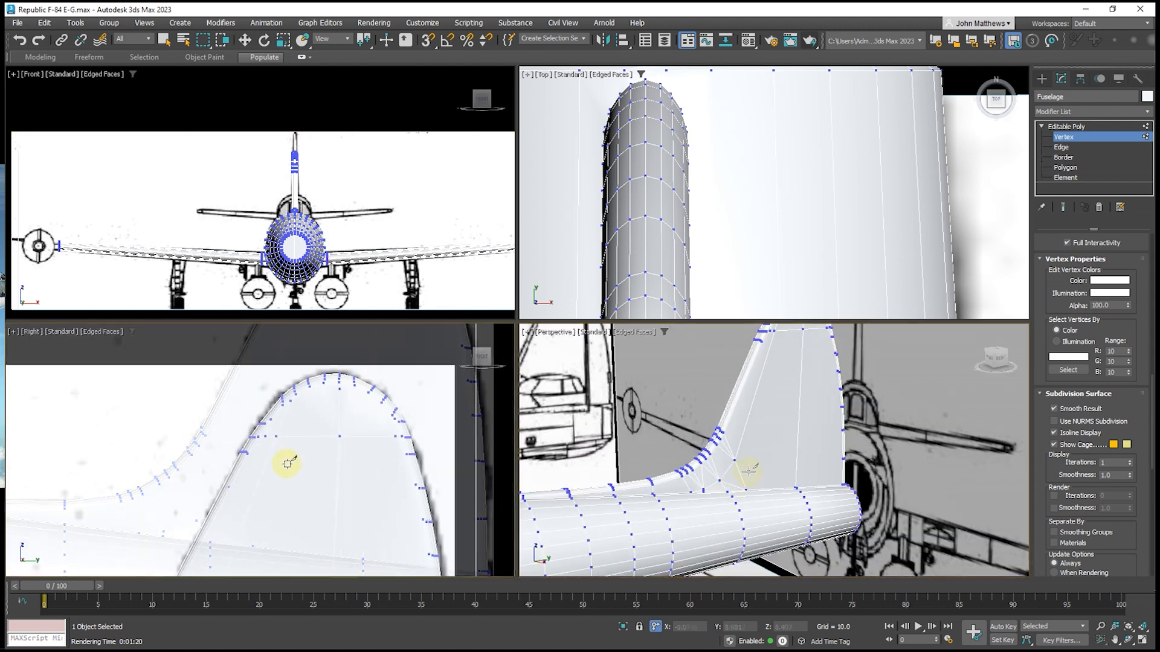
{"action": "scroll", "coordinate": [287, 464], "scroll_direction": "up", "scroll_amount": 5}
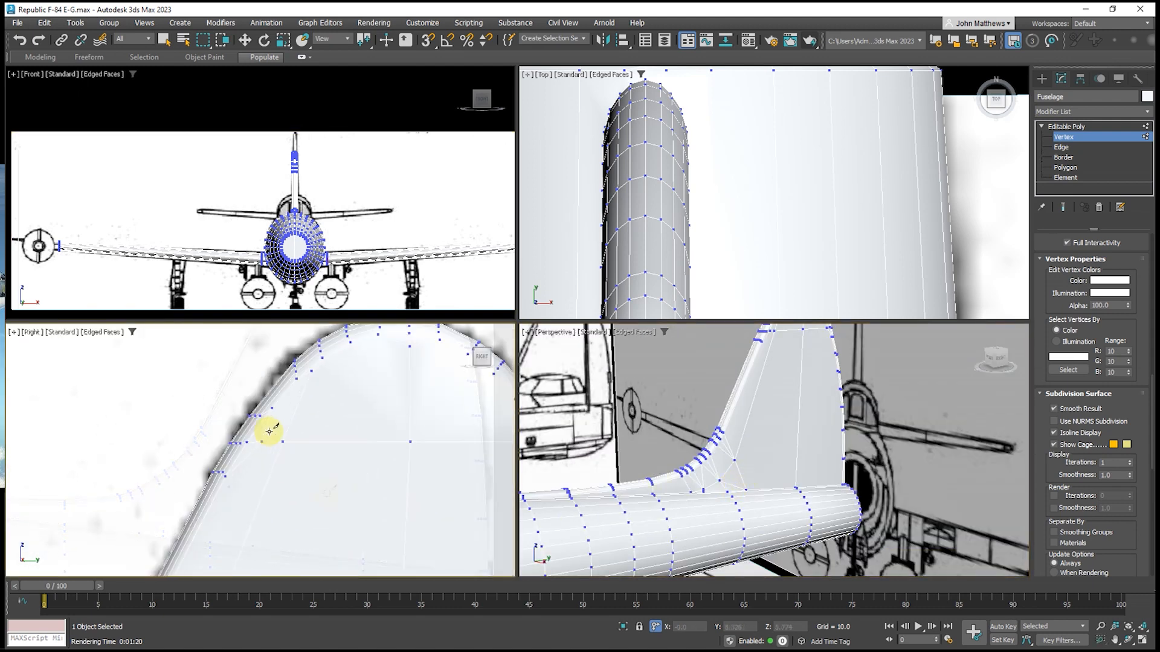
{"action": "key", "text": "w"}
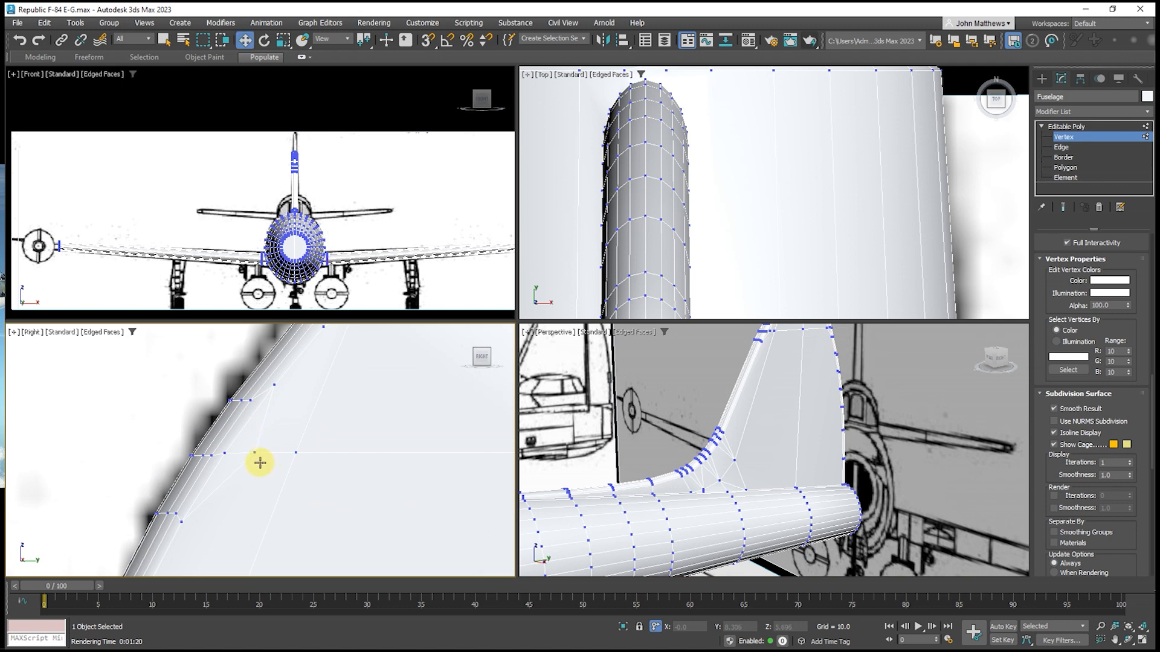
{"action": "scroll", "coordinate": [215, 461], "scroll_direction": "up", "scroll_amount": 3}
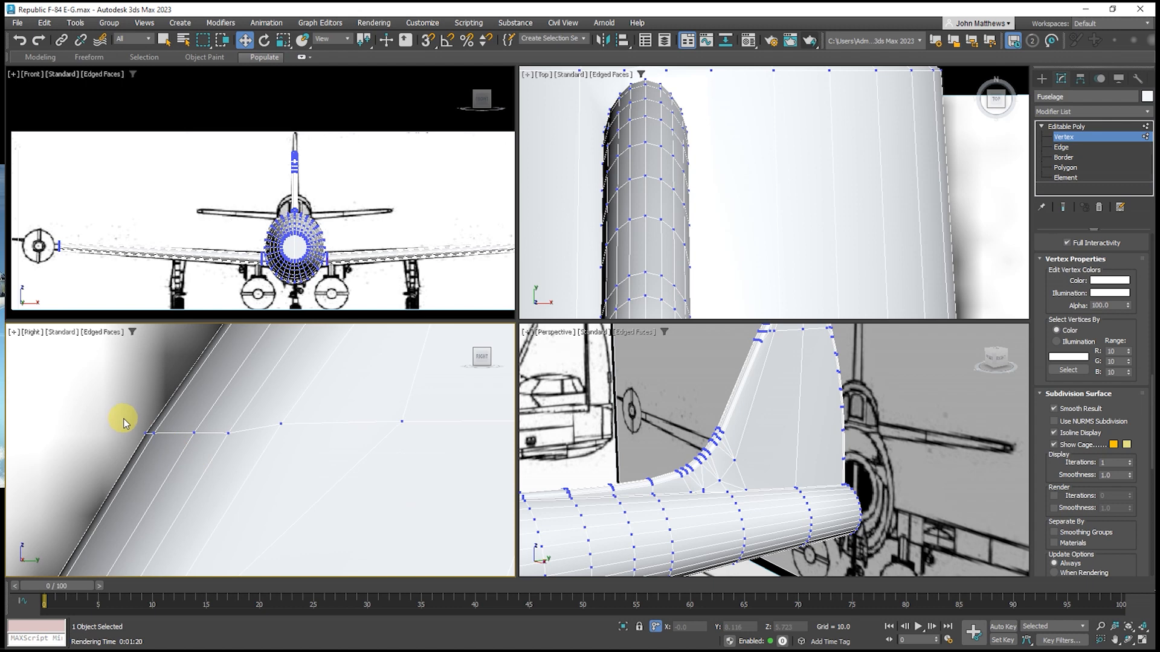
{"action": "left_click_drag", "start_coordinate": [124, 423], "coordinate": [233, 461]}
{"action": "right_click", "coordinate": [233, 459]}
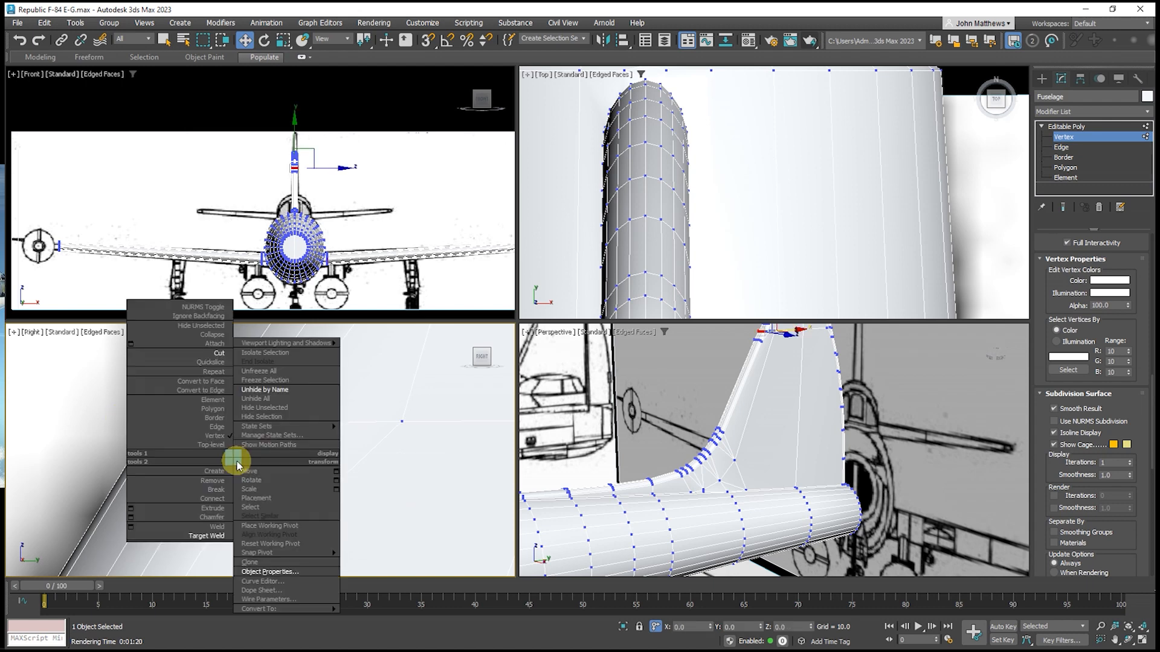
{"action": "left_click", "coordinate": [361, 472]}
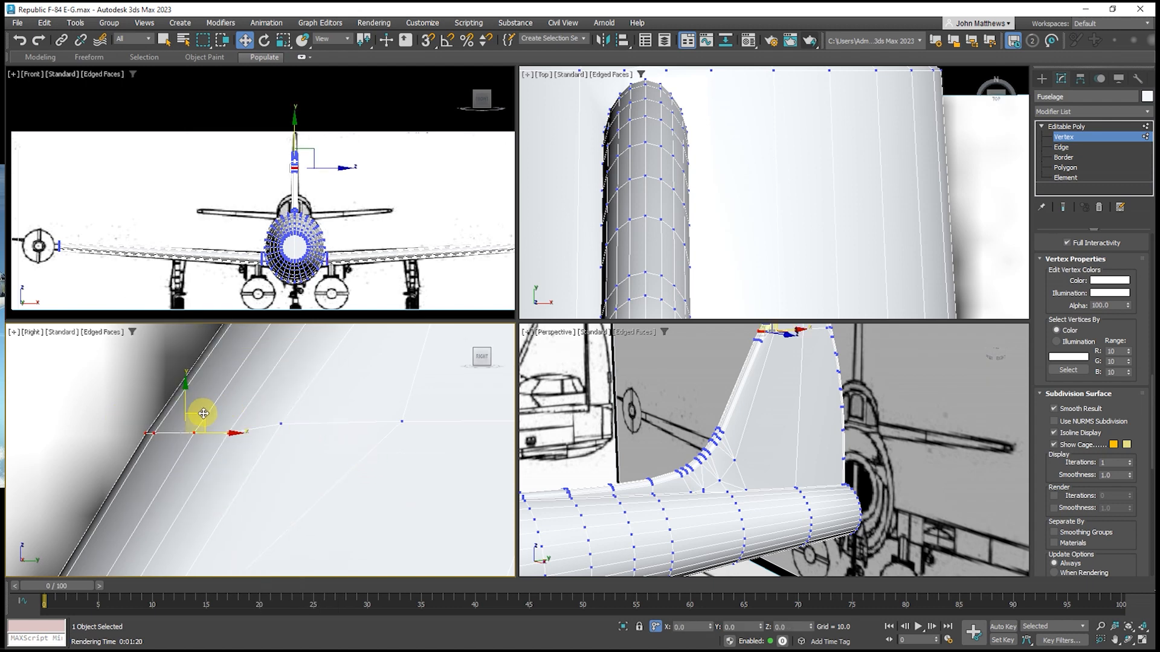
{"action": "left_click_drag", "start_coordinate": [203, 414], "coordinate": [201, 401]}
{"action": "left_click_drag", "start_coordinate": [115, 397], "coordinate": [310, 453]}
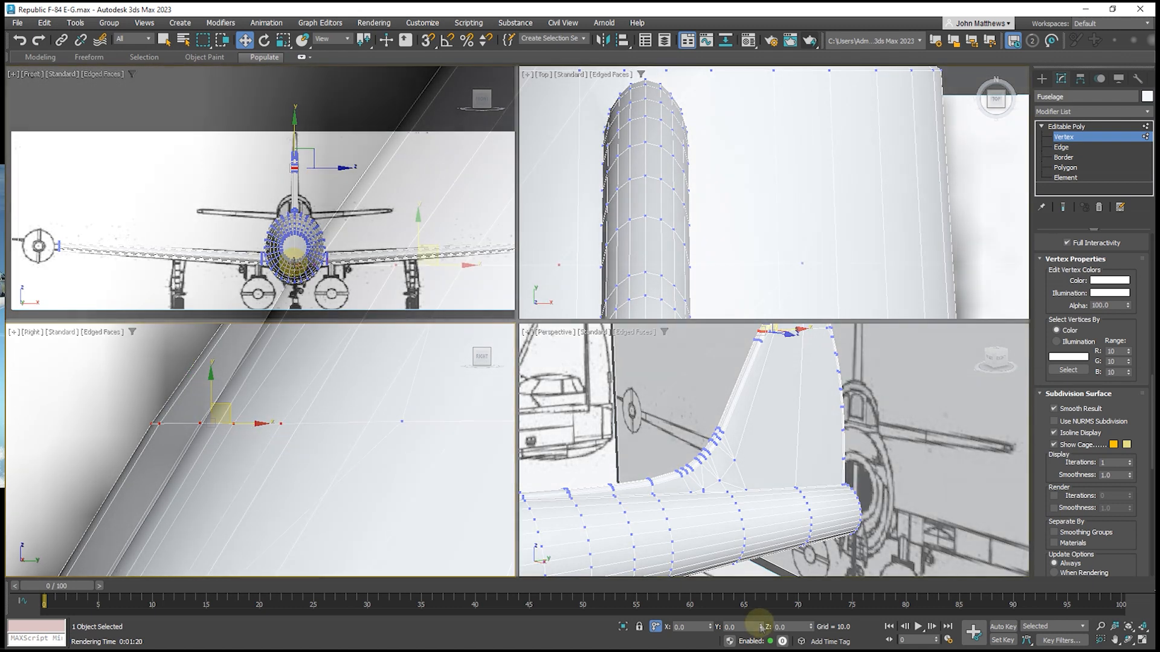
Maximize the Right view and move the next higher row of leading-edge vertices upward along the blueprint outline
{"action": "key", "text": "alt+w"}
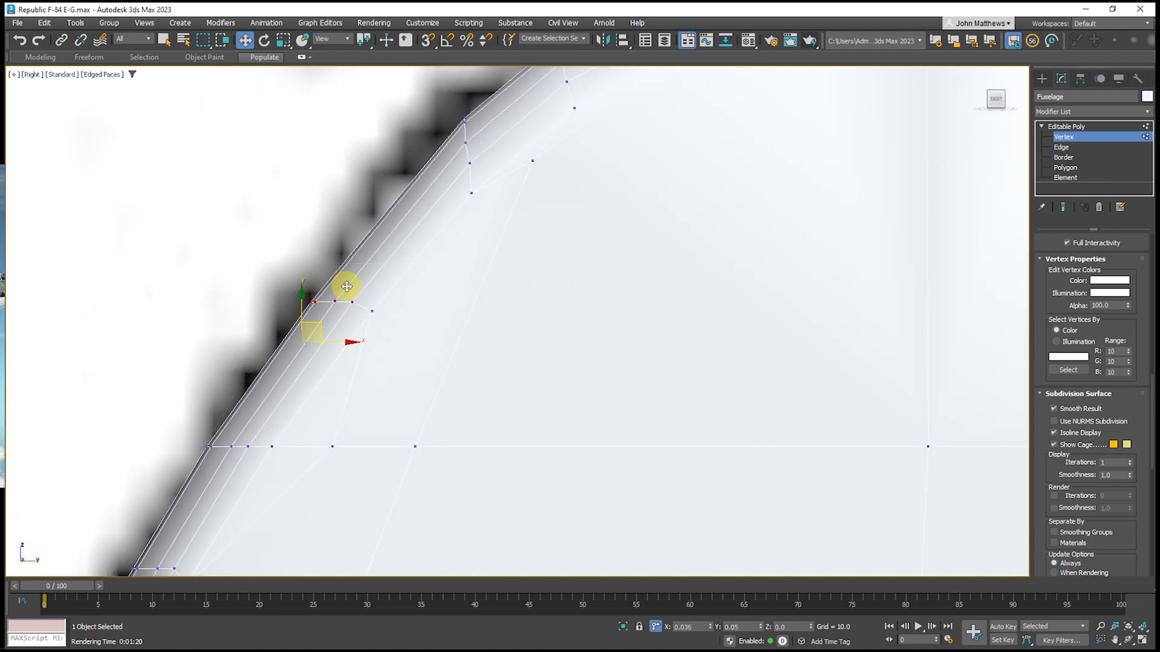
{"action": "left_click_drag", "start_coordinate": [303, 287], "coordinate": [371, 335]}
{"action": "scroll", "coordinate": [298, 287], "scroll_direction": "up", "scroll_amount": 5}
{"action": "left_click_drag", "start_coordinate": [370, 301], "coordinate": [377, 280]}
{"action": "left_click", "coordinate": [359, 302]}
{"action": "scroll", "coordinate": [331, 324], "scroll_direction": "down", "scroll_amount": 5}
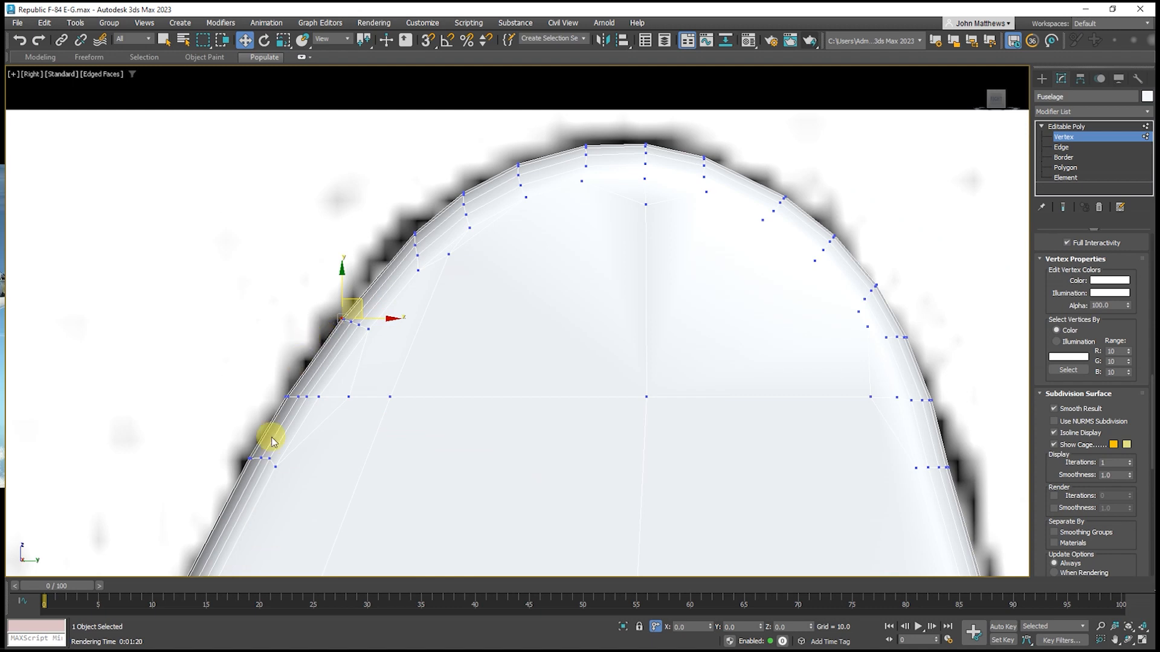
Target Weld the two stray inner vertices on the forward side of the fin tip into the adjacent inner rim vertices
{"action": "scroll", "coordinate": [259, 494], "scroll_direction": "up", "scroll_amount": 3}
{"action": "scroll", "coordinate": [286, 493], "scroll_direction": "down", "scroll_amount": 5}
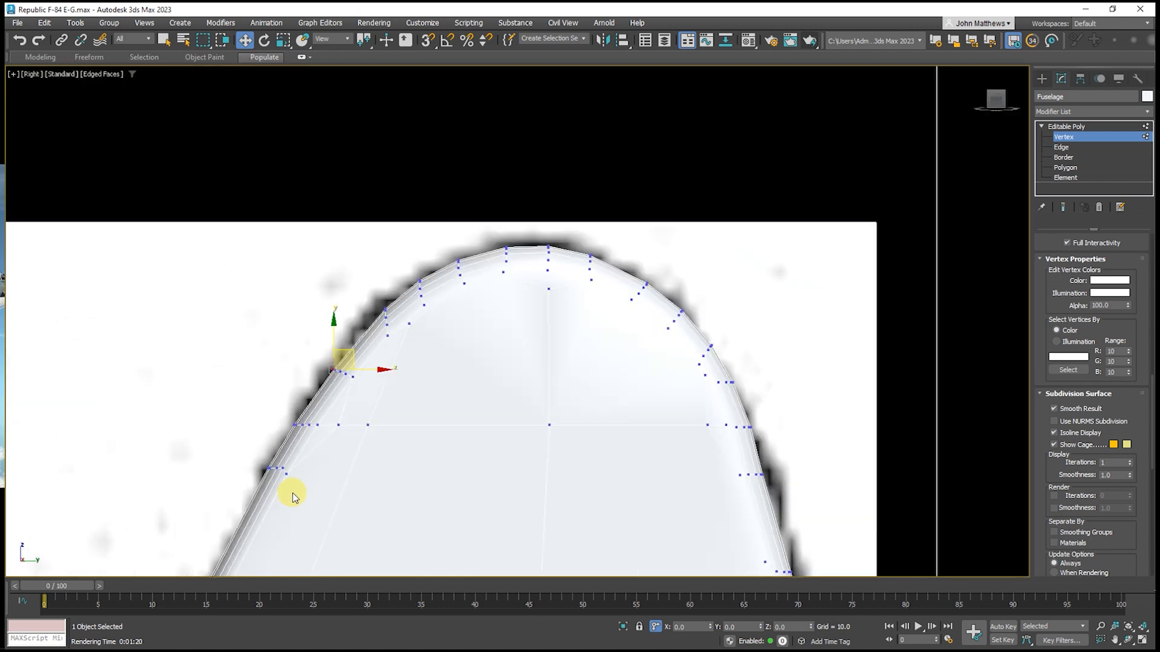
{"action": "right_click", "coordinate": [328, 460]}
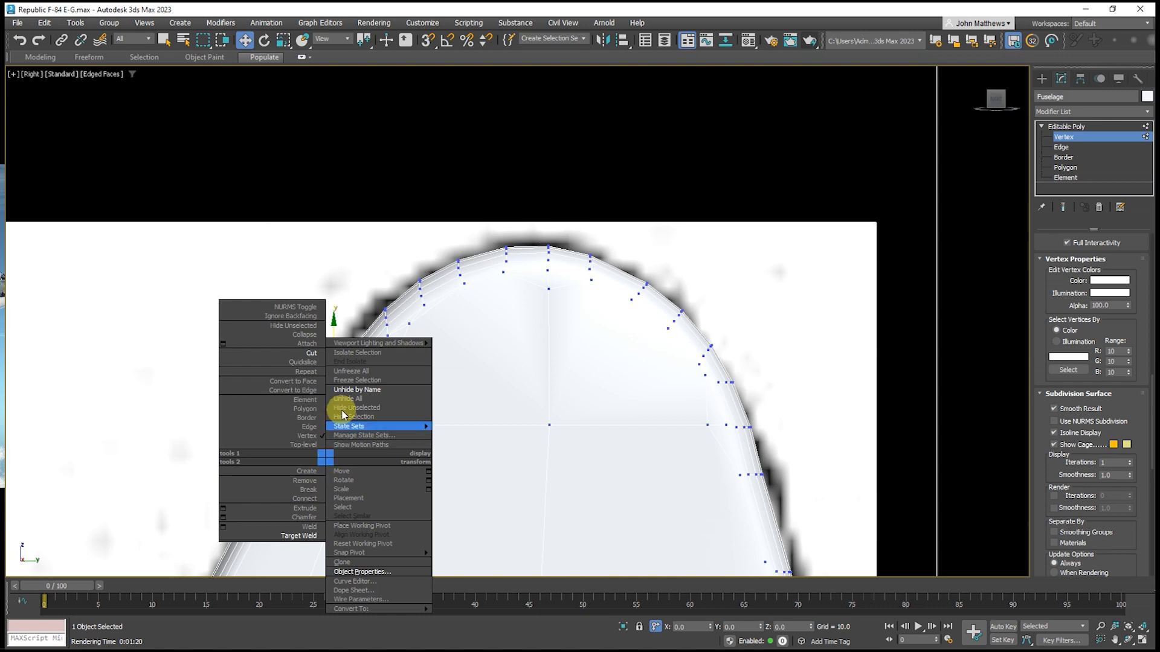
{"action": "left_click", "coordinate": [310, 537]}
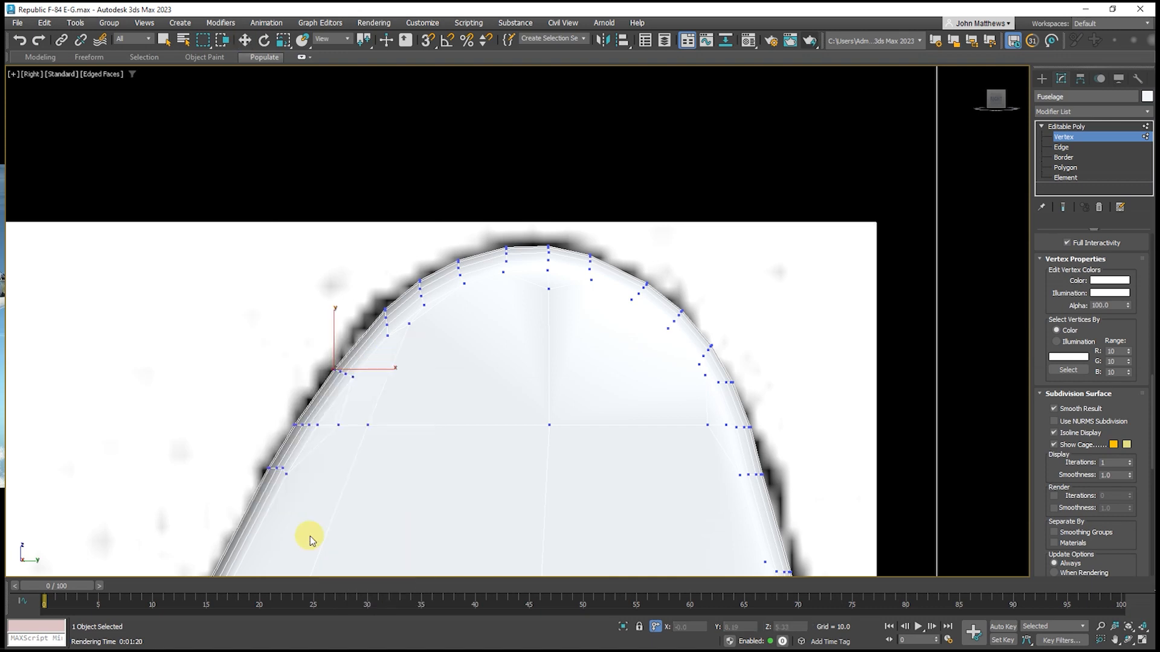
{"action": "left_click", "coordinate": [338, 425]}
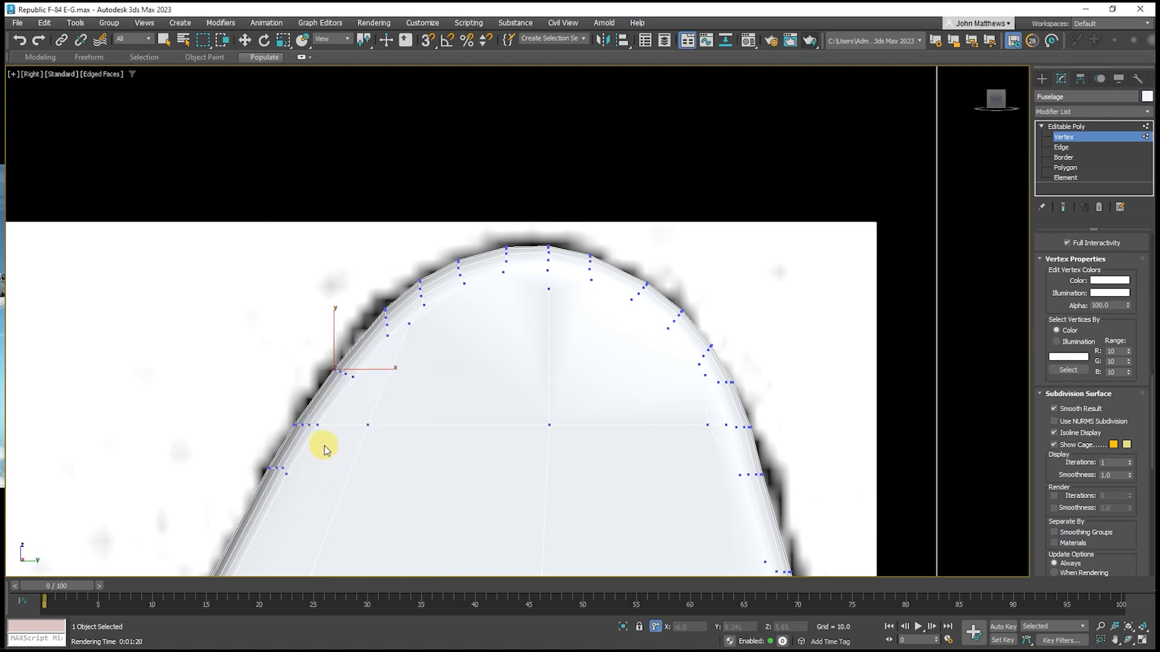
{"action": "scroll", "coordinate": [412, 327], "scroll_direction": "up", "scroll_amount": 5}
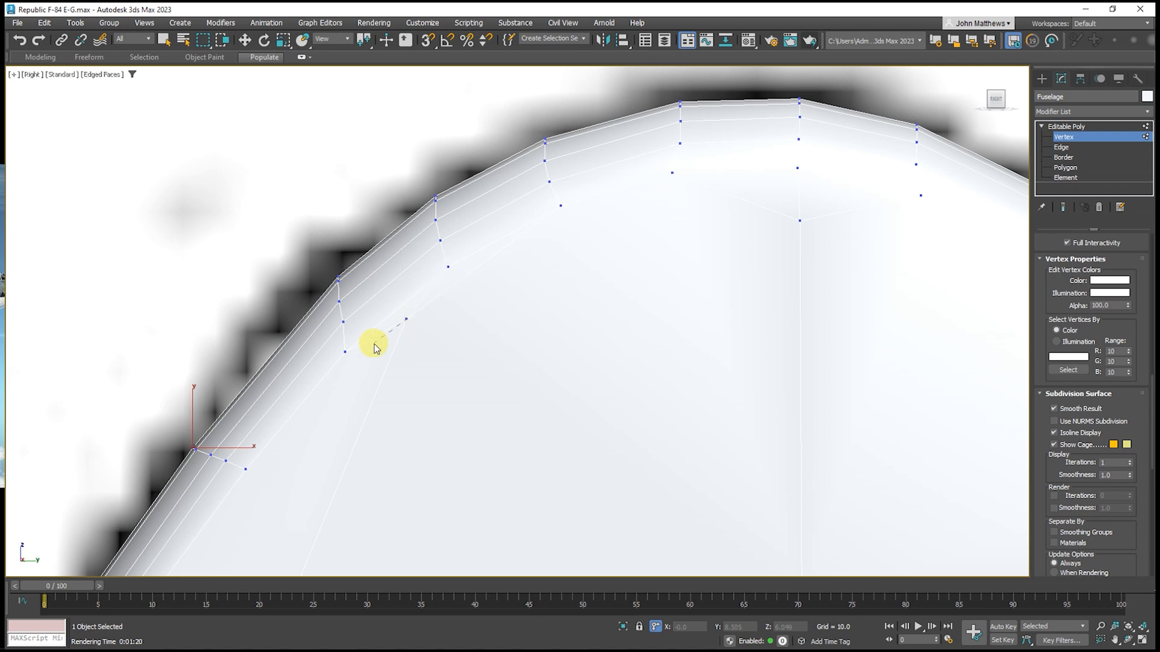
{"action": "right_click", "coordinate": [450, 309]}
{"action": "right_click", "coordinate": [456, 308]}
{"action": "left_click", "coordinate": [441, 202]}
{"action": "scroll", "coordinate": [311, 306], "scroll_direction": "down", "scroll_amount": 4}
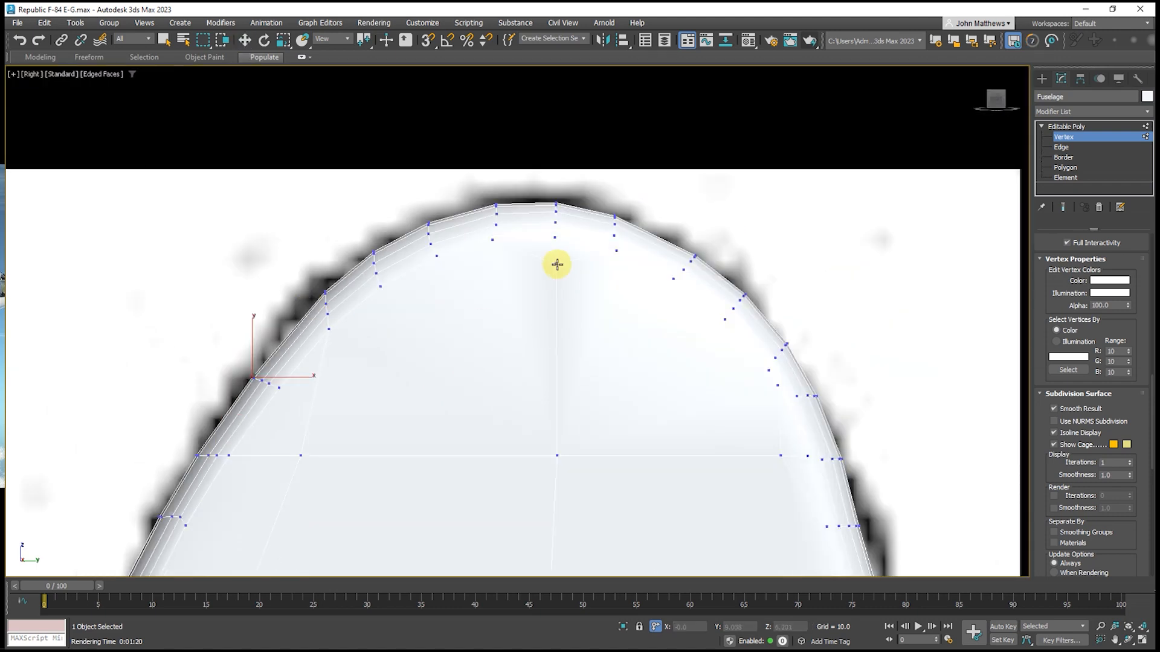
Target Weld the stray vertex below the fin tip's top centre into the rim vertex directly above it
{"action": "right_click", "coordinate": [545, 316]}
{"action": "right_click", "coordinate": [542, 323]}
{"action": "right_click", "coordinate": [528, 393]}
{"action": "left_click", "coordinate": [515, 463]}
{"action": "left_click", "coordinate": [557, 264]}
{"action": "left_click", "coordinate": [554, 239]}
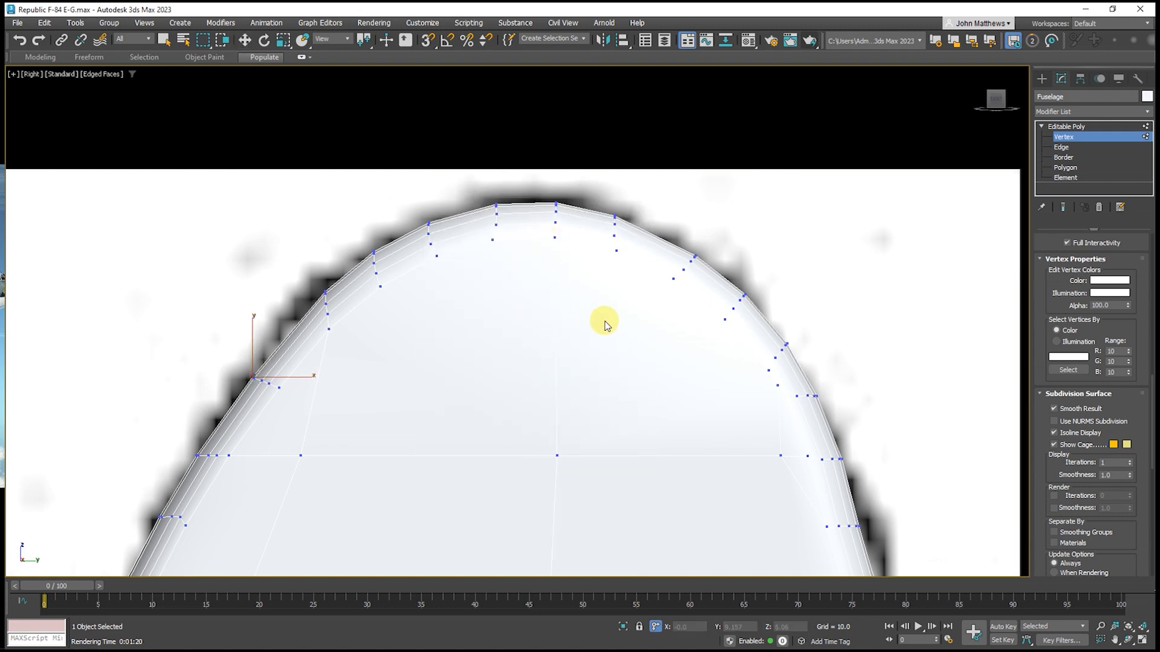
Turn on See-Through and Target Weld the innermost vertex at the trailing-edge end of the tip's horizontal edge into its outer neighbour
{"action": "right_click", "coordinate": [605, 322]}
{"action": "right_click", "coordinate": [601, 326]}
{"action": "left_click", "coordinate": [613, 440]}
{"action": "left_click", "coordinate": [515, 342]}
{"action": "left_click", "coordinate": [617, 499]}
{"action": "middle_click_drag", "start_coordinate": [659, 372], "coordinate": [412, 299]}
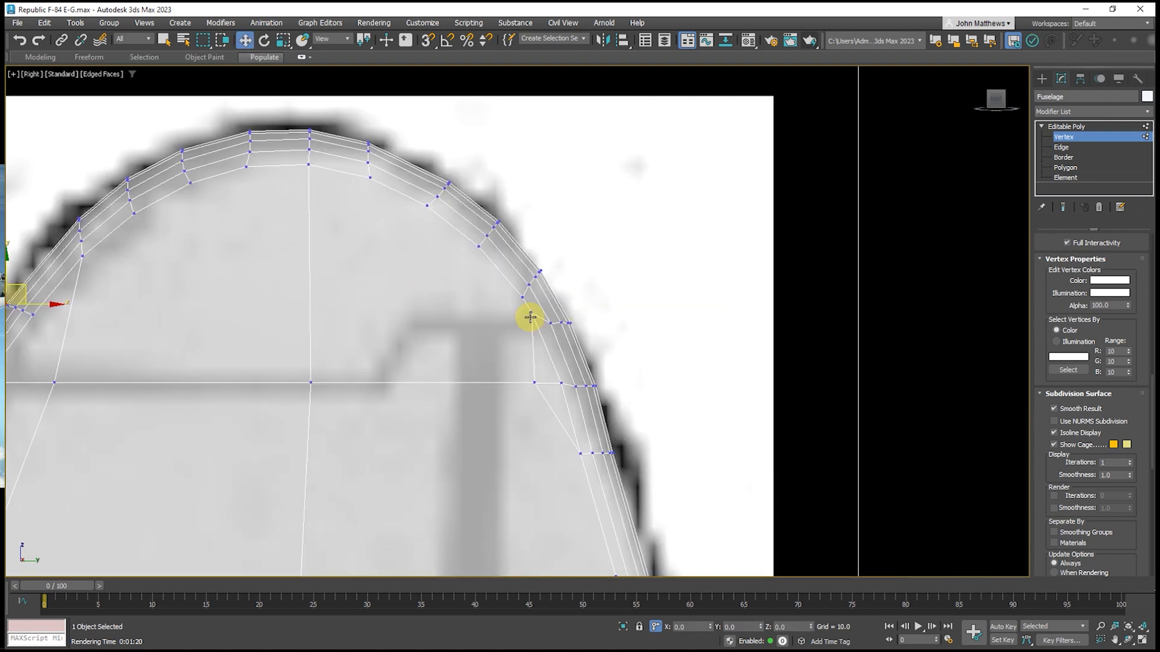
{"action": "left_click", "coordinate": [534, 382]}
{"action": "left_click", "coordinate": [561, 383]}
Adjust the trailing-edge vertex row at the tip's horizontal edge and the row below it rearward to follow the blueprint outline
{"action": "left_click_drag", "start_coordinate": [546, 322], "coordinate": [578, 267]}
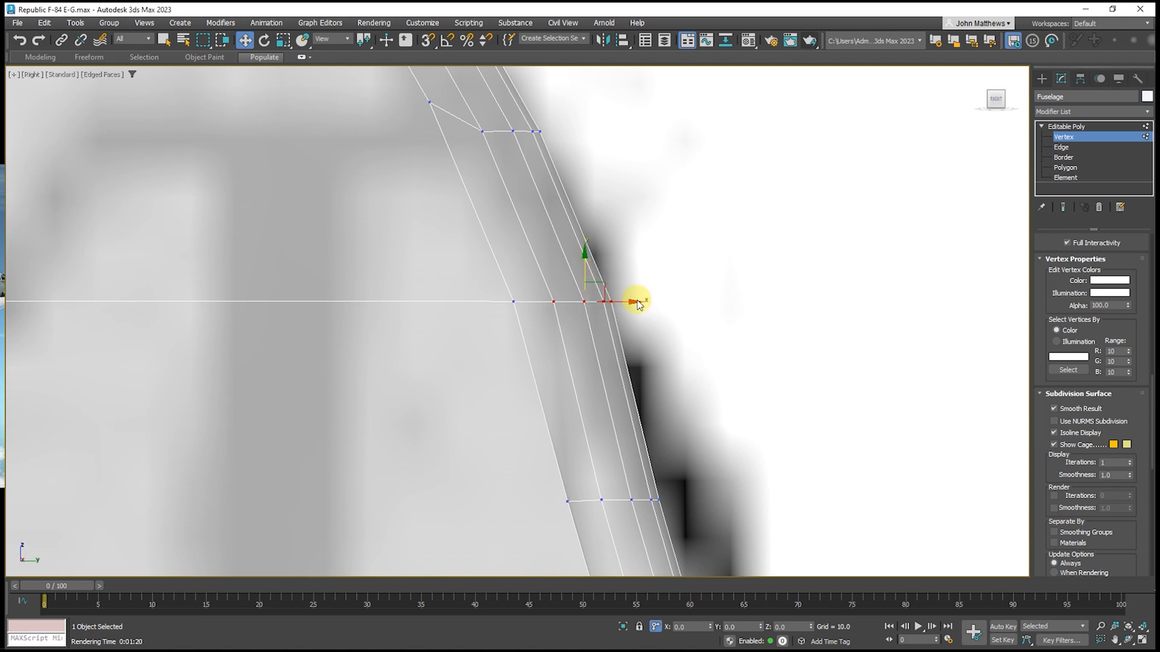
{"action": "left_click_drag", "start_coordinate": [633, 304], "coordinate": [626, 307]}
{"action": "scroll", "coordinate": [592, 266], "scroll_direction": "down", "scroll_amount": 4}
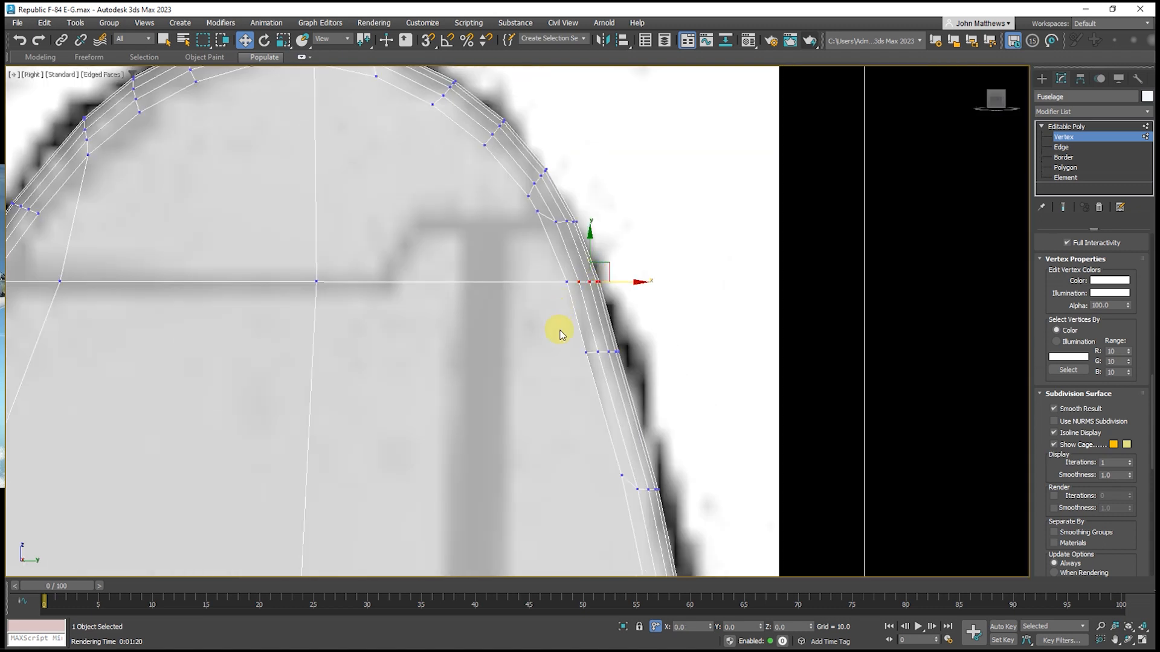
{"action": "left_click_drag", "start_coordinate": [559, 335], "coordinate": [659, 352]}
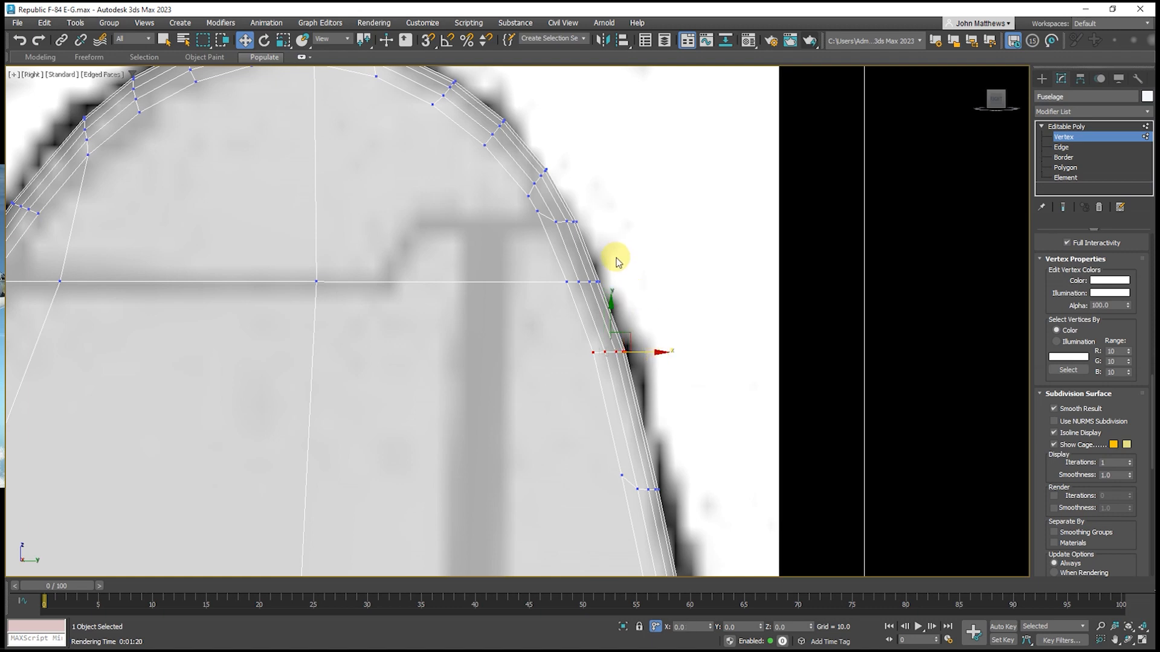
{"action": "left_click_drag", "start_coordinate": [549, 273], "coordinate": [637, 281]}
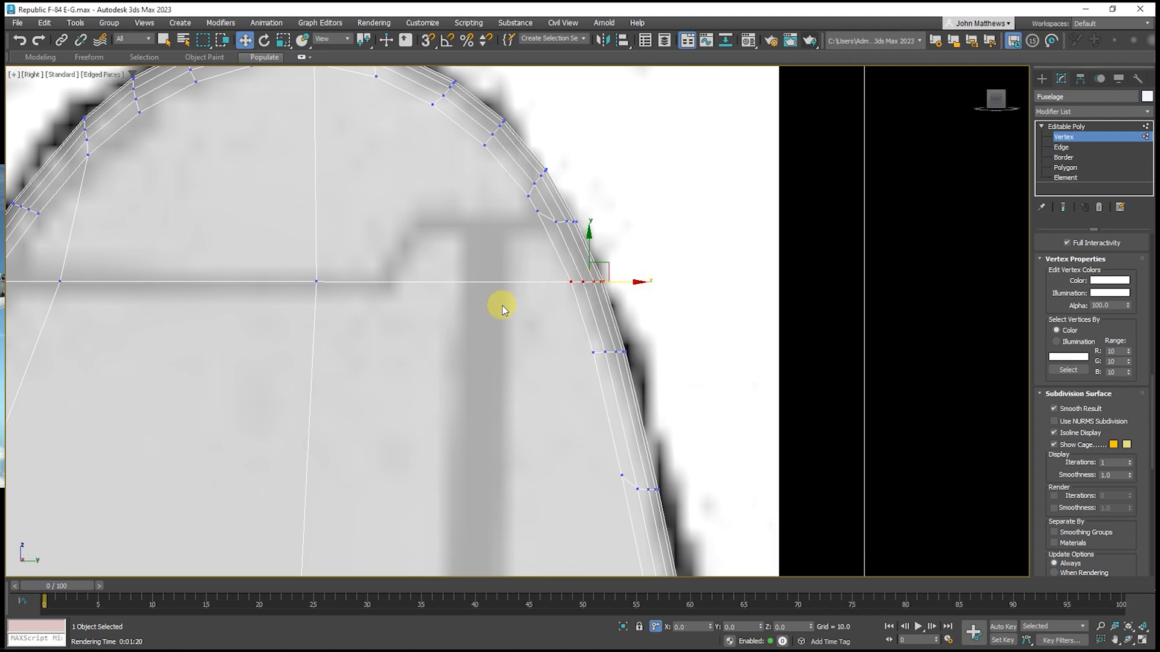
Straighten the vertex rows directly behind and ahead of the fin tip's top centre and rotate them perpendicular to the outline
{"action": "scroll", "coordinate": [502, 307], "scroll_direction": "down", "scroll_amount": 2}
{"action": "scroll", "coordinate": [355, 240], "scroll_direction": "down", "scroll_amount": 3}
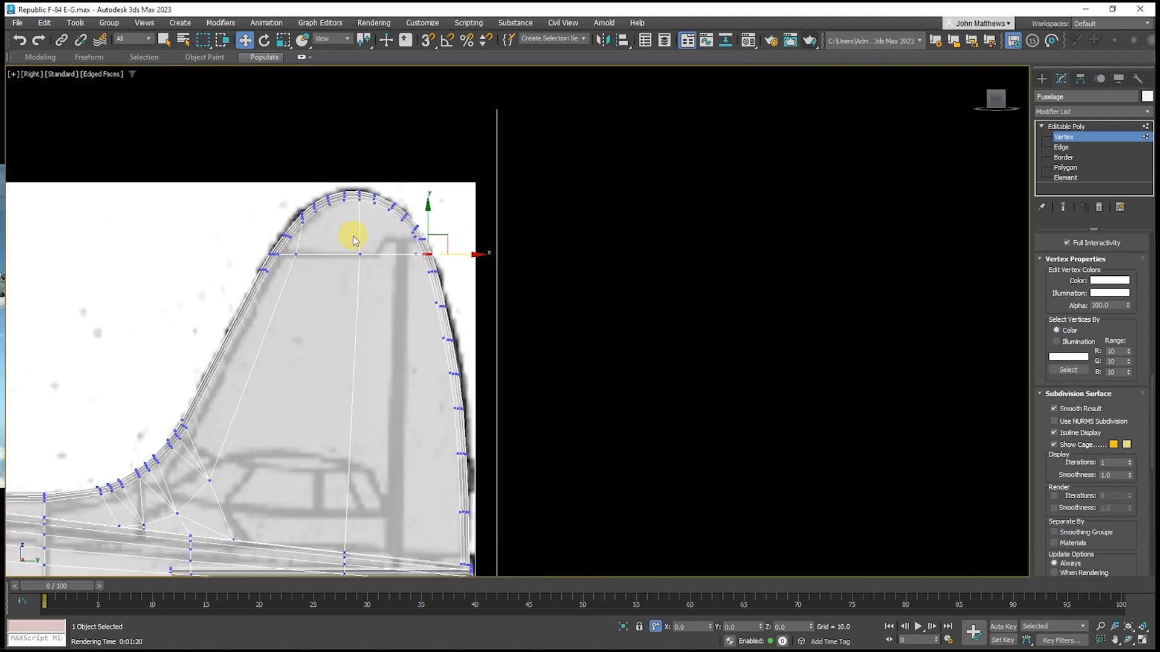
{"action": "scroll", "coordinate": [355, 243], "scroll_direction": "up", "scroll_amount": 6}
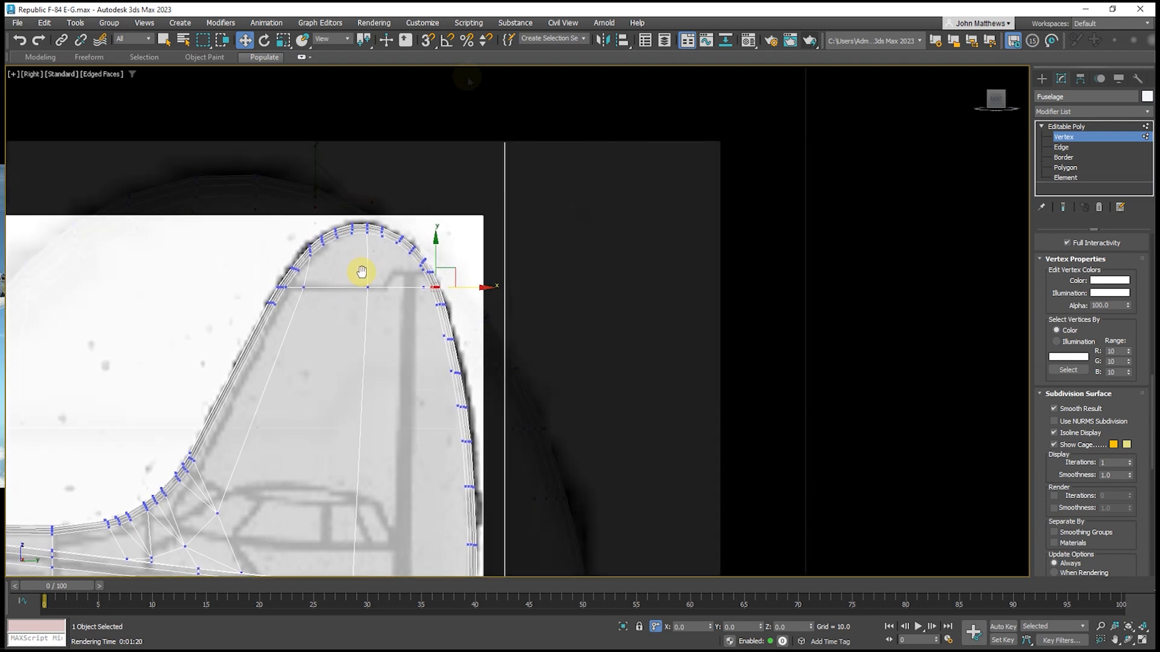
{"action": "key", "text": "e"}
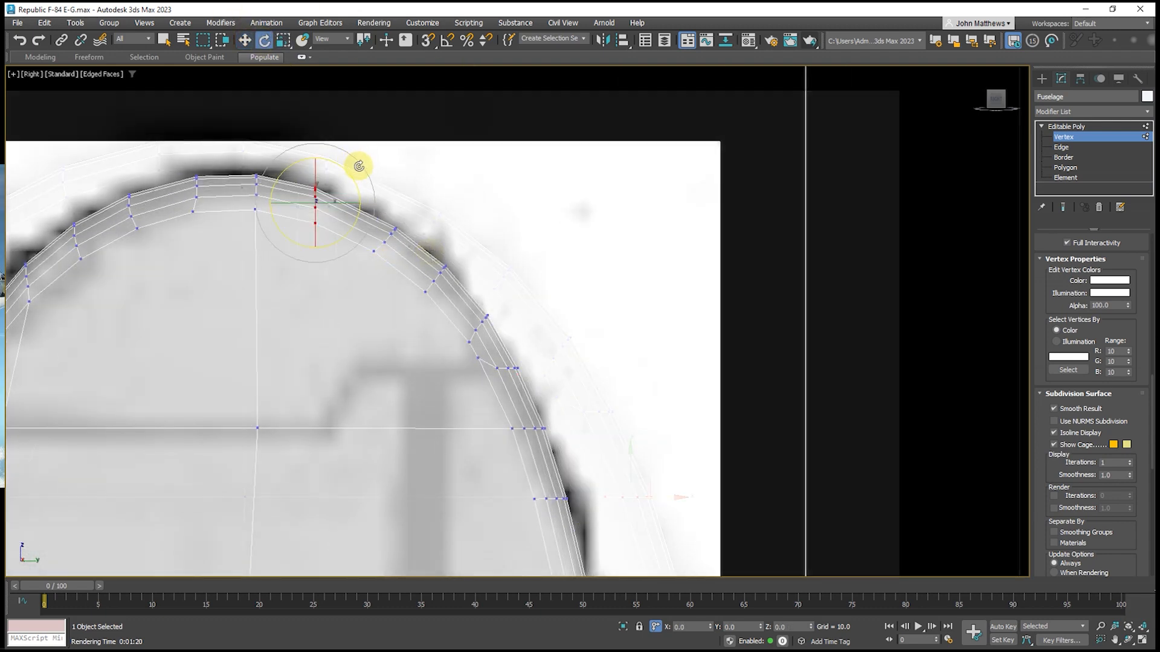
{"action": "left_click_drag", "start_coordinate": [363, 167], "coordinate": [369, 188]}
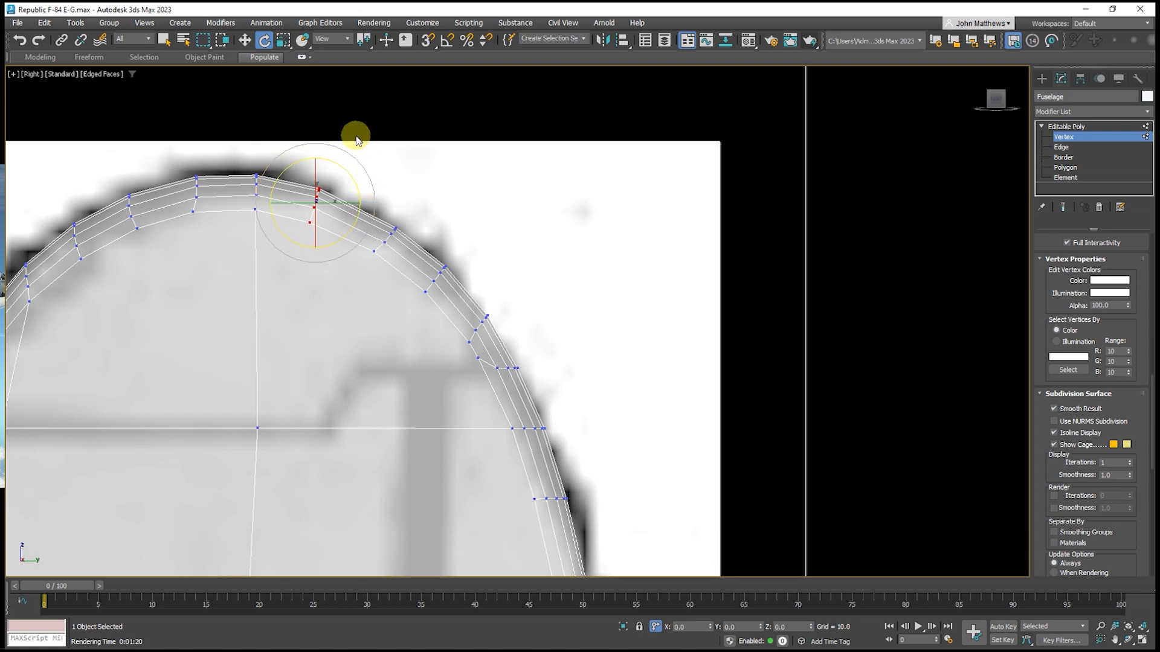
{"action": "left_click", "coordinate": [283, 39]}
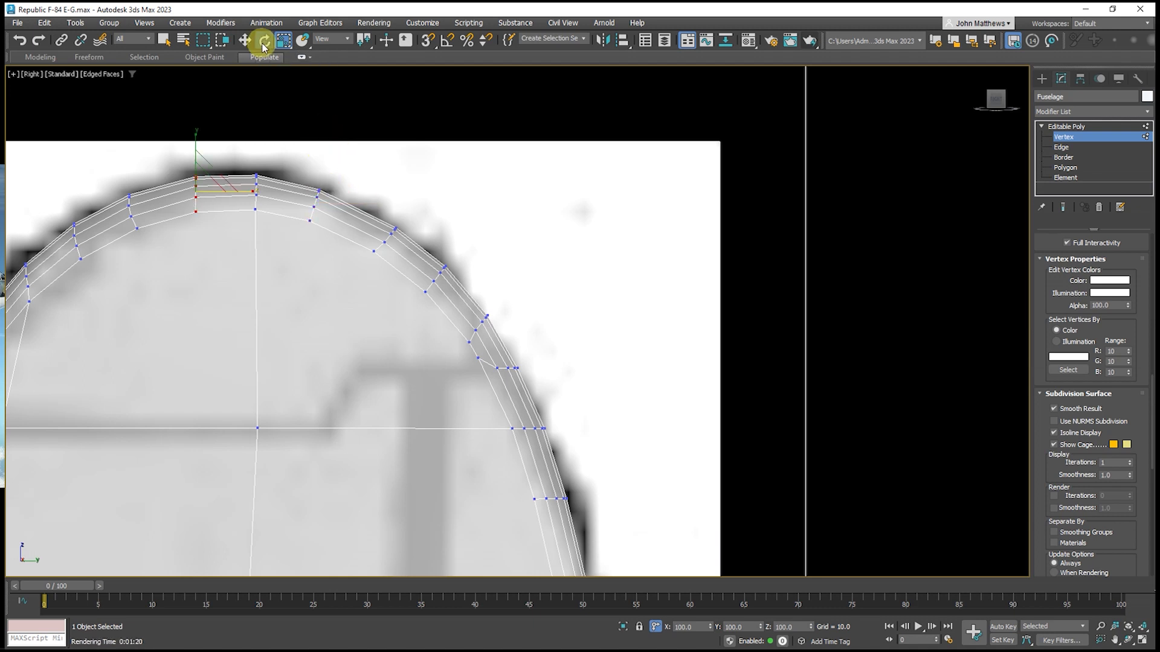
{"action": "left_click", "coordinate": [264, 41]}
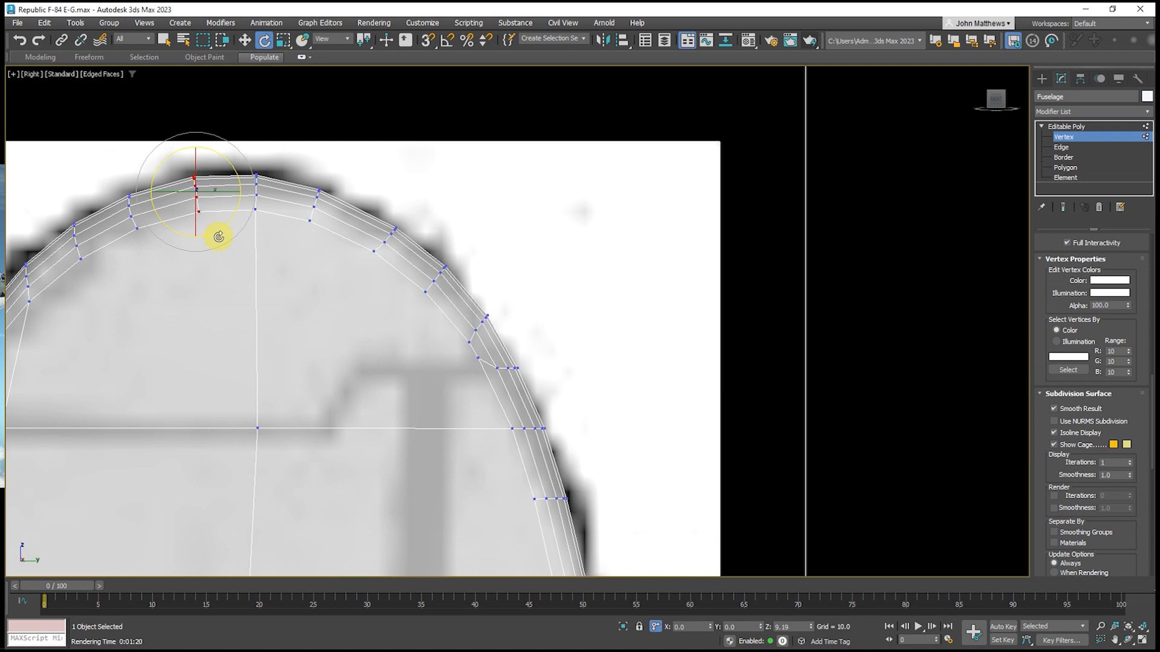
Flatten the second vertex row ahead of the fin tip's top centre with 0 X scale and rotate it about 19° perpendicular to the outline
{"action": "key", "text": "r"}
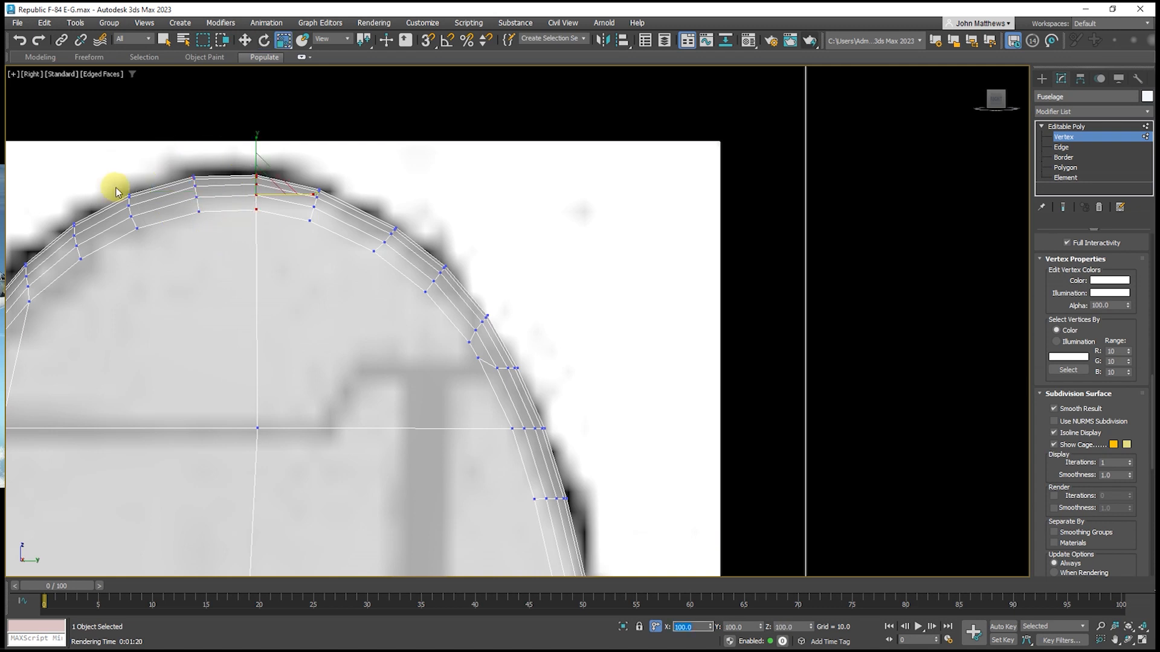
{"action": "left_click_drag", "start_coordinate": [117, 186], "coordinate": [174, 272]}
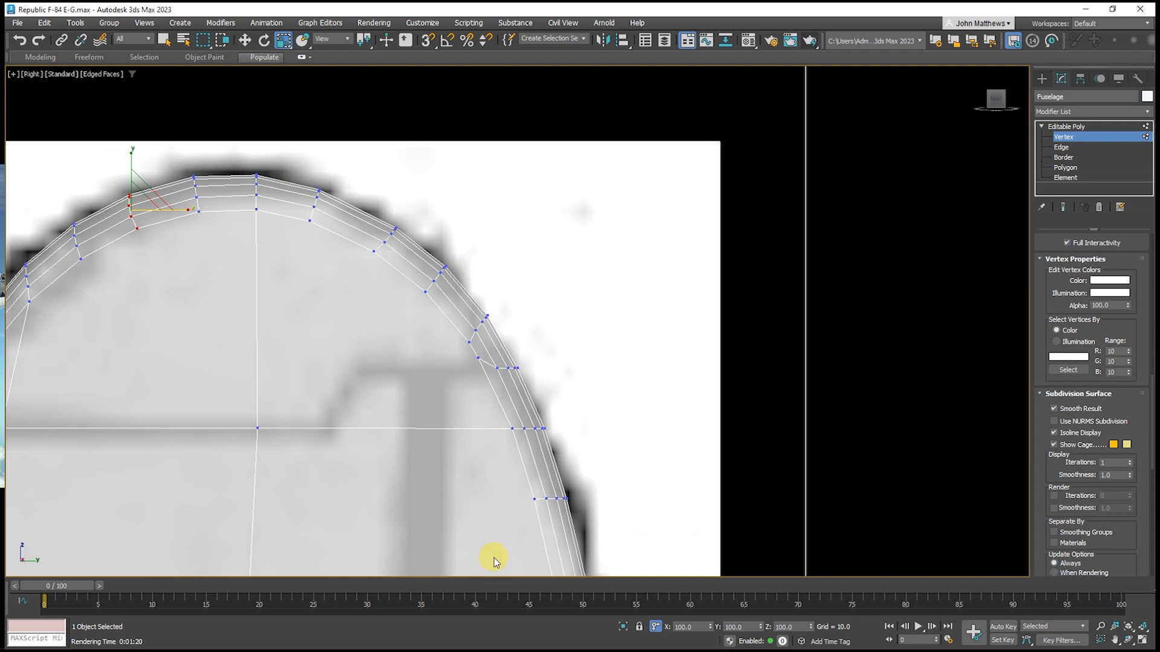
{"action": "double_click", "coordinate": [689, 627]}
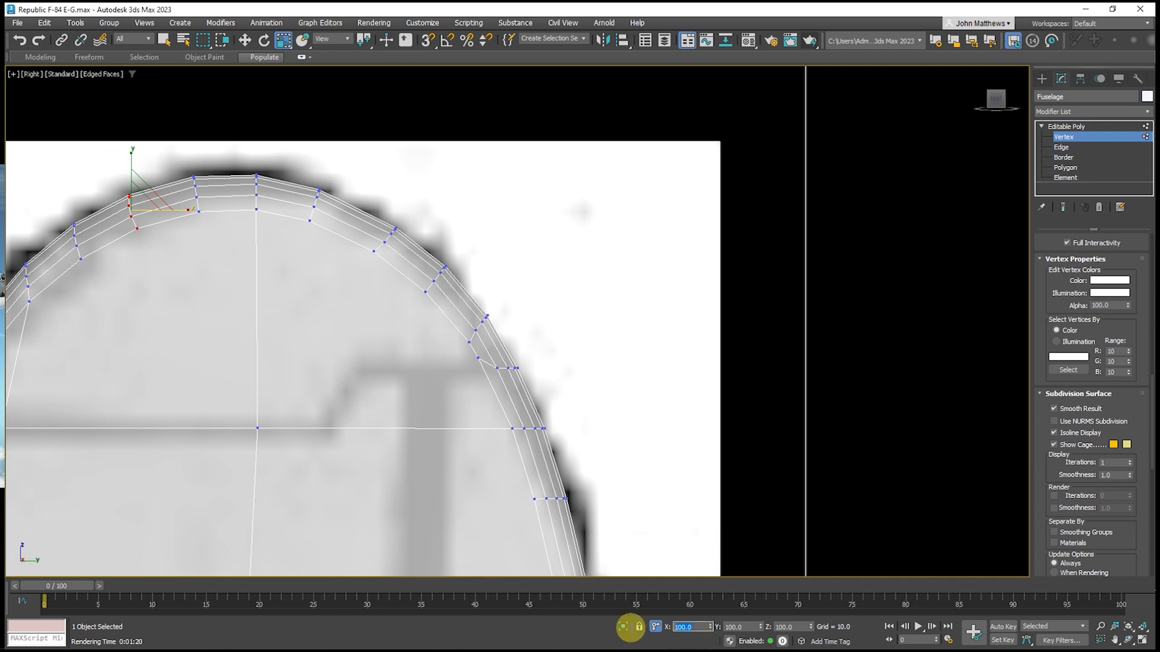
{"action": "type", "text": "0.0"}
{"action": "key", "text": "Return"}
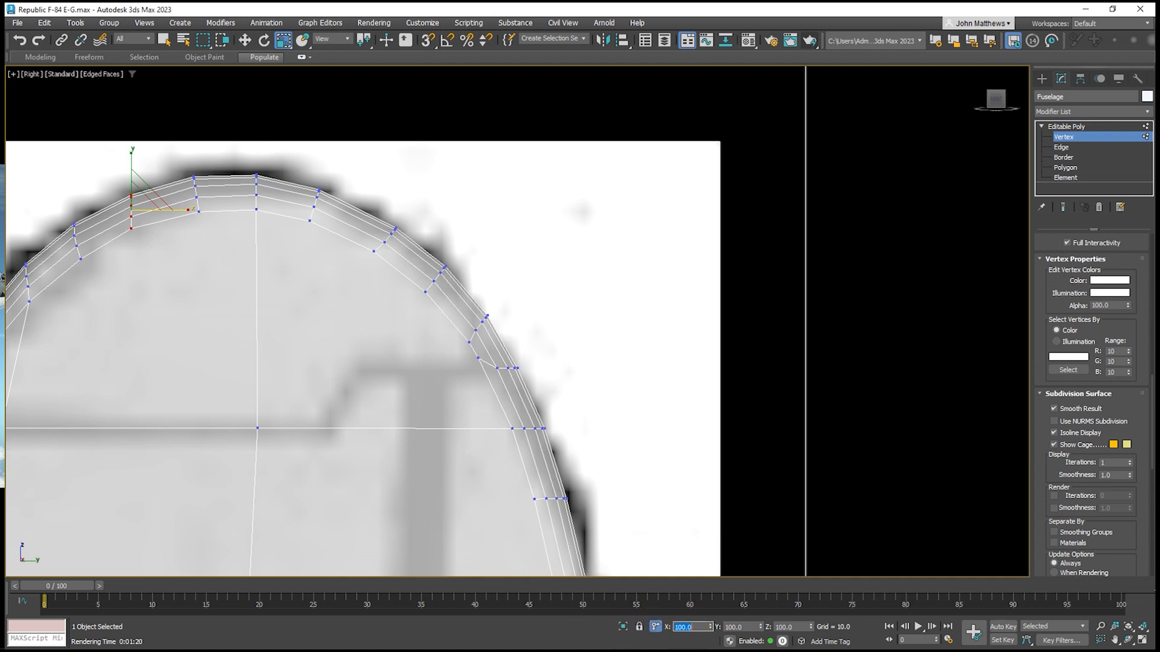
{"action": "left_click", "coordinate": [264, 40]}
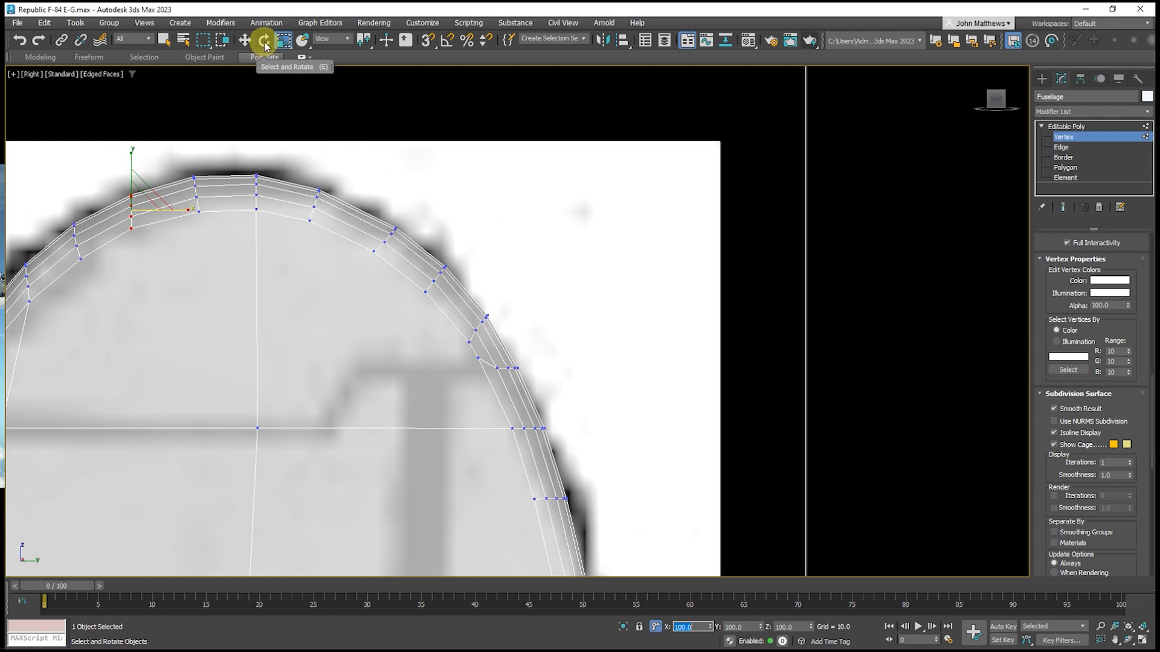
{"action": "left_click_drag", "start_coordinate": [167, 238], "coordinate": [174, 227]}
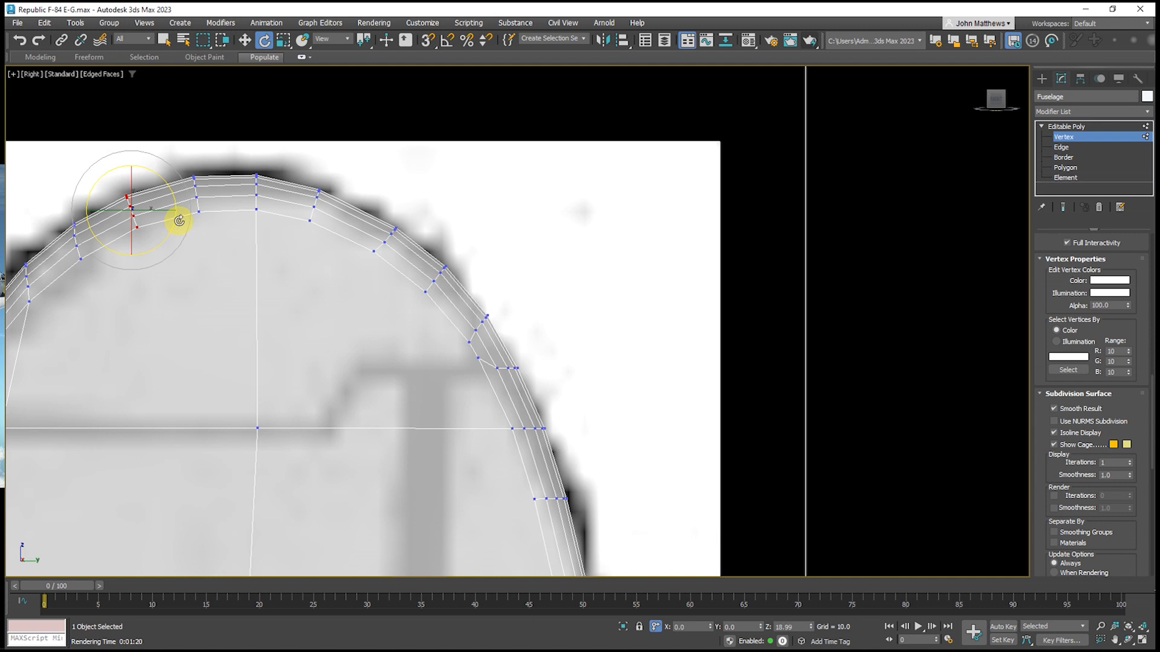
Lengthen the second vertex row ahead of the tip's top centre by scaling it vertically to about 113%
{"action": "left_click", "coordinate": [283, 40]}
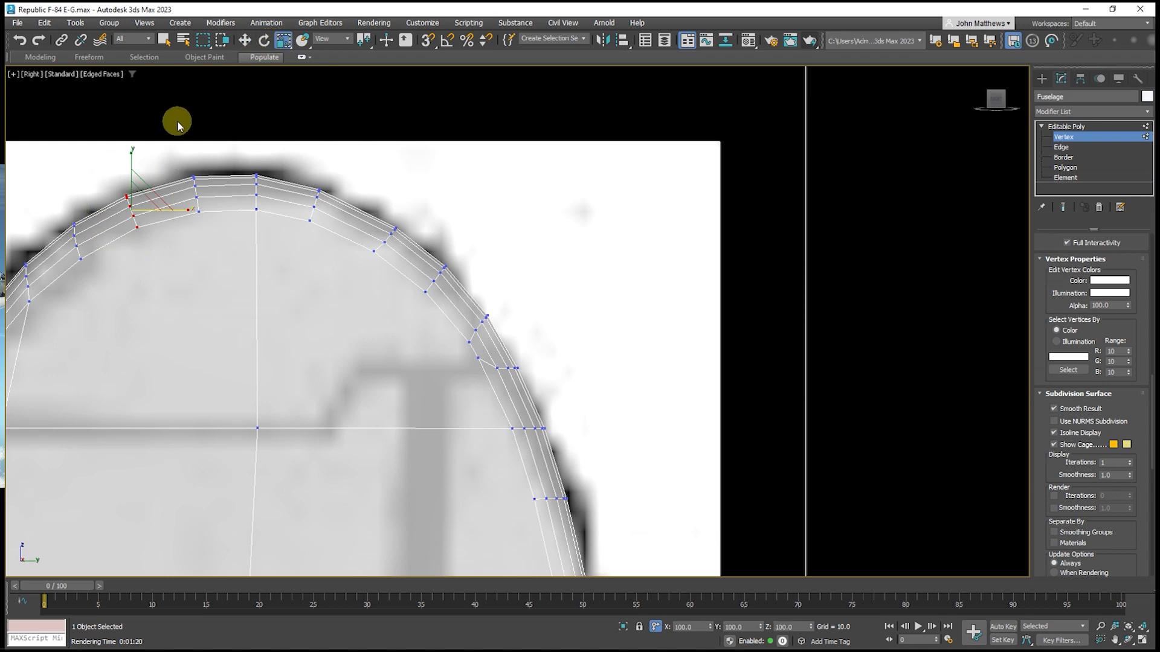
{"action": "left_click_drag", "start_coordinate": [134, 150], "coordinate": [134, 145]}
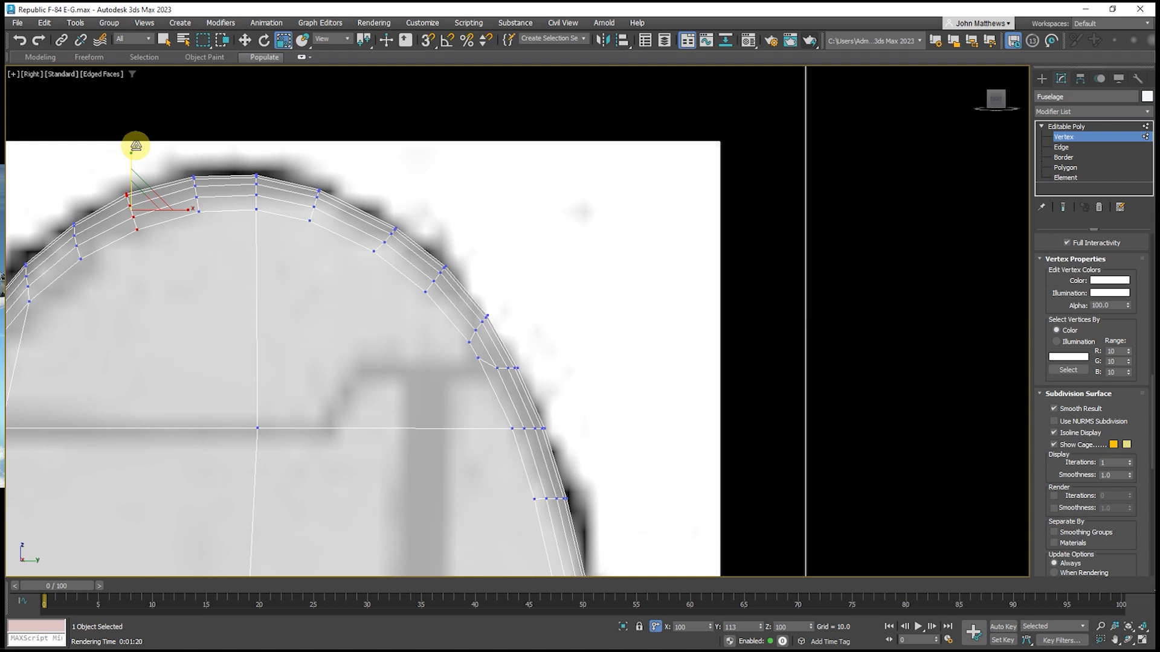
{"action": "left_click_drag", "start_coordinate": [136, 146], "coordinate": [139, 146]}
Rotate the third vertex row ahead of the tip's top centre toward perpendicular to the leading-edge outline
{"action": "middle_click_drag", "start_coordinate": [139, 148], "coordinate": [317, 167]}
{"action": "left_click_drag", "start_coordinate": [229, 229], "coordinate": [286, 304]}
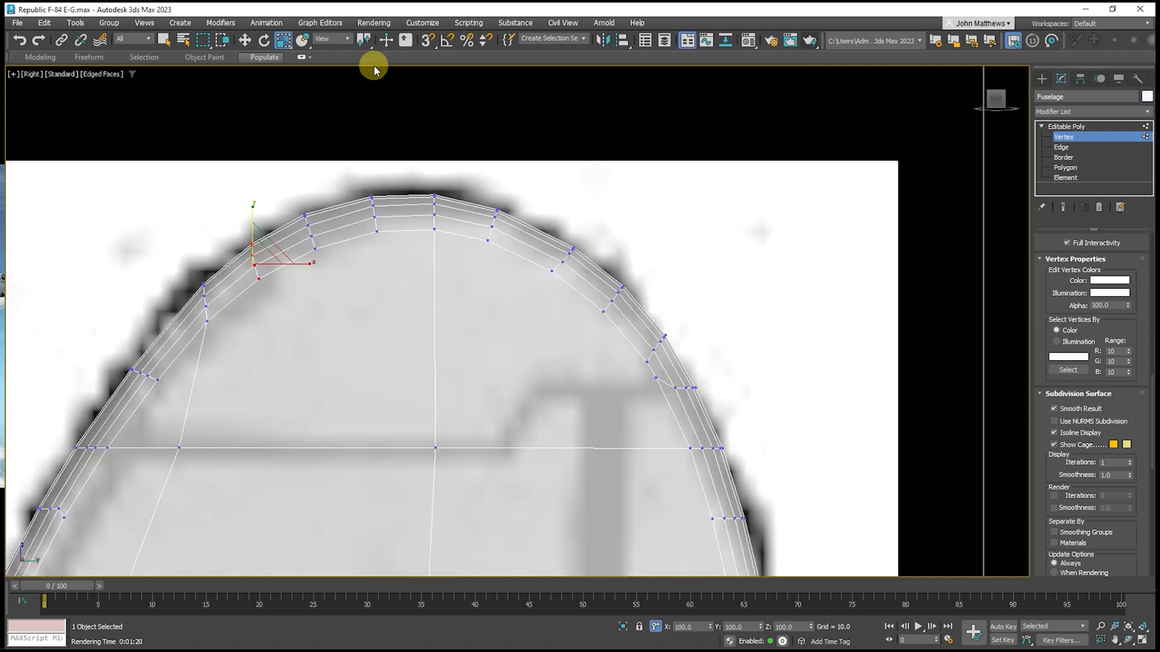
{"action": "left_click", "coordinate": [265, 40]}
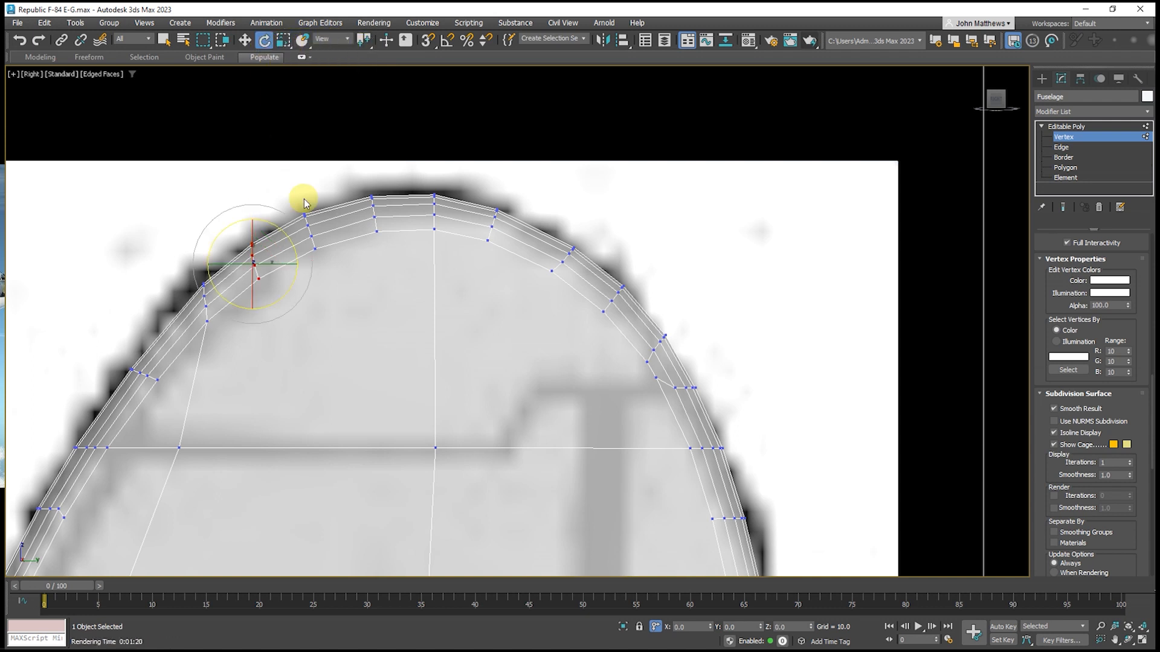
{"action": "left_click_drag", "start_coordinate": [296, 292], "coordinate": [302, 278]}
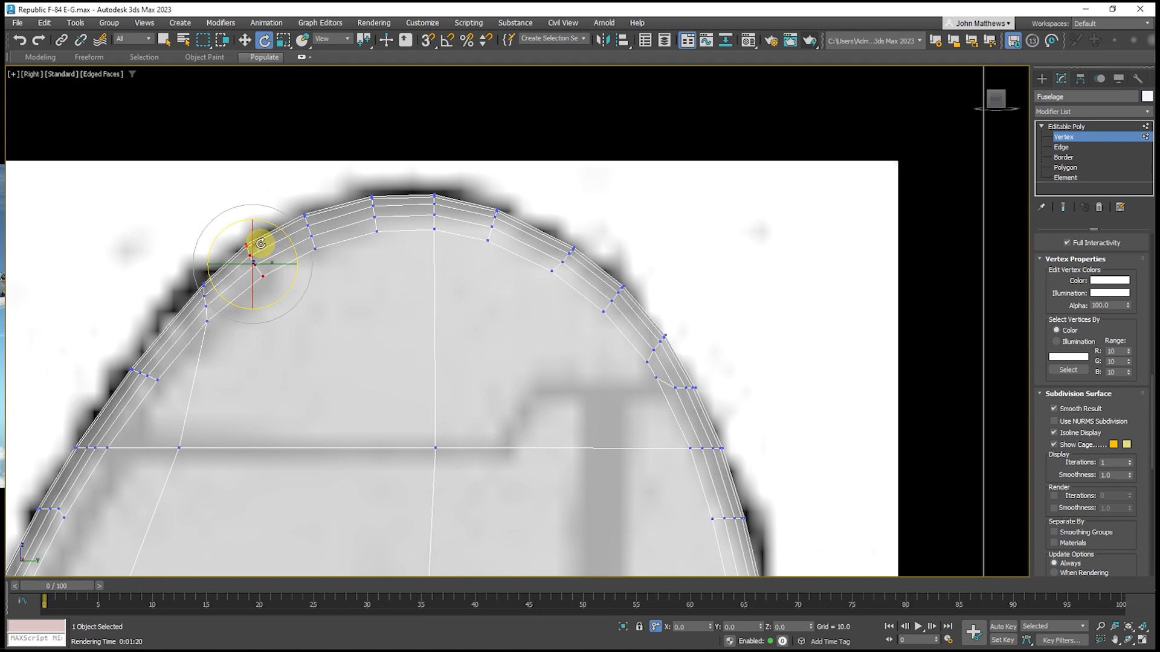
{"action": "scroll", "coordinate": [257, 240], "scroll_direction": "up", "scroll_amount": 5}
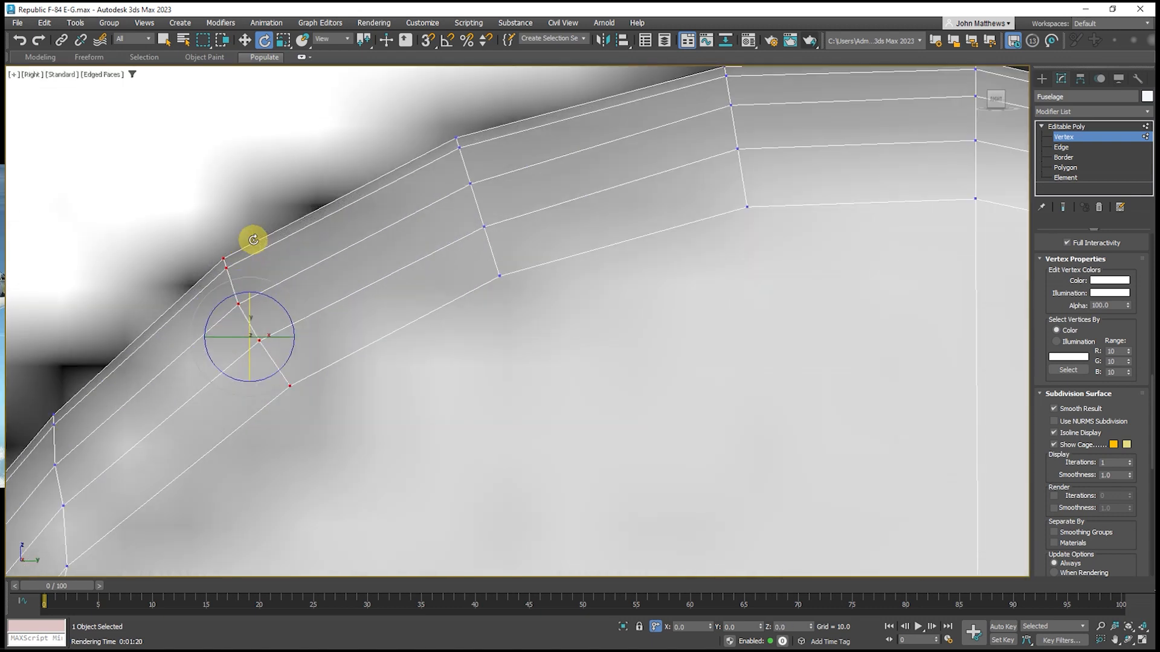
Cut a straight edge across the third row's band, from its innermost vertex to the rim just ahead of its outermost vertex
{"action": "right_click", "coordinate": [315, 306]}
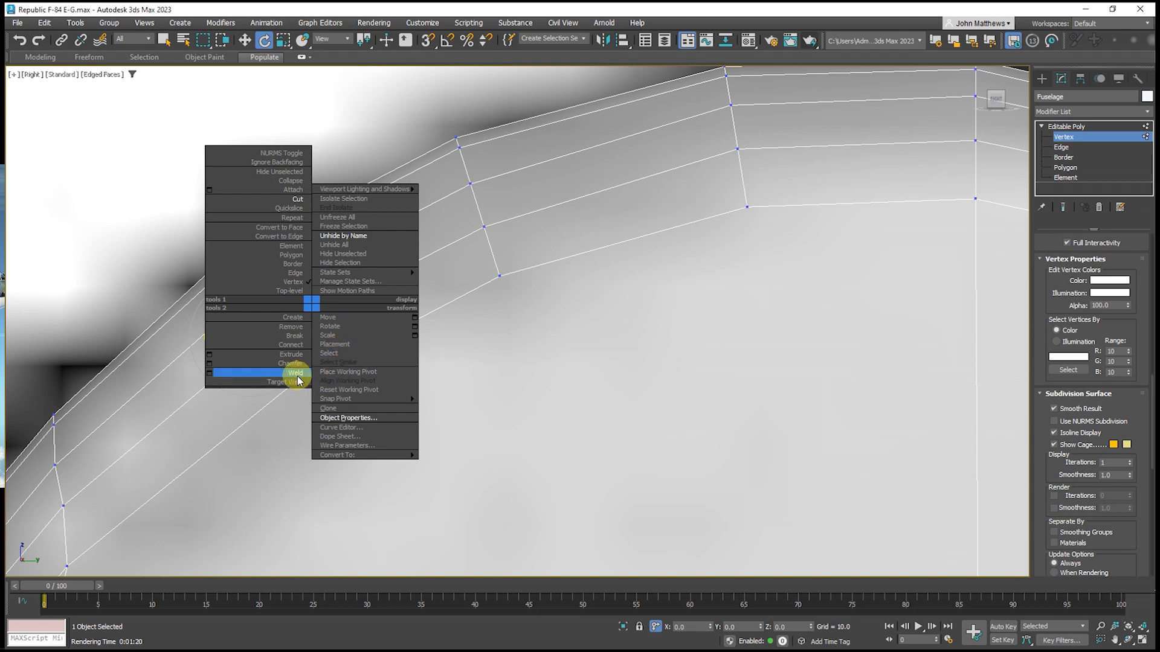
{"action": "left_click", "coordinate": [303, 200]}
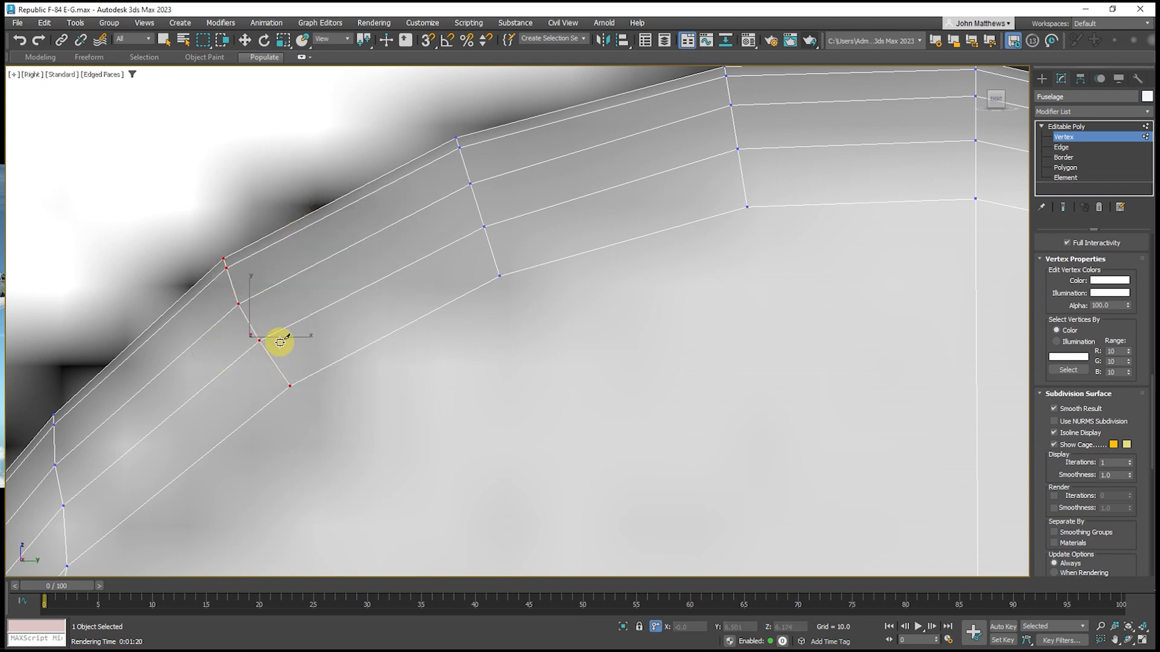
{"action": "left_click", "coordinate": [290, 386]}
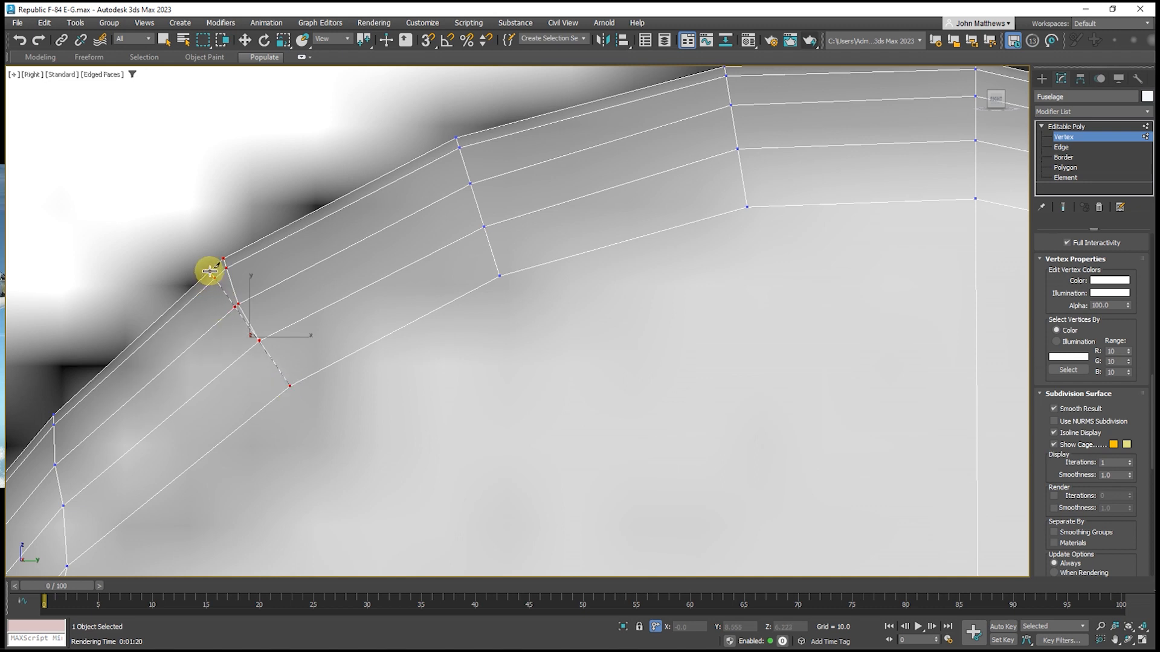
{"action": "left_click", "coordinate": [210, 271]}
{"action": "key", "text": "e"}
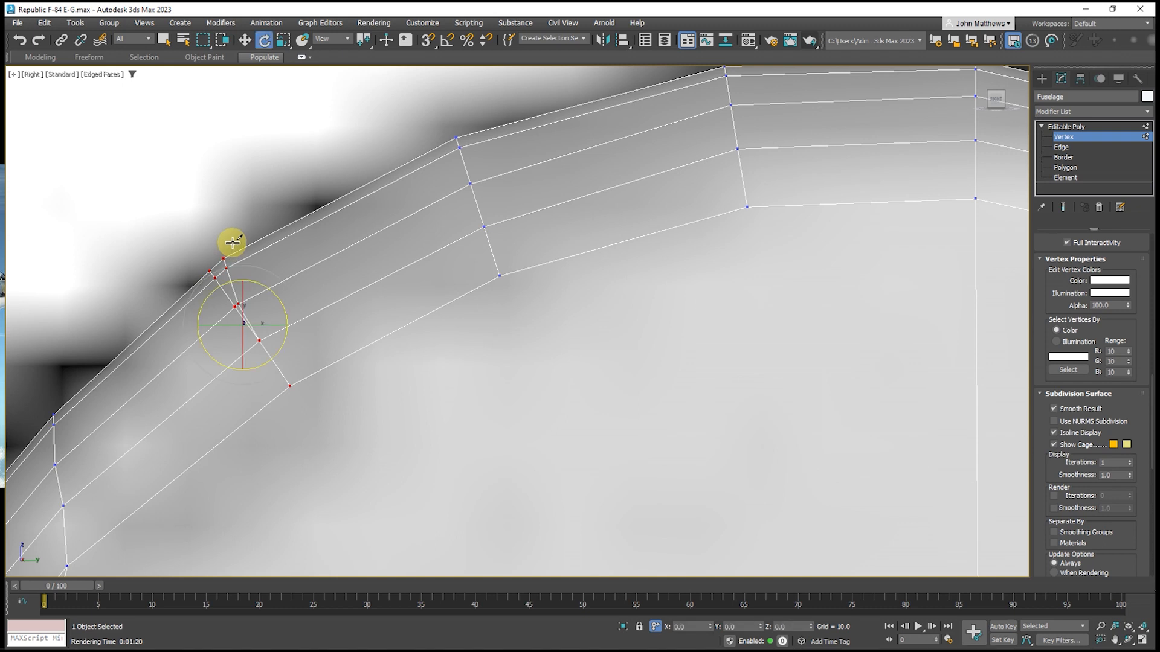
Target Weld the third row's old outer vertices into the matching vertices of the new cut
{"action": "right_click", "coordinate": [239, 252]}
{"action": "left_click", "coordinate": [229, 293]}
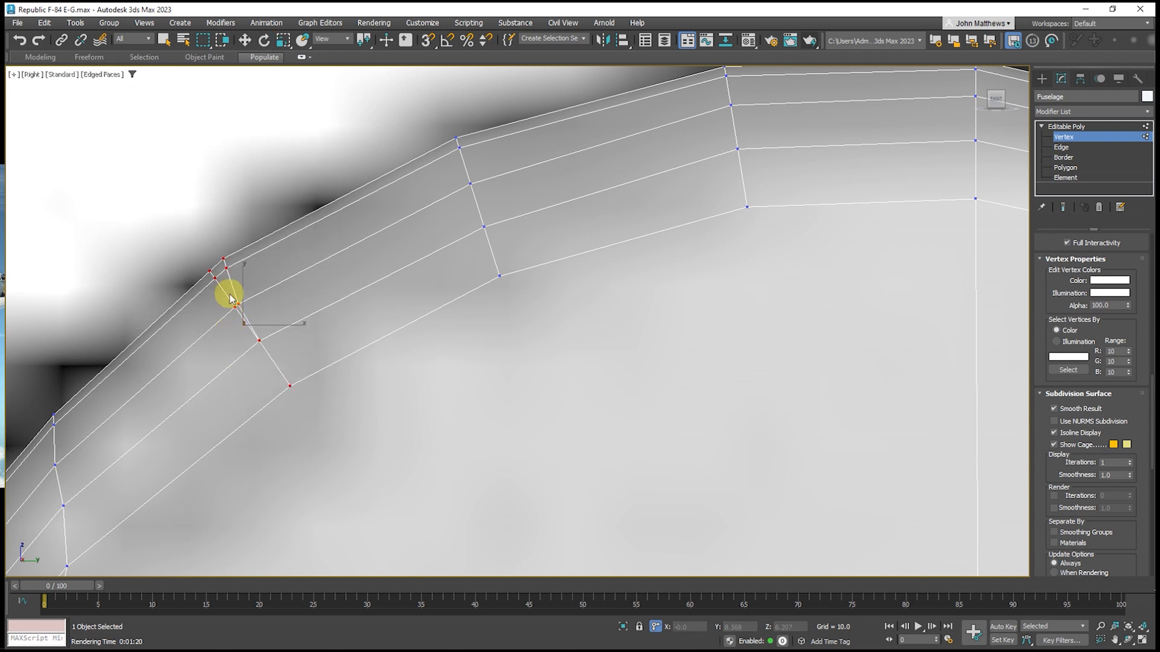
{"action": "left_click_drag", "start_coordinate": [223, 265], "coordinate": [228, 290]}
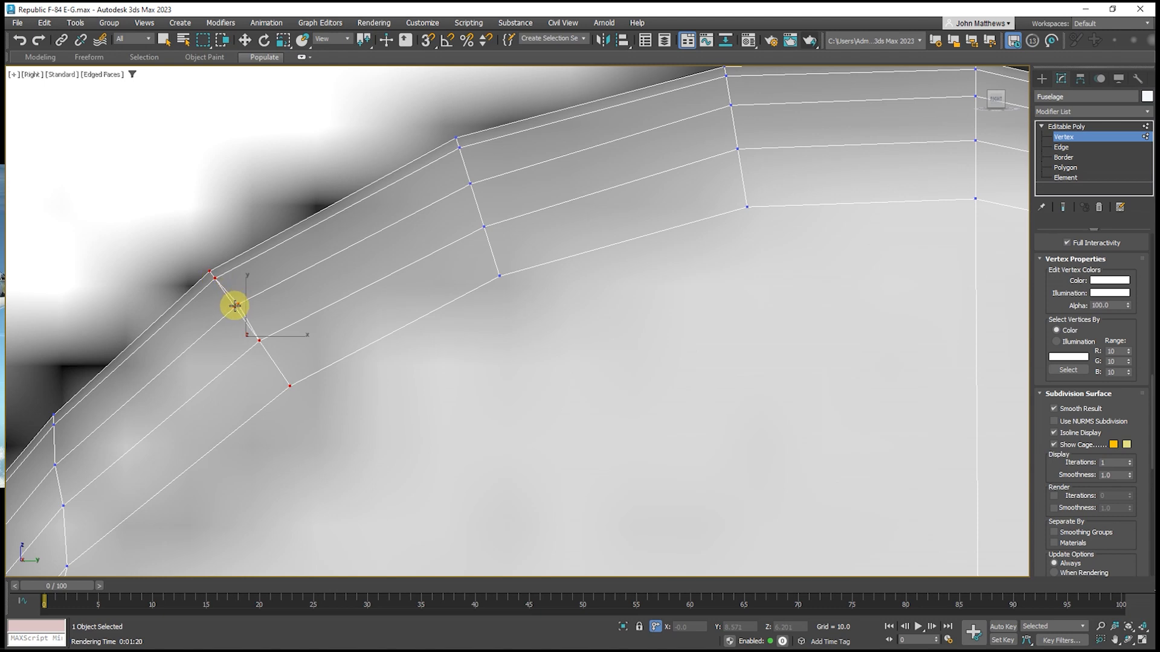
Flatten the fourth vertex row ahead of the tip's top centre along X and rotate it about 41° perpendicular to the outline
{"action": "scroll", "coordinate": [363, 347], "scroll_direction": "down", "scroll_amount": 3}
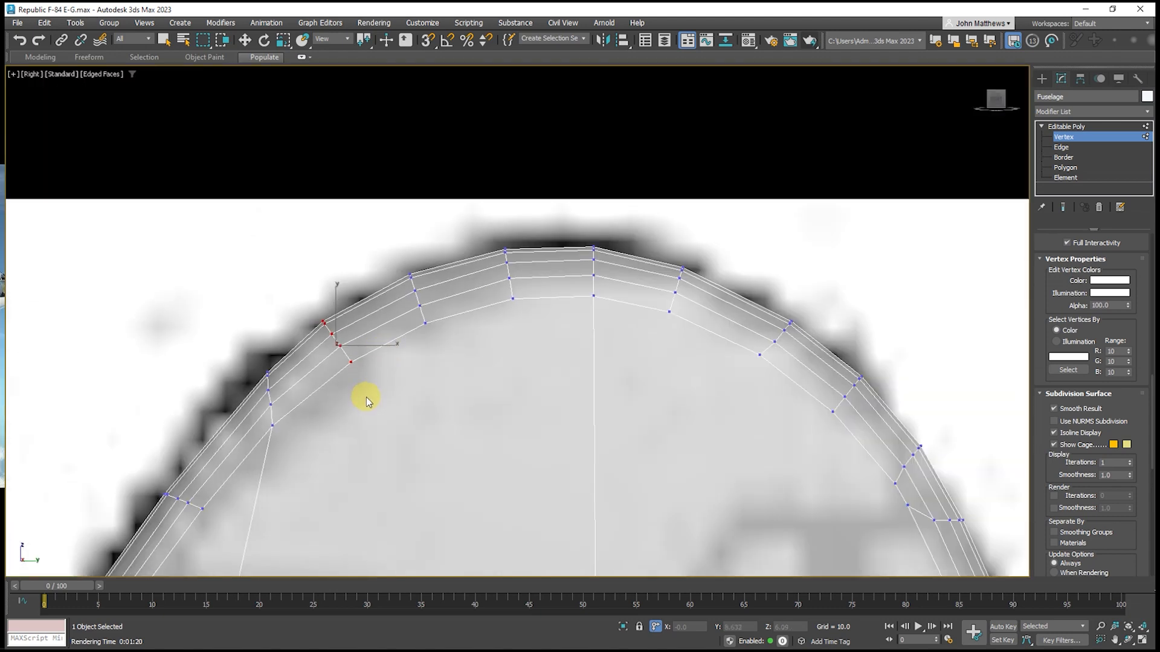
{"action": "scroll", "coordinate": [366, 398], "scroll_direction": "down", "scroll_amount": 1}
{"action": "scroll", "coordinate": [362, 404], "scroll_direction": "down", "scroll_amount": 1}
{"action": "scroll", "coordinate": [316, 413], "scroll_direction": "up", "scroll_amount": 5}
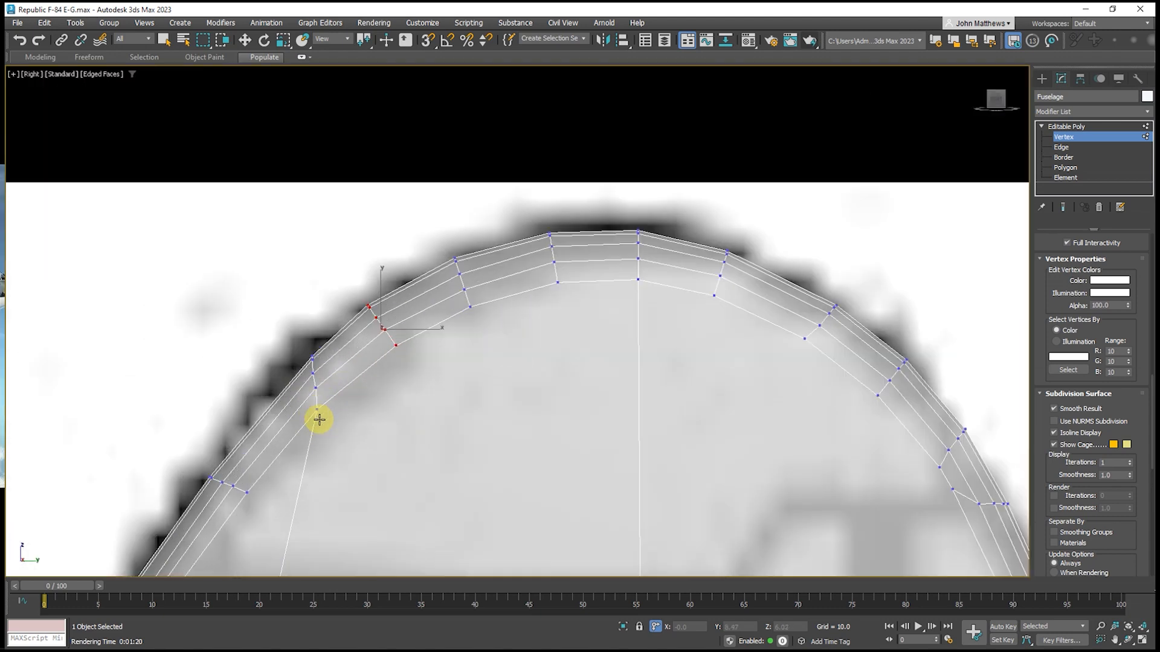
{"action": "key", "text": "e"}
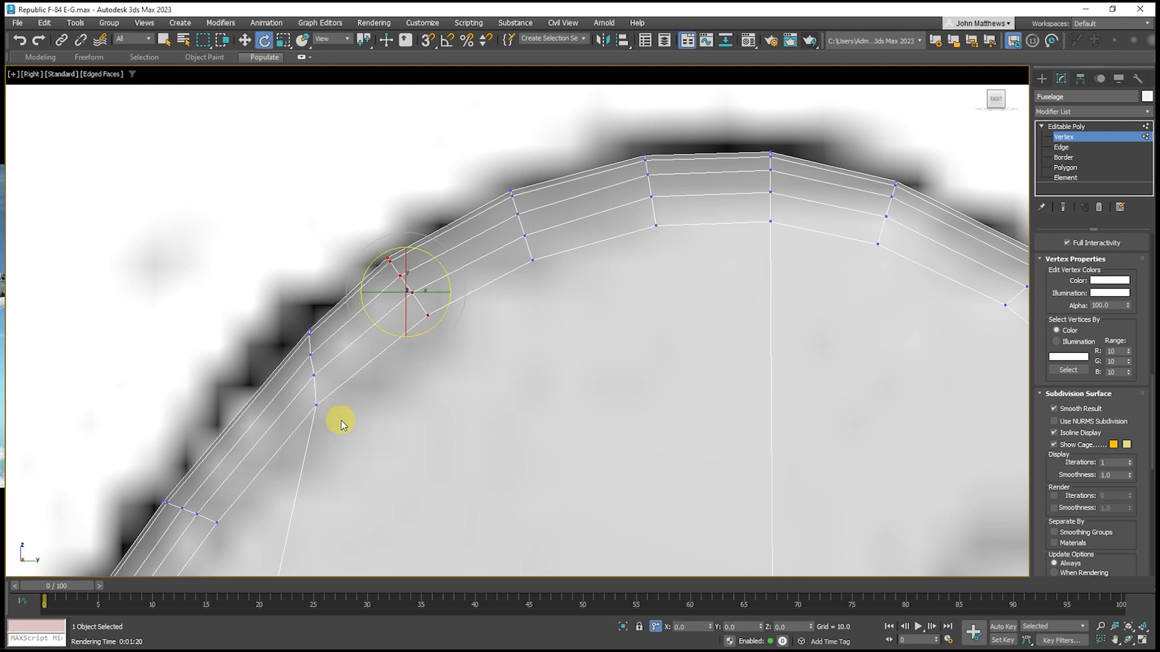
{"action": "left_click_drag", "start_coordinate": [336, 396], "coordinate": [292, 289]}
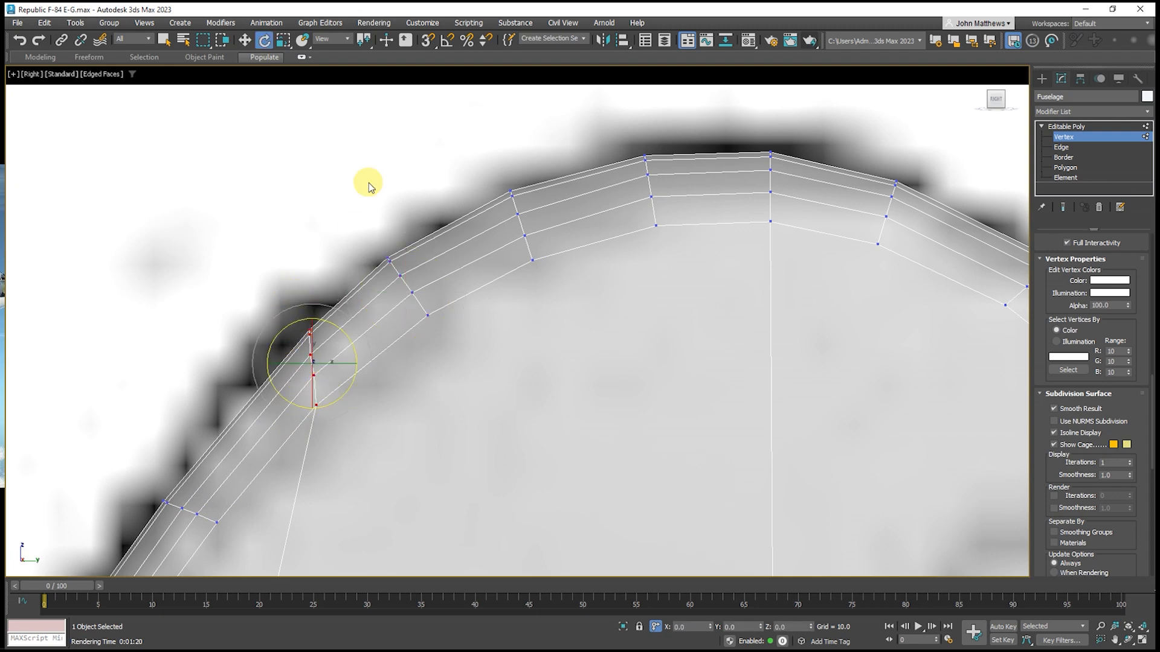
{"action": "left_click", "coordinate": [280, 40]}
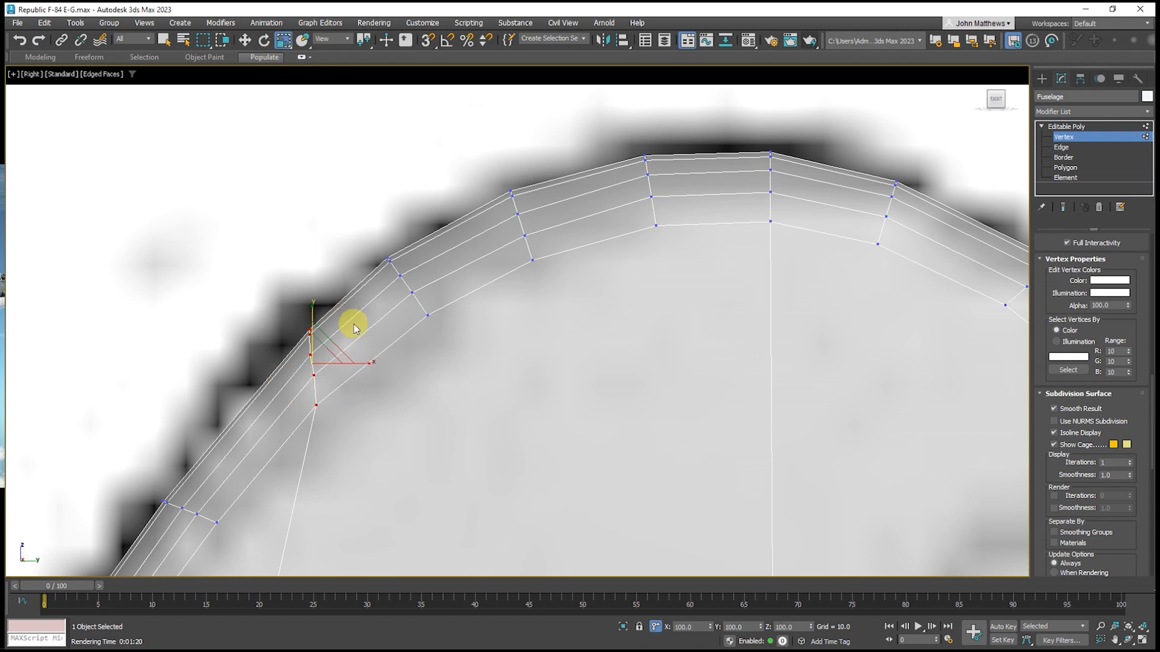
{"action": "left_click_drag", "start_coordinate": [368, 364], "coordinate": [3, 322]}
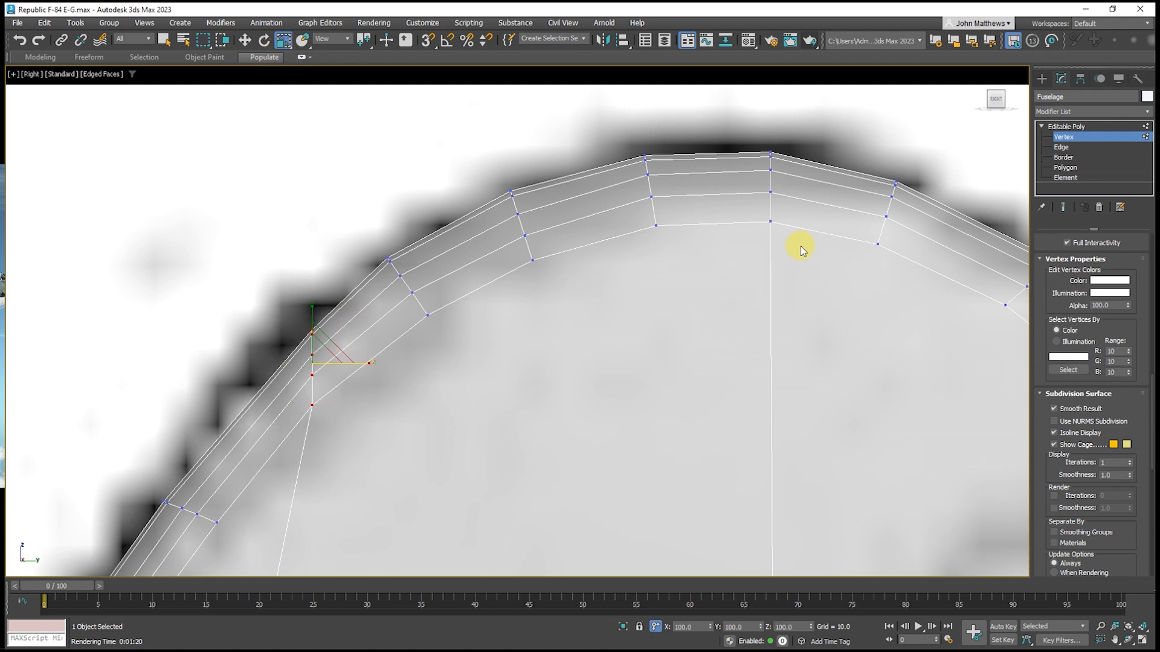
{"action": "left_click", "coordinate": [265, 40]}
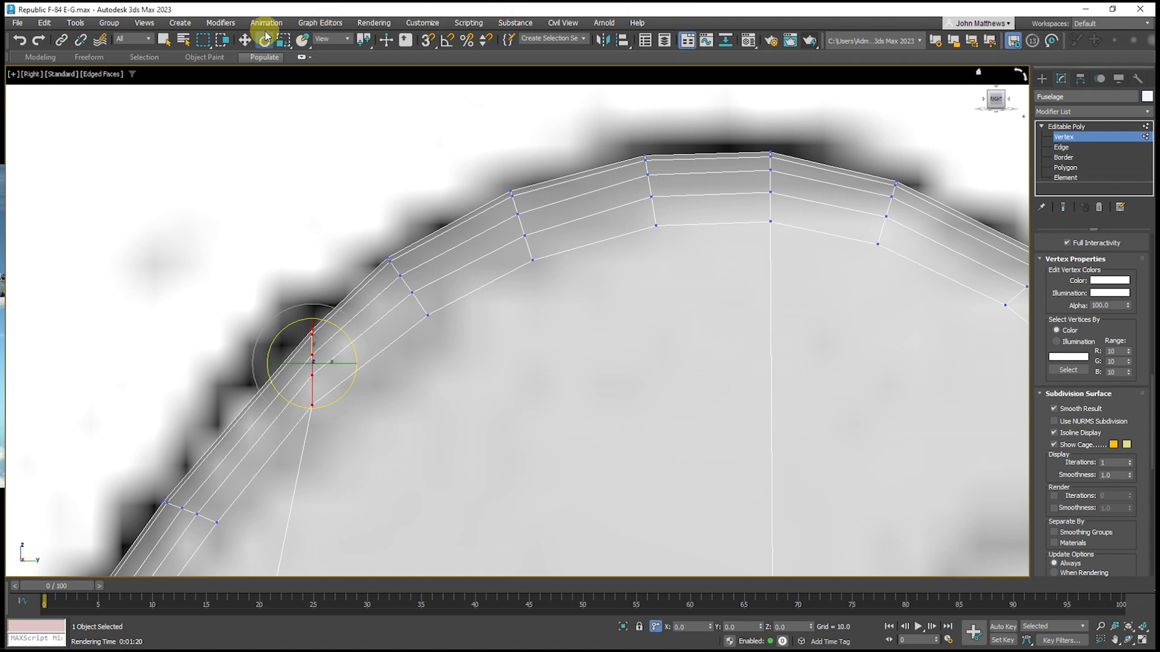
{"action": "left_click_drag", "start_coordinate": [344, 396], "coordinate": [363, 348]}
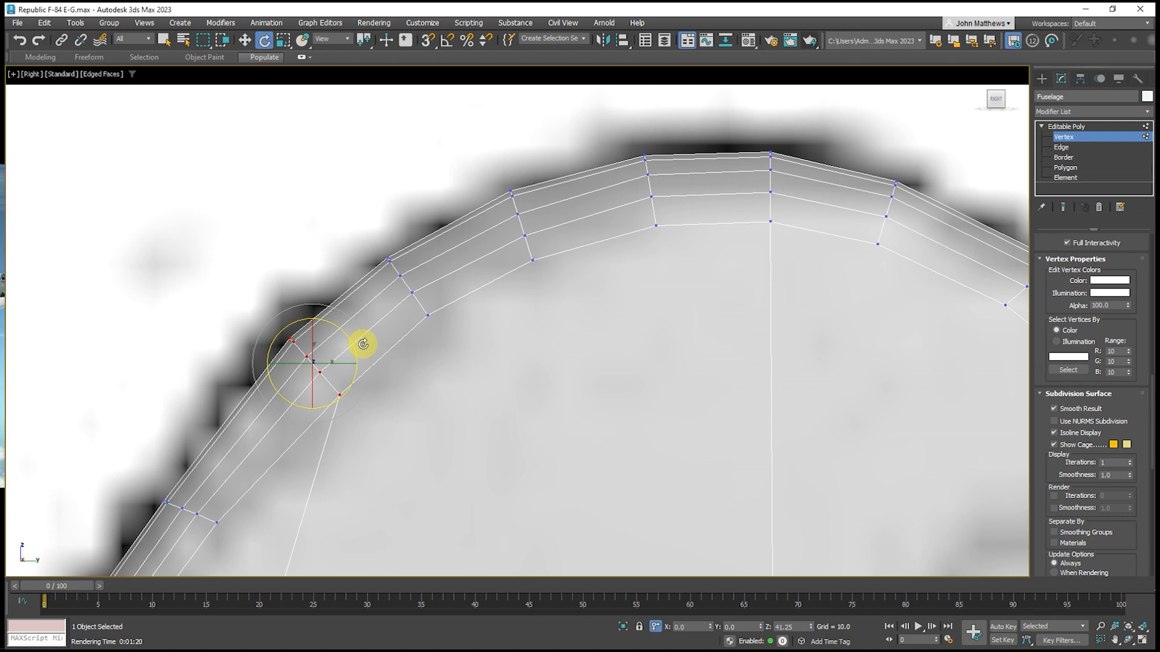
Rotate the fifth vertex row ahead of the tip's top centre, just above the horizontal edge, slightly toward perpendicular to the leading edge
{"action": "left_click", "coordinate": [285, 42]}
{"action": "left_click_drag", "start_coordinate": [186, 378], "coordinate": [252, 422]}
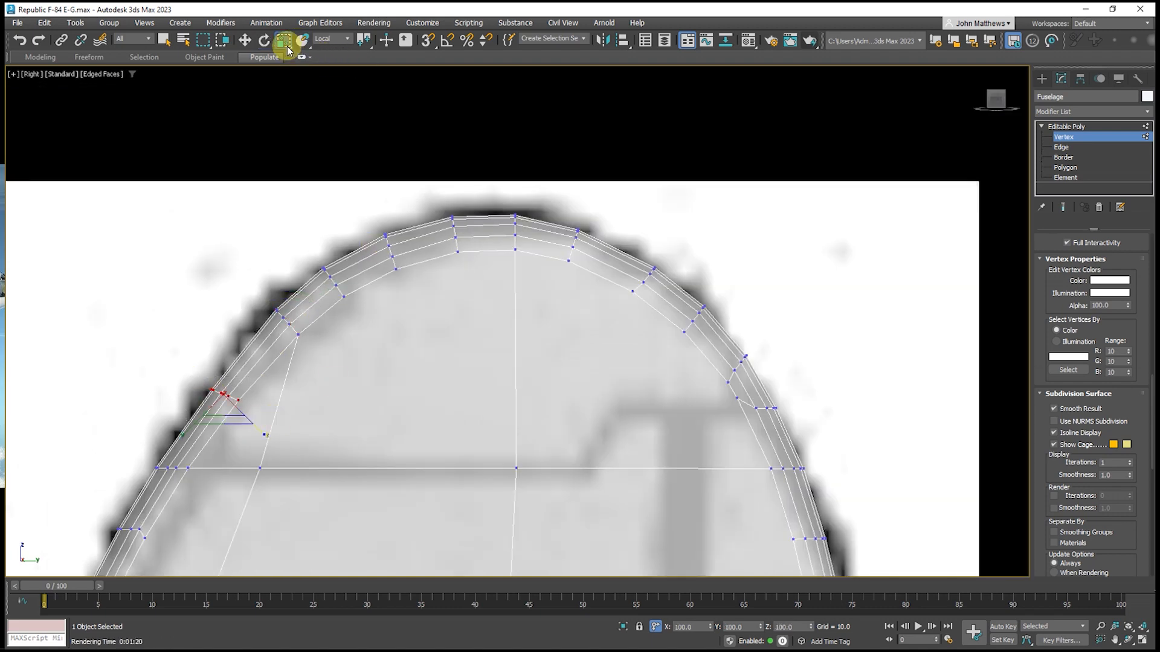
{"action": "left_click", "coordinate": [264, 42]}
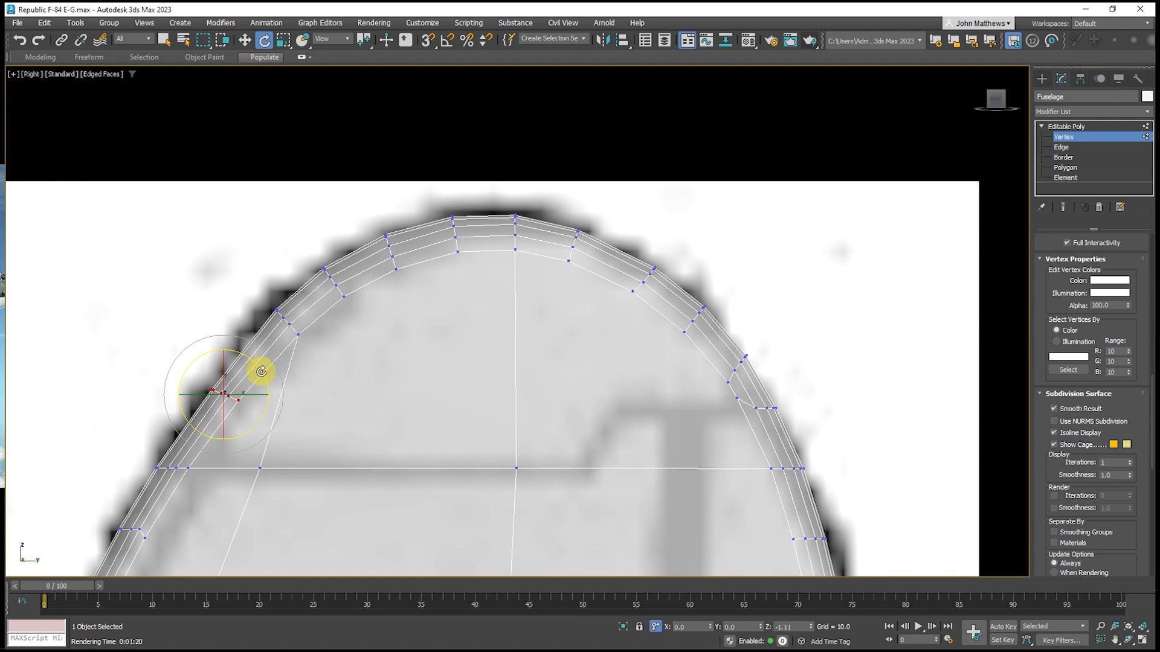
{"action": "left_click_drag", "start_coordinate": [264, 379], "coordinate": [263, 387]}
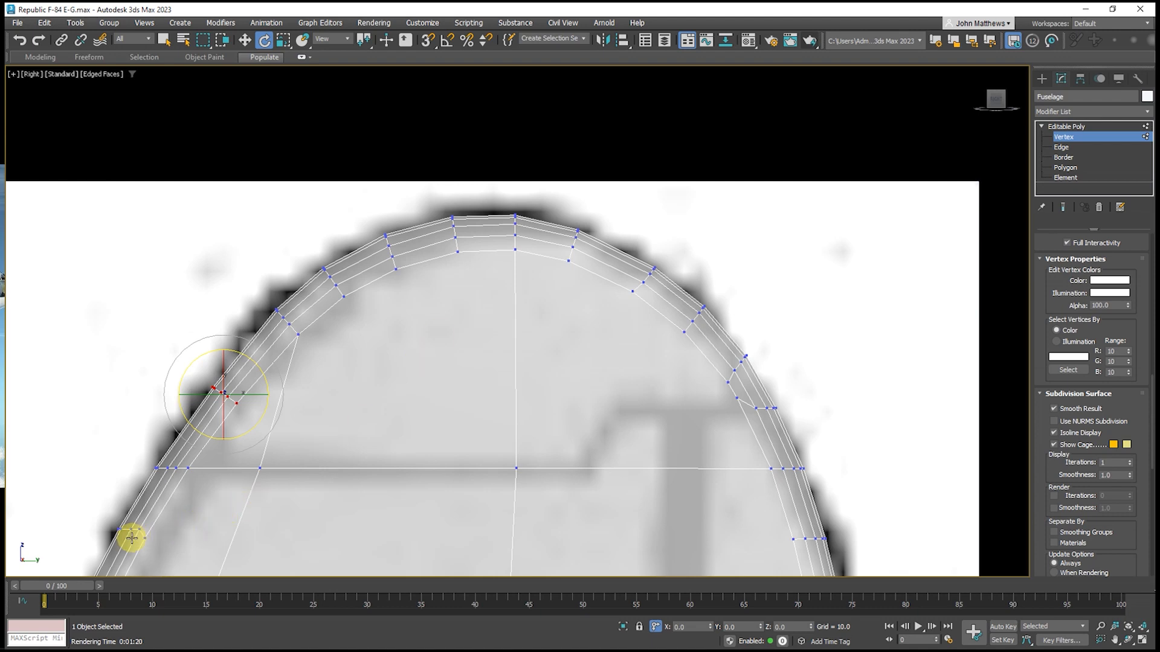
Move the inner vertices of the topmost row on the fin's leading-edge root fillet into a straight line with its outer vertices
{"action": "scroll", "coordinate": [135, 538], "scroll_direction": "up", "scroll_amount": 8}
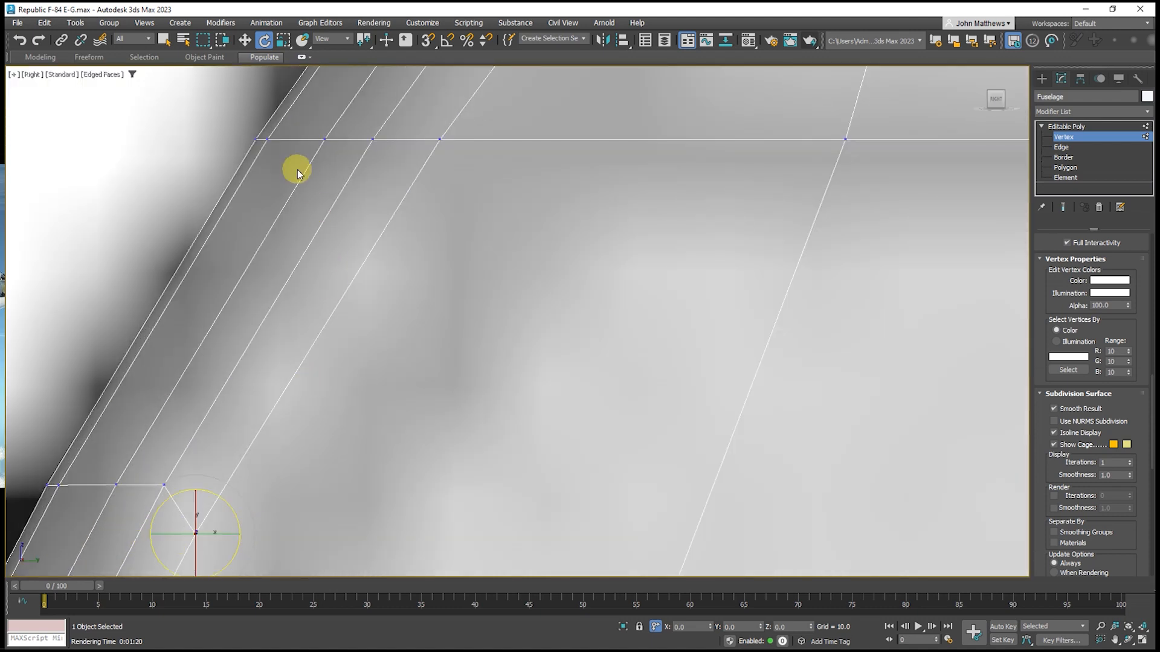
{"action": "left_click", "coordinate": [245, 41]}
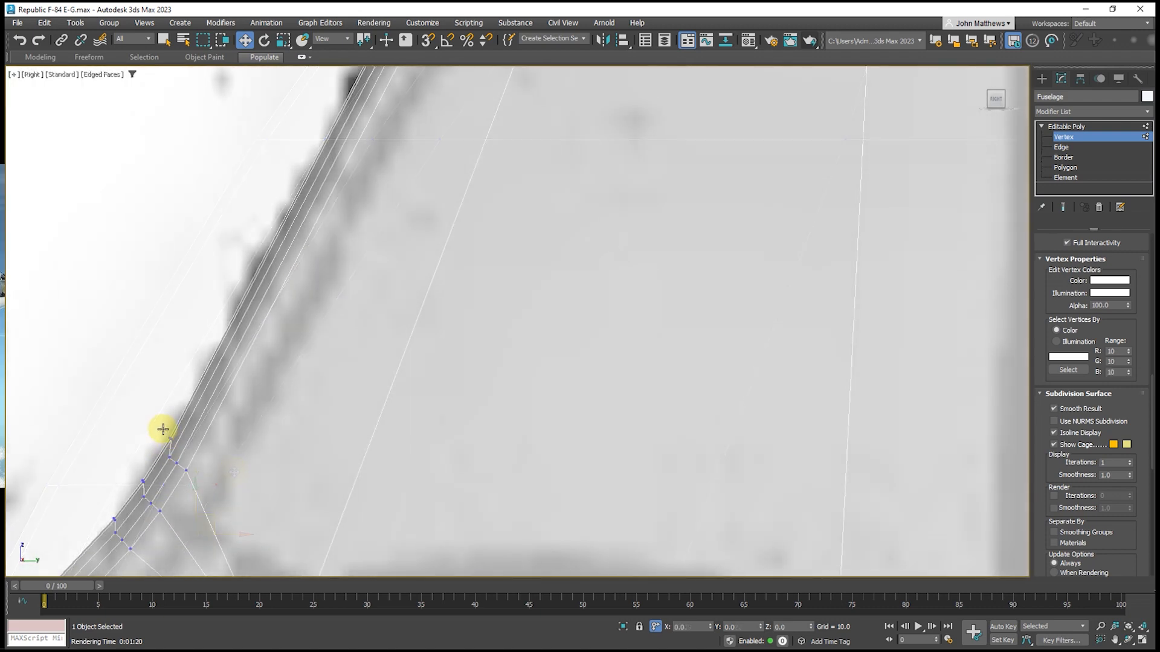
{"action": "scroll", "coordinate": [159, 432], "scroll_direction": "up", "scroll_amount": 5}
{"action": "scroll", "coordinate": [157, 439], "scroll_direction": "down", "scroll_amount": 3}
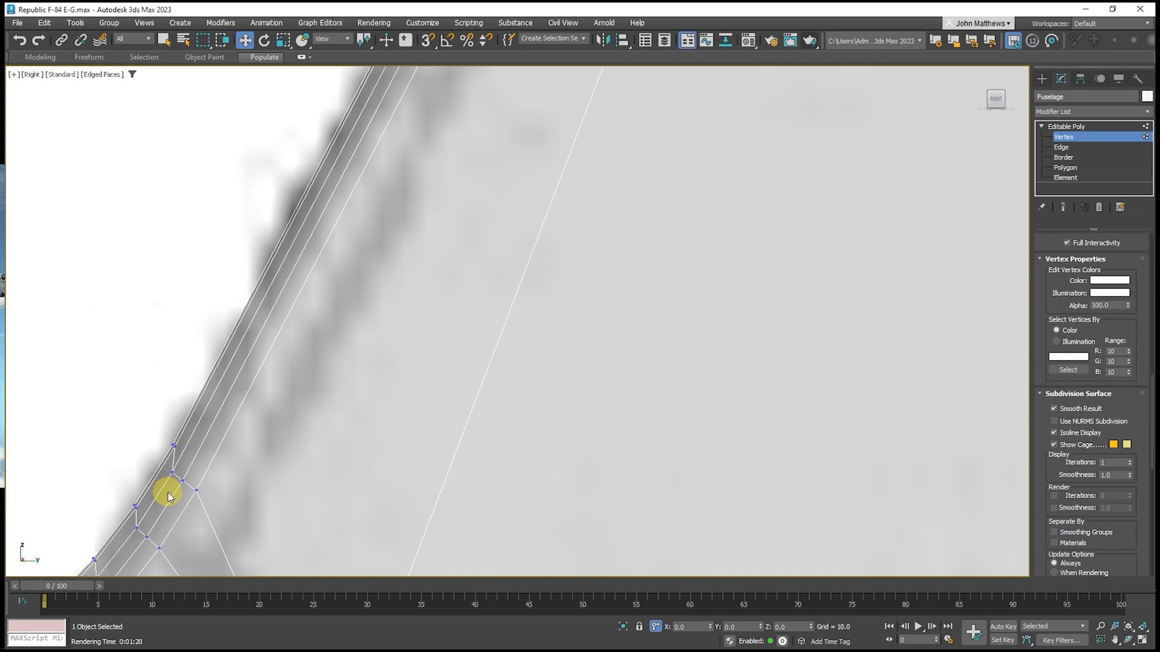
{"action": "left_click_drag", "start_coordinate": [201, 490], "coordinate": [199, 451]}
{"action": "scroll", "coordinate": [200, 451], "scroll_direction": "up", "scroll_amount": 3}
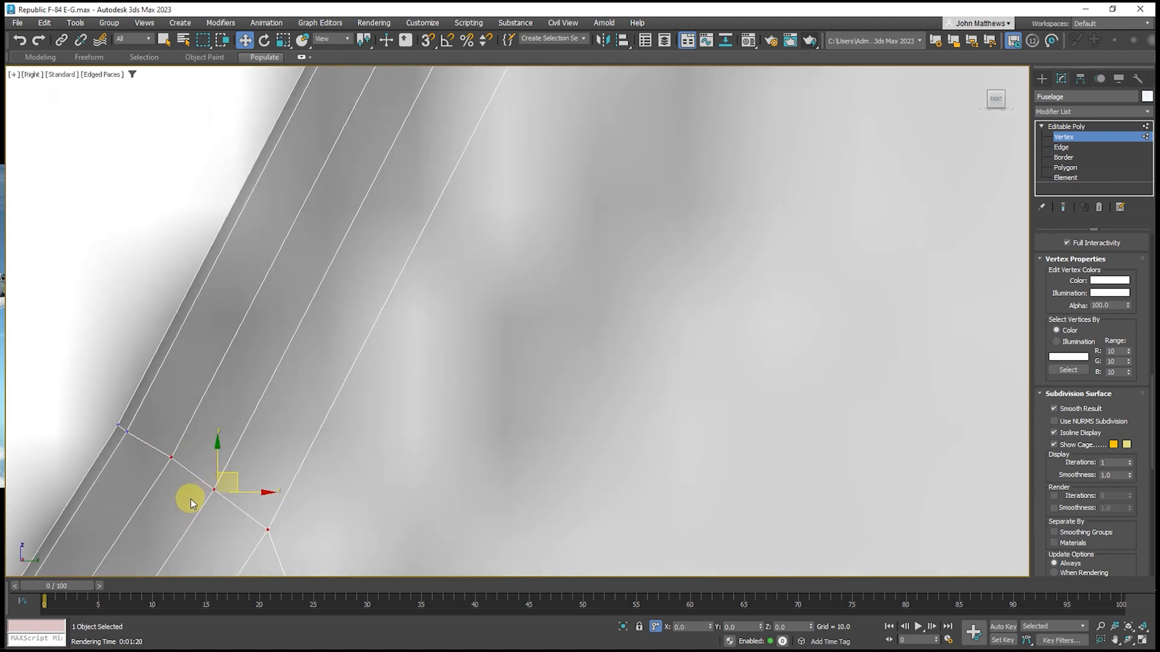
{"action": "left_click", "coordinate": [172, 459], "text": "alt"}
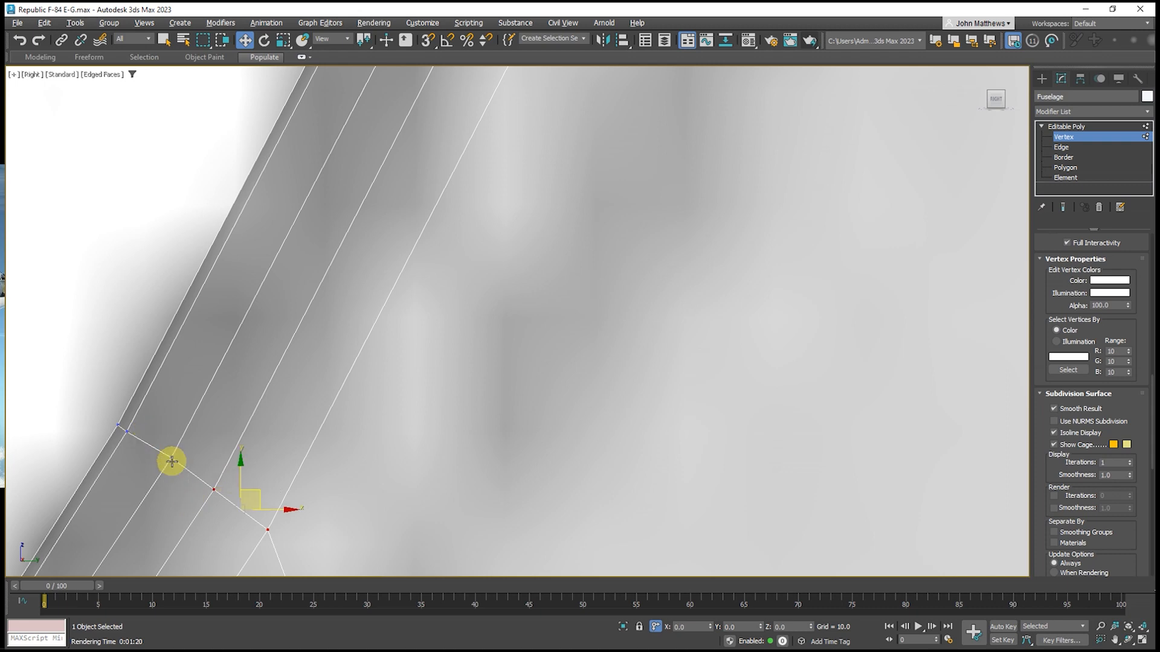
{"action": "left_click_drag", "start_coordinate": [258, 491], "coordinate": [260, 489]}
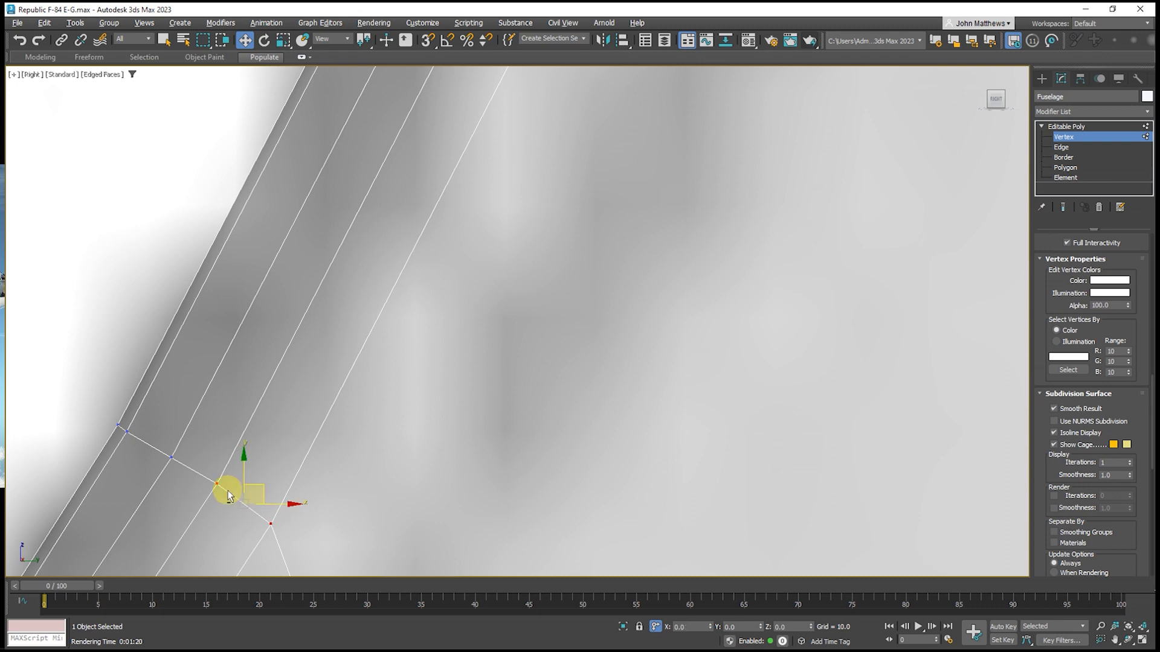
{"action": "left_click_drag", "start_coordinate": [227, 509], "coordinate": [300, 504], "text": "alt"}
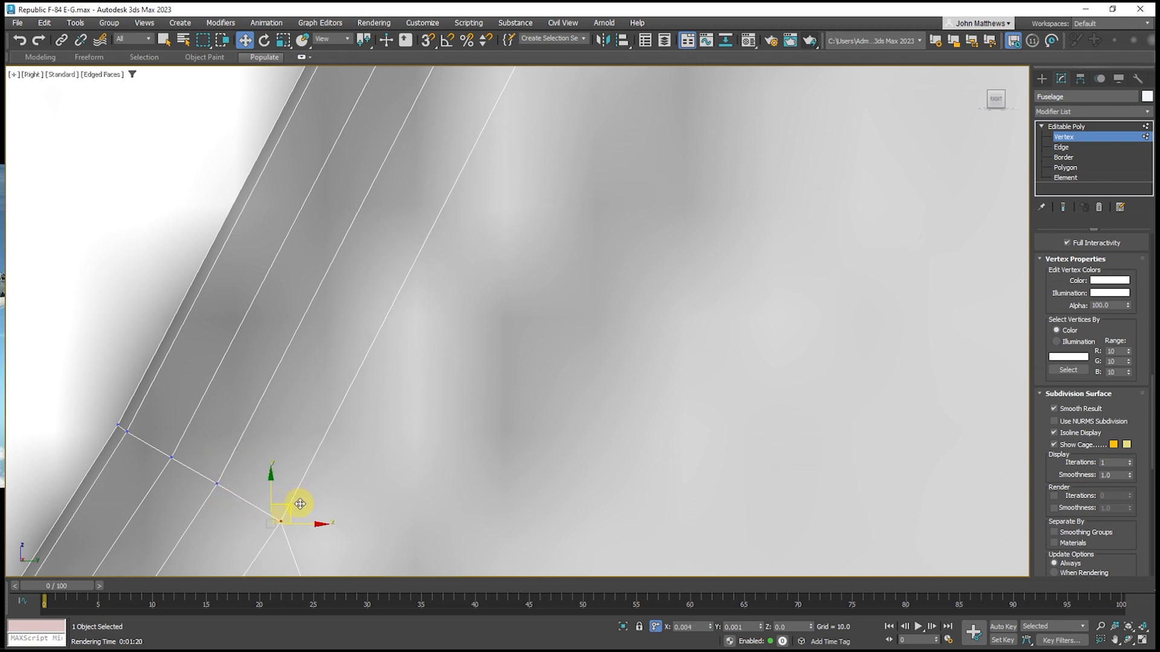
{"action": "scroll", "coordinate": [302, 483], "scroll_direction": "down", "scroll_amount": 5}
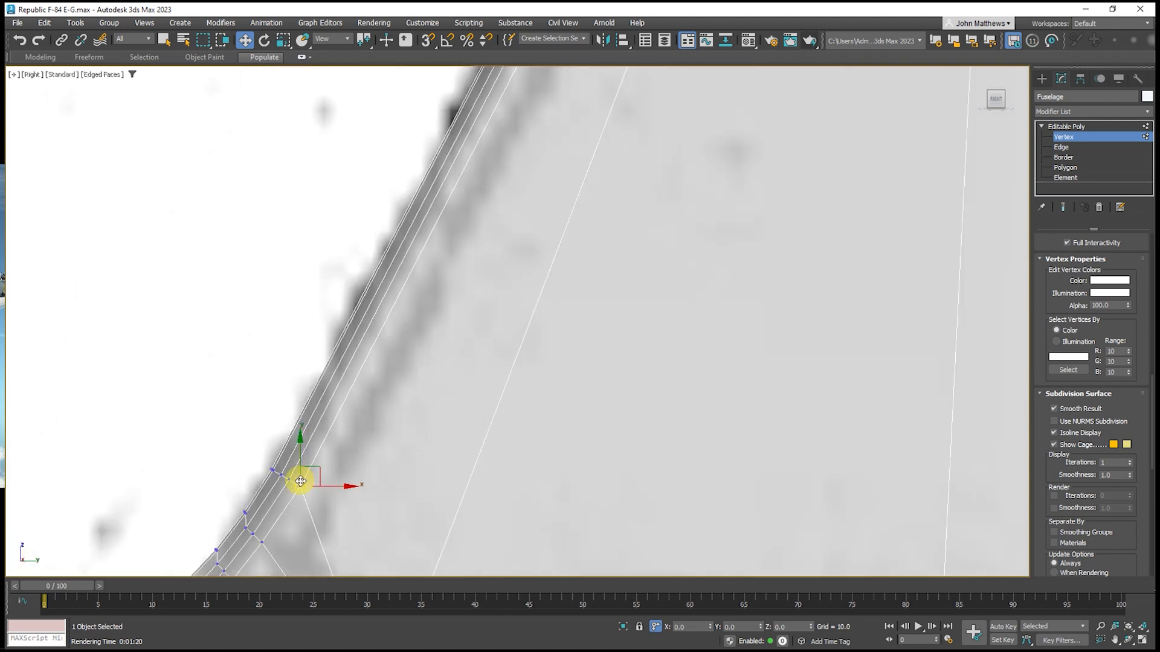
Straighten the fillet's second vertex row from the top by moving its inner vertices and nudging its outermost vertex
{"action": "middle_click_drag", "start_coordinate": [295, 396], "coordinate": [290, 372]}
{"action": "left_click_drag", "start_coordinate": [224, 403], "coordinate": [257, 395]}
{"action": "scroll", "coordinate": [242, 413], "scroll_direction": "up", "scroll_amount": 5}
{"action": "left_click_drag", "start_coordinate": [336, 423], "coordinate": [364, 436]}
{"action": "left_click", "coordinate": [240, 370]}
{"action": "left_click_drag", "start_coordinate": [253, 367], "coordinate": [259, 357]}
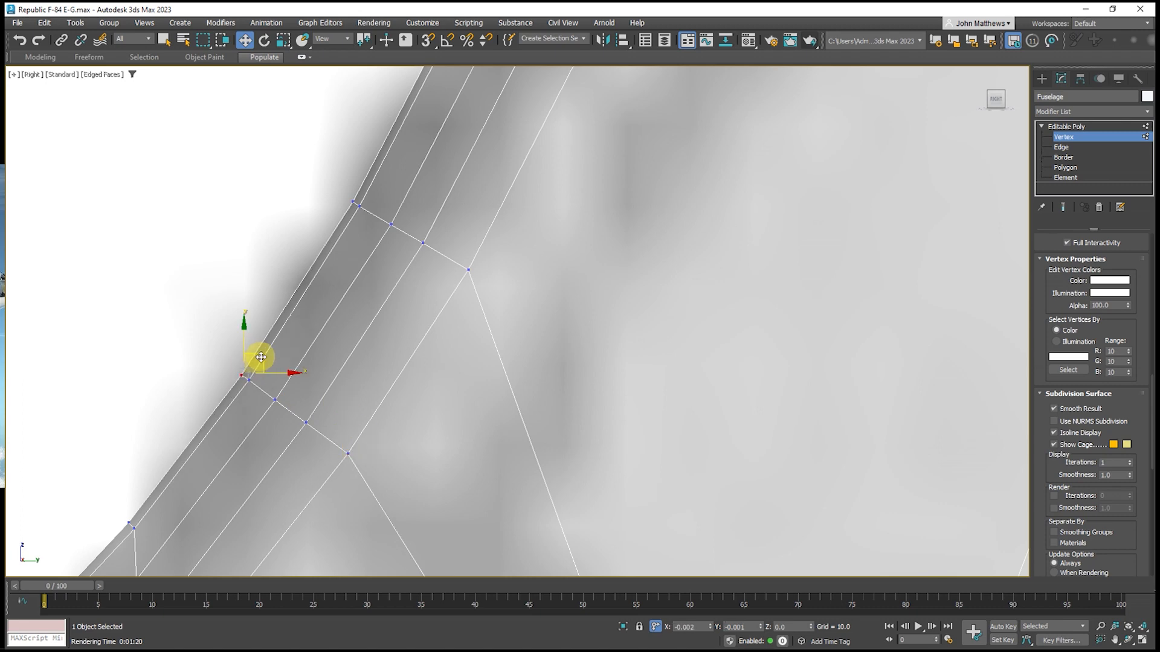
{"action": "scroll", "coordinate": [324, 342], "scroll_direction": "down", "scroll_amount": 5}
Adjust the outer vertices of the fillet's third row and align the fourth row's inner vertices into a straight line
{"action": "left_click", "coordinate": [256, 406]}
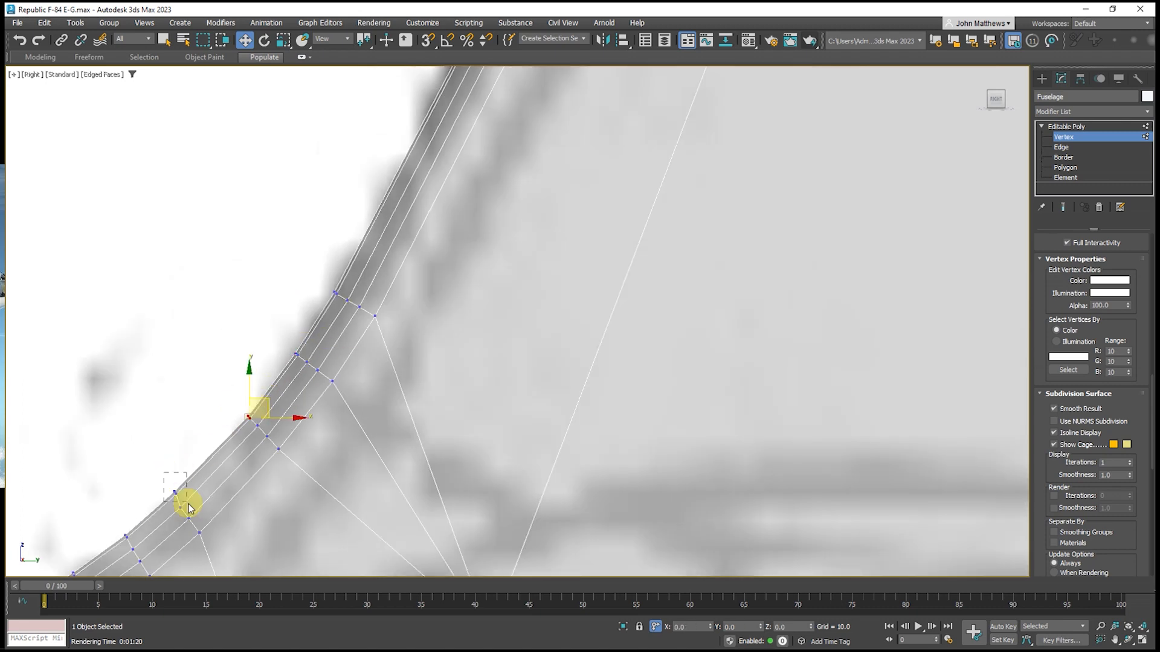
{"action": "scroll", "coordinate": [246, 422], "scroll_direction": "up", "scroll_amount": 3}
{"action": "left_click_drag", "start_coordinate": [241, 396], "coordinate": [309, 460]}
{"action": "mouse_move", "coordinate": [296, 407]}
{"action": "left_mouse_down"}
{"action": "mouse_move", "coordinate": [302, 400]}
{"action": "mouse_move", "coordinate": [275, 404]}
{"action": "mouse_move", "coordinate": [315, 412]}
{"action": "left_mouse_up"}
{"action": "left_click_drag", "start_coordinate": [273, 401], "coordinate": [329, 421], "text": "alt"}
Move the inner vertices of the fillet's fifth row and of its frontmost row into line with their outer vertices
{"action": "middle_click_drag", "start_coordinate": [135, 460], "coordinate": [317, 409]}
{"action": "scroll", "coordinate": [317, 409], "scroll_direction": "up", "scroll_amount": 2}
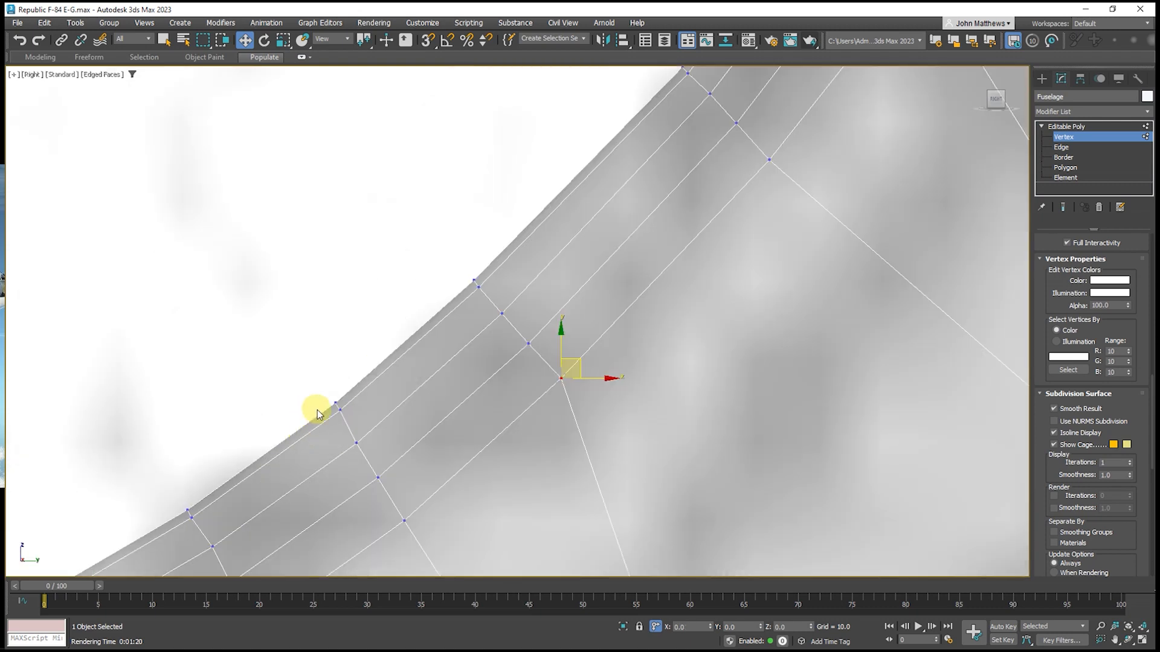
{"action": "left_click_drag", "start_coordinate": [344, 423], "coordinate": [432, 532]}
{"action": "mouse_move", "coordinate": [400, 465]}
{"action": "left_mouse_down"}
{"action": "mouse_move", "coordinate": [366, 433]}
{"action": "mouse_move", "coordinate": [416, 476]}
{"action": "left_mouse_up"}
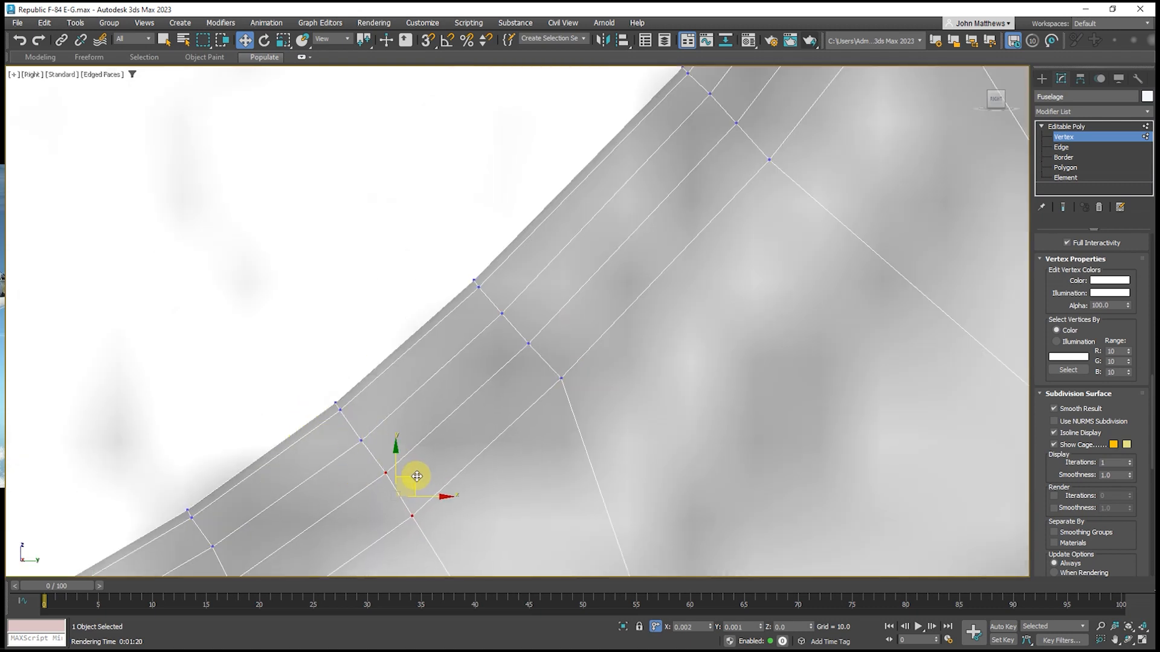
{"action": "scroll", "coordinate": [415, 477], "scroll_direction": "down", "scroll_amount": 4}
{"action": "scroll", "coordinate": [231, 466], "scroll_direction": "up", "scroll_amount": 3}
{"action": "middle_click_drag", "start_coordinate": [214, 557], "coordinate": [277, 382]}
{"action": "scroll", "coordinate": [231, 467], "scroll_direction": "down", "scroll_amount": 2}
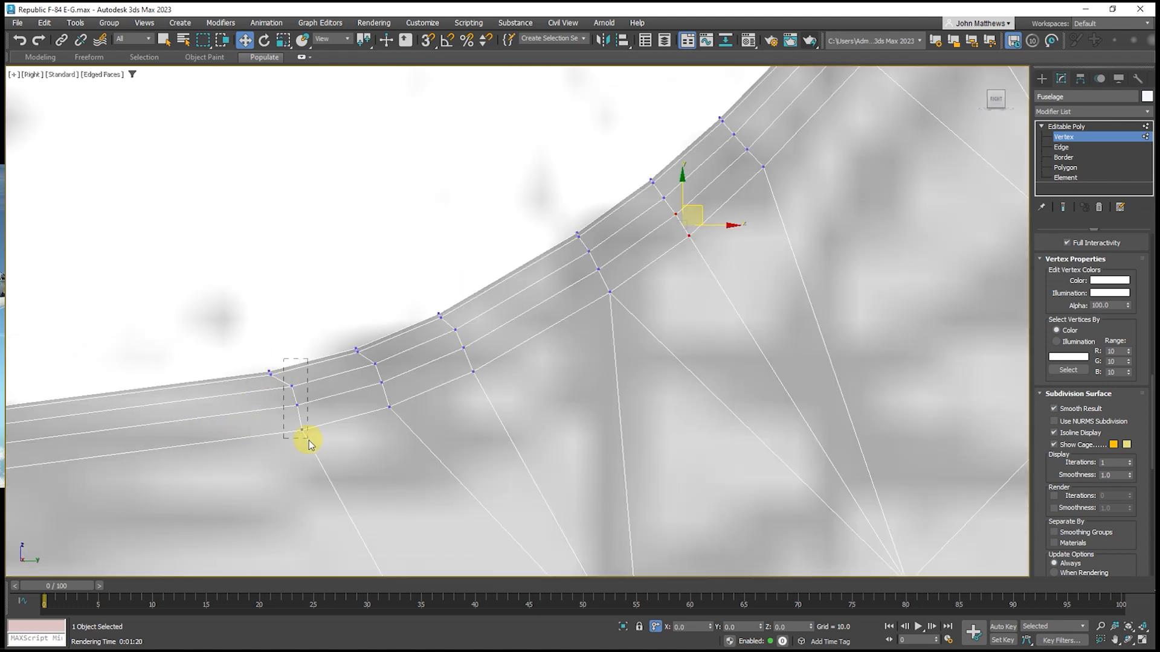
{"action": "left_click_drag", "start_coordinate": [309, 440], "coordinate": [309, 440]}
{"action": "scroll", "coordinate": [292, 415], "scroll_direction": "down", "scroll_amount": 3}
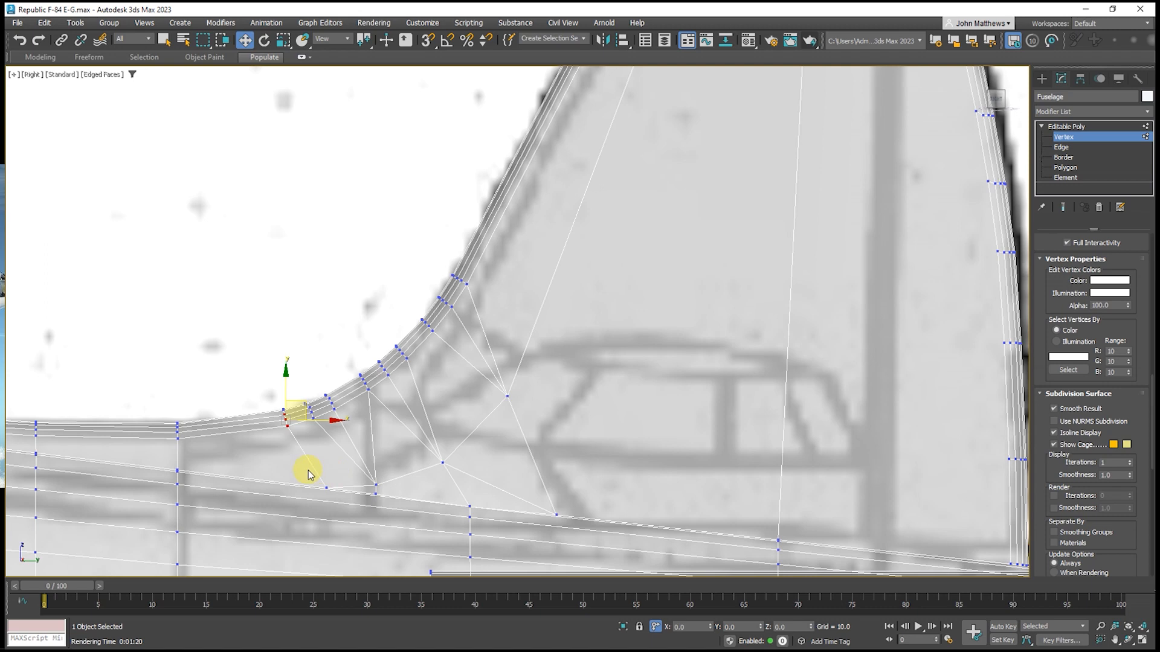
Cut an edge from the innermost vertex of the fillet's second row from the front down to the nearest fuselage vertex below
{"action": "right_click", "coordinate": [320, 468]}
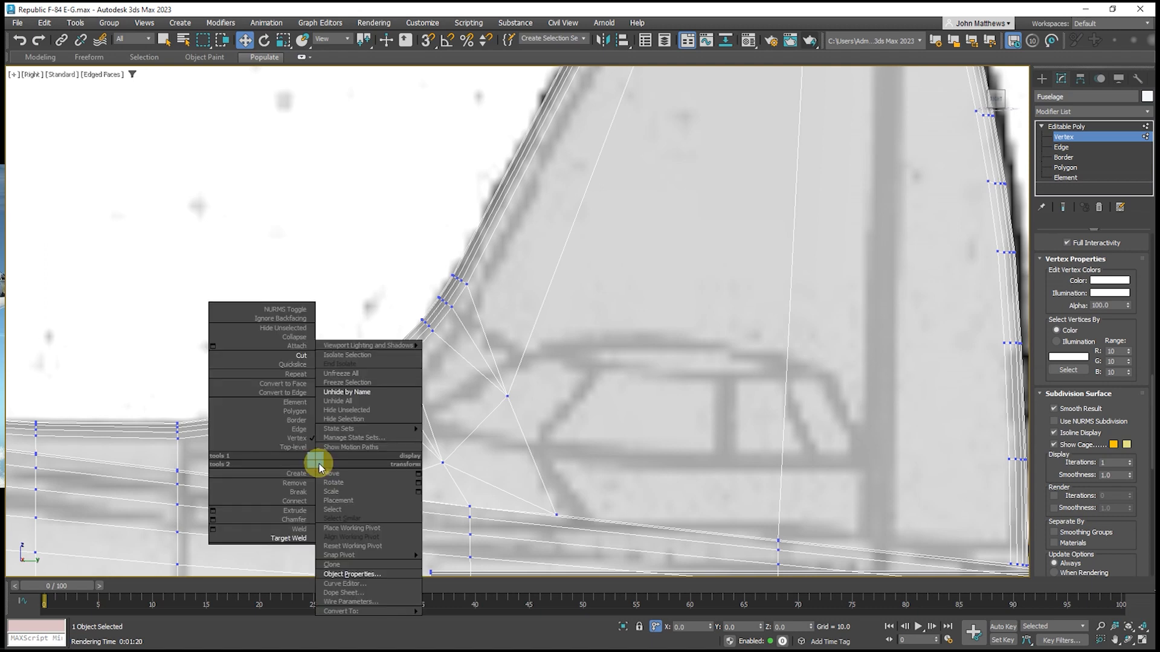
{"action": "left_click", "coordinate": [303, 355]}
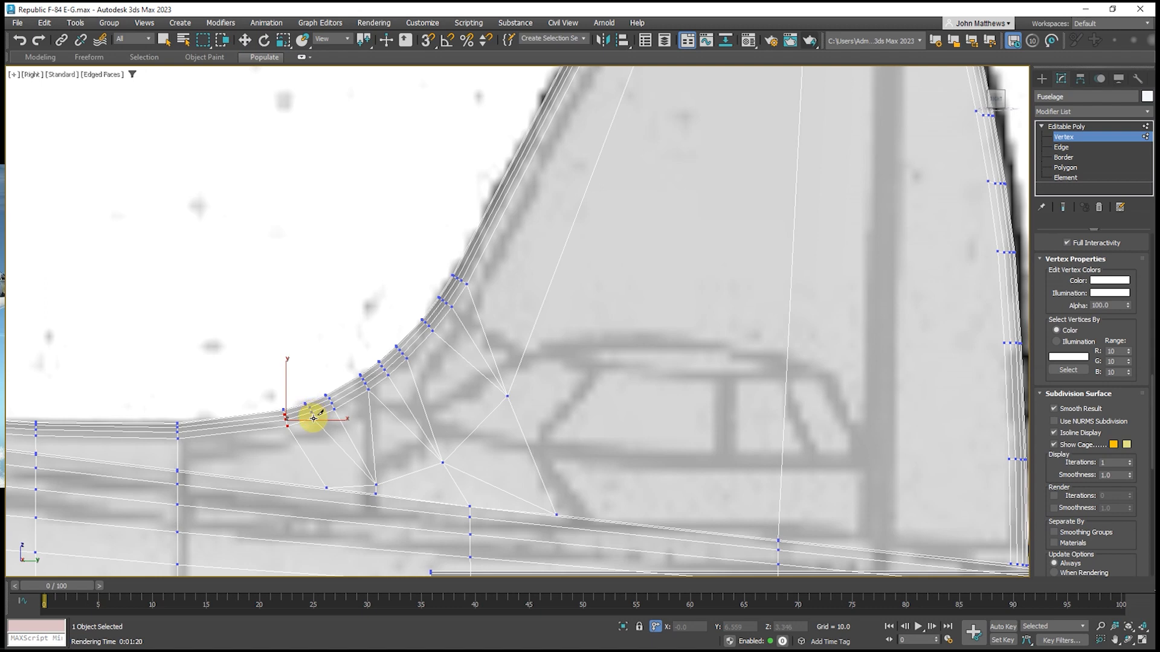
{"action": "left_click", "coordinate": [314, 418]}
{"action": "scroll", "coordinate": [329, 477], "scroll_direction": "up", "scroll_amount": 5}
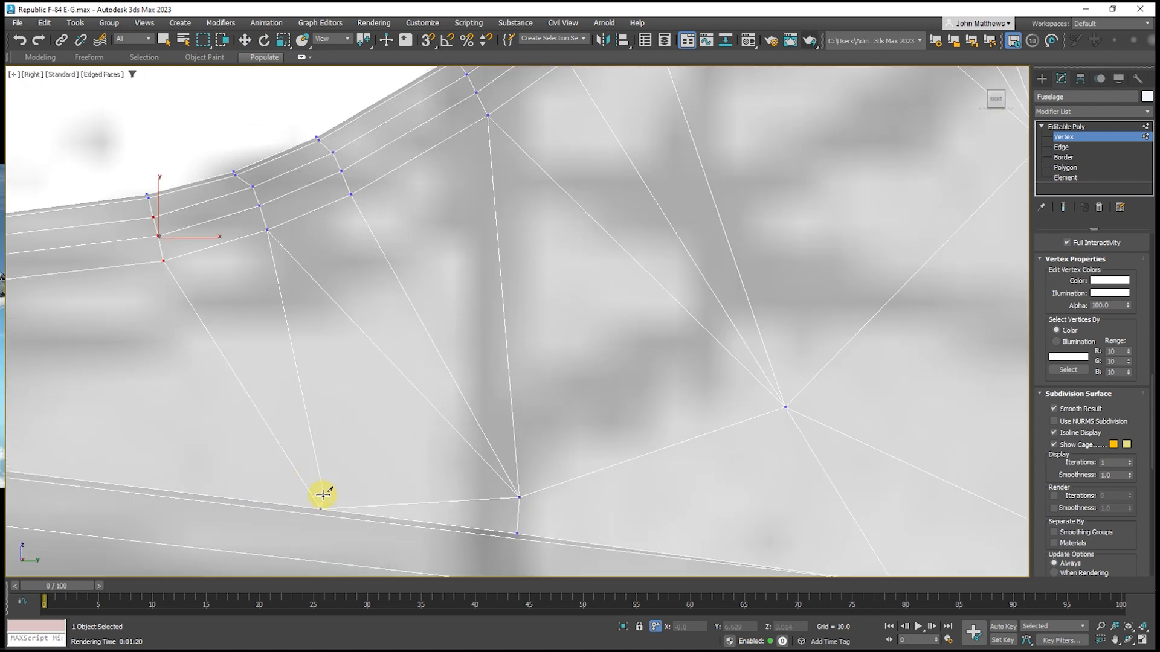
{"action": "scroll", "coordinate": [333, 500], "scroll_direction": "down", "scroll_amount": 5}
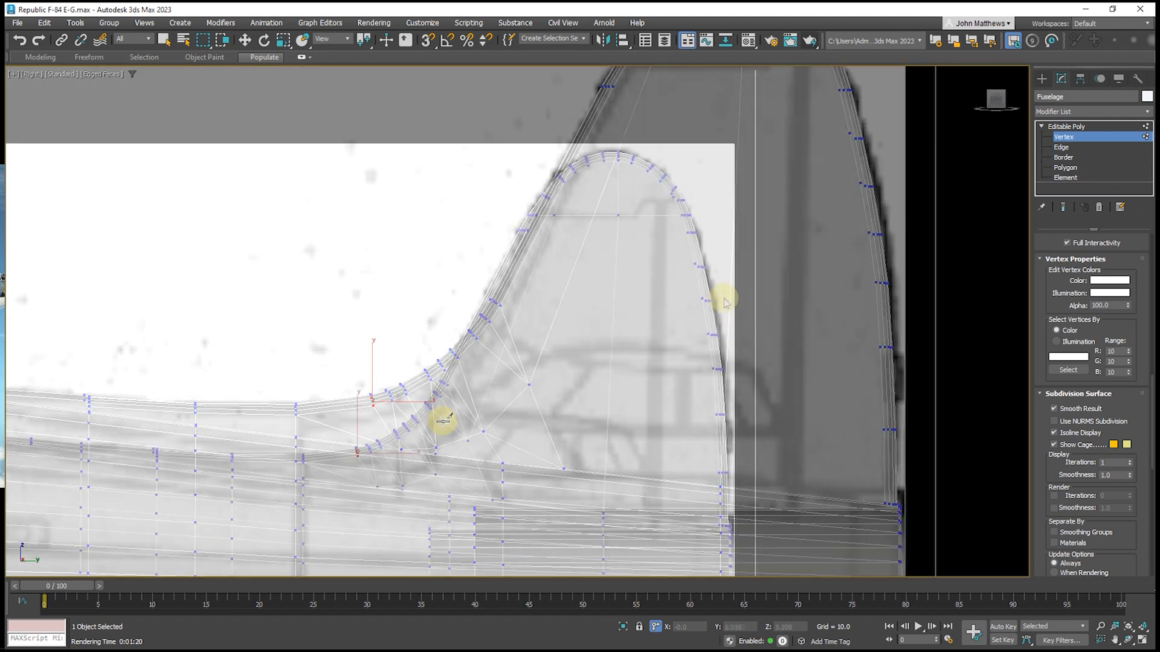
Flatten the uneven vertex row midway down the fin's trailing edge by scaling Y to 0 in the View coordinate system
{"action": "scroll", "coordinate": [627, 300], "scroll_direction": "up", "scroll_amount": 5}
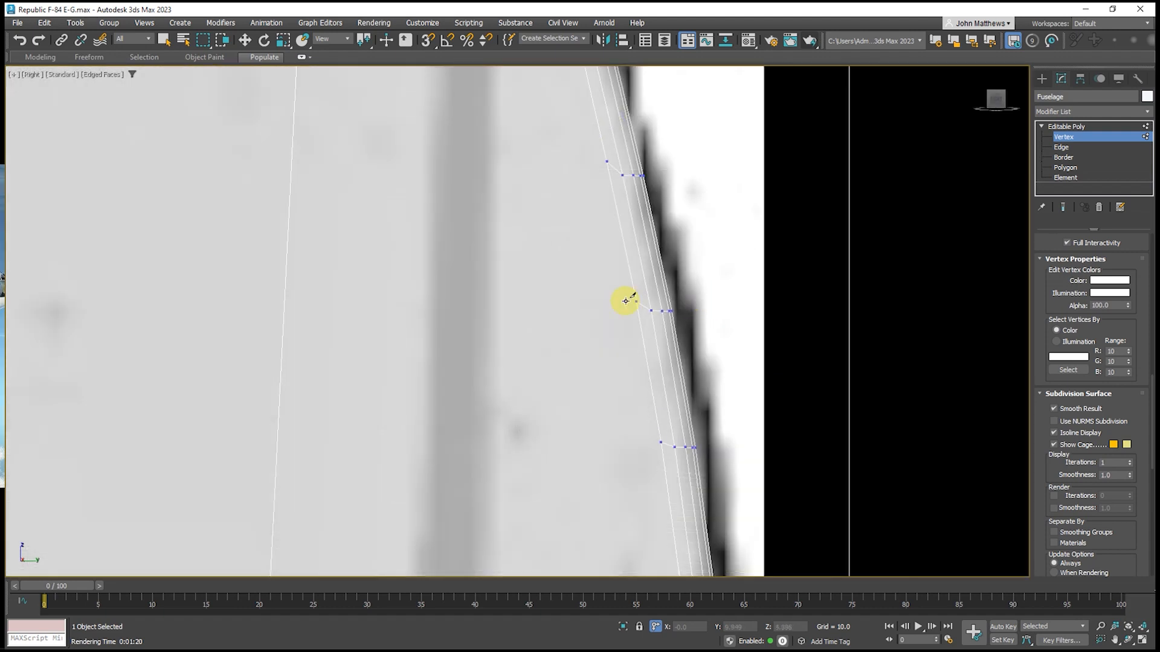
{"action": "key", "text": "w"}
{"action": "scroll", "coordinate": [647, 319], "scroll_direction": "up", "scroll_amount": 3}
{"action": "left_click_drag", "start_coordinate": [572, 246], "coordinate": [801, 329]}
{"action": "left_click", "coordinate": [283, 39]}
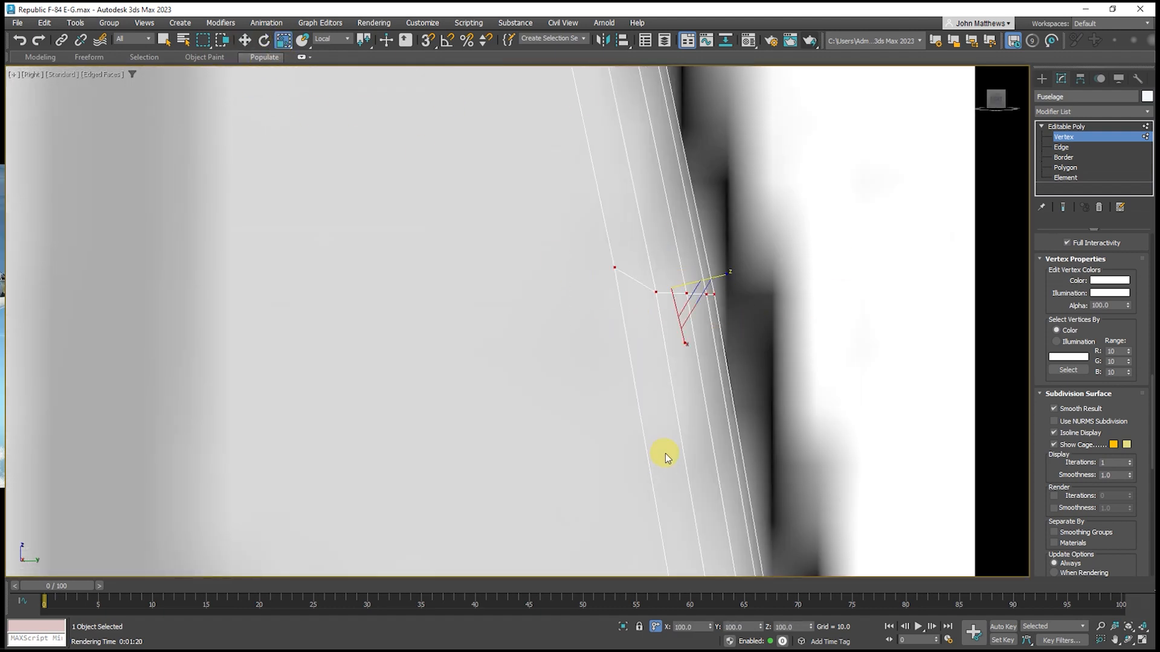
{"action": "left_click", "coordinate": [336, 39]}
{"action": "left_click", "coordinate": [333, 48]}
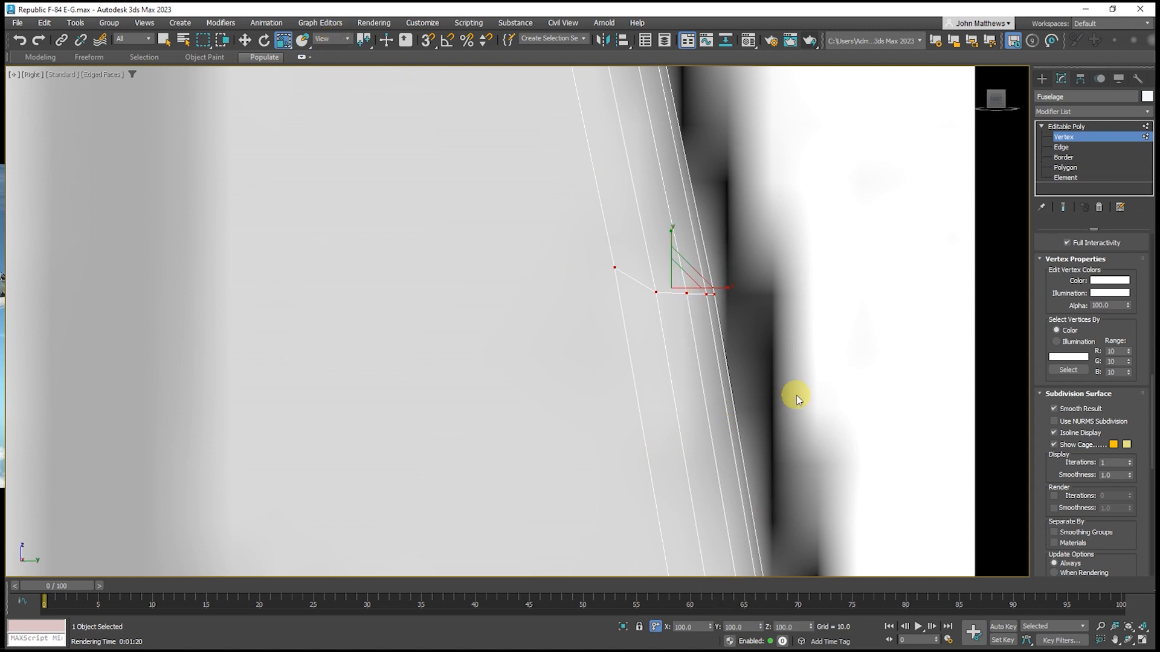
{"action": "left_click_drag", "start_coordinate": [754, 626], "coordinate": [691, 621]}
{"action": "type", "text": "0"}
{"action": "key", "text": "Return"}
{"action": "scroll", "coordinate": [602, 416], "scroll_direction": "down", "scroll_amount": 5}
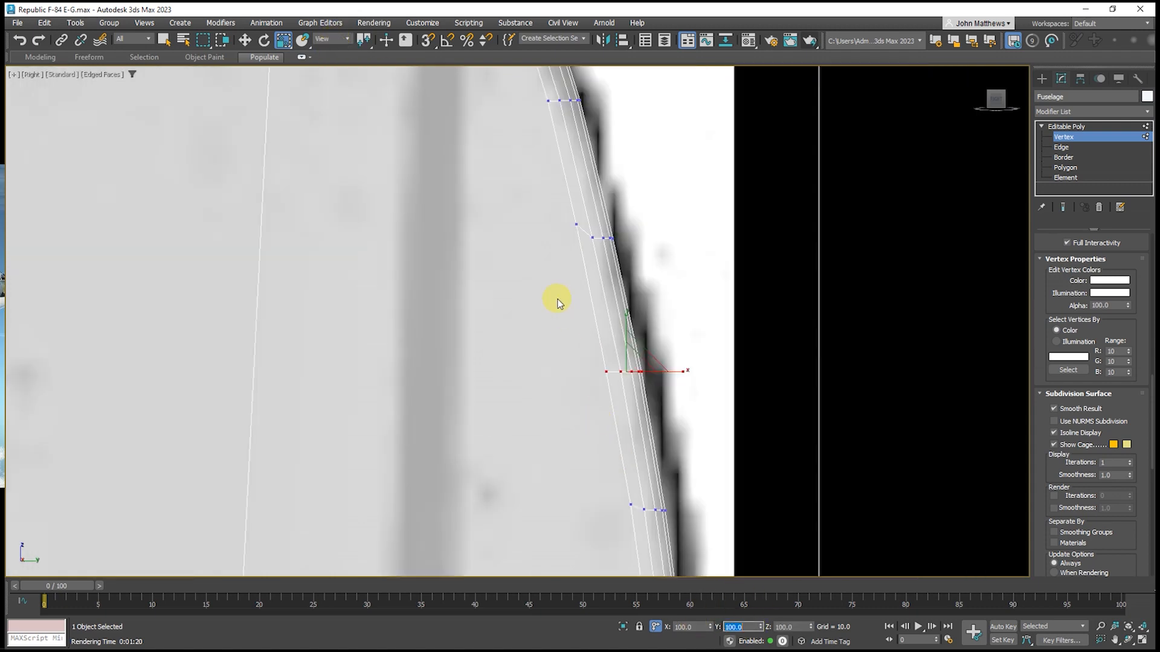
Flatten the two trailing-edge vertex rows directly above by scaling each to 0 in Y
{"action": "left_click_drag", "start_coordinate": [555, 297], "coordinate": [658, 218]}
{"action": "left_click_drag", "start_coordinate": [752, 626], "coordinate": [697, 625]}
{"action": "type", "text": "0"}
{"action": "key", "text": "Return"}
{"action": "left_click_drag", "start_coordinate": [524, 142], "coordinate": [596, 80]}
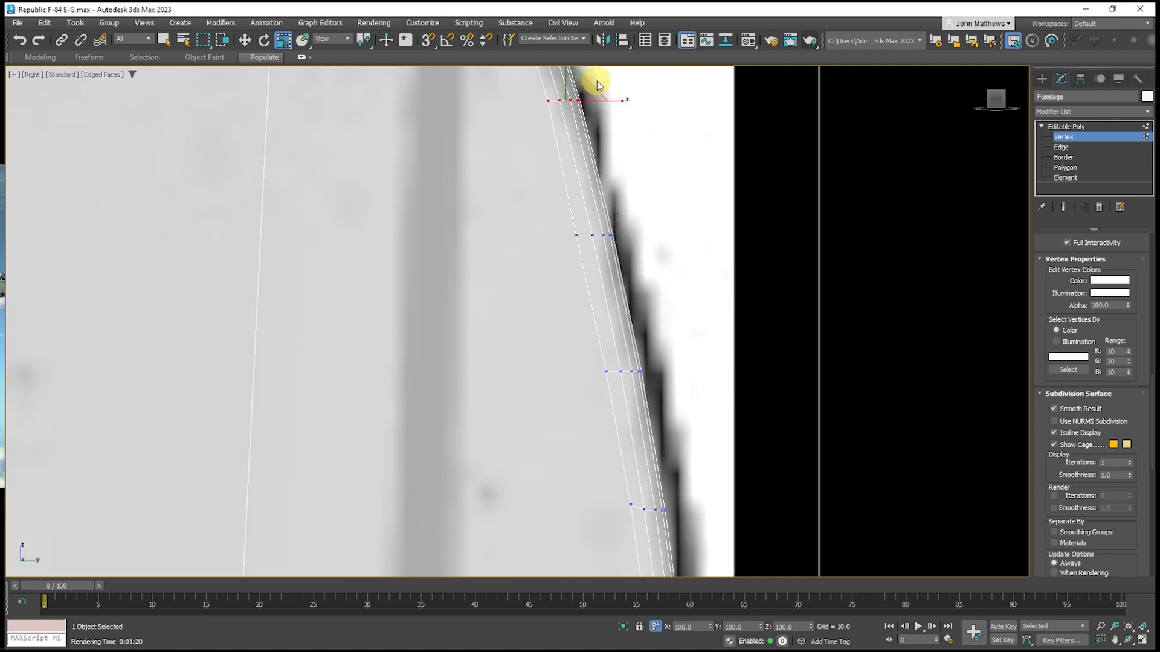
{"action": "left_click_drag", "start_coordinate": [753, 628], "coordinate": [681, 629]}
Flatten the two vertex rows directly below the first levelled trailing-edge row by scaling each to 0 in Y
{"action": "left_click_drag", "start_coordinate": [614, 518], "coordinate": [703, 488]}
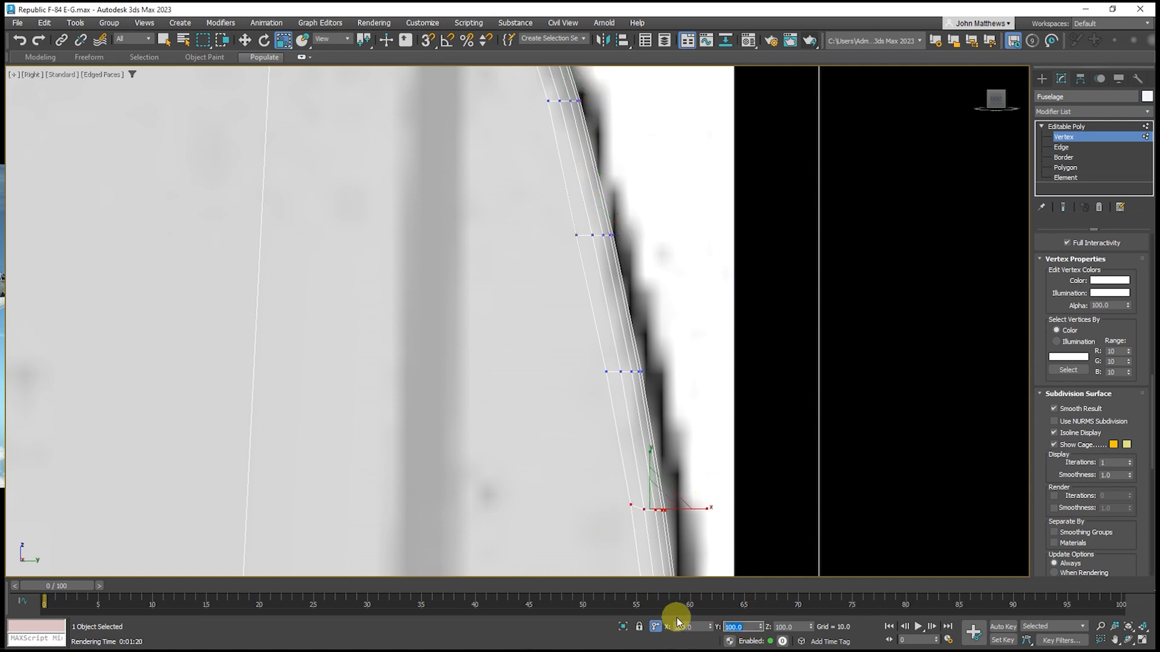
{"action": "middle_click_drag", "start_coordinate": [739, 441], "coordinate": [696, 134]}
{"action": "left_click_drag", "start_coordinate": [591, 305], "coordinate": [654, 361]}
{"action": "left_click_drag", "start_coordinate": [752, 627], "coordinate": [679, 634]}
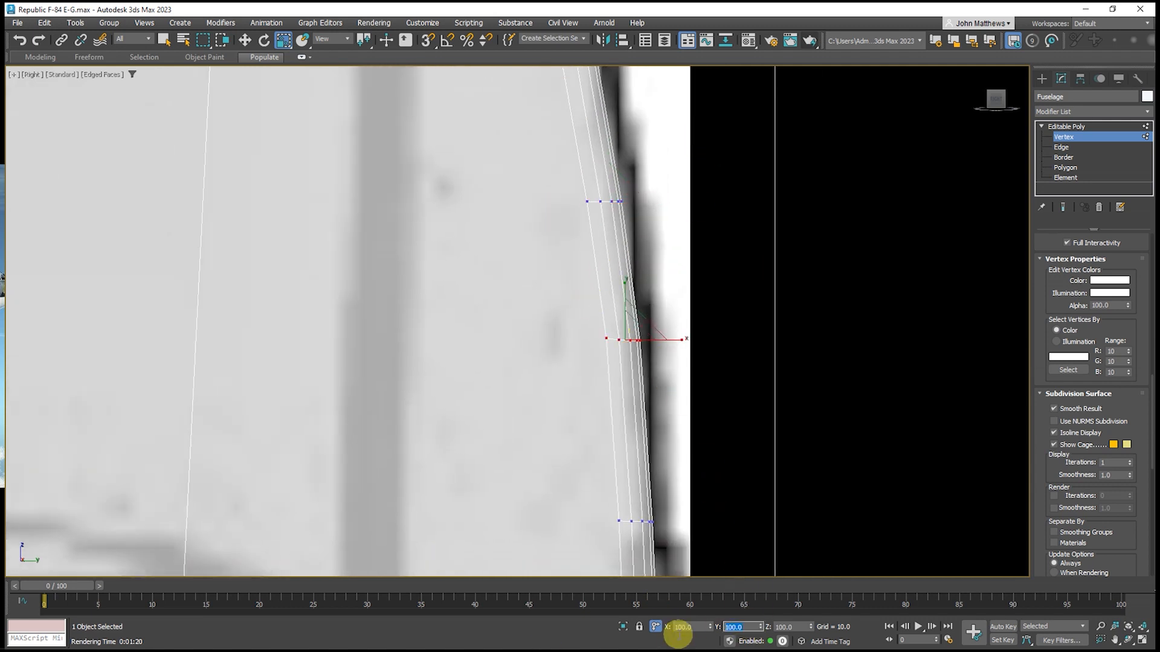
{"action": "type", "text": "0"}
{"action": "key", "text": "Return"}
Flatten the two lowest trailing-edge vertex rows above the fin's base by scaling each to 0 in Y
{"action": "middle_click_drag", "start_coordinate": [603, 493], "coordinate": [431, 282]}
{"action": "left_click_drag", "start_coordinate": [430, 283], "coordinate": [508, 338]}
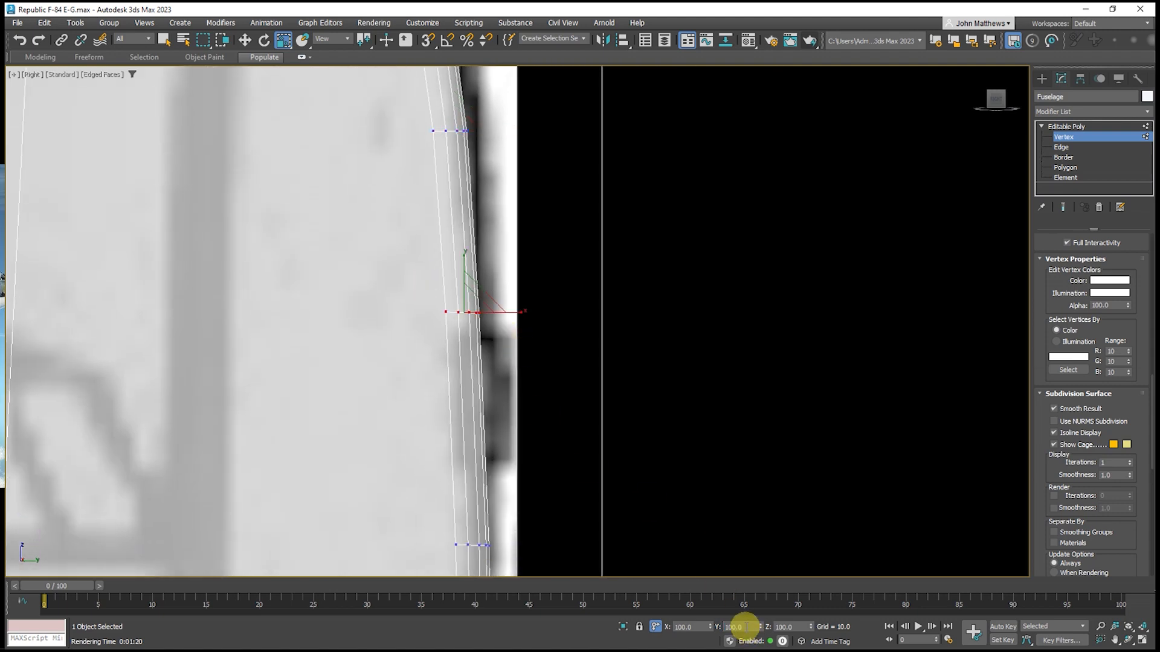
{"action": "left_click_drag", "start_coordinate": [749, 626], "coordinate": [685, 621]}
{"action": "type", "text": "0"}
{"action": "key", "text": "Return"}
{"action": "middle_click_drag", "start_coordinate": [567, 526], "coordinate": [624, 341]}
{"action": "left_click_drag", "start_coordinate": [490, 334], "coordinate": [588, 383]}
{"action": "left_click_drag", "start_coordinate": [750, 626], "coordinate": [694, 623]}
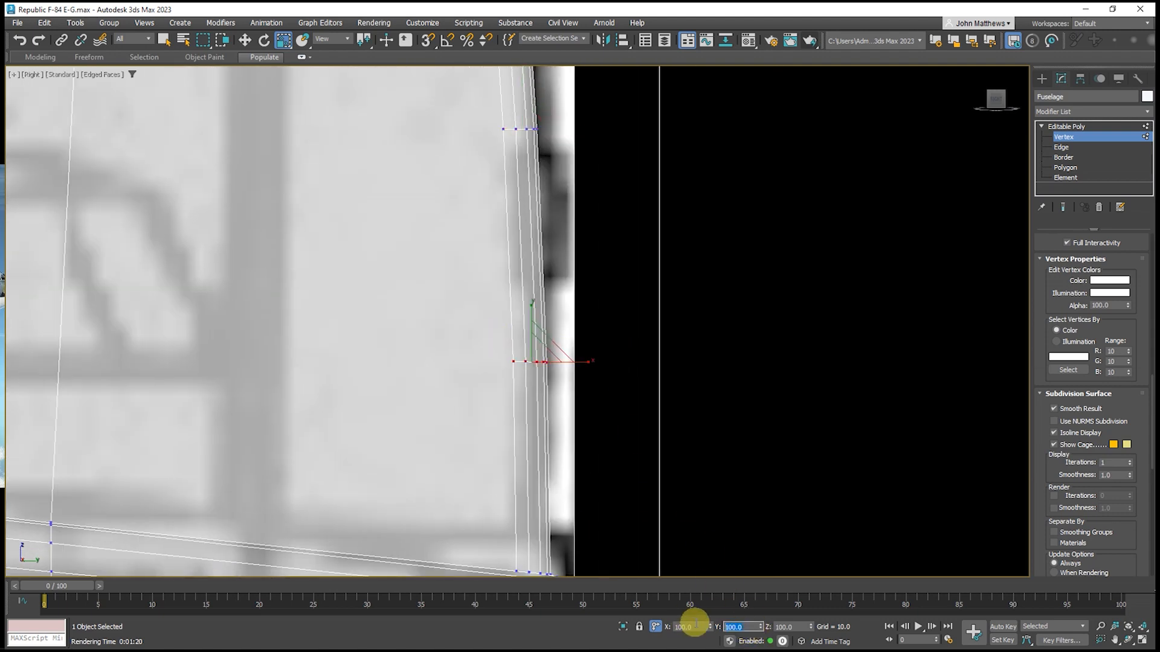
{"action": "type", "text": "0"}
{"action": "key", "text": "Return"}
{"action": "scroll", "coordinate": [779, 341], "scroll_direction": "down", "scroll_amount": 5}
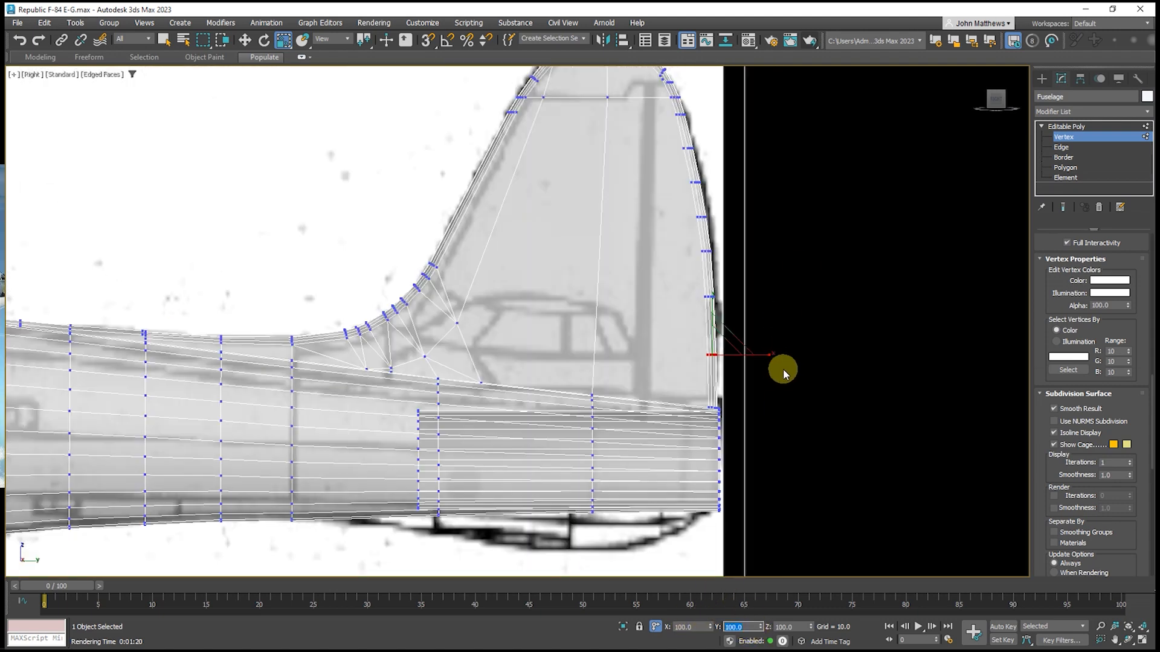
Cut an edge from the inner rim vertex just above the fin's horizontal panel line to the forward inner edge
{"action": "scroll", "coordinate": [428, 357], "scroll_direction": "up", "scroll_amount": 5}
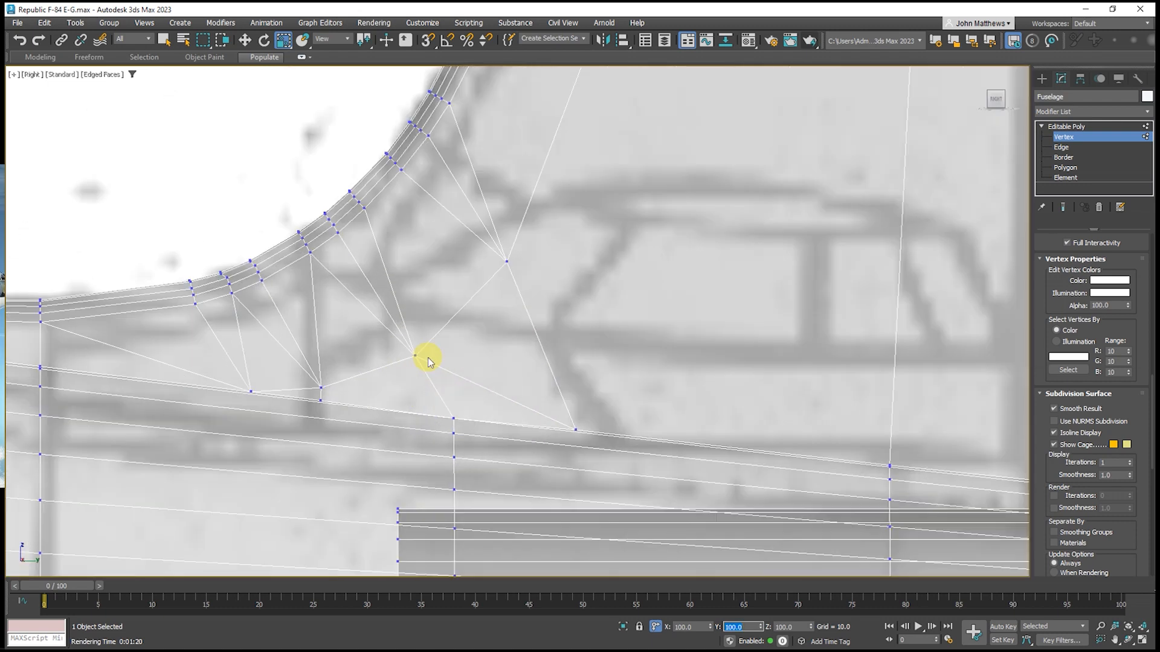
{"action": "scroll", "coordinate": [441, 355], "scroll_direction": "down", "scroll_amount": 6}
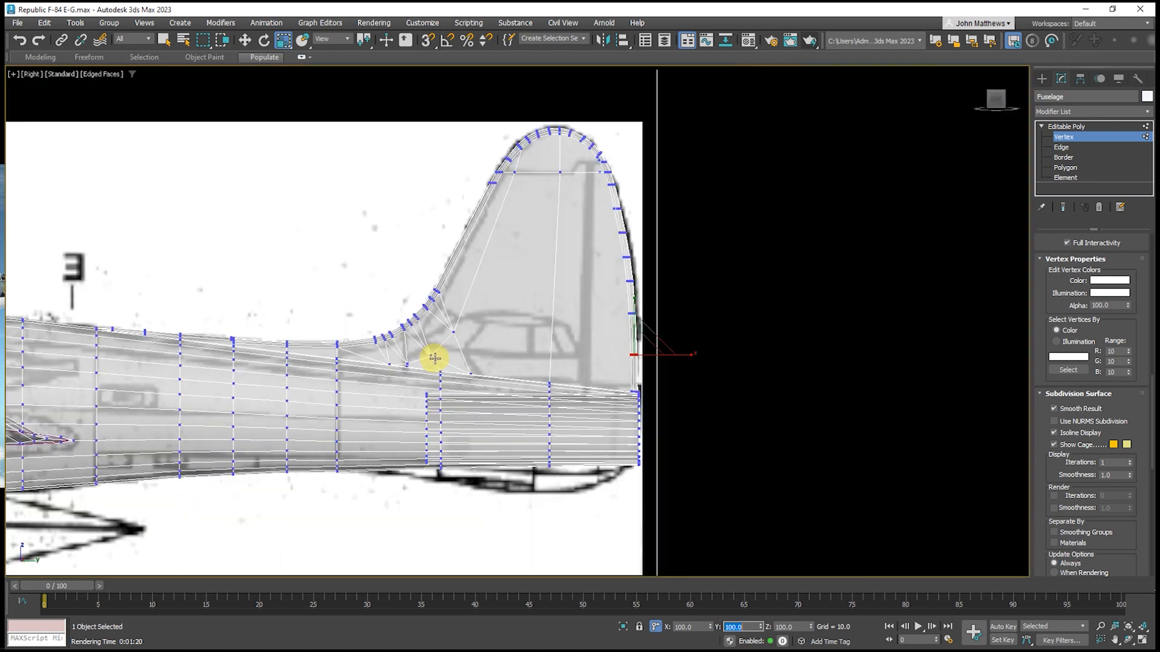
{"action": "scroll", "coordinate": [517, 168], "scroll_direction": "up", "scroll_amount": 4}
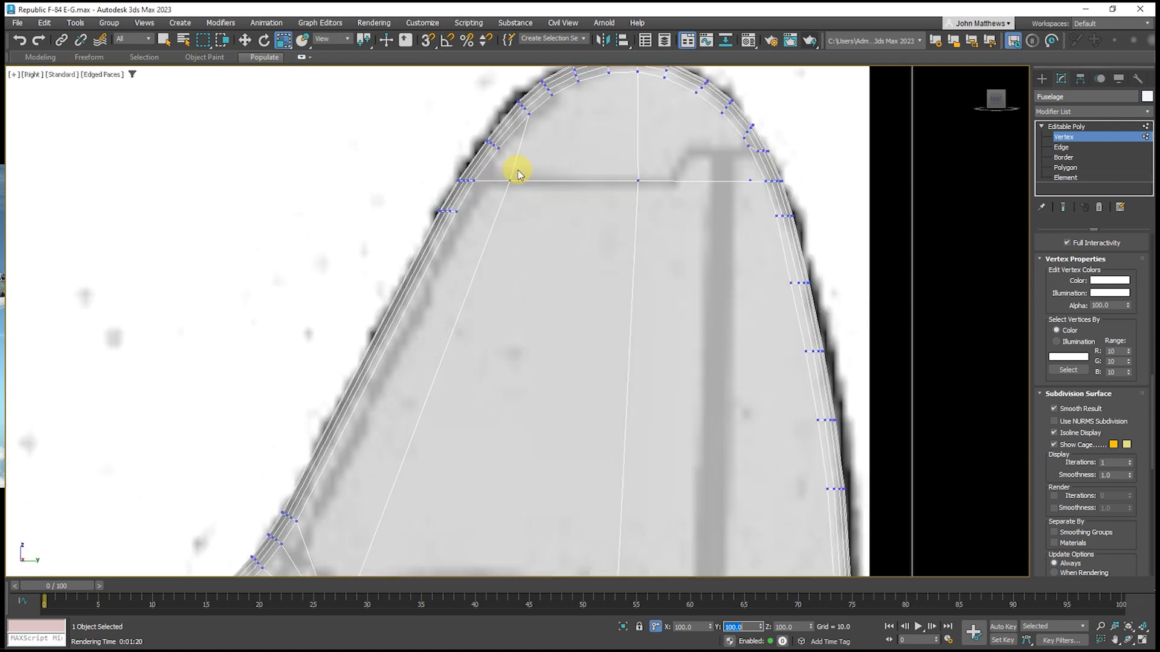
{"action": "scroll", "coordinate": [521, 171], "scroll_direction": "up", "scroll_amount": 3}
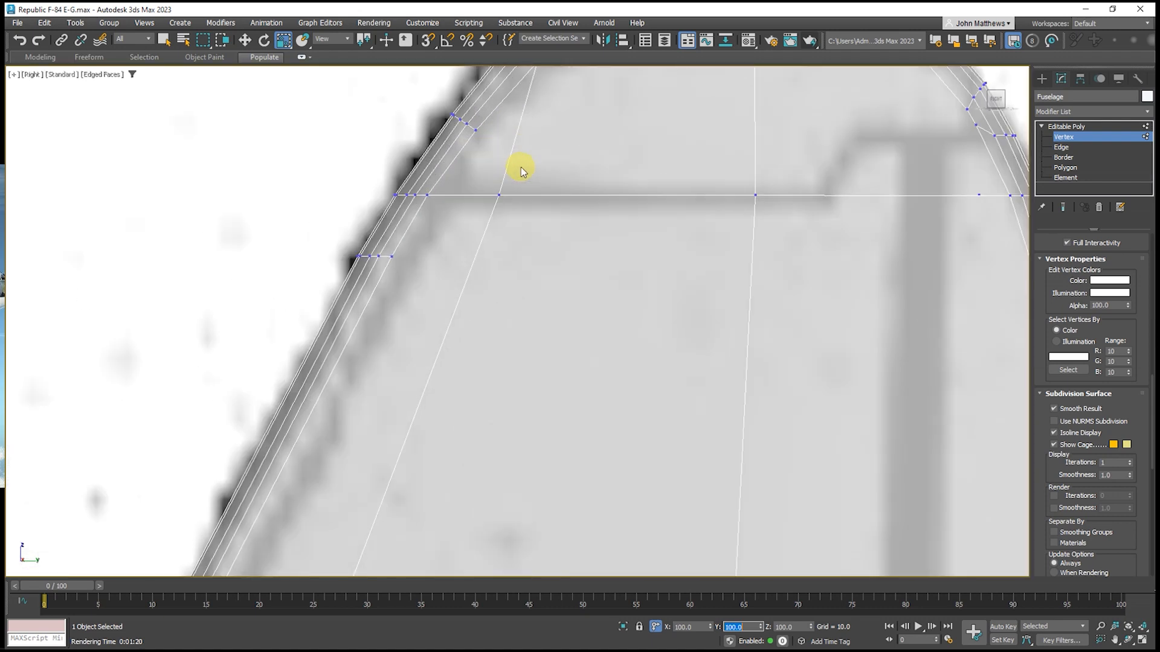
{"action": "scroll", "coordinate": [521, 171], "scroll_direction": "down", "scroll_amount": 1}
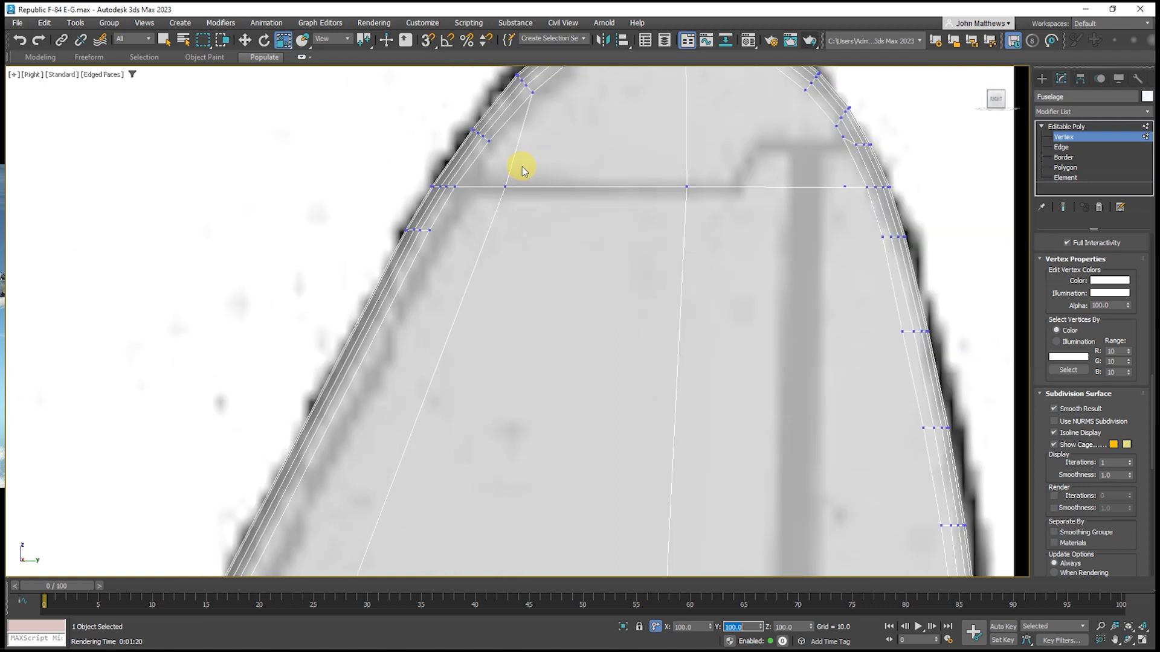
{"action": "scroll", "coordinate": [492, 228], "scroll_direction": "down", "scroll_amount": 3}
{"action": "right_click", "coordinate": [476, 249]}
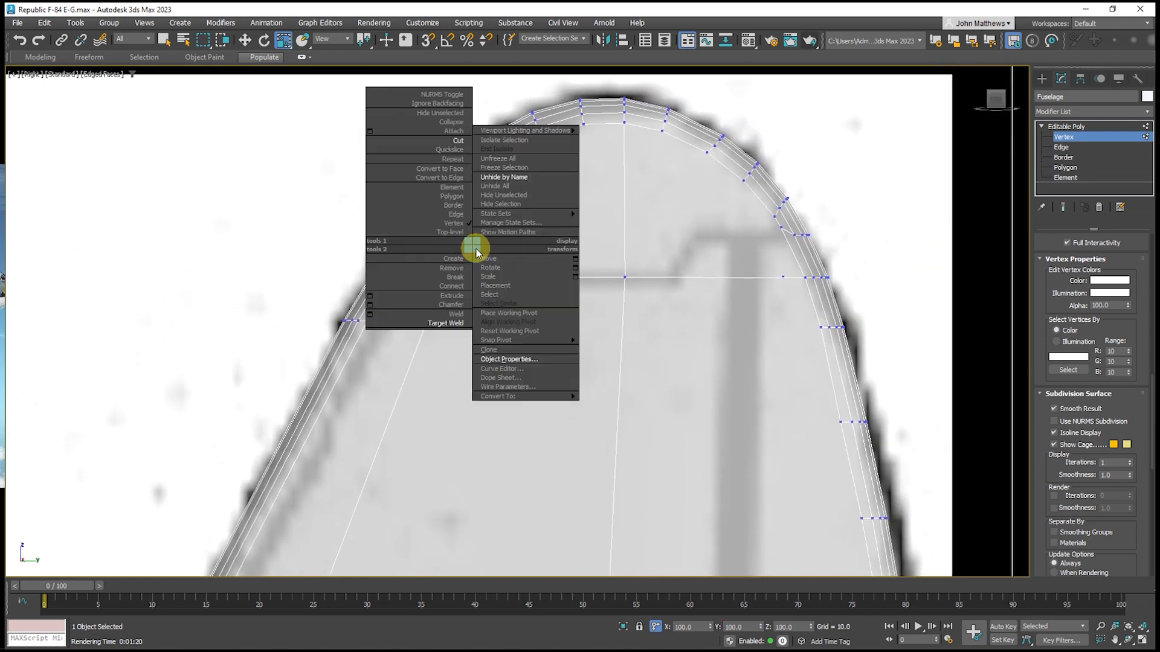
{"action": "left_click", "coordinate": [465, 140]}
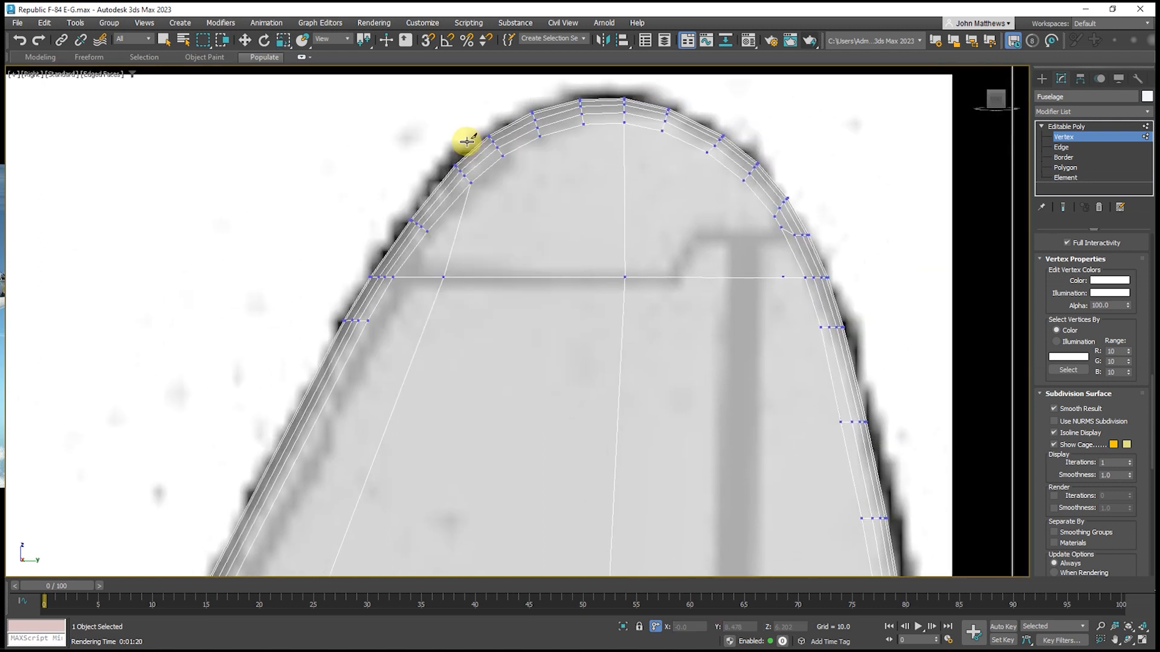
{"action": "scroll", "coordinate": [444, 203], "scroll_direction": "down", "scroll_amount": 5}
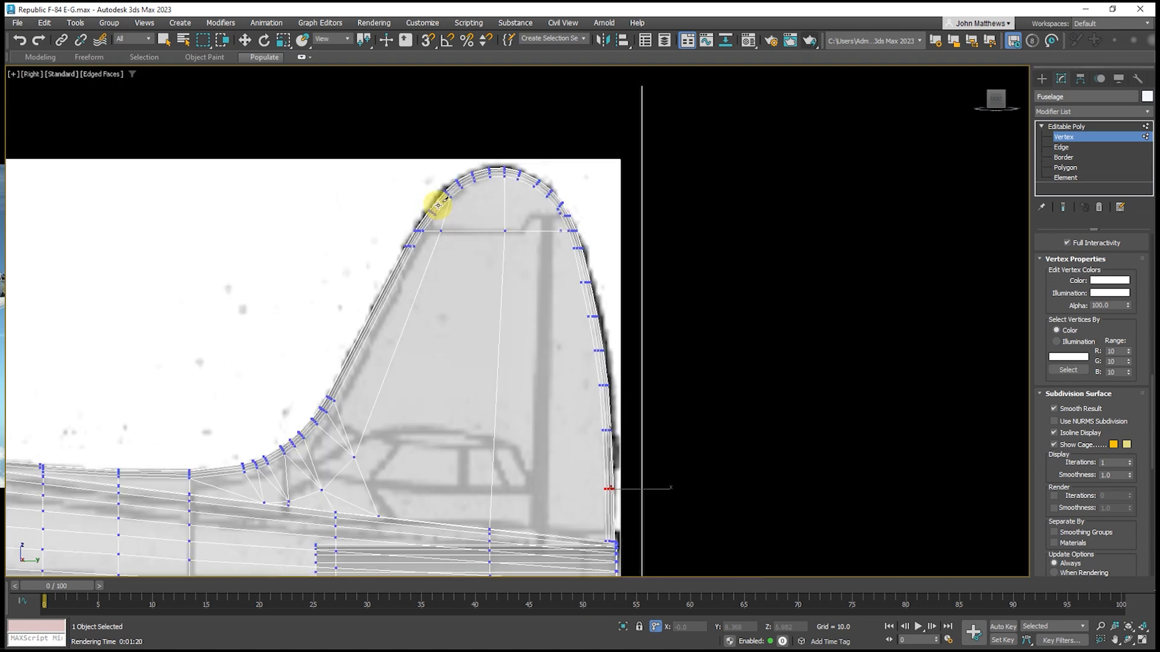
{"action": "scroll", "coordinate": [438, 204], "scroll_direction": "up", "scroll_amount": 5}
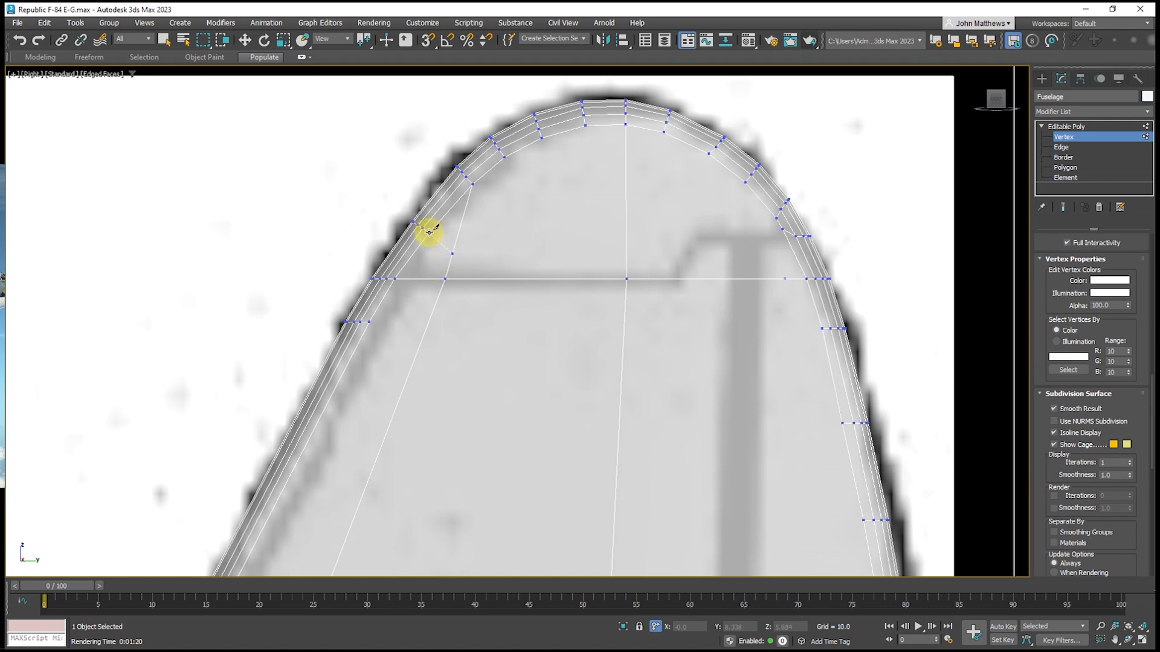
Target weld the new cut vertex and the panel line's forward vertex onto their adjacent inner rim vertices
{"action": "right_click", "coordinate": [487, 257]}
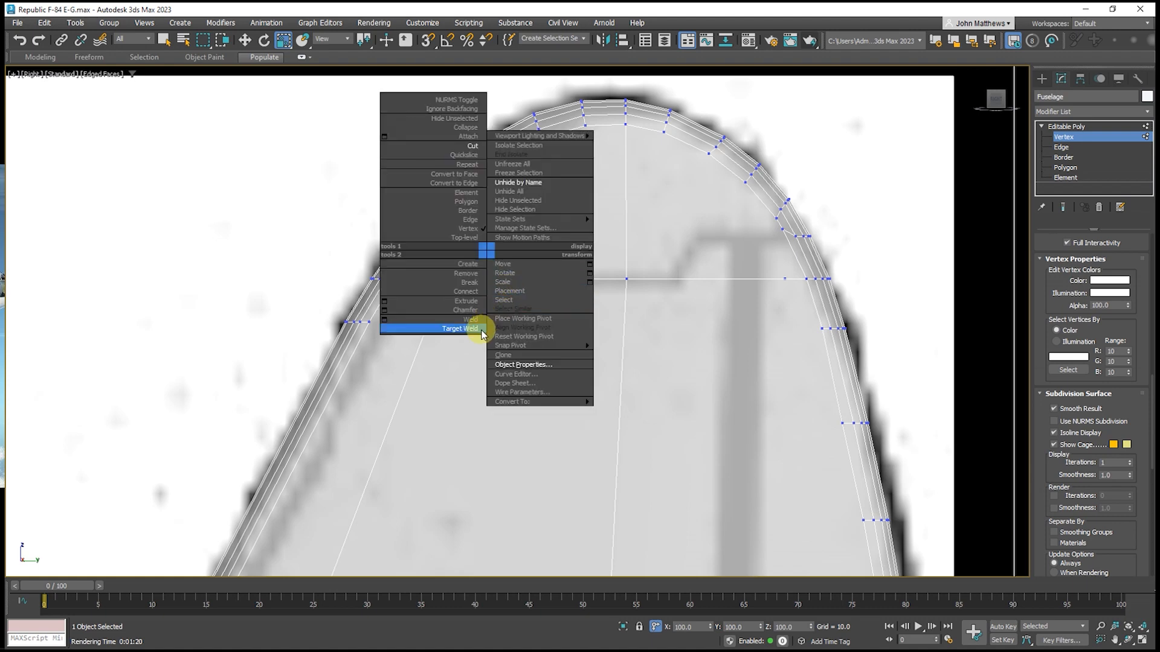
{"action": "left_click", "coordinate": [479, 329]}
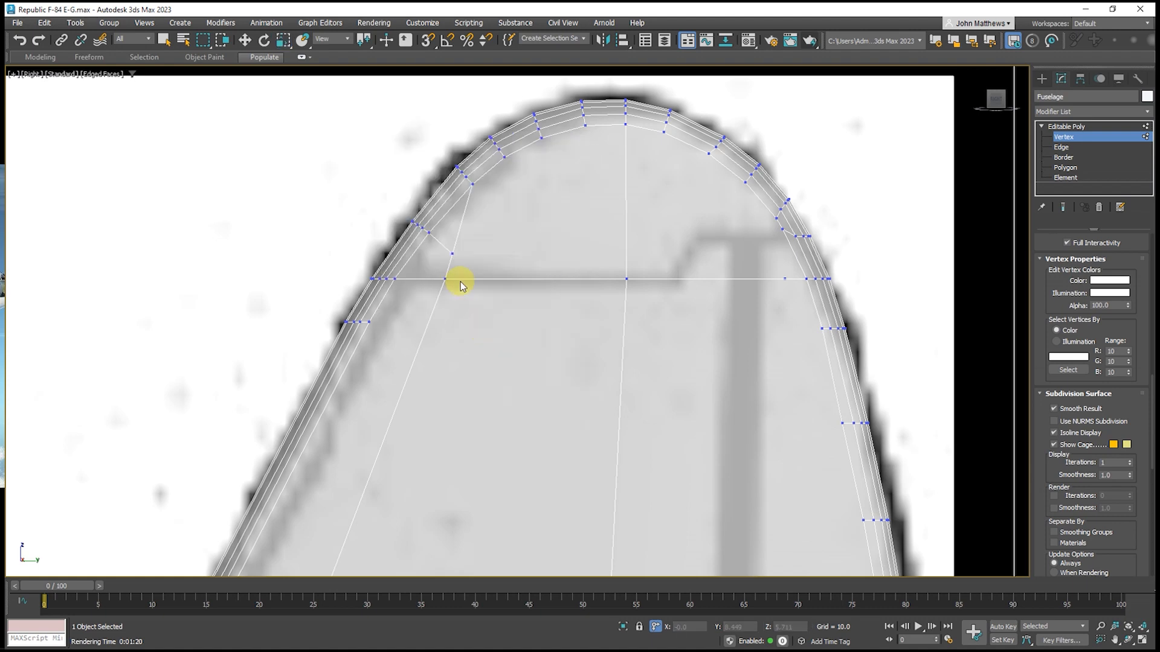
{"action": "left_click", "coordinate": [429, 232]}
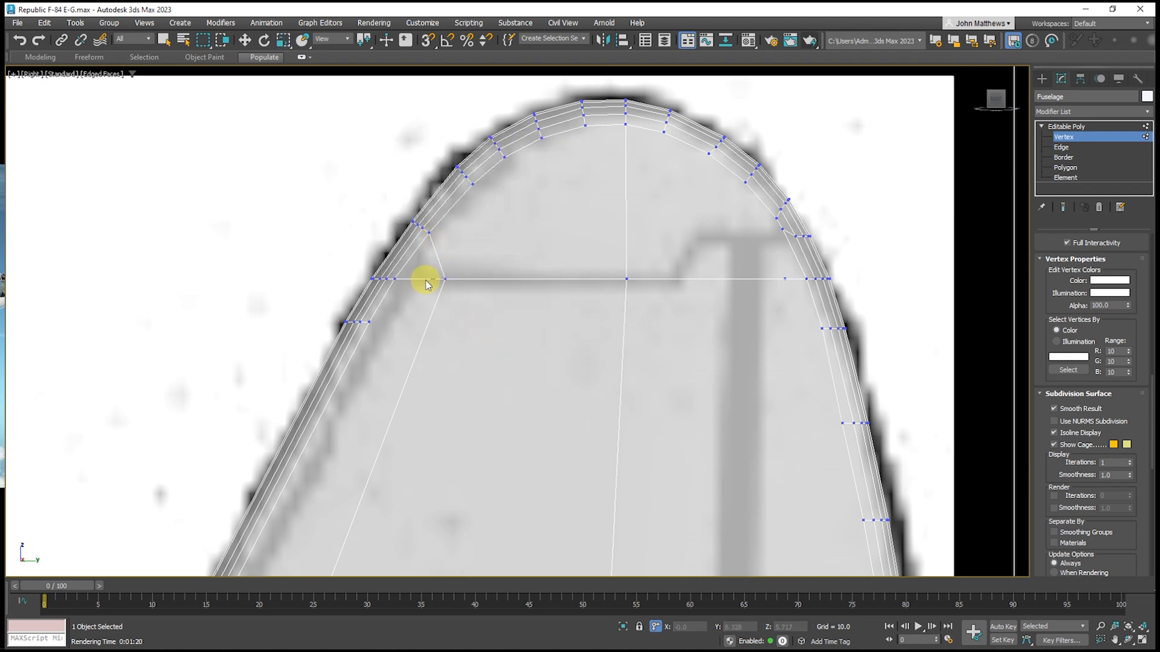
{"action": "left_click", "coordinate": [396, 279]}
{"action": "scroll", "coordinate": [416, 320], "scroll_direction": "down", "scroll_amount": 2}
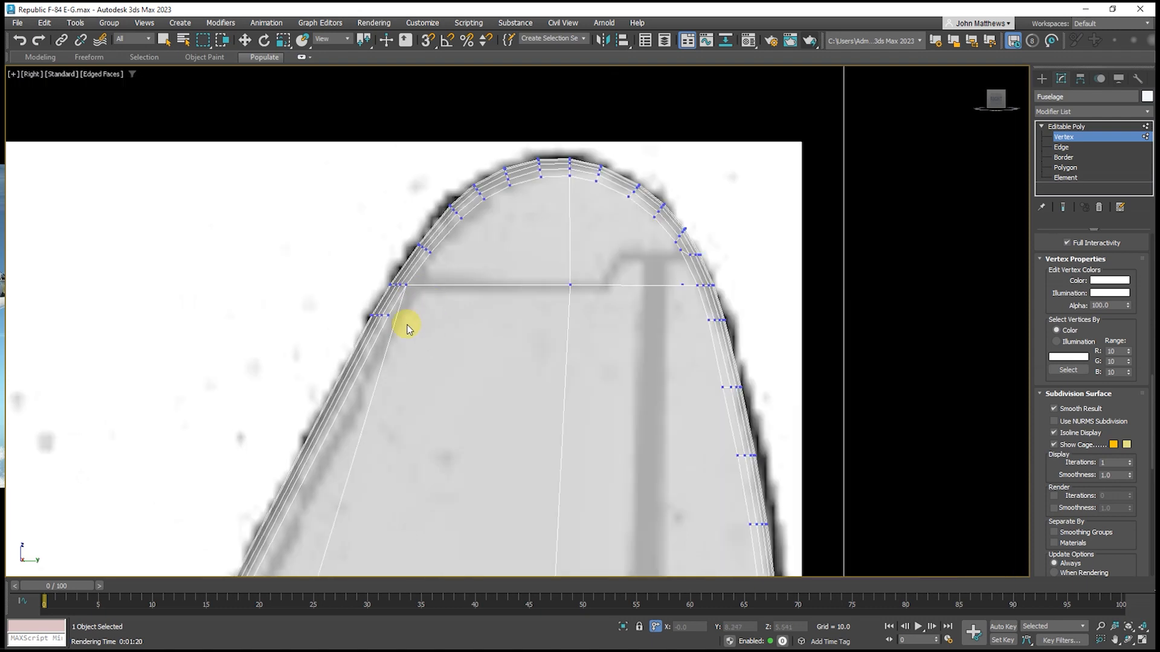
Cut the rim row just below the panel line across to the forward inner edge and weld that edge's vertices to the rim
{"action": "scroll", "coordinate": [383, 339], "scroll_direction": "up", "scroll_amount": 5}
{"action": "right_click", "coordinate": [404, 215]}
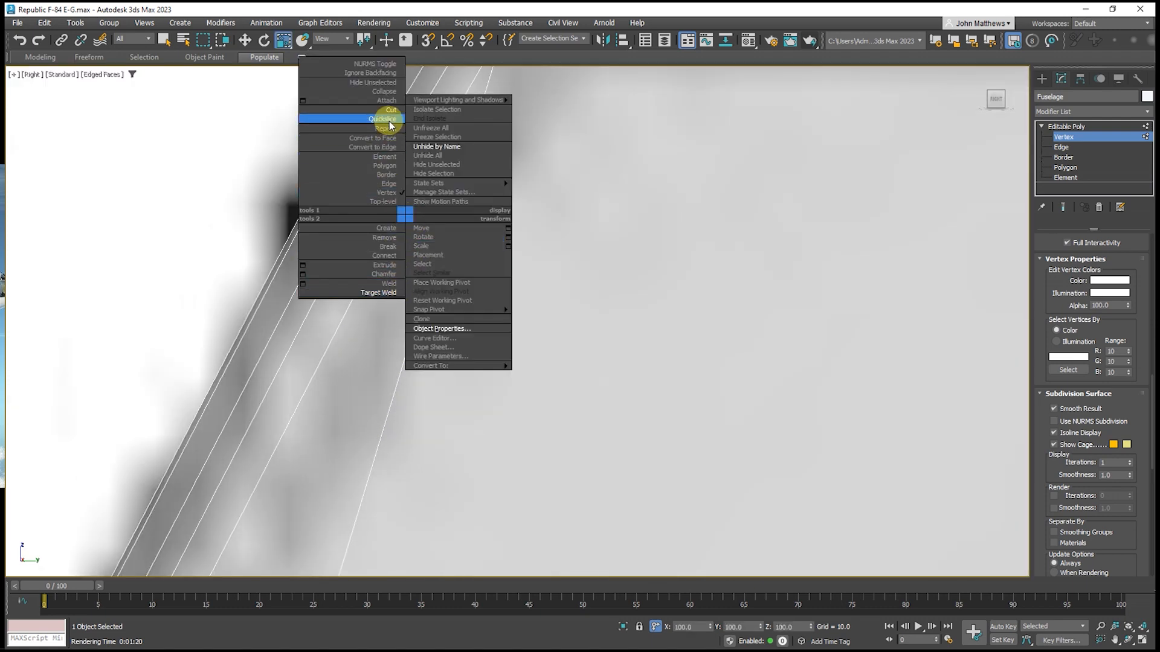
{"action": "left_click", "coordinate": [387, 110]}
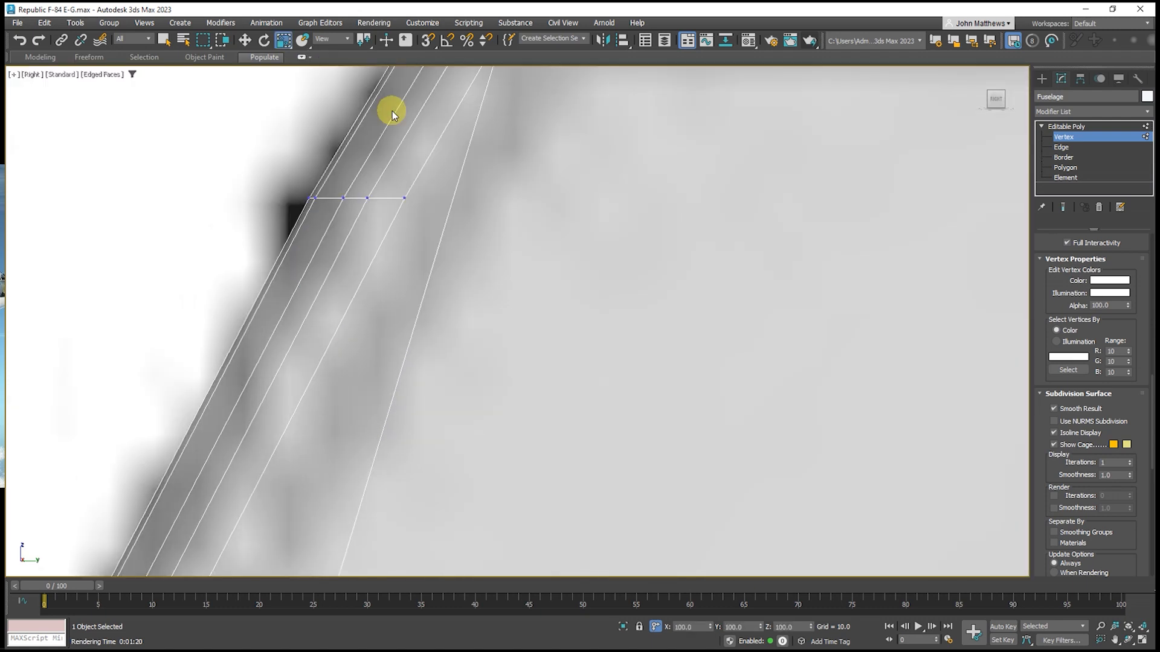
{"action": "left_click", "coordinate": [449, 206]}
{"action": "scroll", "coordinate": [509, 175], "scroll_direction": "down", "scroll_amount": 6}
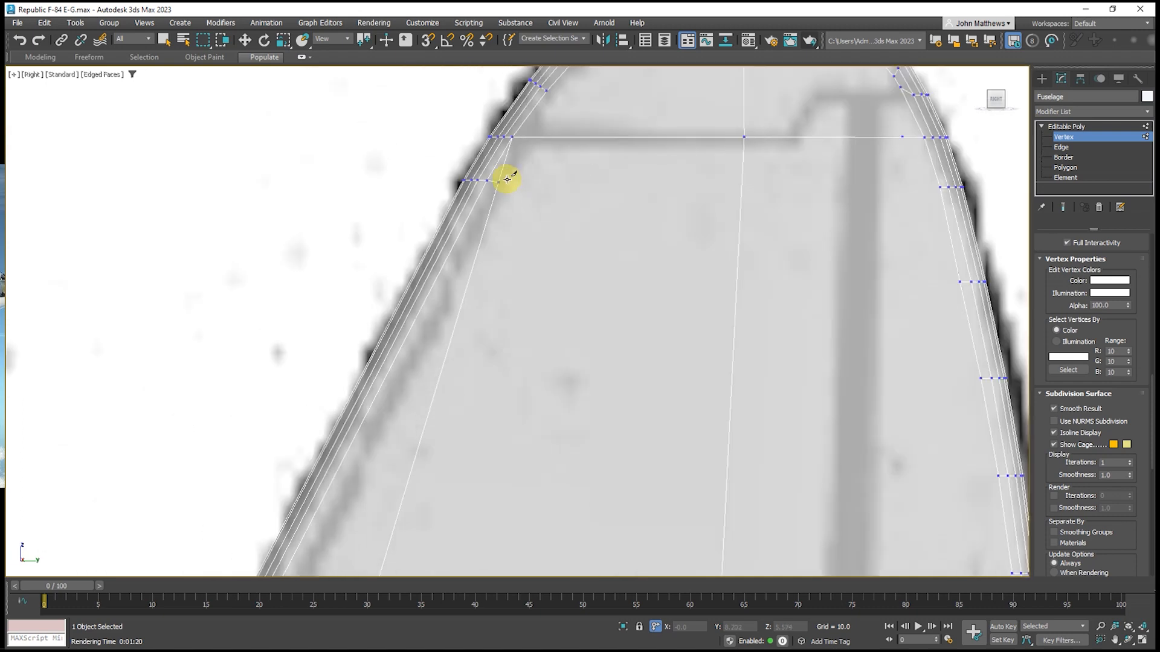
{"action": "scroll", "coordinate": [502, 202], "scroll_direction": "up", "scroll_amount": 5}
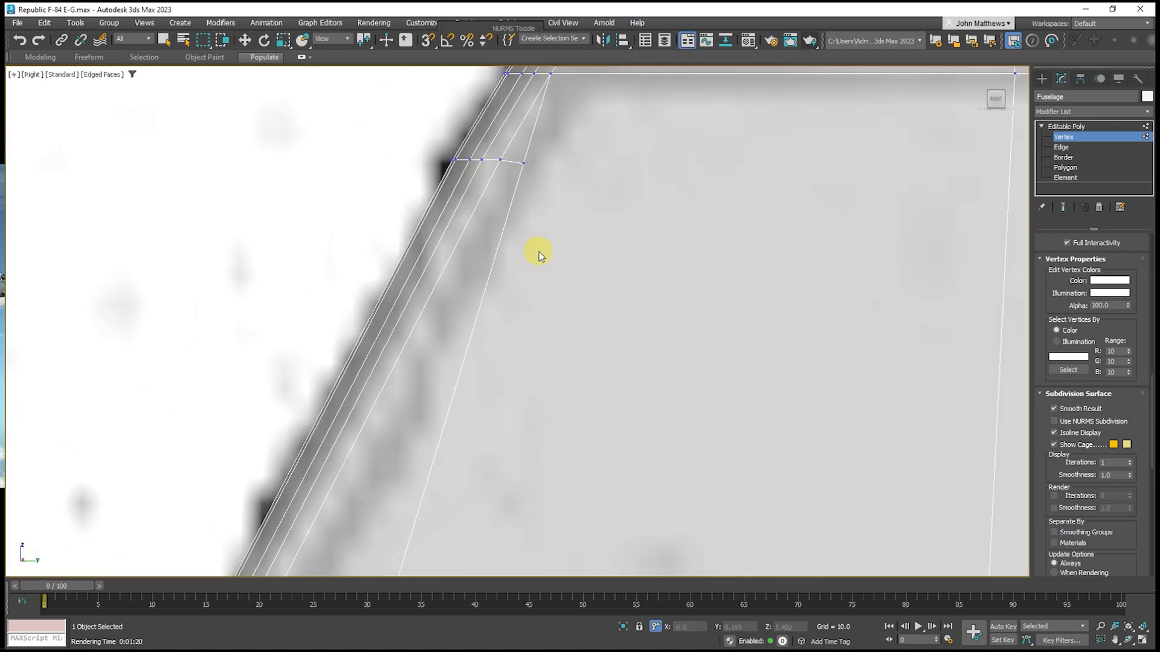
{"action": "scroll", "coordinate": [484, 341], "scroll_direction": "down", "scroll_amount": 5}
{"action": "scroll", "coordinate": [397, 405], "scroll_direction": "up", "scroll_amount": 5}
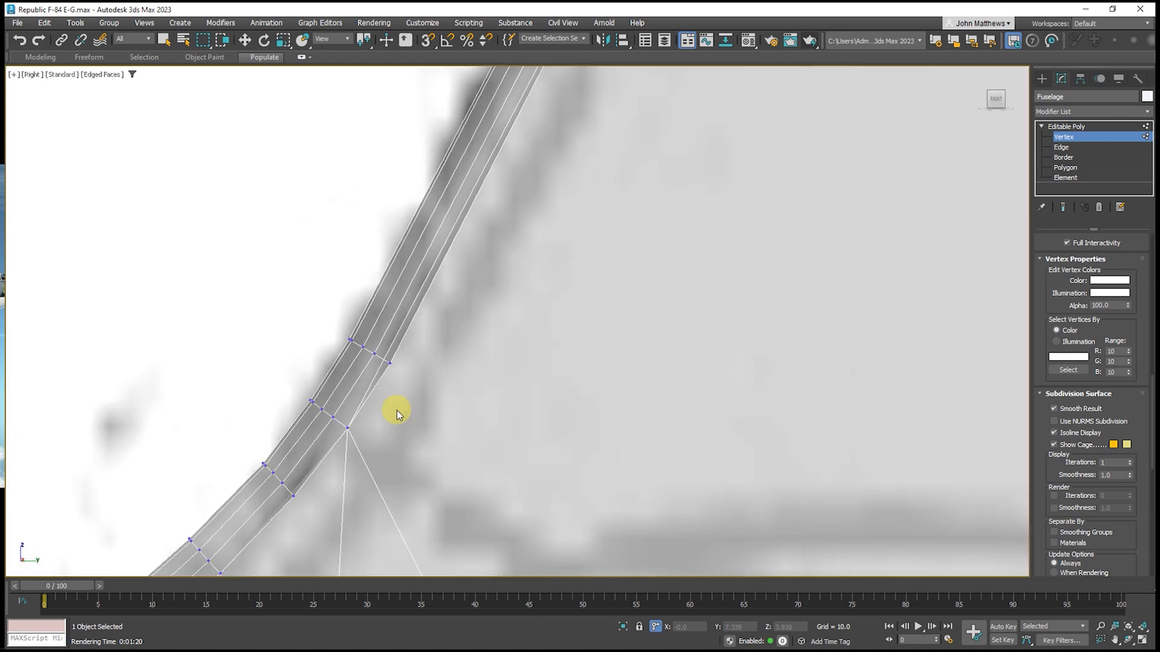
Target weld the loose vertex in the fin's lower forward area to the fan vertex below it
{"action": "scroll", "coordinate": [408, 370], "scroll_direction": "down", "scroll_amount": 7}
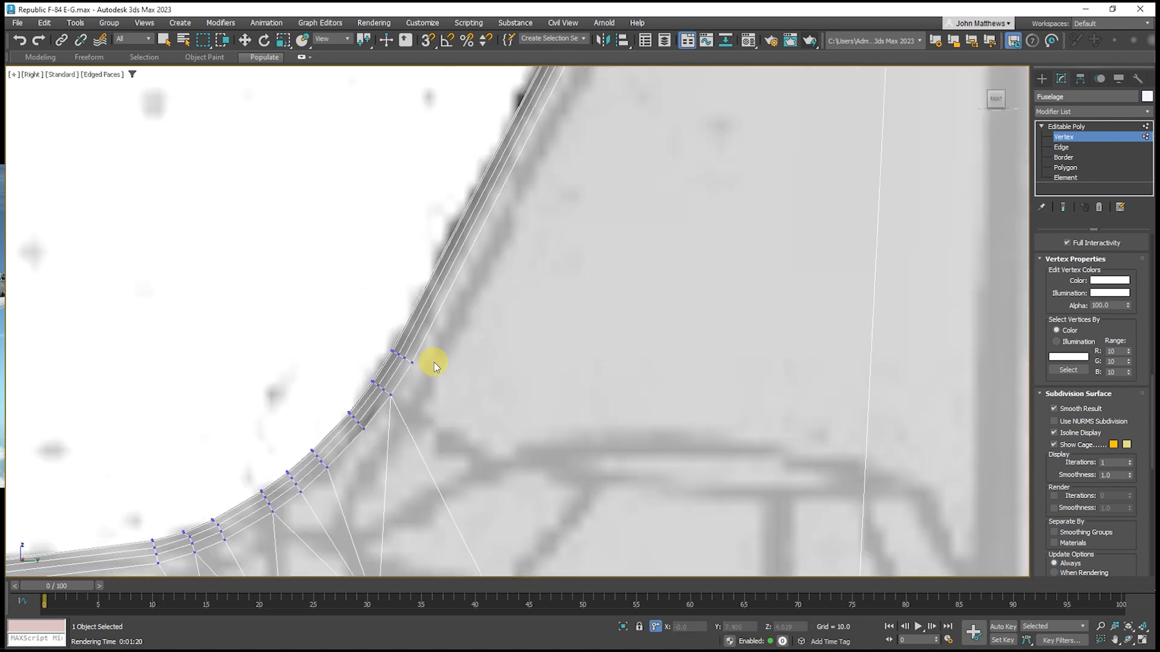
{"action": "right_click", "coordinate": [434, 491]}
{"action": "left_click", "coordinate": [428, 567]}
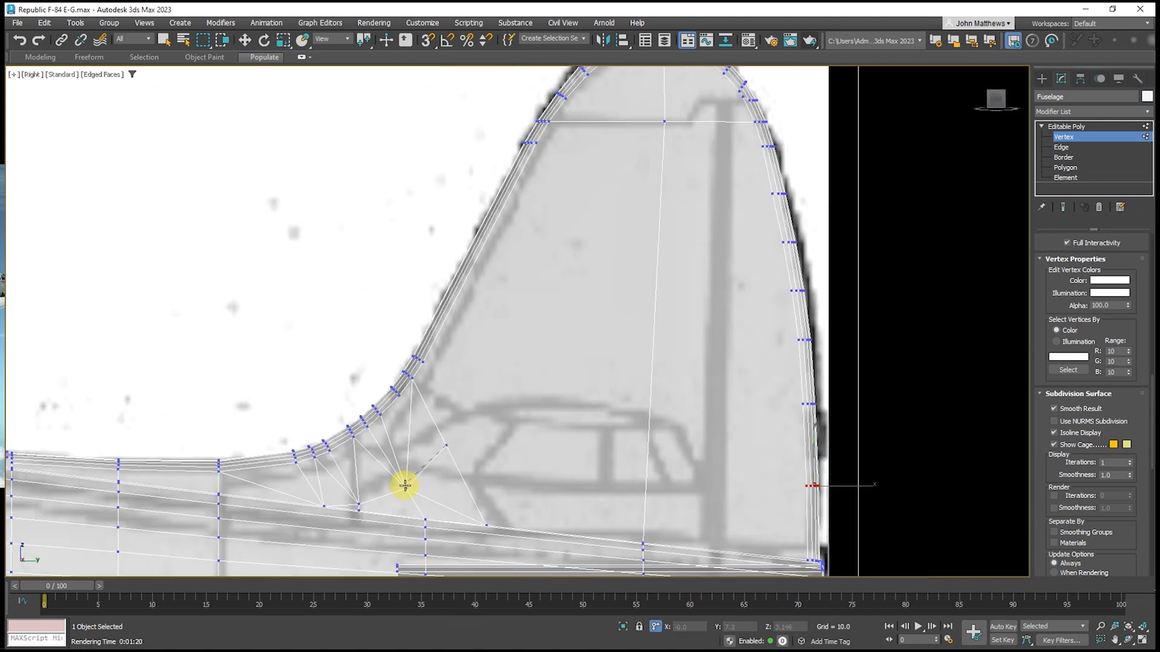
{"action": "scroll", "coordinate": [426, 469], "scroll_direction": "up", "scroll_amount": 2}
Cut between the fan's rearmost edge and the next lower inner rim vertex, and weld the new vertex to the rim
{"action": "right_click", "coordinate": [387, 407]}
{"action": "right_click", "coordinate": [386, 406]}
{"action": "left_click", "coordinate": [372, 302]}
{"action": "left_click", "coordinate": [403, 392]}
{"action": "left_click", "coordinate": [387, 365]}
{"action": "right_click", "coordinate": [386, 407]}
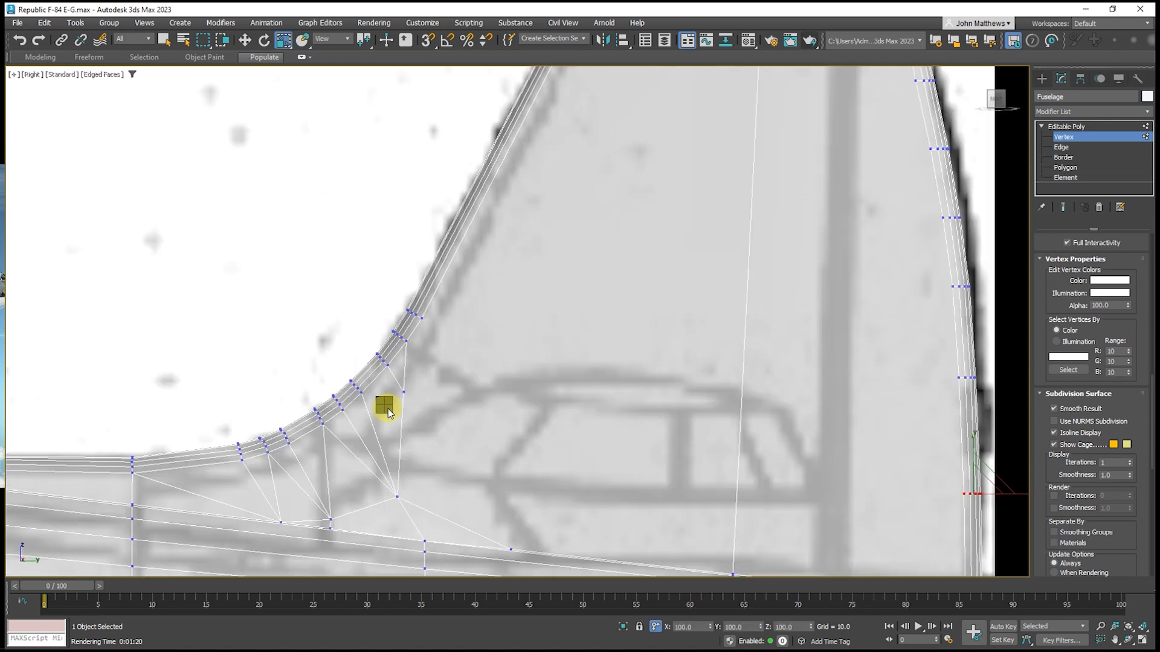
{"action": "left_click", "coordinate": [376, 487]}
{"action": "left_click", "coordinate": [404, 392]}
Cut a short edge from the rearmost fan edge to the following inner rim vertex on the fillet
{"action": "right_click", "coordinate": [382, 408]}
{"action": "left_click", "coordinate": [373, 304]}
{"action": "left_click", "coordinate": [389, 394]}
{"action": "left_click", "coordinate": [362, 392]}
Target weld the new cut vertex and the remaining fan vertex onto neighbouring inner rim vertices of the fillet
{"action": "right_click", "coordinate": [361, 412]}
{"action": "left_click", "coordinate": [353, 494]}
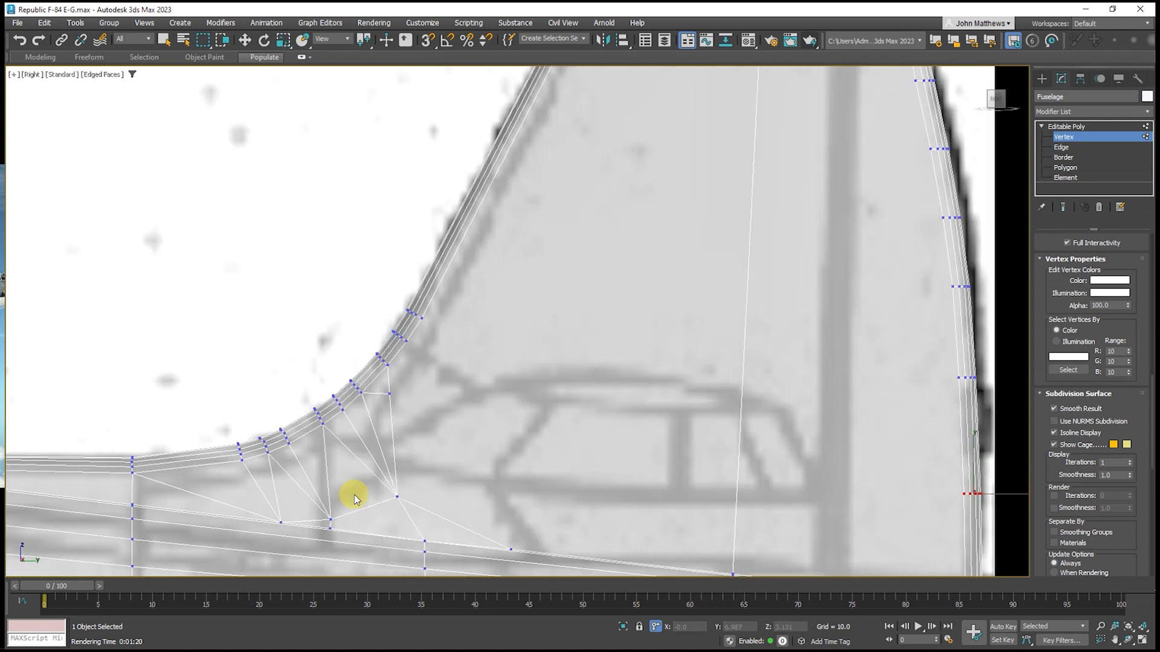
{"action": "left_click", "coordinate": [389, 394]}
{"action": "left_click", "coordinate": [363, 392]}
{"action": "left_click", "coordinate": [398, 497]}
{"action": "left_click", "coordinate": [342, 410]}
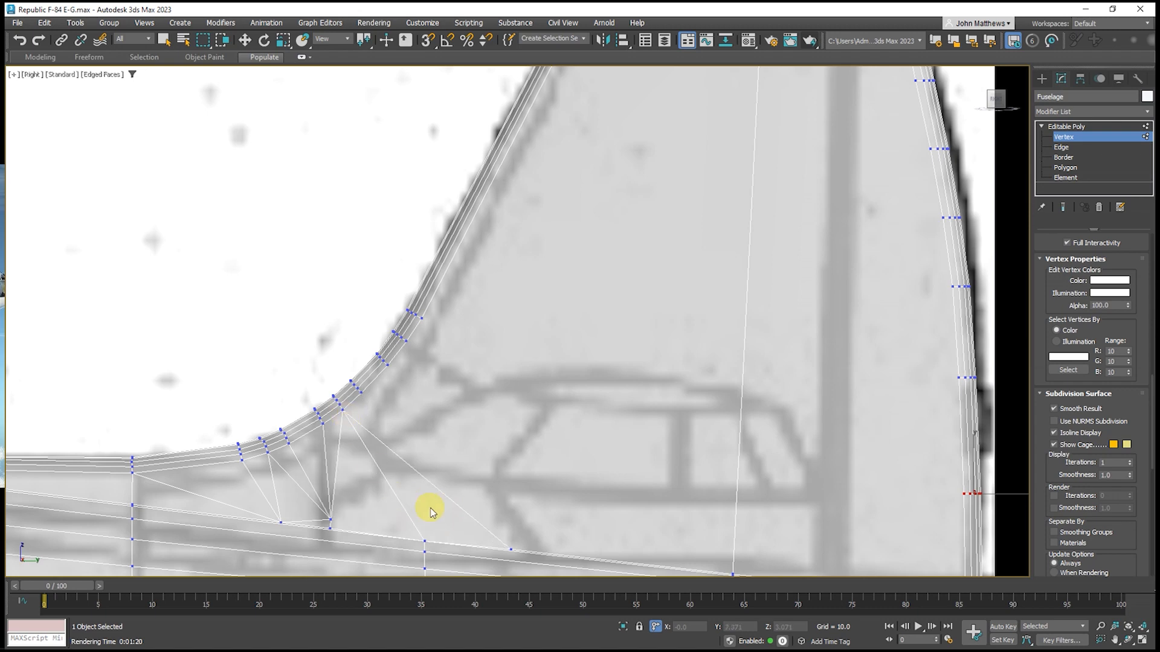
Cut an edge from the long rim-to-root edge to the fuselage vertex just below the fin root
{"action": "right_click", "coordinate": [433, 510]}
{"action": "right_click", "coordinate": [435, 511]}
{"action": "left_click", "coordinate": [426, 391]}
{"action": "left_click", "coordinate": [455, 504]}
{"action": "left_click", "coordinate": [425, 541]}
{"action": "right_click", "coordinate": [451, 554]}
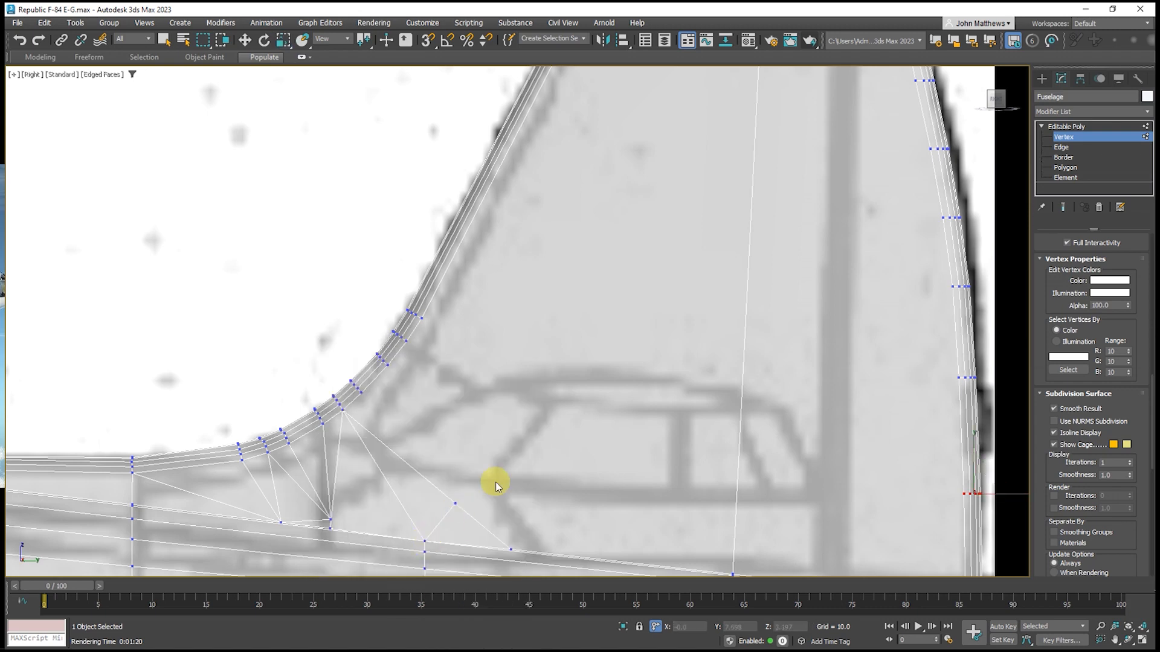
Weld the newly cut fin vertex to the fuselage root vertex in an orbited perspective view
{"action": "left_click", "coordinate": [1141, 640]}
{"action": "left_click", "coordinate": [1128, 640]}
{"action": "left_click_drag", "start_coordinate": [770, 460], "coordinate": [750, 499]}
{"action": "scroll", "coordinate": [761, 466], "scroll_direction": "up", "scroll_amount": 8}
{"action": "right_click", "coordinate": [750, 499]}
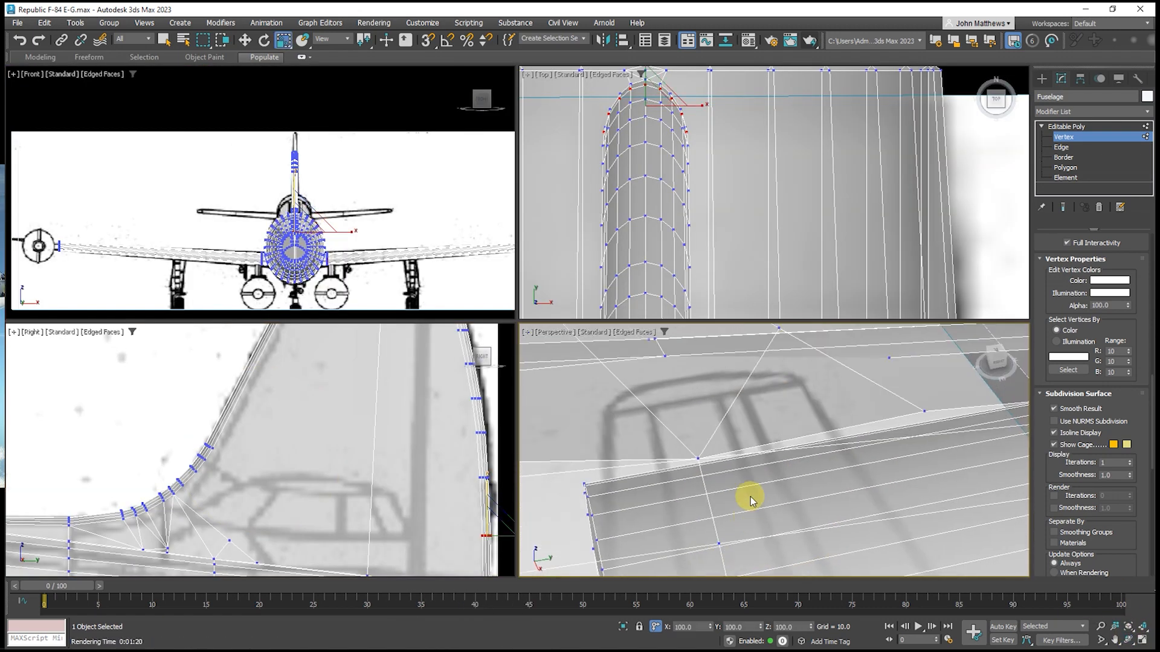
{"action": "right_click", "coordinate": [769, 410]}
{"action": "left_click", "coordinate": [758, 491]}
{"action": "left_click", "coordinate": [778, 329]}
{"action": "left_click", "coordinate": [698, 458]}
Turn off See-Through display in the fuselage's object properties
{"action": "scroll", "coordinate": [724, 459], "scroll_direction": "down", "scroll_amount": 2}
{"action": "right_click", "coordinate": [828, 402]}
{"action": "left_click", "coordinate": [846, 516]}
{"action": "left_click", "coordinate": [480, 342]}
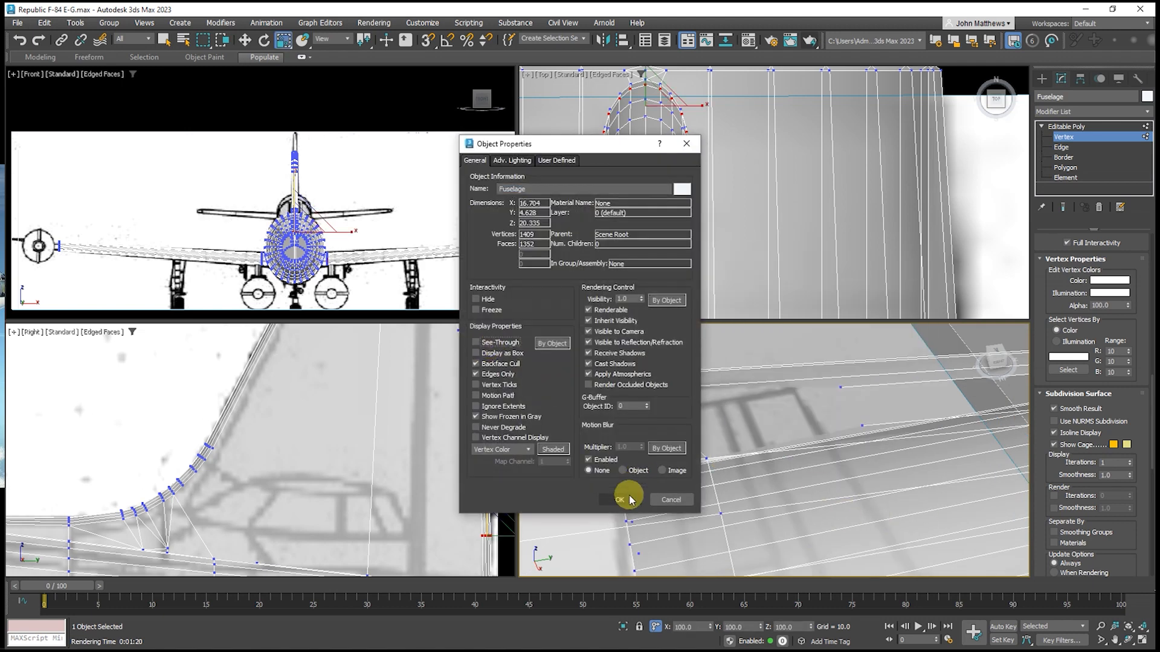
{"action": "left_click", "coordinate": [630, 500]}
Turn the hidden diagonal edge on the fin's lower side and return to vertex editing
{"action": "left_click", "coordinate": [1061, 148]}
{"action": "scroll", "coordinate": [1097, 409], "scroll_direction": "up", "scroll_amount": 12}
{"action": "left_click", "coordinate": [1113, 290]}
{"action": "left_click", "coordinate": [958, 427]}
{"action": "scroll", "coordinate": [954, 425], "scroll_direction": "down", "scroll_amount": 5}
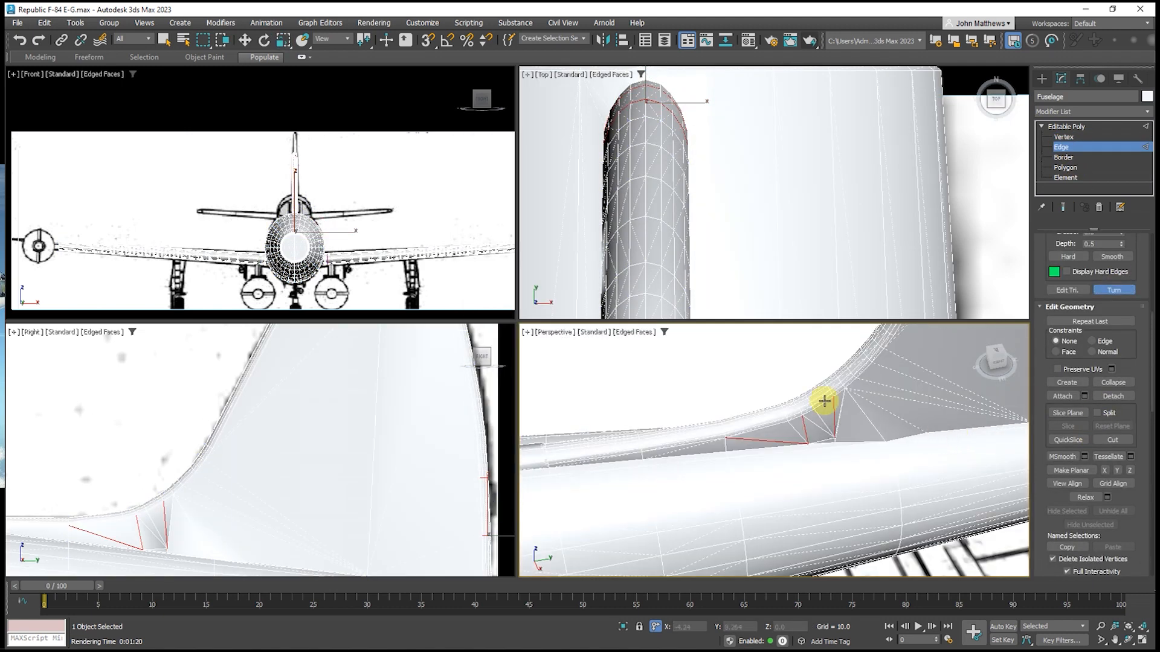
{"action": "key", "text": "1"}
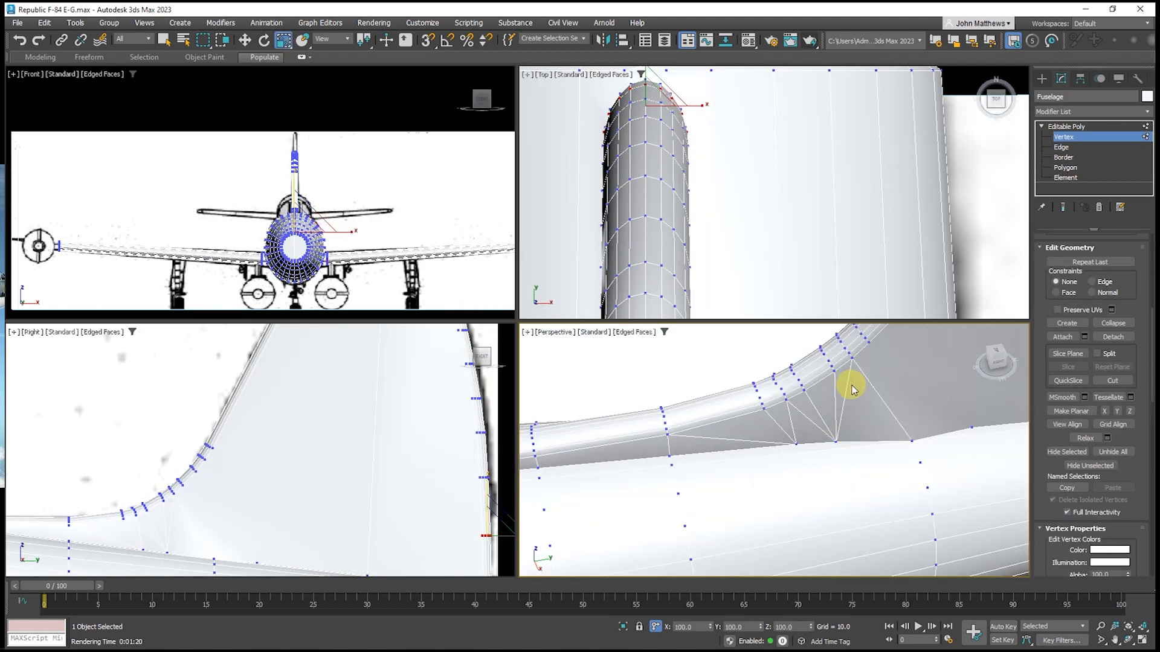
Cut from the long fillet edge to the adjacent inner rim vertex and target weld the new vertex to the rim
{"action": "right_click", "coordinate": [851, 391]}
{"action": "left_click", "coordinate": [838, 288]}
{"action": "left_click", "coordinate": [848, 380]}
{"action": "left_click", "coordinate": [835, 371]}
{"action": "right_click", "coordinate": [816, 407]}
{"action": "right_click", "coordinate": [836, 397]}
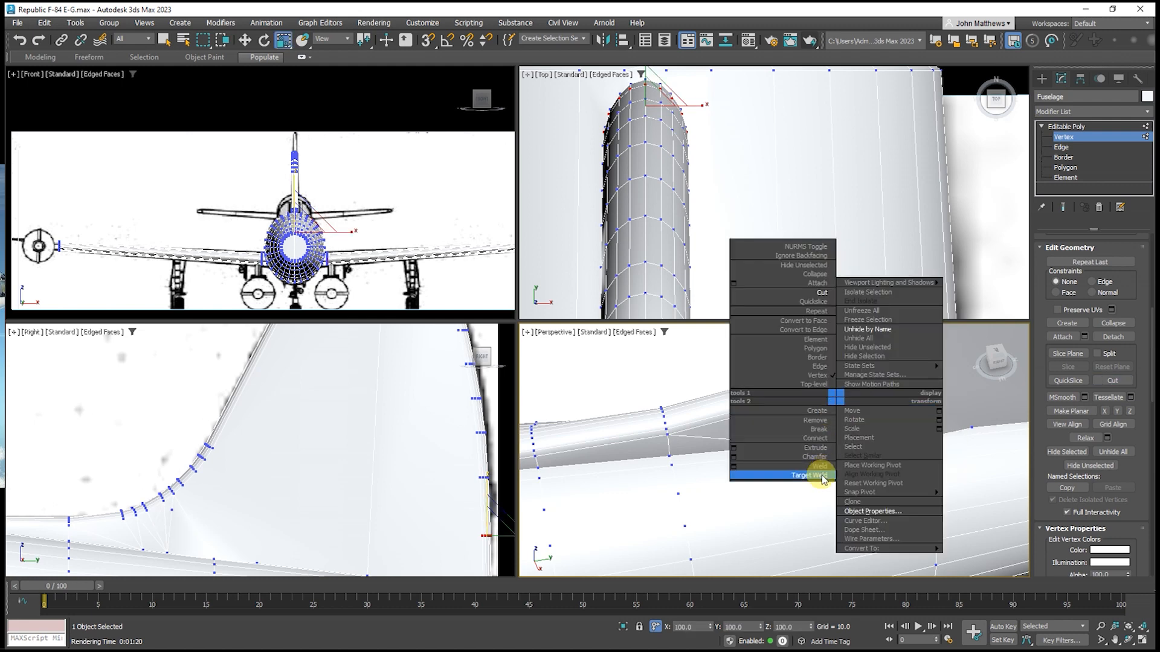
{"action": "left_click", "coordinate": [822, 477]}
{"action": "left_click", "coordinate": [848, 382]}
{"action": "left_click", "coordinate": [835, 371]}
Cut two short edges from the remaining fan edges to their neighbouring inner rim vertices on the fillet
{"action": "right_click", "coordinate": [818, 405]}
{"action": "left_click", "coordinate": [801, 299]}
{"action": "left_click", "coordinate": [835, 395]}
{"action": "left_click", "coordinate": [804, 391]}
{"action": "left_click", "coordinate": [790, 421]}
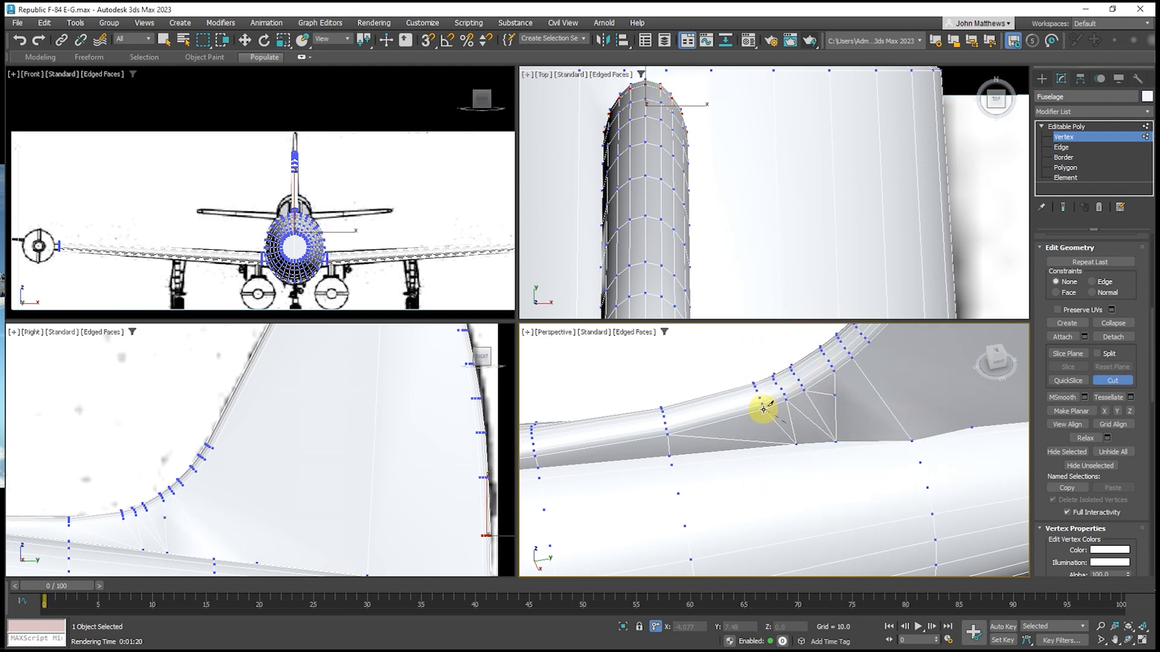
{"action": "left_click", "coordinate": [764, 409]}
Target weld the two new fan-edge vertices onto their neighbouring inner rim vertices
{"action": "right_click", "coordinate": [791, 418]}
{"action": "left_click", "coordinate": [787, 496]}
{"action": "left_click", "coordinate": [790, 412]}
{"action": "left_click", "coordinate": [764, 409]}
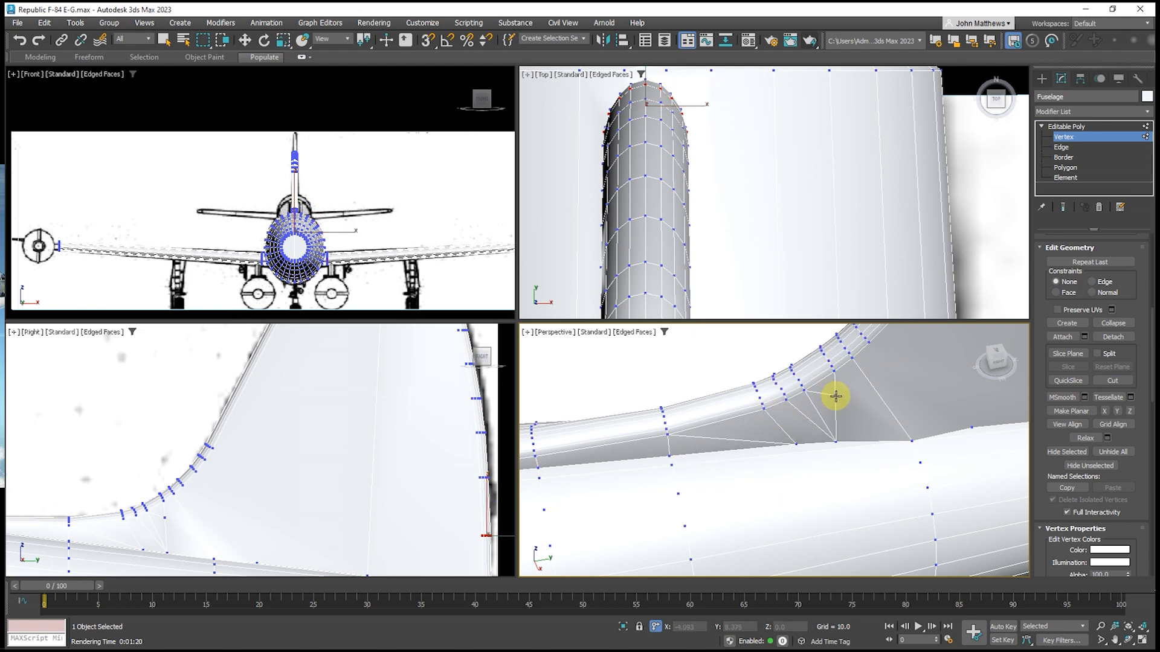
{"action": "left_click", "coordinate": [834, 396]}
{"action": "left_click", "coordinate": [804, 390]}
{"action": "right_click", "coordinate": [796, 422]}
{"action": "left_click", "coordinate": [780, 317]}
{"action": "right_click", "coordinate": [809, 434]}
{"action": "key", "text": "ctrl+z"}
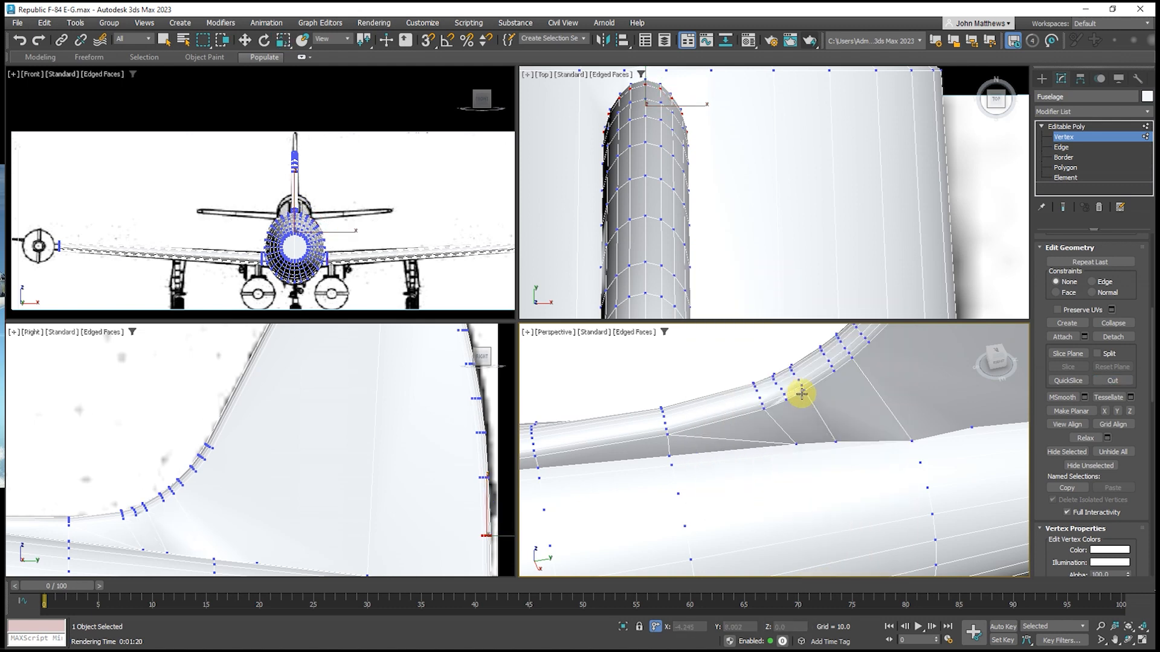
Examine the hidden triangulation of the faces between the fin's fillet rim and the fuselage
{"action": "middle_click_drag", "start_coordinate": [801, 392], "coordinate": [792, 424]}
{"action": "scroll", "coordinate": [792, 425], "scroll_direction": "up", "scroll_amount": 3}
{"action": "left_click", "coordinate": [1062, 147]}
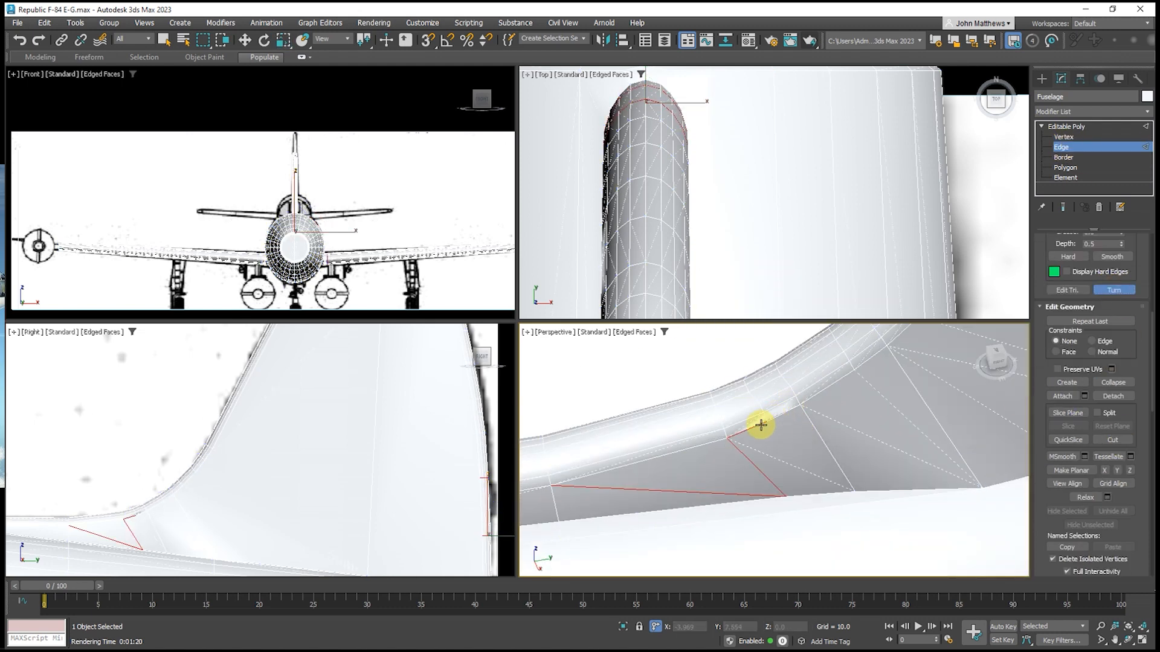
{"action": "scroll", "coordinate": [764, 422], "scroll_direction": "up", "scroll_amount": 3}
{"action": "scroll", "coordinate": [767, 413], "scroll_direction": "down", "scroll_amount": 3}
{"action": "key", "text": "1"}
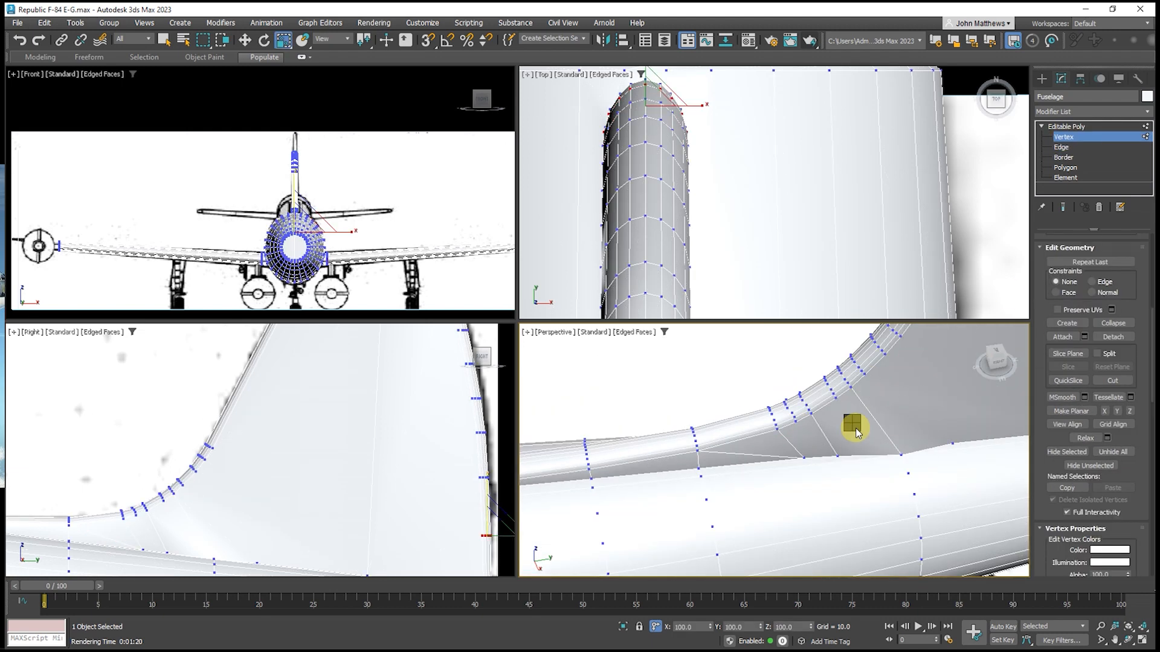
Clear the vertex selection and examine the cleaned-up edge flow along the fin's root fillet
{"action": "right_click", "coordinate": [794, 447]}
{"action": "left_click", "coordinate": [778, 525]}
{"action": "scroll", "coordinate": [653, 418], "scroll_direction": "down", "scroll_amount": 5}
{"action": "middle_click_drag", "start_coordinate": [765, 398], "coordinate": [774, 448]}
{"action": "scroll", "coordinate": [733, 458], "scroll_direction": "up", "scroll_amount": 5}
{"action": "scroll", "coordinate": [731, 458], "scroll_direction": "up", "scroll_amount": 2}
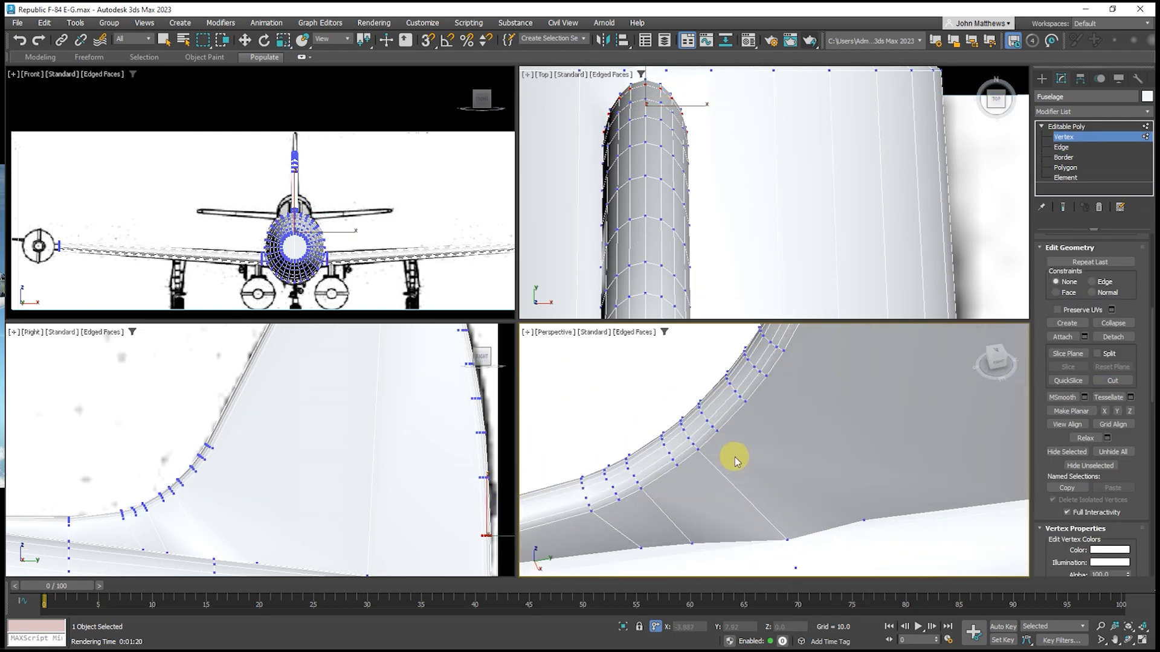
{"action": "scroll", "coordinate": [716, 477], "scroll_direction": "down", "scroll_amount": 3}
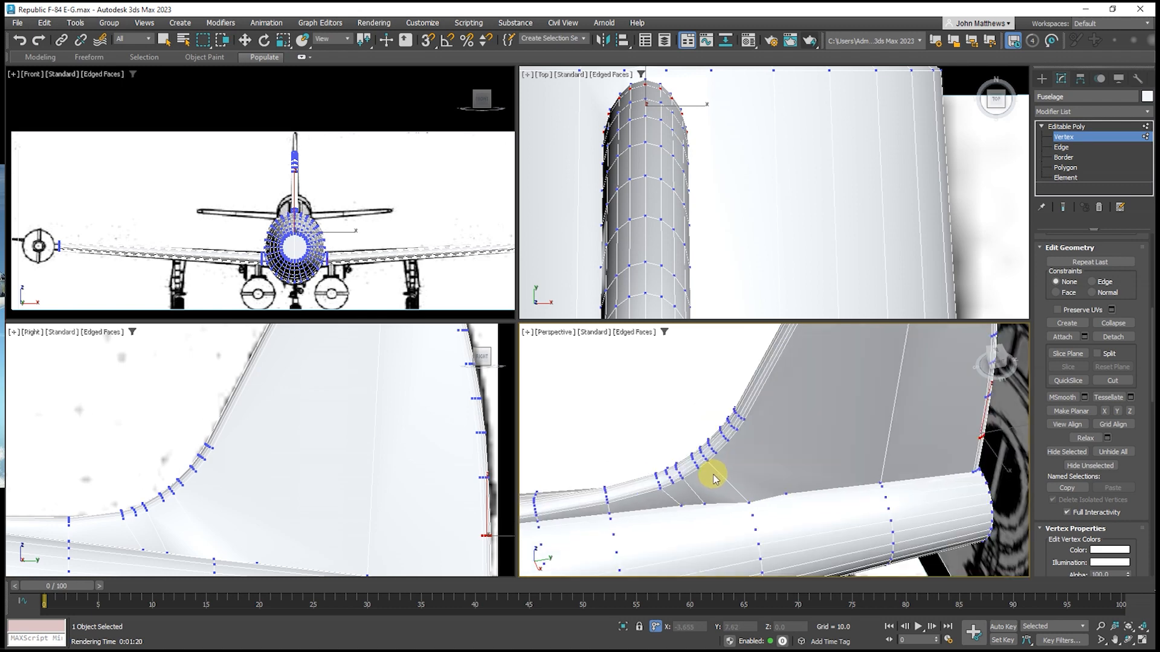
Make the Fuselage object see-through in its object properties and leave vertex editing
{"action": "right_click", "coordinate": [241, 479]}
{"action": "key", "text": "r"}
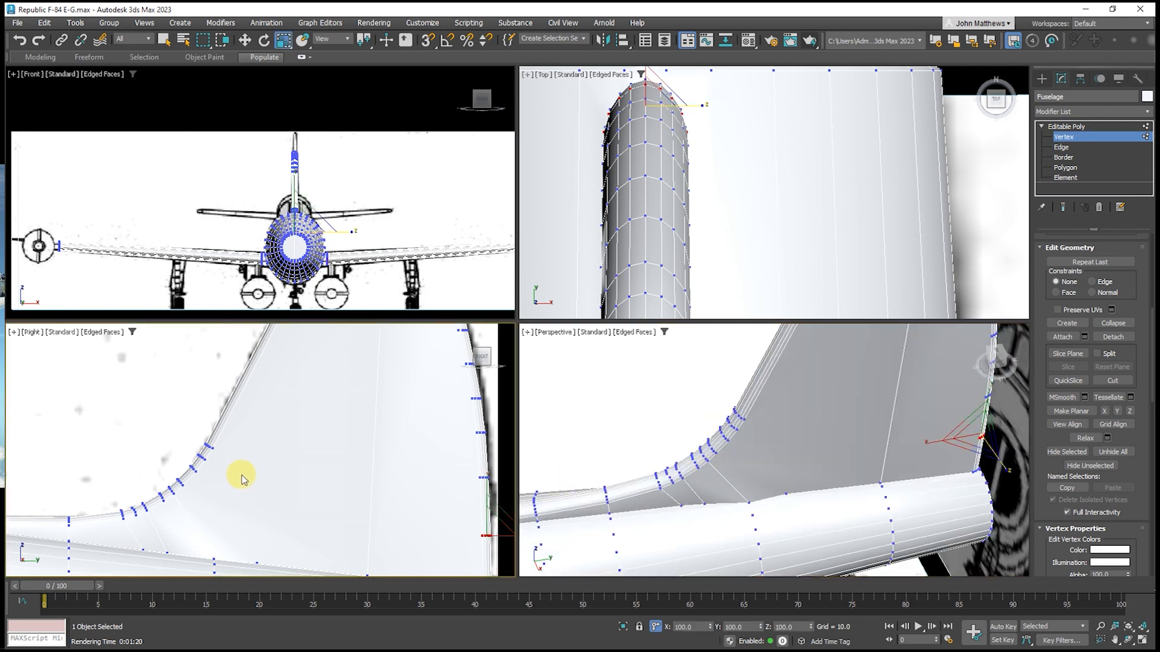
{"action": "right_click", "coordinate": [245, 490]}
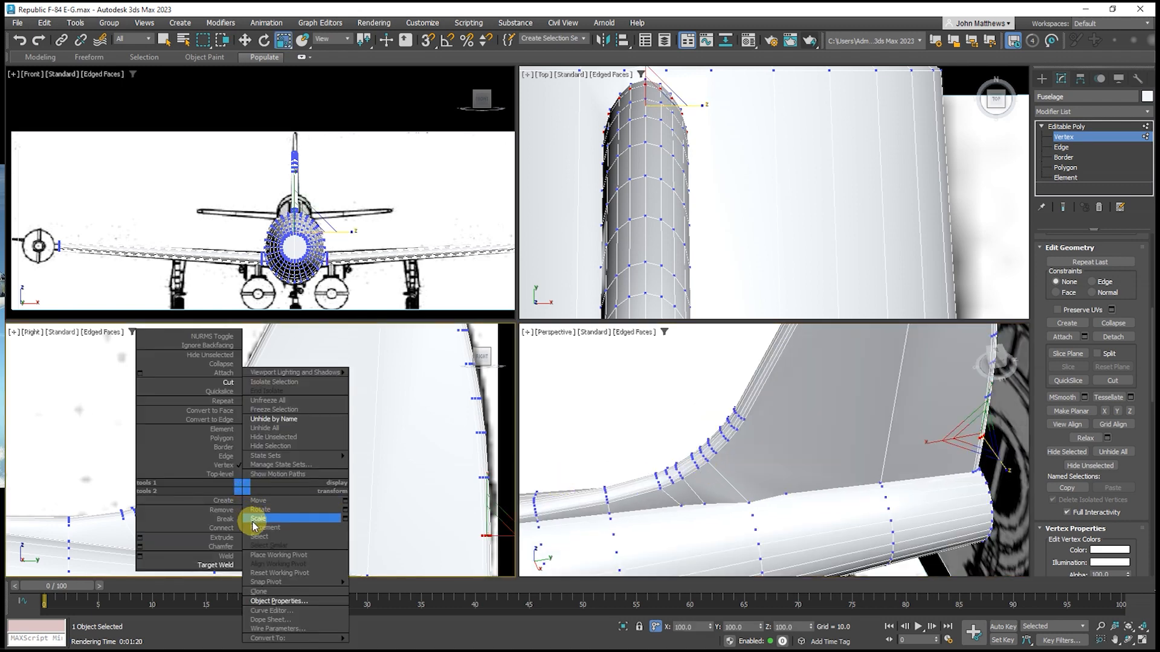
{"action": "left_click", "coordinate": [257, 598]}
{"action": "left_click", "coordinate": [475, 342]}
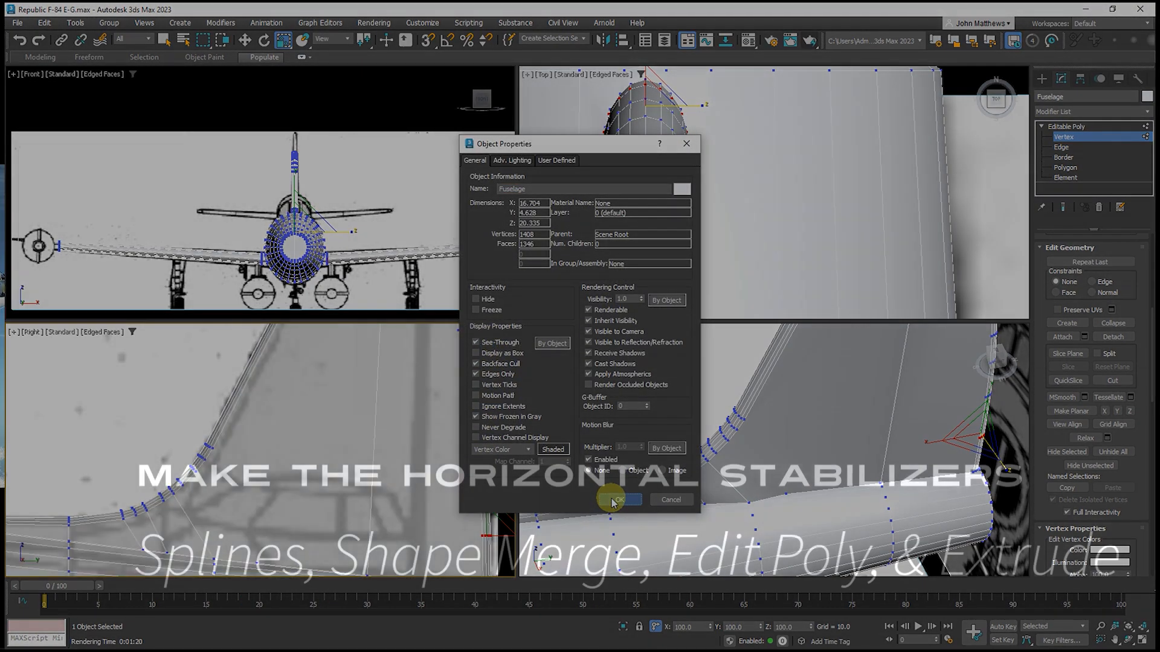
{"action": "left_click", "coordinate": [617, 499]}
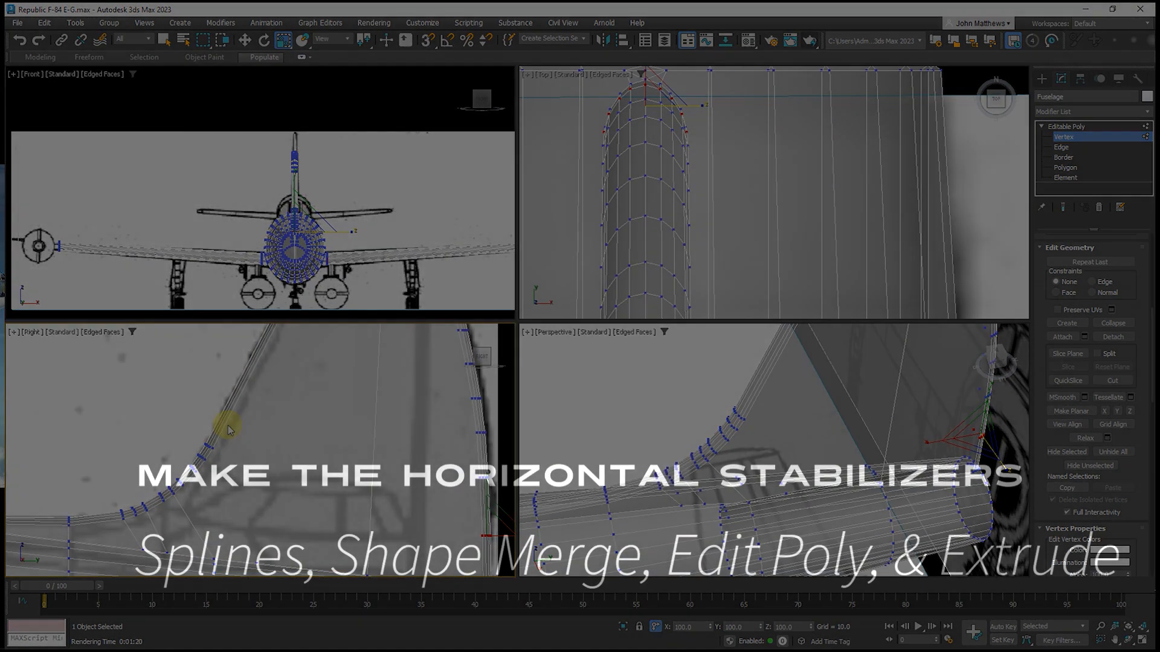
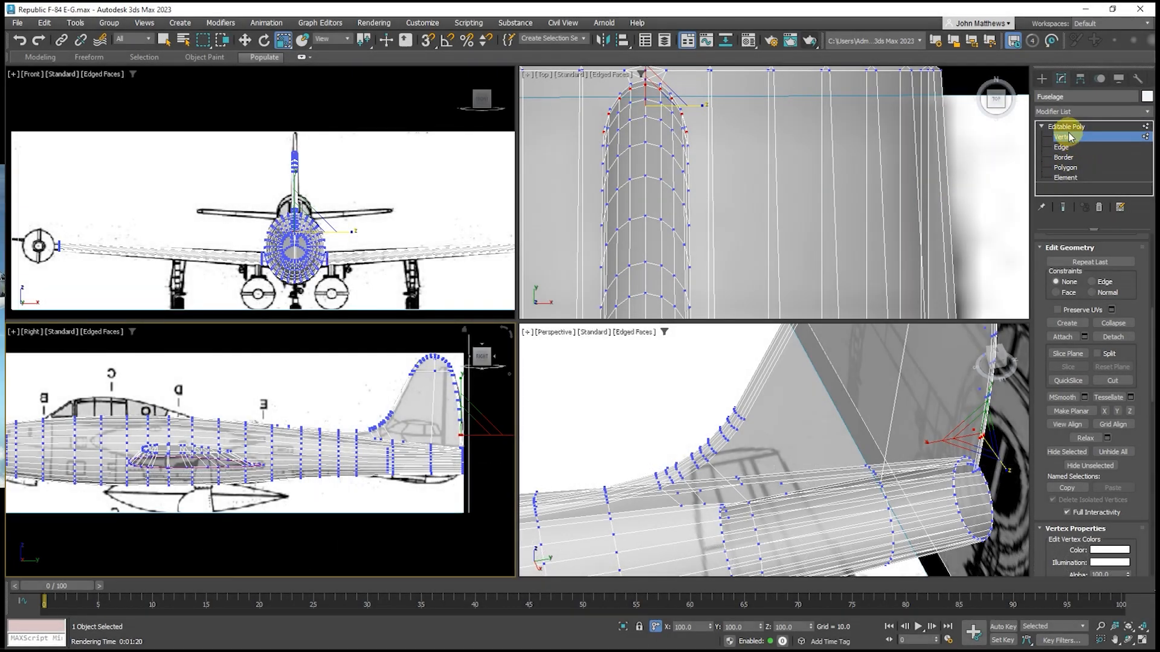
{"action": "left_click", "coordinate": [1066, 127]}
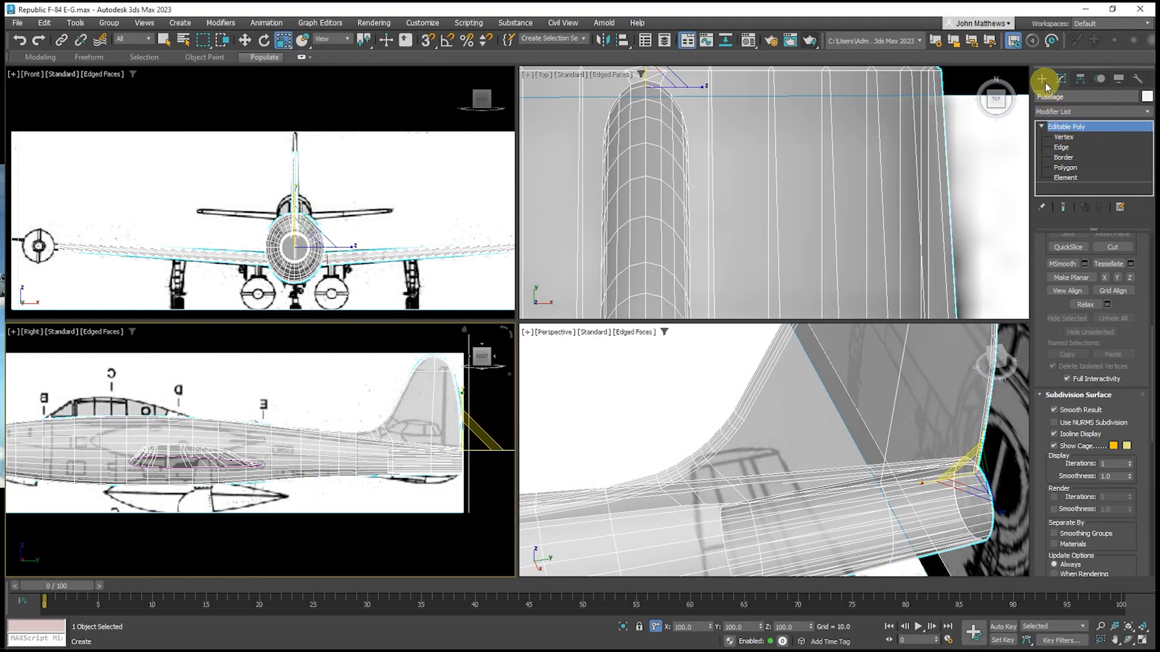
Select the Wing Root Spline and move it back to the stabilizer position on the vertical fin
{"action": "scroll", "coordinate": [236, 459], "scroll_direction": "up", "scroll_amount": 5}
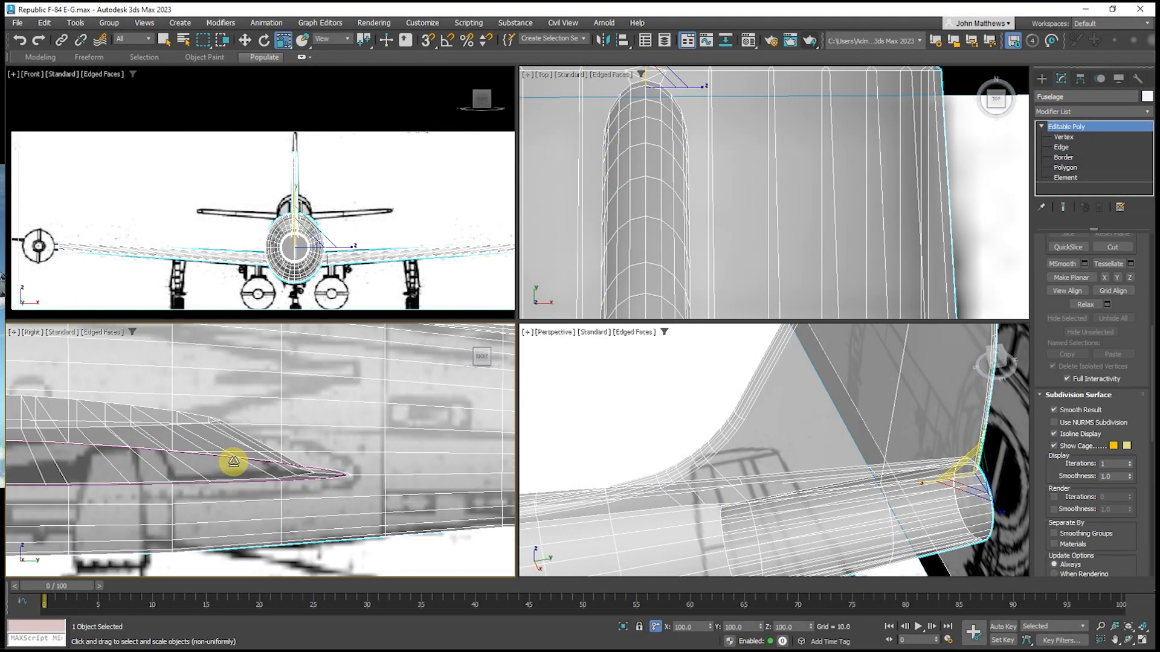
{"action": "key", "text": "w"}
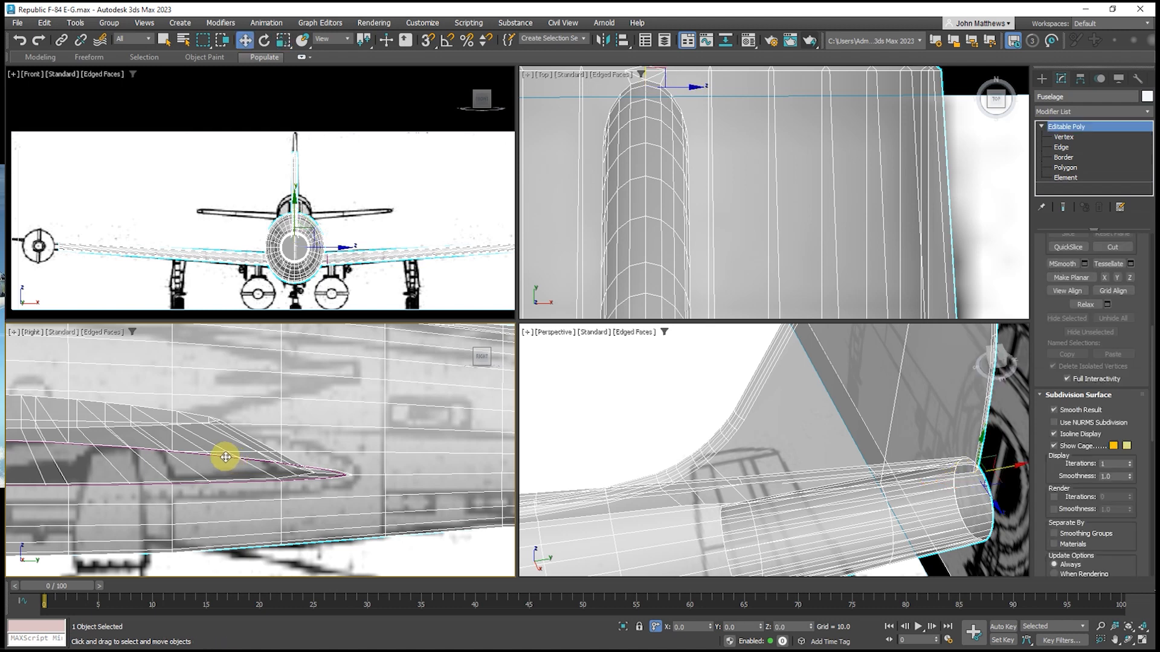
{"action": "left_click", "coordinate": [225, 458]}
{"action": "scroll", "coordinate": [218, 457], "scroll_direction": "down", "scroll_amount": 3}
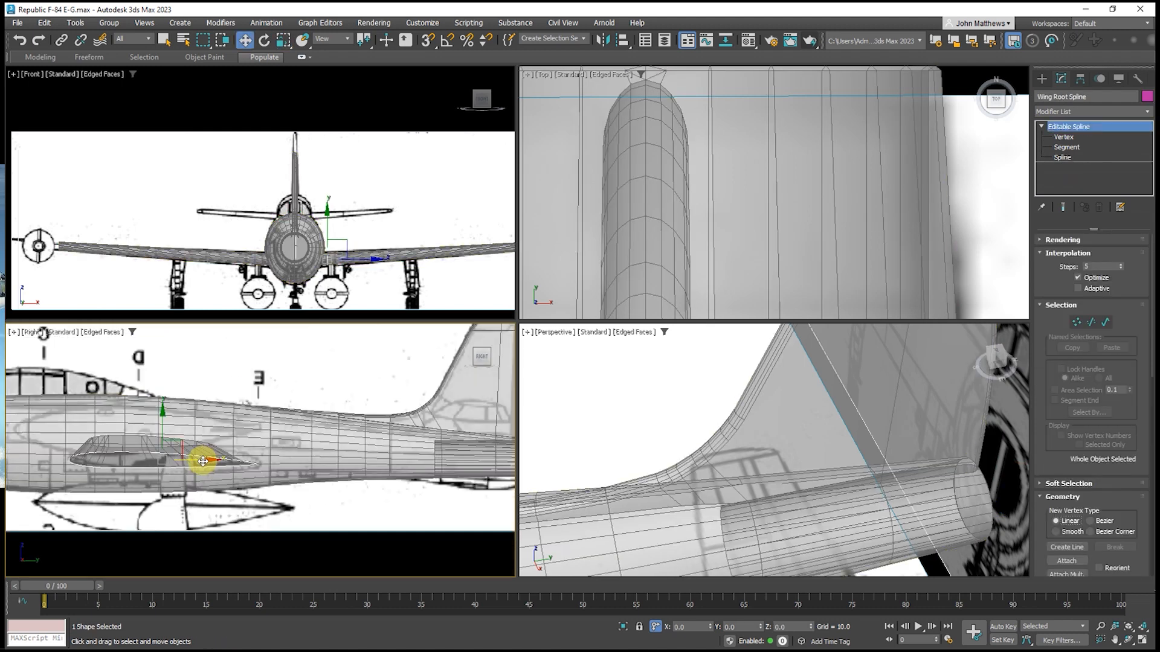
{"action": "scroll", "coordinate": [181, 462], "scroll_direction": "down", "scroll_amount": 2}
{"action": "left_click_drag", "start_coordinate": [96, 457], "coordinate": [457, 410]}
{"action": "scroll", "coordinate": [416, 428], "scroll_direction": "up", "scroll_amount": 5}
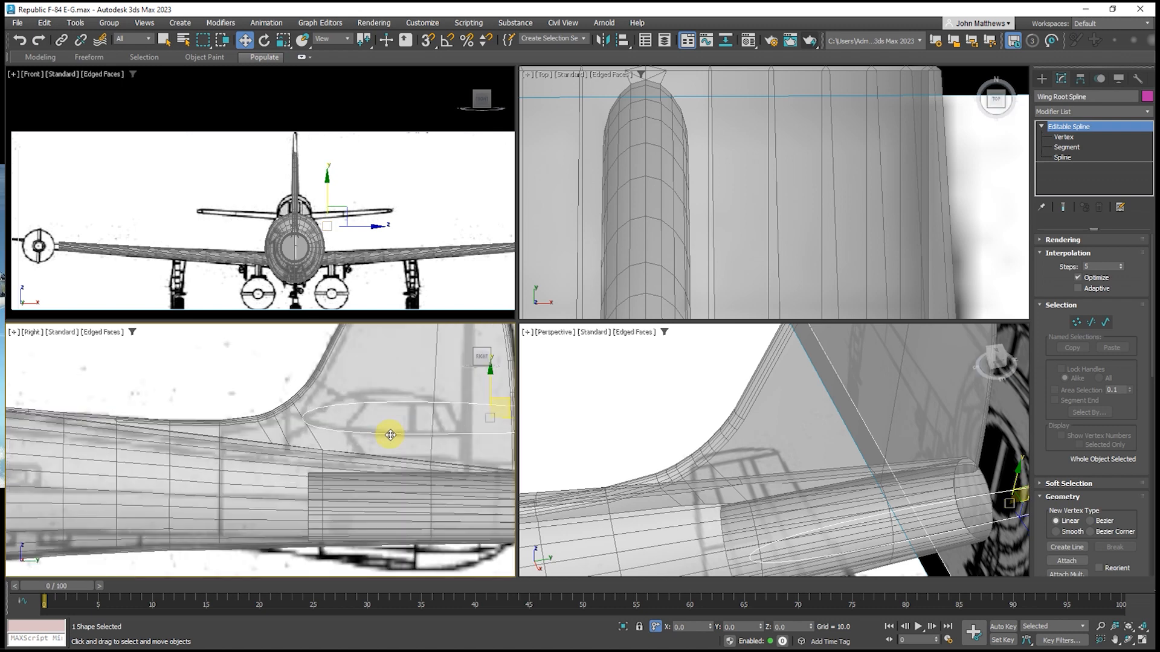
{"action": "middle_click_drag", "start_coordinate": [371, 435], "coordinate": [168, 440]}
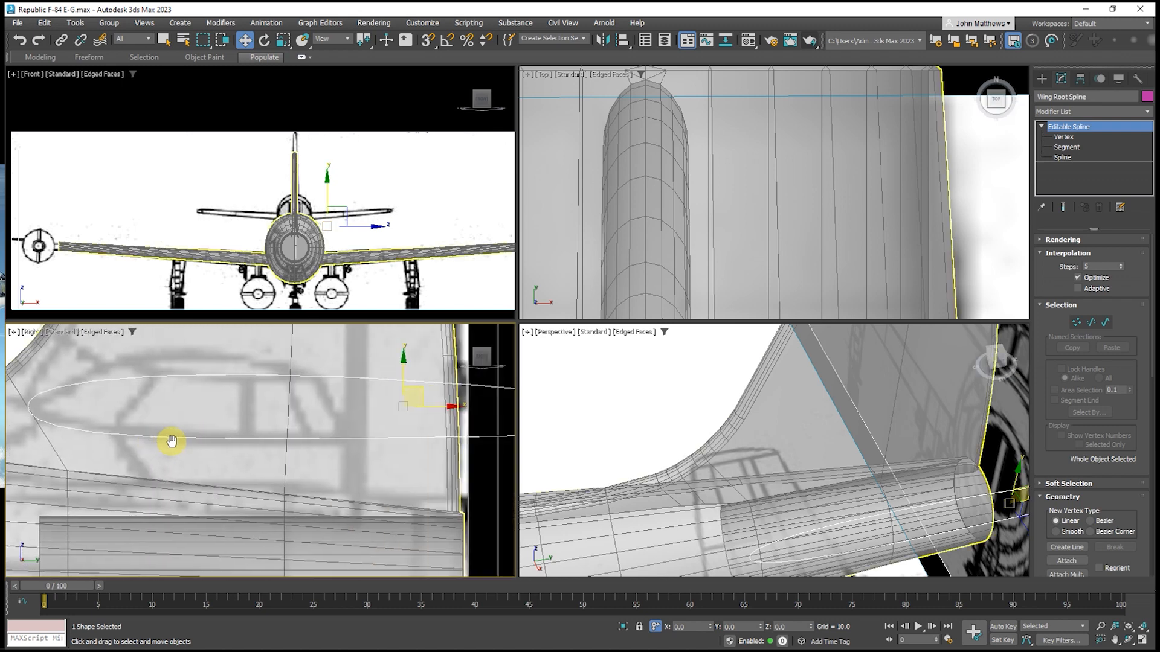
Scale the spline down uniformly and move it onto the fin, with its nose at the blueprint stabilizer's leading edge
{"action": "scroll", "coordinate": [169, 445], "scroll_direction": "down", "scroll_amount": 3}
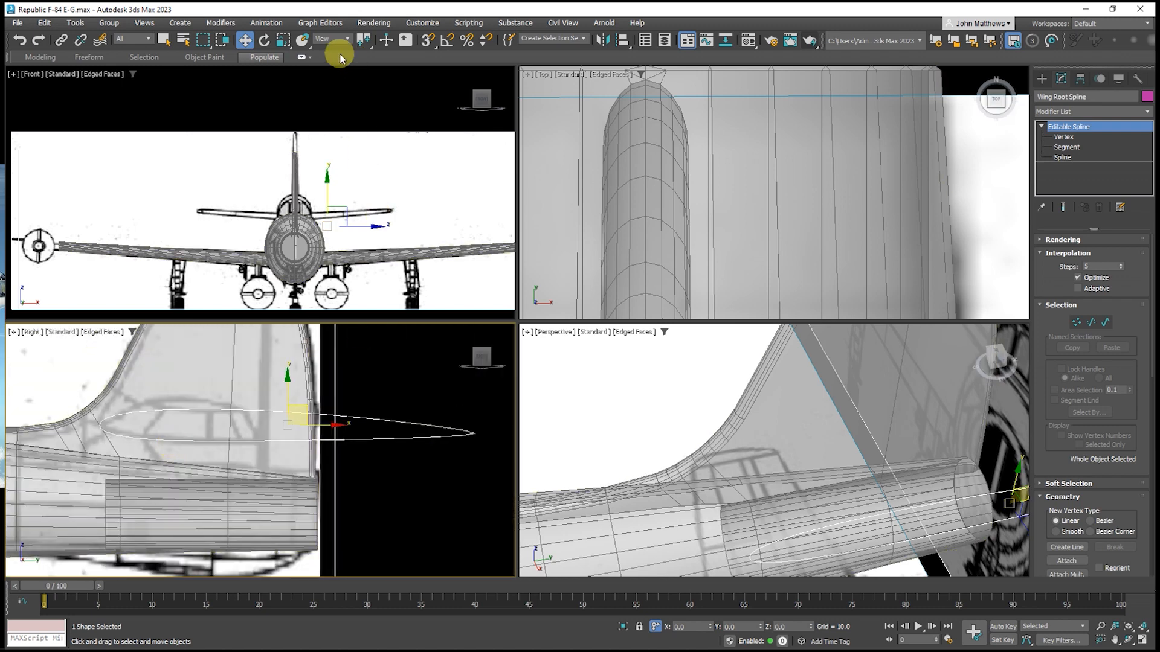
{"action": "left_click", "coordinate": [284, 40]}
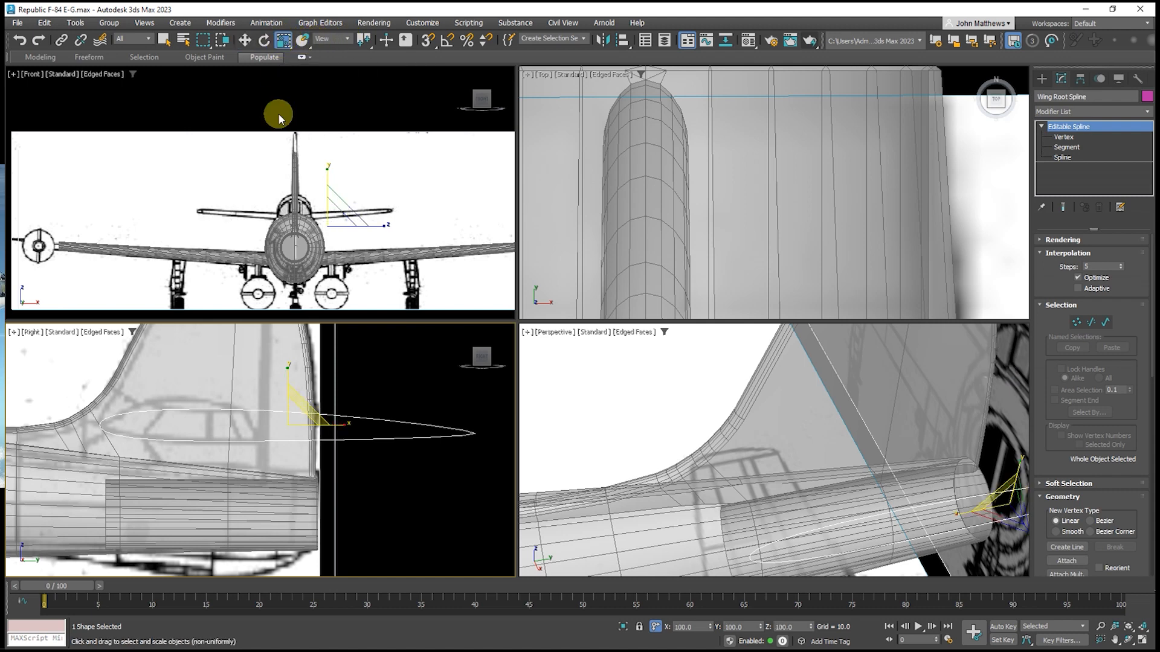
{"action": "left_click_drag", "start_coordinate": [296, 412], "coordinate": [107, 530]}
{"action": "key", "text": "w"}
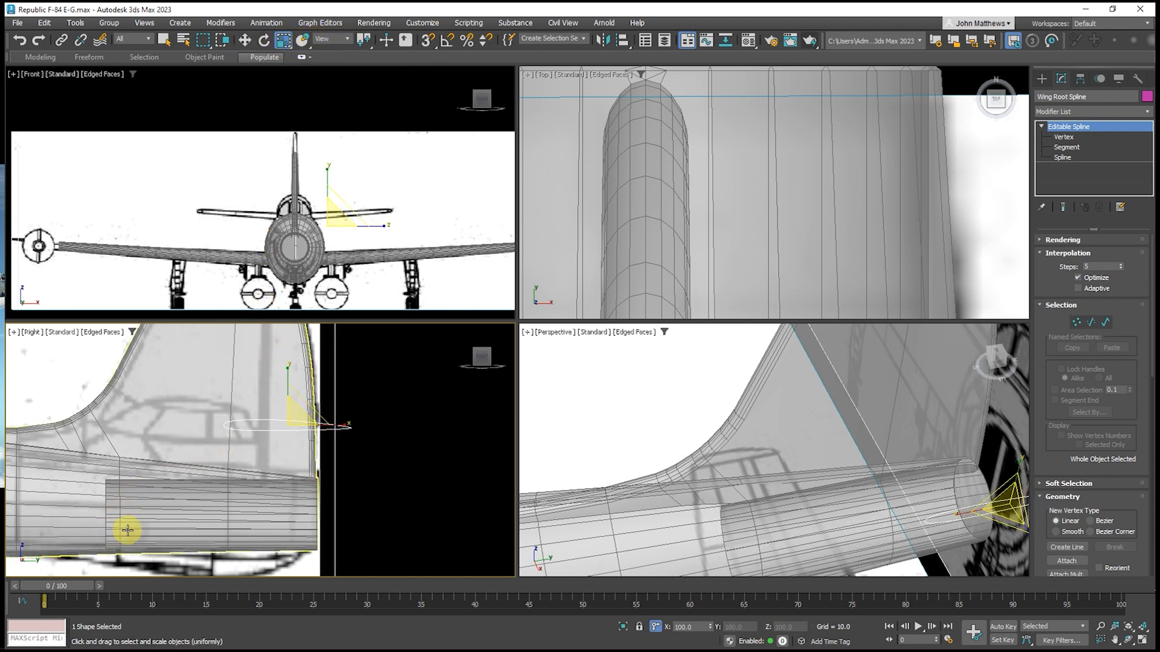
{"action": "left_click_drag", "start_coordinate": [287, 406], "coordinate": [183, 408]}
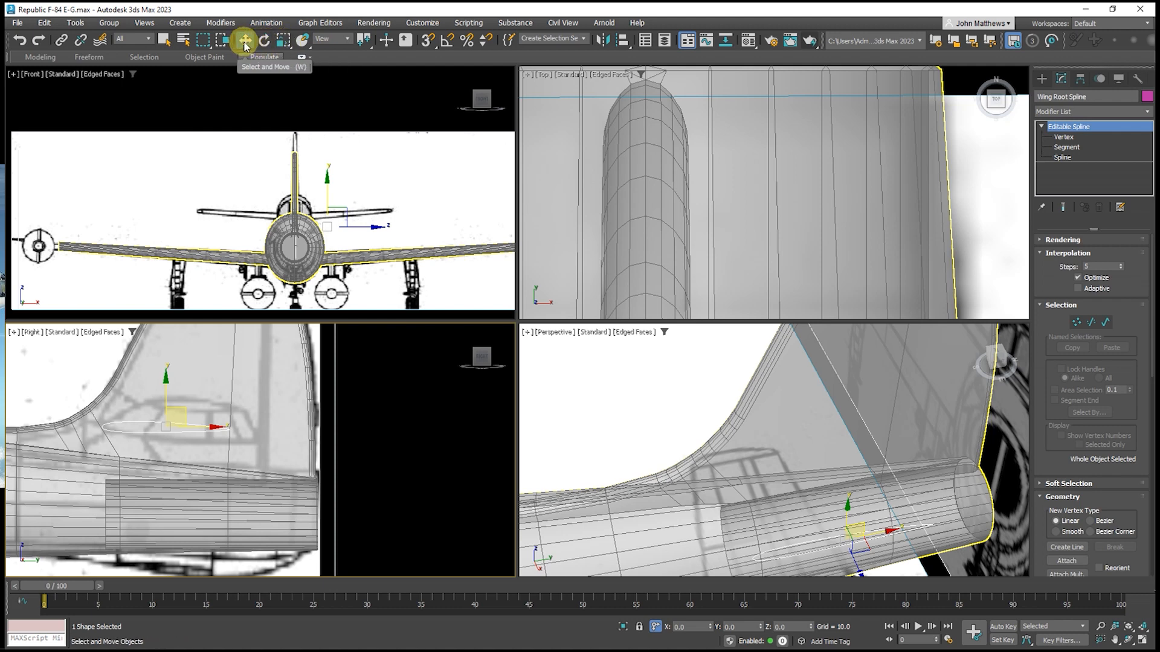
Rotate the spline slightly so its trailing end drops, and shift it down a little over the blueprint's stabilizer
{"action": "left_click", "coordinate": [264, 40]}
{"action": "left_click_drag", "start_coordinate": [225, 394], "coordinate": [223, 404]}
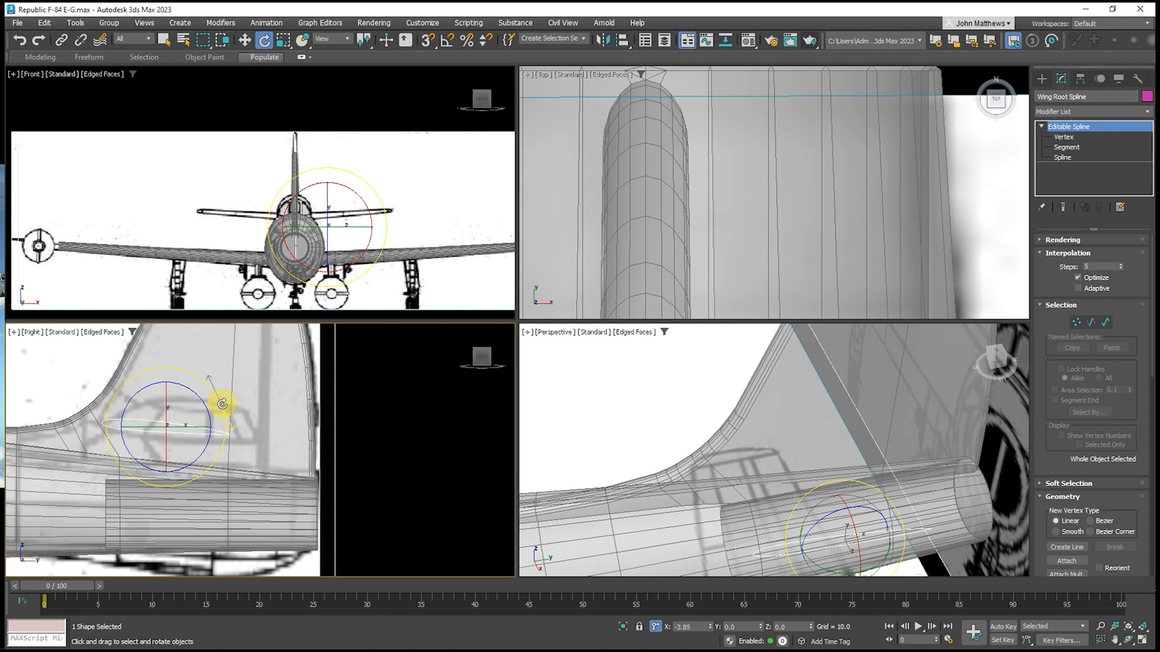
{"action": "left_click_drag", "start_coordinate": [223, 404], "coordinate": [223, 399]}
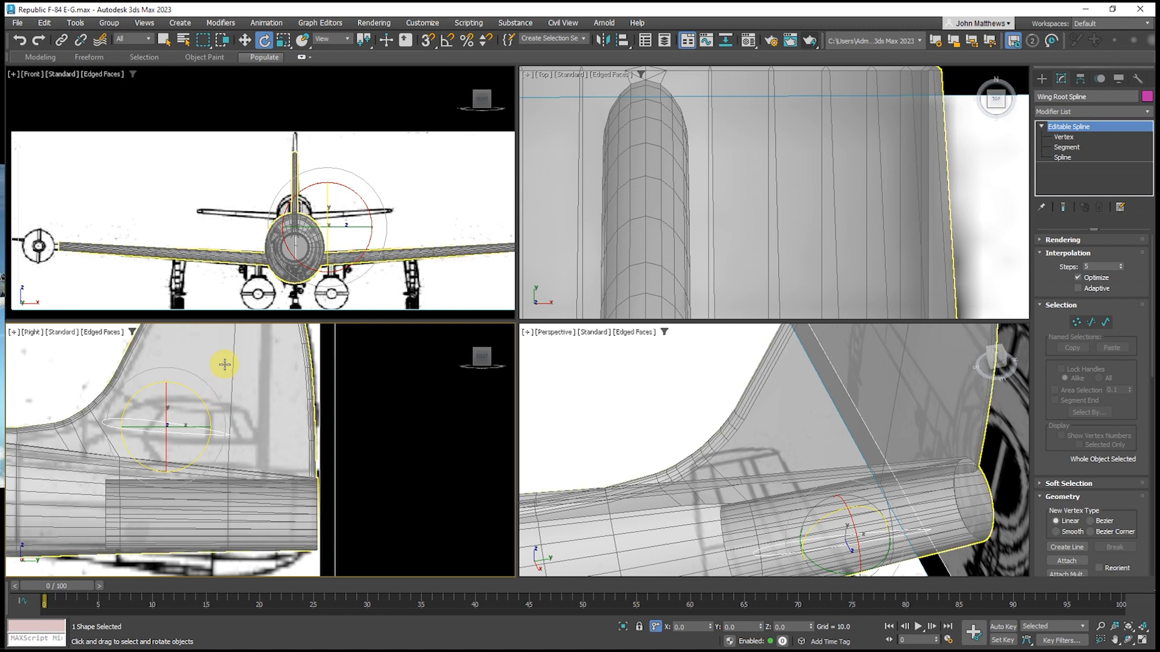
{"action": "left_click", "coordinate": [245, 40]}
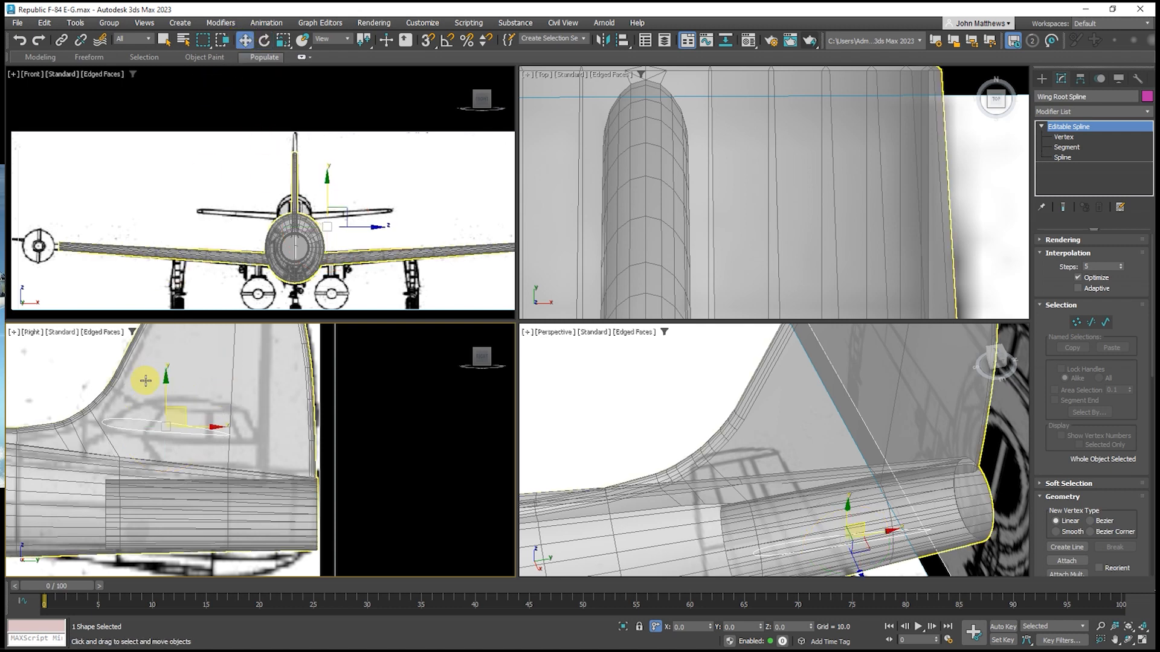
{"action": "left_click_drag", "start_coordinate": [185, 411], "coordinate": [185, 414]}
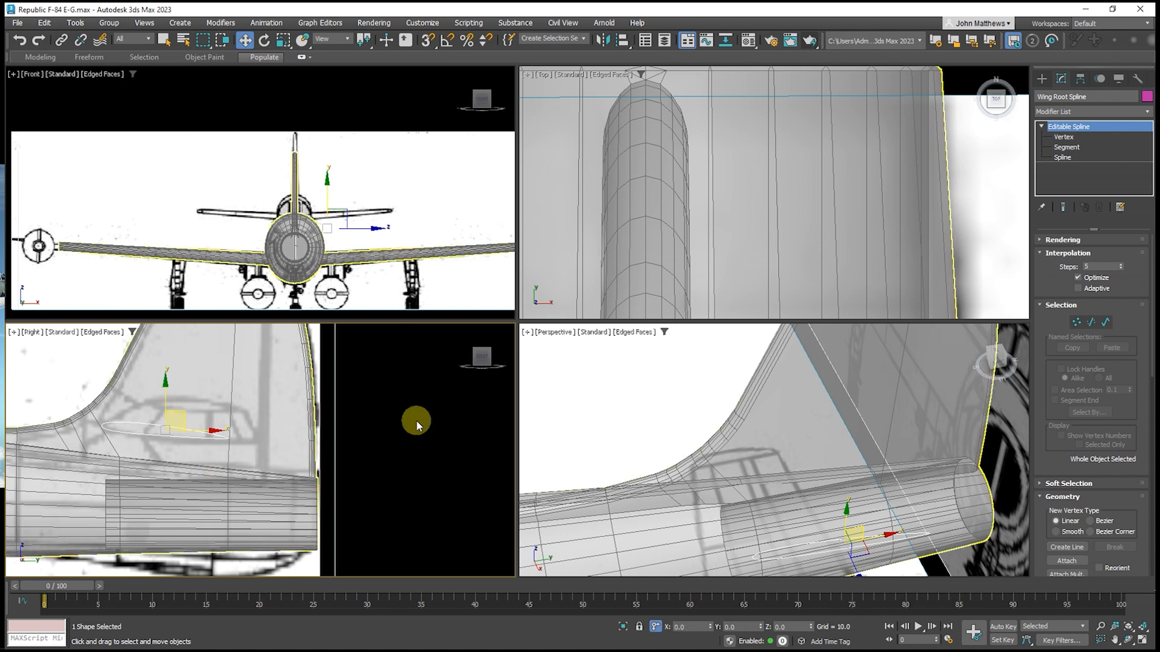
Move the spline's trailing vertex rearward and slightly down to lengthen the profile to the blueprint's hinge line
{"action": "left_click", "coordinate": [1065, 136]}
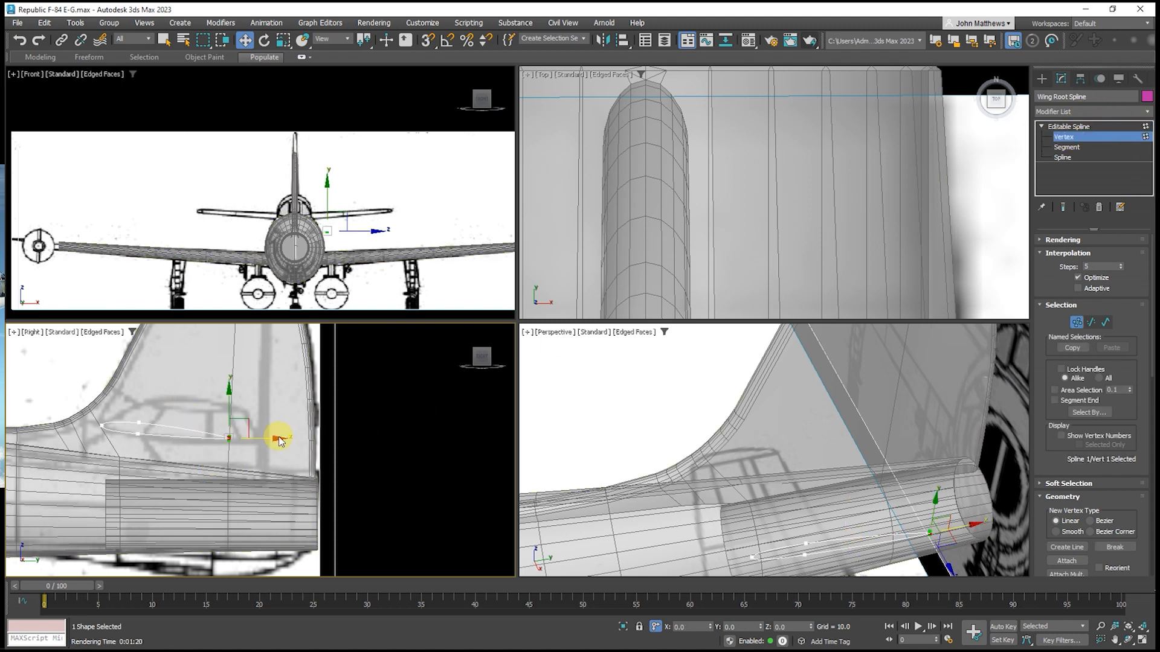
{"action": "left_click", "coordinate": [230, 436]}
{"action": "left_click_drag", "start_coordinate": [240, 433], "coordinate": [275, 426]}
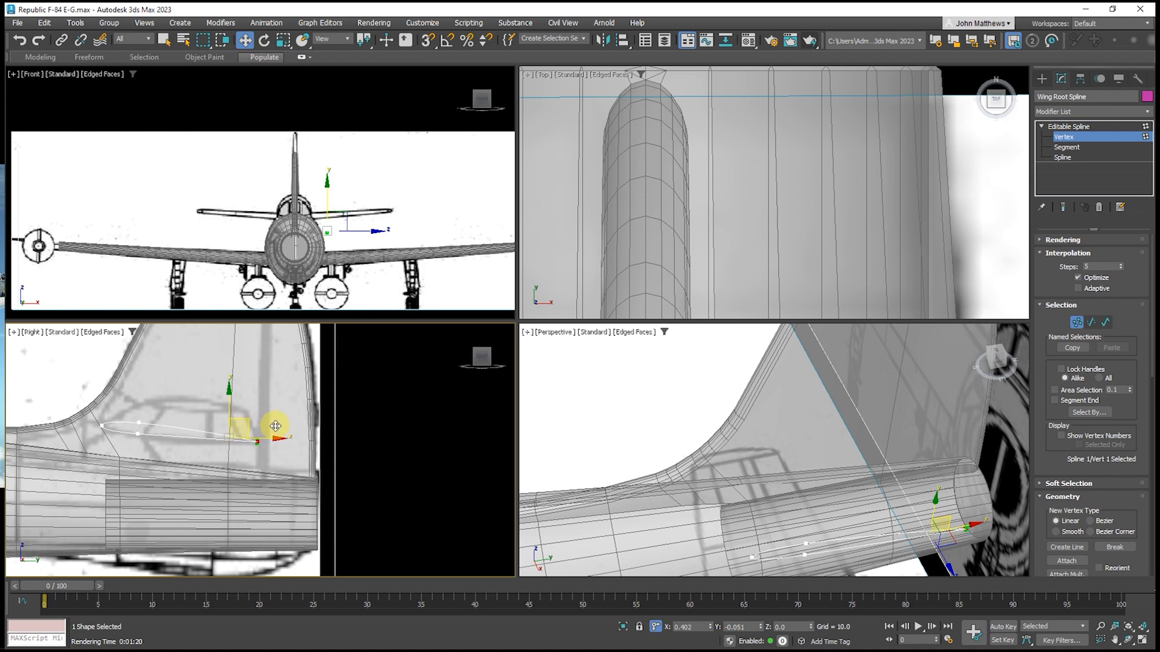
{"action": "left_click_drag", "start_coordinate": [275, 426], "coordinate": [274, 426]}
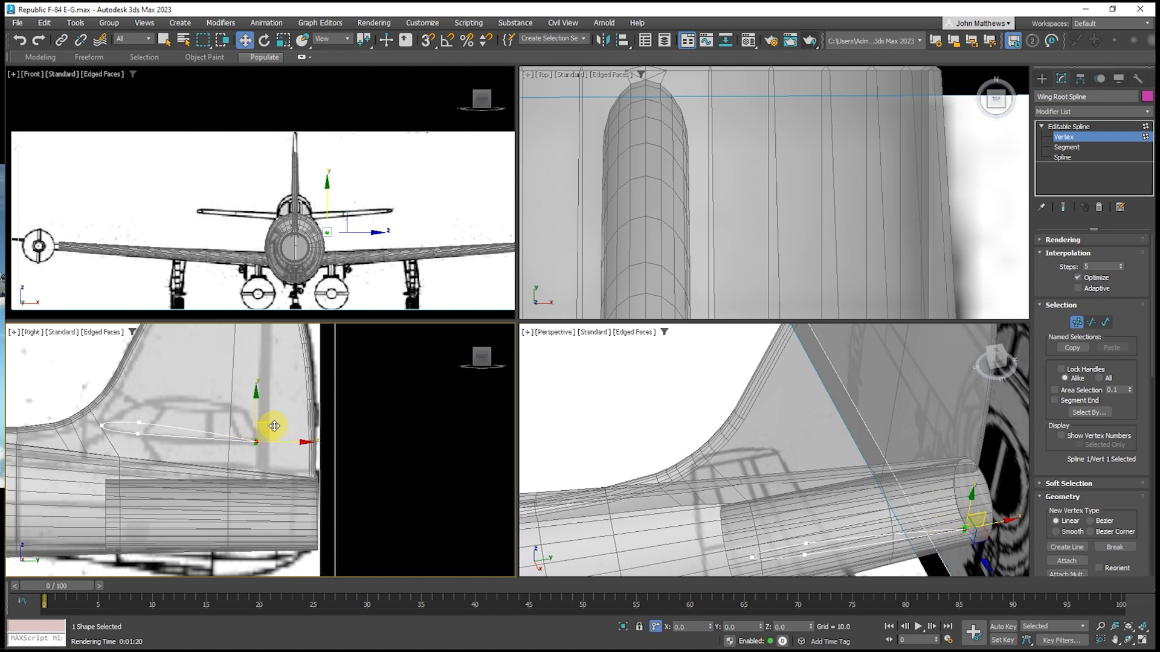
Scale the profile's upper and lower forward vertices apart vertically about their common centre to about 119%
{"action": "left_click", "coordinate": [283, 40]}
{"action": "left_click_drag", "start_coordinate": [268, 385], "coordinate": [258, 352]}
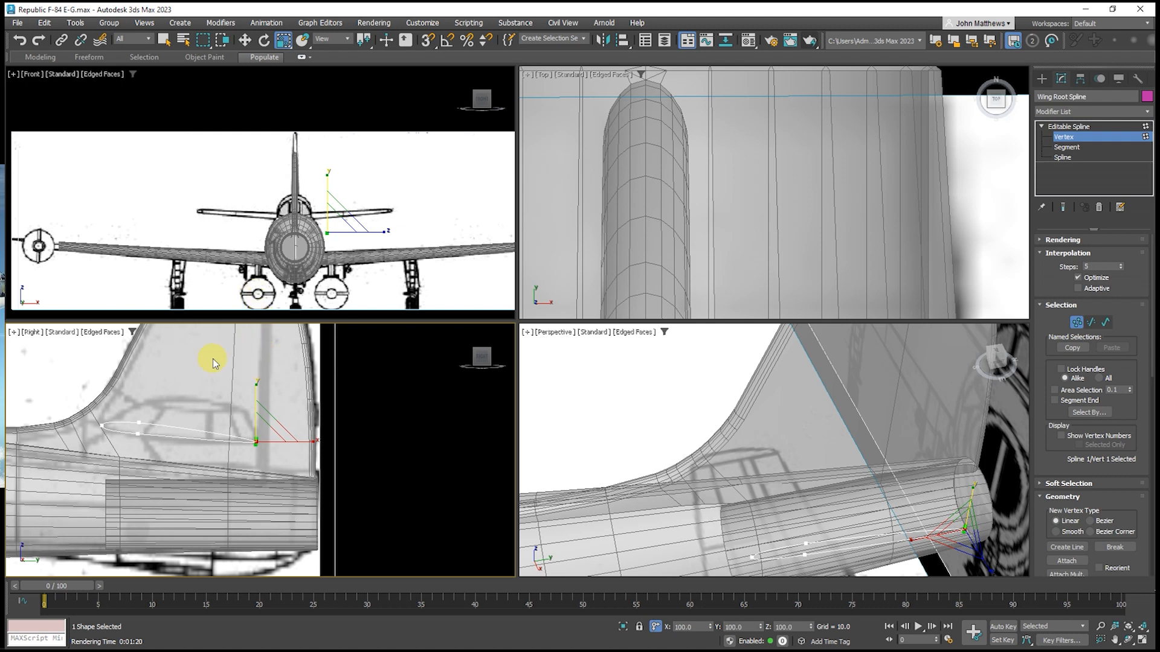
{"action": "left_click_drag", "start_coordinate": [122, 408], "coordinate": [151, 451]}
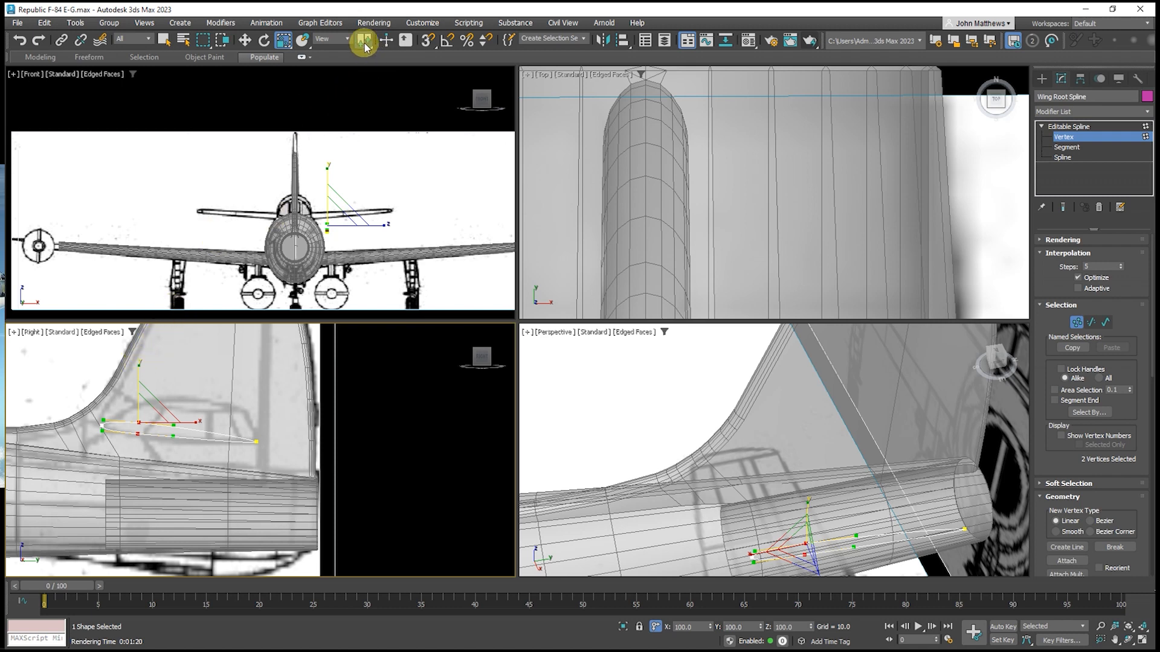
{"action": "left_click_drag", "start_coordinate": [365, 46], "coordinate": [363, 79]}
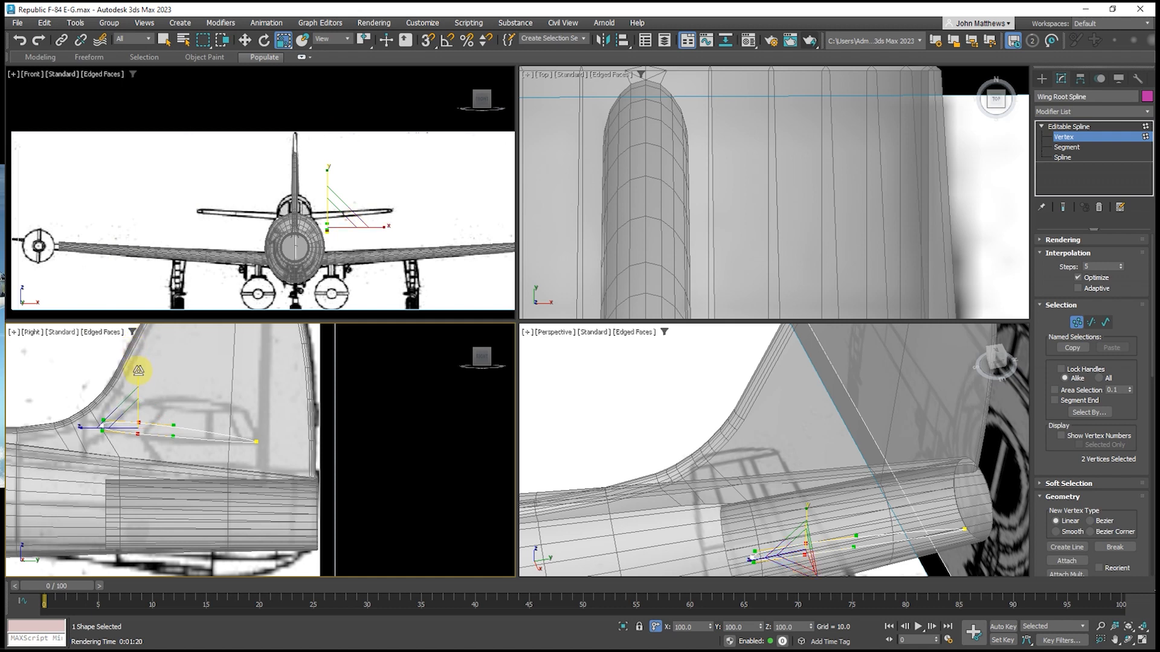
{"action": "left_click_drag", "start_coordinate": [138, 371], "coordinate": [139, 365]}
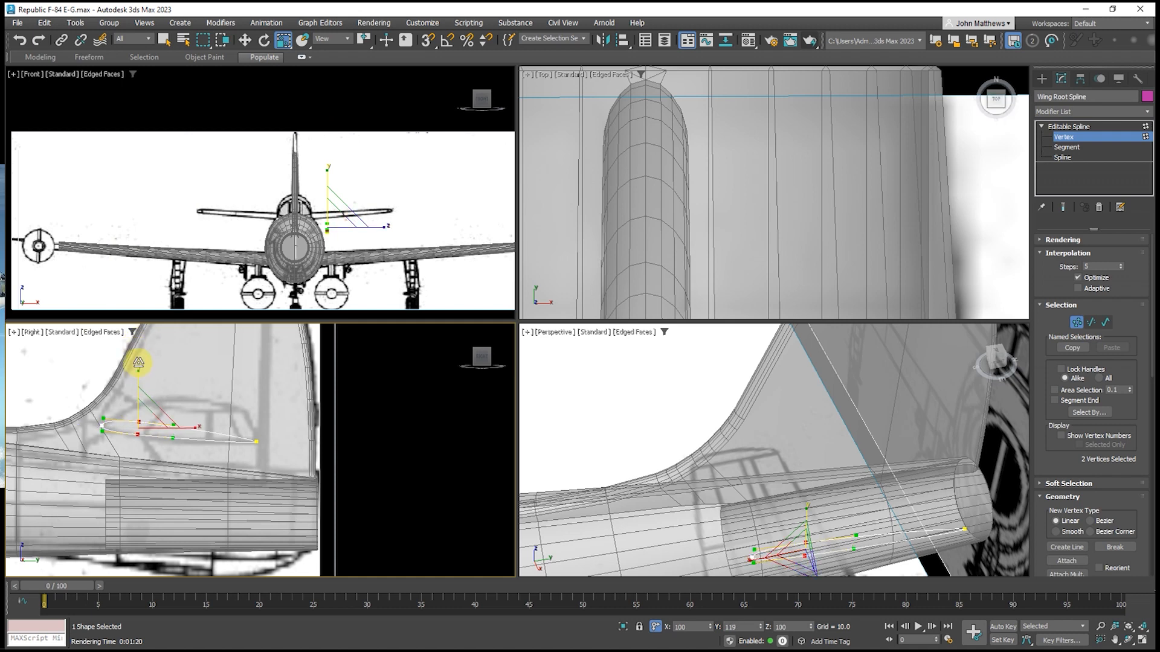
Nudge the upper and lower forward vertices slightly in height and compare the profile with the blueprint
{"action": "left_click", "coordinate": [245, 40]}
{"action": "scroll", "coordinate": [119, 420], "scroll_direction": "up", "scroll_amount": 5}
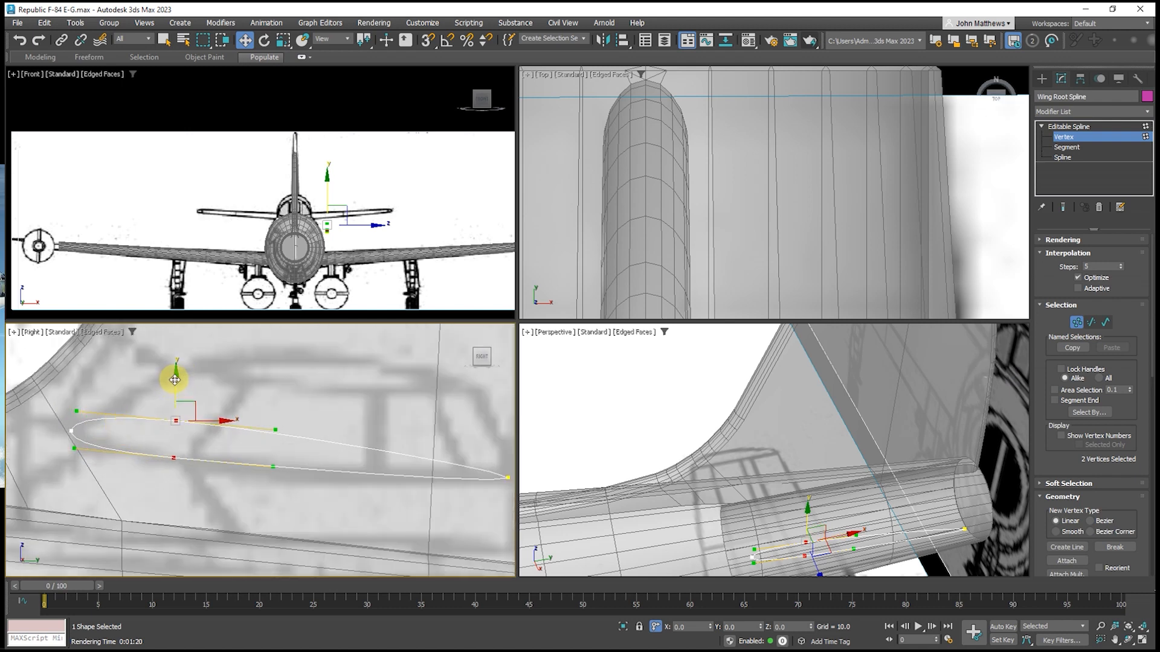
{"action": "left_click_drag", "start_coordinate": [175, 377], "coordinate": [178, 379]}
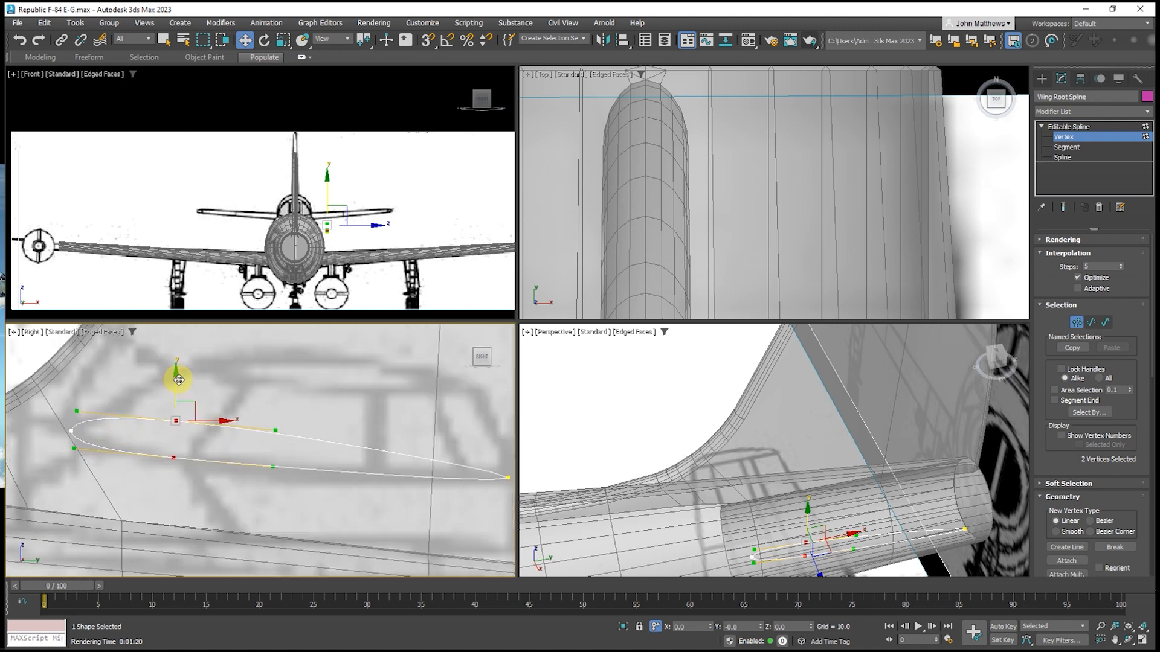
{"action": "scroll", "coordinate": [177, 379], "scroll_direction": "down", "scroll_amount": 4}
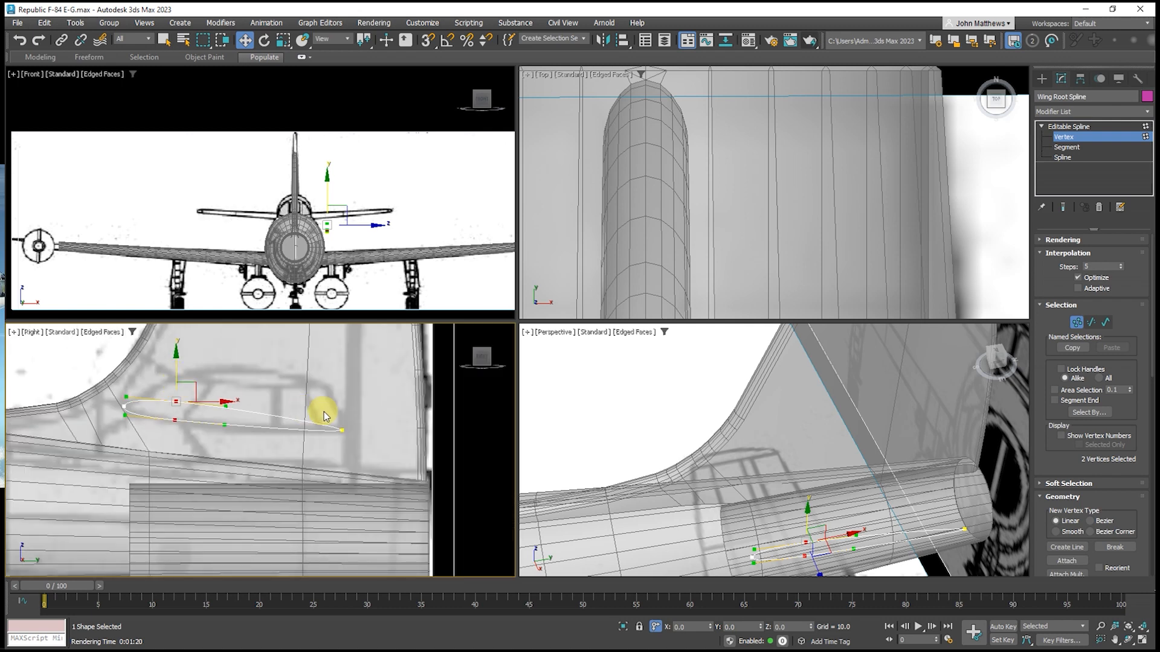
{"action": "middle_click_drag", "start_coordinate": [326, 413], "coordinate": [352, 415]}
{"action": "scroll", "coordinate": [354, 431], "scroll_direction": "down", "scroll_amount": 2}
{"action": "scroll", "coordinate": [354, 430], "scroll_direction": "down", "scroll_amount": 2}
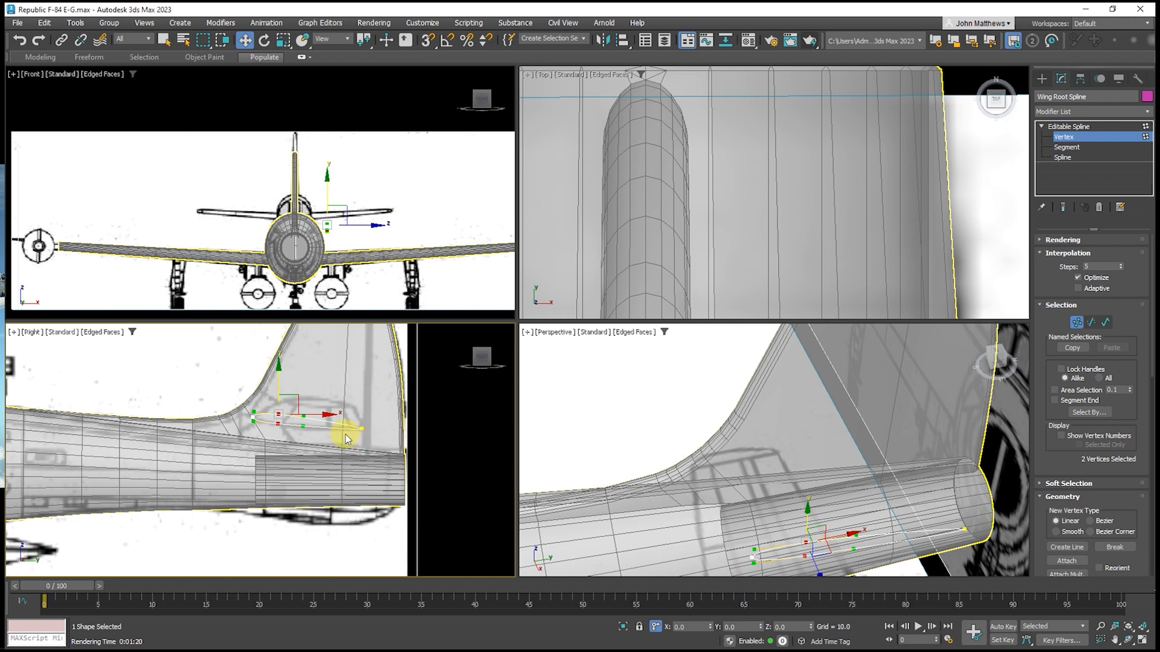
Scale the profile's upper and lower forward vertices slightly further apart vertically to thicken it
{"action": "scroll", "coordinate": [335, 434], "scroll_direction": "up", "scroll_amount": 3}
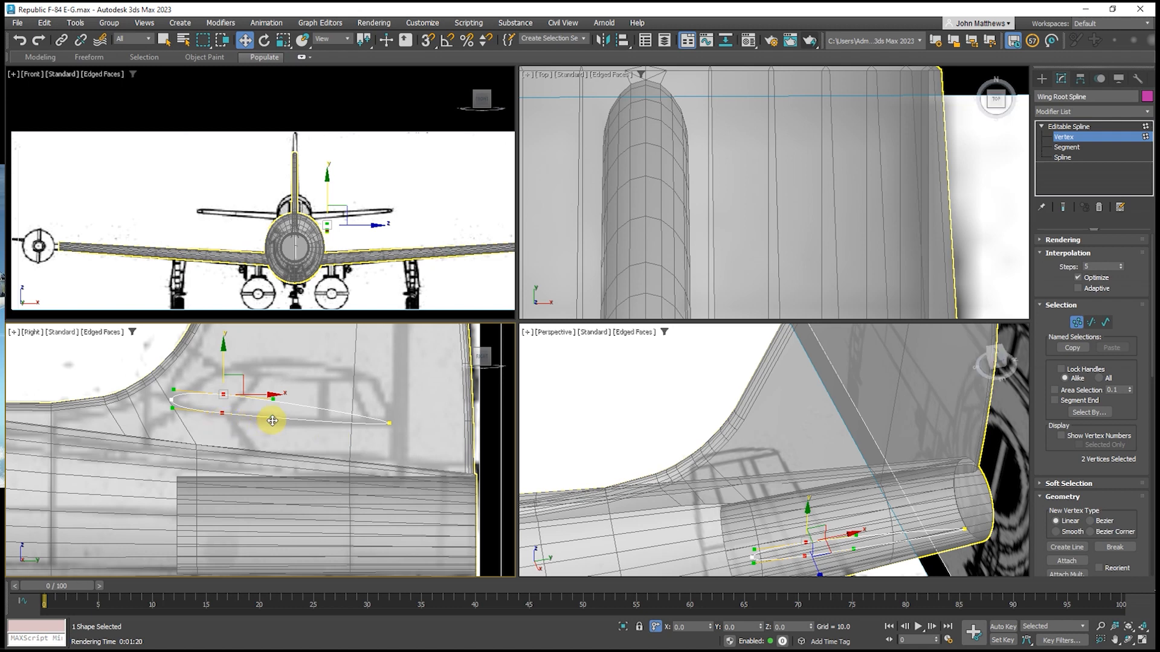
{"action": "left_click_drag", "start_coordinate": [273, 419], "coordinate": [273, 420]}
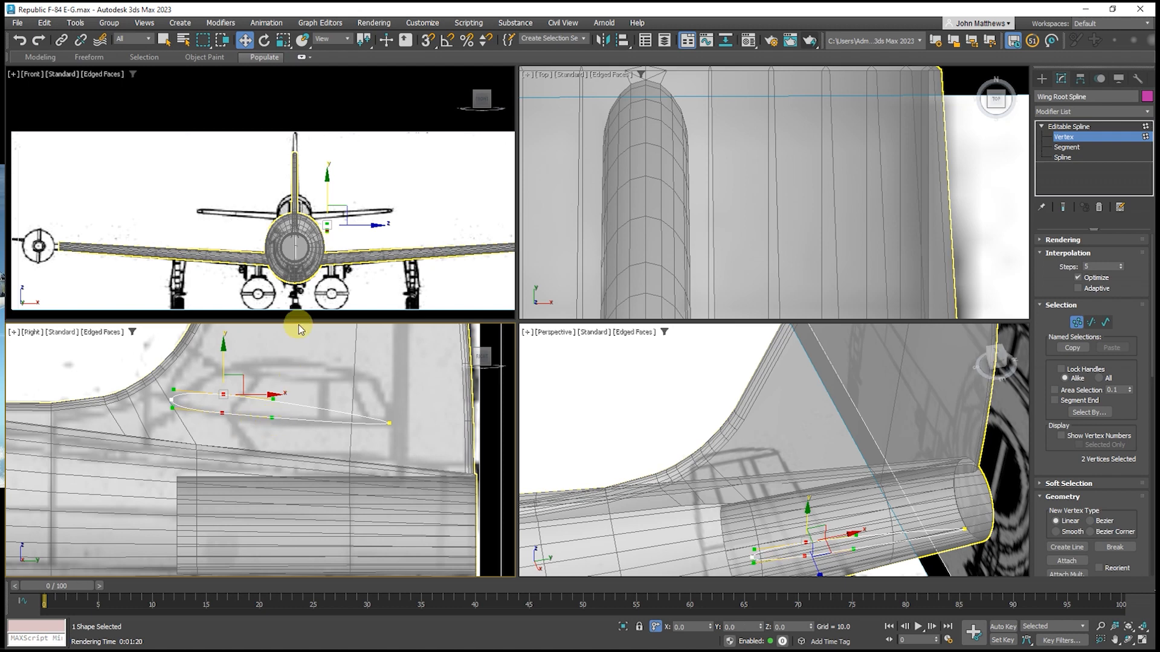
{"action": "left_click", "coordinate": [281, 42]}
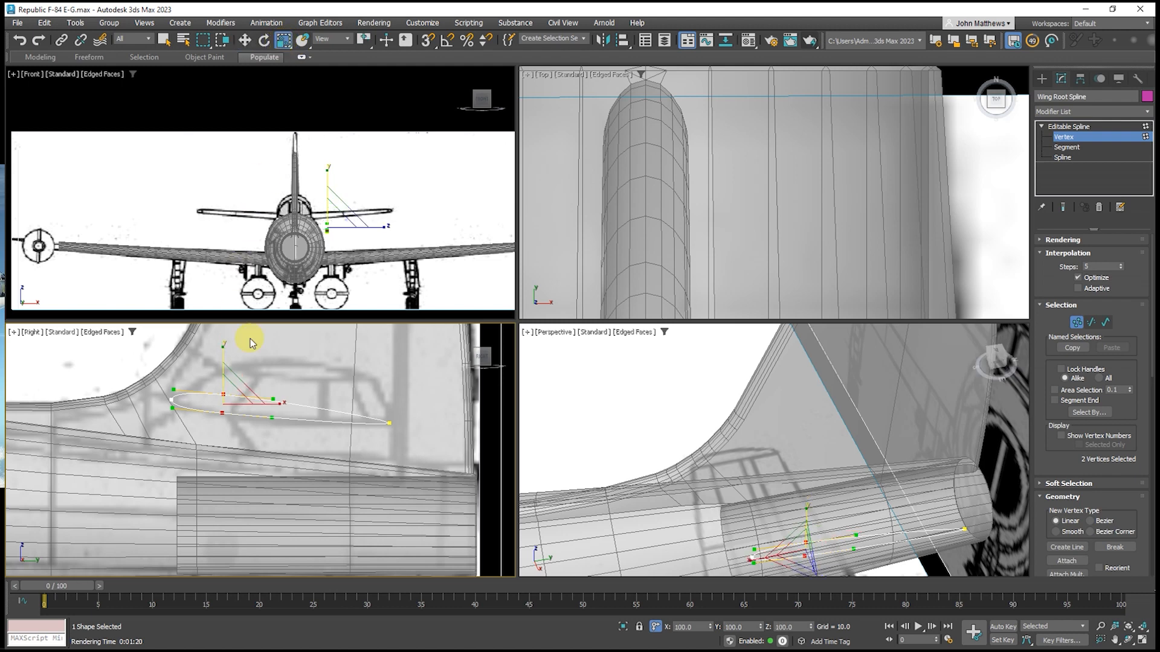
{"action": "left_click_drag", "start_coordinate": [219, 342], "coordinate": [223, 333]}
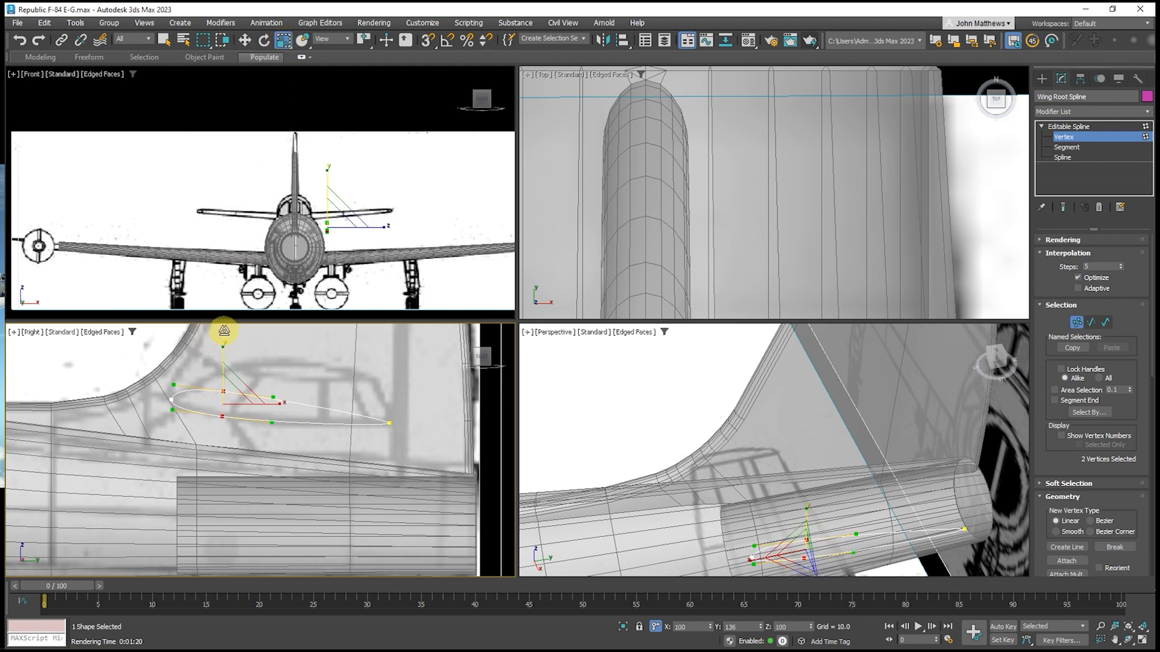
{"action": "left_click_drag", "start_coordinate": [224, 331], "coordinate": [219, 350]}
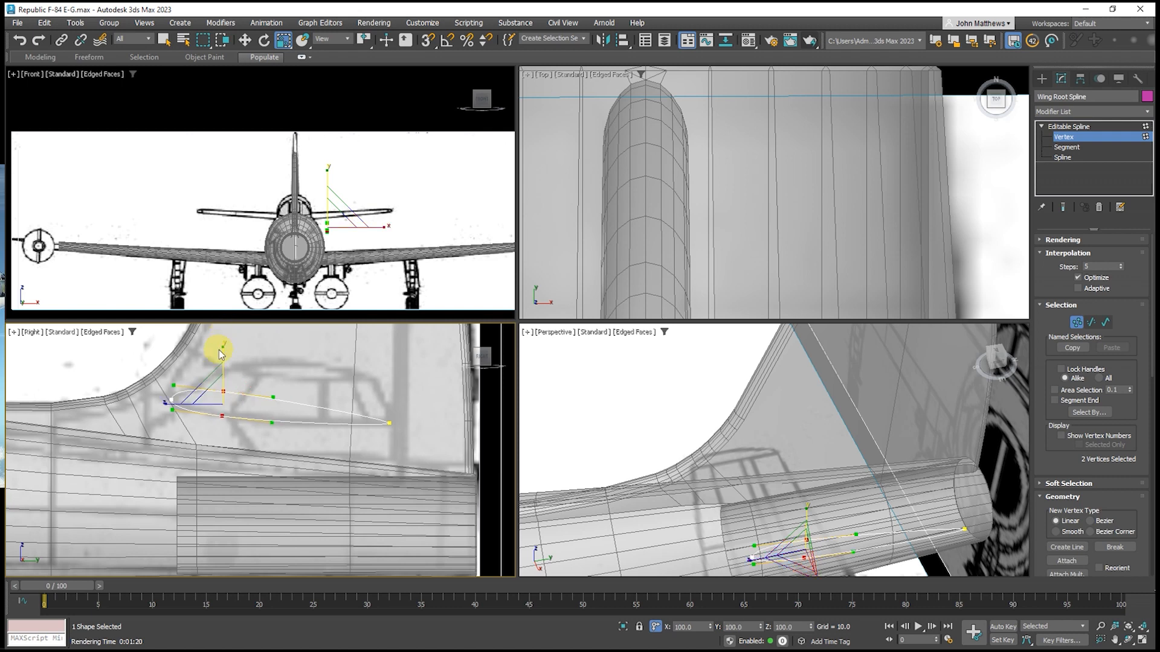
Move only the profile's upper forward vertex slightly down, compare the nose with the blueprint, and leave vertex editing
{"action": "left_click", "coordinate": [262, 365]}
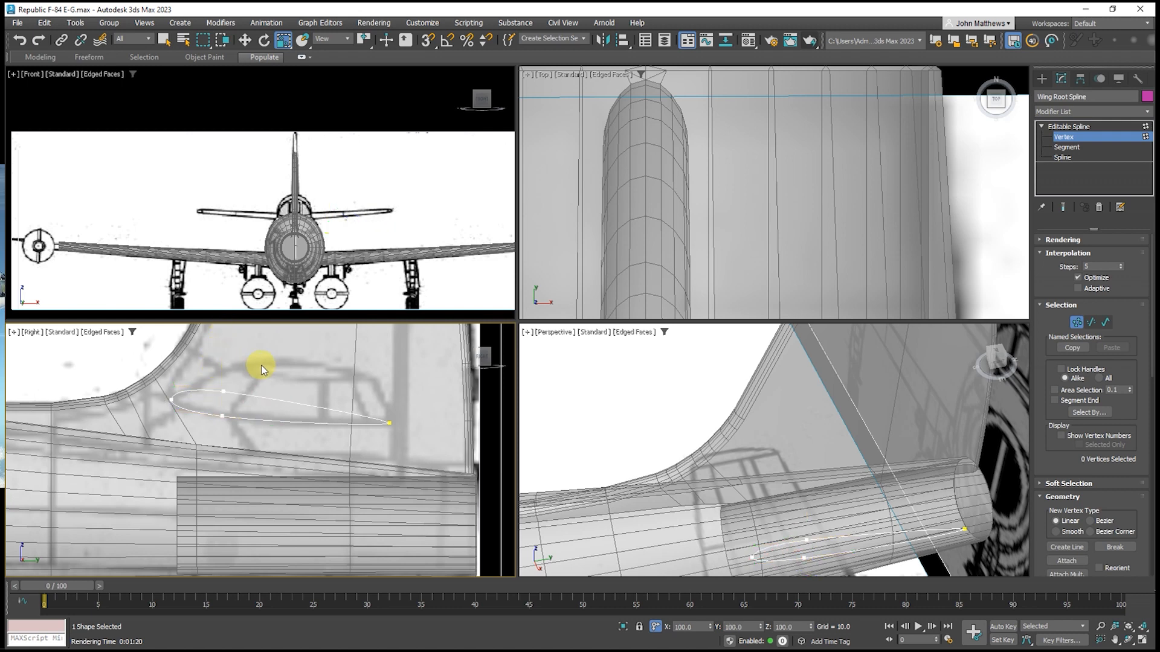
{"action": "left_click", "coordinate": [223, 391]}
{"action": "left_click", "coordinate": [244, 40]}
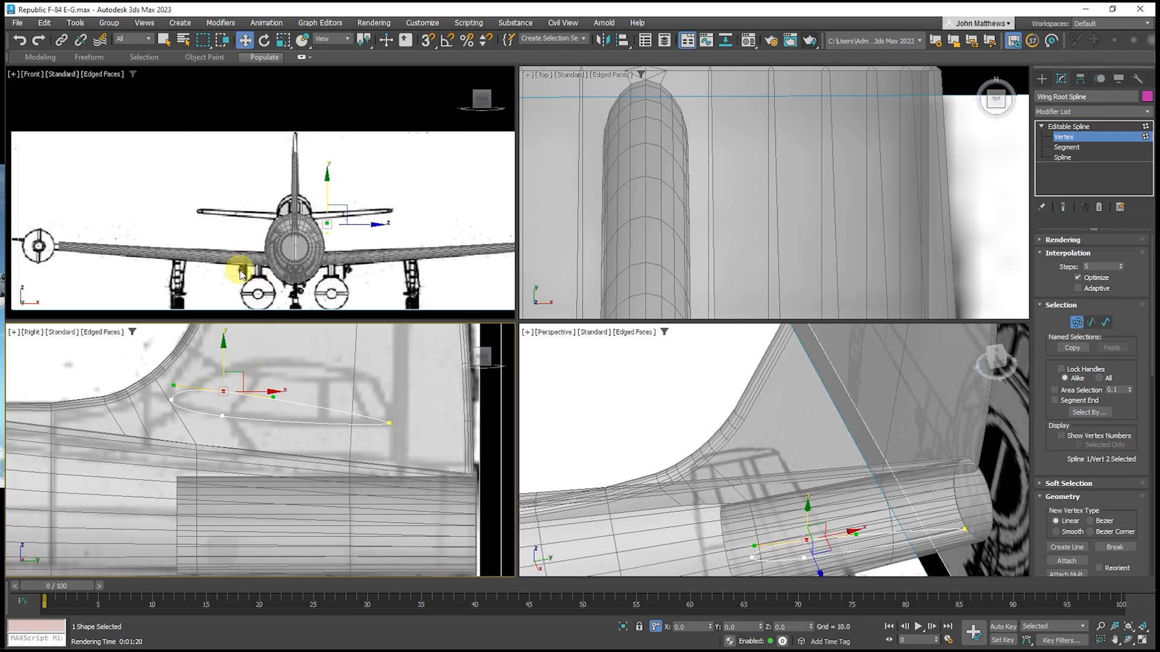
{"action": "left_click_drag", "start_coordinate": [228, 345], "coordinate": [234, 346]}
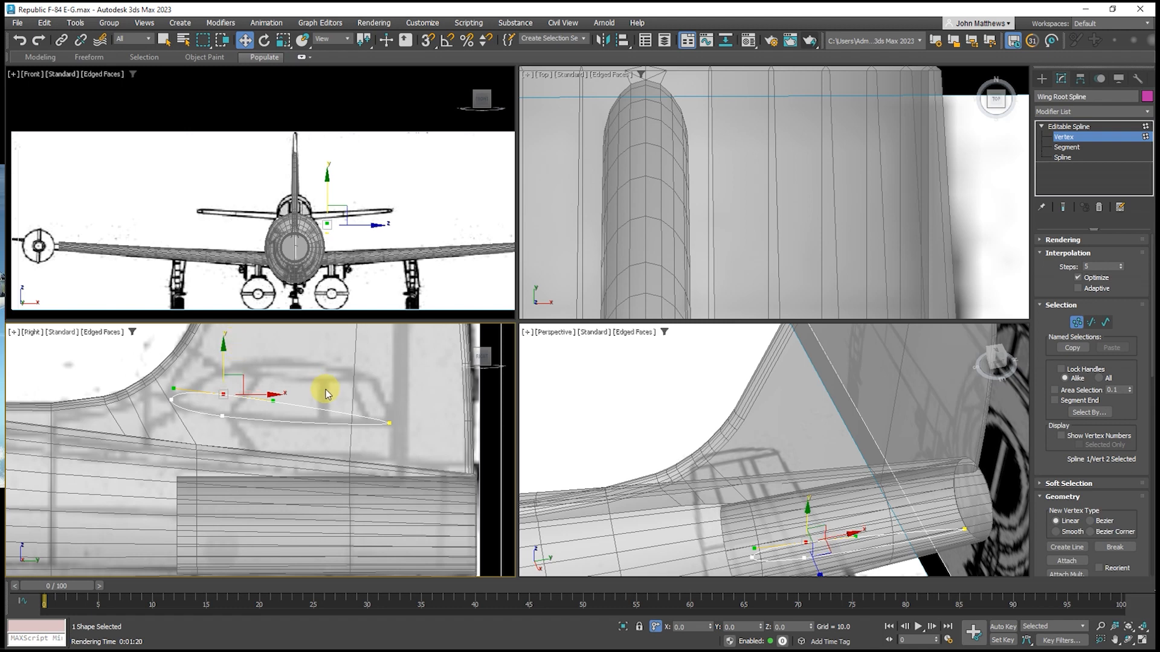
{"action": "scroll", "coordinate": [329, 379], "scroll_direction": "down", "scroll_amount": 1}
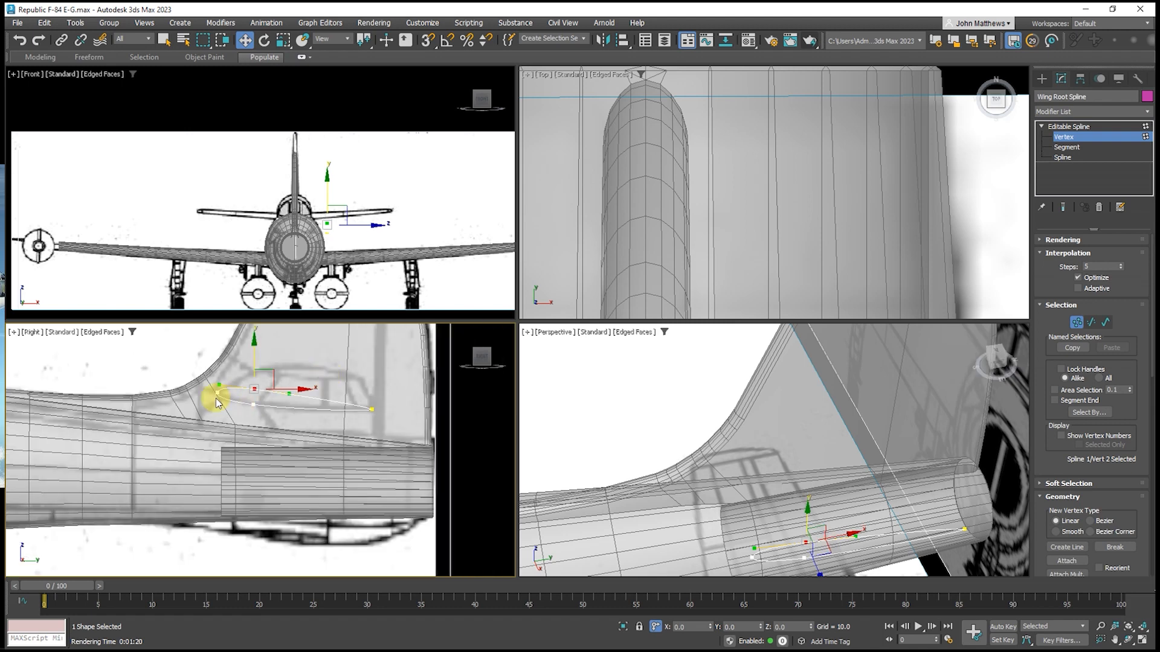
{"action": "scroll", "coordinate": [215, 397], "scroll_direction": "up", "scroll_amount": 3}
{"action": "middle_click_drag", "start_coordinate": [212, 403], "coordinate": [228, 454]}
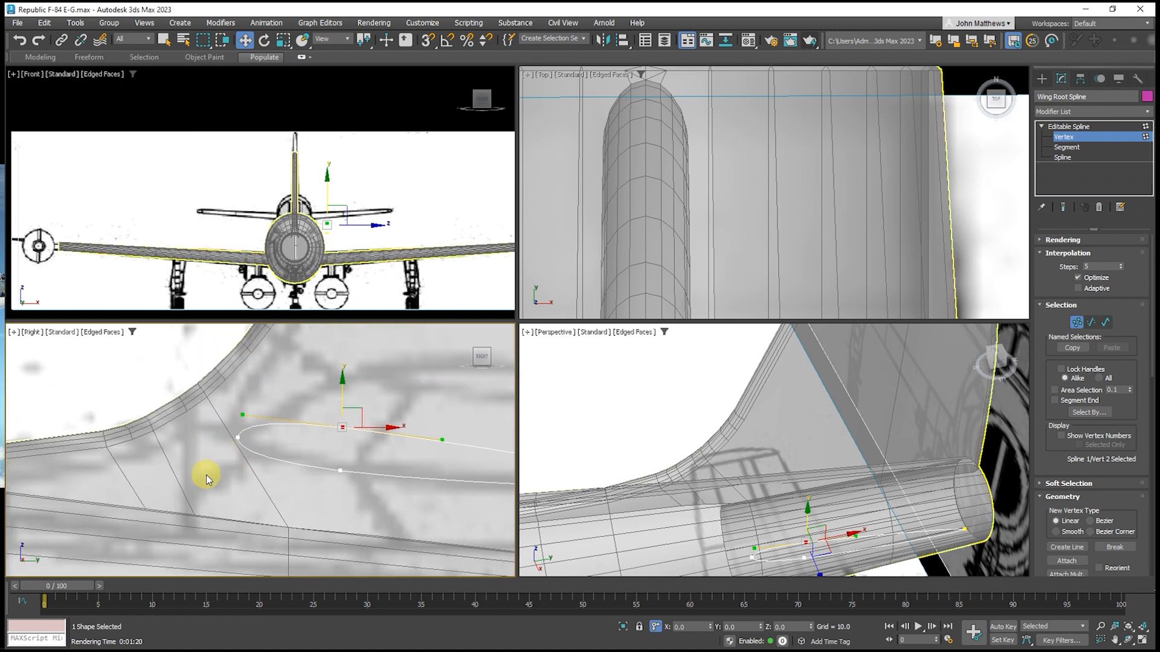
{"action": "scroll", "coordinate": [206, 477], "scroll_direction": "down", "scroll_amount": 2}
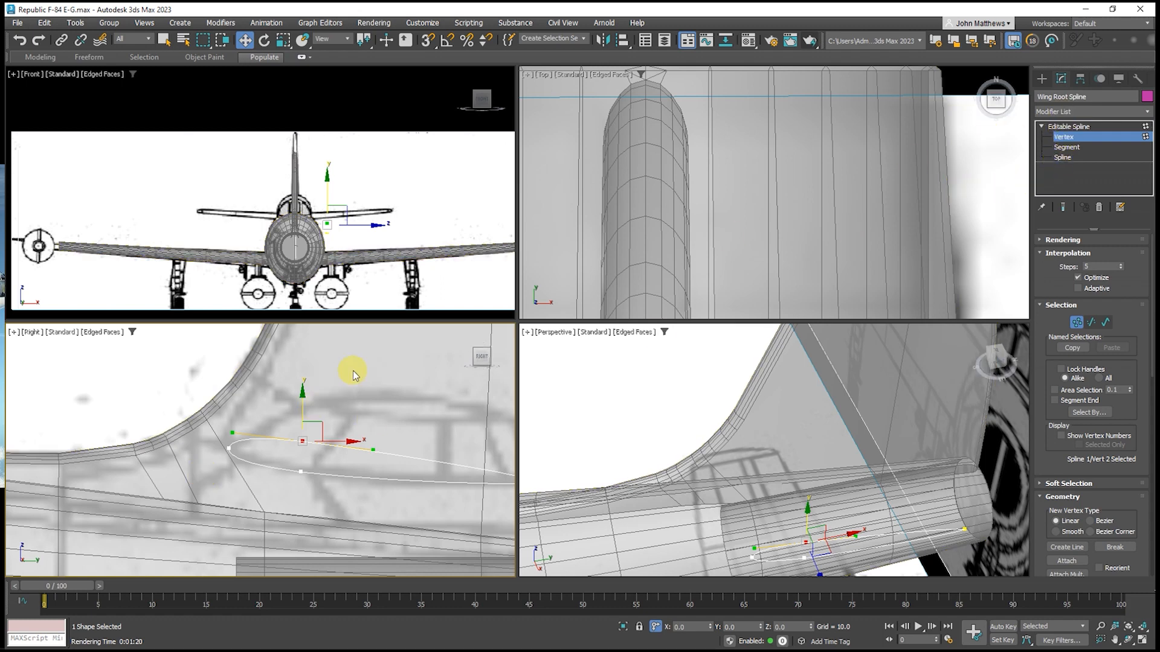
{"action": "left_click", "coordinate": [1086, 126]}
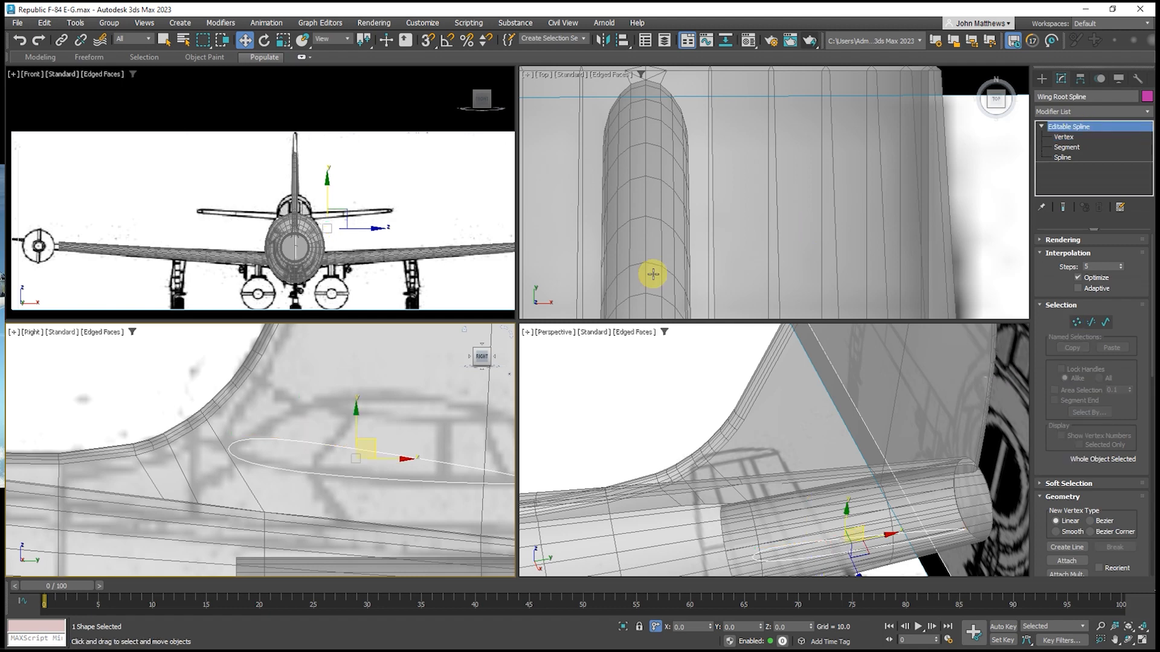
{"action": "left_click", "coordinate": [307, 379]}
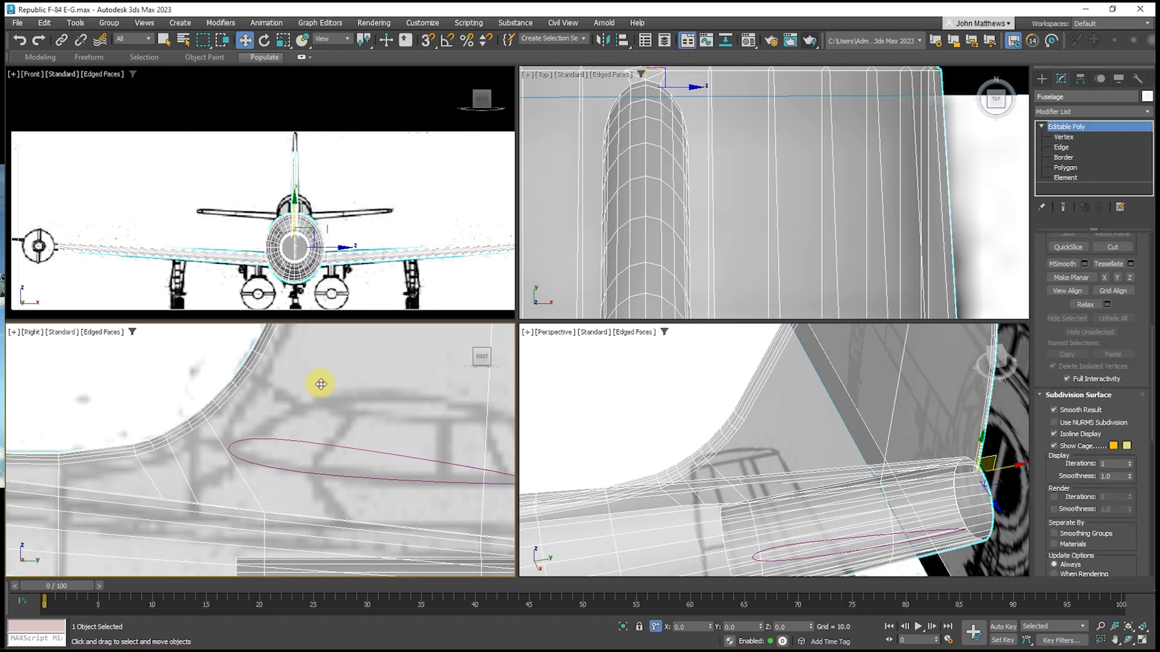
{"action": "scroll", "coordinate": [320, 385], "scroll_direction": "down", "scroll_amount": 2}
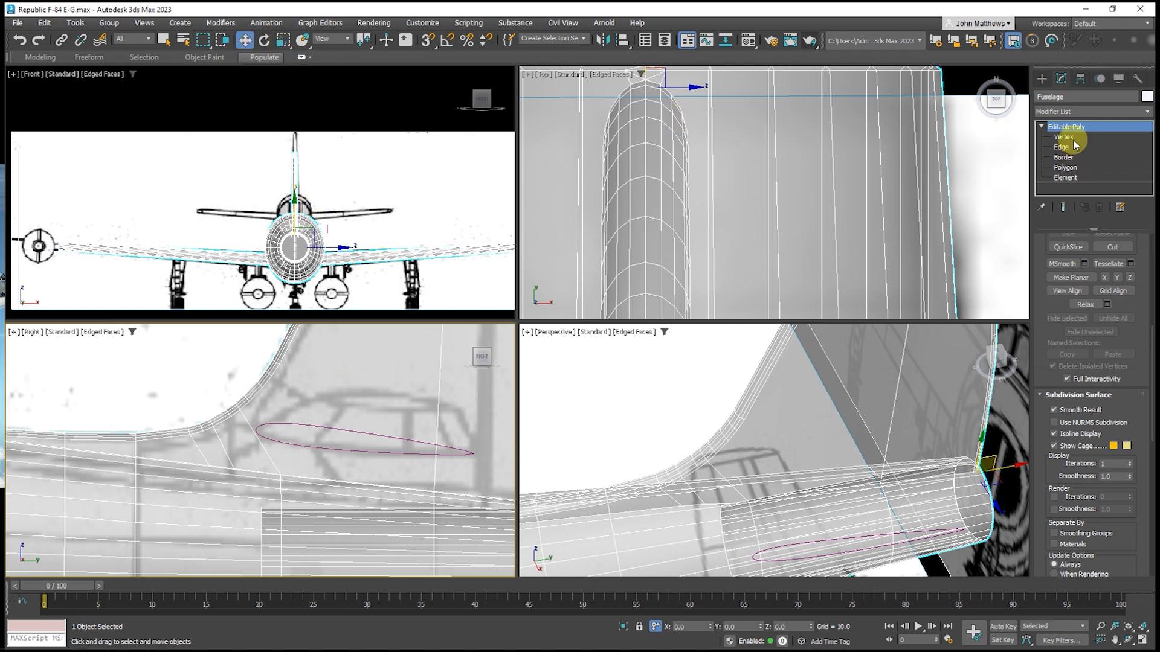
{"action": "left_click", "coordinate": [20, 40]}
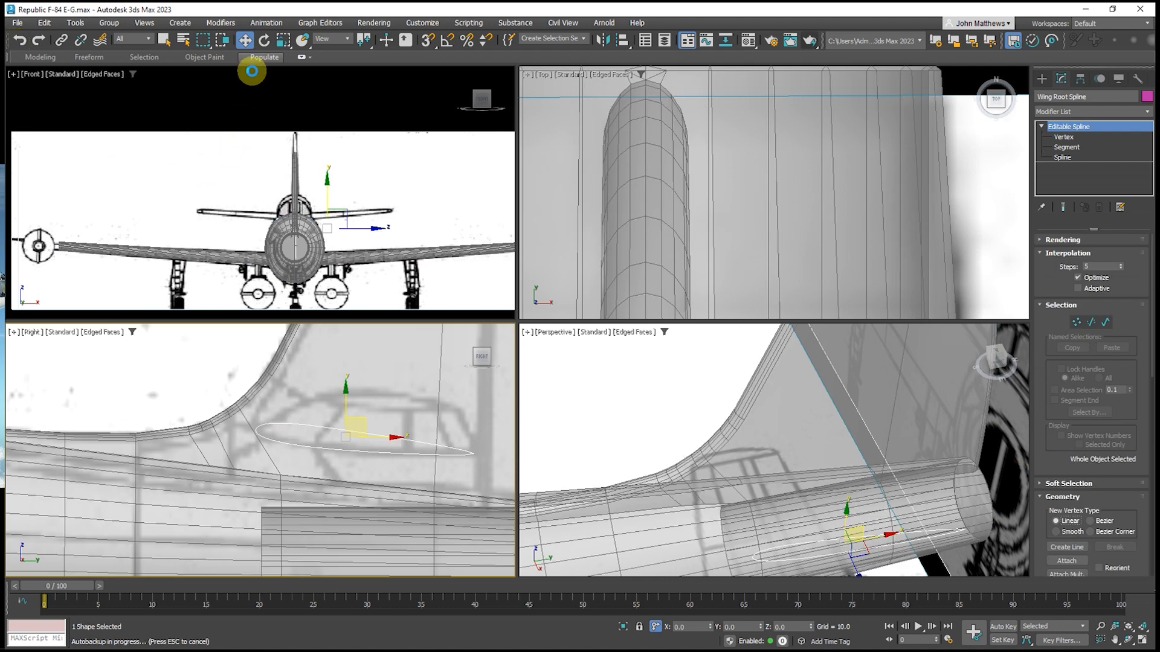
Rotate the whole stabilizer profile about 3° so its trailing end rises, and shift it slightly up and rearward
{"action": "left_click", "coordinate": [264, 40]}
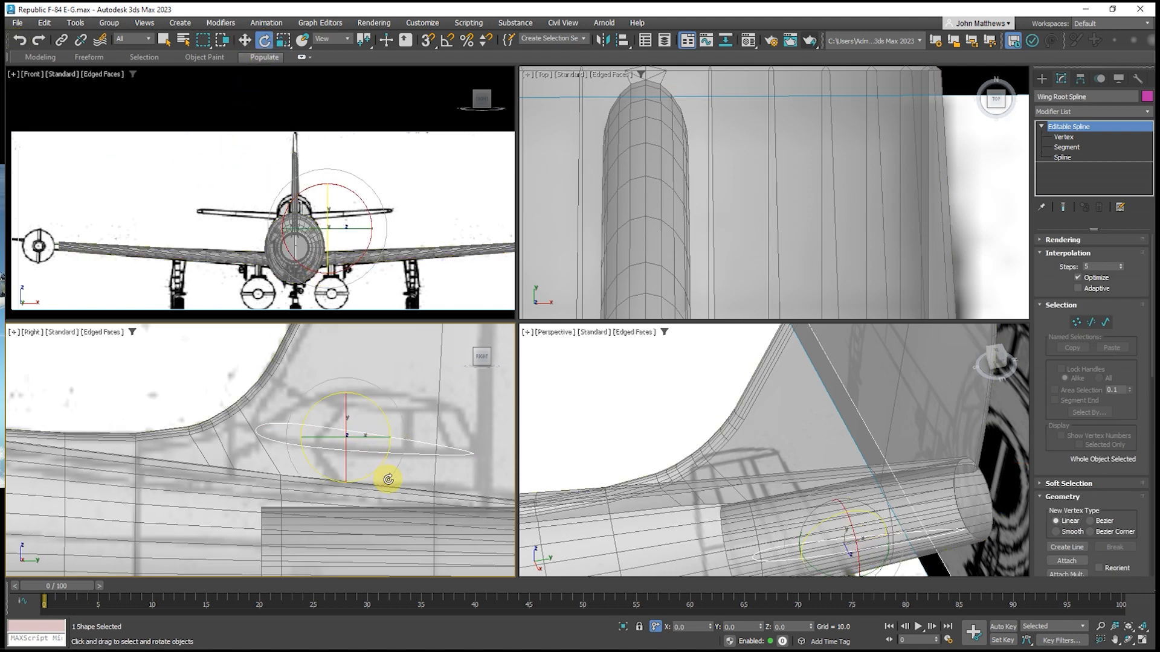
{"action": "left_click_drag", "start_coordinate": [386, 479], "coordinate": [393, 478]}
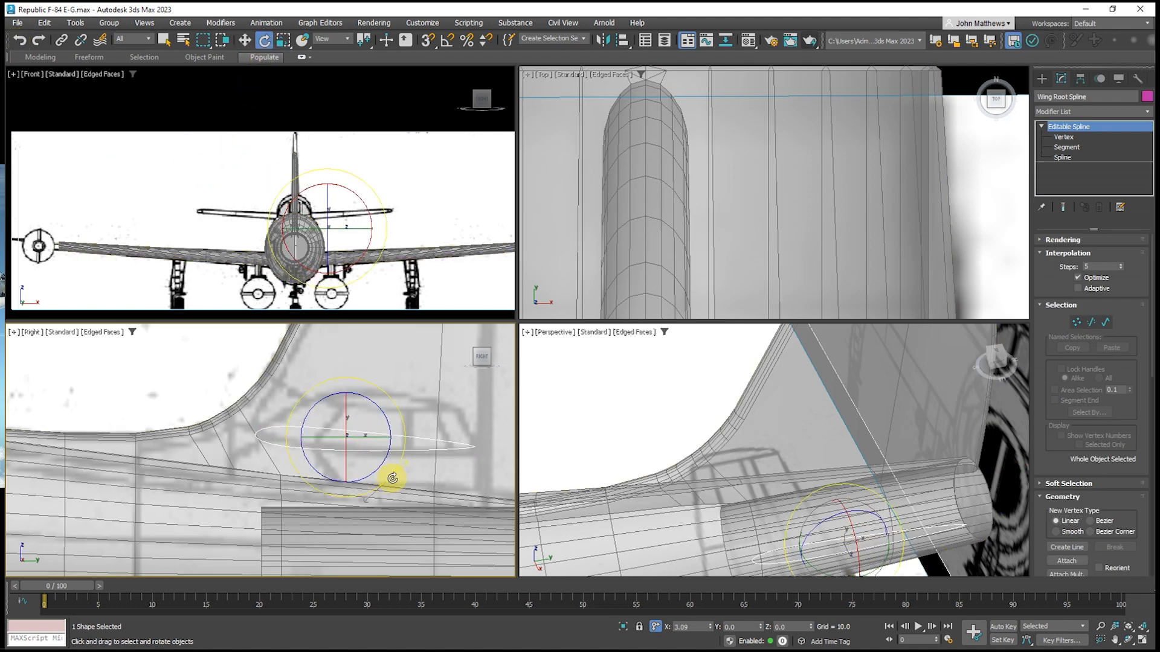
{"action": "left_click", "coordinate": [245, 40]}
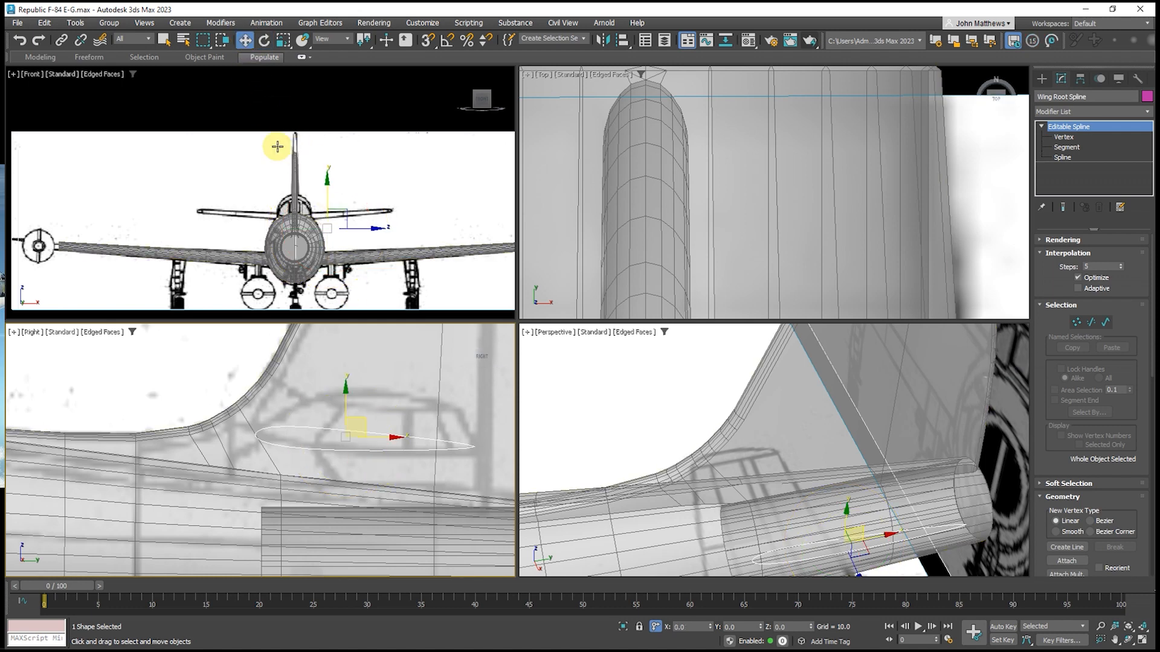
{"action": "left_click_drag", "start_coordinate": [363, 419], "coordinate": [367, 417]}
{"action": "right_click", "coordinate": [366, 420]}
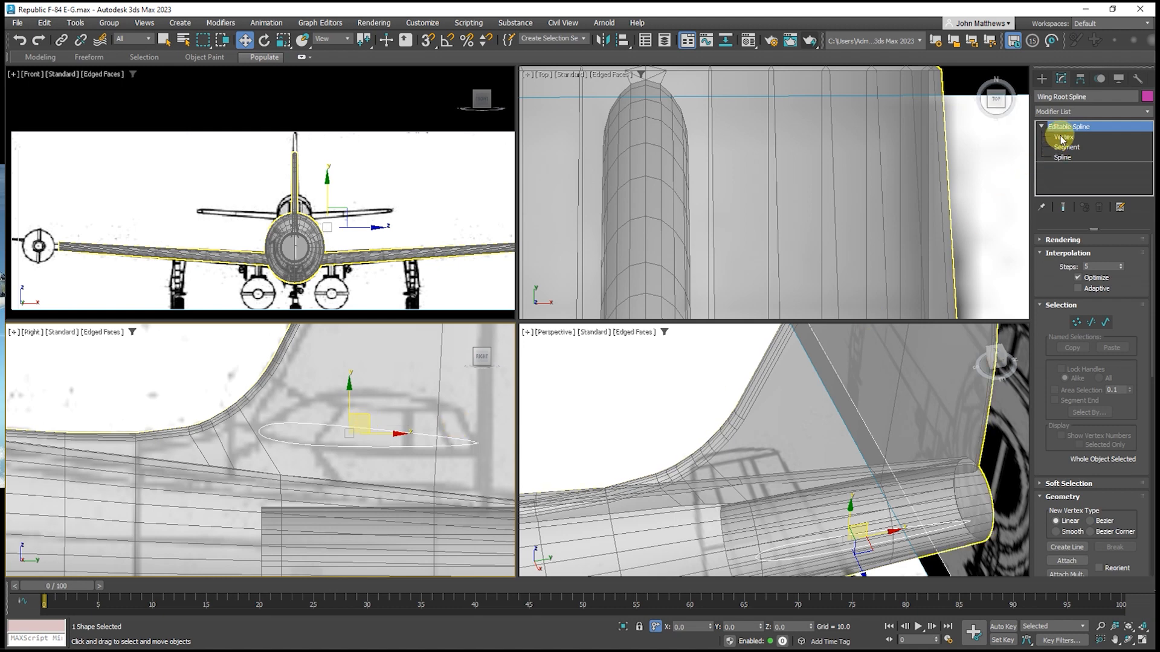
On the fuselage mesh, cut an edge from the slanted edge just ahead of the stabilizer's nose forward to the fin fillet's inner vertex
{"action": "left_click", "coordinate": [454, 364]}
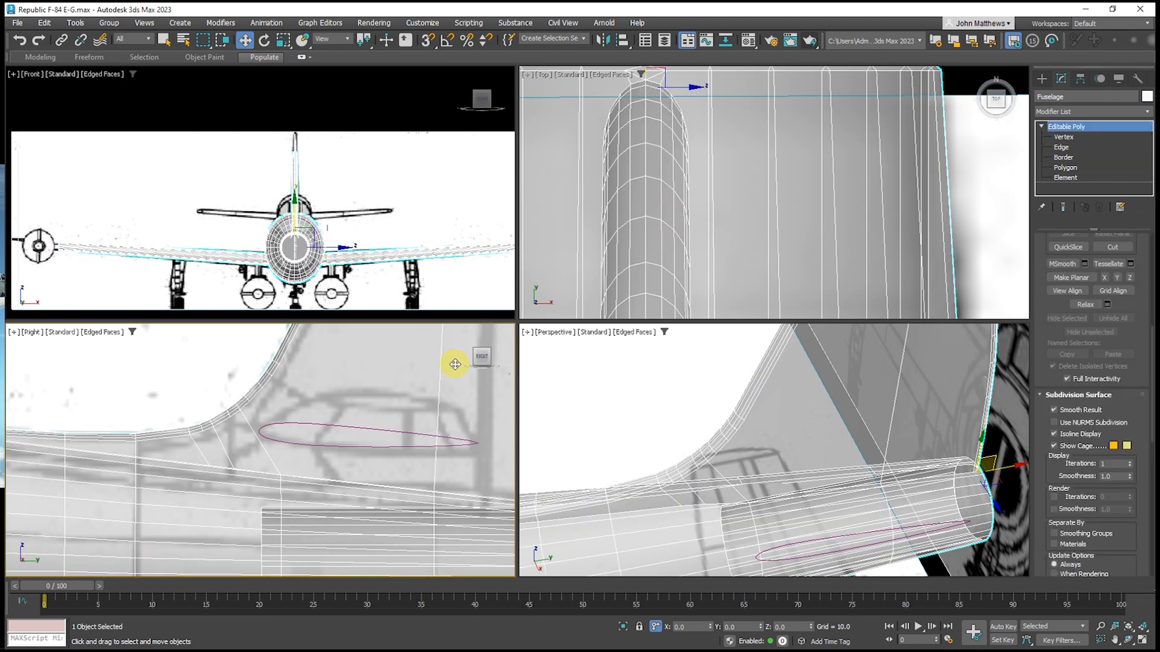
{"action": "left_click", "coordinate": [1063, 137]}
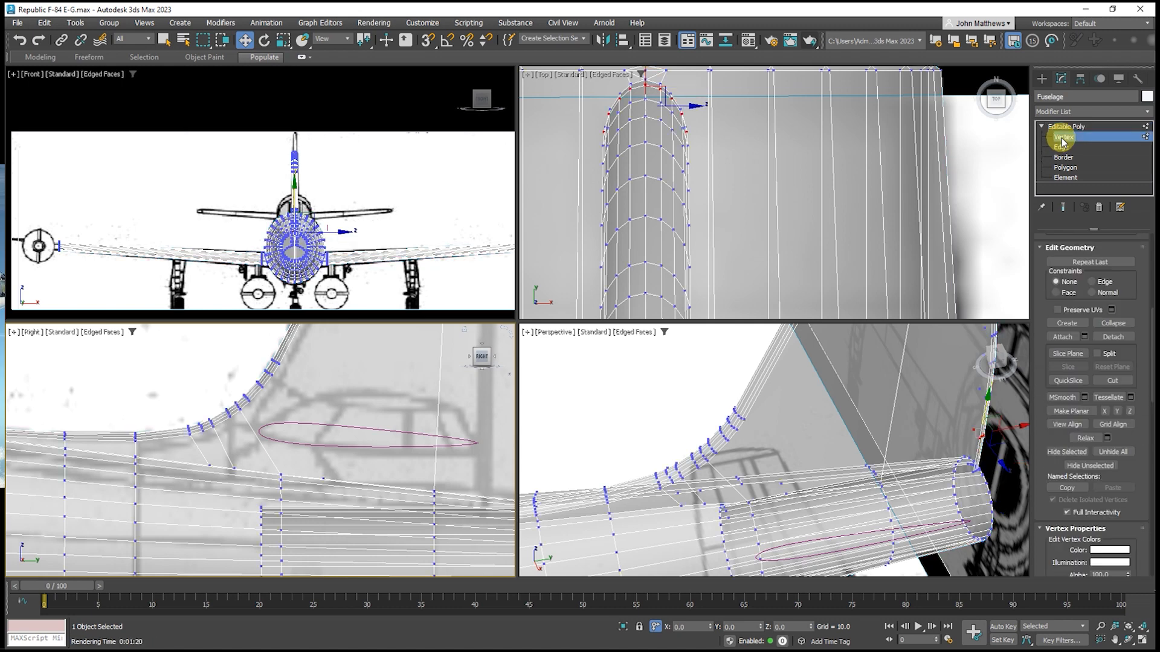
{"action": "right_click", "coordinate": [248, 415]}
{"action": "left_click", "coordinate": [234, 311]}
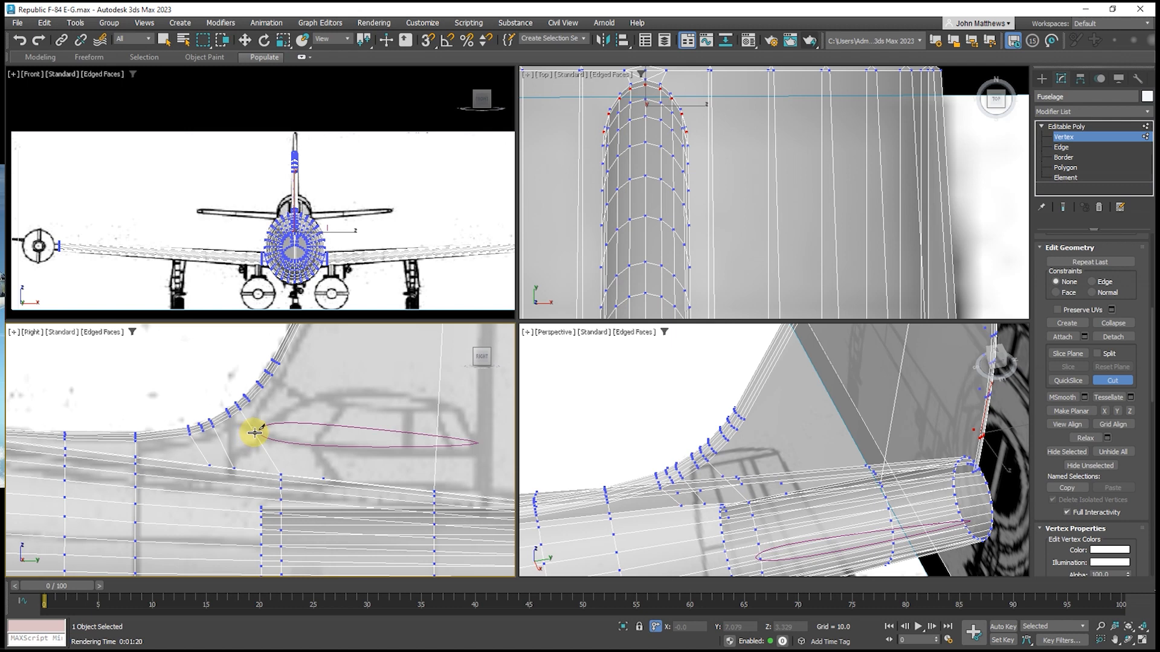
{"action": "left_click", "coordinate": [253, 432]}
{"action": "scroll", "coordinate": [232, 418], "scroll_direction": "up", "scroll_amount": 4}
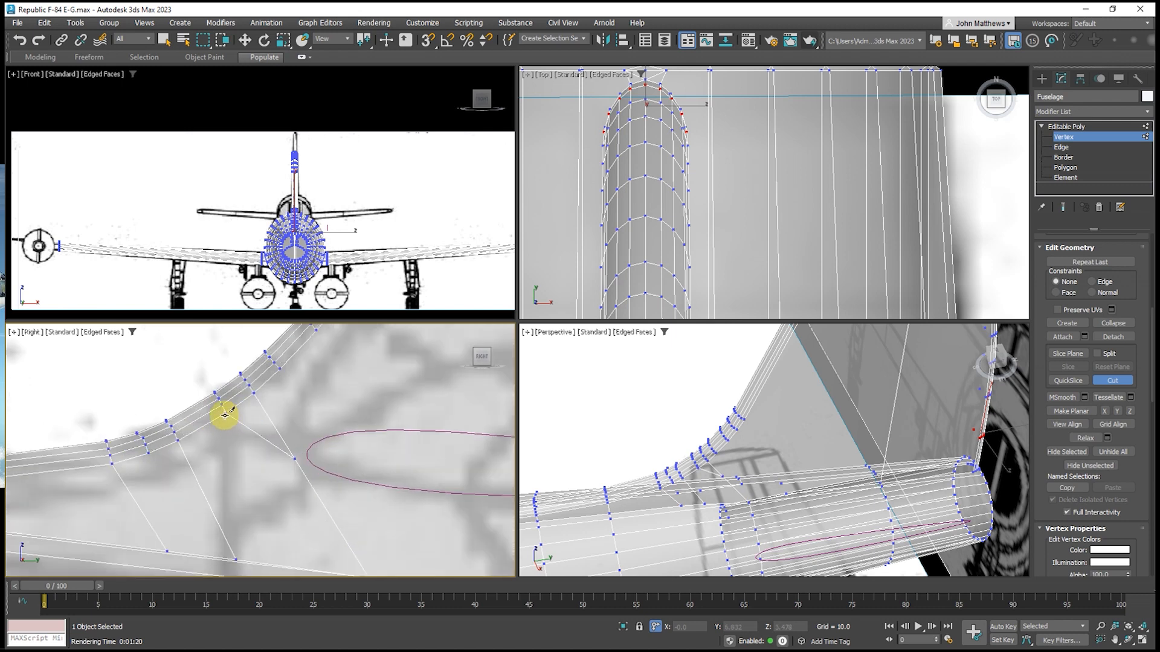
{"action": "left_click", "coordinate": [225, 413]}
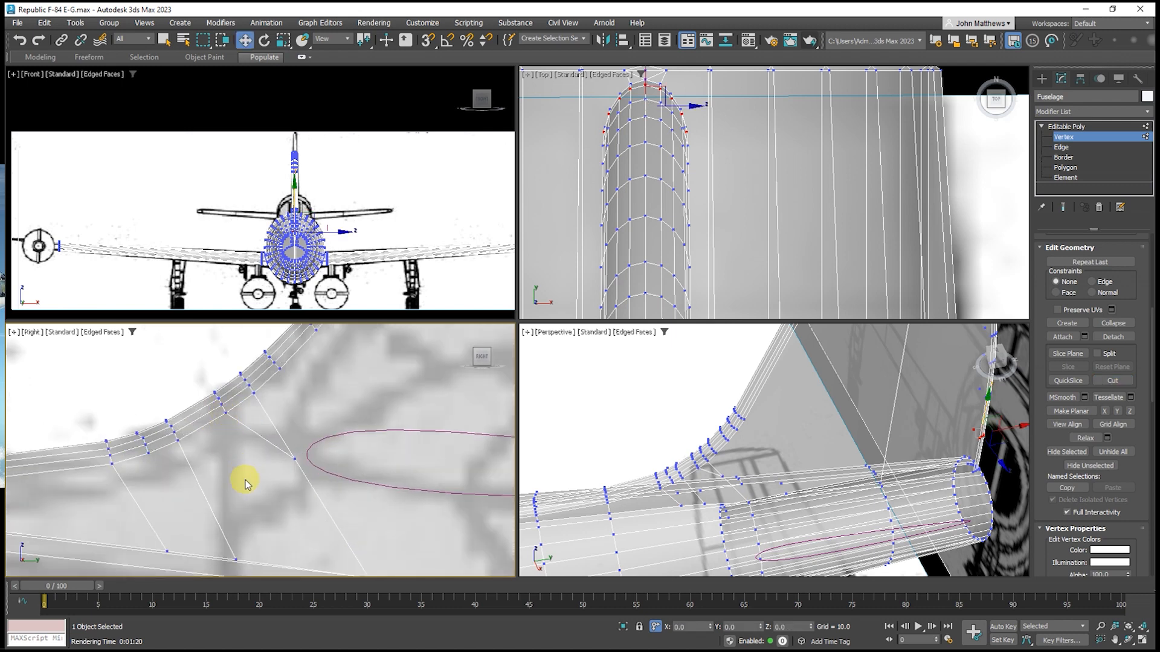
Target-weld the new vertex ahead of the stabilizer's nose onto the fillet's inner vertex to reroute the slanted edge
{"action": "right_click", "coordinate": [240, 525]}
{"action": "left_click", "coordinate": [234, 556]}
{"action": "key", "text": "alt+c"}
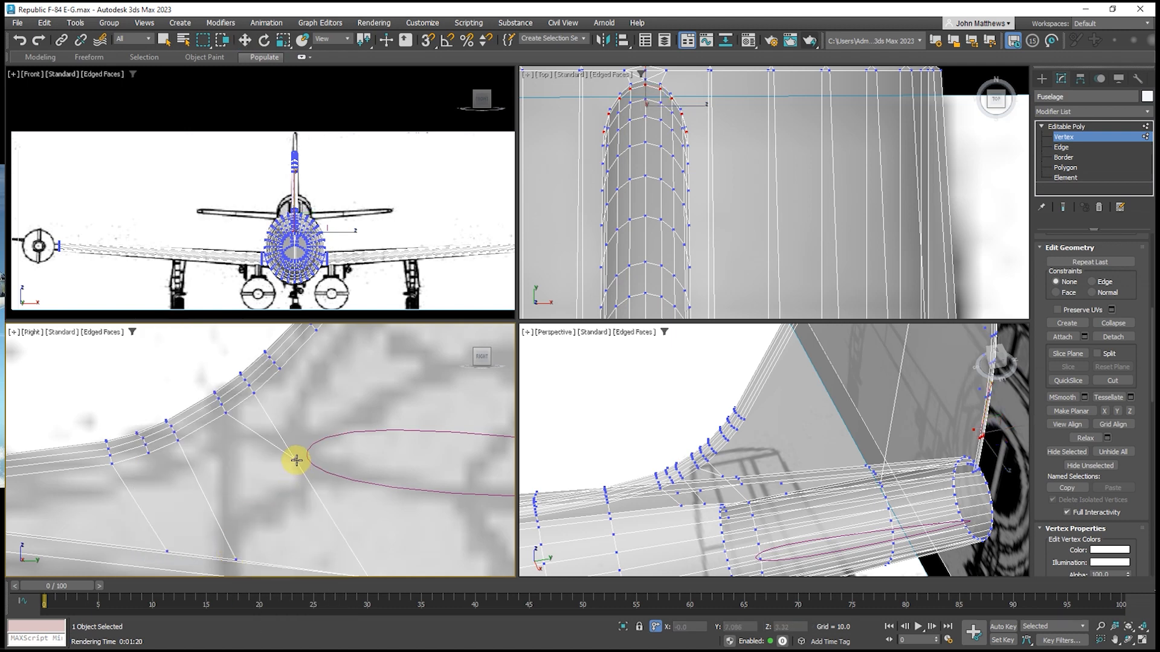
{"action": "left_click", "coordinate": [295, 459]}
{"action": "scroll", "coordinate": [228, 470], "scroll_direction": "down", "scroll_amount": 3}
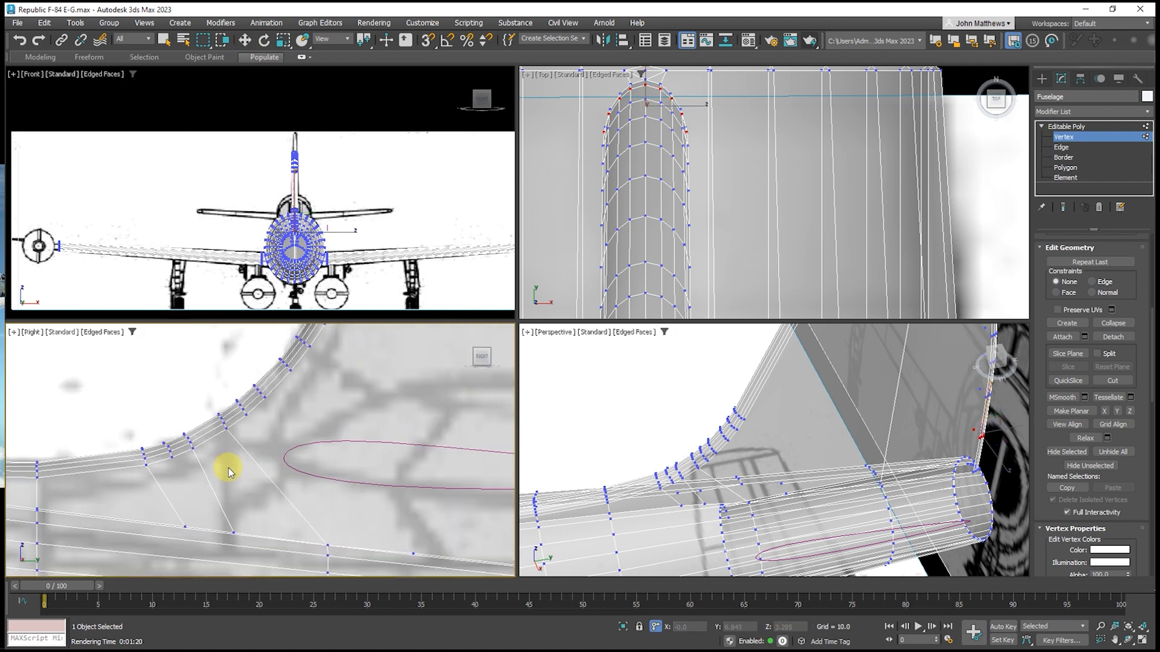
{"action": "scroll", "coordinate": [237, 487], "scroll_direction": "up", "scroll_amount": 3}
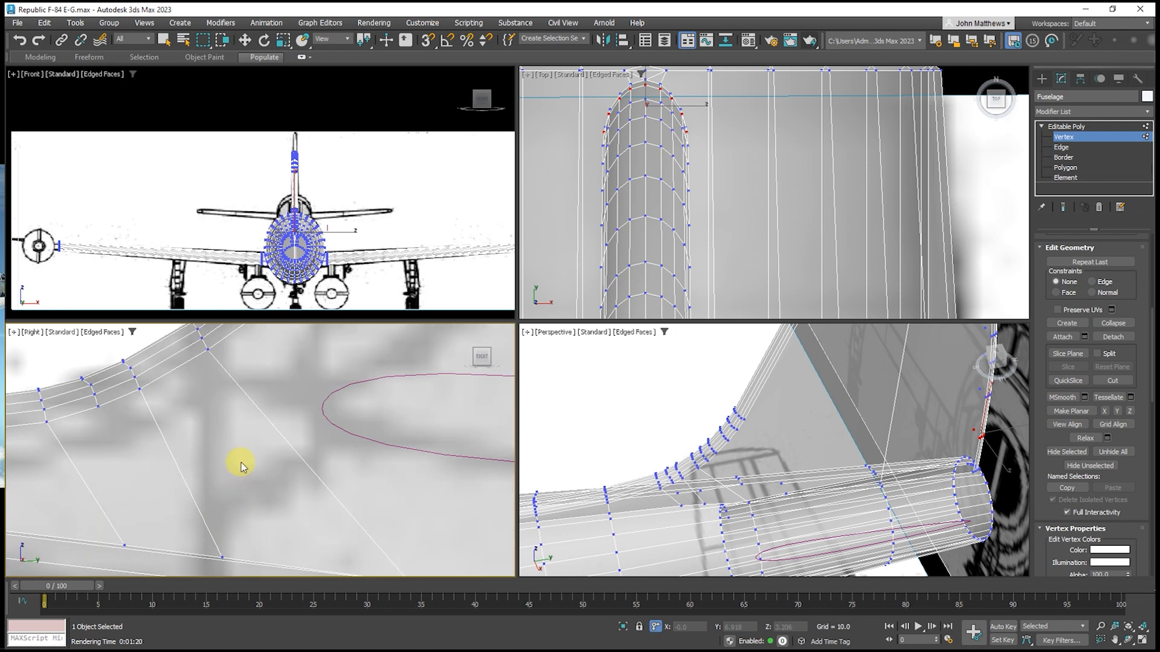
{"action": "right_click", "coordinate": [241, 464]}
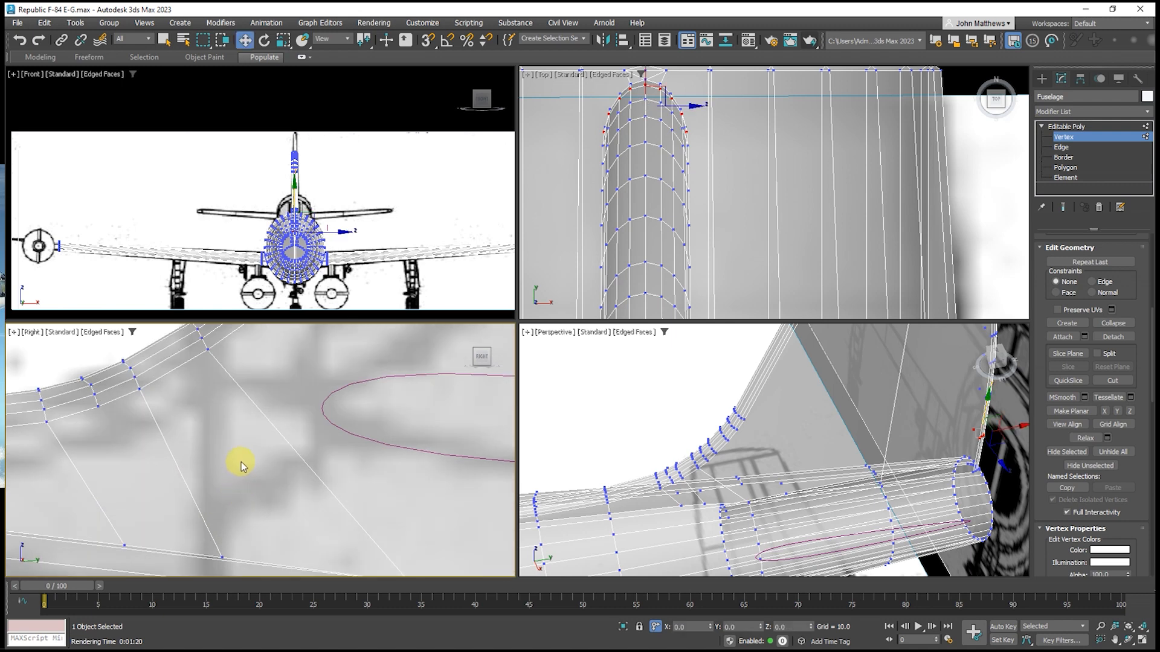
Cut an edge from partway along the rerouted slanted edge to the fuselage vertex below the fillet
{"action": "right_click", "coordinate": [241, 459]}
{"action": "left_click", "coordinate": [227, 352]}
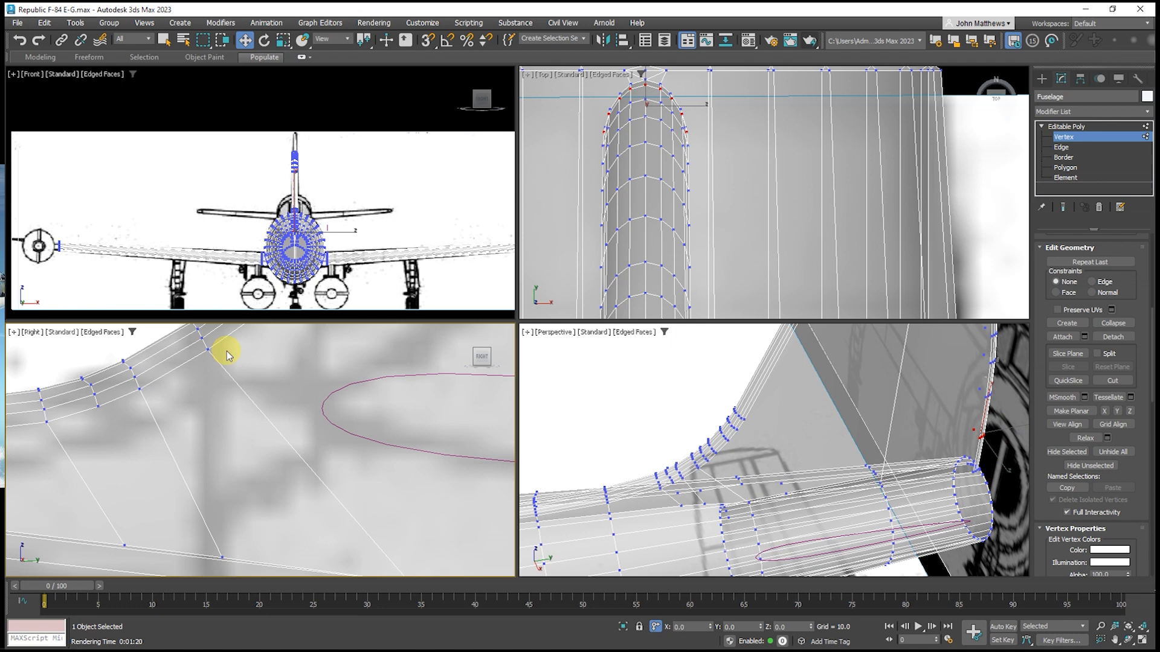
{"action": "left_click", "coordinate": [264, 415]}
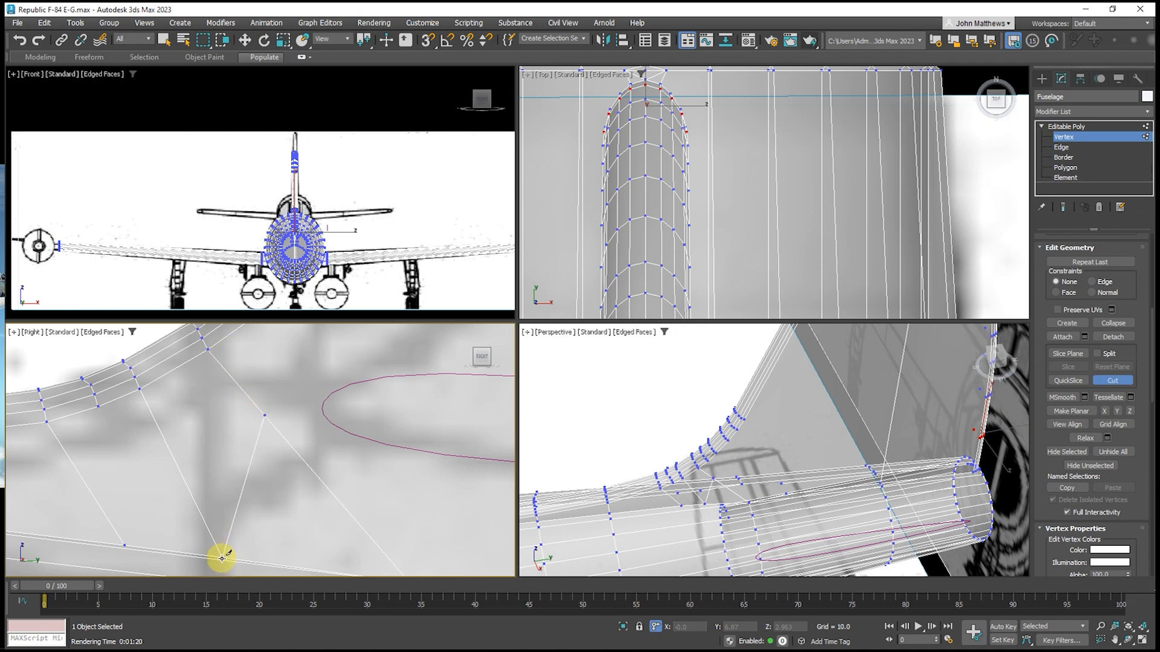
{"action": "right_click", "coordinate": [227, 526]}
Target-weld the vertex created partway along the slanted edge onto that lower fuselage vertex
{"action": "right_click", "coordinate": [258, 475]}
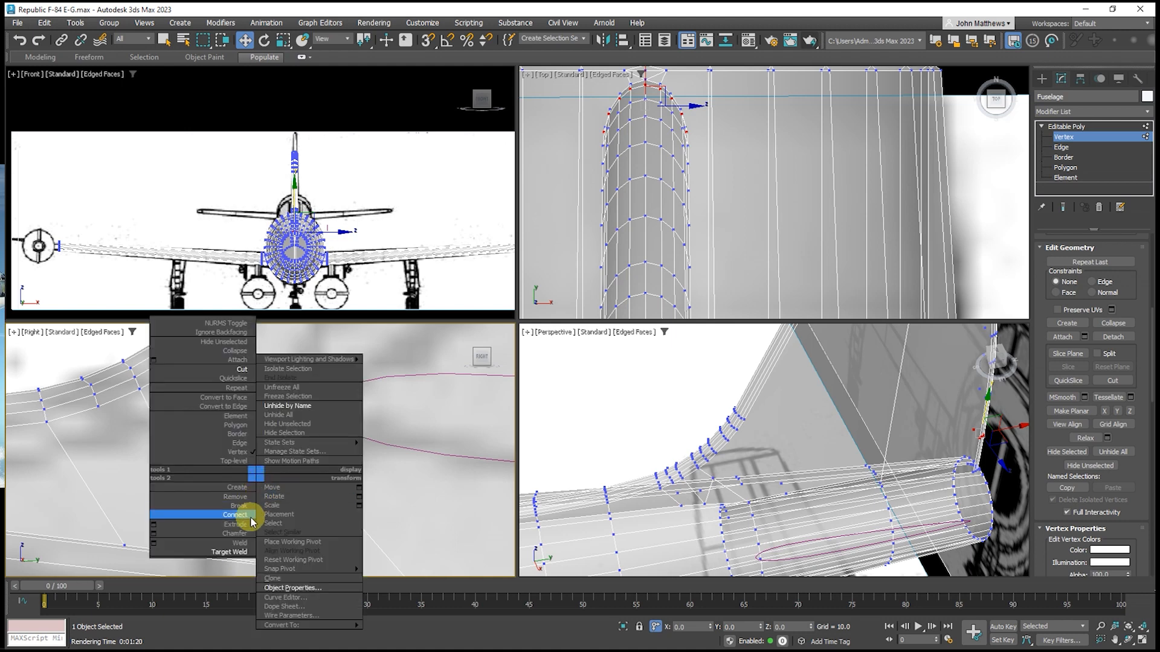
{"action": "left_click", "coordinate": [242, 515]}
{"action": "left_click", "coordinate": [263, 417]}
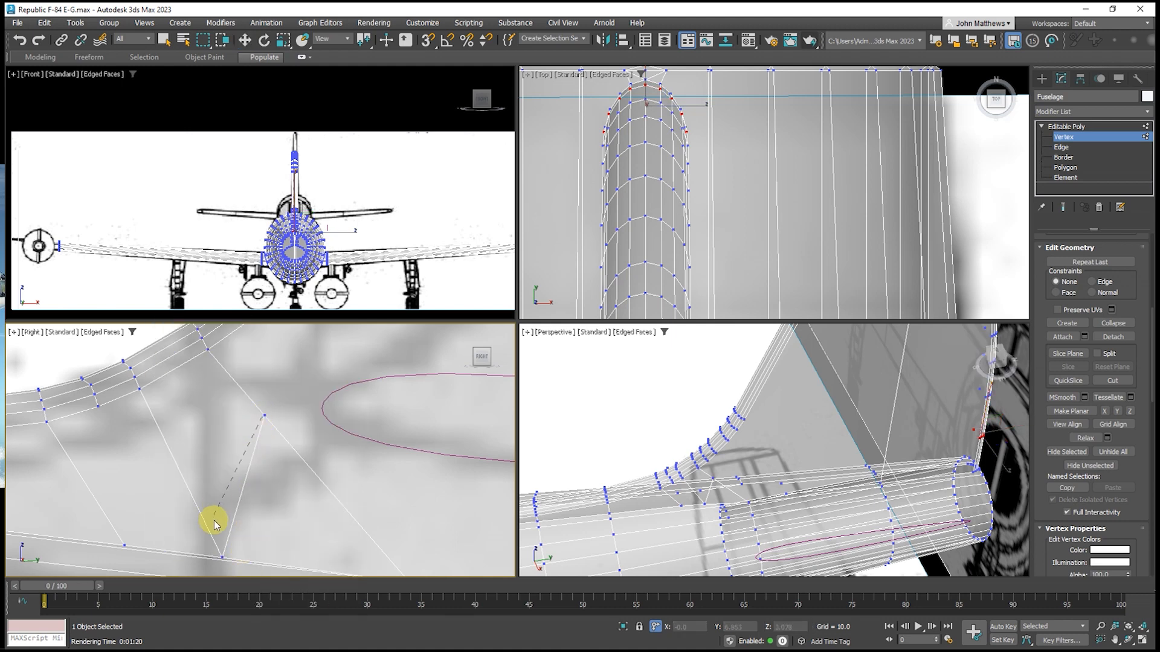
{"action": "left_click", "coordinate": [222, 555]}
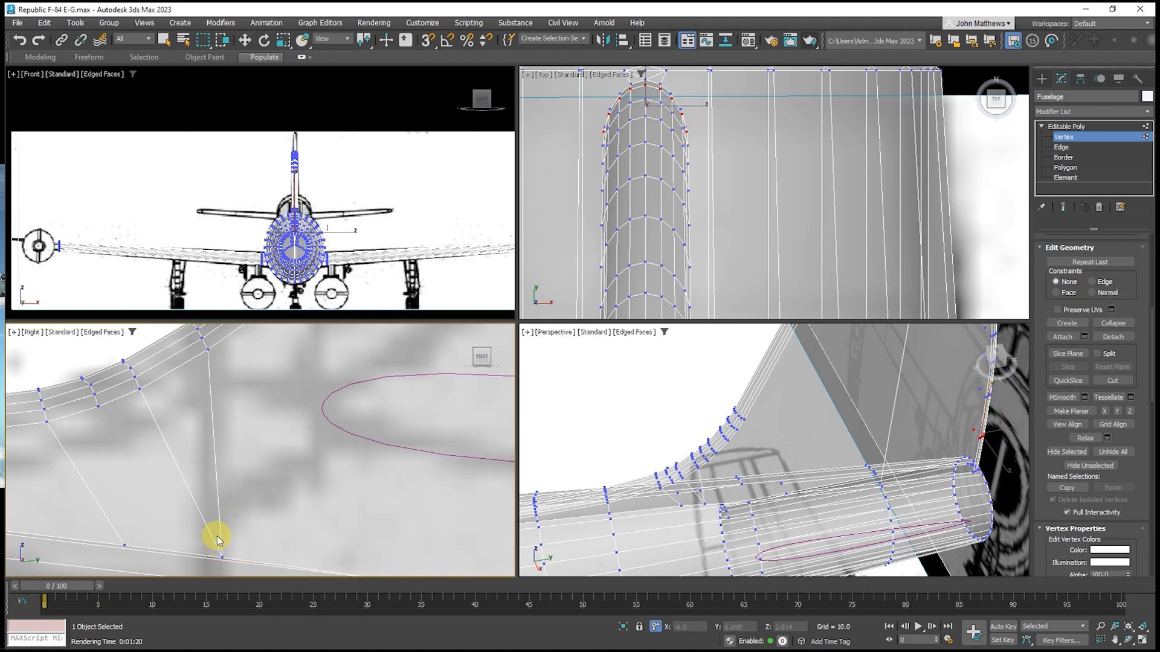
{"action": "key", "text": "w"}
Cut an edge from the upper part of the new near-vertical edge to the next fillet vertex forward
{"action": "right_click", "coordinate": [204, 463]}
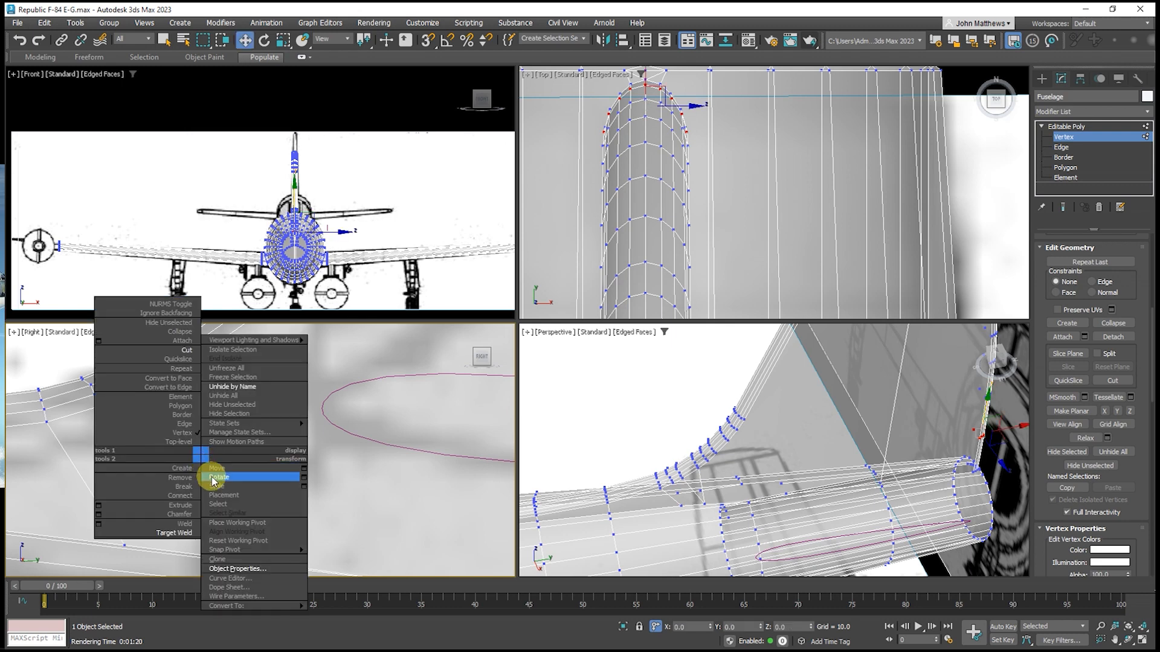
{"action": "left_click", "coordinate": [191, 353]}
{"action": "left_click", "coordinate": [212, 424]}
{"action": "left_click", "coordinate": [144, 390]}
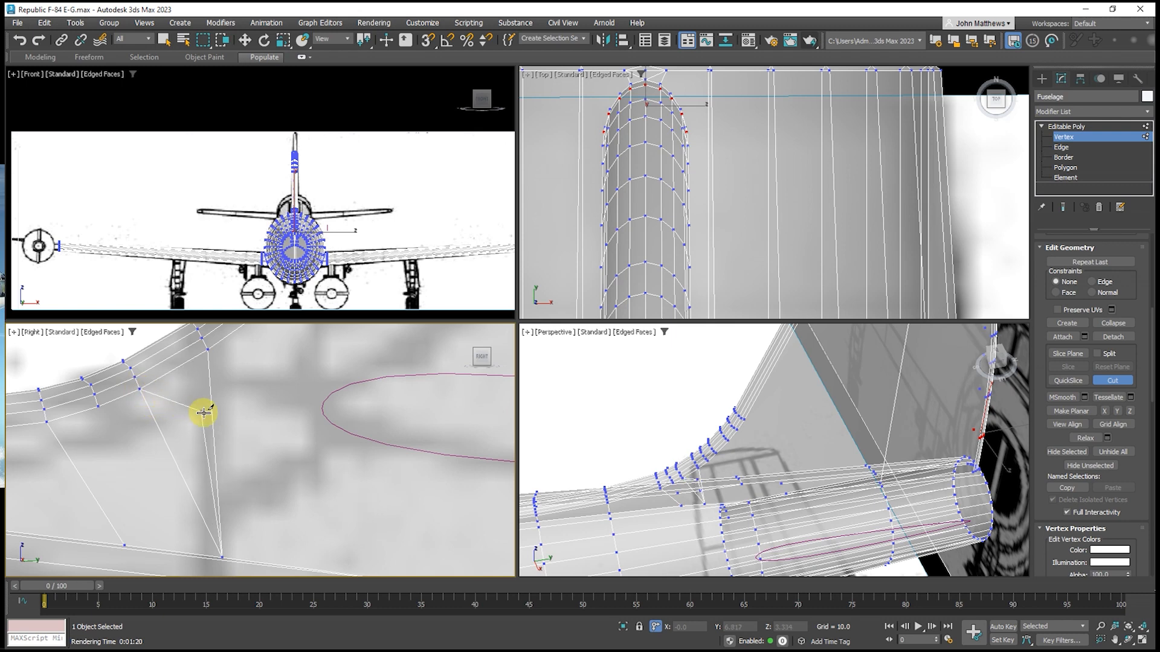
Target-weld the newly cut vertex on the near-vertical edge onto the neighbouring fillet vertex forward of it
{"action": "right_click", "coordinate": [227, 425]}
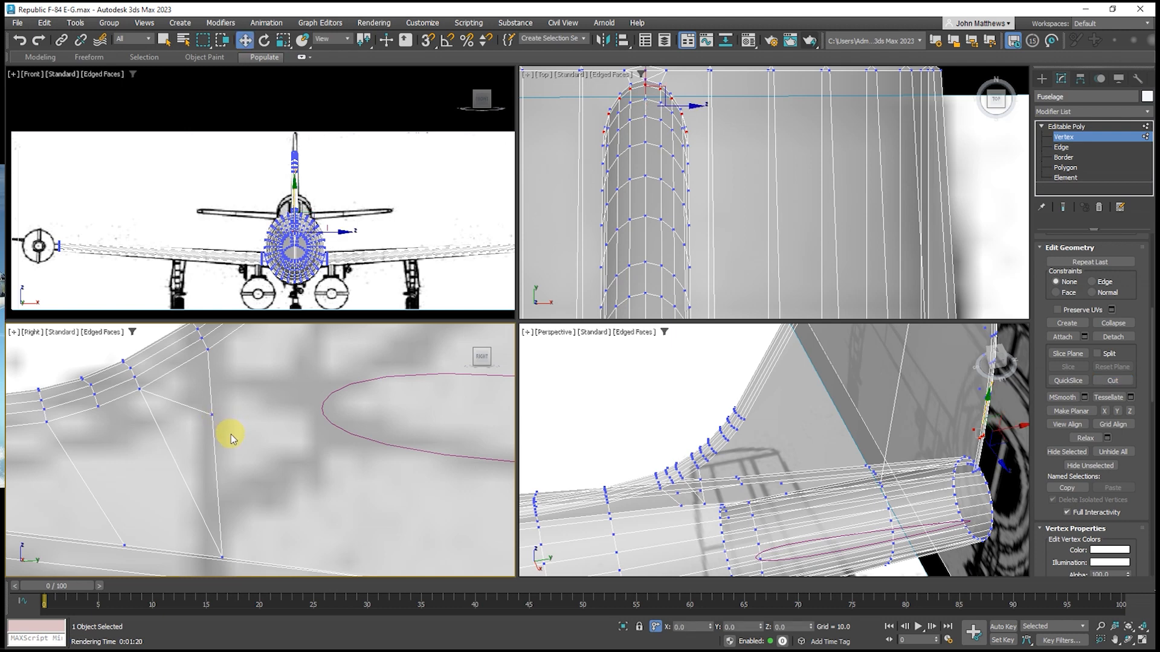
{"action": "right_click", "coordinate": [228, 439]}
{"action": "left_click", "coordinate": [222, 509]}
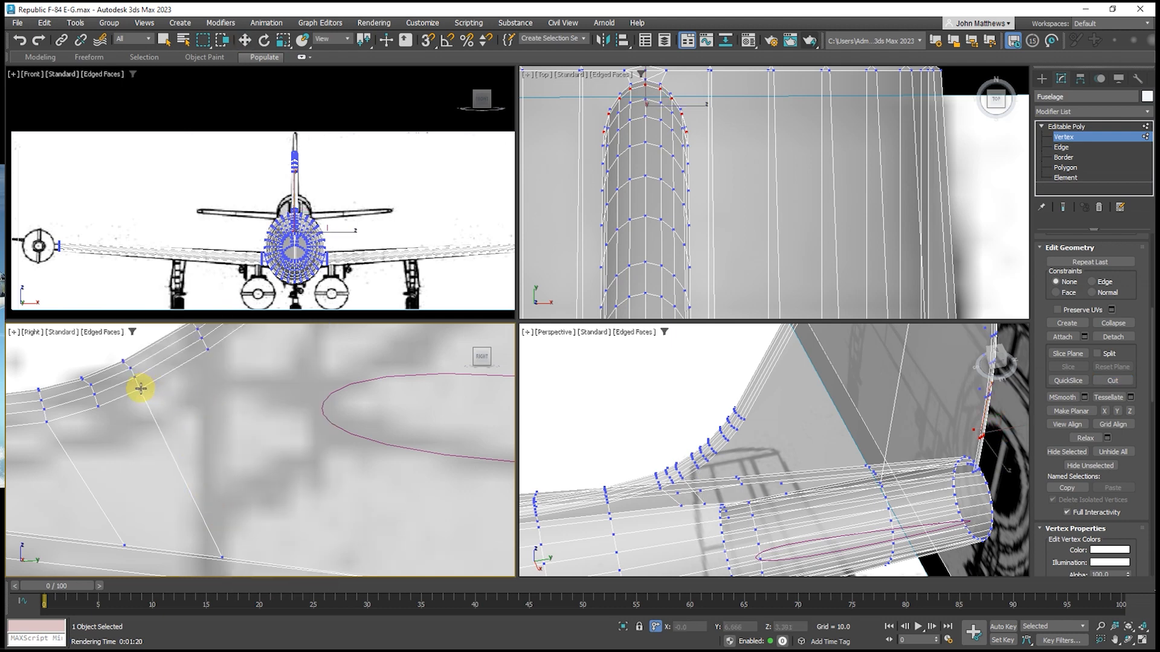
Create a ShapeMerge compound object from the Fuselage, picking the Wing Root Spline as an instanced shape with the Merge operation
{"action": "scroll", "coordinate": [190, 423], "scroll_direction": "down", "scroll_amount": 3}
{"action": "scroll", "coordinate": [190, 426], "scroll_direction": "down", "scroll_amount": 2}
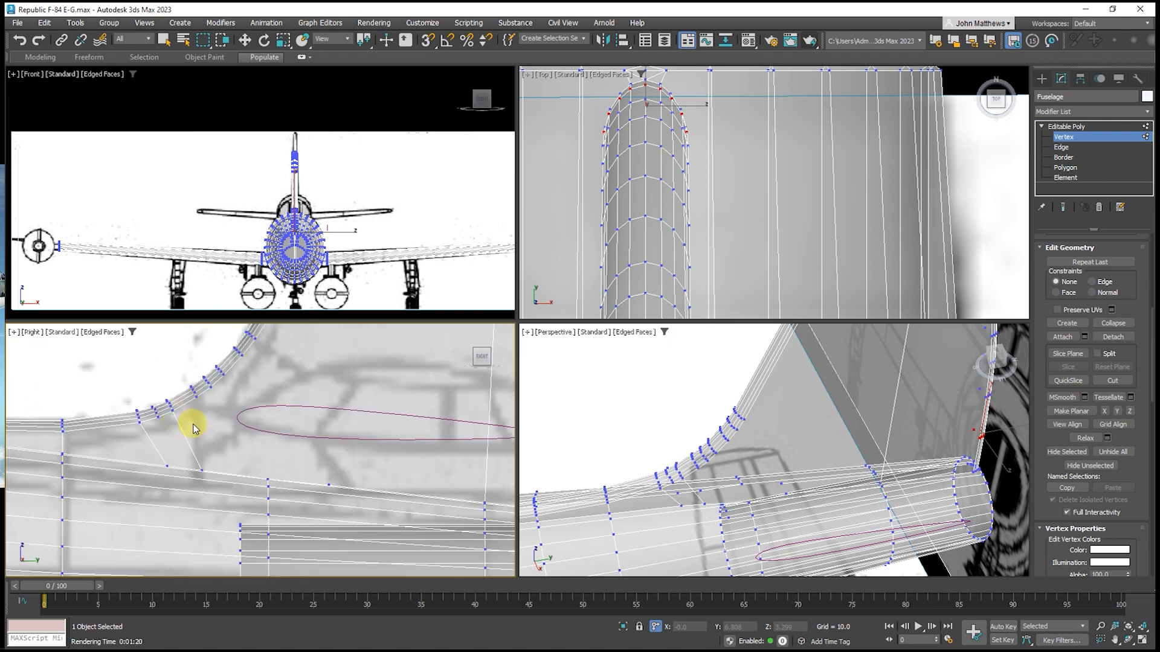
{"action": "scroll", "coordinate": [190, 427], "scroll_direction": "down", "scroll_amount": 1}
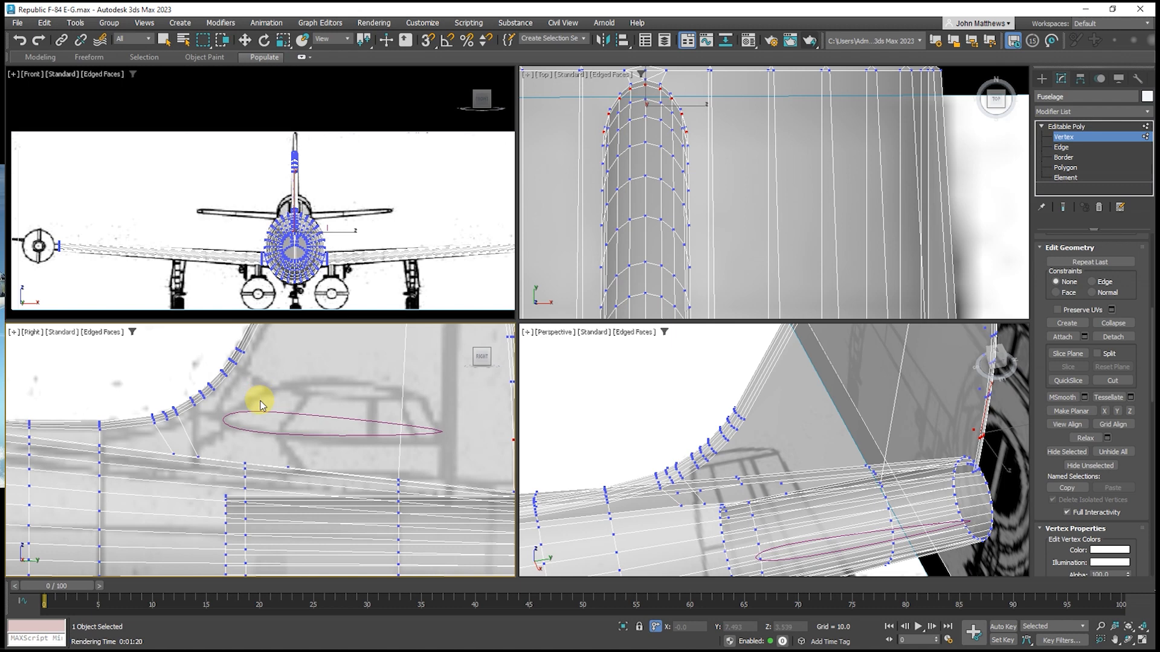
{"action": "scroll", "coordinate": [261, 406], "scroll_direction": "down", "scroll_amount": 1}
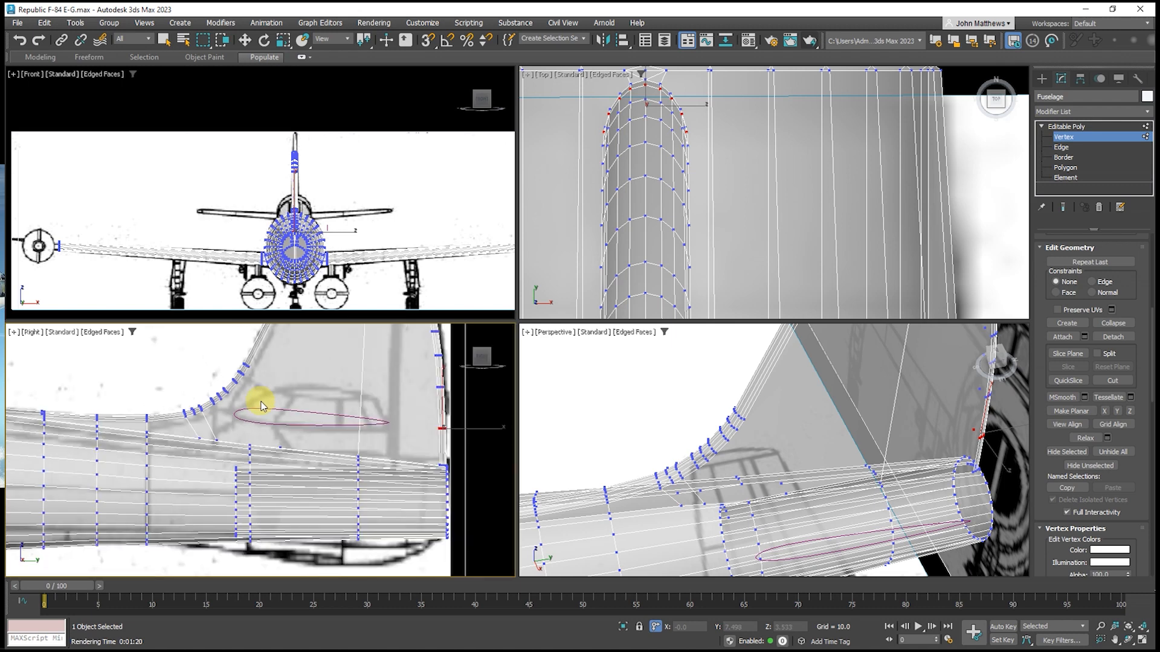
{"action": "scroll", "coordinate": [292, 396], "scroll_direction": "up", "scroll_amount": 2}
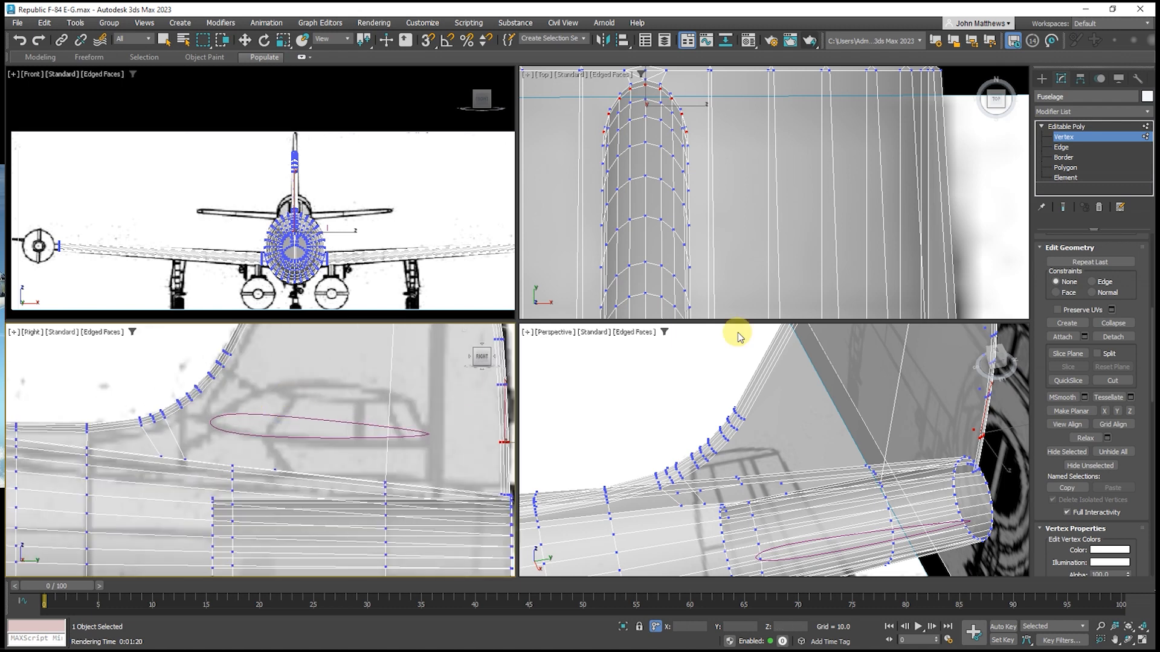
{"action": "left_click", "coordinate": [1075, 126]}
{"action": "key", "text": "r"}
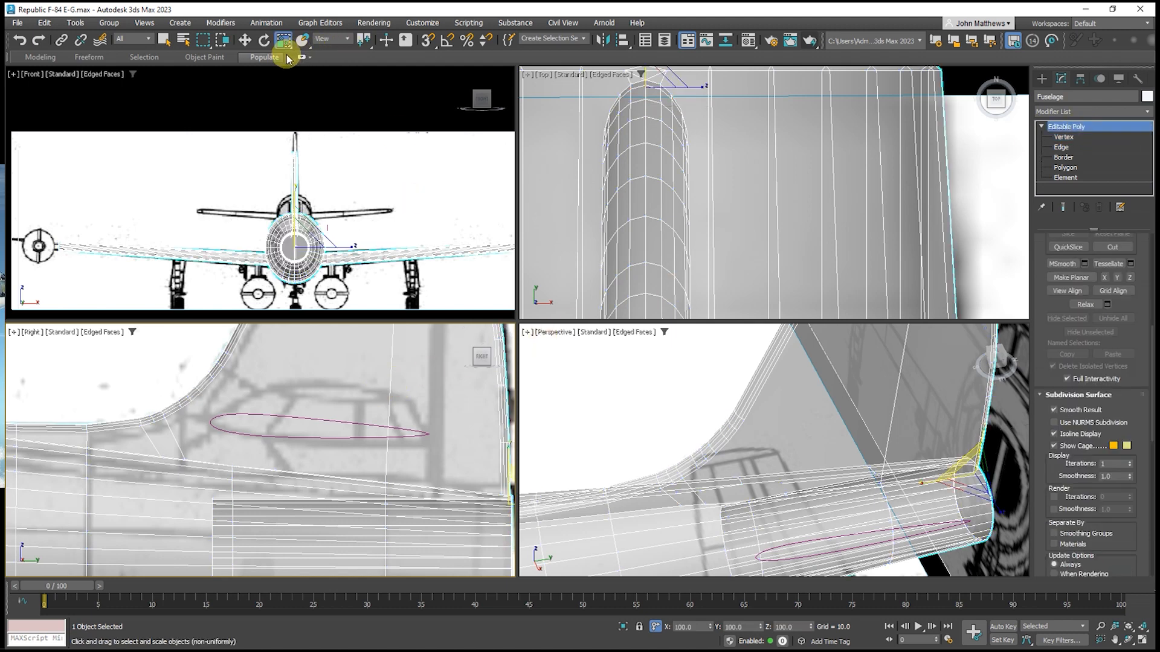
{"action": "left_click", "coordinate": [1041, 79]}
{"action": "left_click", "coordinate": [1057, 99]}
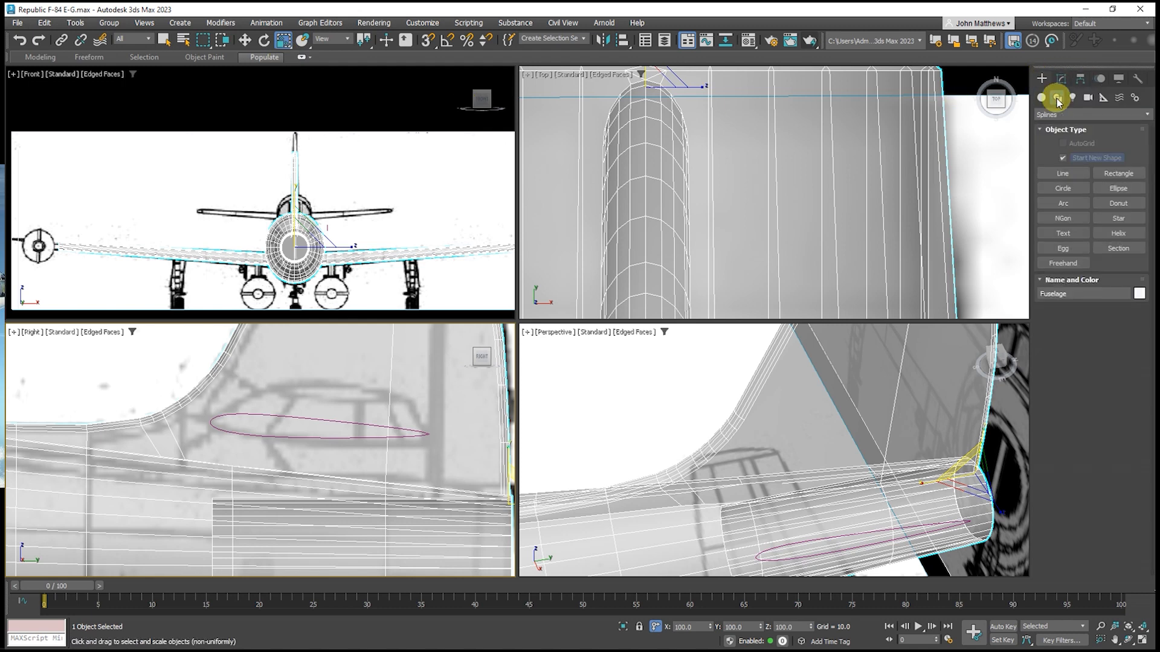
{"action": "left_click", "coordinate": [1041, 97]}
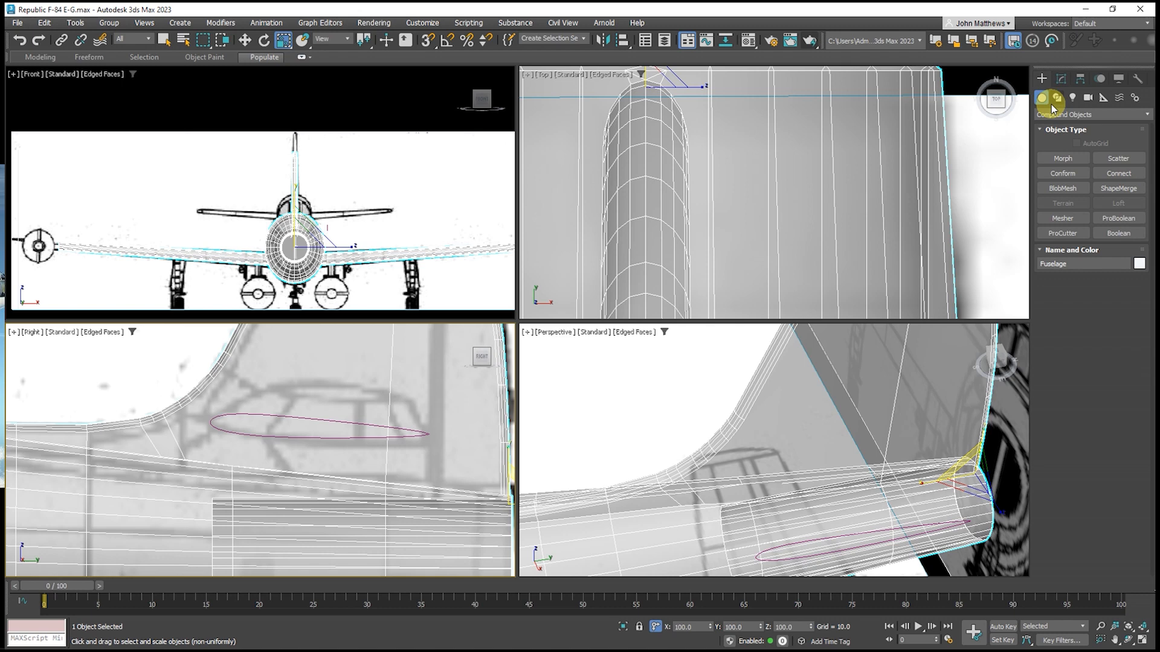
{"action": "left_click", "coordinate": [1107, 189]}
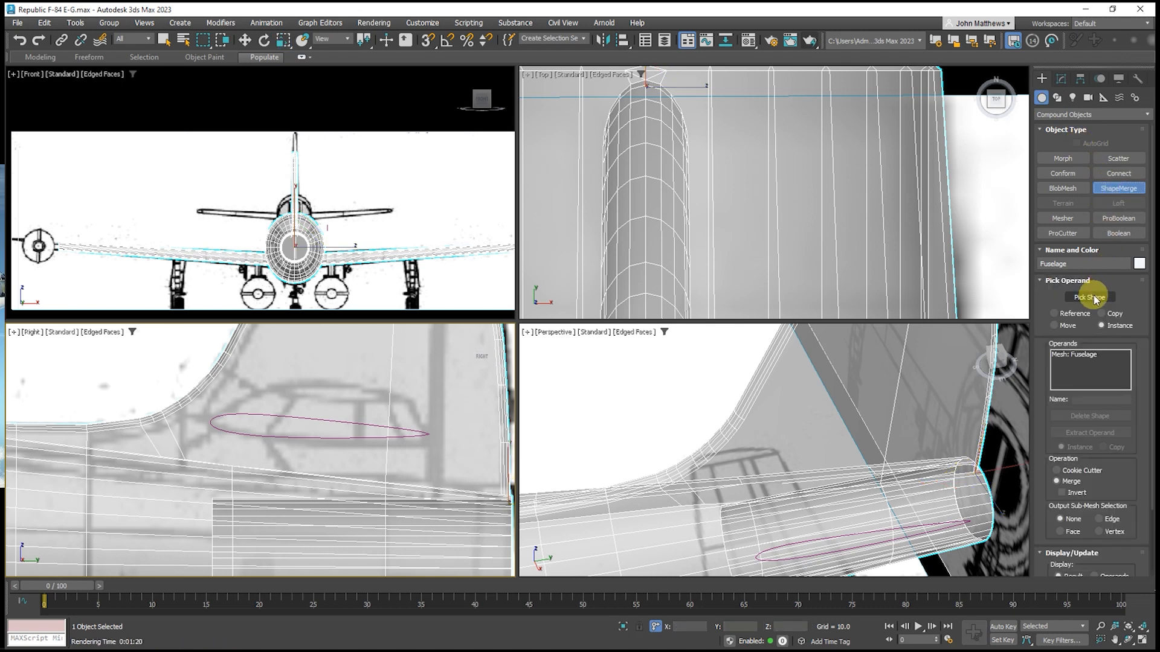
{"action": "left_click", "coordinate": [1086, 297]}
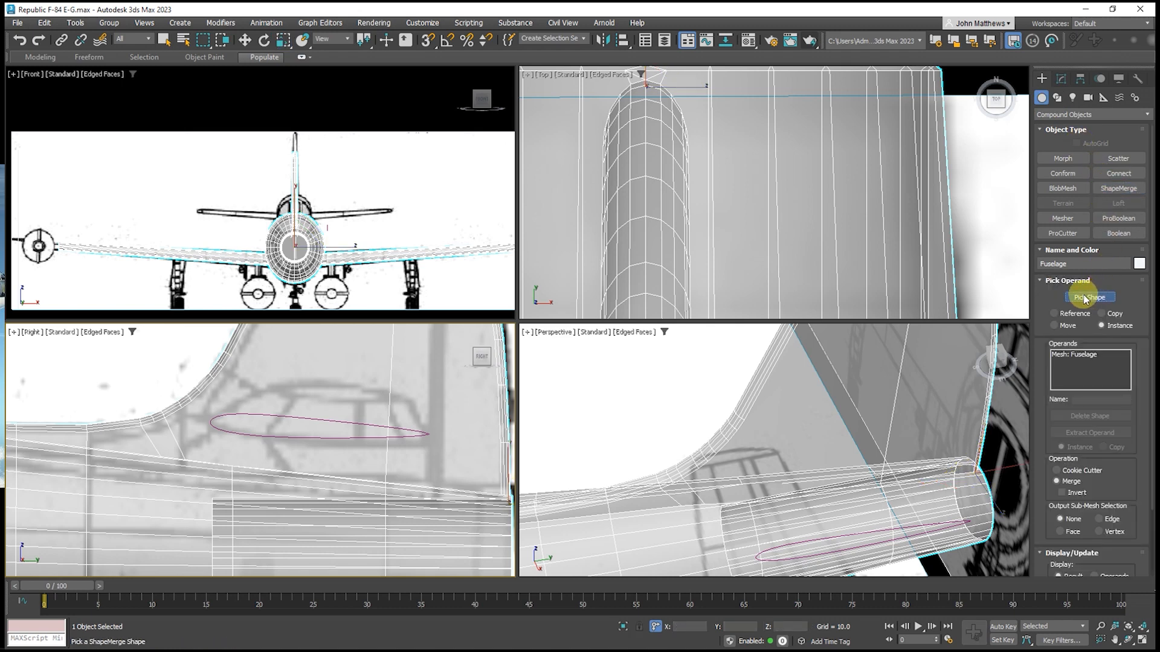
{"action": "left_click", "coordinate": [335, 422]}
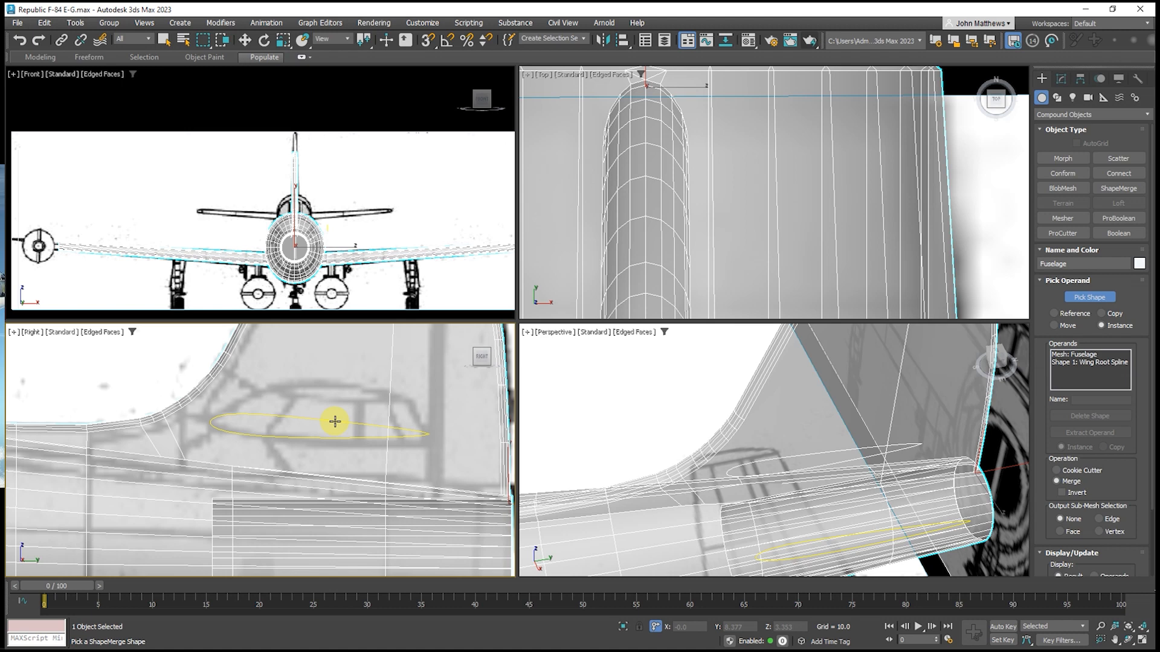
Add an Edit Poly modifier on top of the Fuselage's ShapeMerge
{"action": "left_click", "coordinate": [1060, 79]}
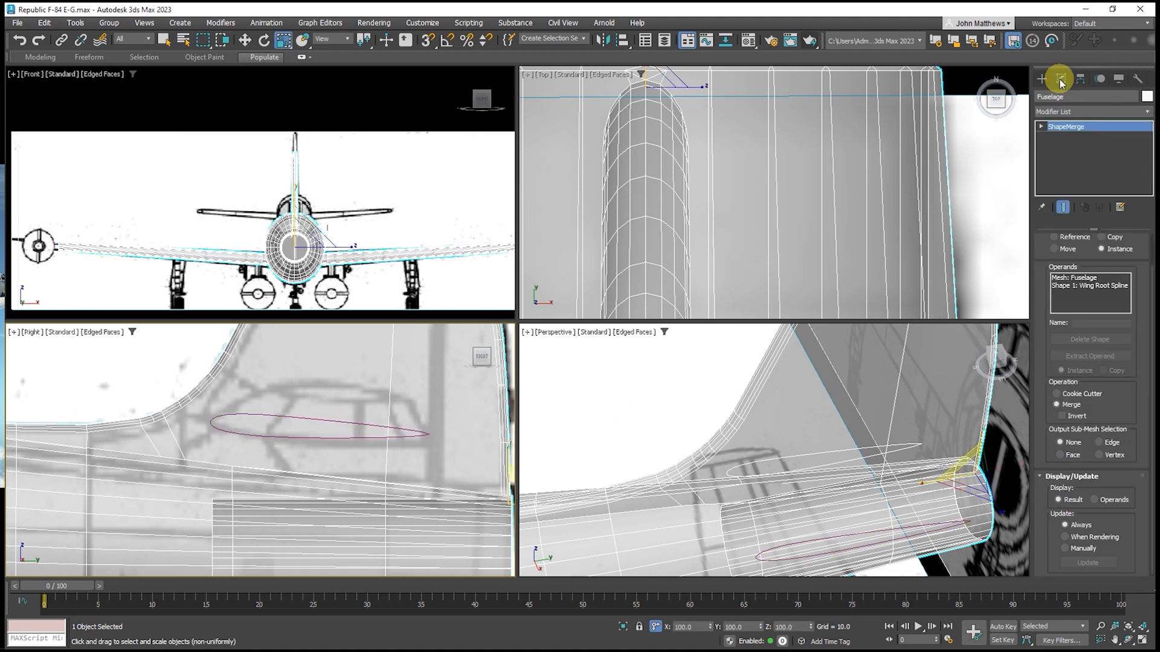
{"action": "left_click", "coordinate": [1063, 112]}
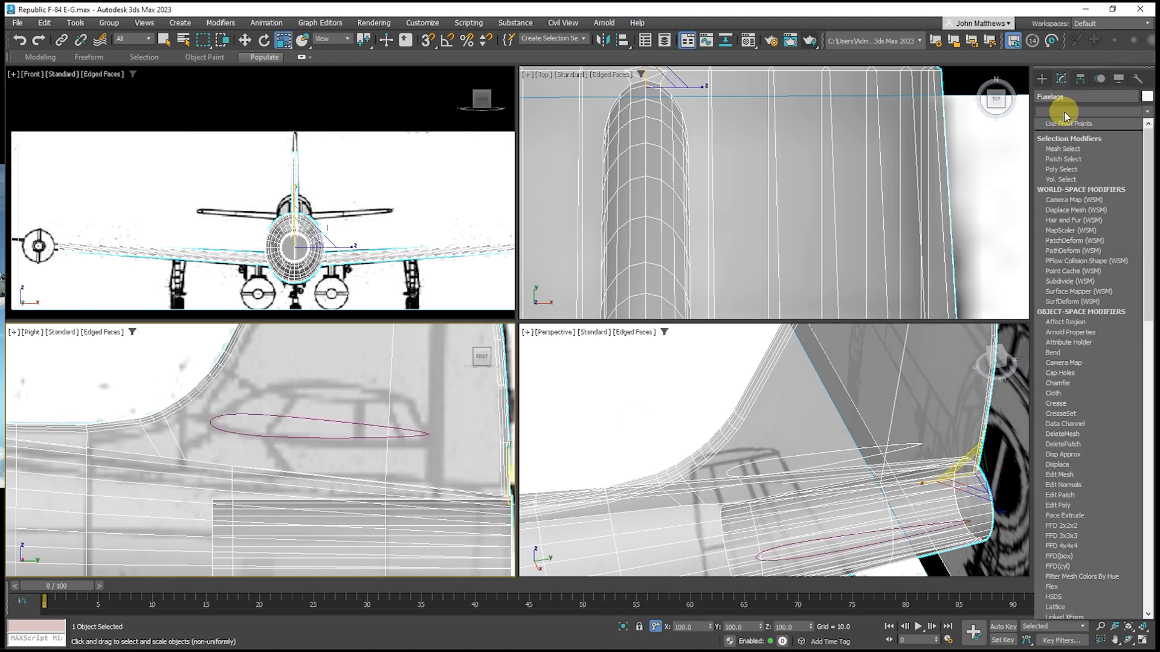
{"action": "left_click", "coordinate": [1067, 508]}
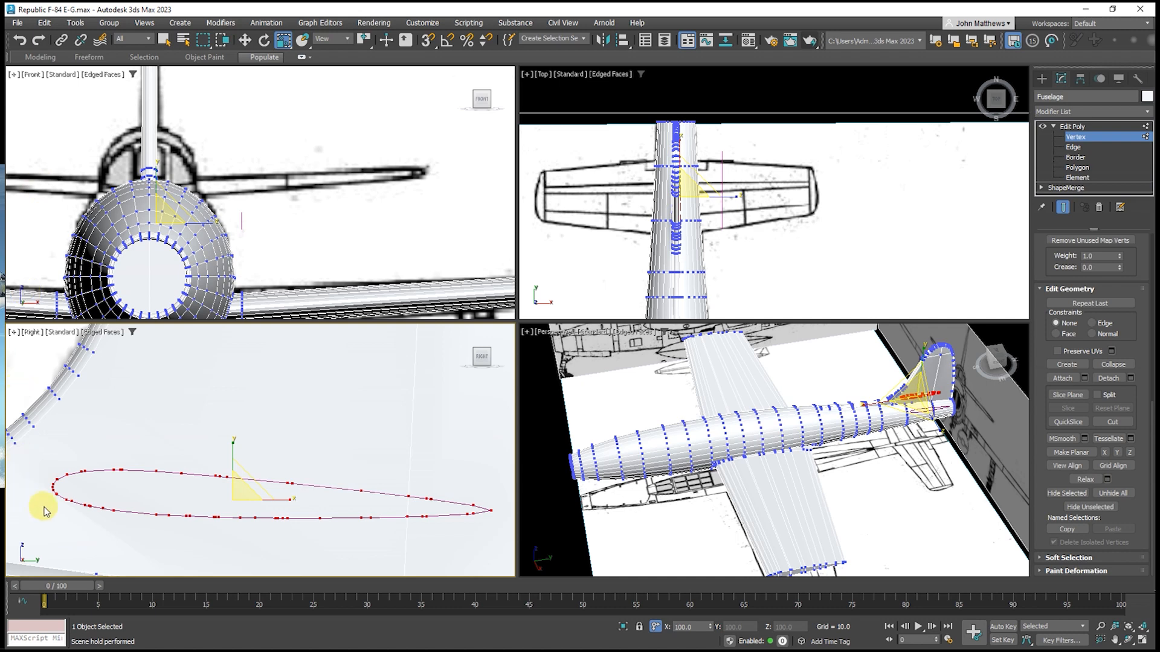
Target-weld the closely spaced duplicate vertices around the merged stabilizer profile's nose, cleaning up its outline
{"action": "scroll", "coordinate": [47, 501], "scroll_direction": "up", "scroll_amount": 5}
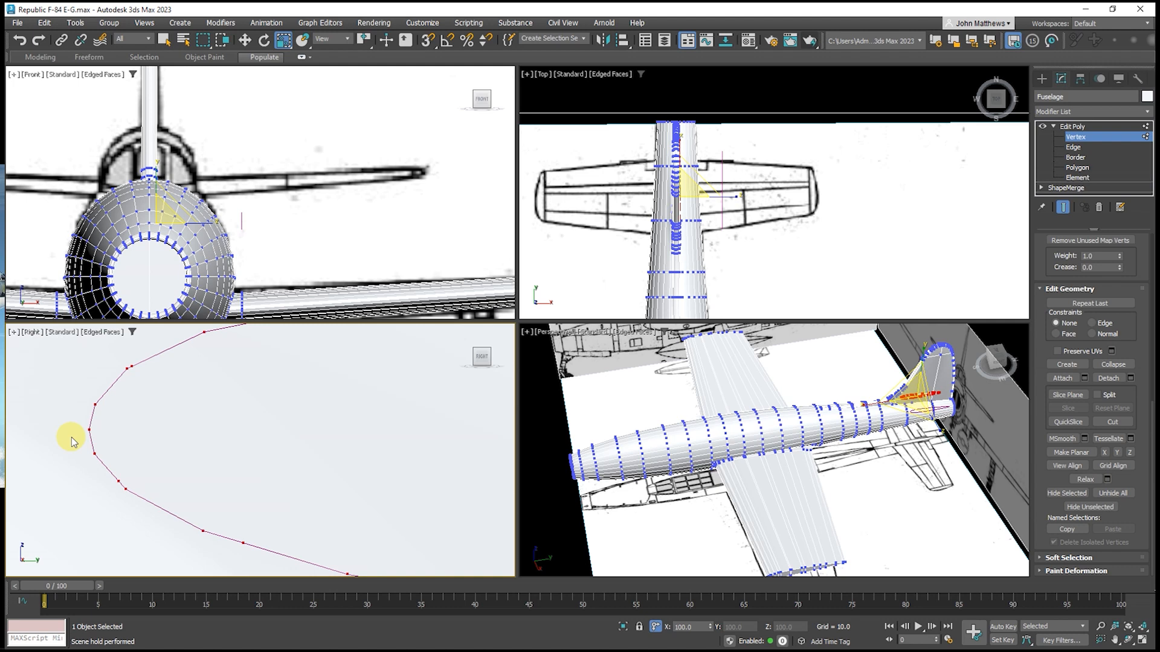
{"action": "right_click", "coordinate": [183, 444]}
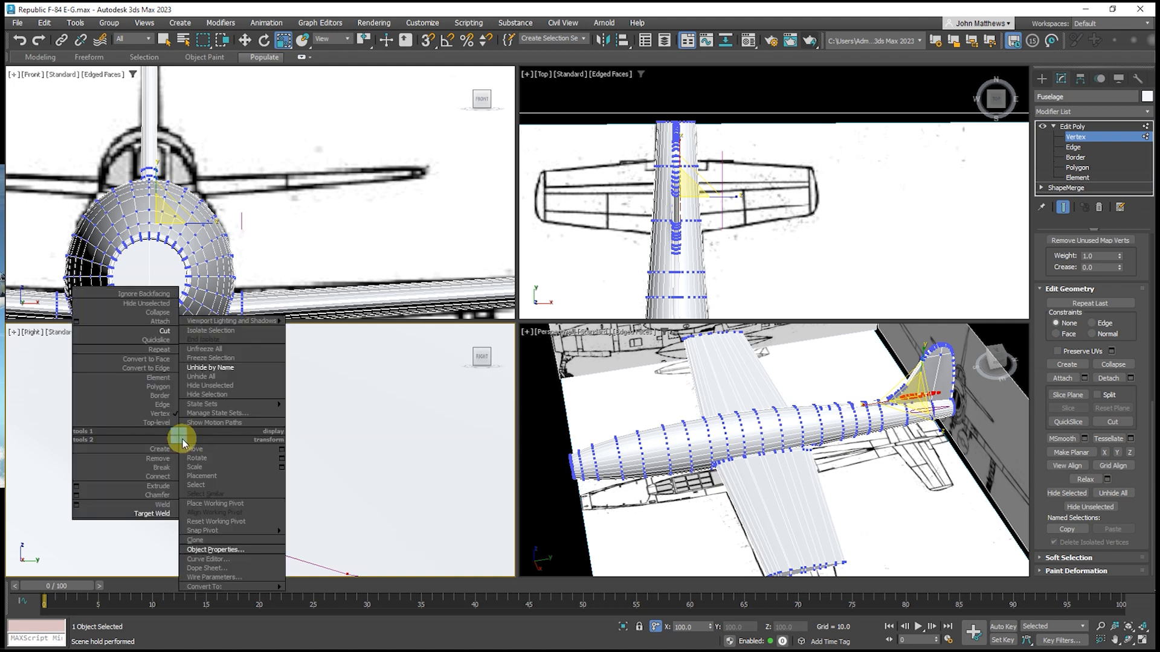
{"action": "left_click", "coordinate": [168, 505]}
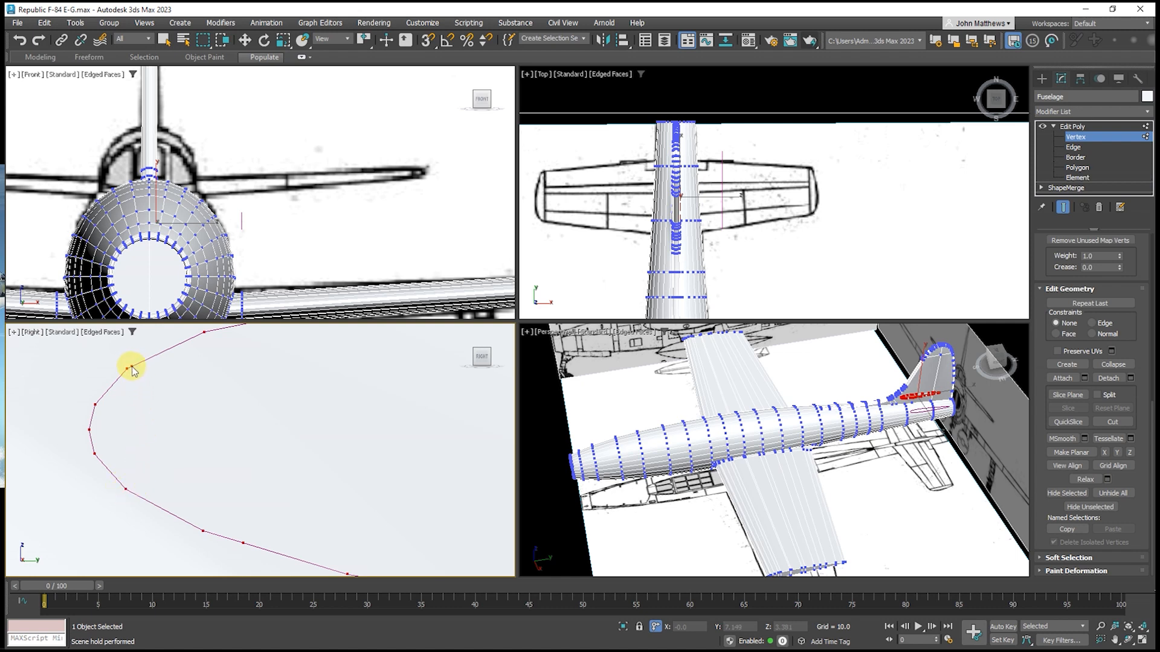
{"action": "middle_click_drag", "start_coordinate": [162, 414], "coordinate": [130, 434]}
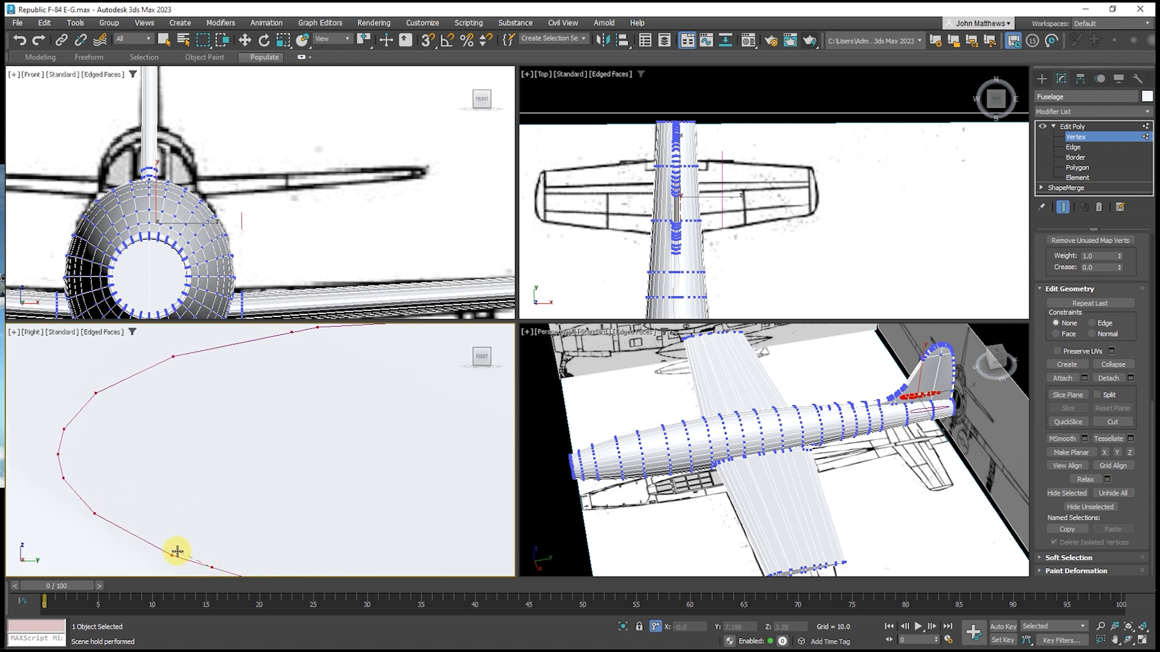
{"action": "middle_click_drag", "start_coordinate": [272, 373], "coordinate": [200, 373]}
{"action": "scroll", "coordinate": [201, 370], "scroll_direction": "down", "scroll_amount": 2}
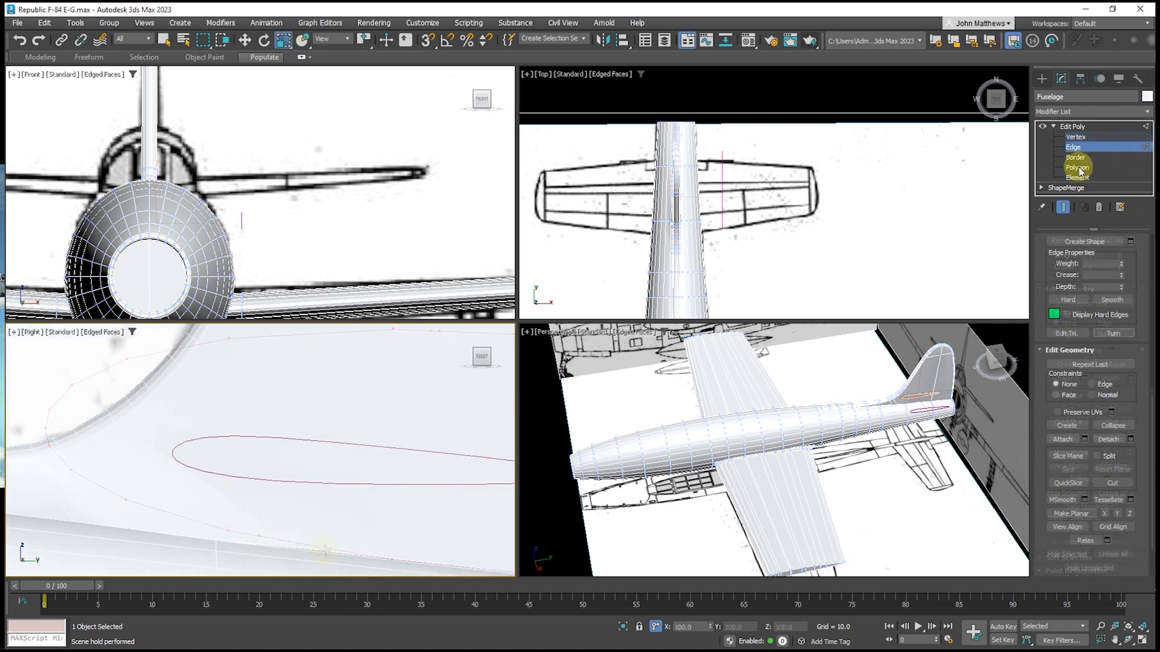
Extrude the merged profile polygon outward from the fin to about two-thirds of the stabilizer's span on the blueprint
{"action": "left_click", "coordinate": [1077, 167]}
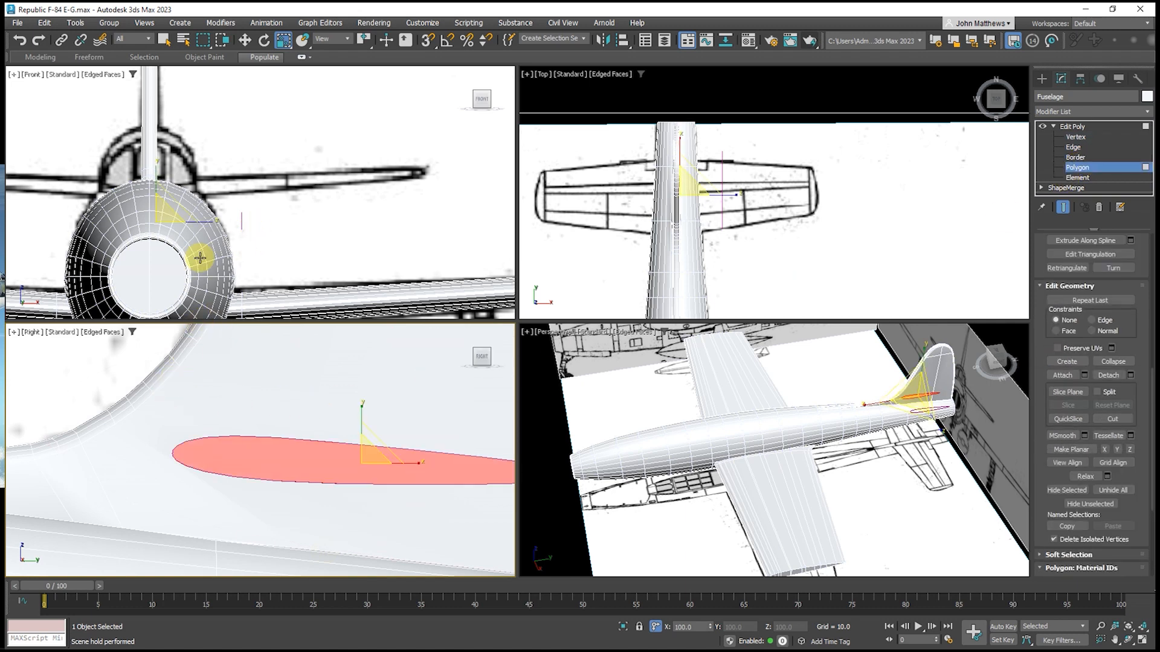
{"action": "scroll", "coordinate": [139, 285], "scroll_direction": "down", "scroll_amount": 2}
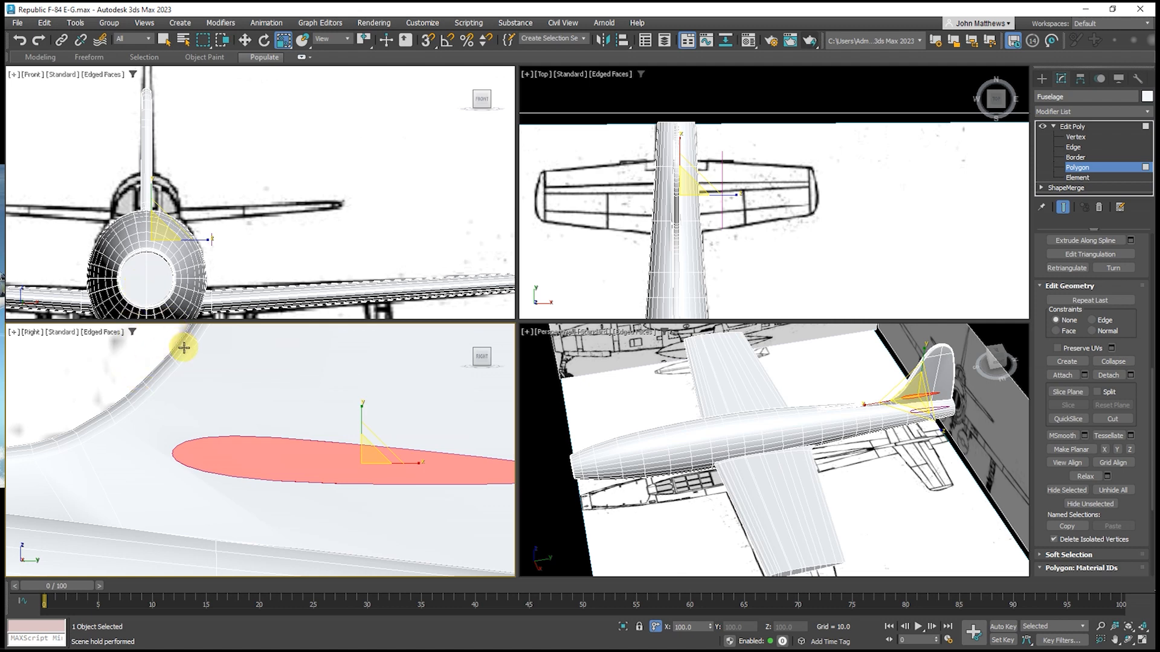
{"action": "right_click", "coordinate": [156, 364]}
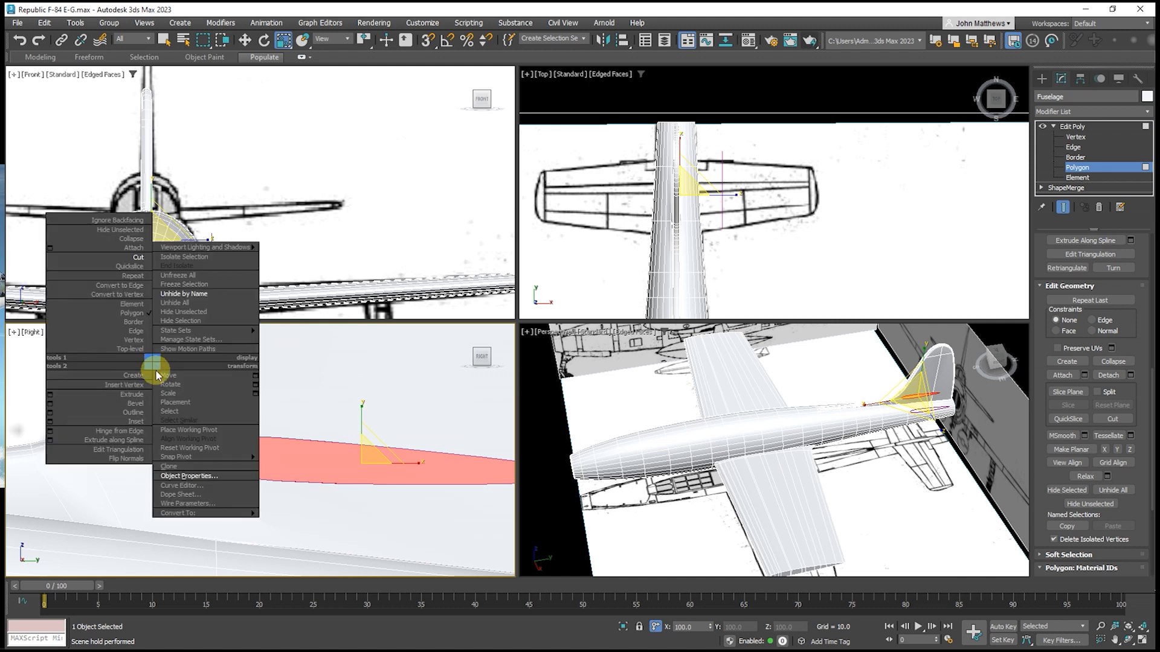
{"action": "left_click", "coordinate": [146, 397]}
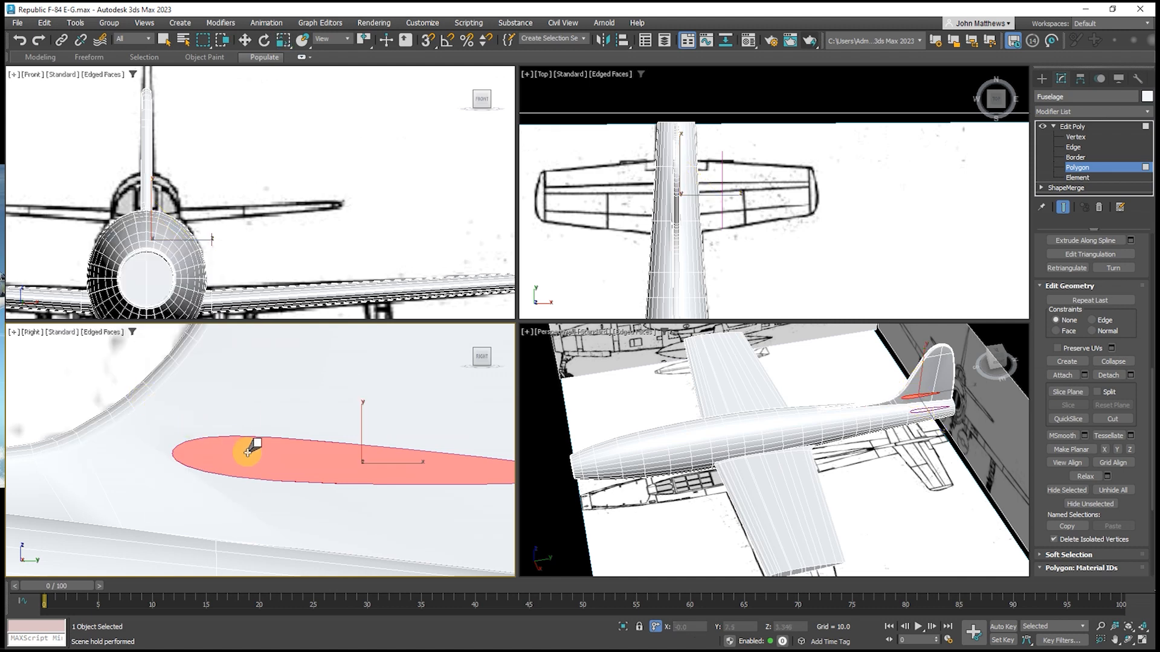
{"action": "left_click_drag", "start_coordinate": [247, 452], "coordinate": [422, 10]}
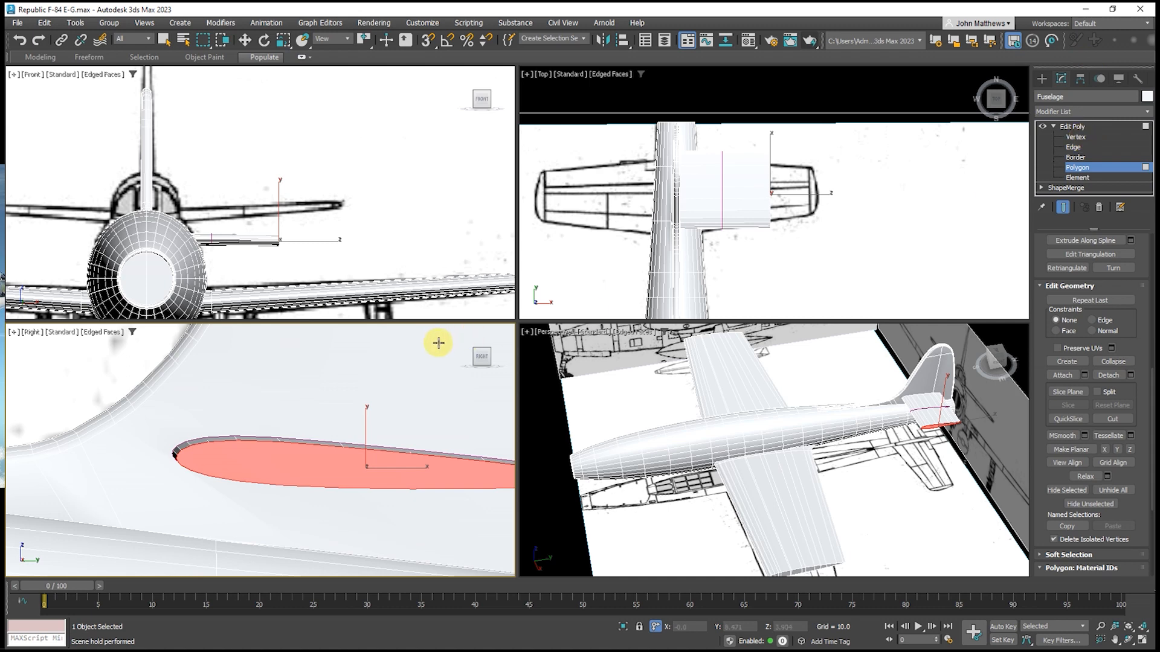
Move the extruded end face about 1.16 outward and 0.28 upward to near the blueprint's tip, following the stabilizer's dihedral
{"action": "key", "text": "r"}
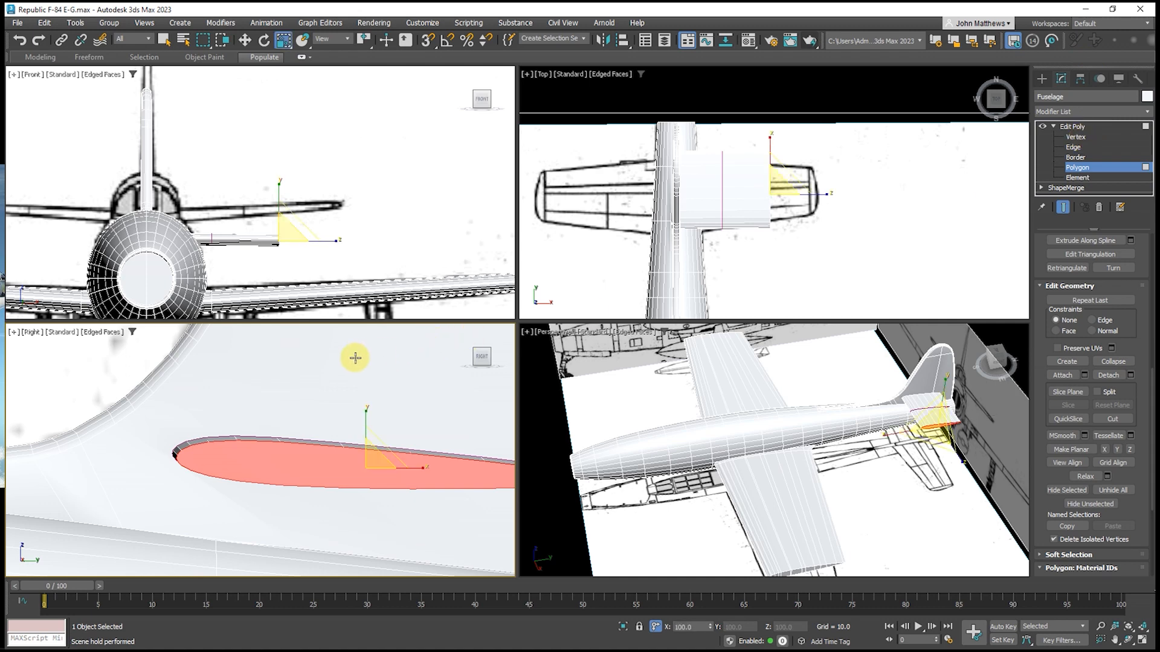
{"action": "left_click", "coordinate": [245, 40]}
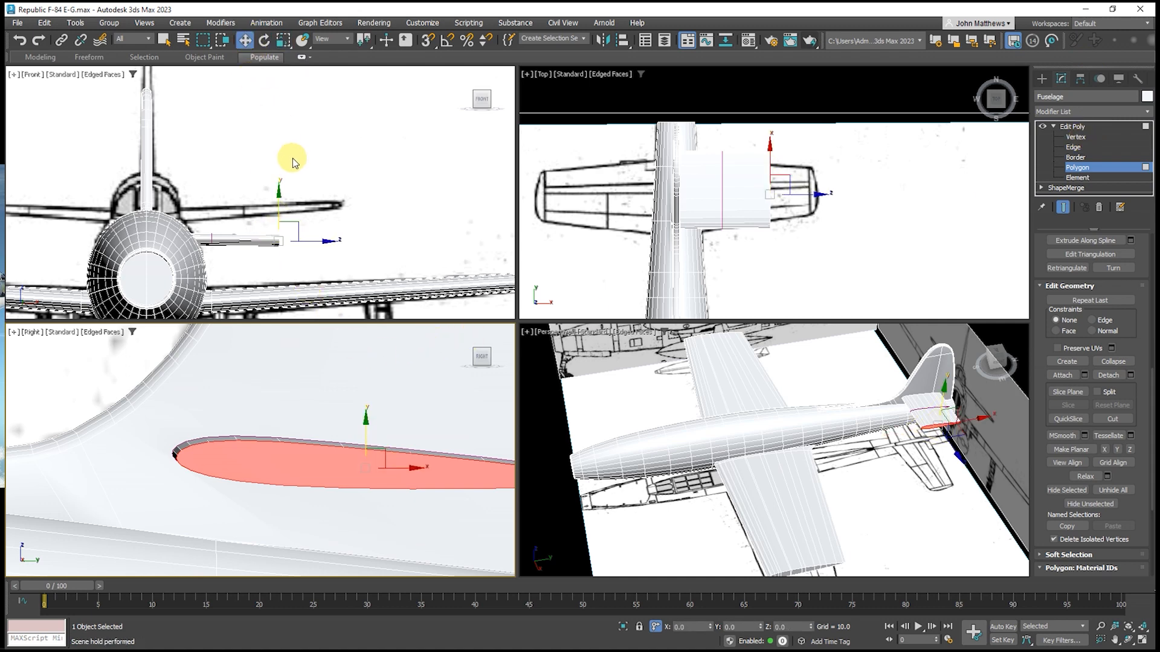
{"action": "left_click", "coordinate": [298, 230]}
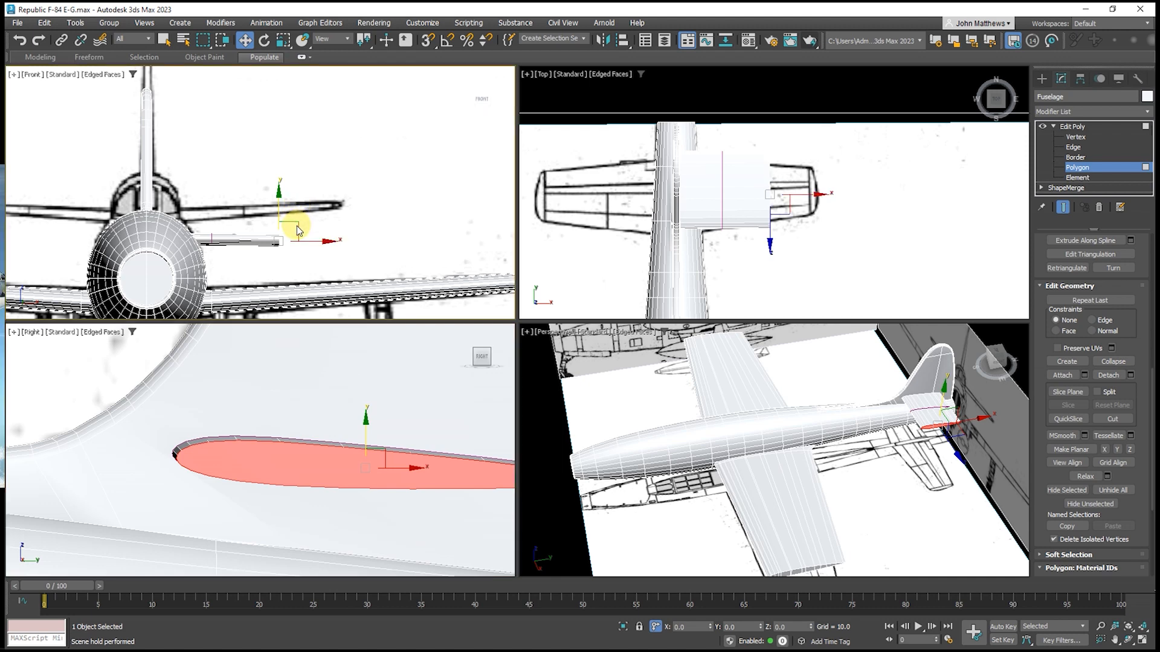
{"action": "left_click_drag", "start_coordinate": [296, 223], "coordinate": [352, 209]}
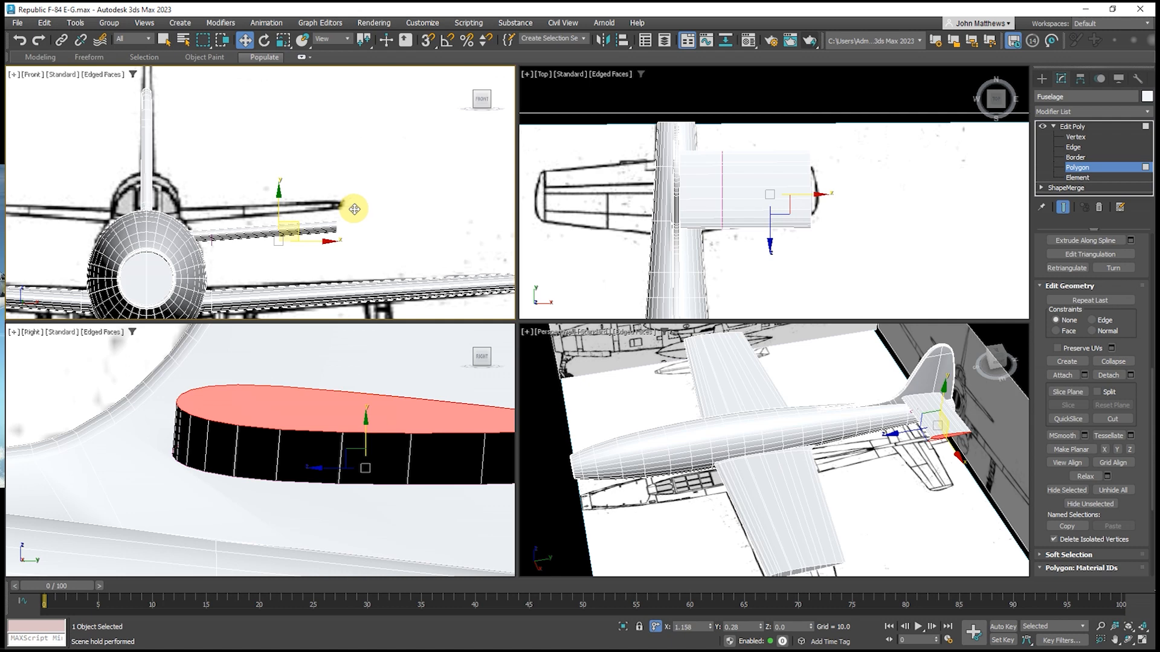
{"action": "left_click_drag", "start_coordinate": [354, 209], "coordinate": [342, 215]}
Select the extruded stabilizer's polygons and assign them to smoothing group 22
{"action": "scroll", "coordinate": [1096, 411], "scroll_direction": "down", "scroll_amount": 5}
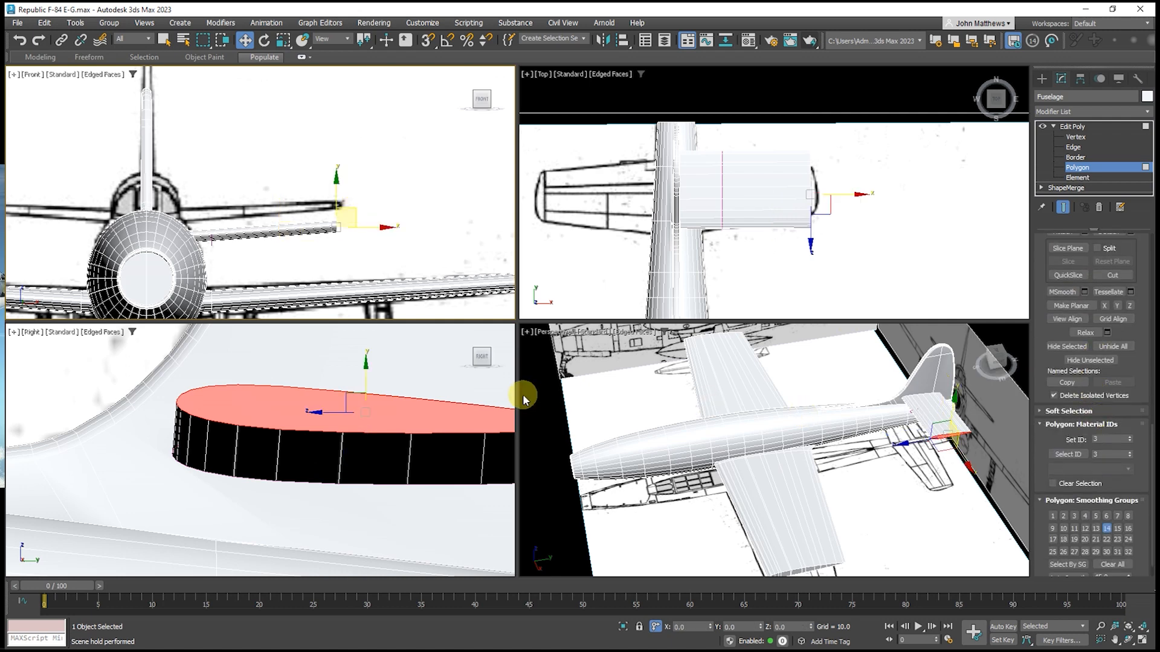
{"action": "left_click_drag", "start_coordinate": [276, 266], "coordinate": [308, 192]}
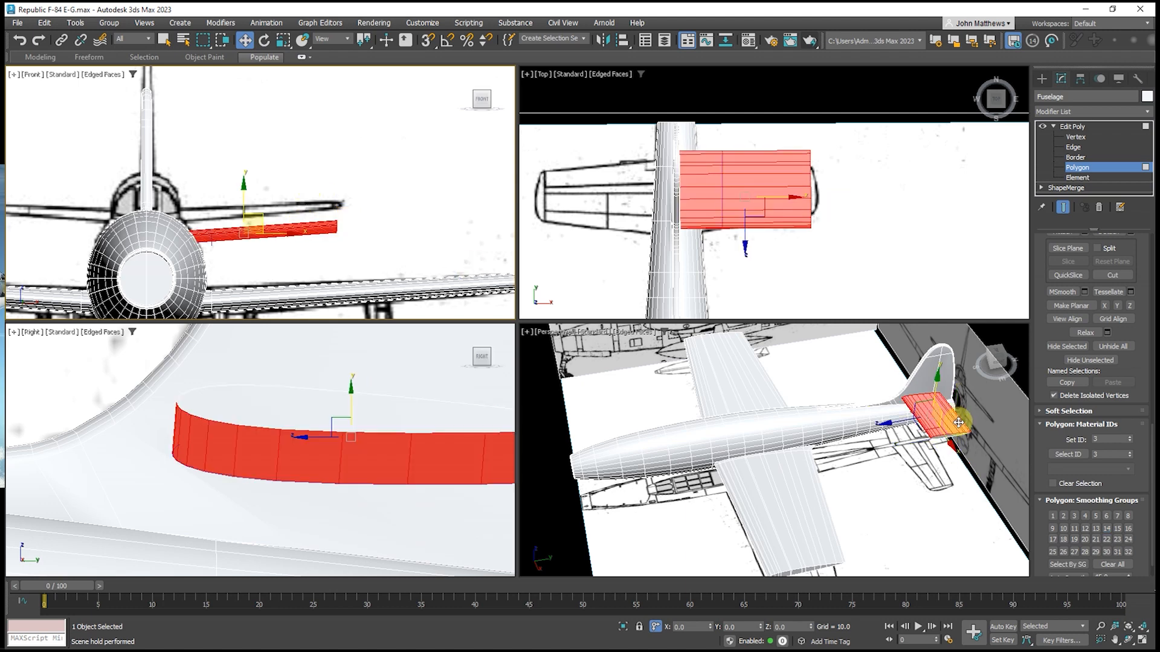
{"action": "left_click", "coordinate": [1106, 540]}
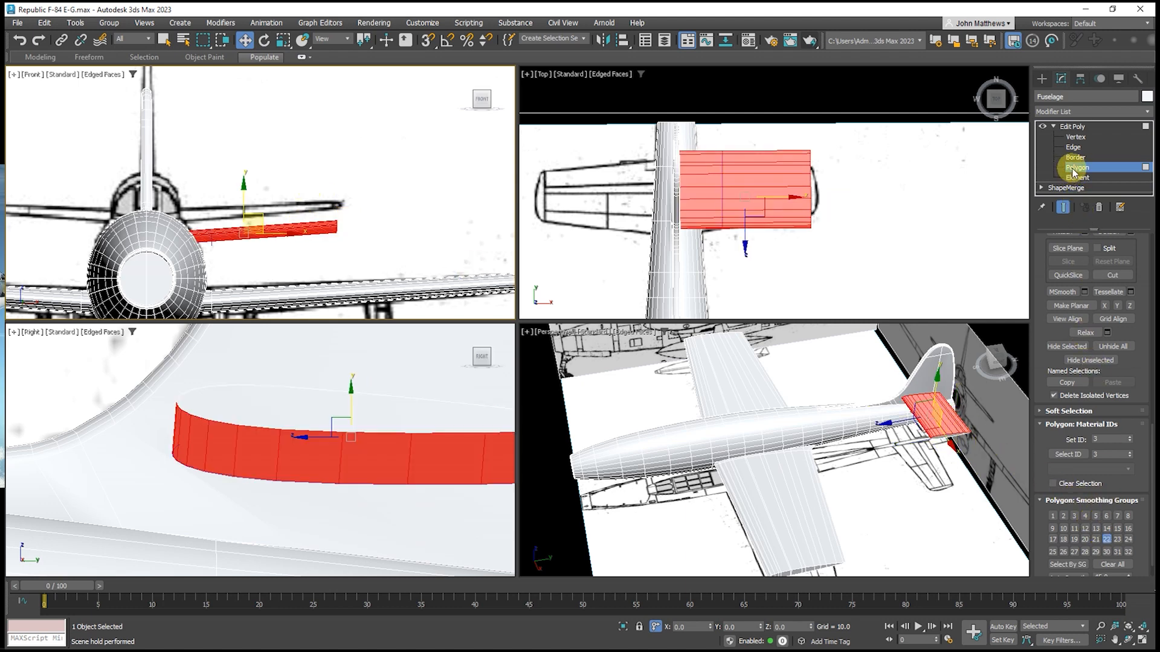
Select the stabilizer's end face and scale it down along its chord to match the blueprint's taper from above
{"action": "left_click", "coordinate": [287, 408]}
{"action": "scroll", "coordinate": [1112, 492], "scroll_direction": "up", "scroll_amount": 3}
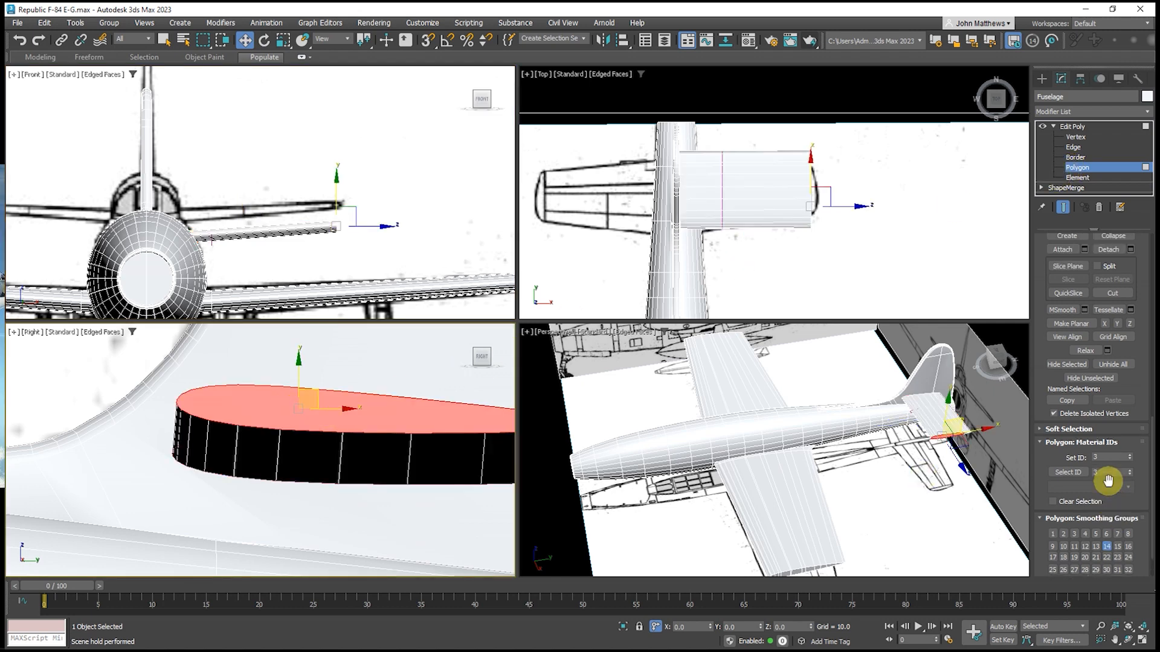
{"action": "scroll", "coordinate": [1109, 484], "scroll_direction": "up", "scroll_amount": 3}
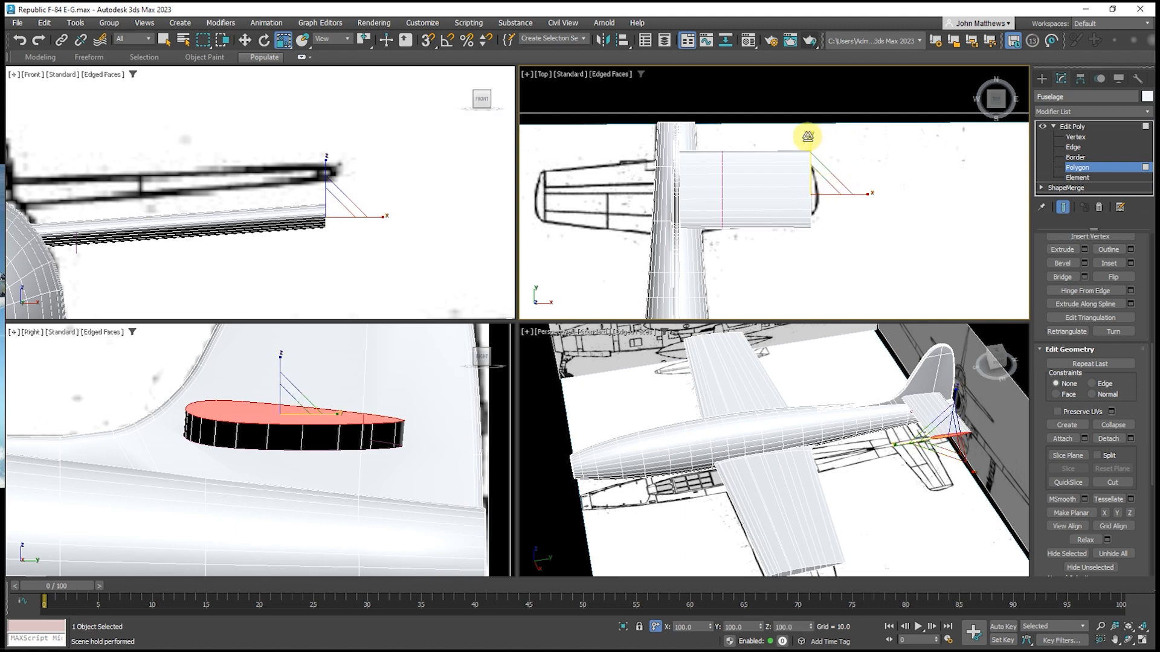
{"action": "left_click_drag", "start_coordinate": [806, 138], "coordinate": [821, 159]}
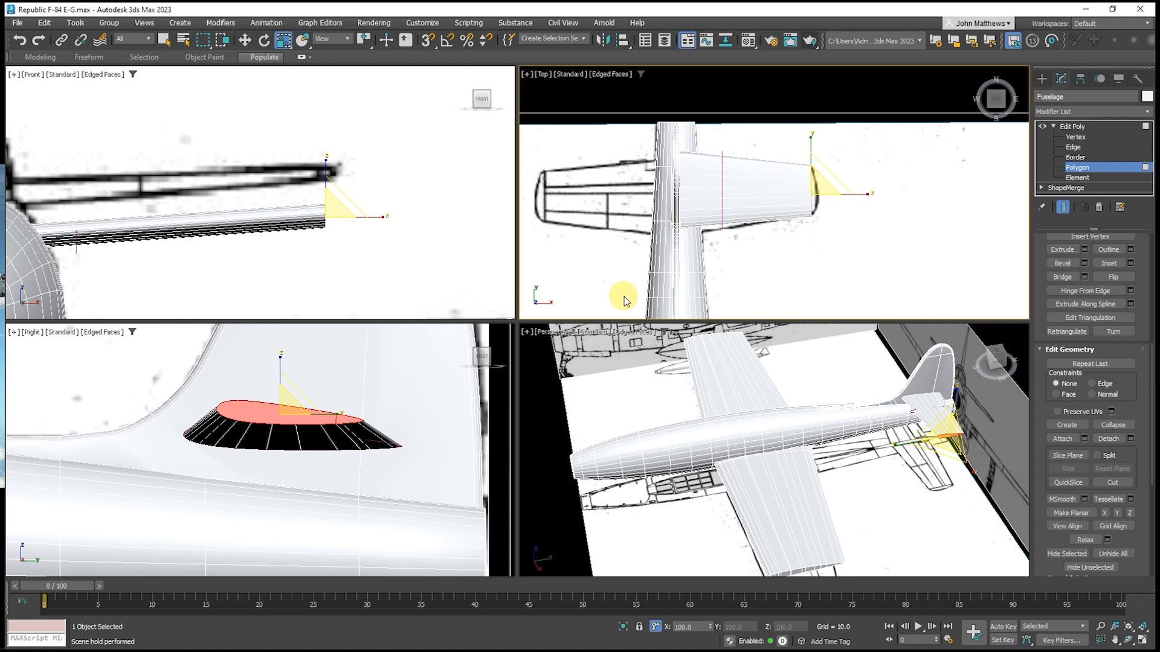
Cut vertical edges between the opposing upper and lower vertices in the leading part of the stabilizer's end face
{"action": "scroll", "coordinate": [789, 220], "scroll_direction": "up", "scroll_amount": 5}
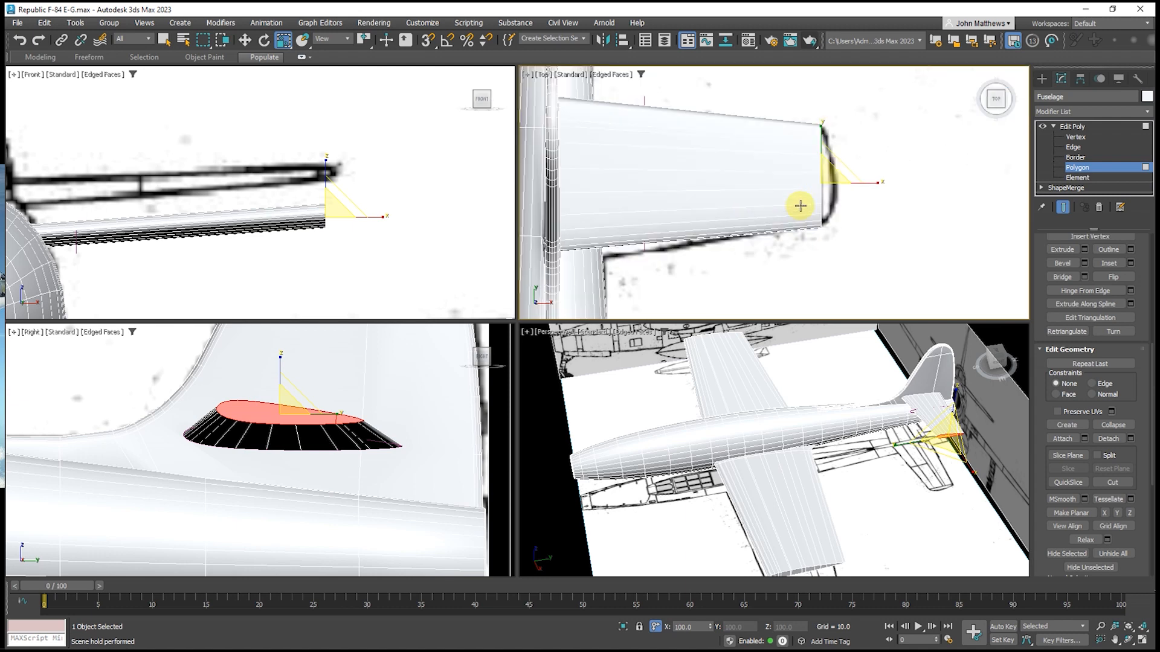
{"action": "middle_click_drag", "start_coordinate": [802, 202], "coordinate": [795, 237]}
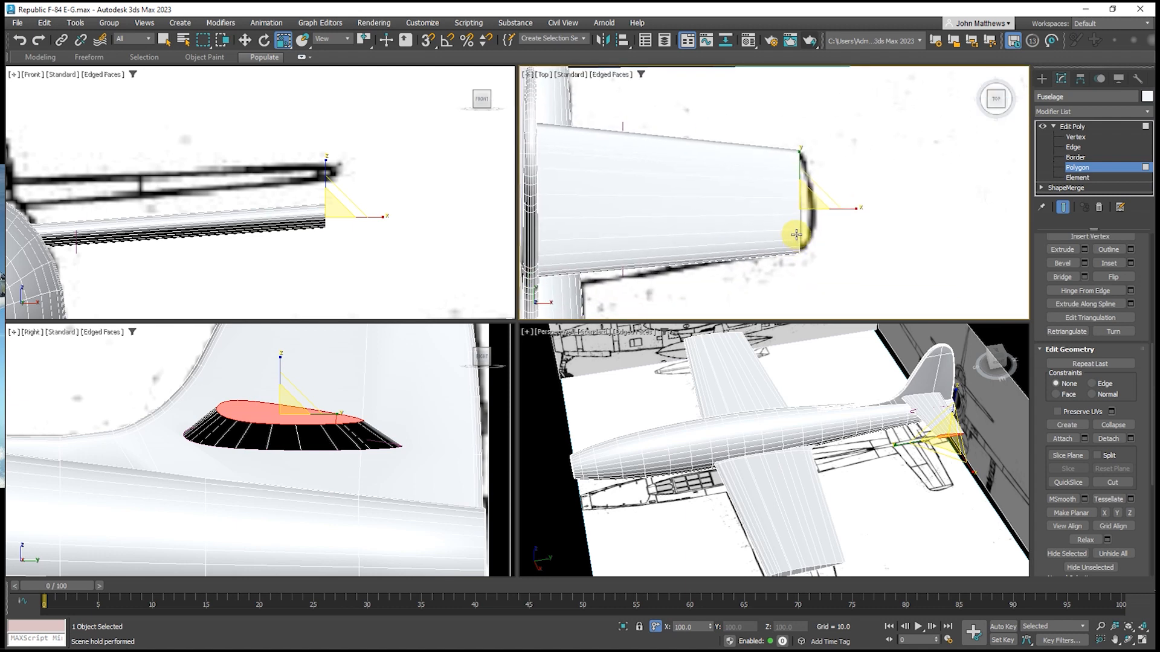
{"action": "key", "text": "1"}
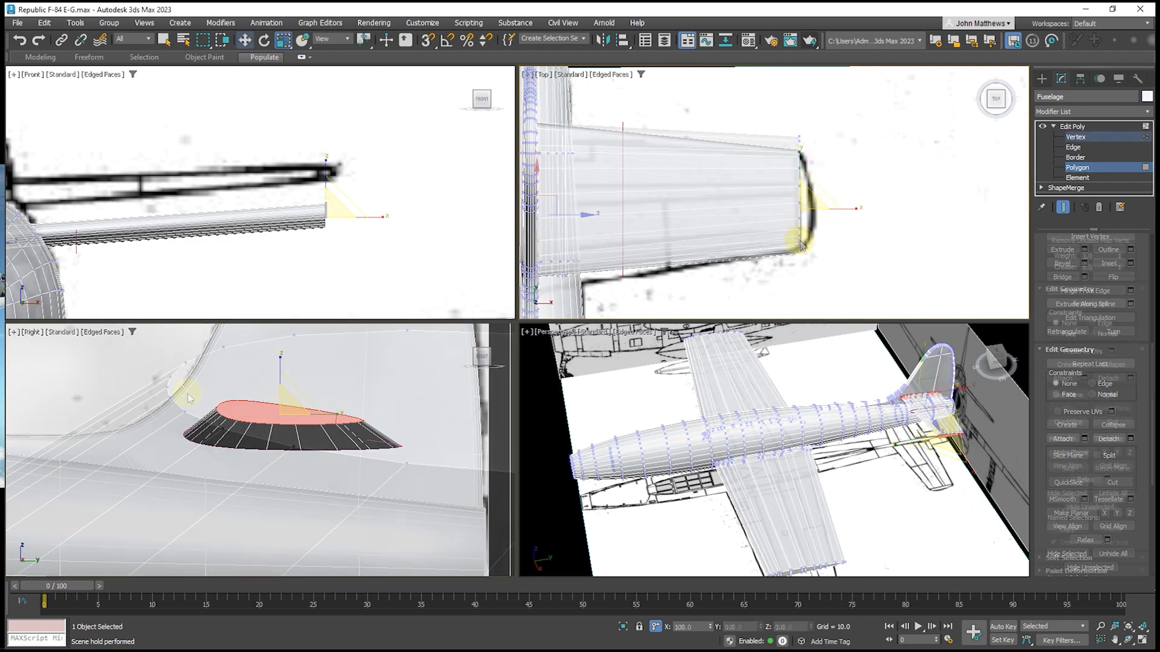
{"action": "scroll", "coordinate": [189, 398], "scroll_direction": "up", "scroll_amount": 5}
{"action": "right_click", "coordinate": [184, 389]}
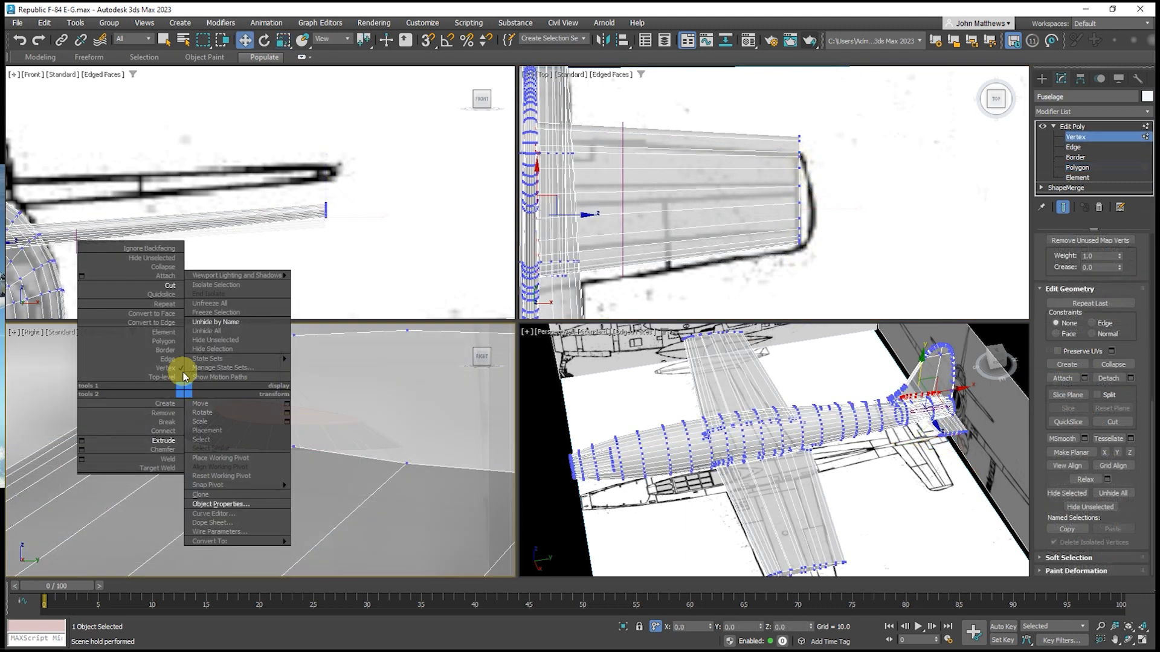
{"action": "left_click", "coordinate": [164, 286]}
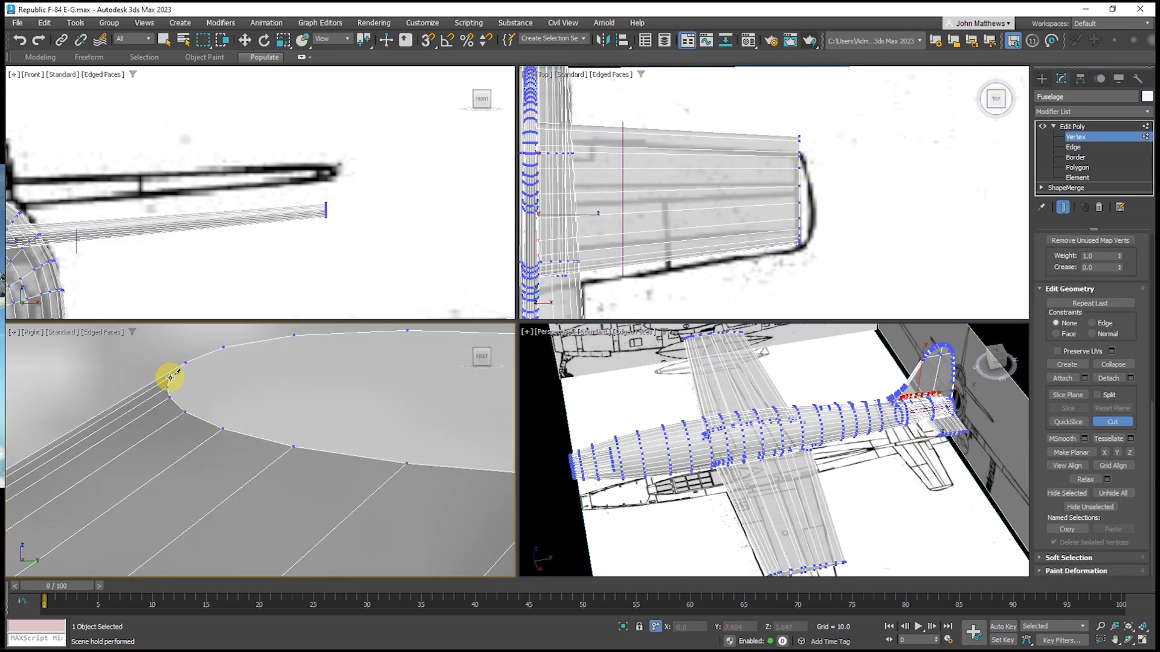
{"action": "left_click", "coordinate": [172, 399]}
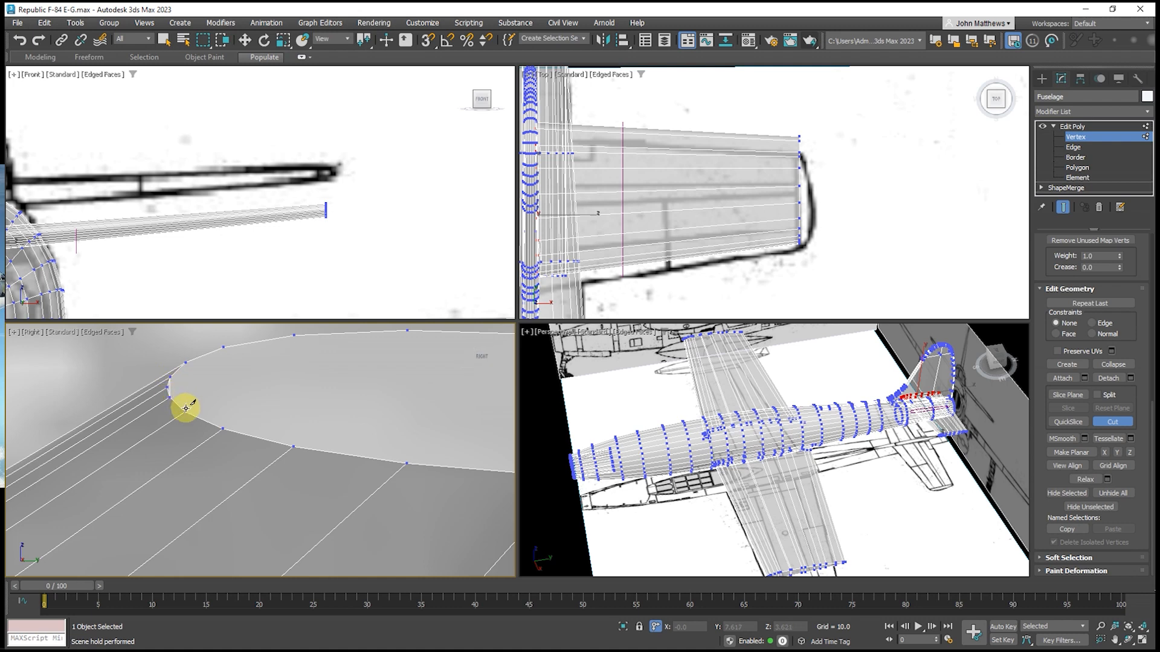
{"action": "left_click", "coordinate": [184, 412]}
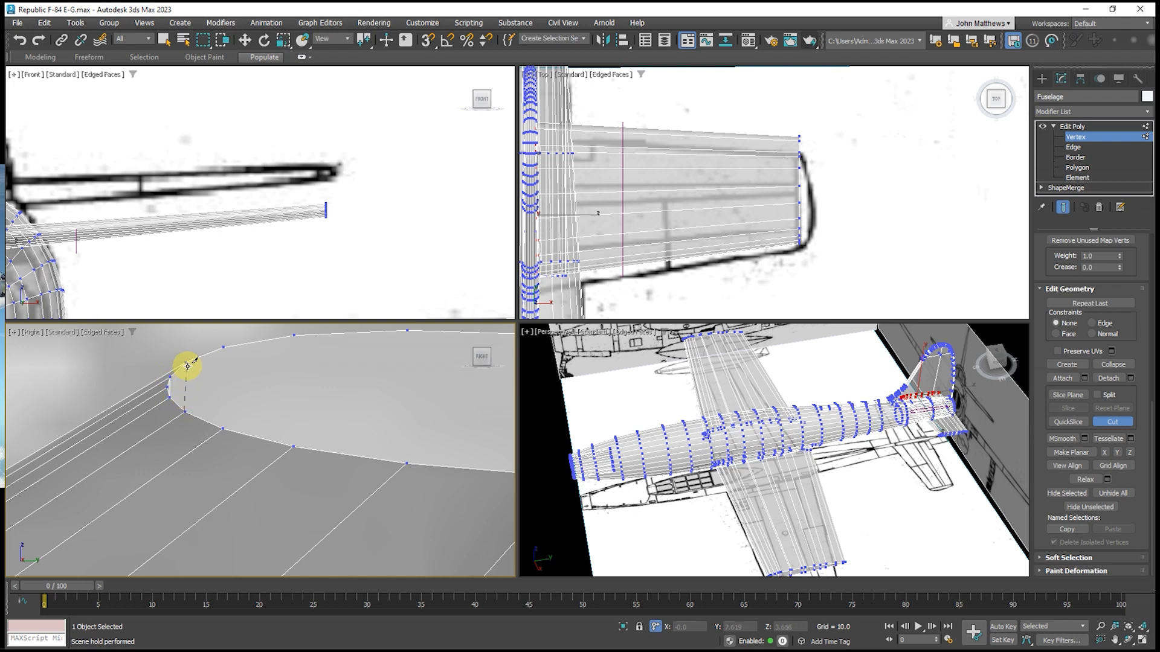
{"action": "left_click", "coordinate": [221, 427]}
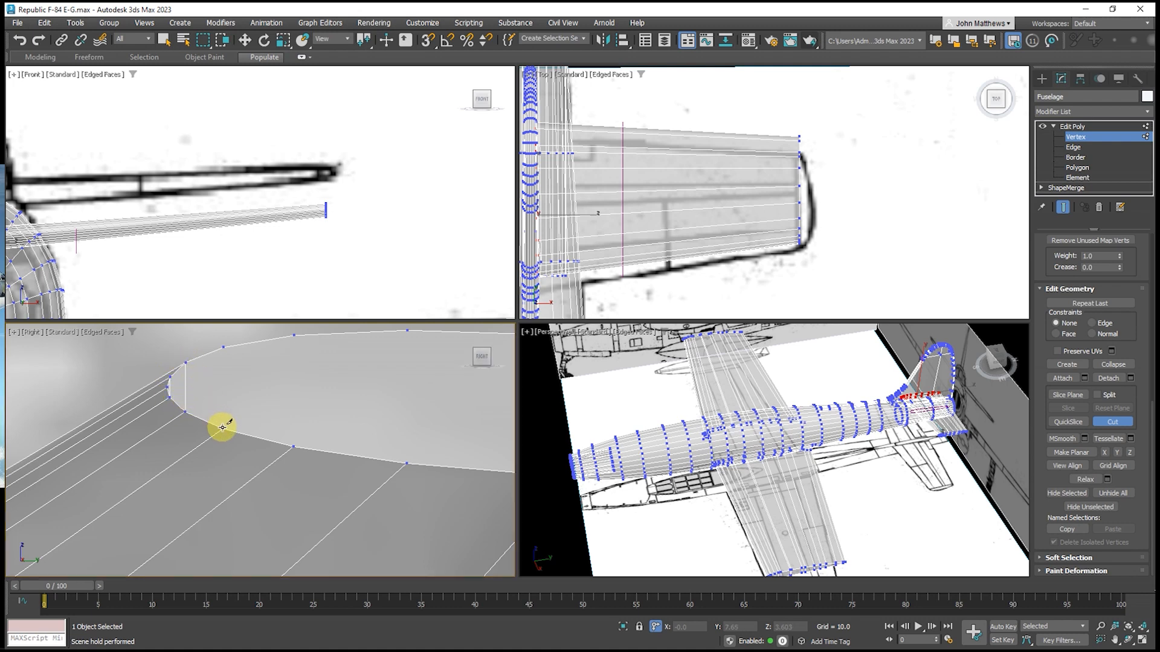
{"action": "left_click", "coordinate": [223, 346]}
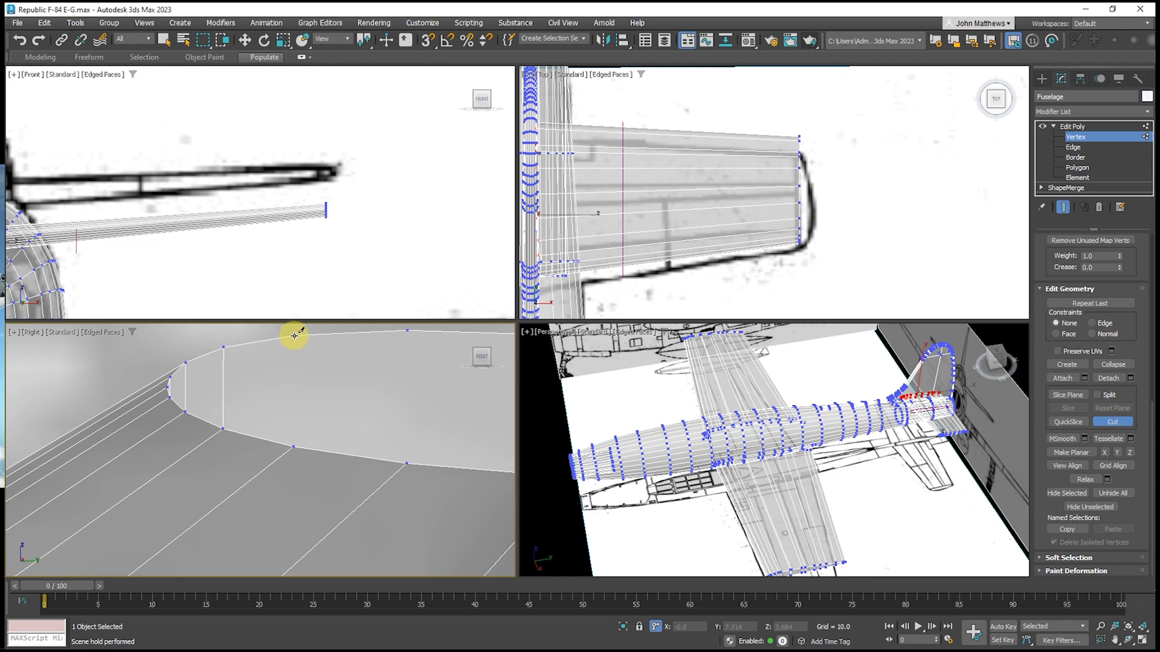
{"action": "left_click", "coordinate": [294, 335]}
{"action": "left_click", "coordinate": [294, 444]}
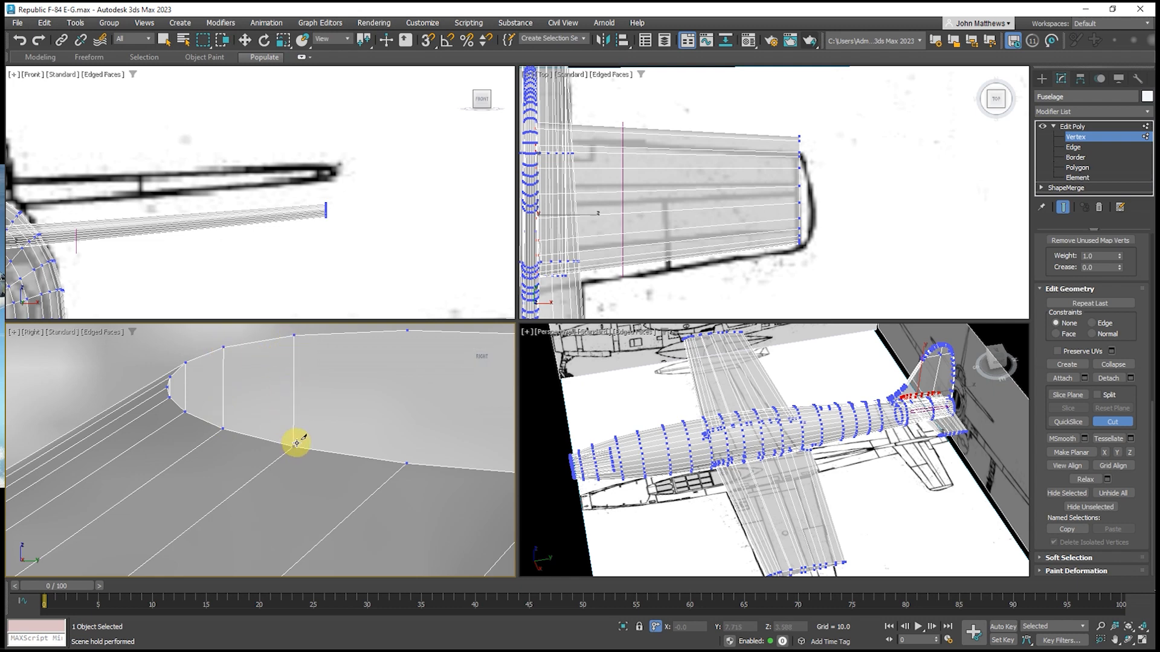
Continue cutting vertical edges between opposing vertices across the middle and trailing part of the stabilizer's end face
{"action": "left_click", "coordinate": [406, 464]}
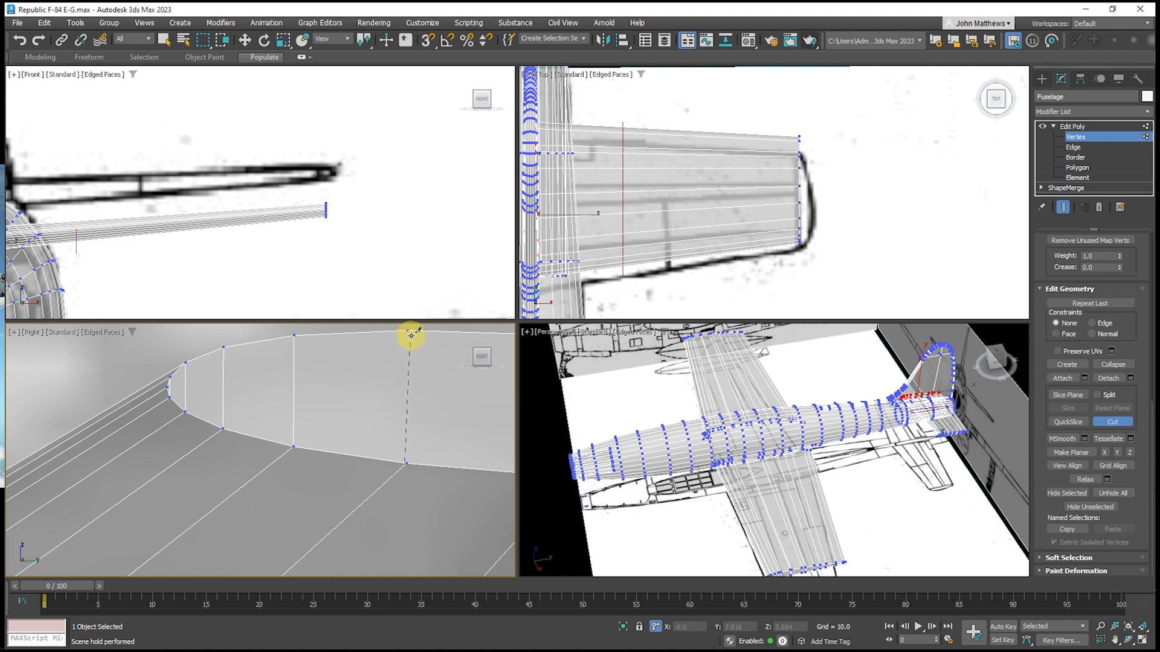
{"action": "scroll", "coordinate": [135, 407], "scroll_direction": "down", "scroll_amount": 3}
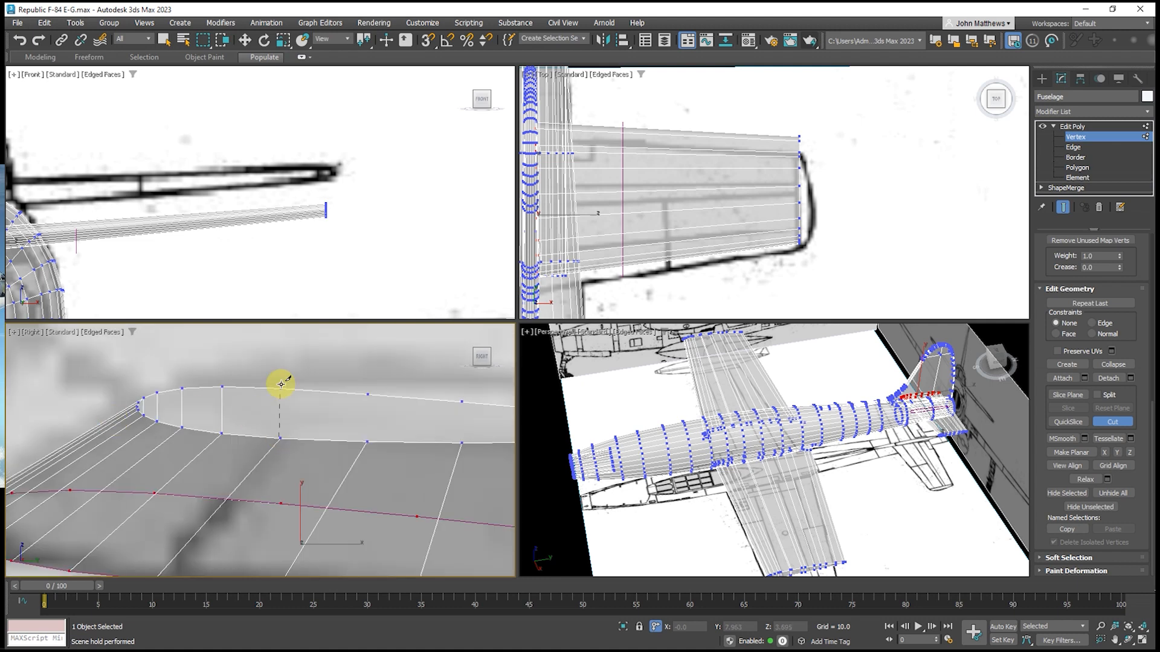
{"action": "left_click", "coordinate": [281, 385]}
{"action": "left_click", "coordinate": [367, 442]}
{"action": "left_click", "coordinate": [366, 395]}
{"action": "left_click", "coordinate": [461, 443]}
{"action": "left_click", "coordinate": [461, 403]}
{"action": "middle_click_drag", "start_coordinate": [403, 411], "coordinate": [182, 432]}
{"action": "left_click", "coordinate": [343, 463]}
{"action": "left_click", "coordinate": [343, 431]}
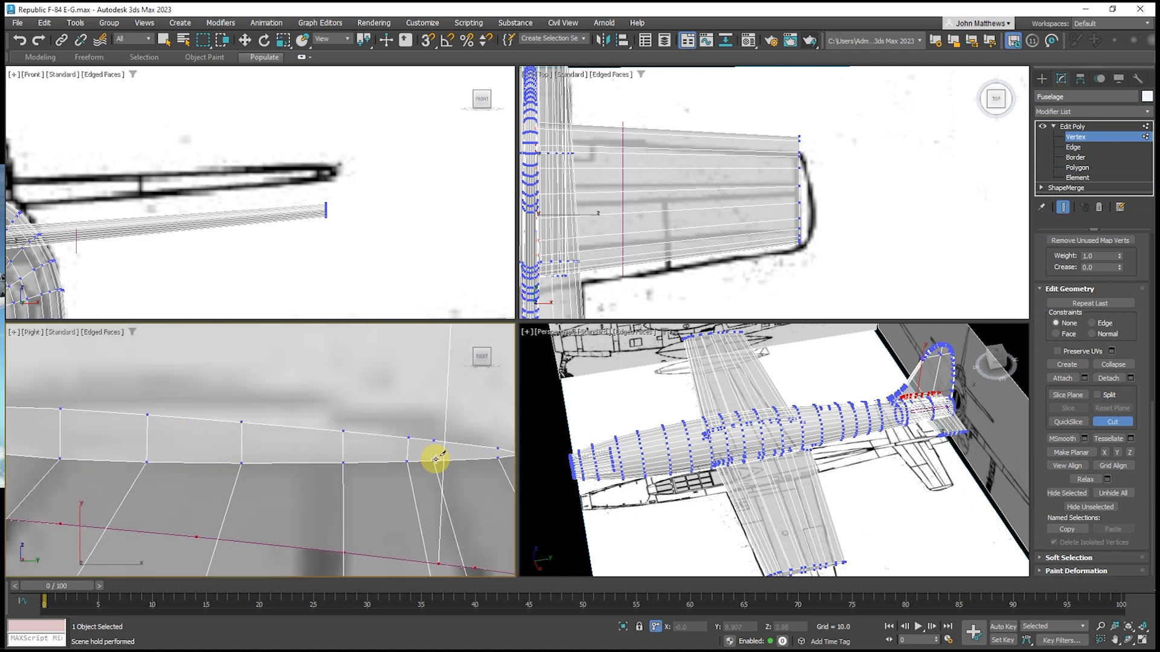
{"action": "left_click", "coordinate": [436, 460]}
{"action": "left_click", "coordinate": [434, 441]}
Select the upper and lower vertices of the end face's rearmost cut for scaling
{"action": "middle_click_drag", "start_coordinate": [414, 453], "coordinate": [263, 452]}
{"action": "key", "text": "w"}
{"action": "left_click", "coordinate": [284, 439]}
{"action": "left_click", "coordinate": [285, 460], "text": "ctrl"}
{"action": "scroll", "coordinate": [315, 421], "scroll_direction": "down", "scroll_amount": 4}
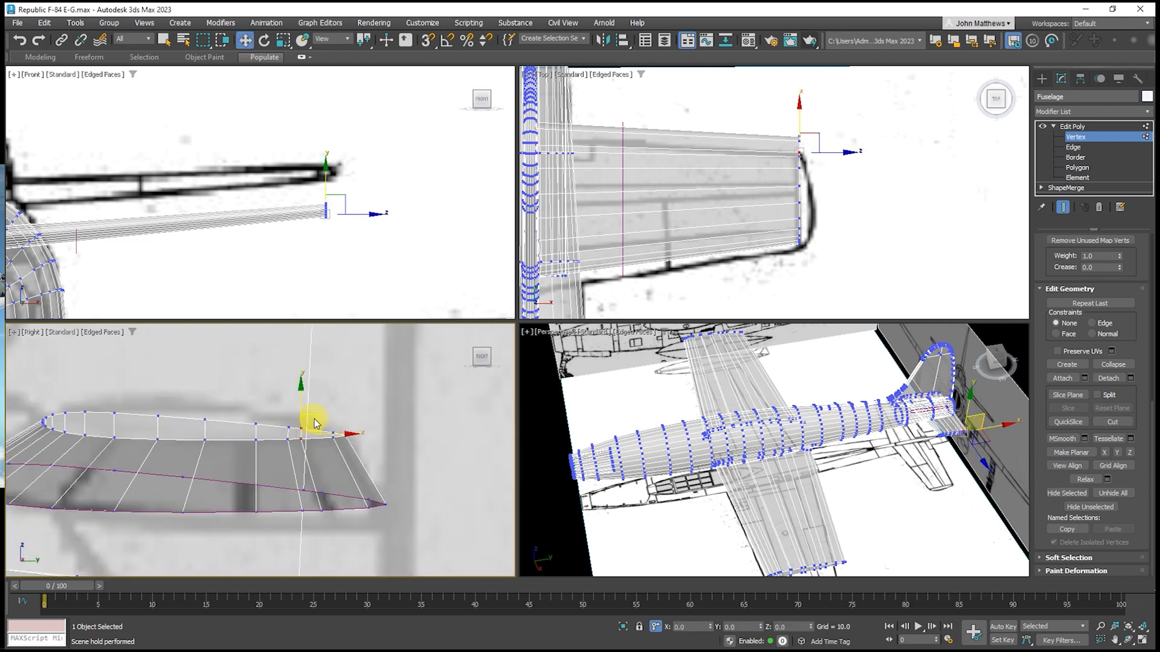
{"action": "key", "text": "r"}
{"action": "scroll", "coordinate": [306, 415], "scroll_direction": "up", "scroll_amount": 3}
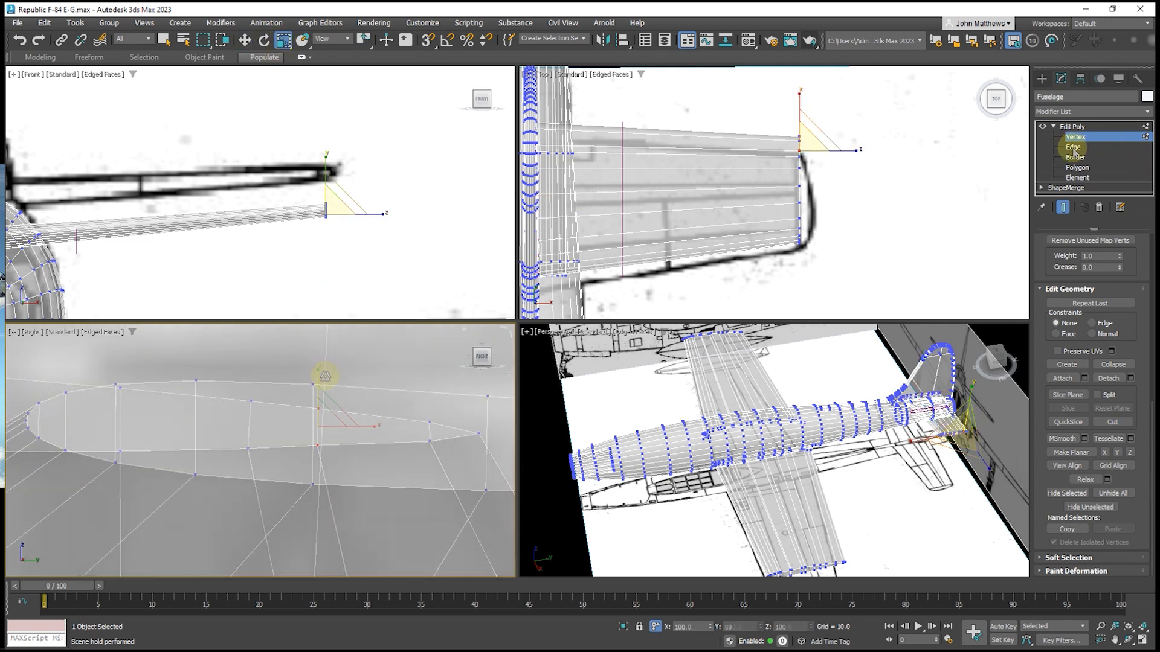
Switch to edge editing with the vertical cut edges across the stabilizer's end face selected
{"action": "left_click", "coordinate": [1074, 148]}
{"action": "scroll", "coordinate": [33, 421], "scroll_direction": "up", "scroll_amount": 3}
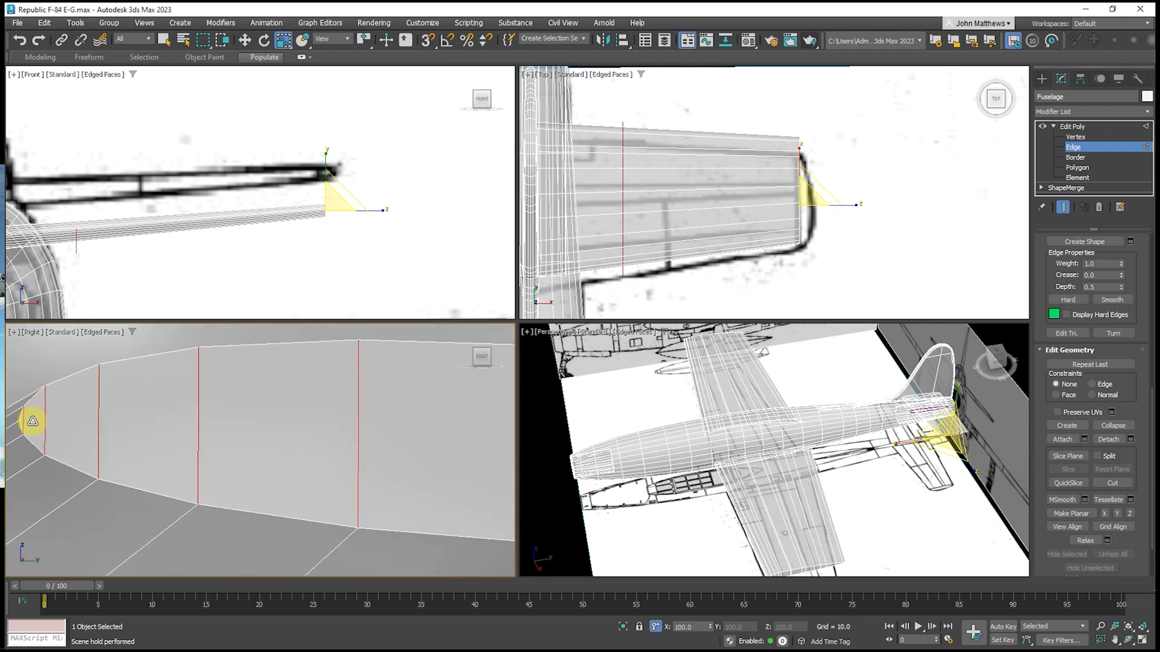
{"action": "scroll", "coordinate": [32, 421], "scroll_direction": "up", "scroll_amount": 2}
{"action": "right_click", "coordinate": [33, 421]}
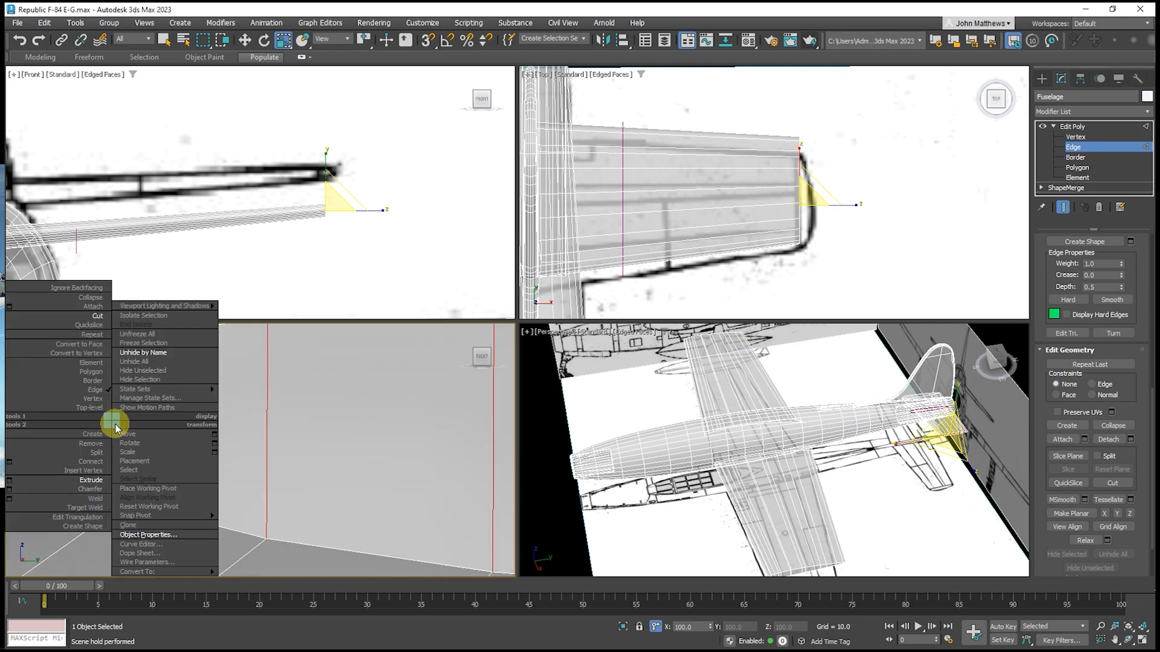
{"action": "scroll", "coordinate": [110, 446], "scroll_direction": "down", "scroll_amount": 6}
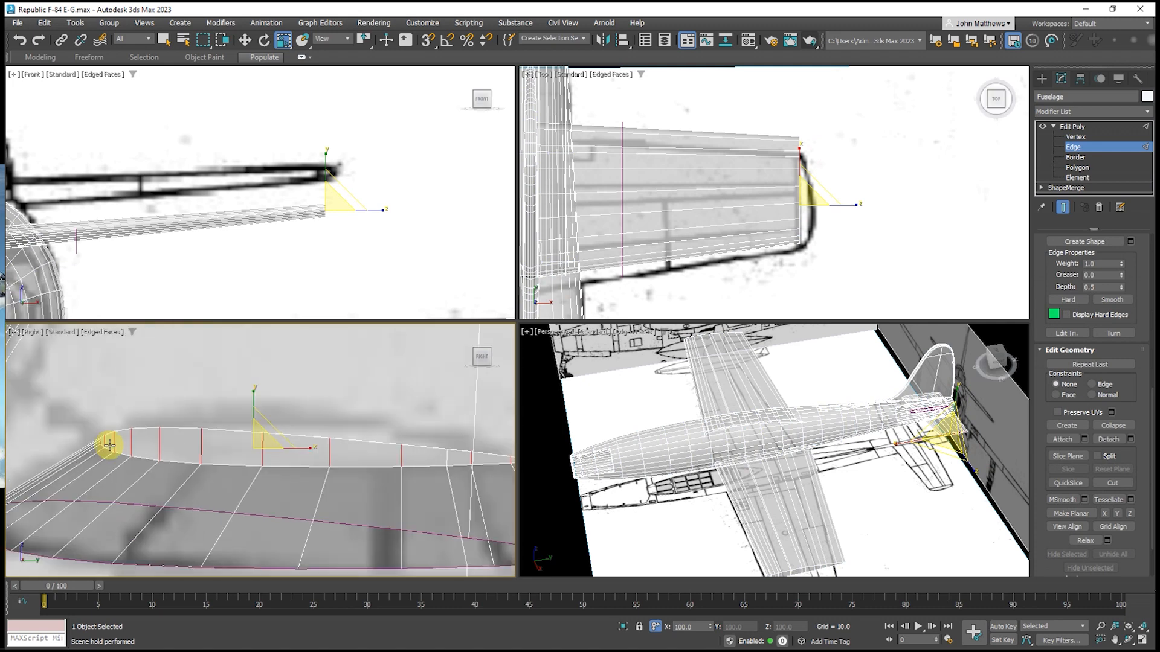
{"action": "scroll", "coordinate": [110, 446], "scroll_direction": "down", "scroll_amount": 2}
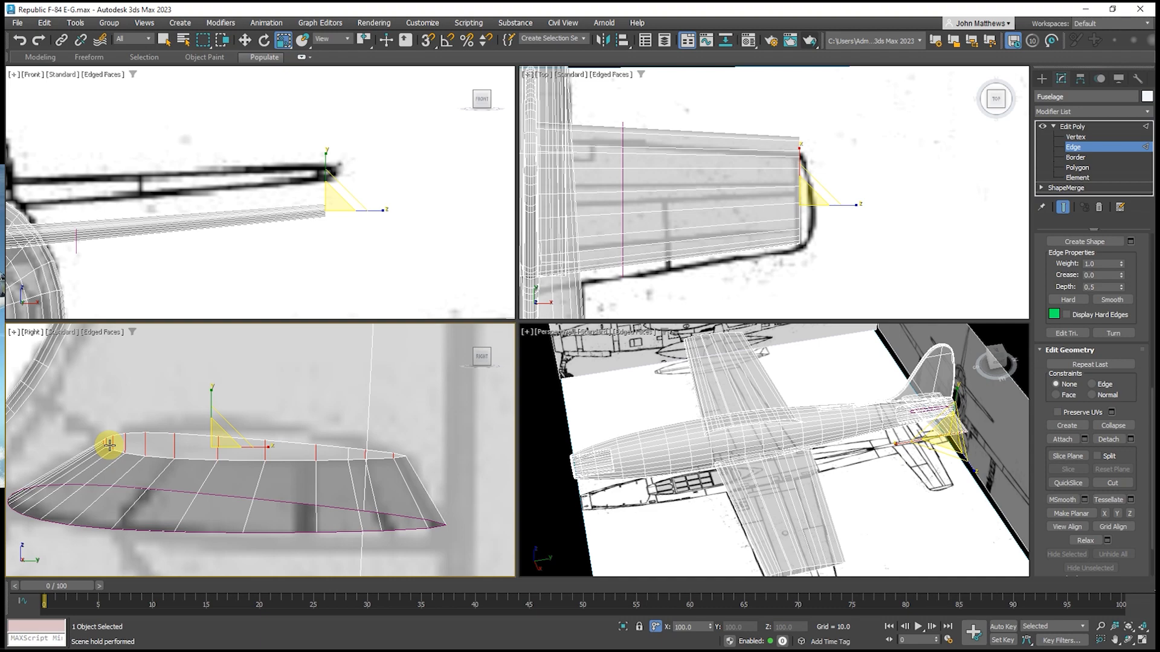